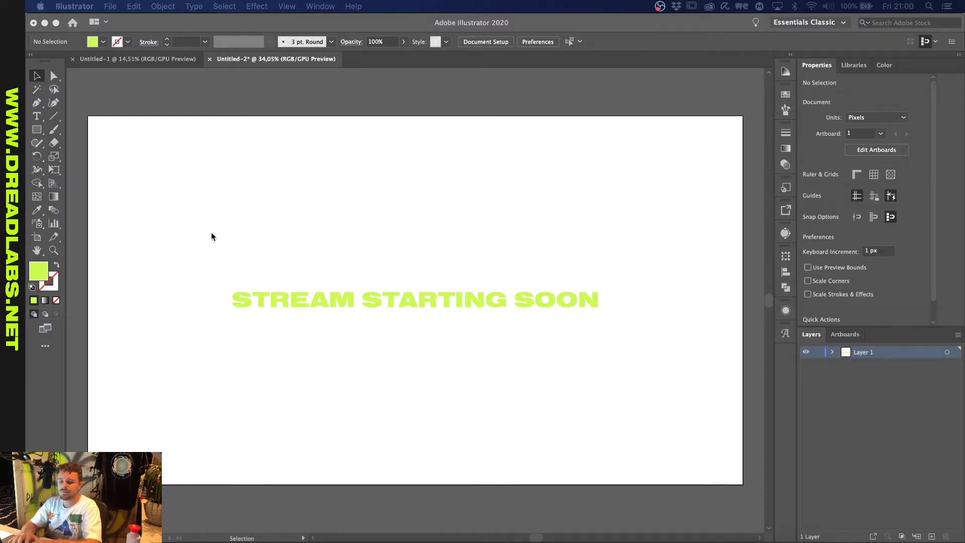
Close the Untitled-2 document without saving its changes.
left_click(215, 61)
left_click(209, 59)
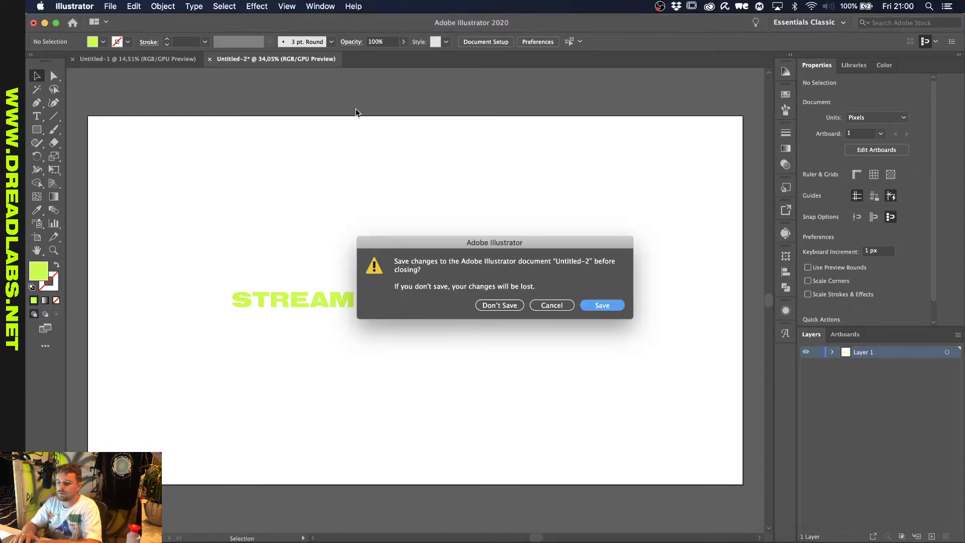
left_click(500, 305)
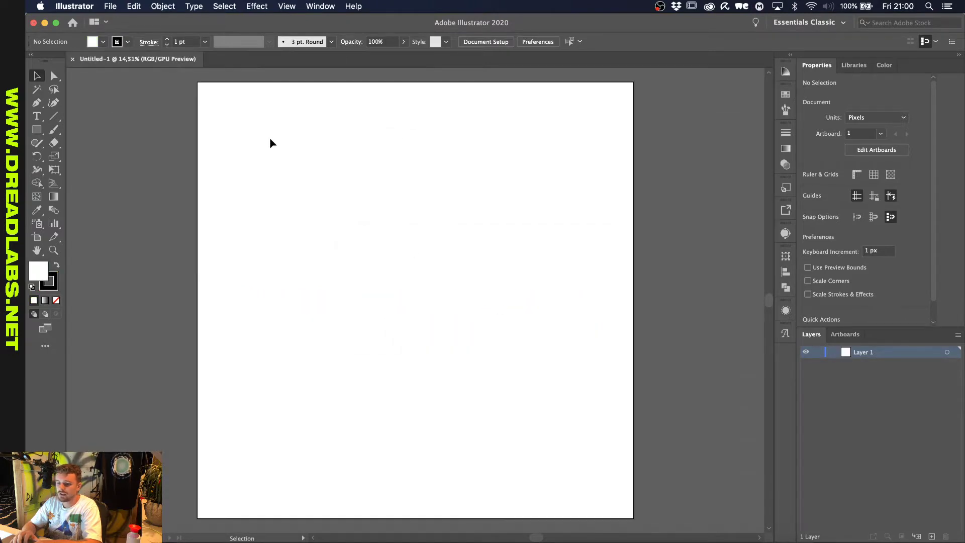
Switch to Finder, show the folders tagged Green, and expand the window to full screen.
left_click(312, 538)
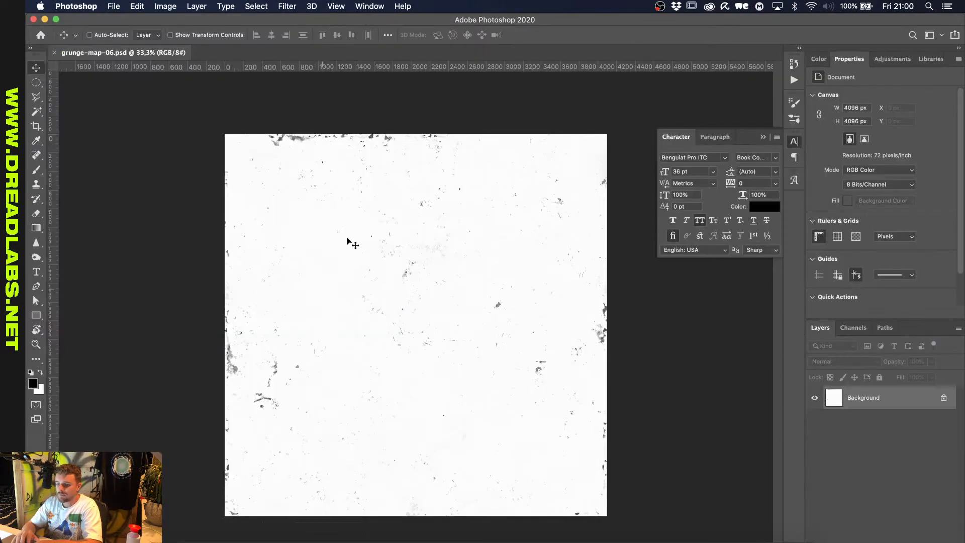
left_click(197, 536)
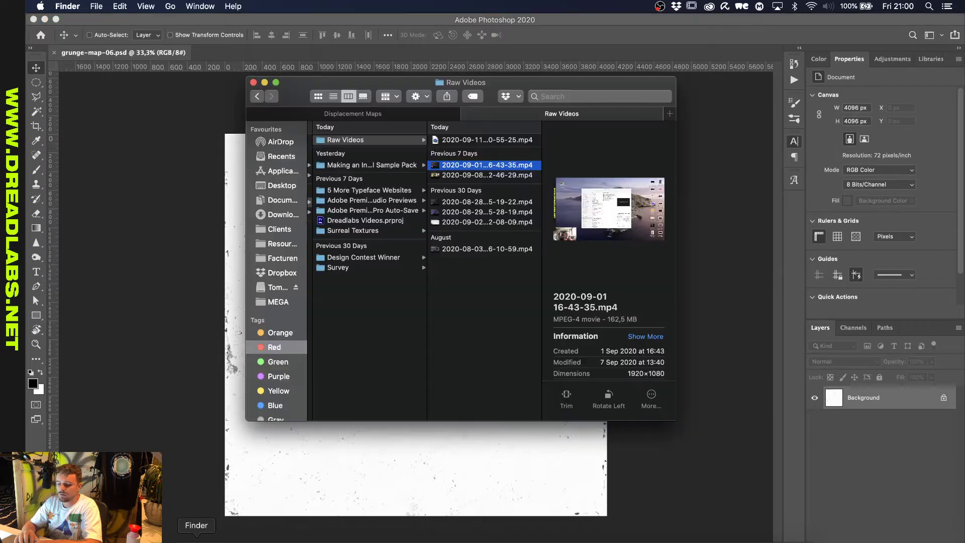
left_click(272, 362)
left_click(275, 82)
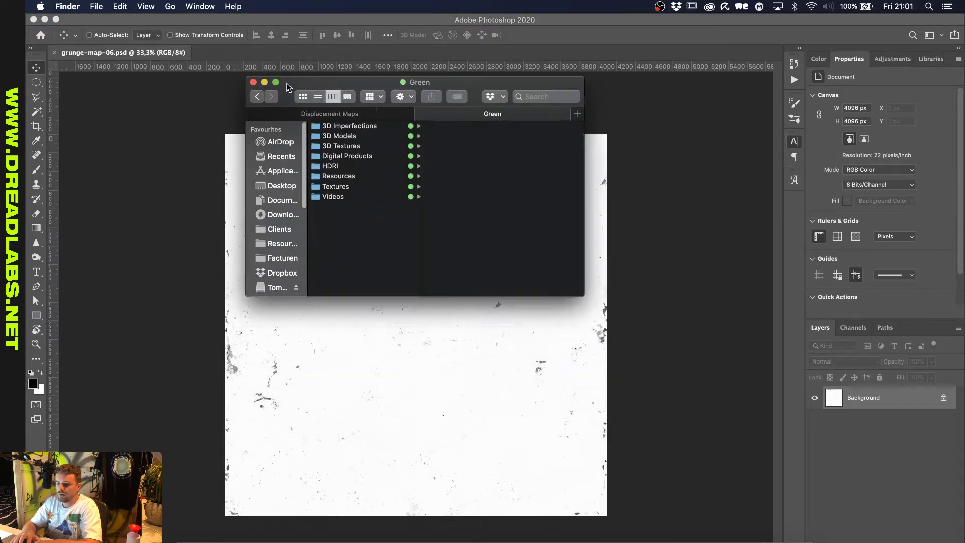
left_click(275, 82)
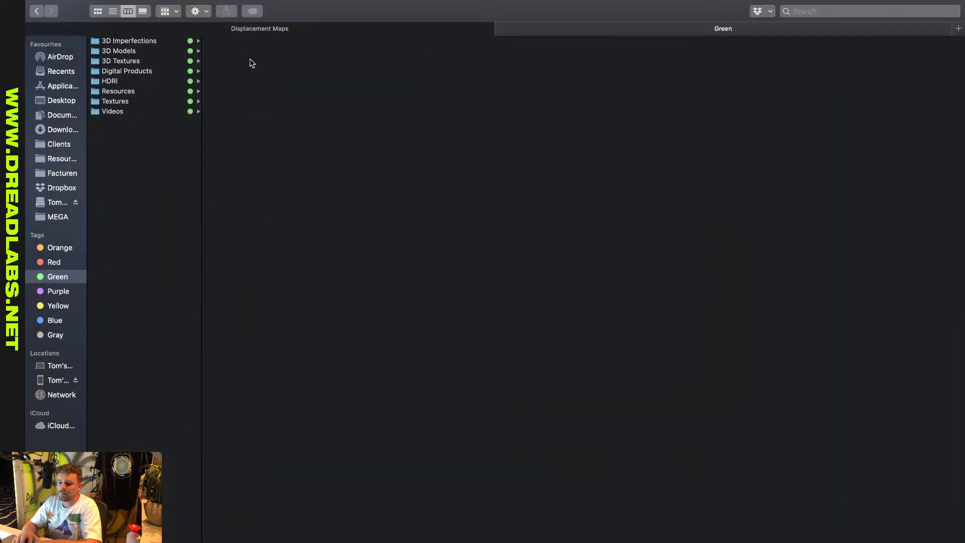
Go to Digital Products, Marble Paint Textures, Dreadlabs Marble Textures, and select 001.png.
left_click(177, 71)
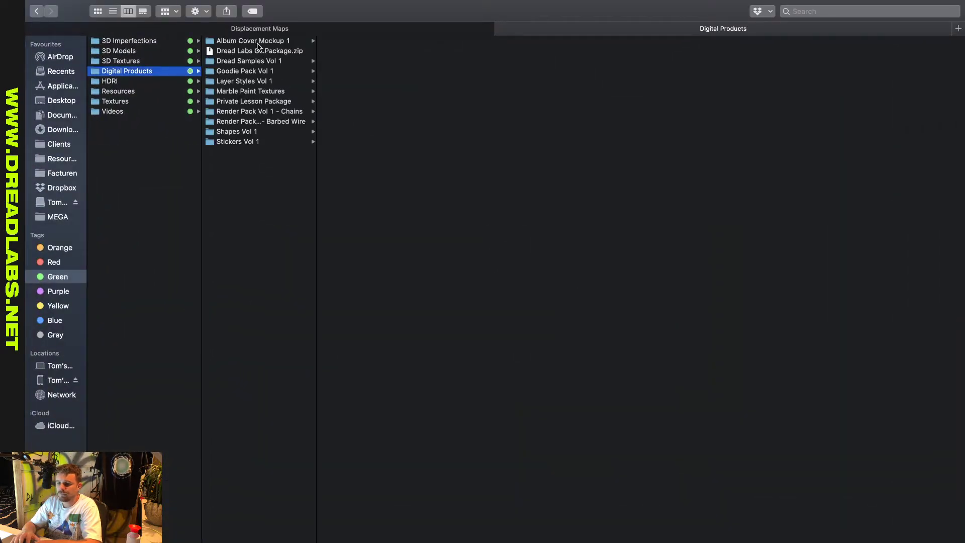
left_click(251, 92)
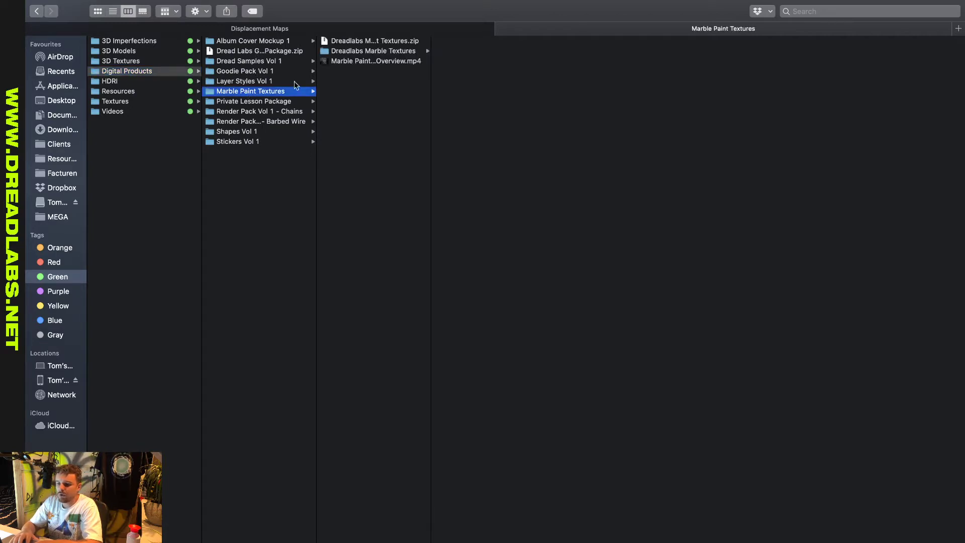
left_click(371, 52)
left_click(463, 44)
Look through the marble texture list, viewing 007.png and 015.png, and preview 001.png at large size.
scroll(463, 228, "down", 5)
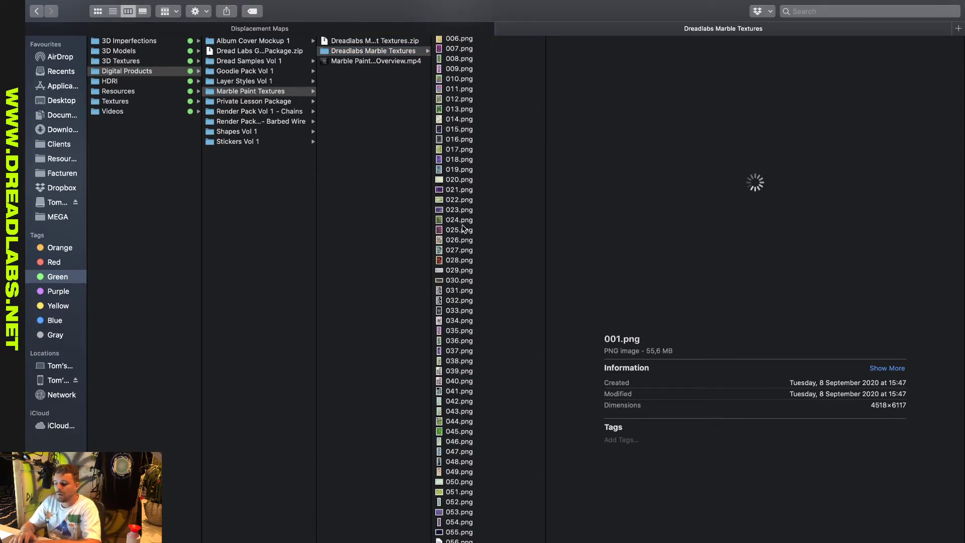
scroll(532, 144, "up", 5)
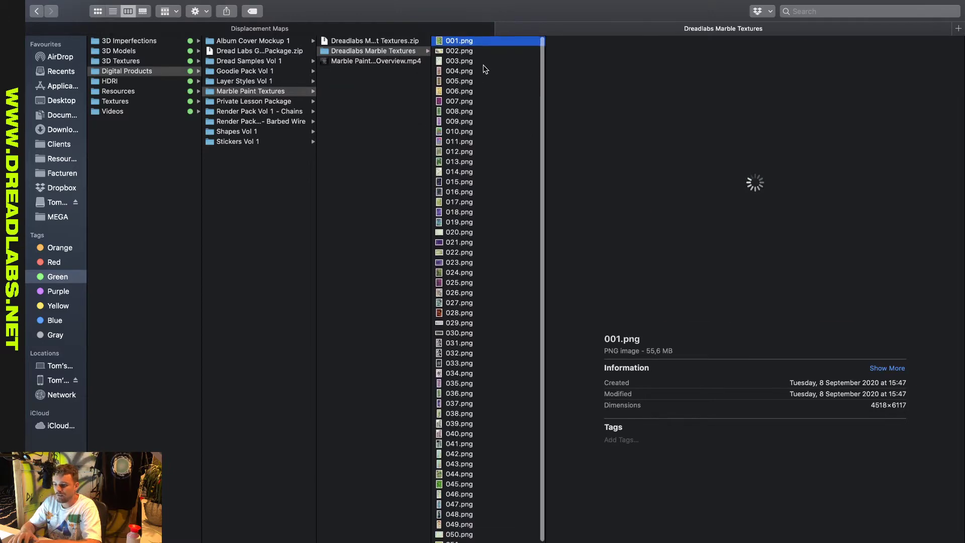
left_click(470, 103)
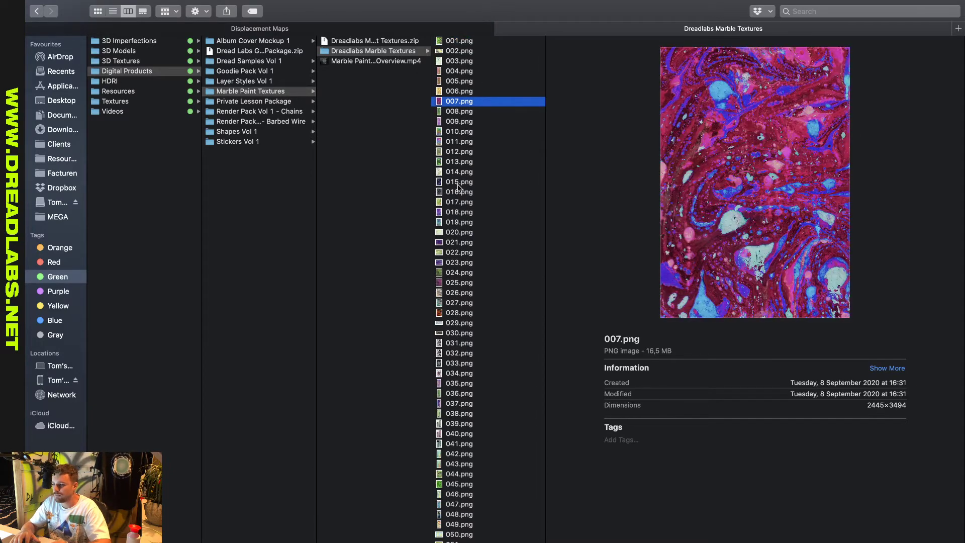
left_click(459, 185)
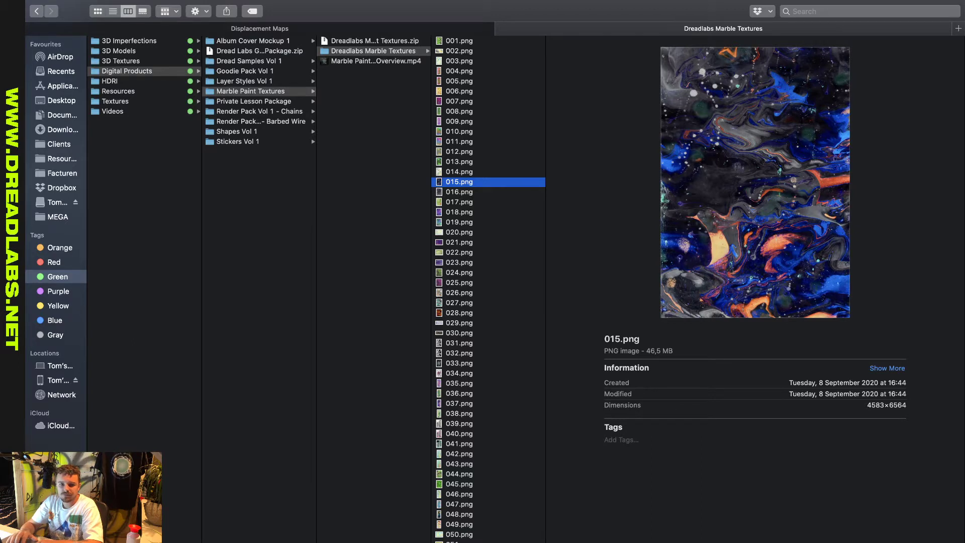
key("super+Tab")
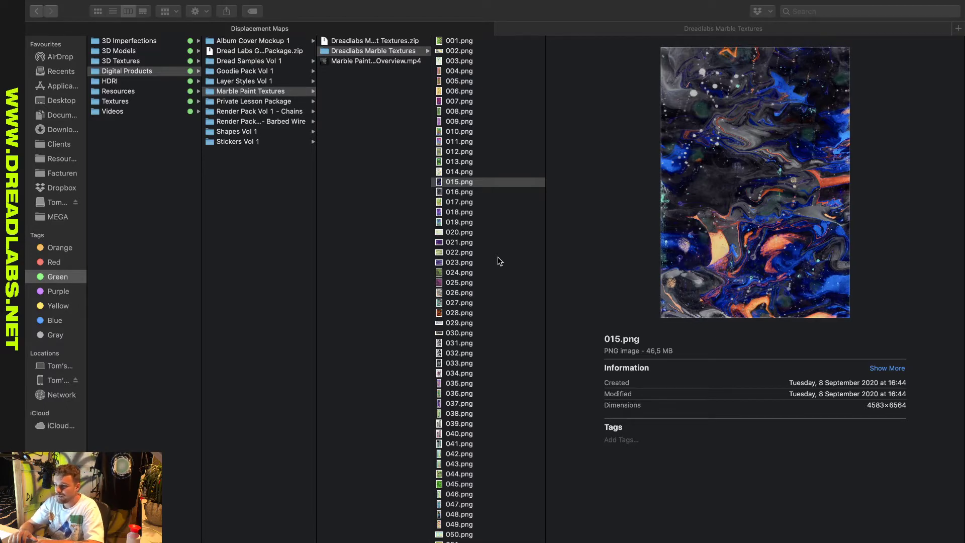
left_click(478, 43)
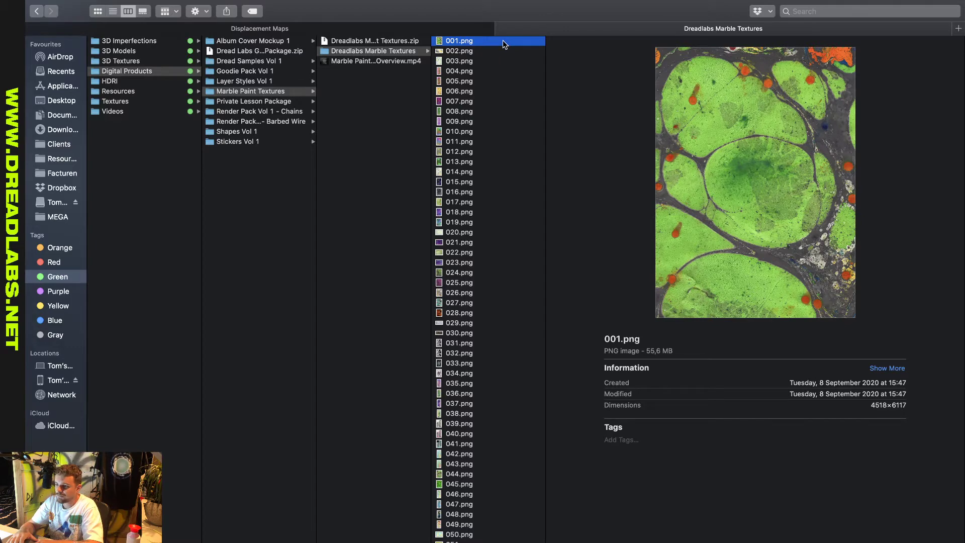
key("space")
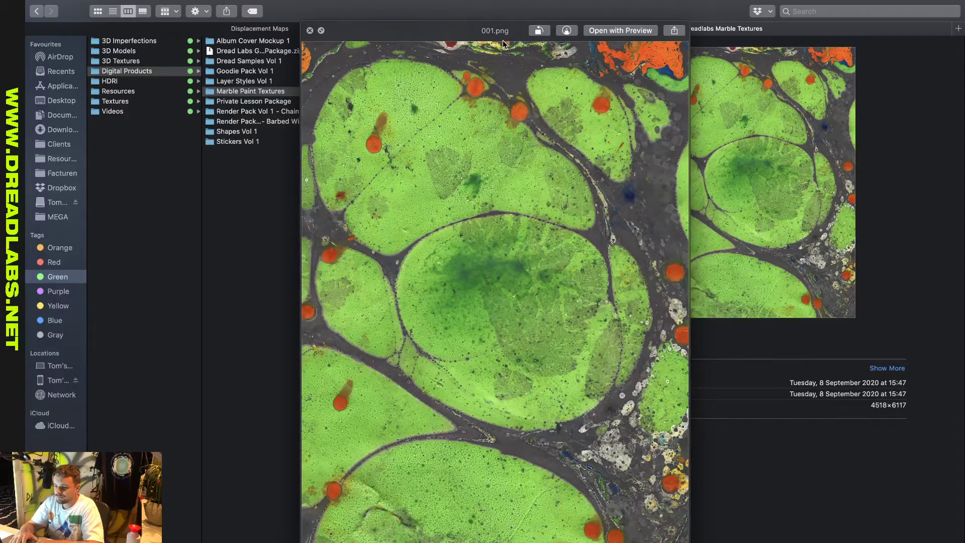
key("space")
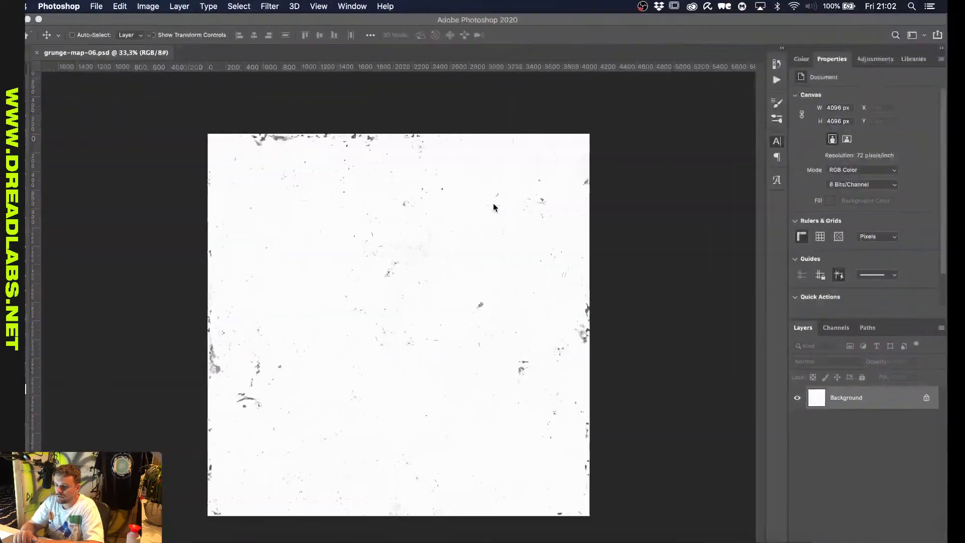
Return to Finder and open the Insta Feed folder from the Red-tagged Socials folder in a new tab.
left_click(196, 541)
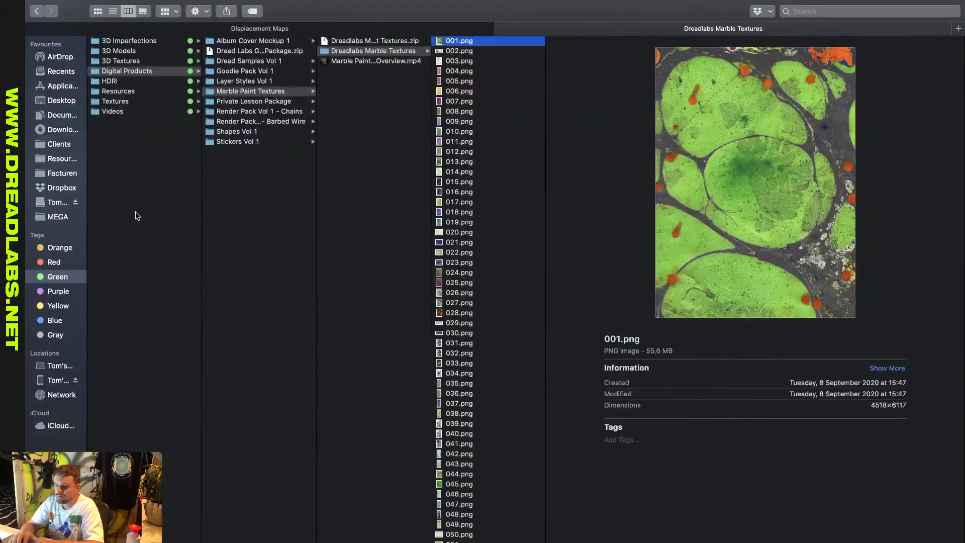
key("super+t")
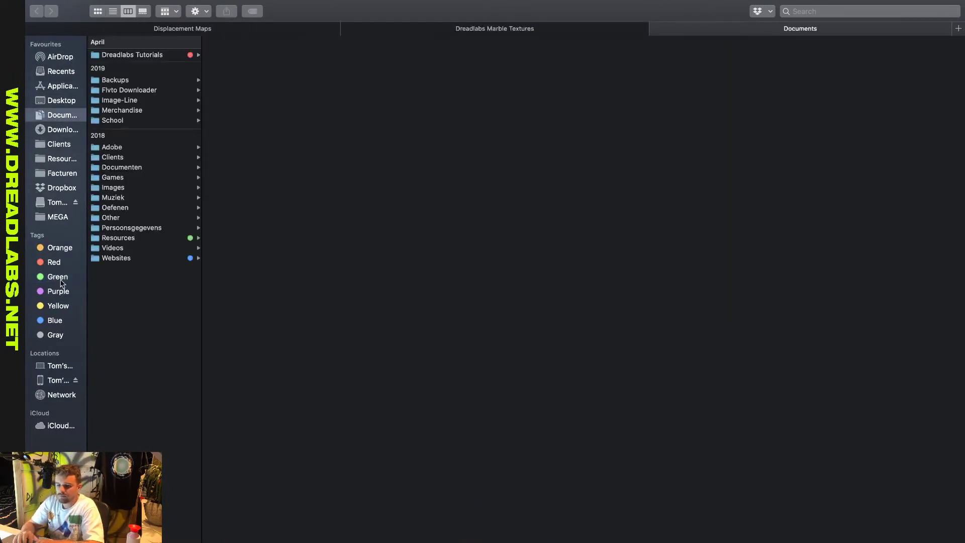
left_click(53, 262)
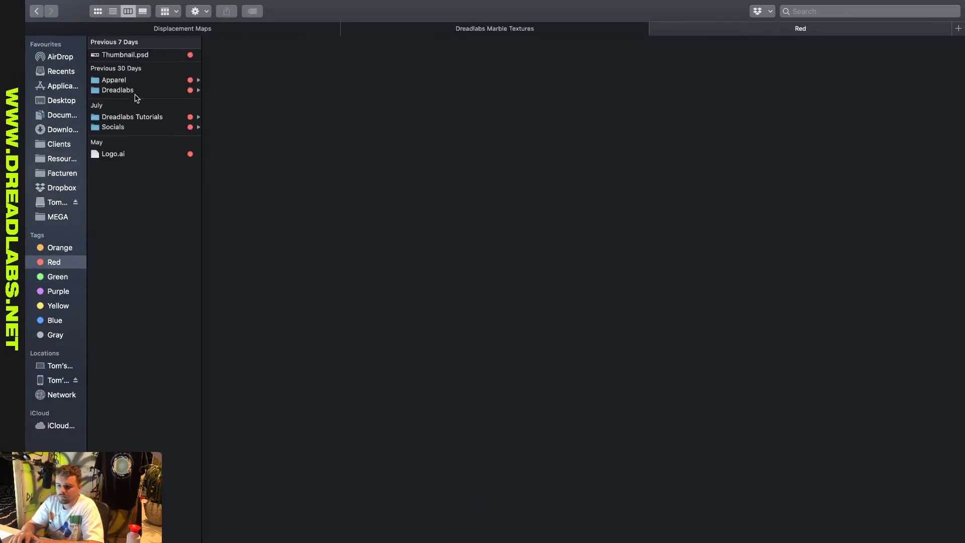
left_click(120, 127)
left_click(245, 66)
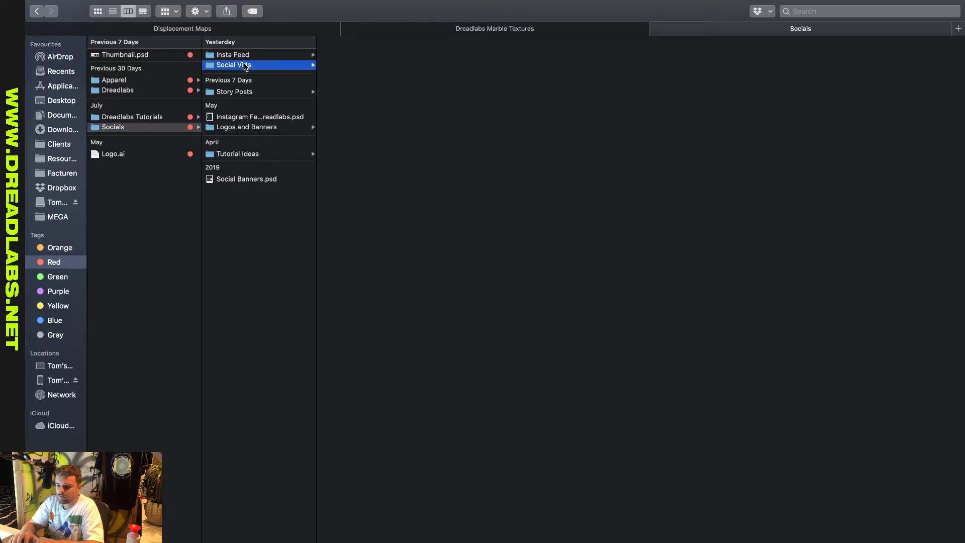
left_click(249, 56)
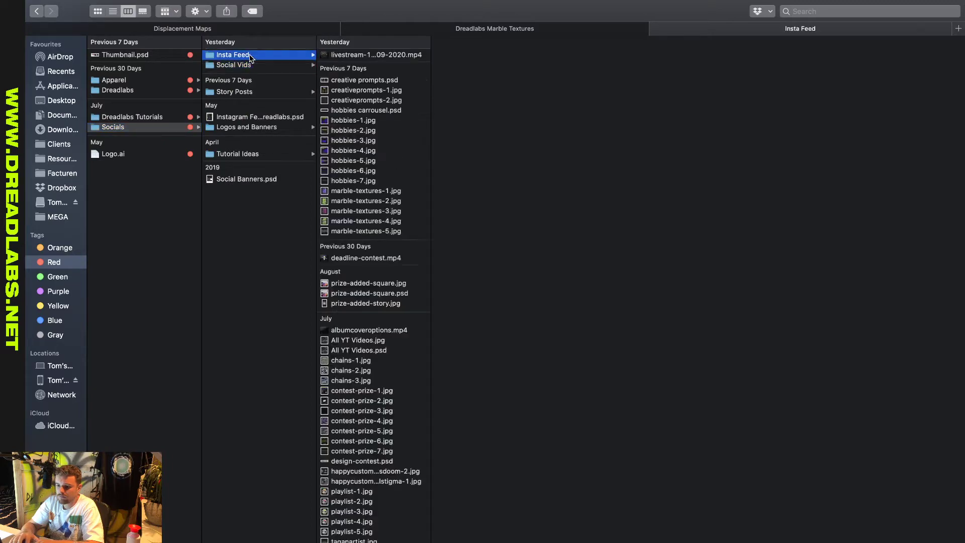
Preview the livestream-11-09-2020.mp4 announcement video, and close the preview.
left_click(363, 58)
key("space")
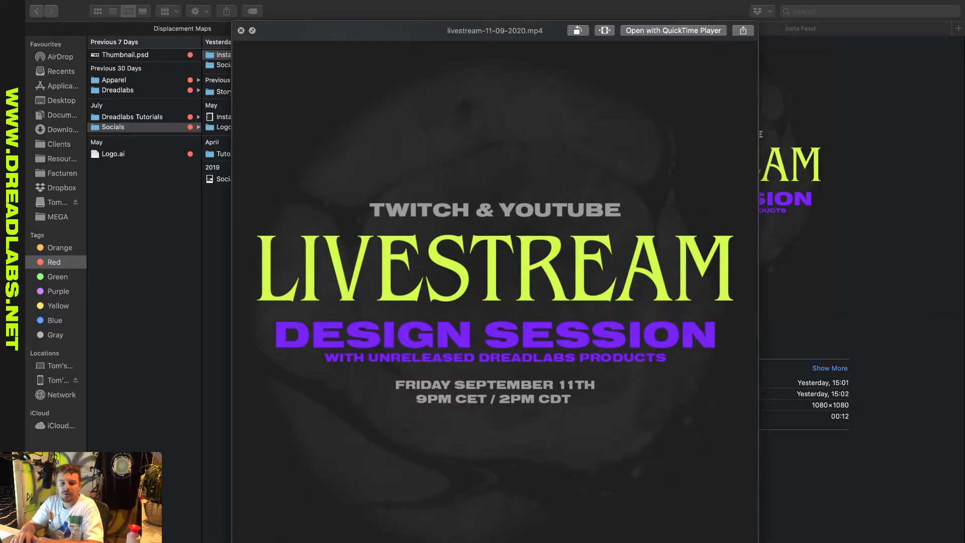
left_click(505, 306)
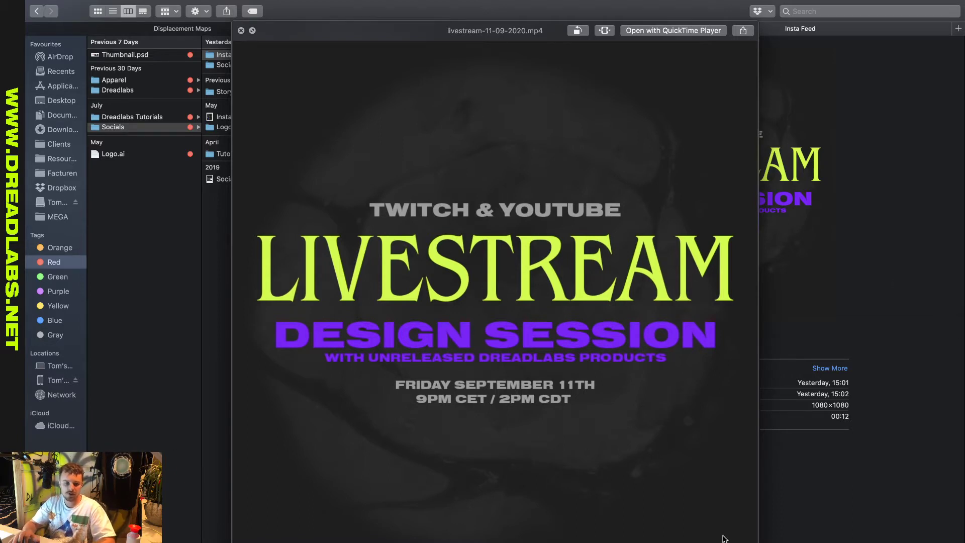
key("super+Tab")
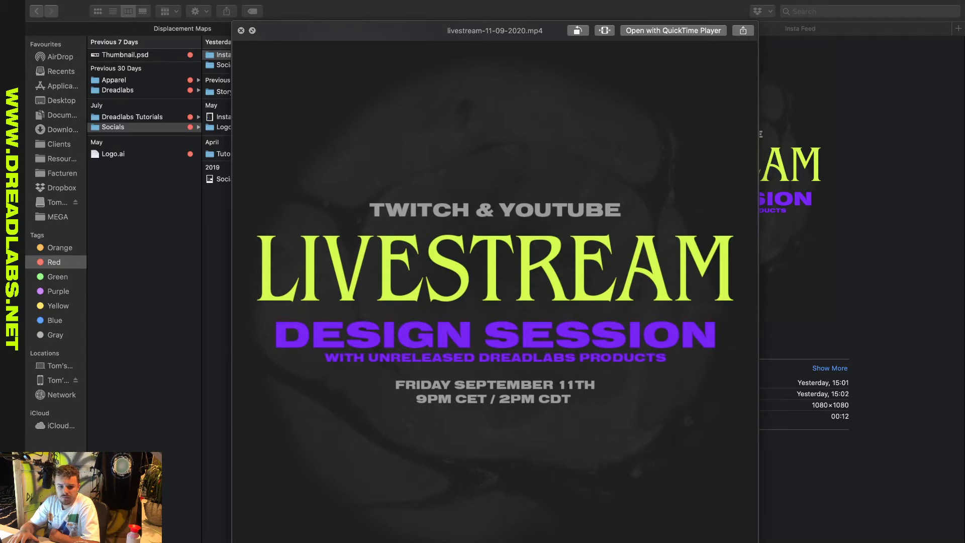
key("space")
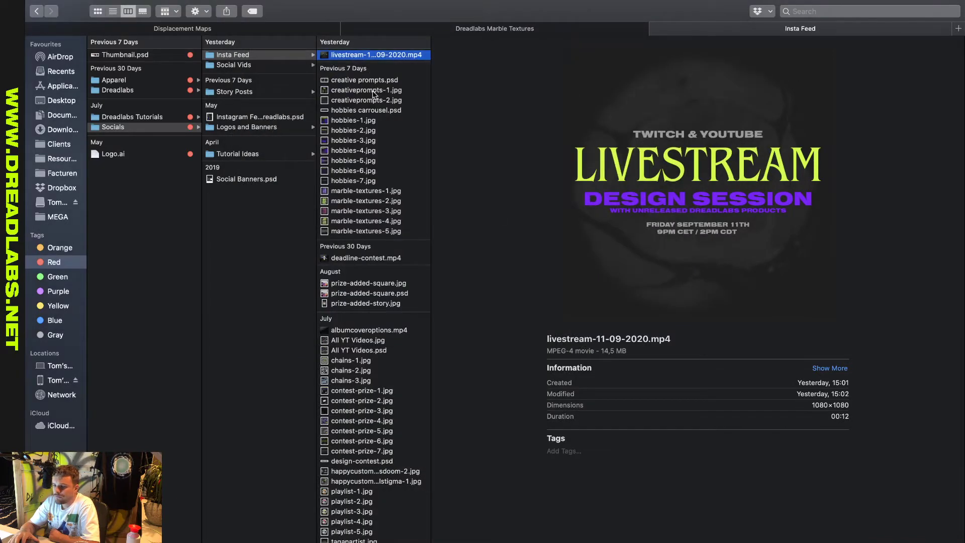
left_click(373, 93)
Go back to the Dreadlabs Marble Textures folder and preview textures 001.png through 007.png one after another.
key("ctrl+shift+Tab")
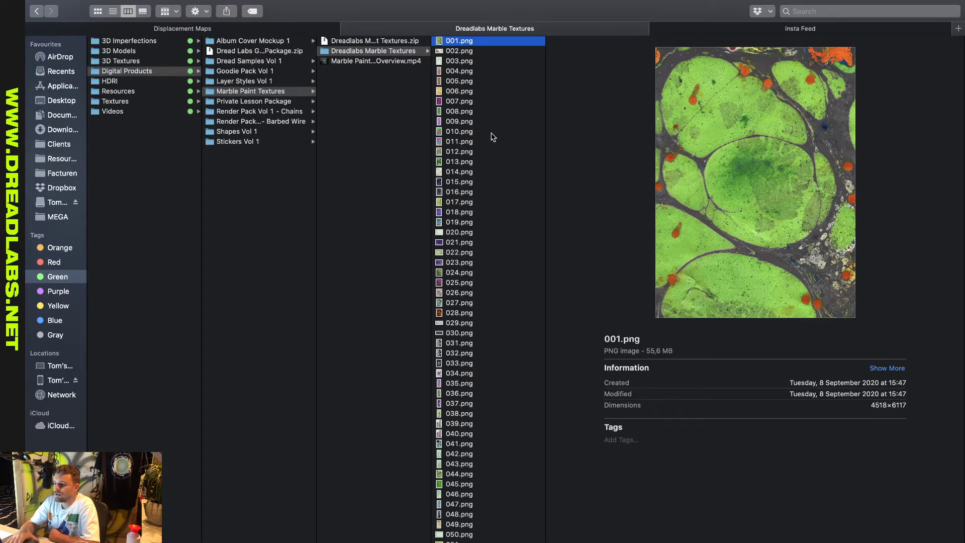
key("space")
key("Down")
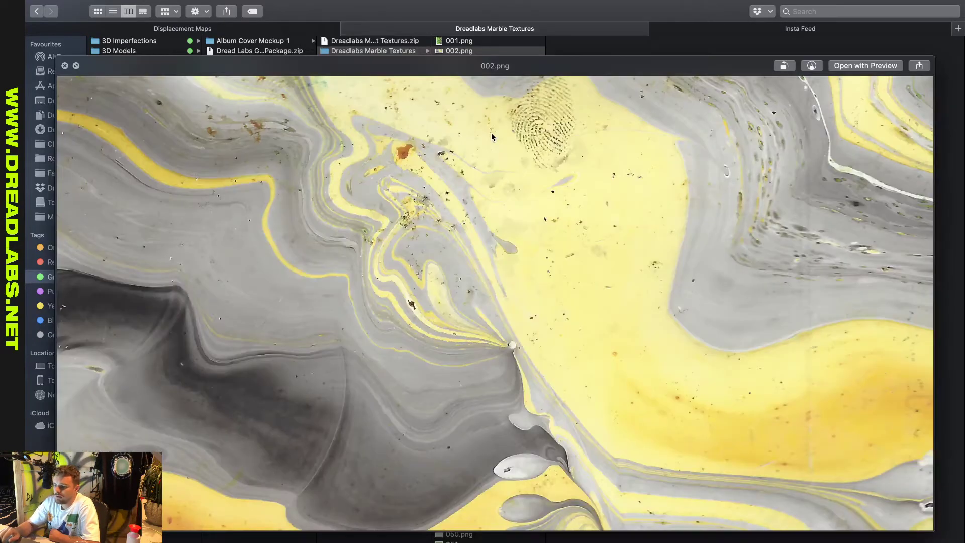
key("Down")
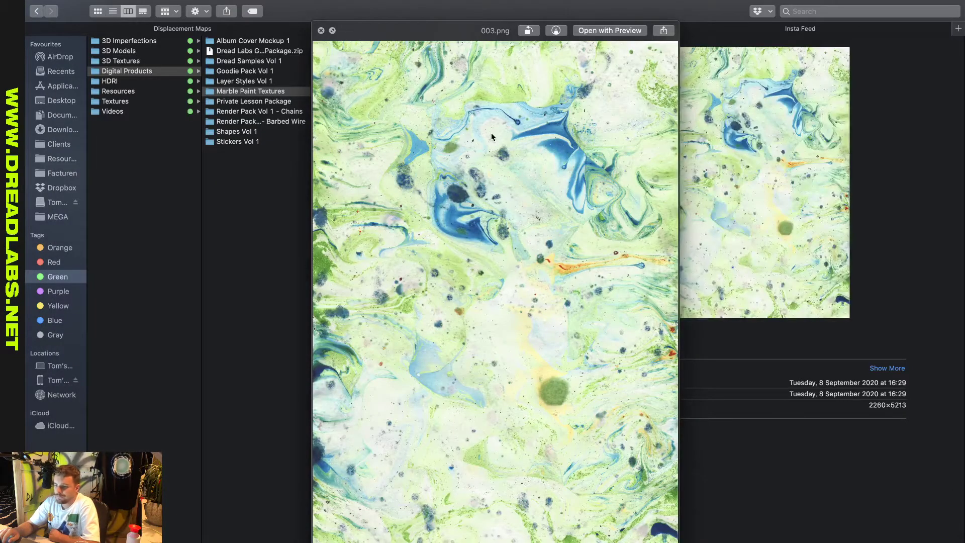
key("Down")
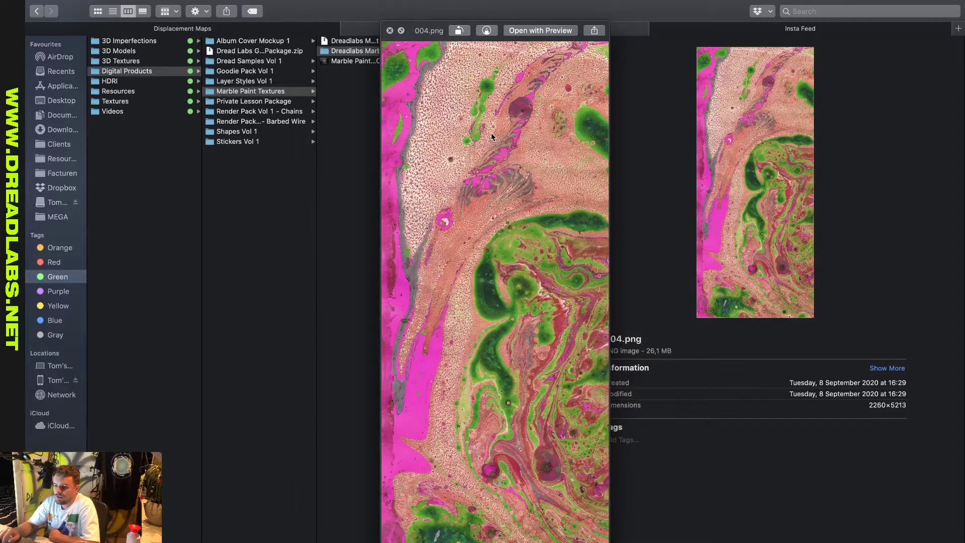
key("Down")
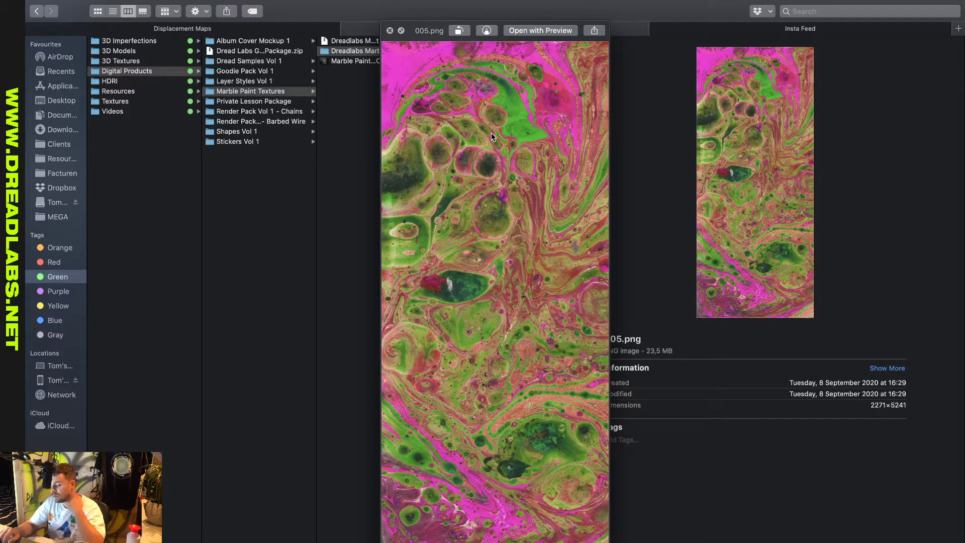
key("Down")
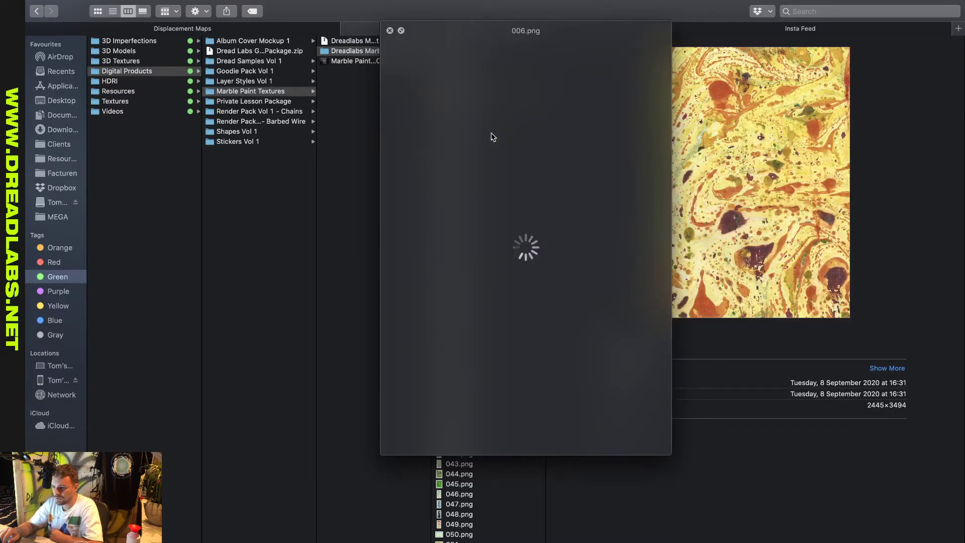
key("Down")
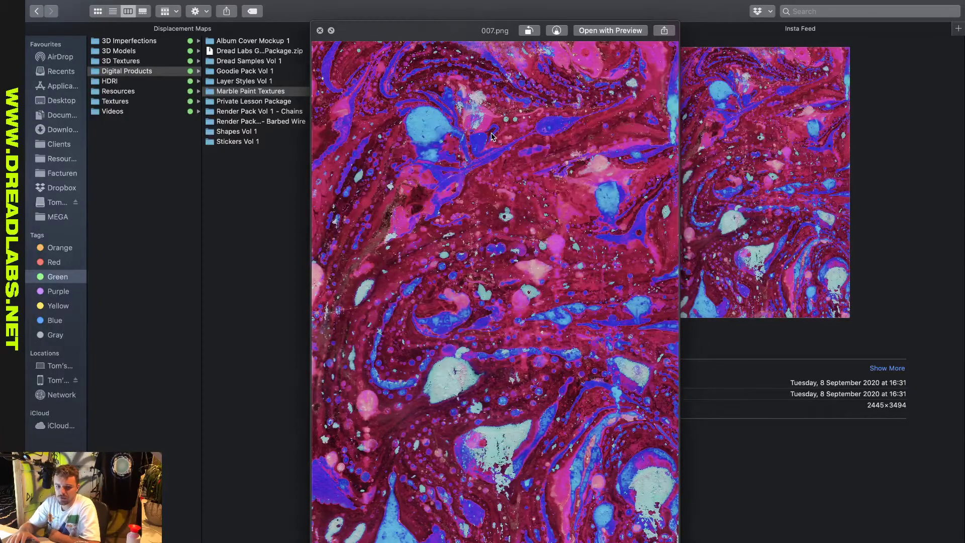
key("space")
Switch to Photoshop and start a new document with a width and height of 3000 pixels.
key("ctrl+Left")
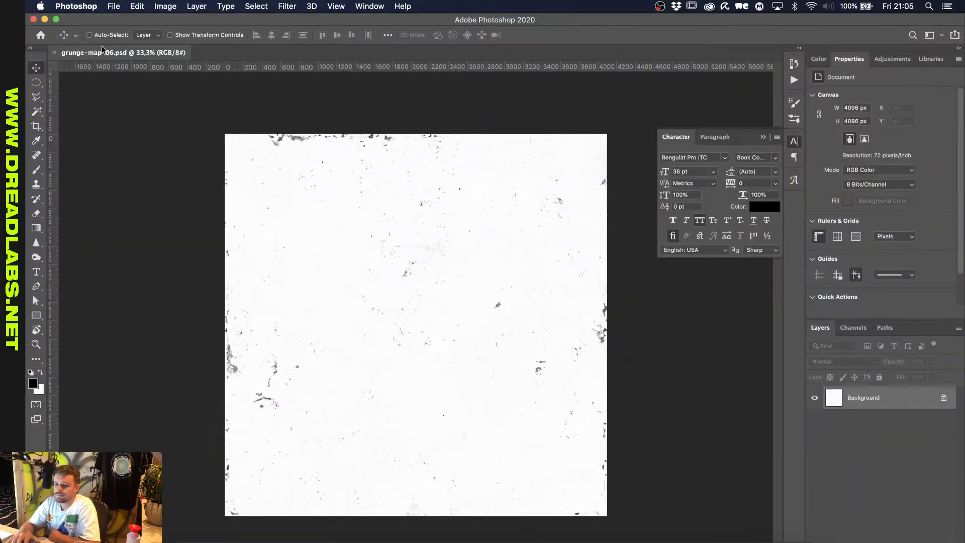
left_click(113, 6)
left_click(300, 127)
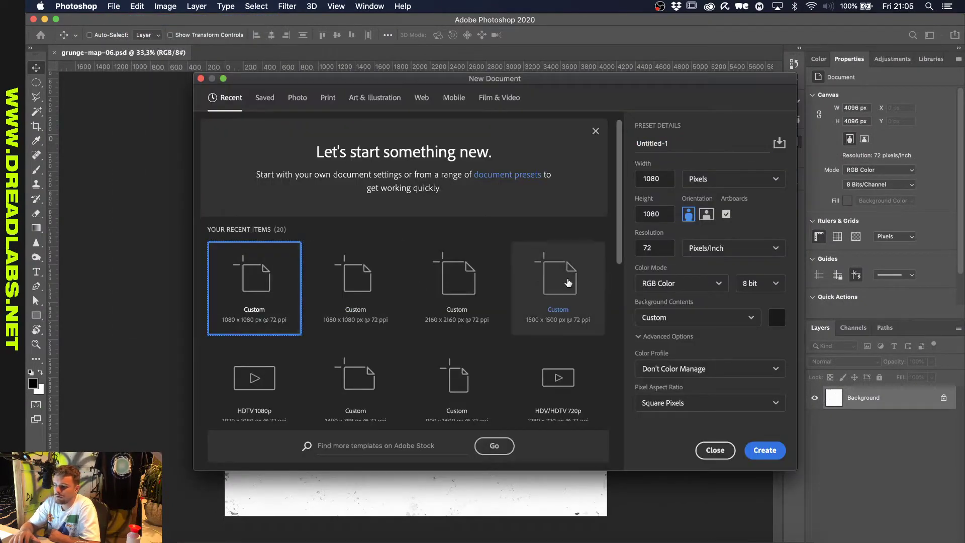
left_click(658, 172)
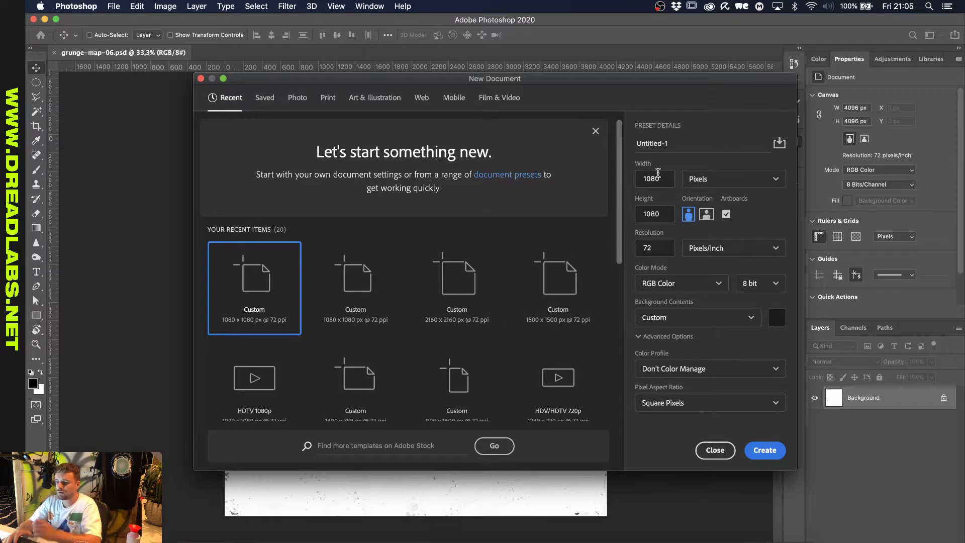
key("BackSpace")
key("BackSpace")
key("BackSpace")
key("BackSpace")
type("3000")
key("Tab")
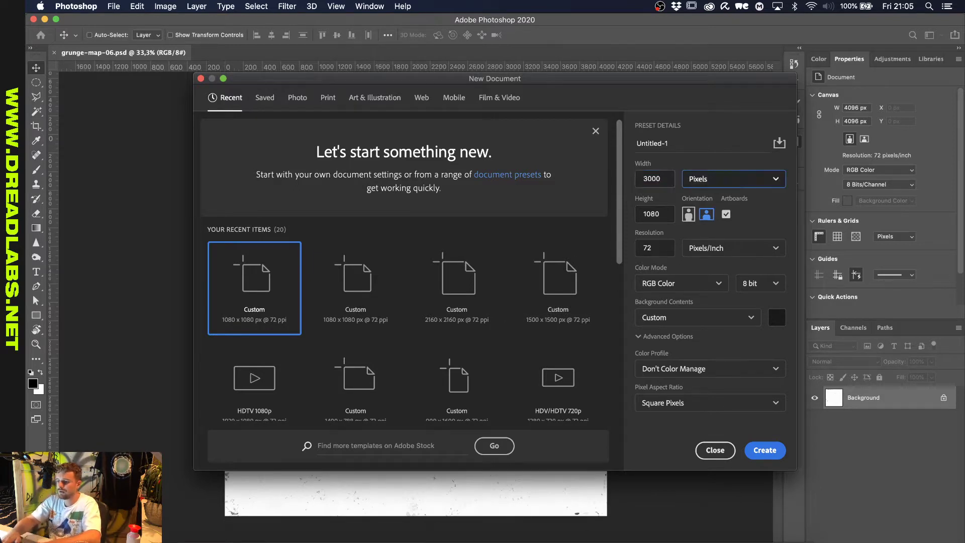
key("Tab")
type("3000")
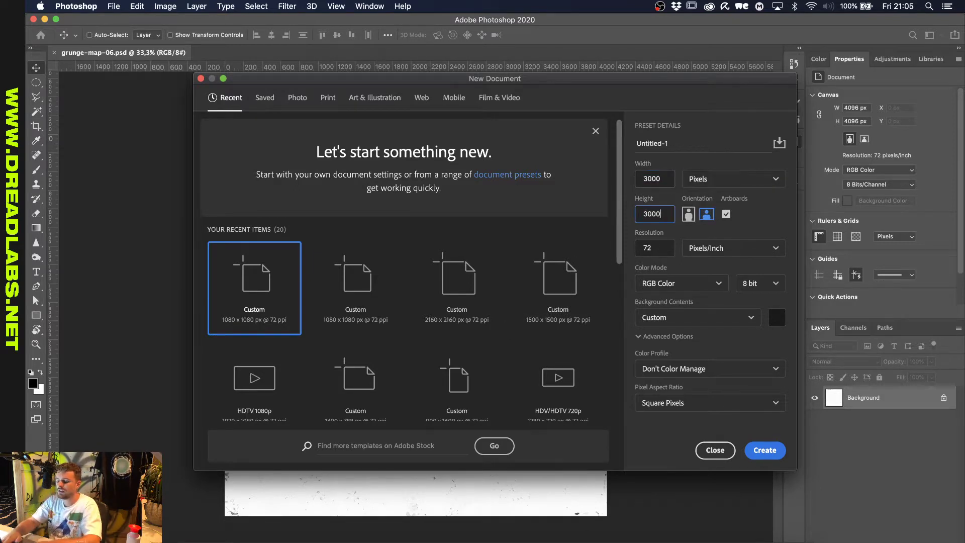
Set the new document's background contents to Transparent with artboards off, and create it.
left_click(723, 318)
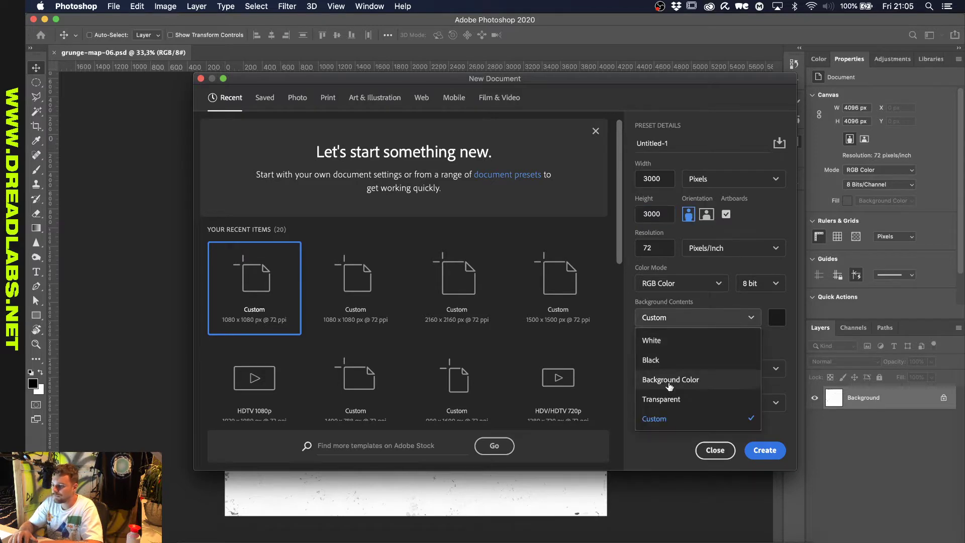
left_click(665, 399)
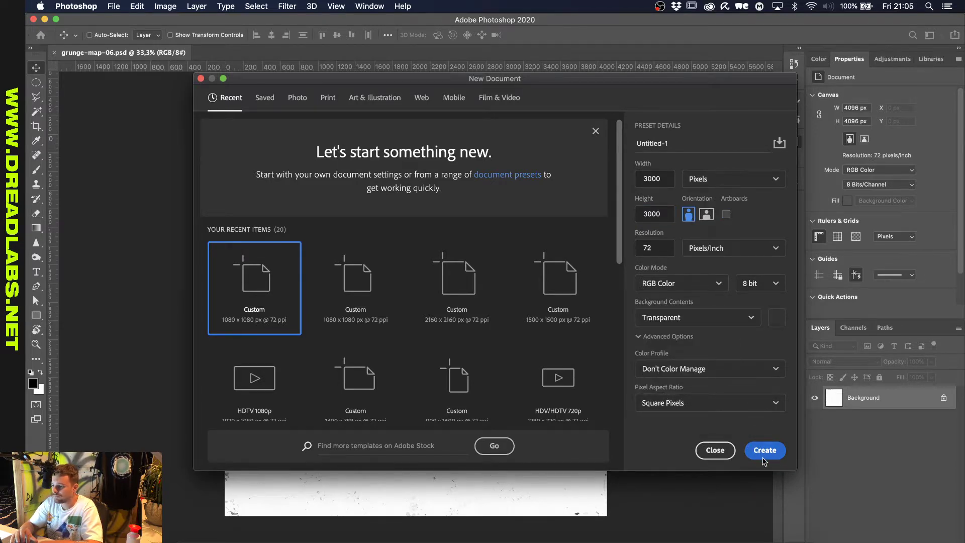
left_click(754, 450)
Close grunge-map-06.psd and hide the guides in the new document.
left_click(54, 52)
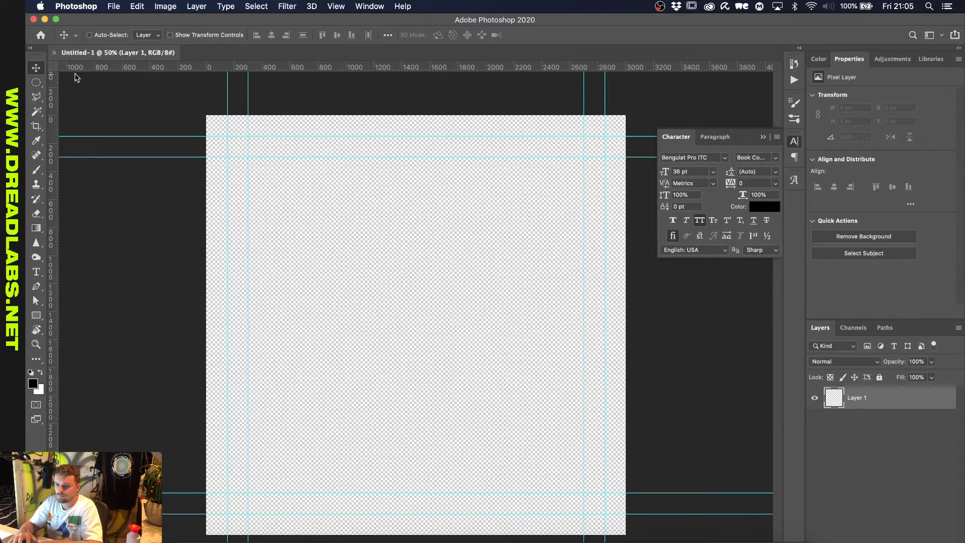
key("super+semicolon")
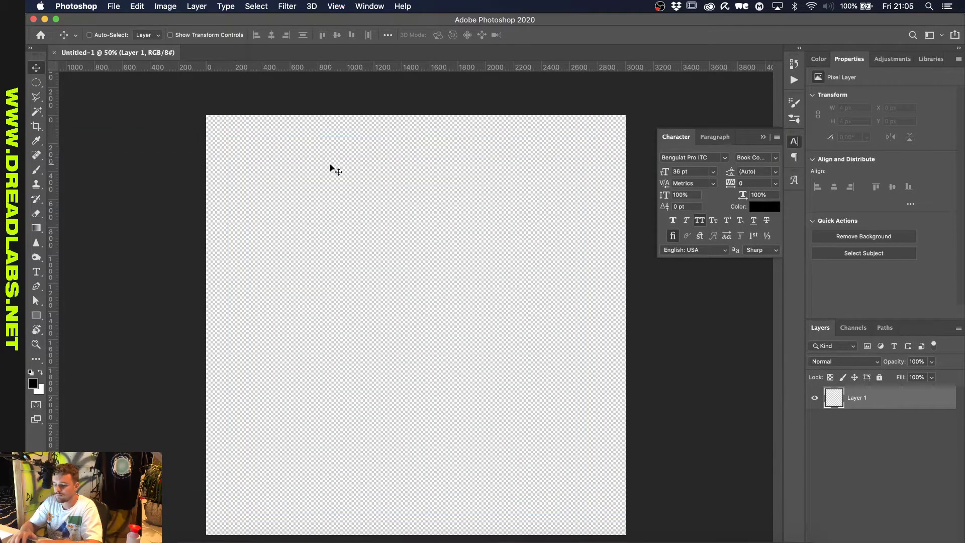
Place the marble texture 007.png from Finder's Dreadlabs Marble Textures folder into the new Photoshop document.
left_click(196, 540)
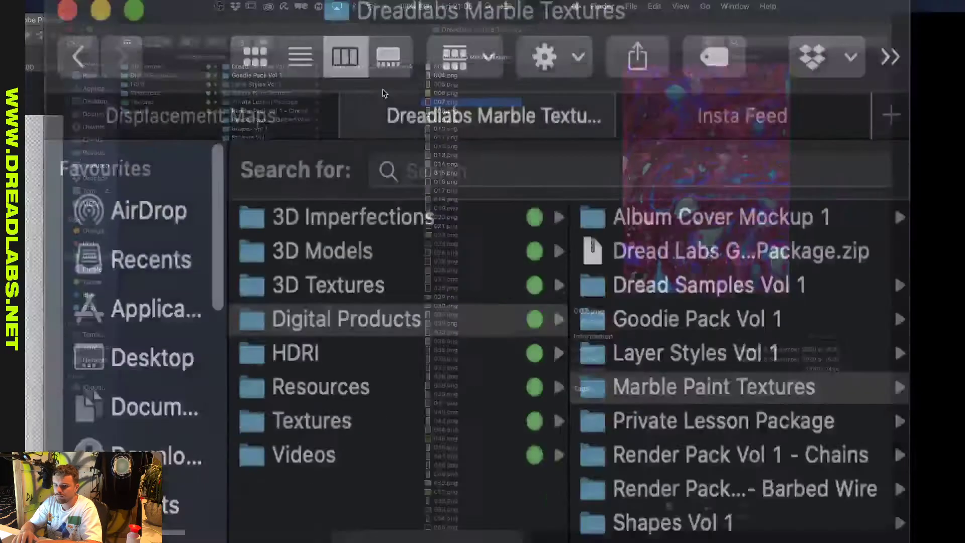
left_click(57, 23)
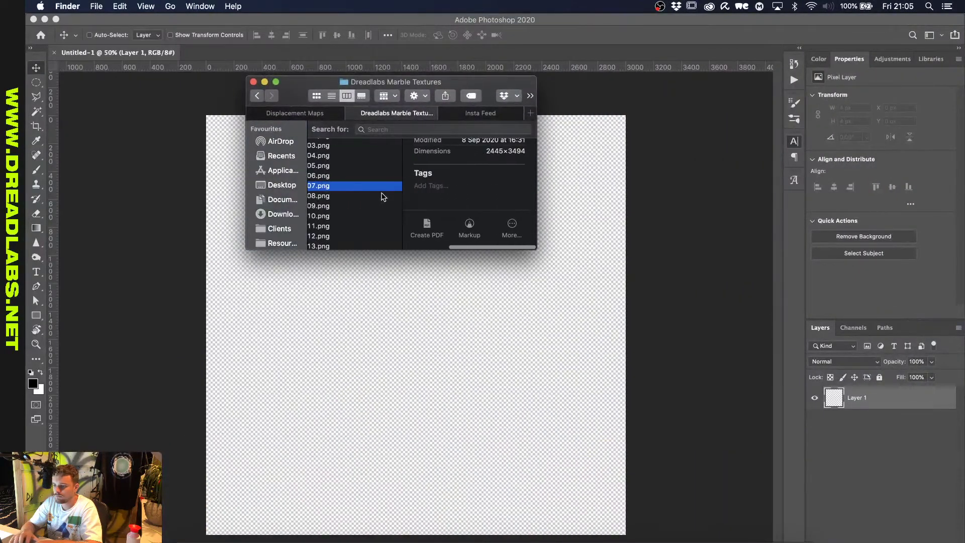
left_click_drag(369, 188, 457, 305)
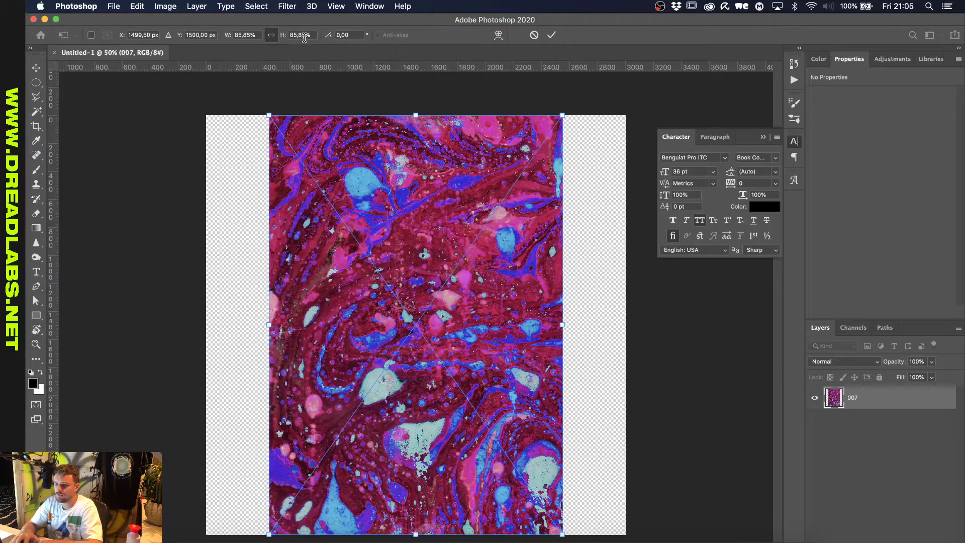
Scale the placed texture to 100% and move it flush with the canvas's left edge.
left_click(304, 35)
type("100")
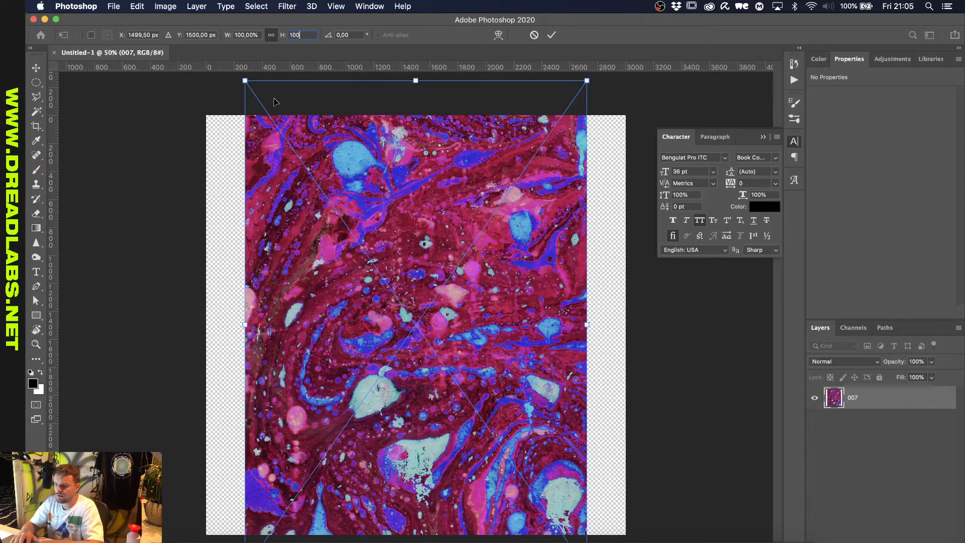
left_click_drag(284, 164, 247, 164)
key("super+minus")
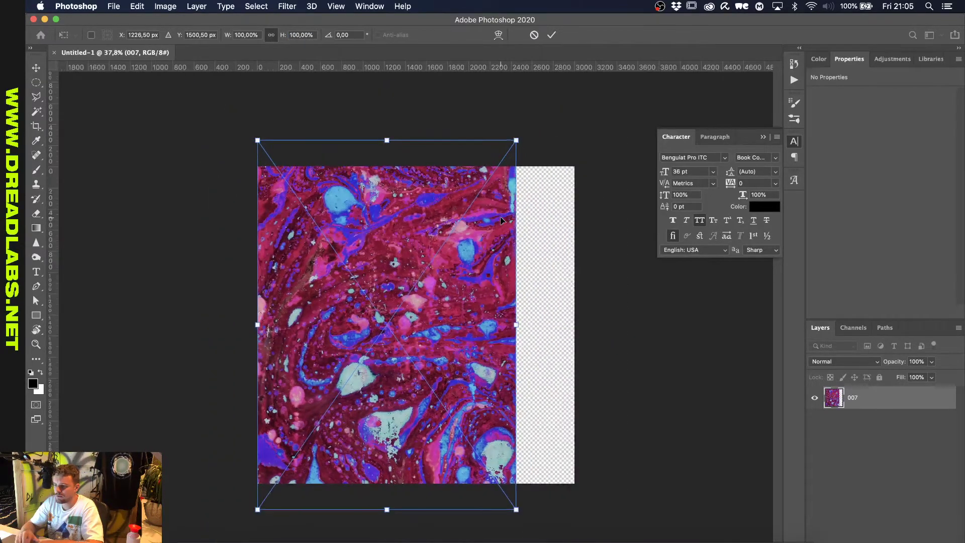
Enlarge the texture to about 134% and reposition it so it covers the whole canvas, and commit the transform.
left_click_drag(515, 139, 591, 103)
left_click_drag(490, 206, 501, 207)
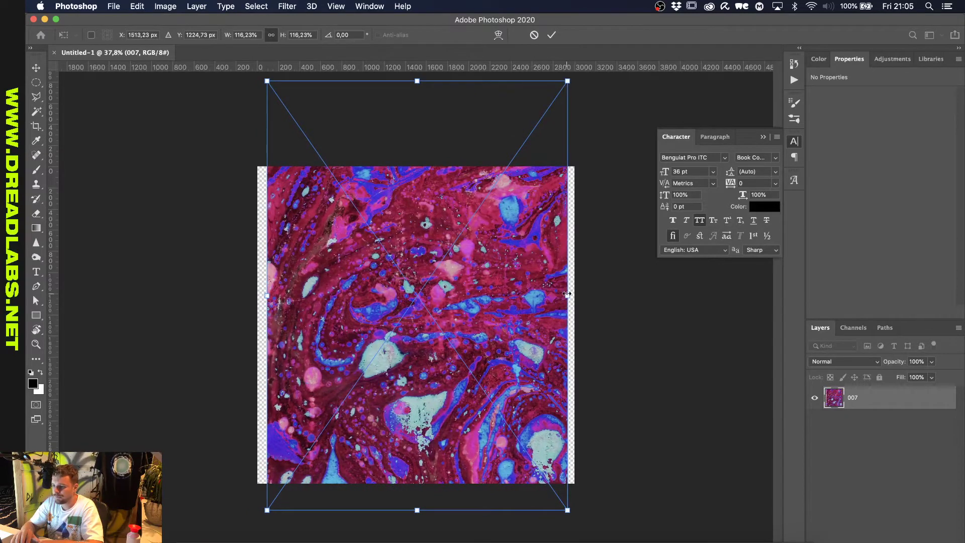
left_click_drag(567, 294, 590, 293)
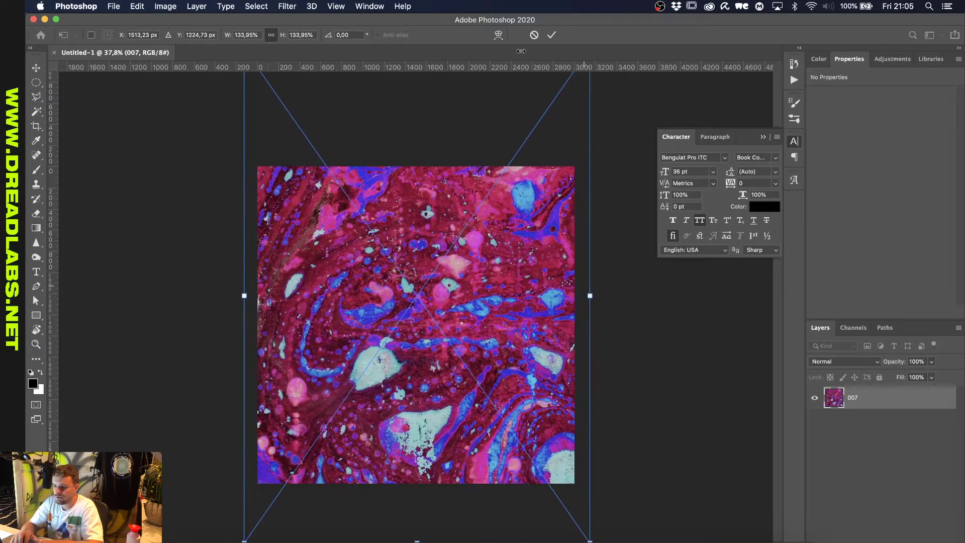
left_click(551, 35)
Duplicate the 007 texture layer and hide the copy.
scroll(404, 374, "up", 2)
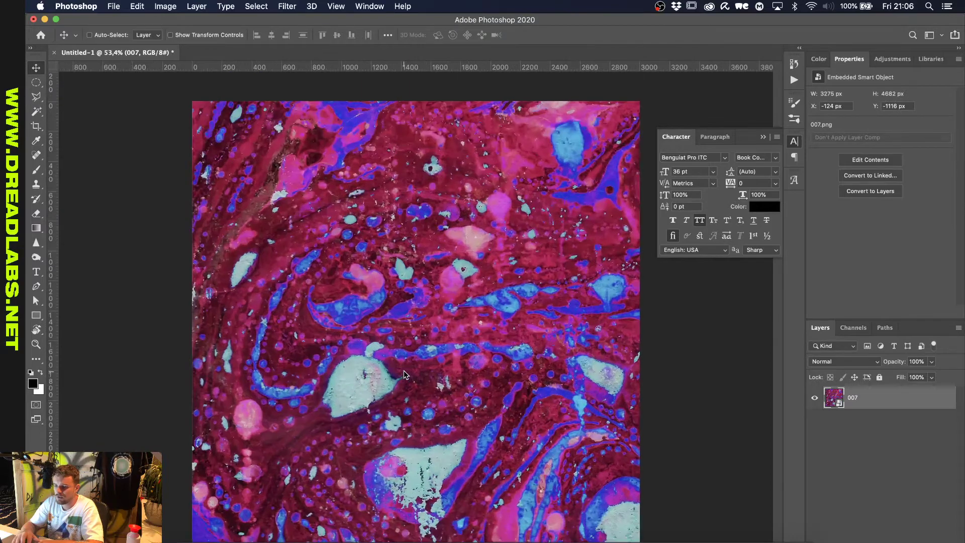
scroll(404, 374, "up", 1)
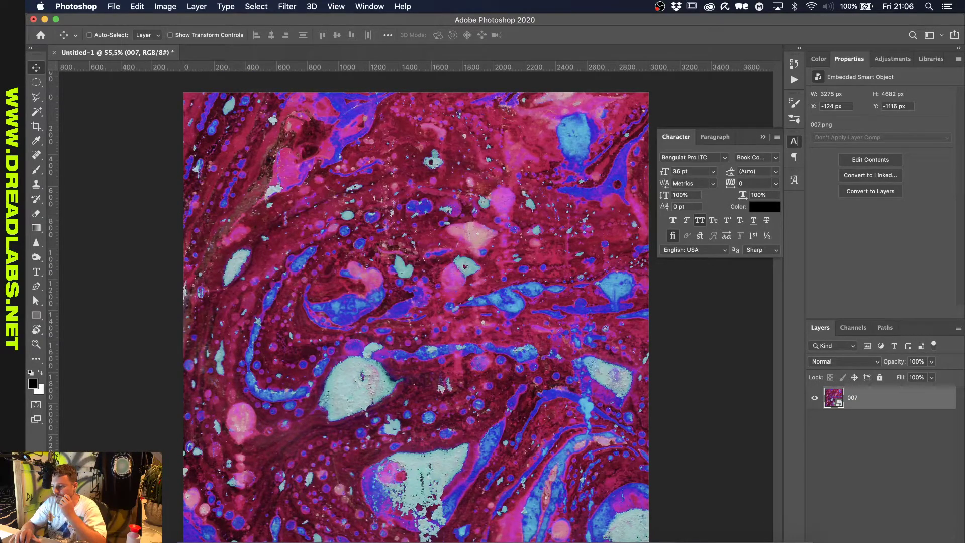
left_click(56, 19)
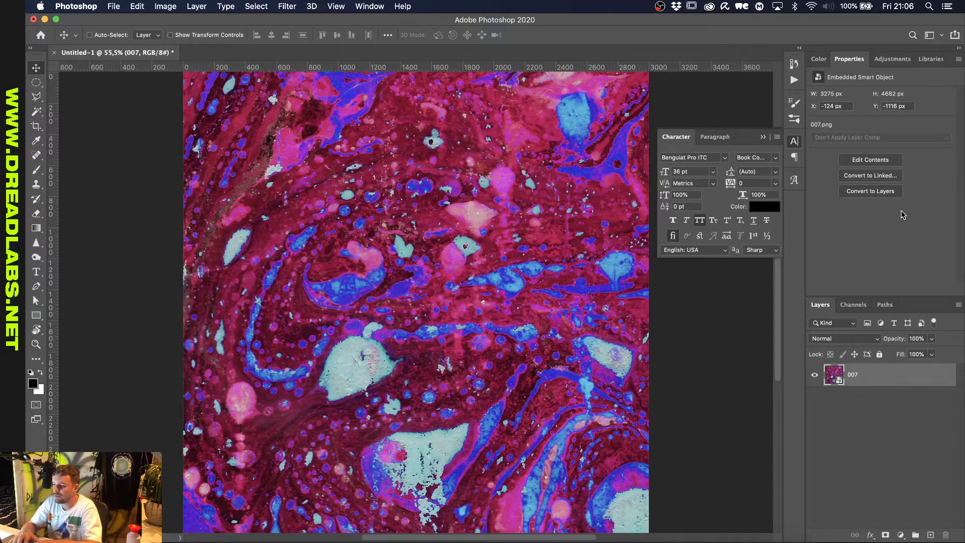
key("super+j")
left_click(814, 374)
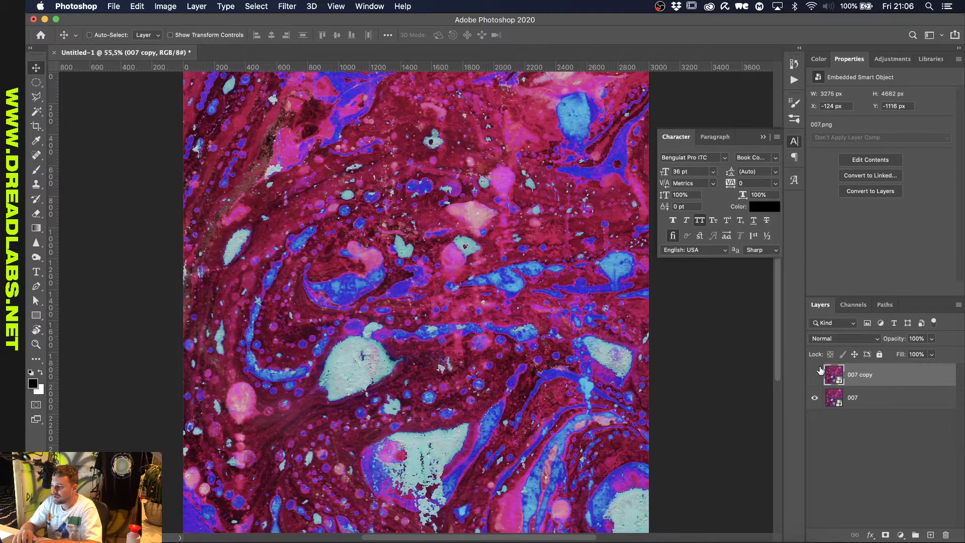
Add a Gradient Map adjustment layer directly above the original 007 layer.
left_click(869, 406)
left_click(889, 59)
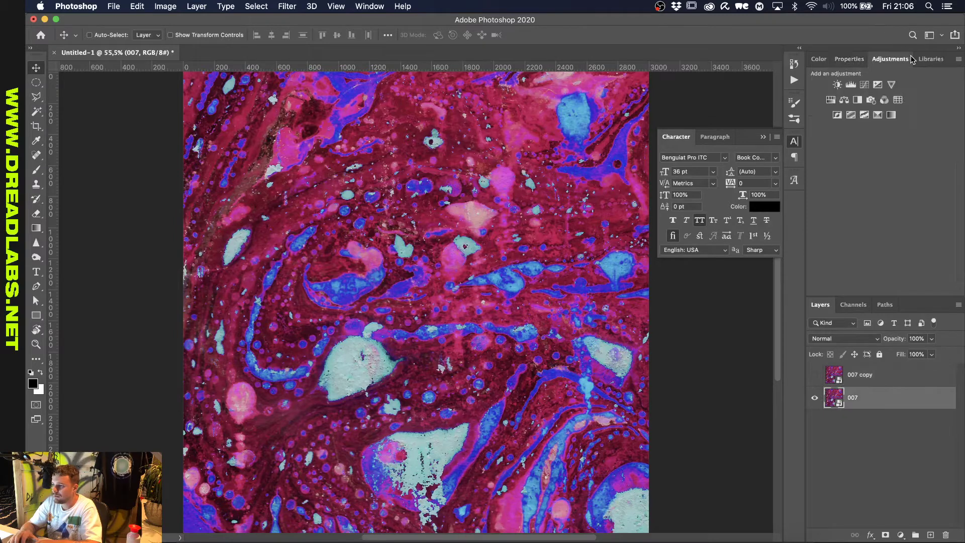
left_click(891, 115)
Change the gradient map's white end colour stop to black, 000000.
left_click(846, 100)
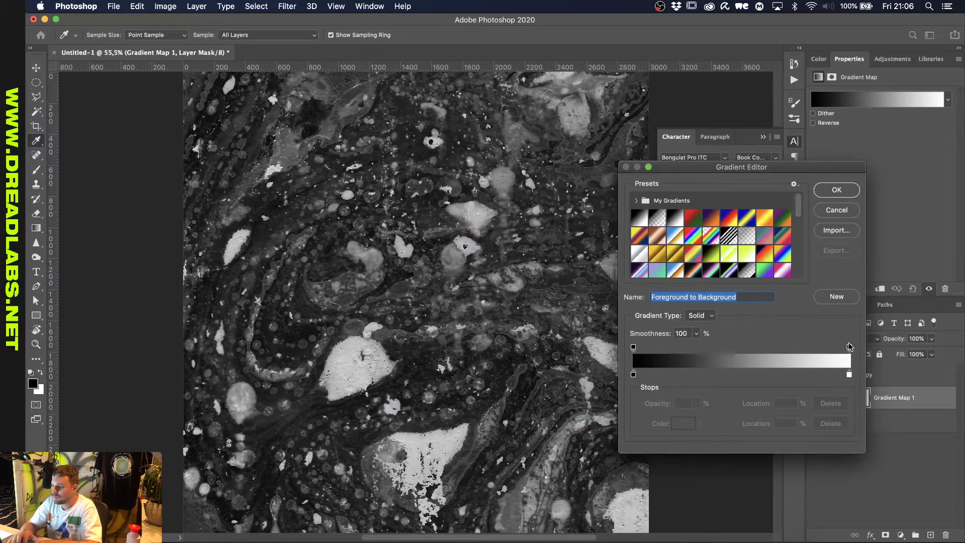
left_click(848, 374)
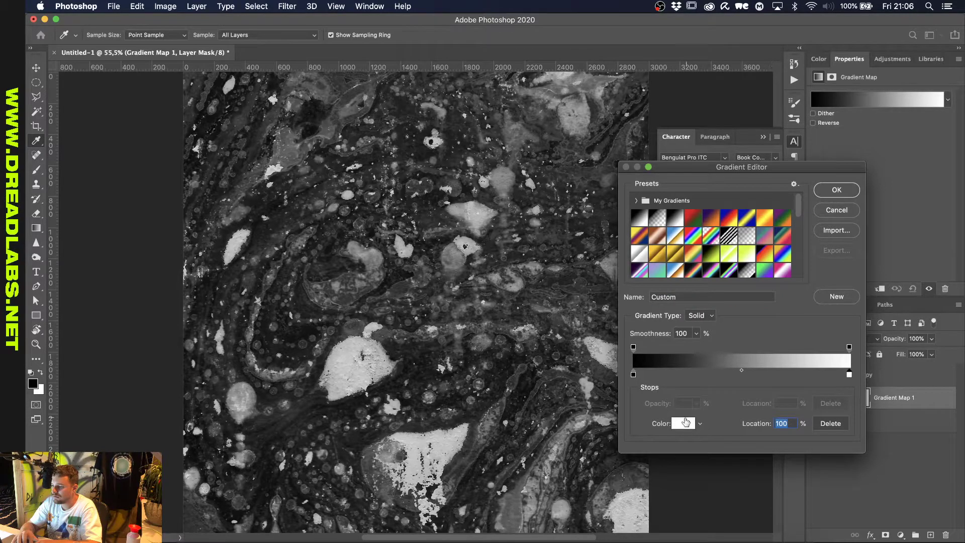
left_click(682, 423)
type("000000")
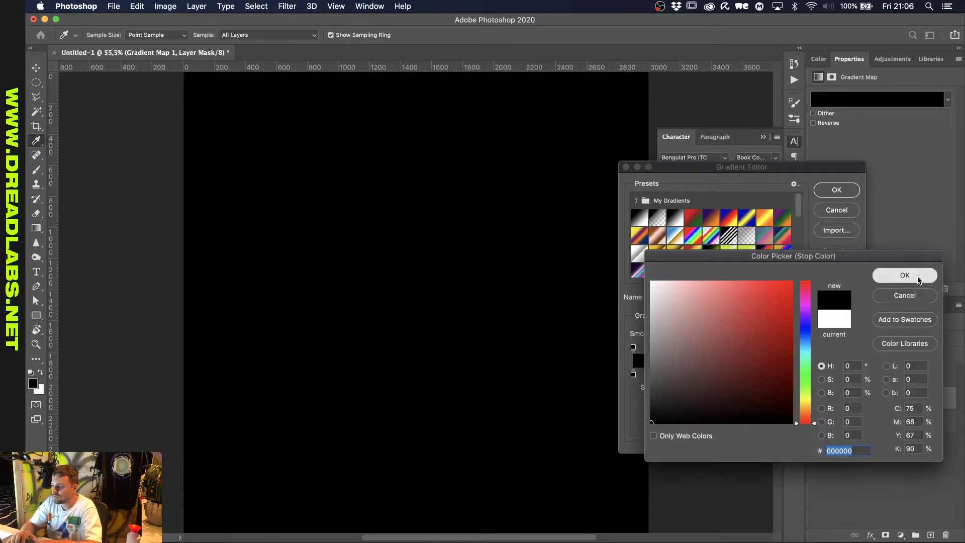
left_click(904, 274)
Set the opacity stop at the gradient's 100% location to 0% and apply the gradient.
left_click(849, 346)
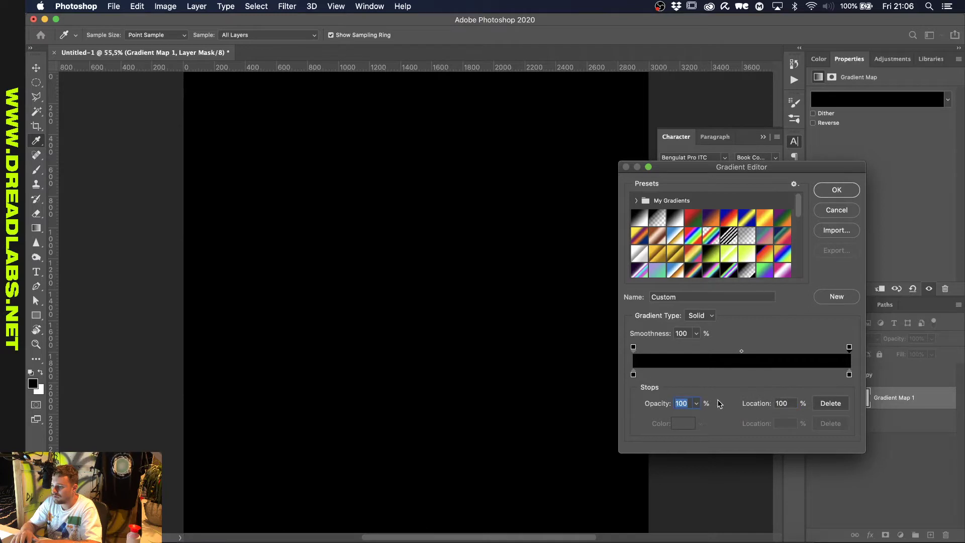
type("0")
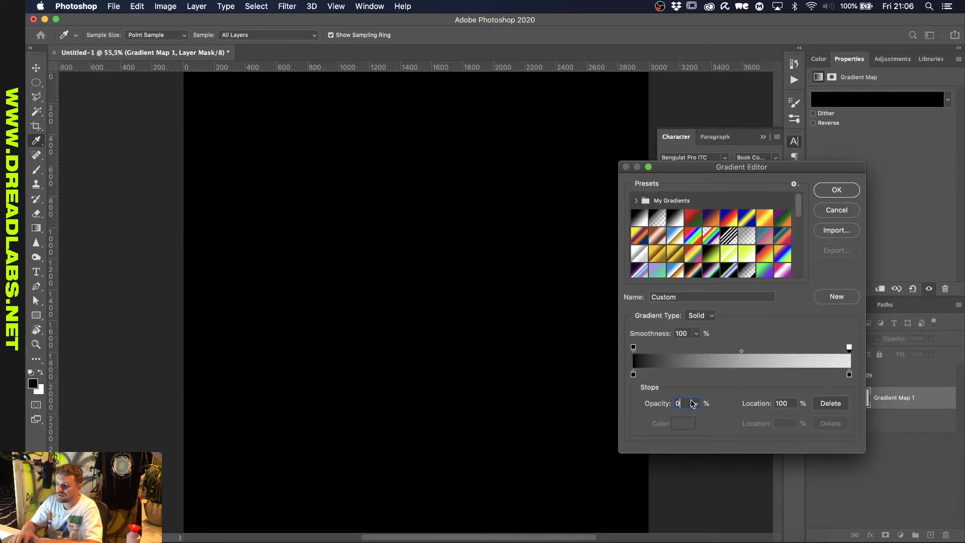
left_click(849, 375)
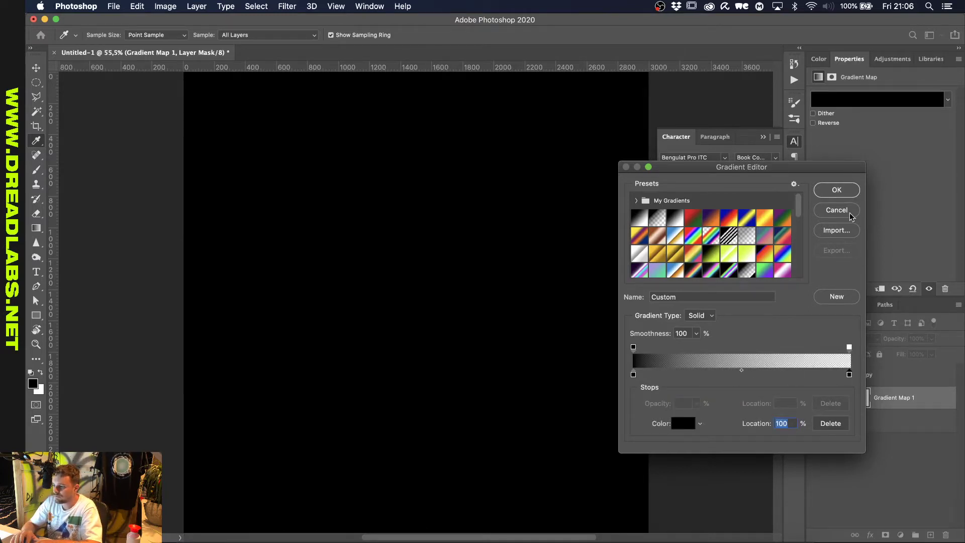
left_click(835, 189)
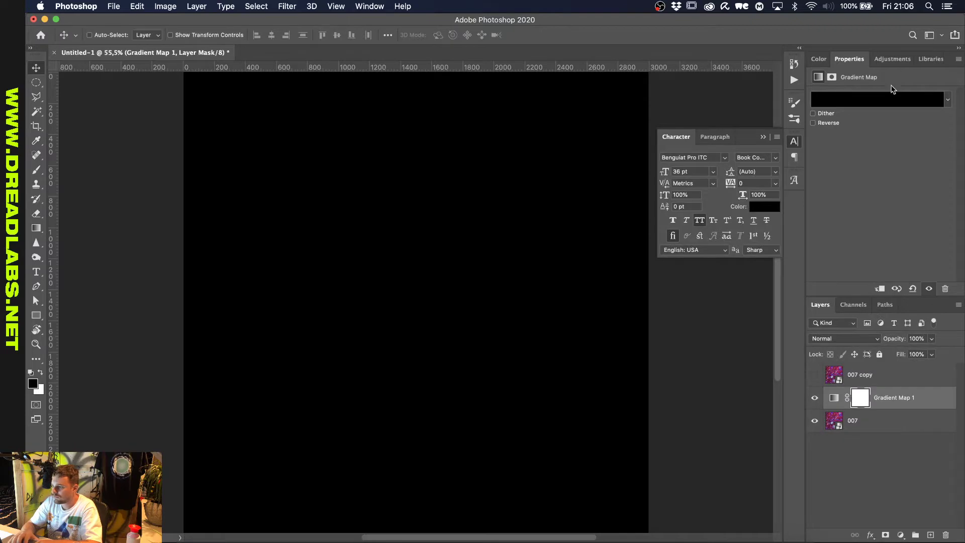
Reopen the gradient map's gradient, set its end colour stop to white, ffffff, and apply it.
left_click(892, 99)
left_click(849, 374)
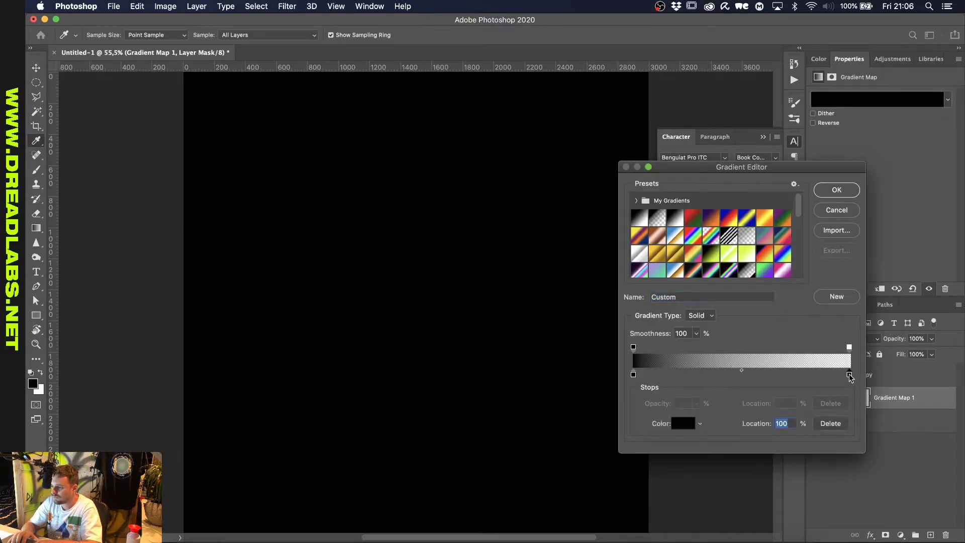
left_click(683, 423)
left_click(651, 282)
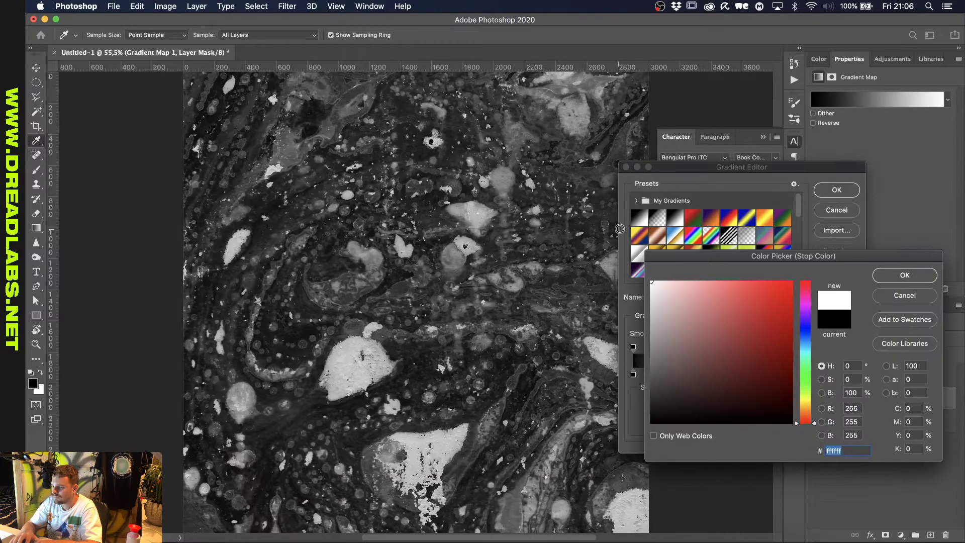
left_click(895, 277)
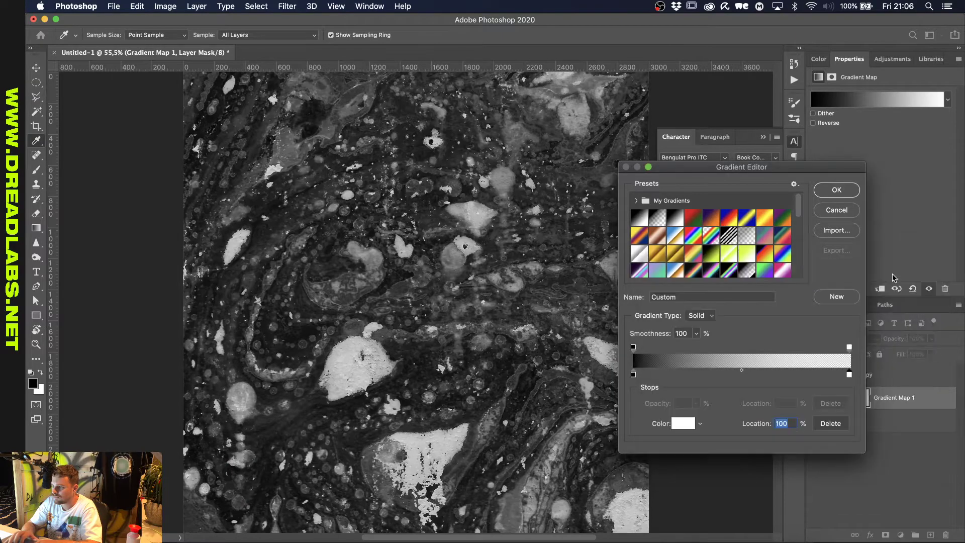
left_click(835, 195)
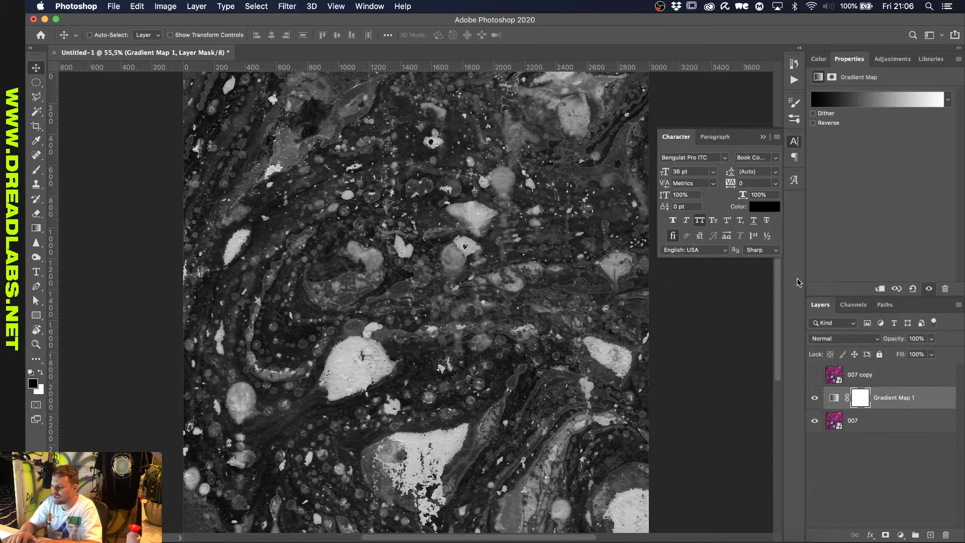
Set the gradient map layer's blend mode to Luminosity and toggle its visibility to compare the effect.
left_click(830, 338)
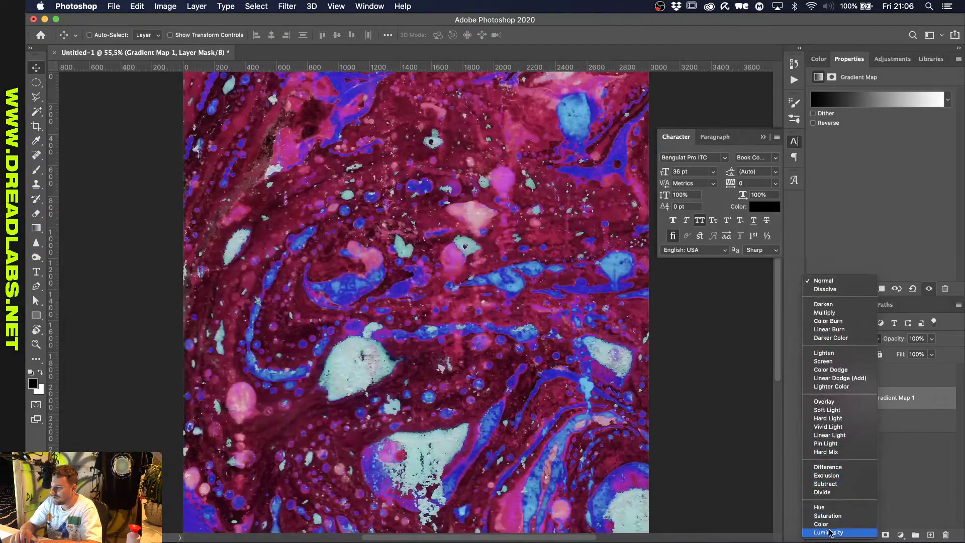
left_click(830, 533)
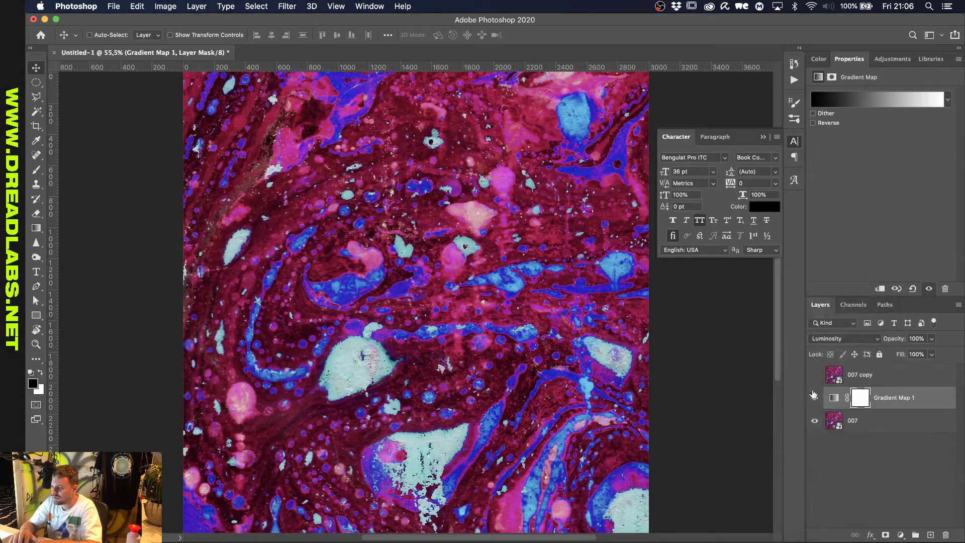
left_click(815, 398)
left_click(815, 397)
Set the gradient map layer's blend mode to Pin Light and toggle the 007 copy layer's visibility to compare.
left_click(838, 339)
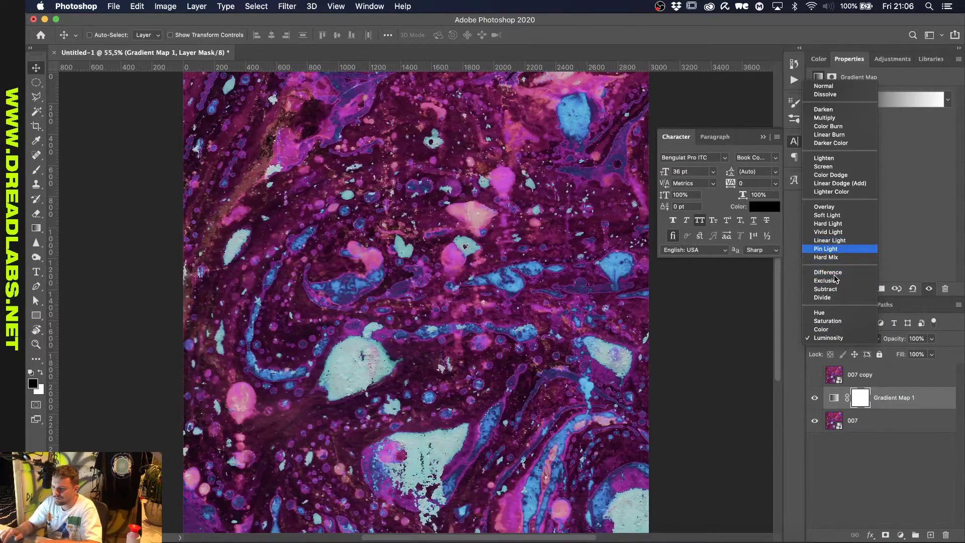
left_click(829, 249)
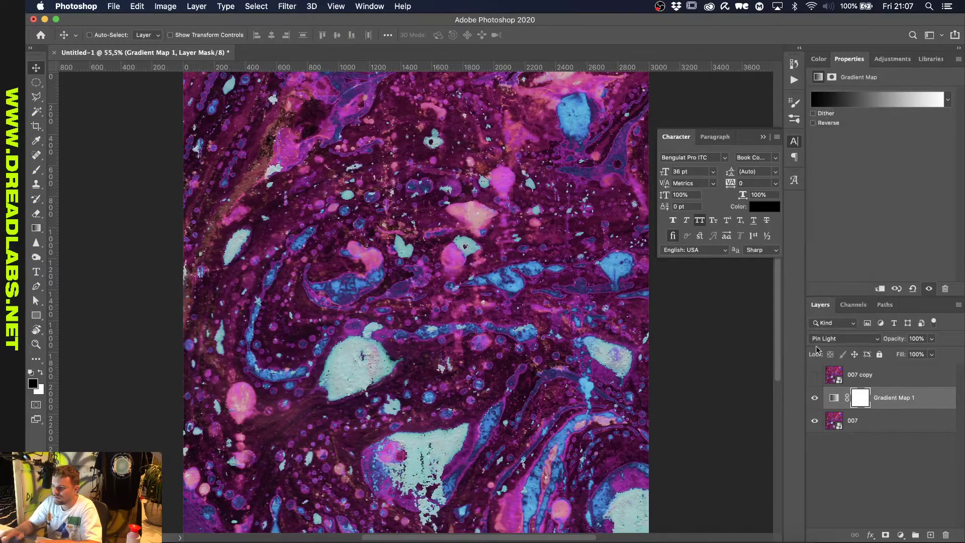
left_click(814, 374)
left_click(815, 374)
Make the 007 copy layer visible and apply a Gaussian Blur with a 17.6 px radius to it.
left_click(856, 375)
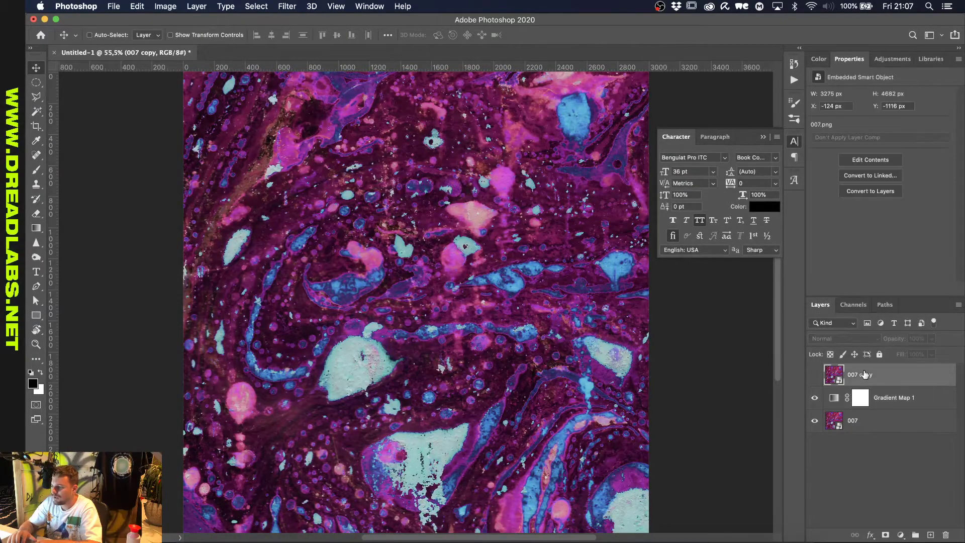
left_click(815, 374)
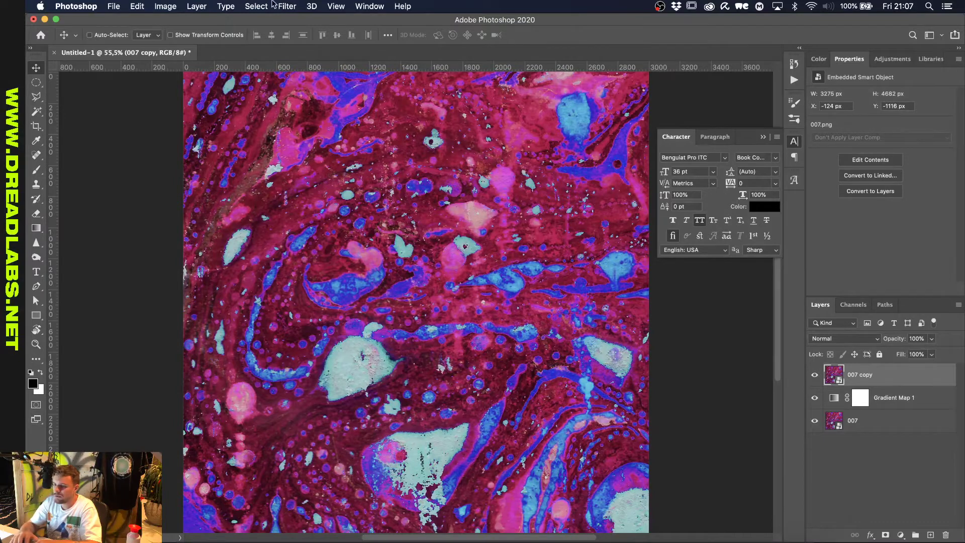
left_click(287, 6)
mouse_move(303, 137)
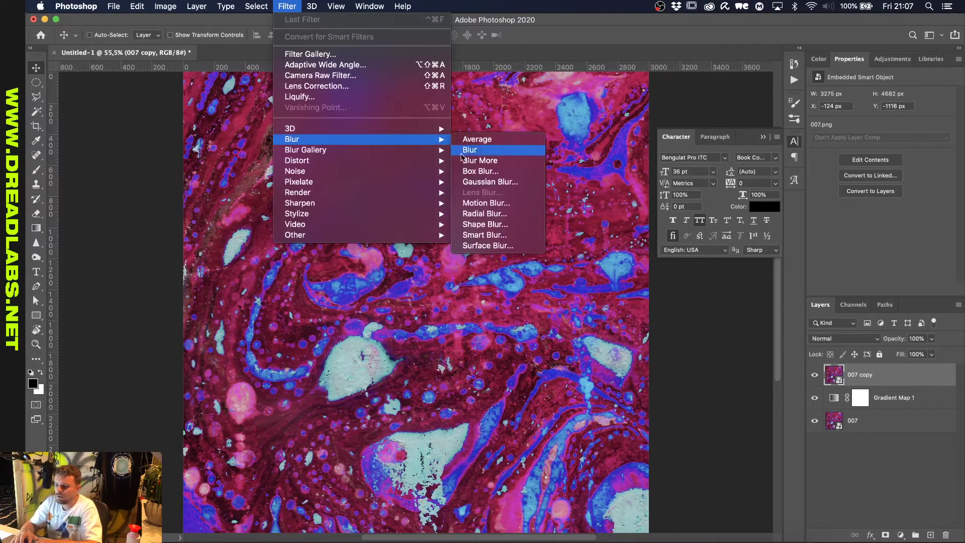
left_click(490, 182)
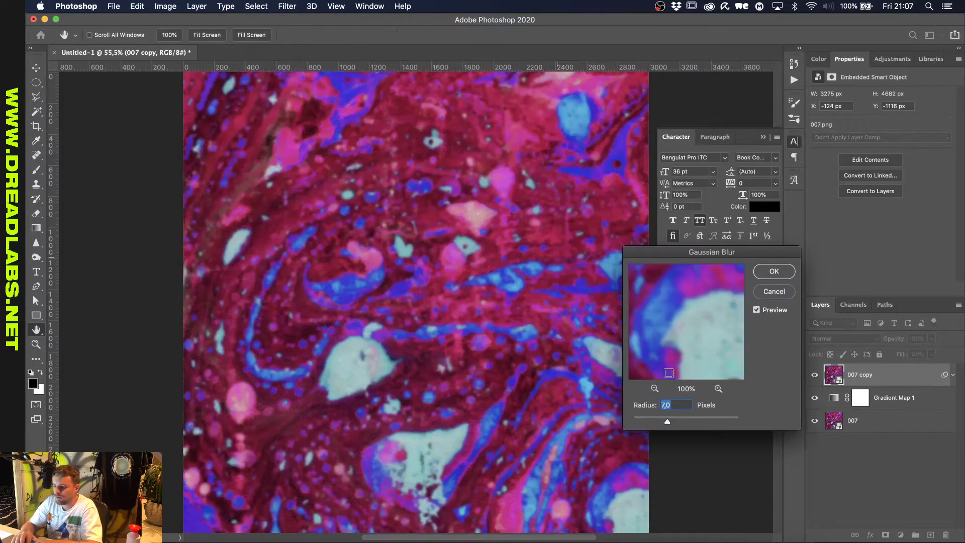
left_click_drag(667, 424, 679, 423)
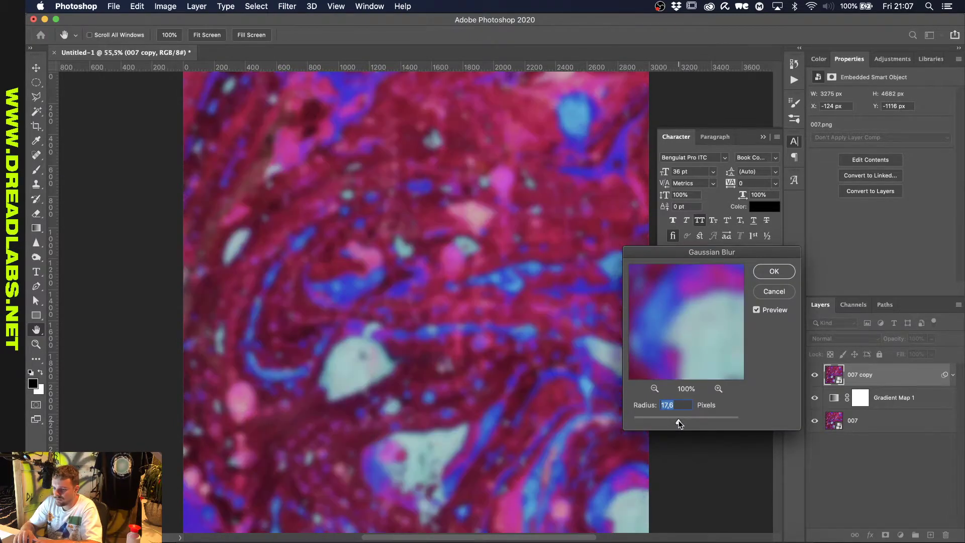
left_click(773, 271)
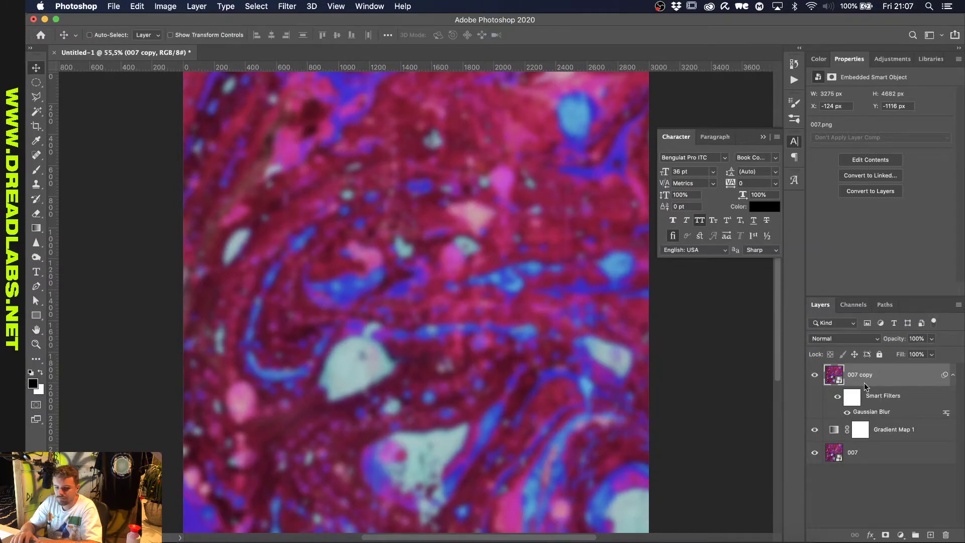
Set the blurred 007 copy layer to Lighten at 50% opacity, toggling its visibility to compare the effect.
left_click(848, 338)
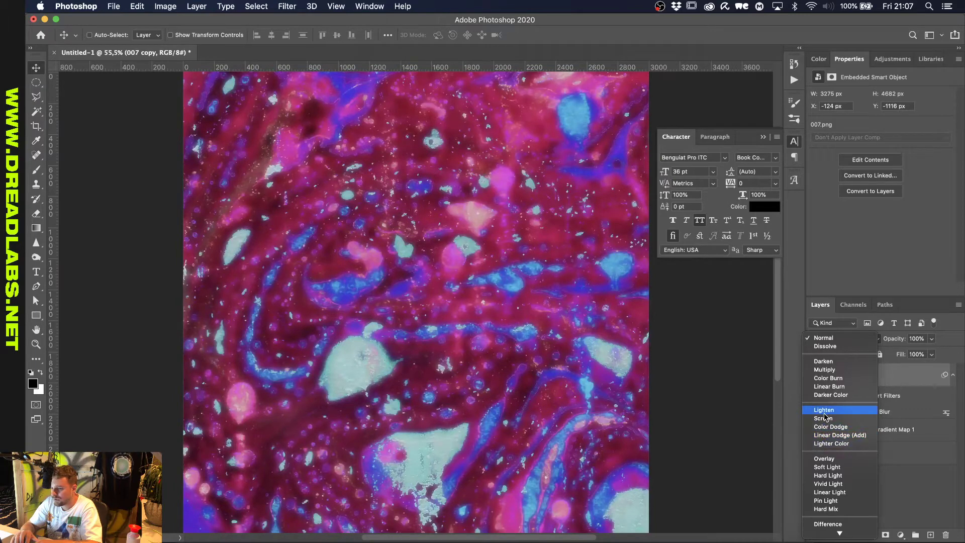
left_click(824, 411)
scroll(527, 347, "up", 2)
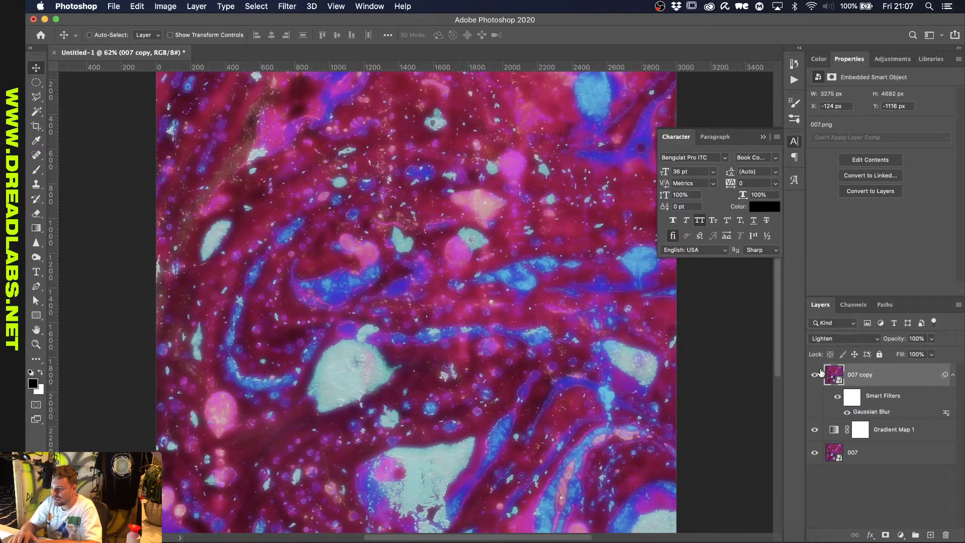
left_click(814, 376)
left_click(815, 376)
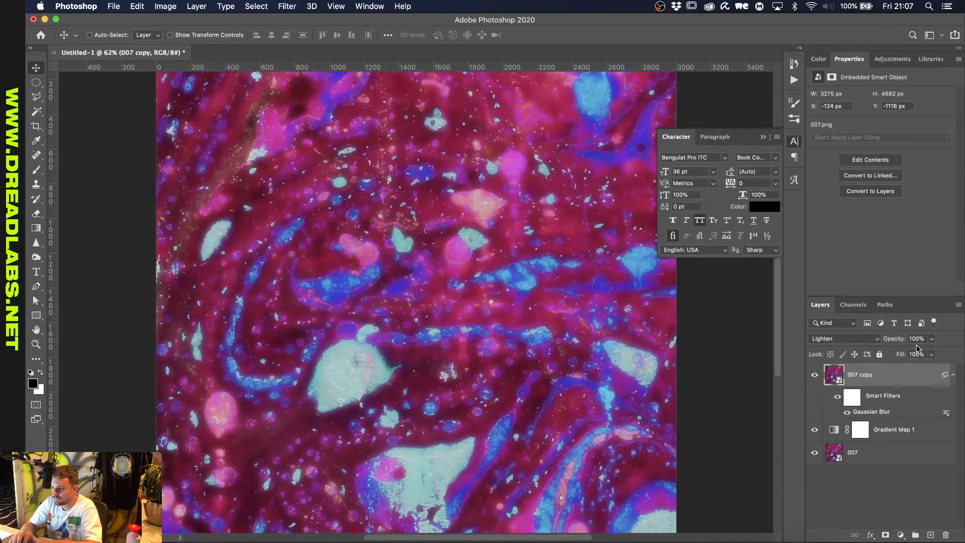
type("50")
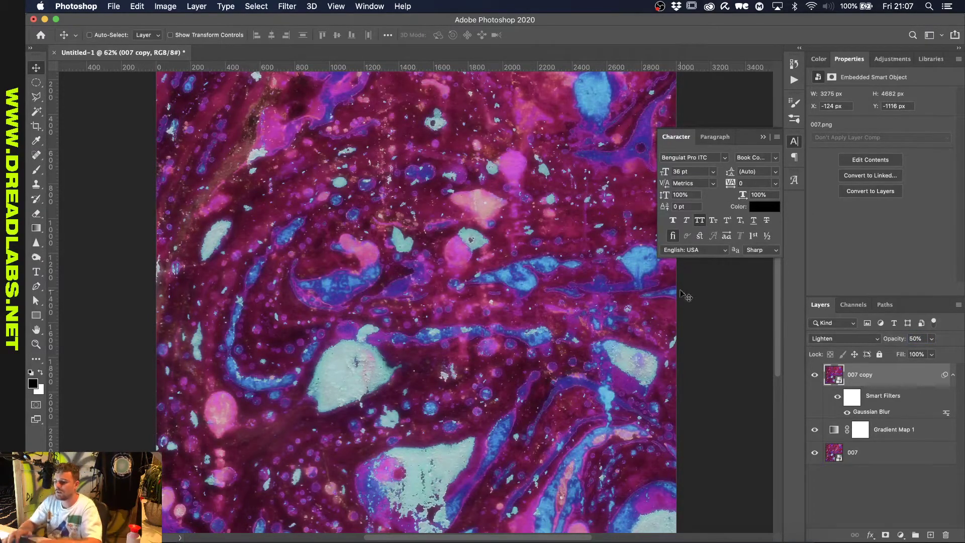
left_click(813, 376)
left_click(814, 376)
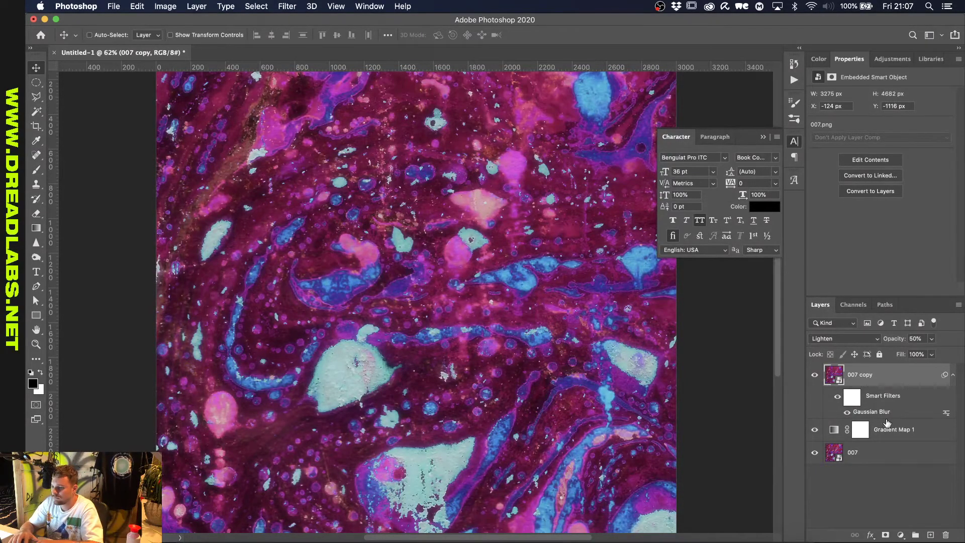
Add a new empty layer above the 007 copy layer.
left_click(865, 455)
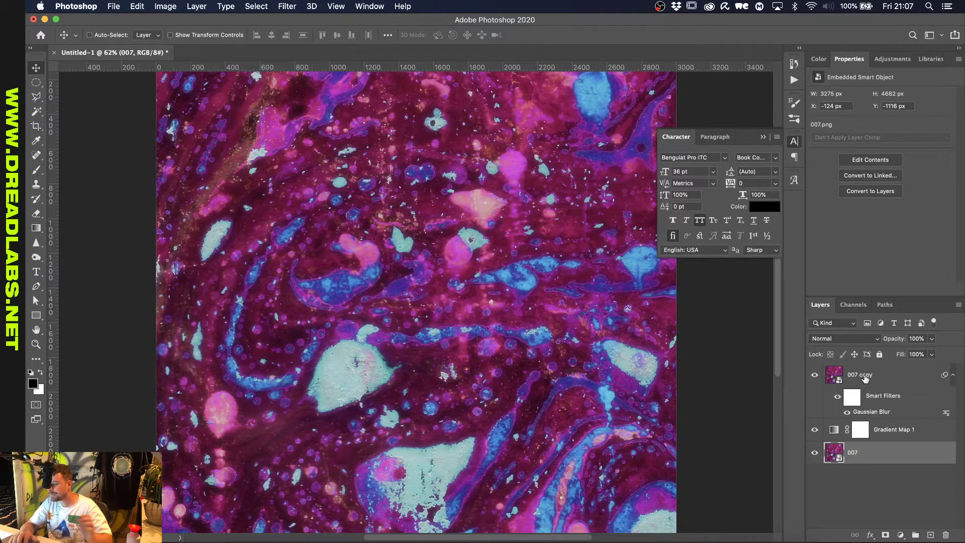
left_click(865, 379)
left_click(930, 535)
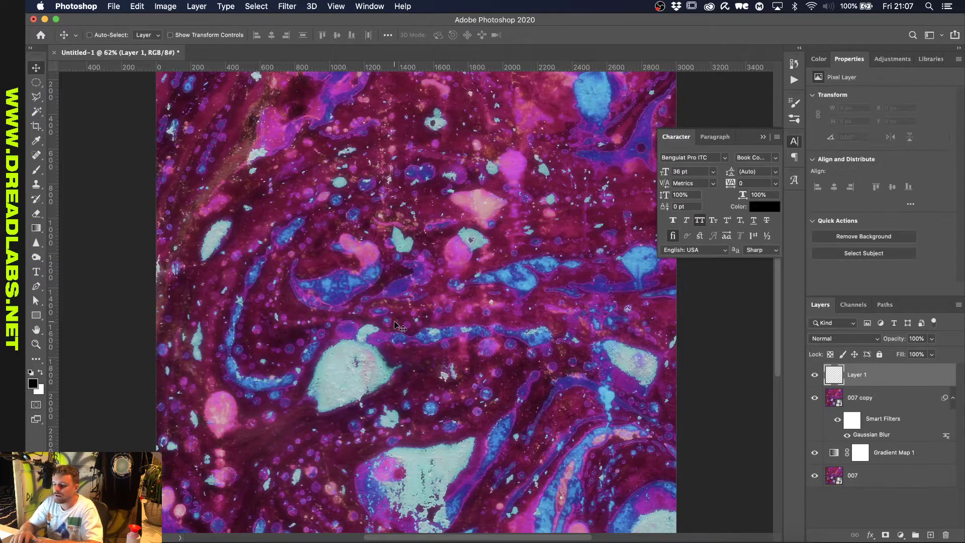
Set up the Type tool with the Solide Mirage font and white, ffffff, as the text colour.
key("t")
left_click(193, 35)
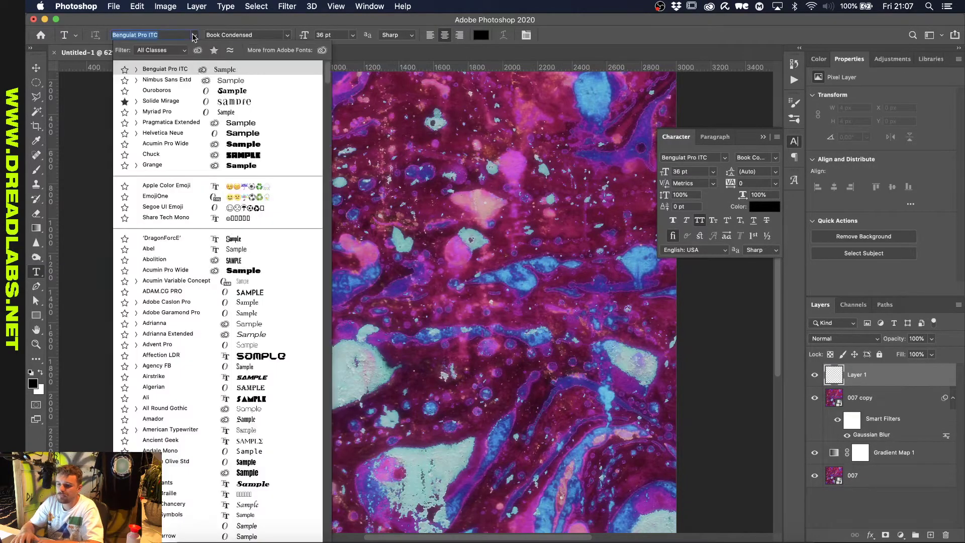
left_click(185, 101)
left_click(480, 35)
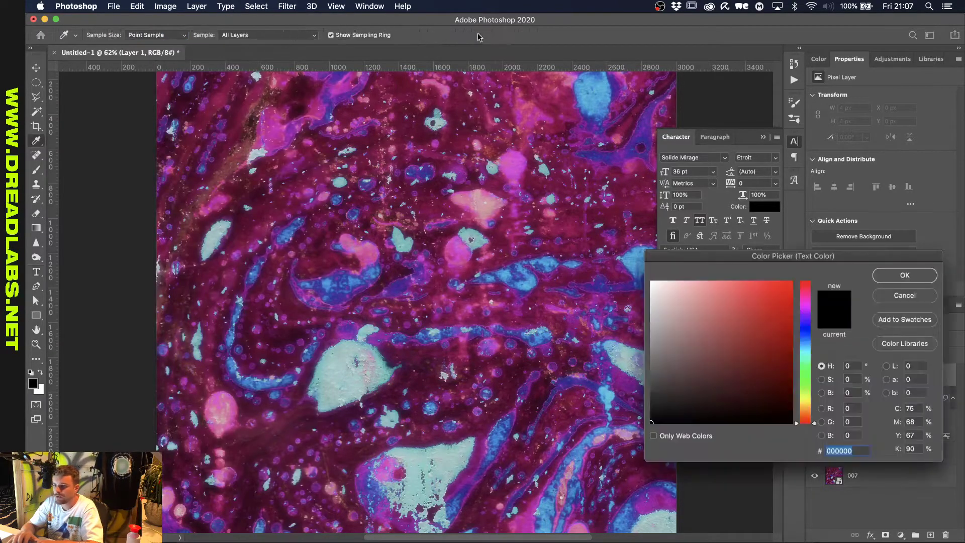
left_click(651, 282)
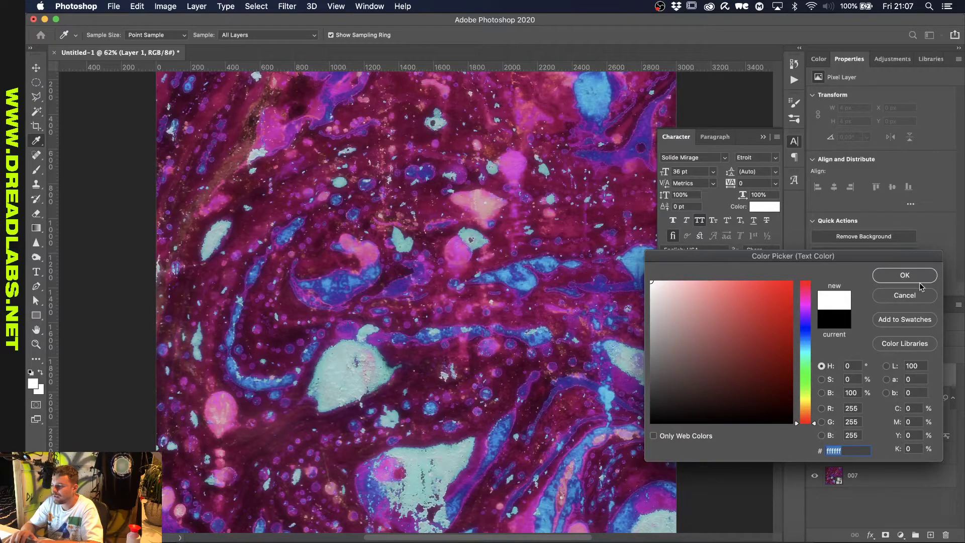
left_click(904, 276)
Place the text DREADLABS near the middle of the canvas and commit it.
left_click(404, 298)
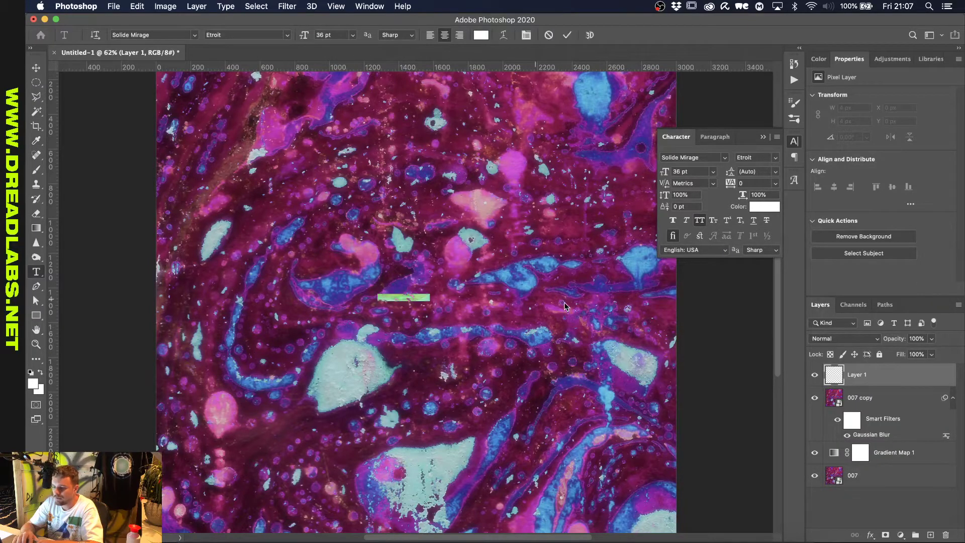
type("DR")
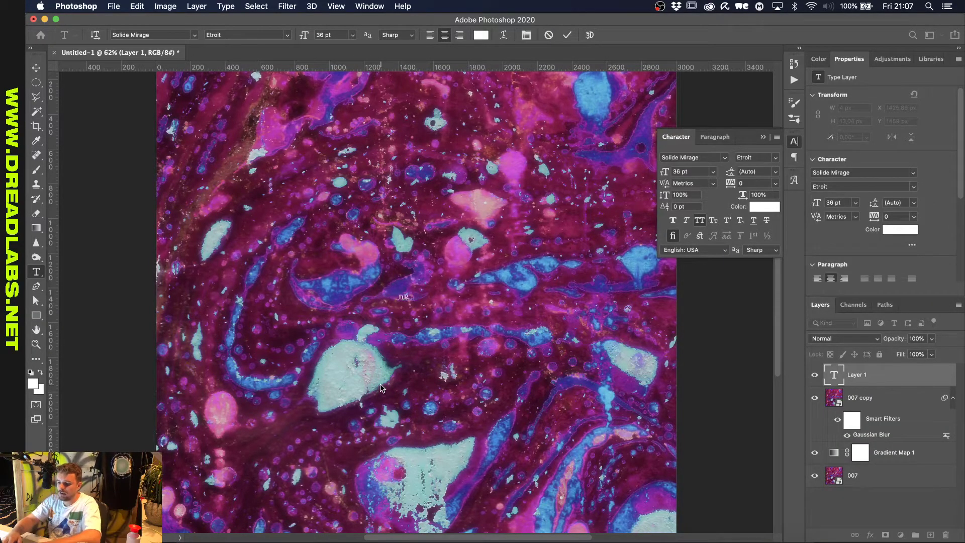
type("EADALBS")
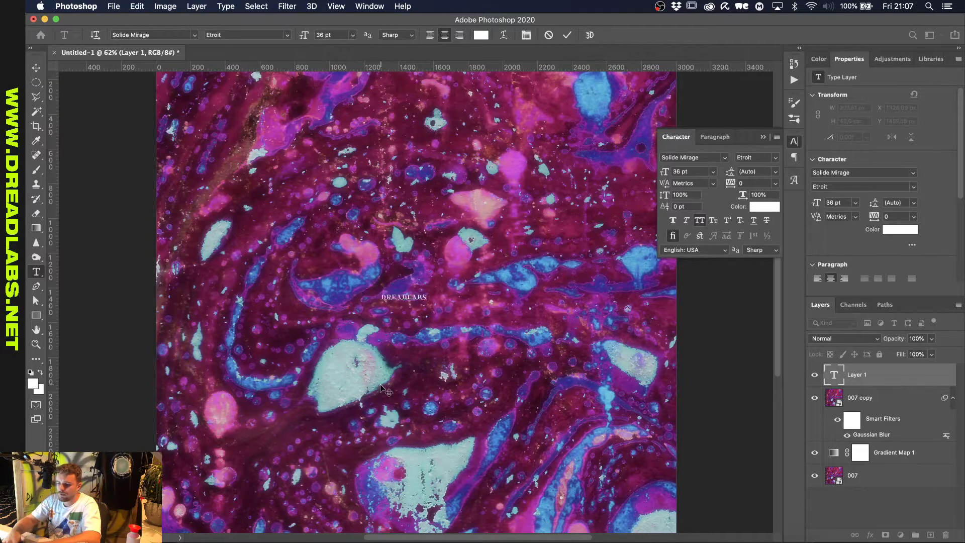
left_click(36, 67)
Centre the DREADLABS text horizontally and vertically on the whole canvas, then clear the selection.
key("super+a")
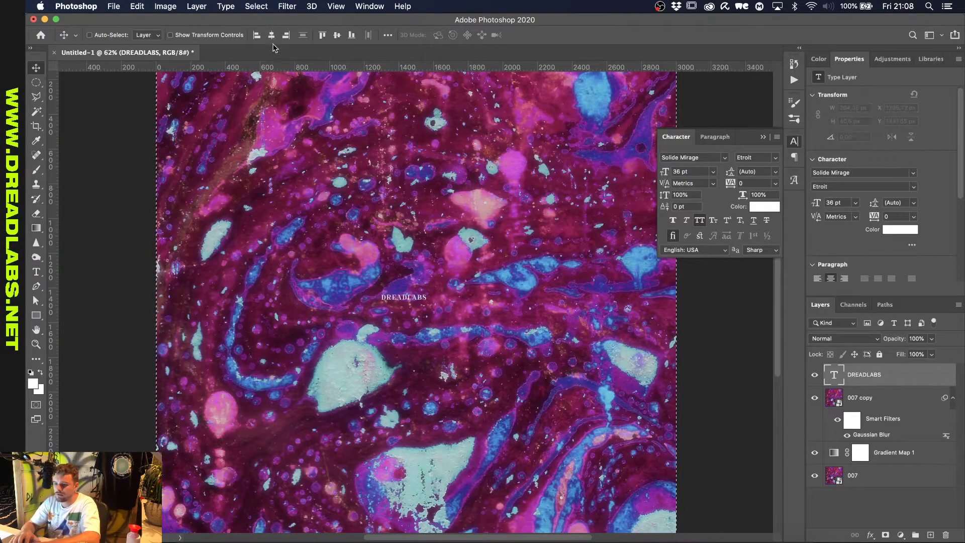
left_click(271, 34)
left_click(332, 36)
key("super+d")
Scale the DREADLABS text up proportionally from its centre to about 2317 px wide.
key("super+t")
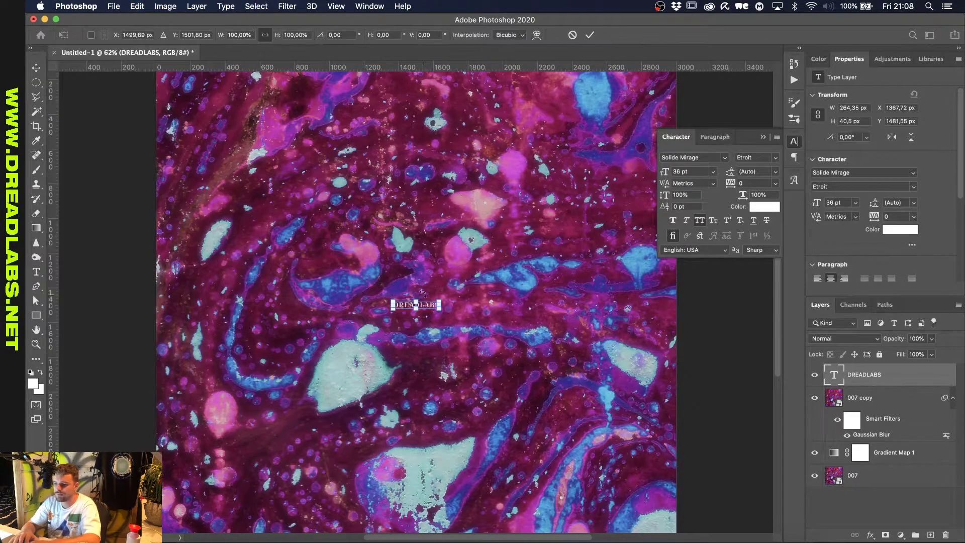
left_click_drag(444, 298, 609, 235)
left_click(589, 34)
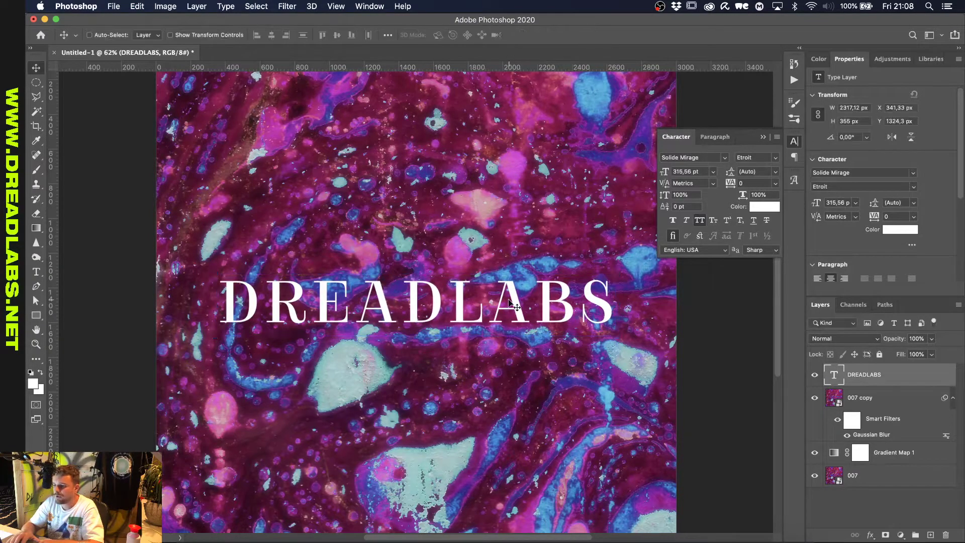
scroll(508, 303, "up", 1)
scroll(508, 304, "down", 1)
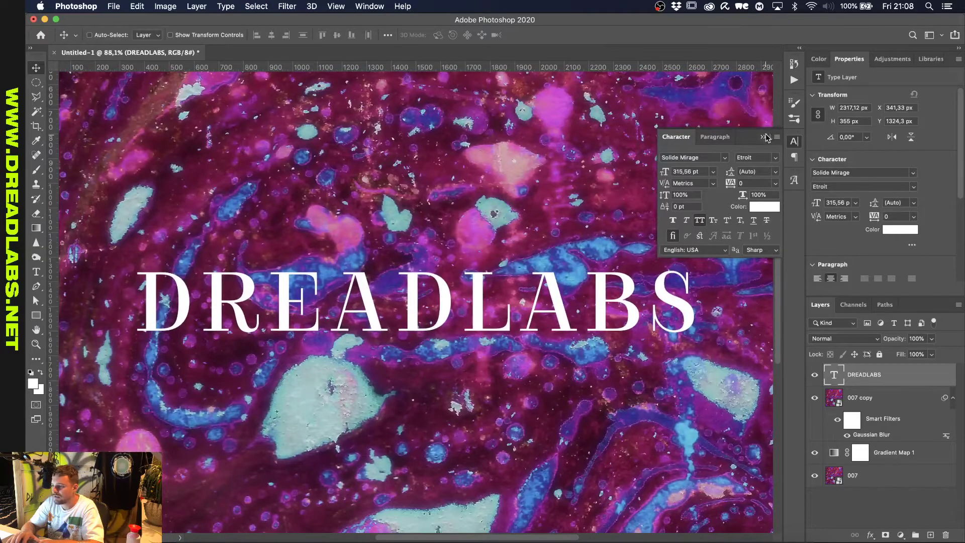
Add a Bevel & Emboss effect to the DREADLABS text: Inner Bevel, Smooth, depth 220%, size 9 px.
left_click(765, 137)
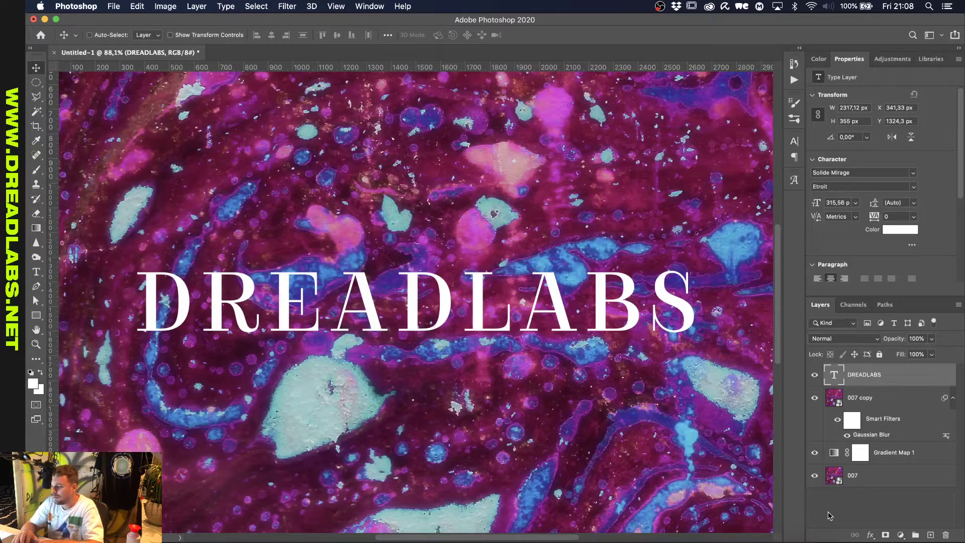
left_click(870, 535)
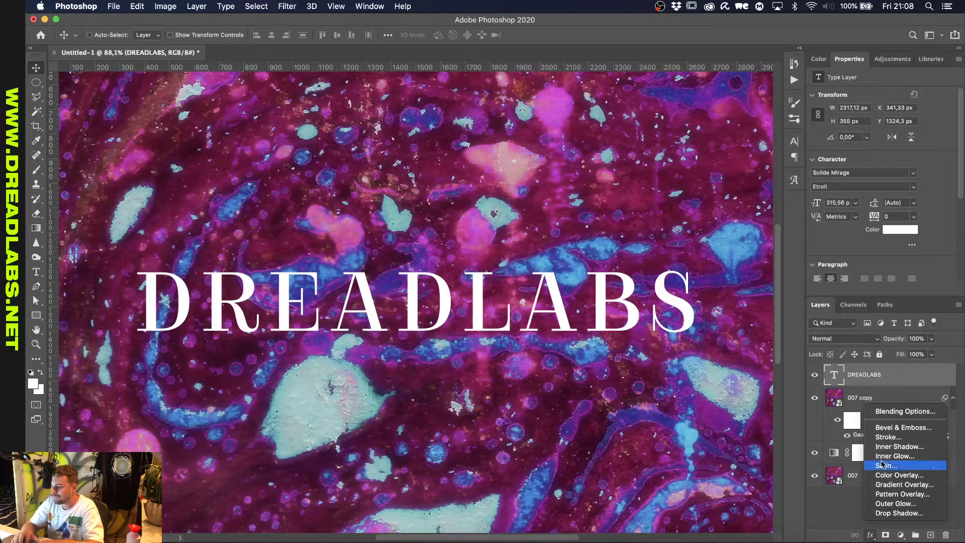
left_click(888, 429)
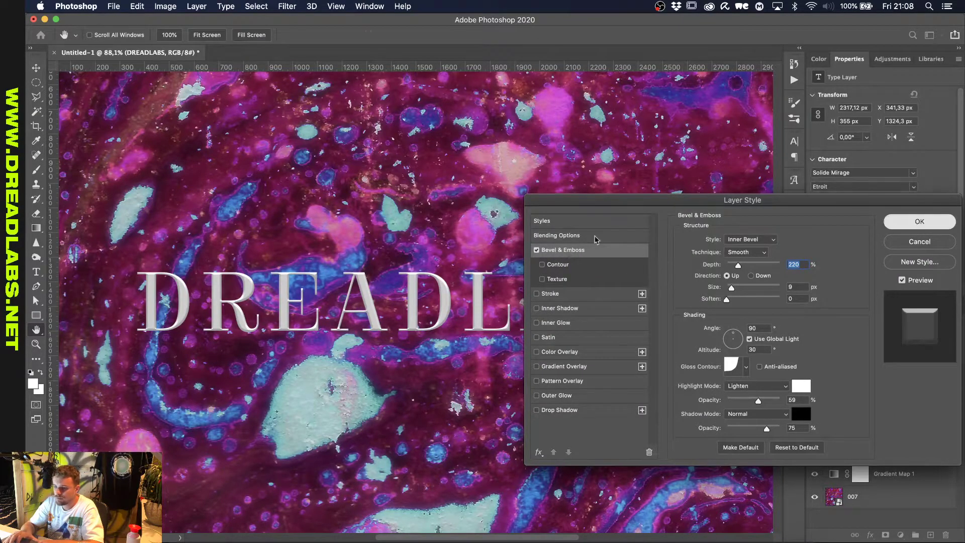
left_click(919, 221)
Enlarge the DREADLABS text proportionally about its centre to about 2726 px wide.
key("super+0")
key("super+t")
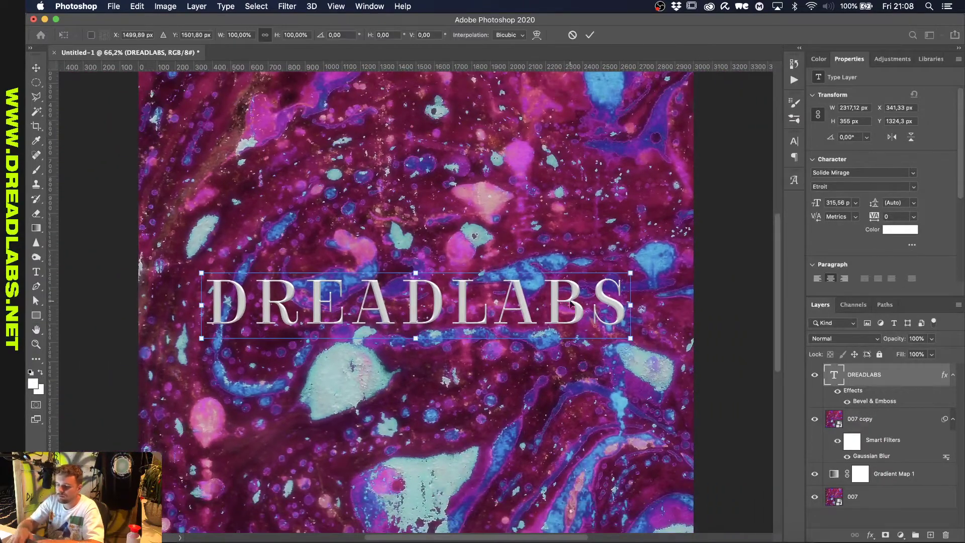
left_click_drag(631, 305, 670, 303)
key("Return")
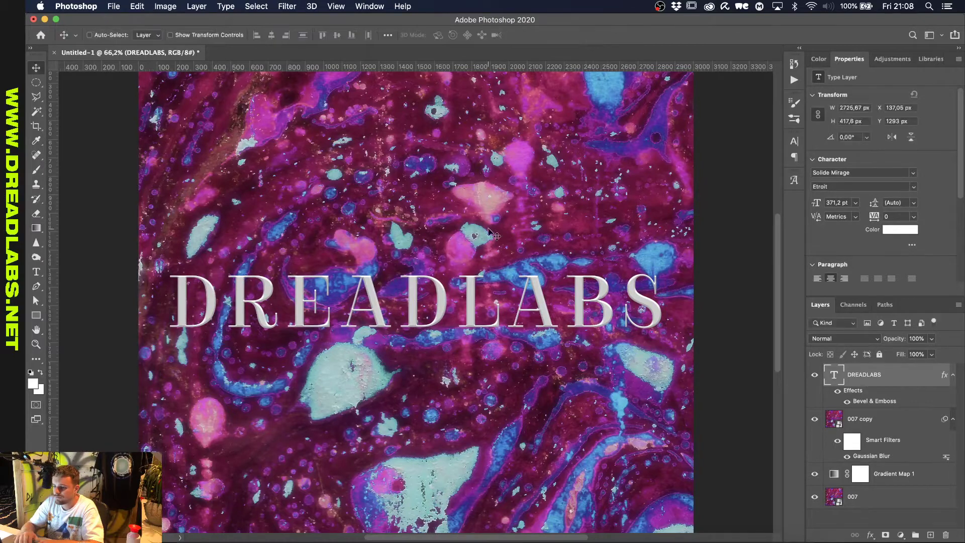
Tighten the DREADLABS text's letter tracking, trying several negative values and settling on -100.
scroll(727, 268, "up", 1)
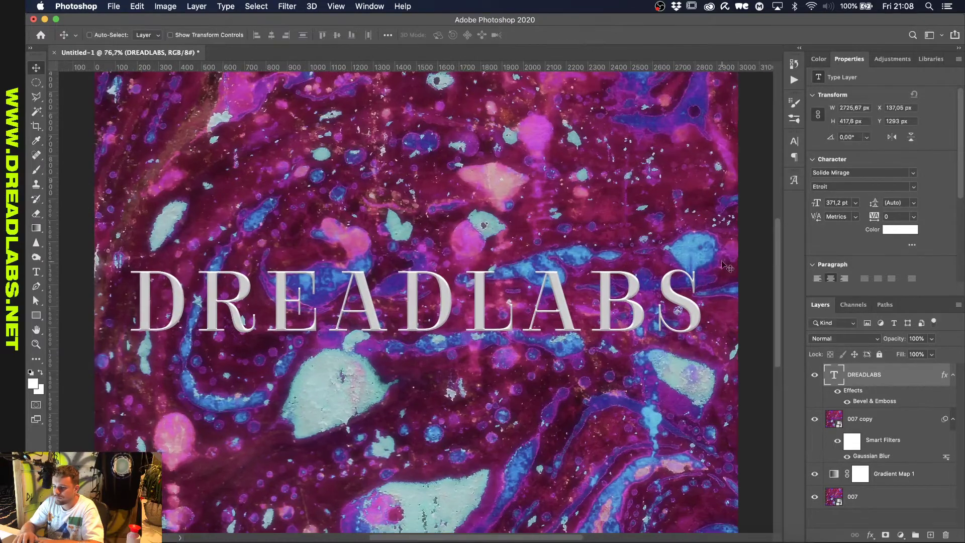
left_click(793, 141)
left_click(754, 184)
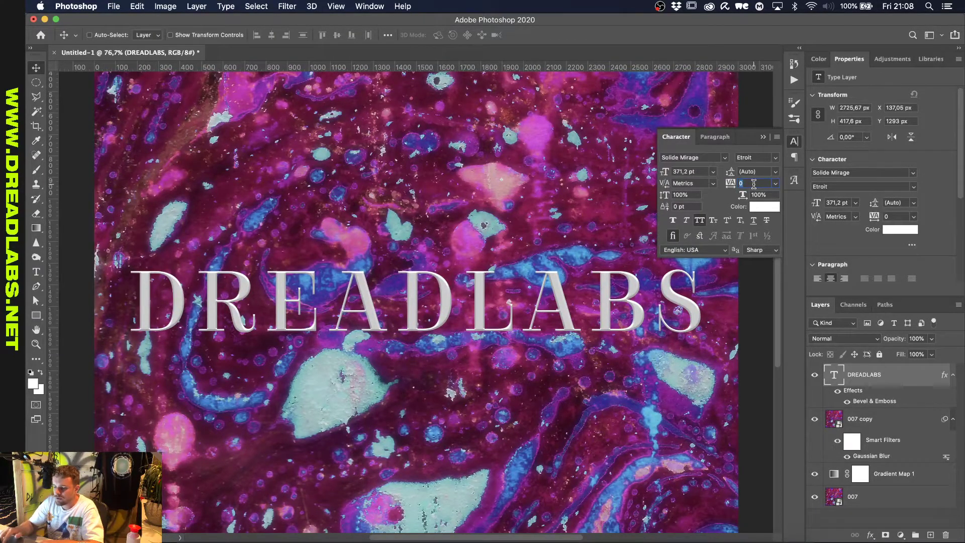
type("-200")
key("Return")
type("-170")
key("Return")
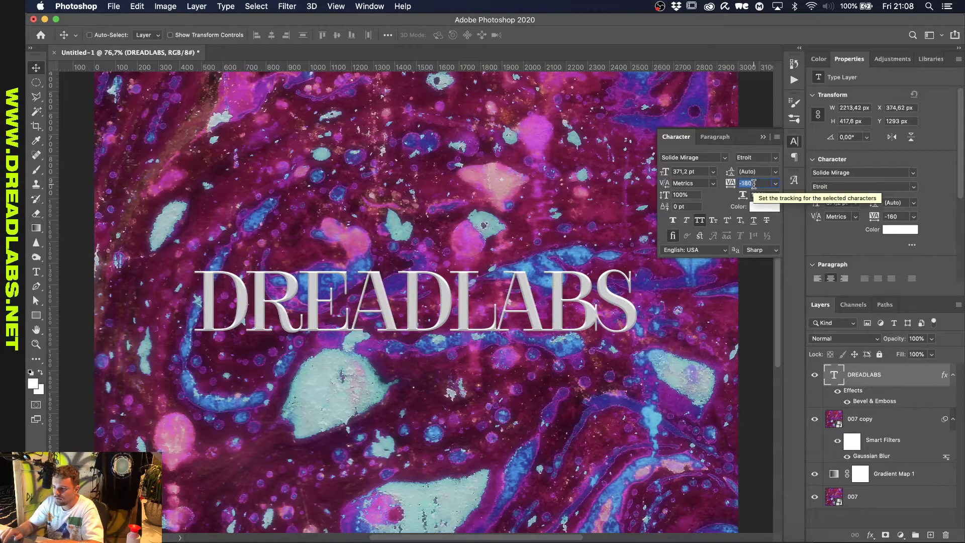
type("-140")
key("Return")
key("Up")
key("Up")
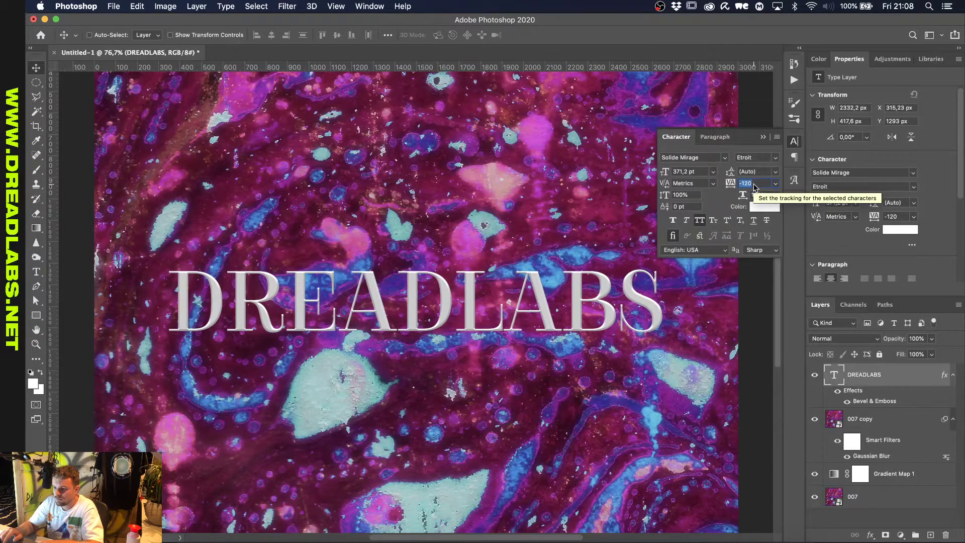
key("Return")
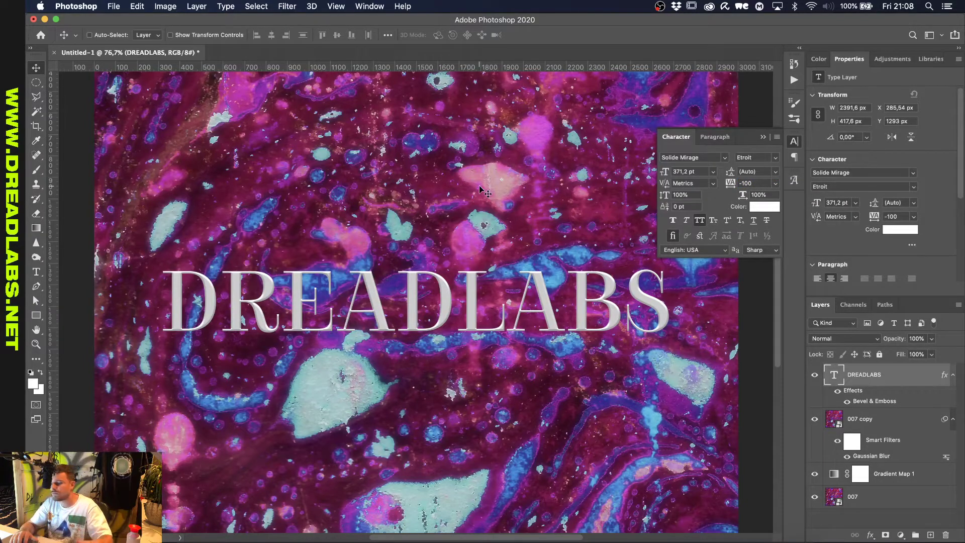
Reduce the DREADLABS text's fill to 0% and give its bevel a linear gloss contour with a 110° lighting angle.
left_click(931, 355)
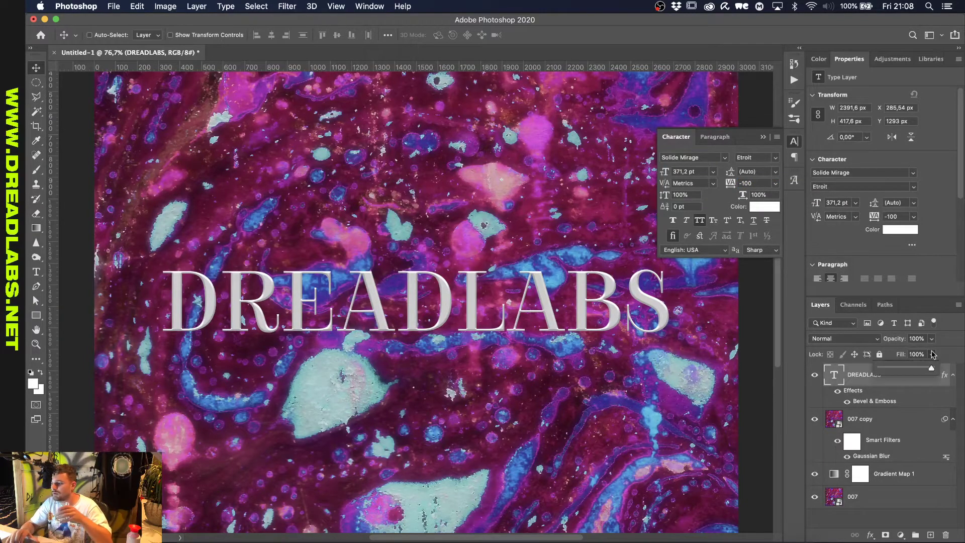
left_click_drag(927, 368, 879, 368)
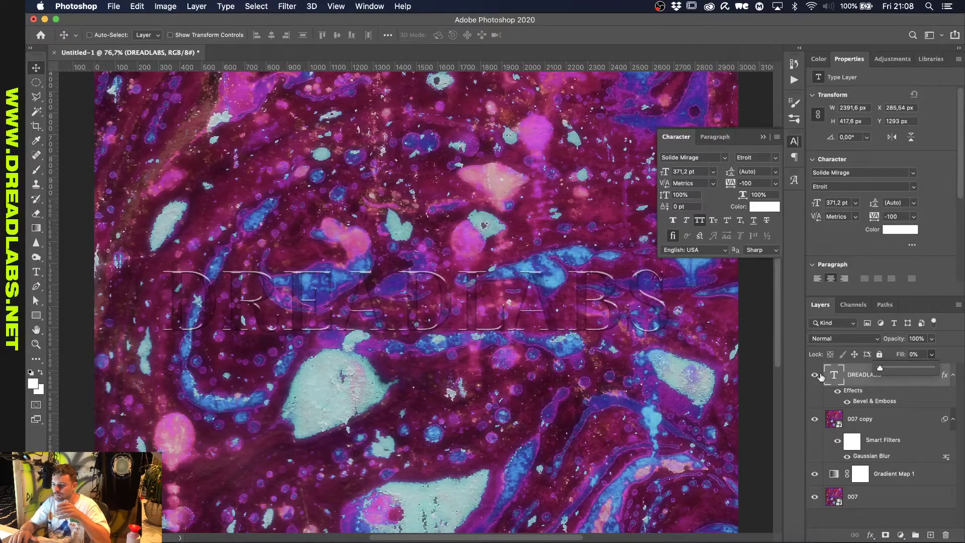
double_click(871, 401)
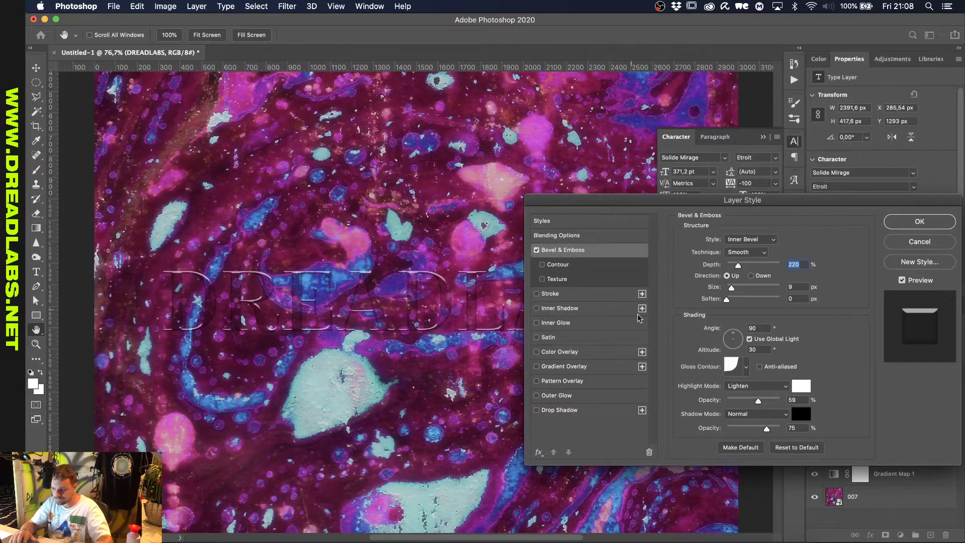
left_click(746, 366)
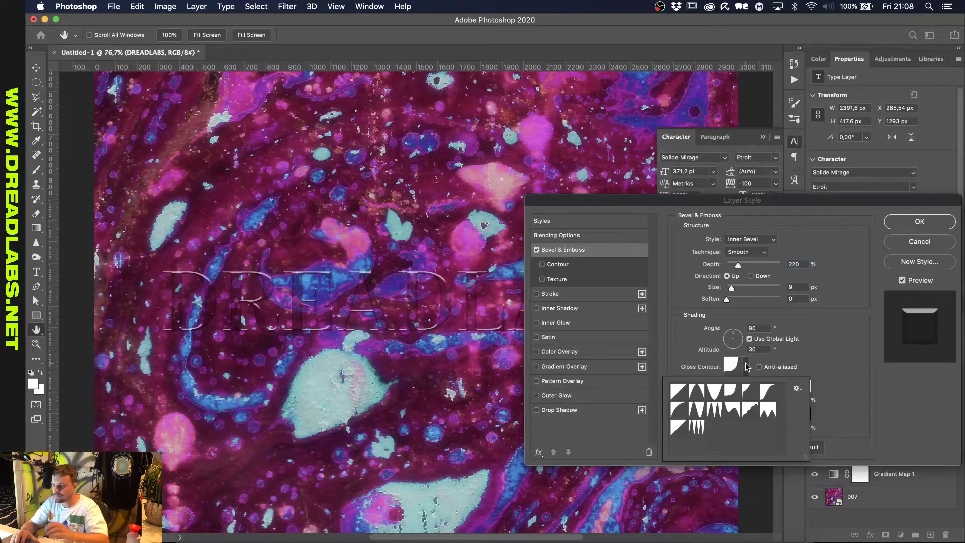
left_click(677, 391)
left_click(816, 347)
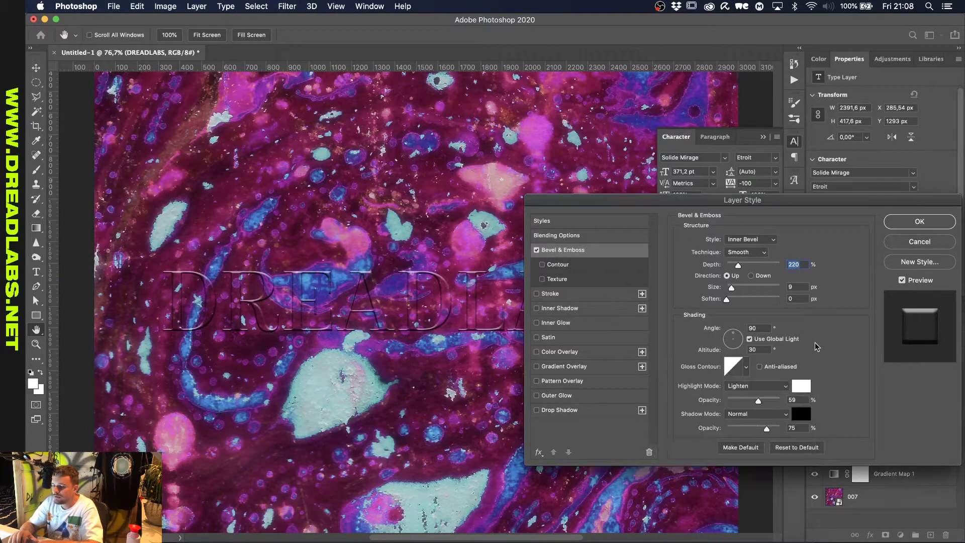
left_click(759, 327)
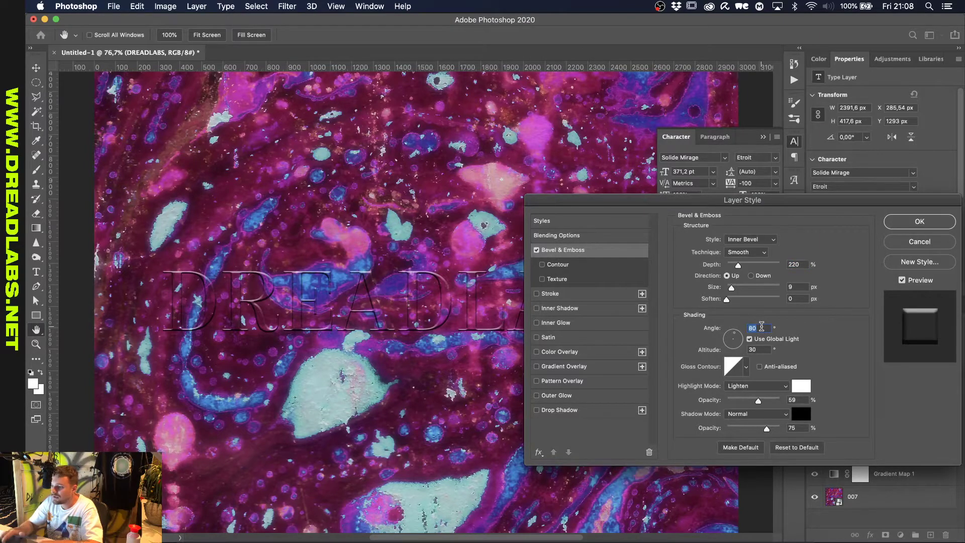
key("shift+Up")
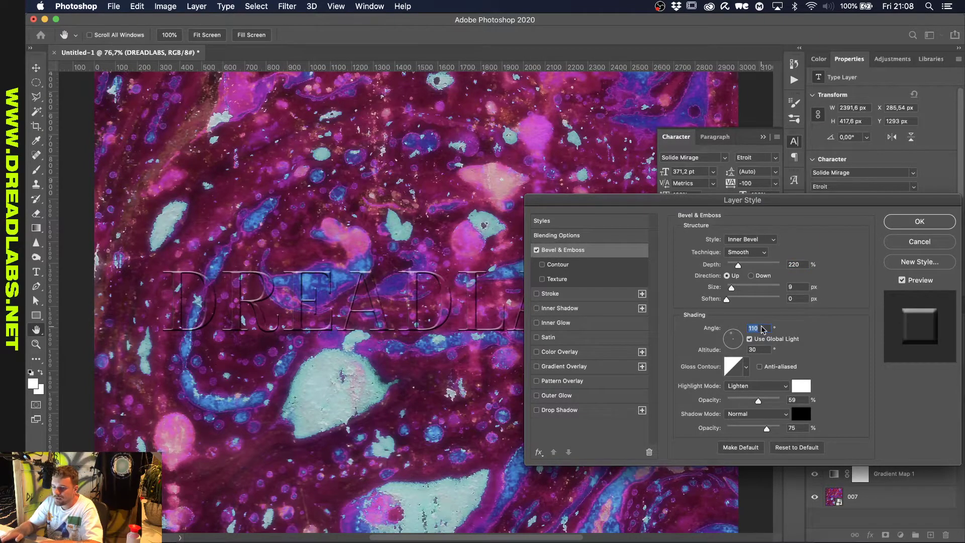
left_click(915, 220)
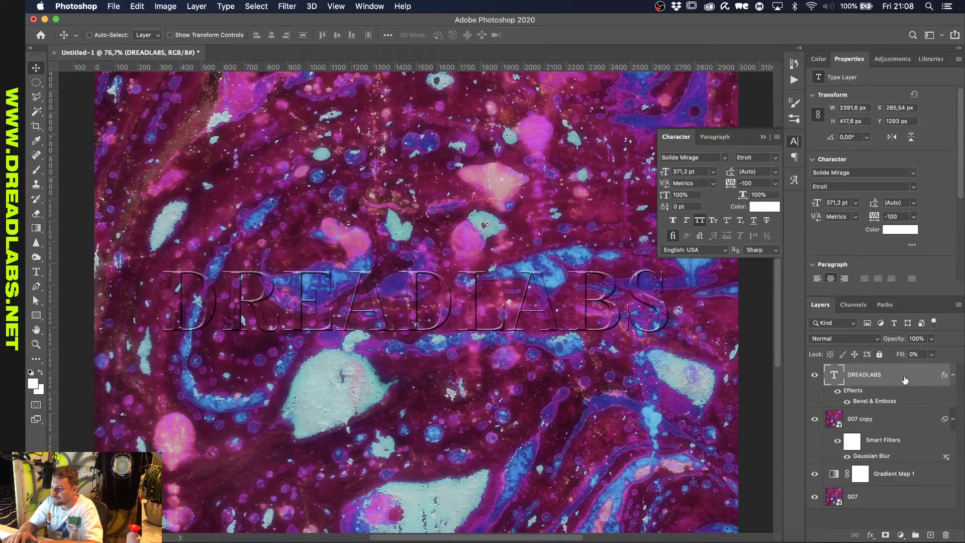
Delete the blurred 007 copy layer and add a full-canvas black layer beneath the 007 texture.
left_click(867, 427)
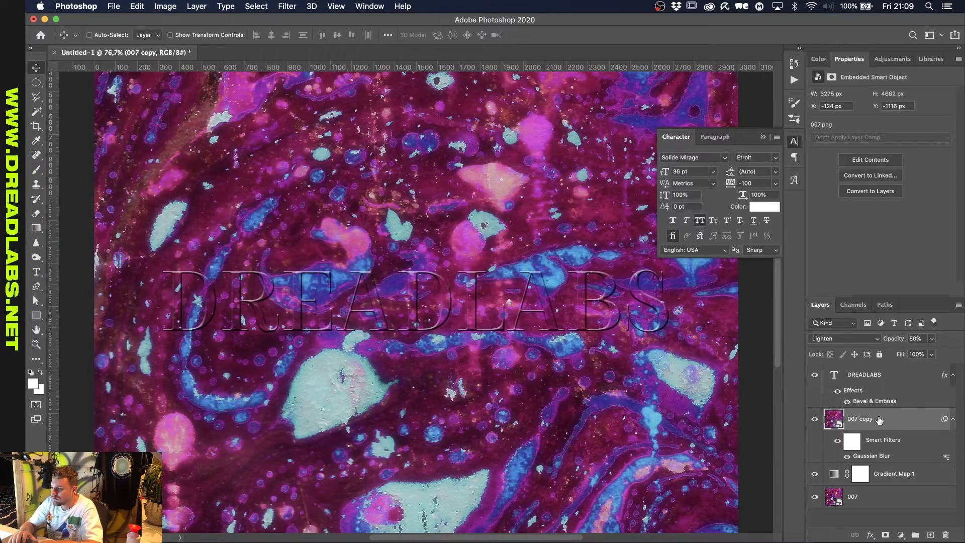
key("BackSpace")
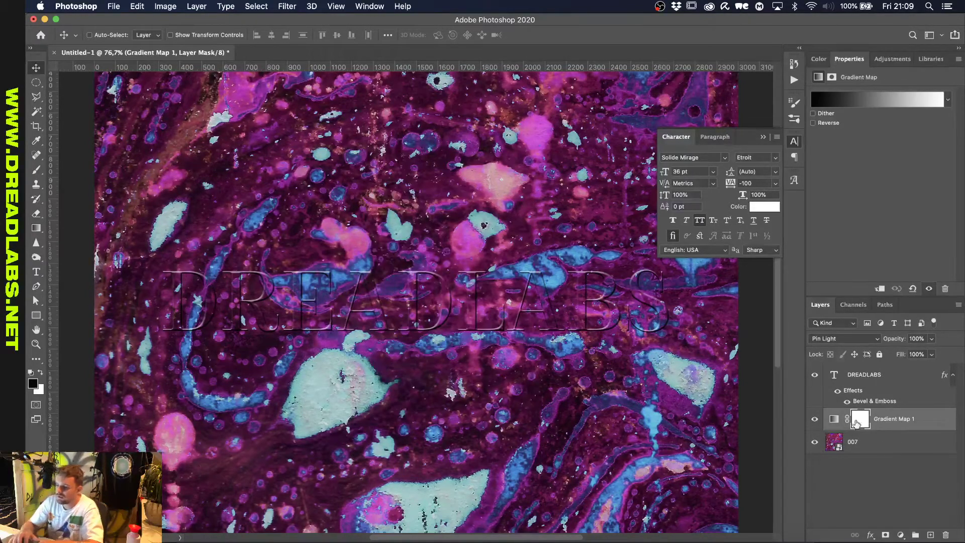
left_click(864, 442)
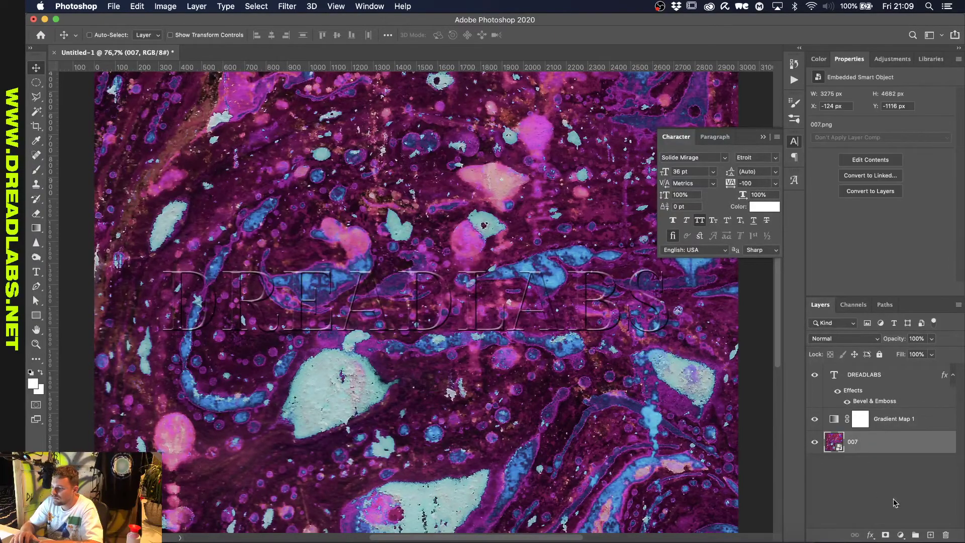
left_click(930, 535, "super")
key("shift+BackSpace")
key("Return")
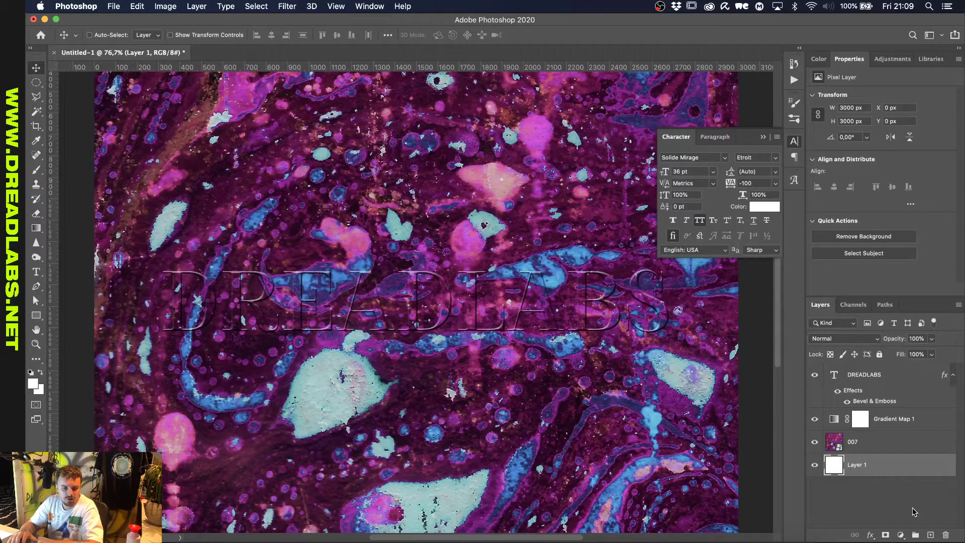
key("super+i")
Set the 007 texture layer's opacity to 50%.
left_click(861, 445)
left_click(918, 338)
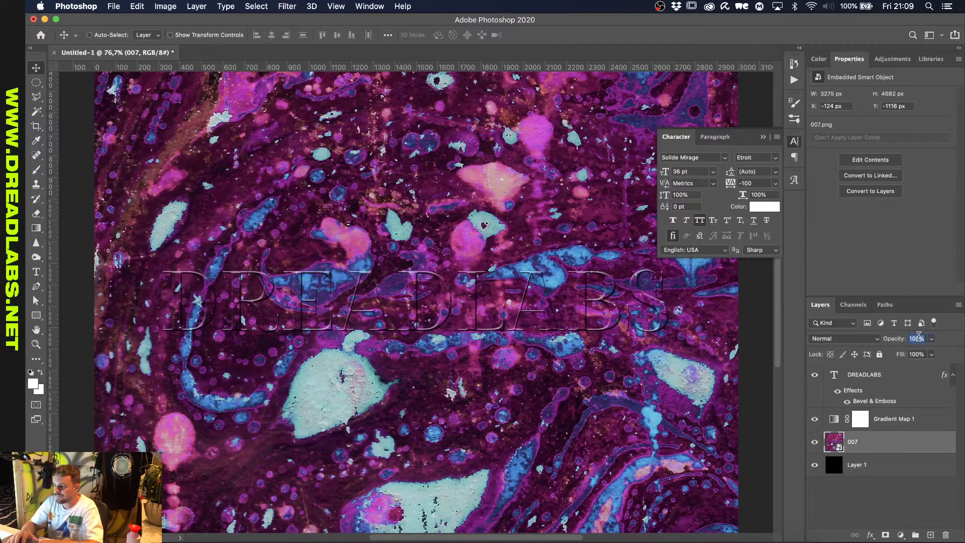
type("50")
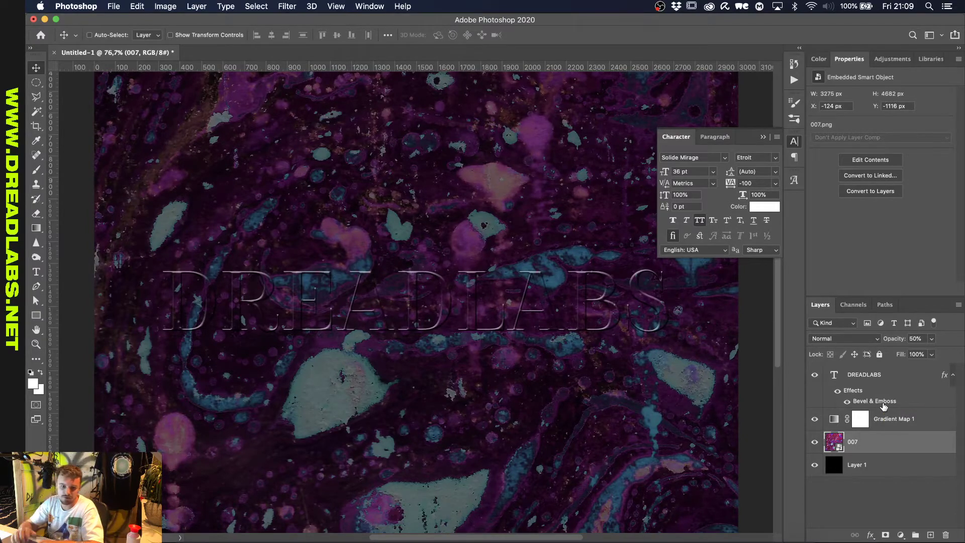
Copy the DREADLABS text's layer style, including its bevel, and clear that style from the layer.
left_click(920, 381)
left_click(952, 375)
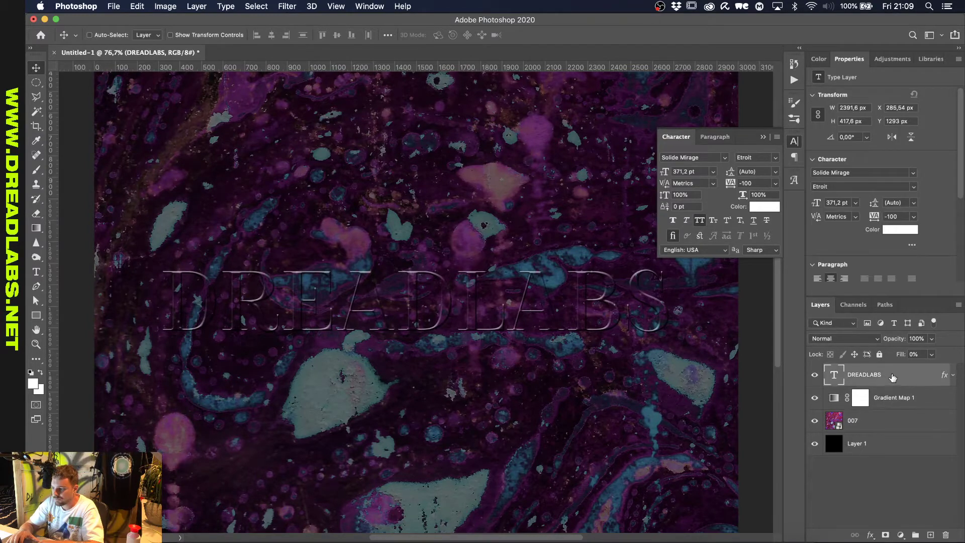
scroll(503, 355, "up", 1)
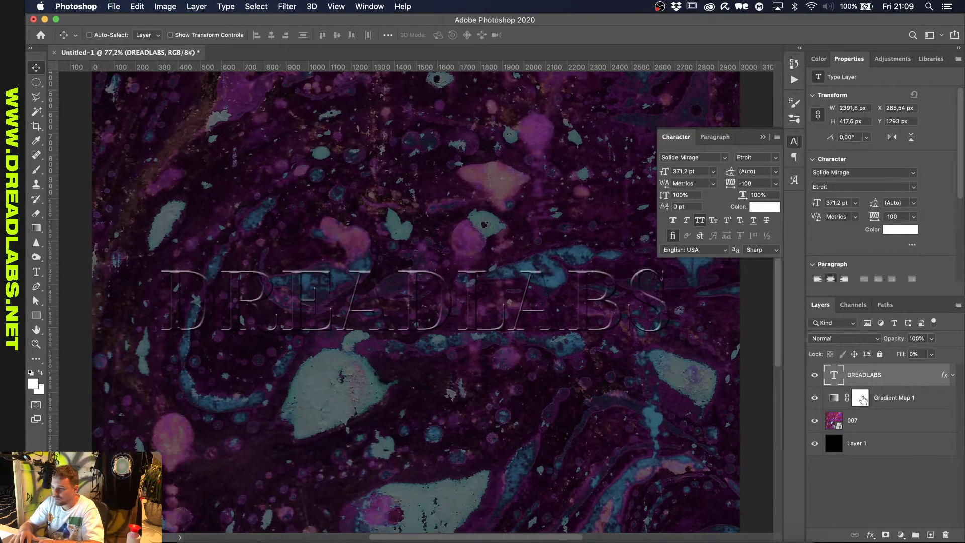
right_click(883, 381)
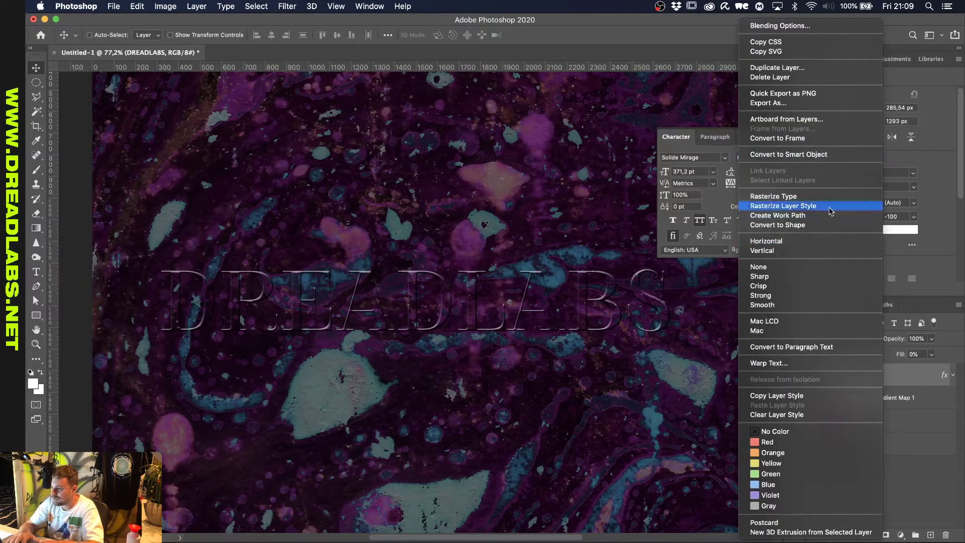
left_click(834, 395)
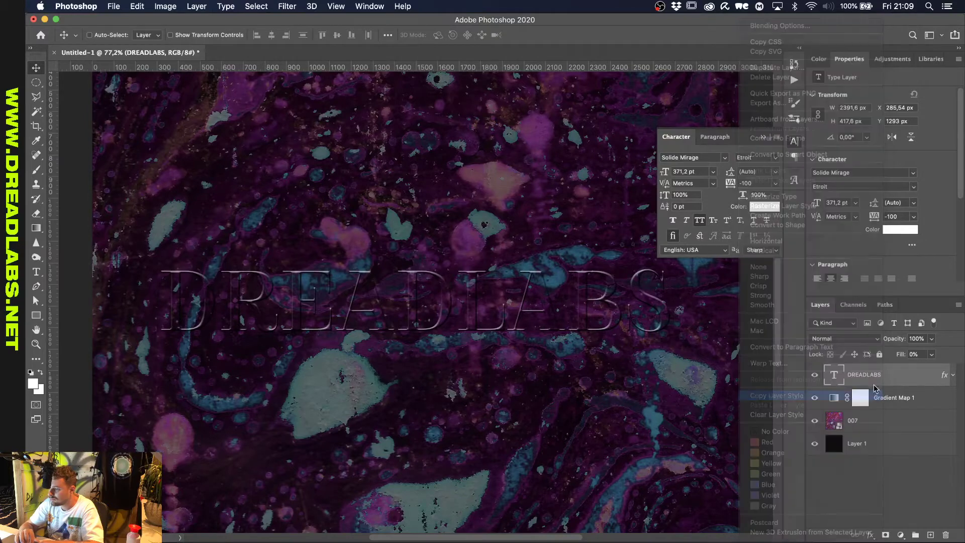
right_click(874, 388)
left_click(798, 415)
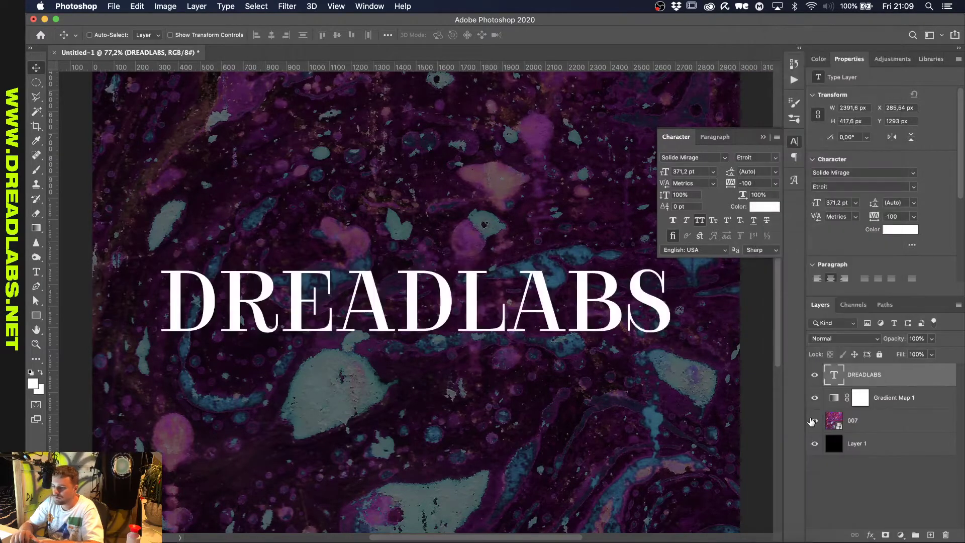
Switch to Finder and preview the marble texture 015.png in an enlarged Dreadlabs Marble Textures window.
left_click(197, 535)
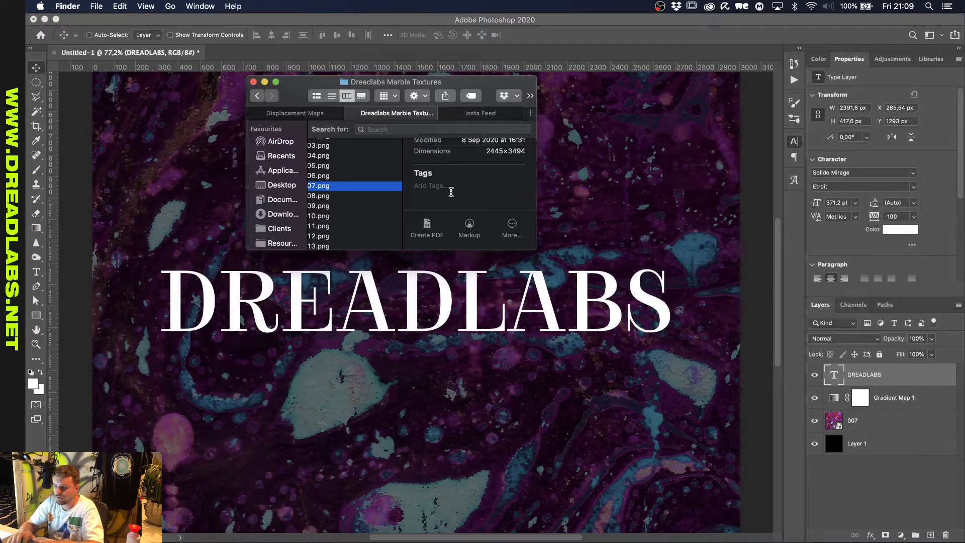
left_click_drag(534, 250, 662, 366)
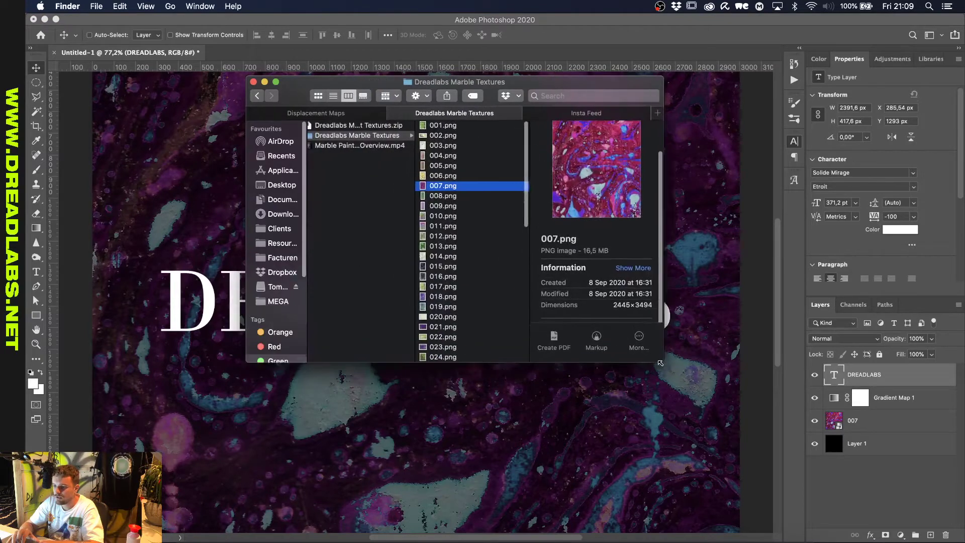
left_click(457, 274)
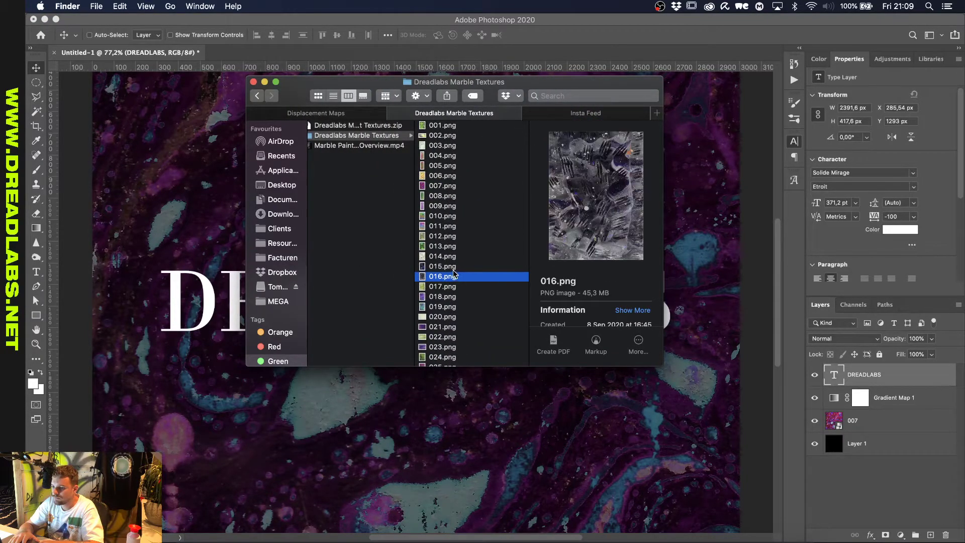
key("Up")
key("space")
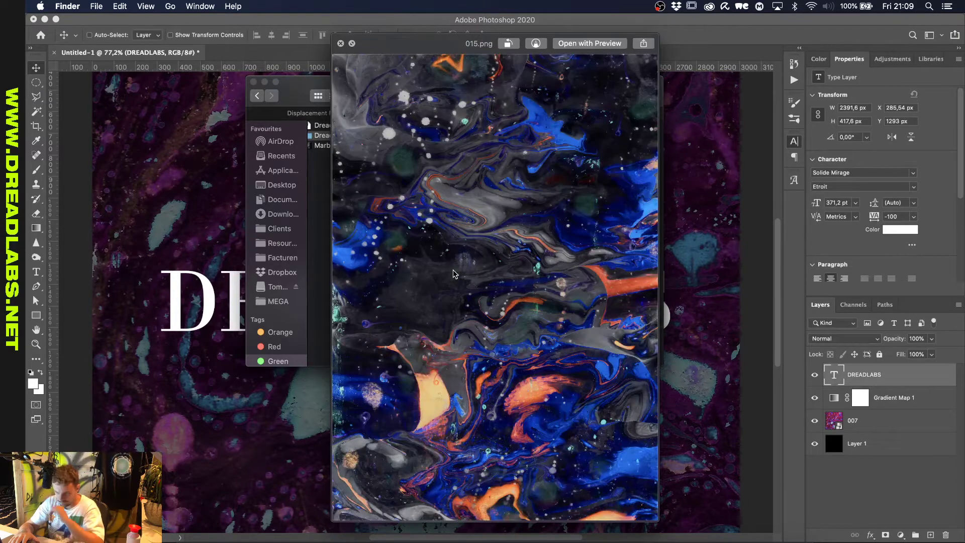
key("space")
key("space")
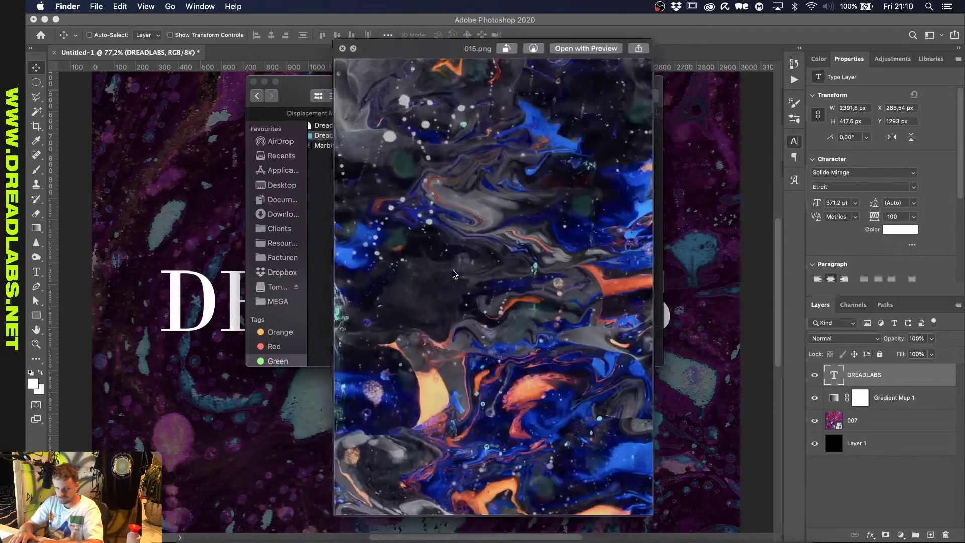
key("space")
Place 015.png into the Photoshop document above the DREADLABS text, rotated -90° and spanning the canvas width.
left_click(455, 269)
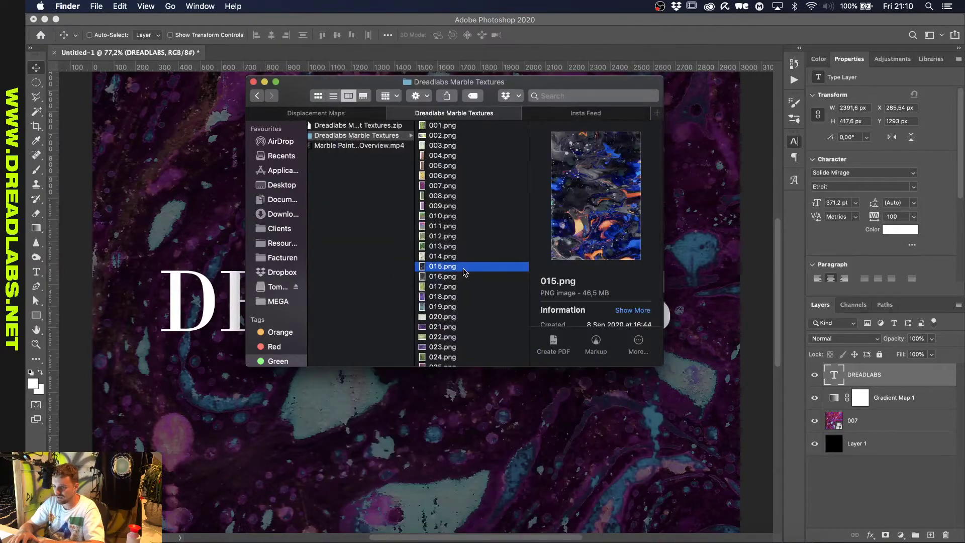
key("super+Tab")
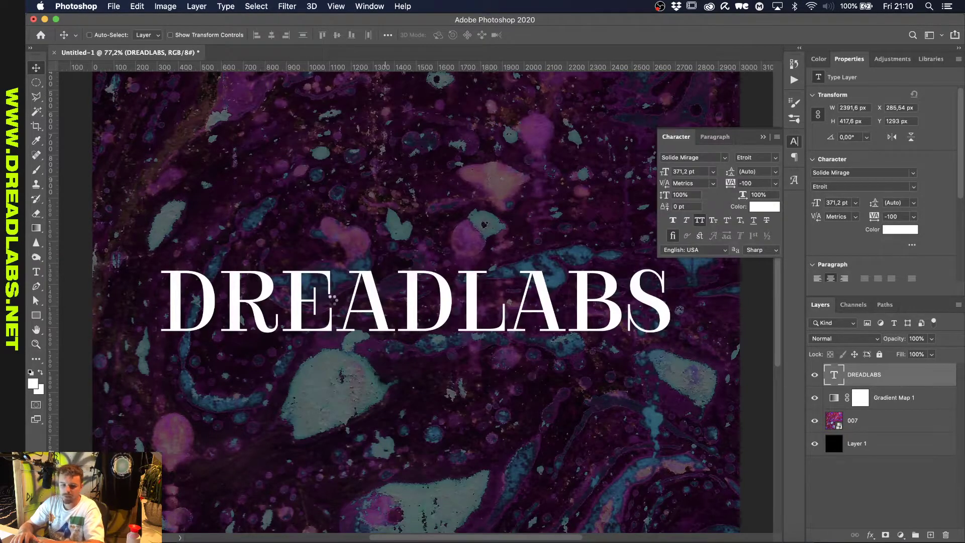
key("super+t")
key("super+minus")
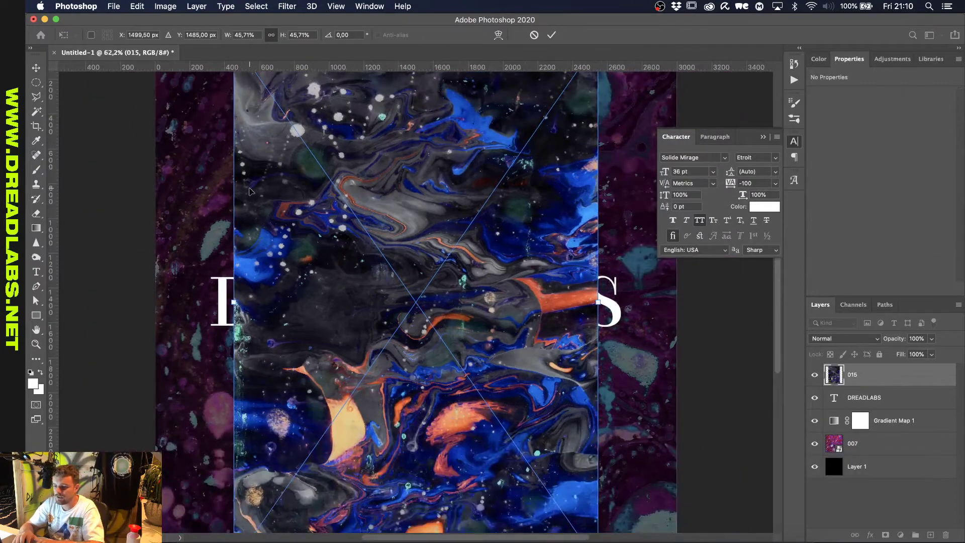
key("super+minus")
left_click_drag(251, 163, 308, 405)
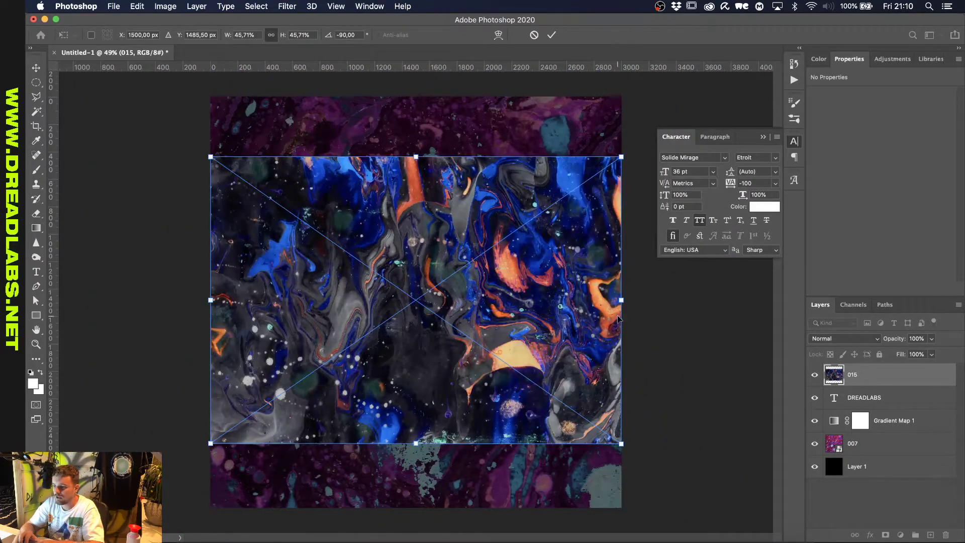
left_click(550, 39)
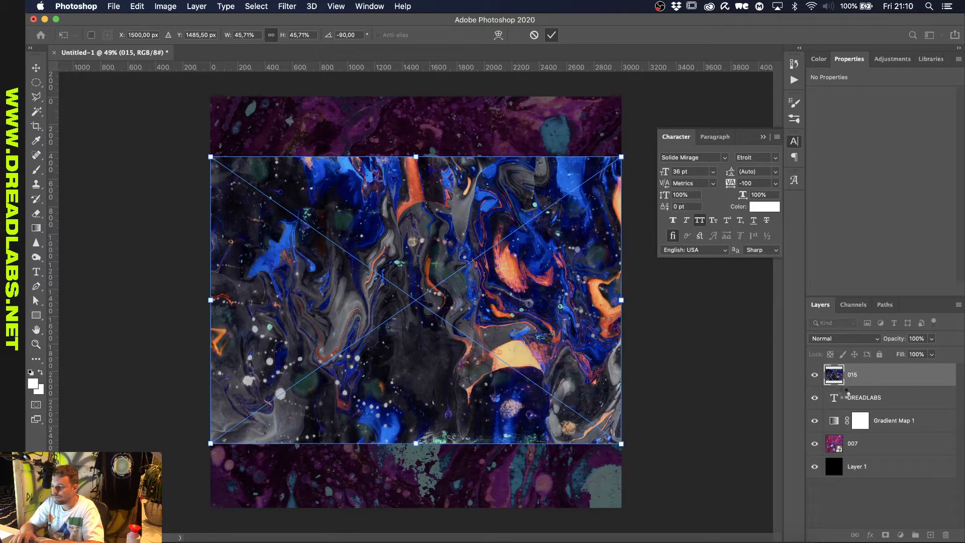
Clip the 015 texture layer to the DREADLABS text so the marble fills only the letters.
key("super+0")
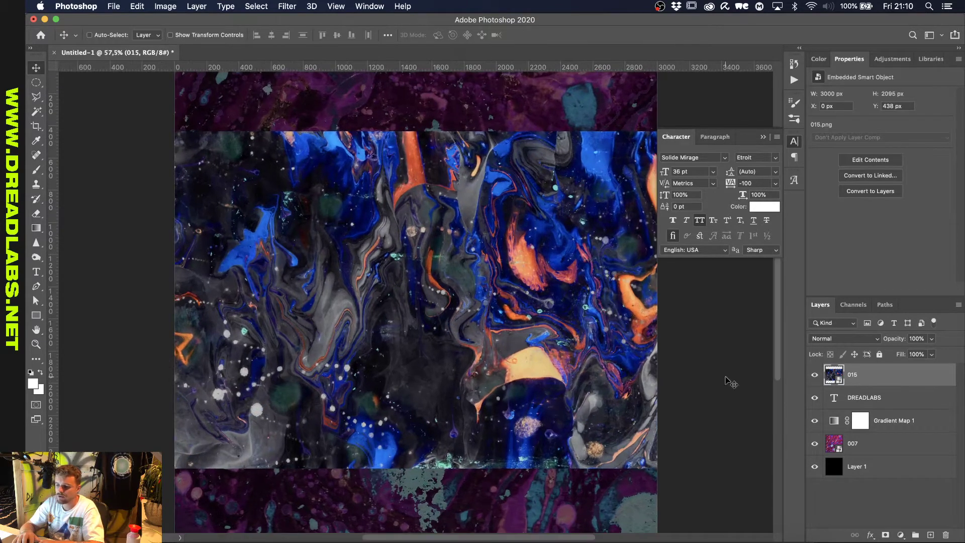
left_click(868, 386, "alt")
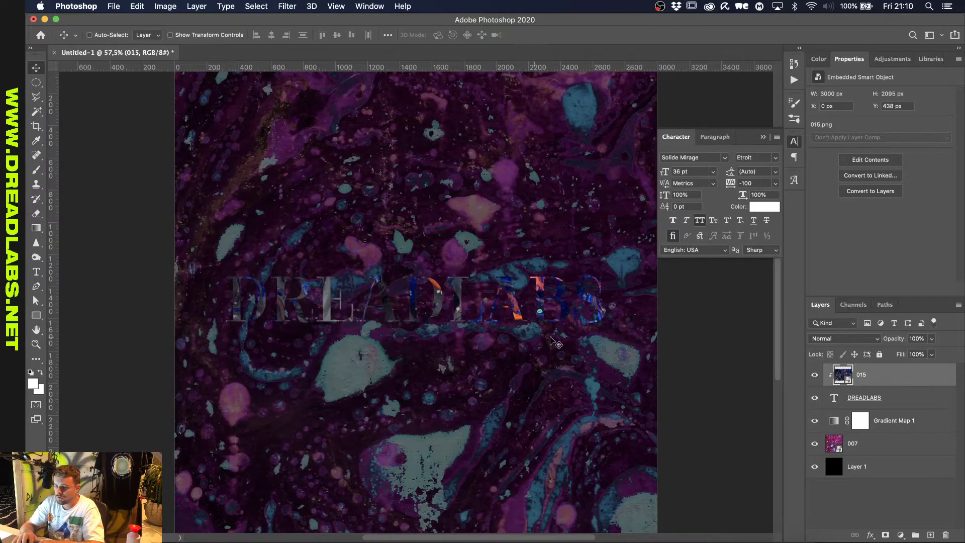
scroll(551, 341, "up", 3)
Duplicate the DREADLABS text layer above the 015 texture and paste the copied bevel layer style onto the duplicate.
left_click_drag(902, 401, 890, 366)
scroll(689, 378, "up", 1)
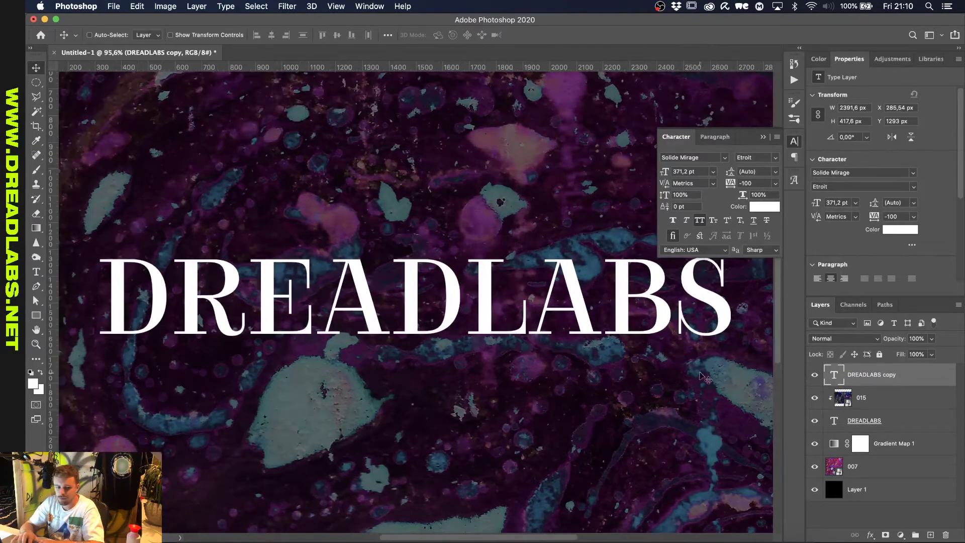
right_click(903, 381)
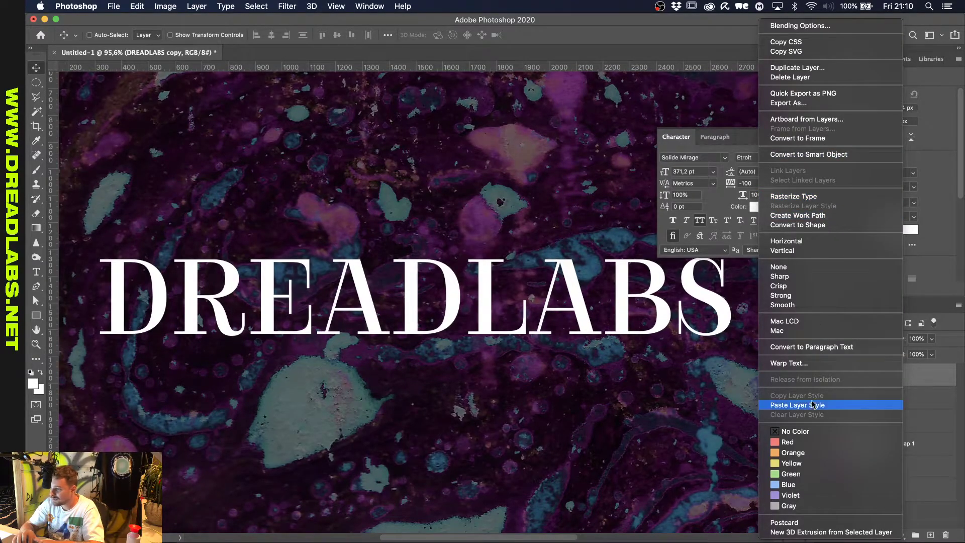
left_click(798, 405)
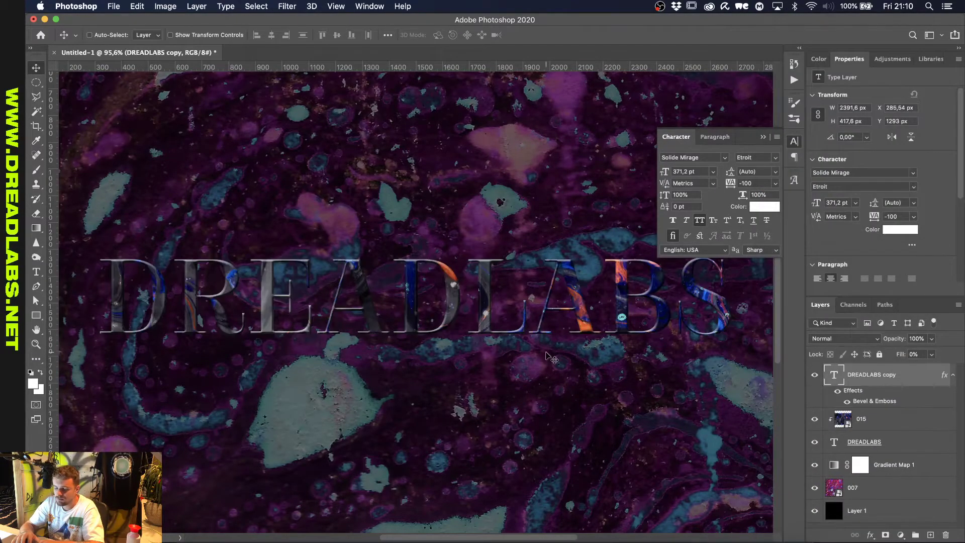
scroll(551, 358, "up", 2)
scroll(551, 358, "down", 3)
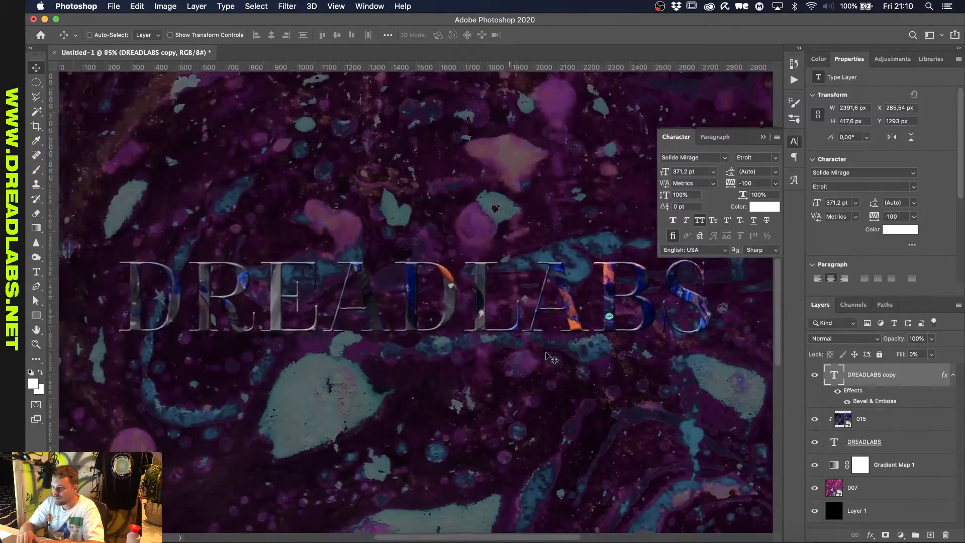
Raise the Bevel & Emboss size of the DREADLABS copy layer to 19 px, keeping the 110° light angle.
scroll(737, 381, "up", 1)
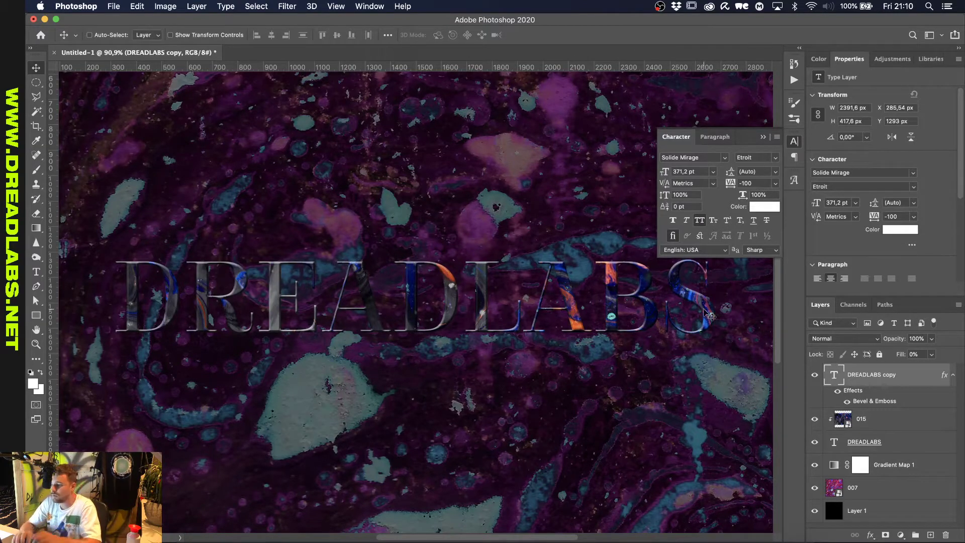
scroll(583, 291, "up", 3)
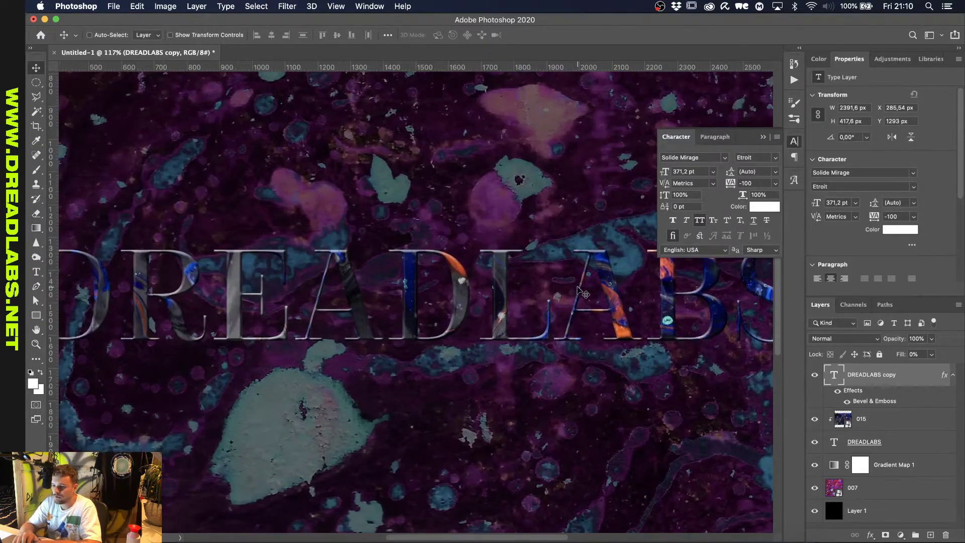
double_click(880, 403)
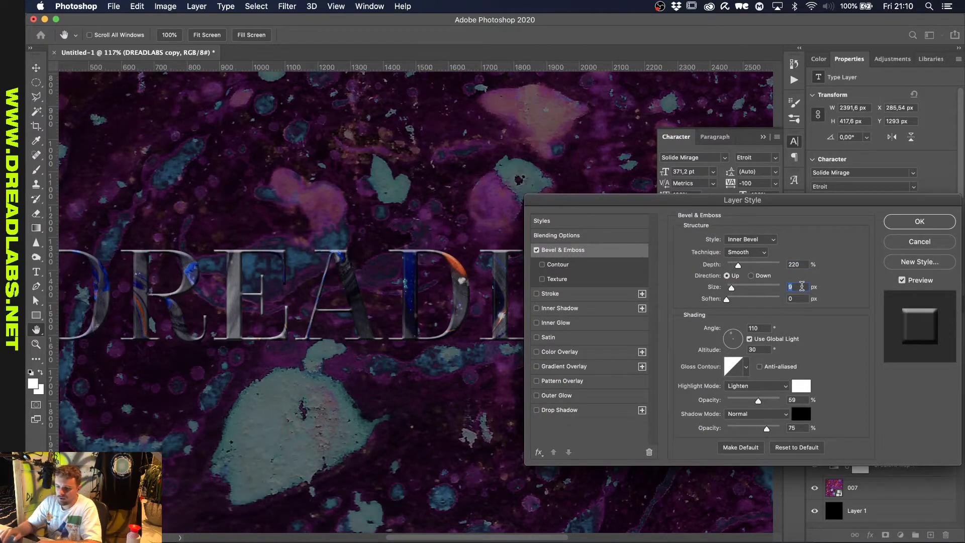
key("shift+Up")
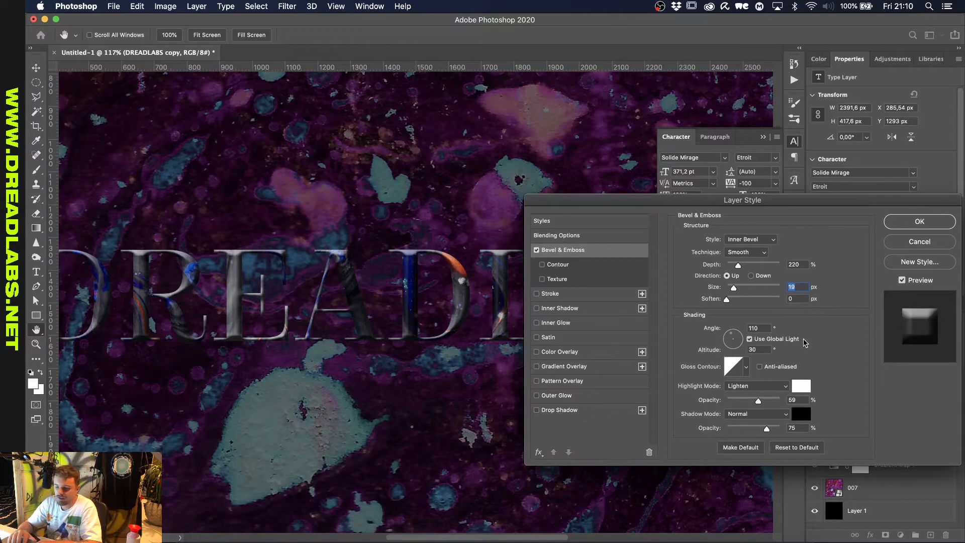
left_click(764, 328)
key("shift+Up")
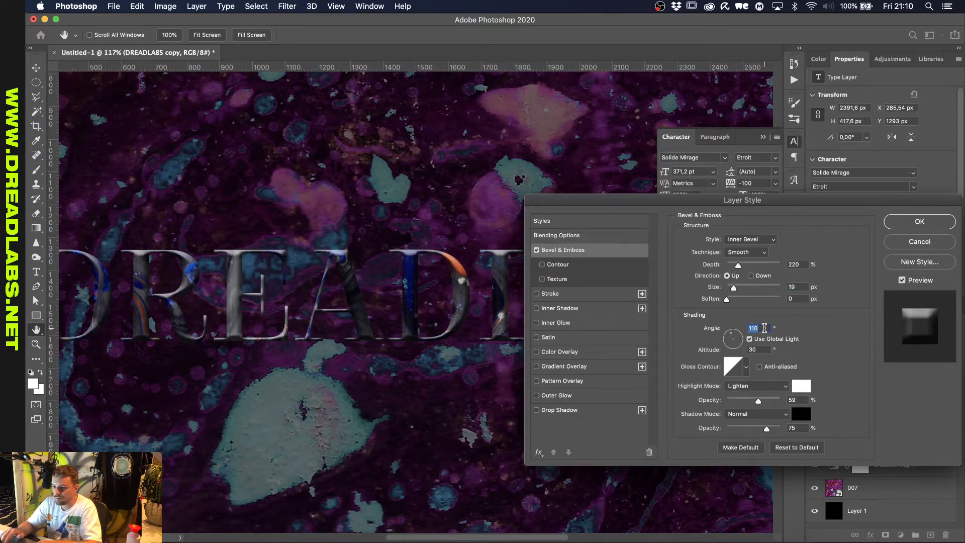
key("shift+Down")
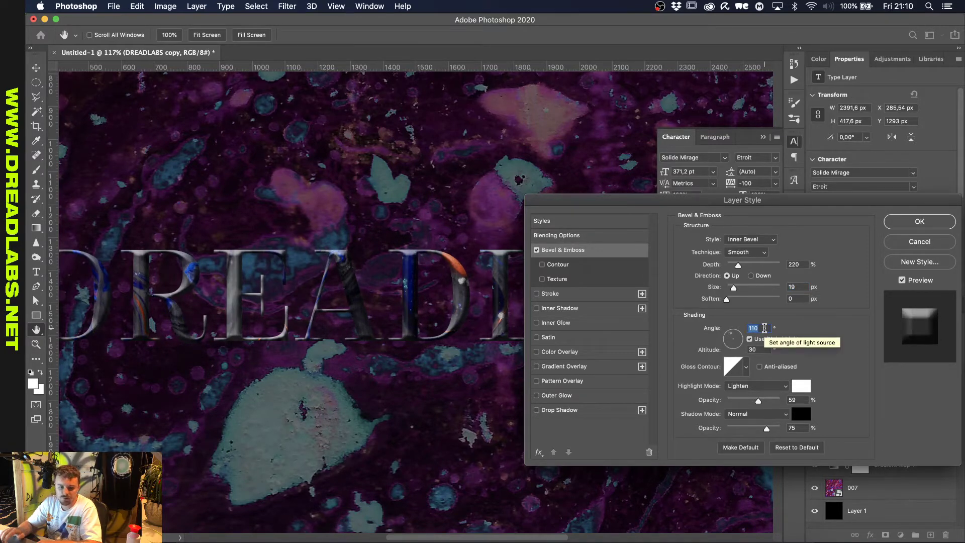
Set the bevel's highlight opacity to 81%, shadow opacity to 79% and size to 21 px, and apply the style.
left_click(770, 398)
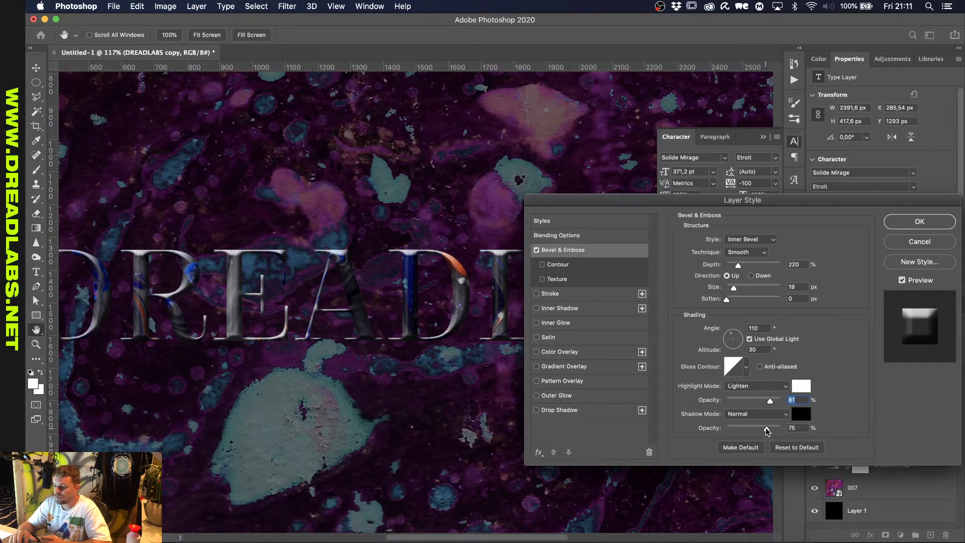
left_click_drag(767, 428, 768, 429)
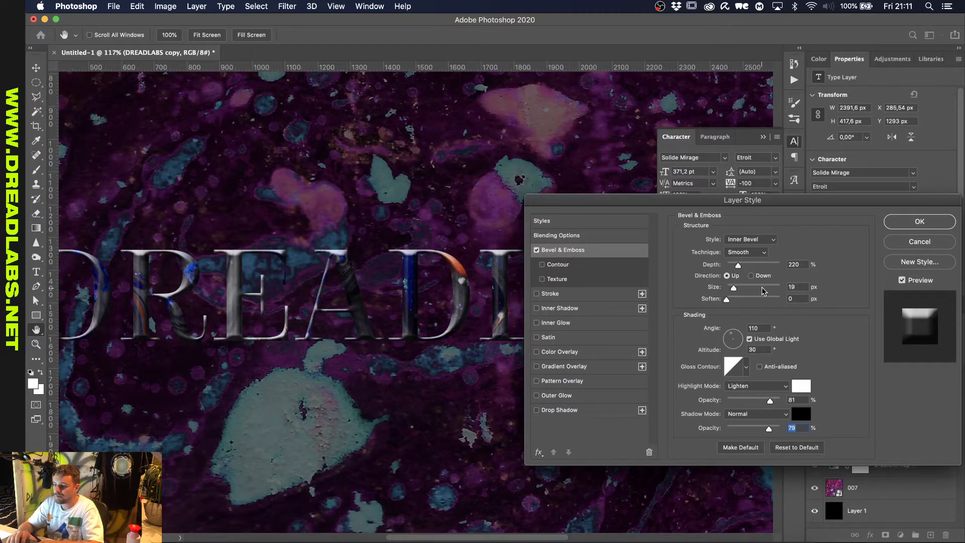
left_click(793, 287)
key("Up")
key("Up")
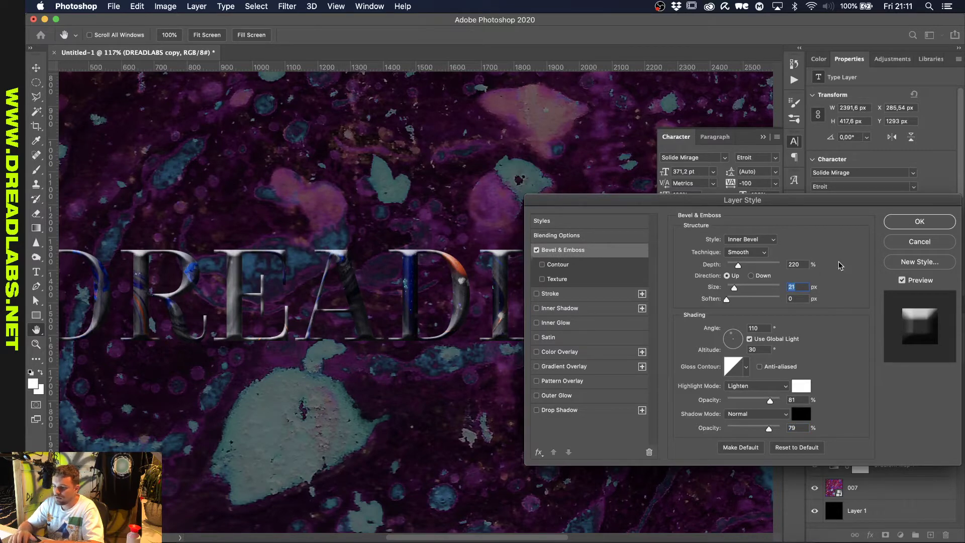
left_click(922, 233)
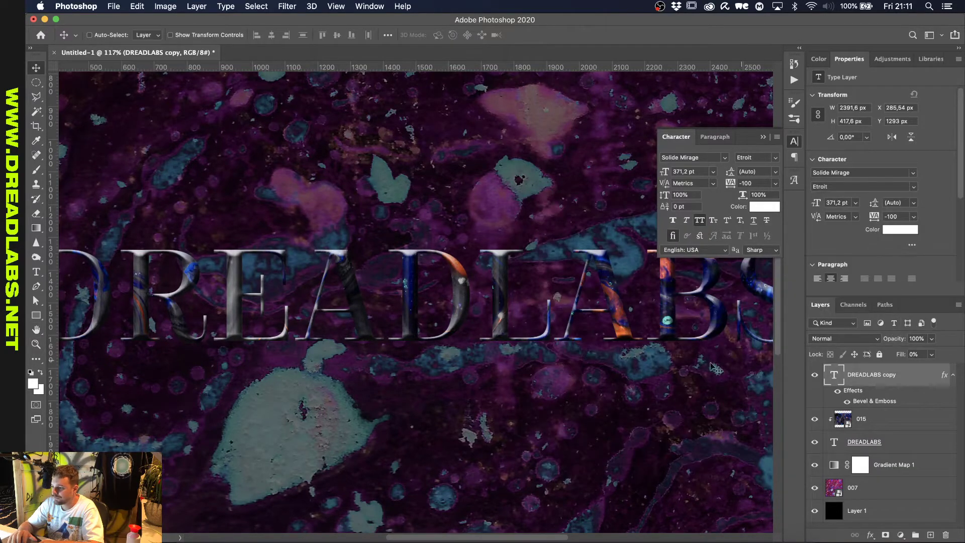
Duplicate the DREADLABS copy layer and give the duplicate's Bevel & Emboss the two-peaked, ring-style gloss contour.
key("super+equal")
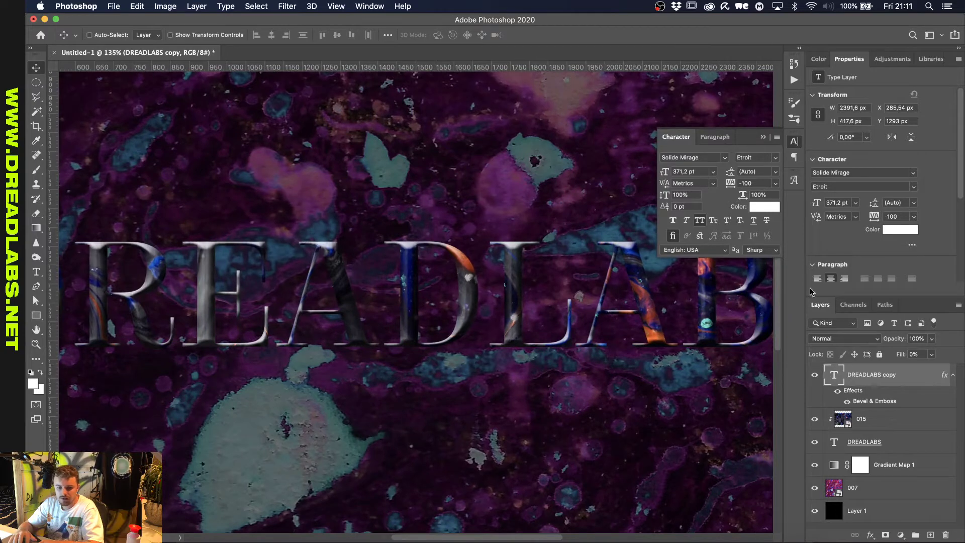
key("super+j")
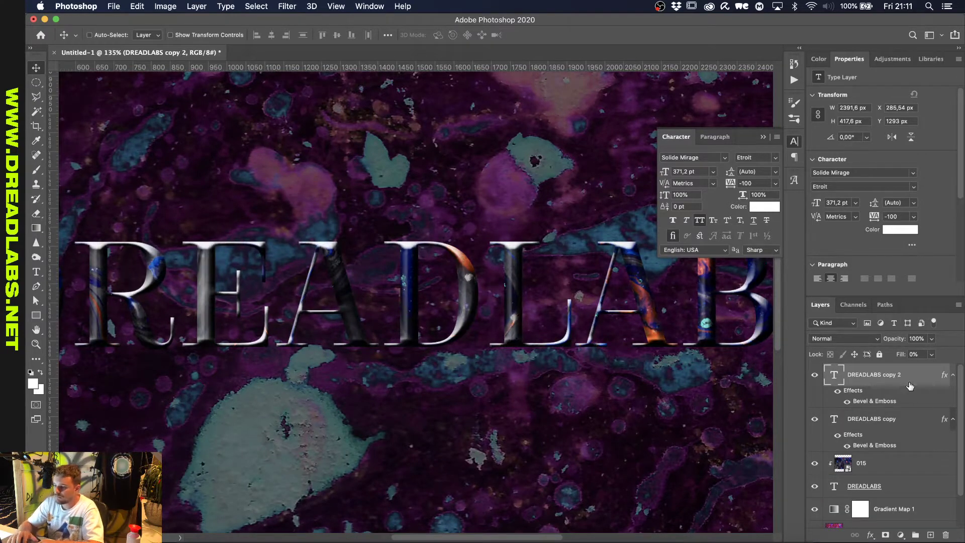
double_click(882, 405)
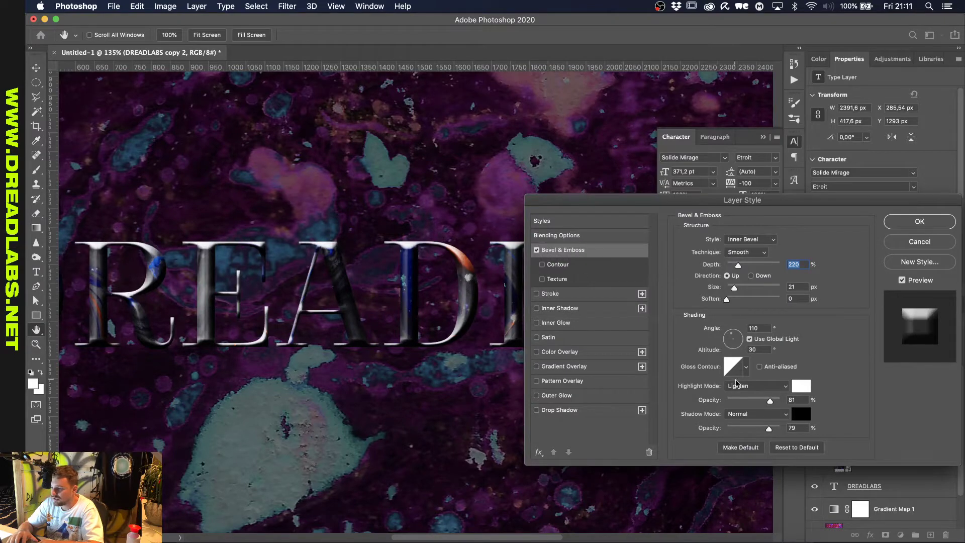
left_click(747, 366)
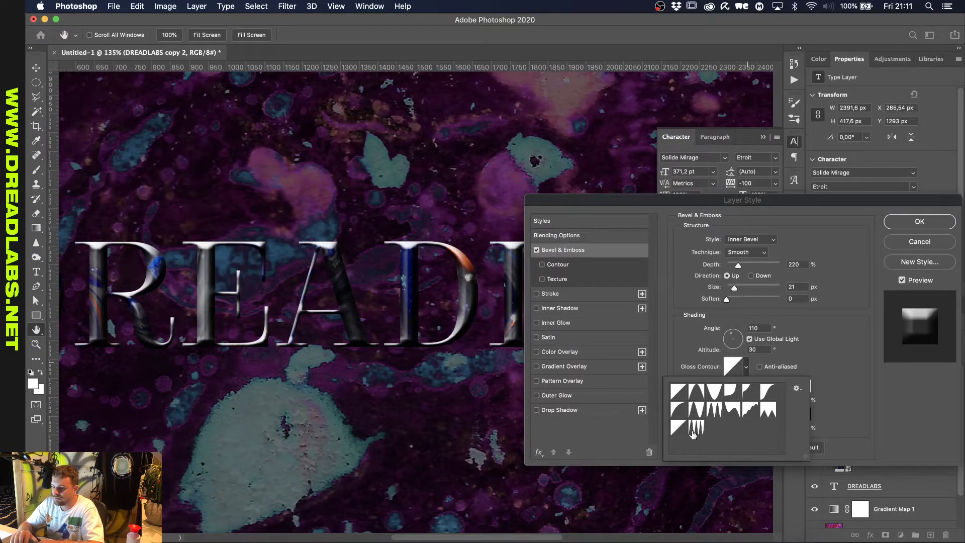
left_click(702, 414)
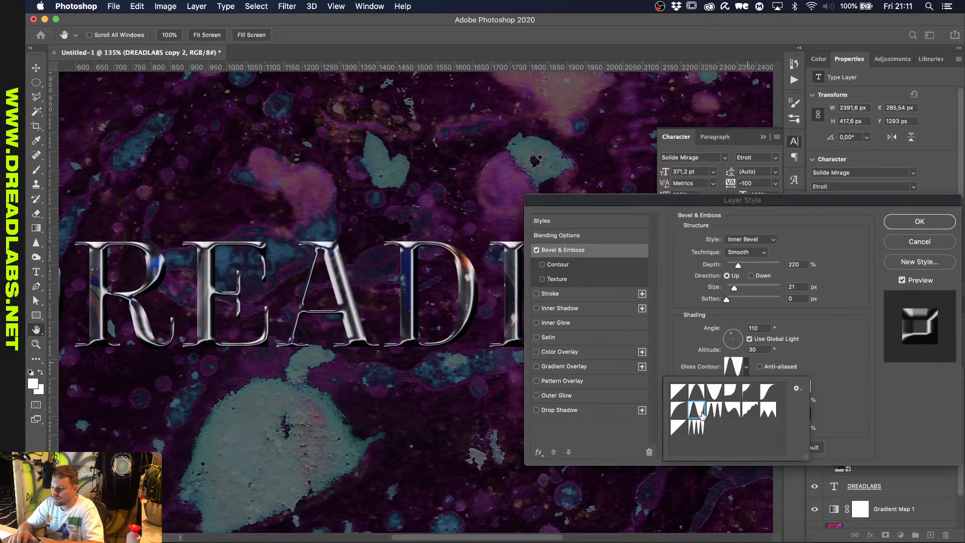
left_click(803, 355)
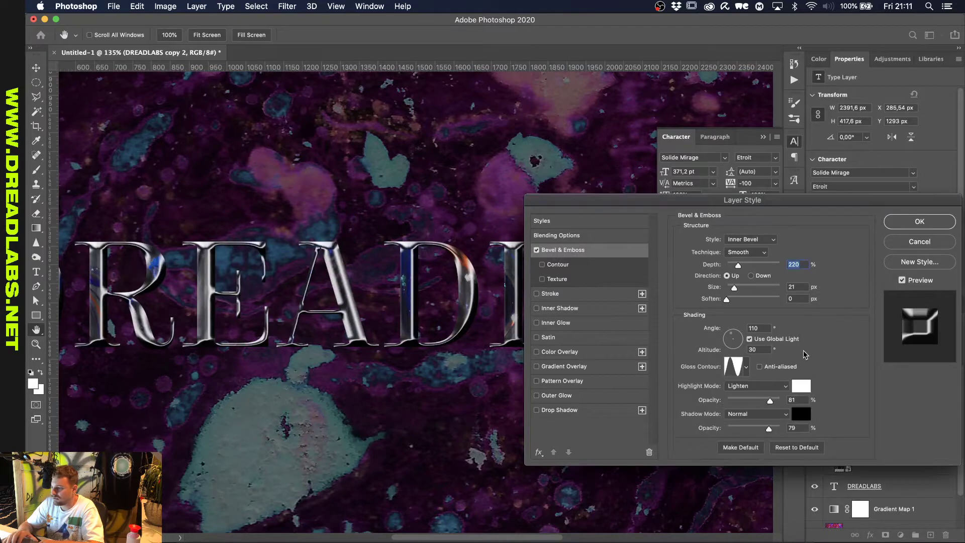
Set the duplicate's bevel depth to 501% and size to 10 px, and apply the layer style.
left_click_drag(740, 261, 753, 263)
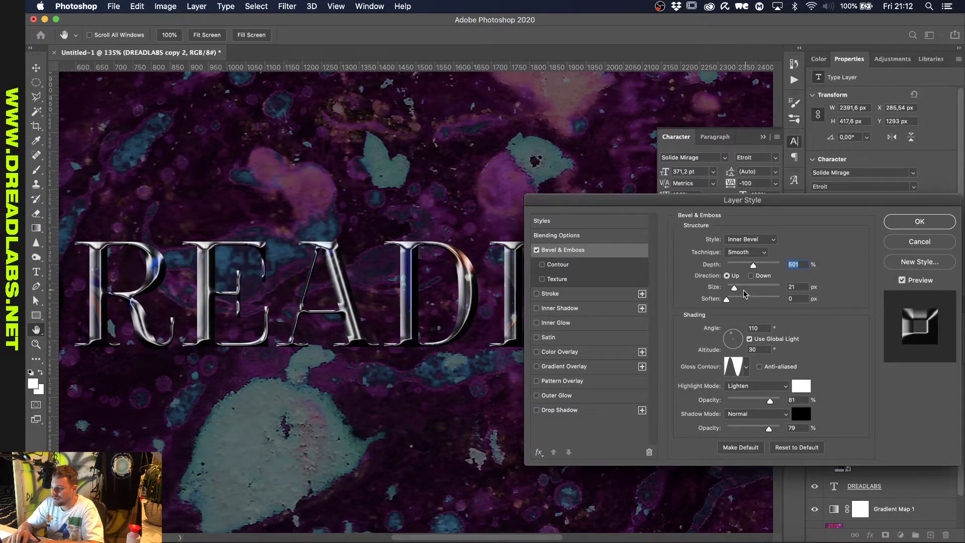
left_click(804, 288)
key("Down")
key("Down")
key("Down")
key("Down")
key("Down")
key("Down")
key("Down")
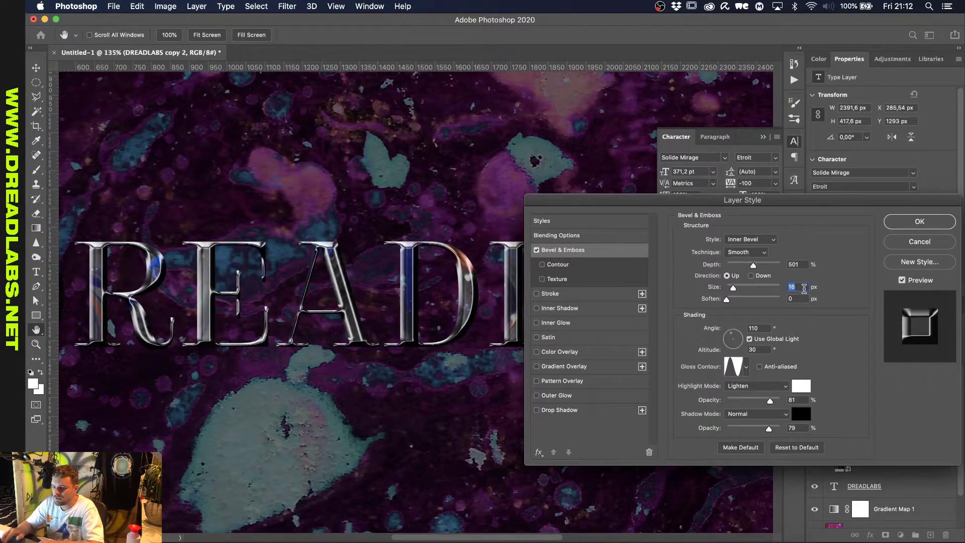
key("Down")
key("Down")
key("Down")
key("Down")
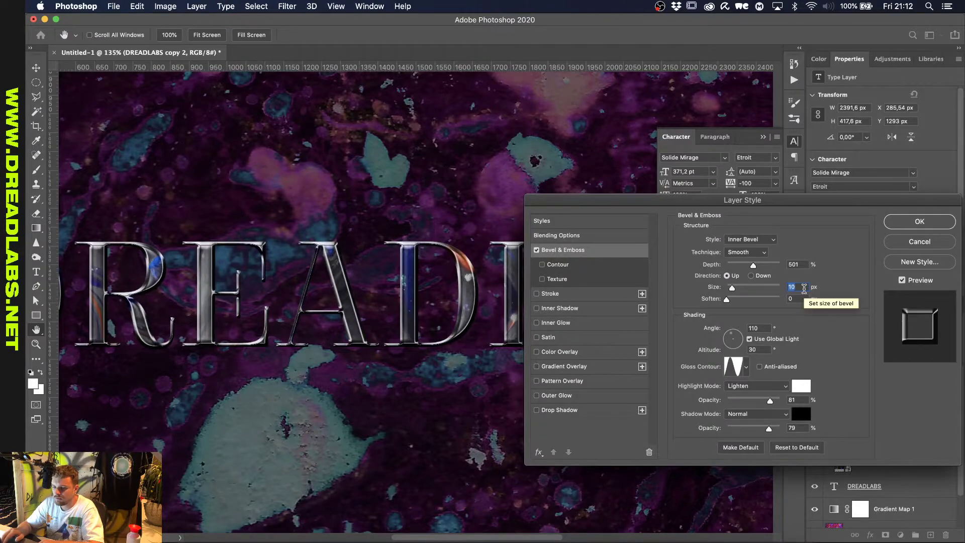
key("Return")
Collapse the Character panel and select the 007 marble background layer with the whole title in view.
key("v")
key("super+0")
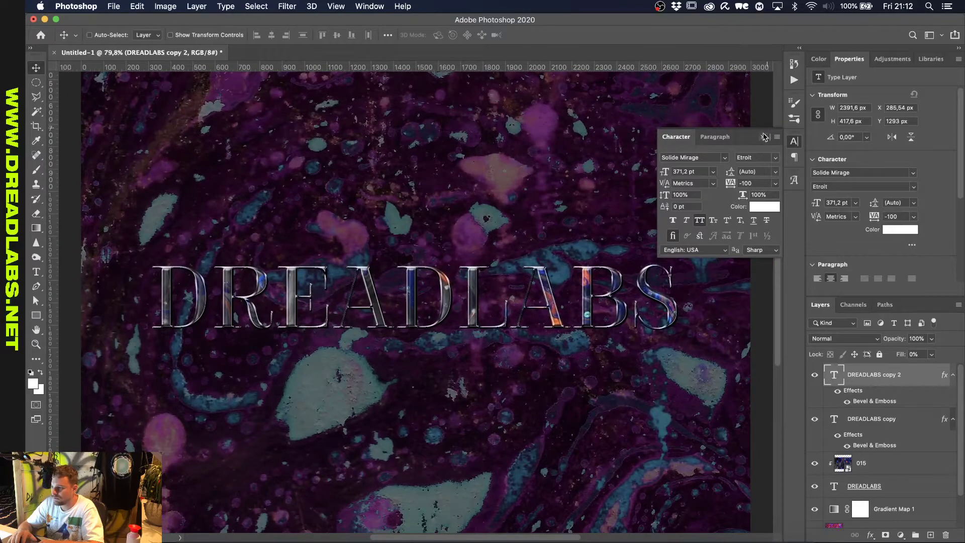
left_click(762, 137)
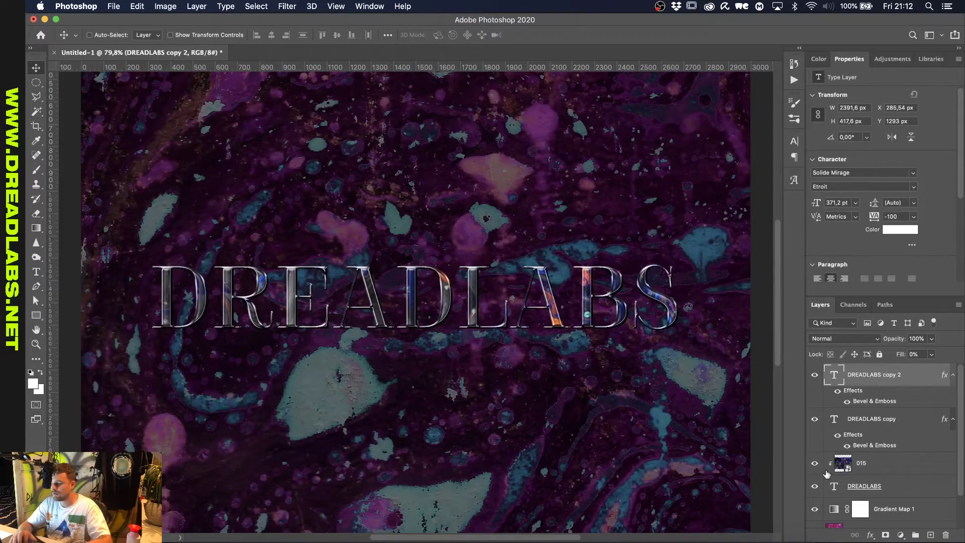
scroll(881, 472, "down", 1)
key("super+minus")
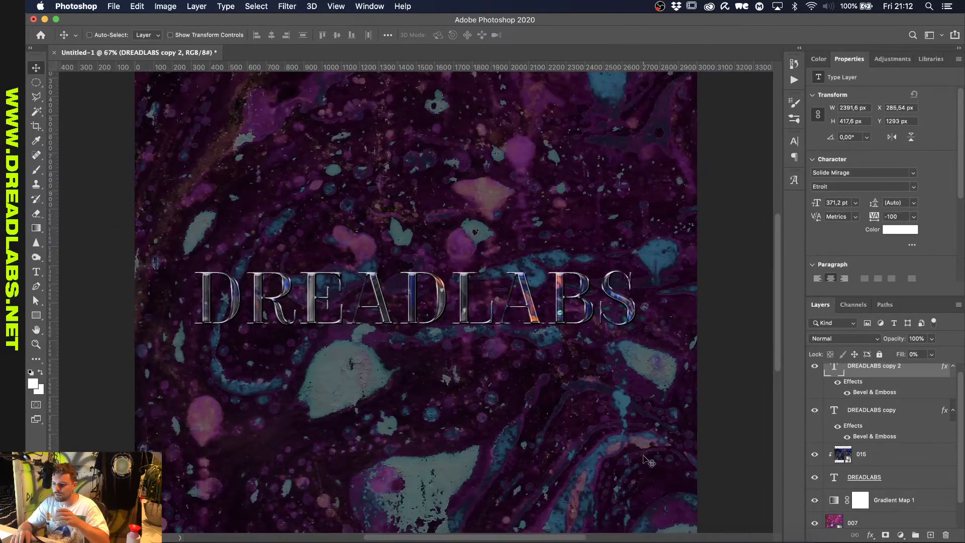
left_click(868, 522)
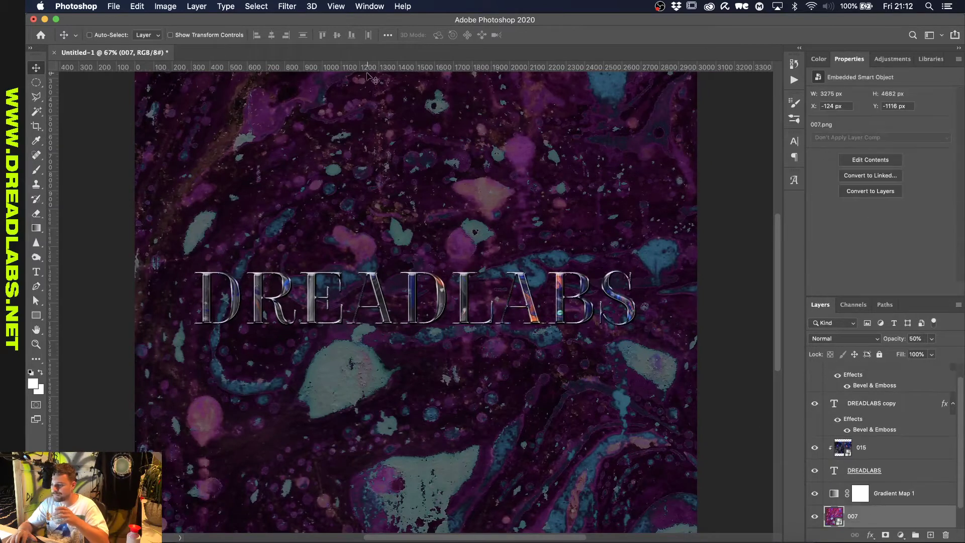
left_click(286, 6)
mouse_move(336, 141)
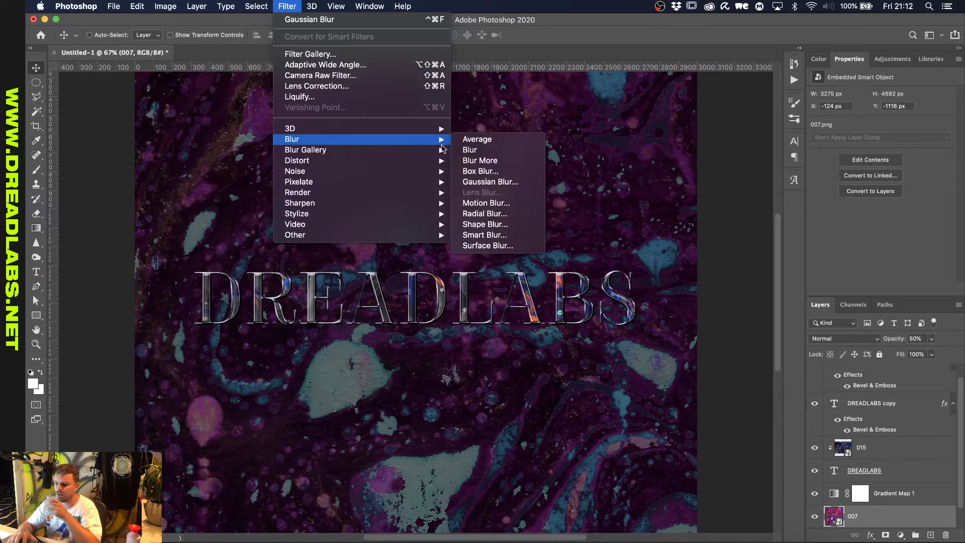
left_click(484, 246)
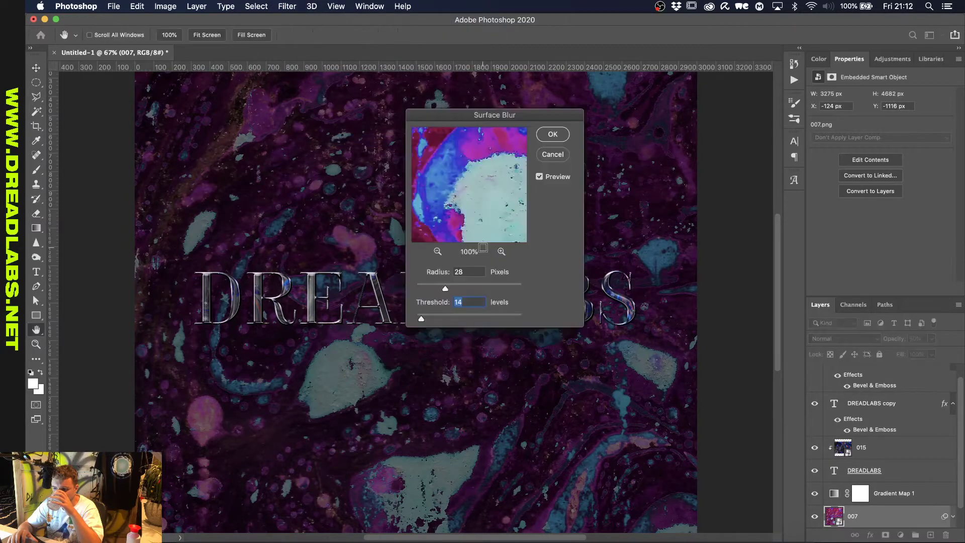
left_click(438, 252)
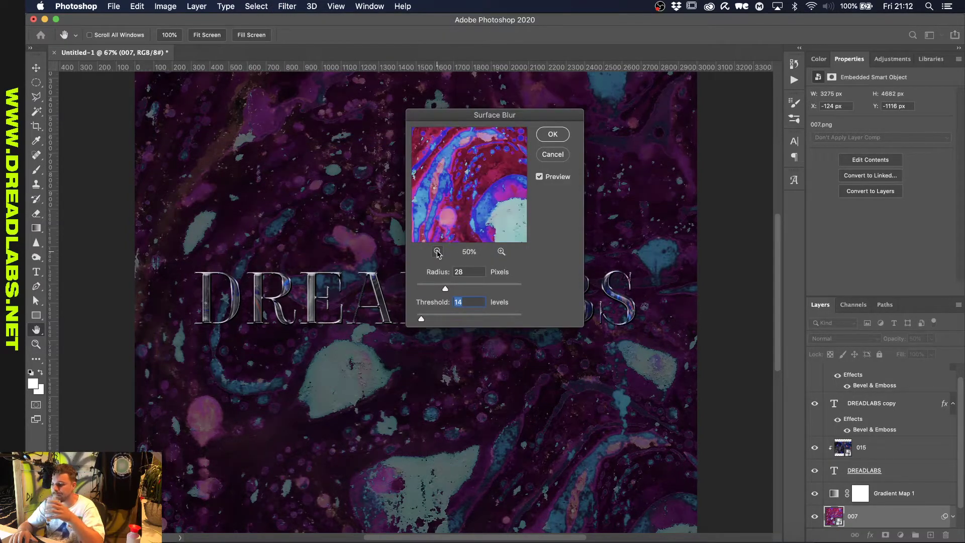
left_click(548, 151)
Start a Field Blur on the 007 layer and add a pin above the title's B with a 7 px blur.
left_click(287, 6)
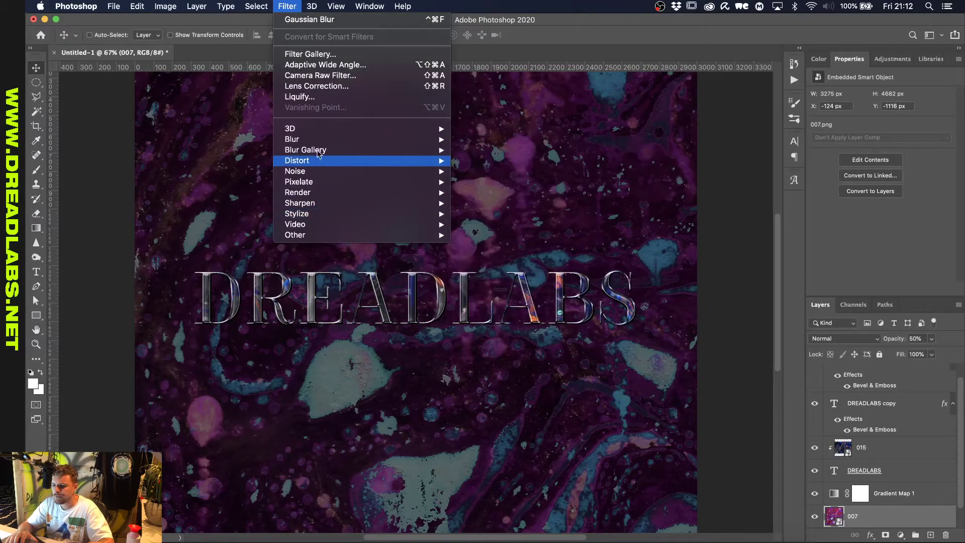
mouse_move(317, 141)
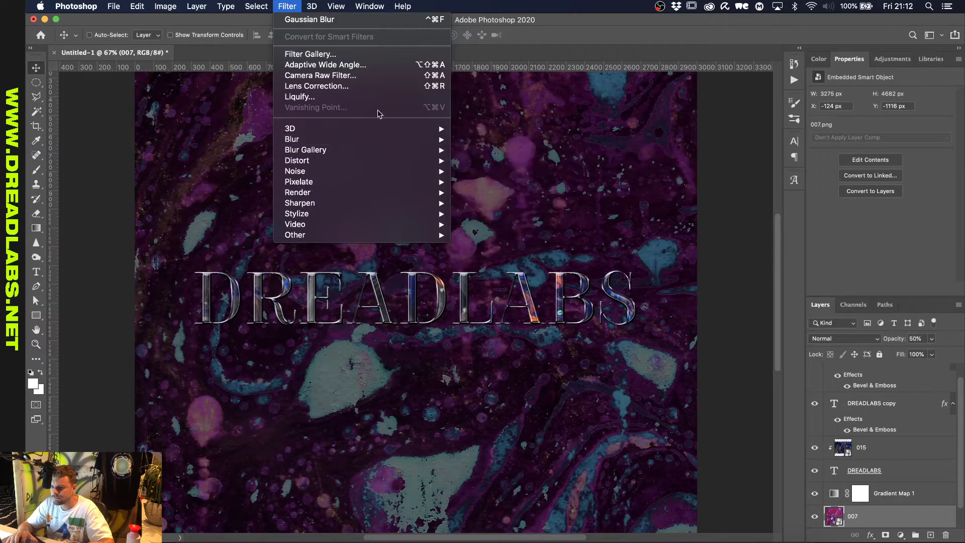
mouse_move(362, 150)
left_click(468, 152)
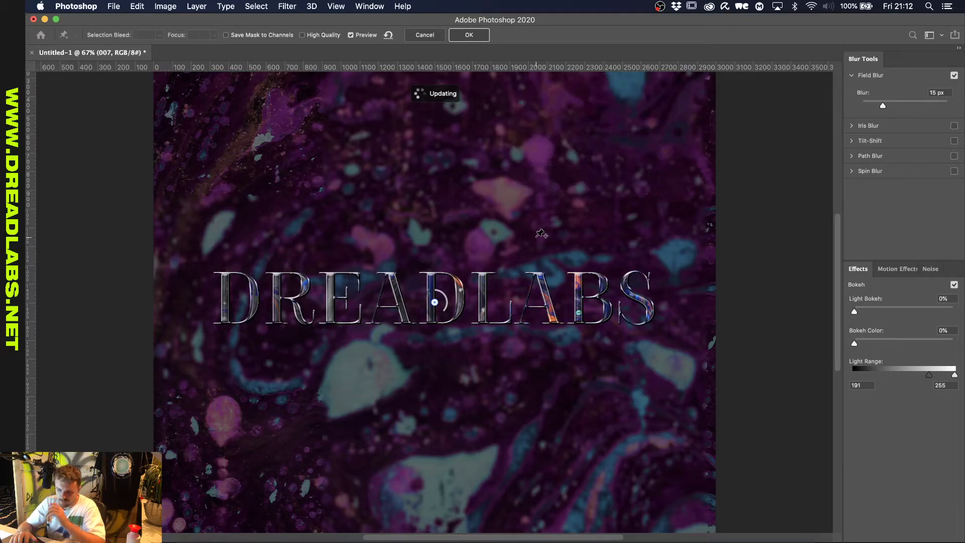
left_click(588, 254)
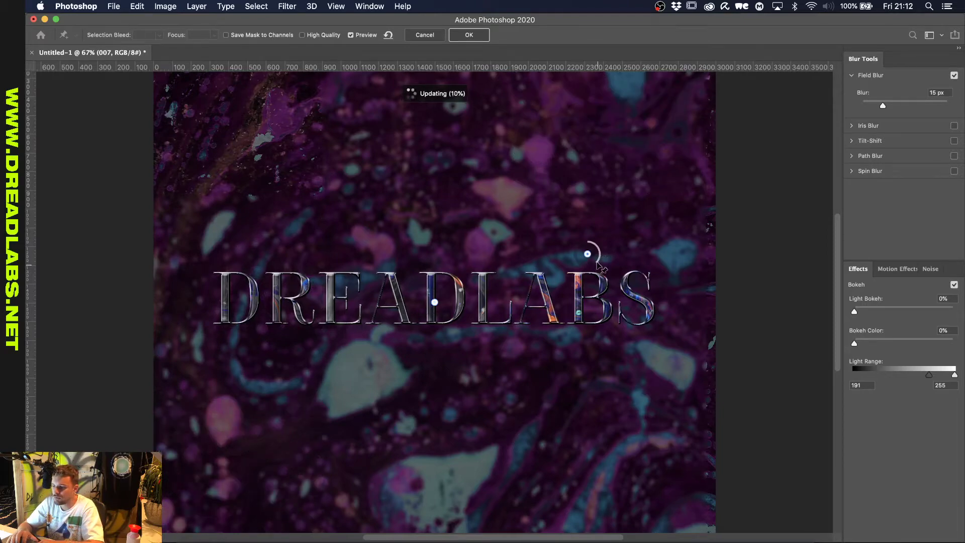
left_click_drag(603, 261, 599, 251)
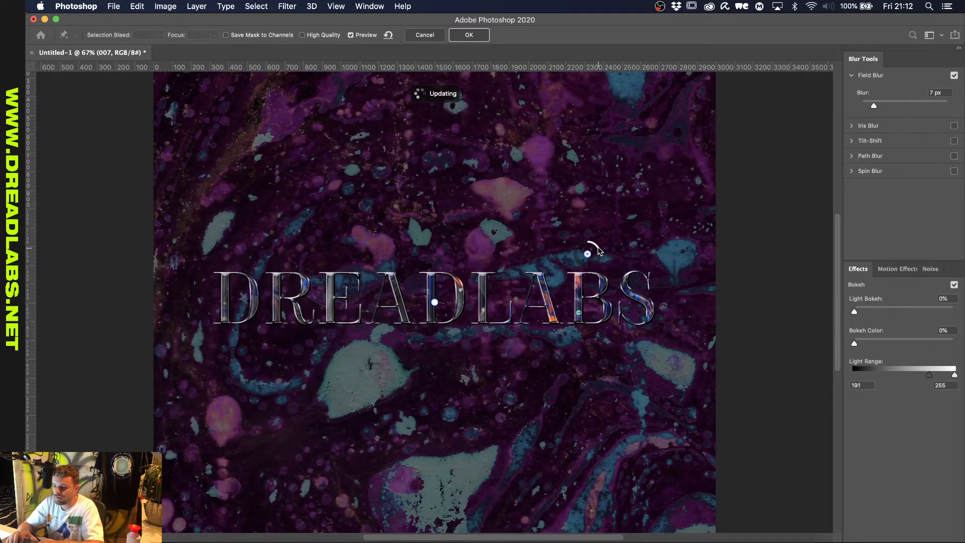
Add Field Blur pins above and below the title's R, with the lower one at 15 px.
left_click(271, 244)
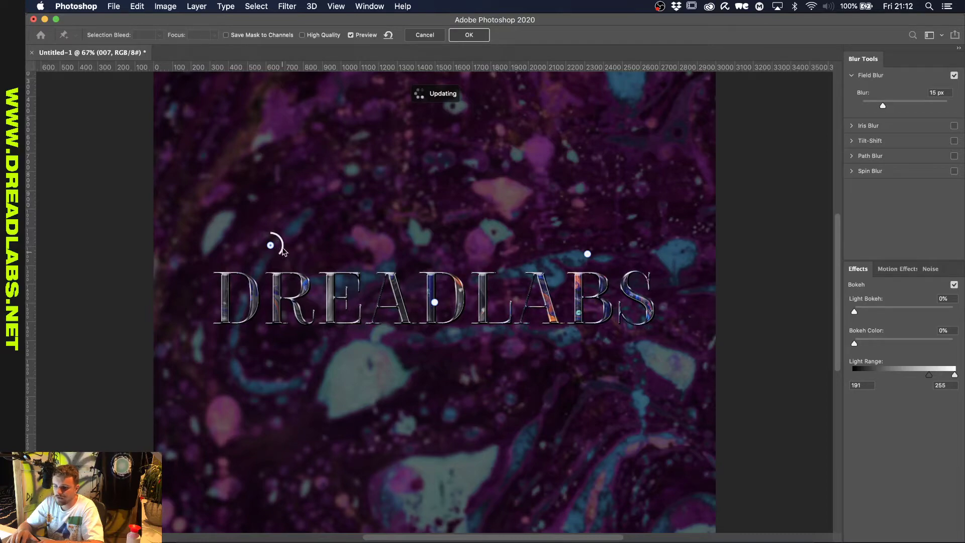
left_click_drag(281, 251, 284, 246)
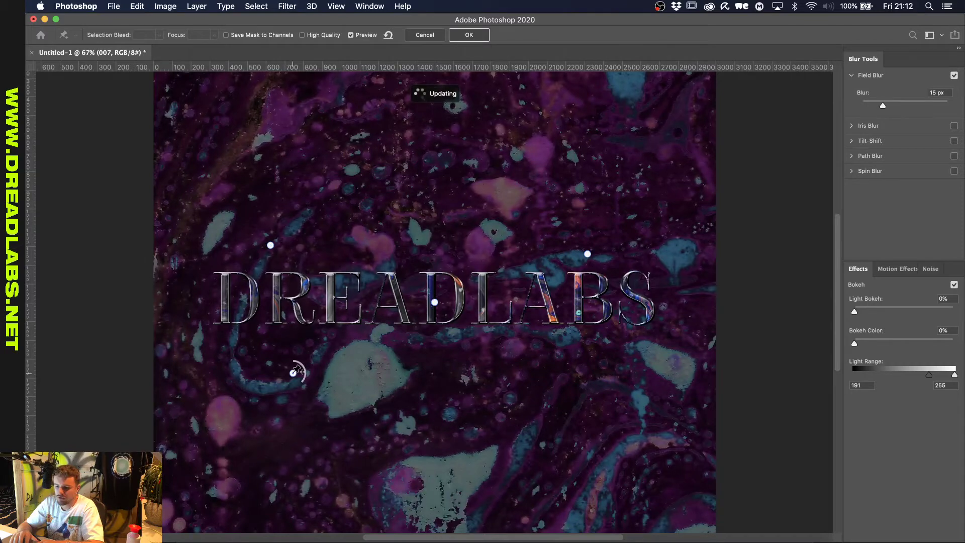
left_click(293, 373)
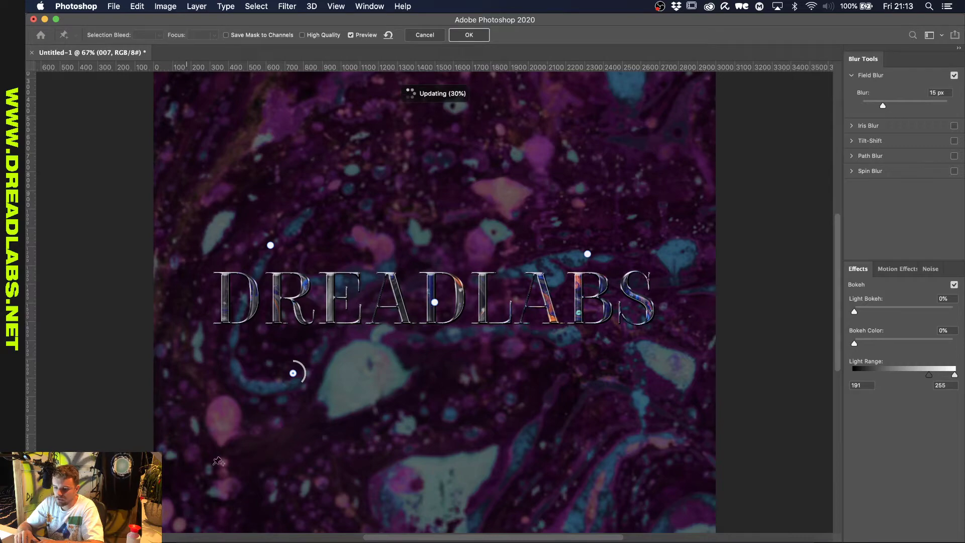
Add a blur pin just outside the canvas's lower-left corner and set its blur to 0 px.
scroll(175, 513, "down", 2)
left_click(167, 517)
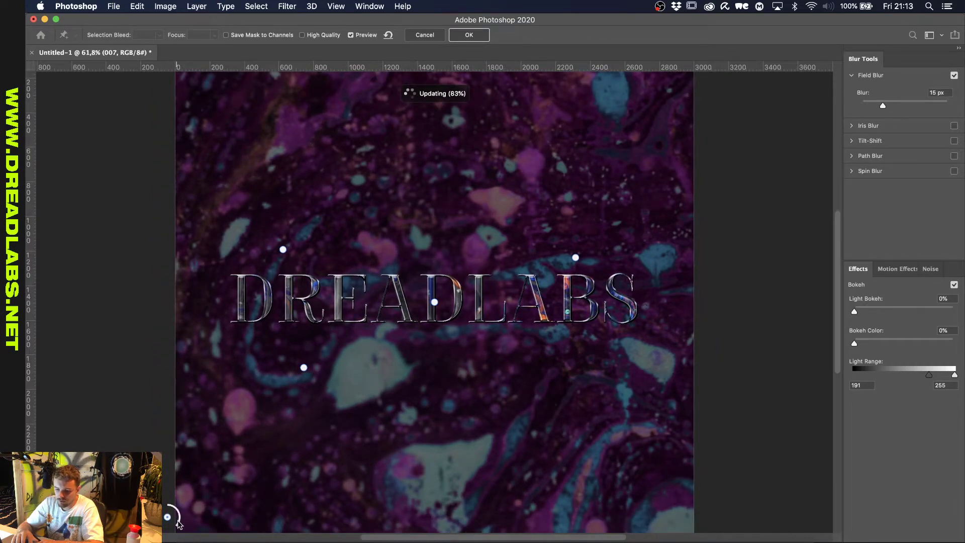
mouse_move(177, 522)
left_mouse_down()
mouse_move(162, 502)
mouse_move(176, 520)
left_mouse_up()
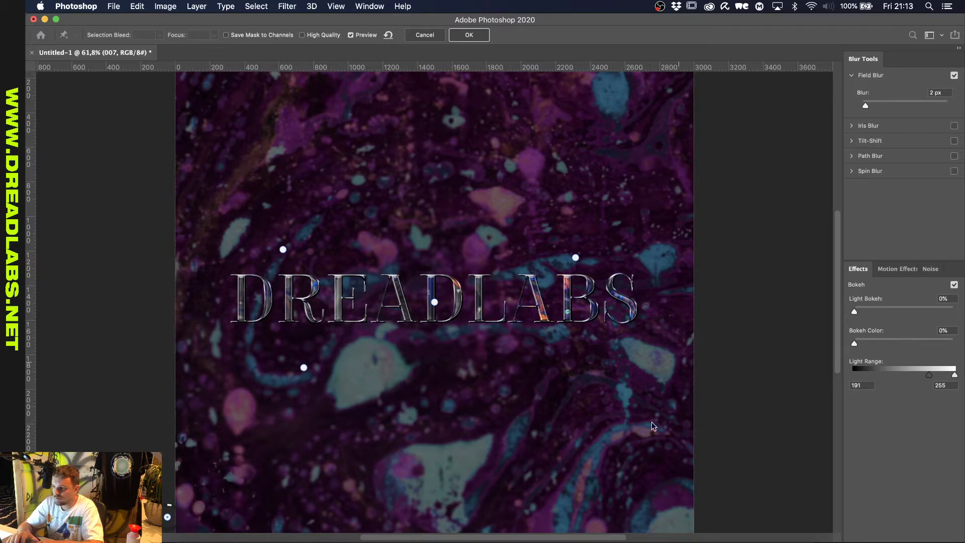
left_click(935, 93)
type("0")
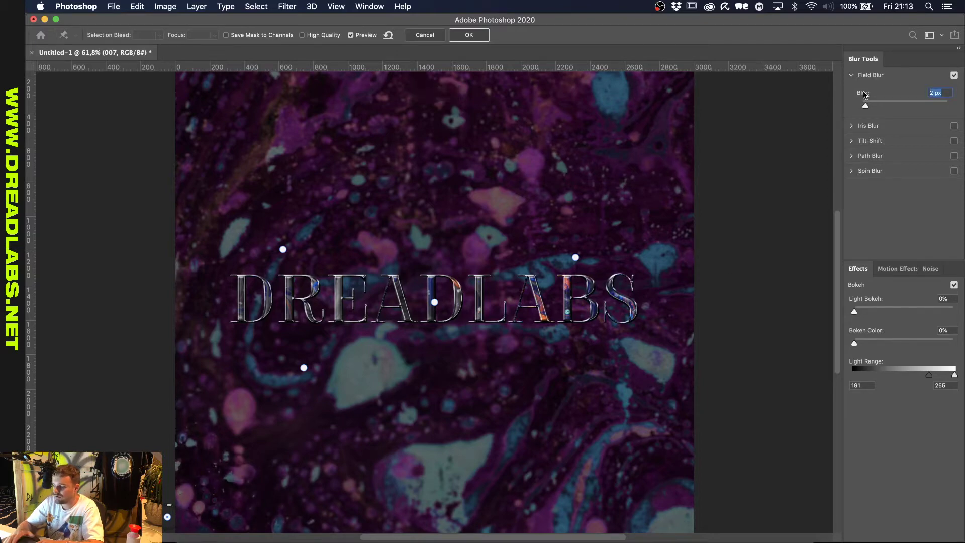
key("Return")
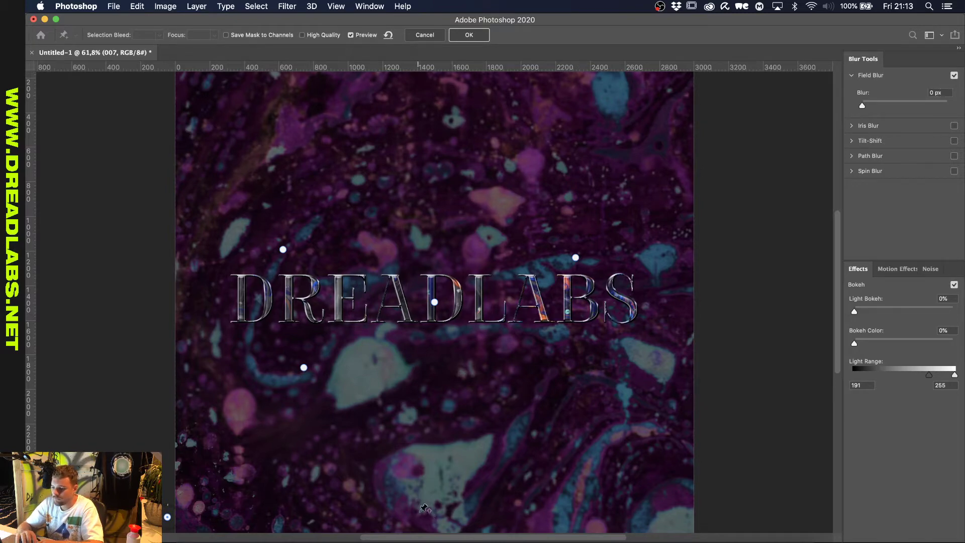
Add pins with 0 px blur near the middle of the canvas's bottom edge and at its lower-right corner.
left_click(418, 516)
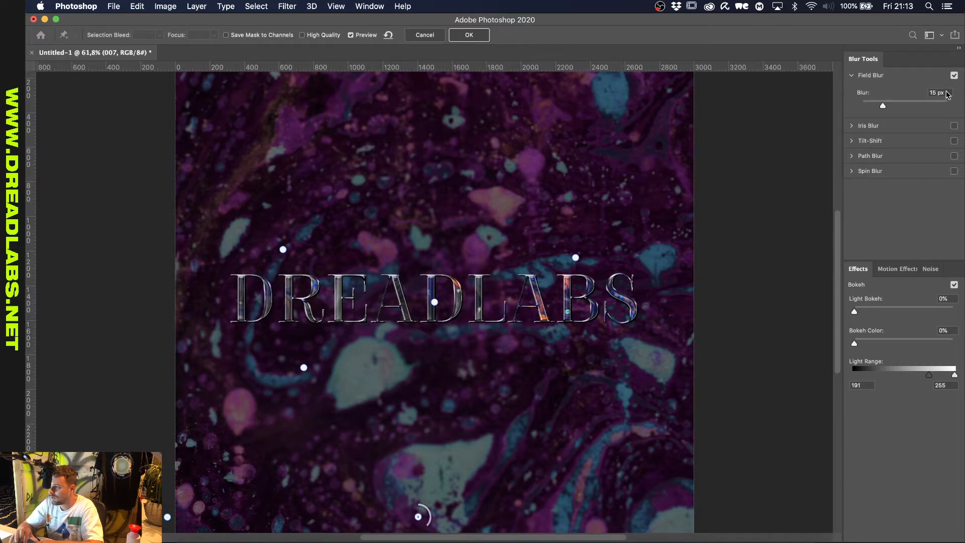
left_click(858, 91)
type("0")
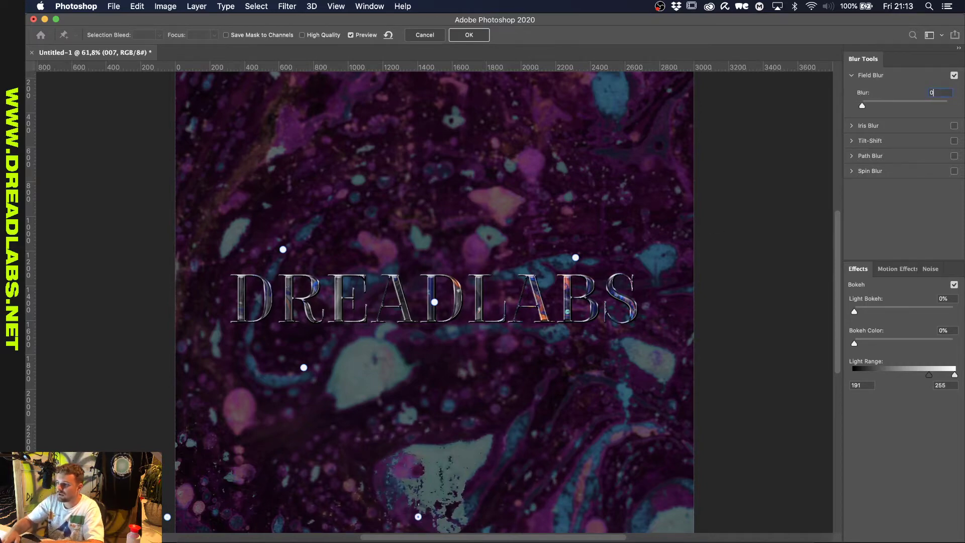
left_click(689, 507)
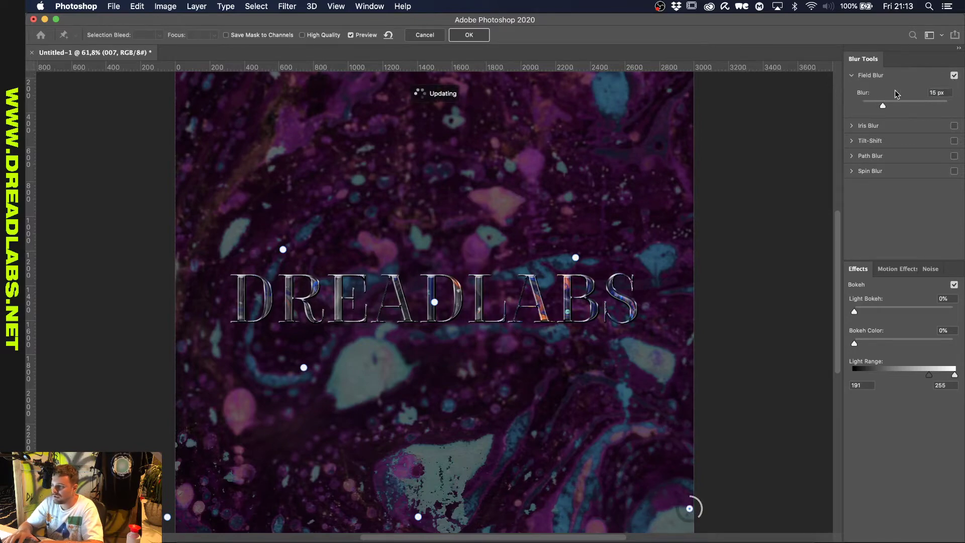
left_click(941, 92)
type("0")
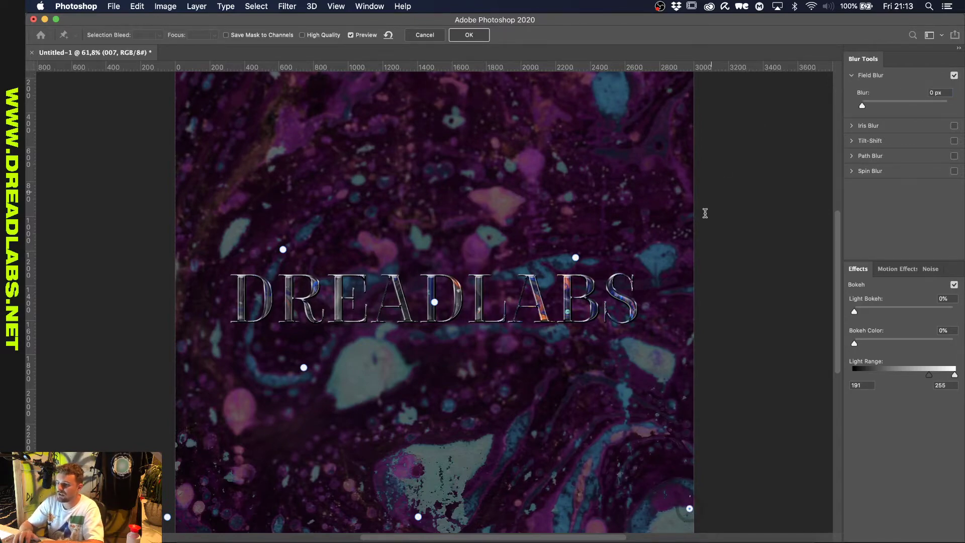
Add pins with 0 px blur outside the canvas's right and left edges, level with the title.
key("super+z")
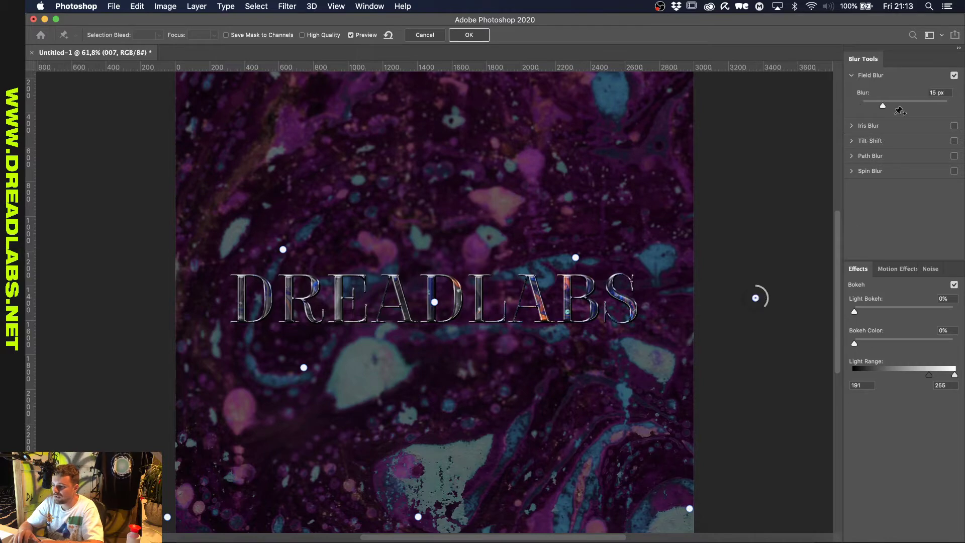
left_click(941, 92)
type("0")
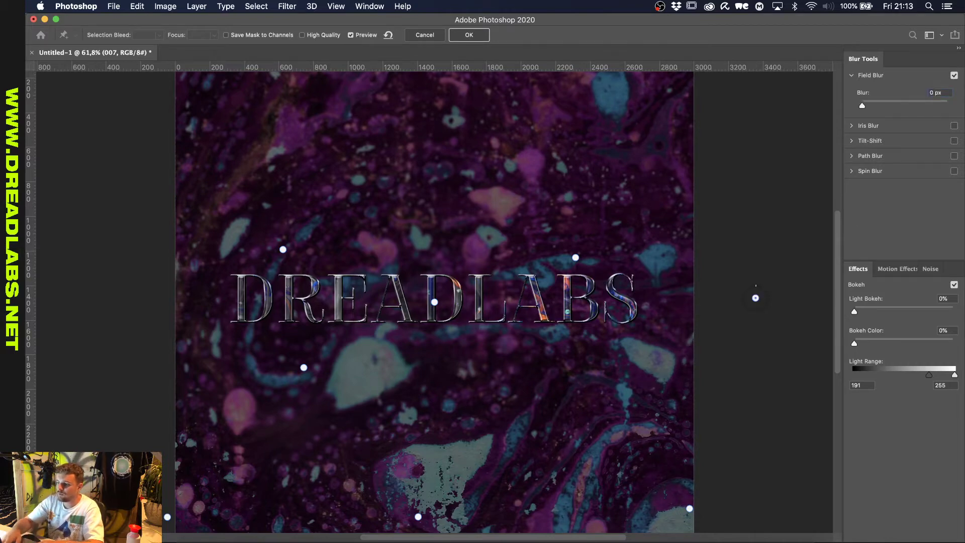
left_click(153, 295)
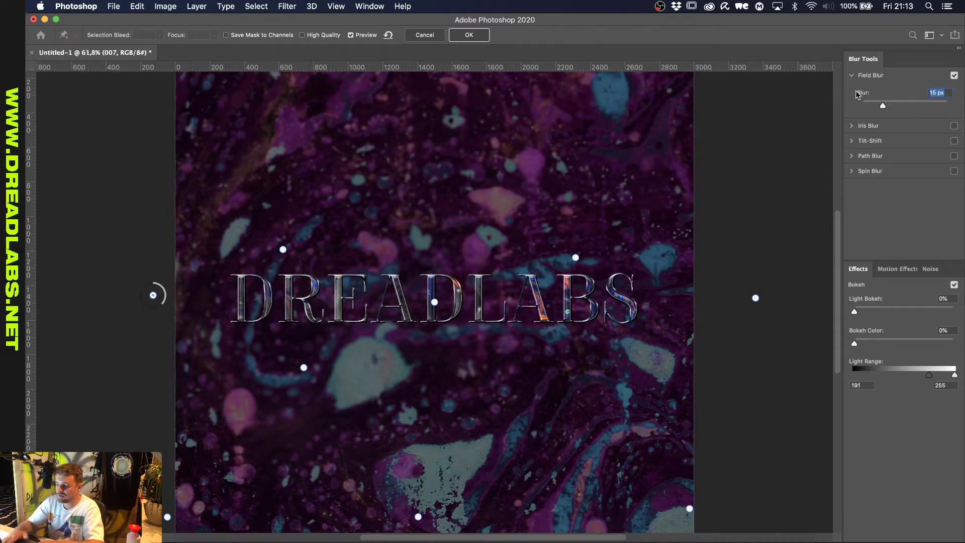
type("0")
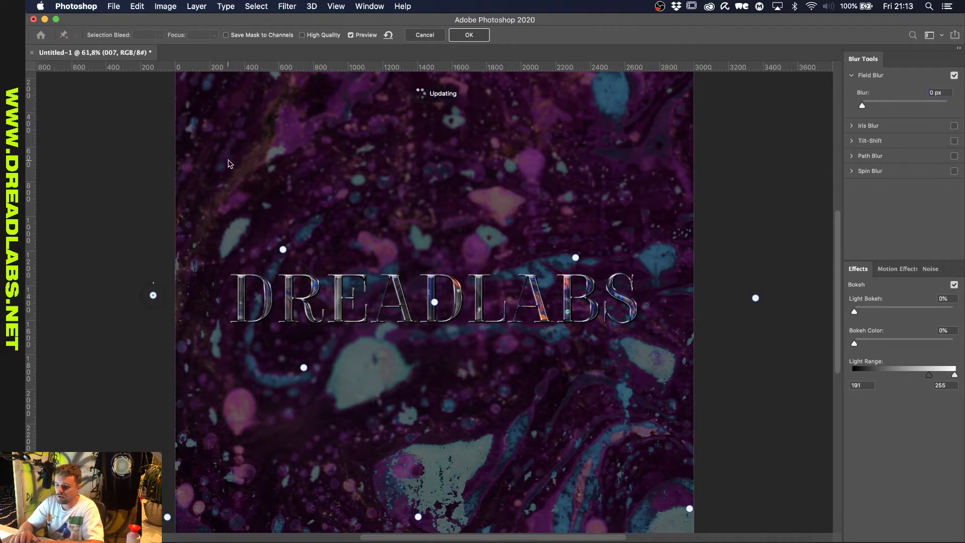
Add pins with 0 px blur at the canvas's upper-left corner, upper-right corner and near the middle of its top edge.
scroll(211, 126, "up", 2)
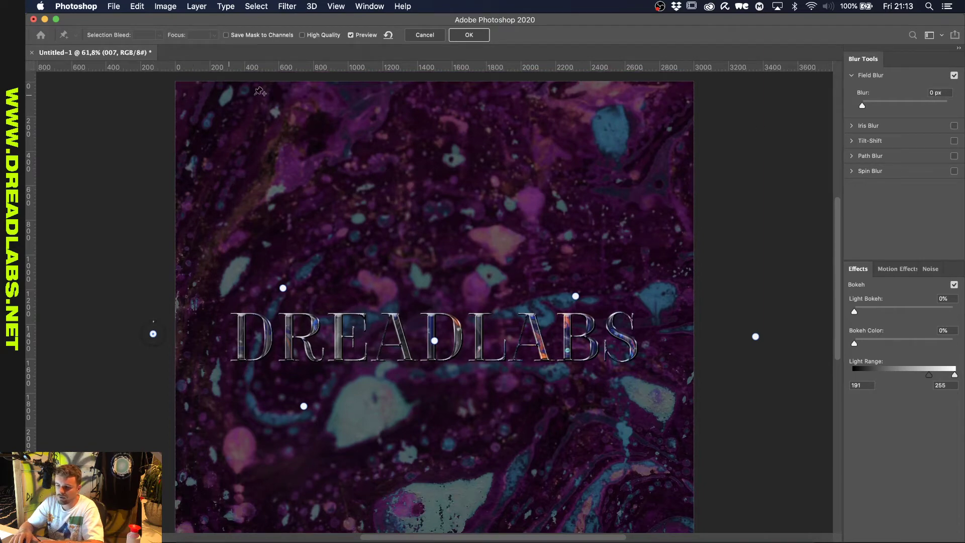
left_click(200, 99)
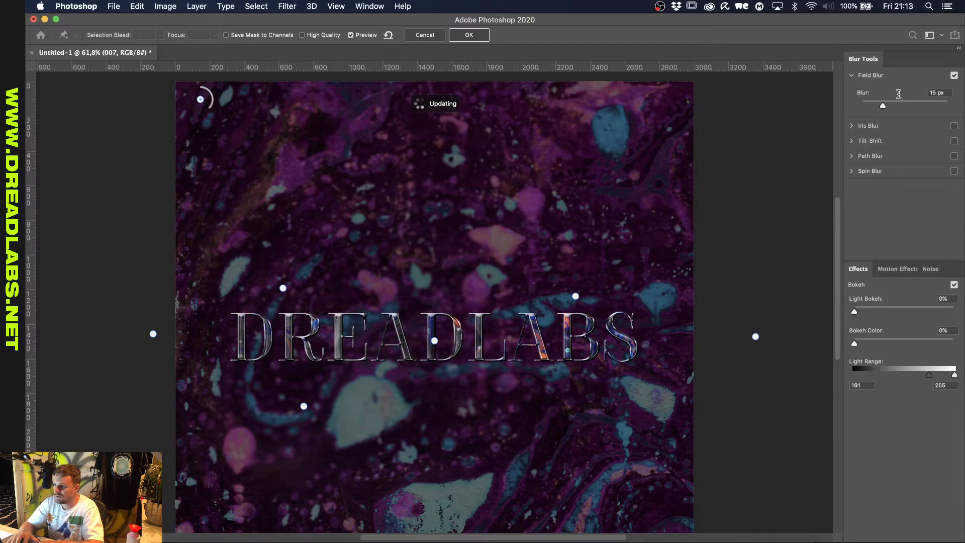
left_click(938, 93)
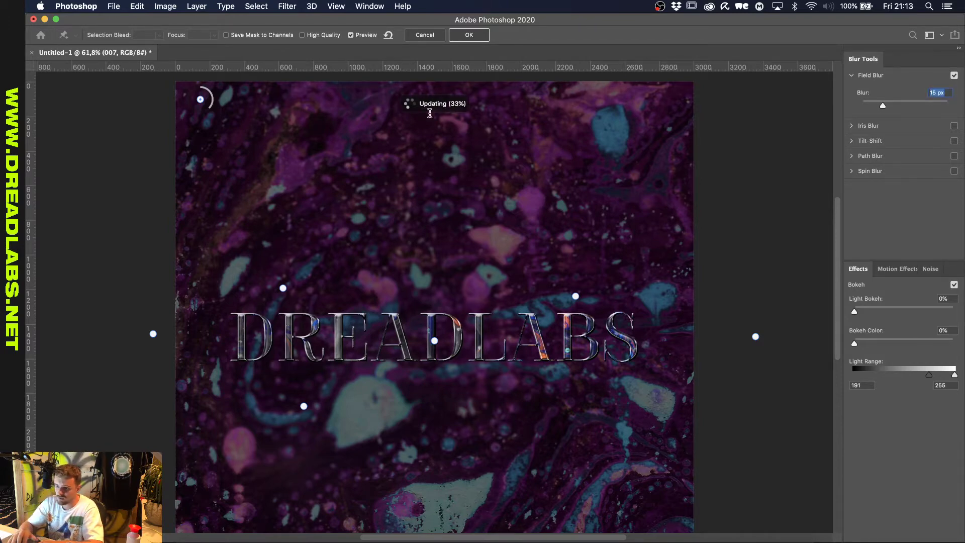
type("0")
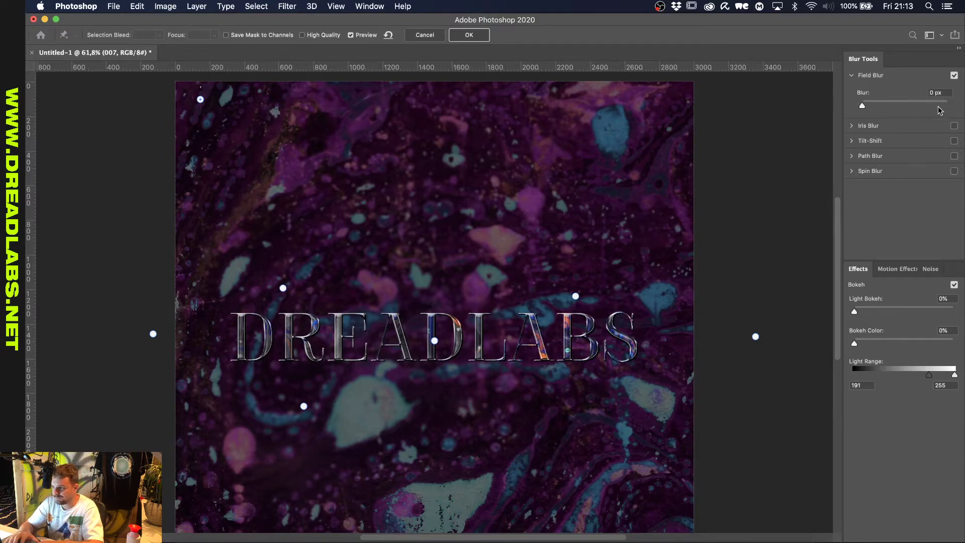
left_click(682, 97)
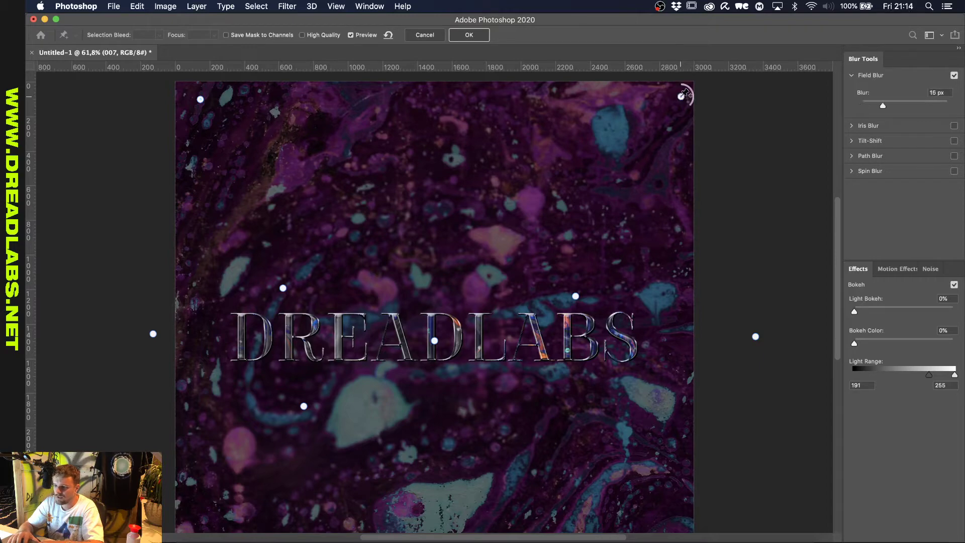
left_click(939, 92)
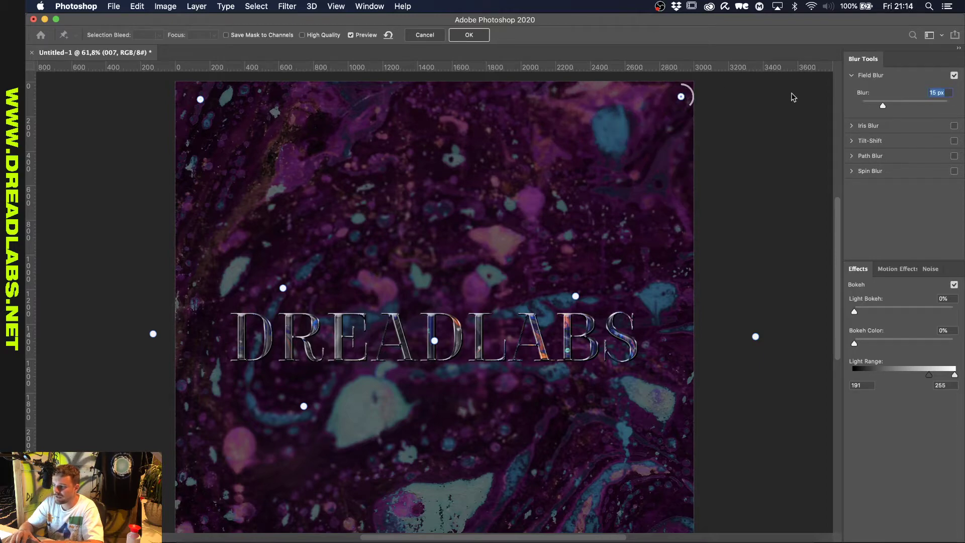
left_click(409, 97)
left_click(938, 93)
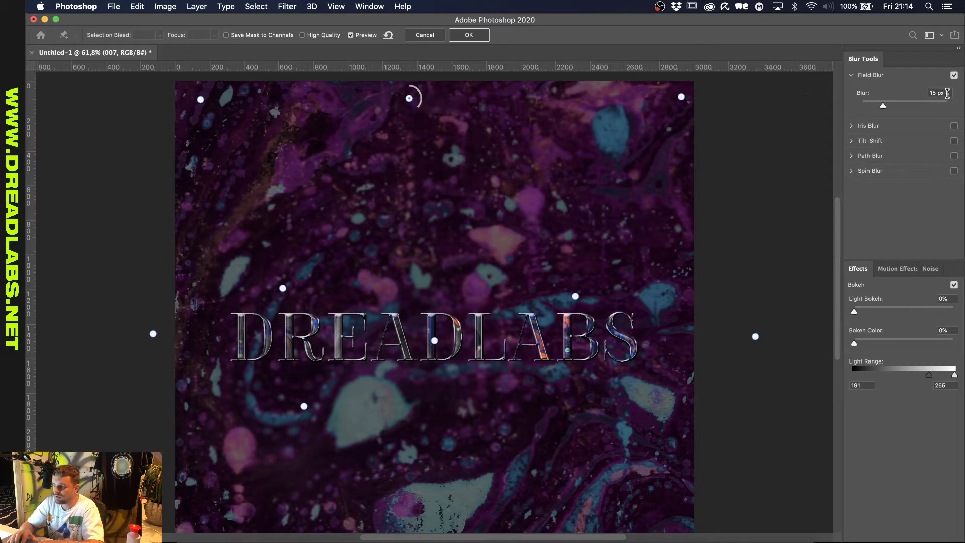
type("0")
key("Return")
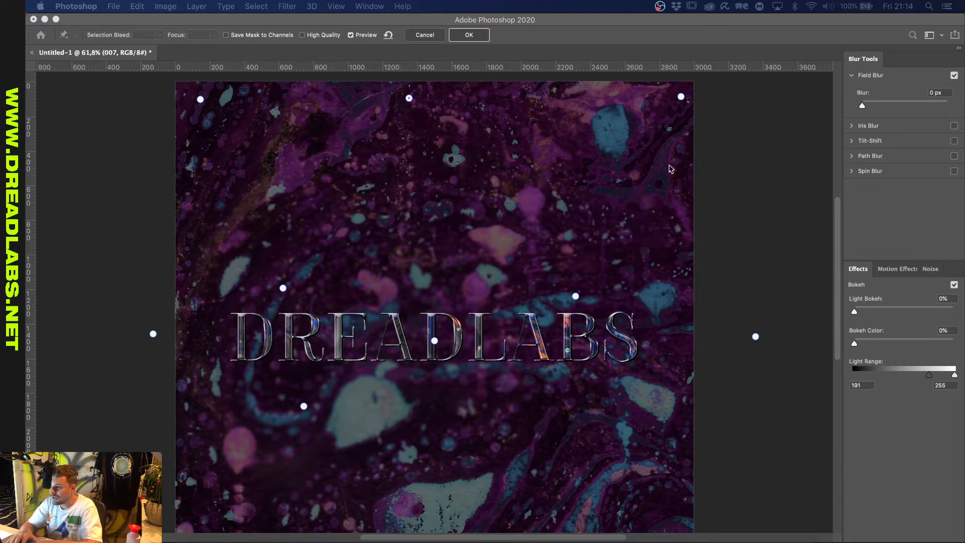
Check the blur transition across the lower part of the artwork and apply the Field Blur to the 007 layer.
scroll(671, 169, "down", 3)
scroll(672, 170, "down", 1)
scroll(672, 169, "up", 2)
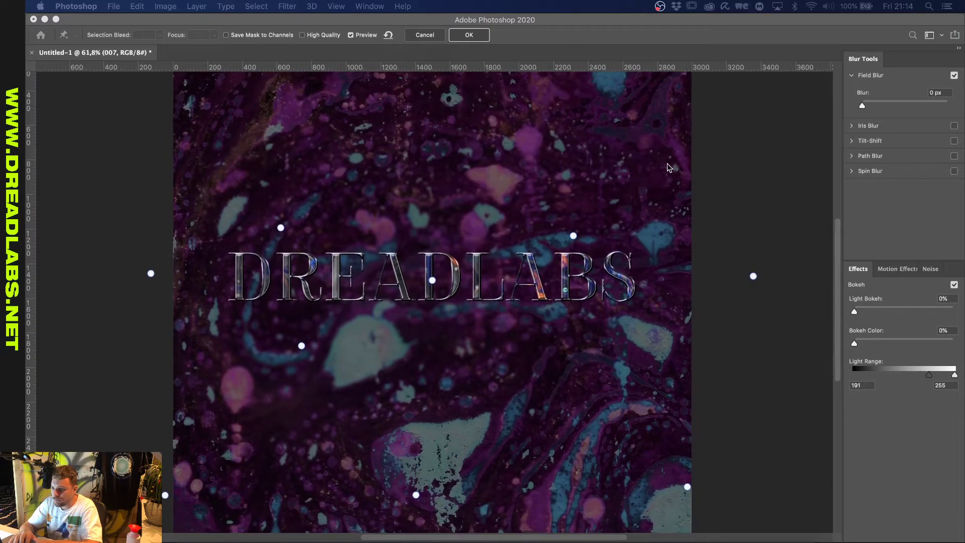
left_click(470, 34)
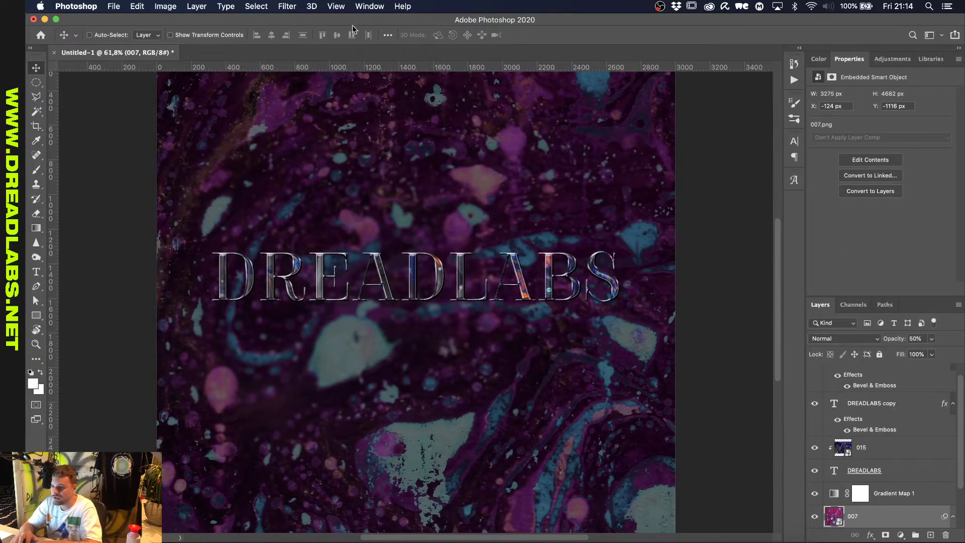
Open the Filter Gallery for the 007 layer and stack Film Grain above Glowing Edges with grain 11, highlight area 3 and intensity 8.
left_click(282, 5)
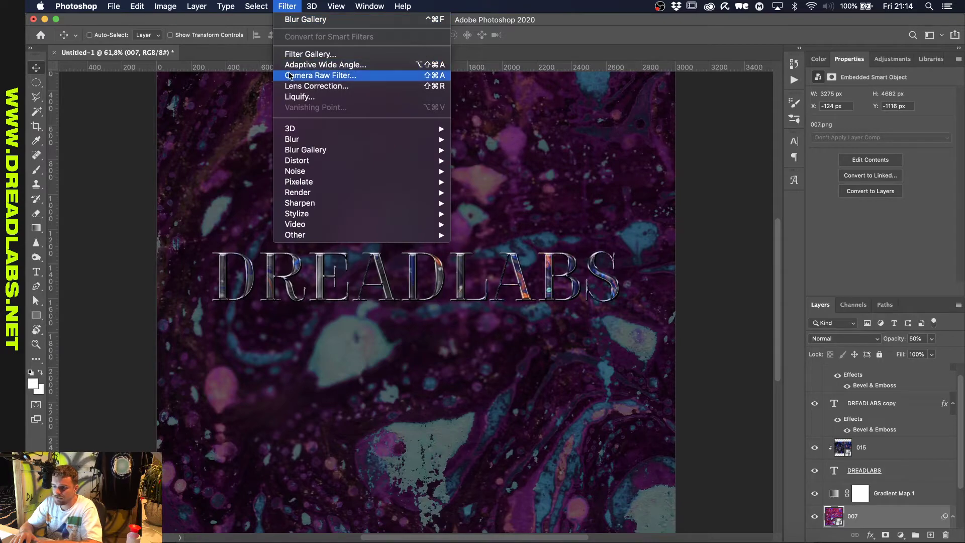
left_click(325, 55)
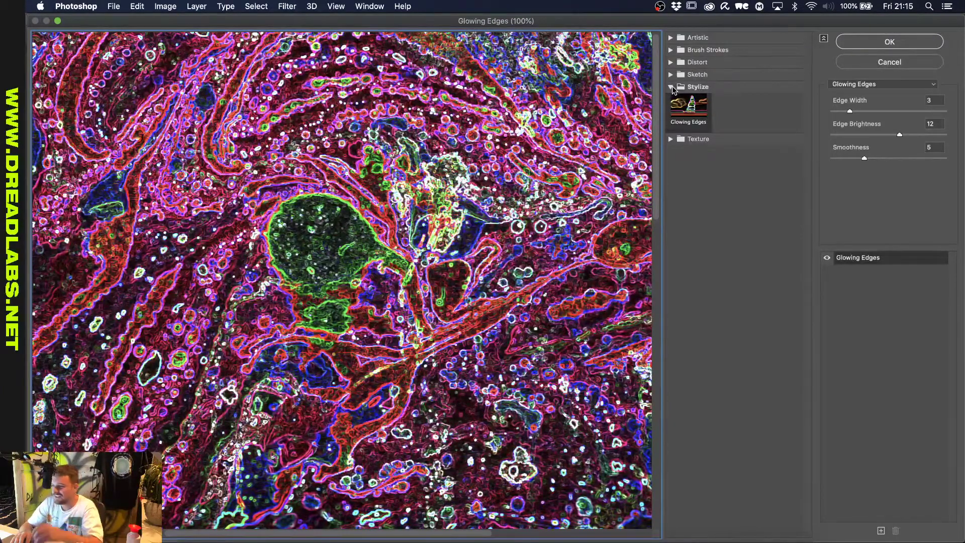
left_click(880, 531)
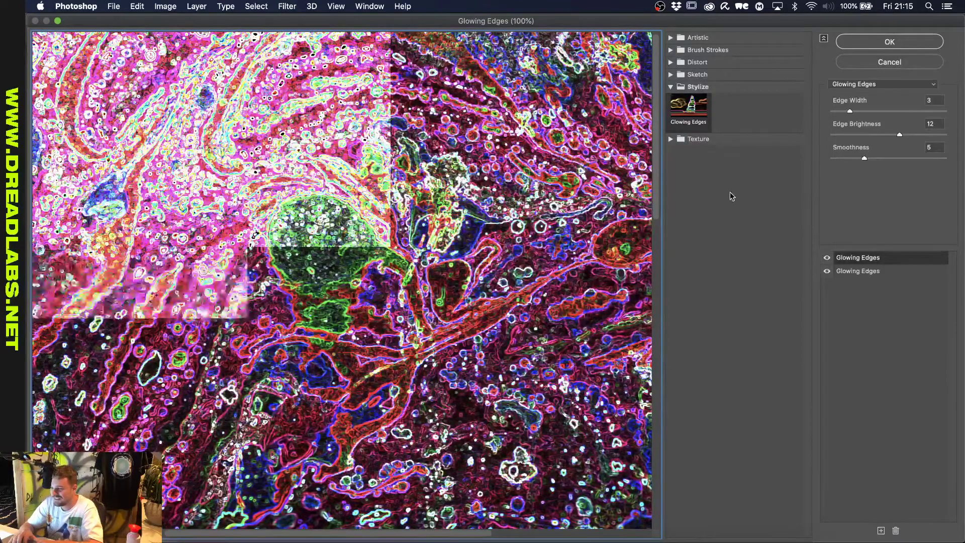
left_click(671, 38)
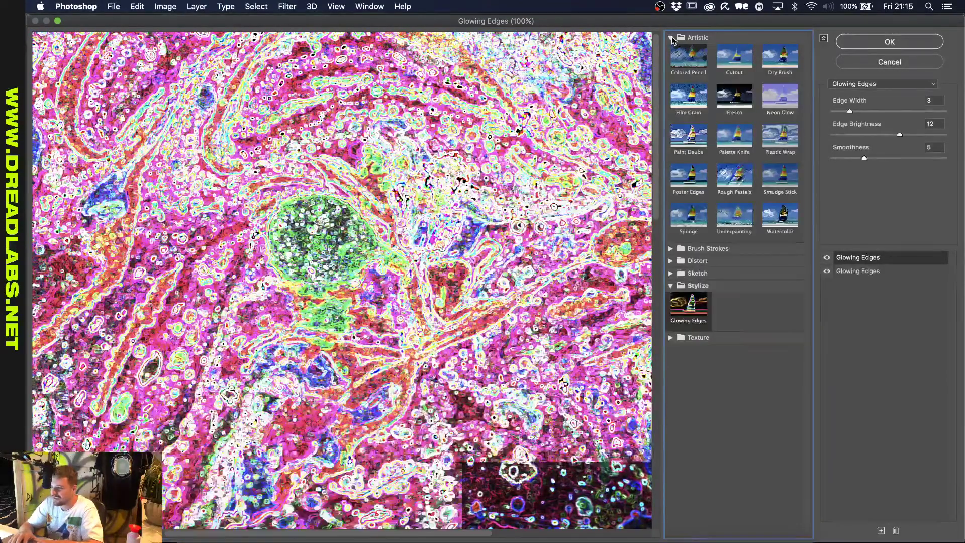
left_click(697, 101)
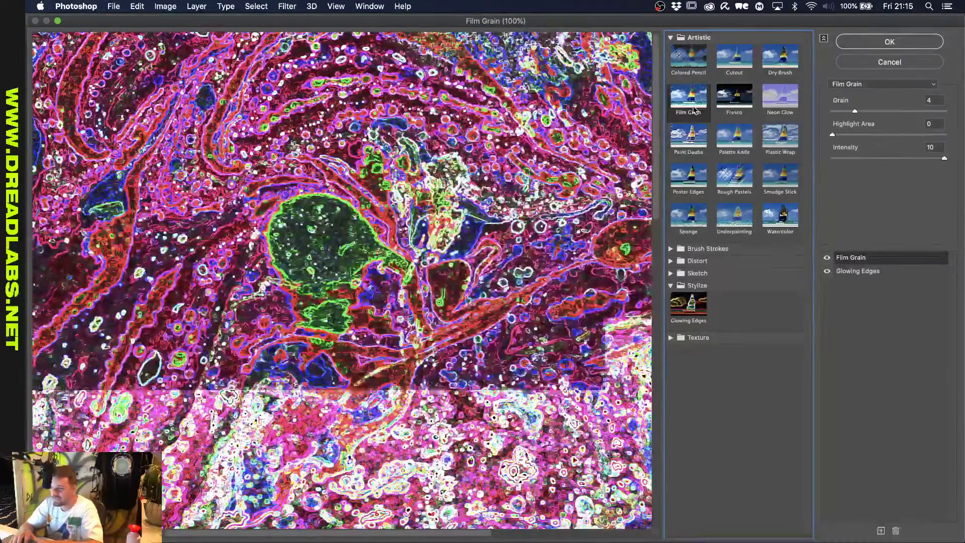
left_click_drag(856, 111, 893, 113)
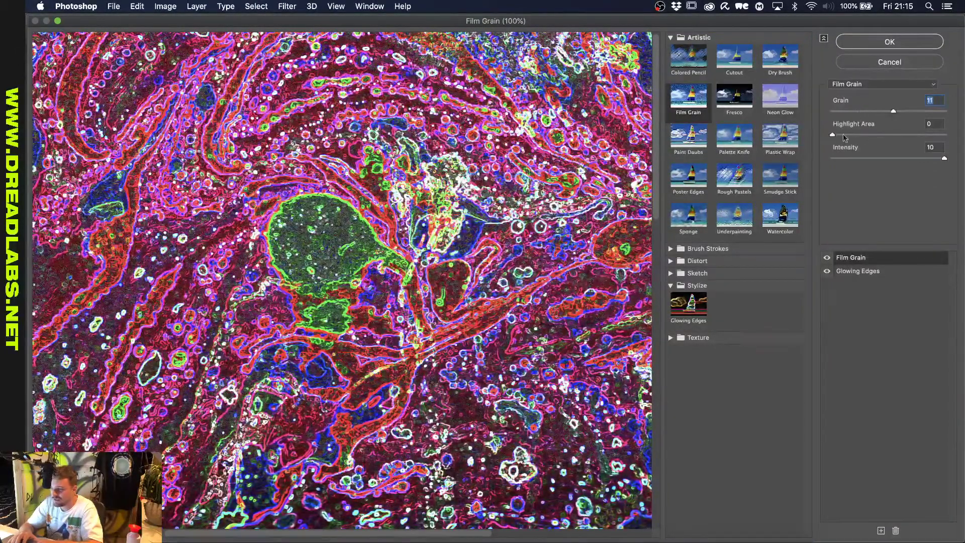
left_click_drag(832, 137, 849, 136)
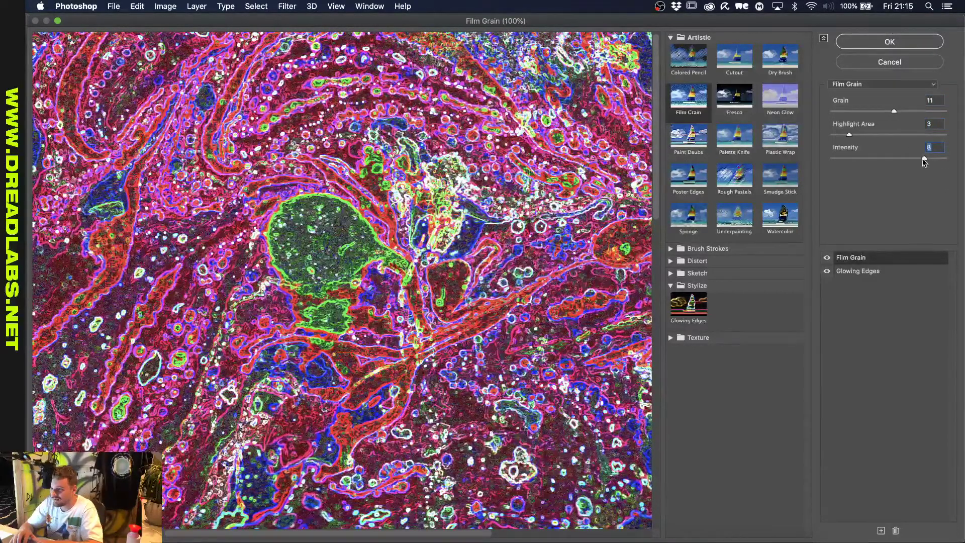
Set the Glowing Edges effect to smoothness 8, edge brightness 3 and edge width 1.
left_click(859, 271)
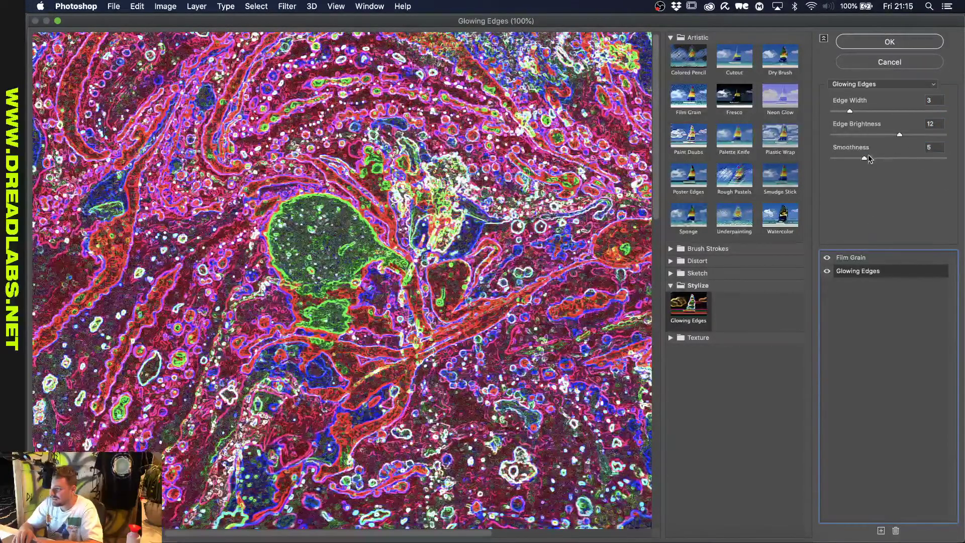
left_click_drag(864, 158, 848, 135)
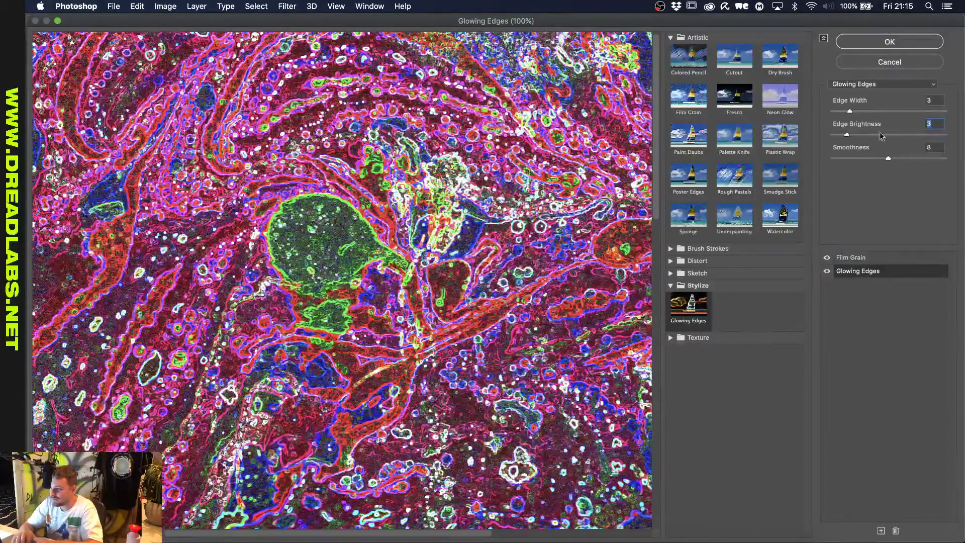
mouse_move(850, 111)
left_mouse_down()
mouse_move(863, 110)
mouse_move(831, 113)
left_mouse_up()
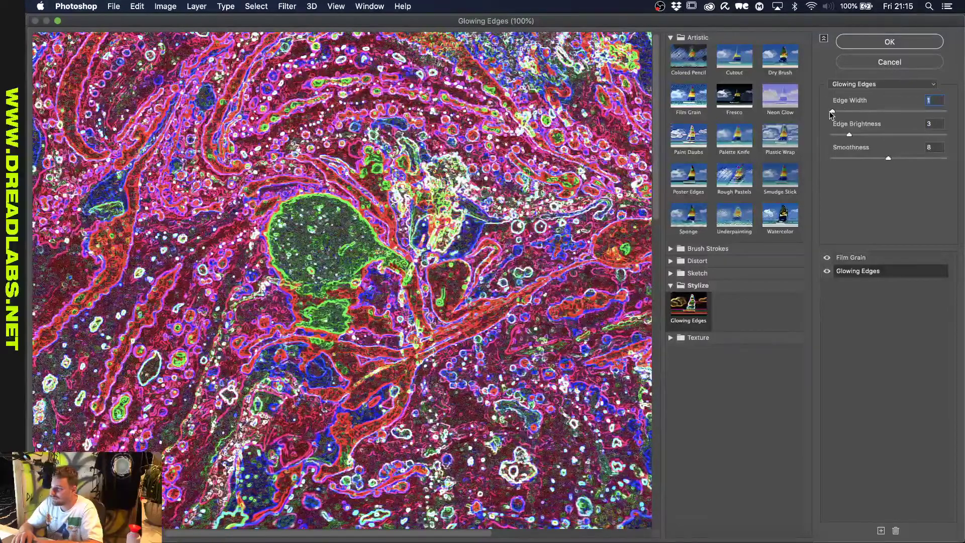
Apply the stacked Film Grain and Glowing Edges filters to the 007 layer.
left_click(888, 42)
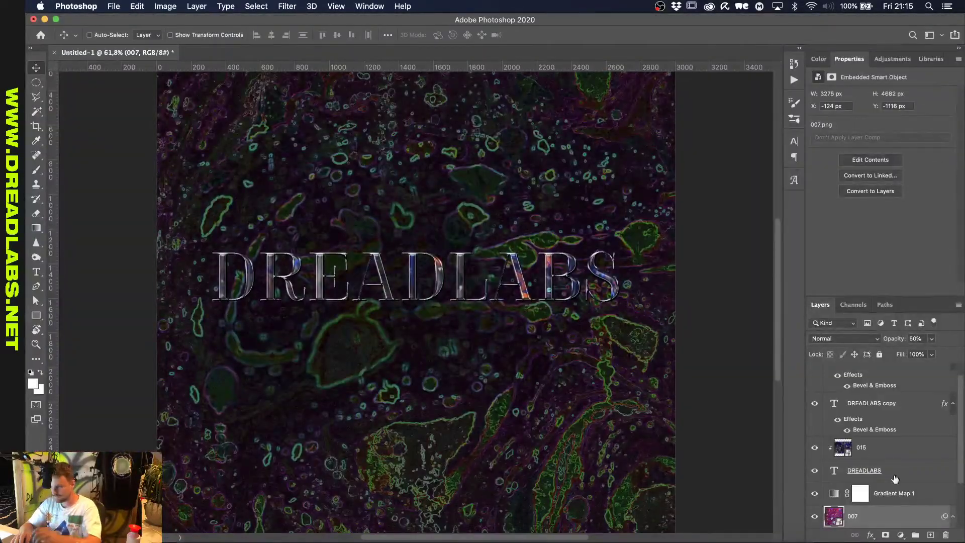
Try placing Filter Gallery below Blur Gallery among the 007 layer's smart filters, and undo the reordering.
scroll(884, 462, "down", 2)
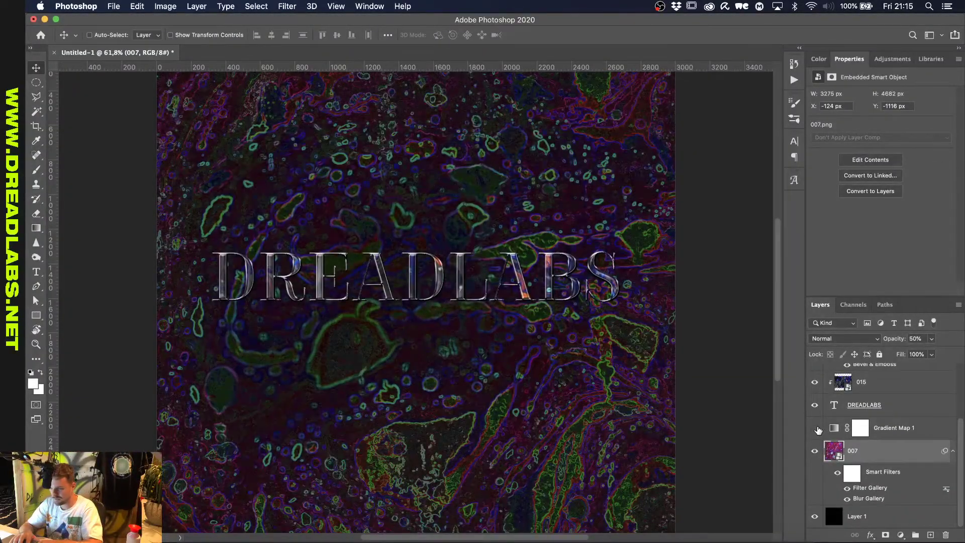
left_click_drag(860, 498, 862, 479)
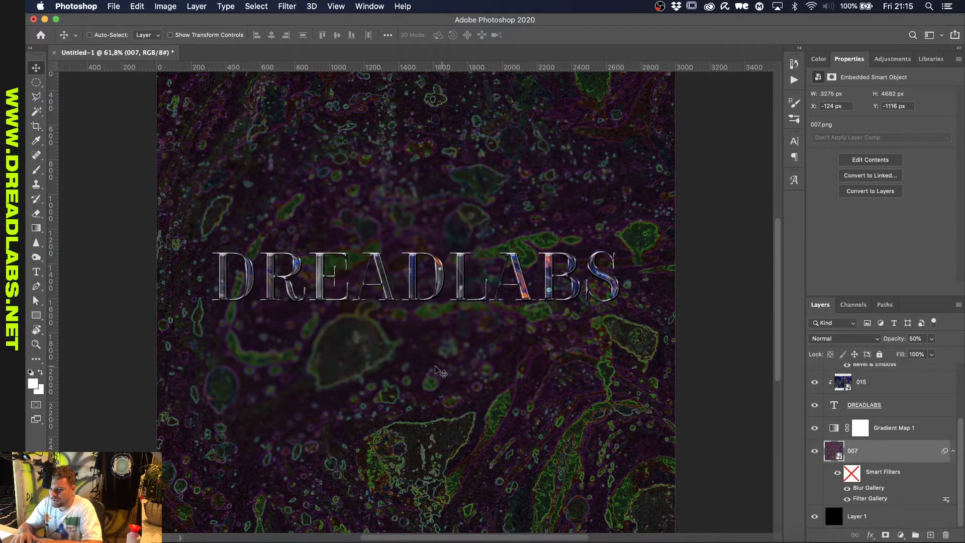
key("super+z")
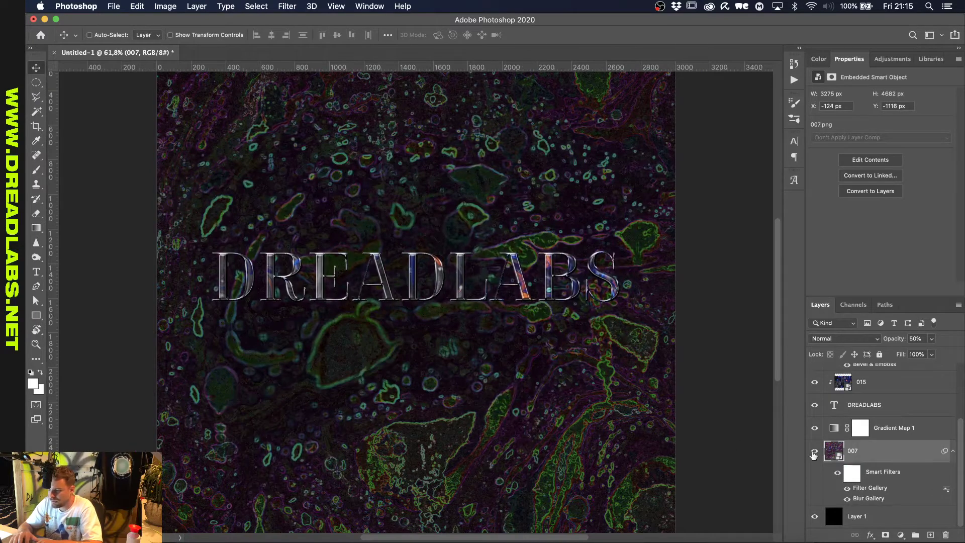
Set the blend mode of the Gradient Map 1 adjustment layer to Darken.
left_click(831, 428)
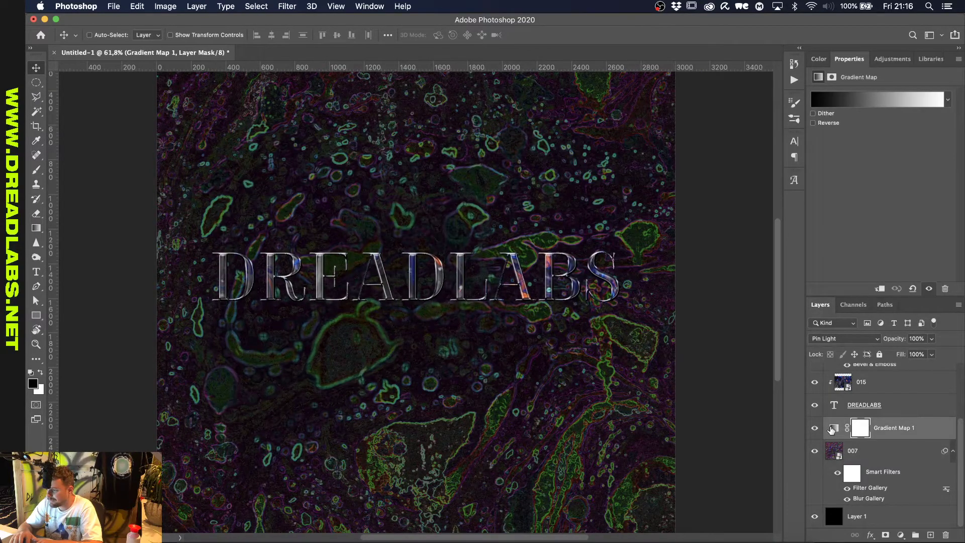
left_click(831, 428)
left_click(846, 339)
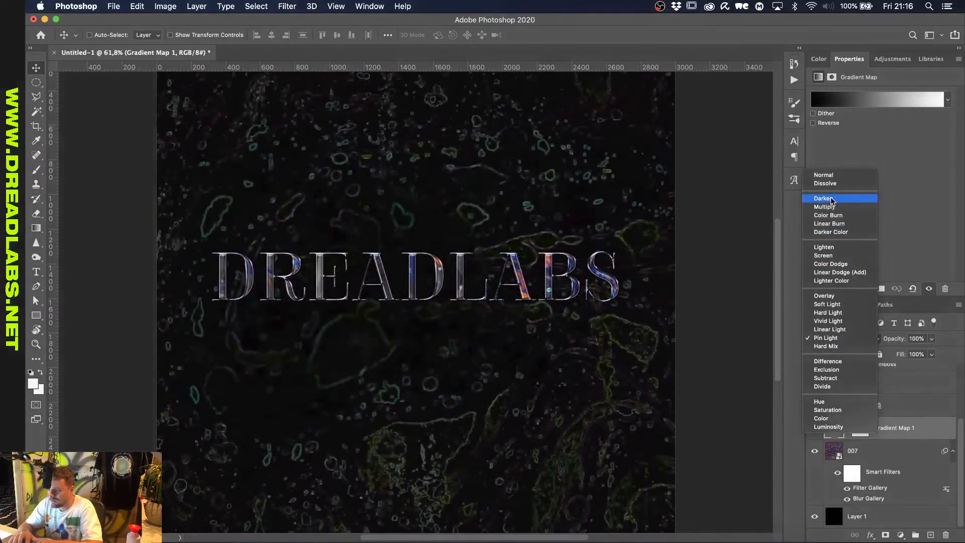
left_click(830, 199)
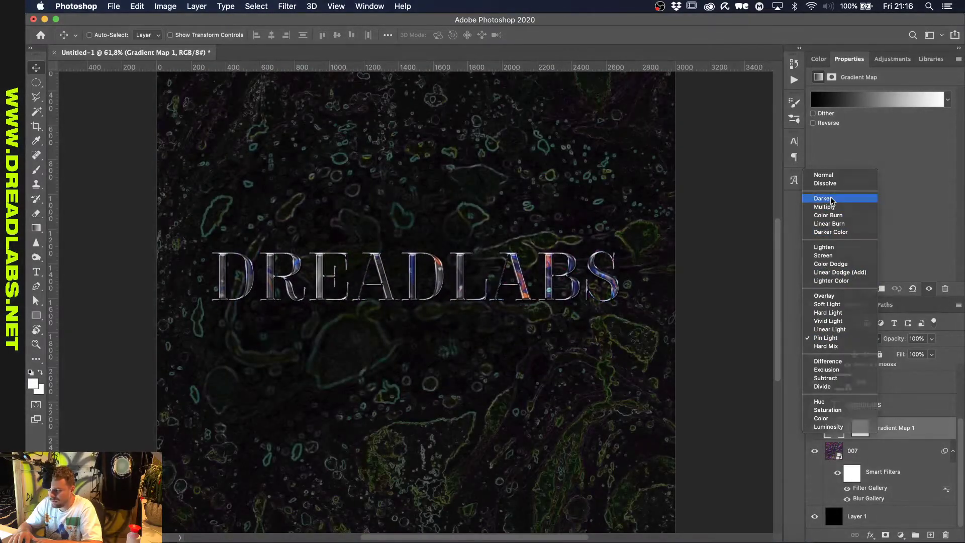
left_click(865, 455)
left_click(884, 431)
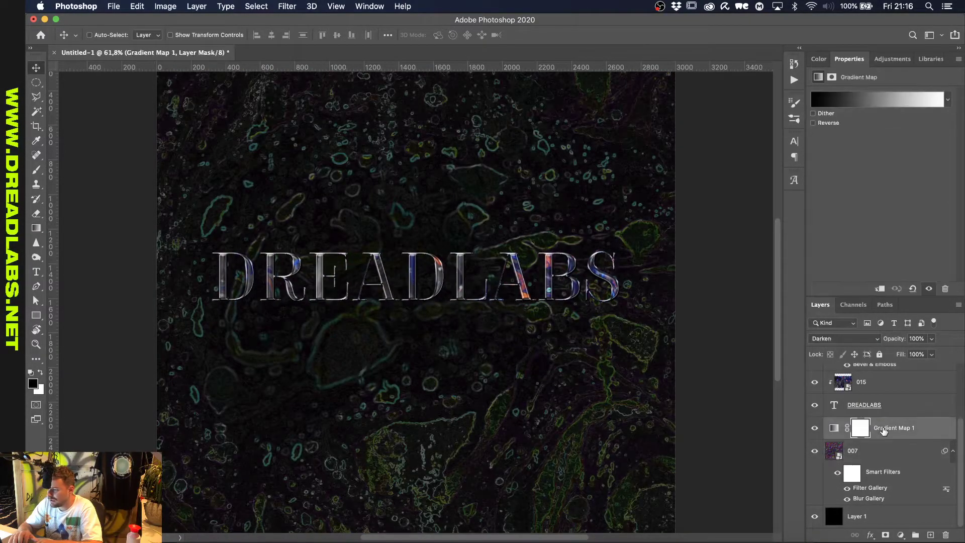
Compare the artwork with and without Gradient Map 1, and delete that adjustment layer.
left_click(866, 455)
left_click(814, 427)
left_click(815, 427)
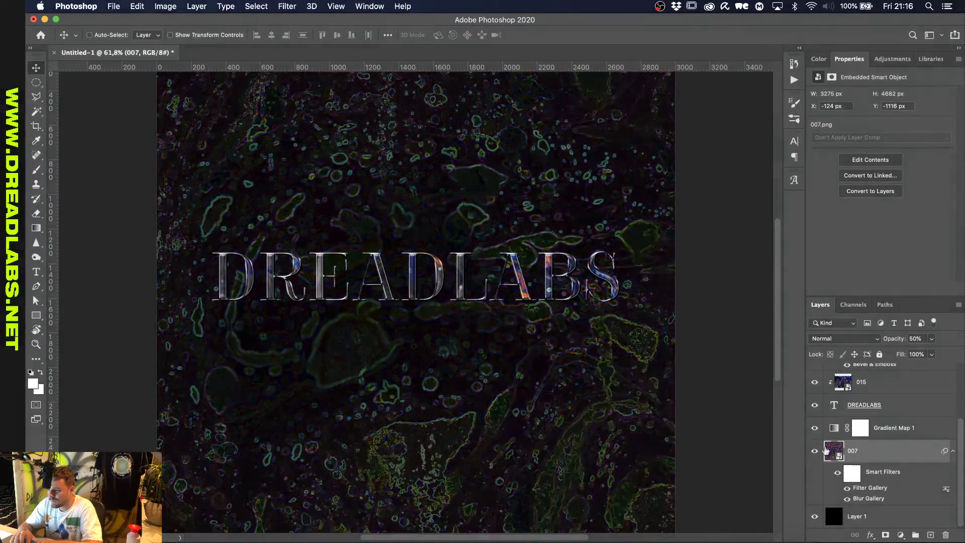
left_click(814, 428)
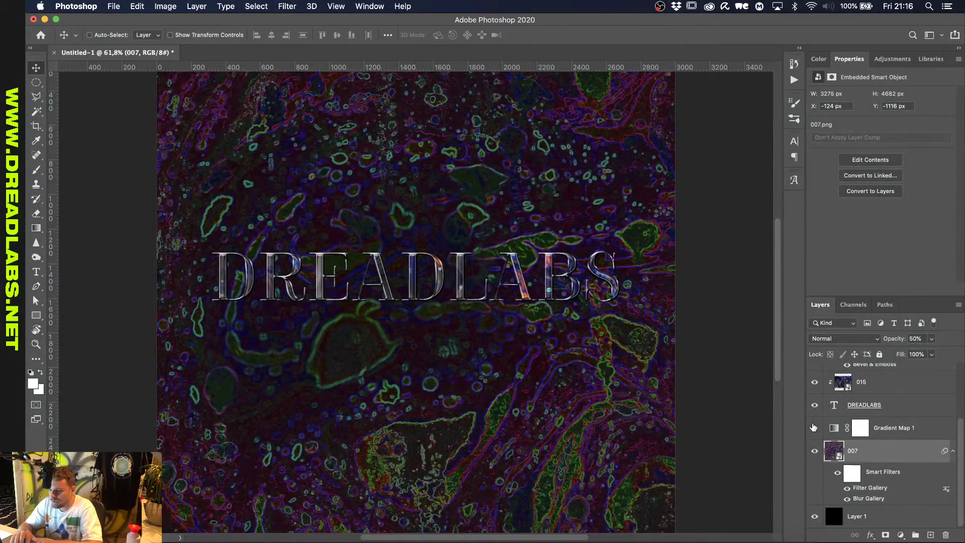
left_click(814, 428)
left_click(835, 430)
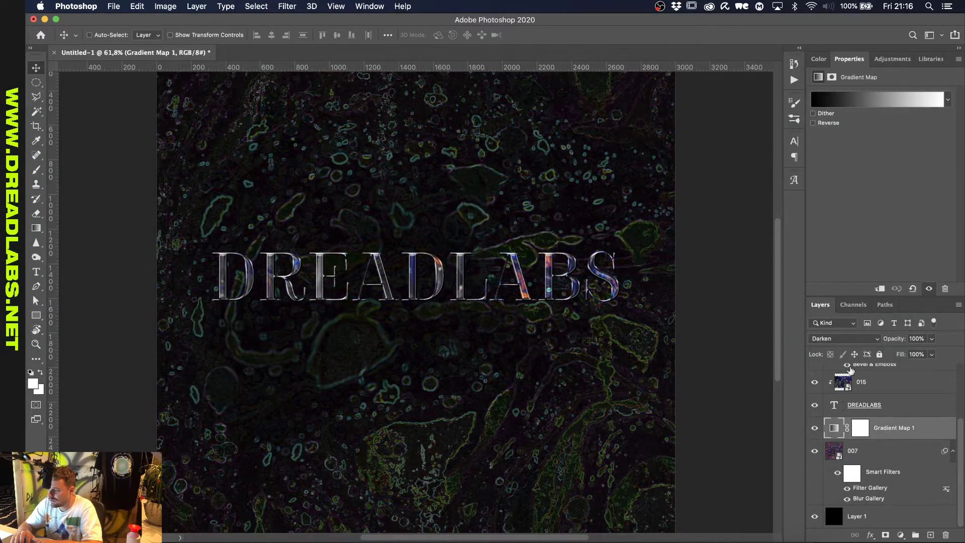
key("BackSpace")
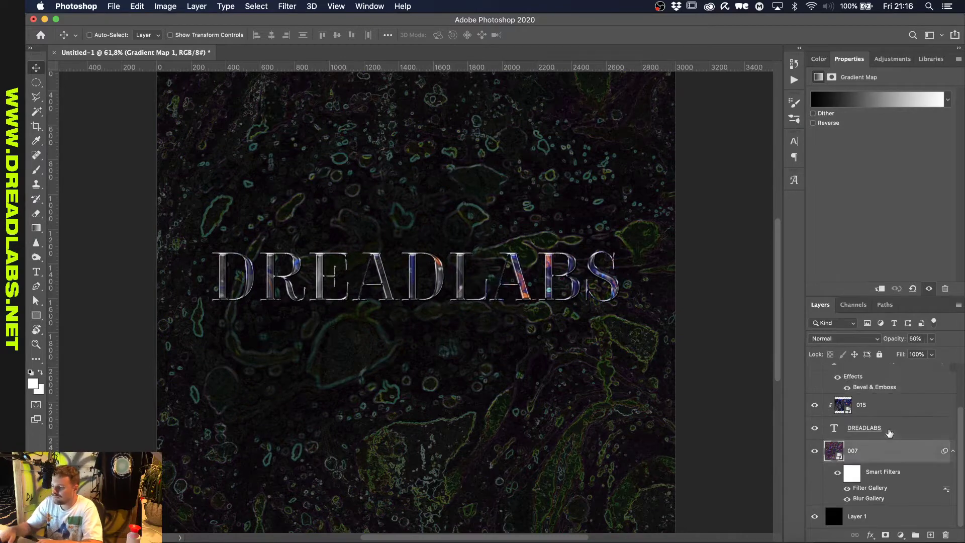
Add a Curves adjustment directly above the 007 layer and darken it with an RGB curve point at input 185, output 145.
left_click(889, 59)
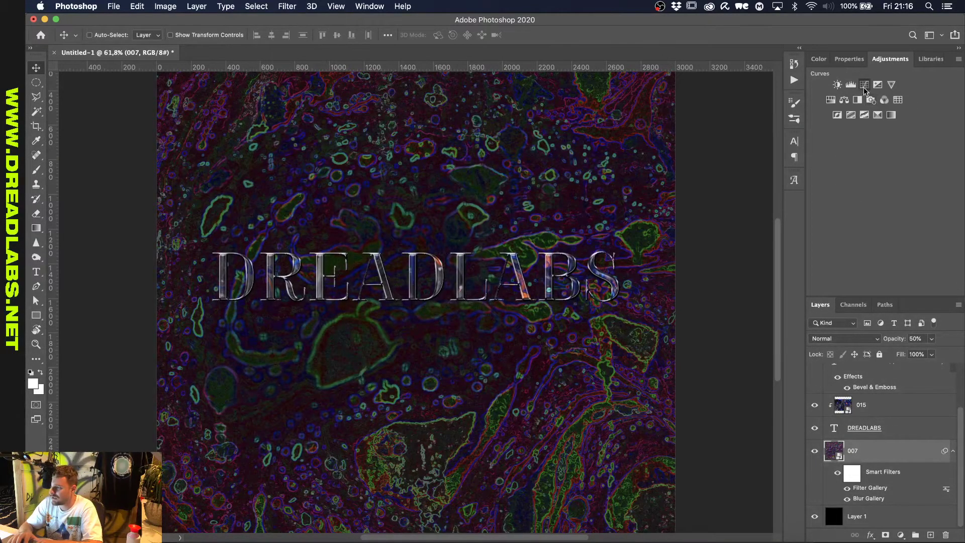
left_click(864, 85)
mouse_move(899, 169)
left_mouse_down()
mouse_move(899, 189)
mouse_move(901, 182)
mouse_move(866, 214)
mouse_move(915, 170)
left_mouse_up()
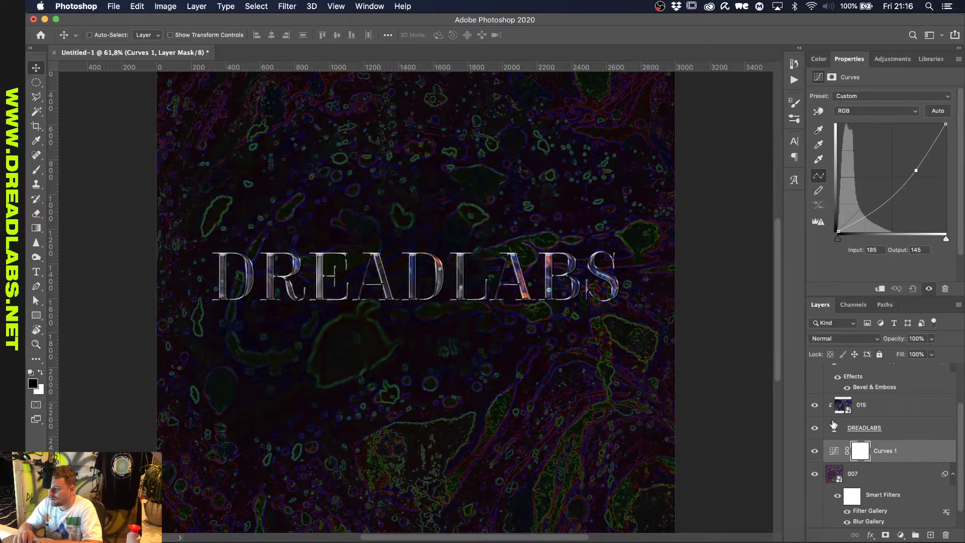
Inspect the title's metallic edges up close and check the Bevel & Emboss settings of the DREADLABS copy 2 layer.
scroll(833, 425, "up", 3)
left_click(879, 485)
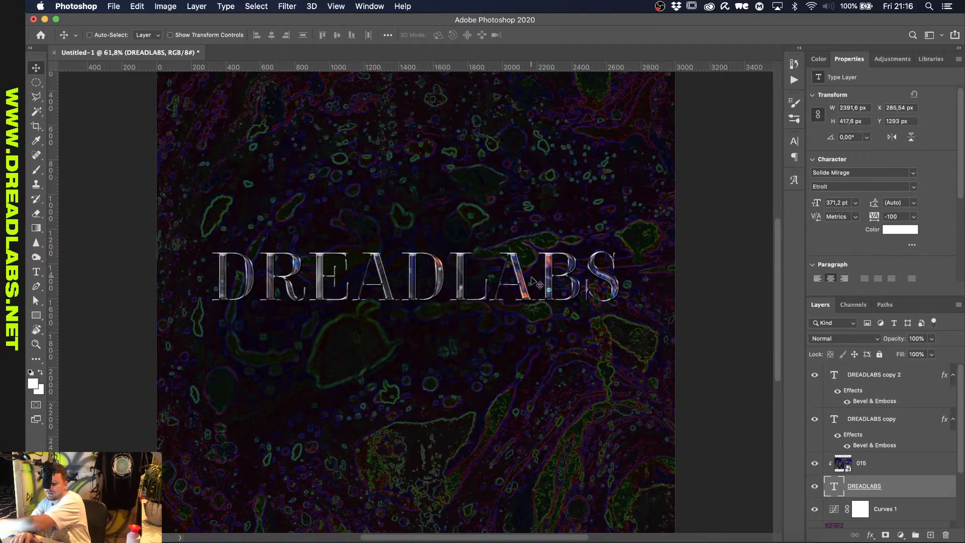
scroll(535, 283, "up", 5)
scroll(535, 282, "up", 2)
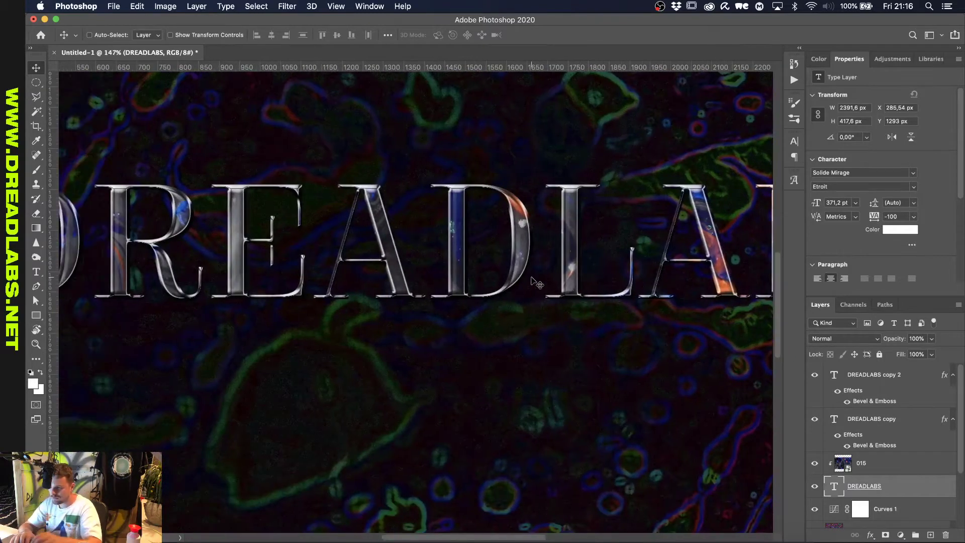
double_click(864, 402)
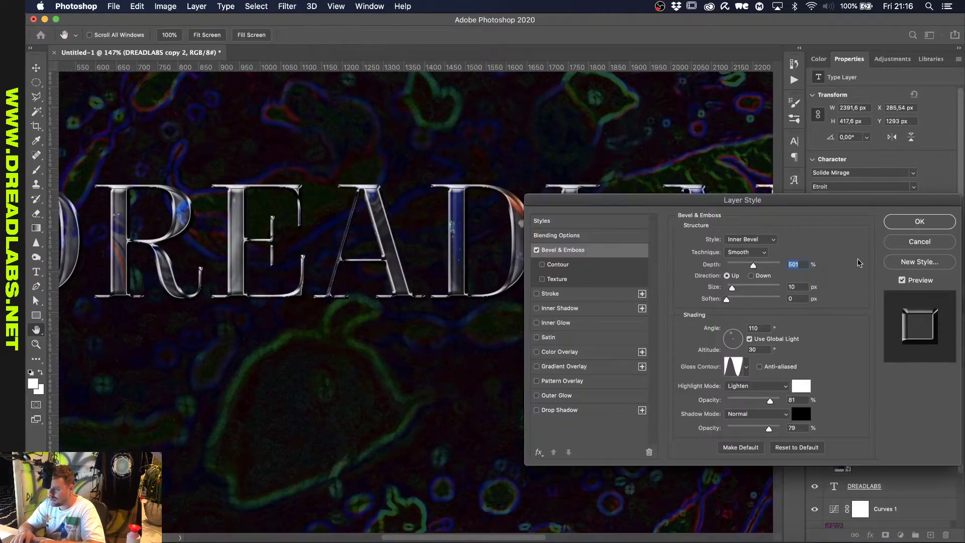
left_click(912, 241)
Set the Bevel & Emboss size of the DREADLABS copy layer to 18 px.
double_click(865, 437)
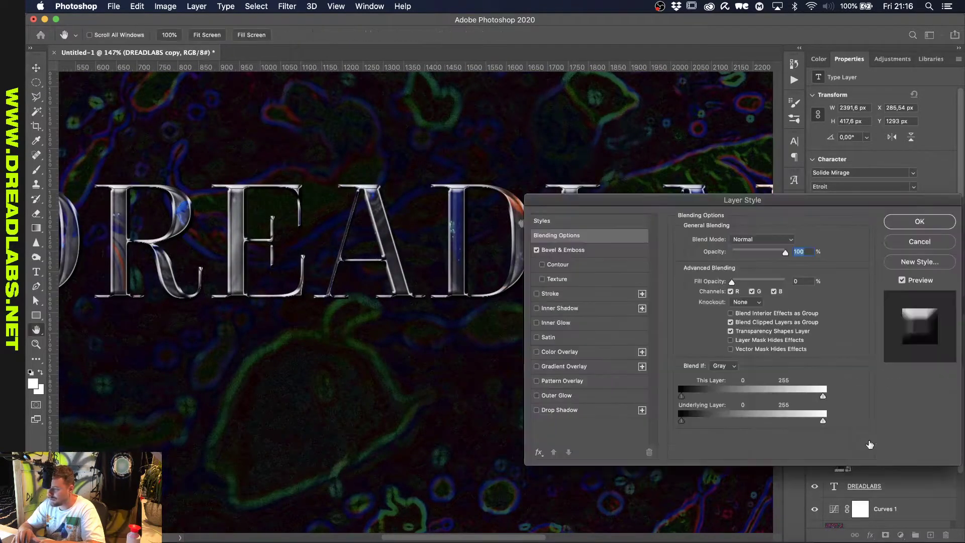
left_click(593, 250)
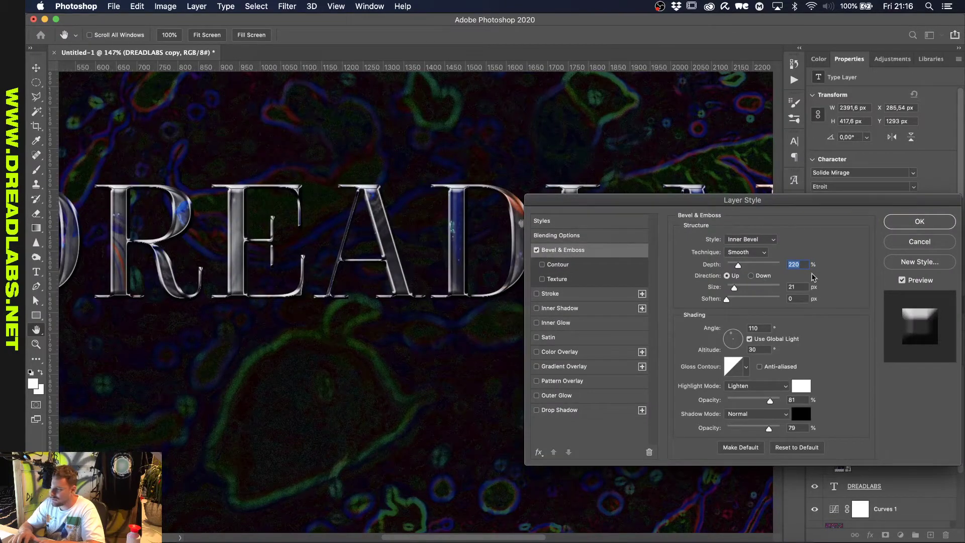
double_click(795, 286)
key("Down")
key("Down")
key("Down")
key("Down")
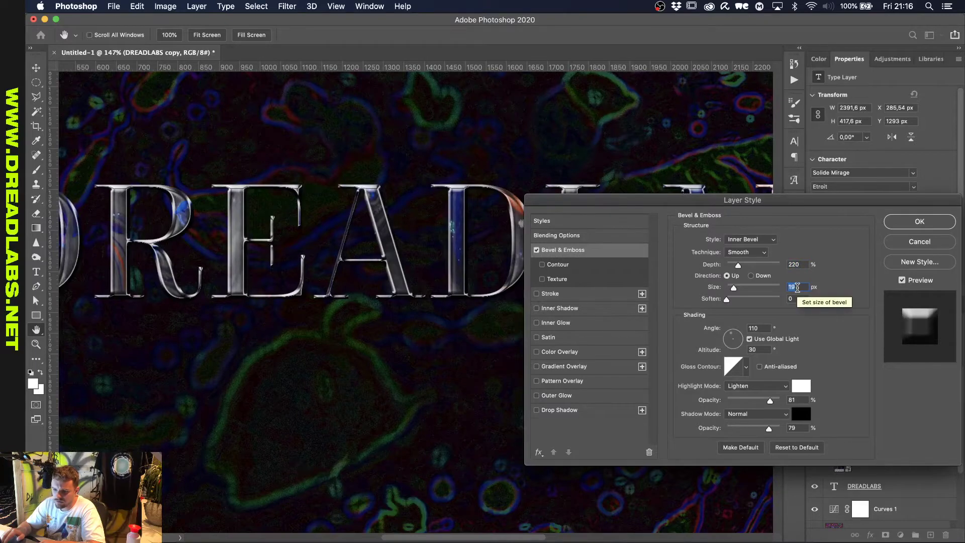
key("Up")
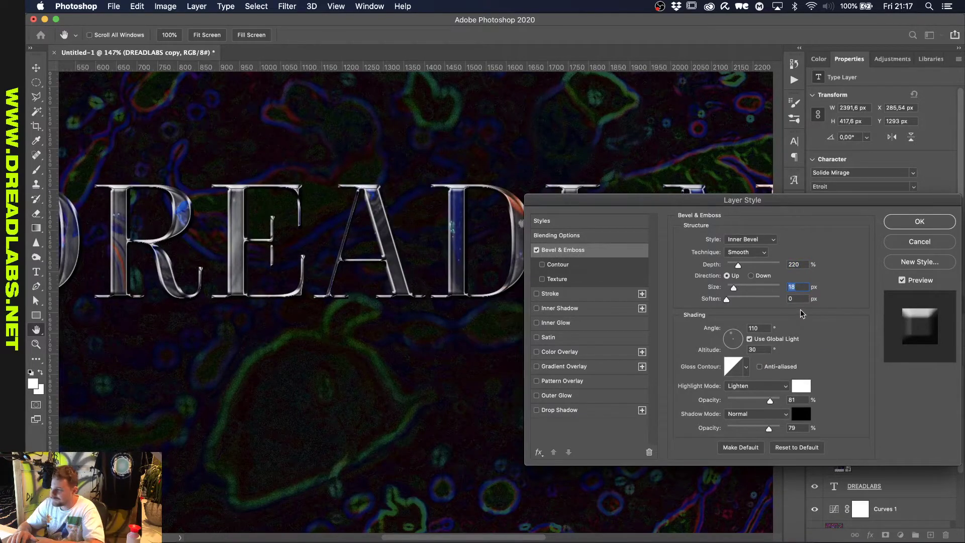
Set the DREADLABS copy bevel's highlight opacity to 58% and shadow opacity to 65%, and apply the layer style.
left_click(759, 400)
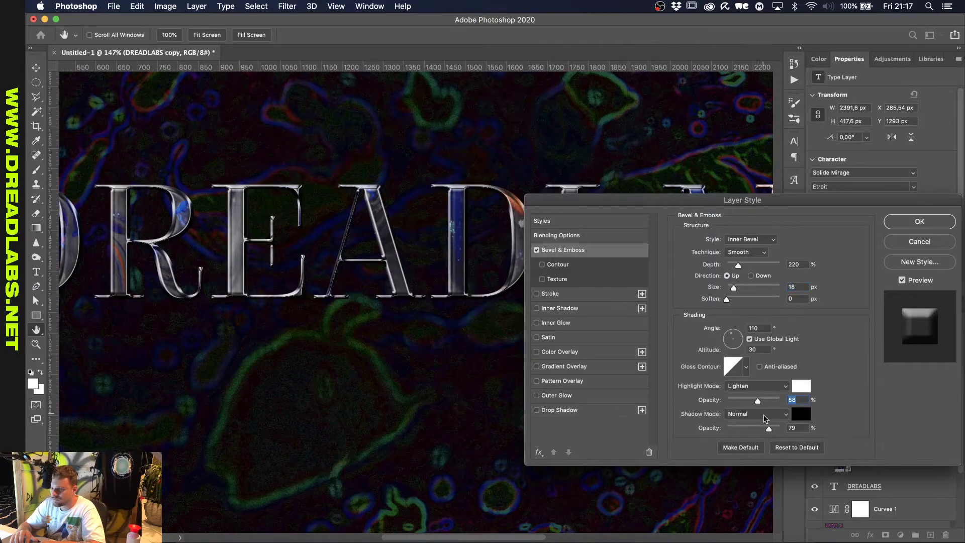
left_click(762, 428)
key("Return")
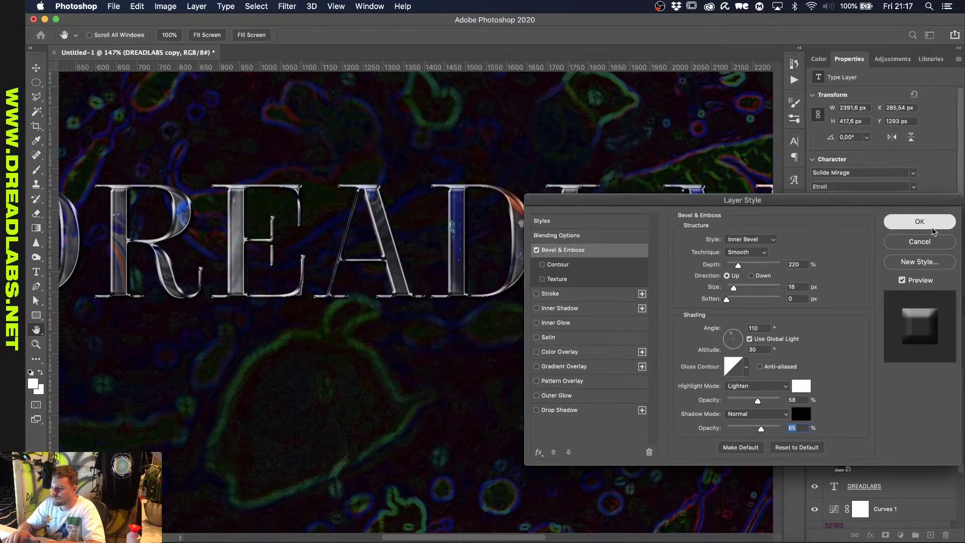
Convert the three DREADLABS text layers and the clipped 015 layer into a single smart object.
key("v")
scroll(598, 255, "down", 3)
scroll(598, 255, "down", 1)
scroll(598, 255, "up", 1)
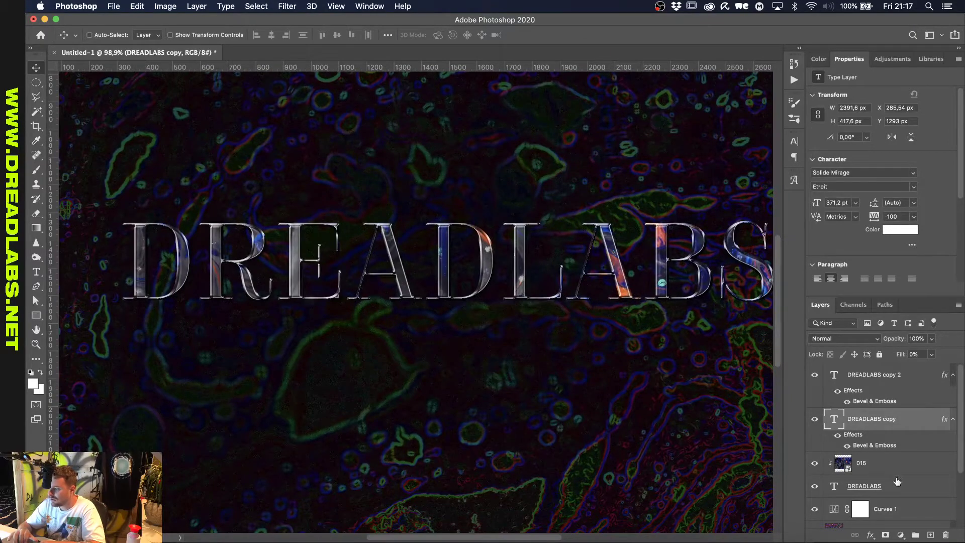
left_click(896, 485)
left_click(887, 376, "shift")
right_click(887, 376)
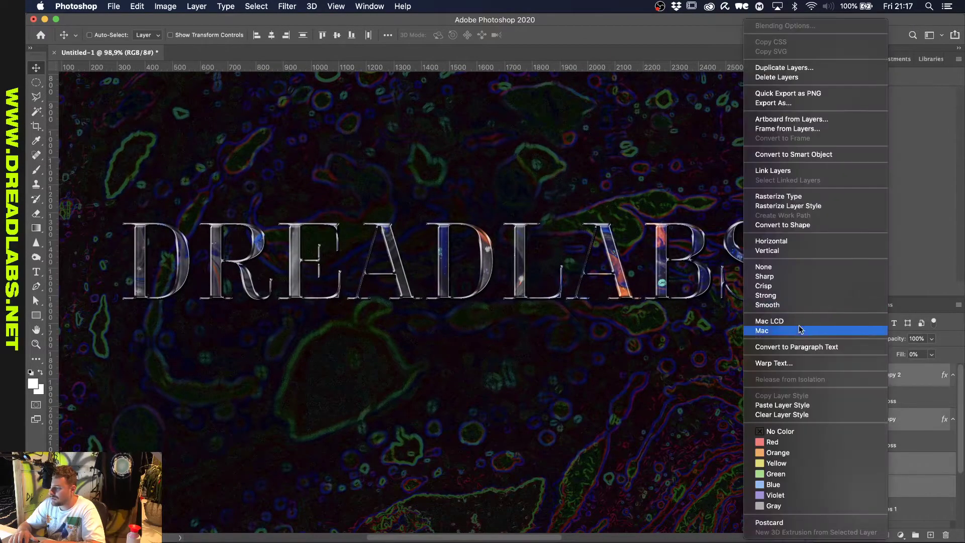
left_click(841, 160)
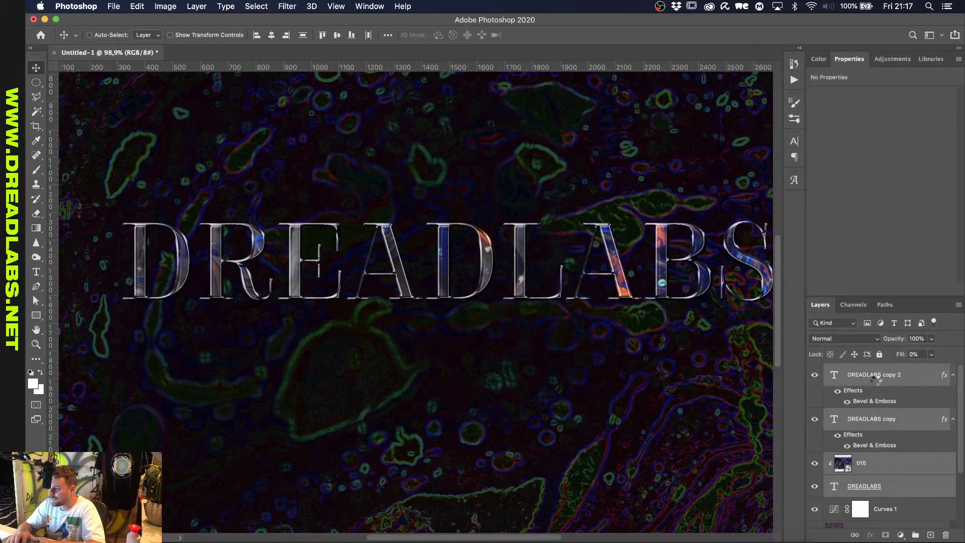
Rename the new title smart object layer to Dreadlabs.
double_click(876, 381)
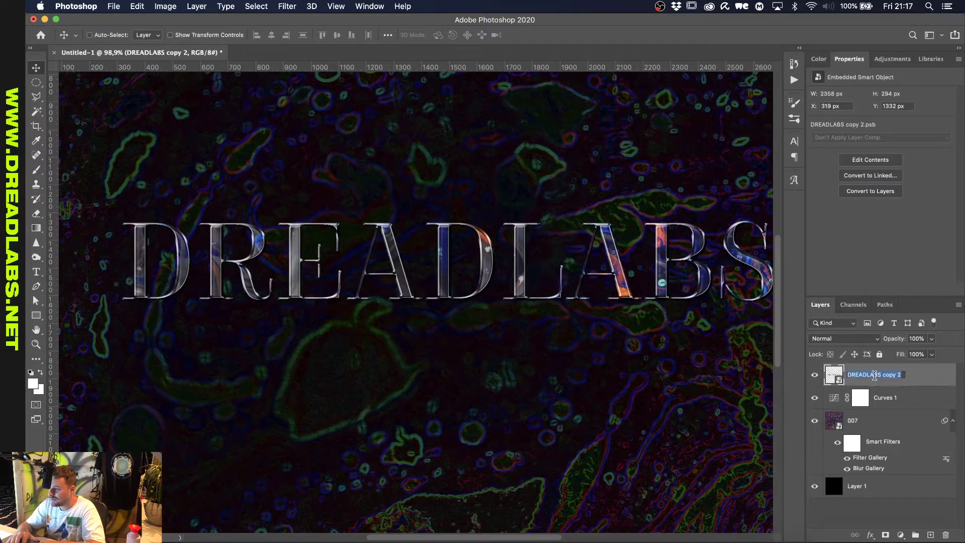
type("Dreadlabs")
key("Return")
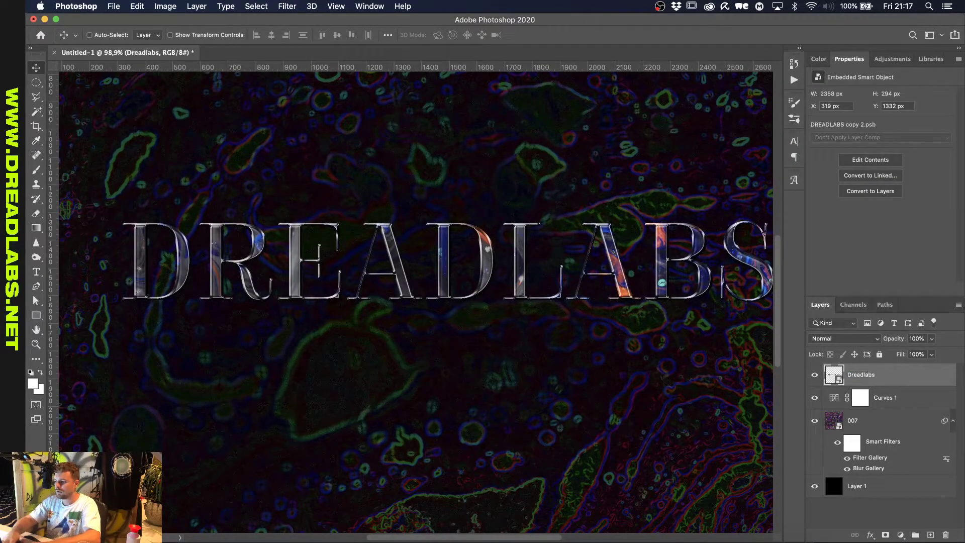
Change all three text layers inside the Dreadlabs smart object to the Ouroboros font, and save and close its contents.
double_click(833, 374)
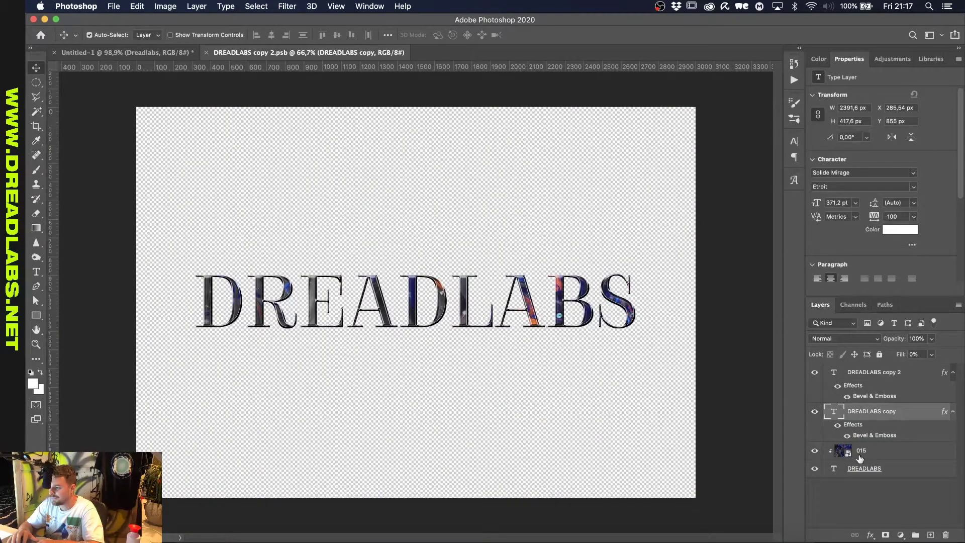
left_click(856, 468, "super")
left_click(853, 375, "super")
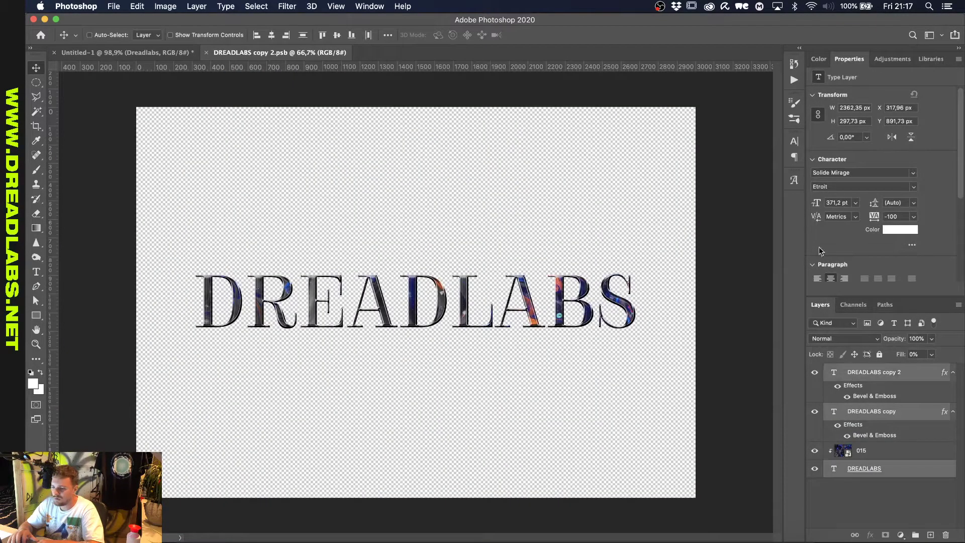
left_click(912, 173)
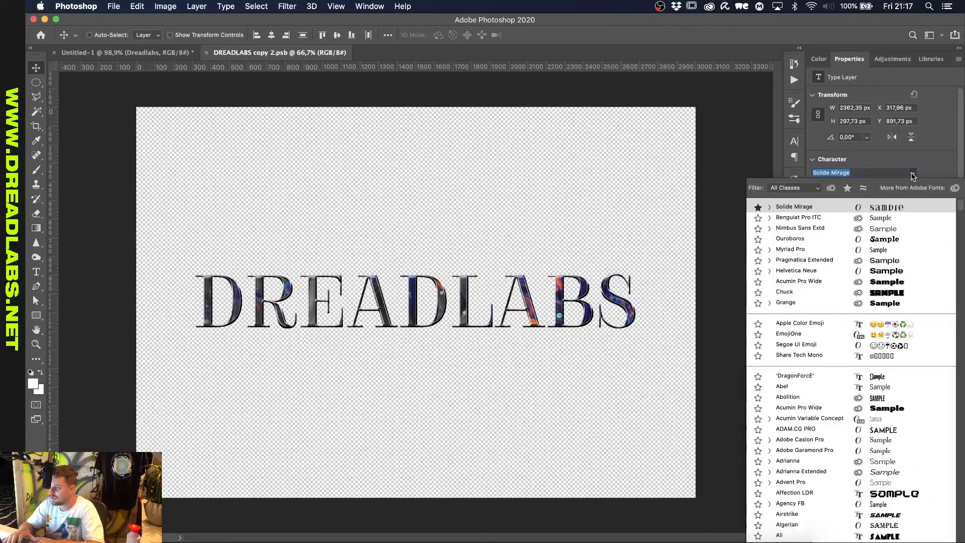
key("Down")
key("Down")
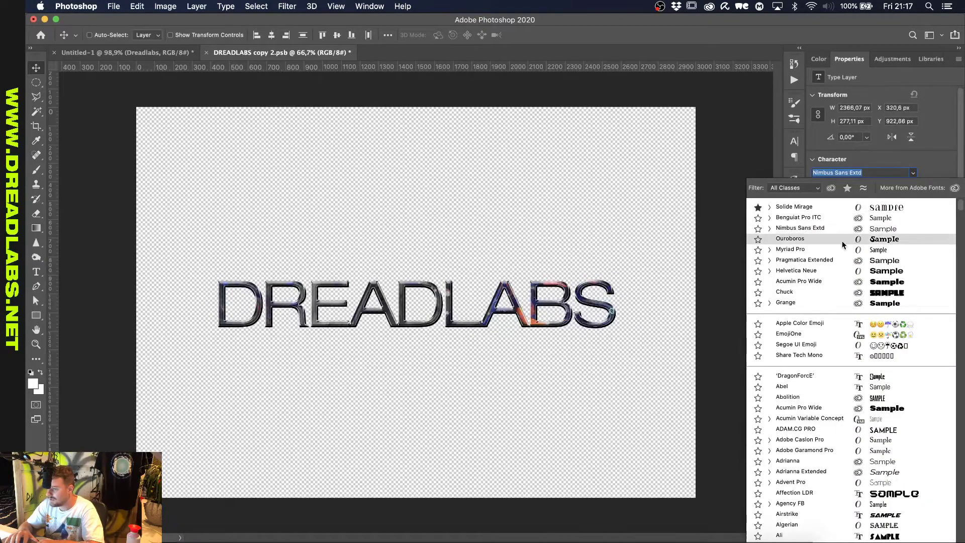
left_click(843, 241)
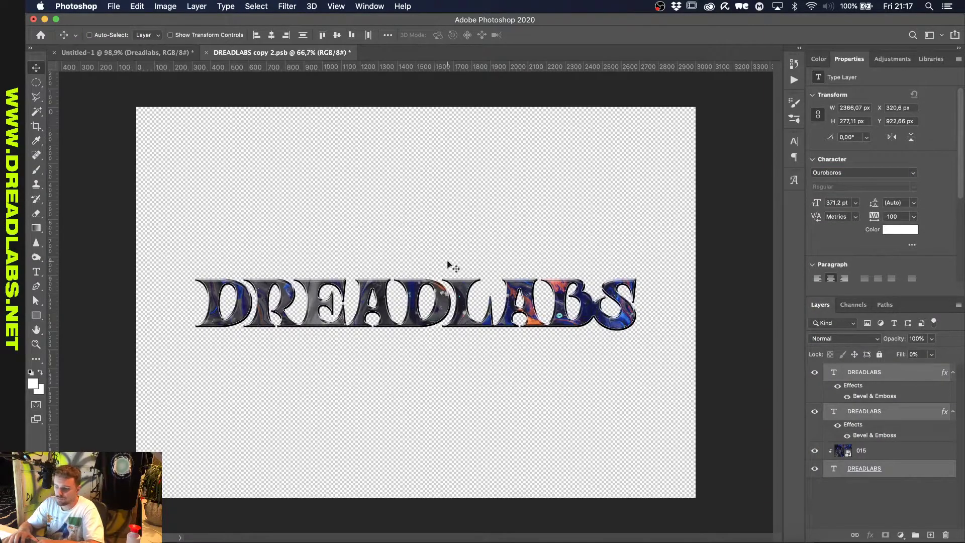
key("super+s")
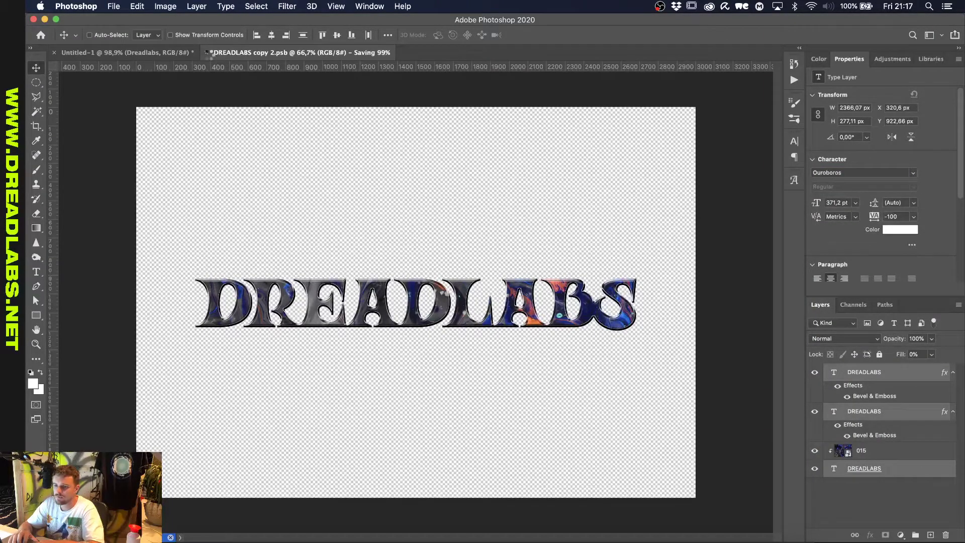
left_click(207, 53)
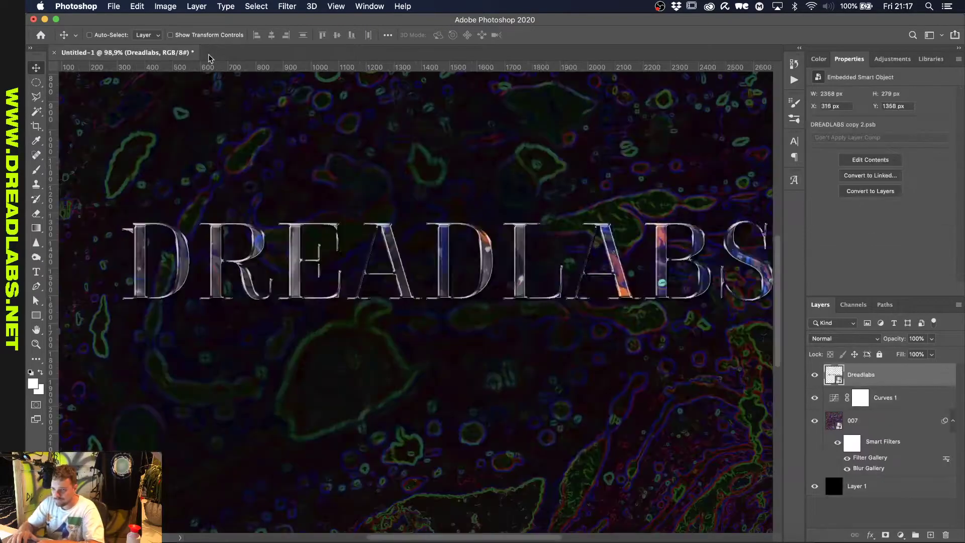
Open the Dreadlabs smart object's contents and rotate the clipped 015 marble layer to -30°.
scroll(321, 308, "up", 5)
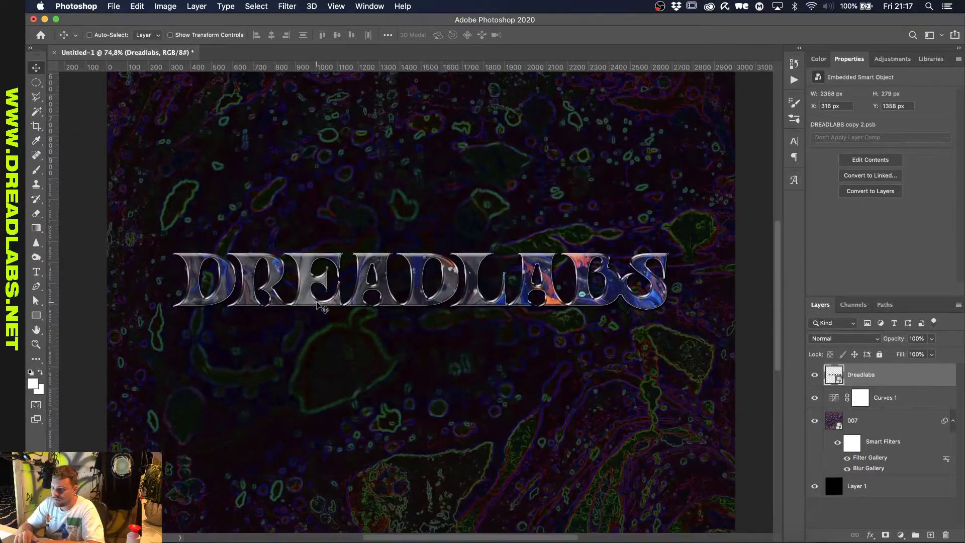
double_click(834, 375)
left_click(862, 452)
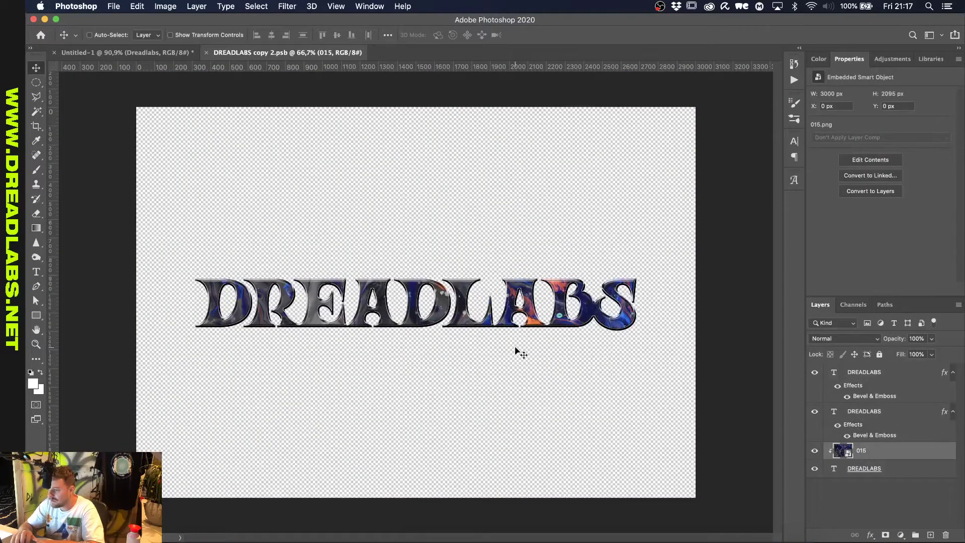
scroll(517, 351, "down", 2)
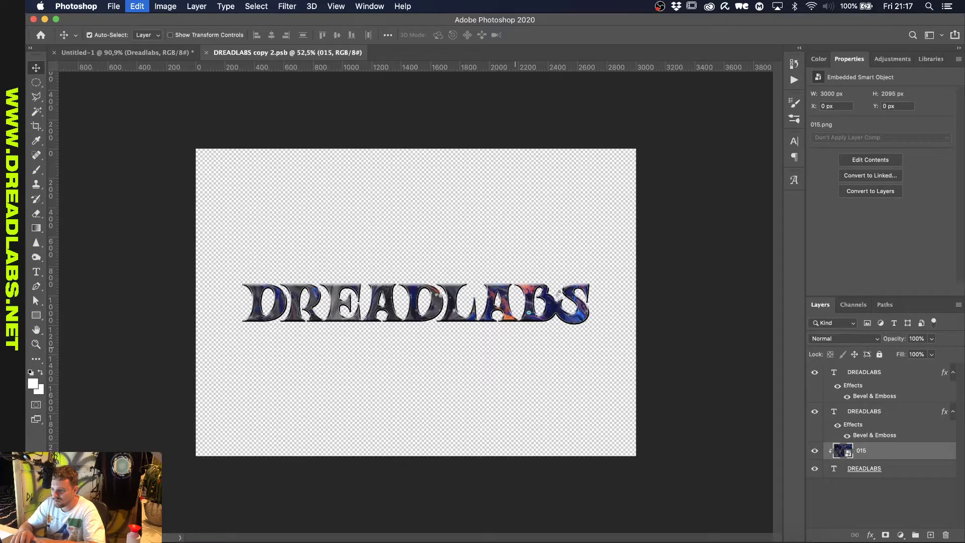
key("super+t")
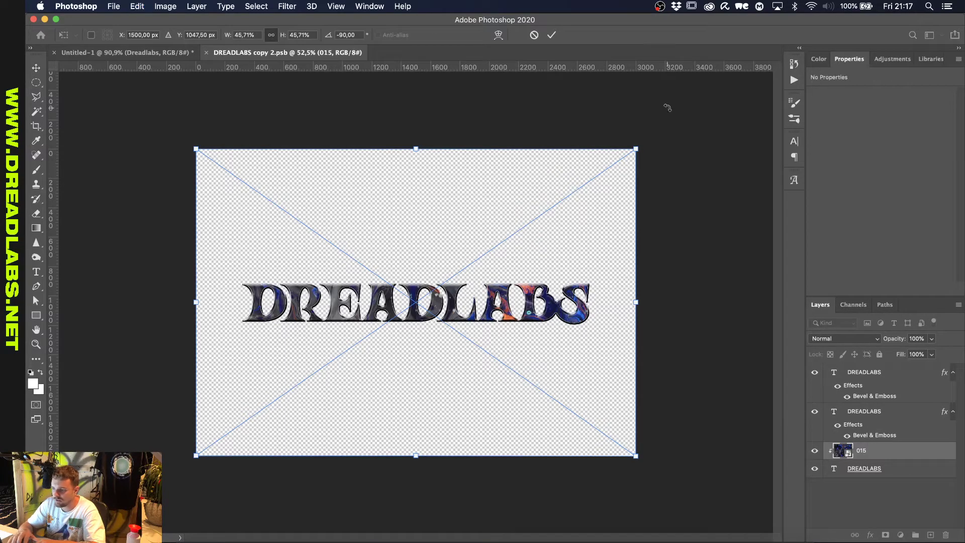
left_click_drag(666, 104, 568, 378)
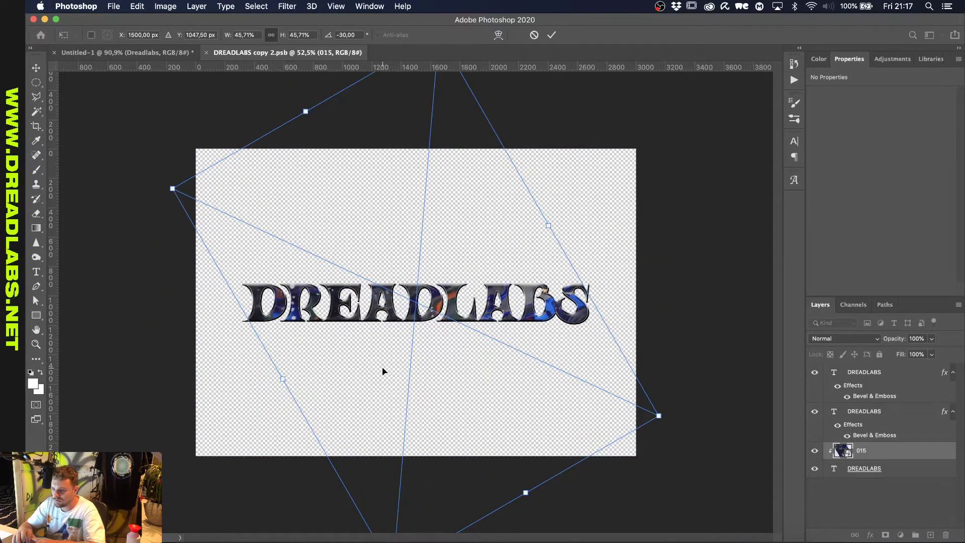
Reposition and stretch the 015 marble to about 57% width, 47% height and -23° within the lettering, and apply the transform.
key("super+minus")
left_click_drag(444, 400, 401, 343)
left_click_drag(536, 312, 571, 313)
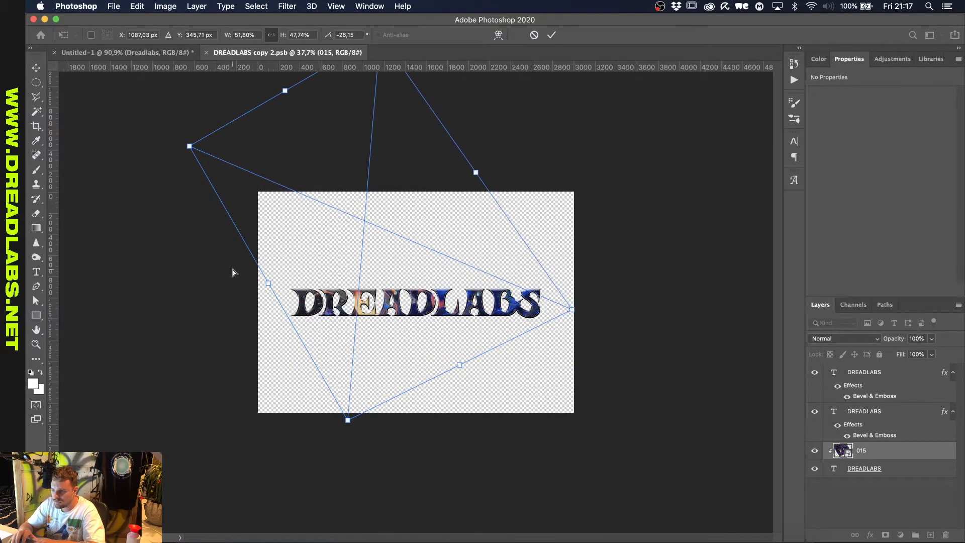
left_click_drag(268, 282, 239, 282)
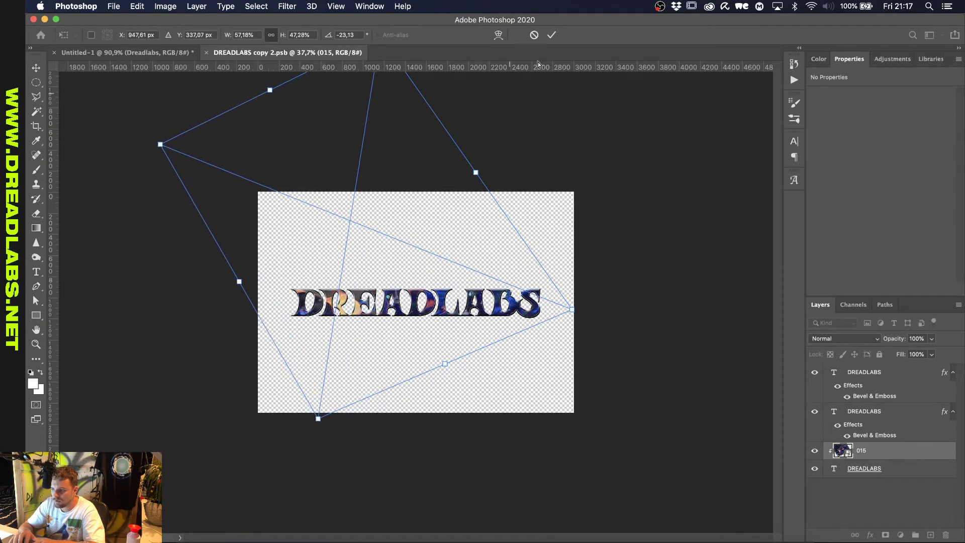
left_click(551, 35)
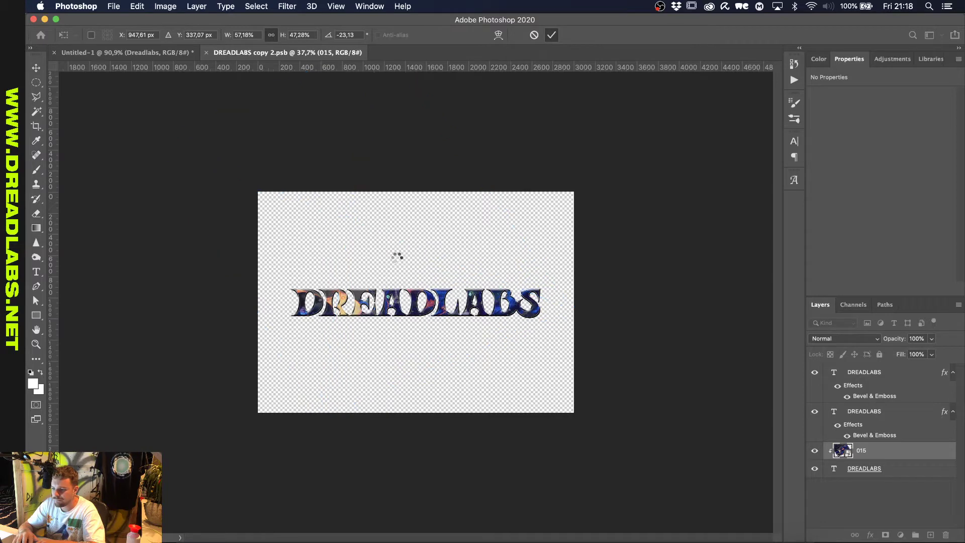
key("super+0")
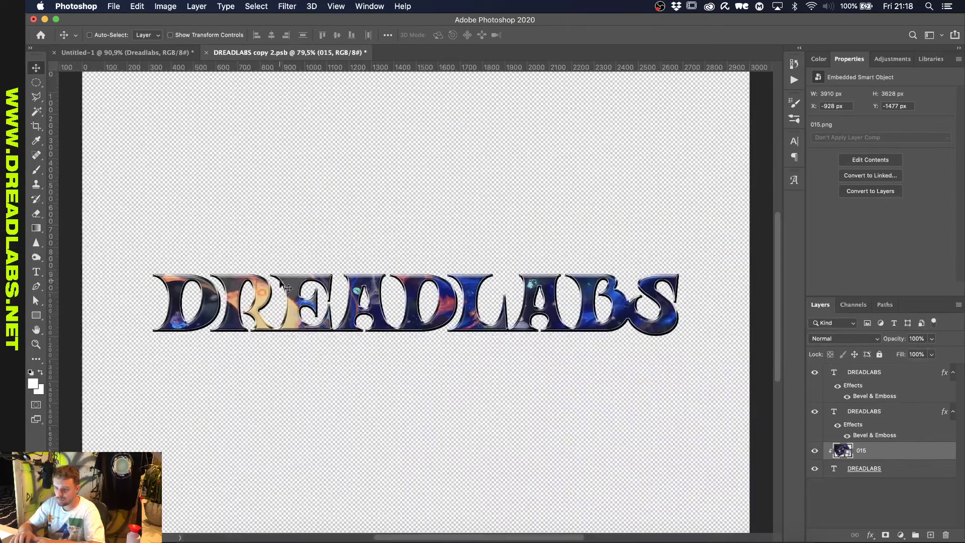
Add a Curves adjustment above 015 with an S-curve through 69→24 and 186→206, and save and close the smart object contents.
left_click(892, 59)
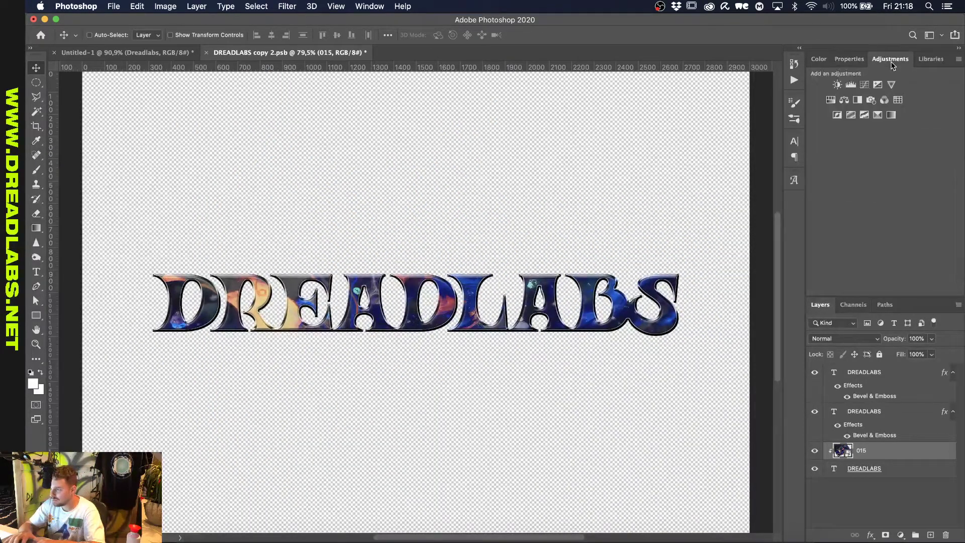
left_click(860, 87)
left_click_drag(849, 215, 853, 223)
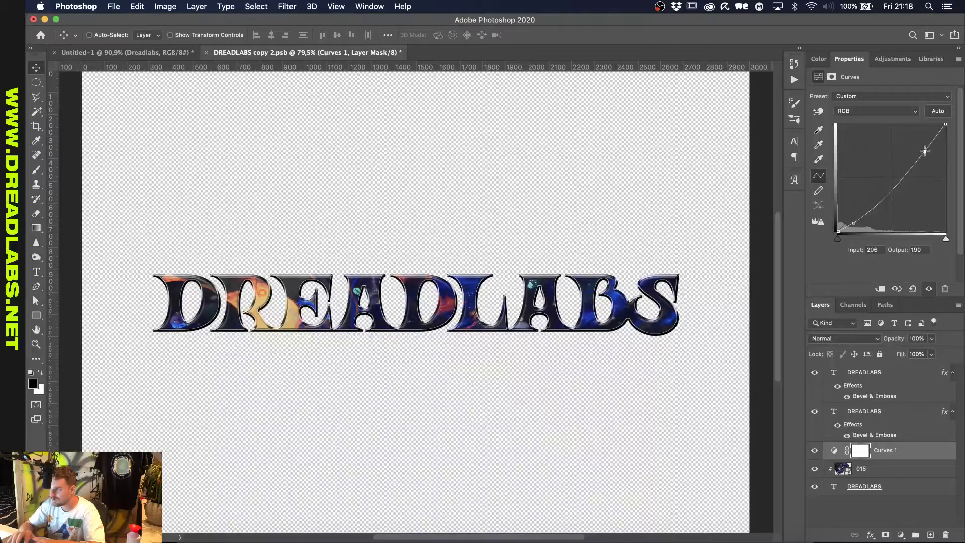
left_click_drag(906, 171, 916, 144)
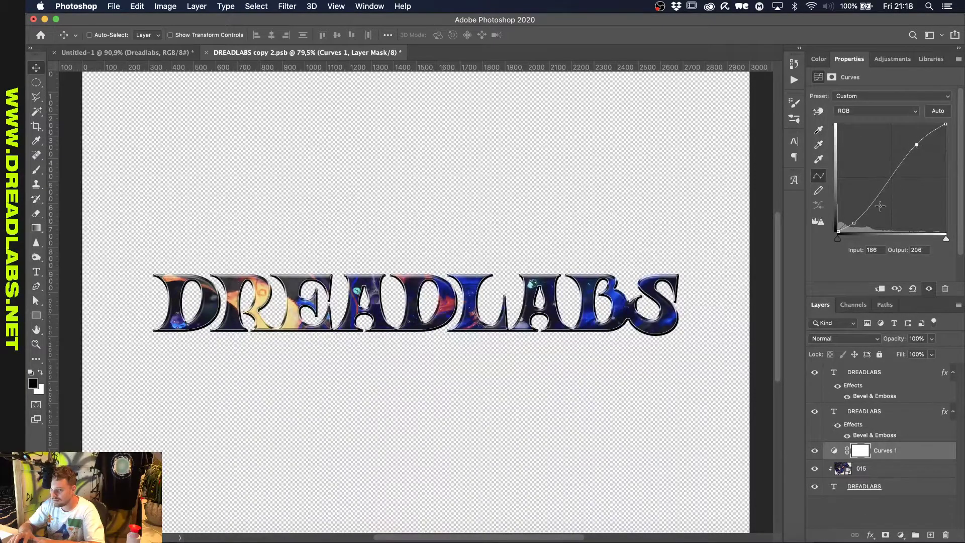
left_click_drag(853, 222, 867, 220)
key("super+s")
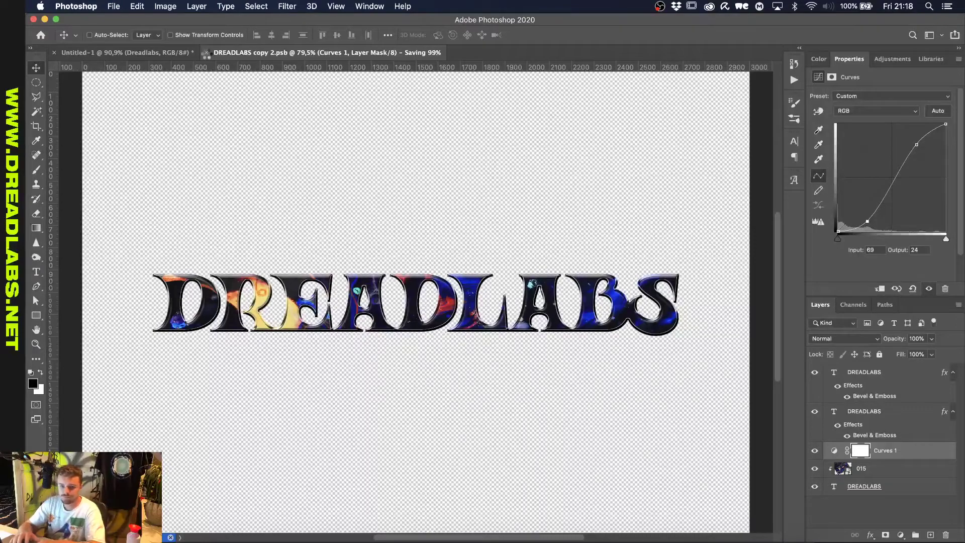
key("super+w")
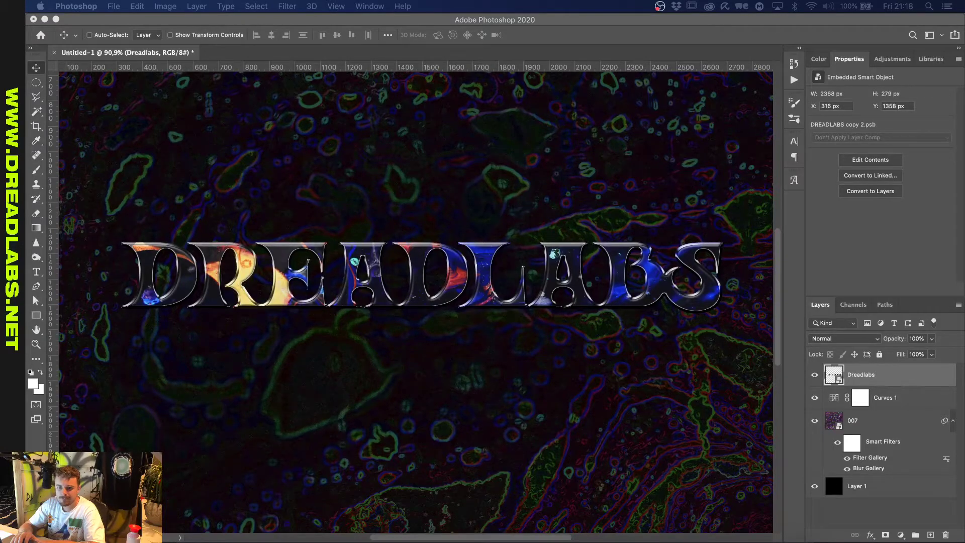
Duplicate the Dreadlabs smart object layer and place the copy beneath the original.
left_click(901, 377)
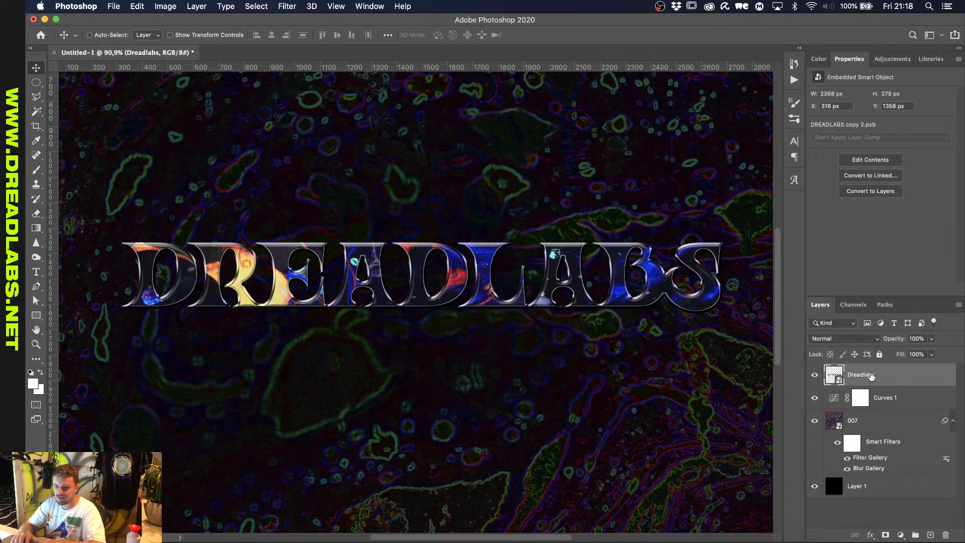
scroll(419, 341, "down", 2)
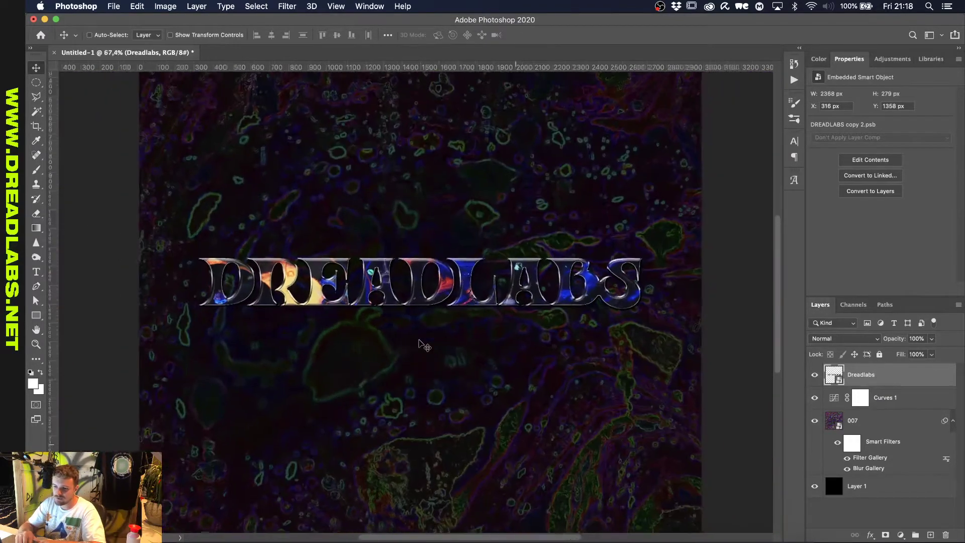
scroll(425, 346, "up", 2)
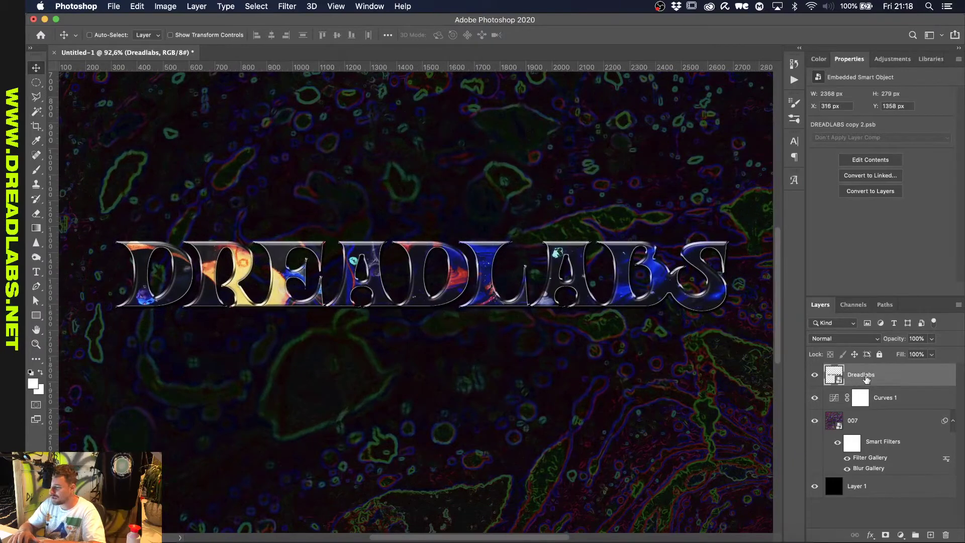
key("super+j")
left_click_drag(866, 378, 864, 400)
Apply a Gaussian Blur with a 27,5 px radius to the Dreadlabs copy and collapse its smart filter list.
left_click(287, 6)
mouse_move(327, 140)
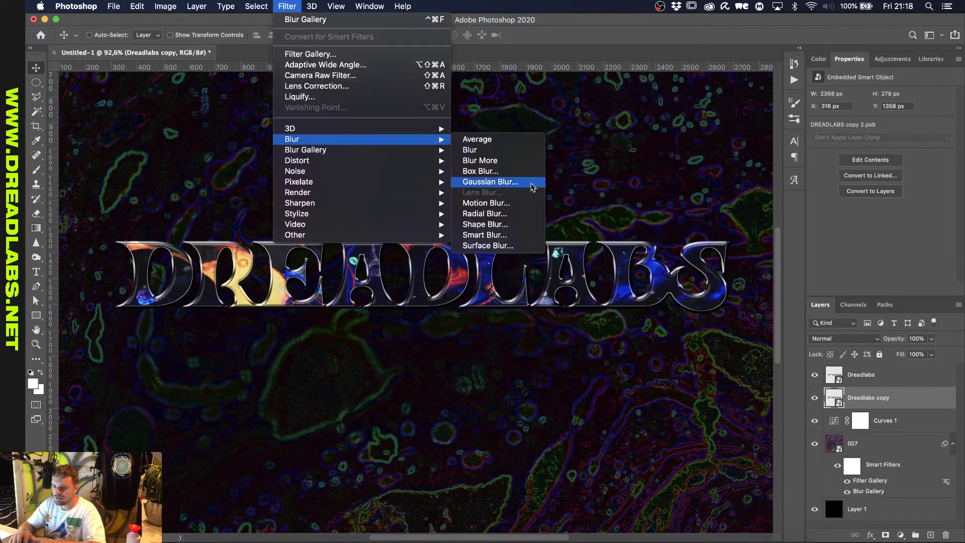
left_click(533, 182)
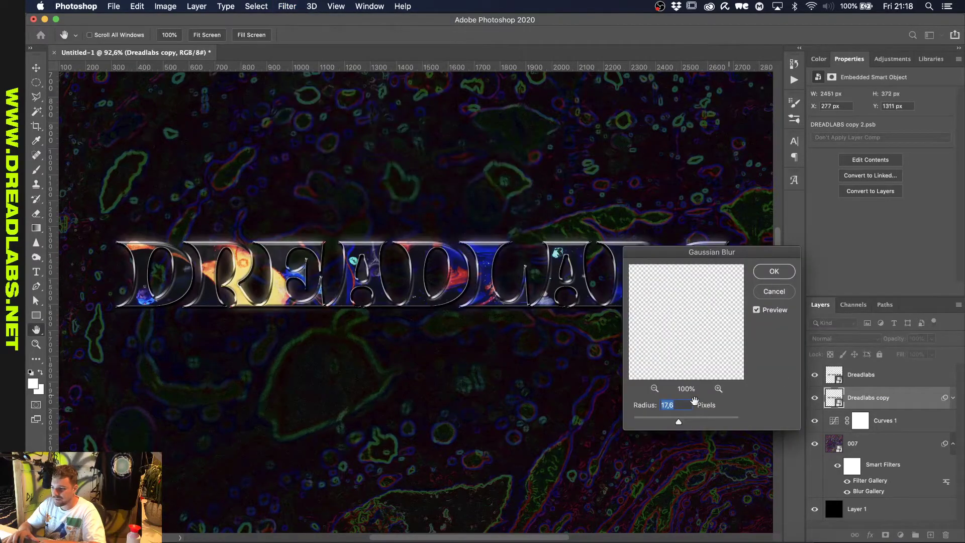
left_click_drag(678, 421, 683, 421)
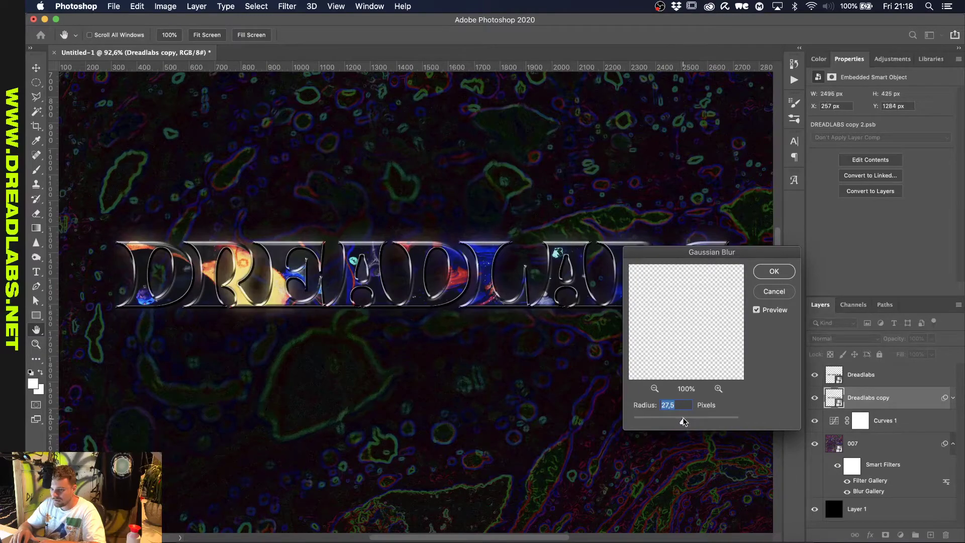
left_click(774, 271)
key("v")
scroll(585, 290, "down", 4)
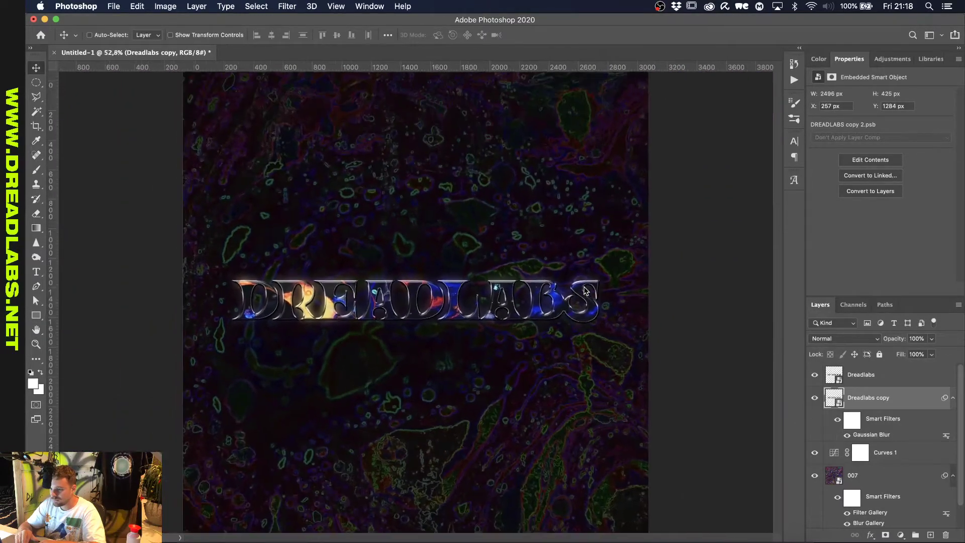
scroll(585, 290, "up", 4)
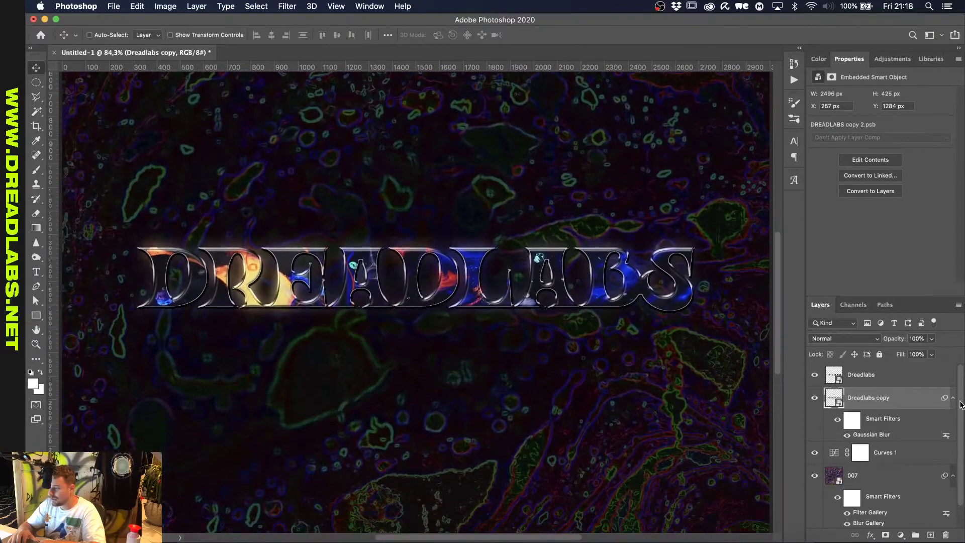
left_click(952, 398)
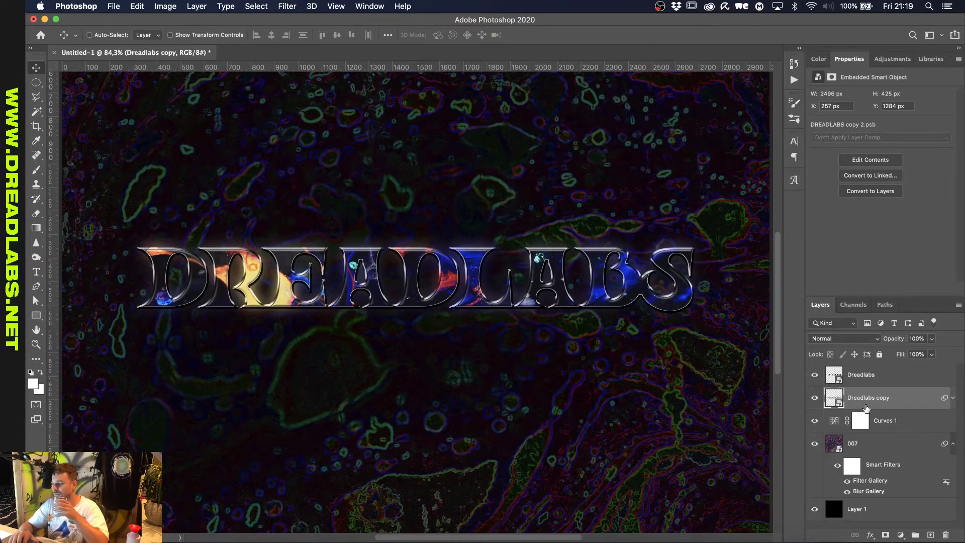
Add a new layer above Dreadlabs and run the Noise Texture action from the Dreadlabs action set on it.
left_click(865, 378)
left_click(931, 535)
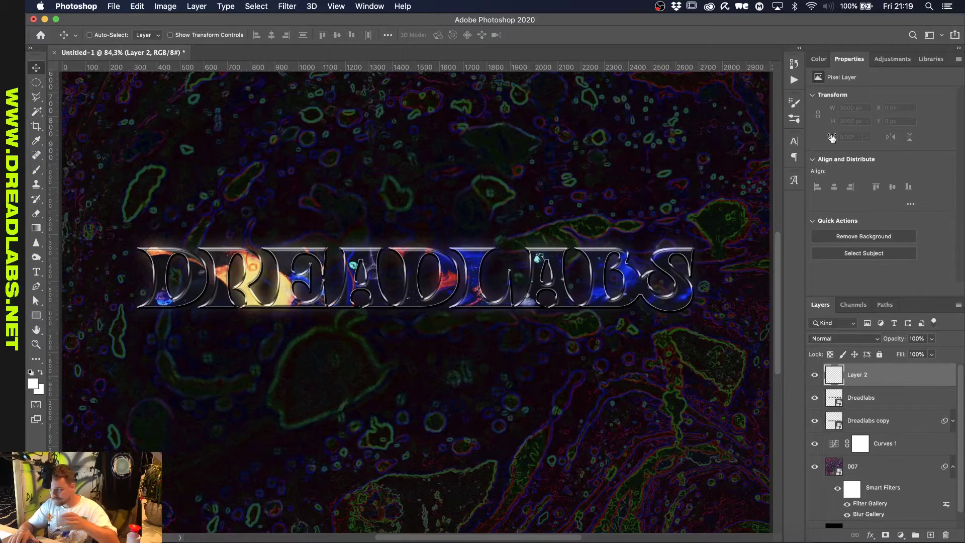
left_click(794, 80)
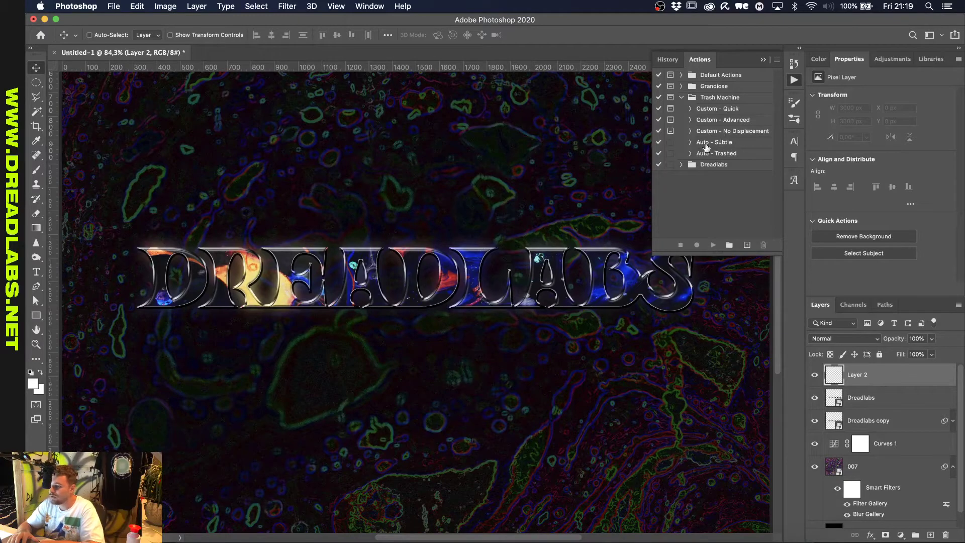
left_click(682, 97)
left_click(681, 108)
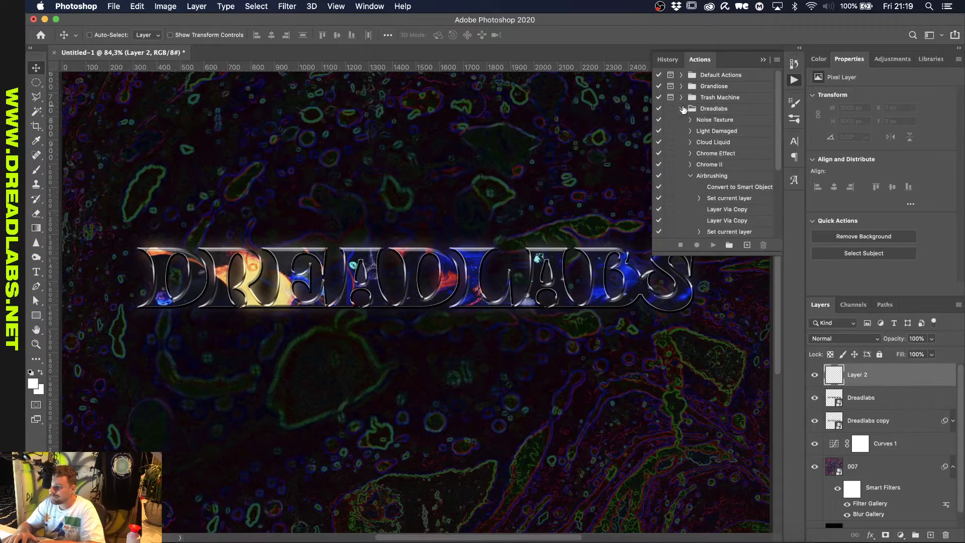
left_click(712, 245)
left_click(763, 59)
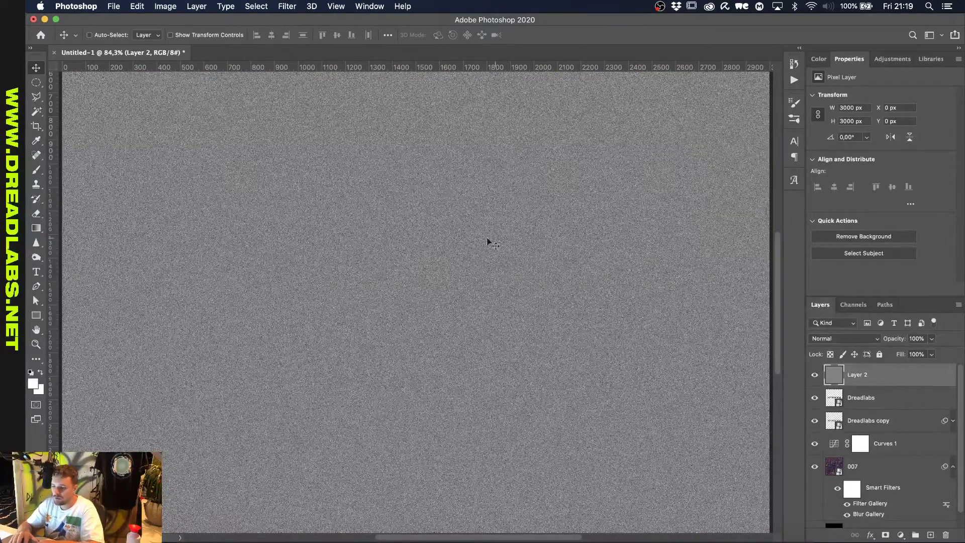
Fill Layer 2 with 50% Gray at 100% opacity and reapply the last Add Noise filter.
key("shift+BackSpace")
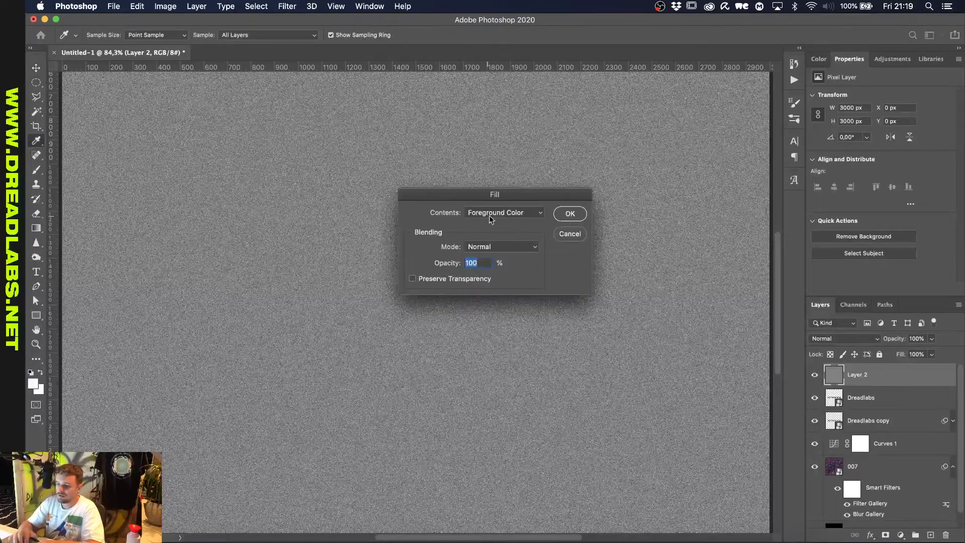
left_click(498, 212)
left_click(490, 291)
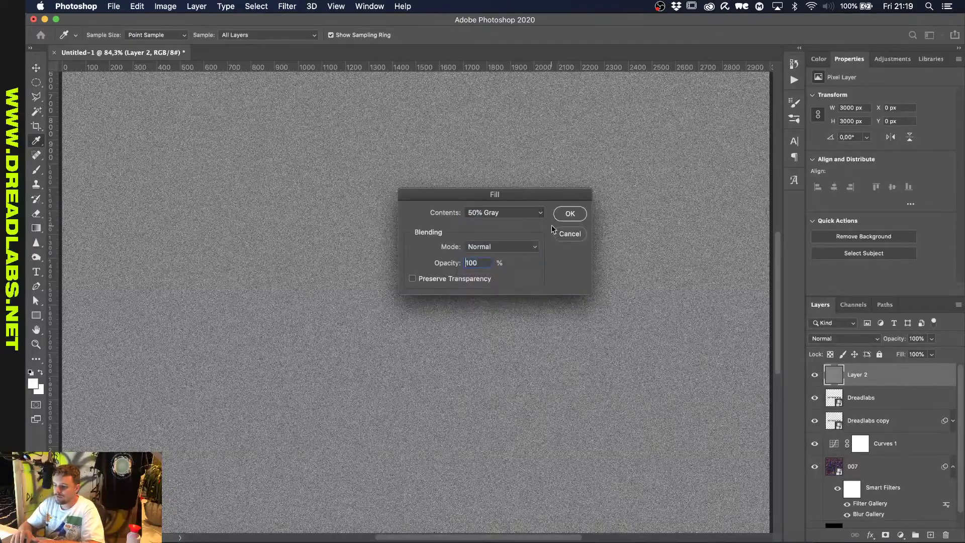
left_click(568, 214)
left_click(286, 6)
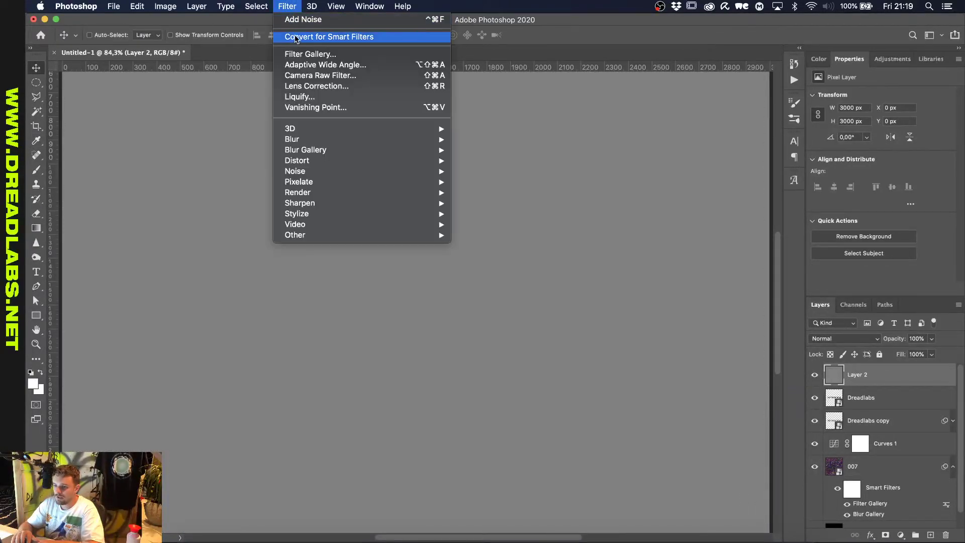
left_click(298, 19)
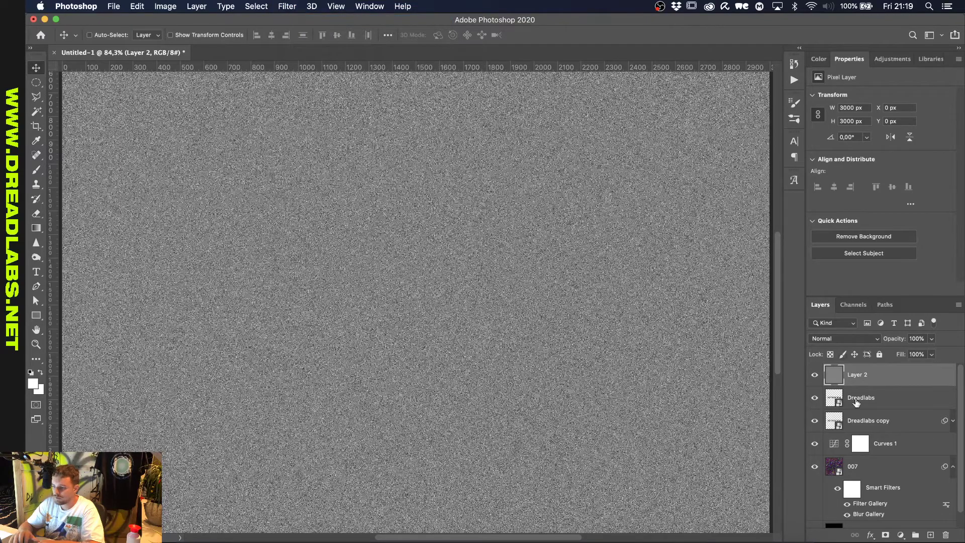
Set the blending mode of the noise layer to Overlay and check the grain on the lettering.
left_click(848, 341)
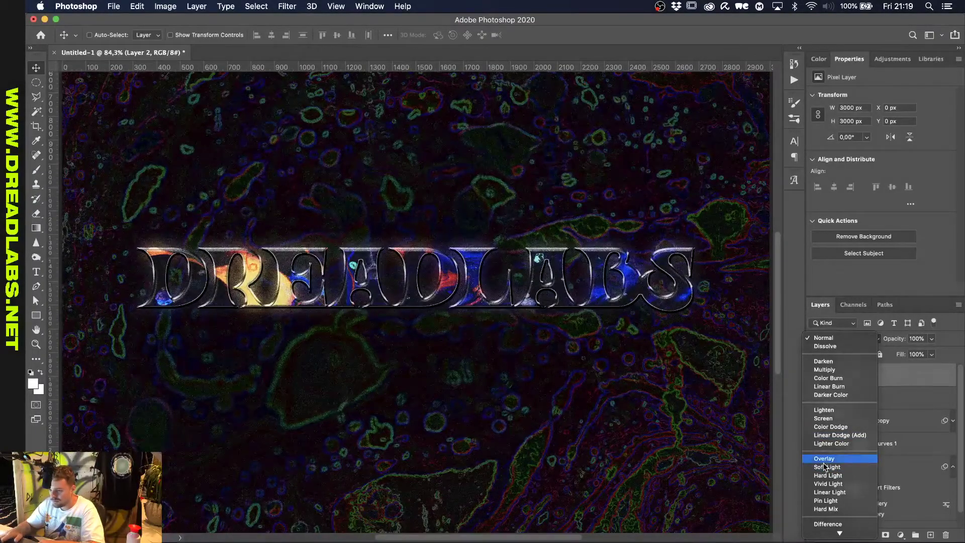
left_click(823, 461)
scroll(504, 339, "up", 5)
scroll(504, 341, "up", 2)
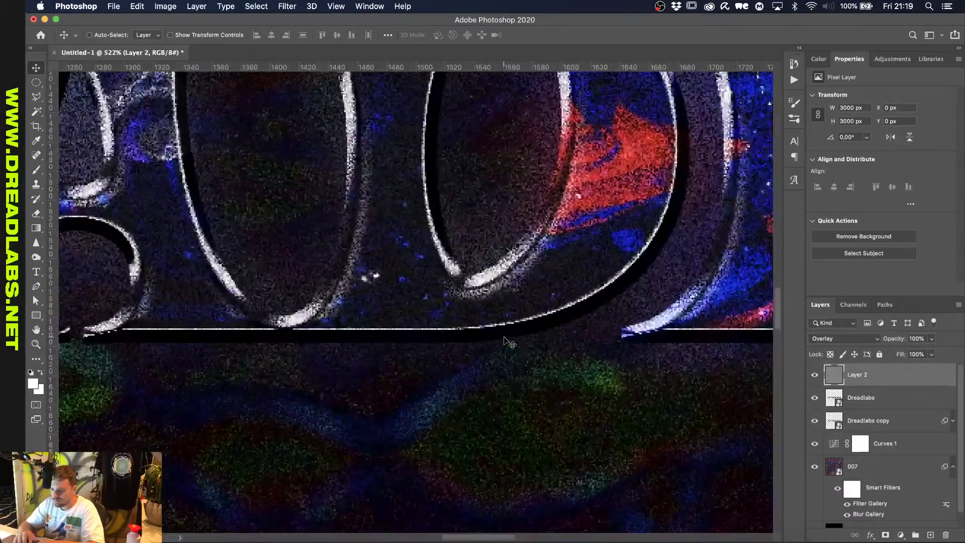
scroll(505, 341, "down", 5)
scroll(505, 340, "down", 6)
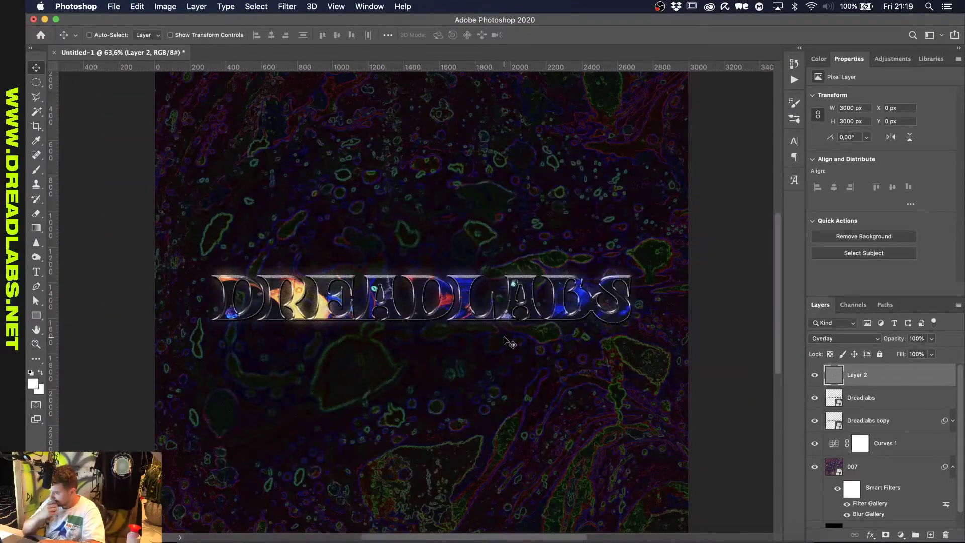
scroll(505, 340, "up", 2)
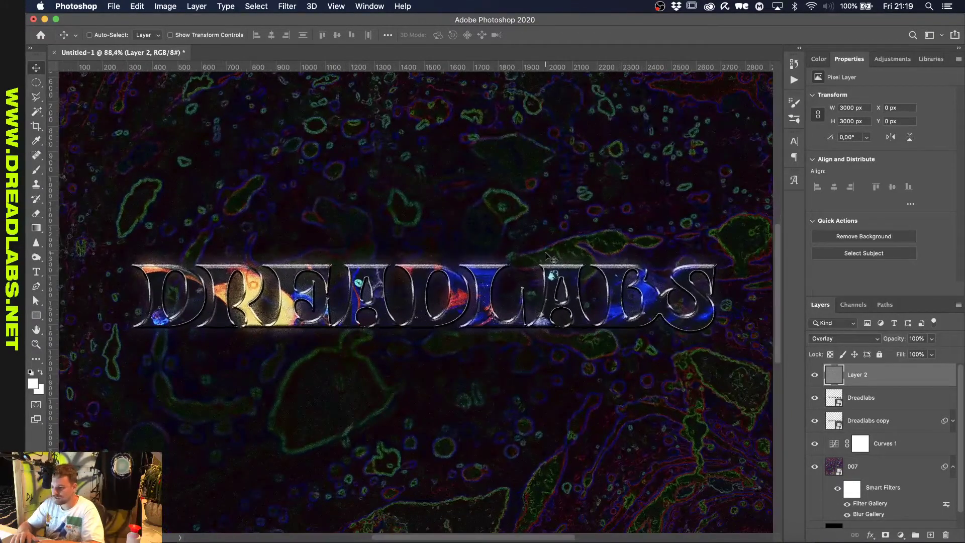
Create a new 3000 × 3000 px document at 72 ppi from the recent Custom preset.
scroll(548, 258, "down", 1)
scroll(547, 257, "up", 1)
scroll(737, 376, "down", 3)
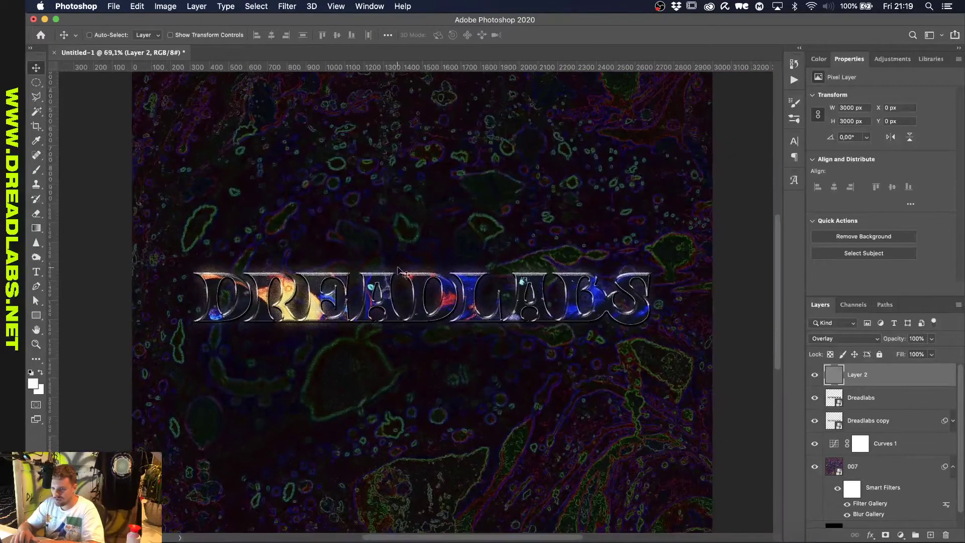
left_click(111, 6)
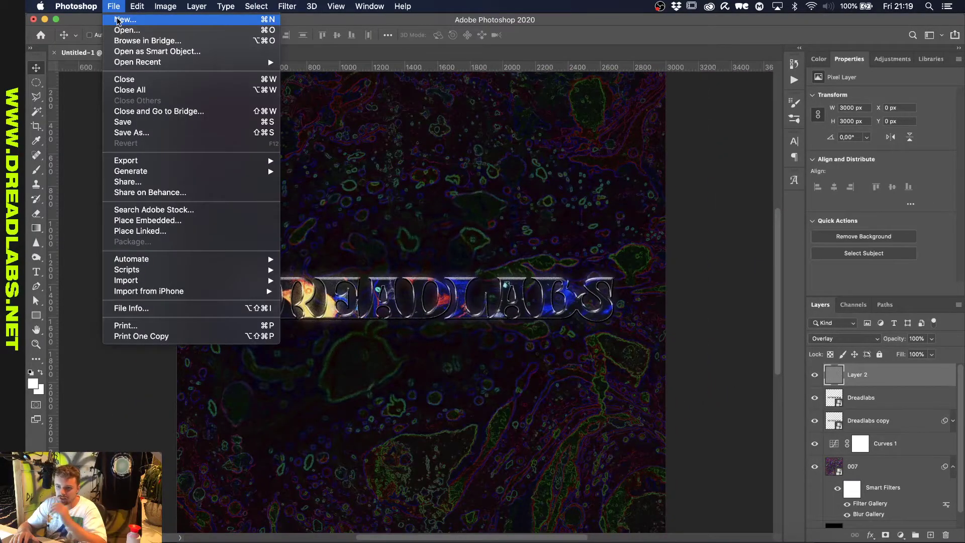
left_click(118, 21)
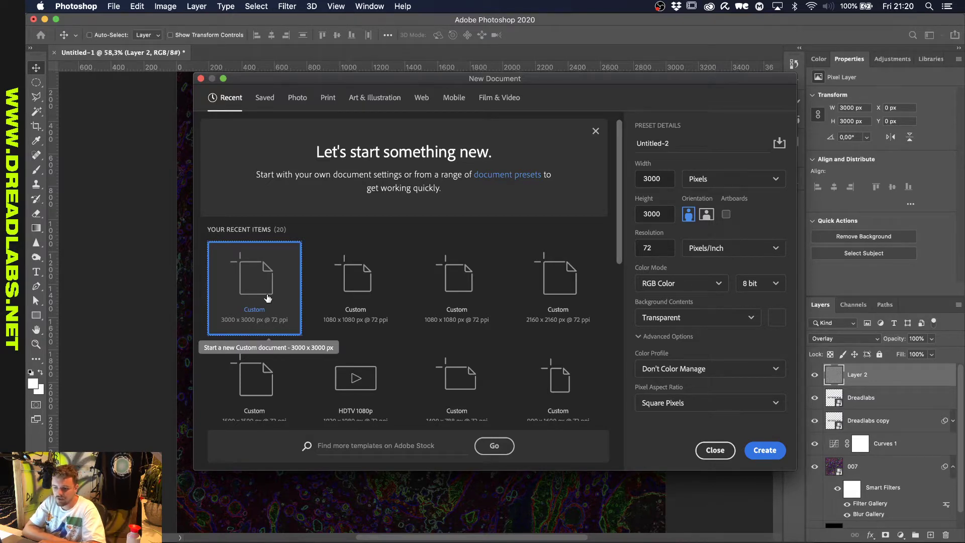
double_click(267, 297)
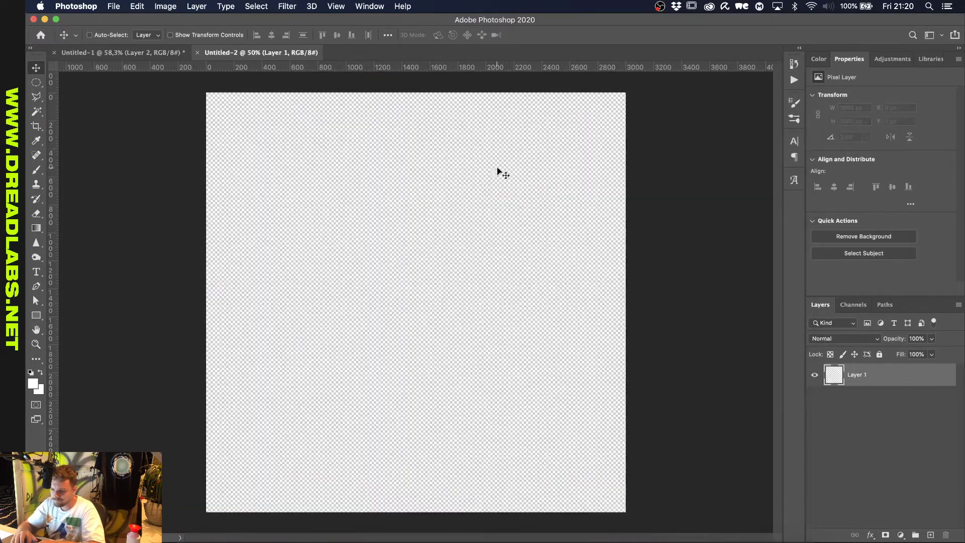
Switch to Finder's Dreadlabs Marble Textures folder, enlarge the window and select 017.png.
left_click(196, 538)
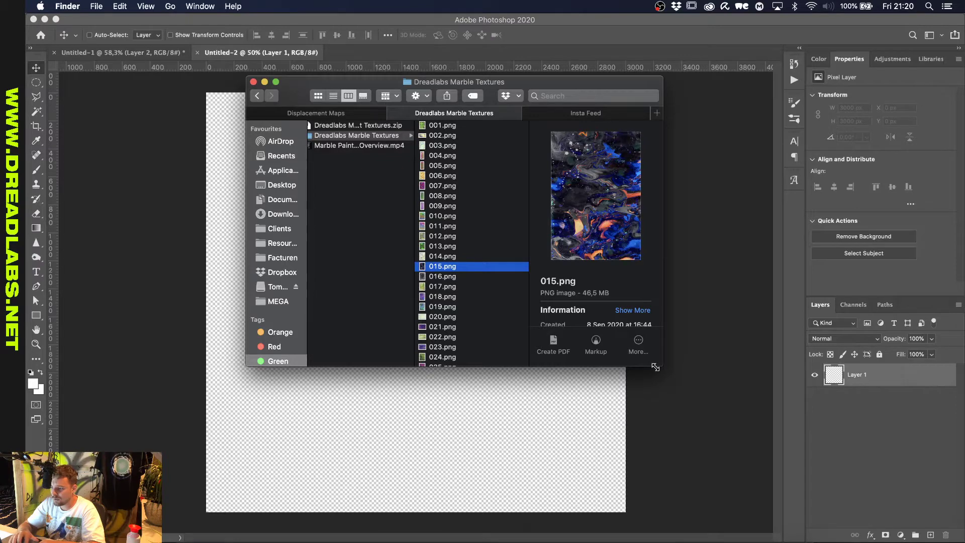
left_click_drag(662, 365, 770, 423)
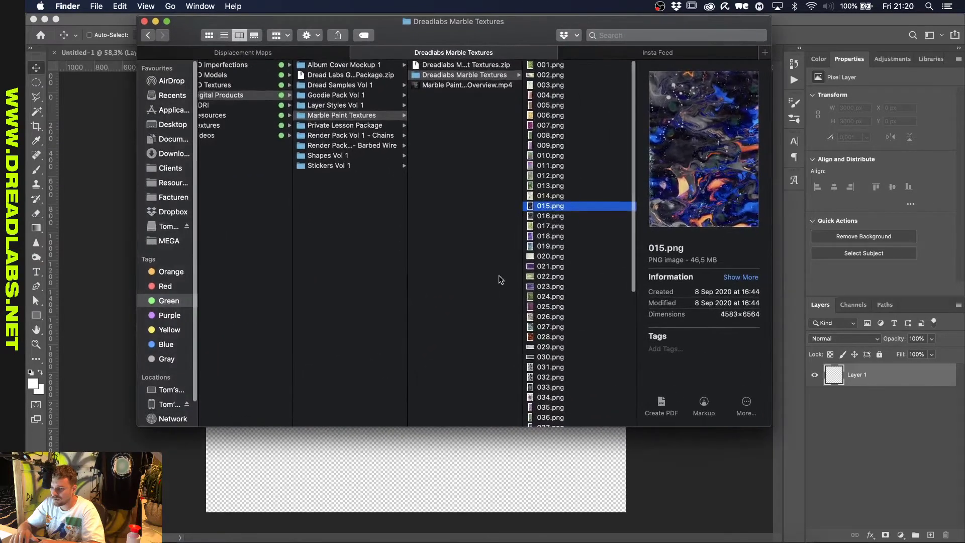
left_click(550, 226)
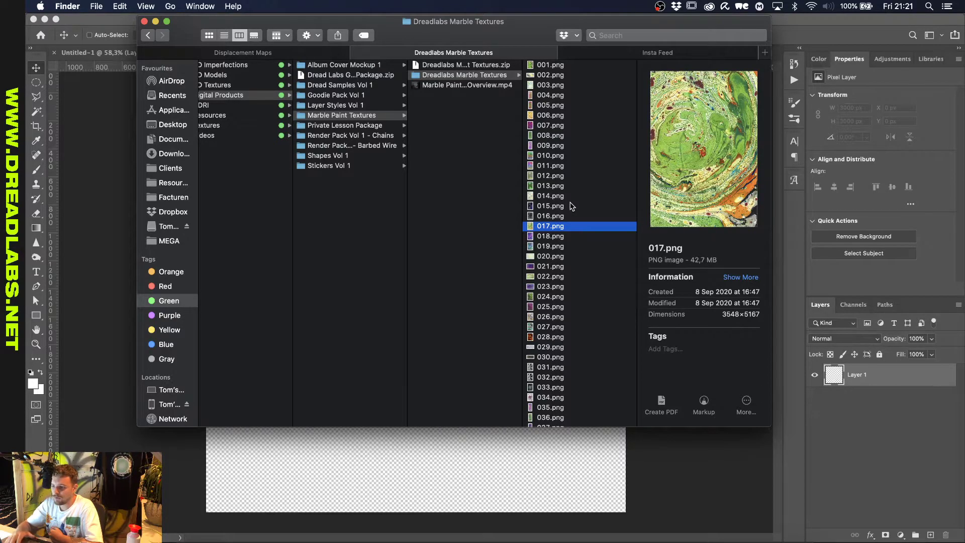
Preview the marble textures from 017.png through 024.png at large size, comparing 022.png and 023.png, and settle on 024.png.
key("space")
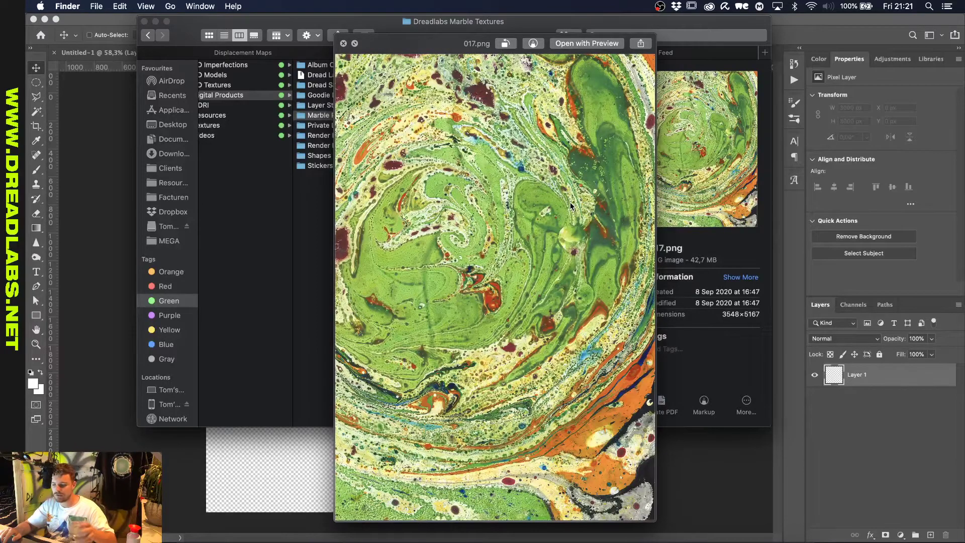
key("Down")
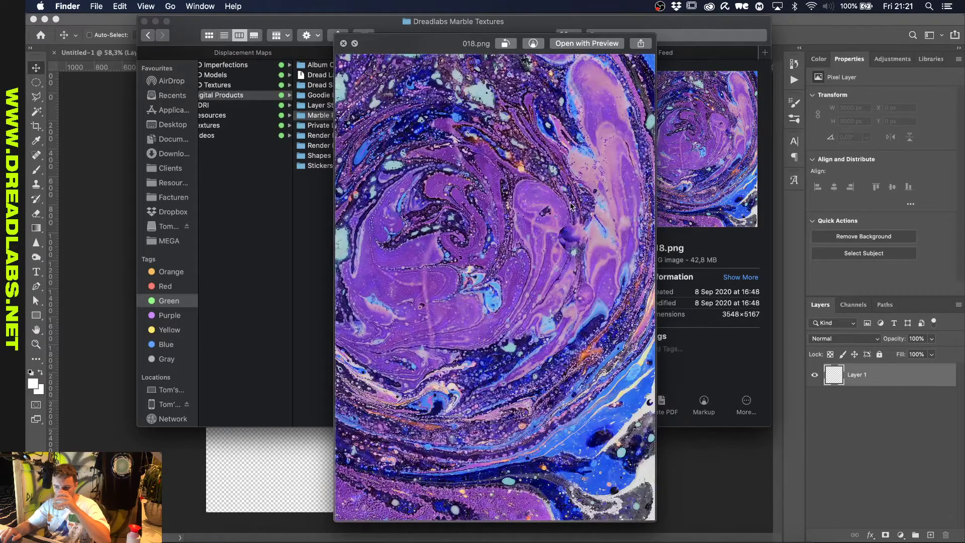
key("Down")
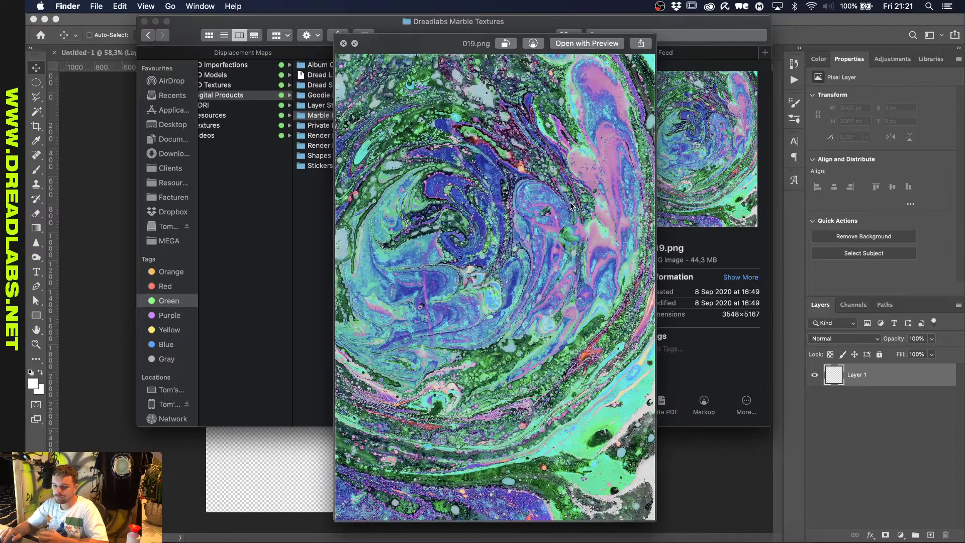
key("Down")
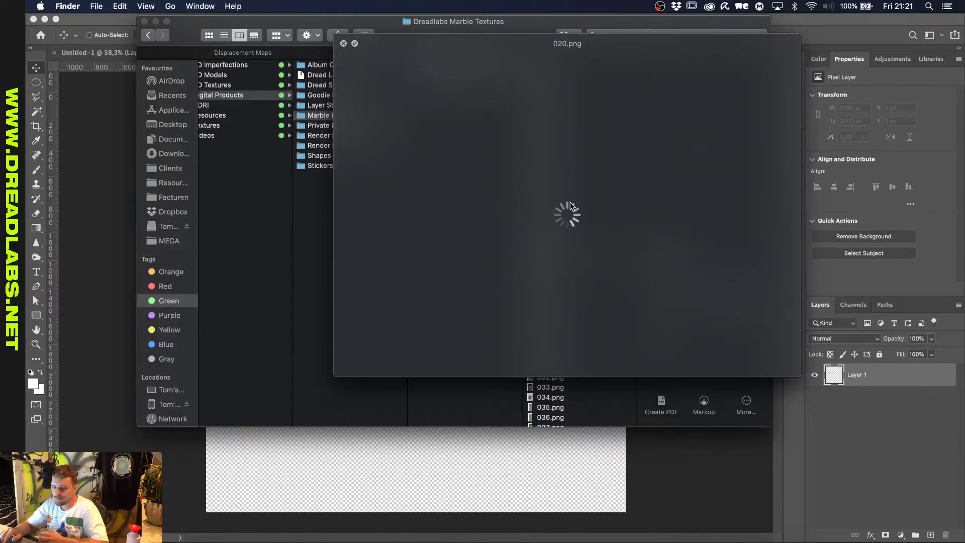
key("Down")
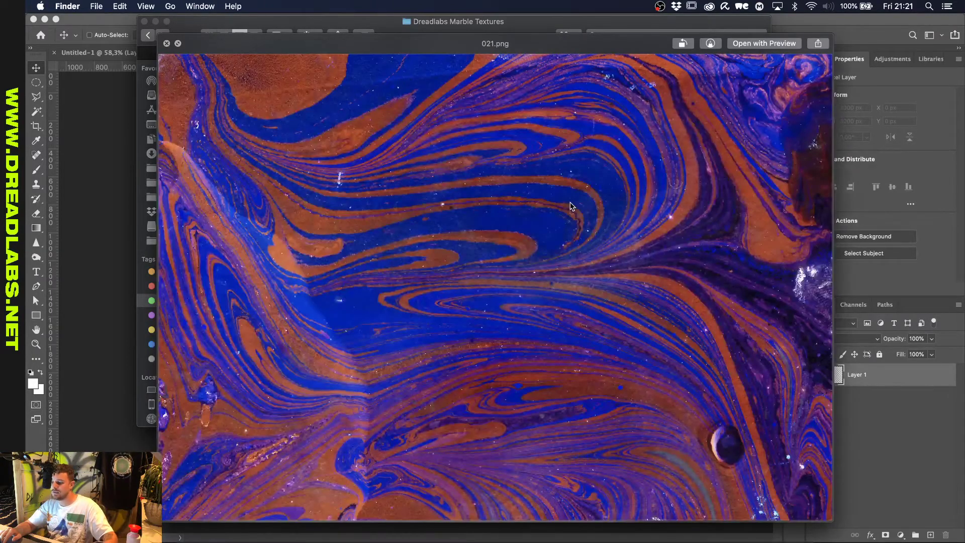
key("Down")
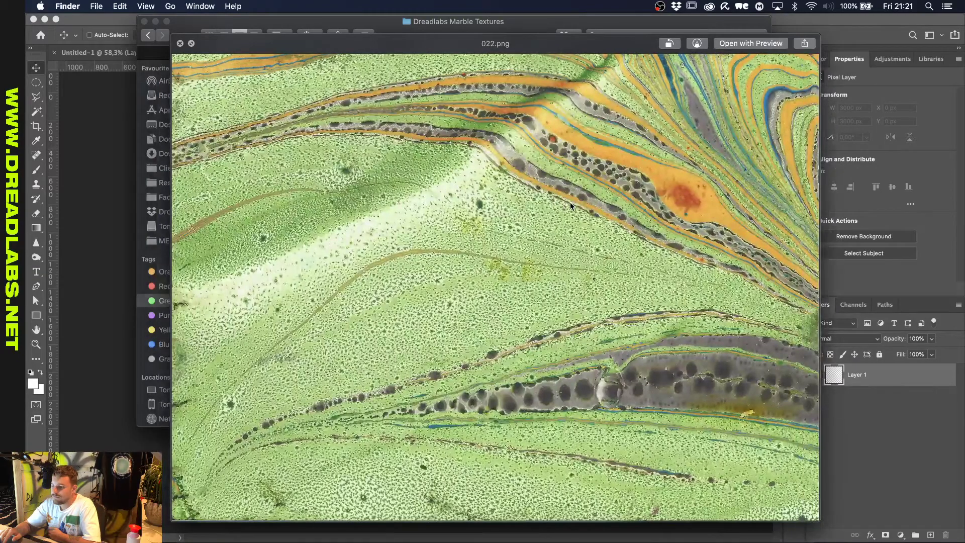
key("Down")
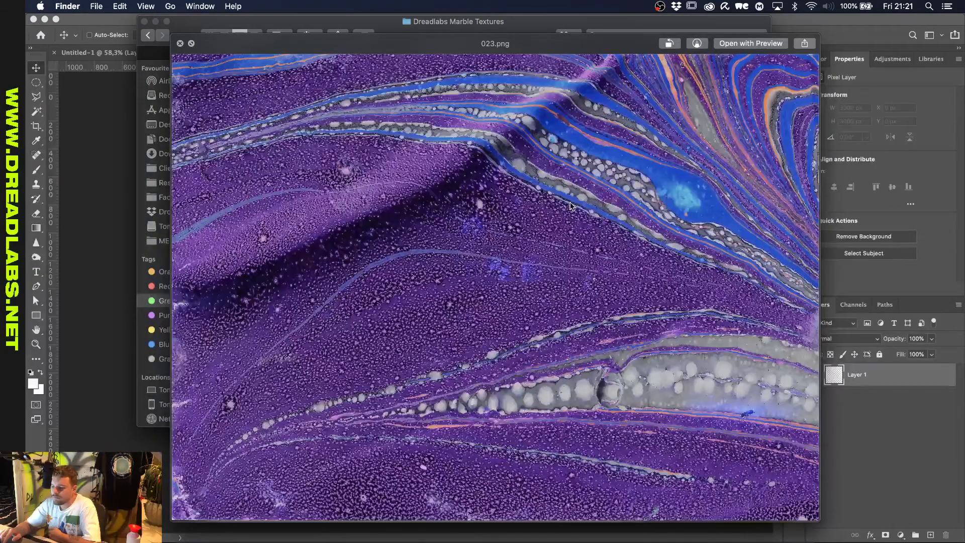
key("Down")
key("Up")
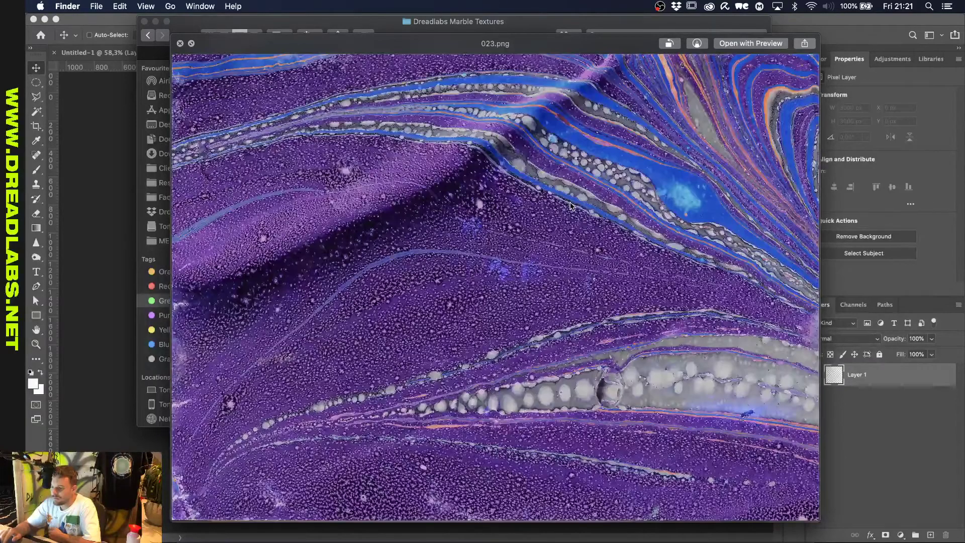
key("Down")
key("Up")
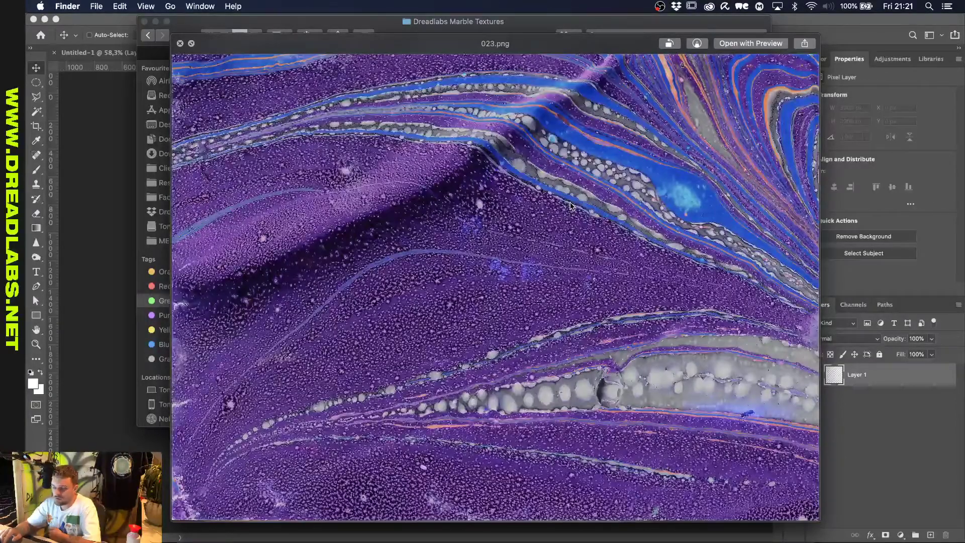
key("Up")
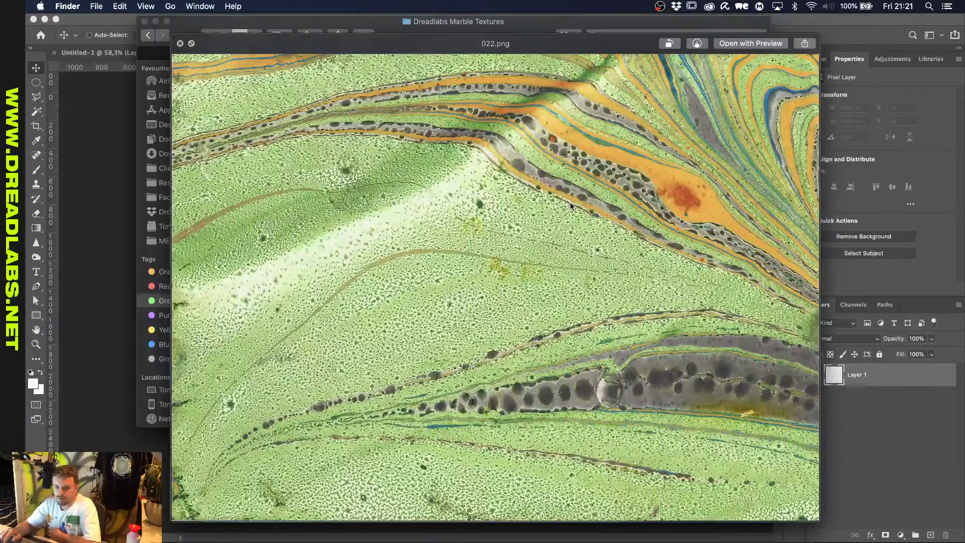
key("Down")
key("Down")
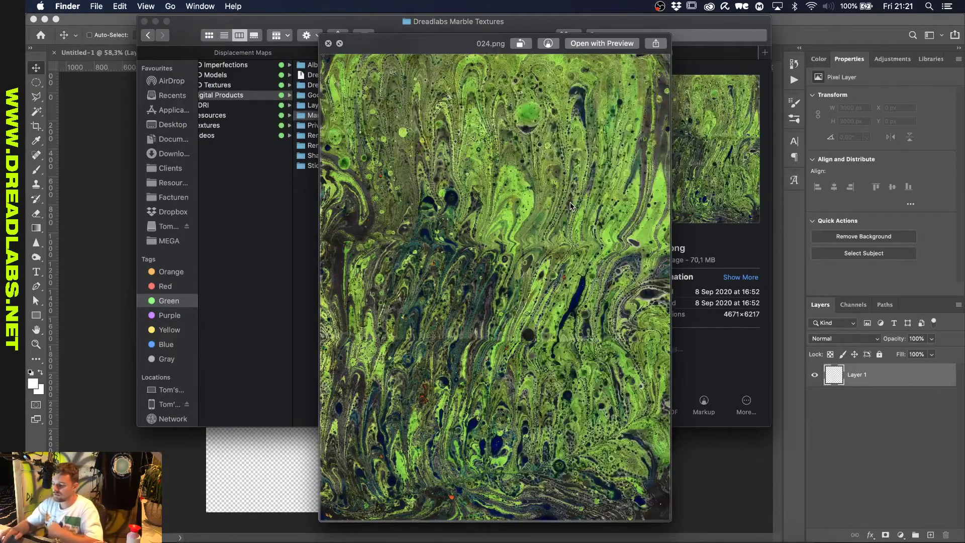
key("Down")
key("Up")
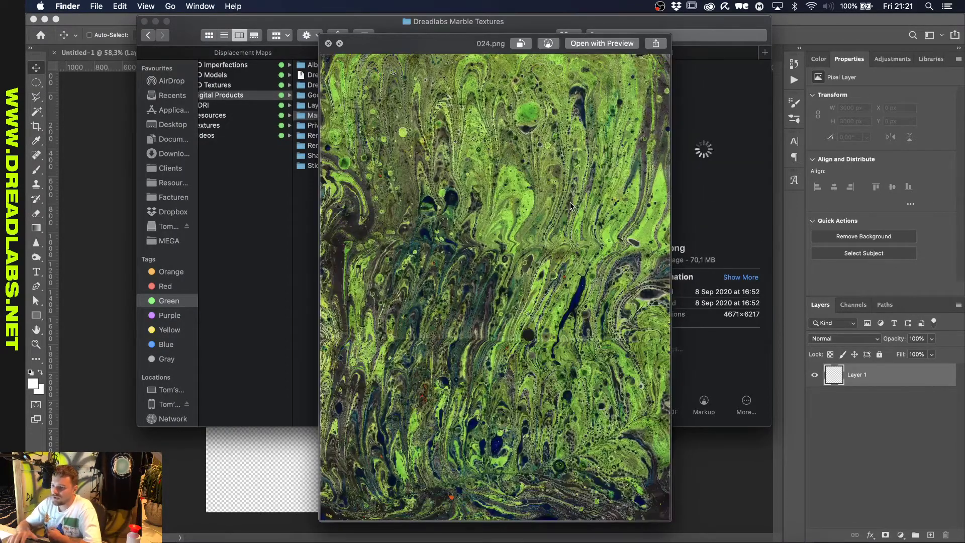
key("space")
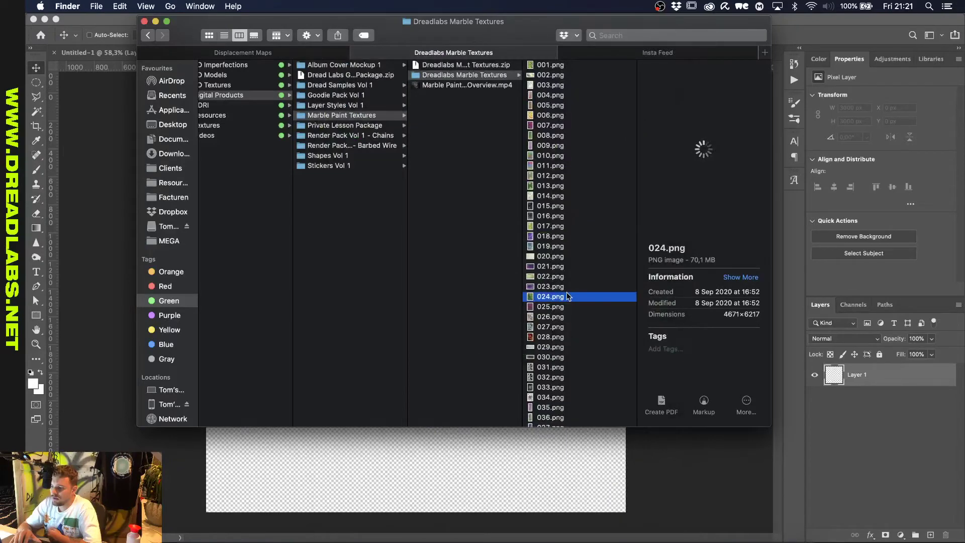
Place 024.png in the Untitled-2 document, flip it both ways and scale it to about 66,26% so it covers the canvas.
left_click_drag(565, 293, 369, 490)
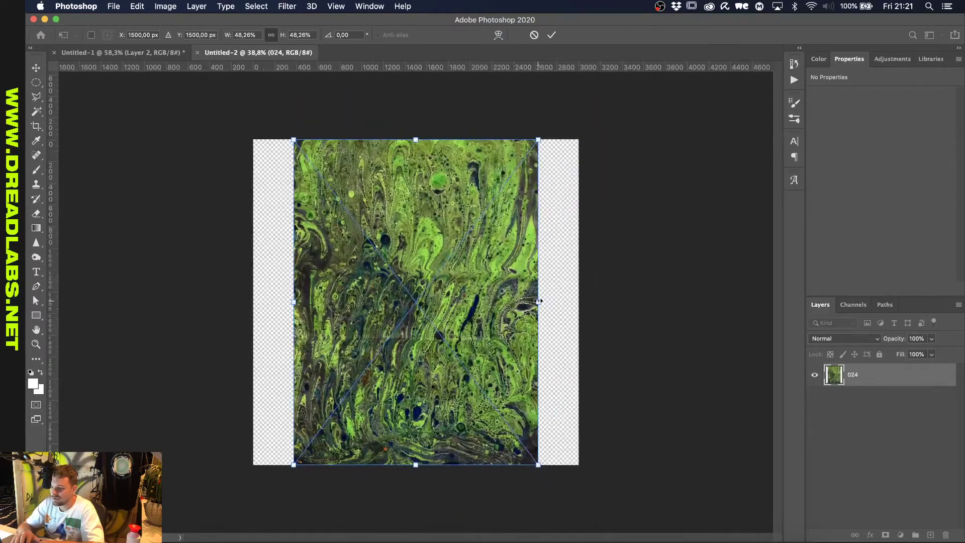
left_click_drag(538, 300, 584, 301)
left_click_drag(626, 162, 358, 345)
left_click_drag(431, 392, 433, 340)
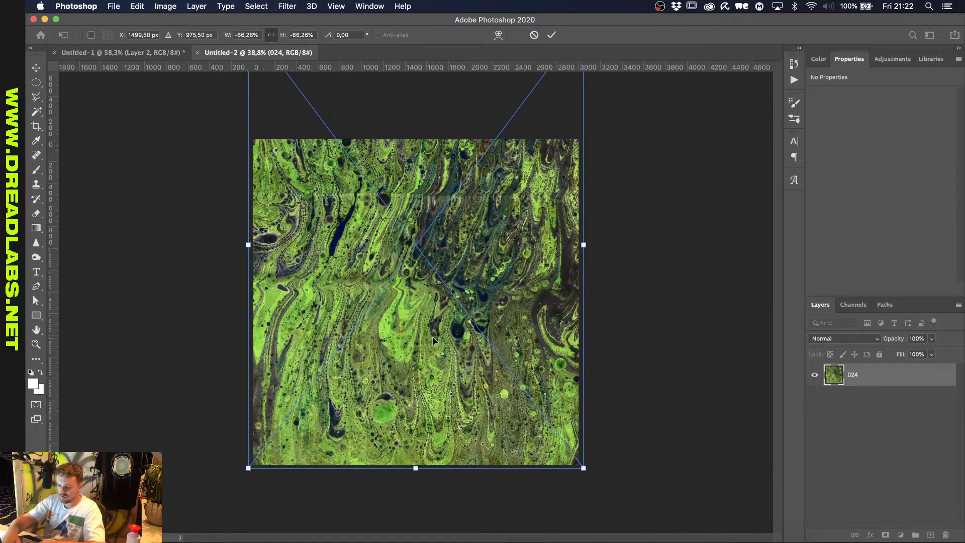
Look through the marble textures folder in Finder again, checking the thumbnails of 054.png, 005.png and 004.png.
left_click(196, 539)
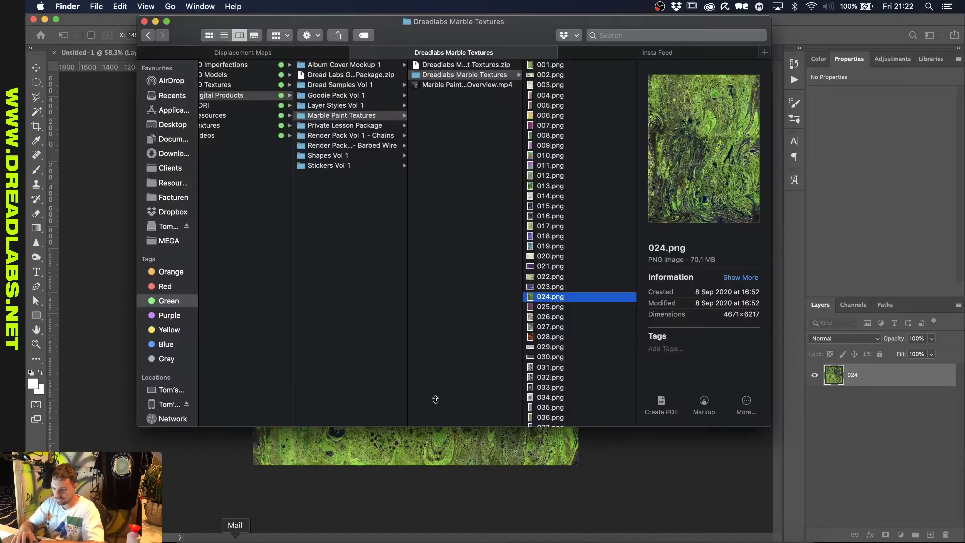
scroll(553, 352, "down", 5)
scroll(560, 352, "down", 5)
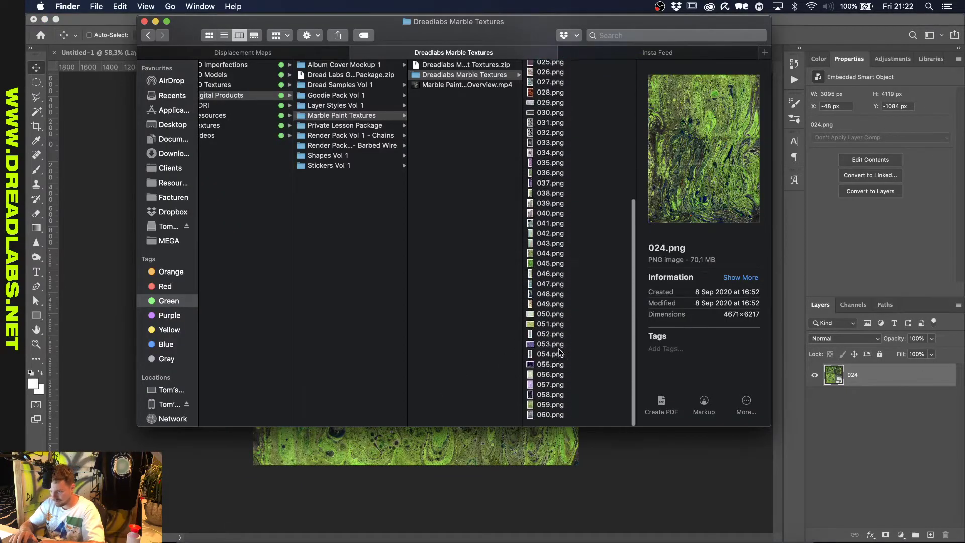
scroll(542, 364, "up", 10)
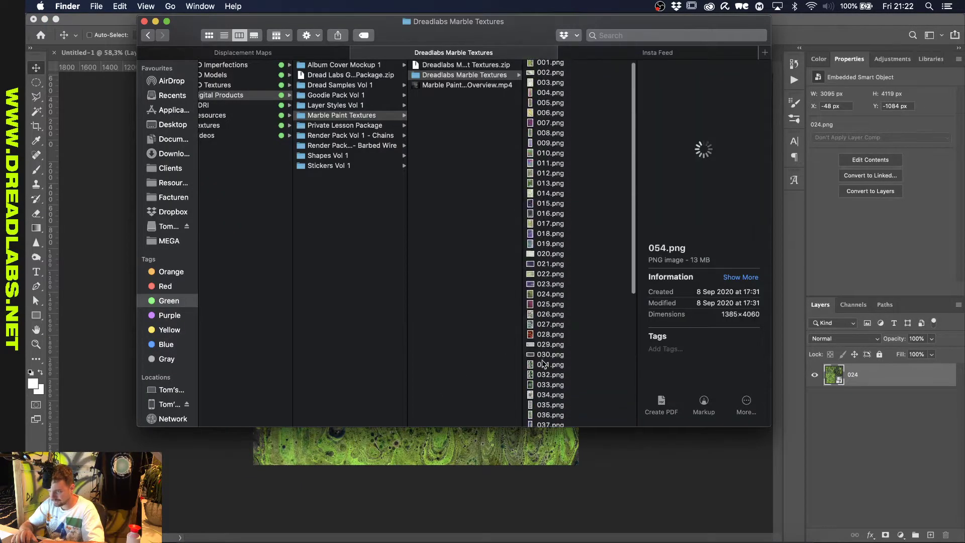
left_click(553, 95)
left_click(554, 105)
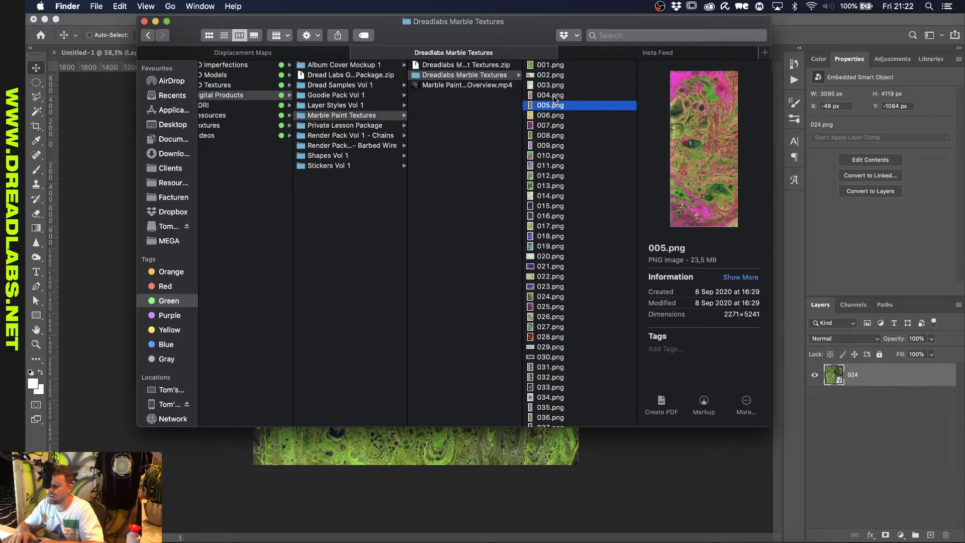
left_click(555, 97)
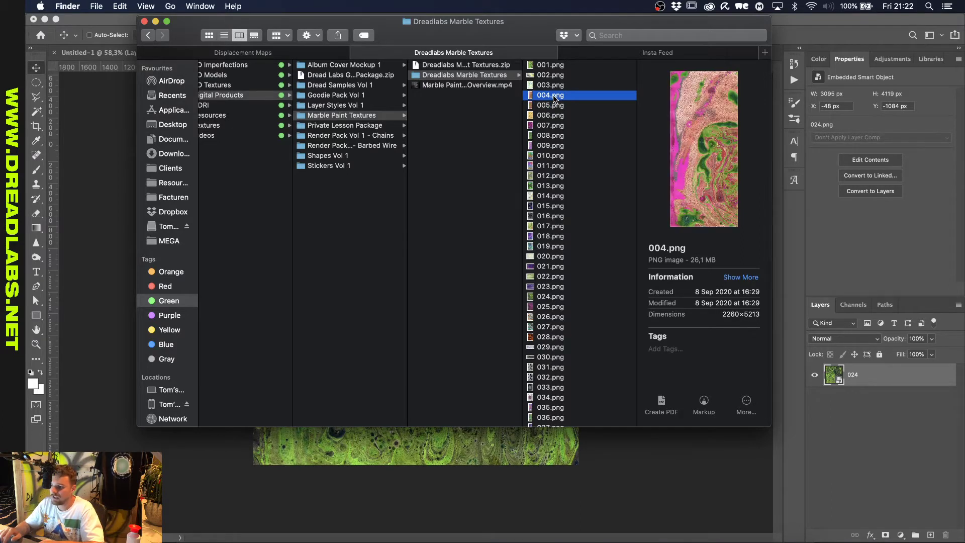
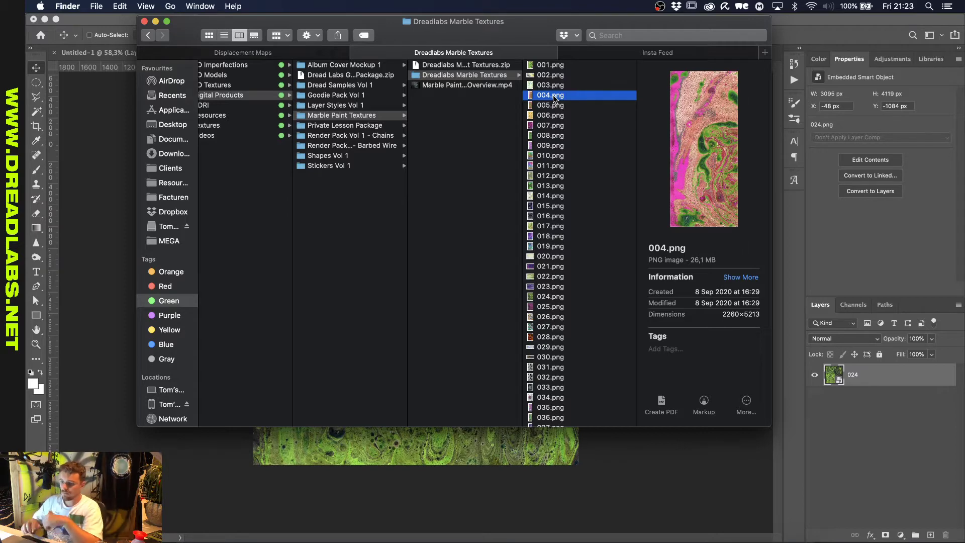
Switch back to Photoshop and add a Gradient Map adjustment above the 024 layer using the black-to-white Foreground to Background preset.
left_click(660, 444)
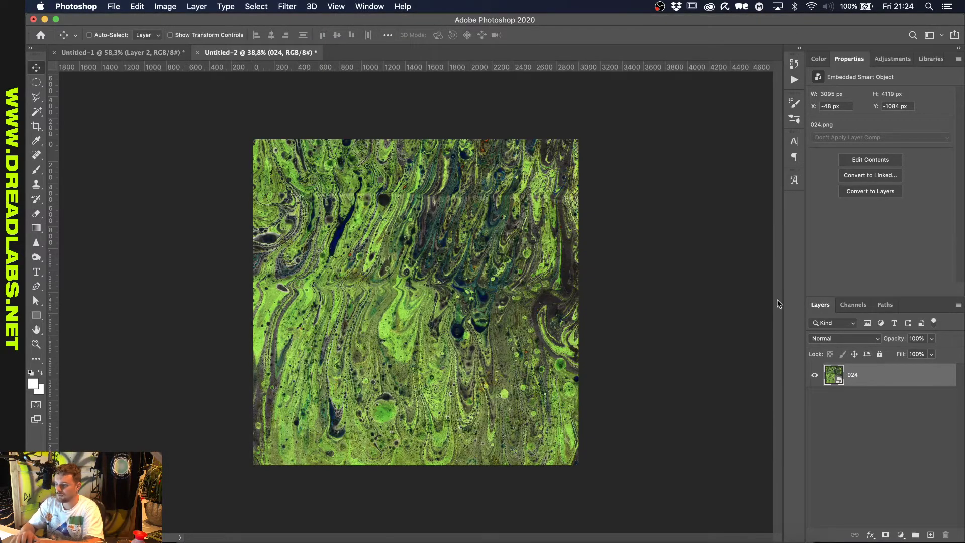
left_click(889, 59)
left_click(891, 115)
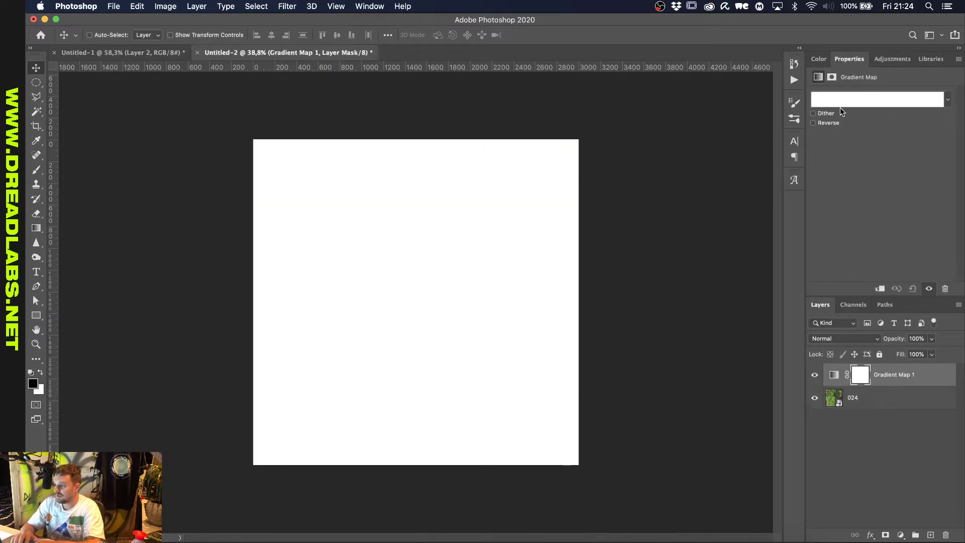
left_click(833, 99)
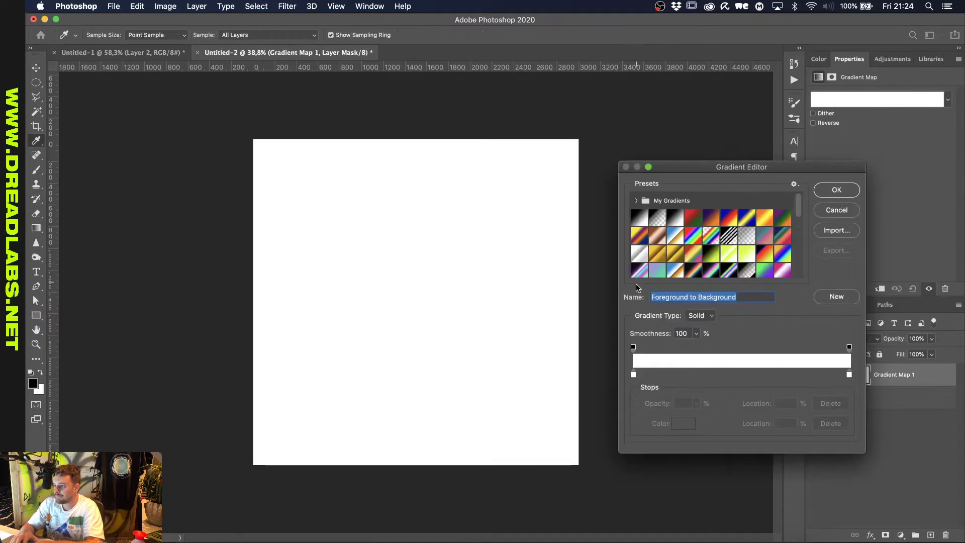
left_click(639, 217)
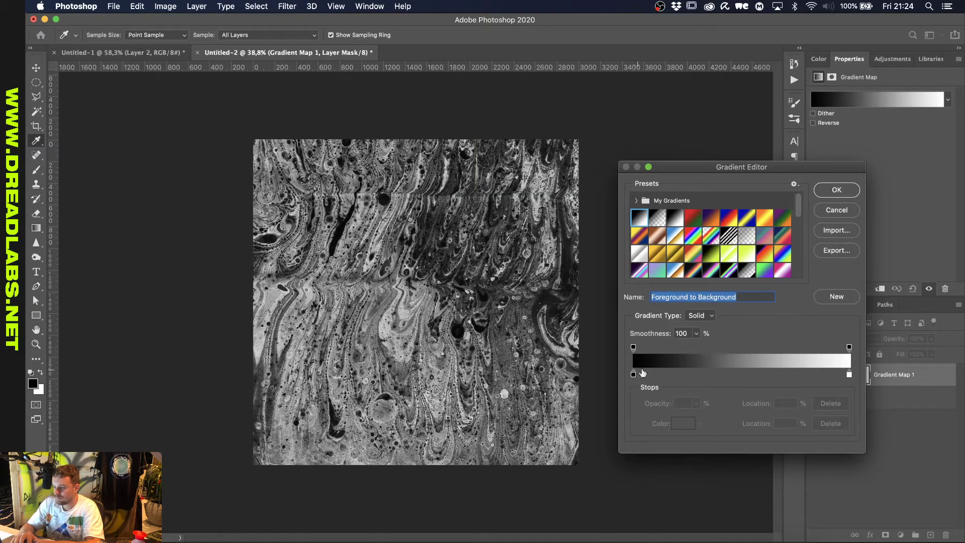
Swap the gradient's ends, placing the light stop at 0 % and the black stop past the middle, and colour the light stop yellow ffee2c.
left_click_drag(849, 374, 712, 374)
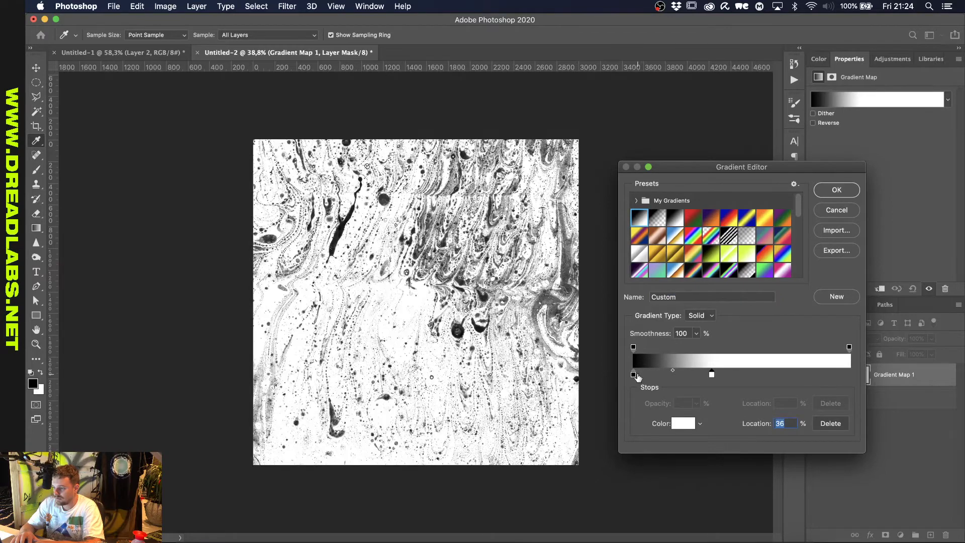
mouse_move(633, 374)
left_mouse_down()
mouse_move(856, 387)
mouse_move(850, 374)
mouse_move(633, 375)
left_mouse_up()
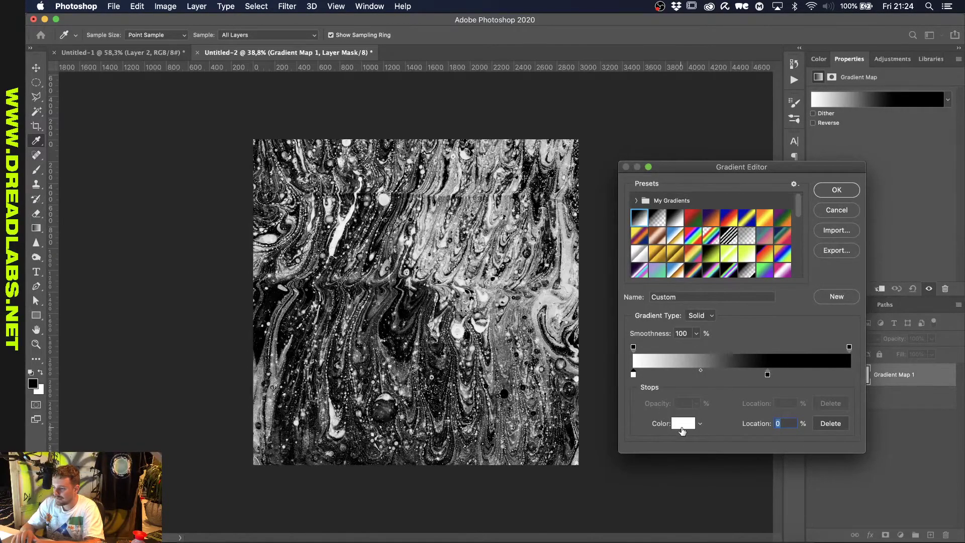
left_click(682, 423)
left_click(805, 402)
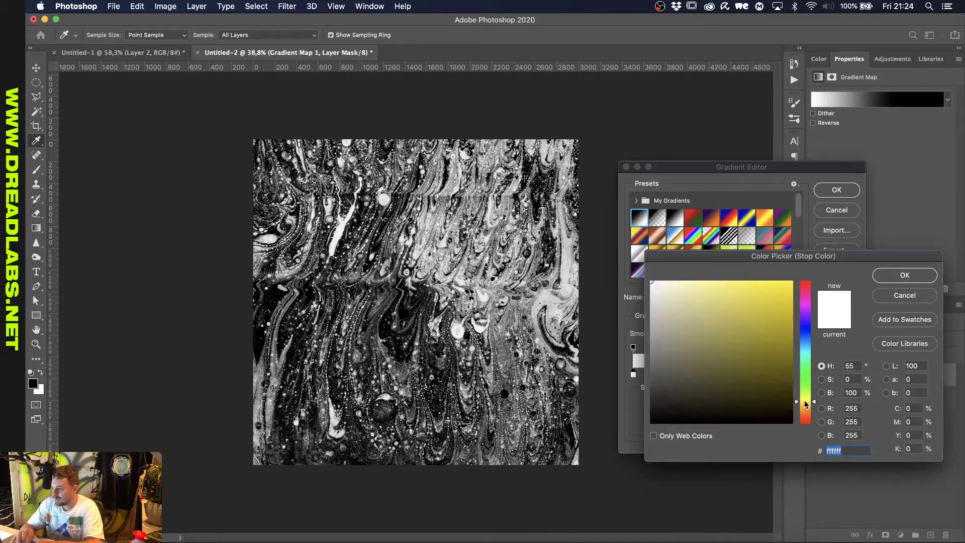
left_click_drag(725, 311, 768, 280)
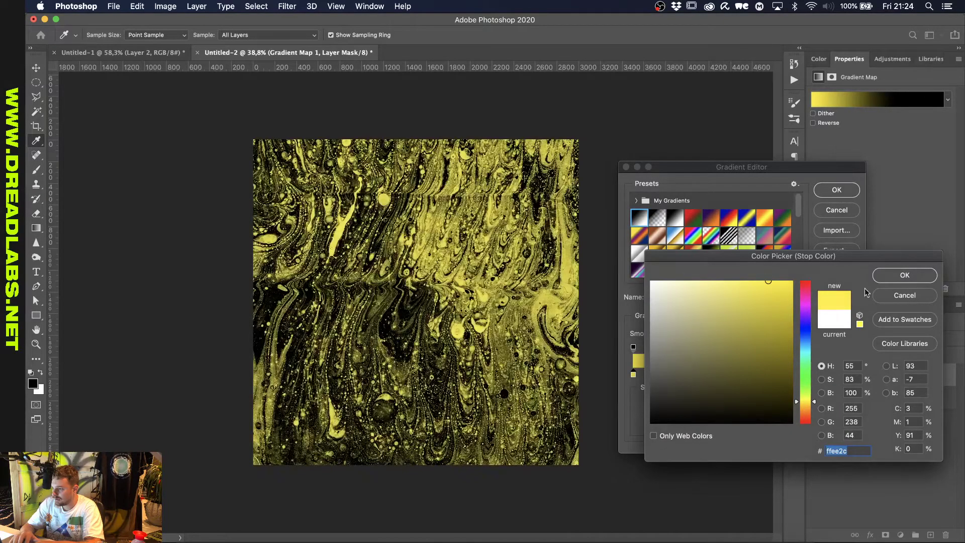
left_click(889, 274)
Add a gradient stop at 14 % and colour it yellow-orange ffbc2c.
left_click(663, 374)
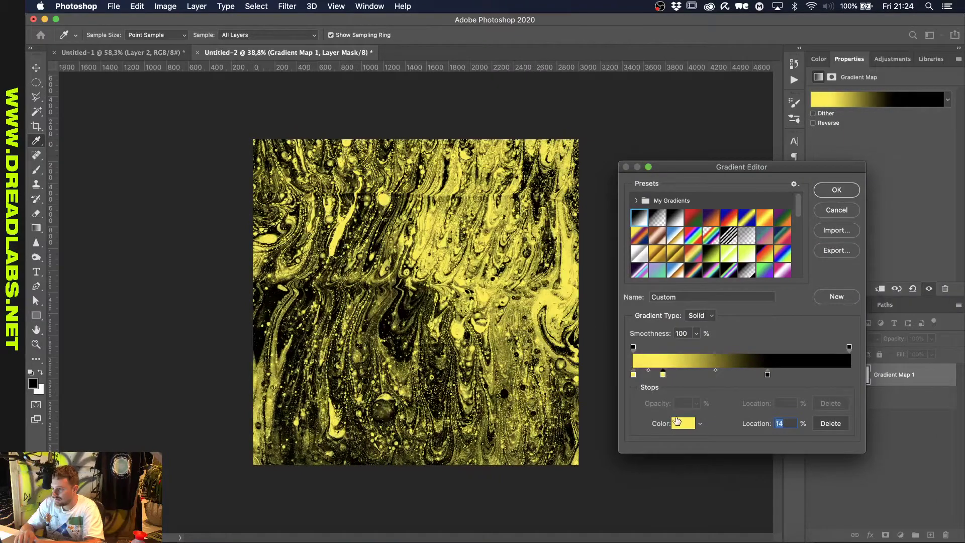
left_click(676, 421)
left_click(807, 408)
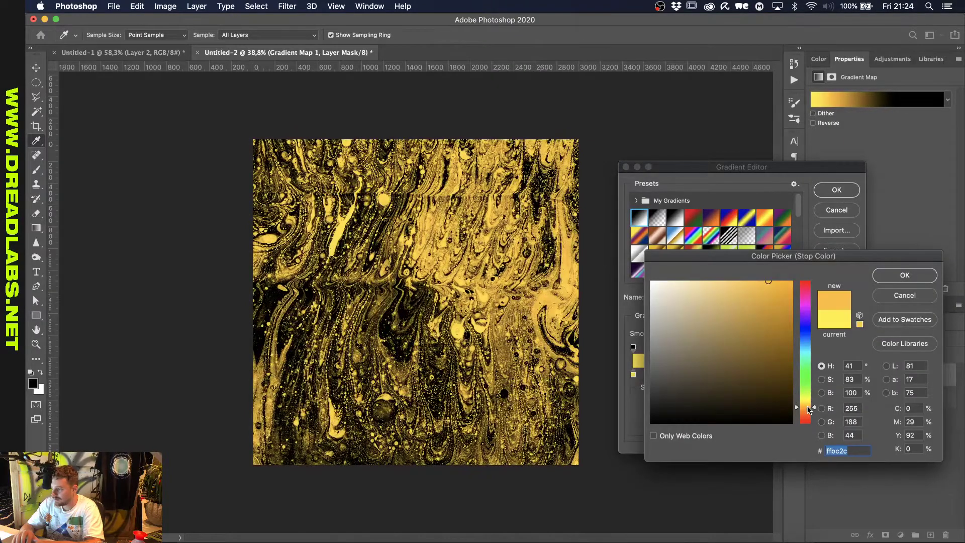
left_click(903, 275)
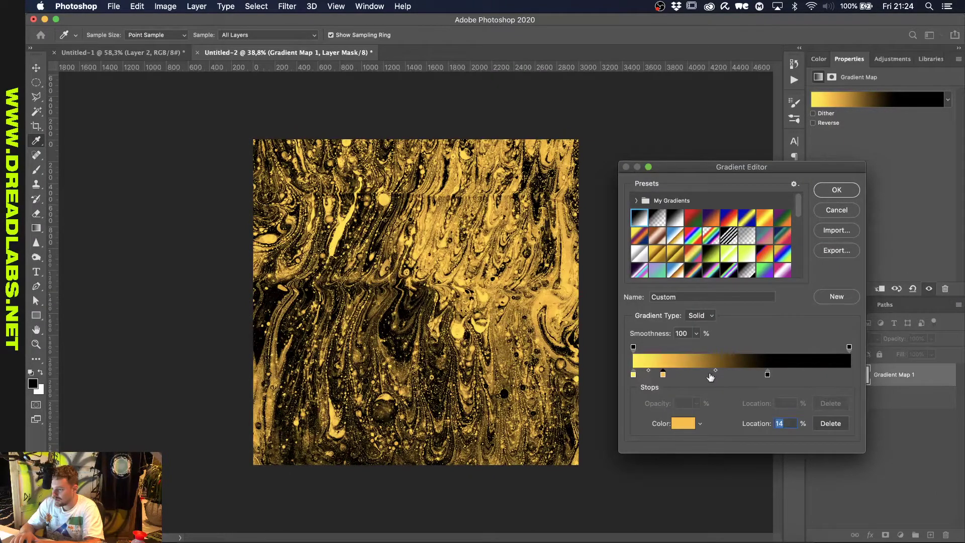
Add a gradient stop at 35 % and shift its hue to a deeper orange.
left_click(710, 374)
left_click(683, 423)
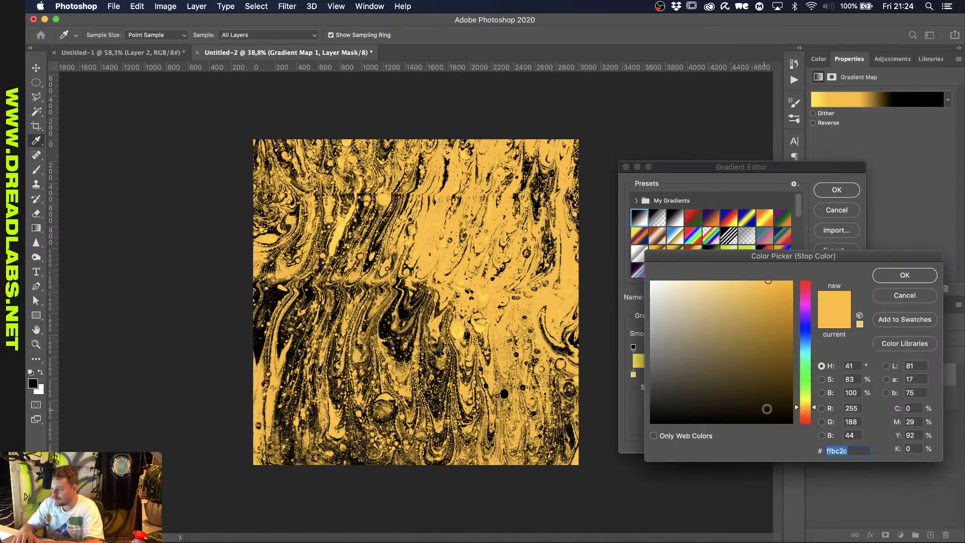
left_click(806, 415)
left_click(902, 277)
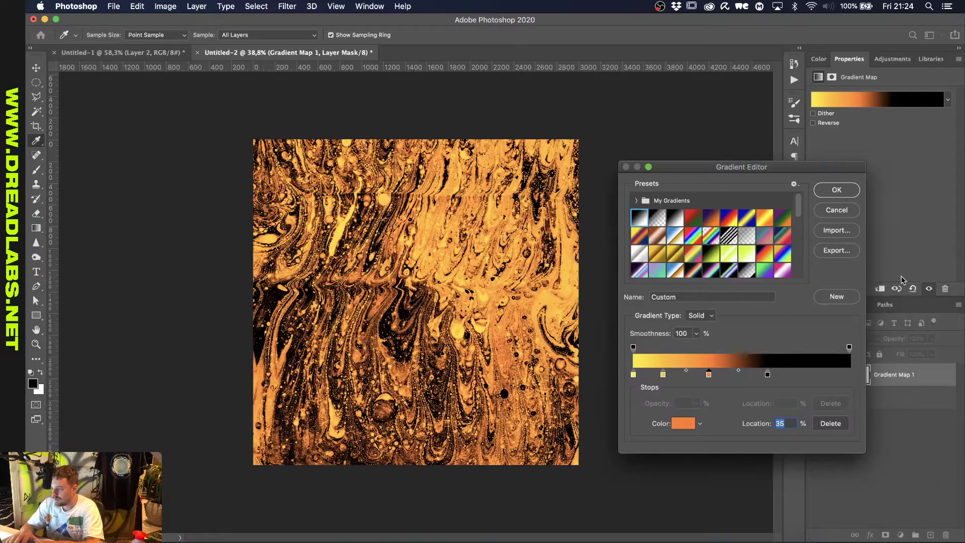
Add a gradient stop at 49 % and colour it red ff3b2c.
left_click(737, 376)
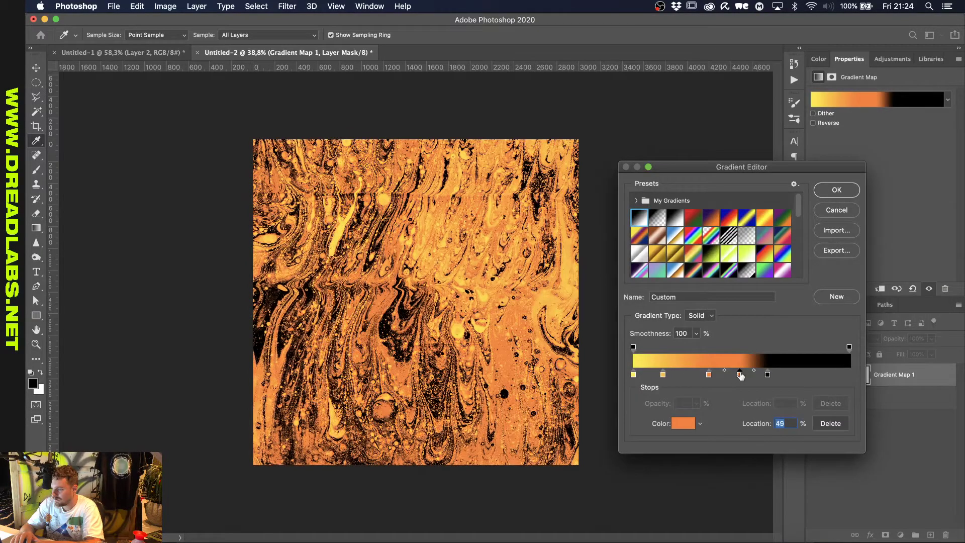
left_click(683, 423)
left_click_drag(805, 417, 808, 421)
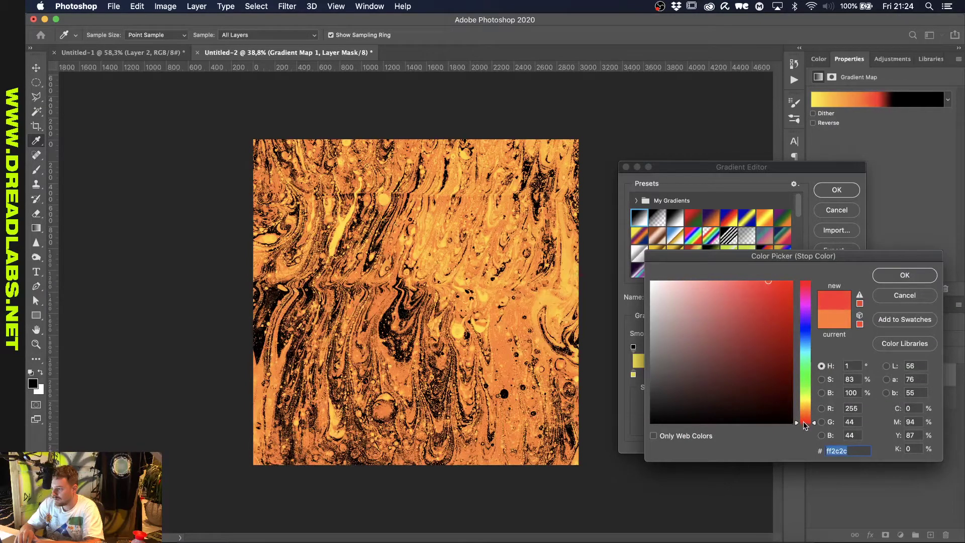
left_click(903, 275)
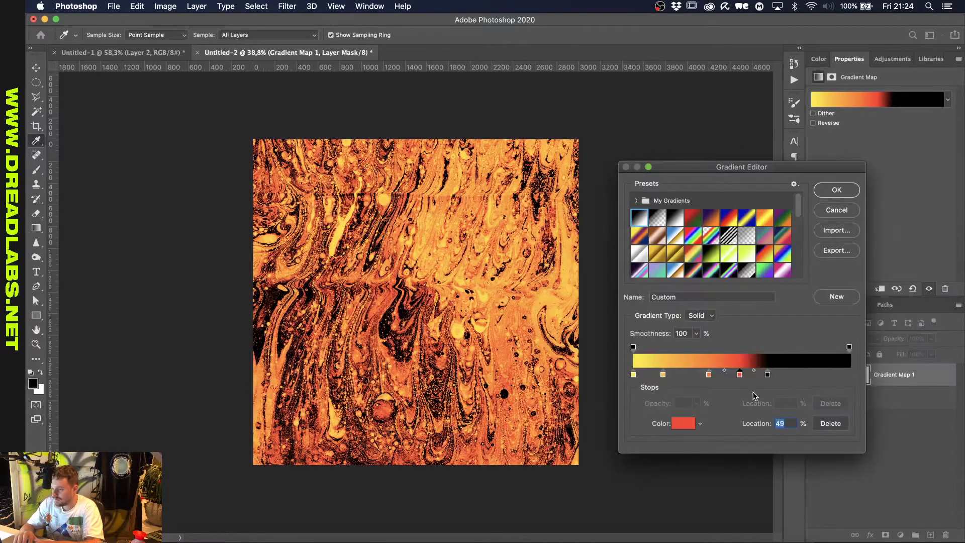
Add a gradient stop at 57 %, just before the black one, and colour it dark red.
left_click(684, 423)
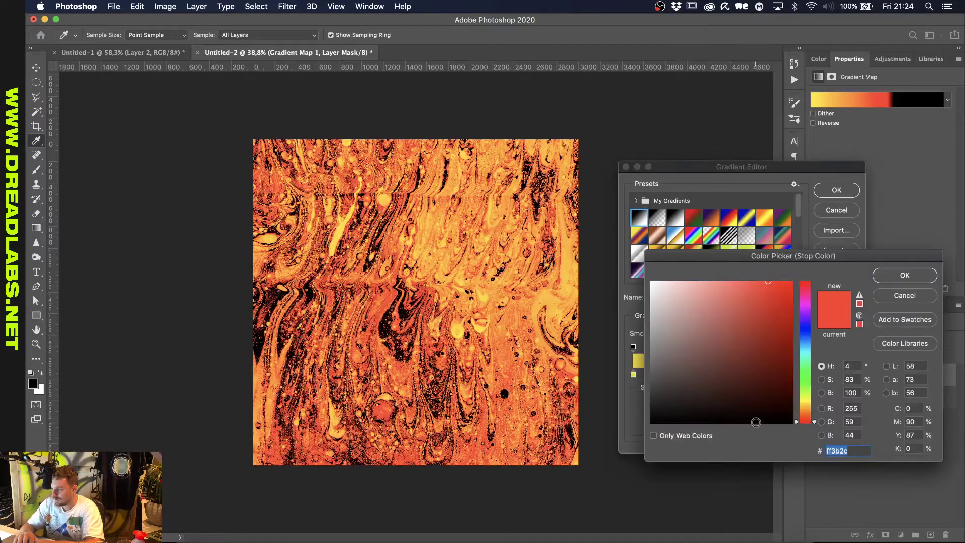
left_click_drag(809, 426, 812, 430)
left_click_drag(786, 327, 811, 325)
left_click(904, 275)
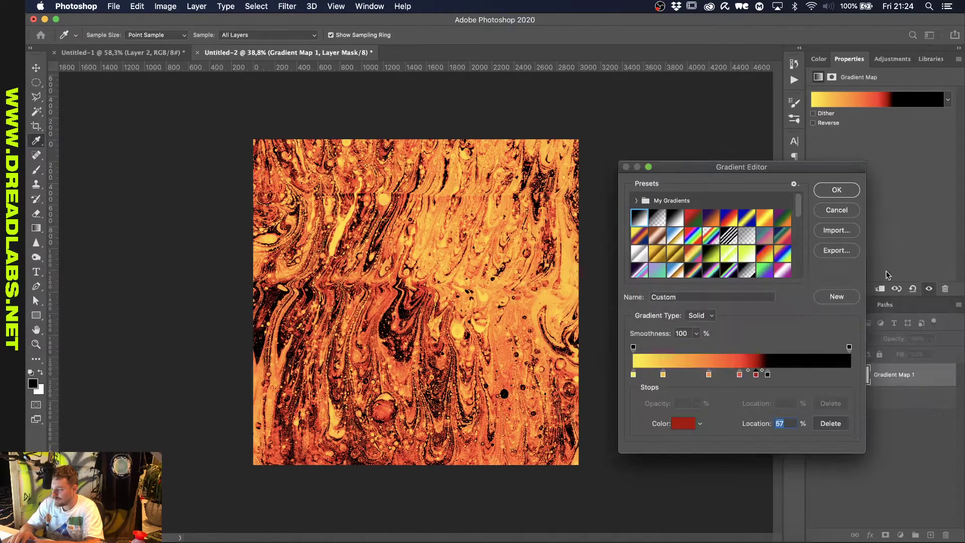
Shift the gradient's colour stops toward the yellow end, placing the orange stop at 23 %, and apply the gradient.
left_click_drag(709, 375, 682, 374)
left_click(693, 375)
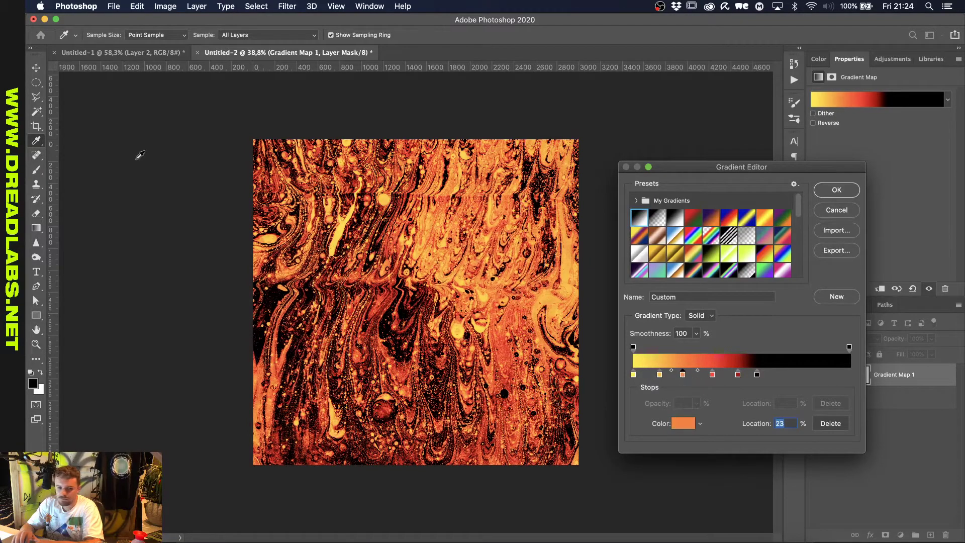
key("super+Tab")
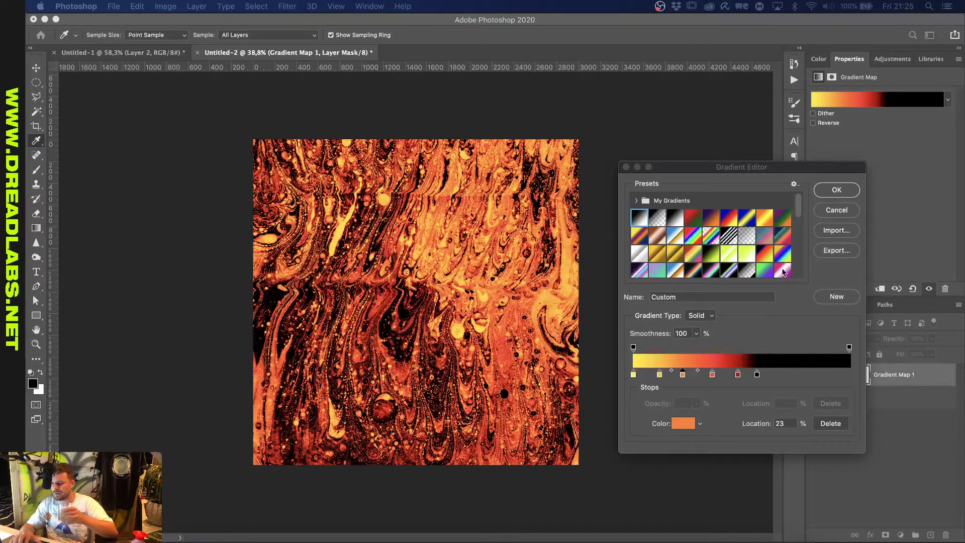
left_click(829, 190)
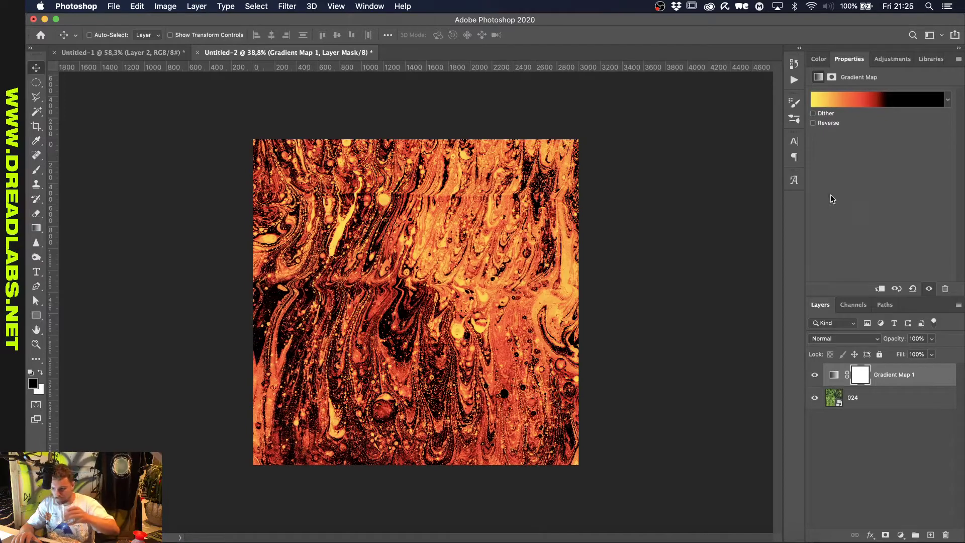
Preview blend modes on the Gradient Map 1 layer from Dissolve through the darkening modes and set it to Lighten.
left_click(829, 339)
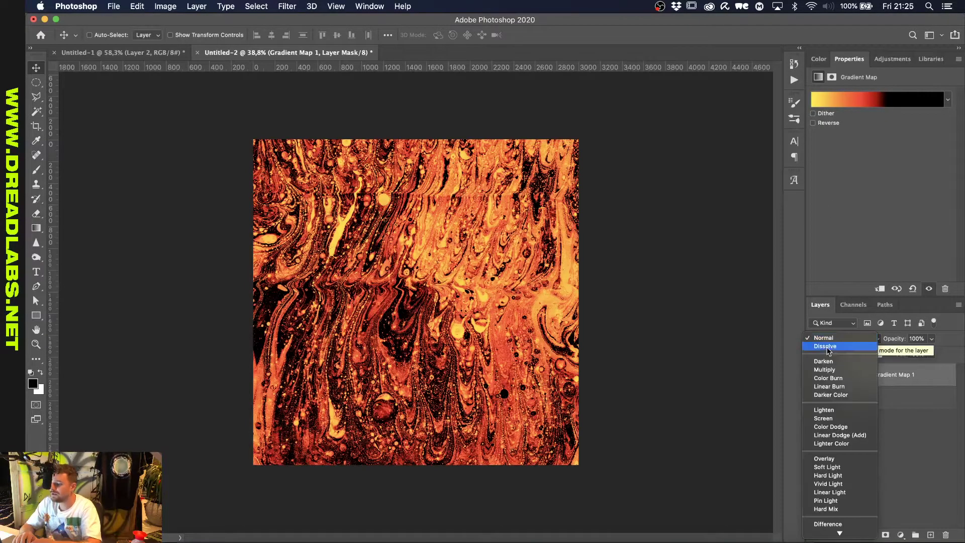
key("Down")
key("Down")
key("Down")
key("Down")
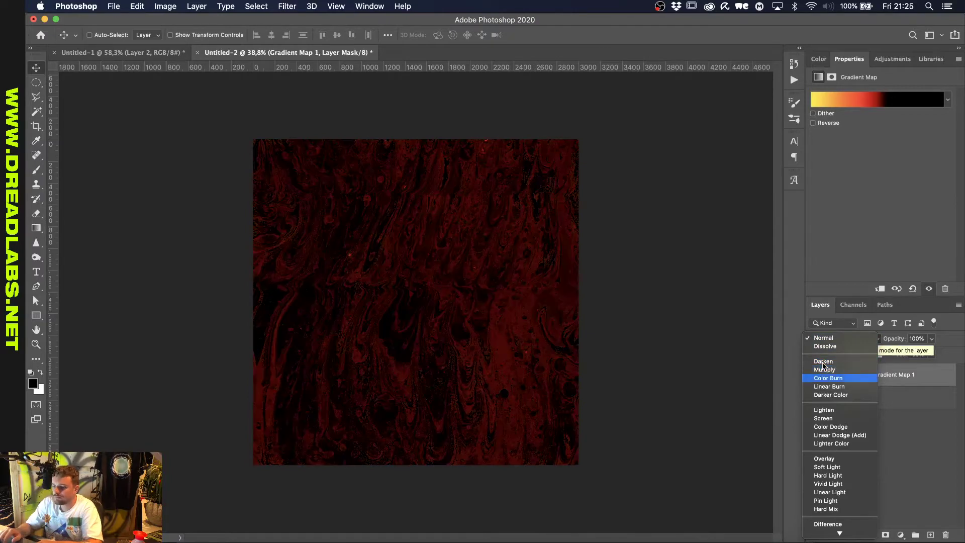
key("Down")
key("Up")
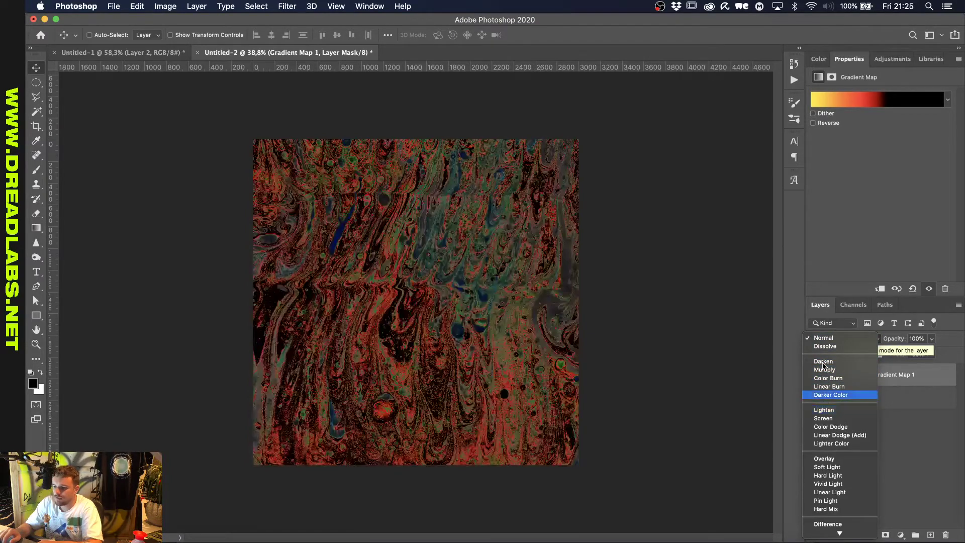
key("Down")
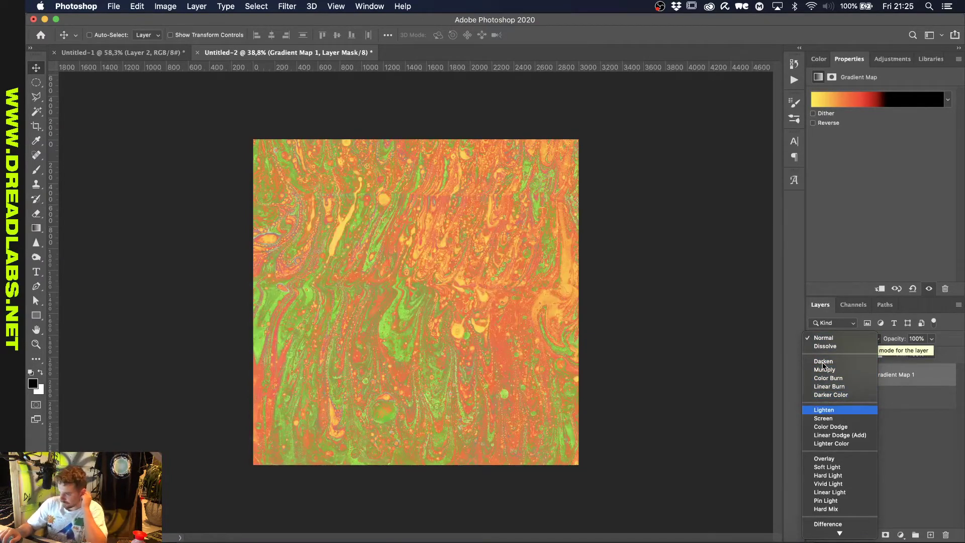
key("Down")
key("Up")
key("Return")
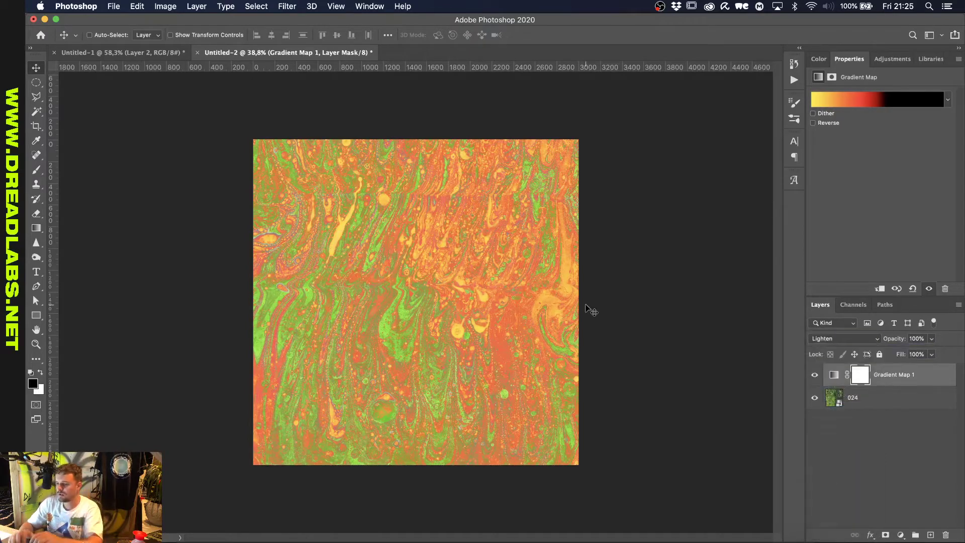
Select the 024 marble layer and open the Liquify filter for it.
key("super+plus")
scroll(585, 308, "up", 2)
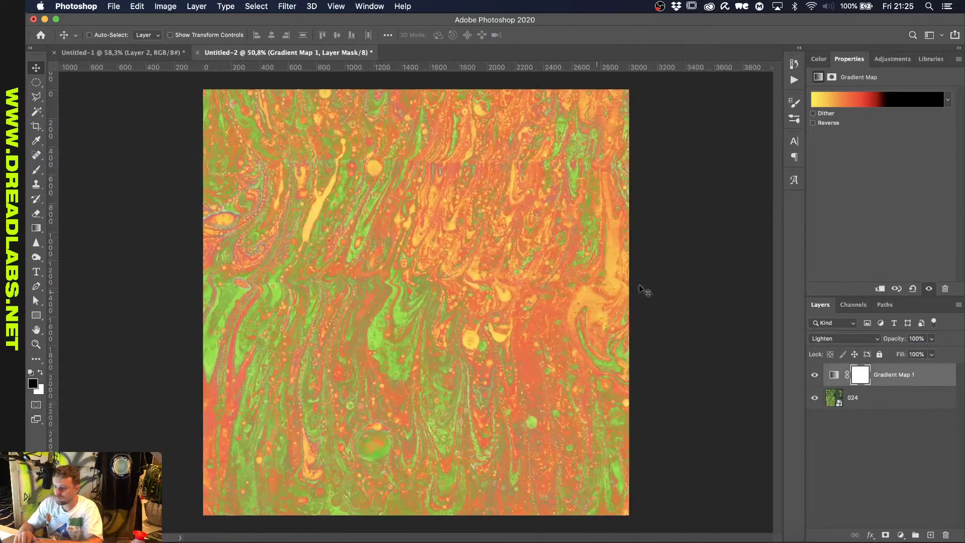
left_click(892, 398)
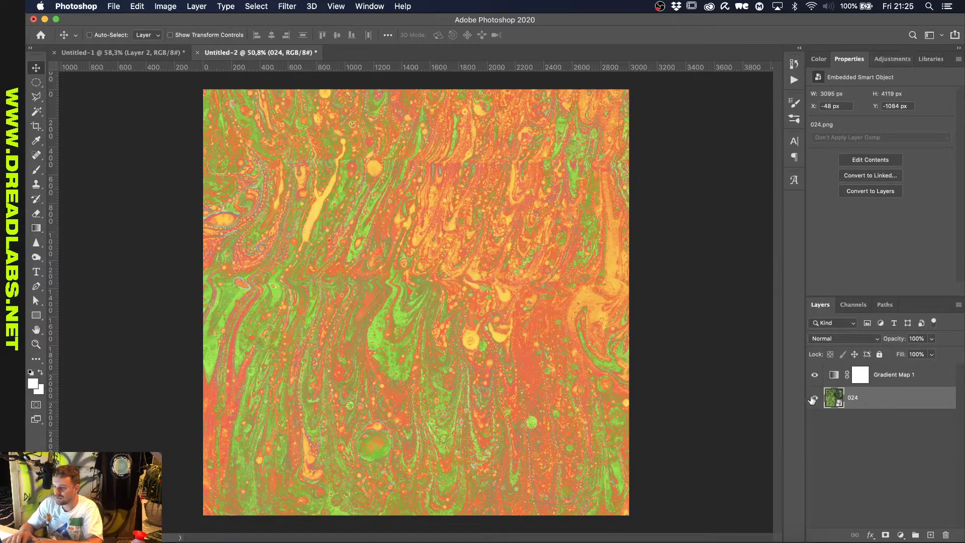
left_click(842, 374)
left_click(851, 398)
left_click(824, 339)
key("Escape")
left_click(287, 6)
left_click(336, 98)
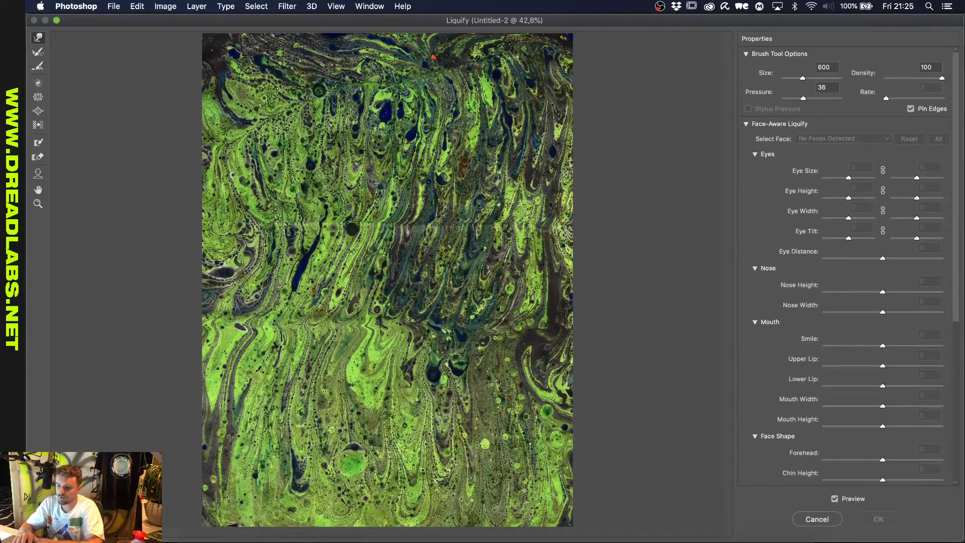
Warp the marble upward around the dark blue streak, then try a downward stroke beside it with brush size 300 and undo it.
mouse_move(321, 269)
left_mouse_down()
mouse_move(346, 184)
mouse_move(344, 72)
left_mouse_up()
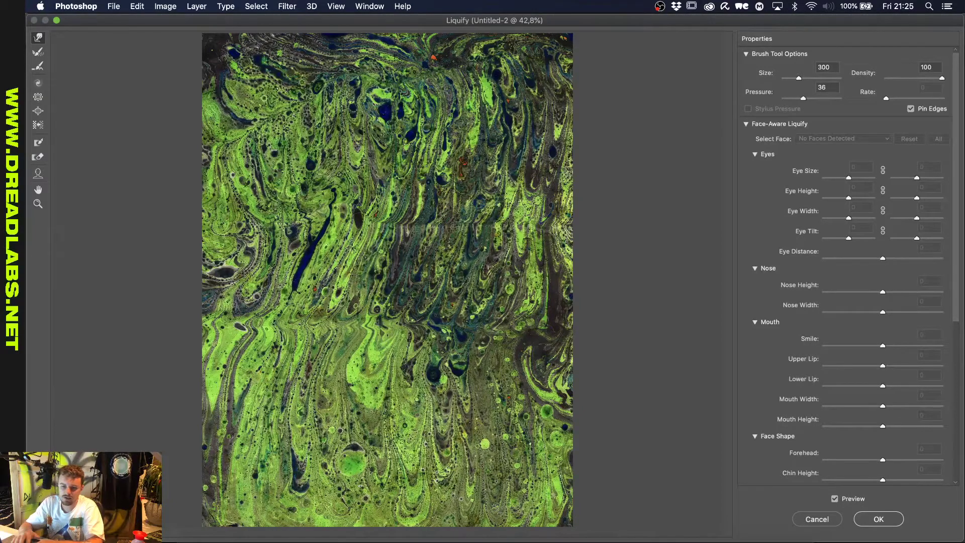
left_click_drag(349, 249, 271, 379)
key("alt+super+z")
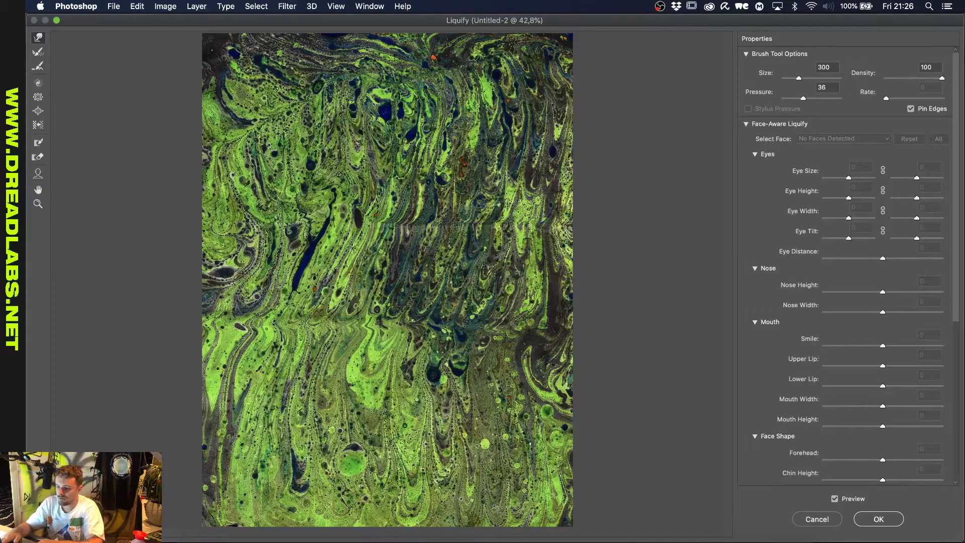
Enlarge the Liquify brush to 700 and pull the lower half of the marble downward with several long strokes.
key("bracketright")
key("bracketright")
key("bracketright")
key("bracketright")
left_click_drag(290, 381, 287, 502)
left_click_drag(372, 327, 352, 503)
left_click_drag(407, 402, 410, 495)
left_click_drag(434, 375, 452, 508)
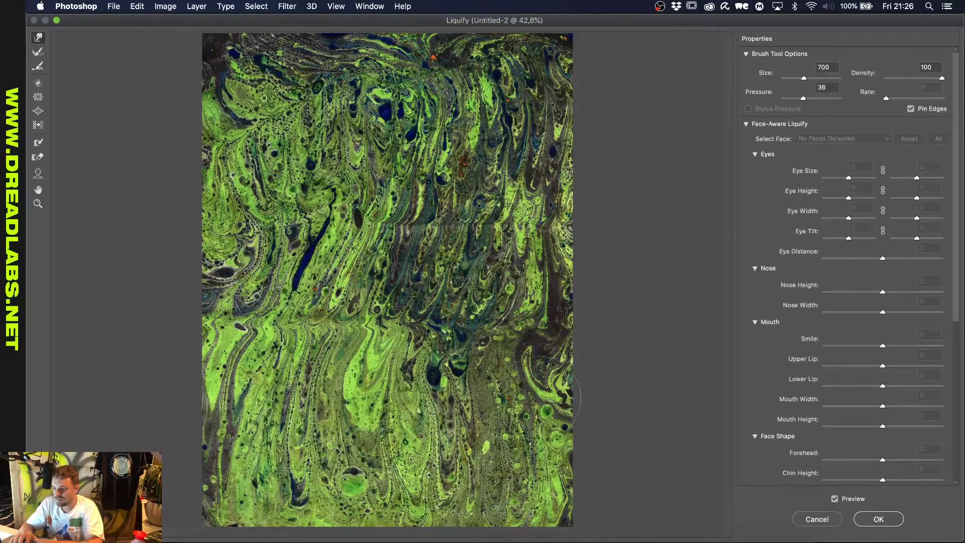
Warp the marble's right edge and blue streak upward, pull its centre downward, and apply the Liquify filter.
left_click_drag(533, 412, 530, 291)
mouse_move(464, 196)
left_mouse_down()
mouse_move(475, 282)
mouse_move(453, 374)
left_mouse_up()
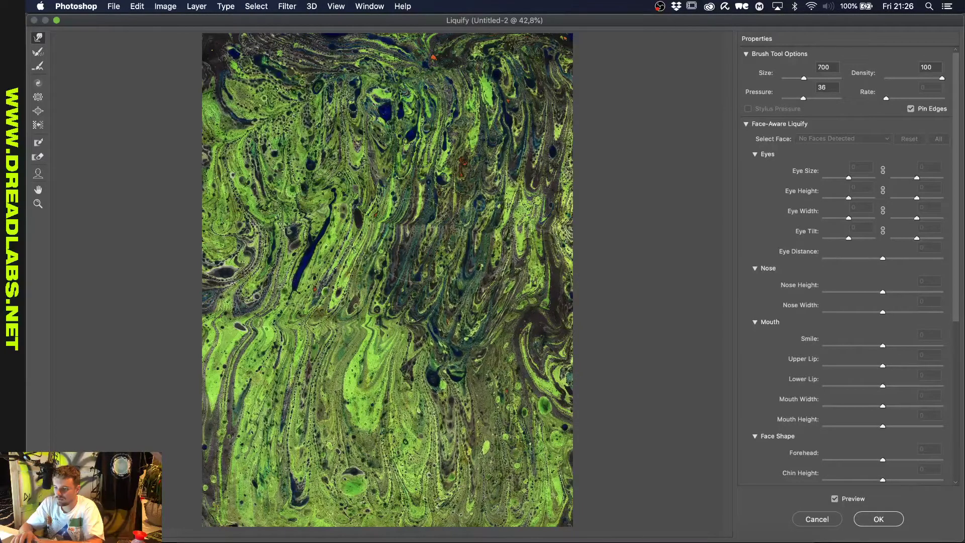
left_click_drag(417, 237, 374, 367)
left_click_drag(325, 262, 307, 397)
mouse_move(306, 266)
left_mouse_down()
mouse_move(317, 211)
mouse_move(367, 146)
left_mouse_up()
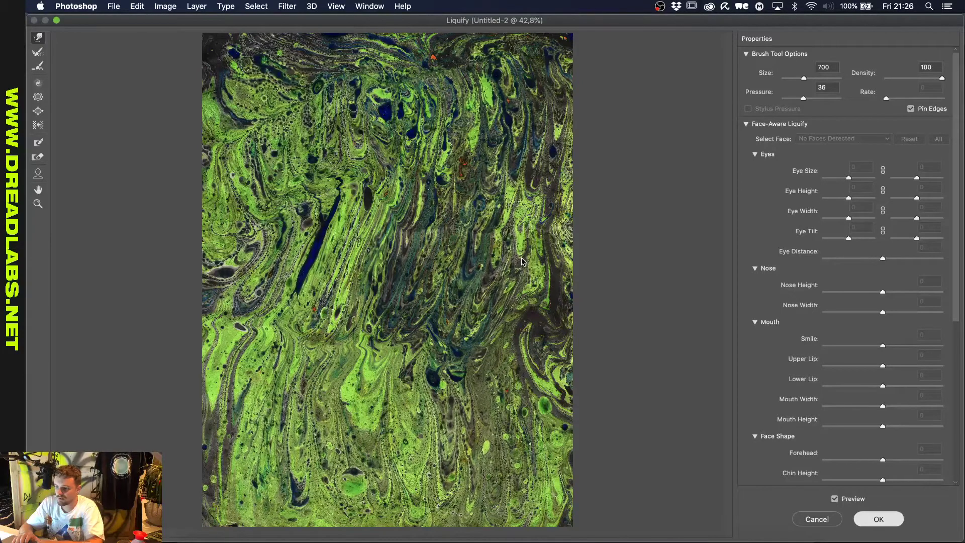
key("Return")
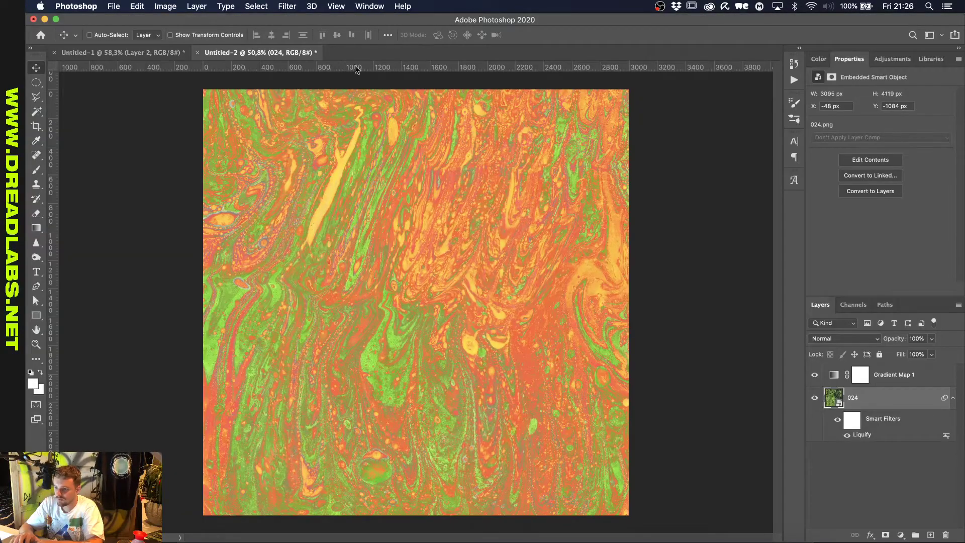
Apply a Gaussian Blur with a radius of 6.0 pixels to the 024 marble layer.
left_click(287, 6)
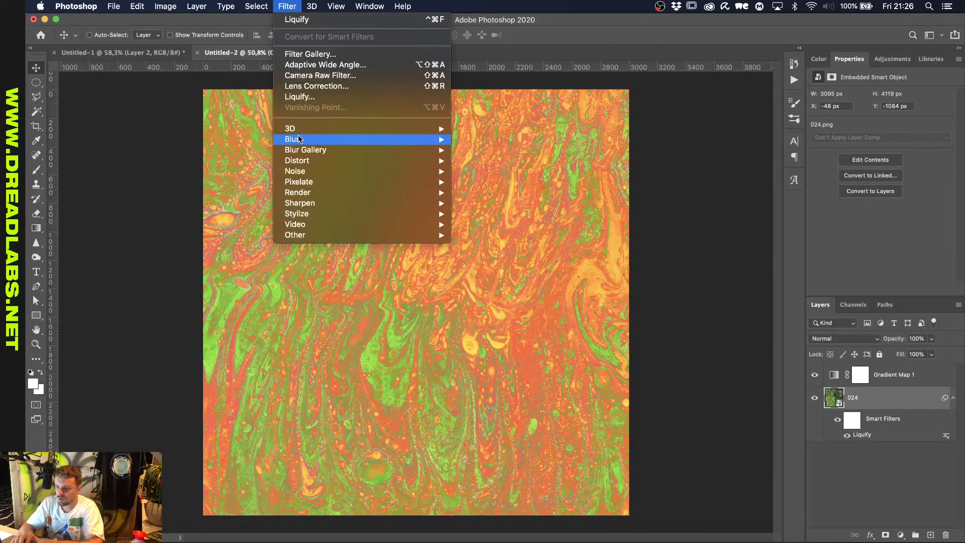
mouse_move(352, 139)
key("Escape")
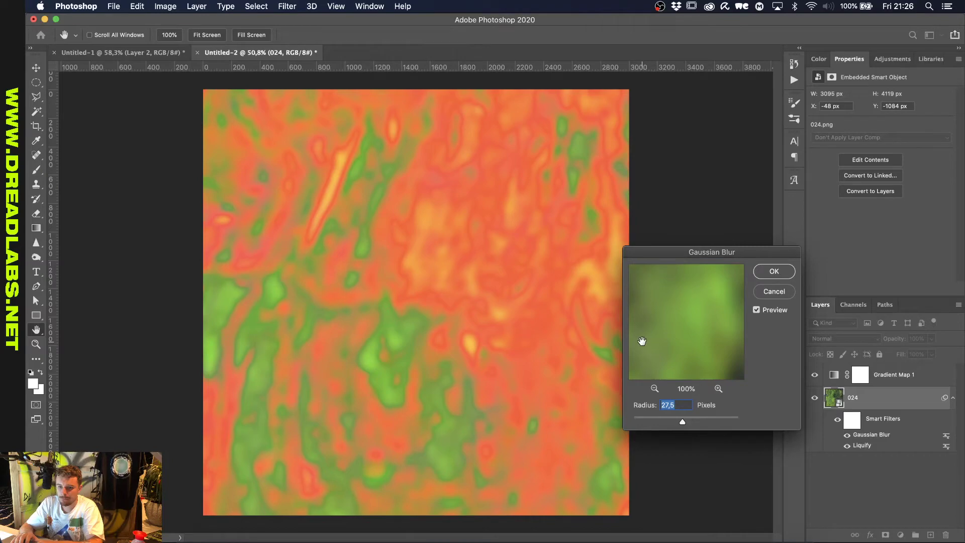
left_click_drag(681, 423, 663, 422)
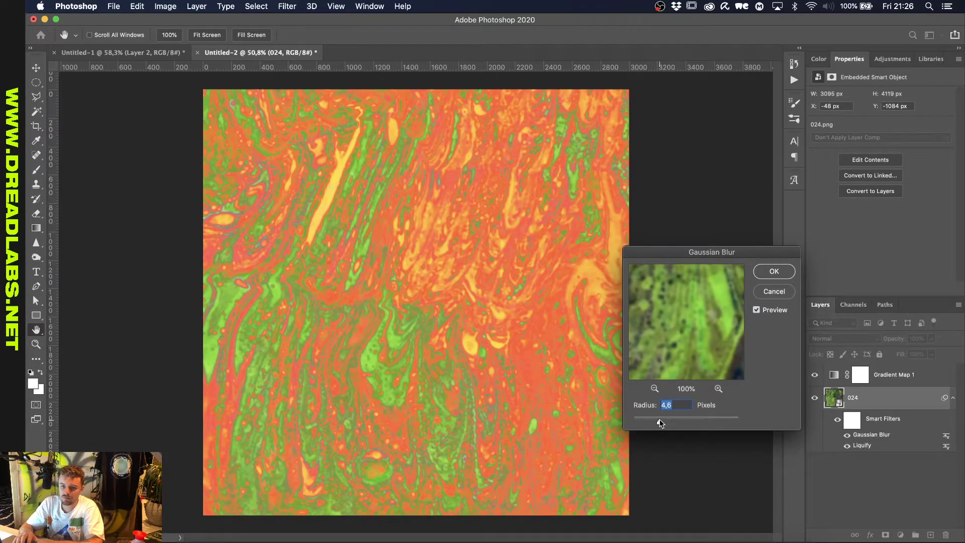
left_click_drag(661, 423, 658, 423)
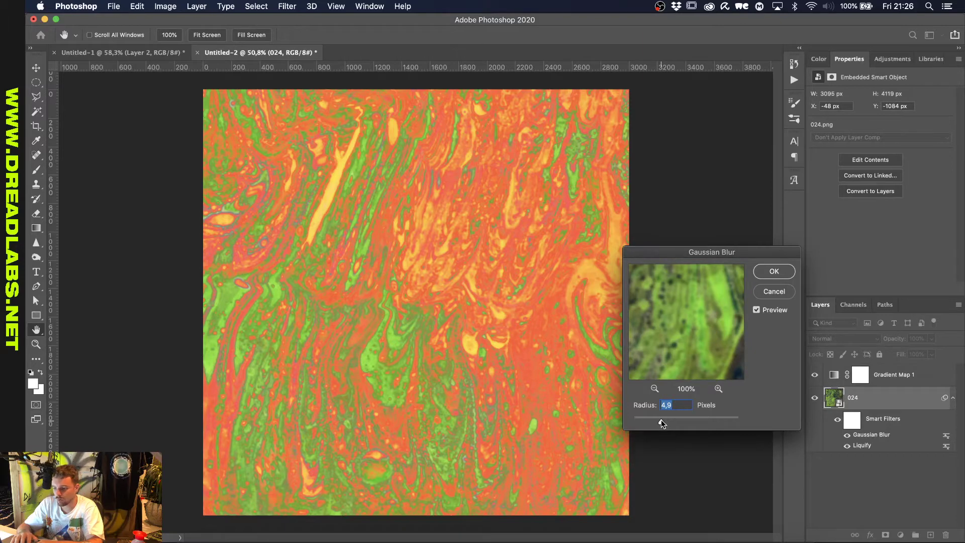
left_click_drag(662, 424, 665, 425)
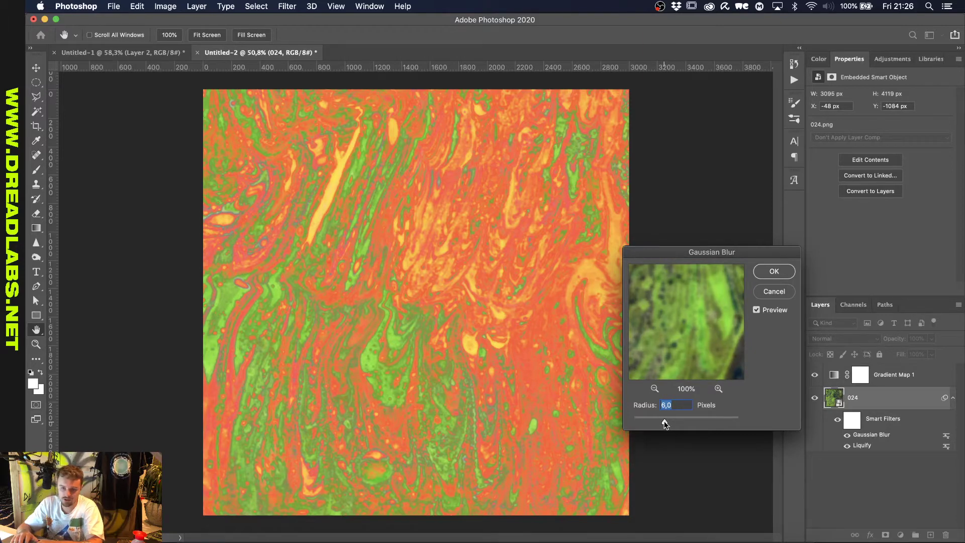
left_click(771, 272)
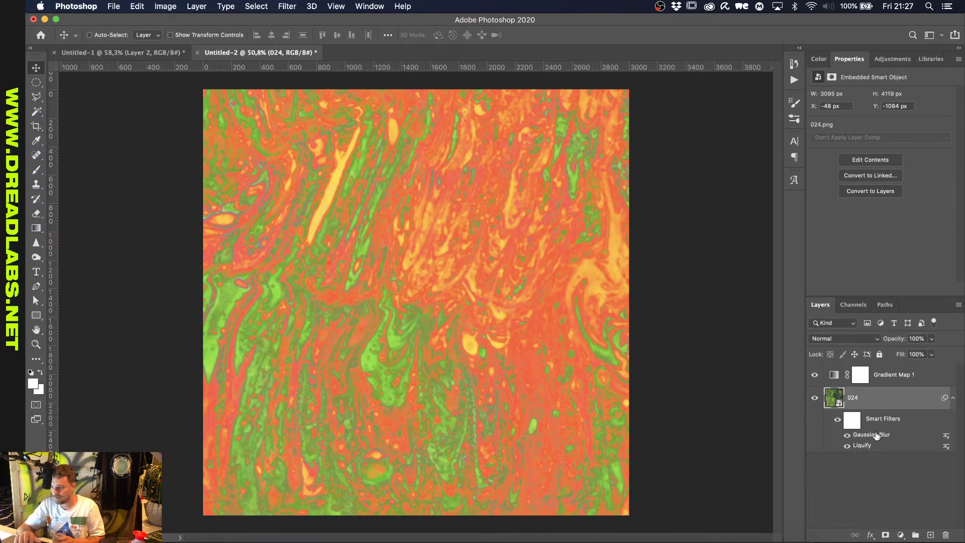
Duplicate the blurred 024 layer and delete the Gaussian Blur smart filter from the original layer.
key("super+j")
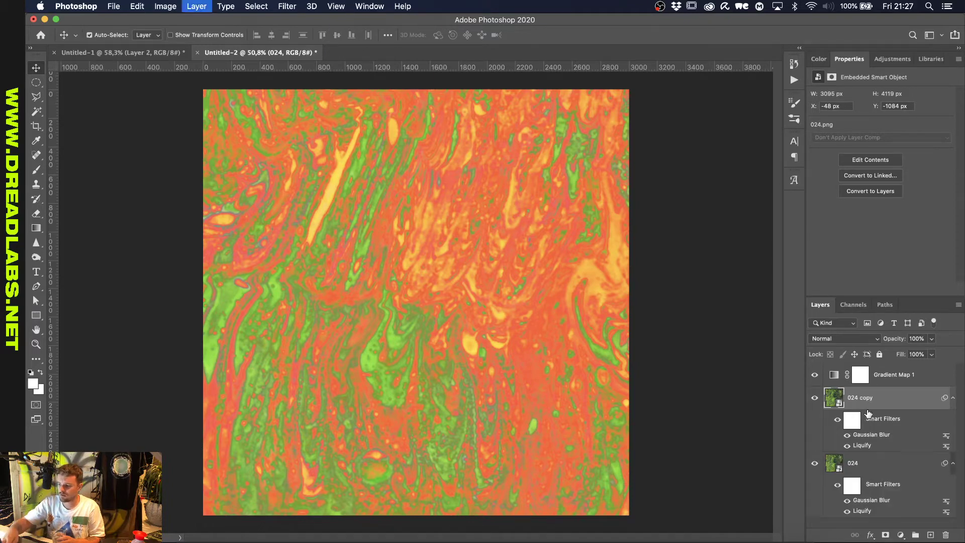
right_click(872, 500)
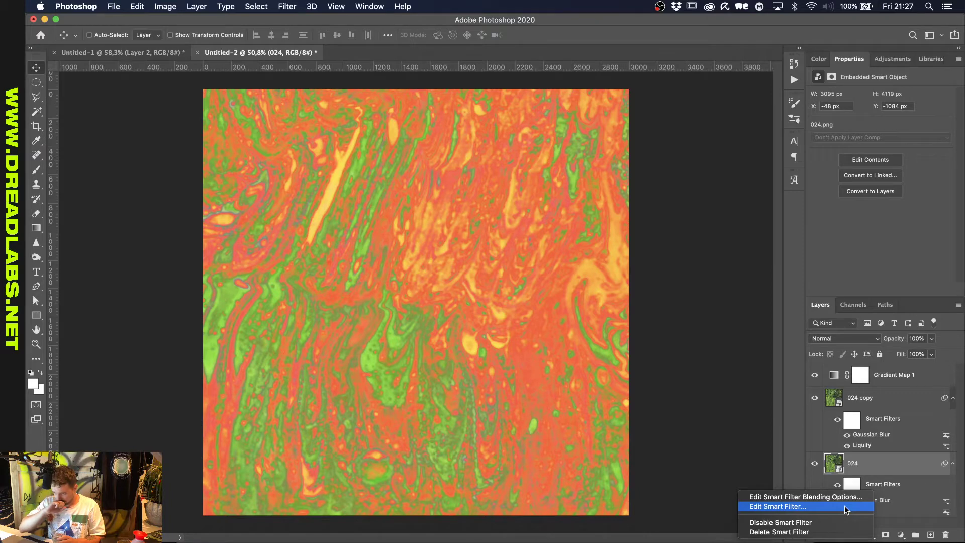
left_click(825, 532)
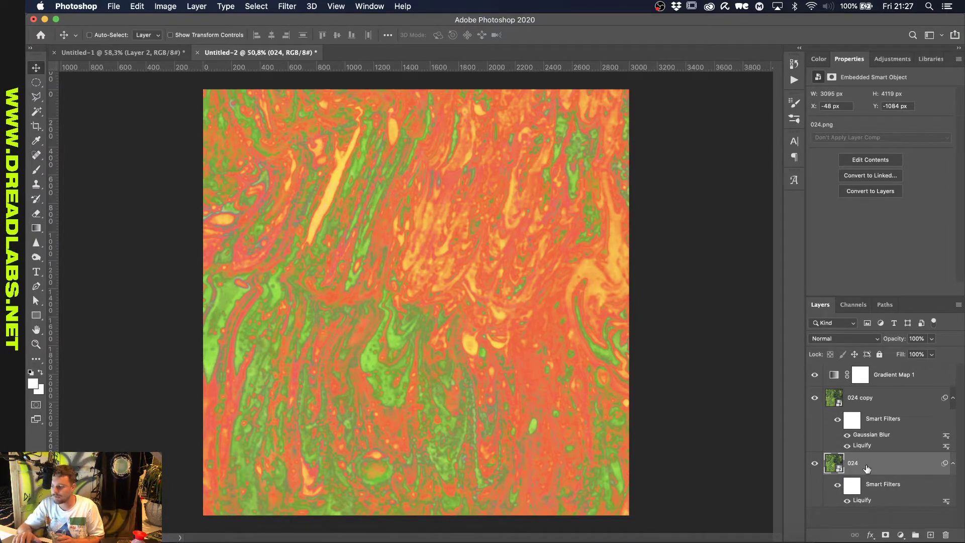
Set the 024 copy layer's blend mode to Lighten and toggle its visibility to compare the effect.
left_click(869, 401)
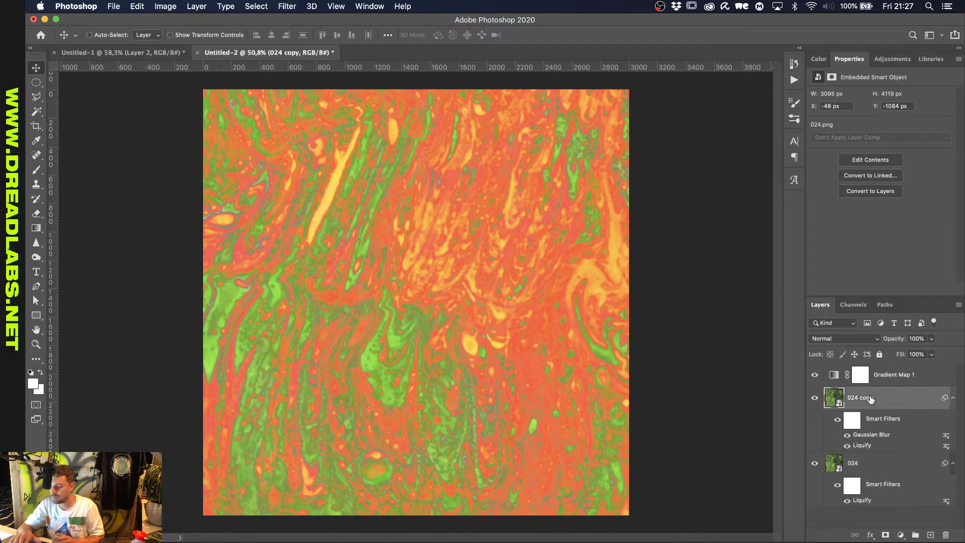
left_click(849, 338)
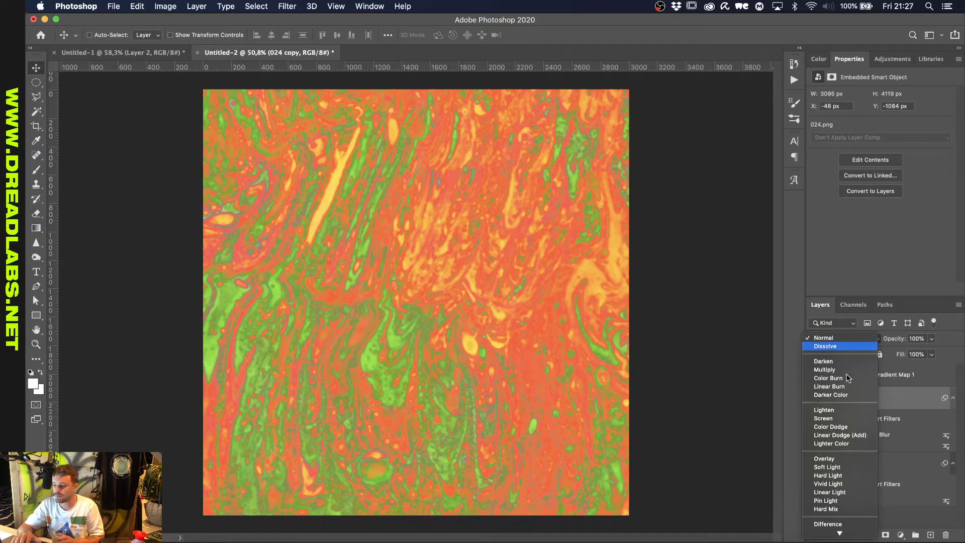
left_click(830, 412)
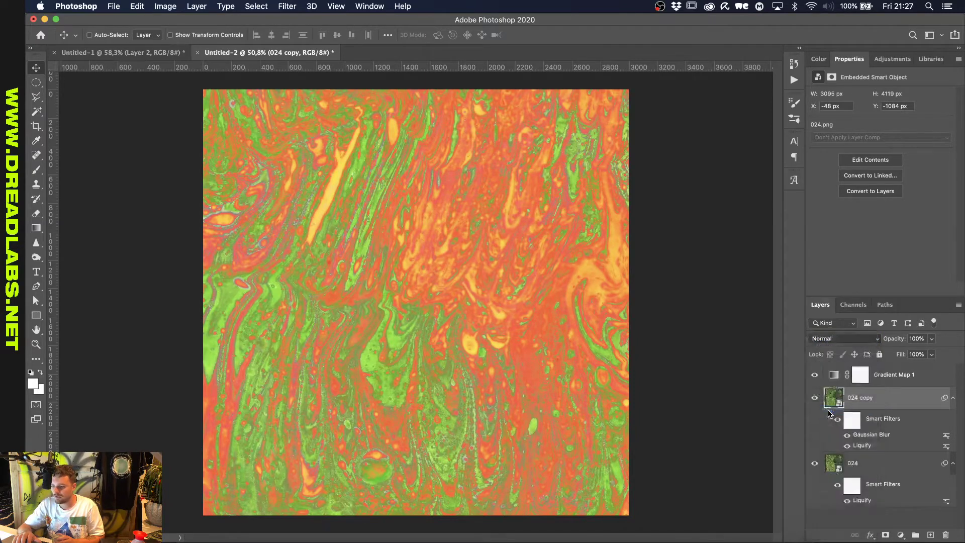
left_click(815, 400)
left_click(814, 400)
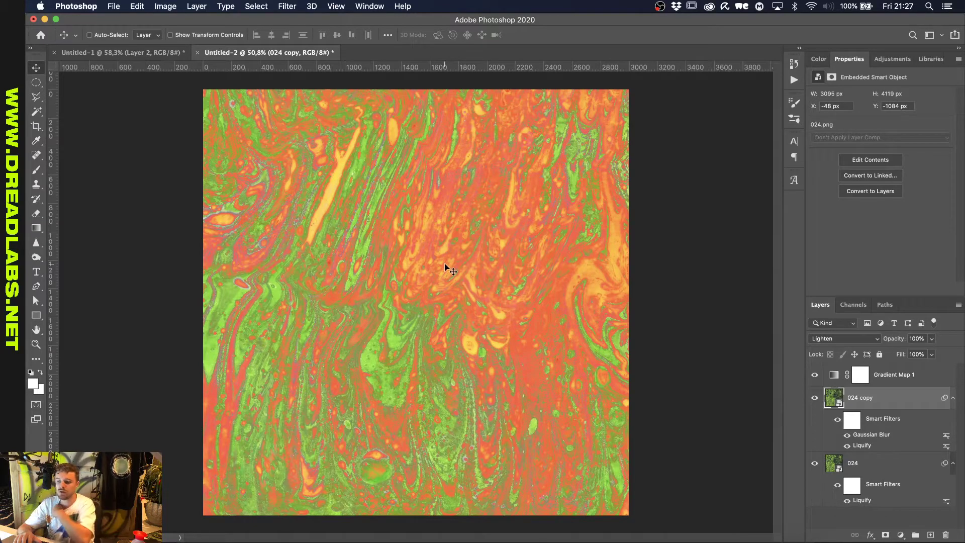
Preview the lightening blend modes on the Gradient Map 1 layer and set it to Lighter Color.
left_click(866, 377)
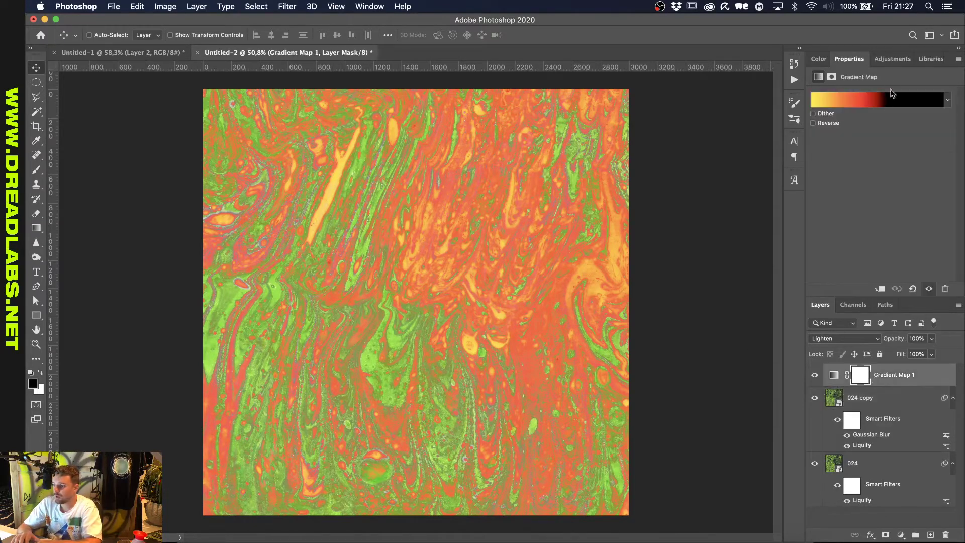
left_click(895, 58)
left_click(854, 59)
left_click(861, 342)
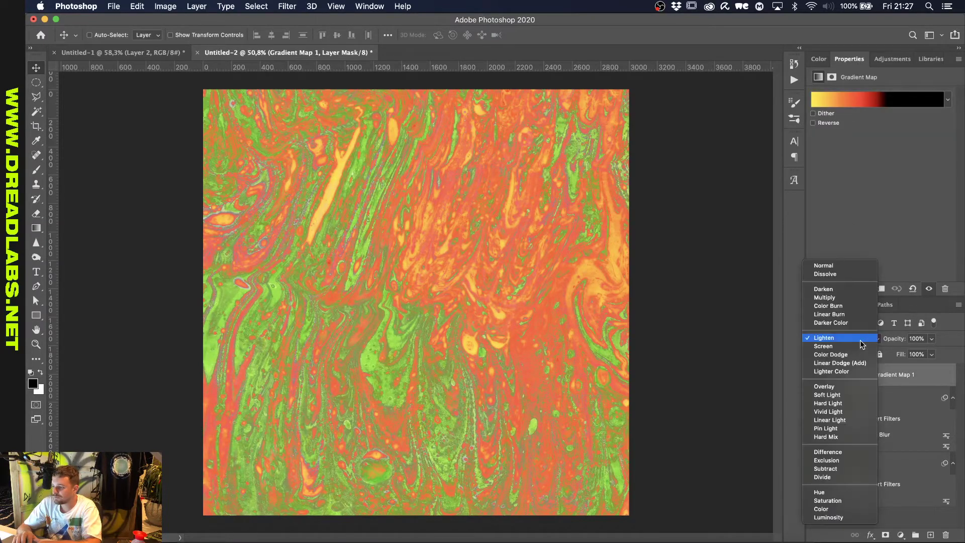
key("Down")
key("Down")
key("Down")
key("Down")
key("Down")
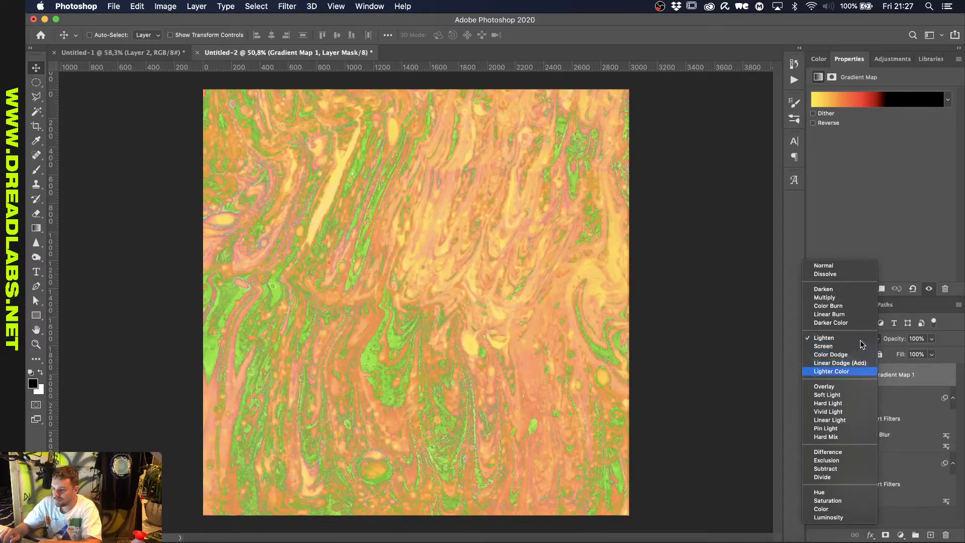
key("Up")
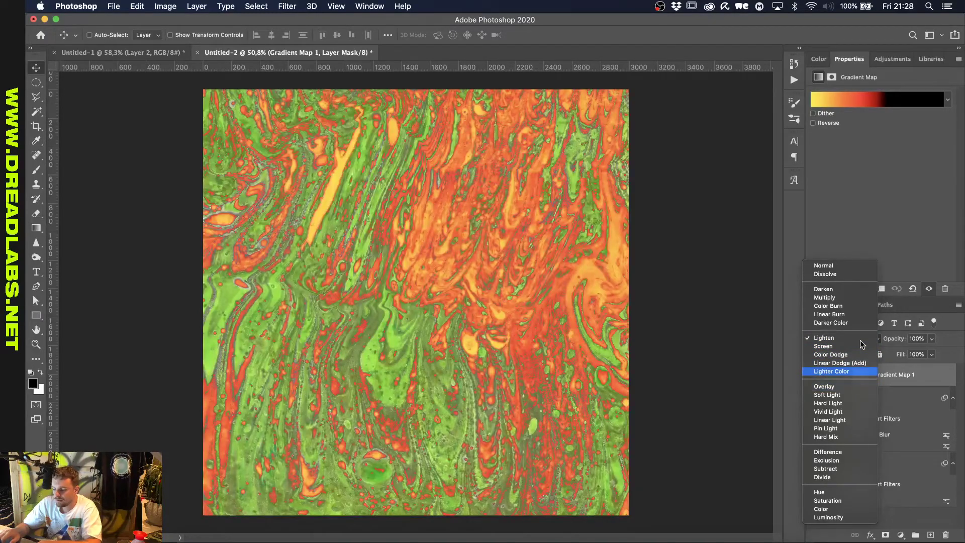
key("Return")
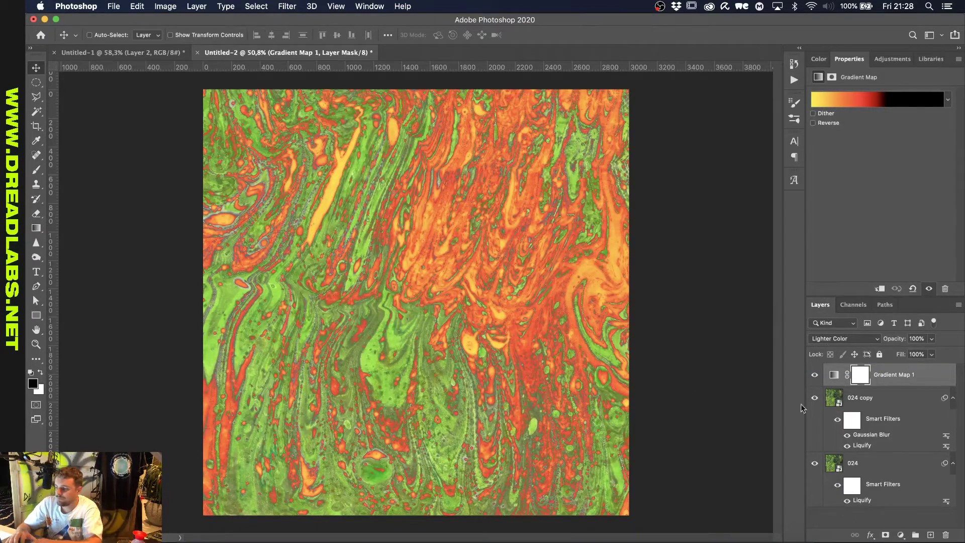
Open the Filter Gallery for the 024 copy layer and remove Glowing Edges from the effect stack.
left_click(883, 398)
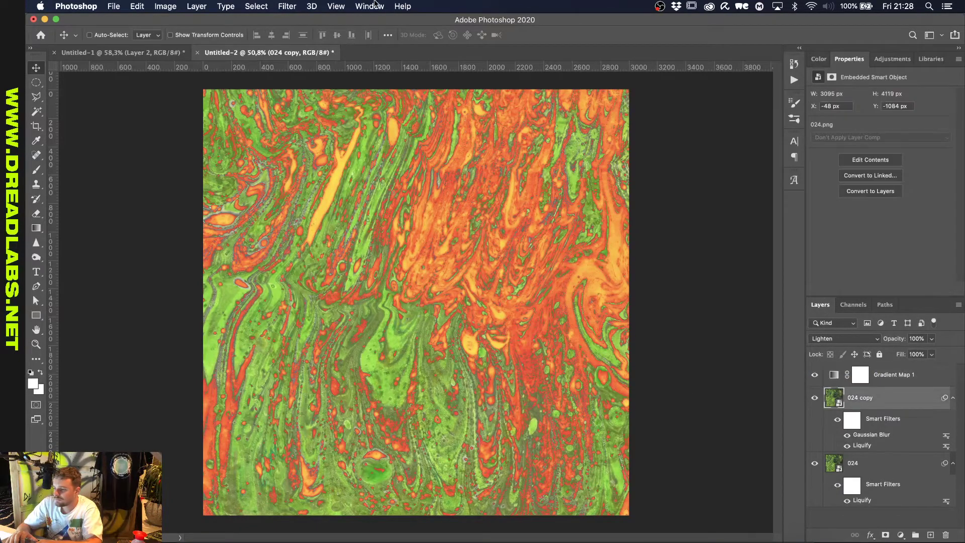
left_click(286, 6)
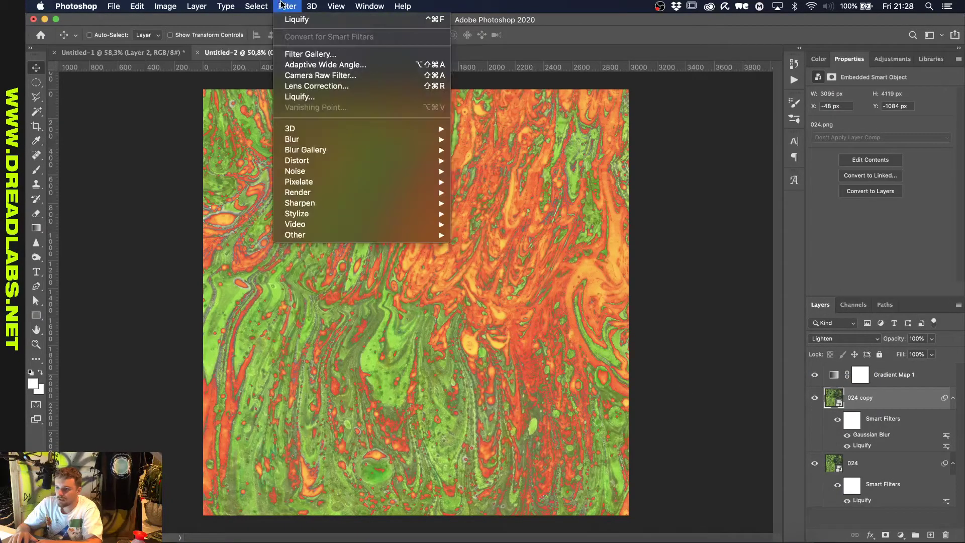
left_click(326, 57)
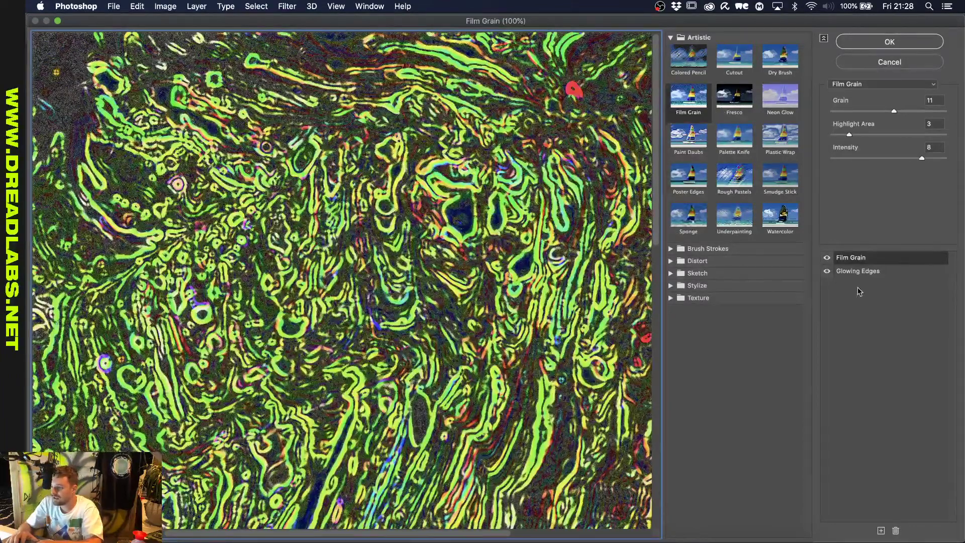
left_click(863, 271)
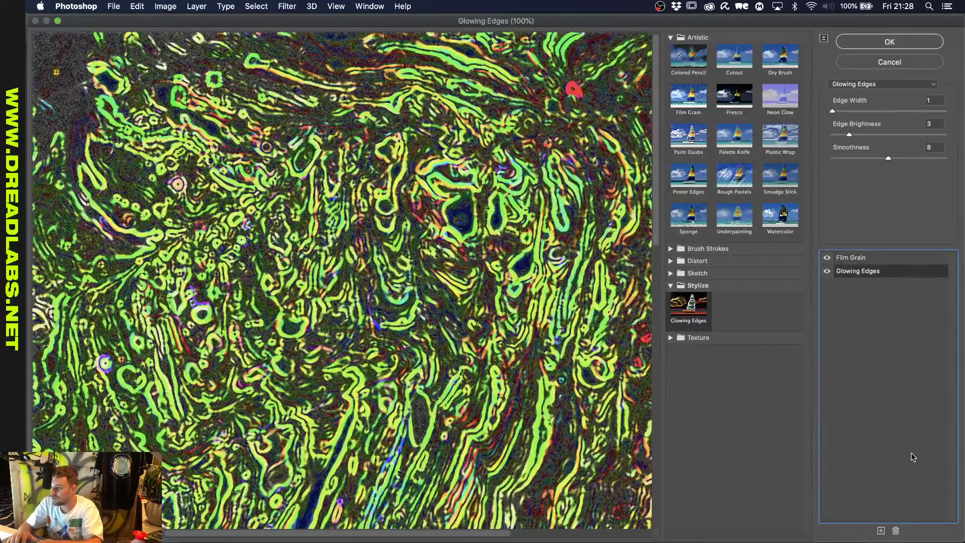
left_click(895, 531)
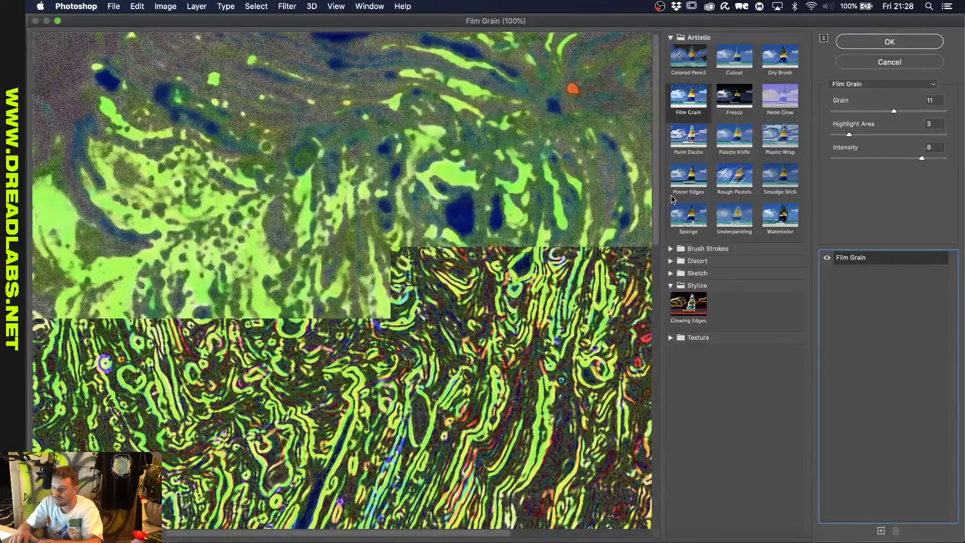
Replace the Film Grain effect with Poster Edges, then try Sponge instead, previewing the marble at 50%.
left_click(689, 177)
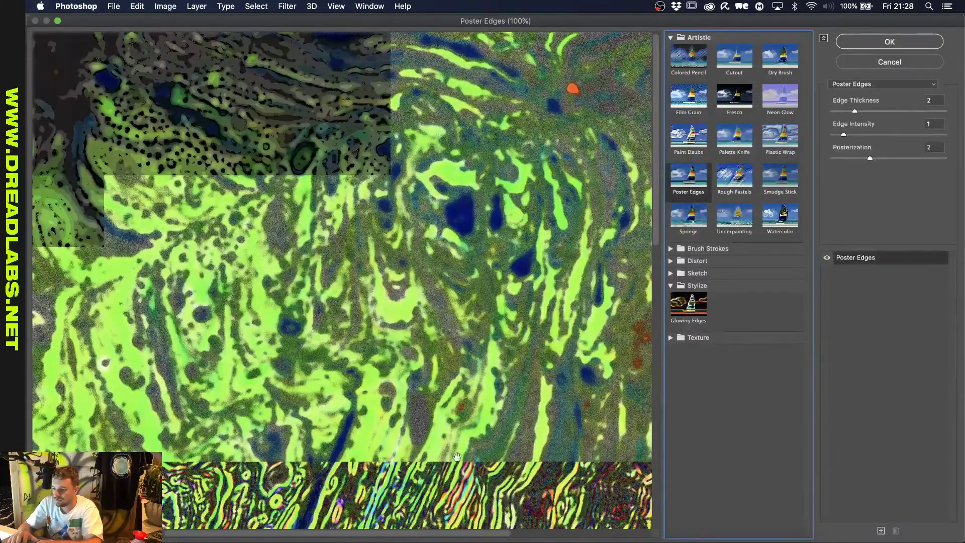
key("super+minus")
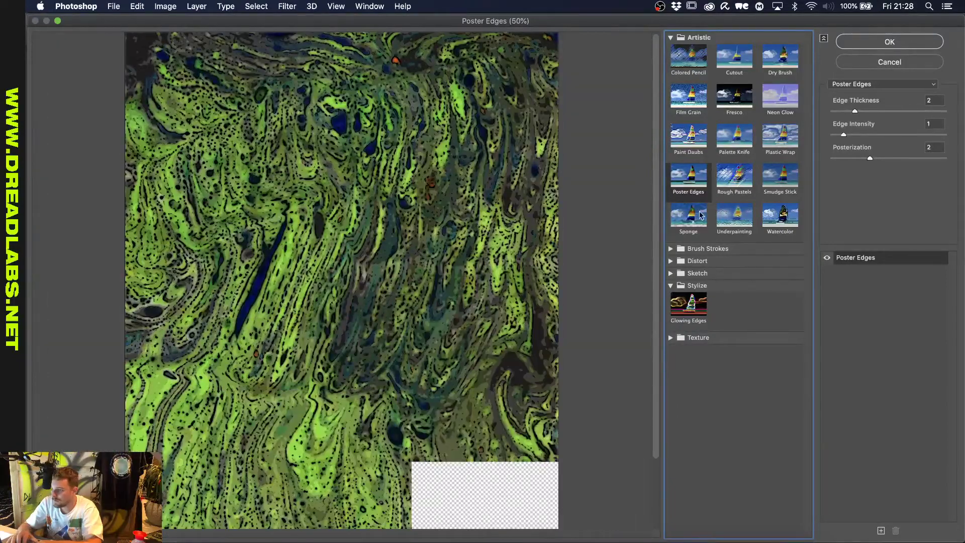
left_click(693, 220)
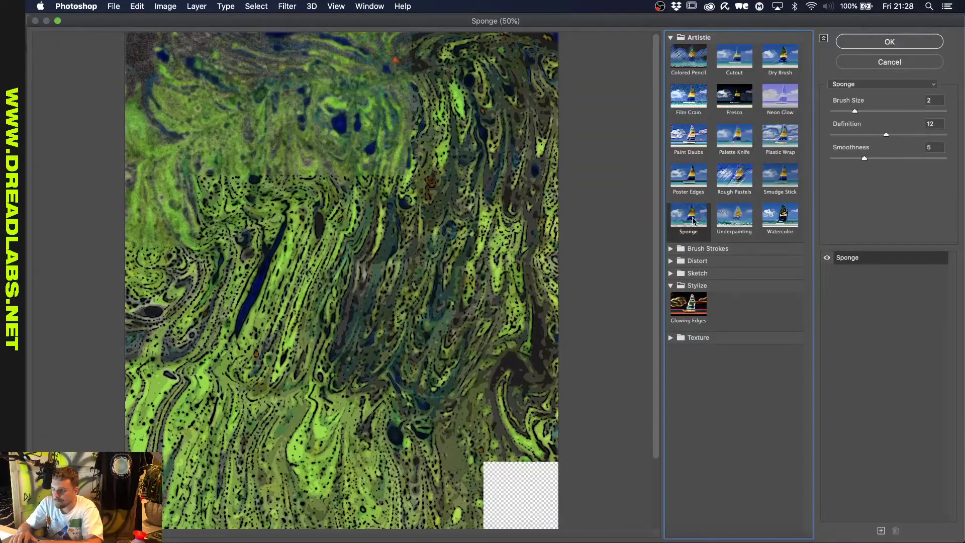
left_click(671, 38)
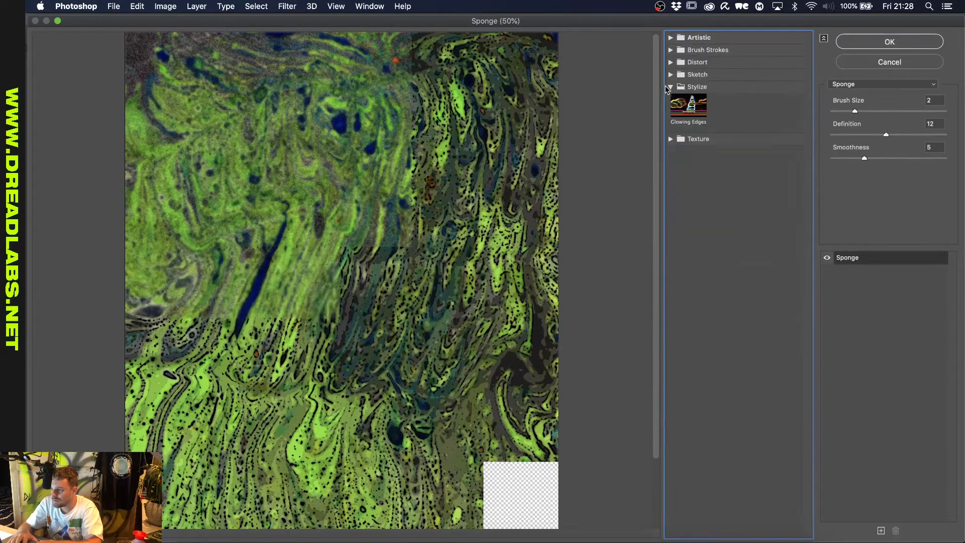
left_click(670, 86)
left_click(670, 74)
left_click(678, 174)
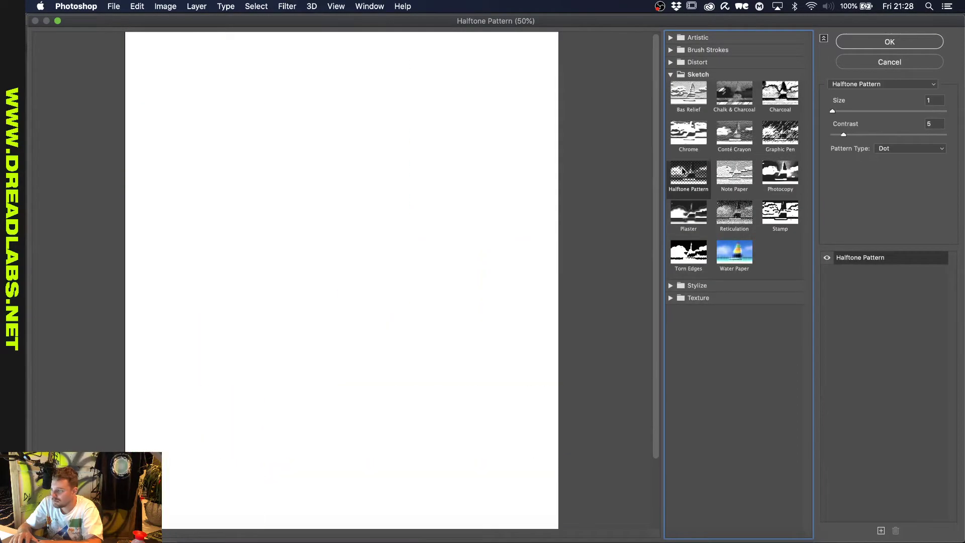
left_click(882, 58)
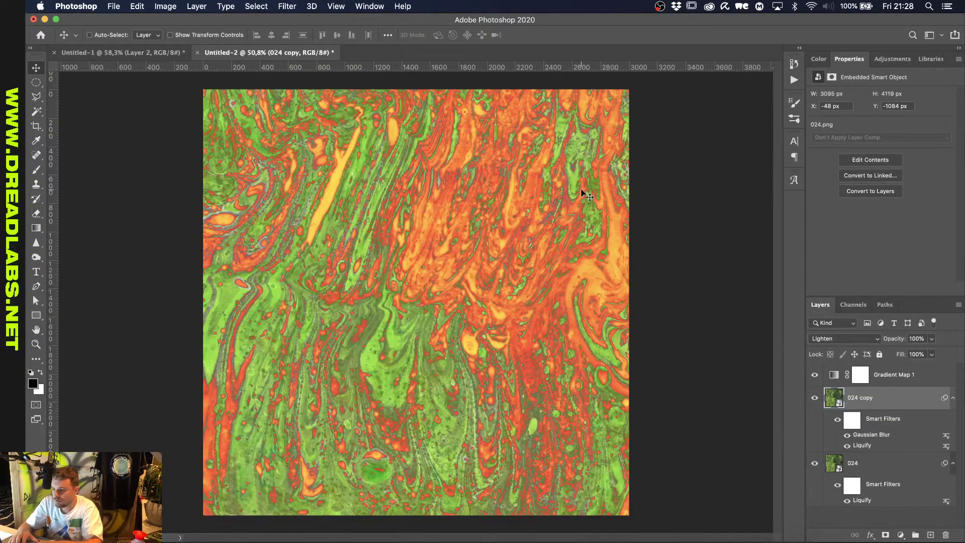
Delete the Gaussian Blur smart filter from the 024 copy layer.
right_click(883, 434)
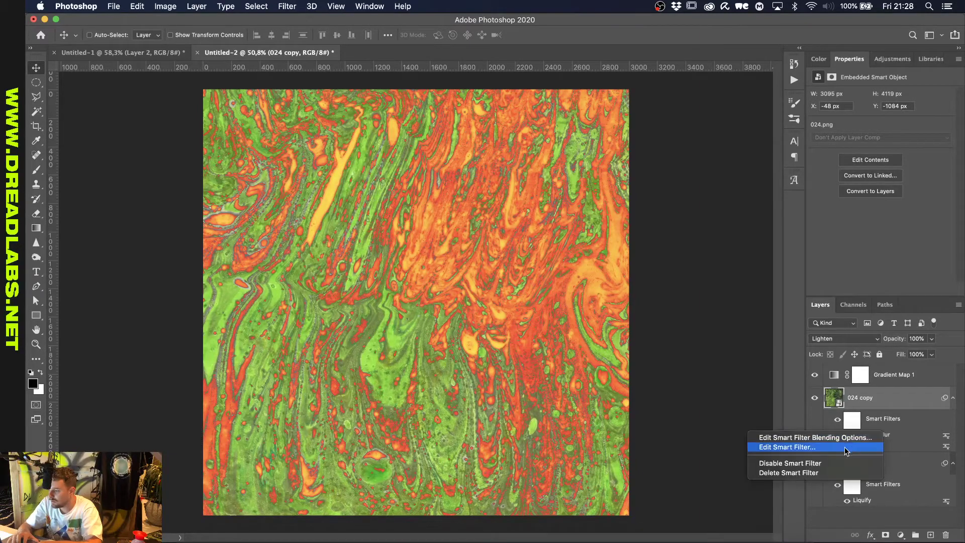
left_click(827, 473)
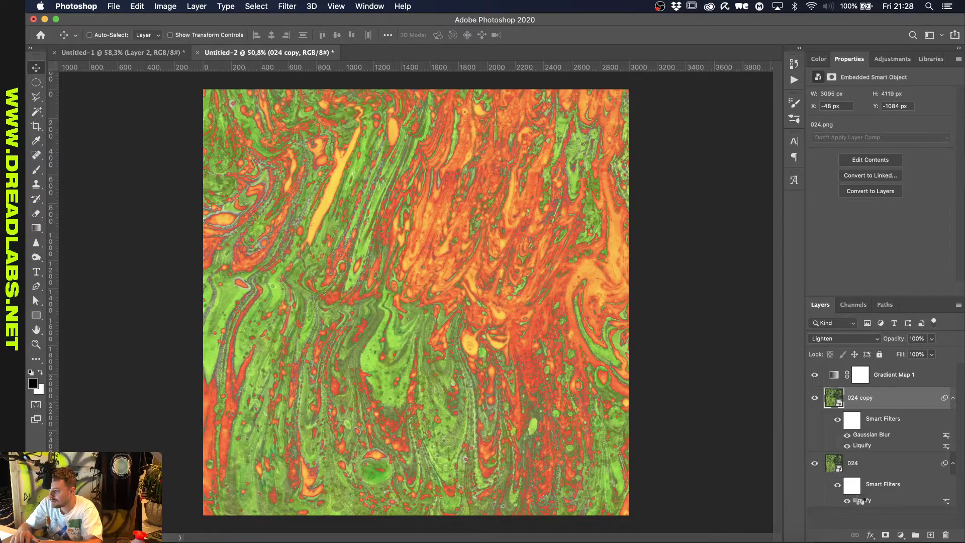
left_click(284, 6)
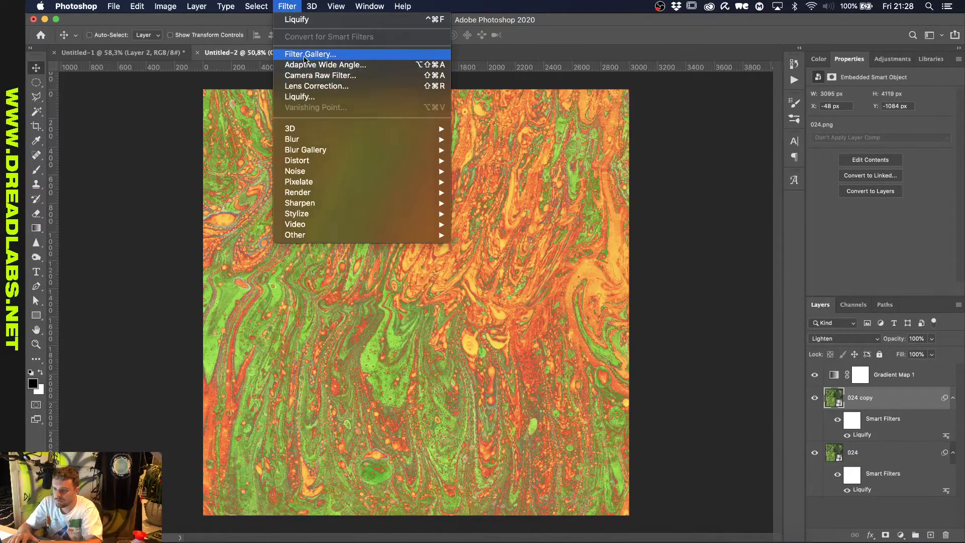
left_click(305, 59)
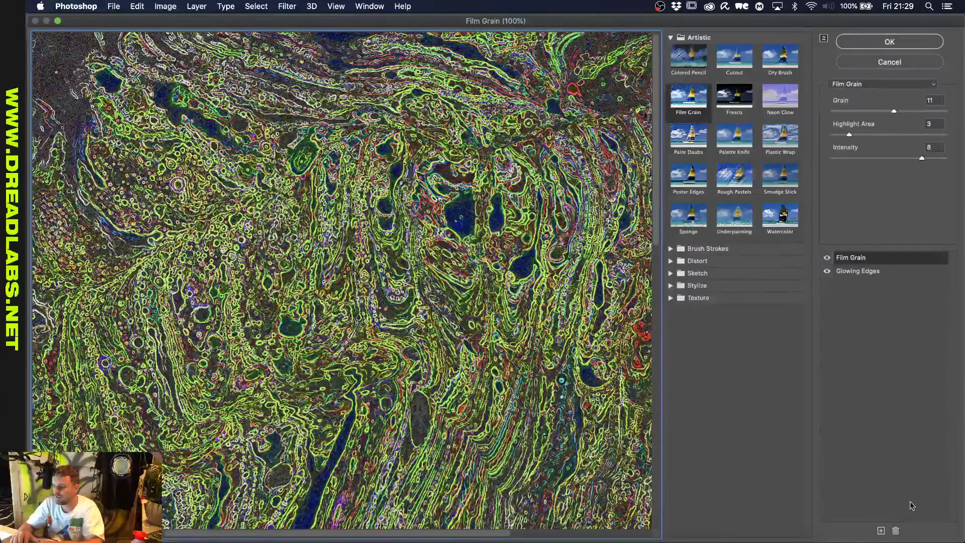
left_click(895, 530)
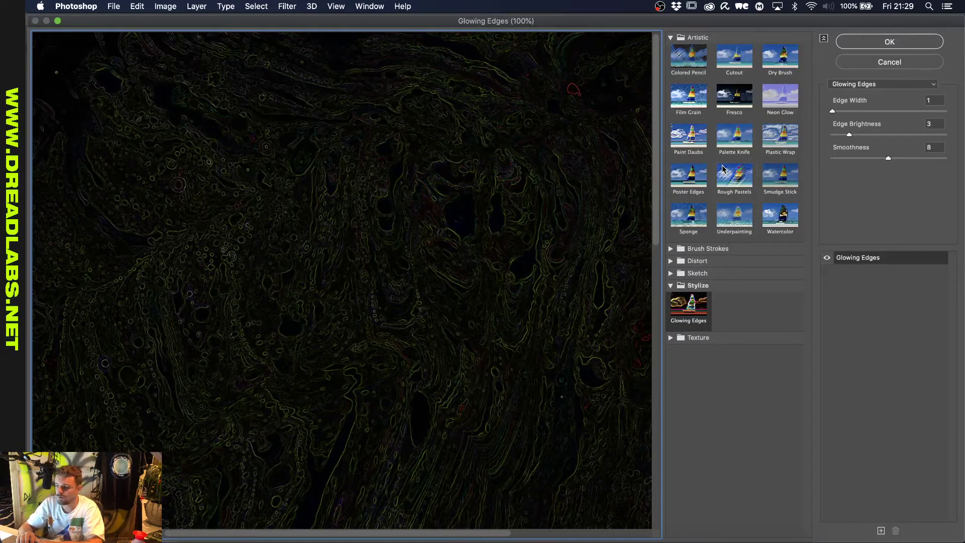
left_click(671, 285)
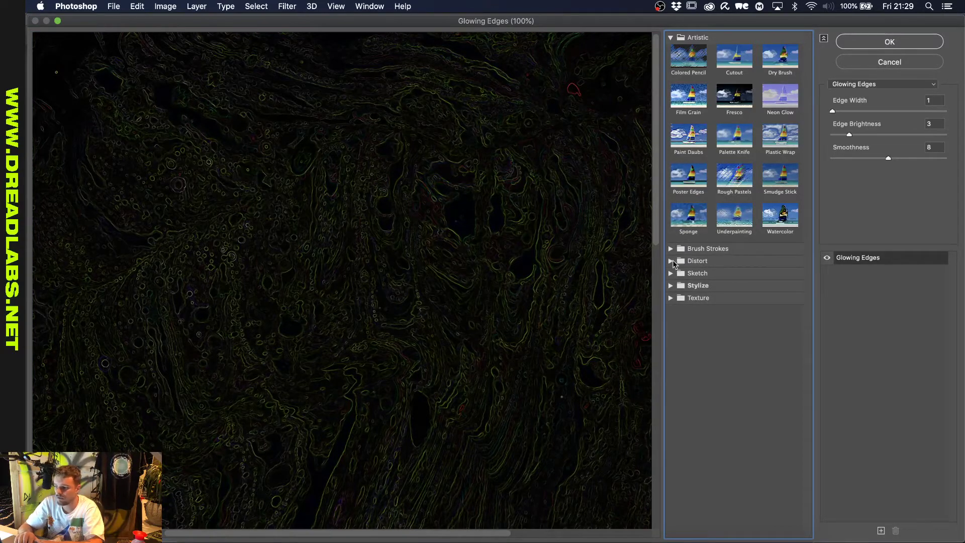
left_click(671, 273)
left_click(682, 380)
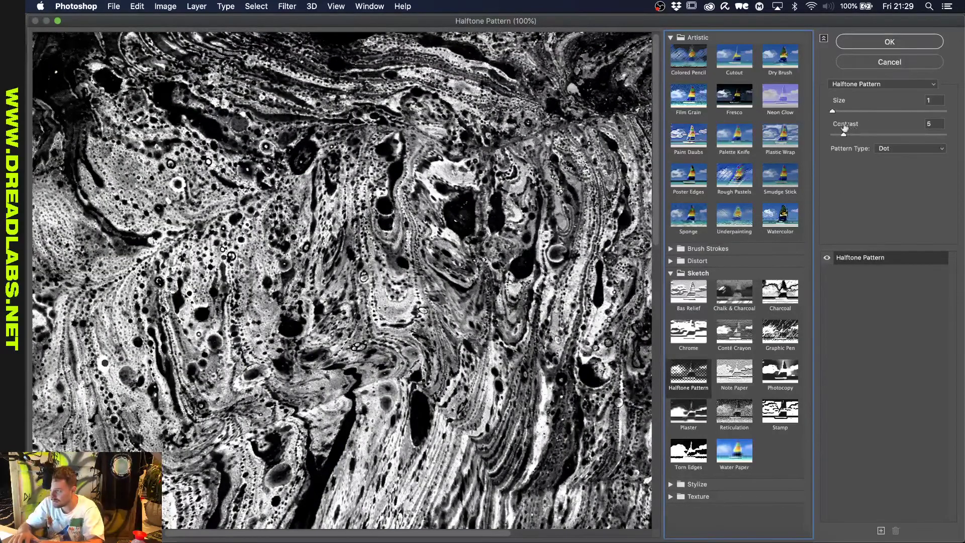
left_click_drag(832, 113, 875, 114)
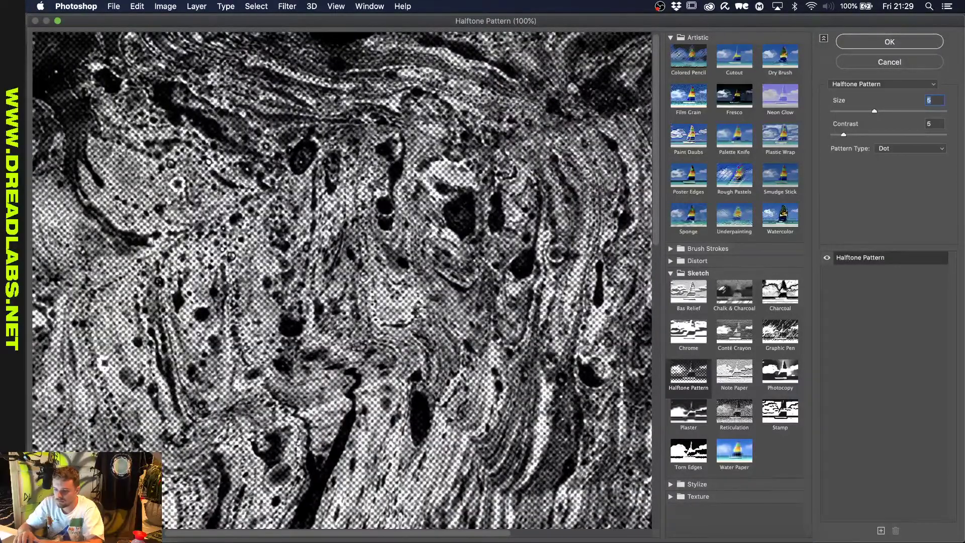
left_click(879, 62)
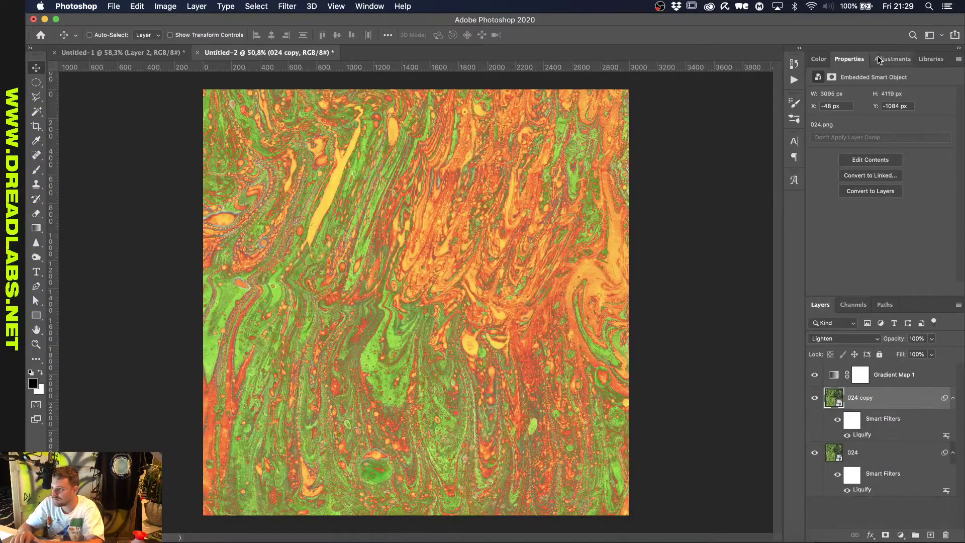
Apply a Hue/Saturation adjustment to the 024 copy layer with Saturation set to -100.
left_click(163, 6)
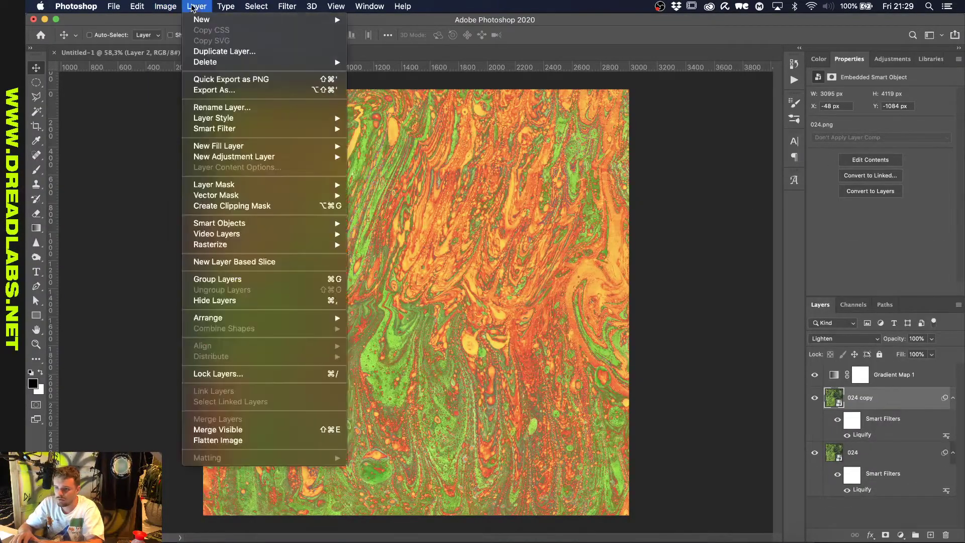
mouse_move(195, 38)
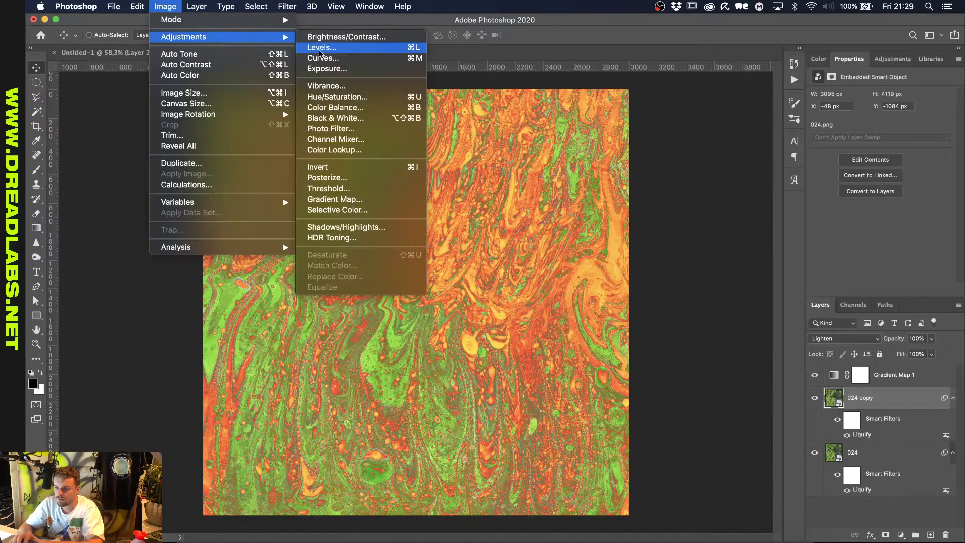
left_click(329, 102)
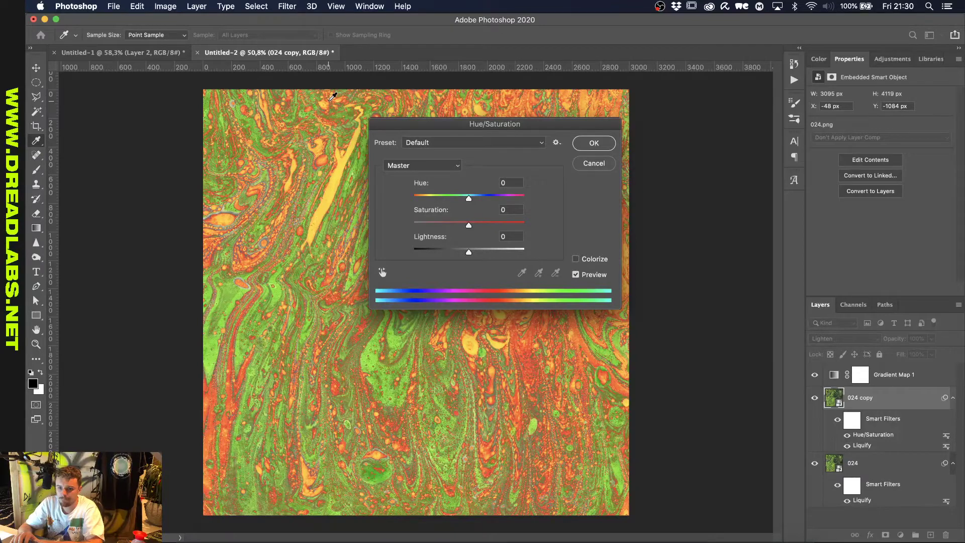
left_click_drag(426, 224, 383, 222)
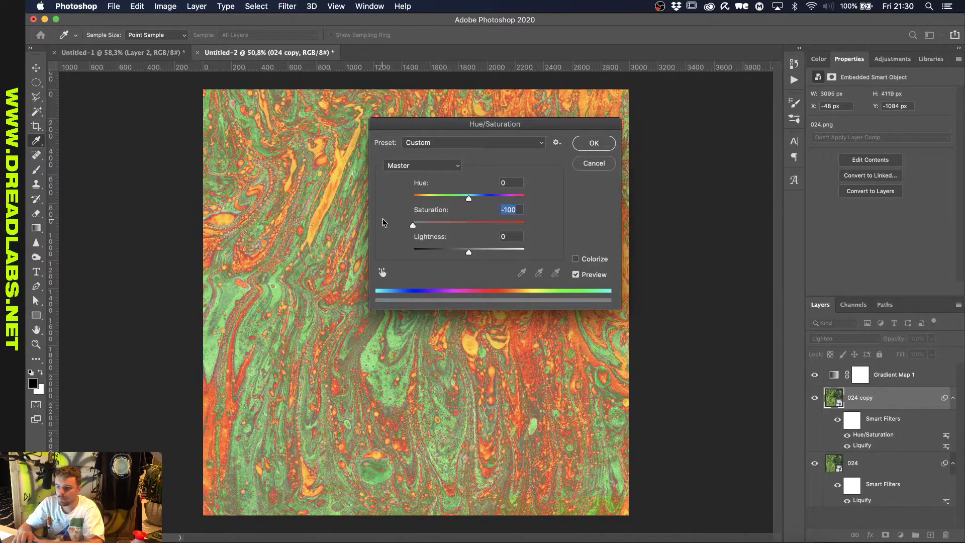
left_click(584, 142)
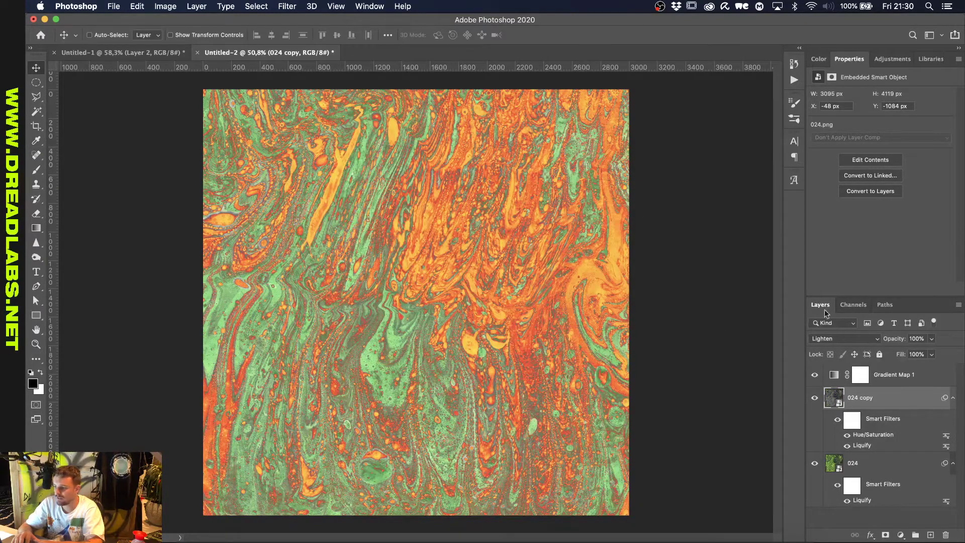
Set the 024 copy layer's blend mode to Normal and hide the original 024 layer.
left_click(834, 339)
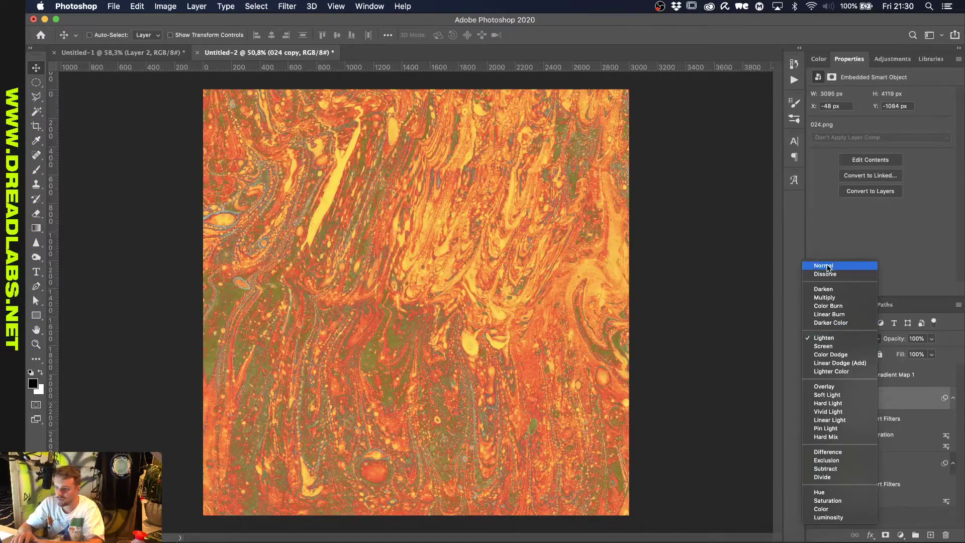
left_click(829, 266)
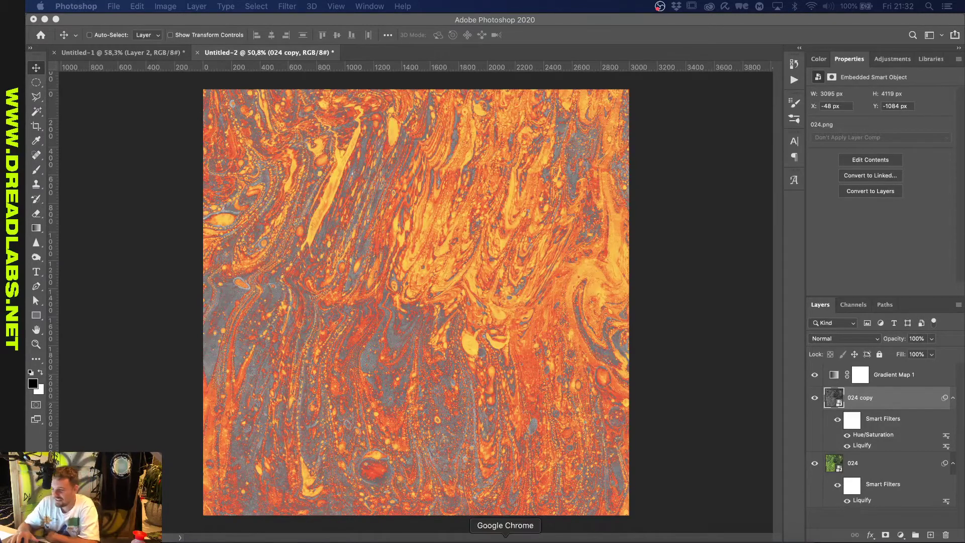
left_click(877, 372)
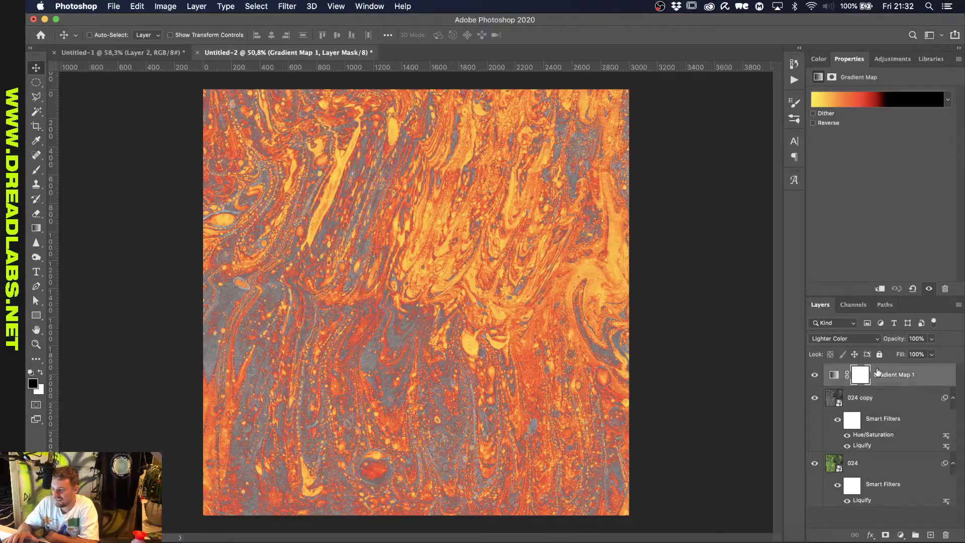
left_click(881, 396)
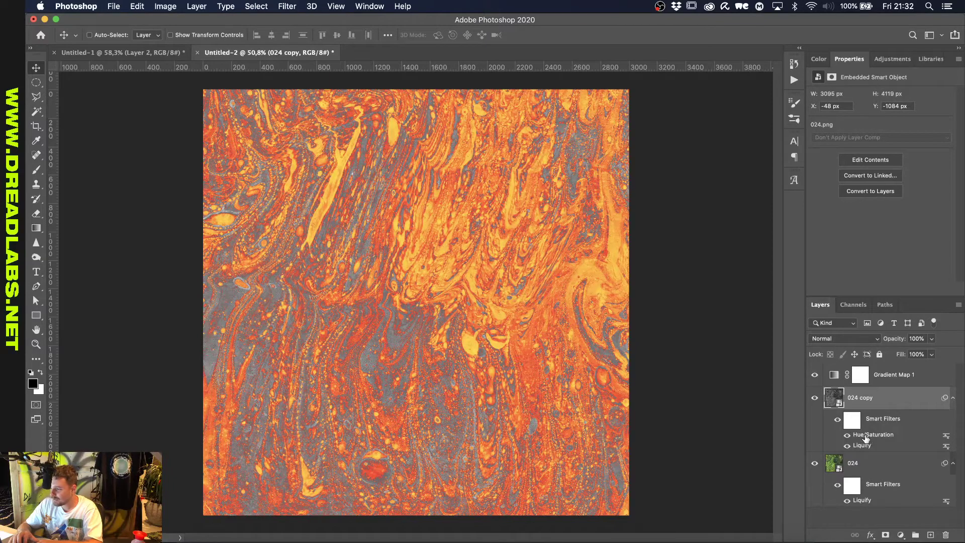
left_click(814, 463)
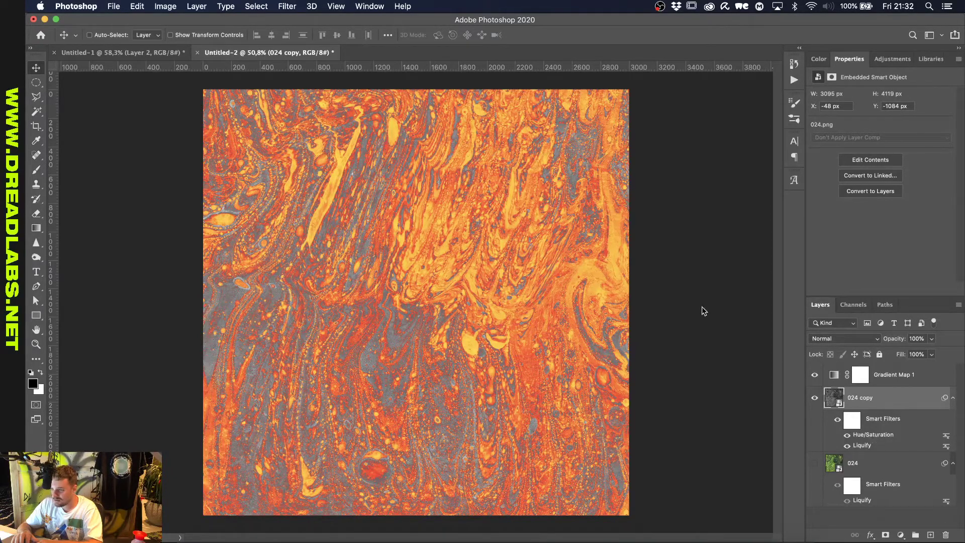
key("super+u")
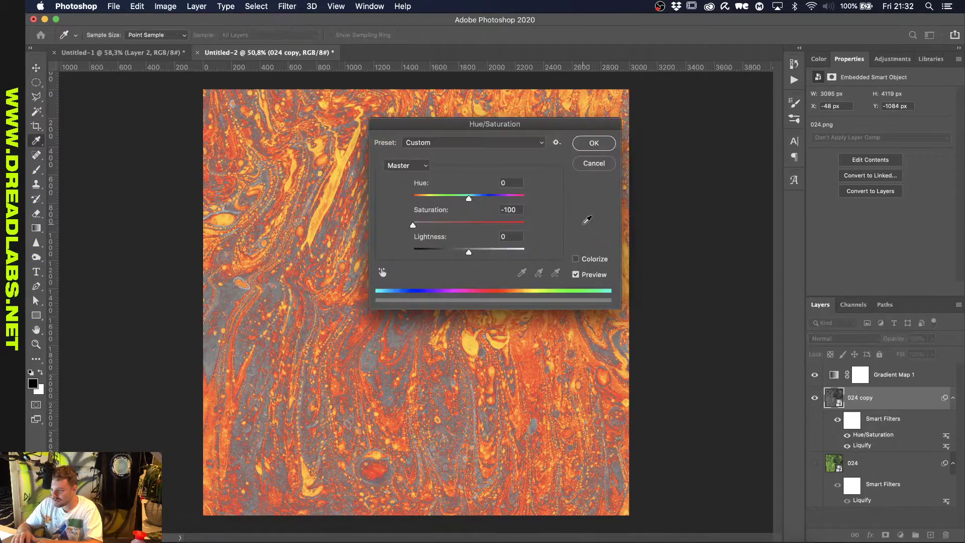
left_click(593, 163)
right_click(863, 447)
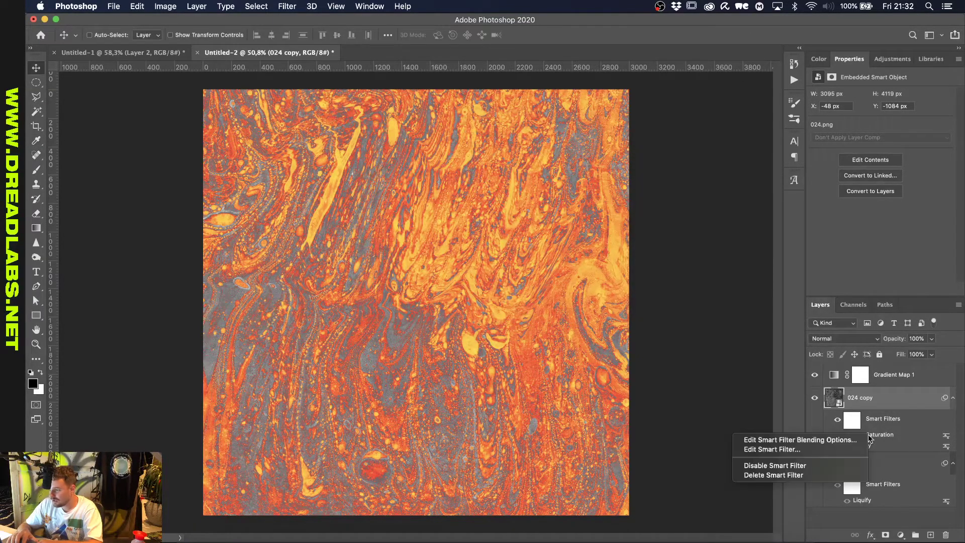
left_click(828, 449)
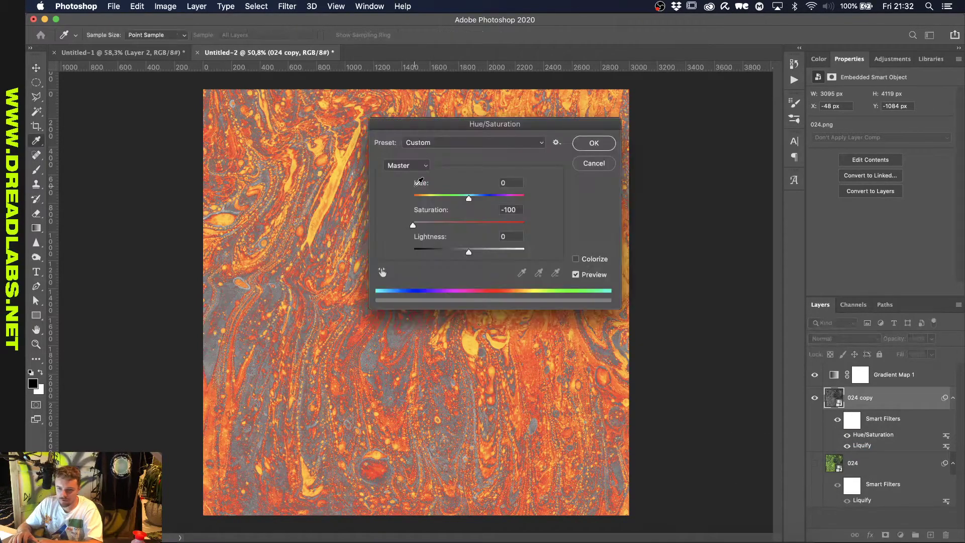
left_click(579, 163)
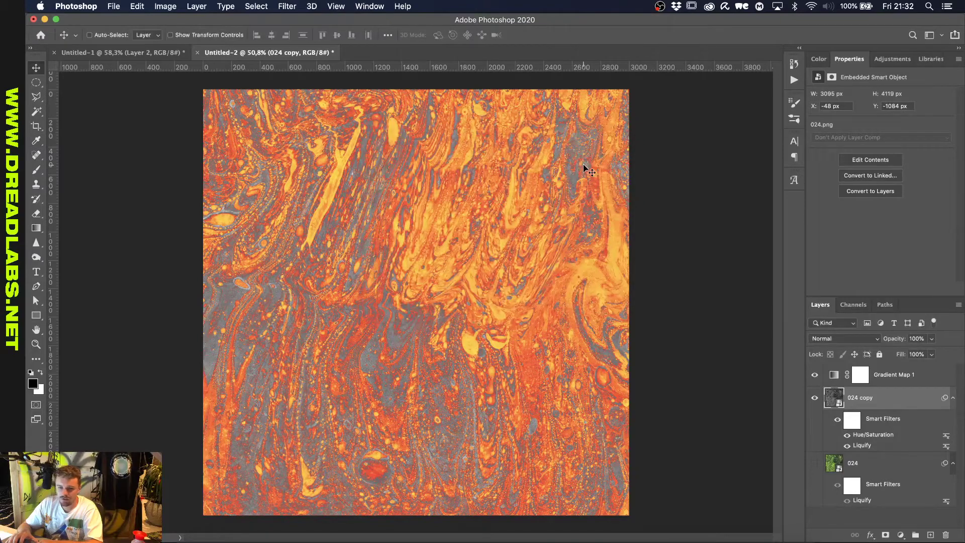
Hide the Gradient Map 1 layer so only the desaturated 024 copy shows.
left_click(814, 374)
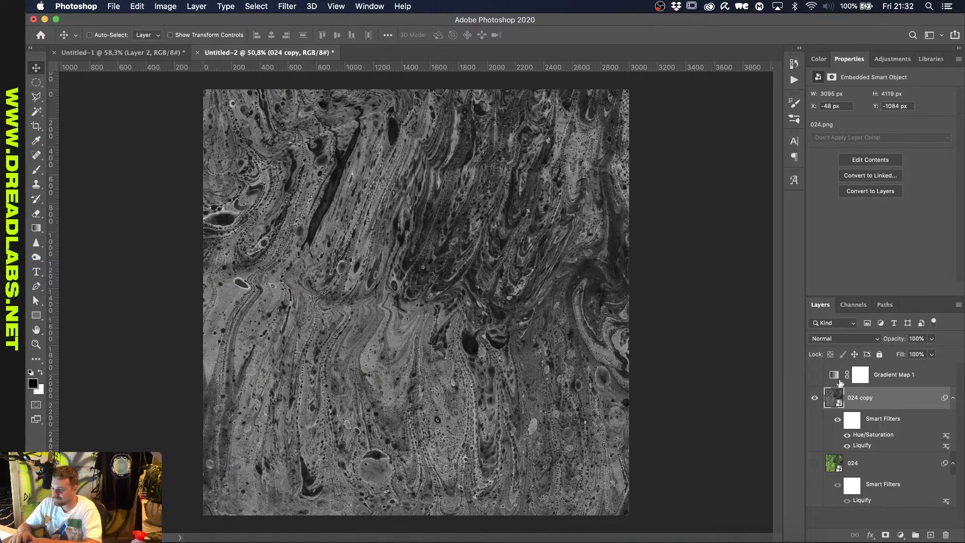
left_click(198, 6)
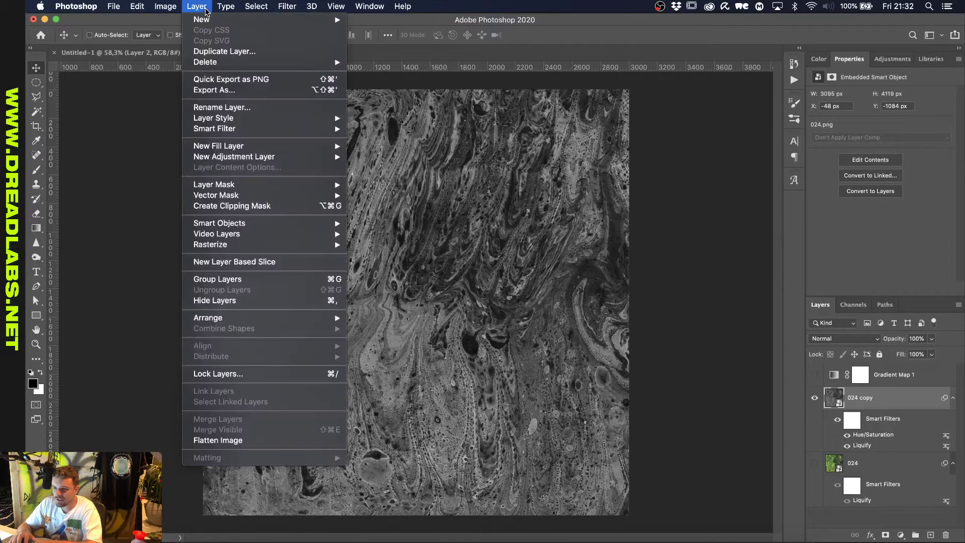
mouse_move(165, 7)
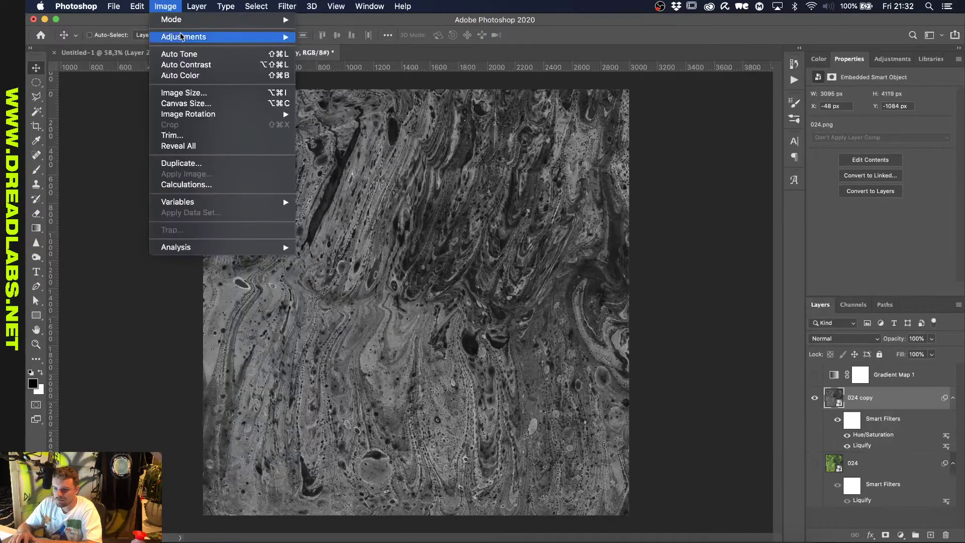
mouse_move(182, 37)
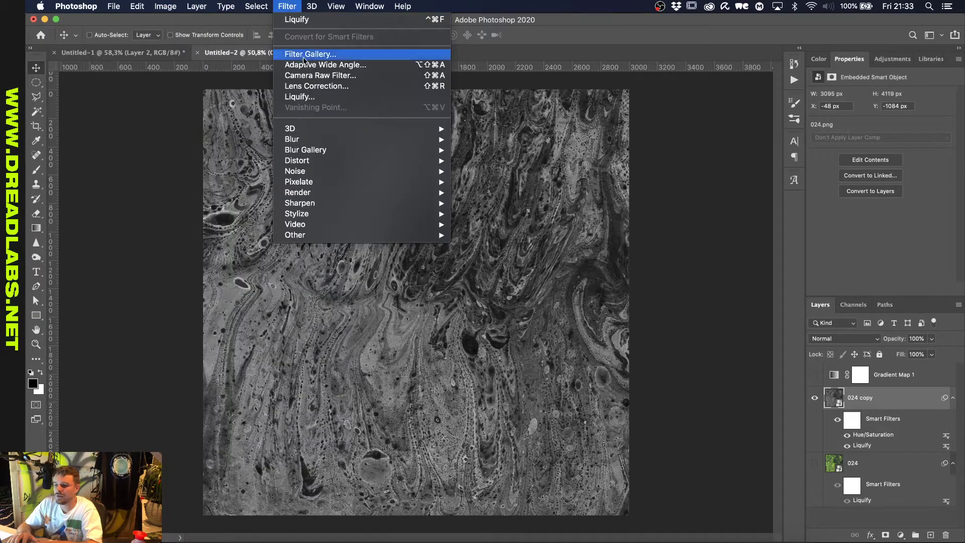
Open the Filter Gallery for the 024 copy layer and delete its Glowing Edges effect, keeping Film Grain.
left_click(319, 52)
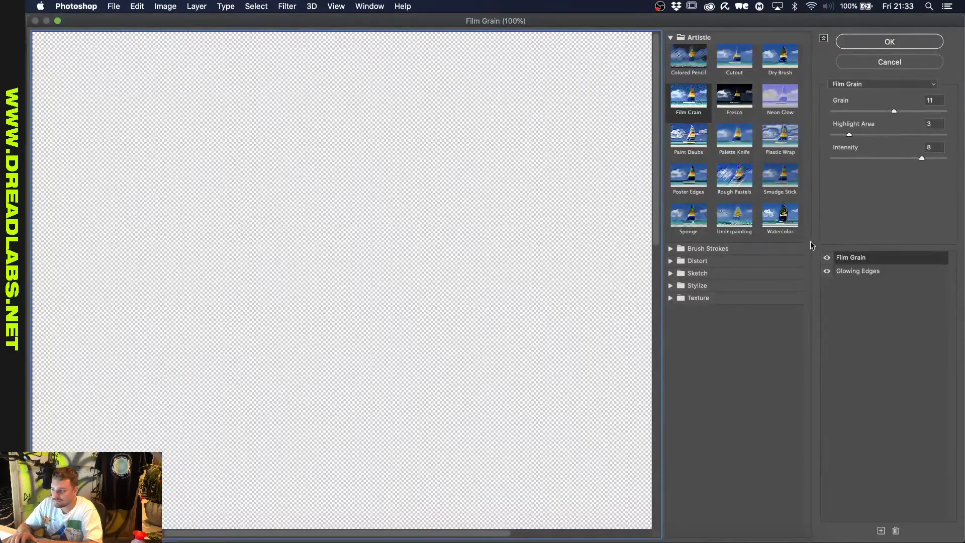
left_click(858, 274)
left_click(896, 531)
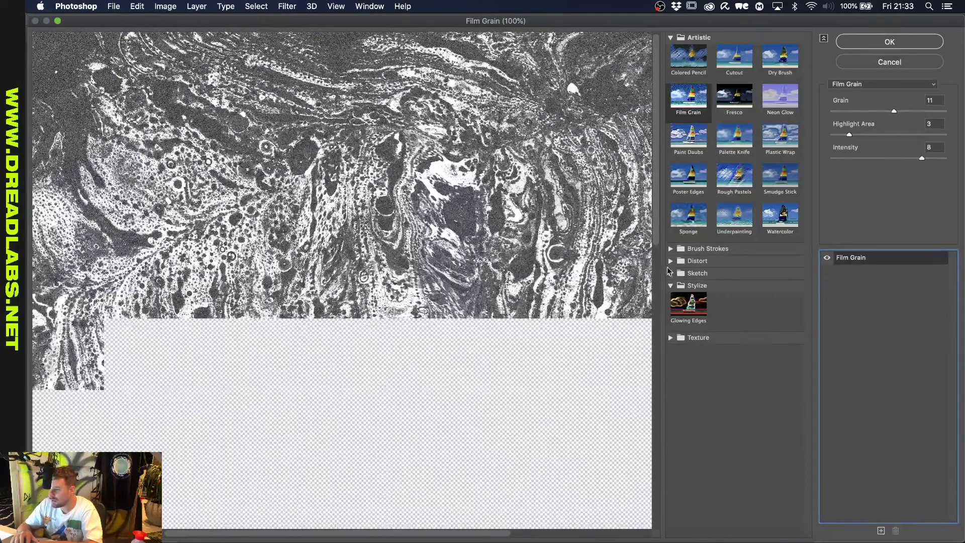
Add a second effect above Film Grain in the Filter Gallery and make it the Sketch effect Halftone Pattern.
left_click(671, 260)
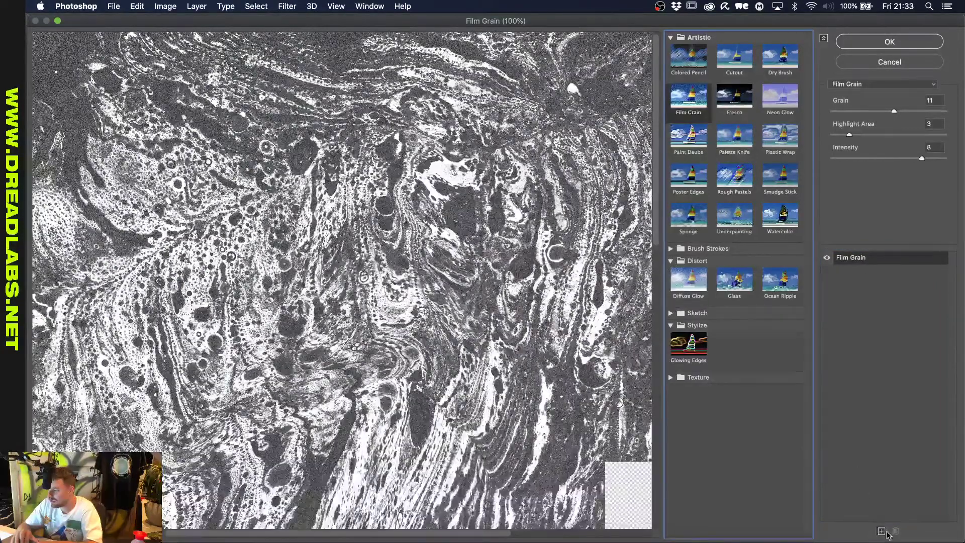
left_click(880, 530)
left_click(673, 262)
left_click(671, 249)
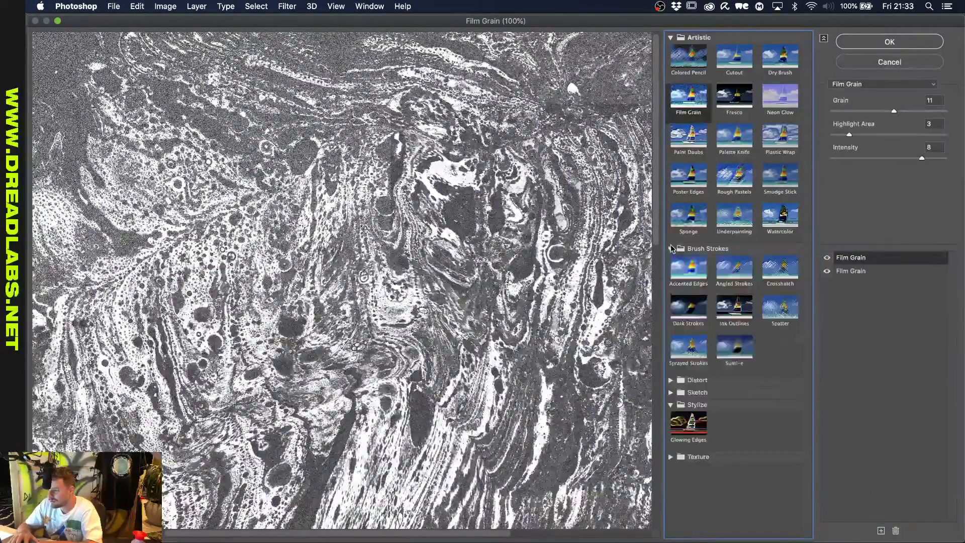
left_click(671, 250)
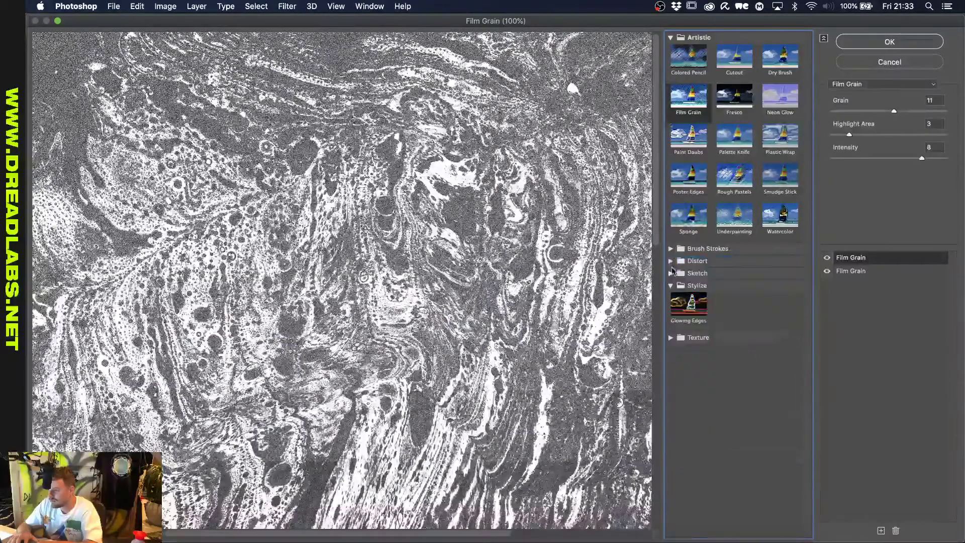
left_click(671, 273)
left_click(688, 372)
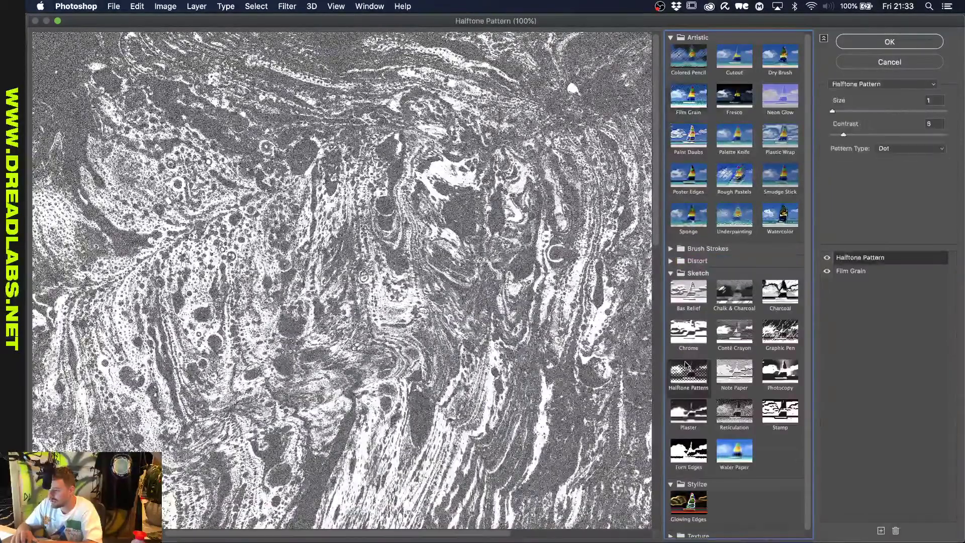
Set the Halftone Pattern effect to size 7 and contrast 22, and apply the Filter Gallery.
left_click_drag(832, 111, 893, 111)
left_click_drag(843, 135, 884, 137)
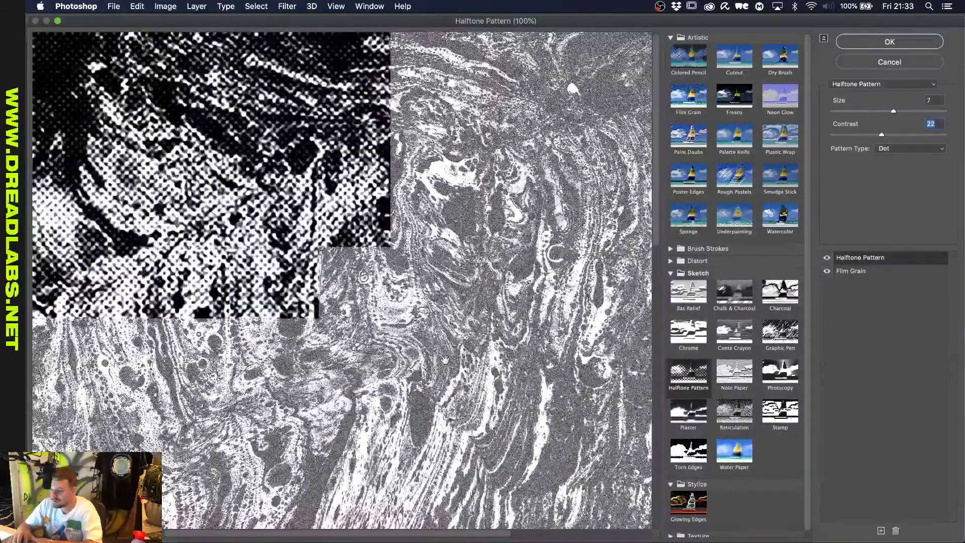
left_click(867, 40)
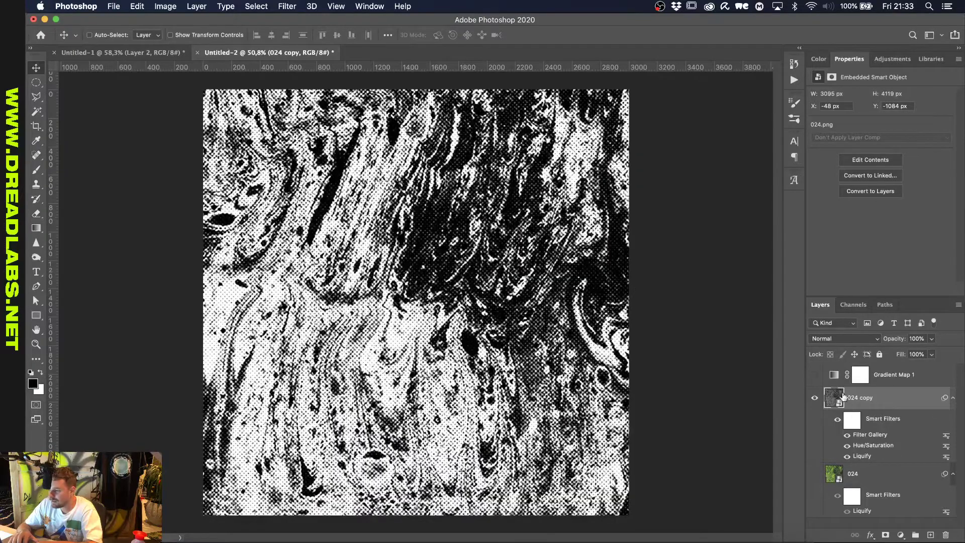
Show the original 024 layer and set the 024 copy layer's blend mode to Multiply.
left_click(815, 474)
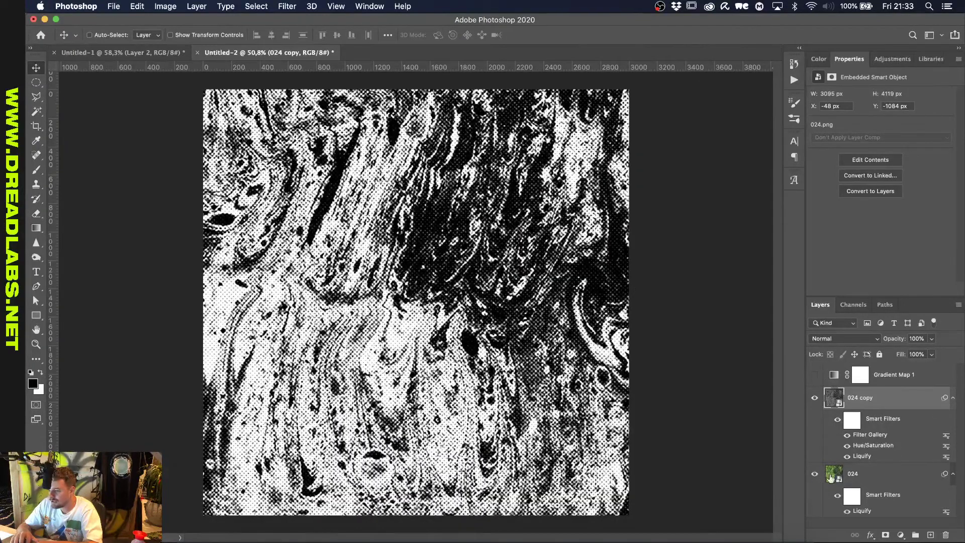
left_click(860, 475)
left_click(849, 400)
left_click(837, 343)
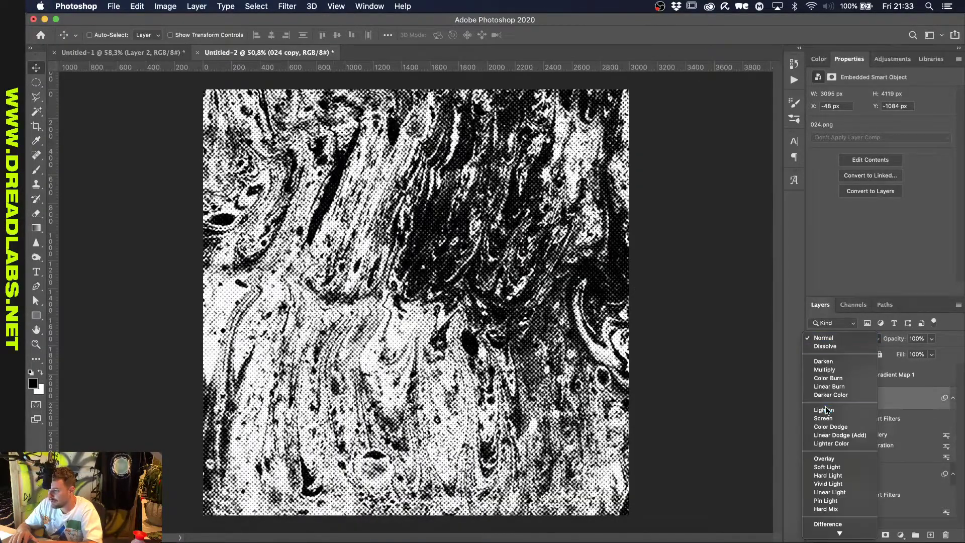
left_click(827, 409)
left_click(837, 341)
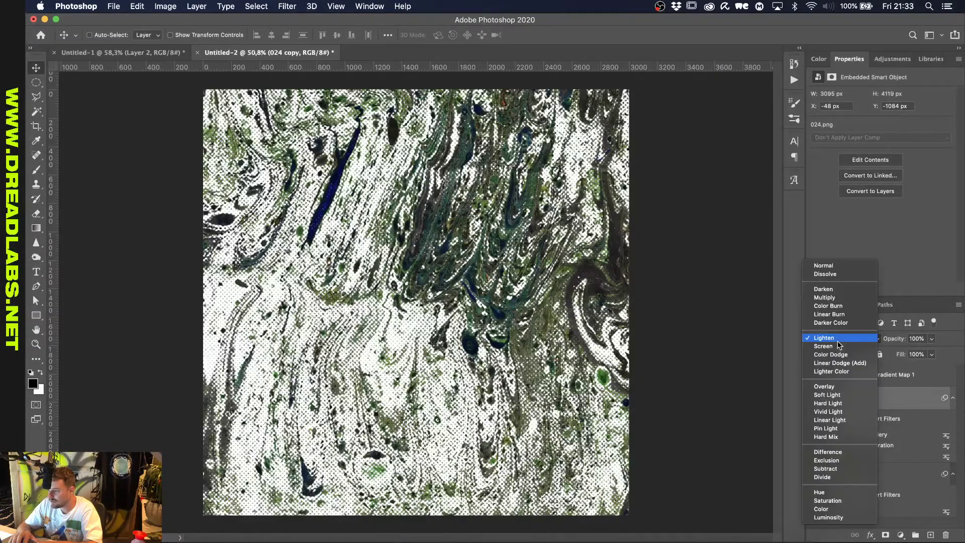
left_click(835, 298)
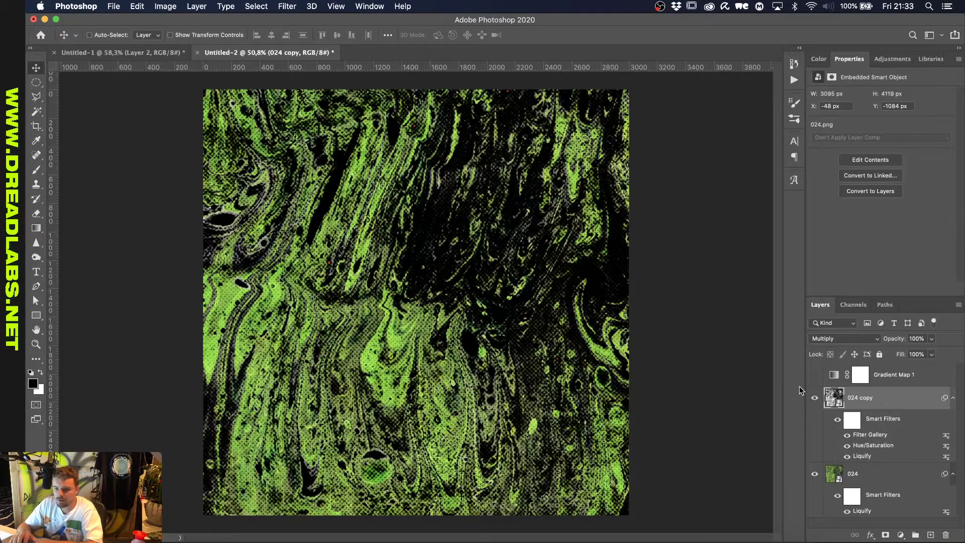
Show the Gradient Map 1 layer again and delete it.
left_click(815, 375)
left_click(899, 373)
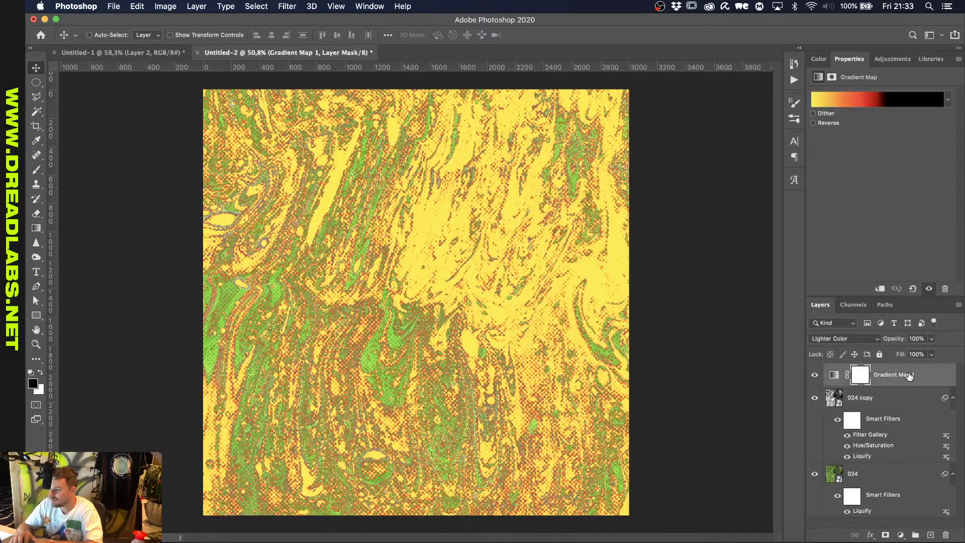
key("Delete")
Add a new Gradient Map adjustment layer directly above the 024 layer and open its gradient for editing.
left_click(860, 447)
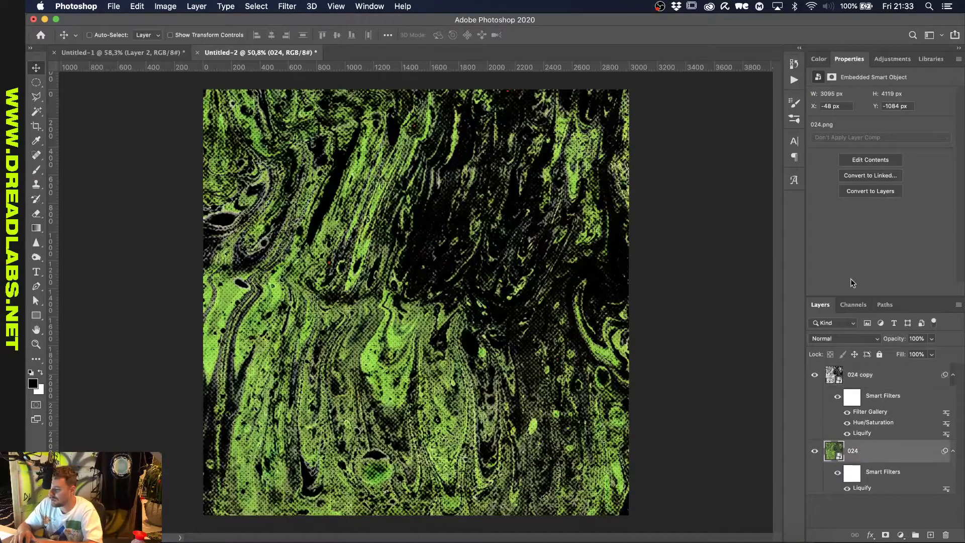
left_click(891, 60)
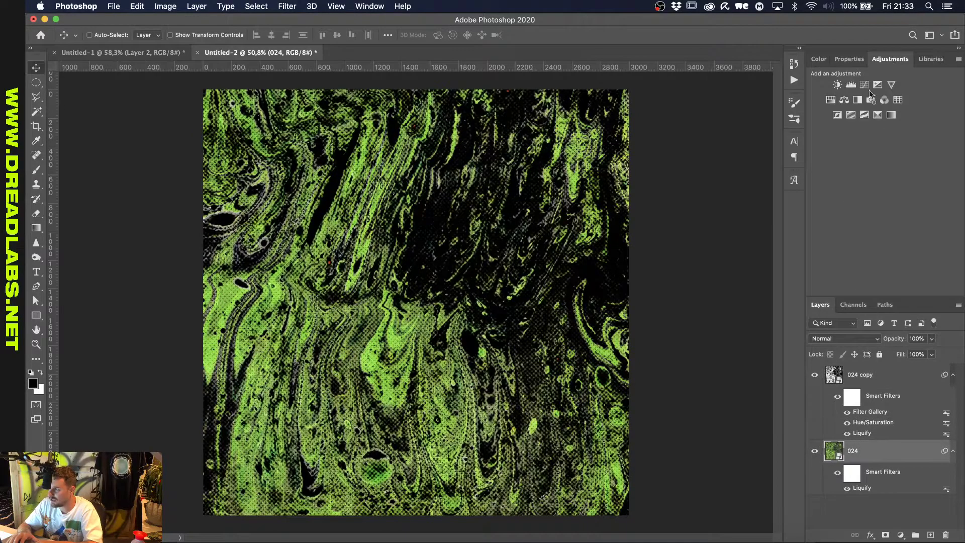
left_click(928, 59)
left_click(890, 58)
left_click(887, 113)
left_click(892, 103)
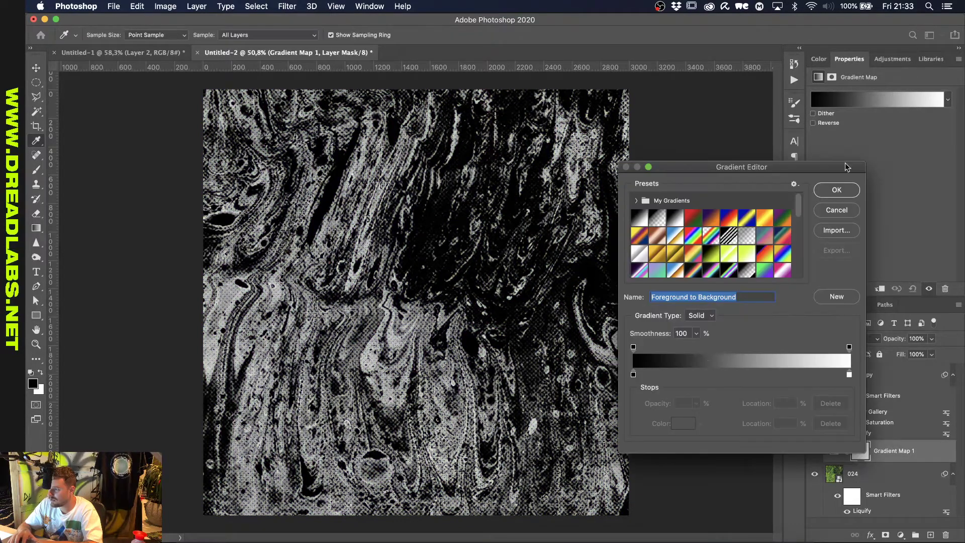
Set the gradient's first color stop to dark grey 1a1a1a.
left_click(634, 374)
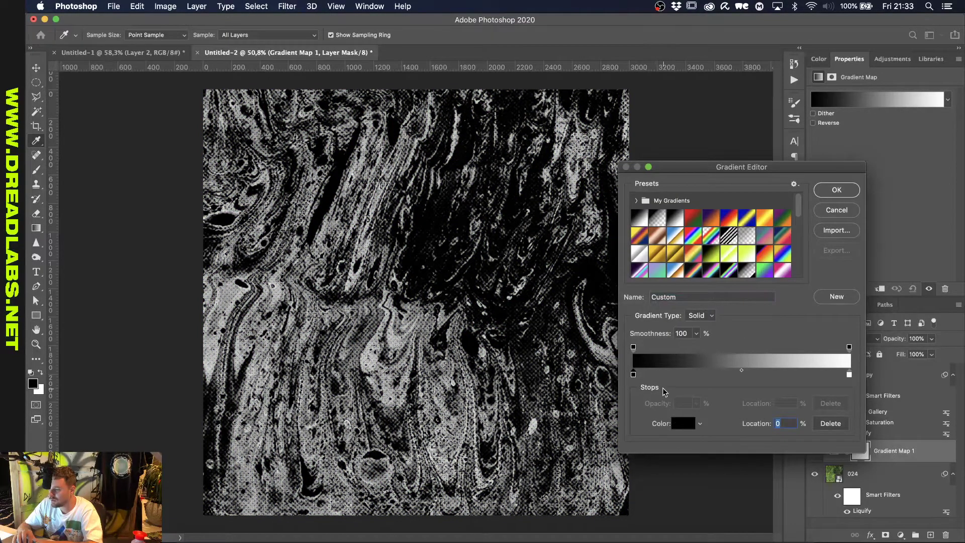
left_click(682, 425)
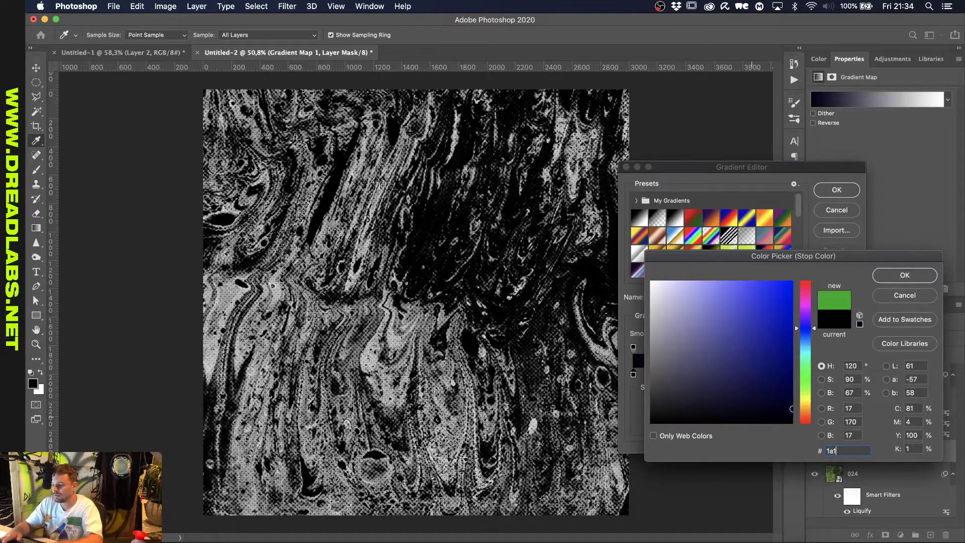
key("Return")
Add a color stop at 18% of the gradient and make it purple 7800ff.
left_click(678, 375)
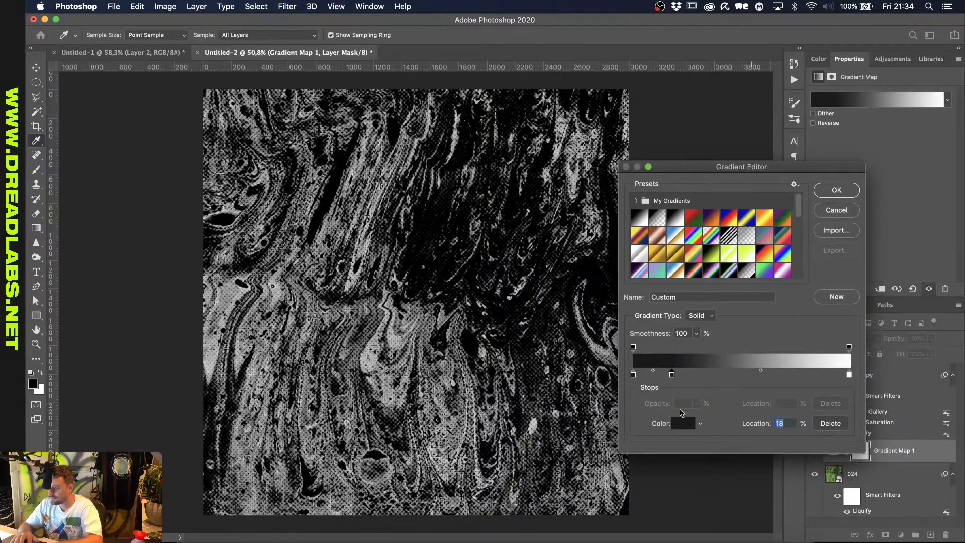
double_click(672, 375)
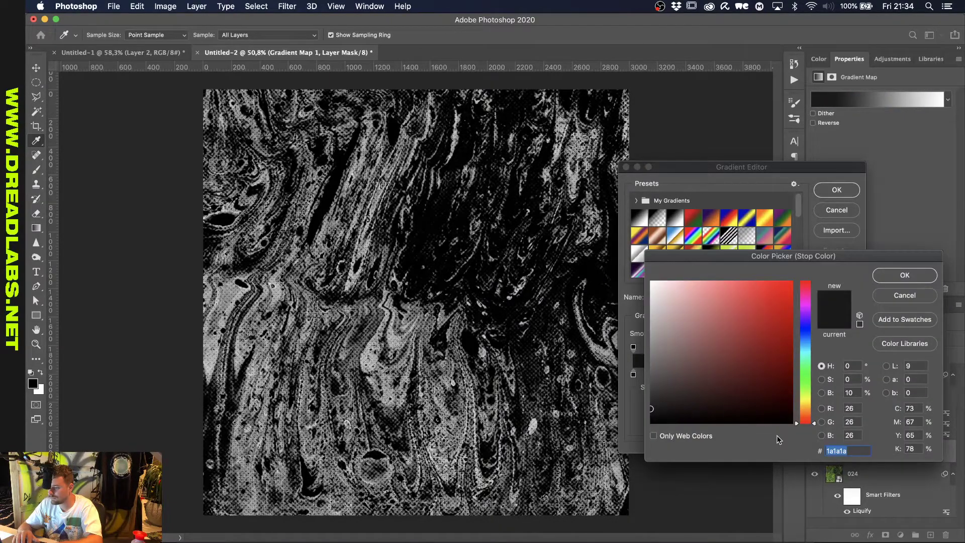
type("78ff00")
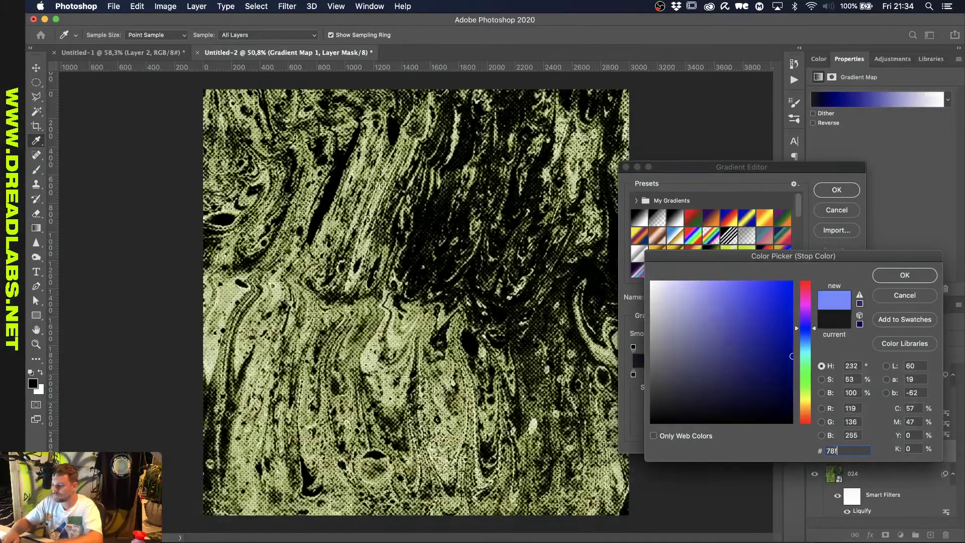
key("BackSpace")
key("BackSpace")
key("BackSpace")
type("00ff")
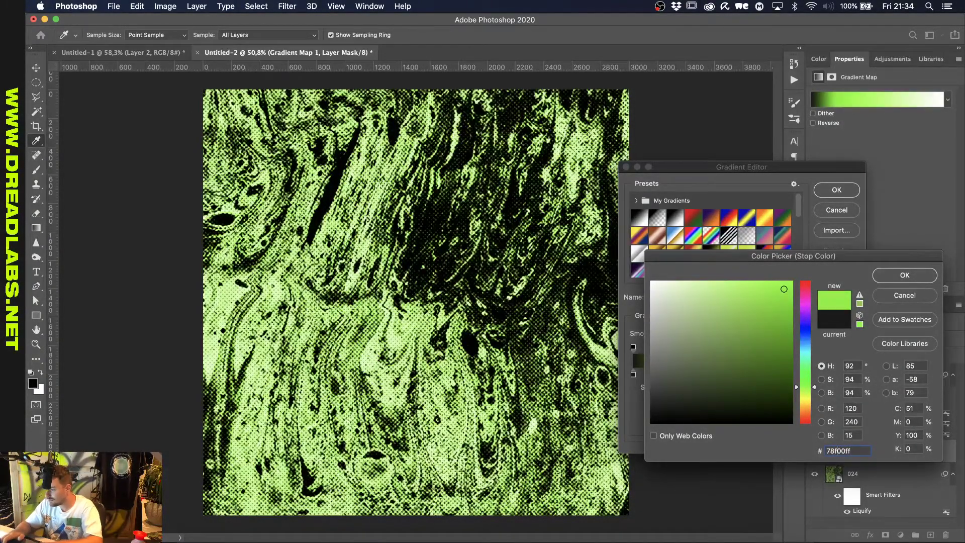
key("Return")
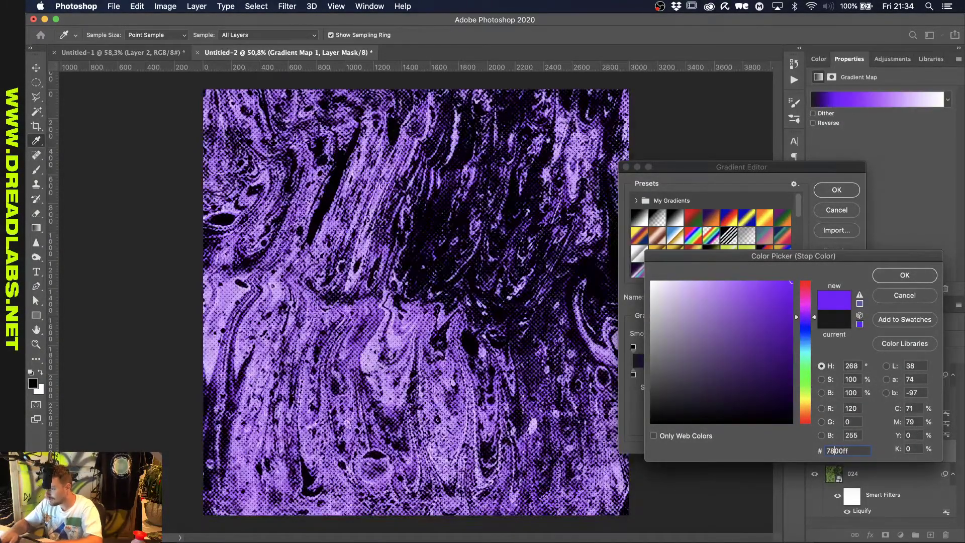
Set the gradient's end color stop to lime c0ff00.
left_click(847, 373)
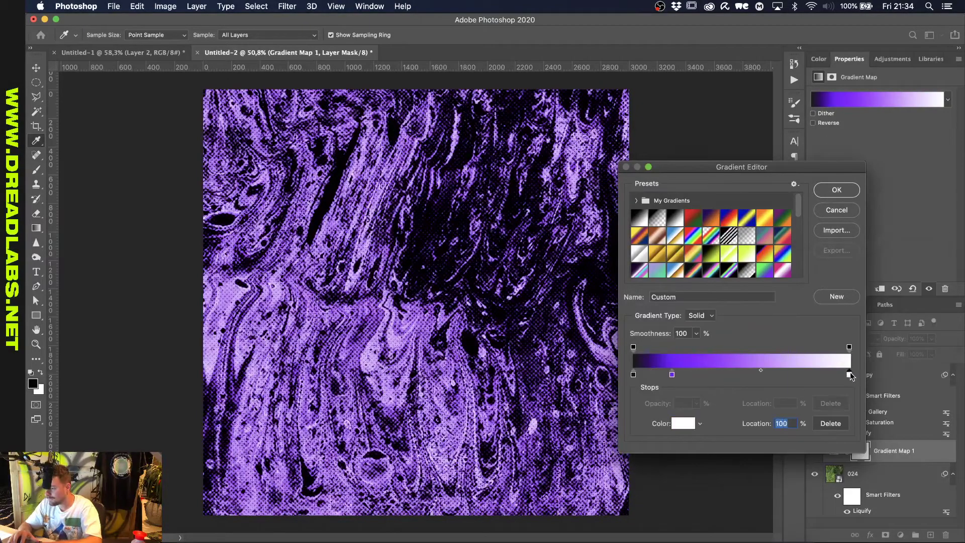
left_click(684, 423)
type("c0ff00")
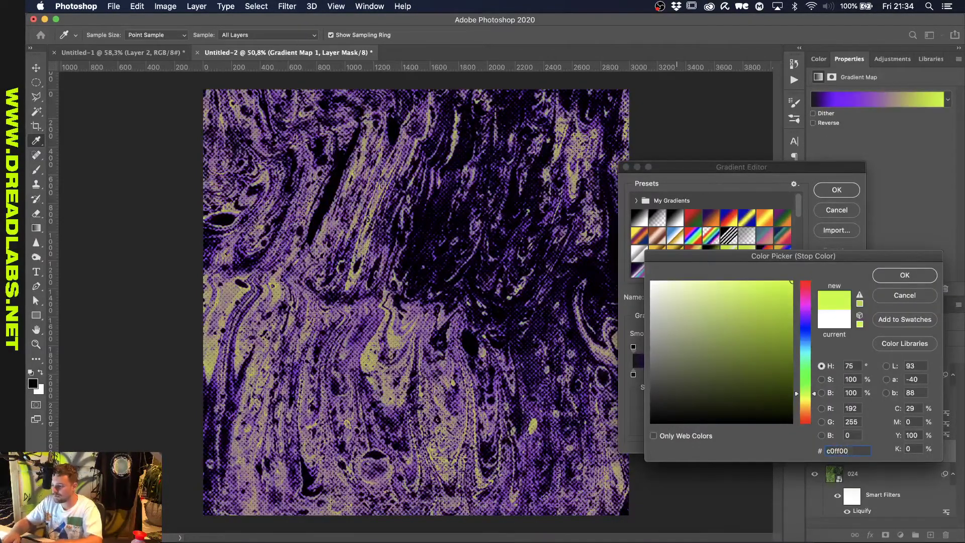
key("Return")
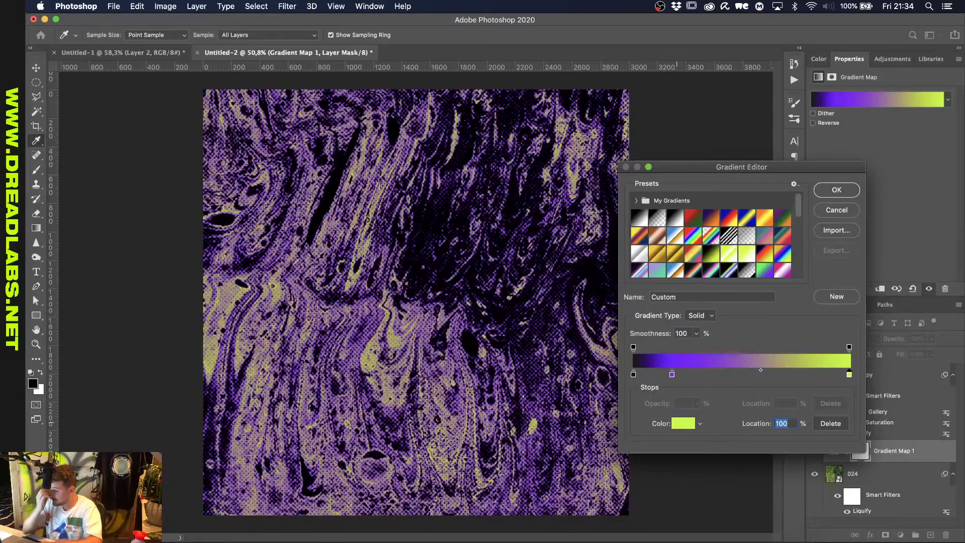
Shift the purple stop toward the gradient's middle and the lime stop to 68%, and accept the gradient.
left_click_drag(849, 374, 774, 380)
left_click_drag(671, 374, 780, 378)
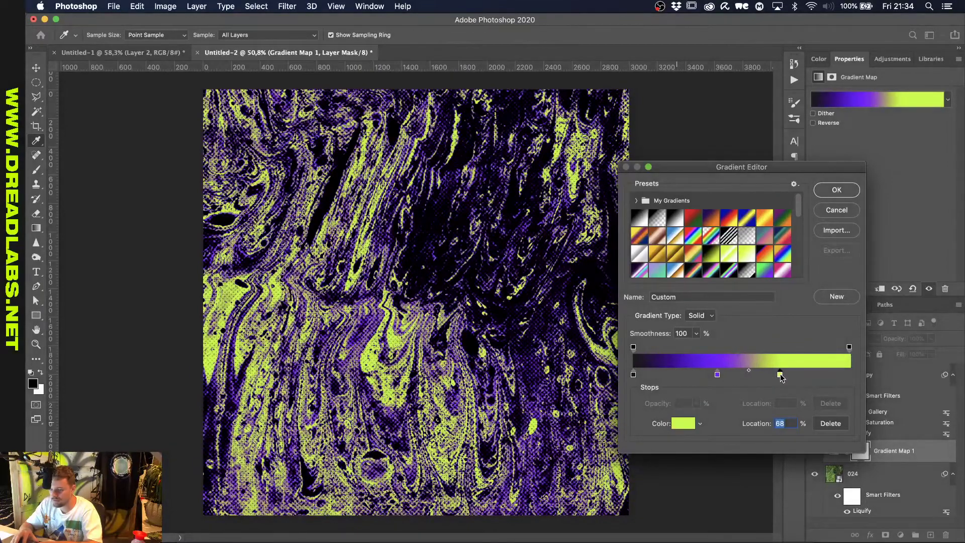
left_click(836, 190)
key("v")
scroll(492, 290, "down", 2)
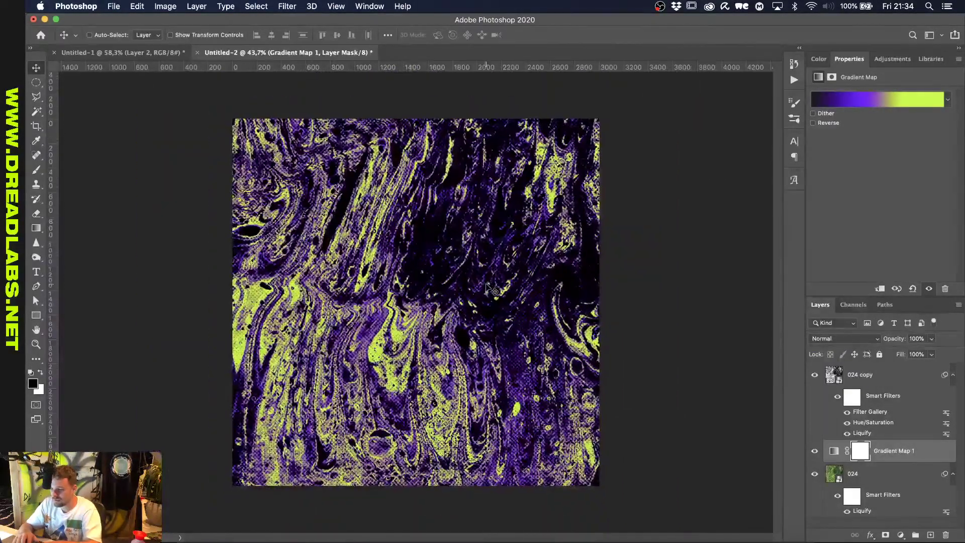
Select the original 024 layer below the gradient map.
left_click(865, 475)
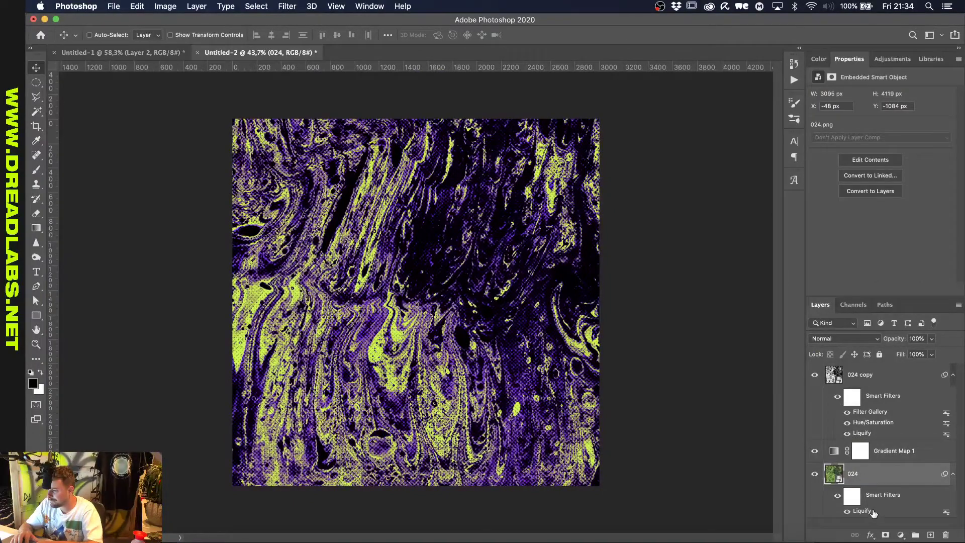
scroll(416, 294, "up", 2)
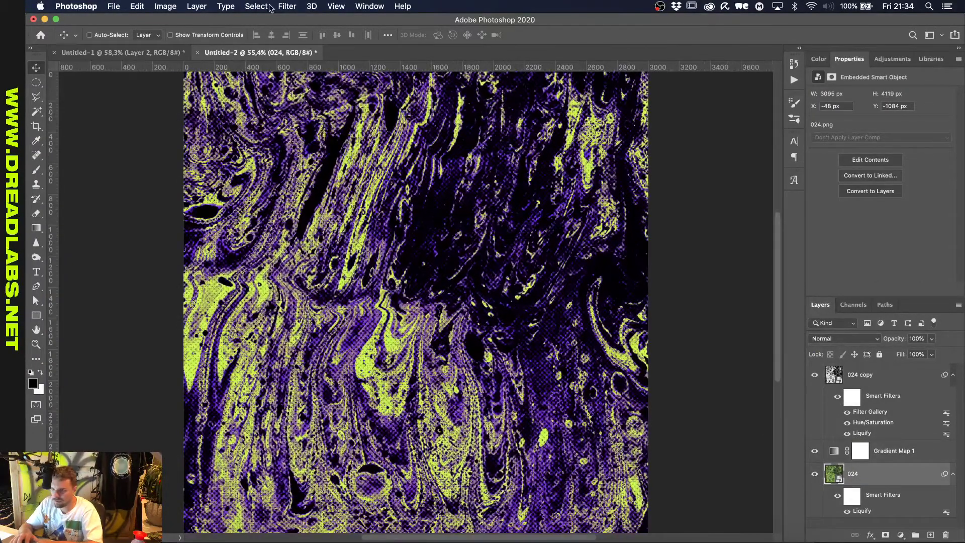
left_click(287, 6)
mouse_move(314, 141)
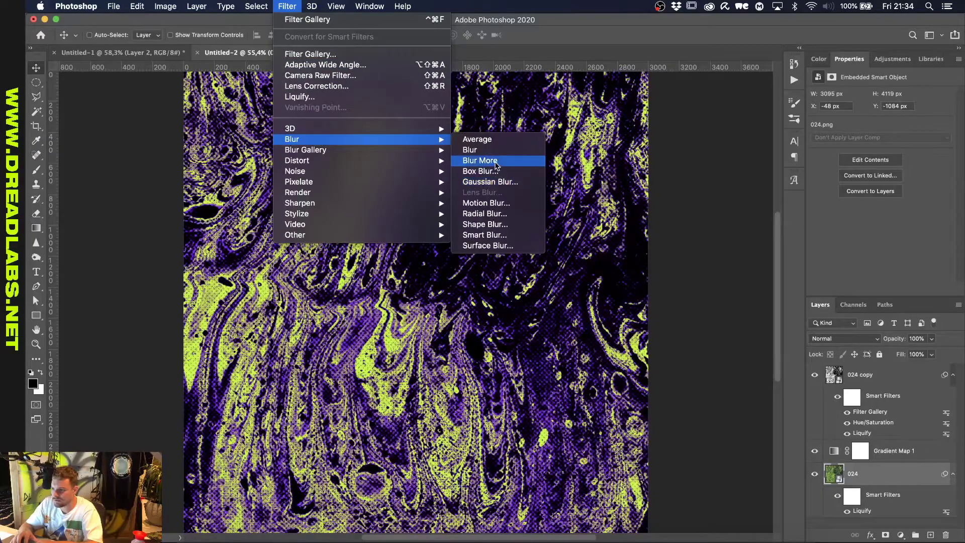
left_click(489, 181)
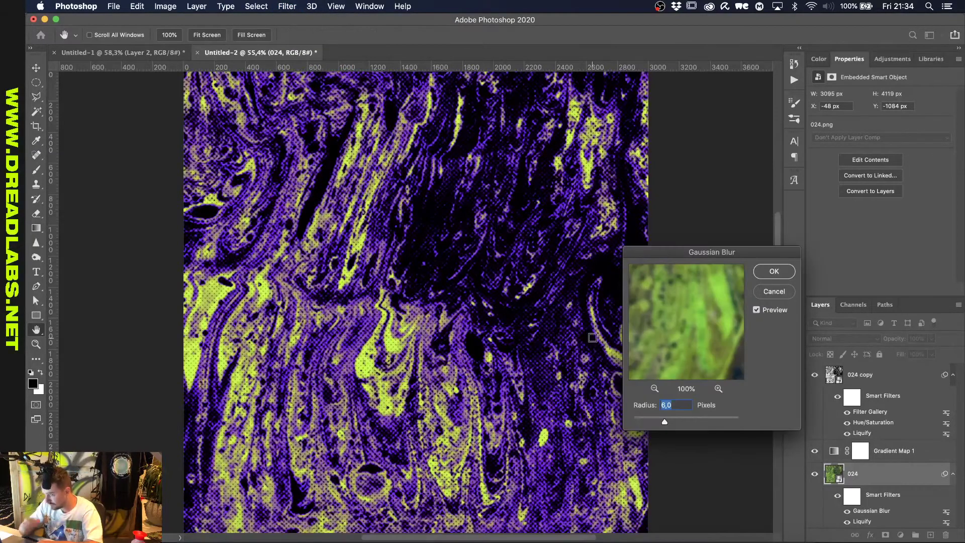
left_click_drag(664, 422, 681, 422)
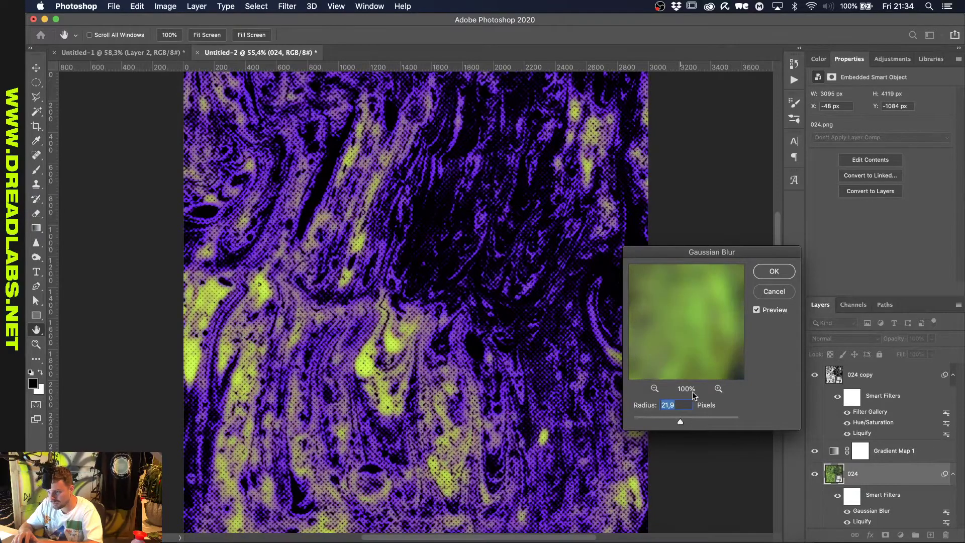
left_click(767, 295)
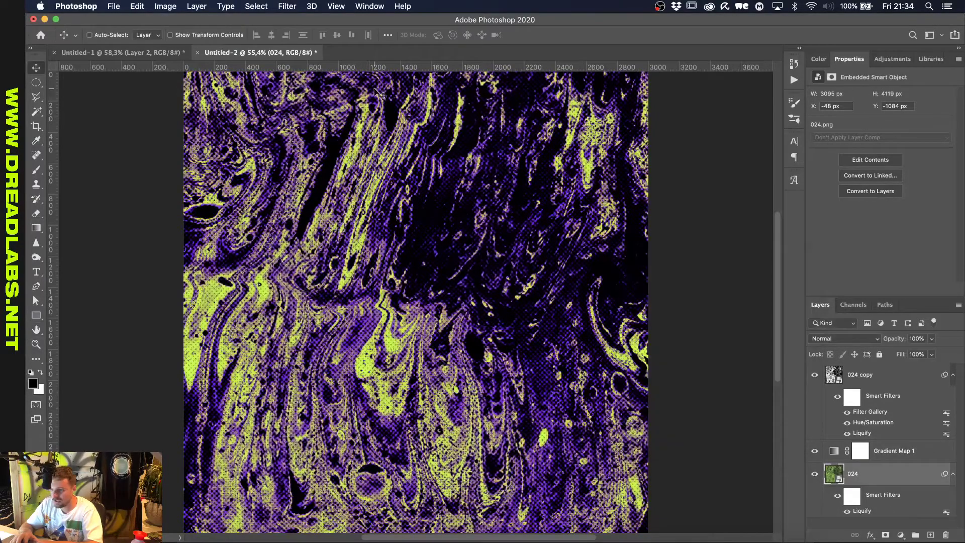
Start a Field Blur on the 024 layer, with its first pin in the dark upper-middle area set to 31 px.
left_click(291, 4)
mouse_move(317, 150)
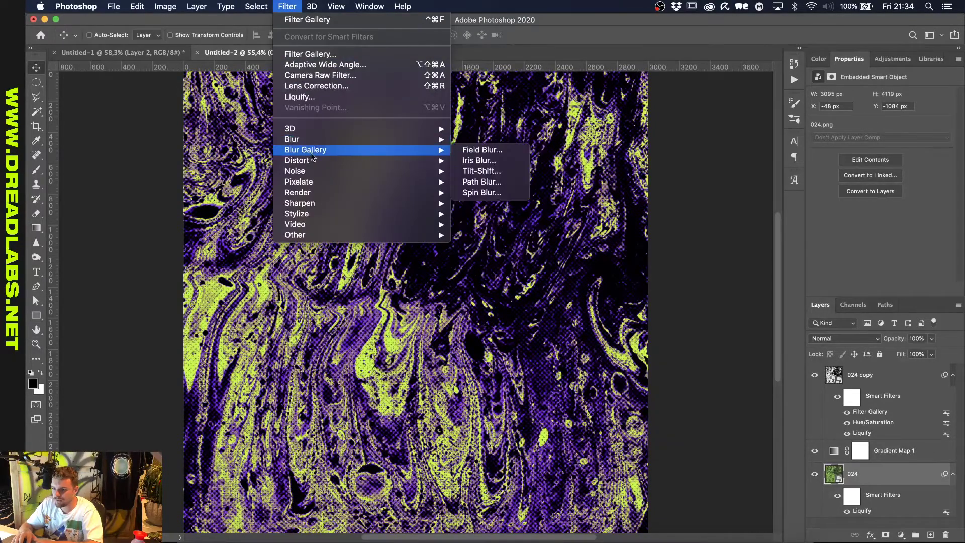
left_click(481, 150)
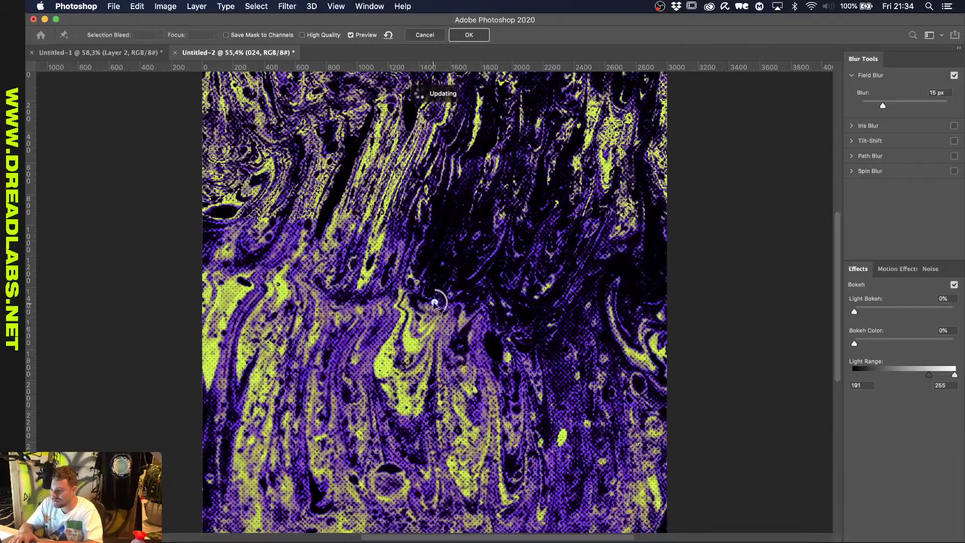
left_click_drag(434, 302, 493, 270)
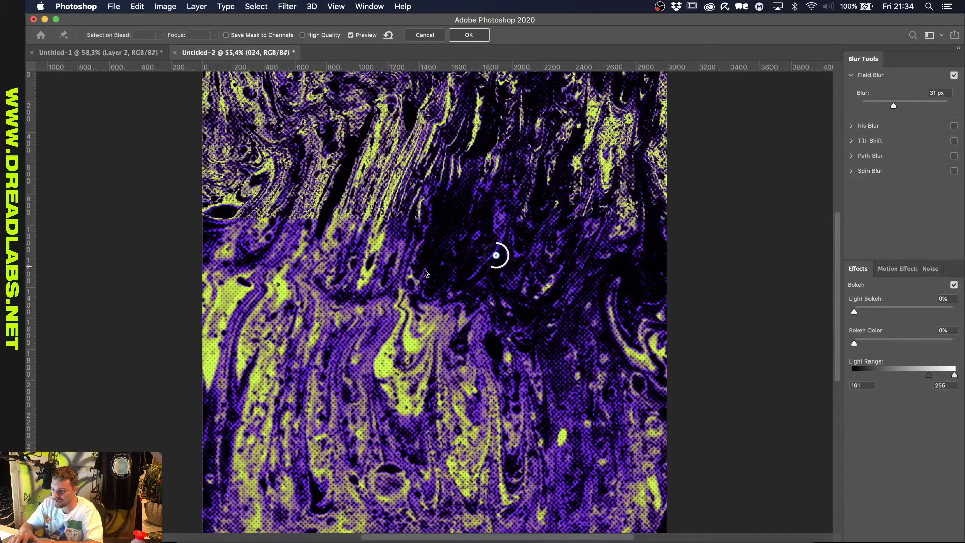
Add a 5 px blur pin on the lime area below the center and a 19 px pin farther down and to its right.
left_click(380, 370)
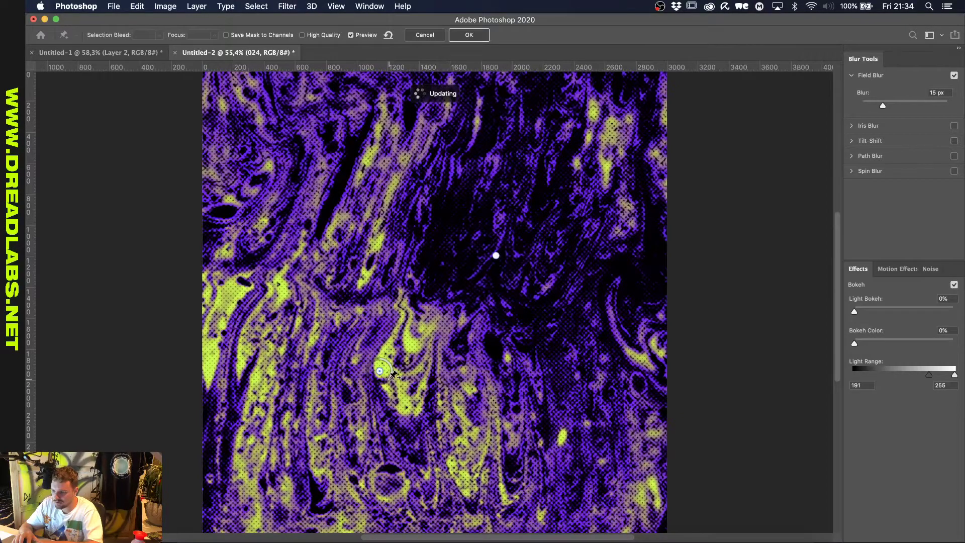
left_click_drag(393, 374, 396, 361)
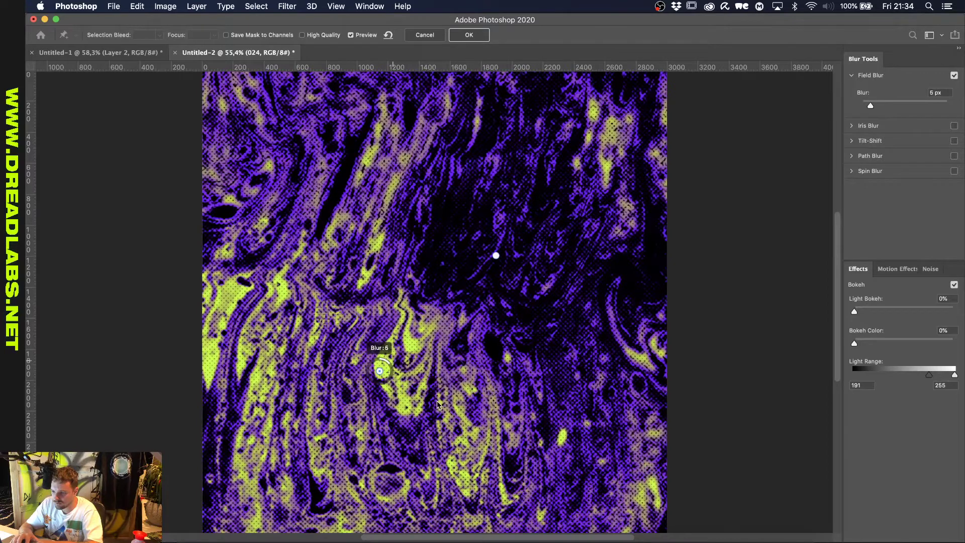
left_click(501, 438)
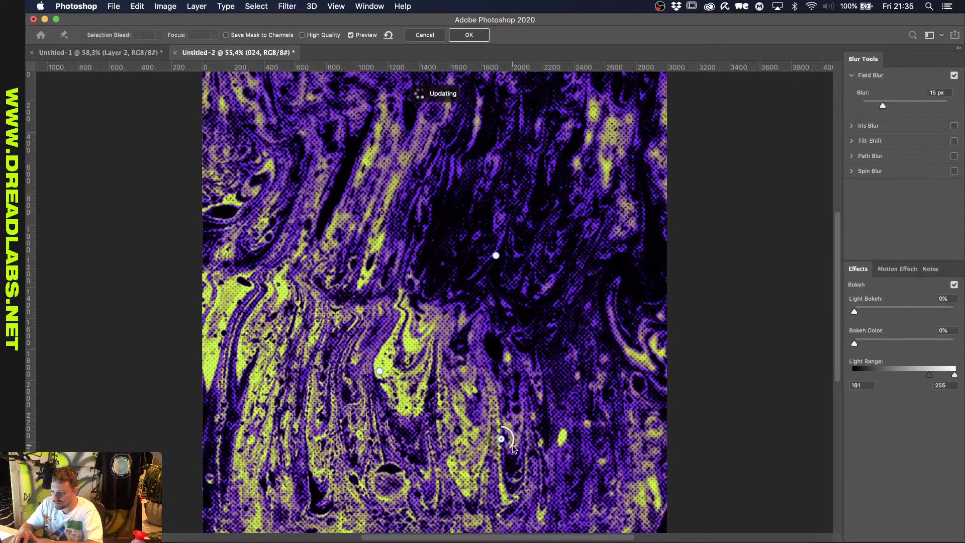
left_click_drag(513, 451, 503, 460)
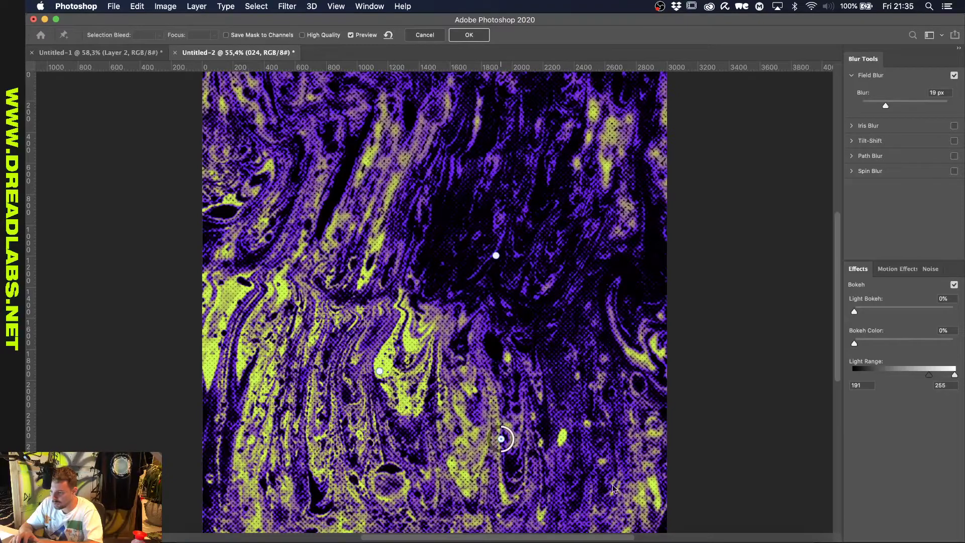
Add a 1 px blur pin in the lower-right area of the image and apply the Field Blur.
left_click(601, 467)
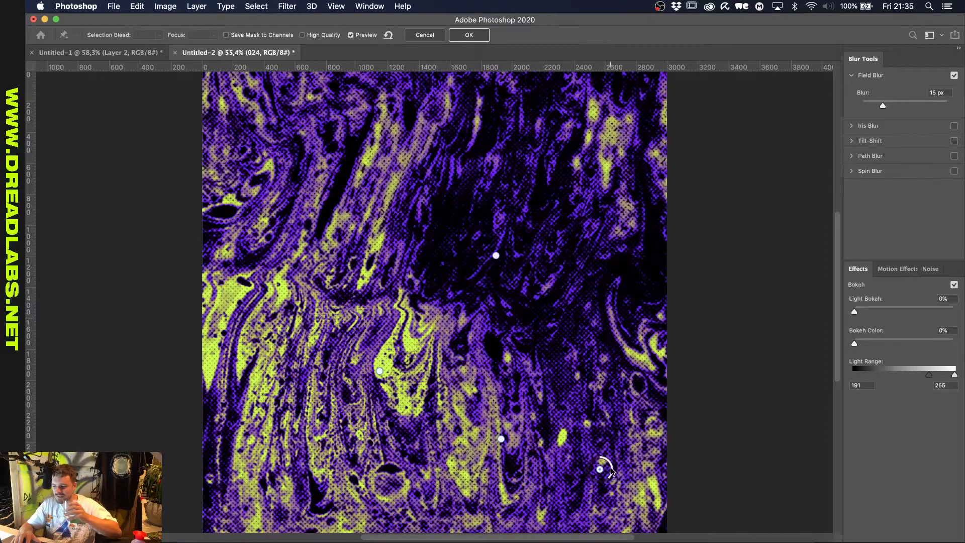
left_click_drag(613, 474, 603, 459)
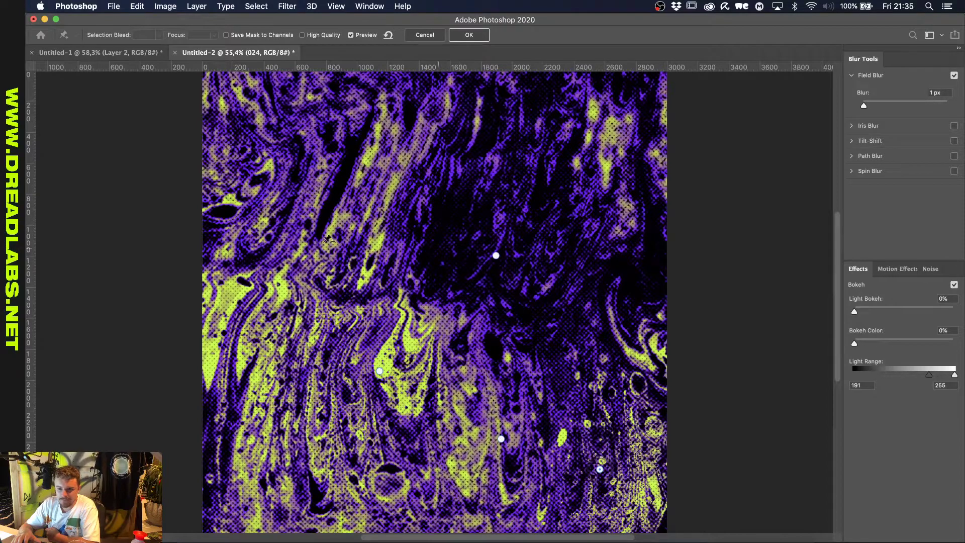
left_click(465, 39)
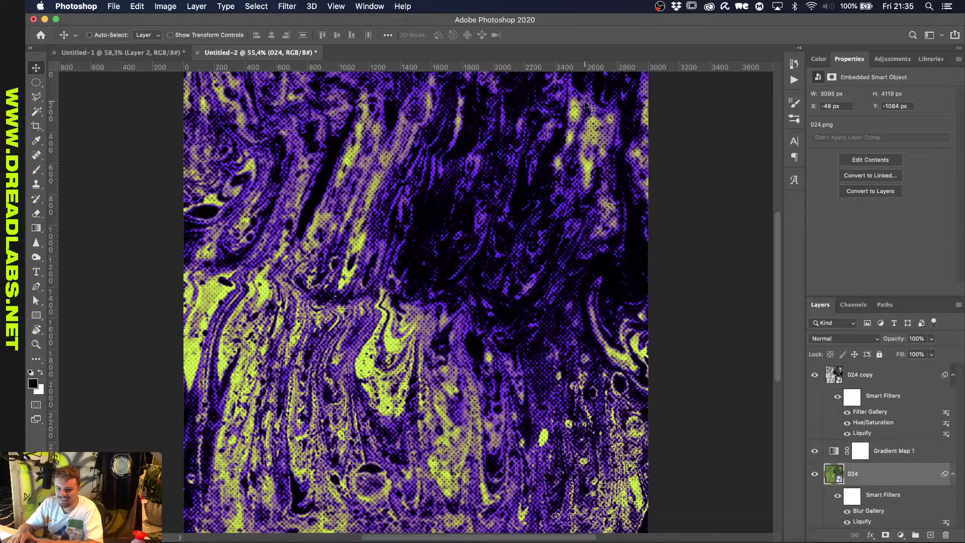
Duplicate the 024 copy layer, hide the original copy, and delete the Filter Gallery smart filter from the duplicate.
left_click(865, 373)
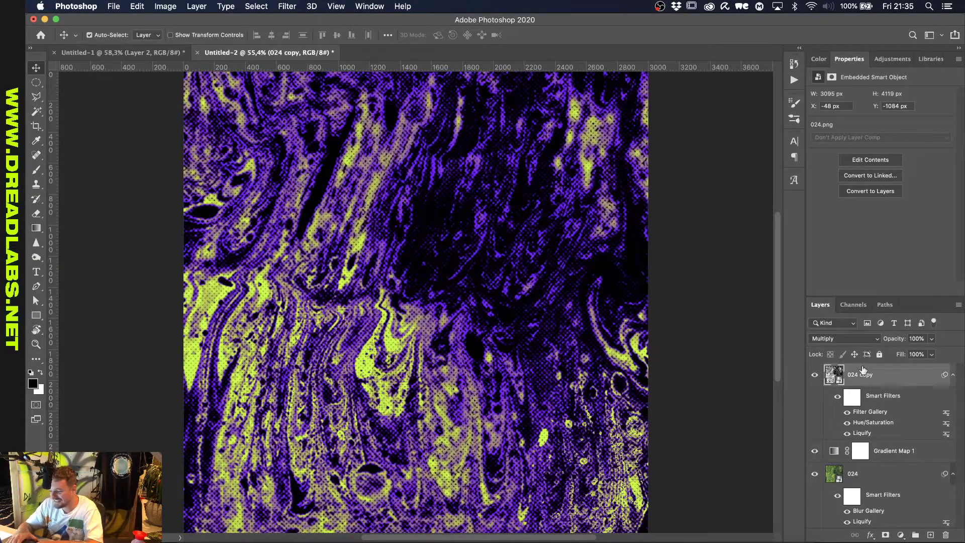
key("super+j")
left_click(815, 452)
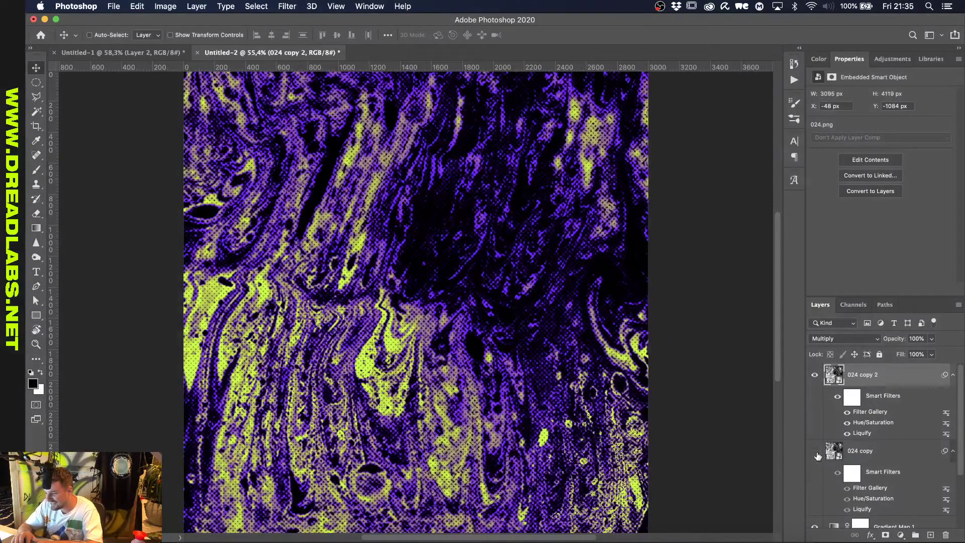
right_click(880, 410)
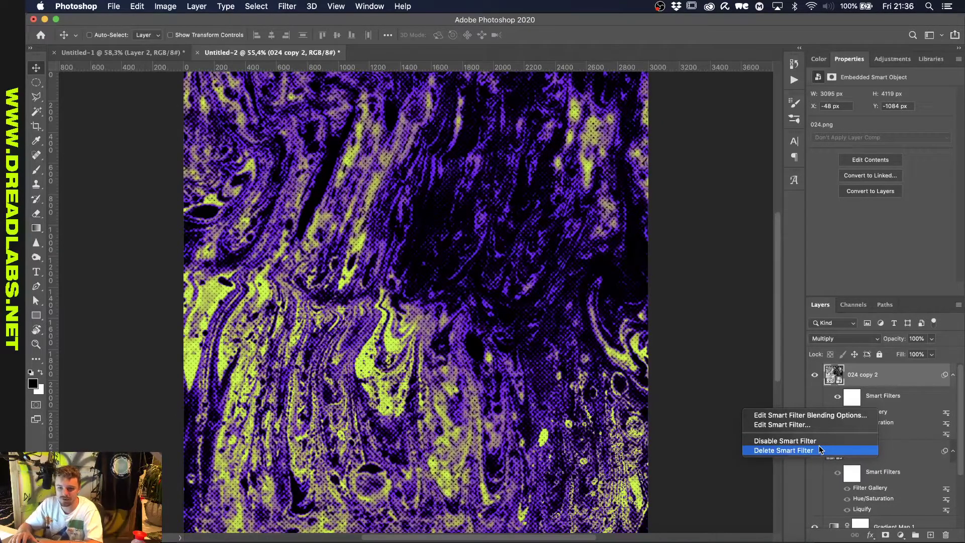
key("Escape")
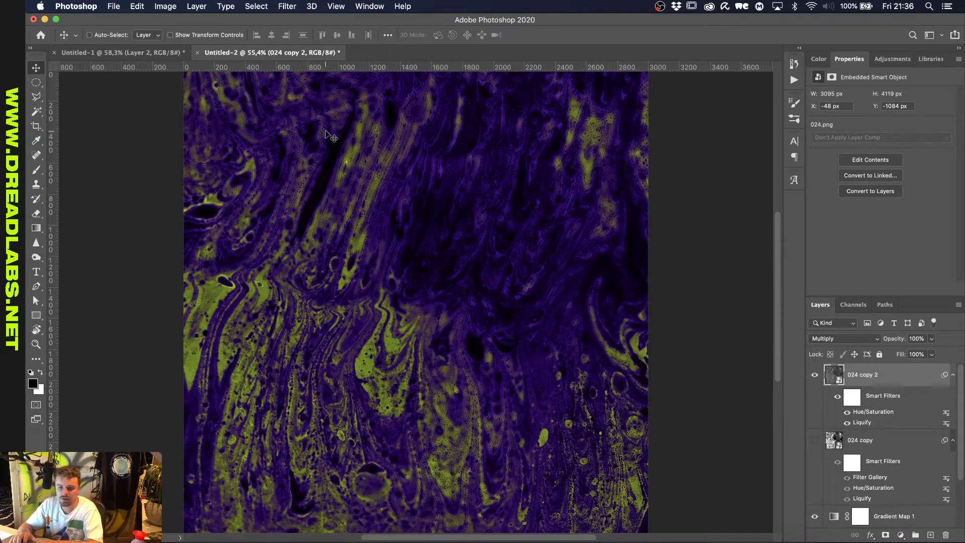
Apply a Color Halftone to 024 copy 2 with a maximum radius of 8 pixels and all four screen angles at 90 degrees.
left_click(288, 7)
mouse_move(313, 181)
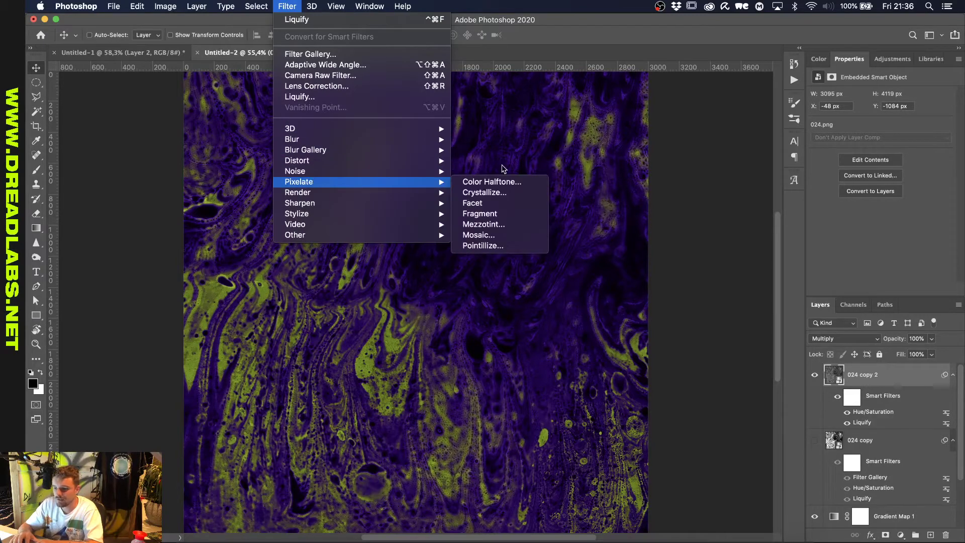
left_click(487, 182)
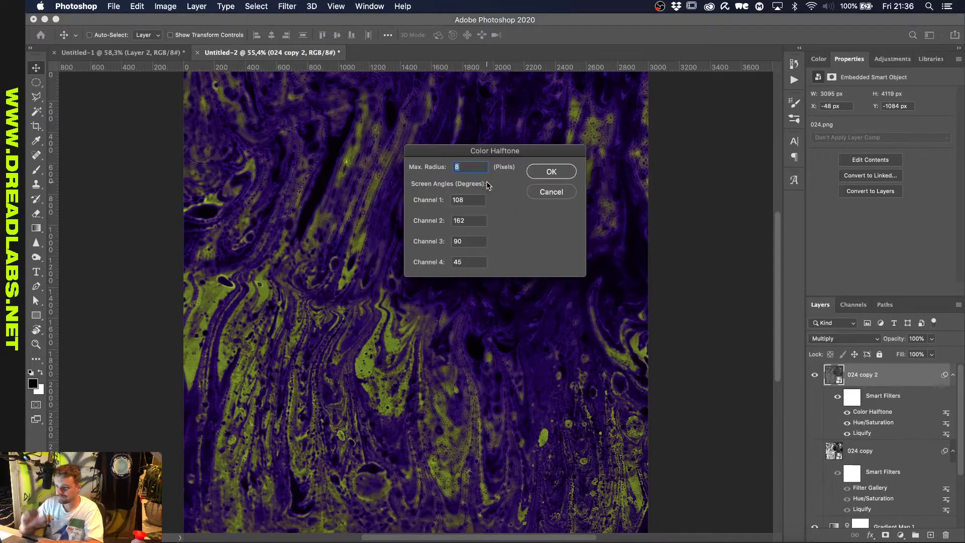
key("Tab")
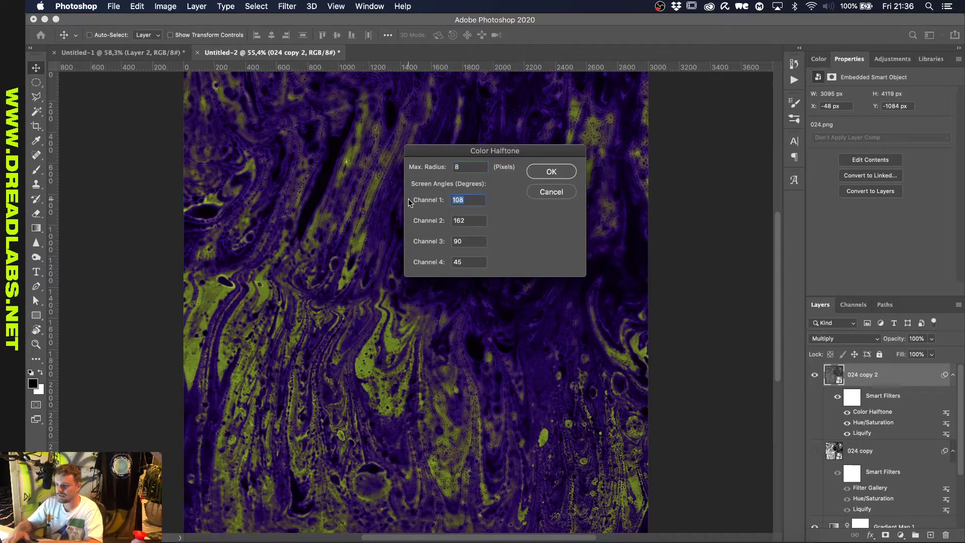
type("90")
key("Tab")
type("90")
key("Tab")
type("90")
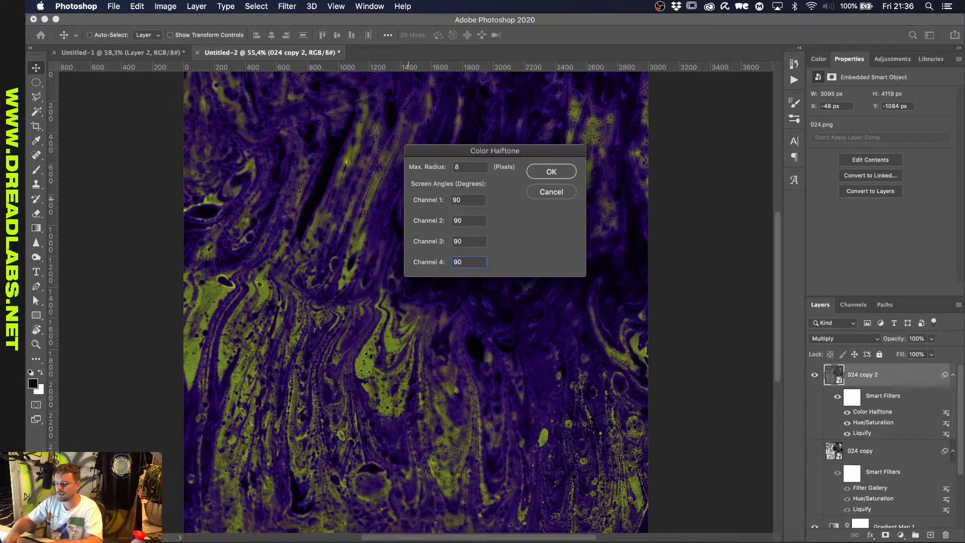
left_click(456, 167)
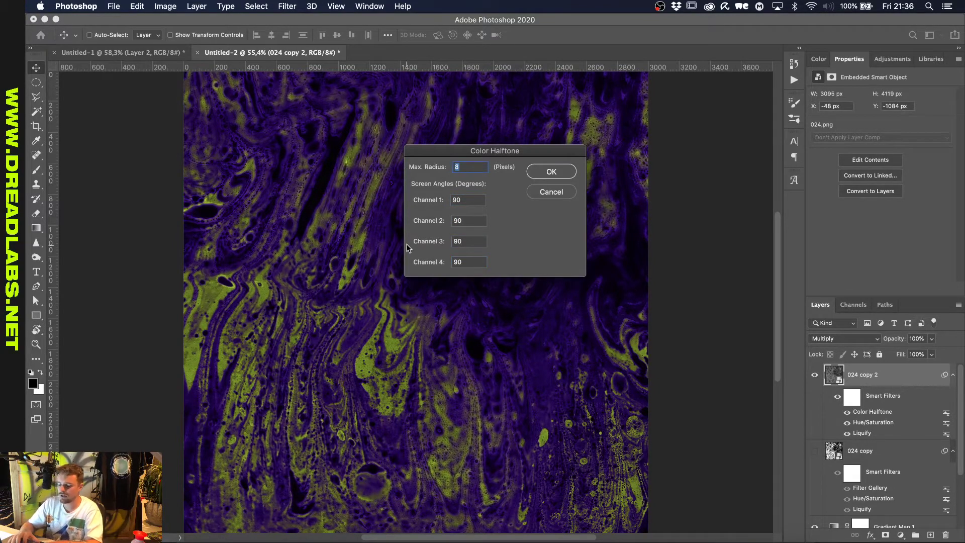
left_click(551, 171)
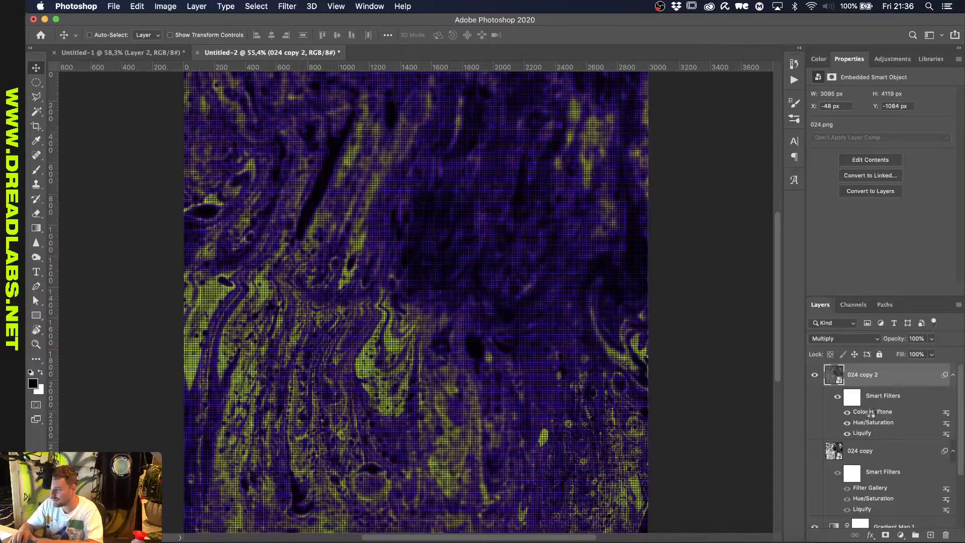
Set the maximum radius of the Color Halftone on 024 copy 2 to 20 pixels.
double_click(867, 413)
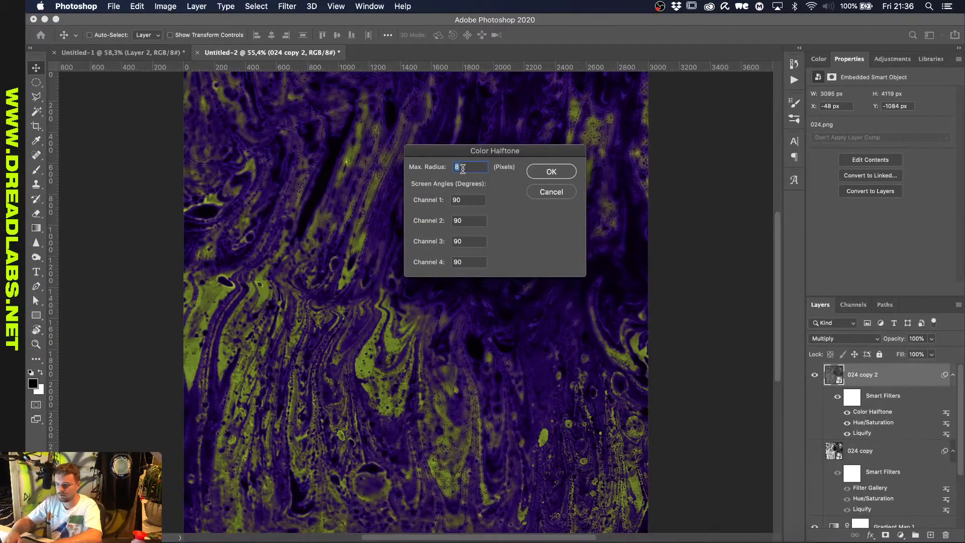
type("20")
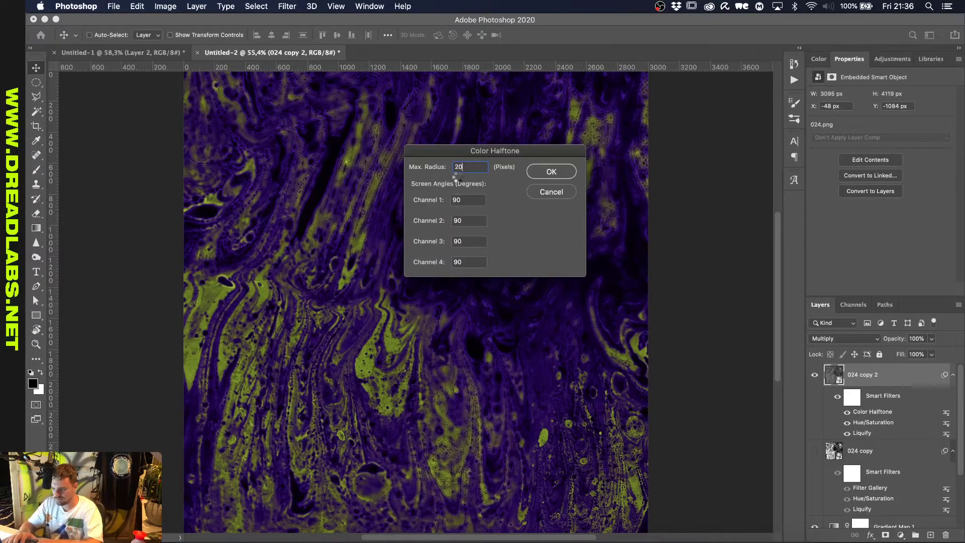
key("Return")
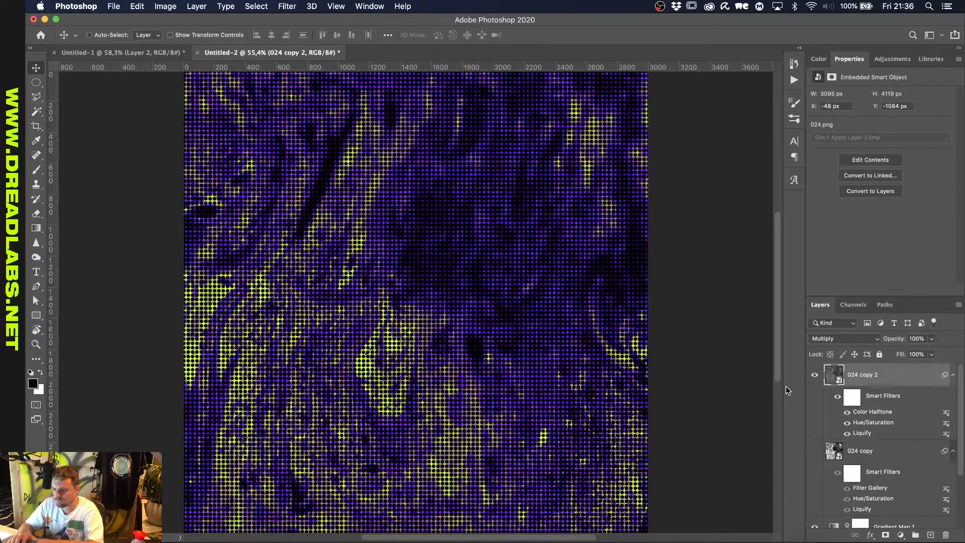
Try Color Halftone screen angles of 120 degrees for channel 1 and 45 degrees for channel 4, and undo the change.
double_click(869, 415)
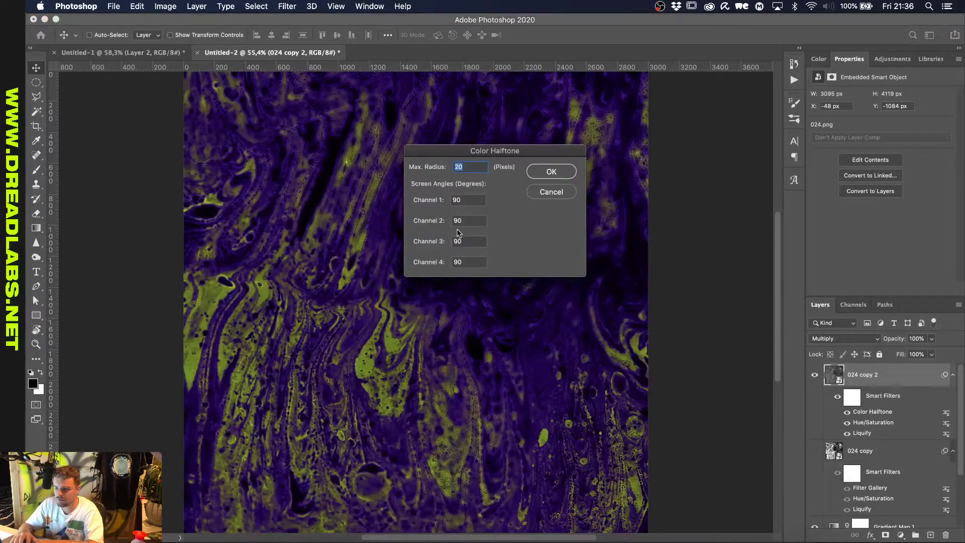
double_click(467, 200)
type("120")
key("Tab")
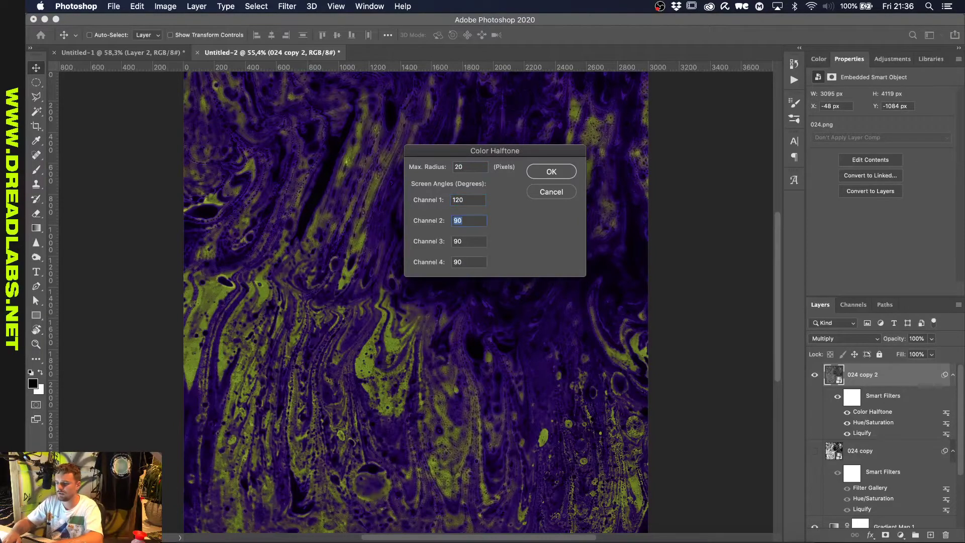
key("Tab")
key("Tab")
type("45")
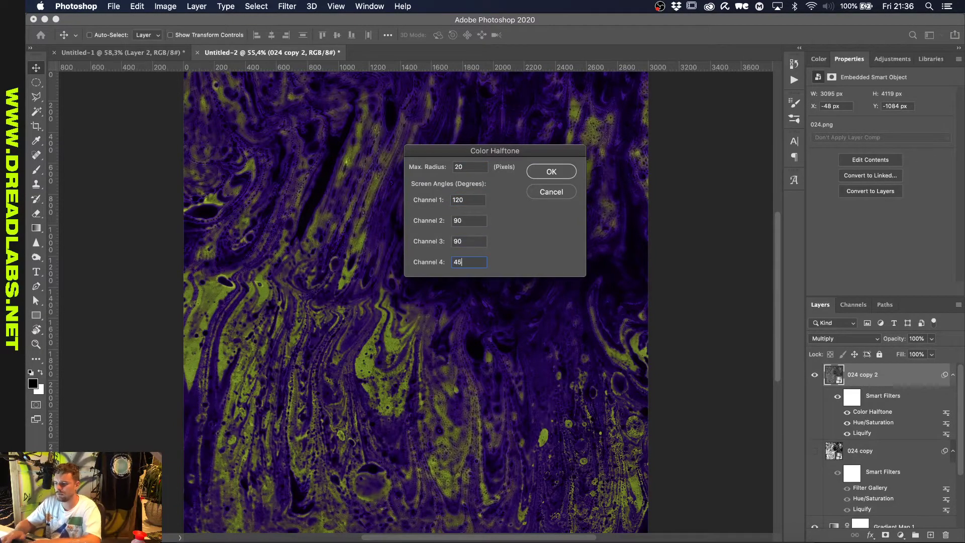
key("Return")
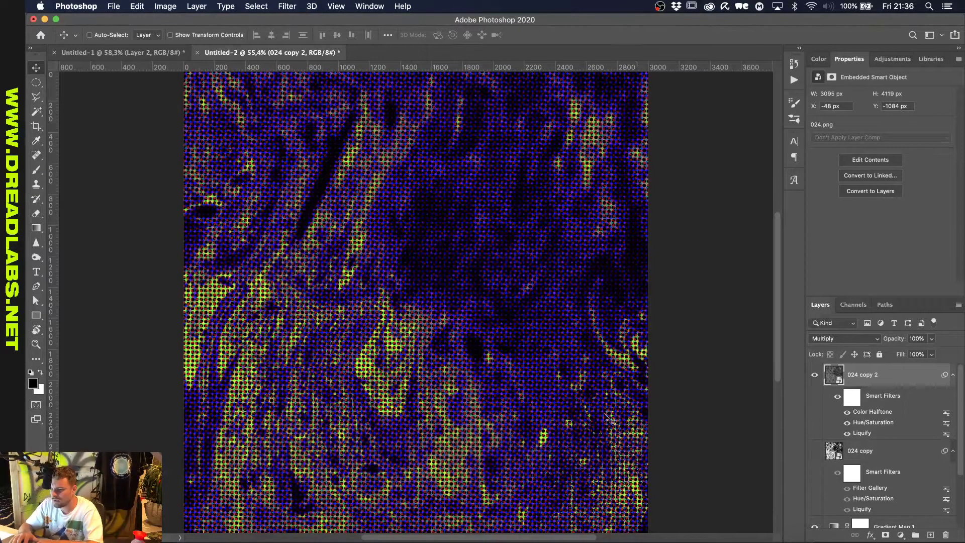
key("super+z")
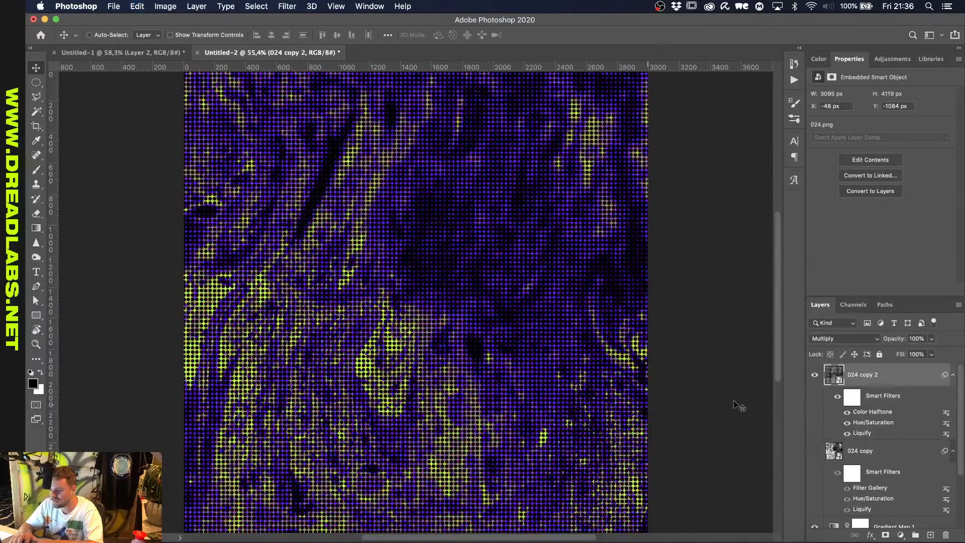
Hide the Gradient Map 1 and 024 layers so that only the halftone copy shows.
scroll(824, 452, "down", 3)
left_click(814, 452)
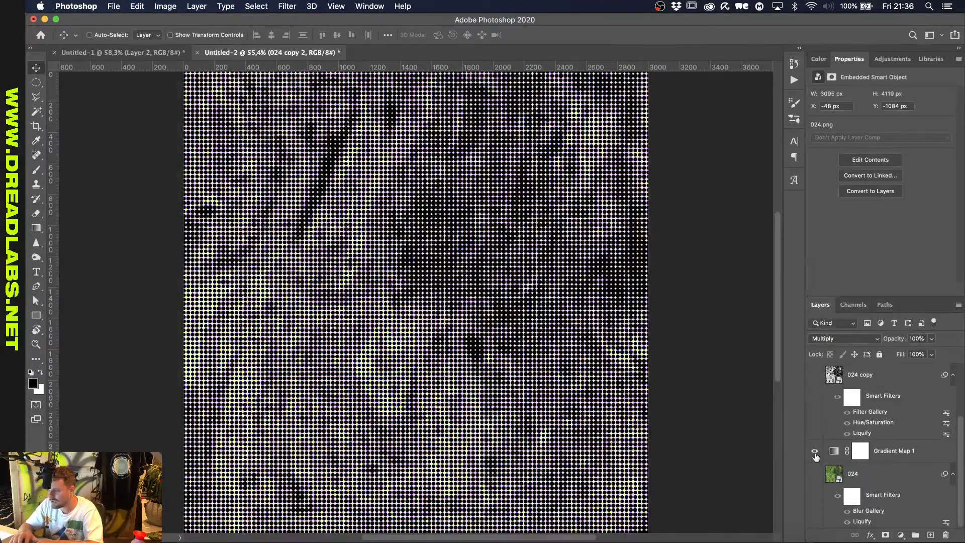
scroll(816, 456, "up", 2)
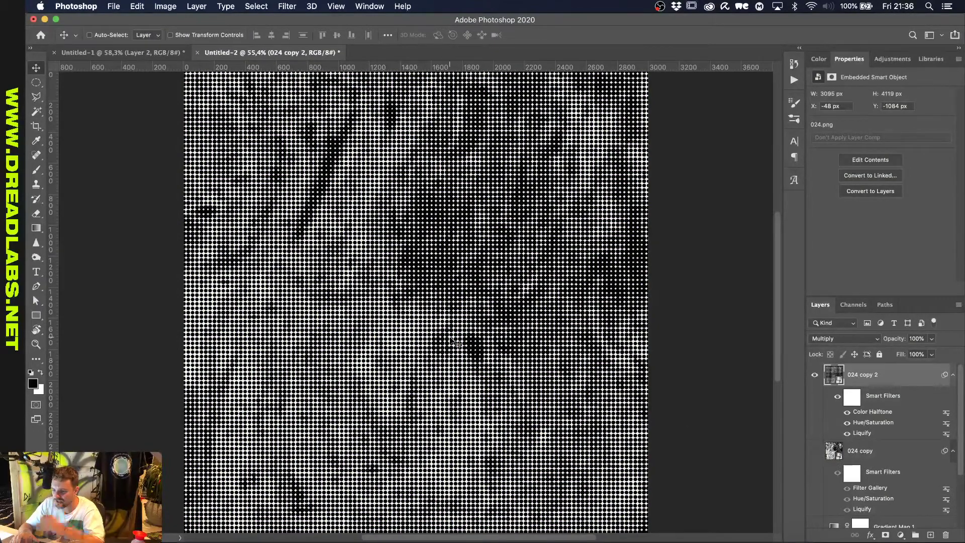
Reduce the maximum radius of the Color Halftone on 024 copy 2 to 10 pixels.
scroll(455, 342, "up", 3)
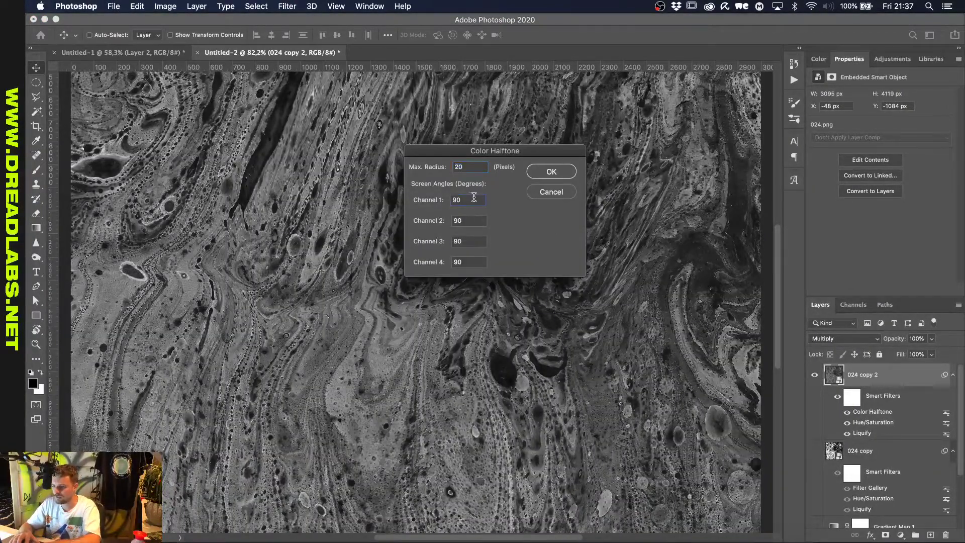
double_click(459, 166)
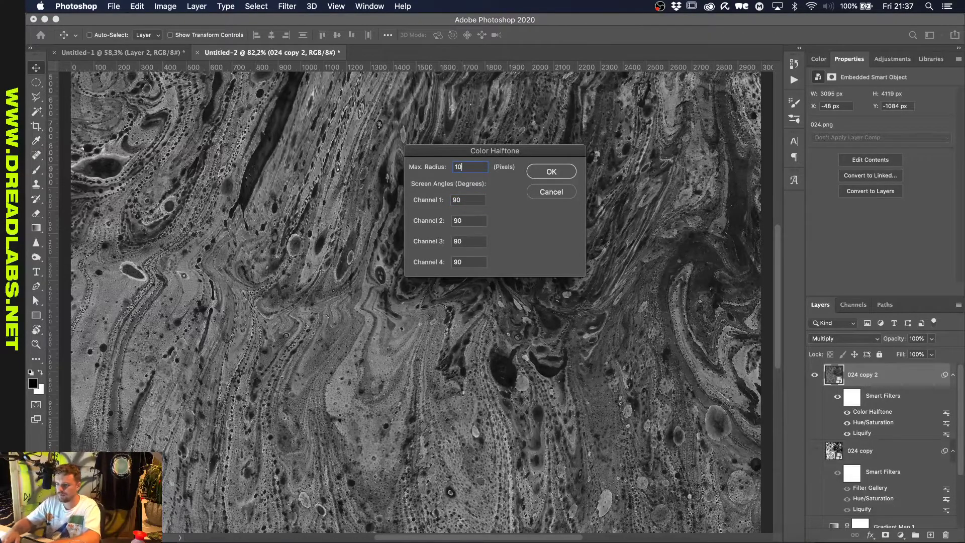
type("10")
key("Return")
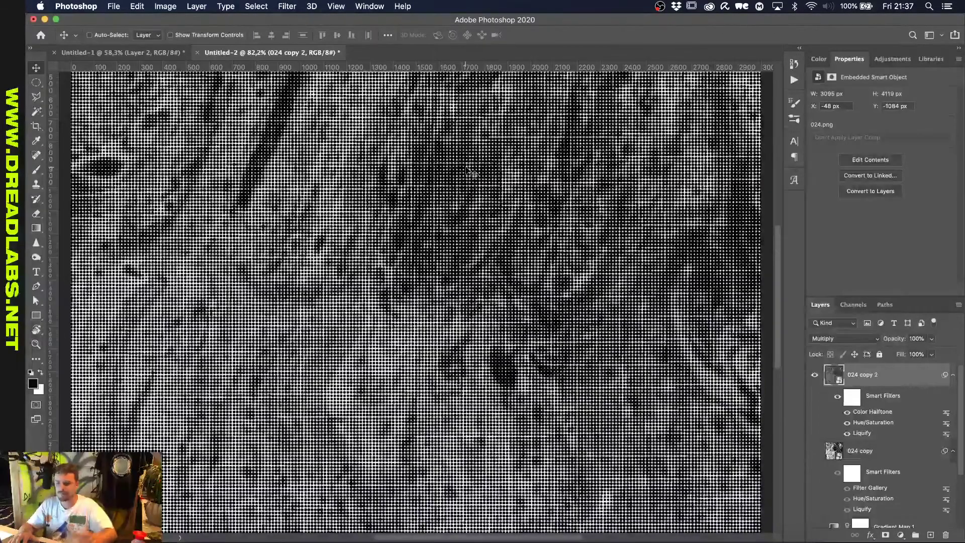
scroll(469, 171, "down", 5)
scroll(471, 173, "up", 5)
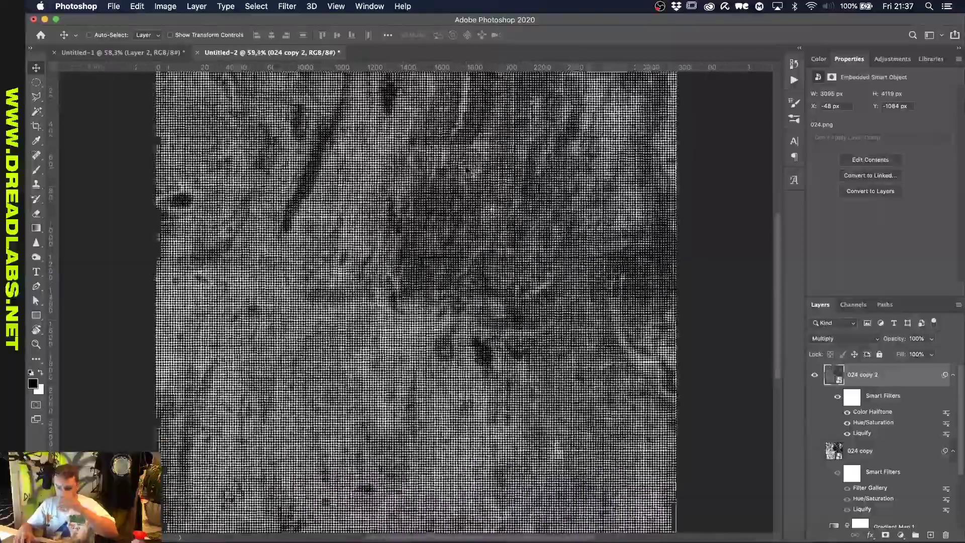
scroll(472, 173, "down", 3)
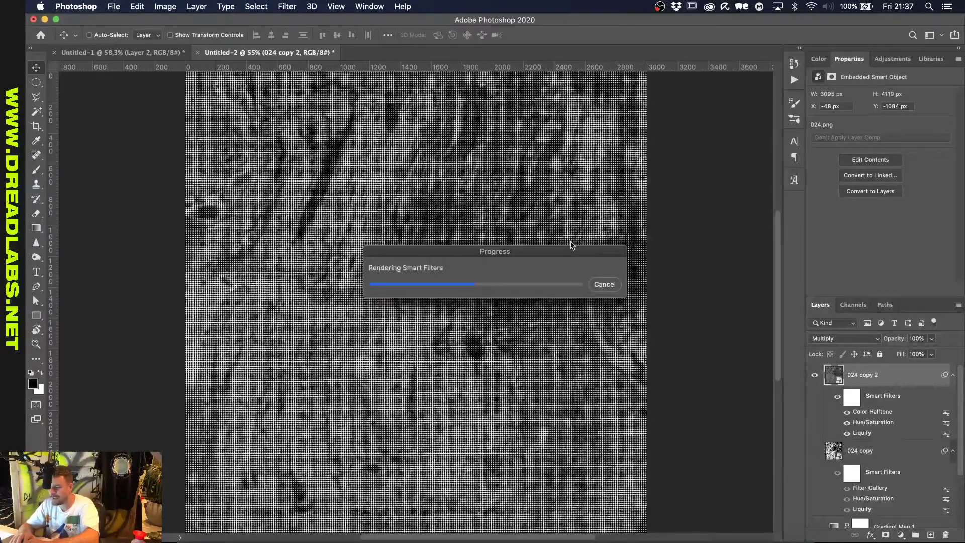
type("1")
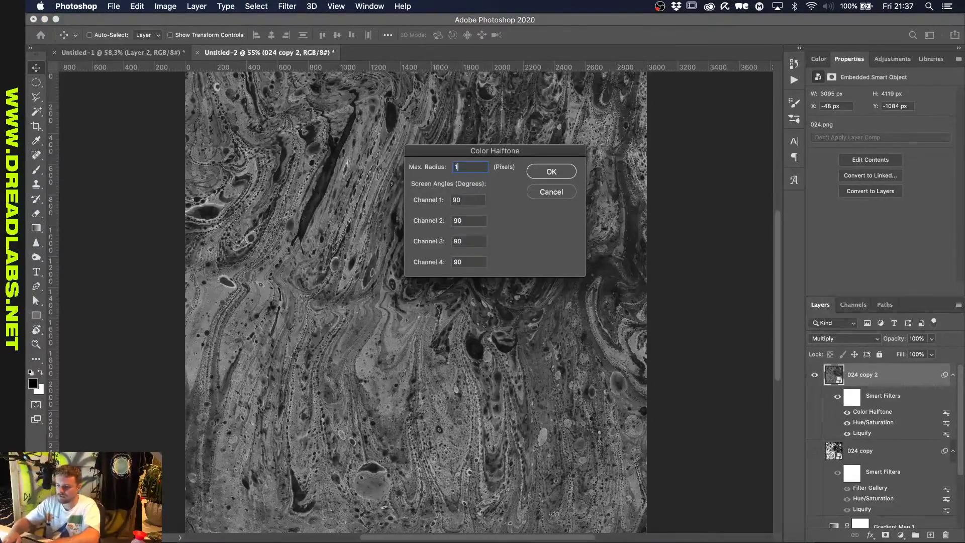
left_click(552, 191)
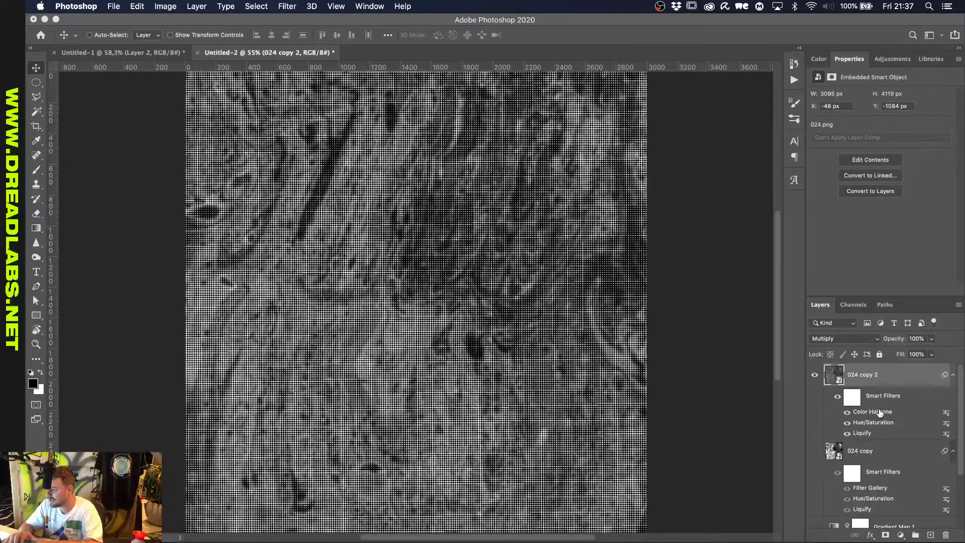
Turn off the Color Halftone and Hue/Saturation smart filters on 024 copy 2 and rasterize the layer.
left_click(847, 412)
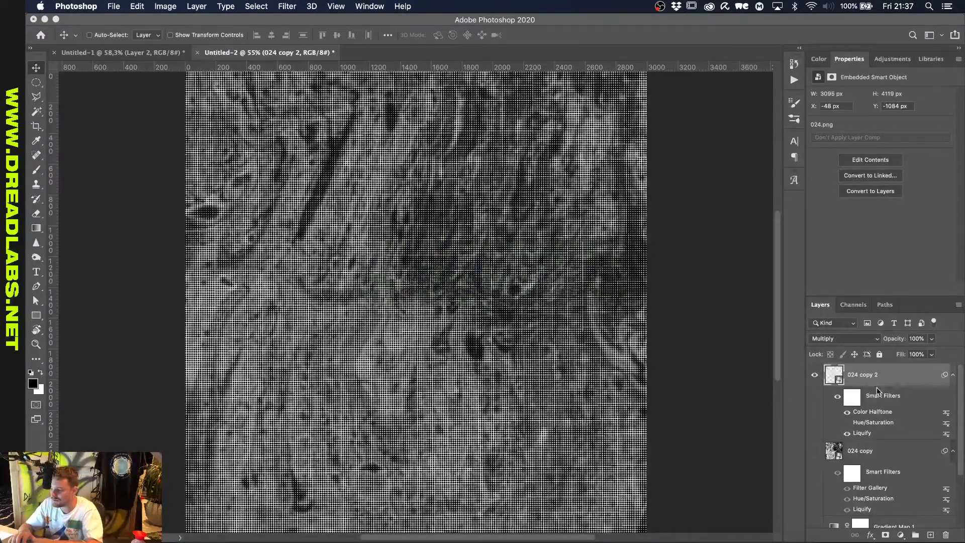
left_click(848, 412)
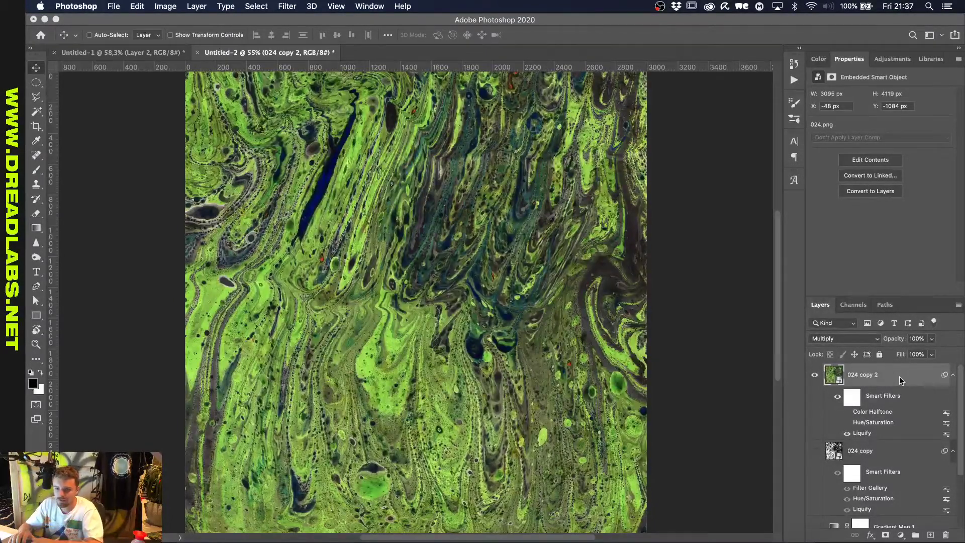
right_click(899, 376)
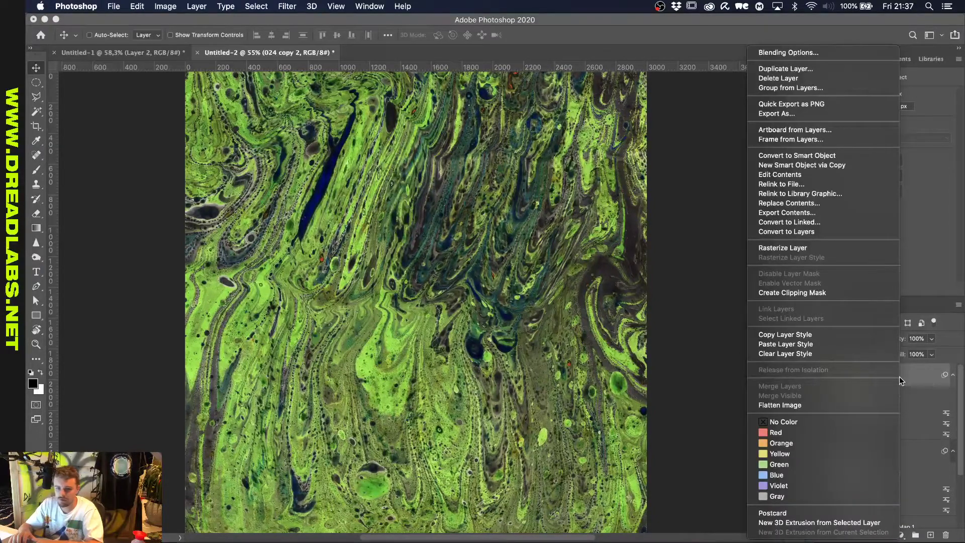
left_click(818, 249)
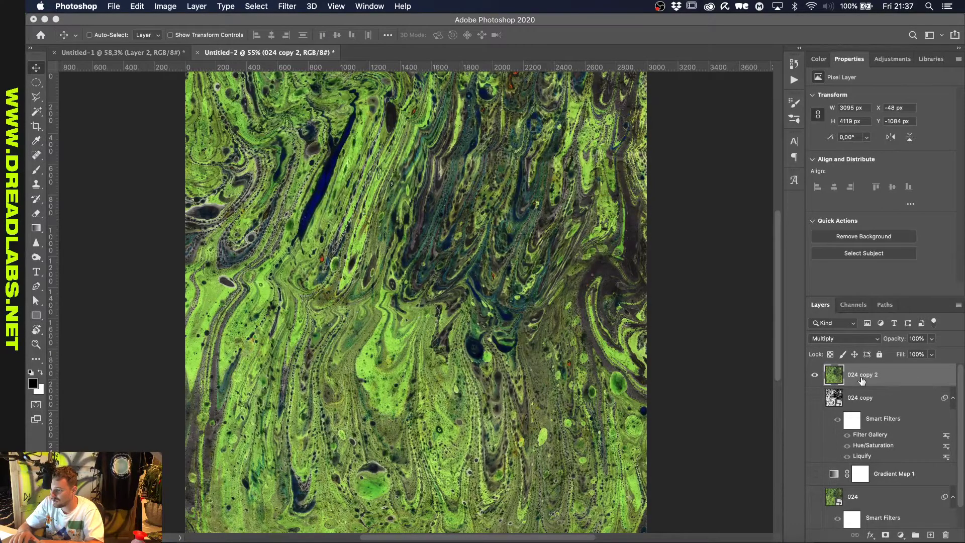
Add a Hue/Saturation adjustment with saturation -100 and clip it to the 024 copy 2 layer.
left_click(889, 58)
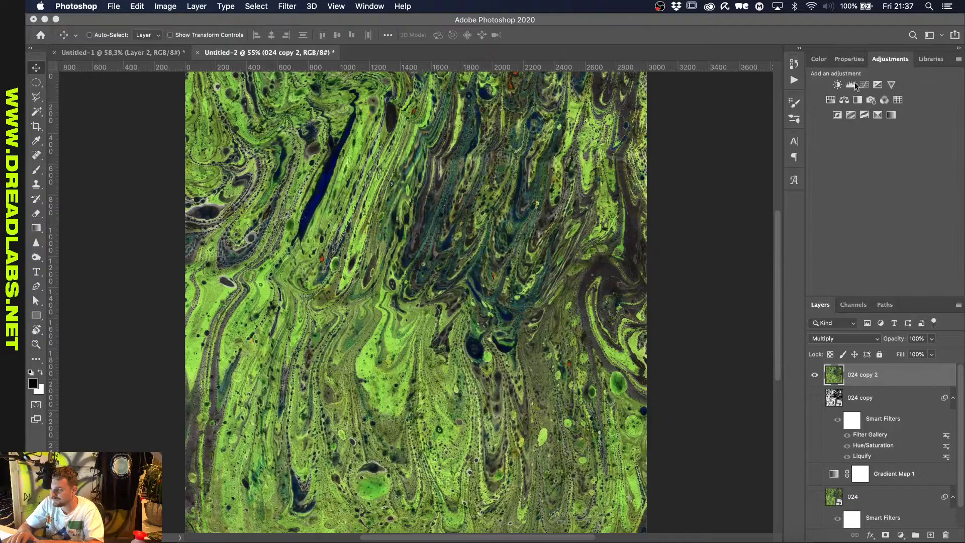
left_click(831, 99)
left_click_drag(864, 160, 721, 158)
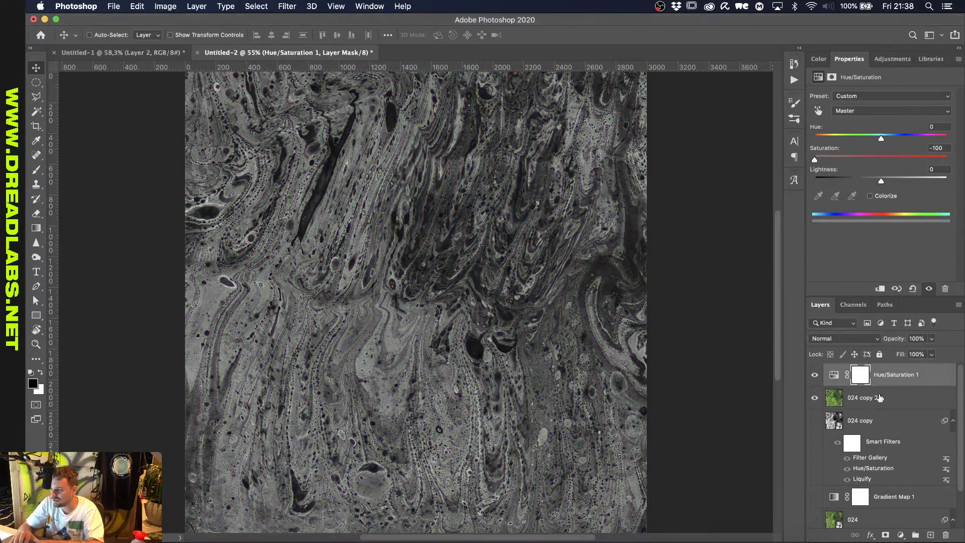
left_click(838, 386, "alt")
Add a clipped Curves adjustment with a steep high-contrast curve, raising the highlights and placing a shadow point at input 32, output 14.
left_click(889, 59)
left_click(864, 84)
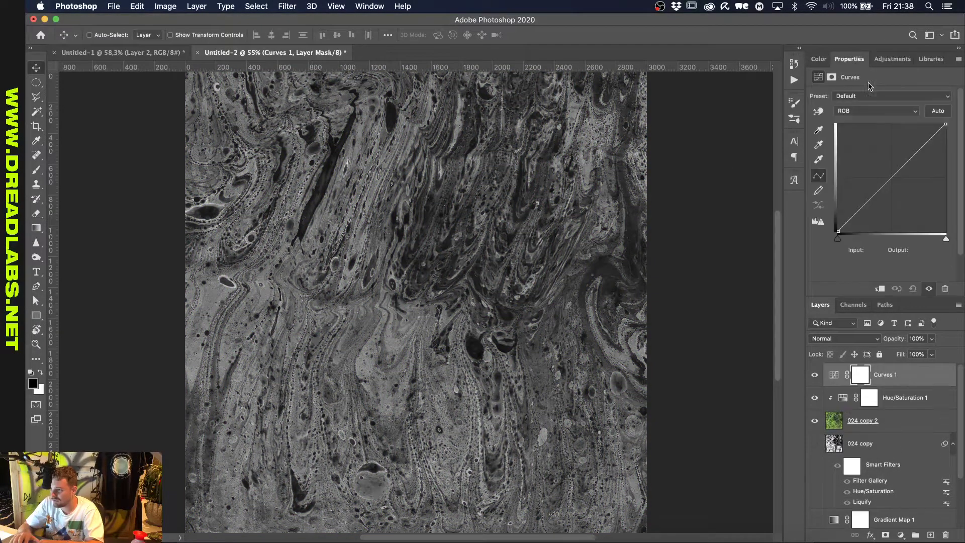
left_click_drag(849, 217, 850, 226)
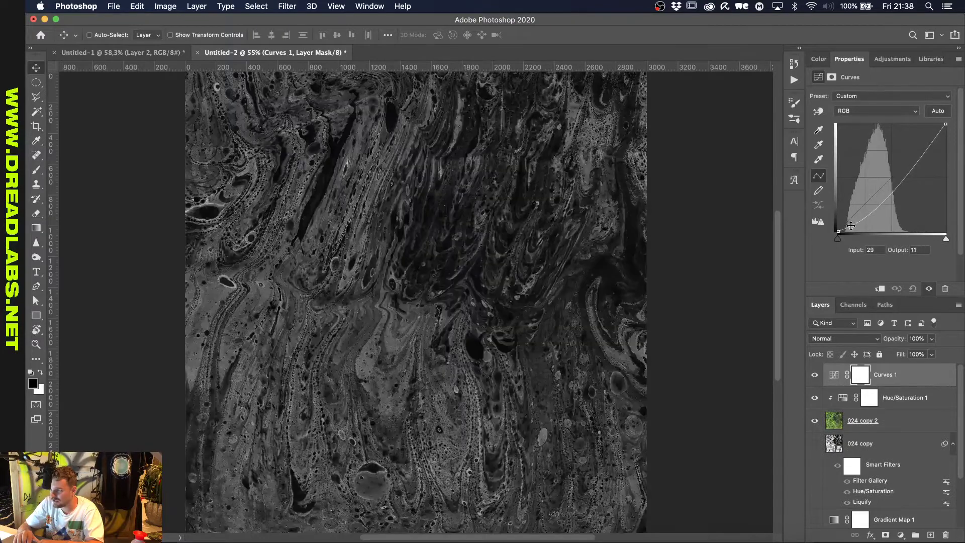
left_click_drag(894, 180, 887, 146)
left_click(852, 225)
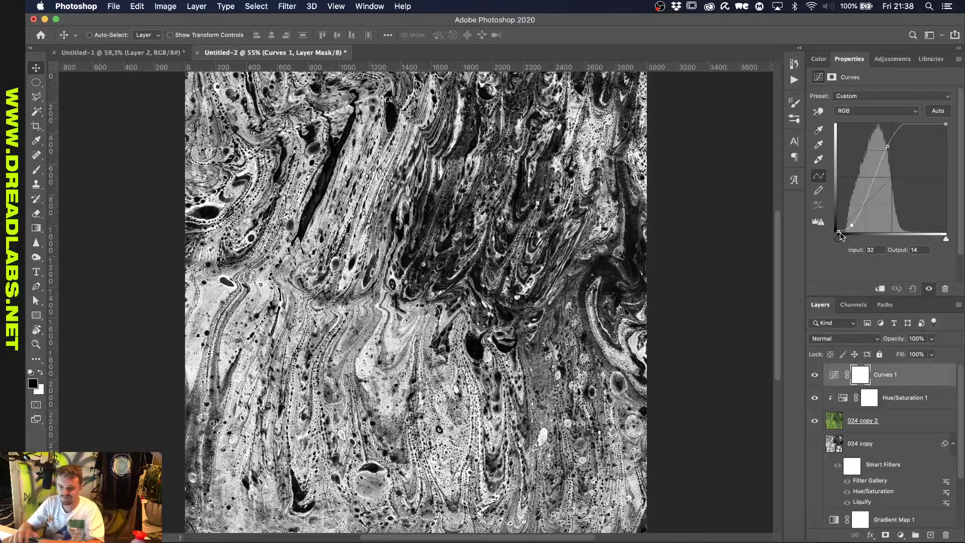
left_click(897, 386, "alt")
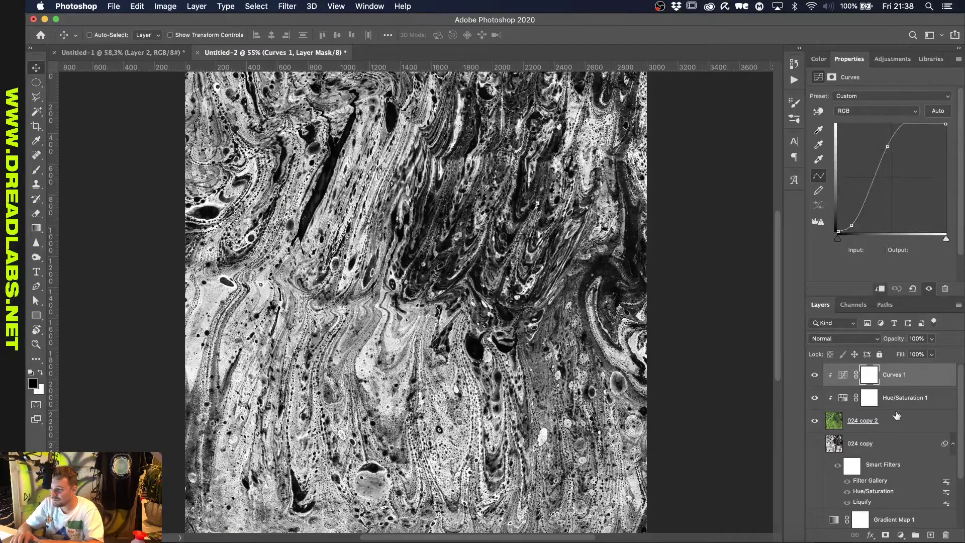
Convert 024 copy 2 and its clipped Hue/Saturation and Curves adjustments into one smart object.
left_click(892, 424, "shift")
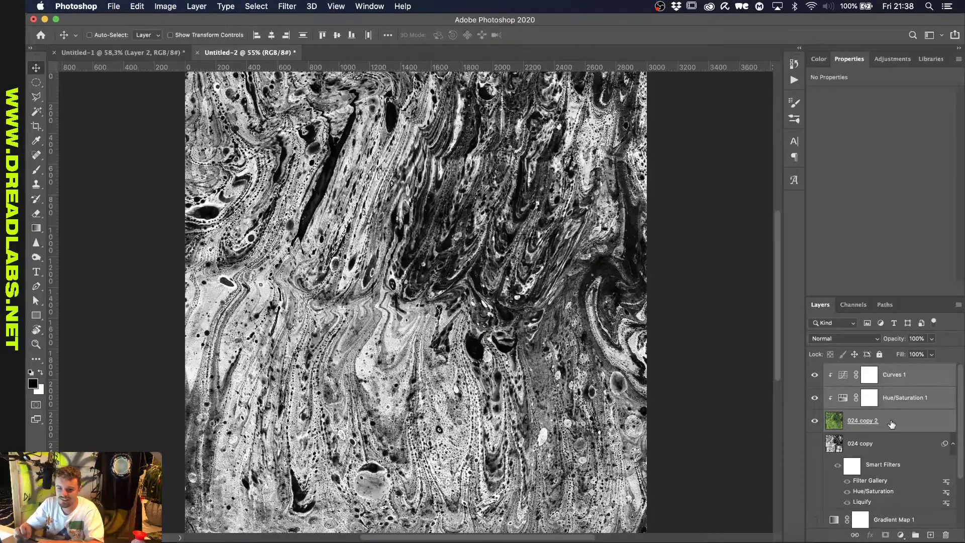
right_click(892, 424)
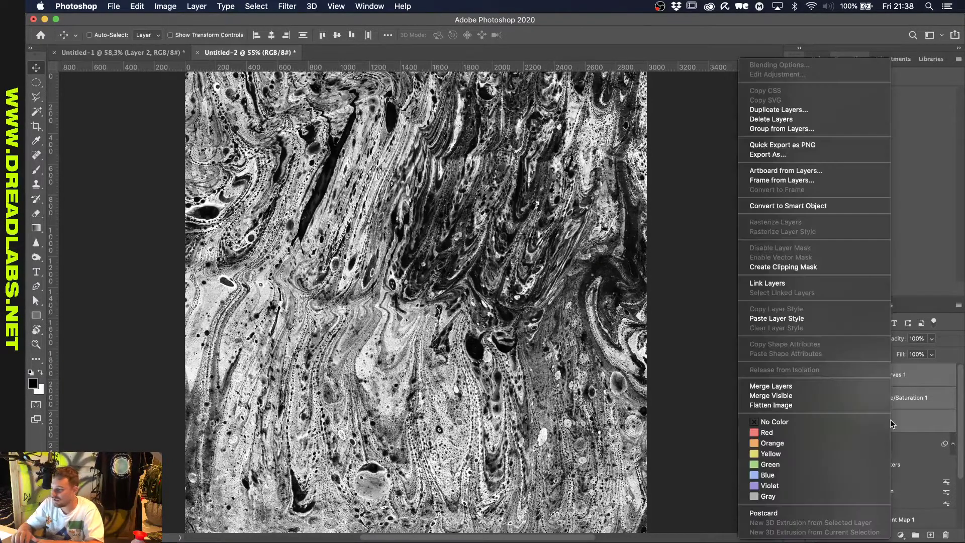
left_click(829, 206)
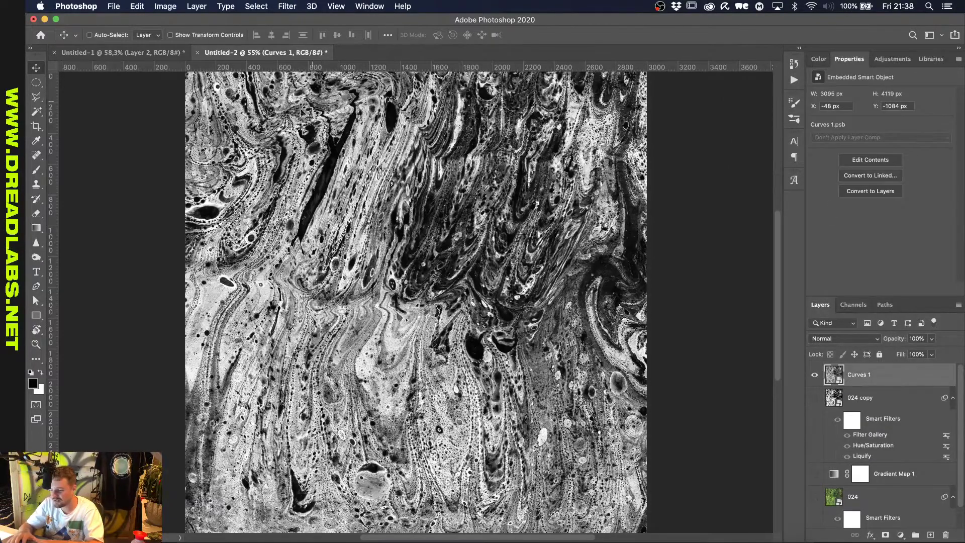
Apply a Color Halftone filter to the Curves 1 smart object with a maximum radius of 10 pixels and all screen angles at 90 degrees.
left_click(289, 7)
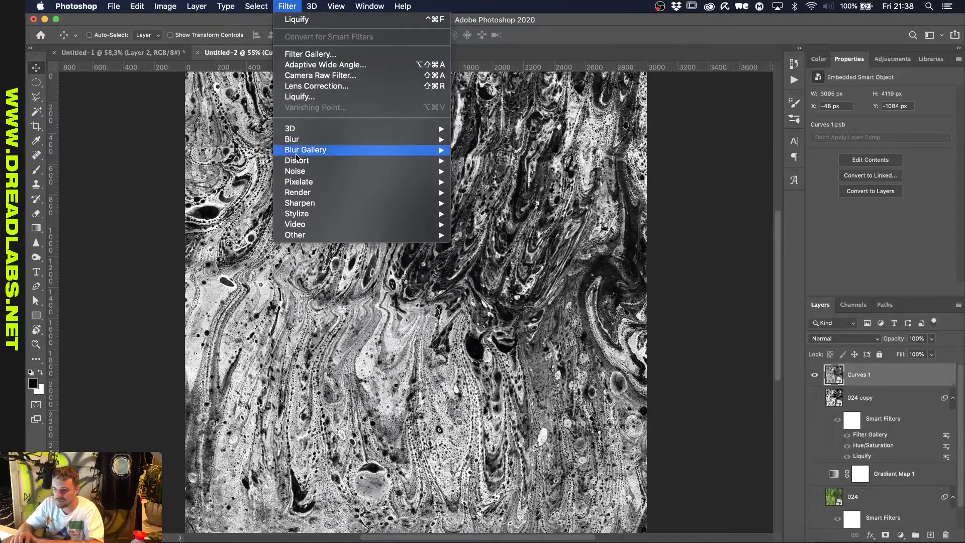
mouse_move(307, 183)
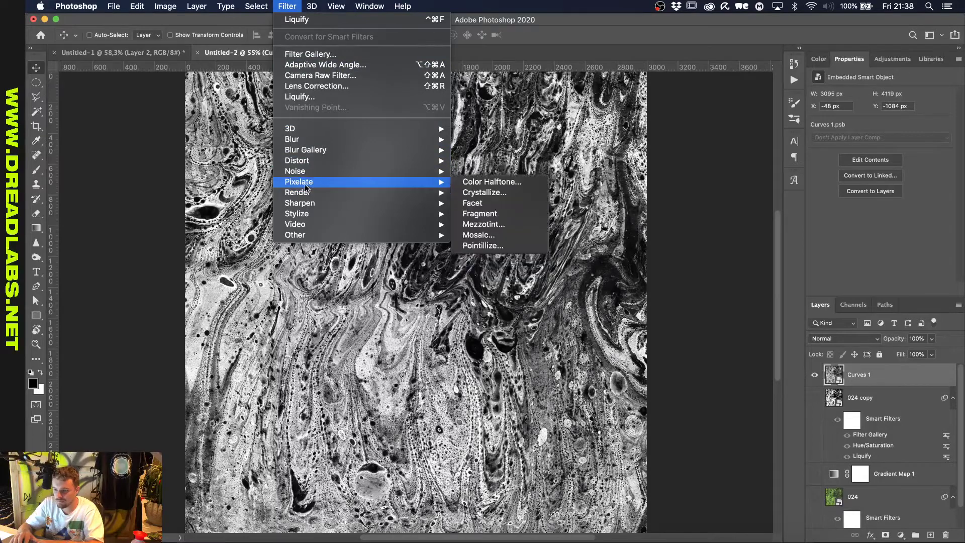
left_click(504, 183)
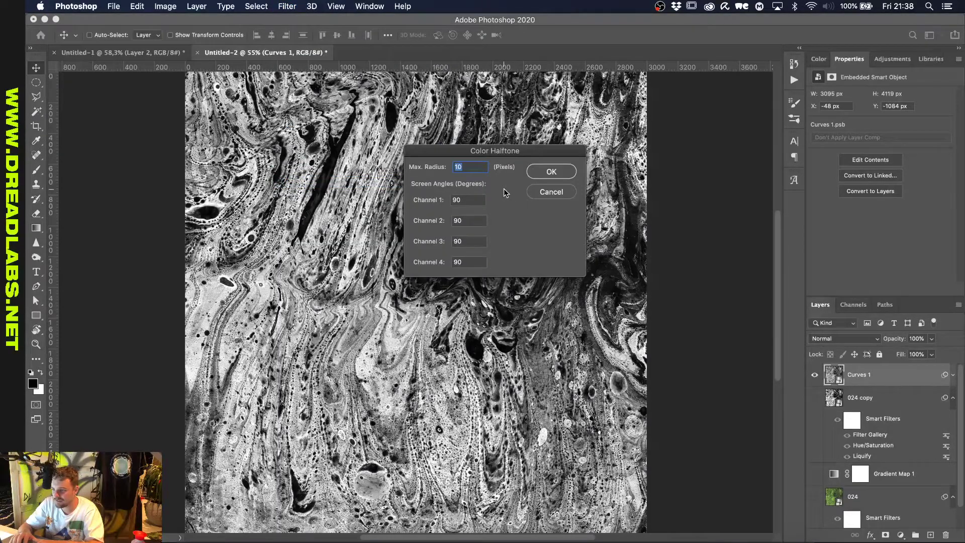
key("Return")
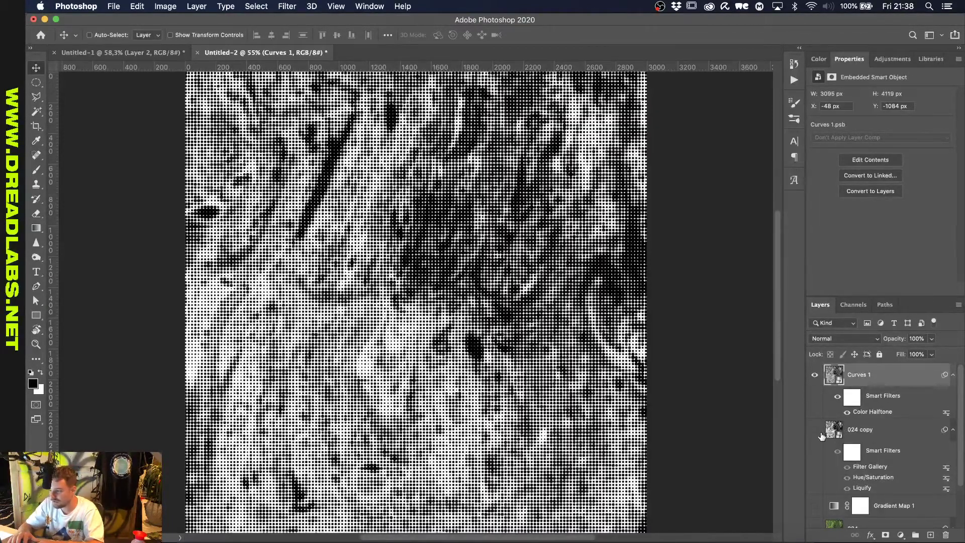
Show the Gradient Map 1 and 024 layers beneath the halftone, leaving 024 copy hidden.
left_click(816, 430)
scroll(819, 436, "down", 2)
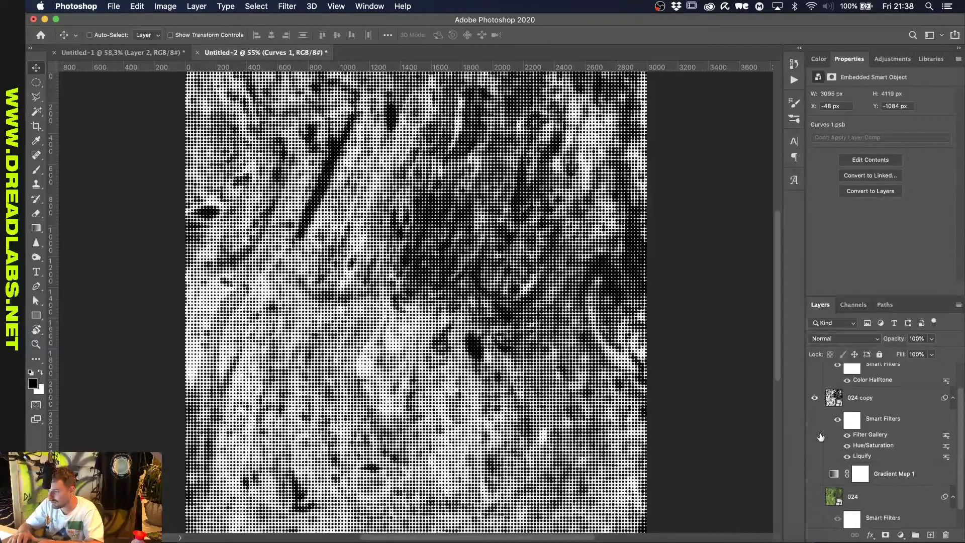
left_click(815, 473)
left_click(815, 497)
left_click(814, 398)
scroll(820, 433, "down", 1)
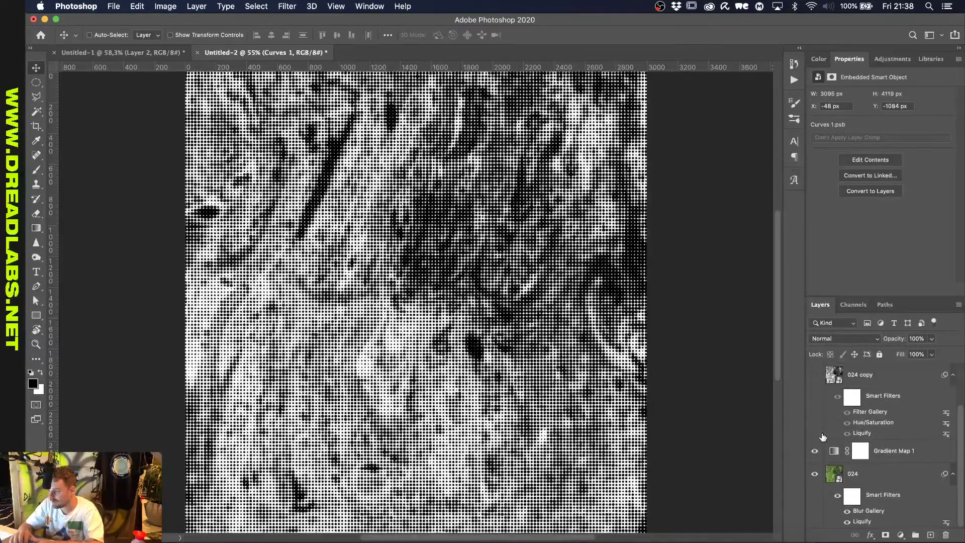
Set the blend mode of the Curves 1 halftone layer to Multiply.
scroll(823, 436, "up", 3)
left_click(846, 339)
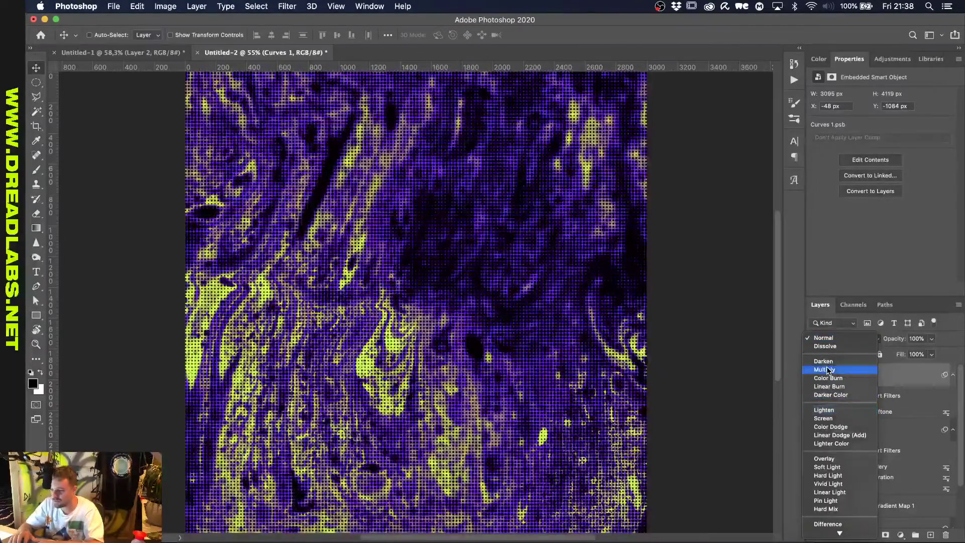
left_click(827, 370)
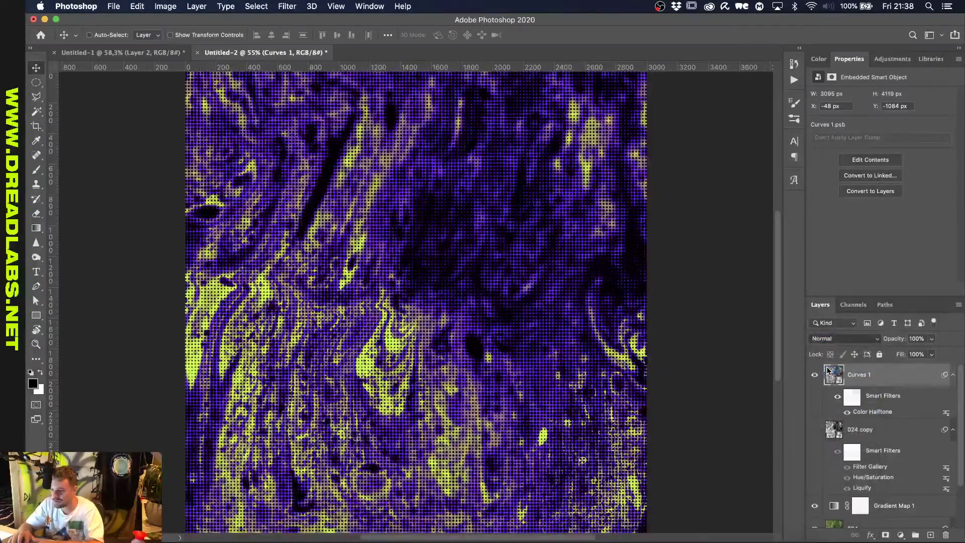
scroll(485, 332, "down", 1)
scroll(484, 332, "up", 2)
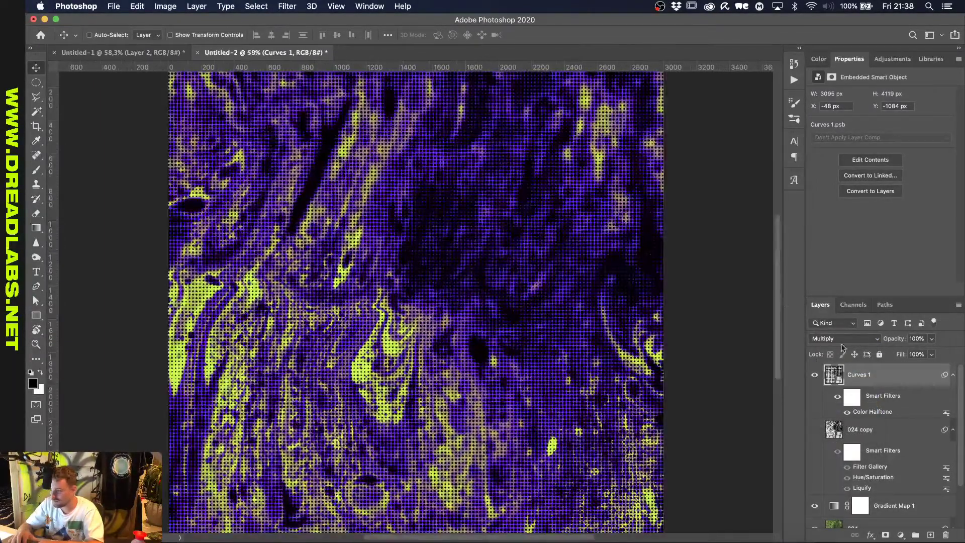
Convert the filtered halftone layer to a new smart object and apply a Box Blur with a 2-pixel radius.
right_click(871, 378)
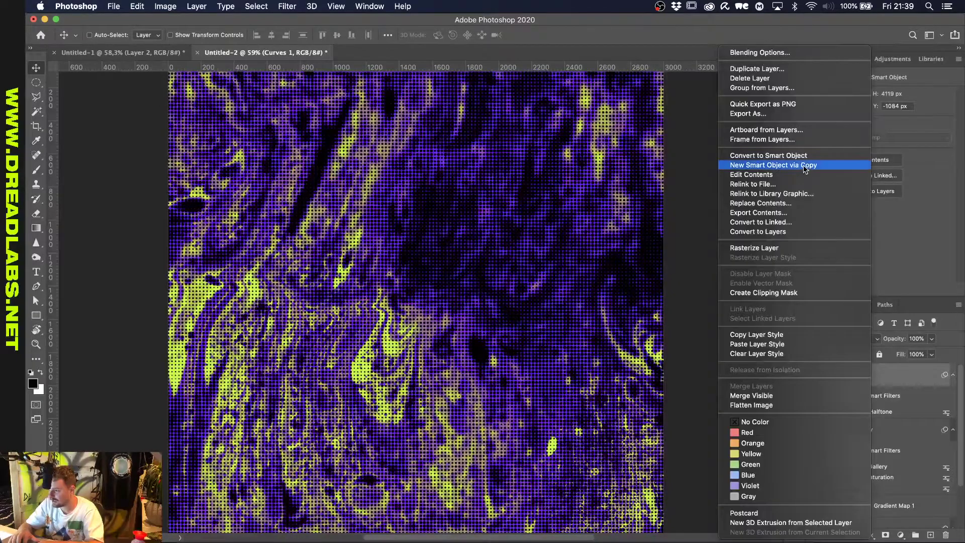
left_click(784, 155)
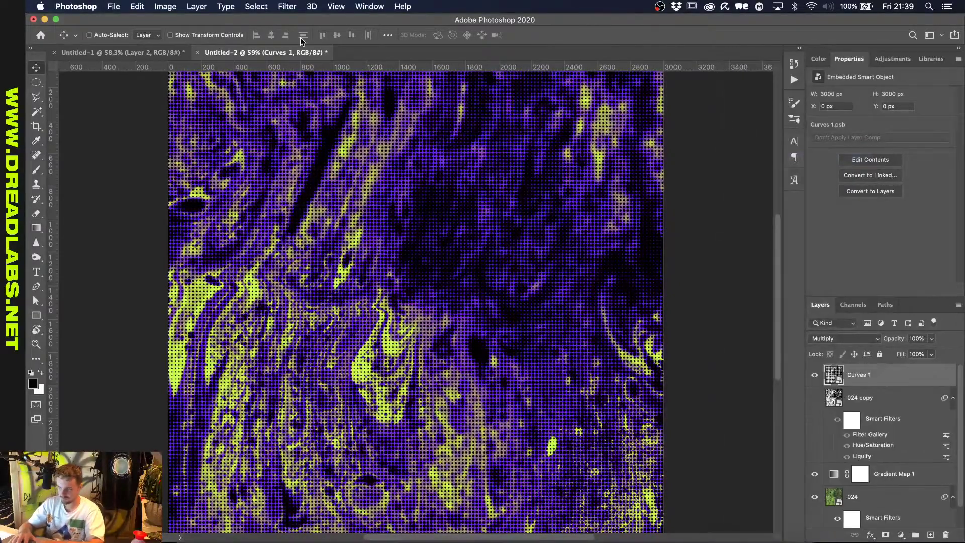
left_click(284, 6)
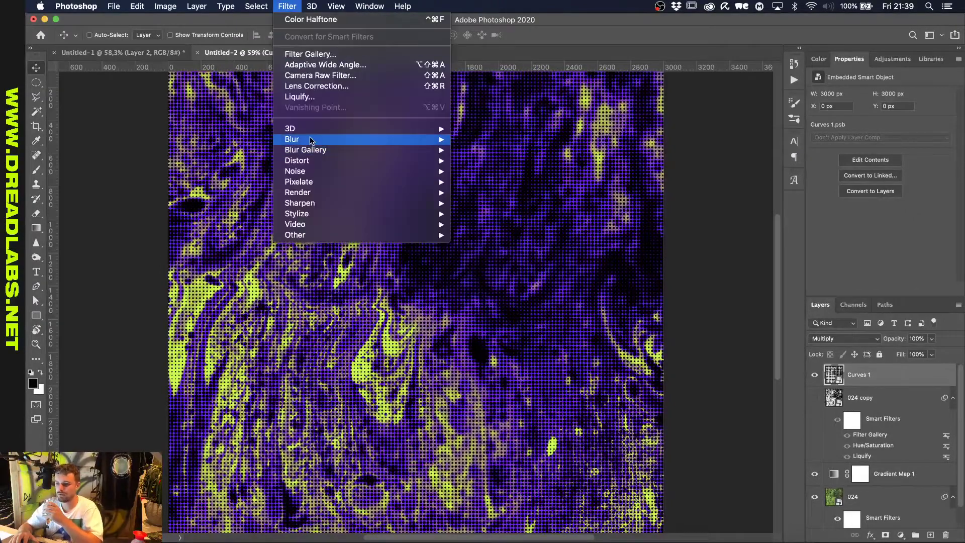
mouse_move(310, 139)
left_click(482, 171)
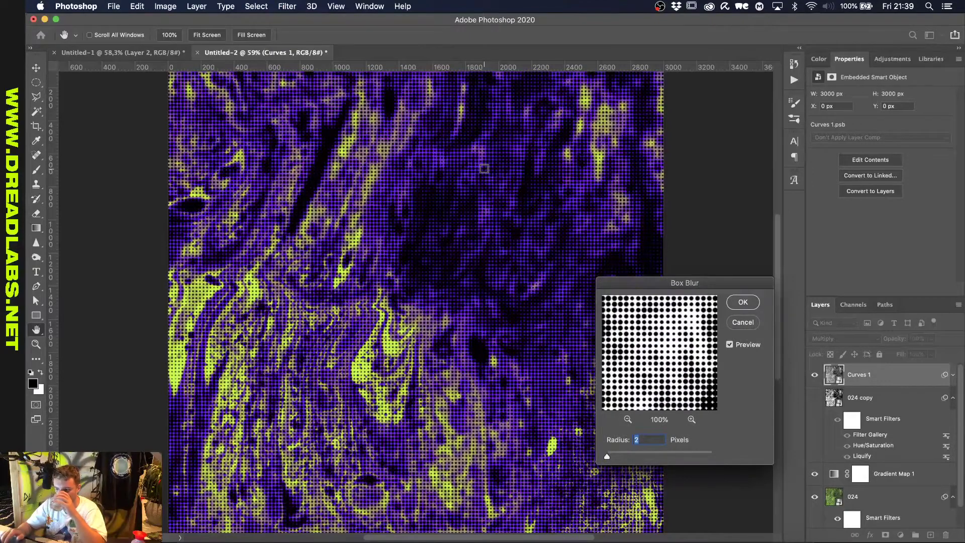
key("Up")
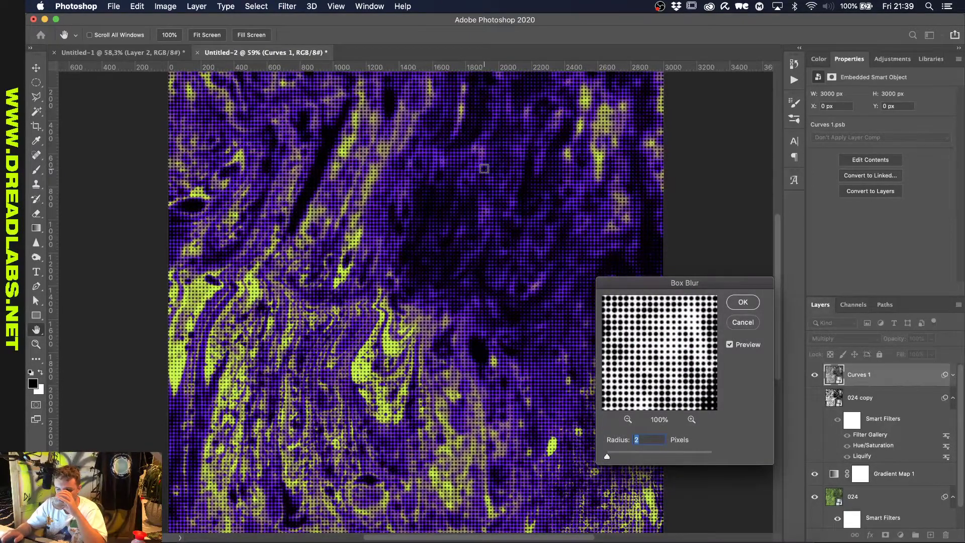
key("Return")
Set the halftone layer to Dissolve and split the white Blend If slider for This Layer to 49 / 121.
left_click(839, 339)
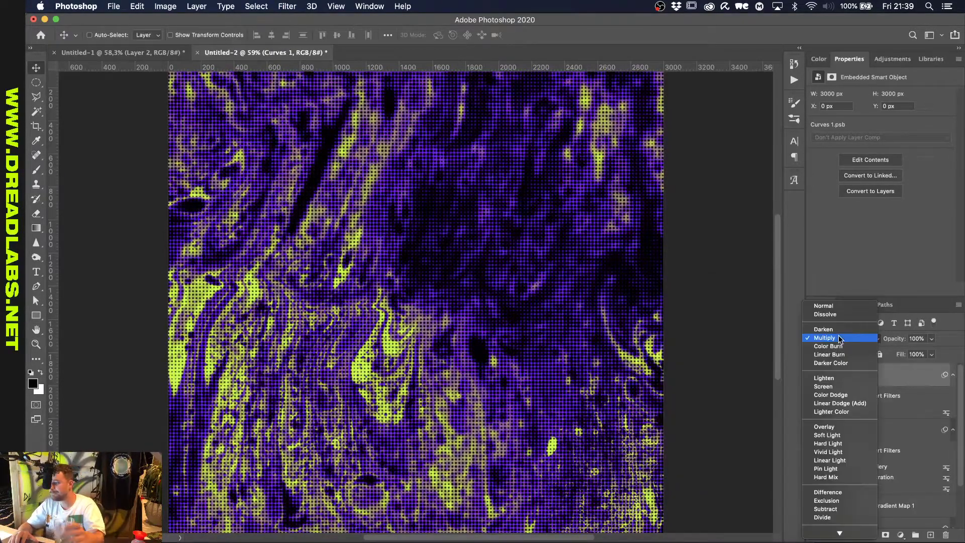
left_click(829, 316)
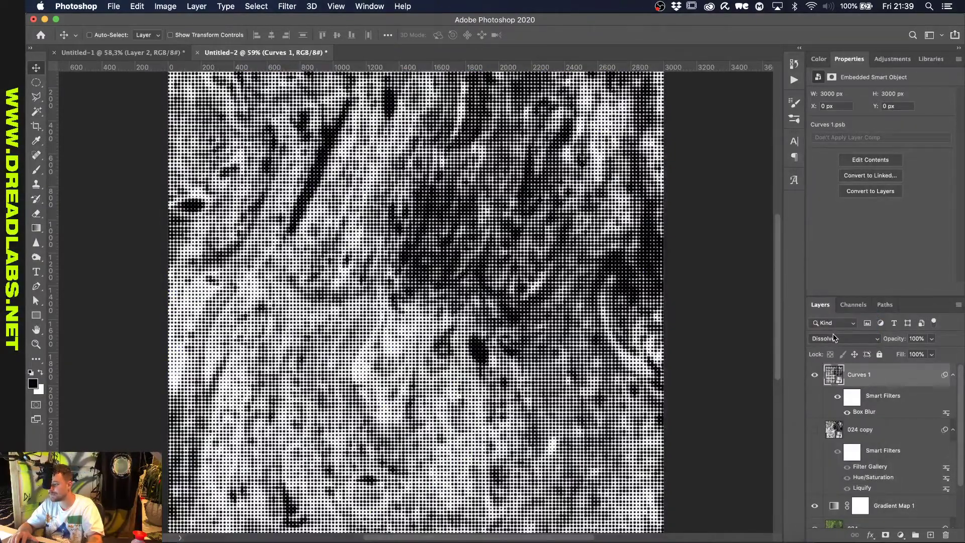
double_click(854, 370)
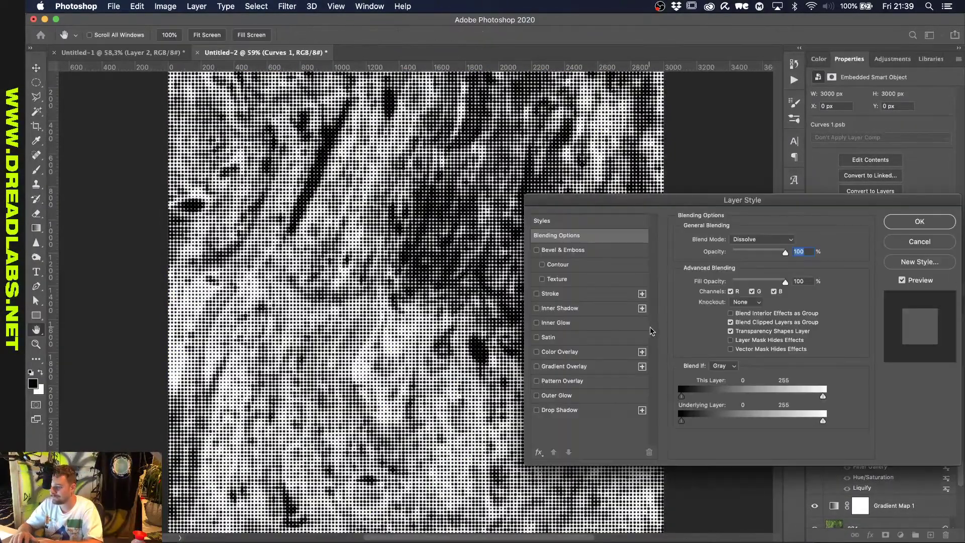
key("alt")
mouse_move(682, 395)
left_mouse_down()
mouse_move(722, 396)
mouse_move(682, 396)
left_mouse_up()
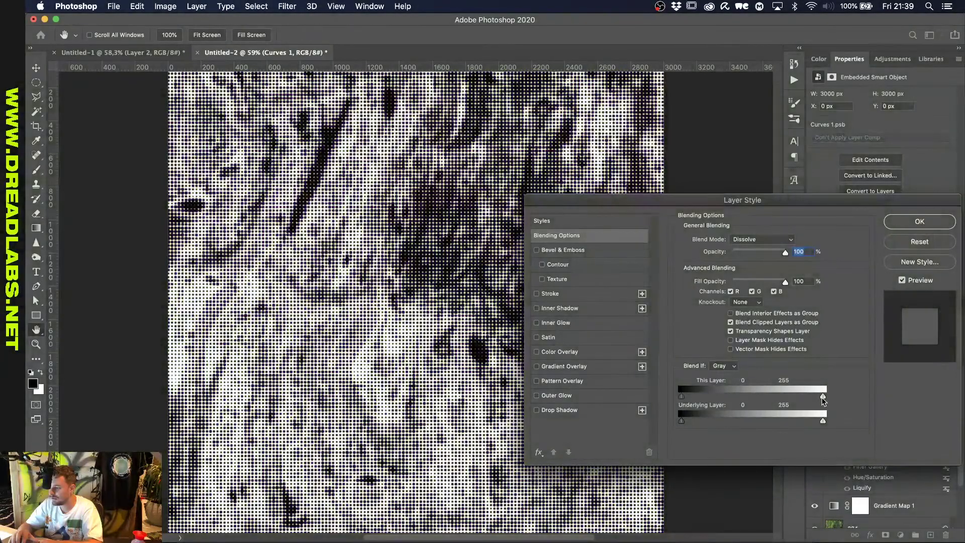
key("alt")
left_click_drag(822, 396, 761, 397)
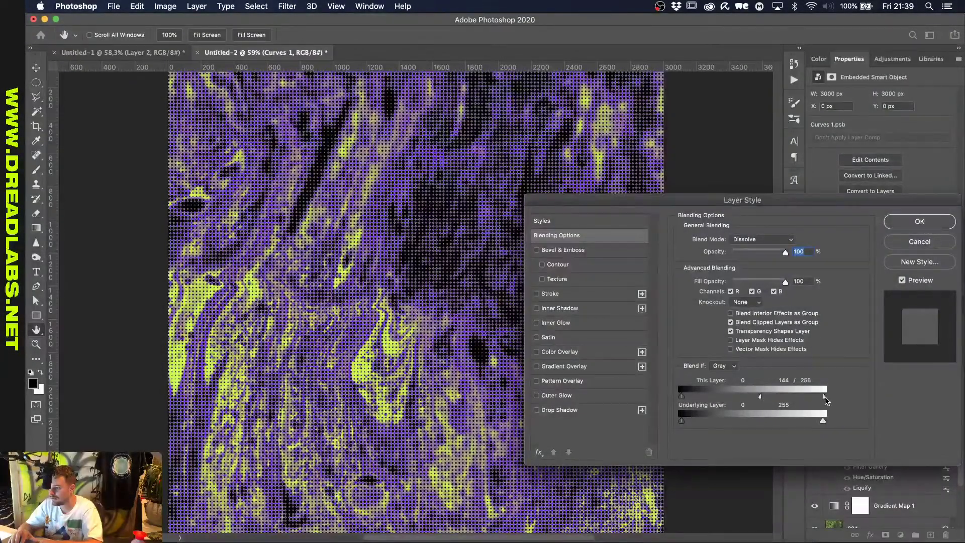
left_click_drag(824, 396, 708, 397)
left_click_drag(769, 396, 740, 396)
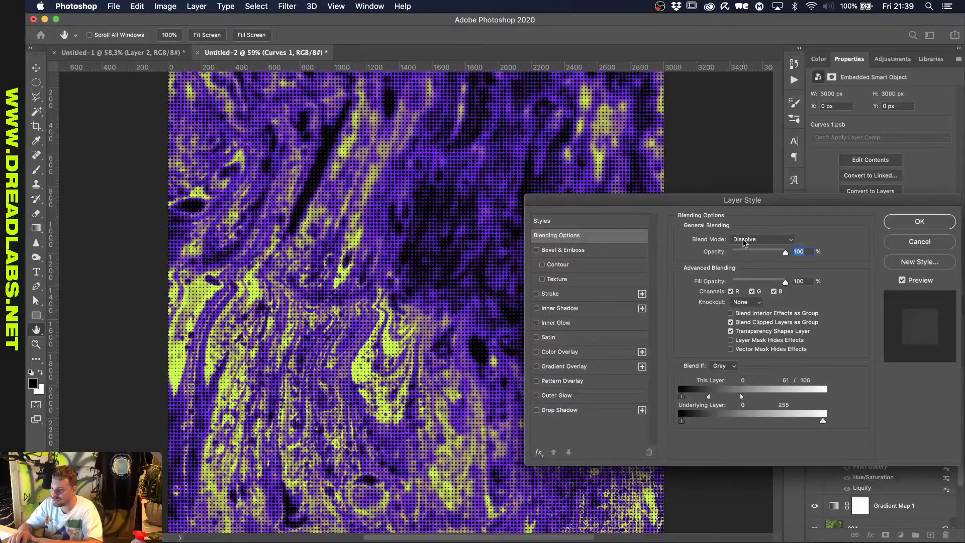
left_click_drag(708, 395, 750, 396)
left_click(908, 221)
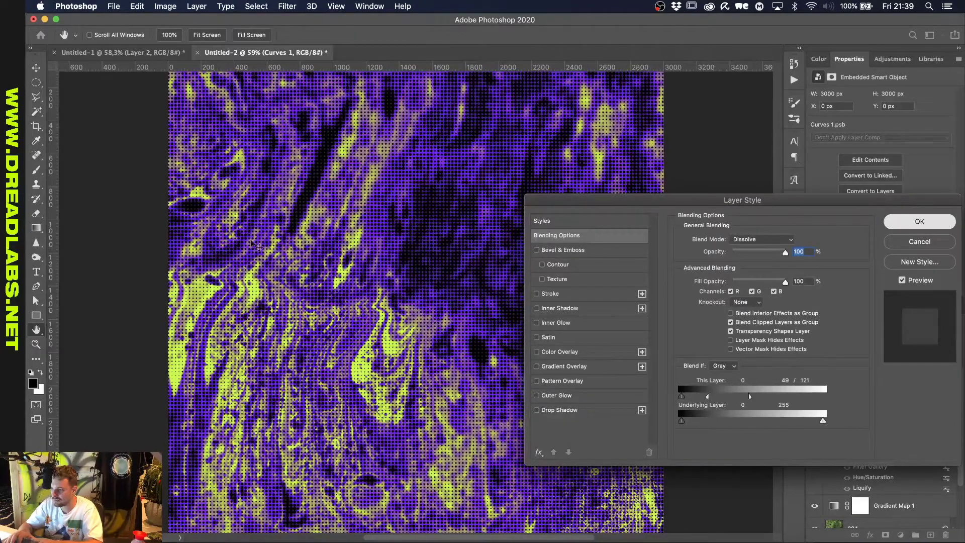
Examine the dissolved halftone dots over the purple-and-lime texture, both up close and across the whole canvas.
scroll(483, 333, "up", 5)
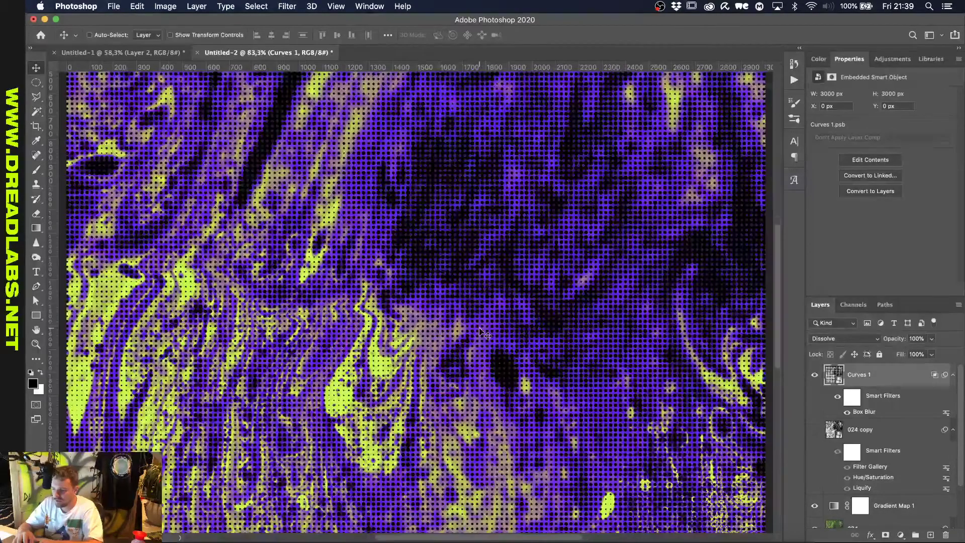
scroll(479, 329, "up", 6)
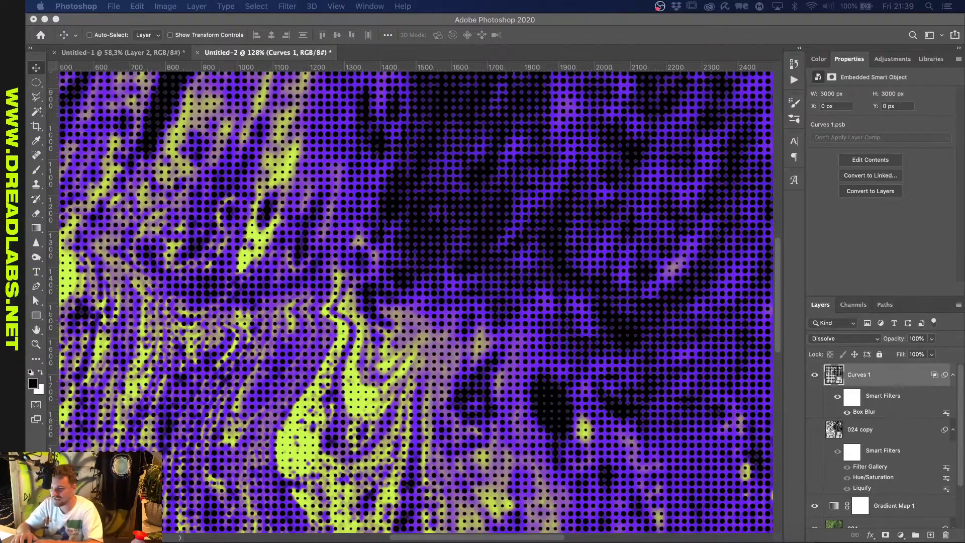
left_click(585, 32)
scroll(427, 163, "down", 3)
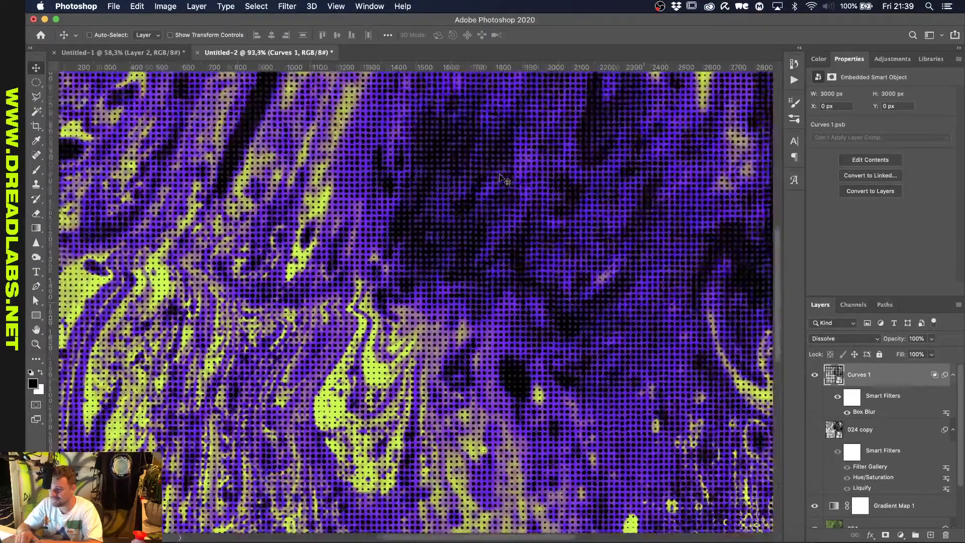
scroll(500, 176, "down", 4)
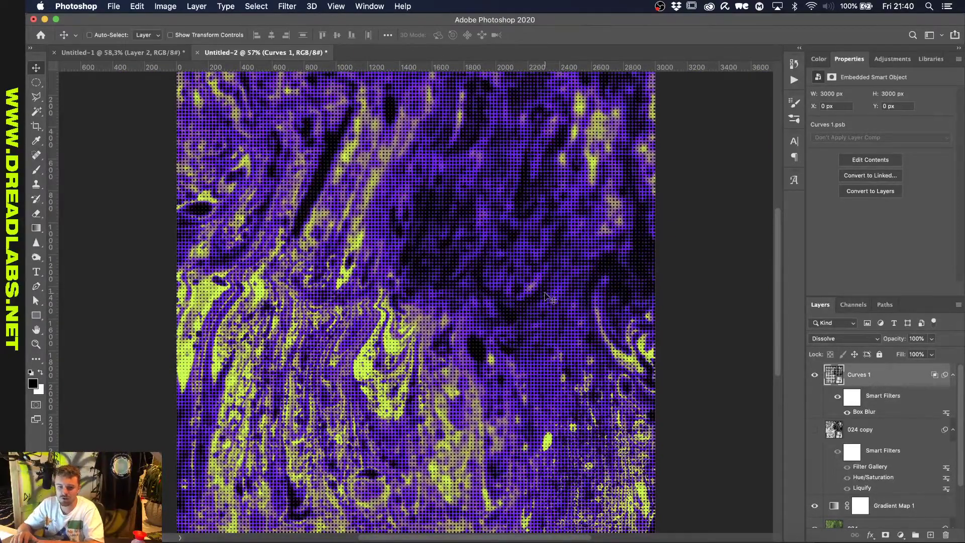
scroll(538, 280, "up", 2)
scroll(537, 280, "down", 2)
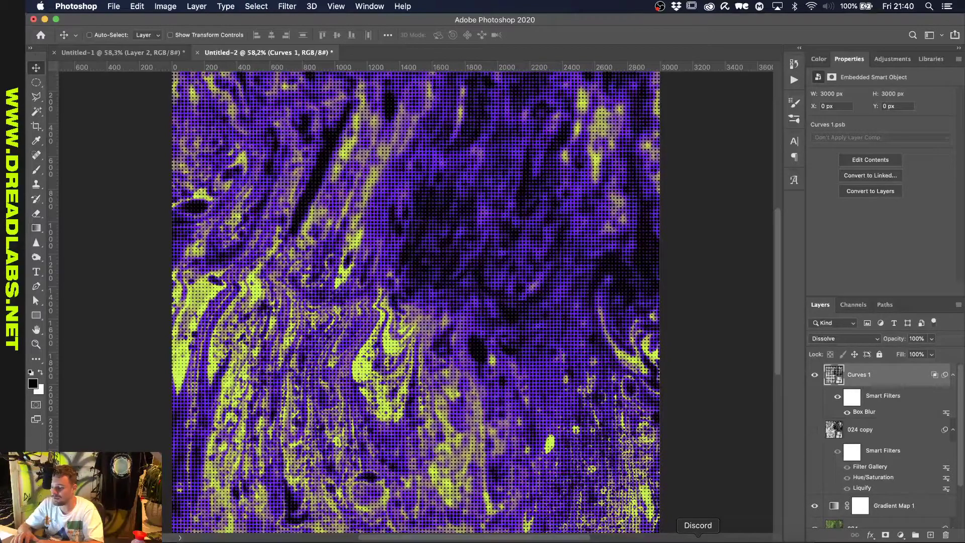
left_click(698, 539)
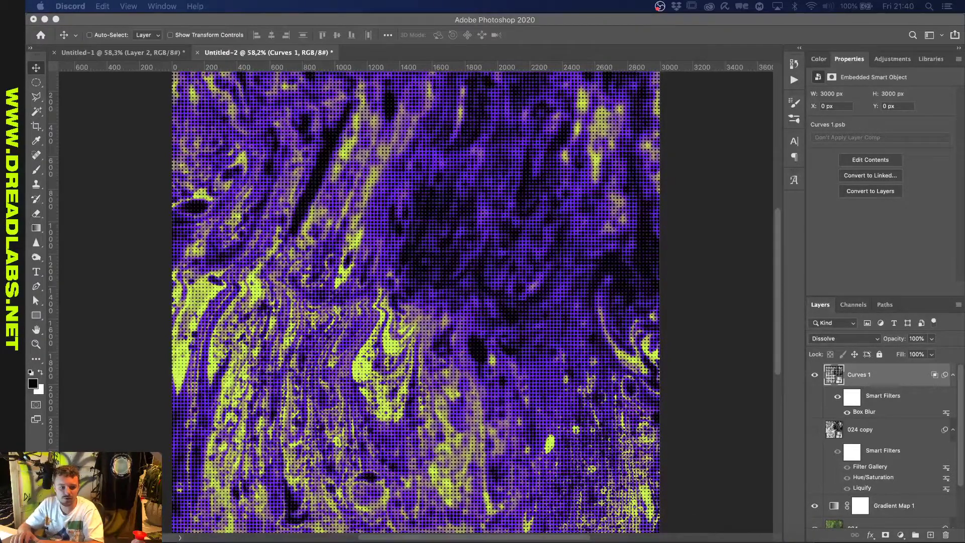
left_click(565, 20)
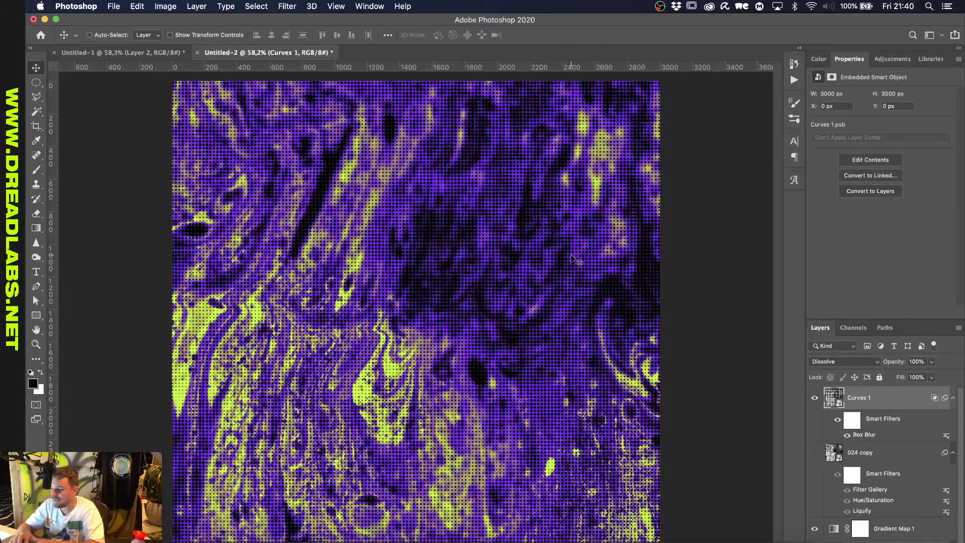
Inspect how the halftone overlay reads against the marbled texture at several zoom levels.
key("super+plus")
key("super+minus")
key("super+plus")
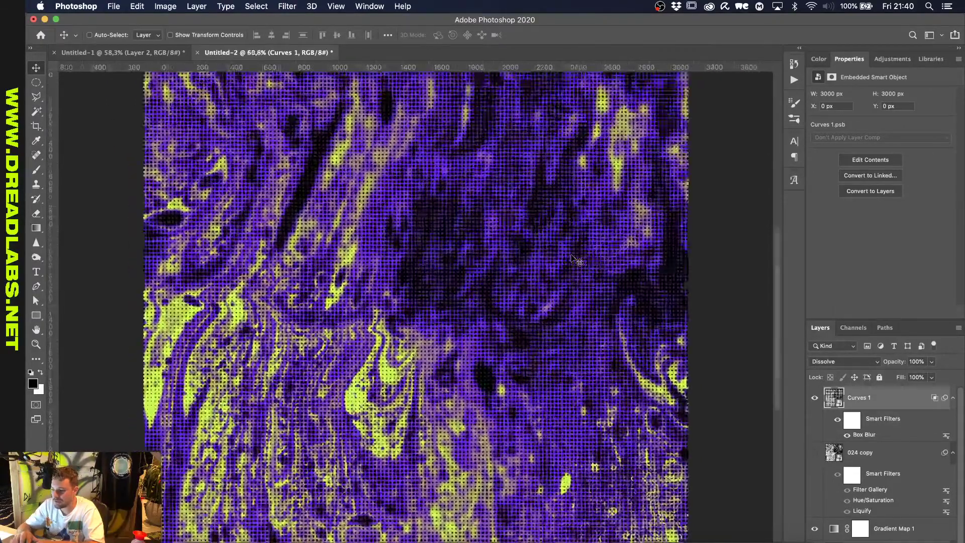
key("super+minus")
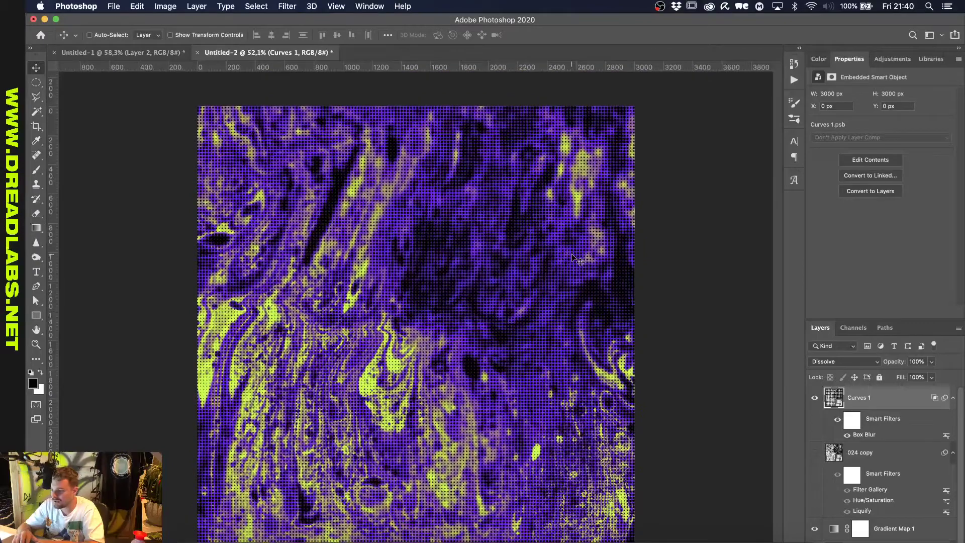
key("super+plus")
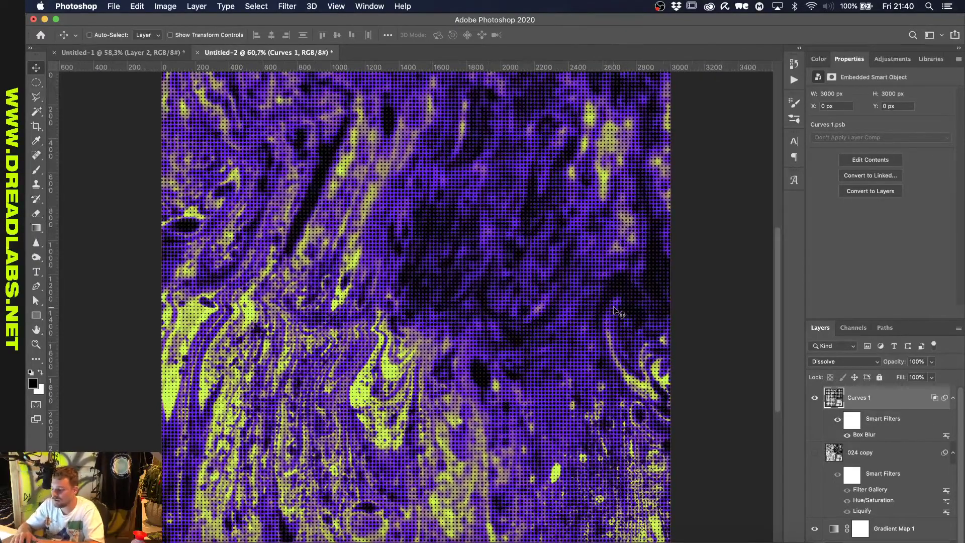
key("super+minus")
key("super+minus")
key("super+minus")
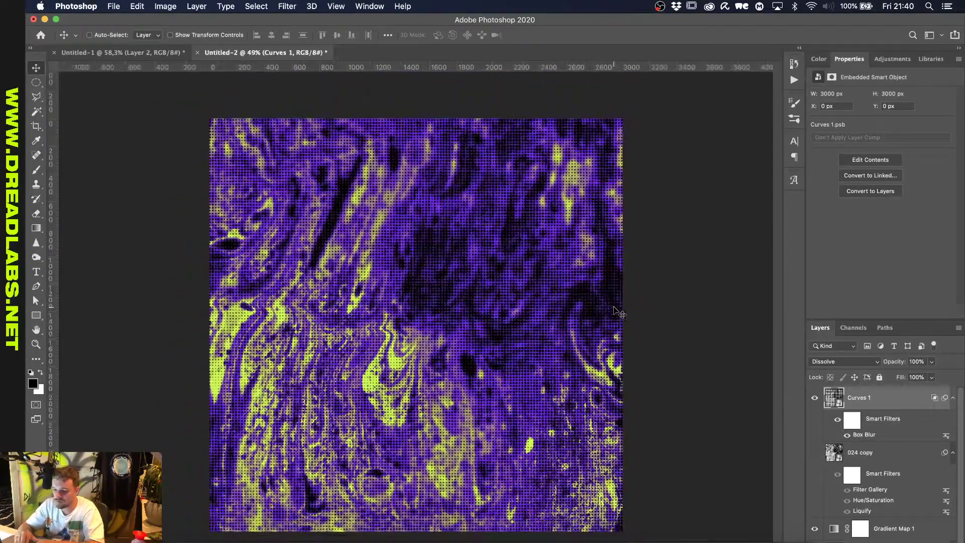
double_click(57, 19)
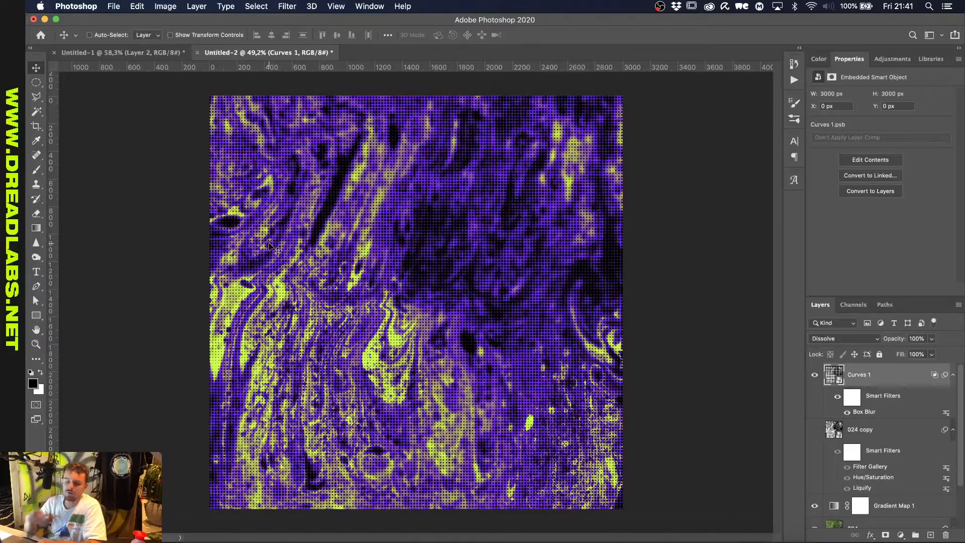
scroll(396, 150, "down", 2)
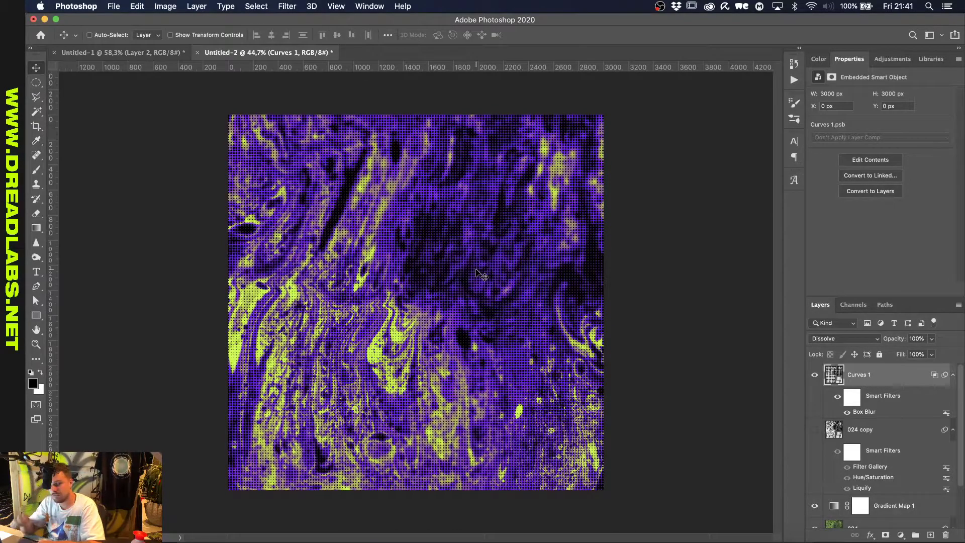
scroll(495, 217, "up", 2)
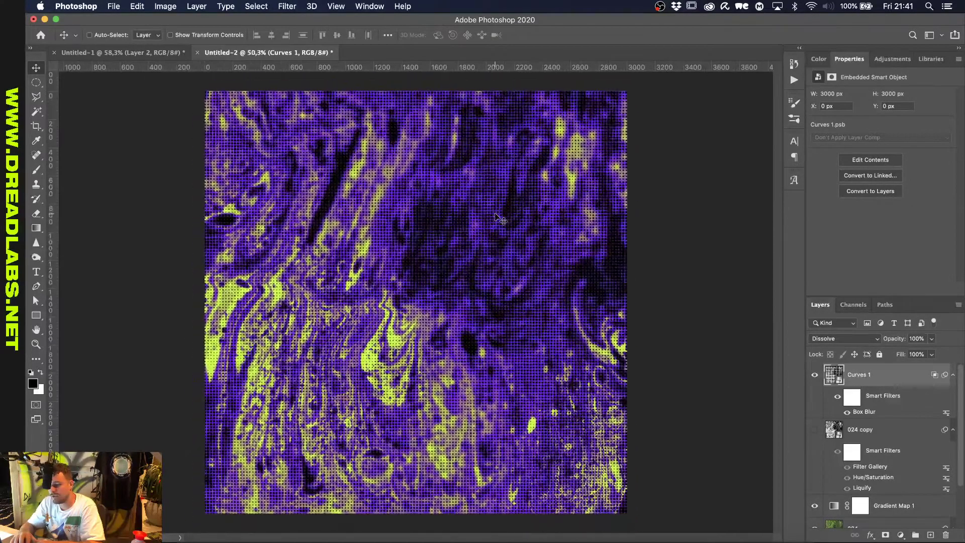
scroll(494, 217, "up", 2)
scroll(495, 217, "down", 3)
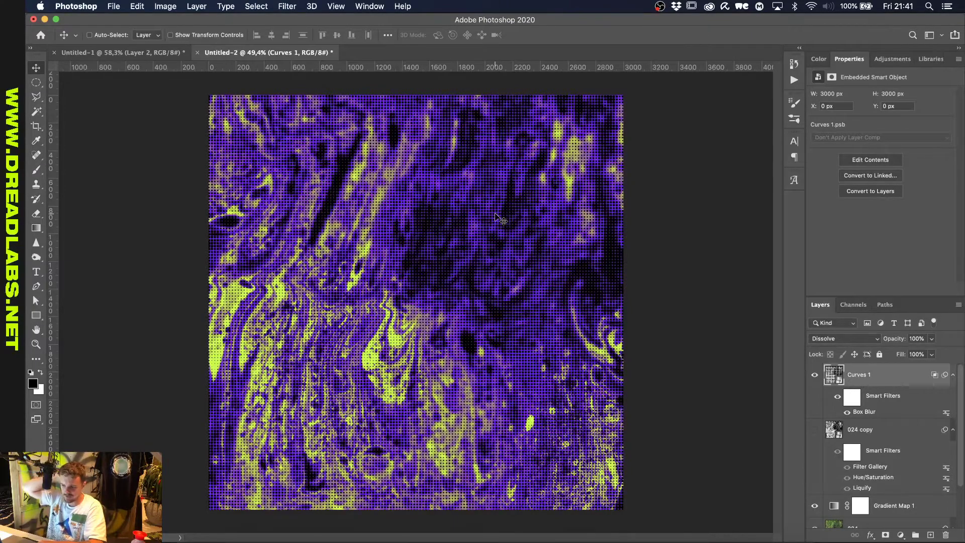
scroll(495, 217, "up", 3)
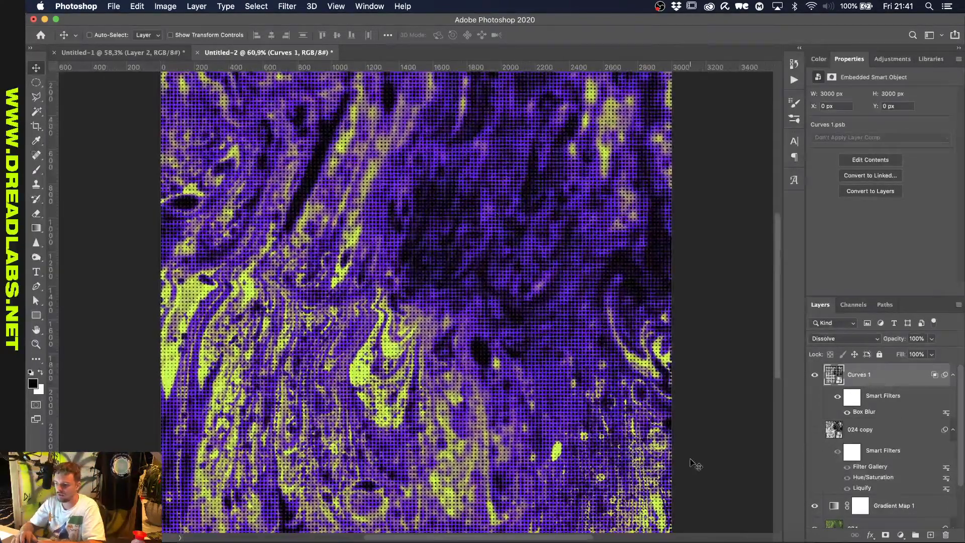
scroll(696, 464, "down", 3)
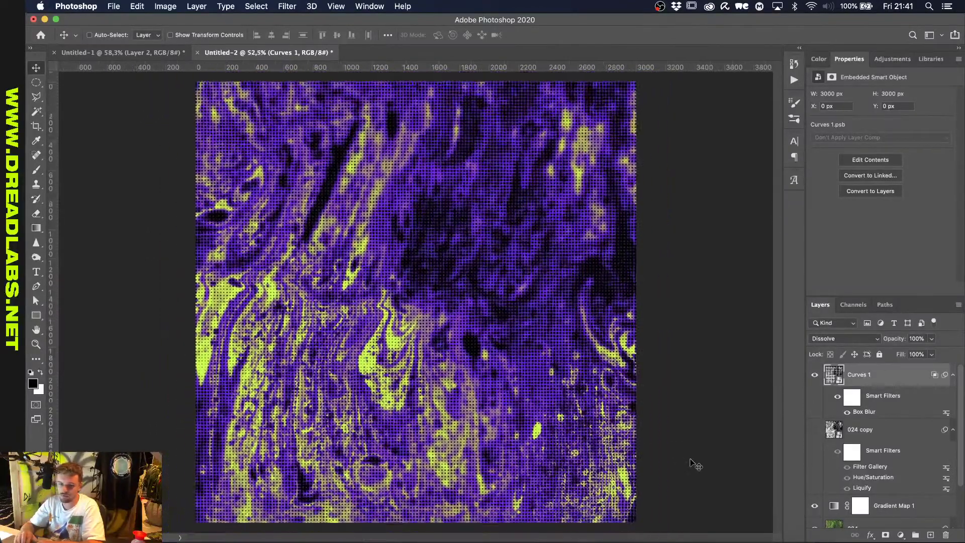
scroll(696, 464, "up", 2)
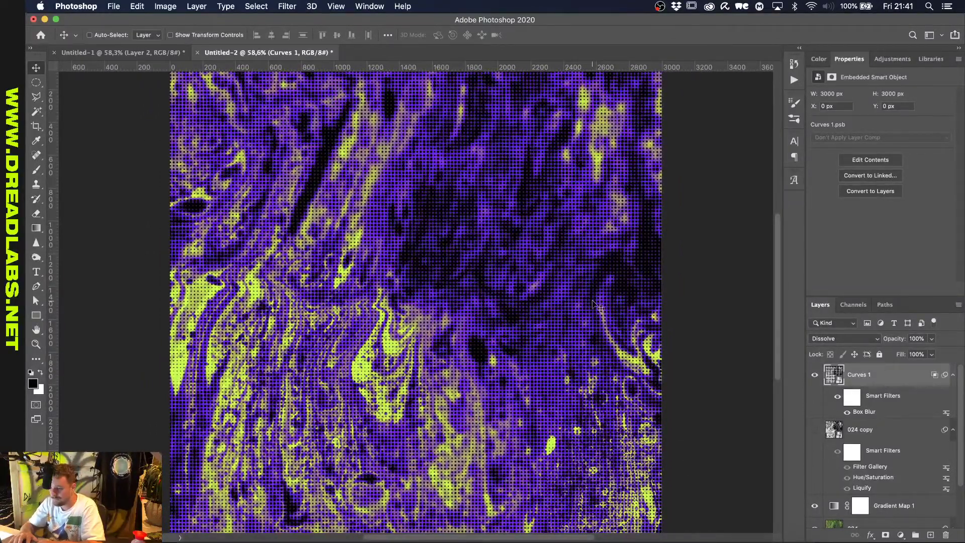
scroll(839, 502, "down", 1)
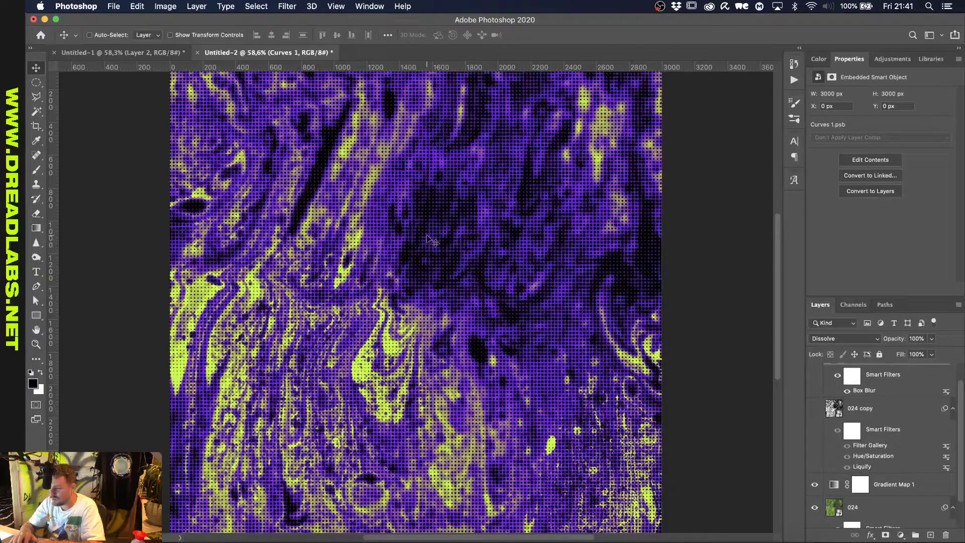
Try to apply the Liquify filter to the Curves 1 halftone layer.
left_click(282, 8)
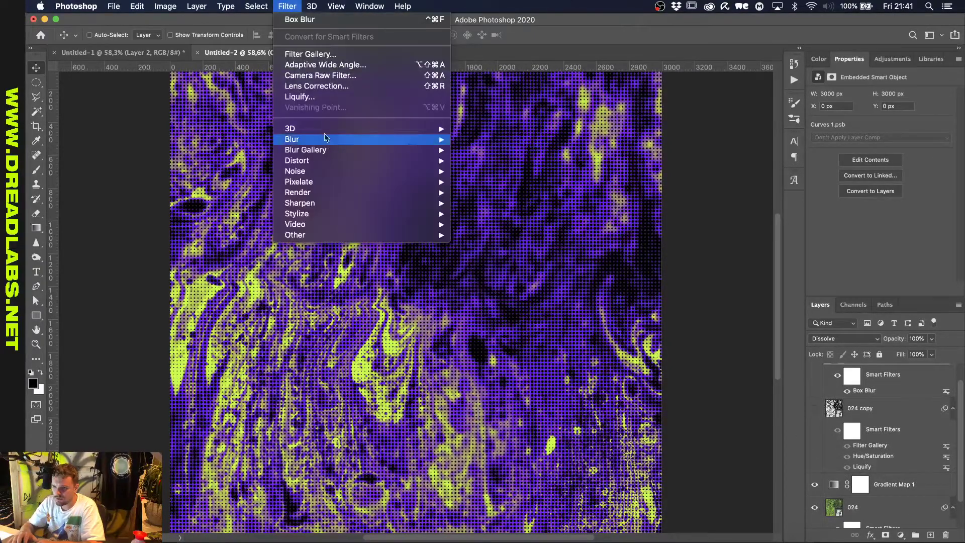
left_click(312, 97)
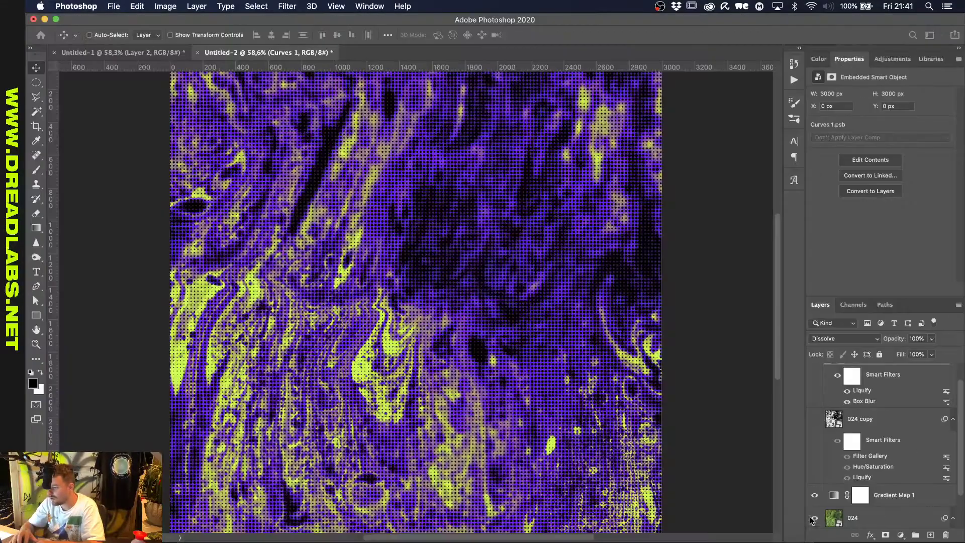
Hide the Curves 1 halftone layer and duplicate the 024 and Gradient Map 1 layers into a new document named Displacement Map.
left_click(812, 518)
left_click(814, 374)
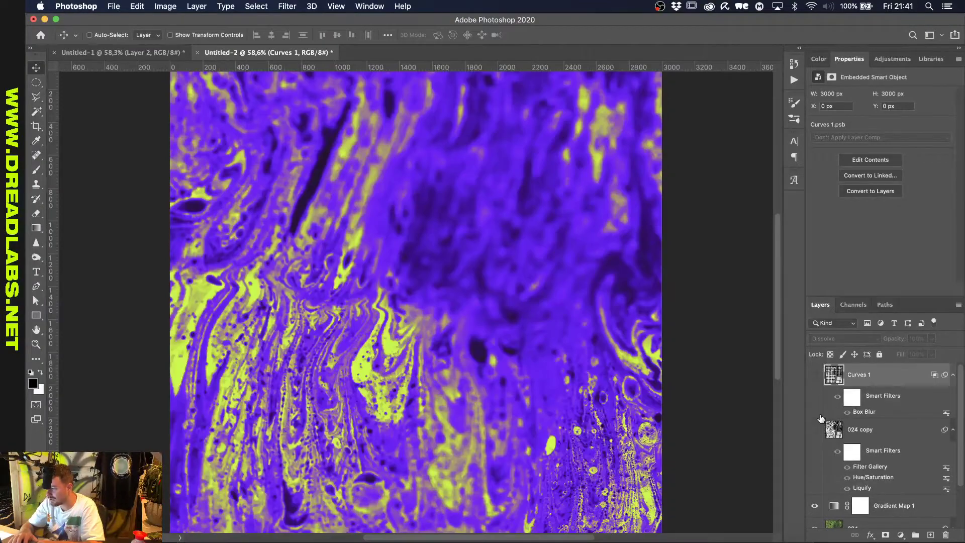
scroll(821, 418, "down", 3)
left_click(869, 477)
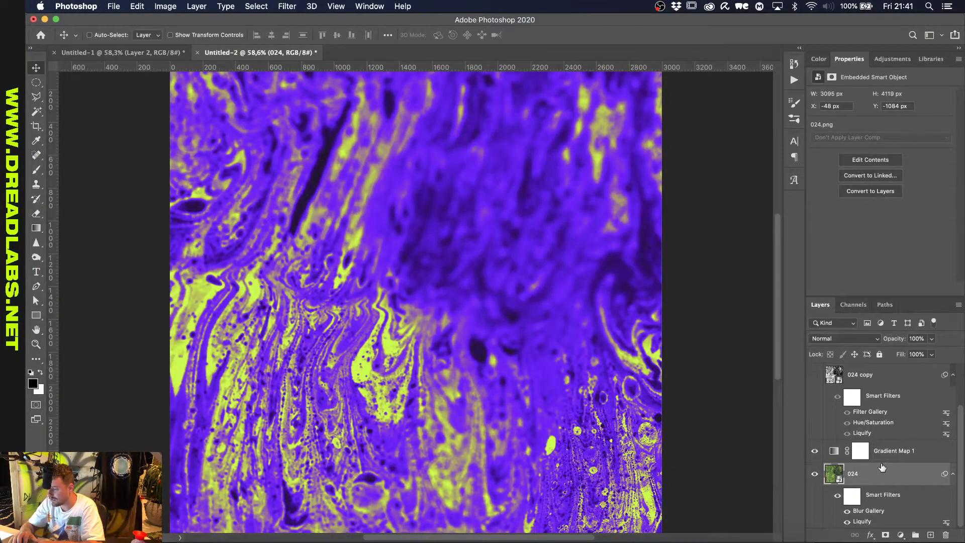
left_click(886, 455, "shift")
right_click(886, 455)
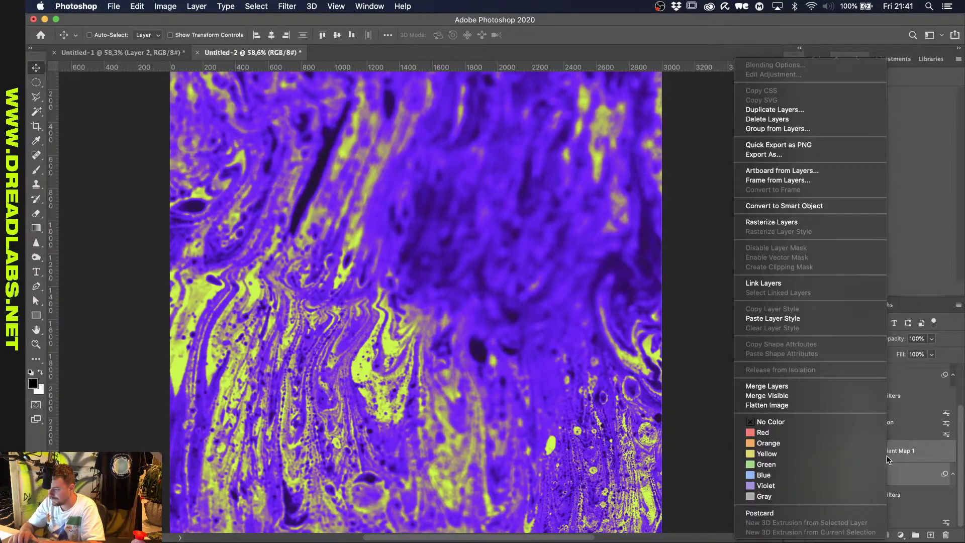
left_click(789, 108)
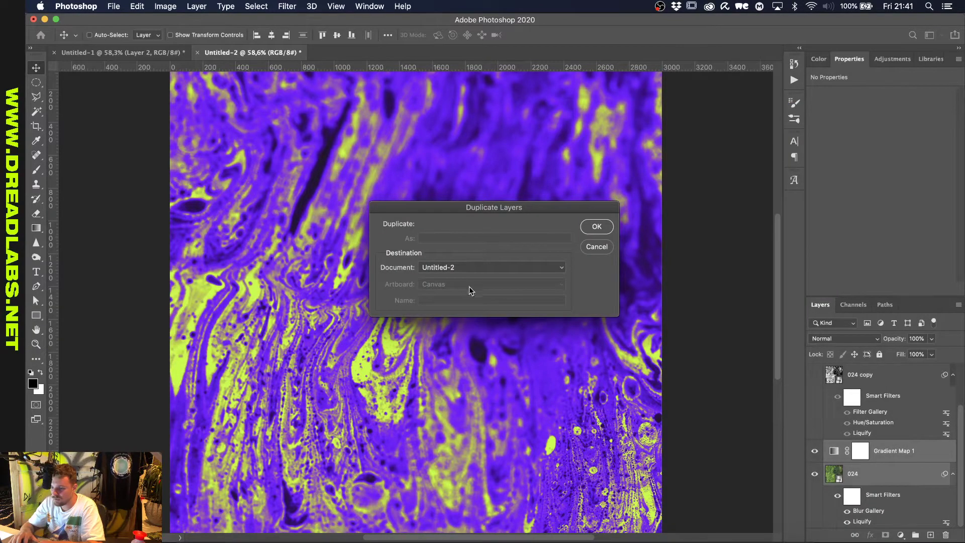
left_click(464, 267)
left_click(464, 279)
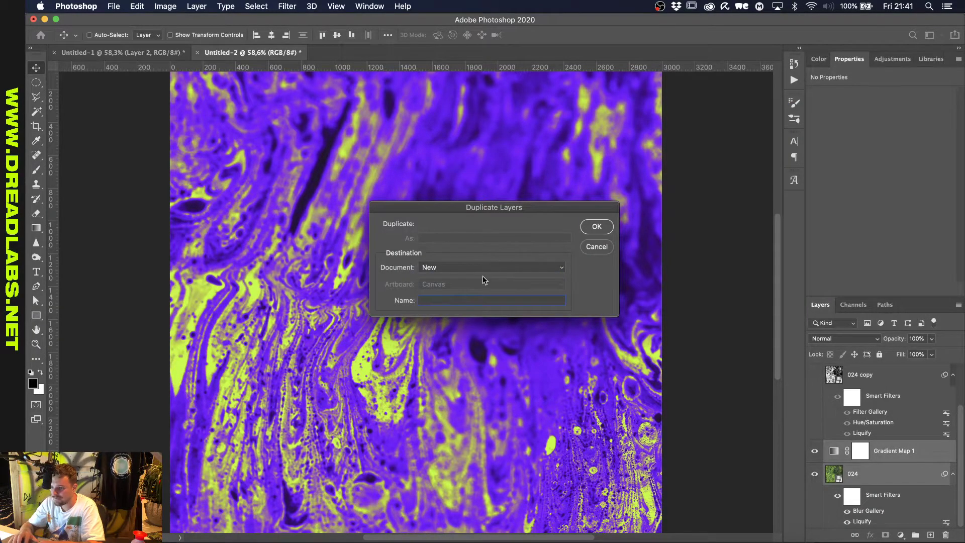
type("Disclacement Map")
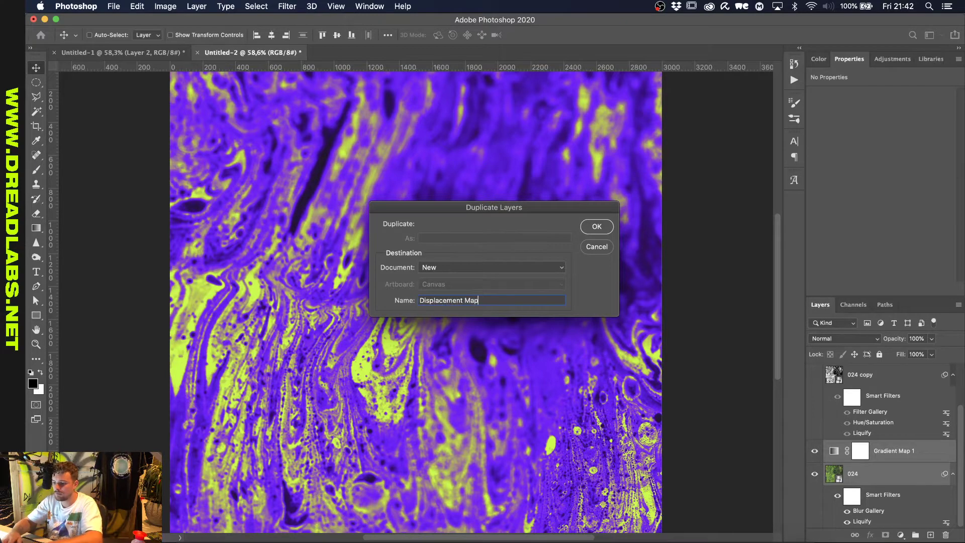
key("Return")
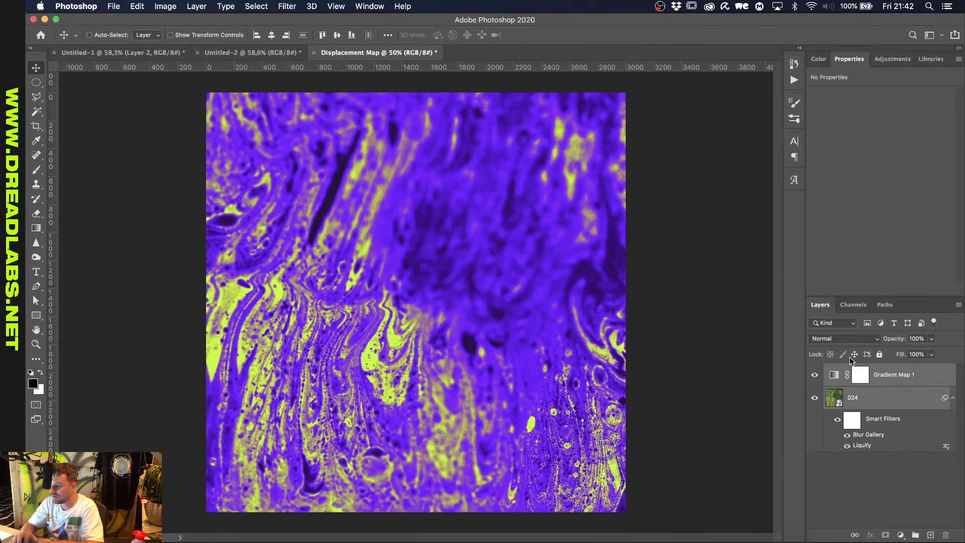
Change the gradient map in the Displacement Map document to the black-to-white Foreground to Background preset.
left_click(833, 373)
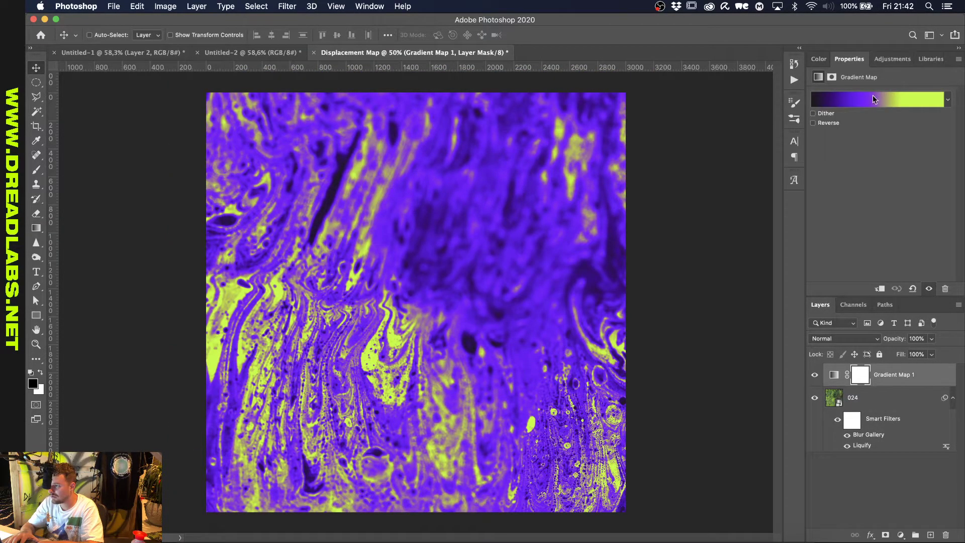
left_click(876, 99)
left_click(644, 219)
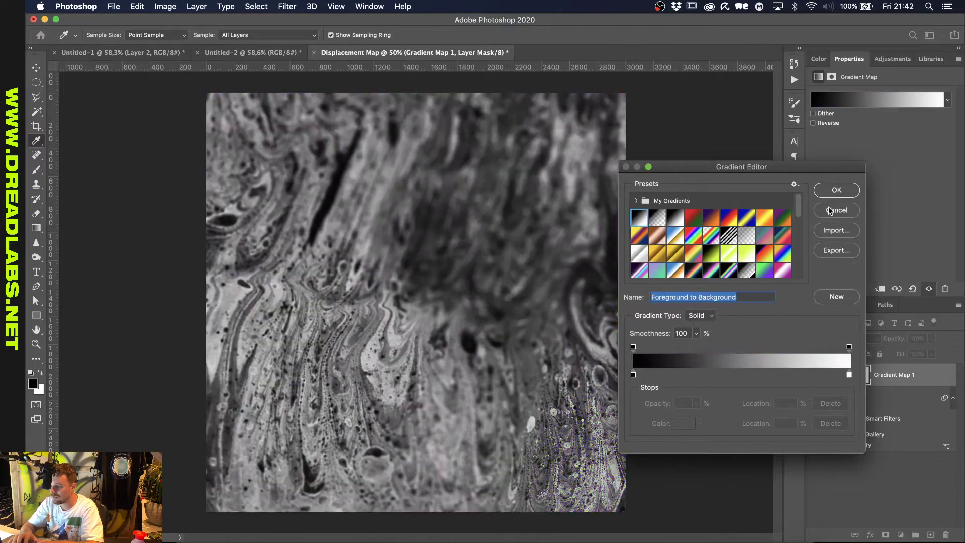
left_click(836, 190)
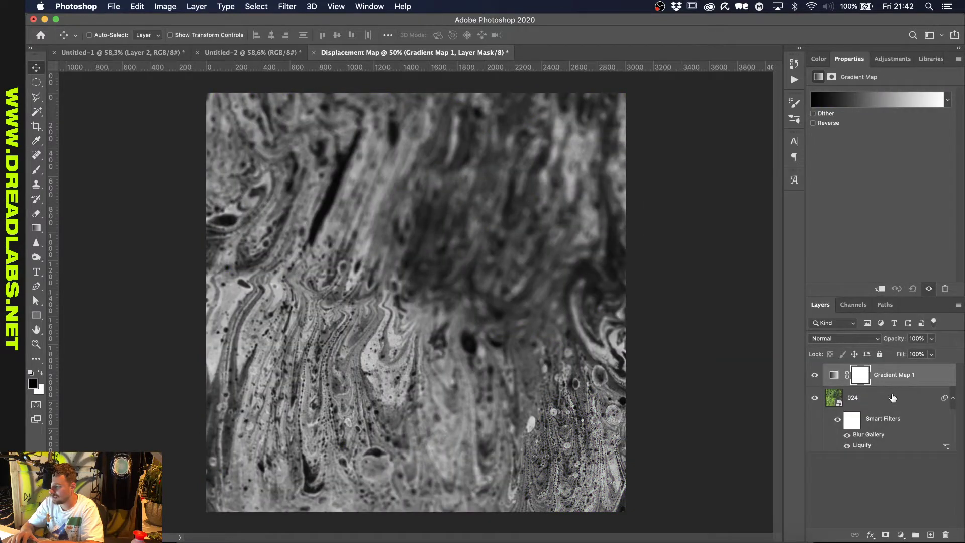
Merge the Gradient Map 1 and 024 layers of the Displacement Map document into one pixel layer.
double_click(892, 396)
left_click(919, 241)
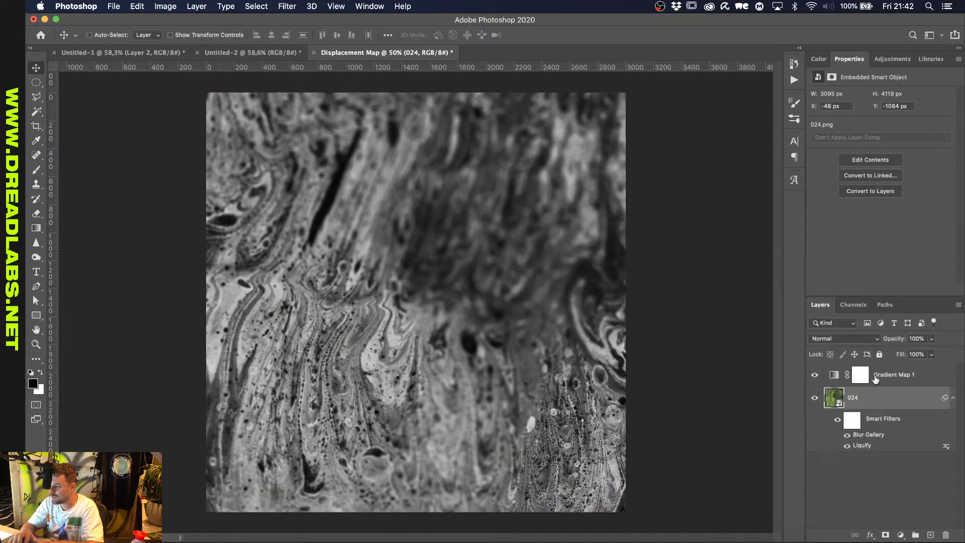
right_click(885, 375)
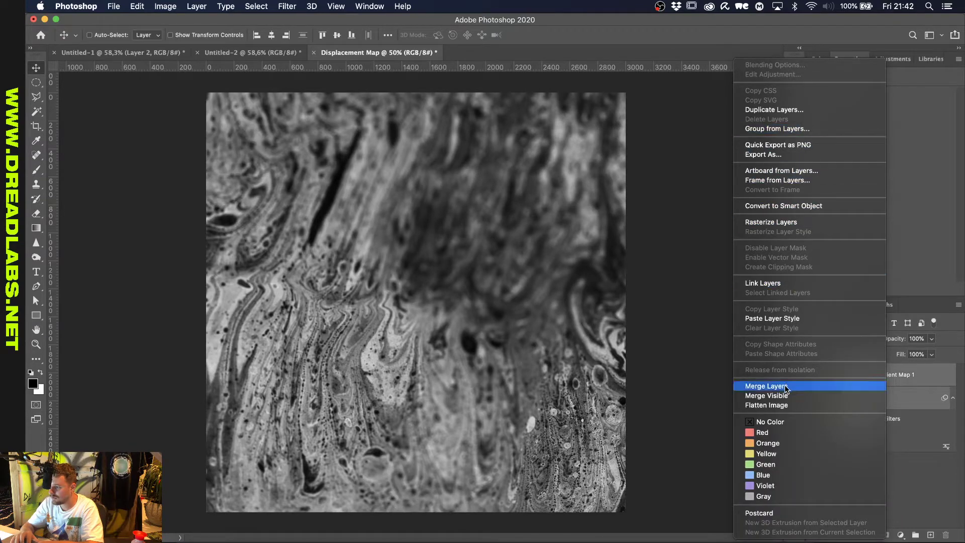
left_click(766, 386)
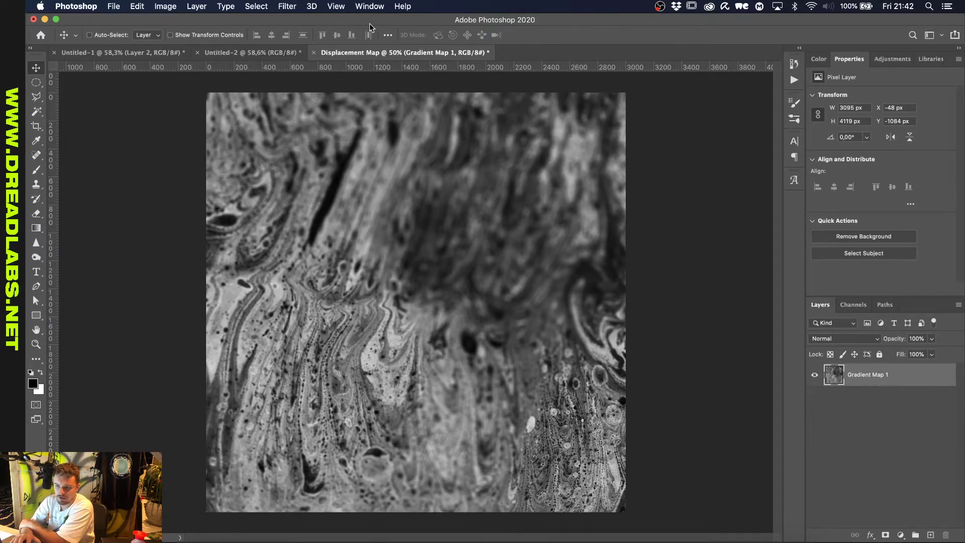
Apply a Gaussian Blur with a radius of 2.0 pixels to the merged grayscale layer.
left_click(287, 6)
mouse_move(347, 140)
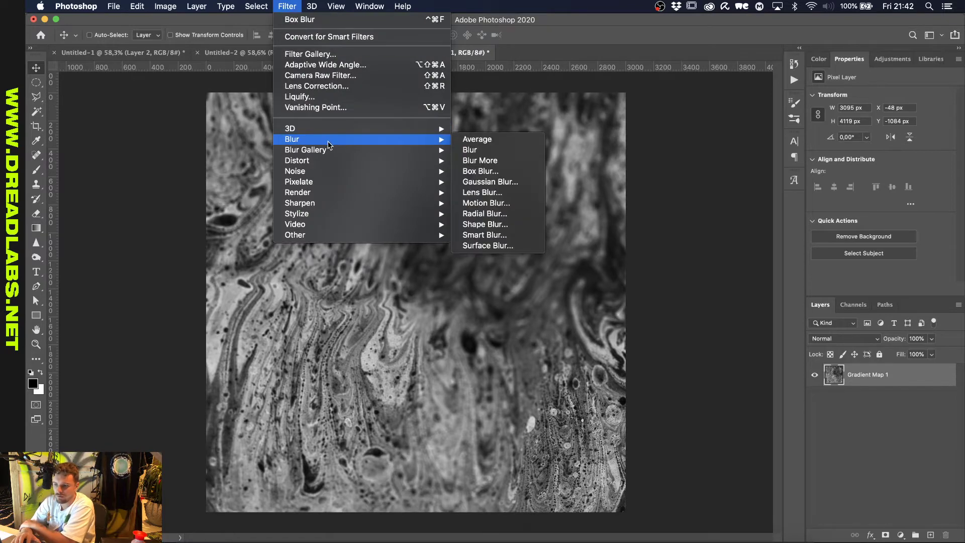
left_click(482, 183)
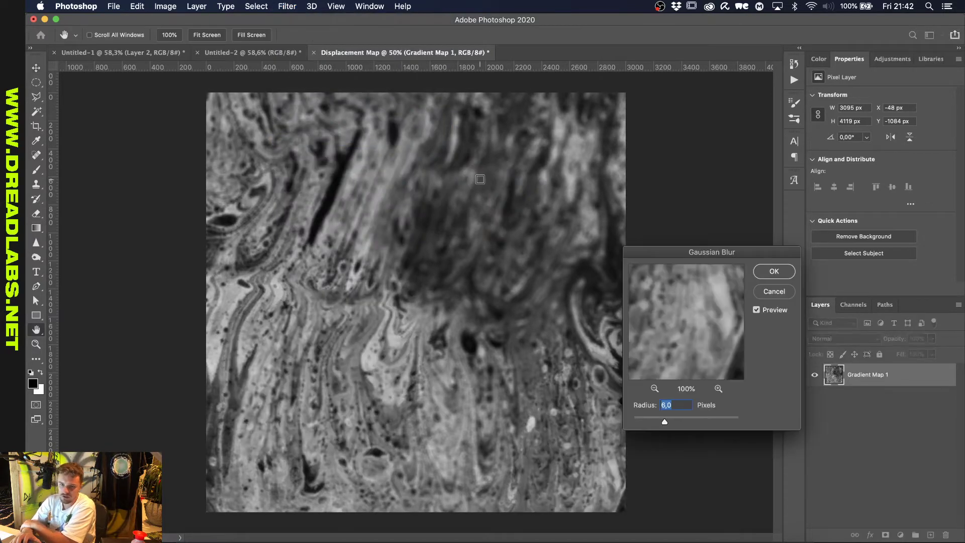
type("1")
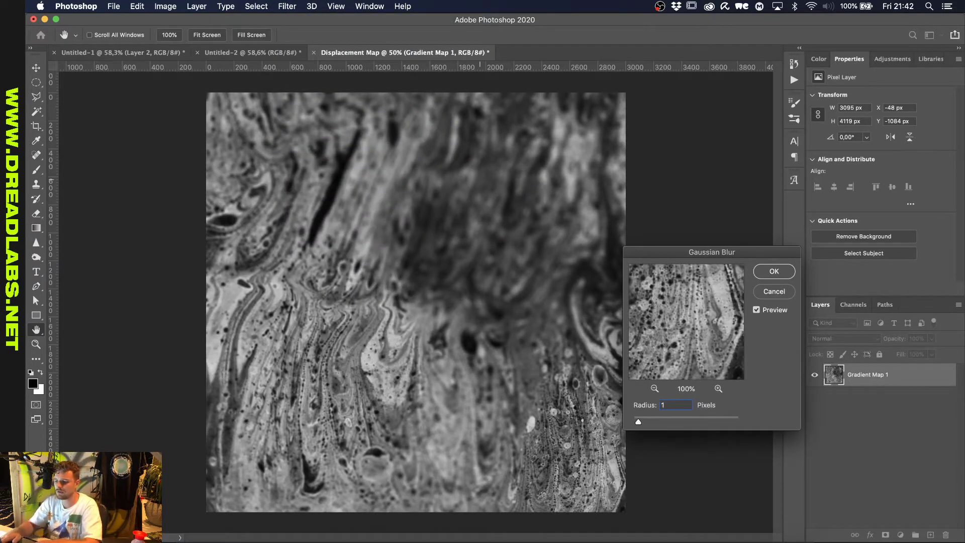
key("Up")
key("Up")
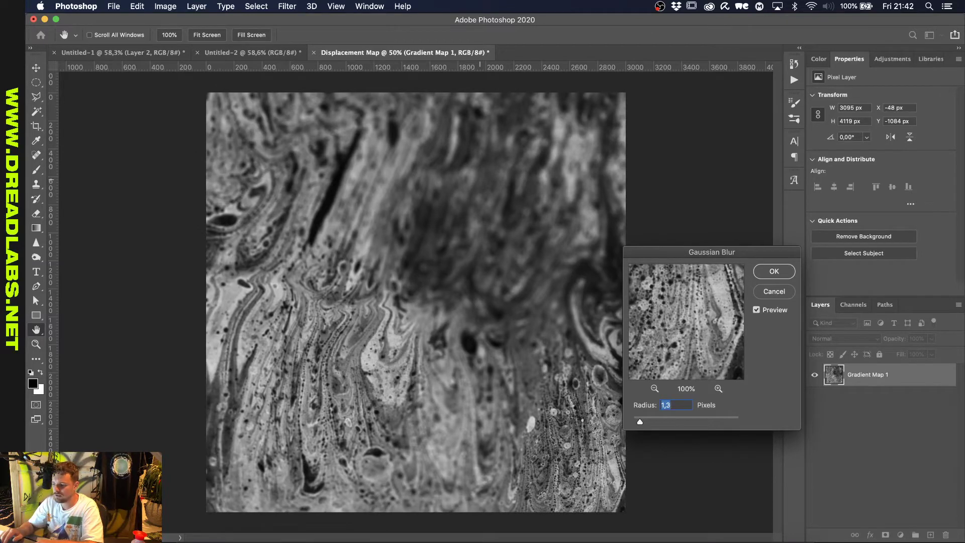
key("Up")
key("Up")
key("Up")
key("Up")
key("Up")
key("Up")
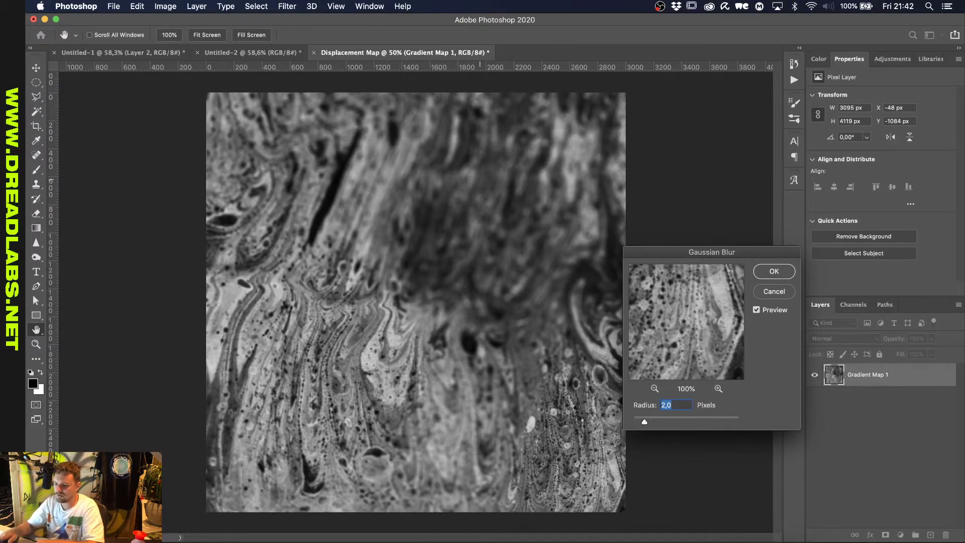
key("Return")
scroll(383, 182, "up", 3)
scroll(383, 182, "down", 3)
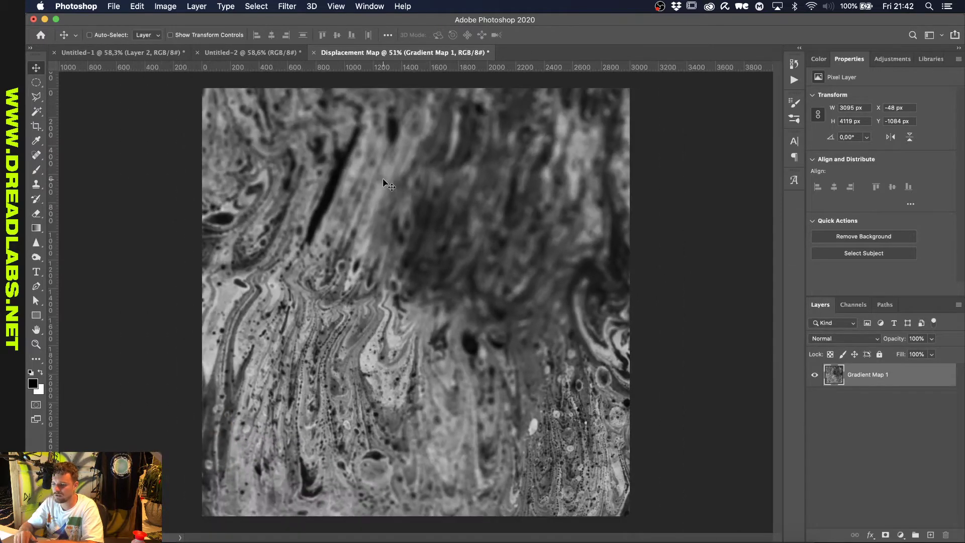
Add a Curves adjustment with points at input 34, output 15 and input 142, output 193 to increase the displacement map's contrast.
left_click(890, 59)
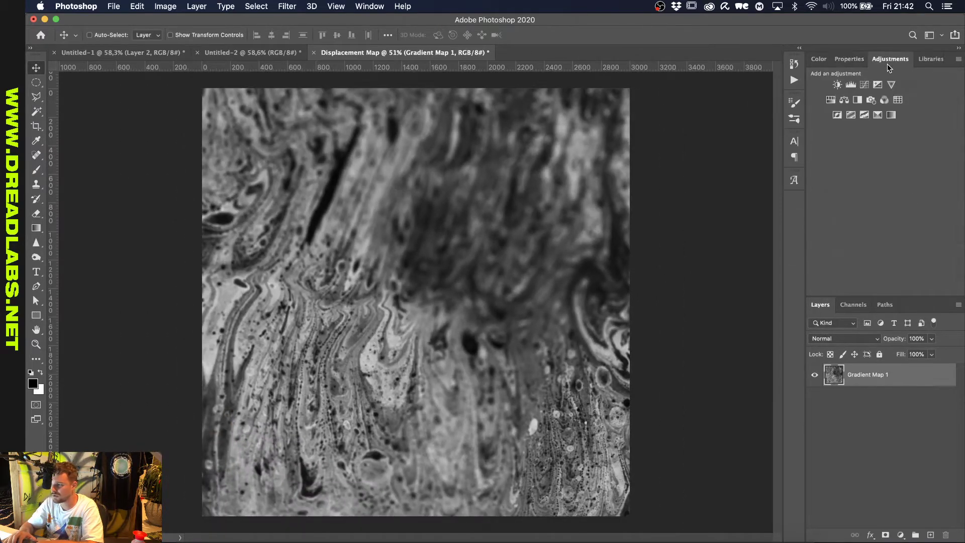
left_click(855, 86)
left_click_drag(848, 215, 852, 224)
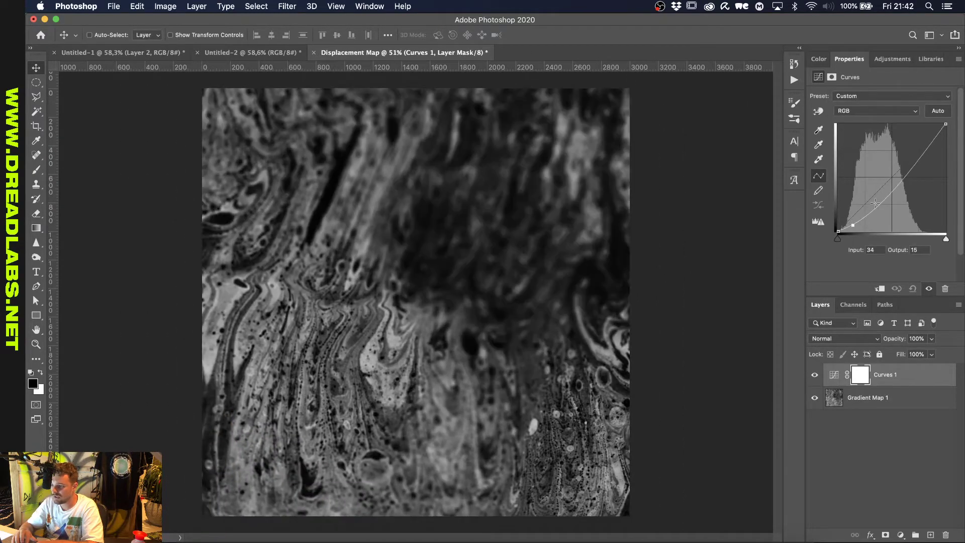
left_click_drag(900, 167, 899, 150)
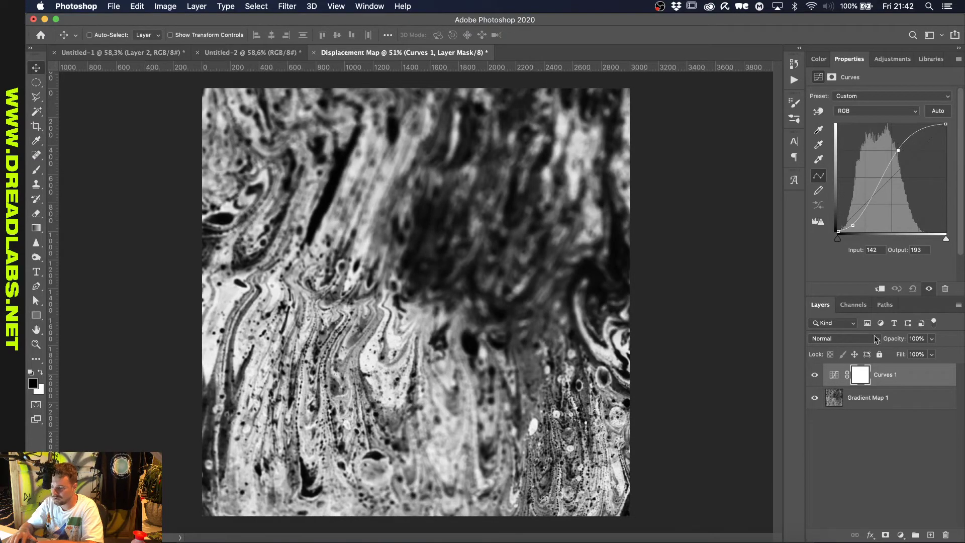
Merge the Curves 1 adjustment and the Gradient Map 1 layer into one pixel layer.
left_click(875, 410)
right_click(875, 409)
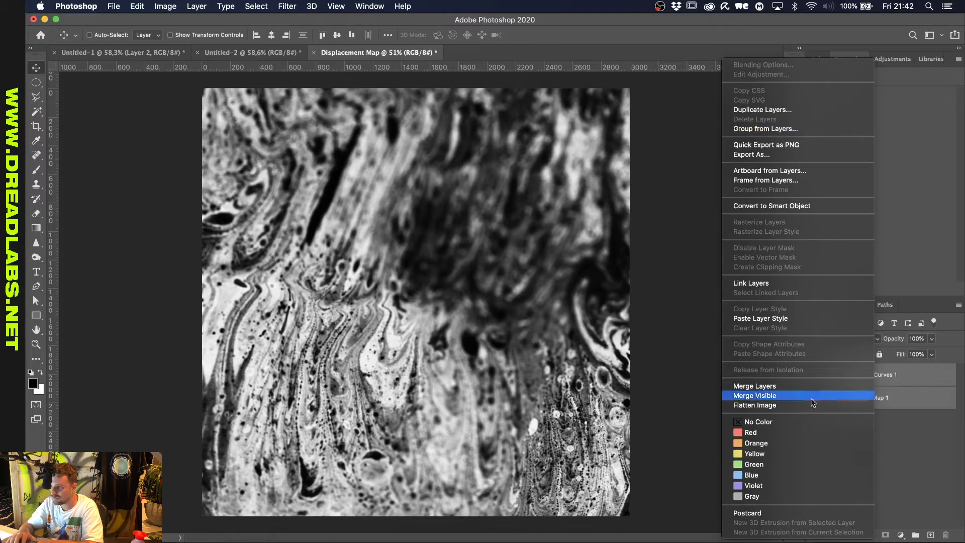
left_click(788, 385)
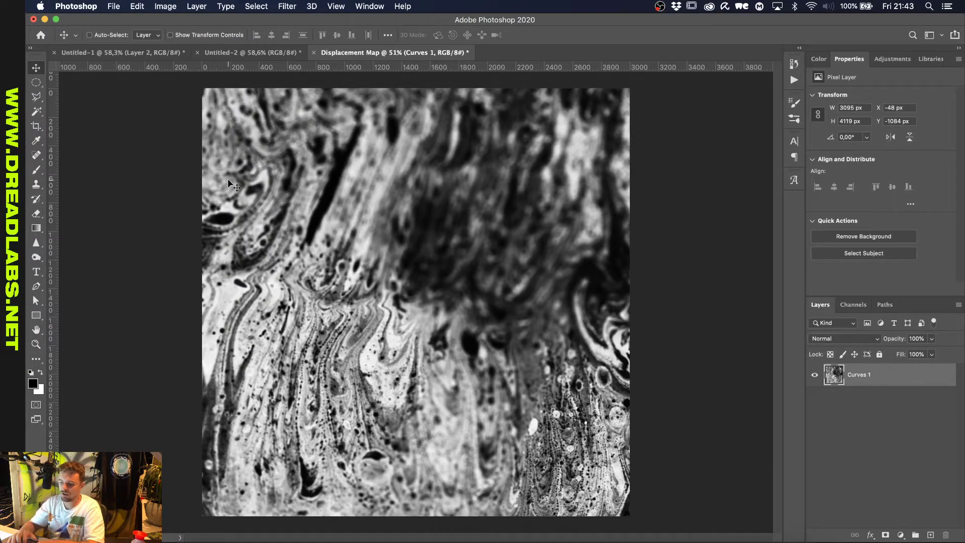
Start saving the displacement map document and browse to the red-tagged Dreadlabs Tutorials folder as its location.
key("super")
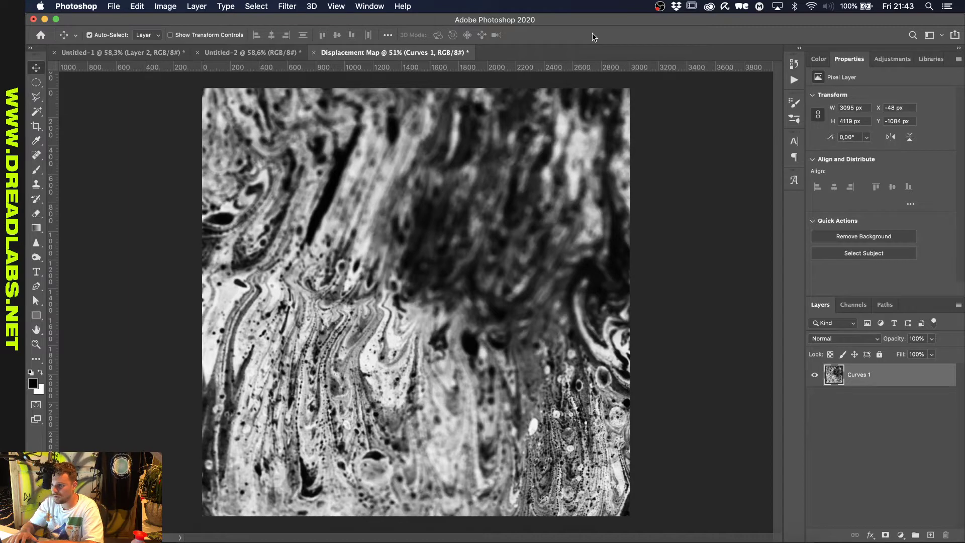
key("super+s")
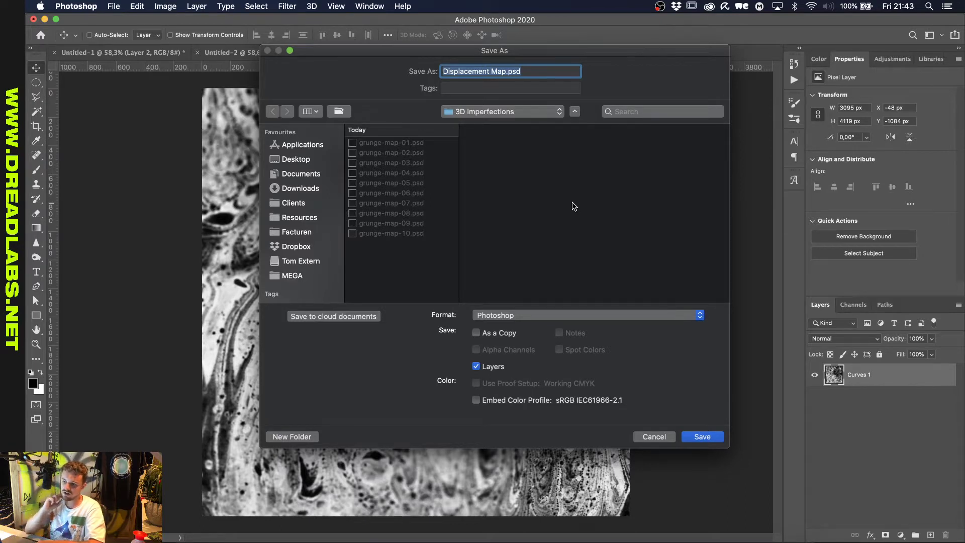
left_click(538, 110)
left_click(602, 88)
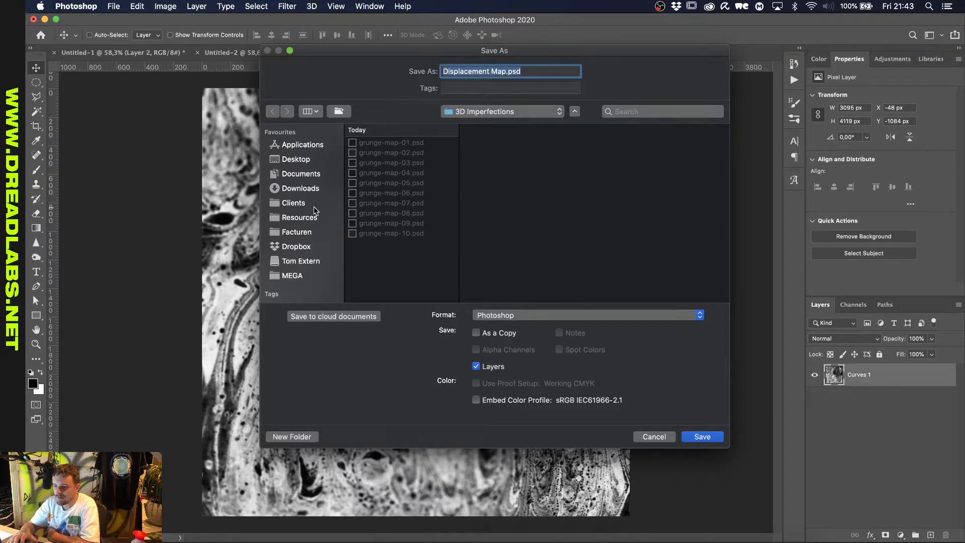
left_click(297, 203)
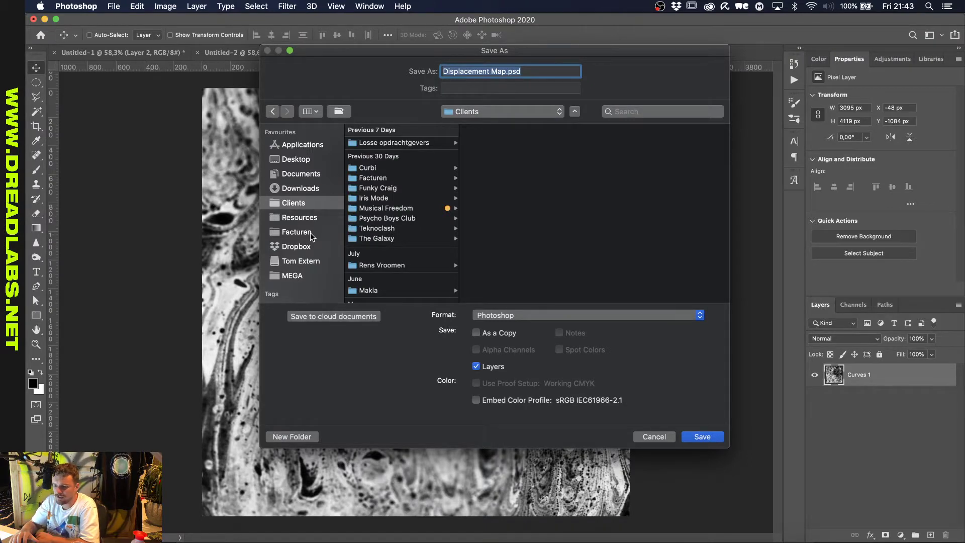
scroll(310, 235, "down", 3)
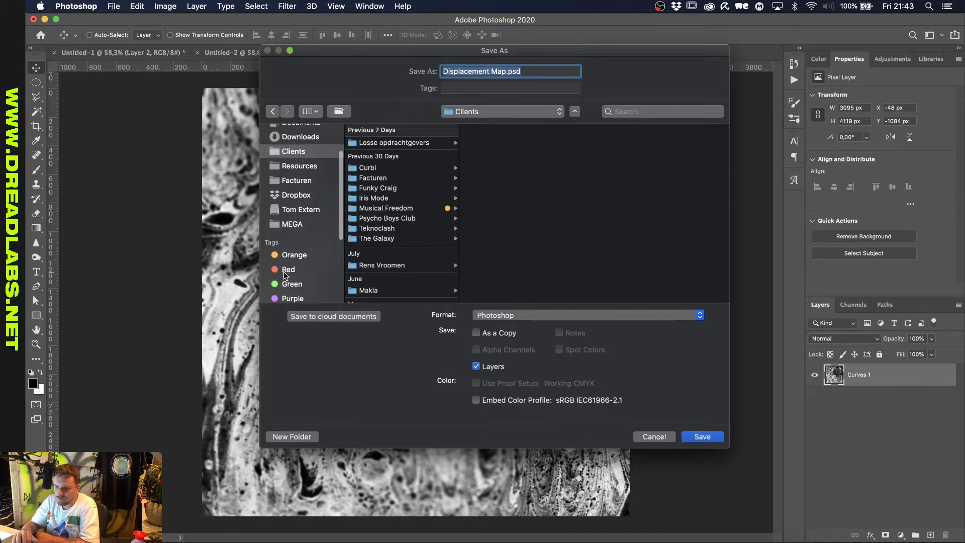
left_click(296, 269)
left_click(393, 181)
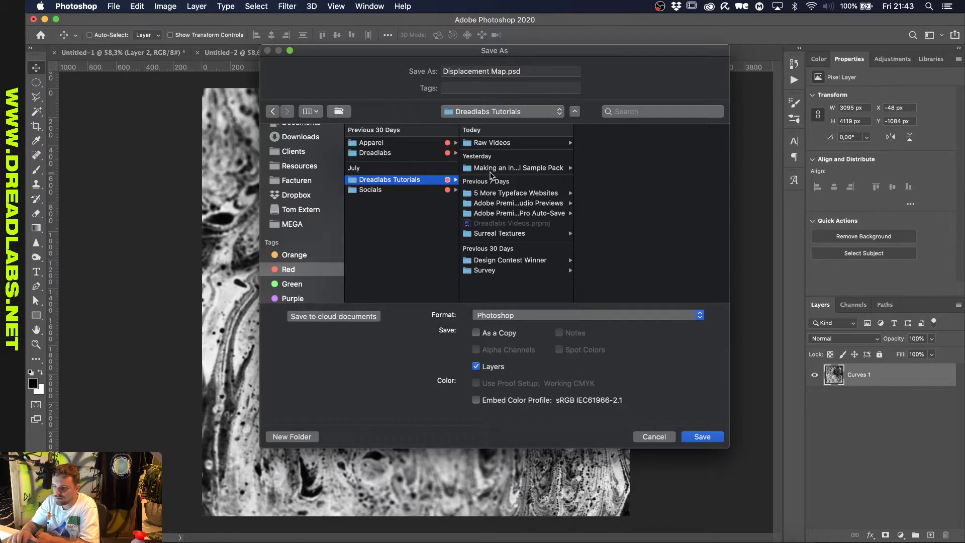
Create a folder named Livestream 9-11 inside Dreadlabs Tutorials and save Displacement Map.psd there in Photoshop format.
left_click(299, 436)
type("Livesteram")
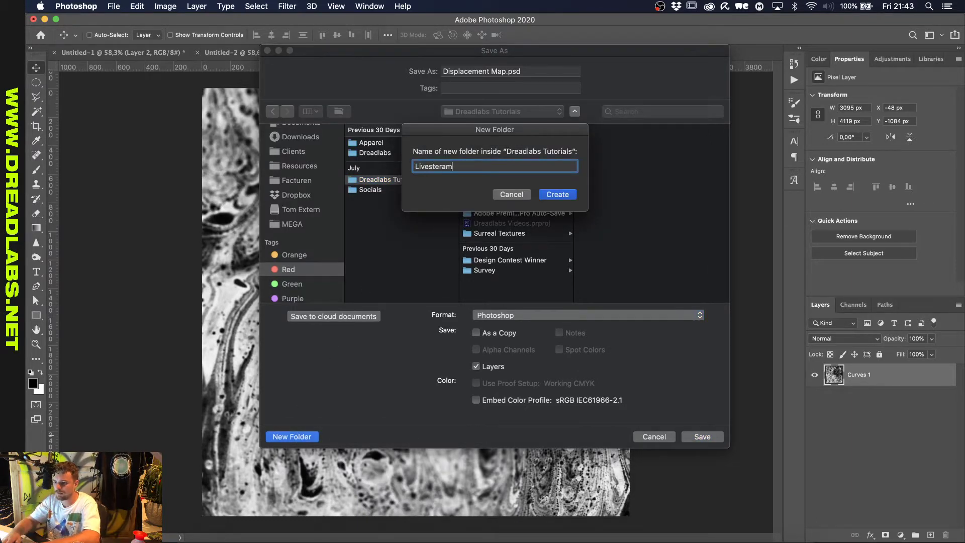
key("BackSpace")
key("BackSpace")
key("BackSpace")
key("BackSpace")
type("ream ")
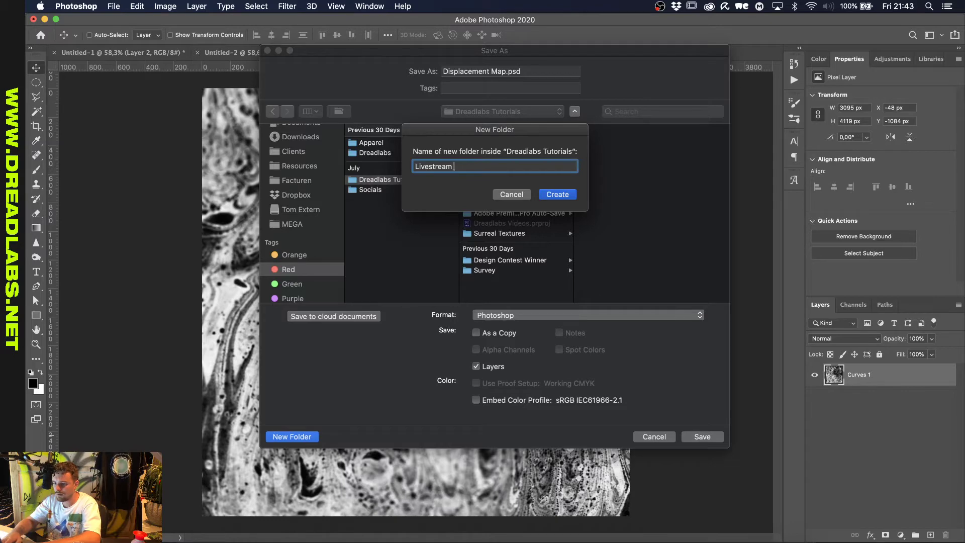
type("9-11")
key("Return")
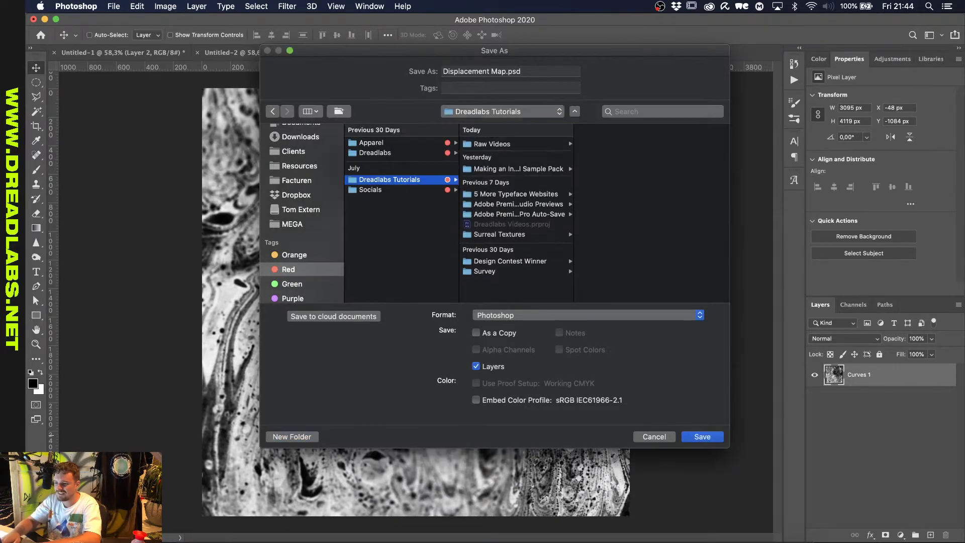
left_click(721, 434)
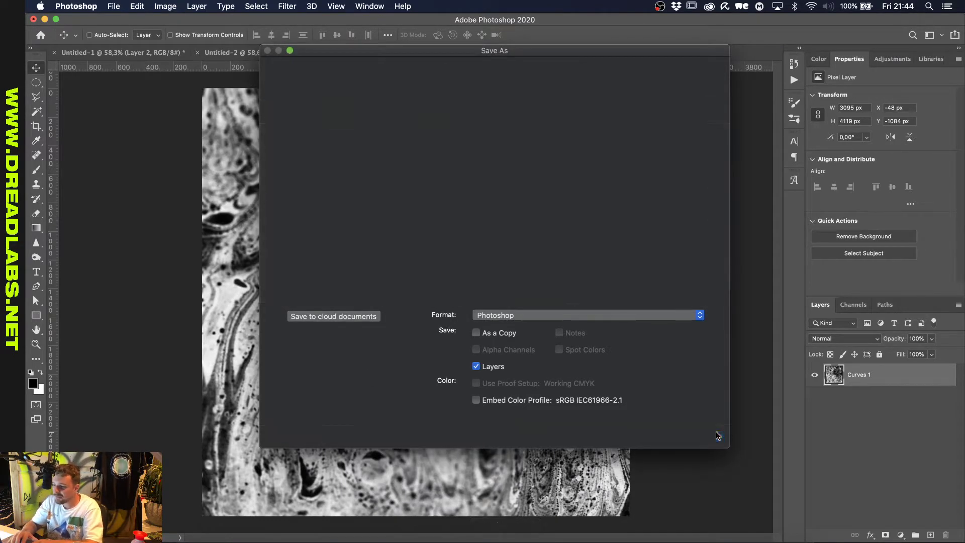
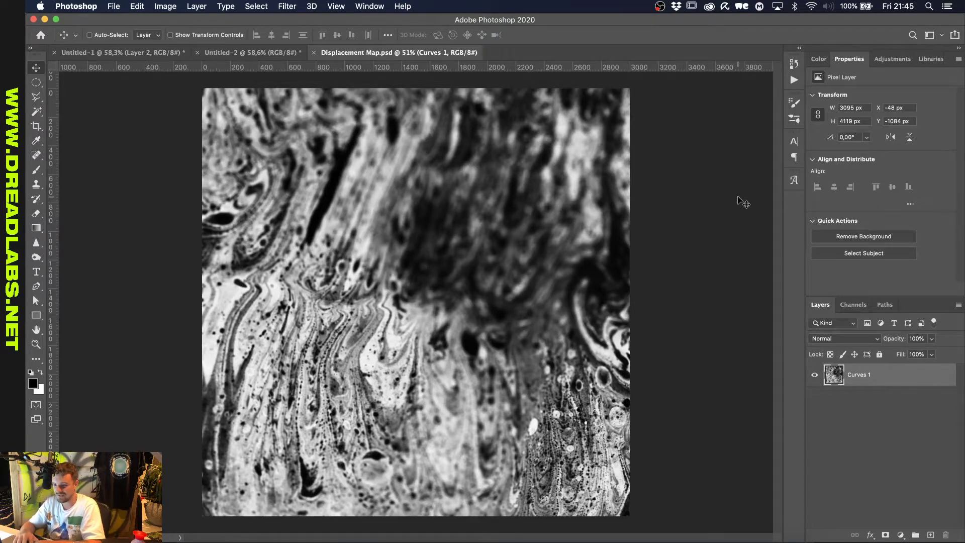
Return to the Untitled-2 document, then show and select the Curves 1 halftone layer.
left_click(257, 52)
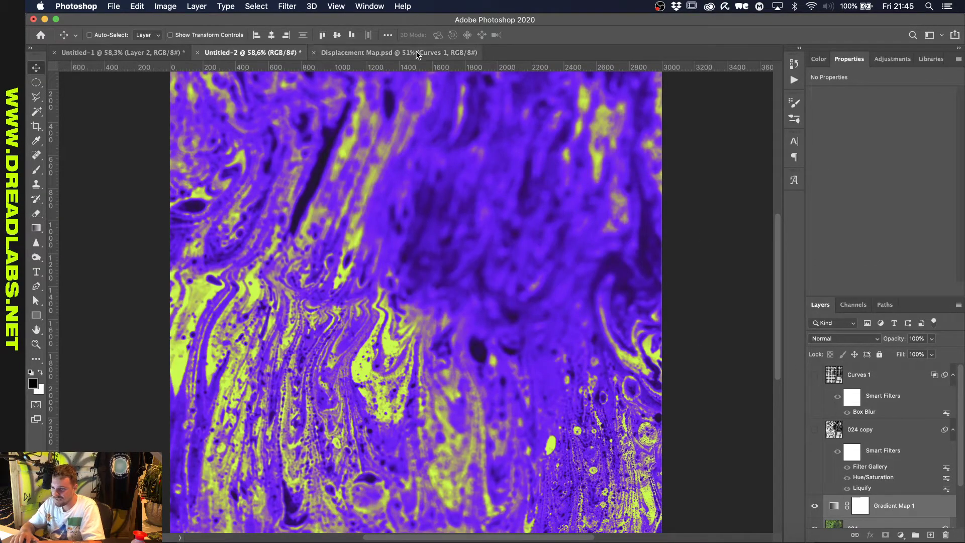
left_click(814, 374)
left_click(877, 372)
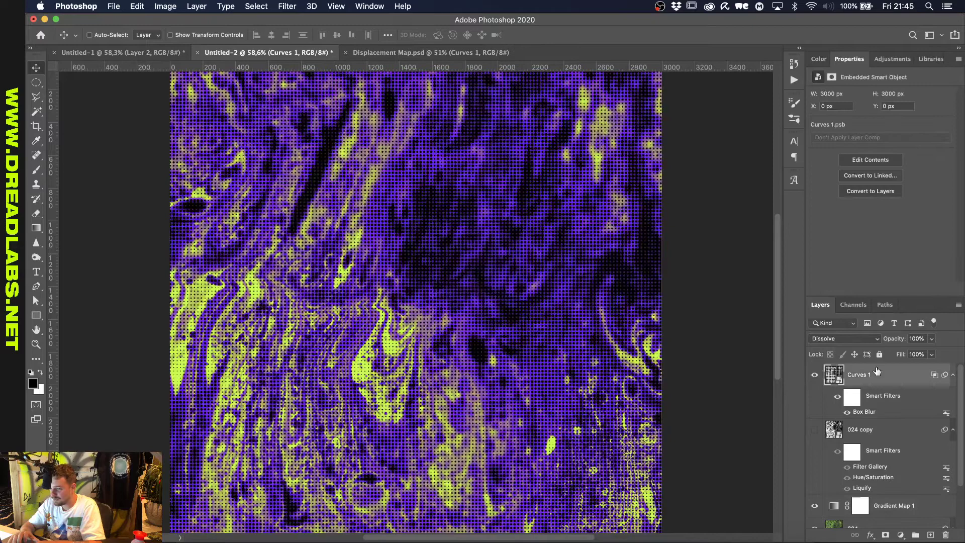
Apply a Displace filter to the Curves 1 layer with horizontal and vertical scale 20, using Displacement Map.psd as the map.
left_click(278, 6)
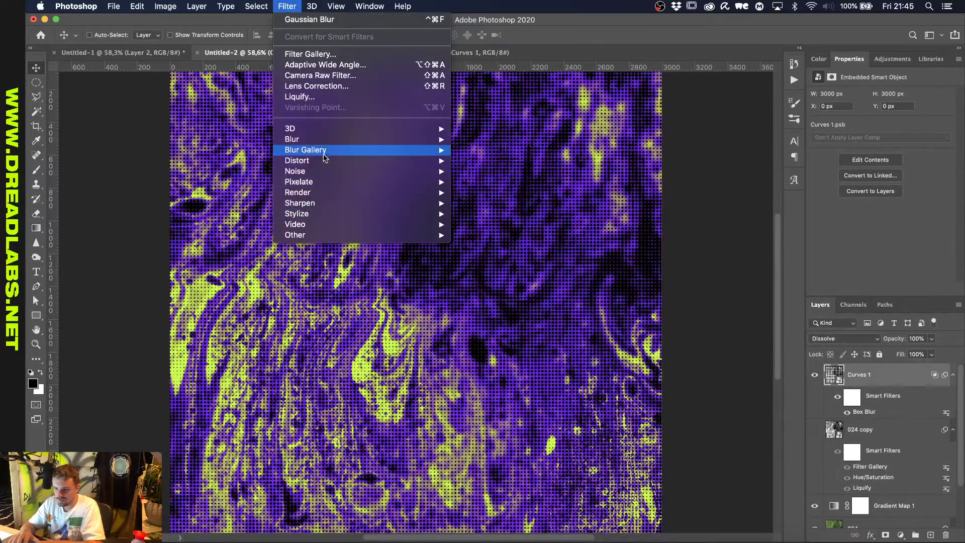
mouse_move(301, 160)
left_click(466, 161)
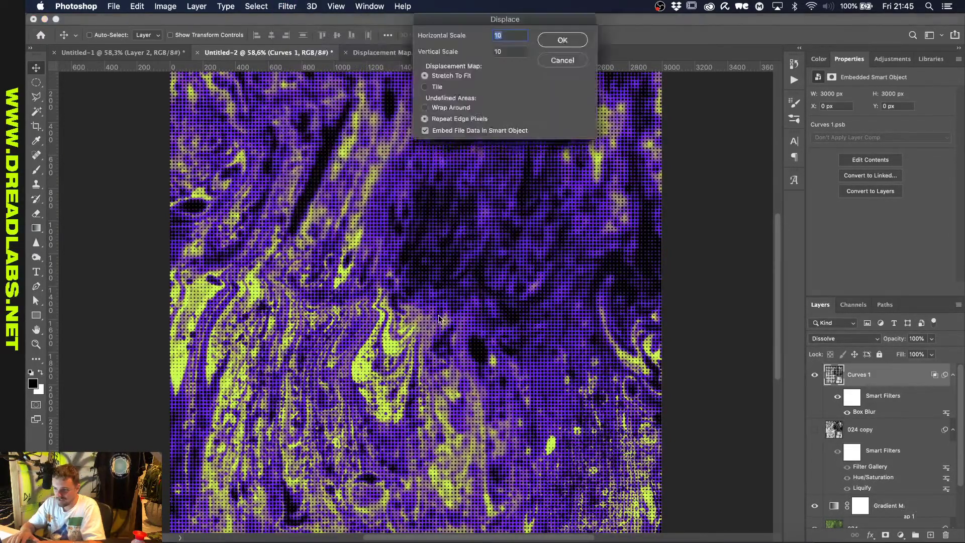
type("20")
key("Tab")
type("20")
key("Return")
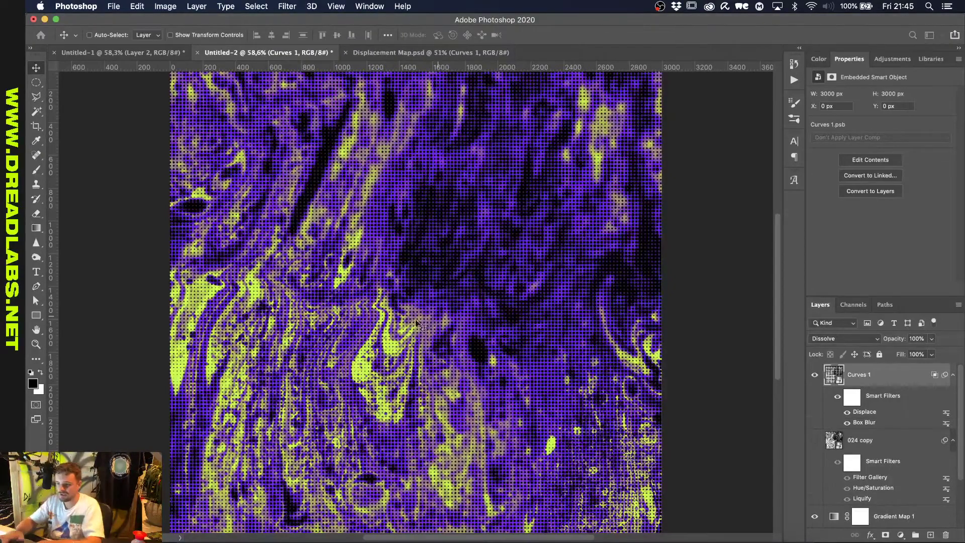
left_click(435, 96)
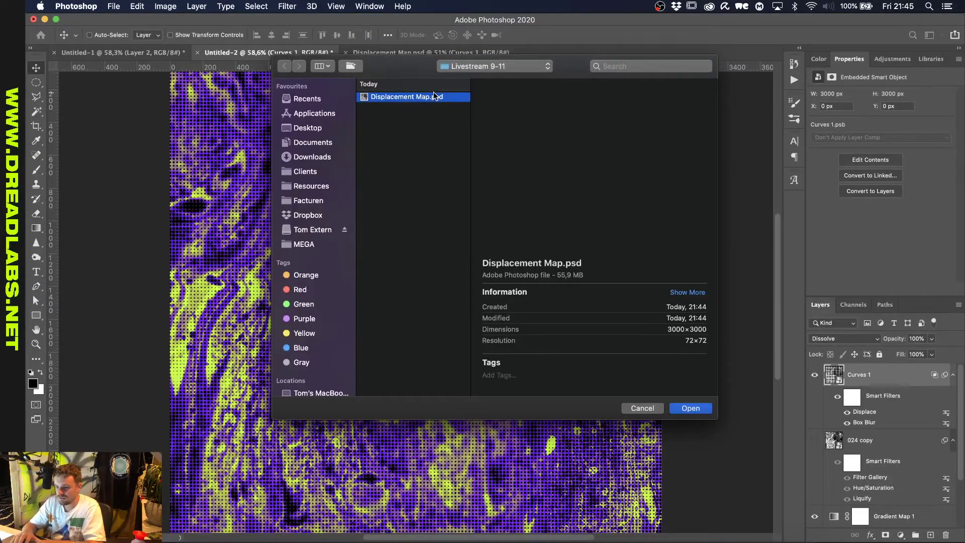
key("Return")
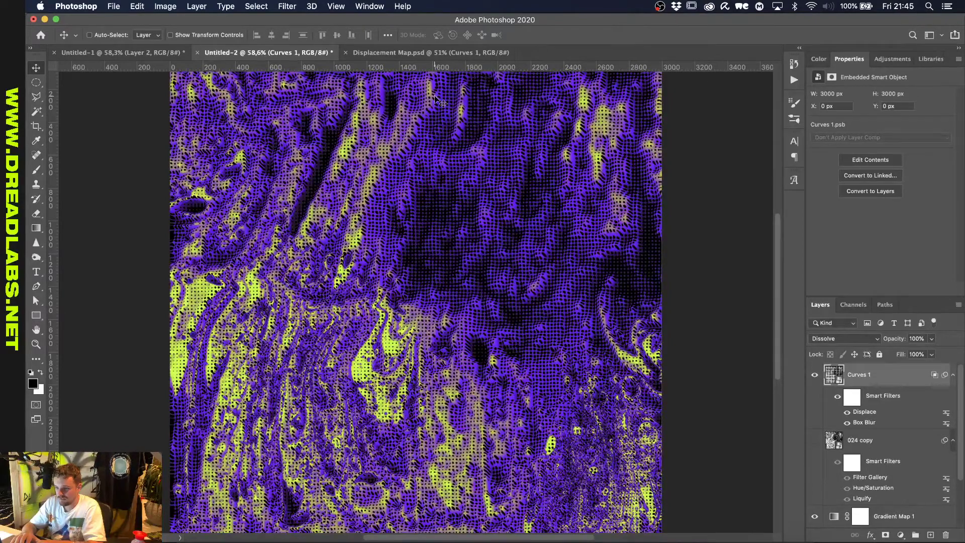
Lower the opacity of the displaced Curves 1 halftone layer to 50%.
left_click(814, 441)
scroll(815, 447, "down", 2)
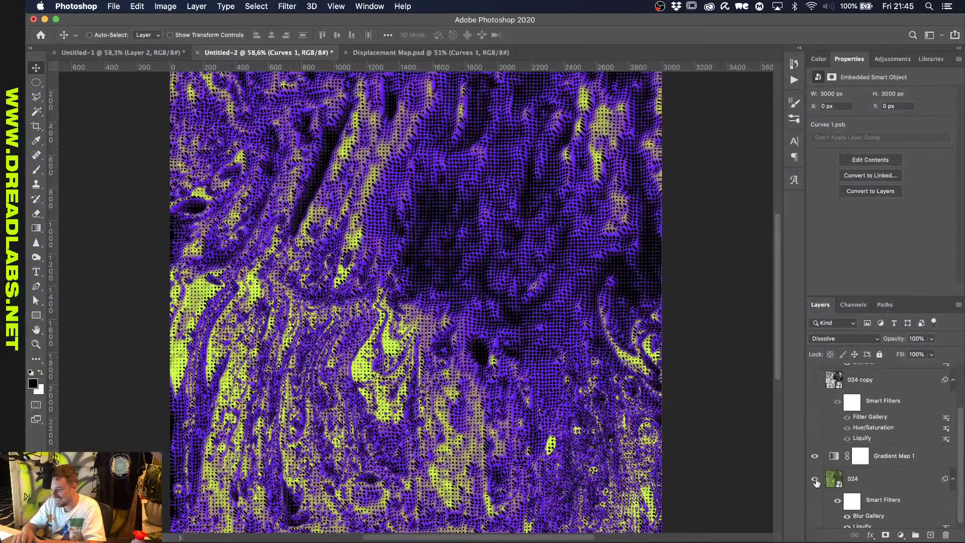
scroll(710, 312, "up", 3)
scroll(879, 429, "up", 2)
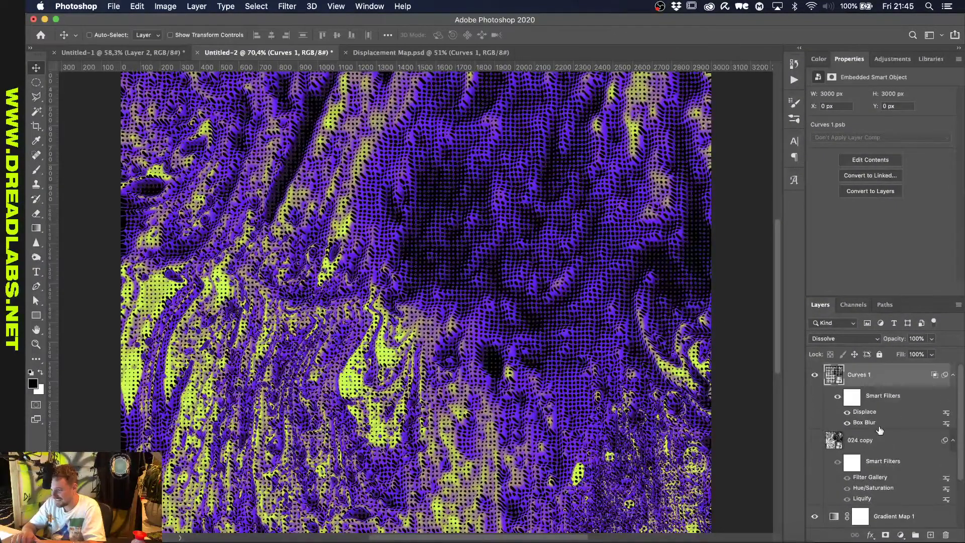
left_click(918, 339)
type("60")
key("Return")
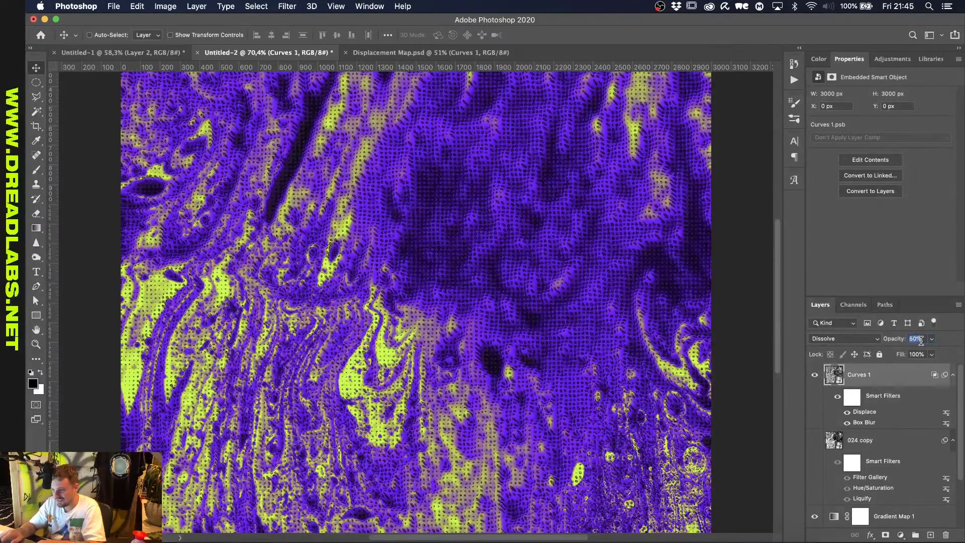
Set the Curves 1 halftone layer's opacity to 80% and collapse its smart filter list.
scroll(340, 286, "down", 3)
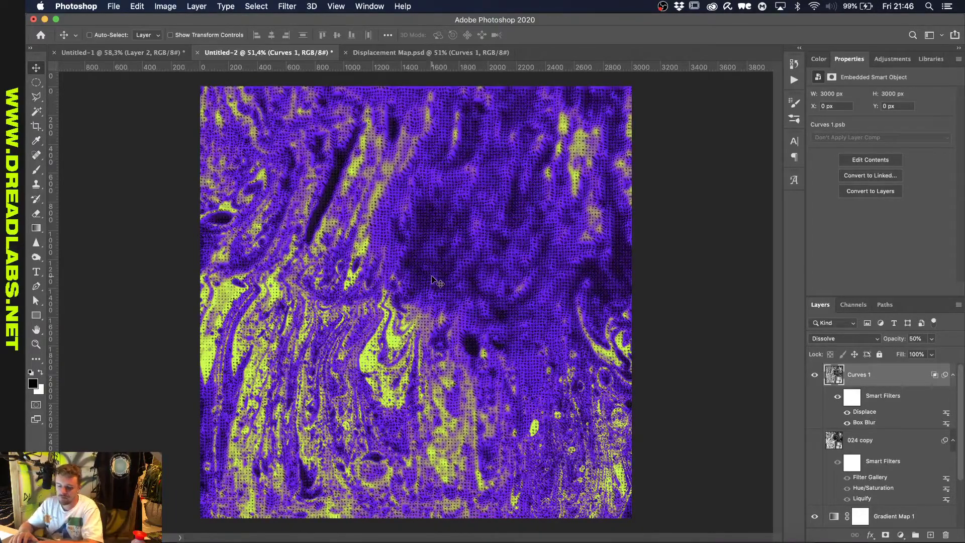
scroll(621, 186, "down", 2)
scroll(622, 187, "up", 3)
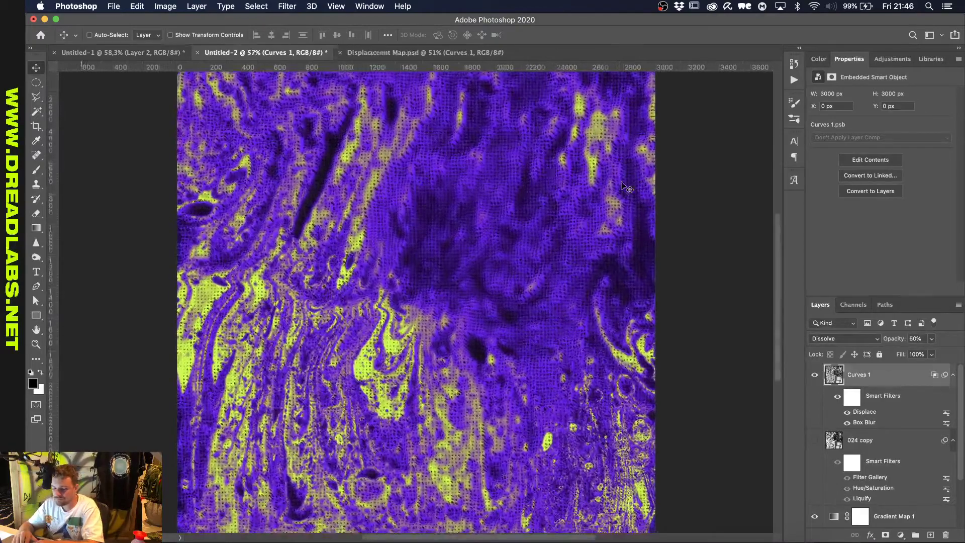
scroll(622, 187, "down", 1)
scroll(622, 186, "up", 3)
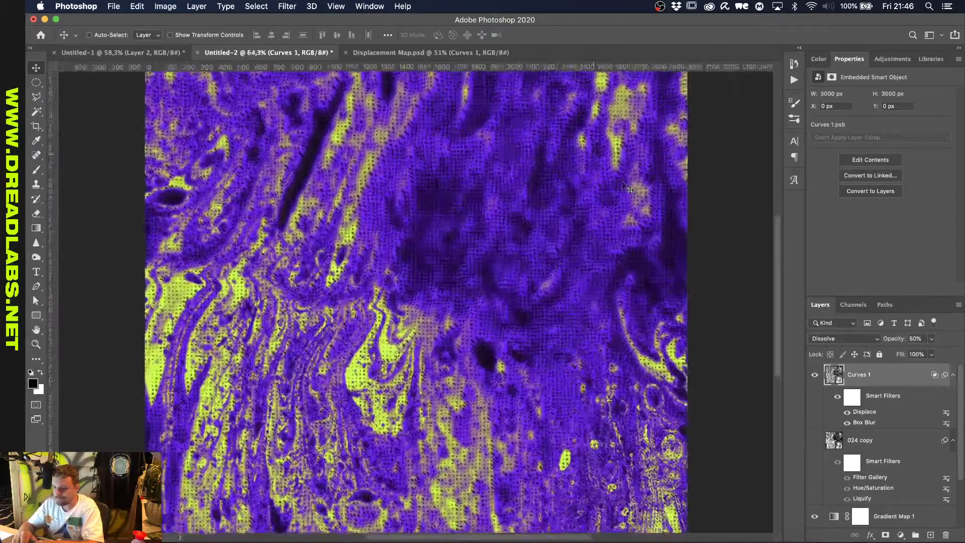
scroll(627, 189, "down", 3)
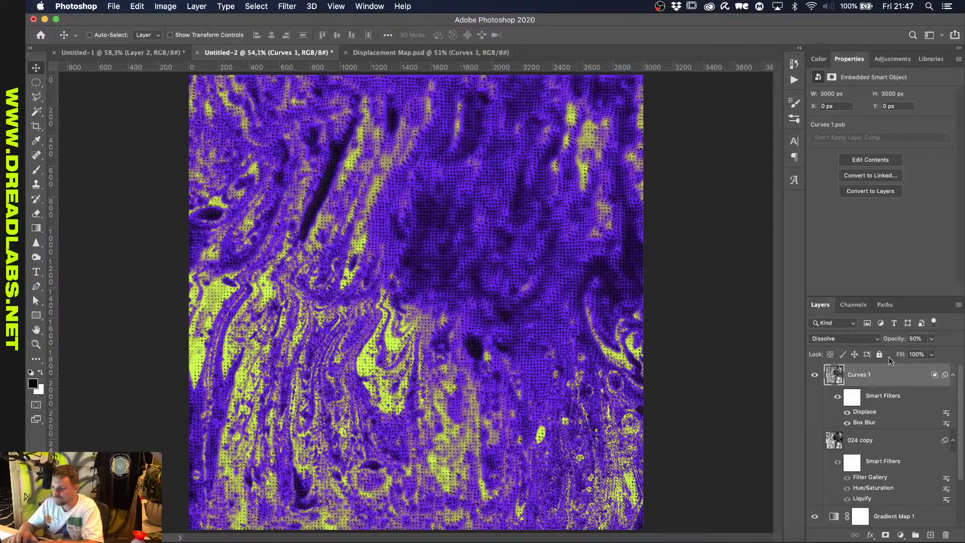
left_click(915, 338)
type("80")
key("Return")
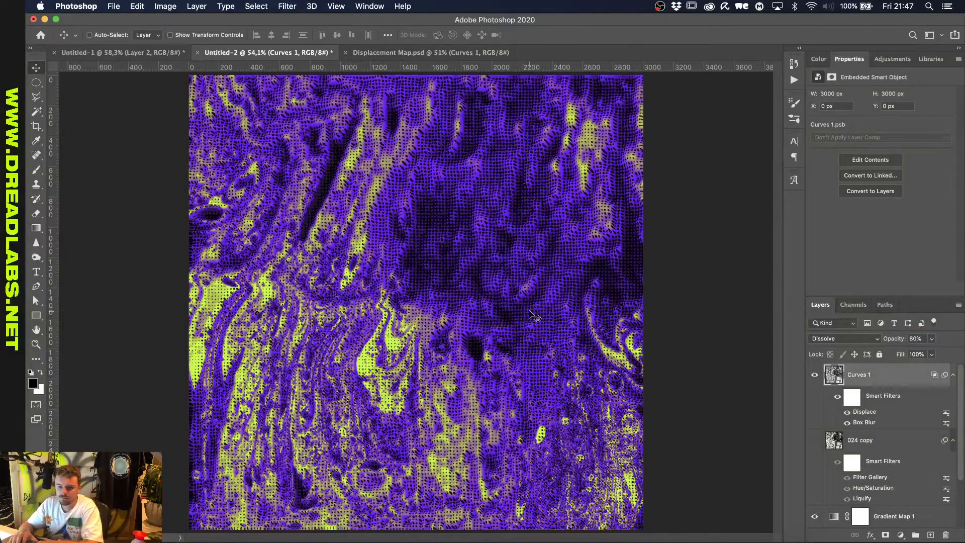
left_click(953, 374)
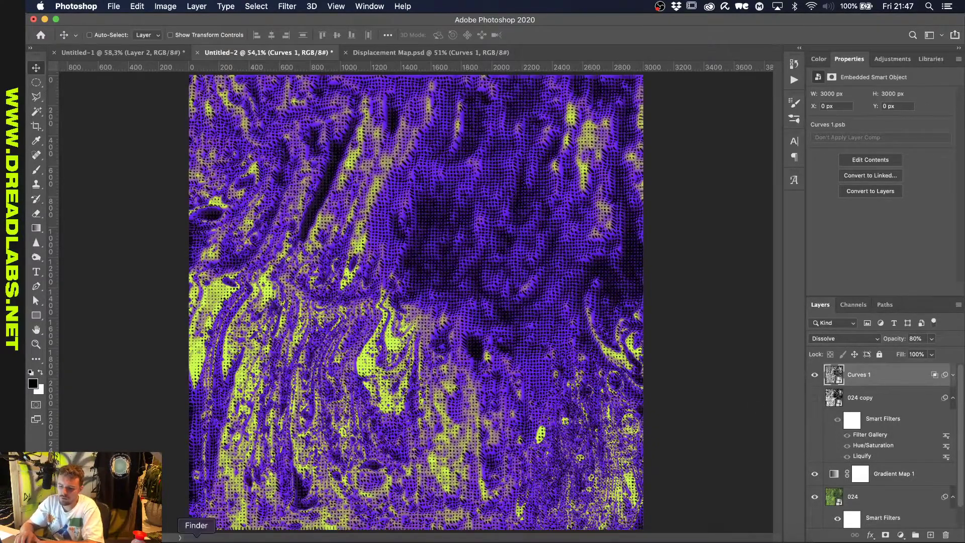
Switch to Finder and look through the Dreadlabs Marble Textures folder, checking 017.png, 020.png and 024.png.
left_click(196, 533)
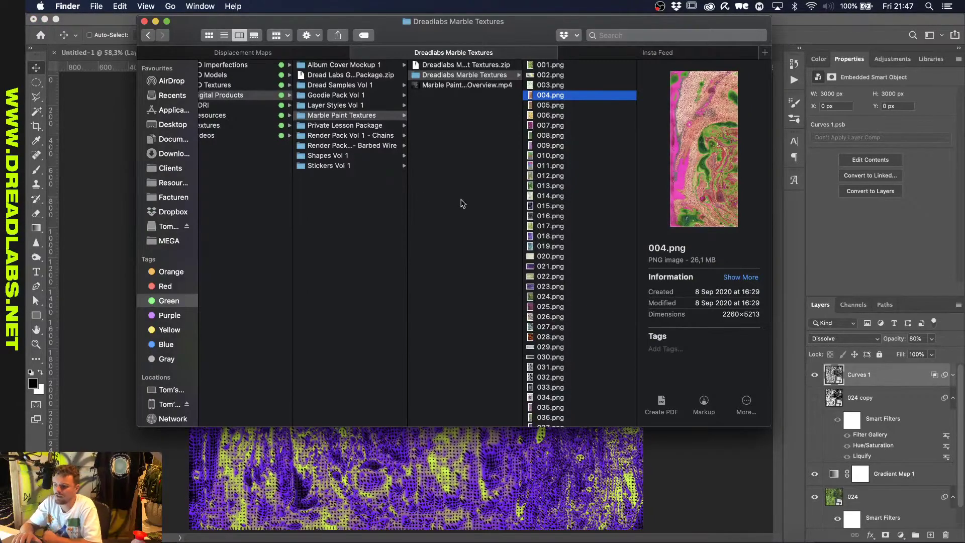
left_click(559, 227)
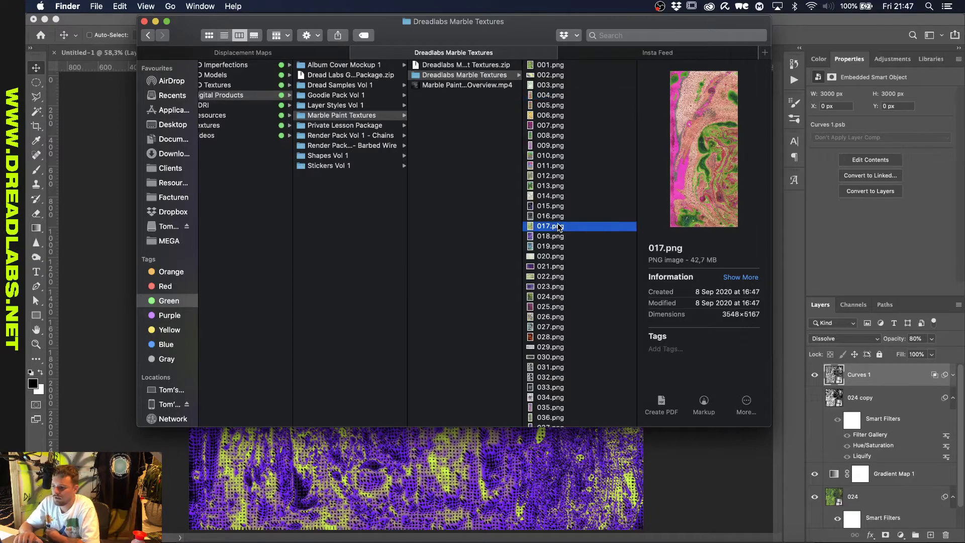
scroll(559, 227, "down", 1)
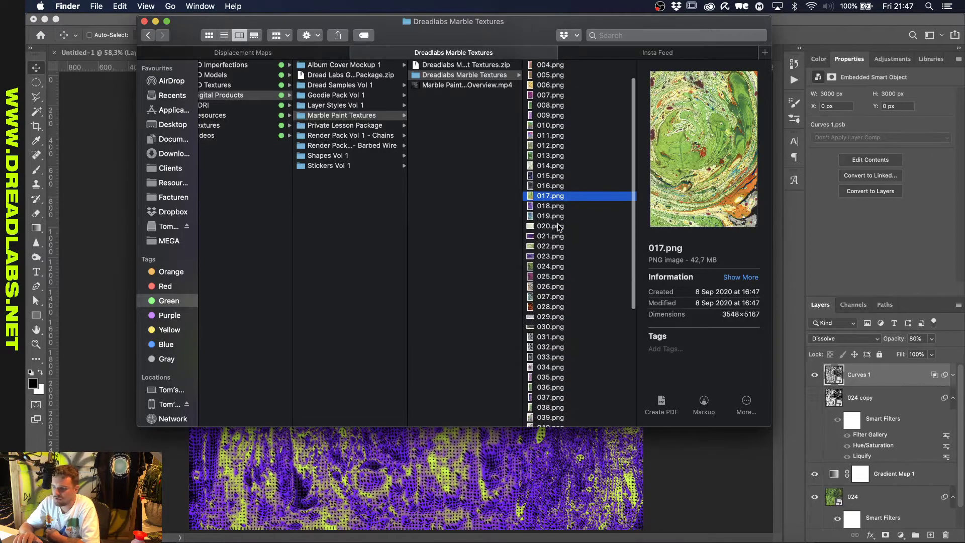
left_click(560, 227)
scroll(560, 228, "down", 2)
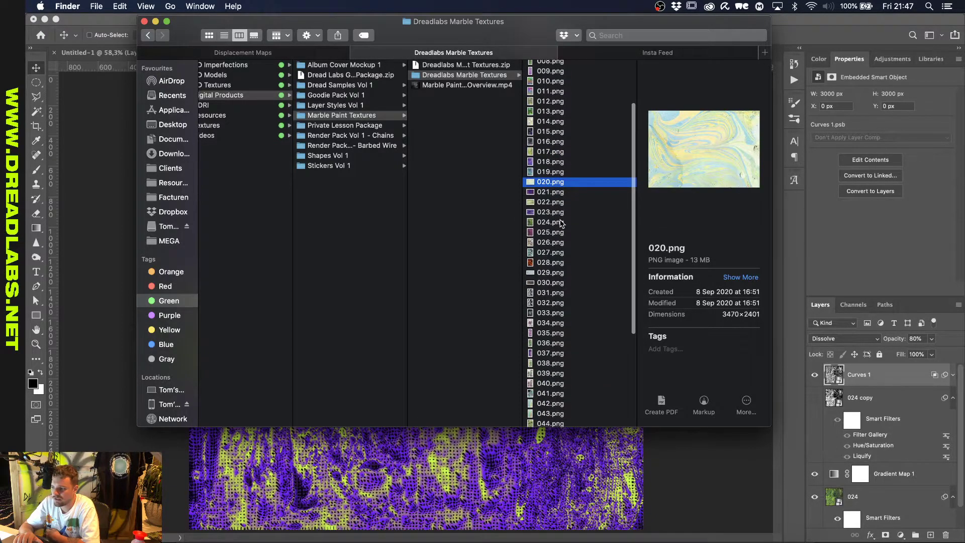
left_click(559, 225)
scroll(559, 225, "down", 2)
Preview the marble textures one after another at large size, from 024.png through 036.png.
key("space")
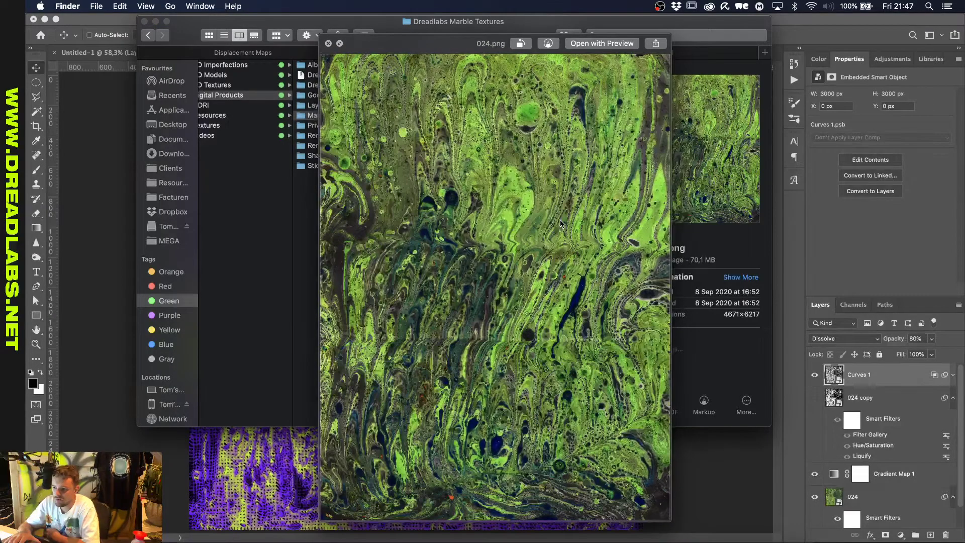
key("Down")
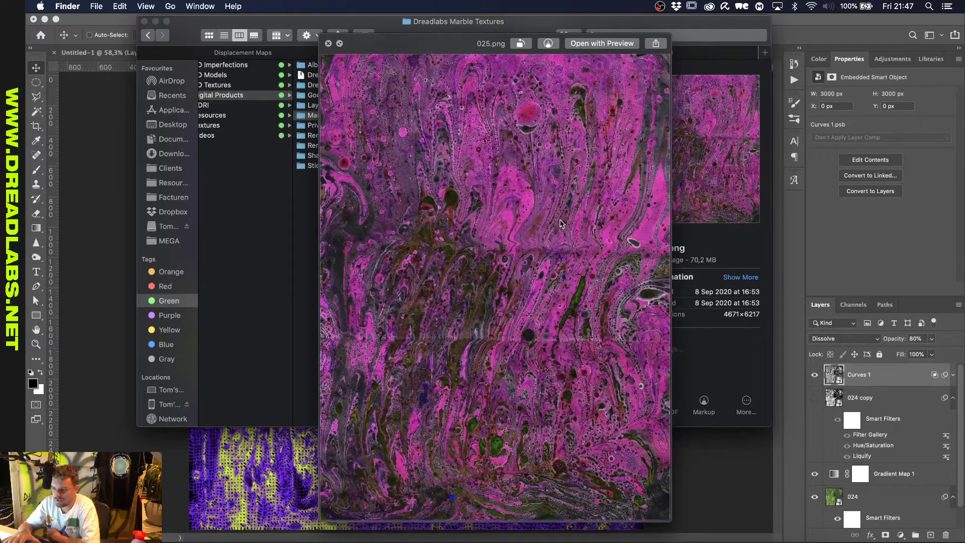
key("Down")
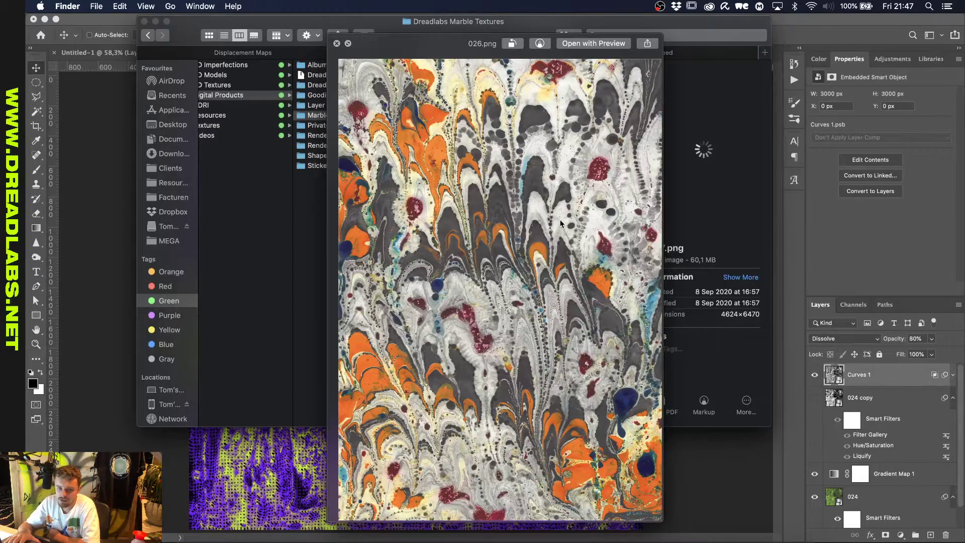
key("Down")
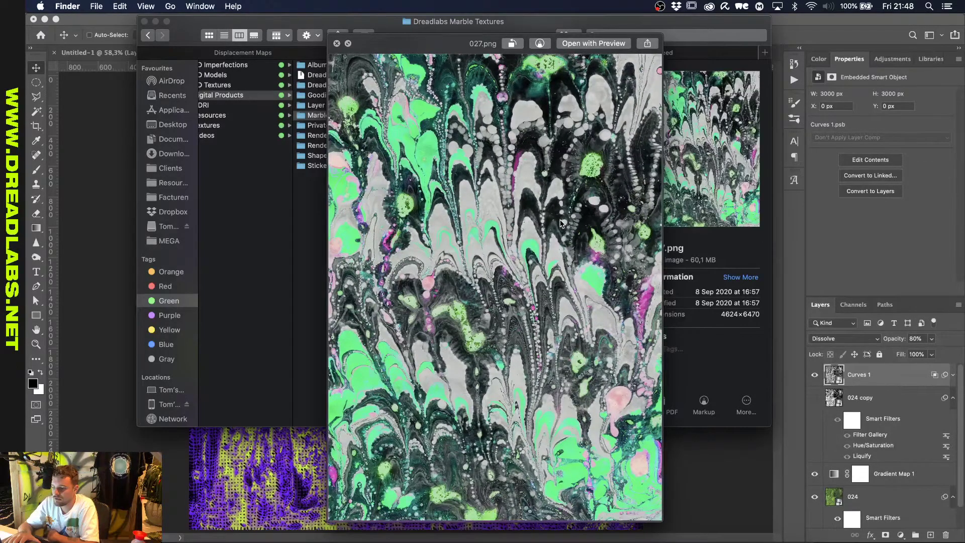
key("Down")
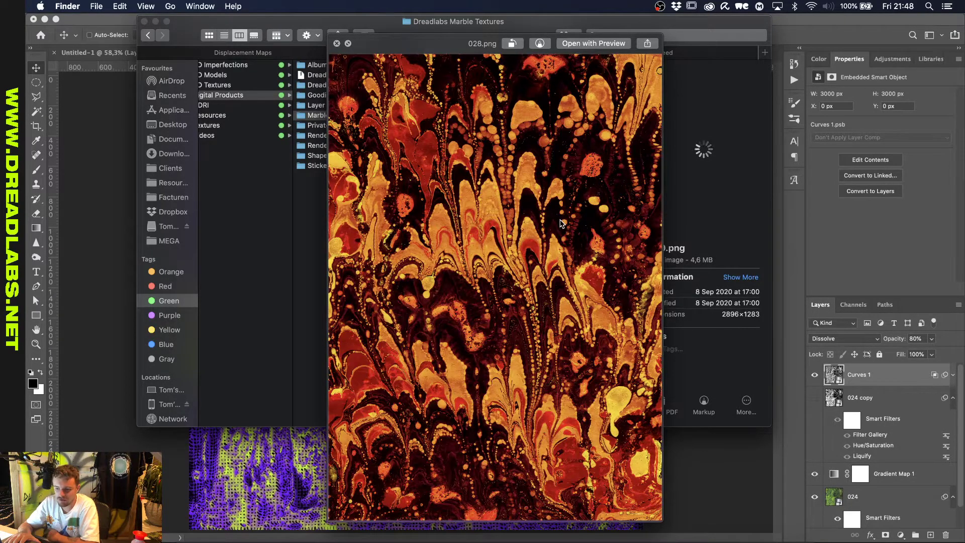
key("Down")
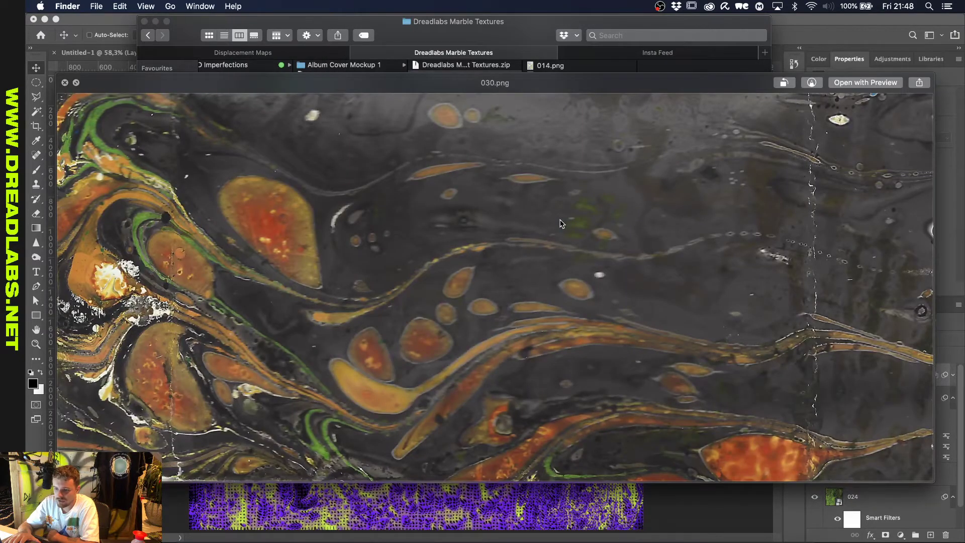
key("Down")
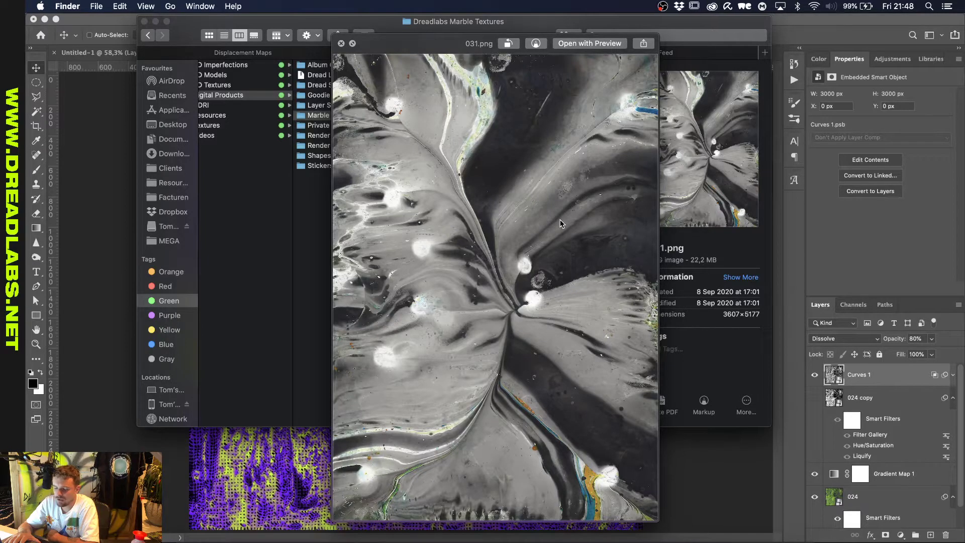
key("Down")
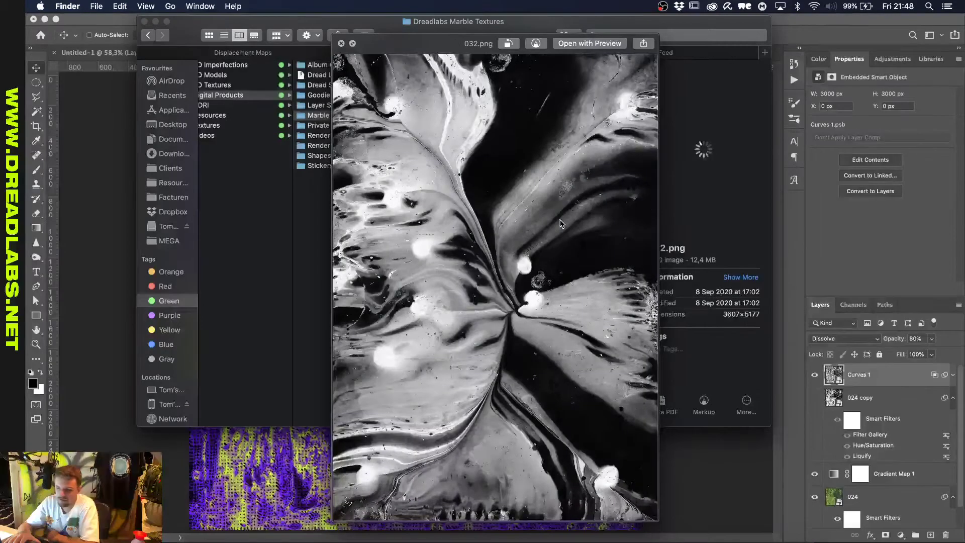
key("Down")
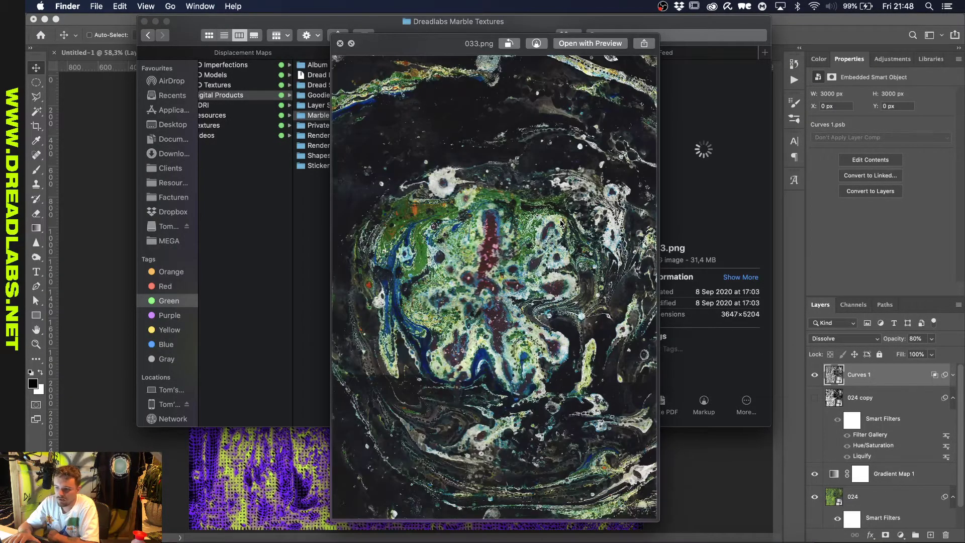
key("Down")
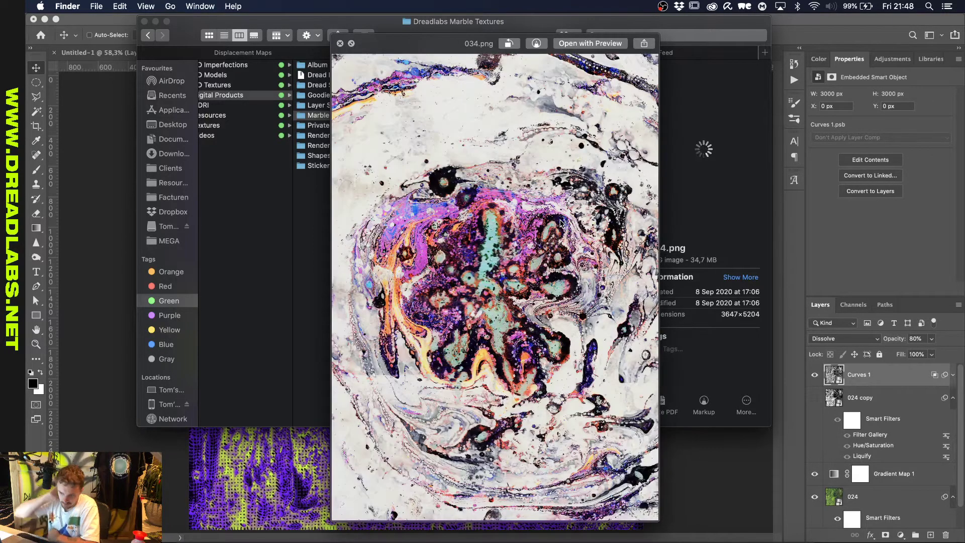
key("Down")
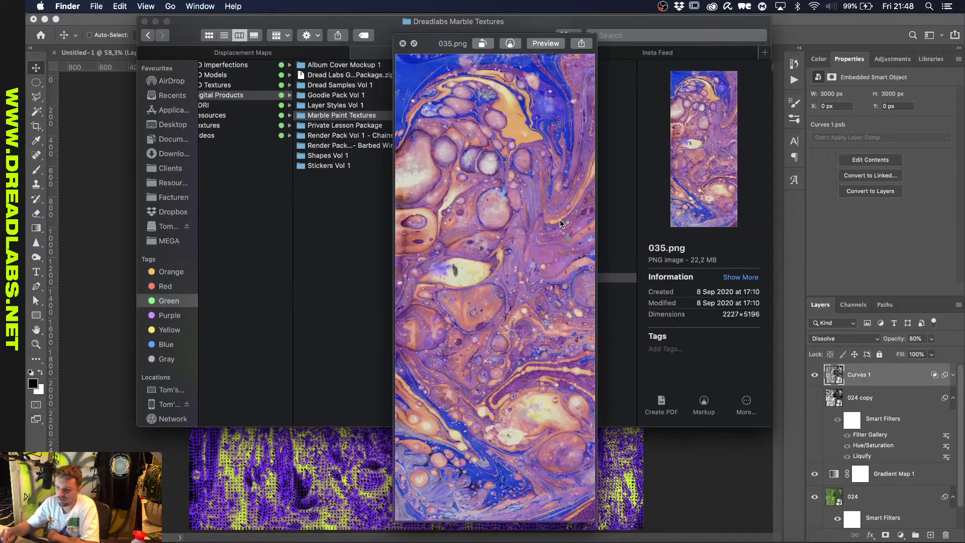
key("Down")
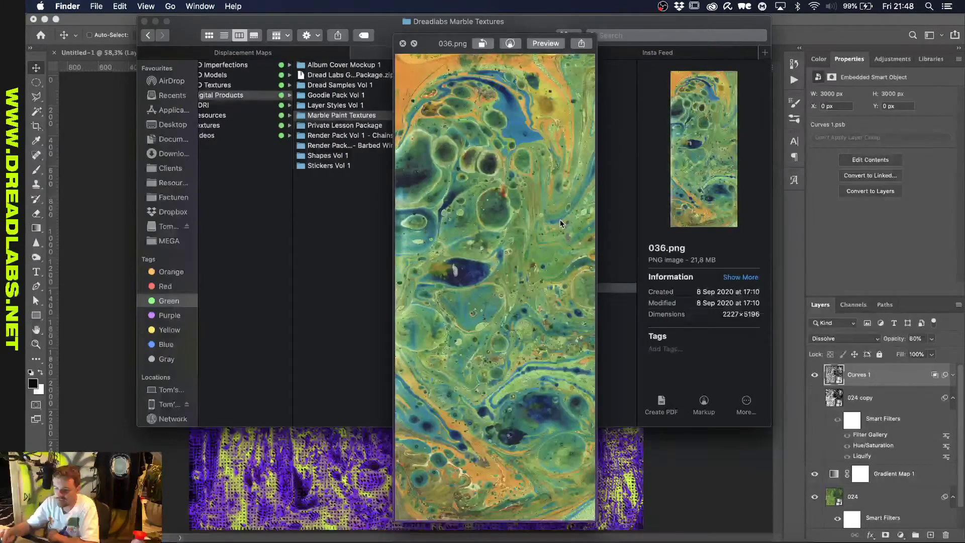
Open the marble texture 035.png as its own document in Photoshop and close Displacement Map.psd.
key("Up")
key("space")
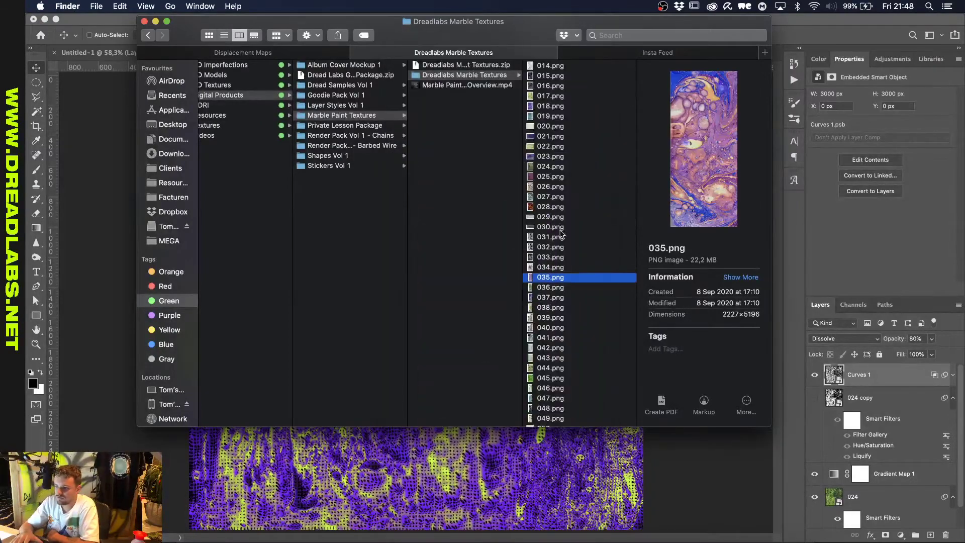
left_click_drag(568, 277, 795, 40)
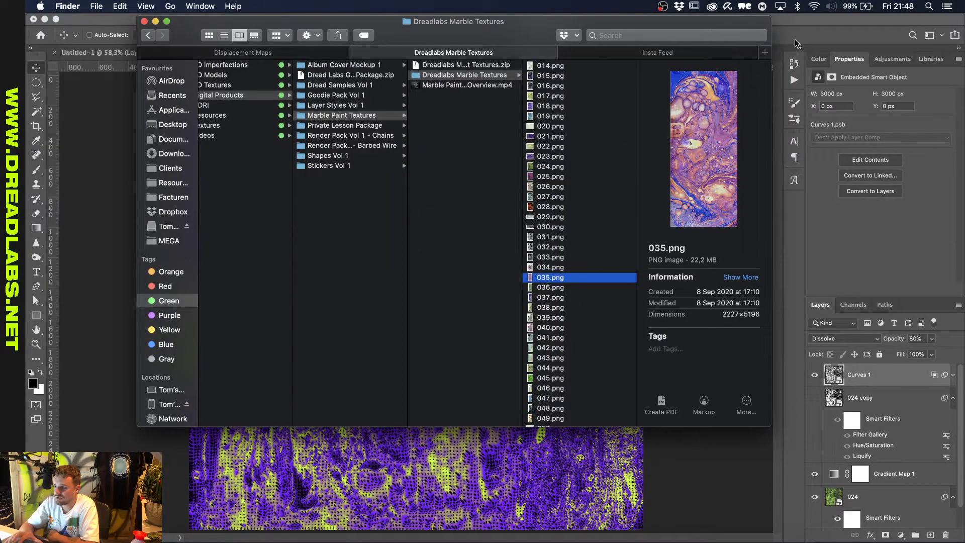
left_click_drag(520, 23, 366, 136)
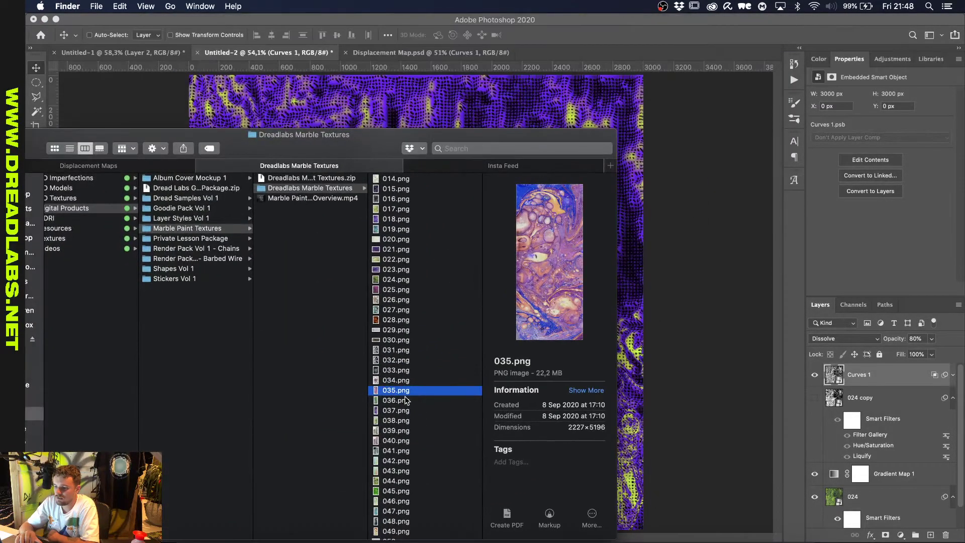
left_click_drag(406, 396, 661, 55)
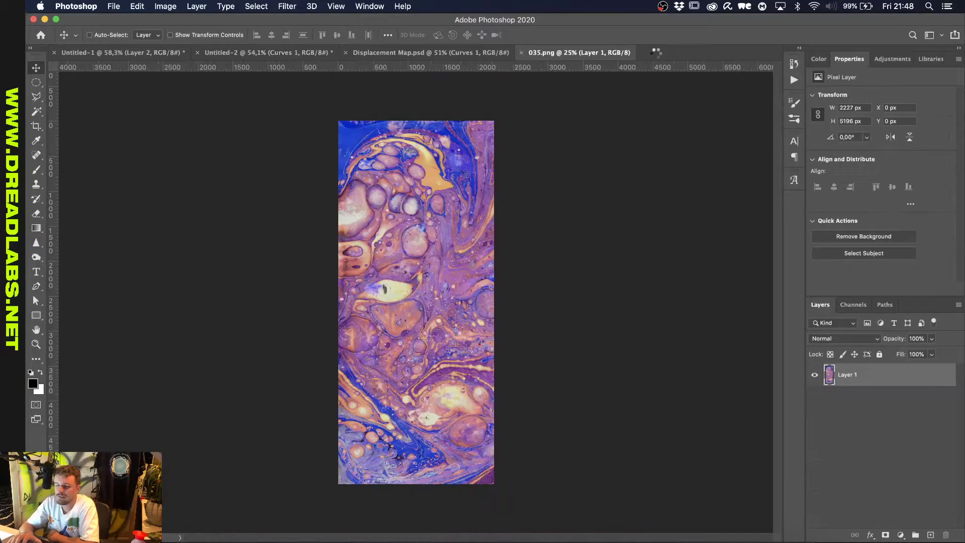
left_click(355, 55)
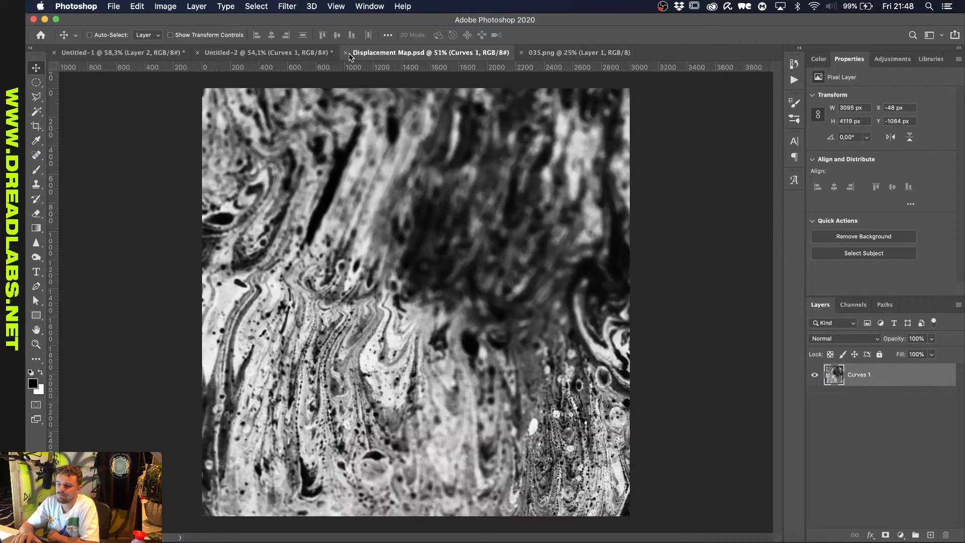
left_click(345, 53)
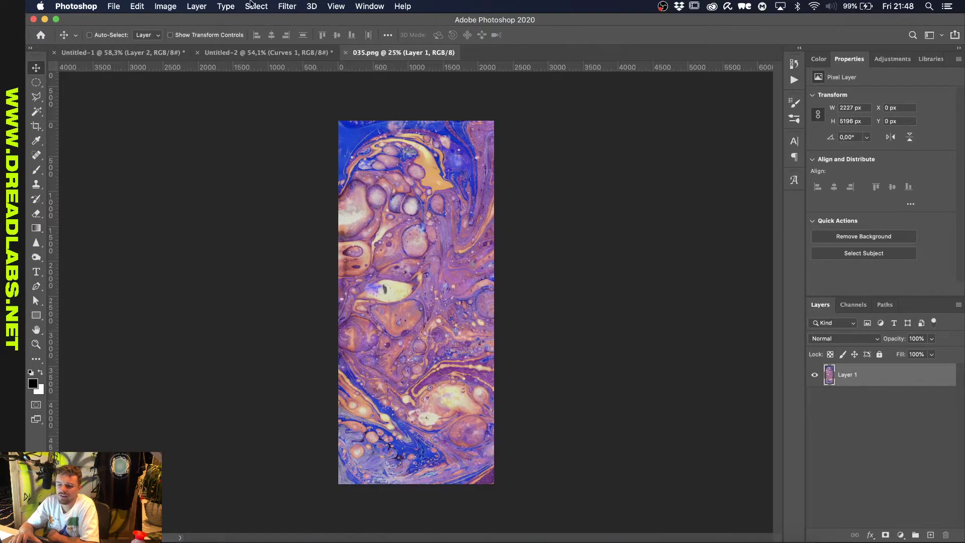
Rotate the 035.png image 90° clockwise.
left_click(169, 6)
mouse_move(191, 114)
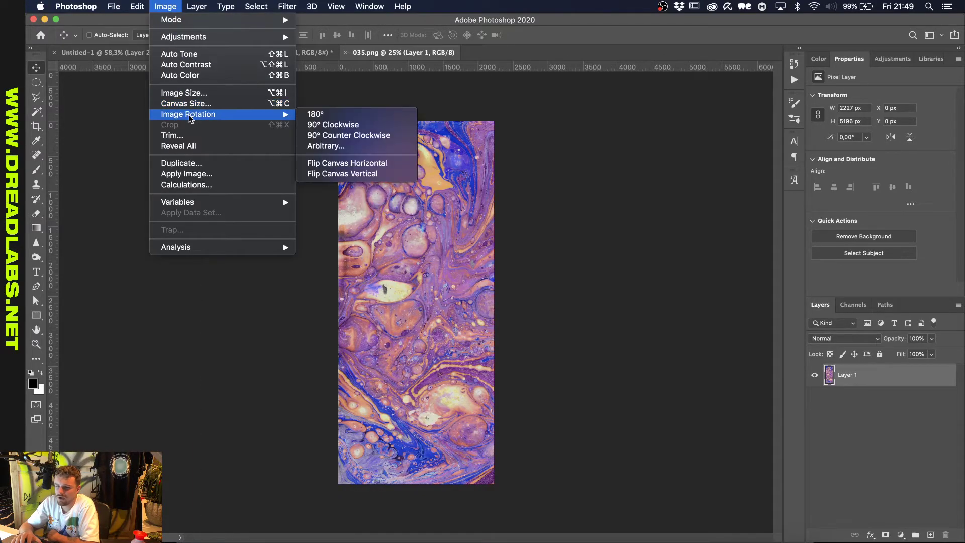
left_click(334, 124)
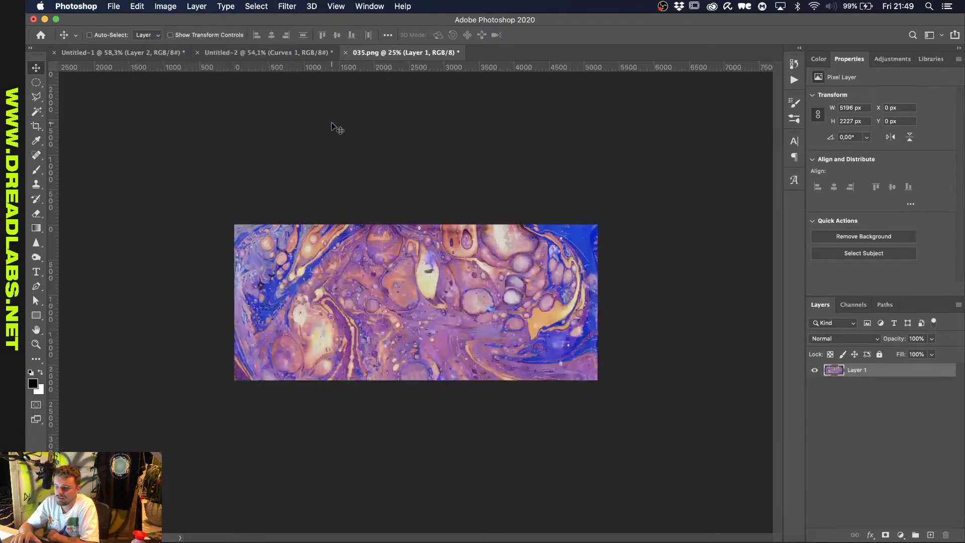
scroll(497, 281, "up", 3)
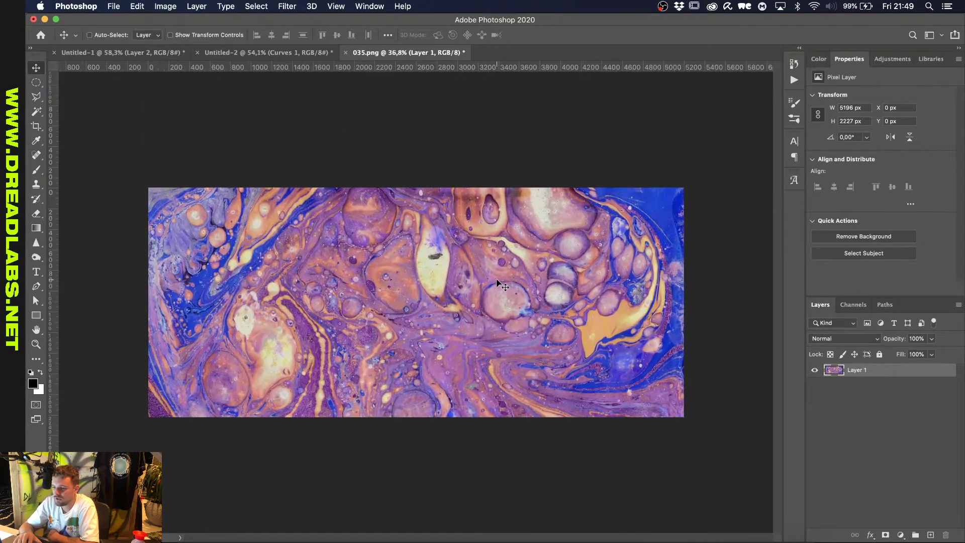
Switch to Chrome, look through the typefaces on velvetyne.fr, and open the Typedifferent.com scifi fonts page in a new tab.
left_click(517, 527)
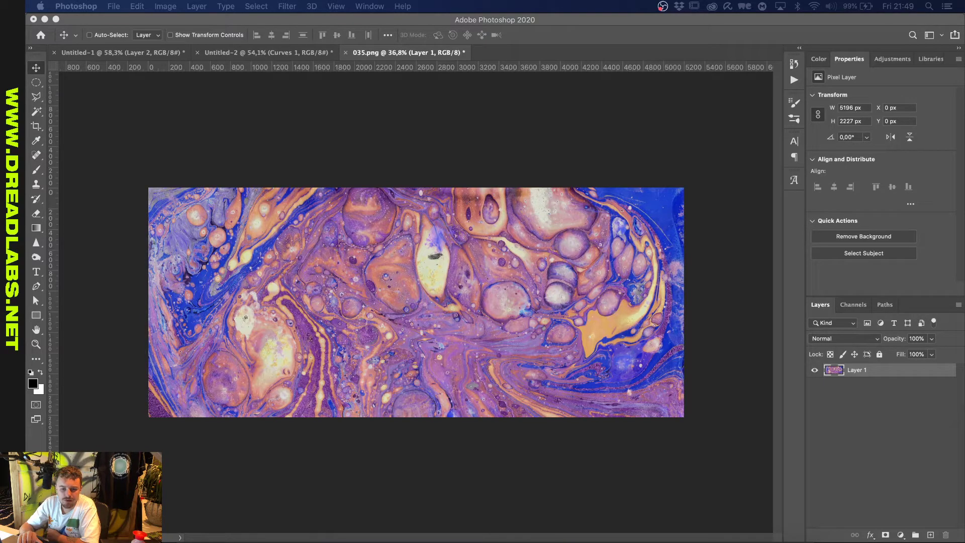
key("super+Tab")
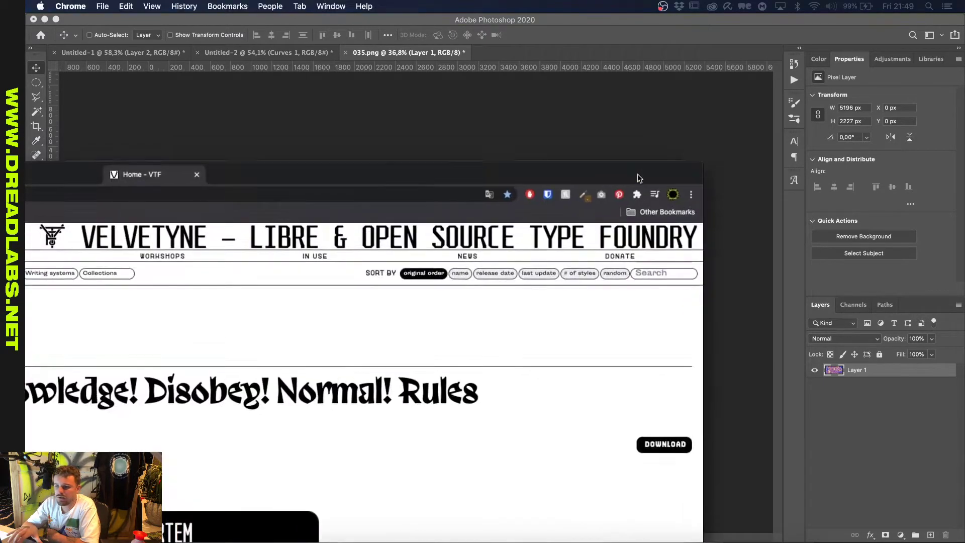
scroll(270, 255, "up", 2)
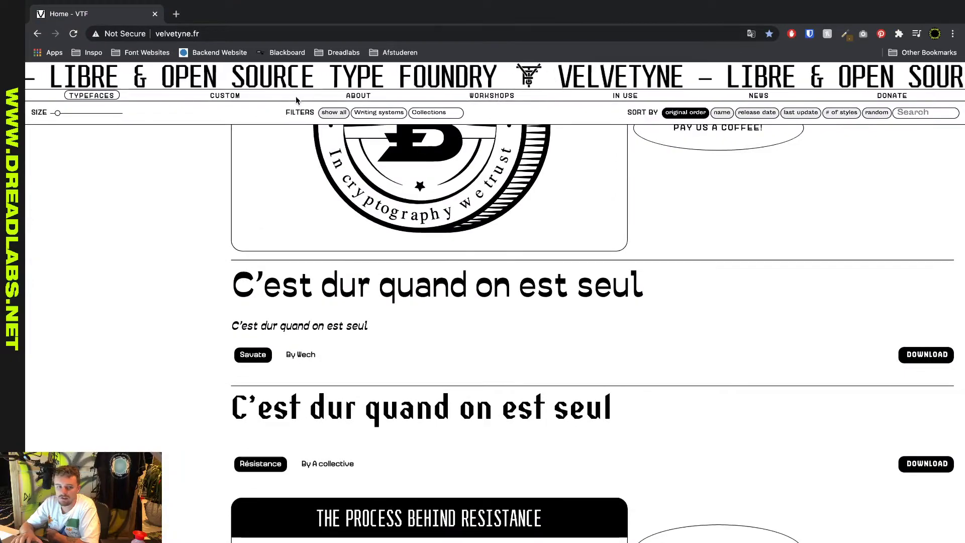
scroll(151, 327, "down", 10)
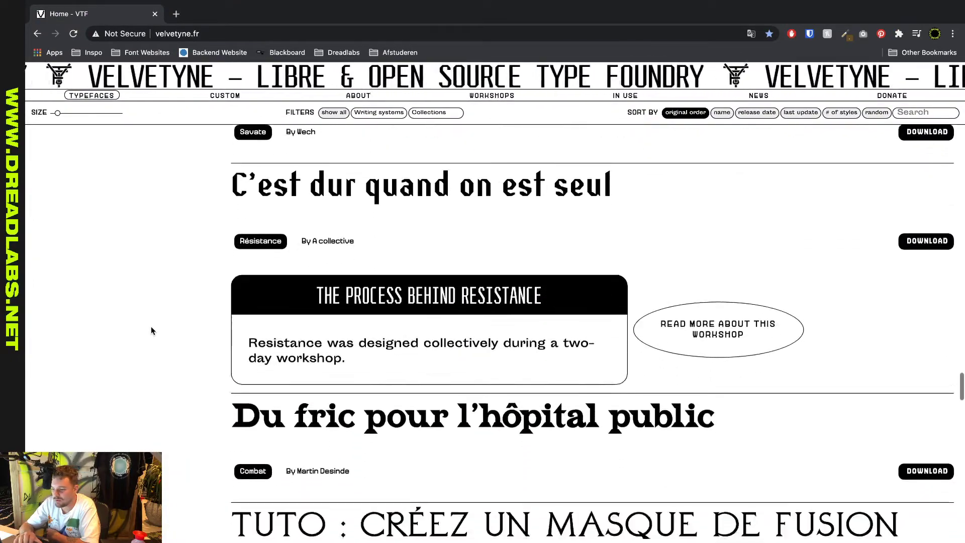
scroll(152, 330, "down", 18)
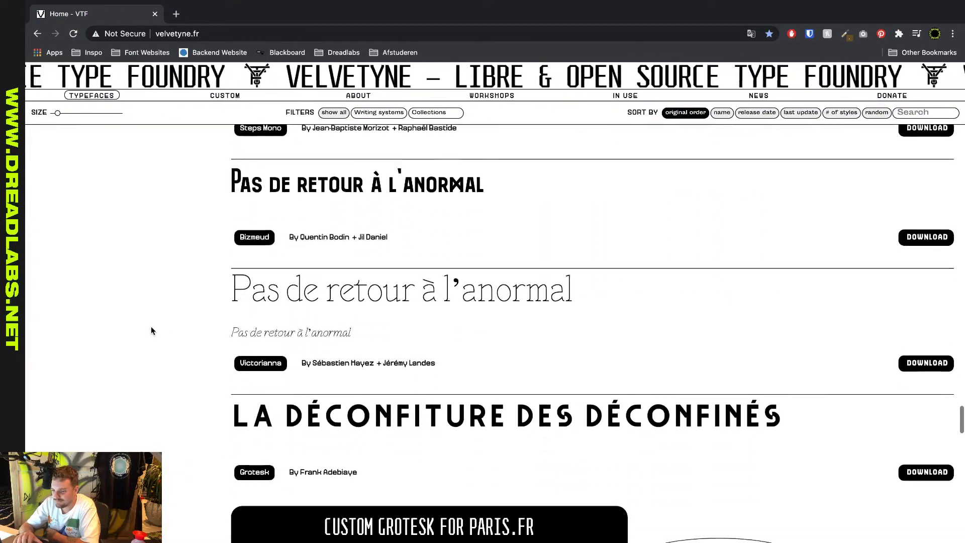
scroll(150, 329, "down", 3)
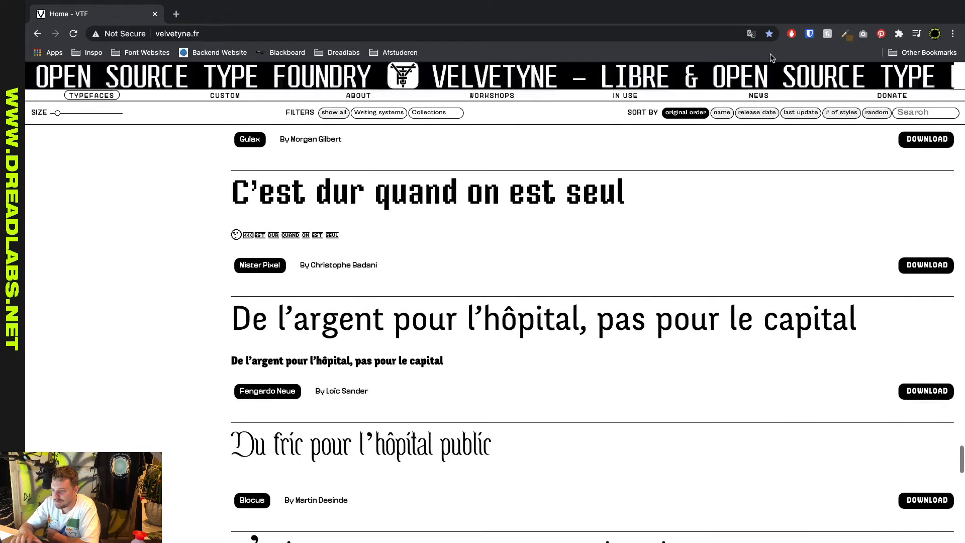
left_click(176, 15)
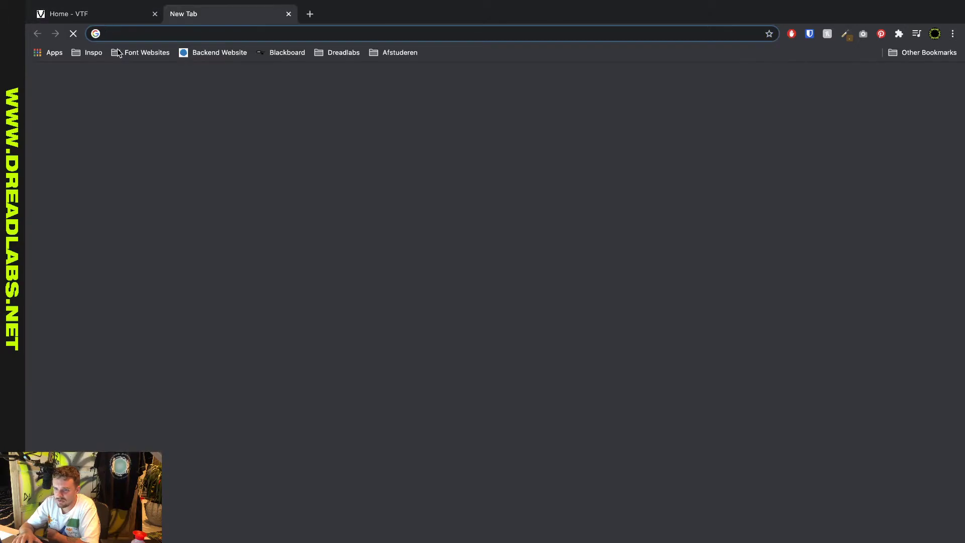
left_click(123, 52)
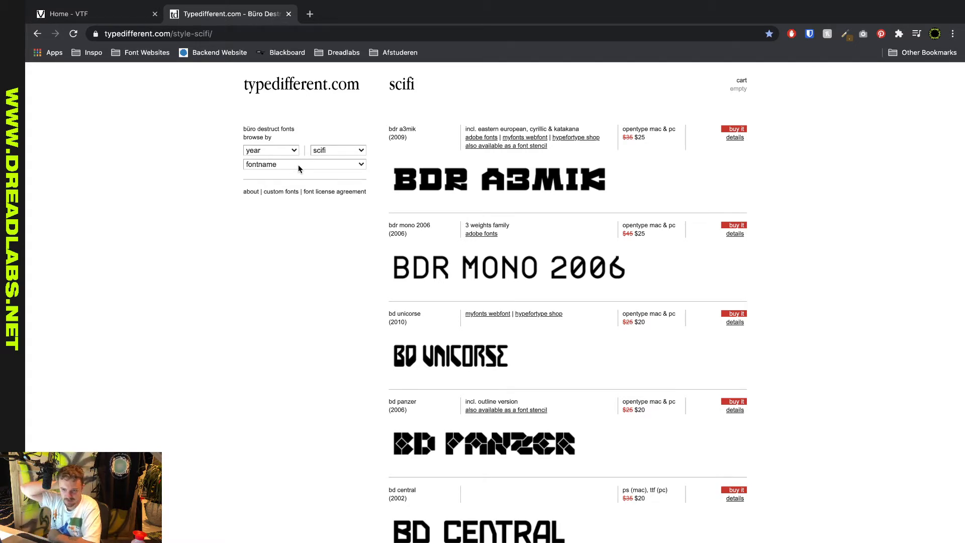
Find the Trickster typeface on velvetyne.fr by searching the page for "trickster", and download it.
left_click(122, 18)
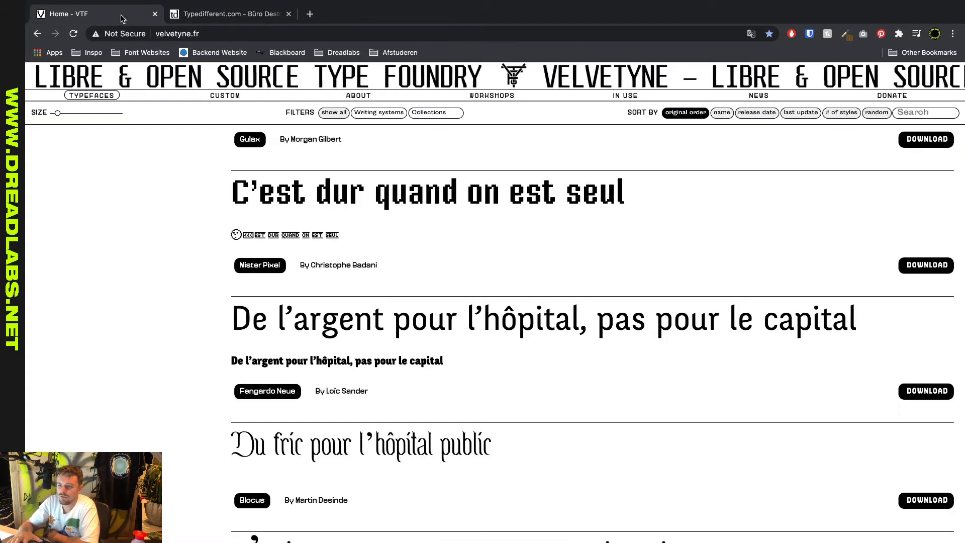
key("super+f")
type("tr")
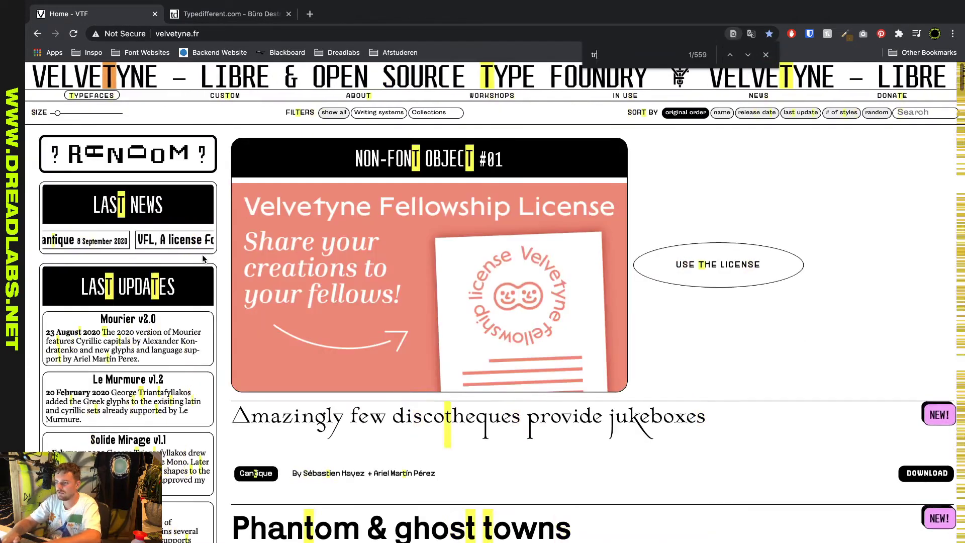
type("ickster")
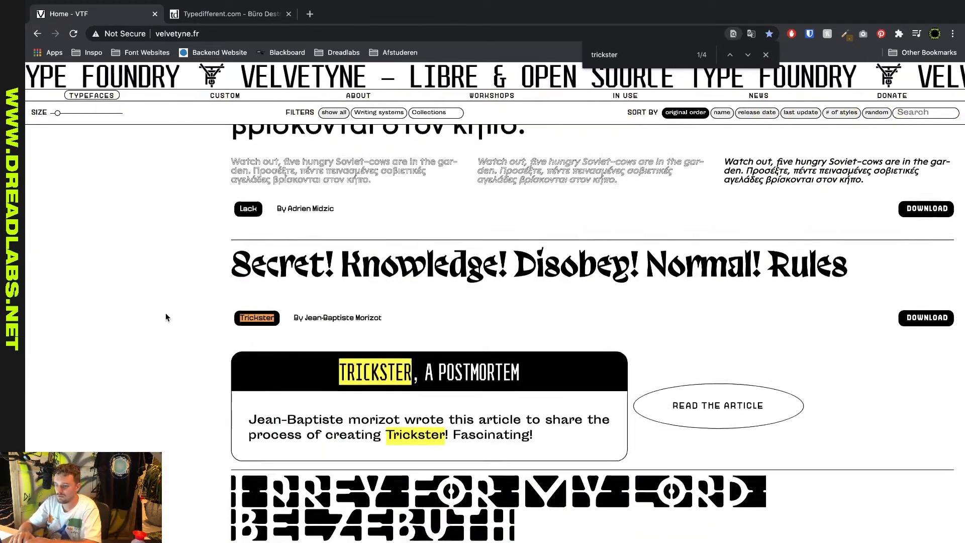
scroll(165, 313, "down", 1)
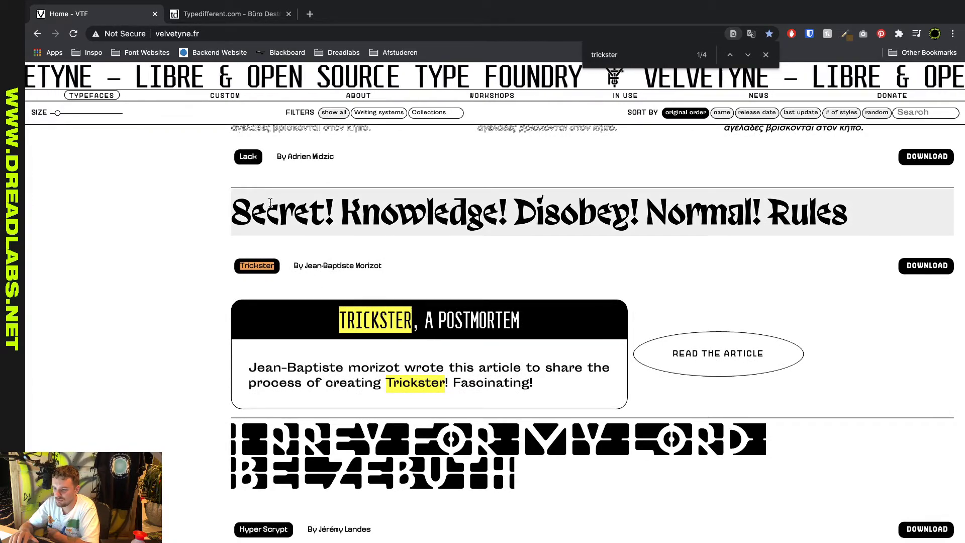
double_click(701, 212)
scroll(618, 234, "down", 1)
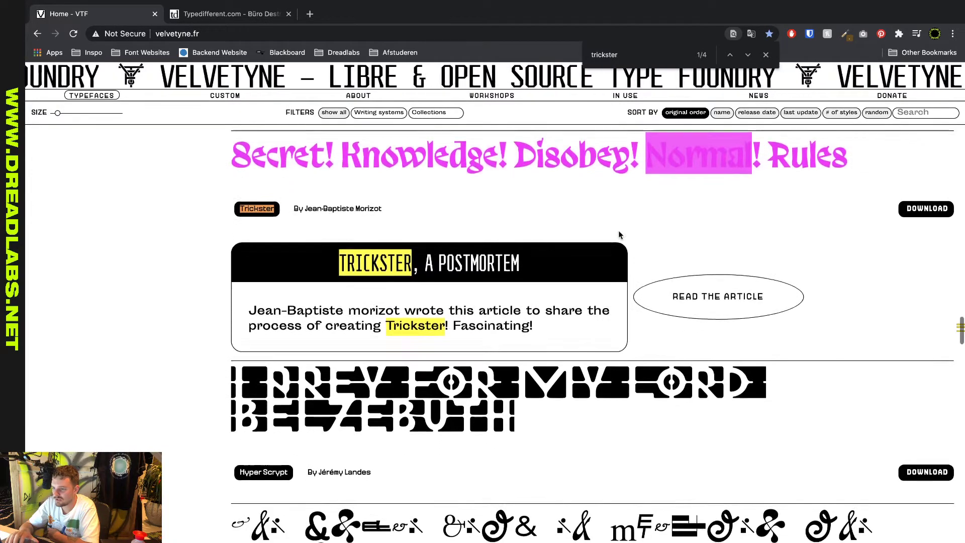
left_click(213, 254)
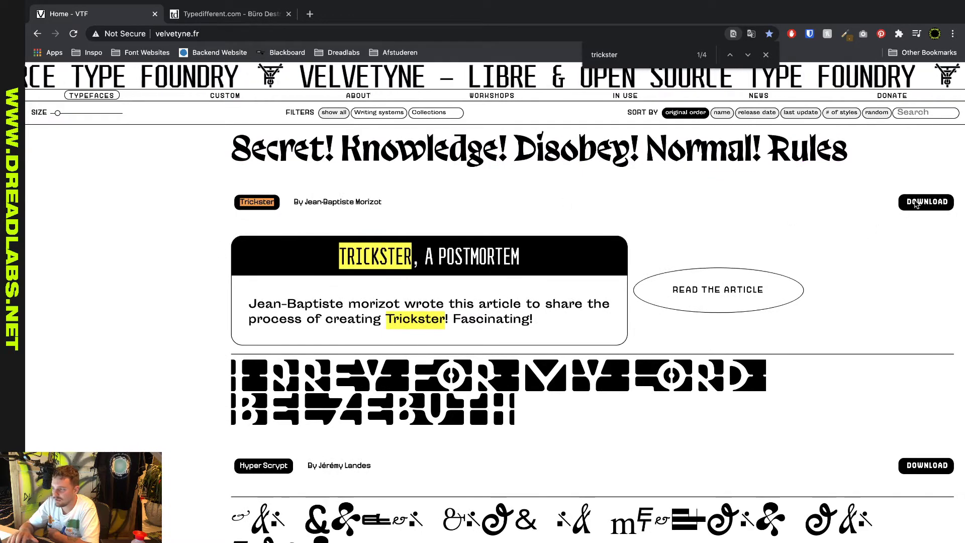
left_click(915, 203)
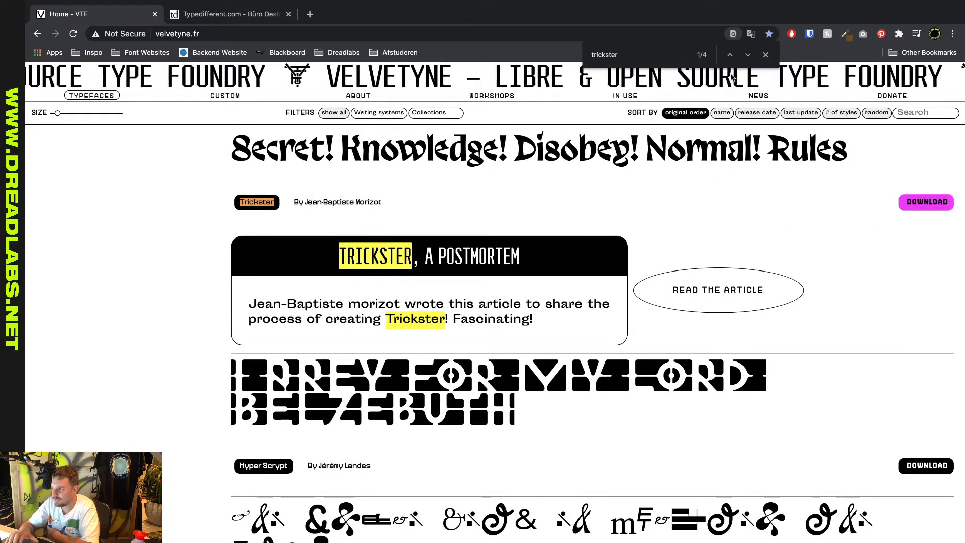
Look through the Typedifferent.com fonts with the style filter reset from scifi to the general style option.
left_click(252, 21)
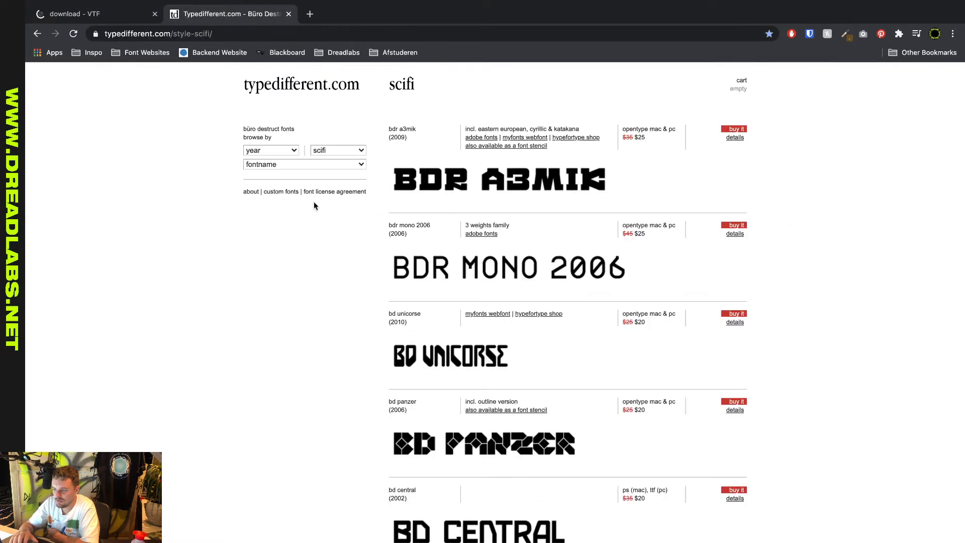
left_click(348, 152)
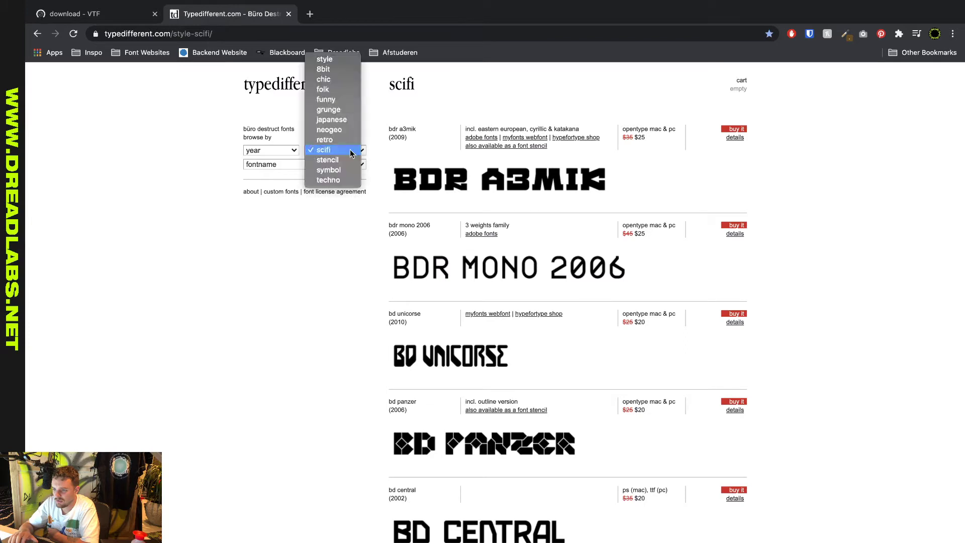
left_click(350, 60)
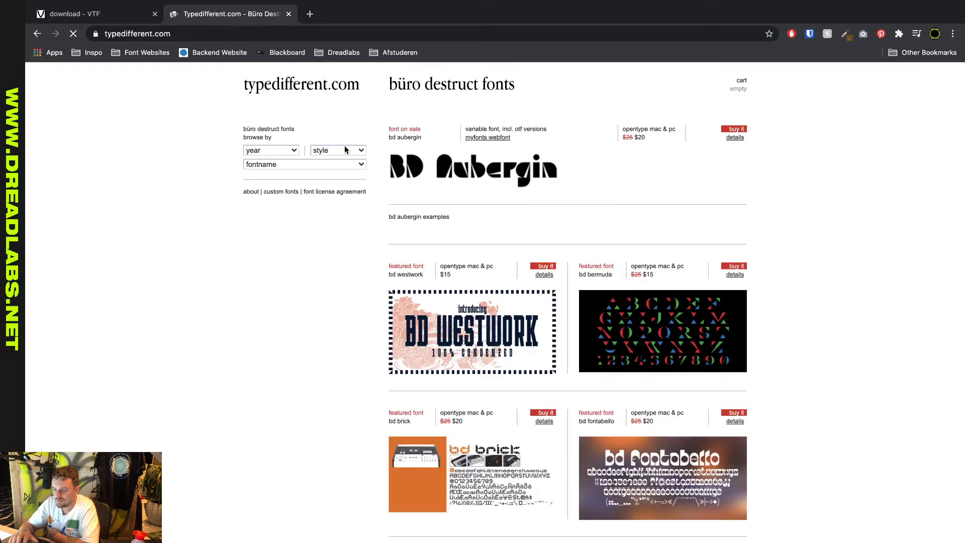
scroll(369, 238, "down", 1)
scroll(369, 237, "down", 10)
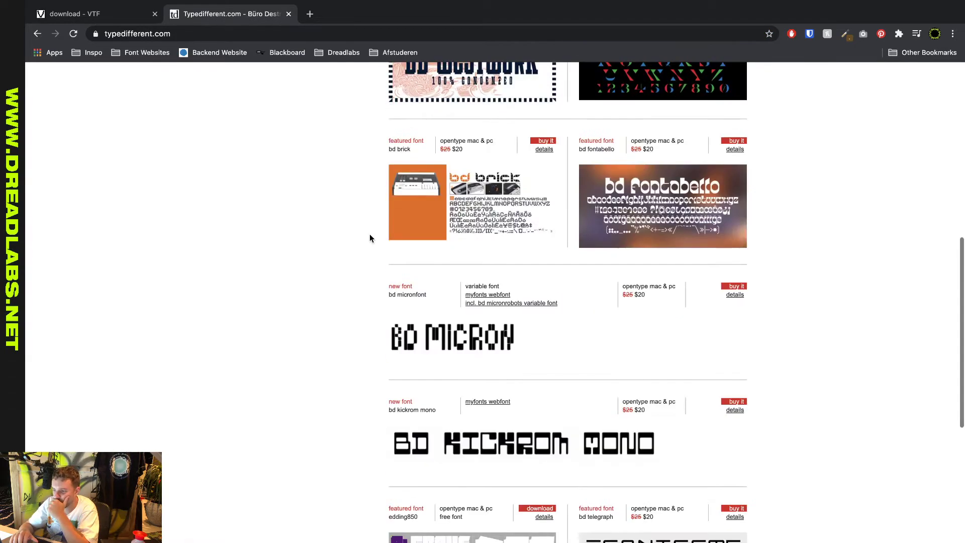
scroll(369, 238, "up", 10)
left_click(350, 155)
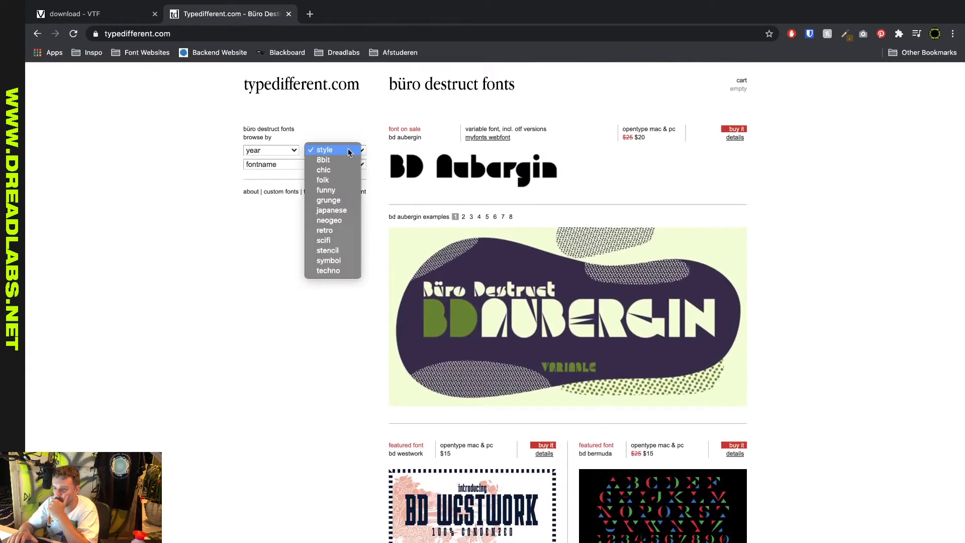
left_click(243, 246)
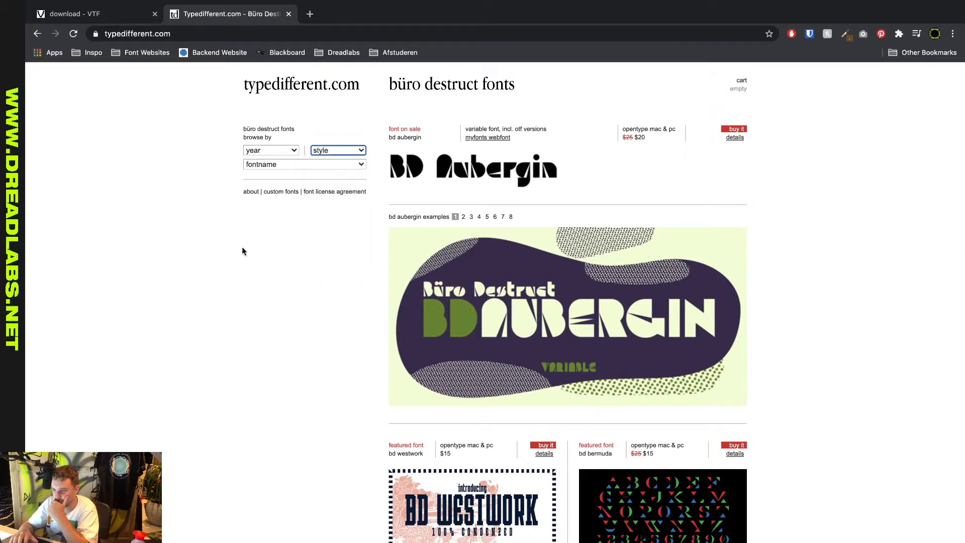
scroll(252, 250, "down", 15)
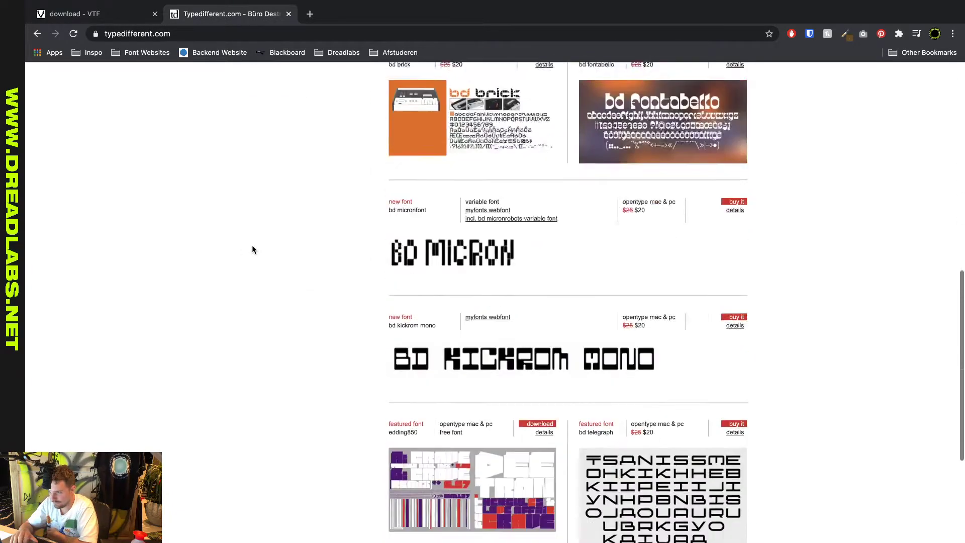
scroll(253, 249, "up", 15)
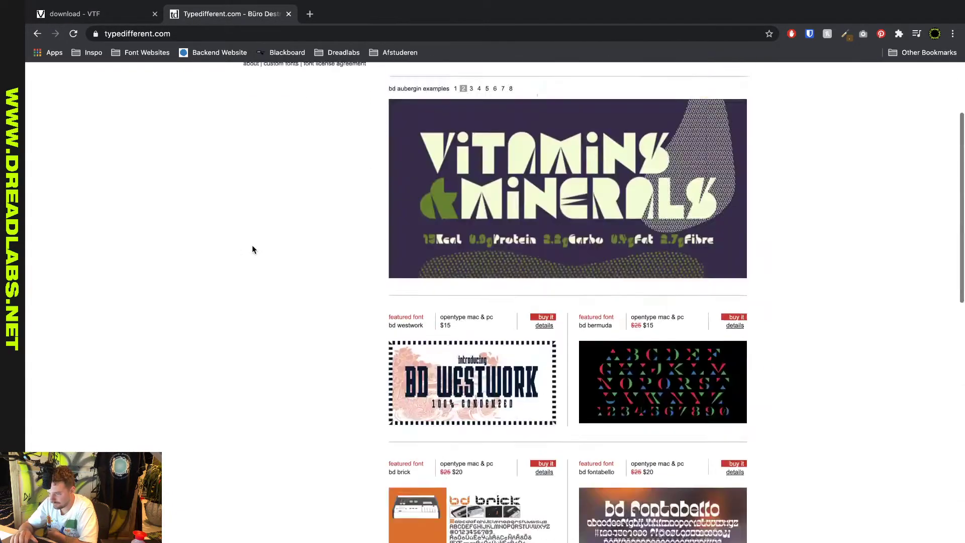
Filter the Typedifferent.com fonts by the chic style and look through them.
left_click(325, 150)
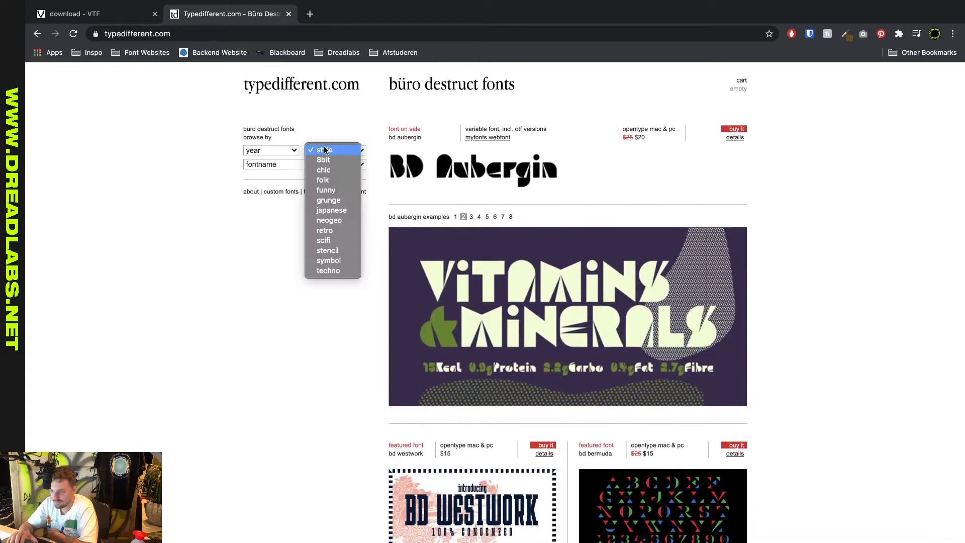
left_click(336, 170)
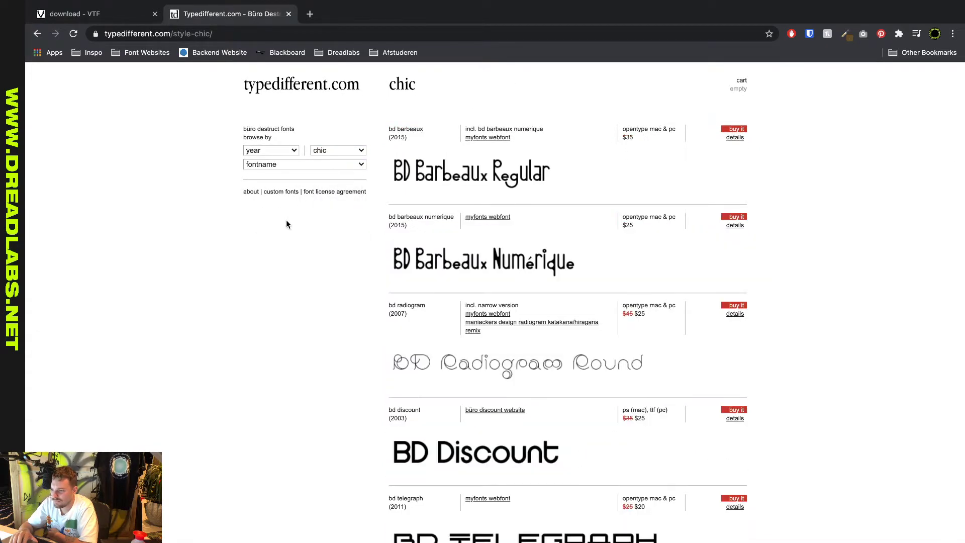
scroll(287, 221, "down", 8)
scroll(287, 222, "down", 3)
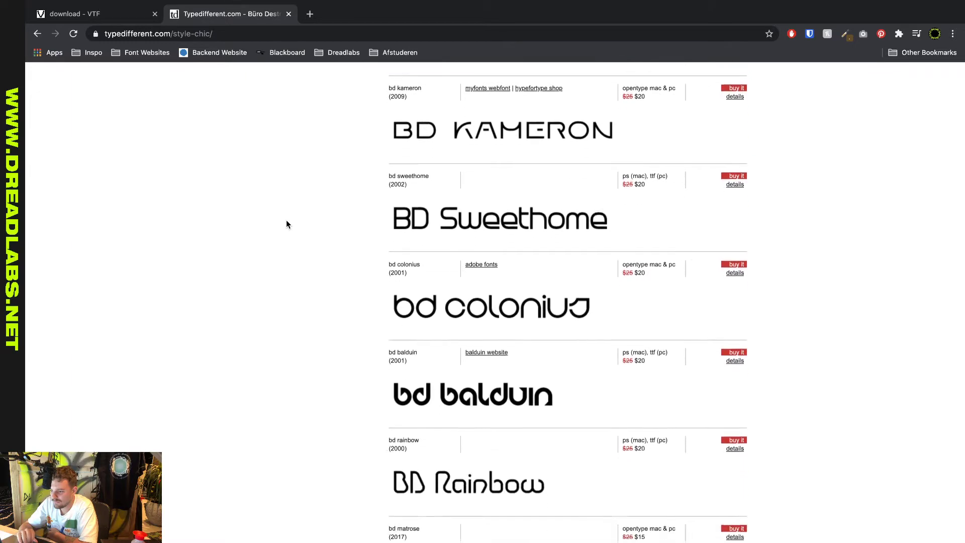
scroll(286, 224, "up", 12)
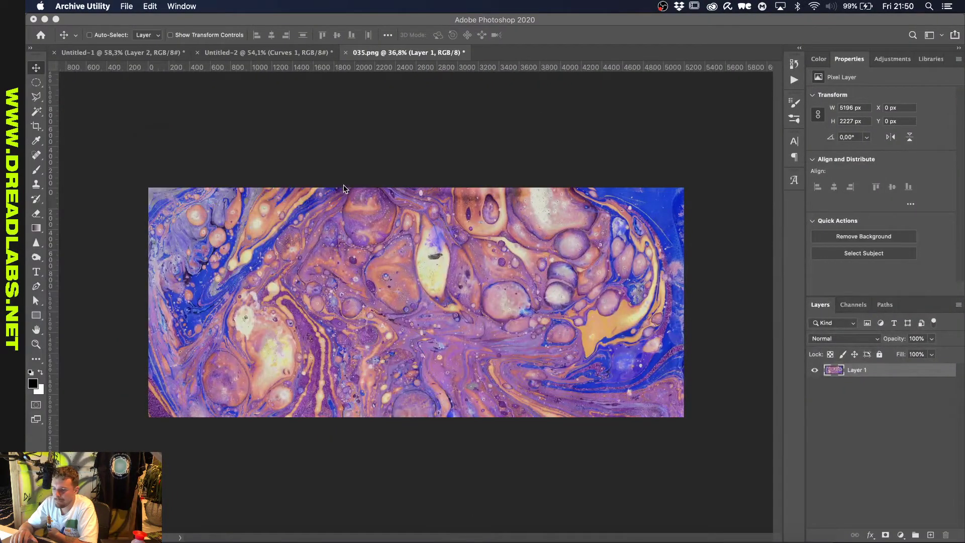
Switch to the Downloads folder in Finder and install Trickster-Reg.otf from the fonts folder of Trickster-master, closing Font Book when done.
key("super+alt+l")
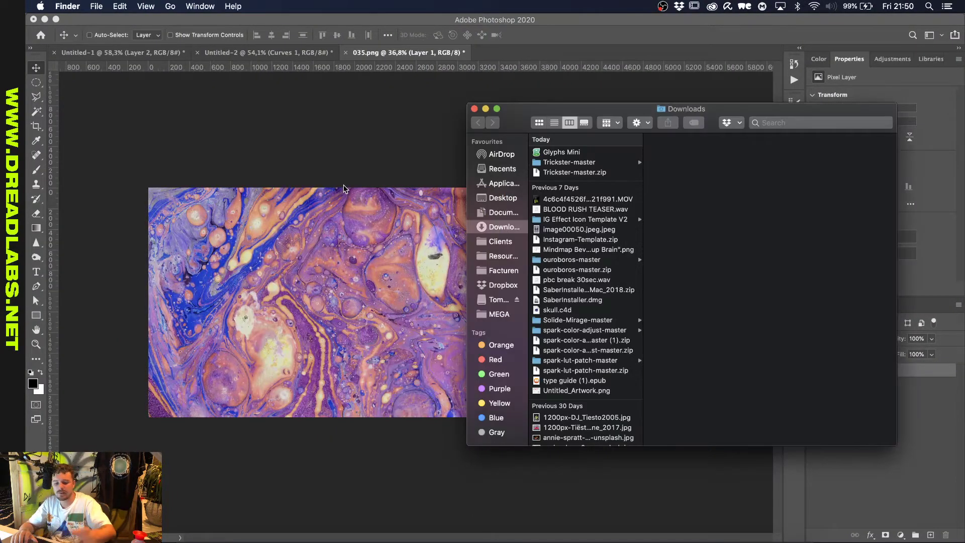
left_click(582, 162)
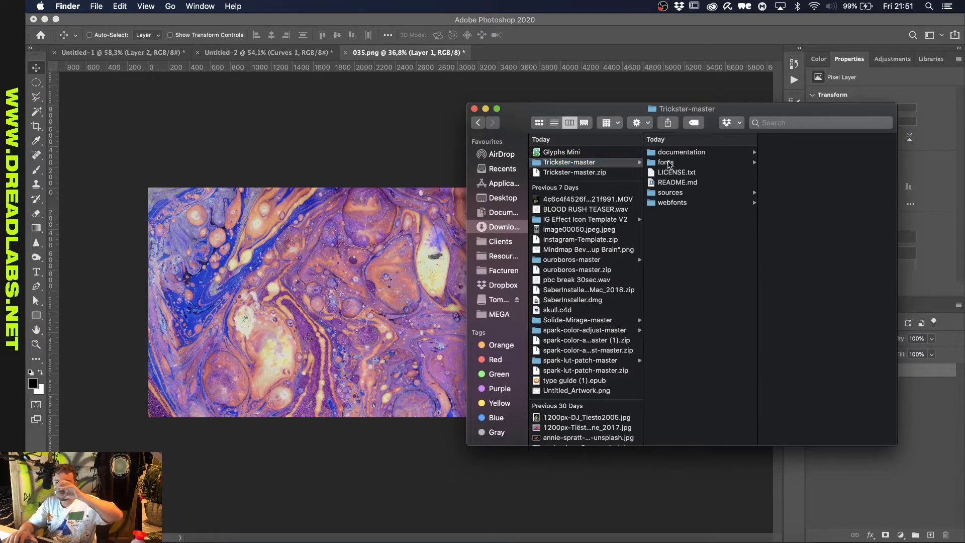
left_click(668, 162)
double_click(788, 155)
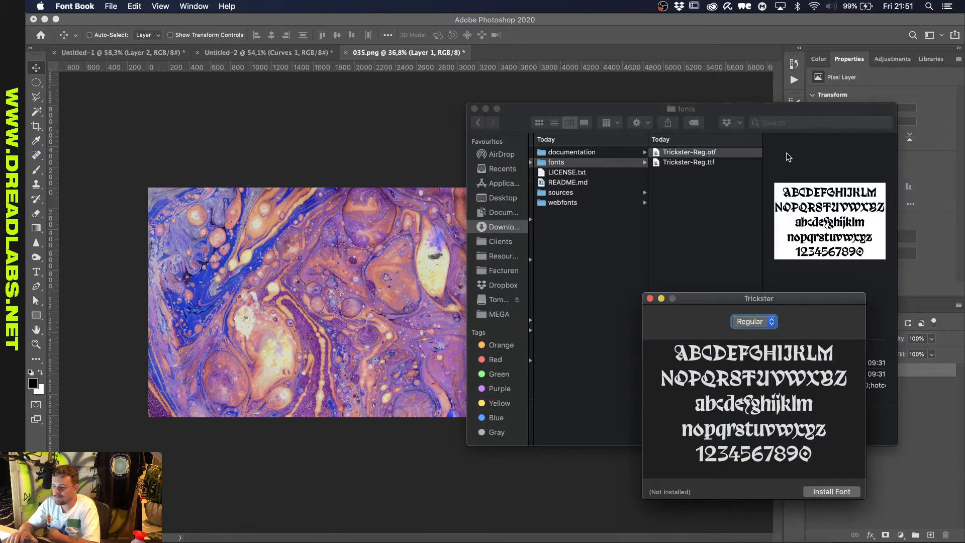
left_click(821, 495)
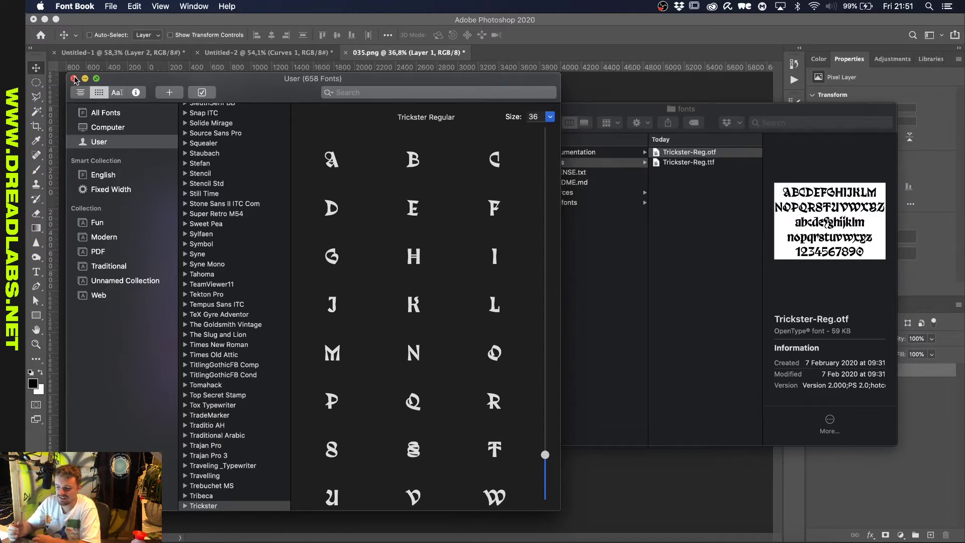
left_click(74, 79)
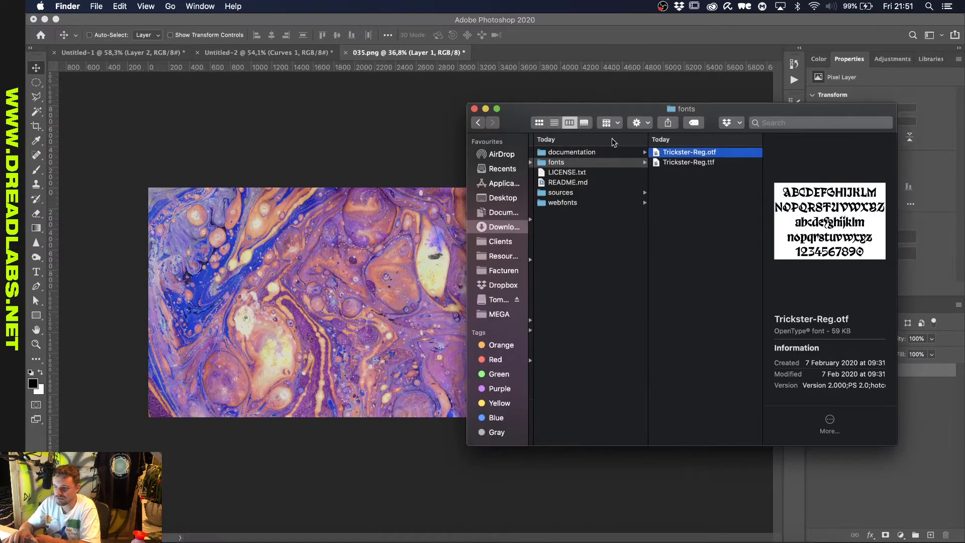
Switch to 035.png in Photoshop and add a "Lorem Ipsum" placeholder text layer in Trickster Regular near the middle of the image.
left_click(416, 56)
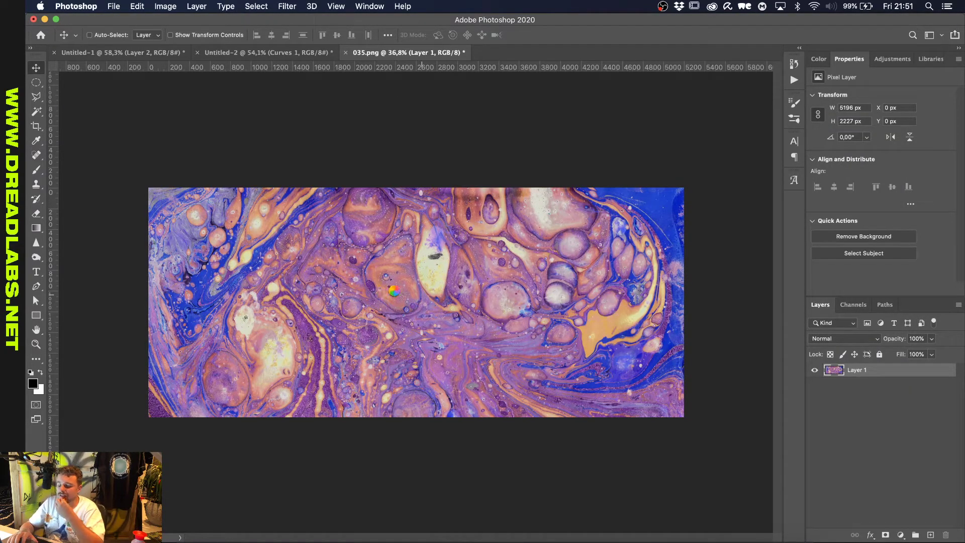
key("t")
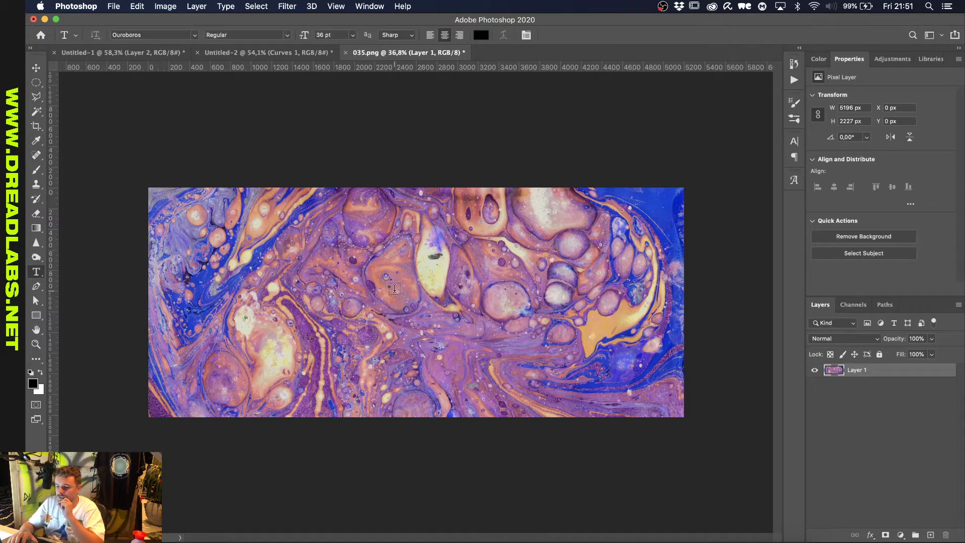
left_click(394, 288)
left_click(177, 36)
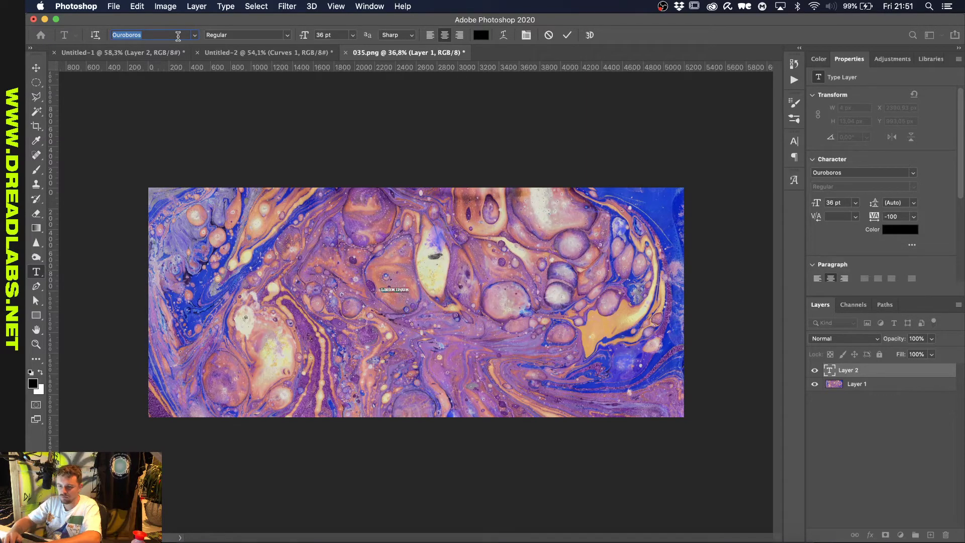
type("tricks")
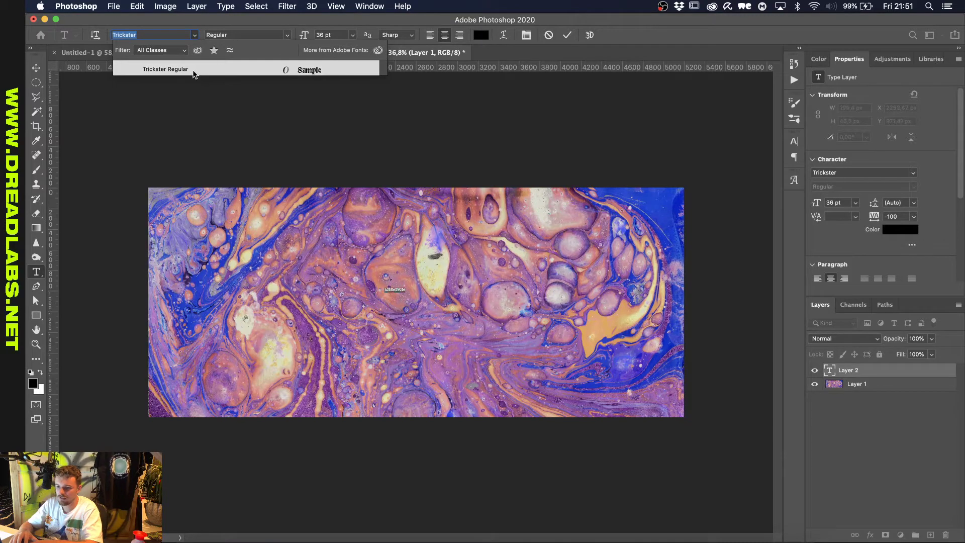
key("Return")
left_click(566, 34)
key("v")
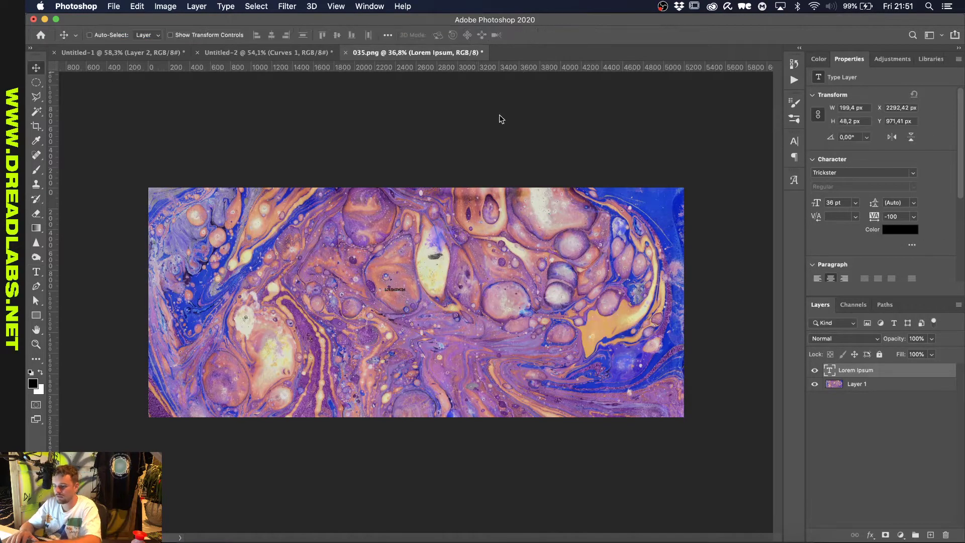
Center the Lorem Ipsum text horizontally and vertically on the canvas and scale it up proportionally to about 1734%.
key("super+a")
left_click(271, 35)
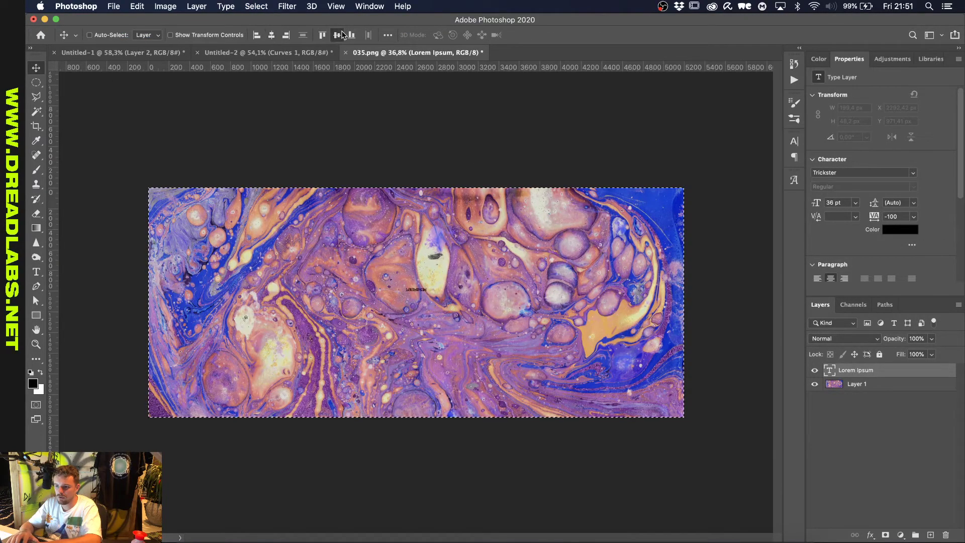
key("super+d")
left_click(342, 34)
key("super+t")
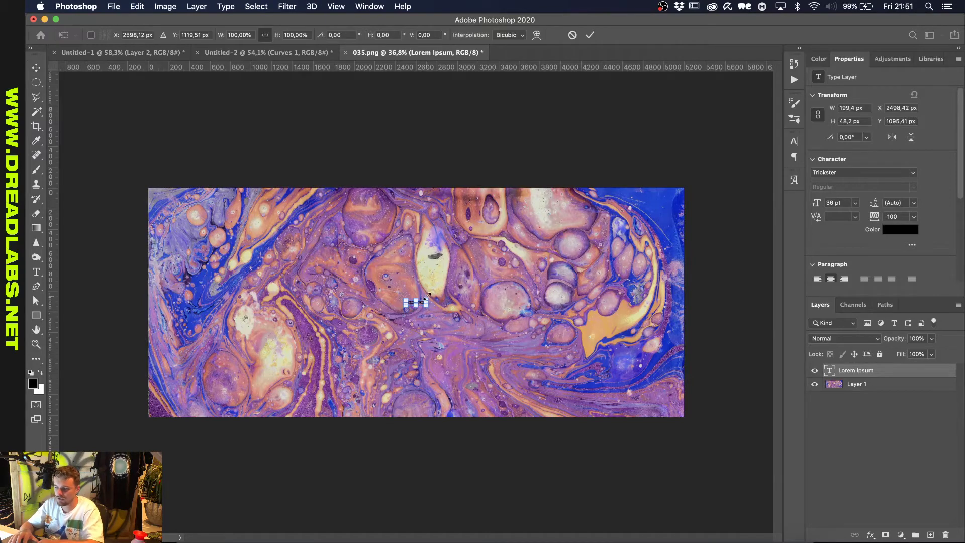
left_click_drag(428, 295, 599, 240)
left_click(589, 34)
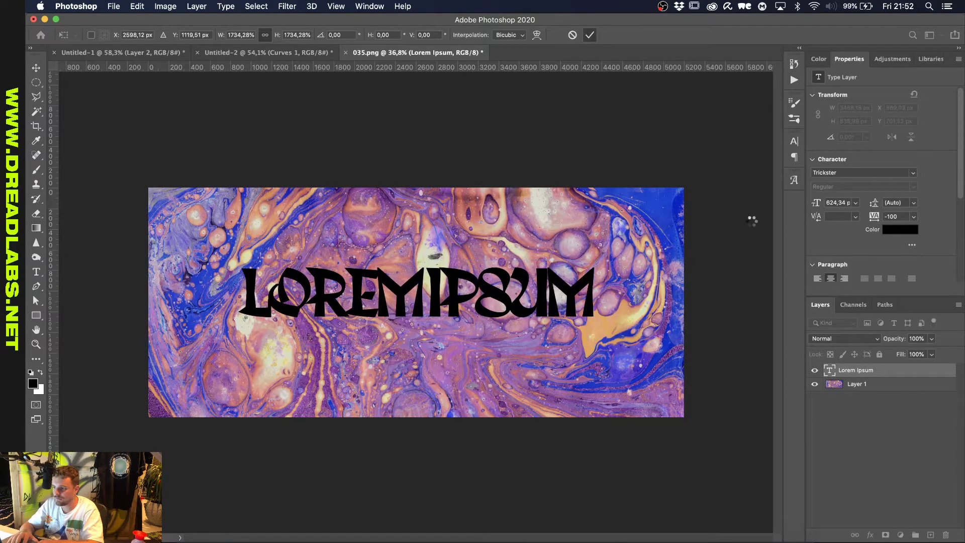
Set the Lorem Ipsum text's tracking to 0 and center the text vertically on the canvas again.
left_click(793, 141)
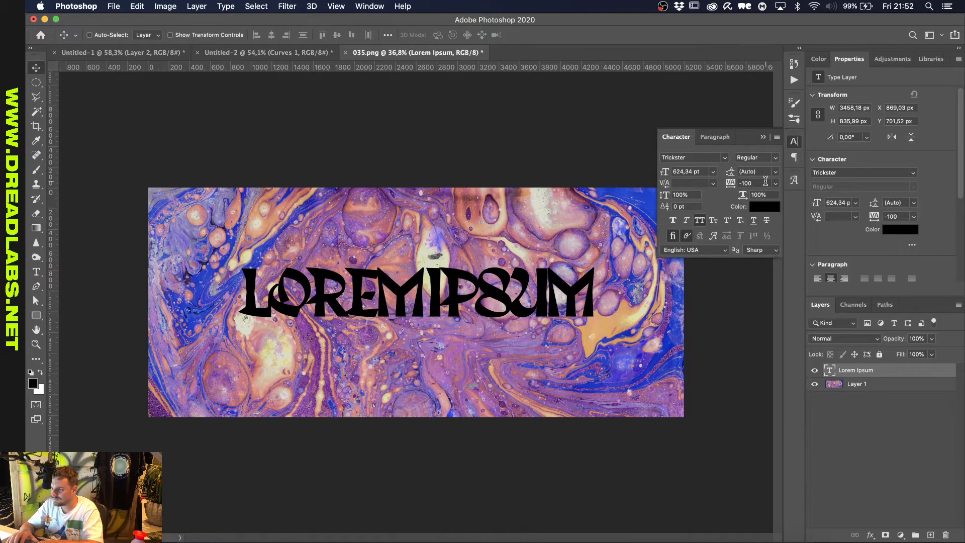
left_click(765, 183)
type("0")
key("Return")
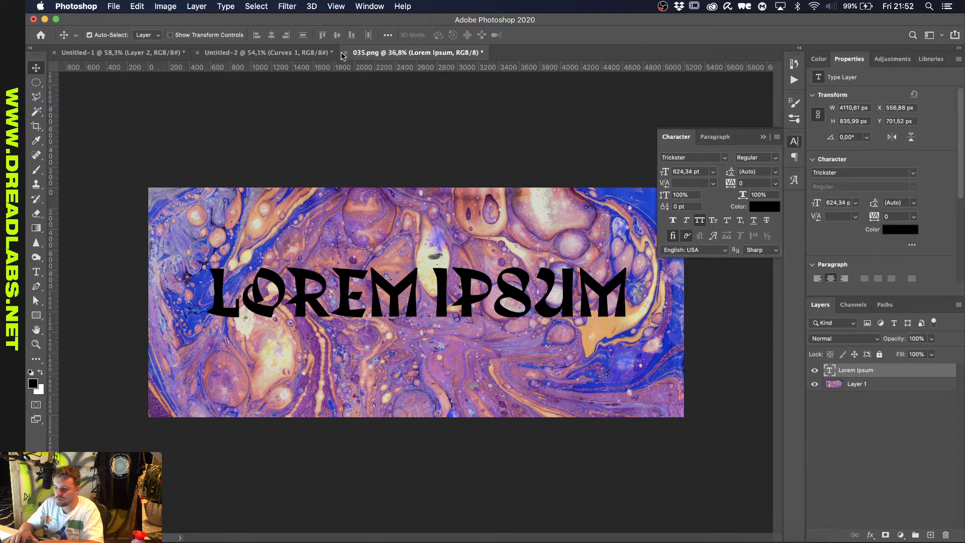
key("super+a")
left_click(337, 35)
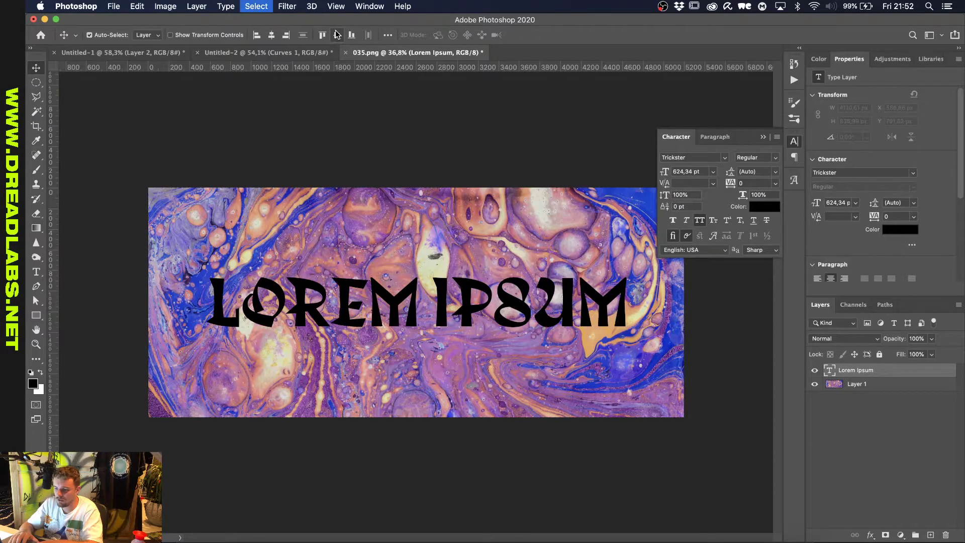
Add a Bevel & Emboss effect to the Lorem Ipsum text layer with a 135° shading angle.
key("super+d")
left_click(766, 137)
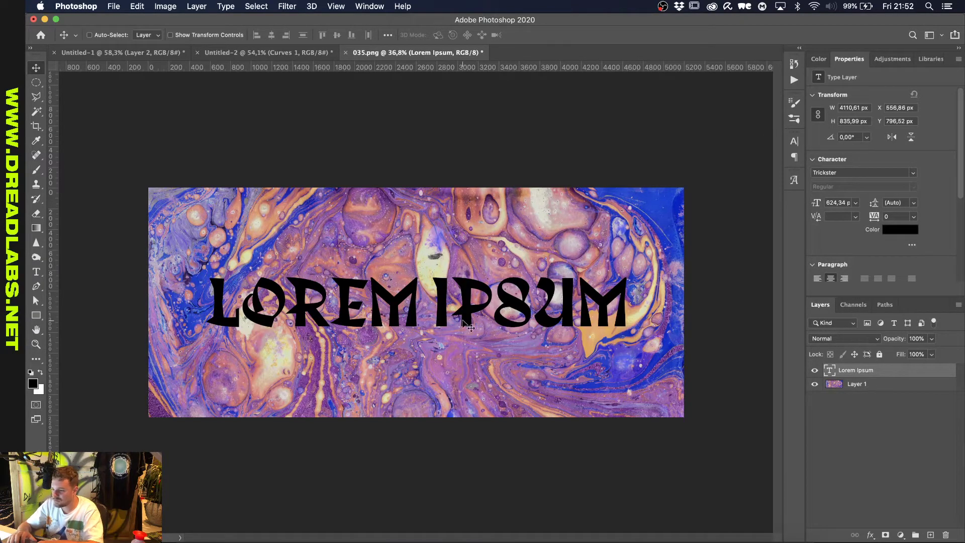
key("super+0")
scroll(467, 326, "down", 1)
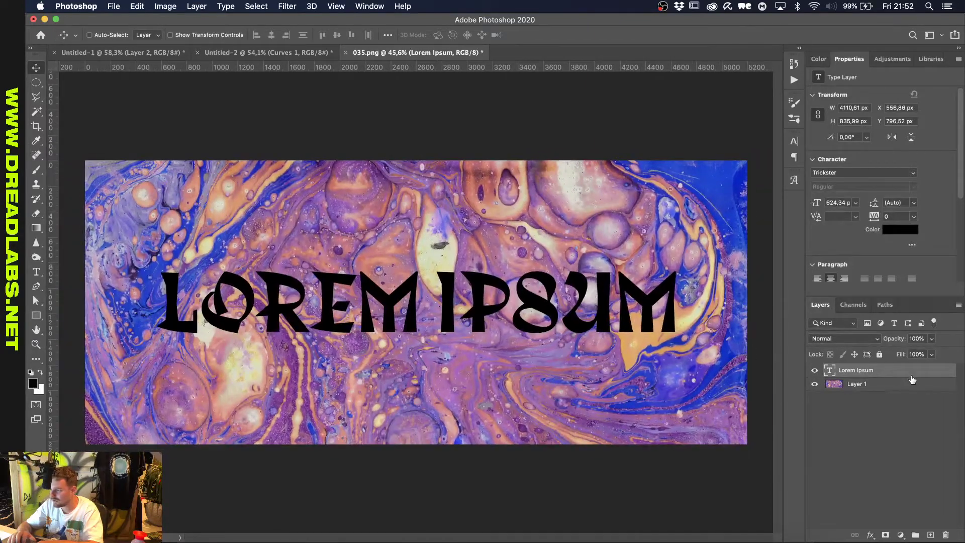
left_click(867, 534)
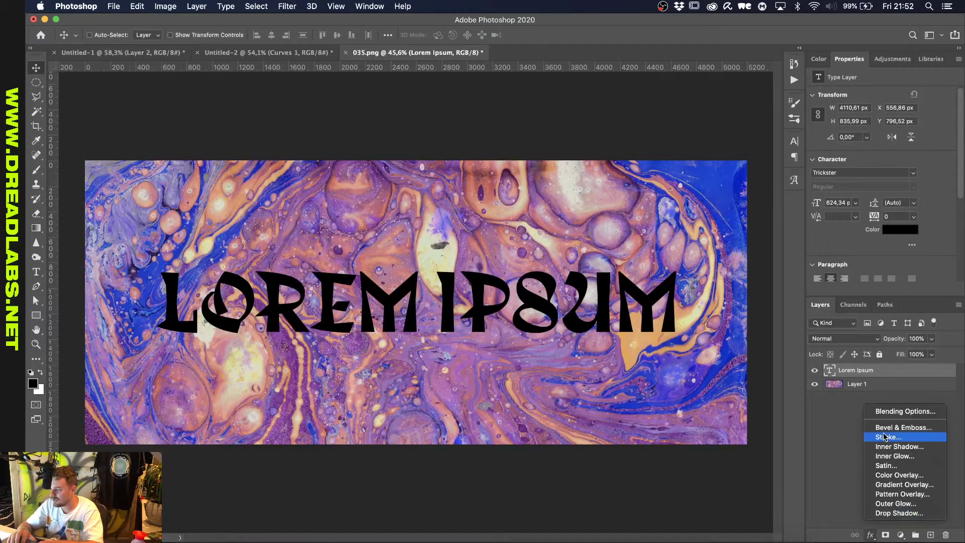
left_click(621, 270)
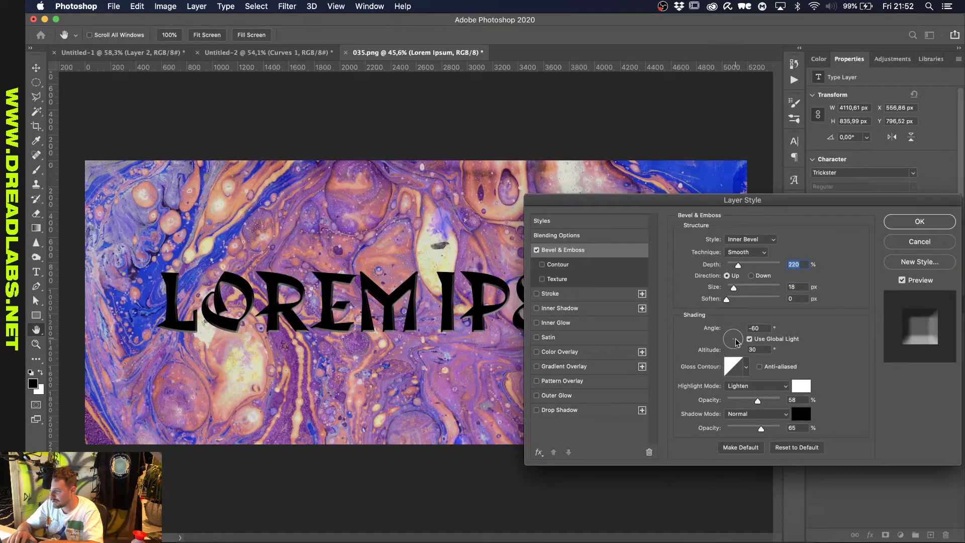
left_click(756, 328)
type("135")
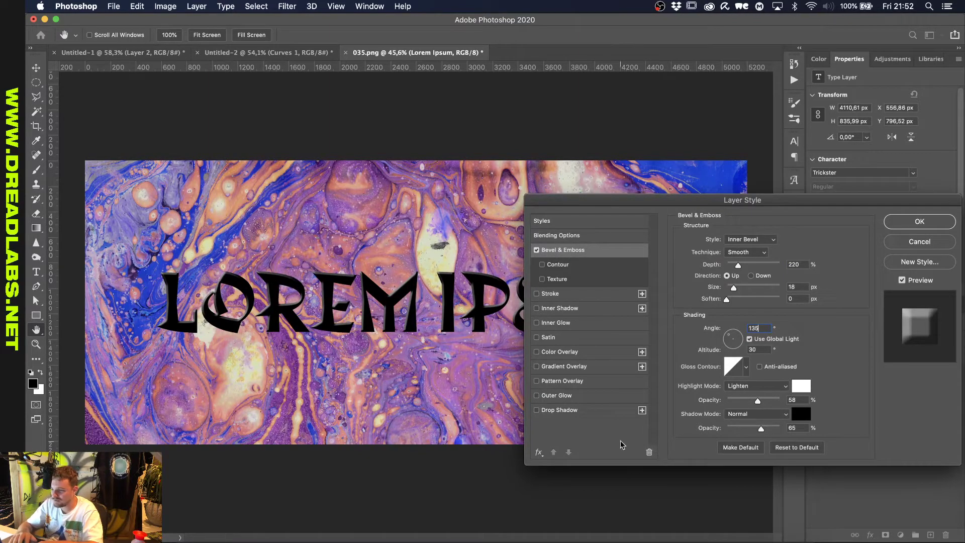
double_click(759, 328)
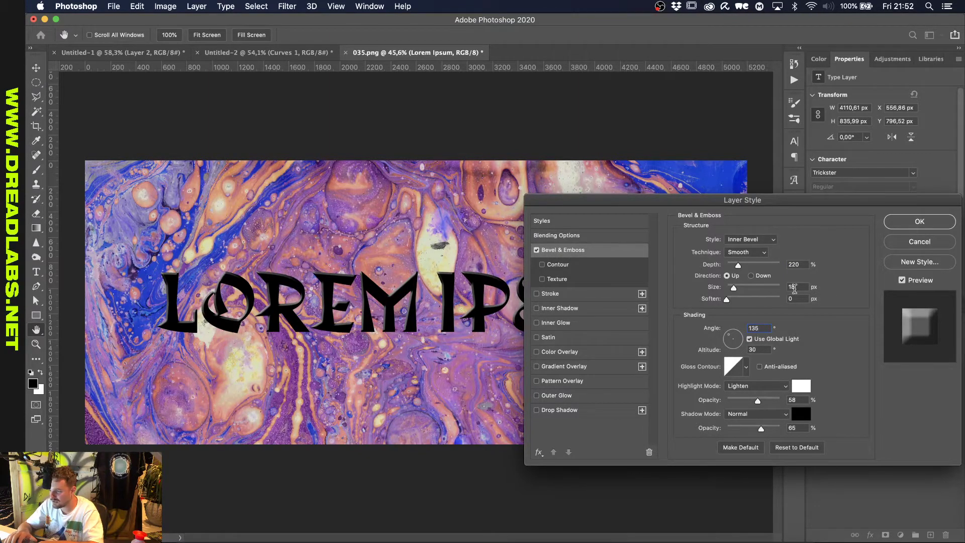
Set the bevel's size to 25 px, depth to 407% and highlight opacity to 72%, and apply the layer style.
double_click(797, 287)
key("Up")
key("Up")
key("Up")
key("Up")
key("Up")
key("Up")
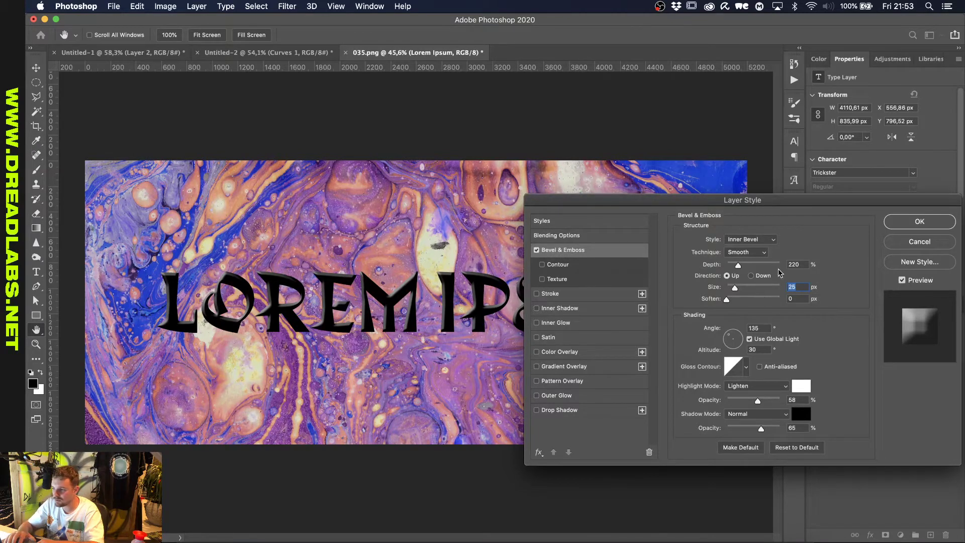
left_click_drag(744, 268, 749, 267)
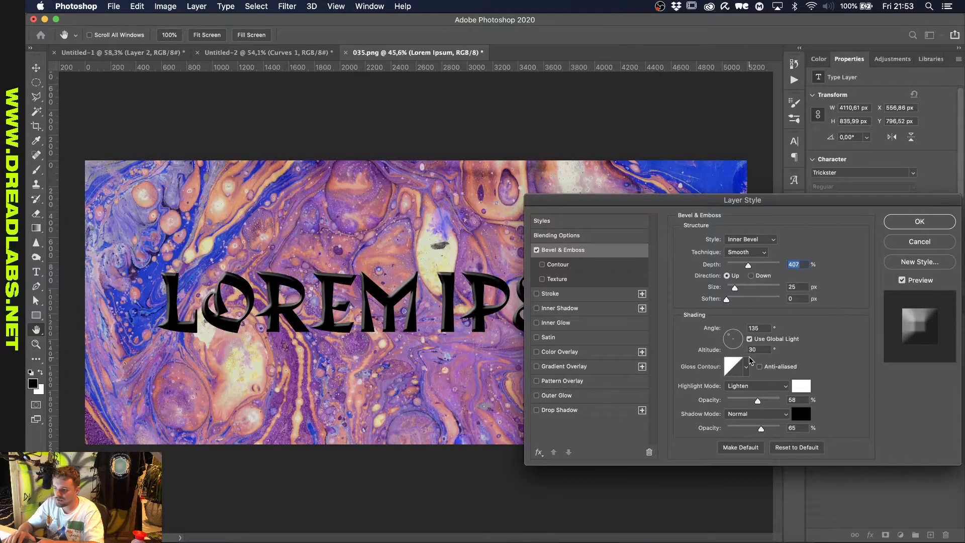
left_click_drag(762, 399, 769, 398)
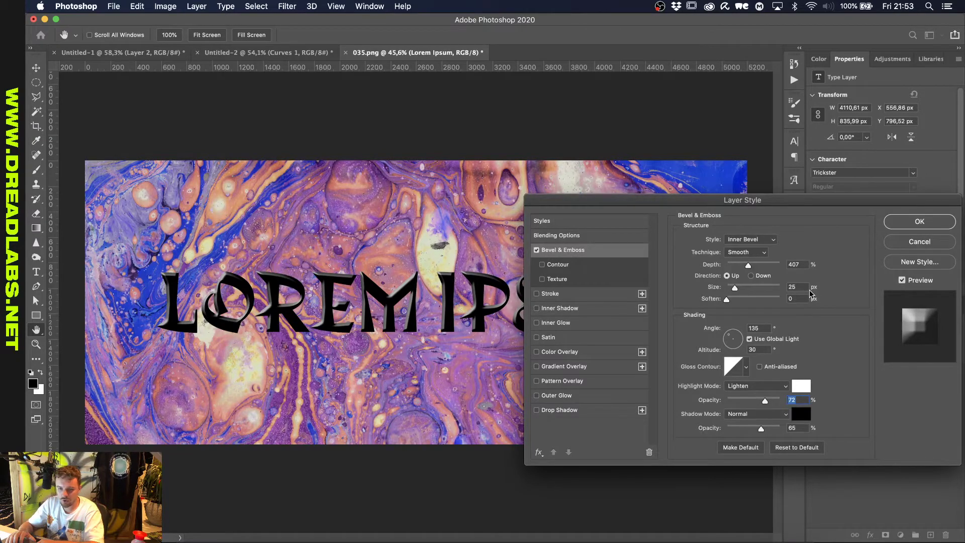
left_click(912, 223)
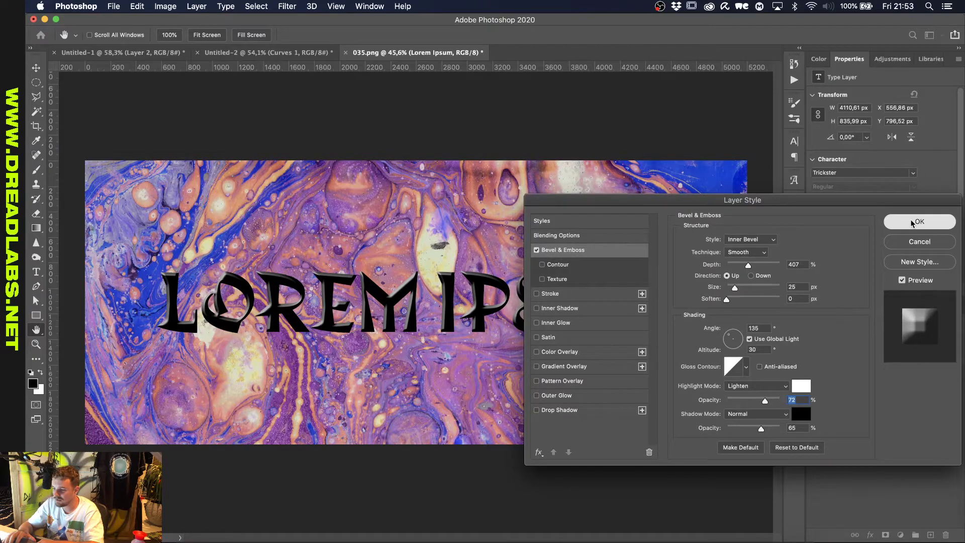
Reduce the Lorem Ipsum layer's fill to 0% and duplicate the layer.
left_click(933, 355)
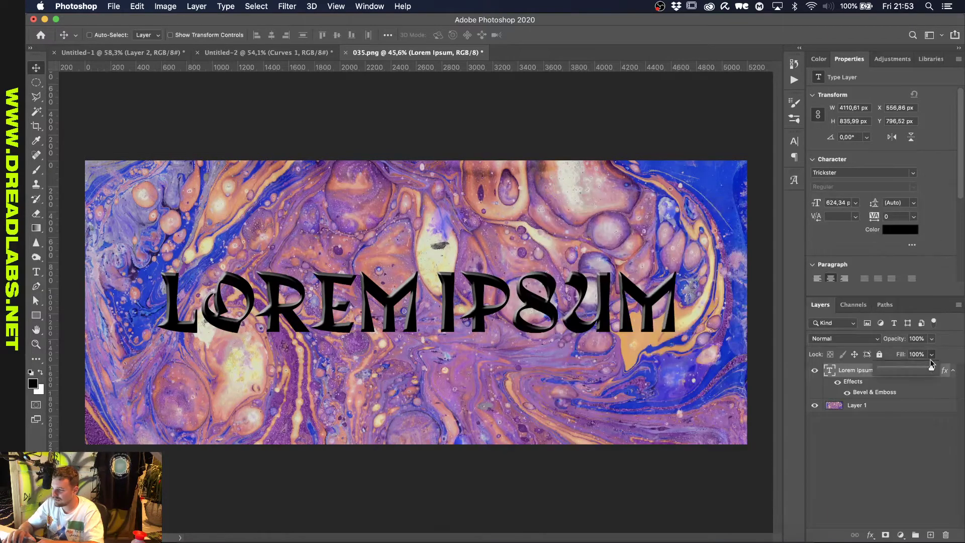
left_click_drag(931, 372, 872, 372)
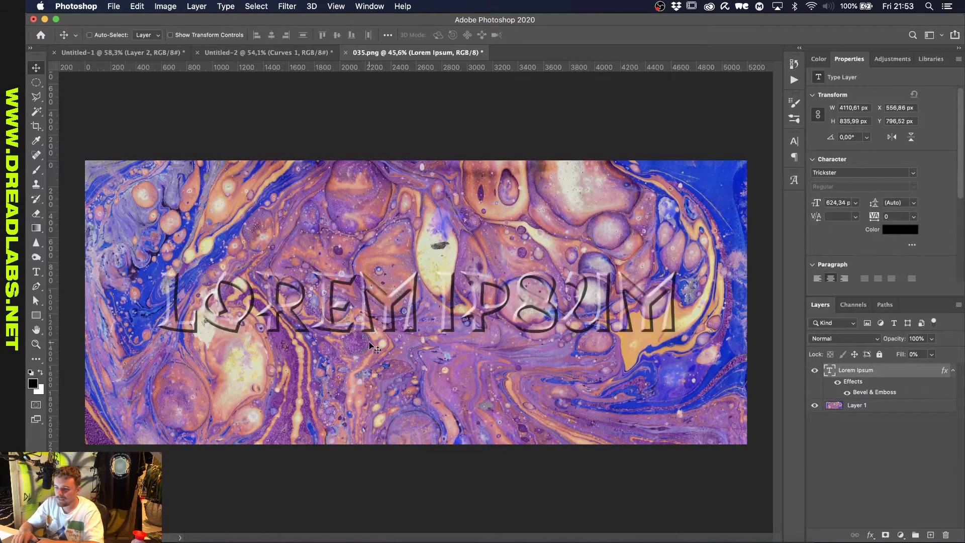
scroll(433, 305, "up", 3)
key("super+j")
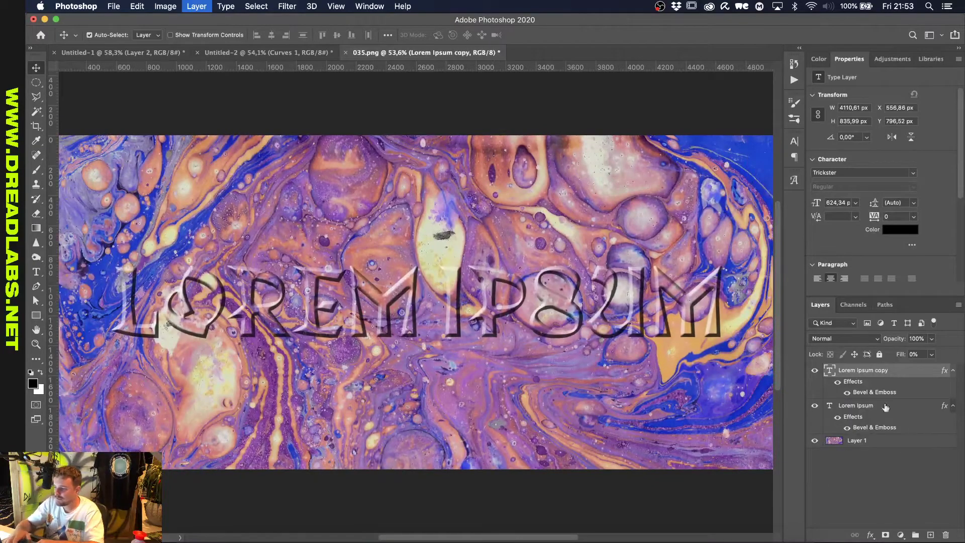
Change the Bevel & Emboss gloss contour of Lorem Ipsum copy to the double-peaked ring shape.
double_click(877, 392)
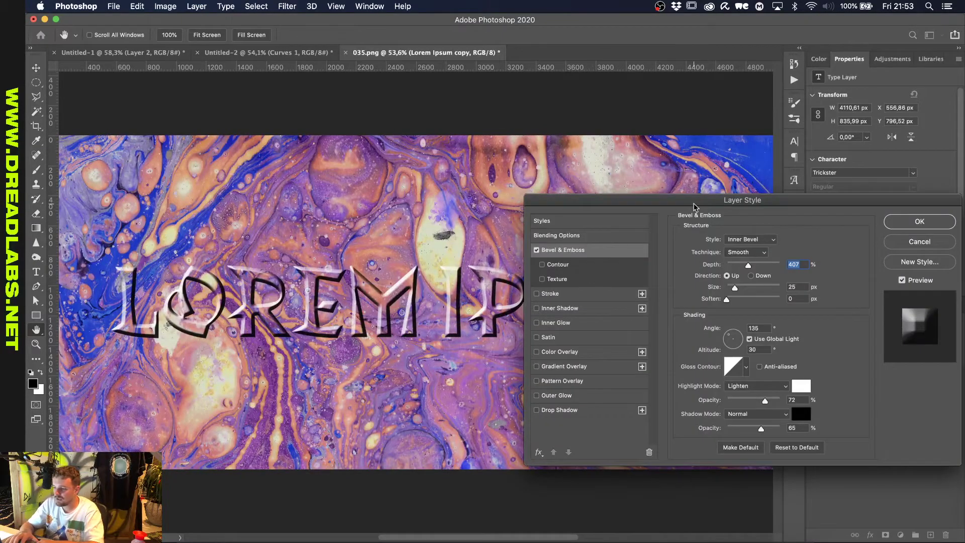
left_click(746, 367)
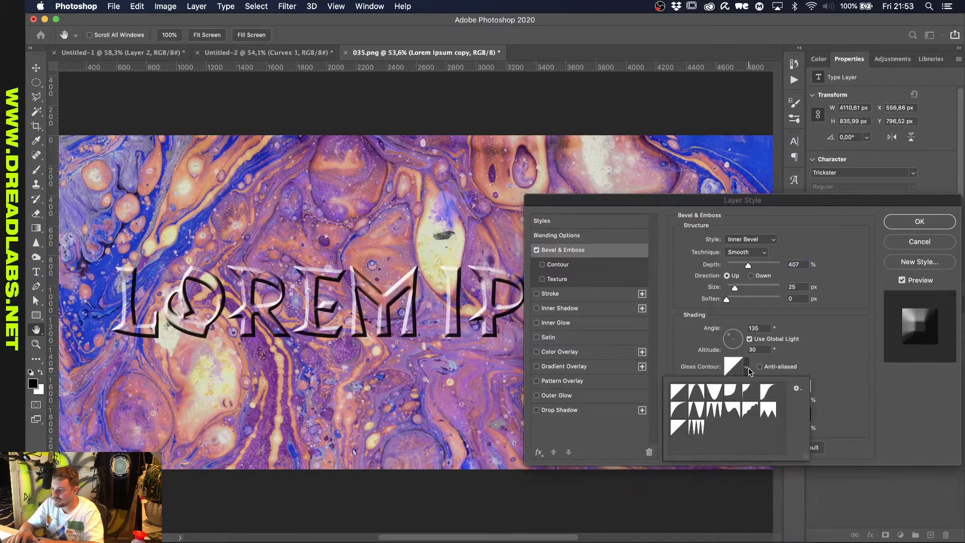
left_click(696, 409)
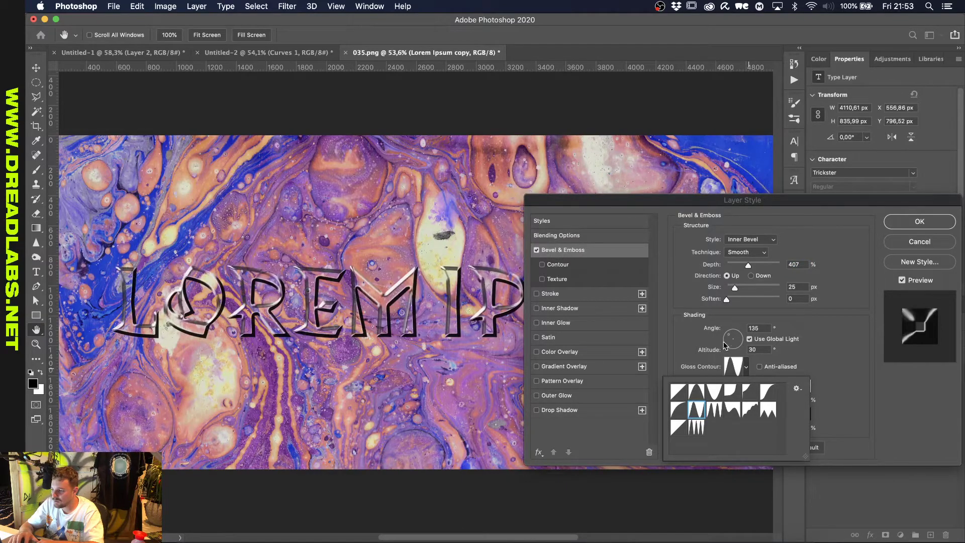
left_click(834, 338)
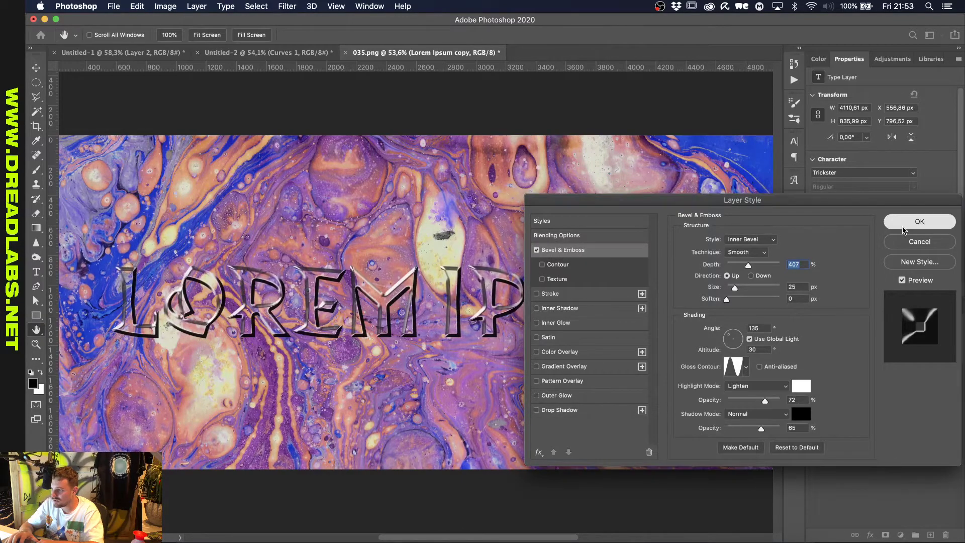
key("Return")
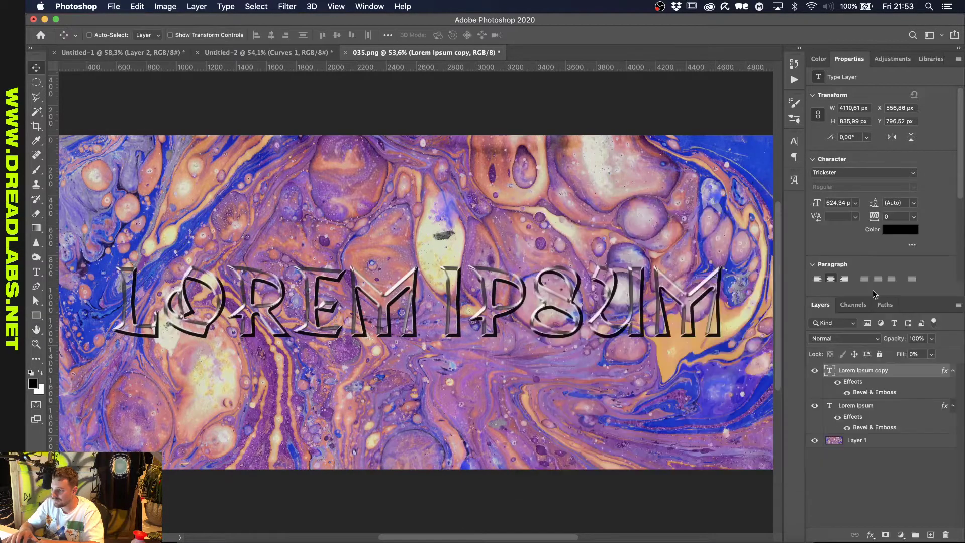
Compare the two text layers by toggling their visibility, and lower the original Lorem Ipsum layer's bevel shadow opacity to 20%.
left_click(814, 406)
left_click(814, 406)
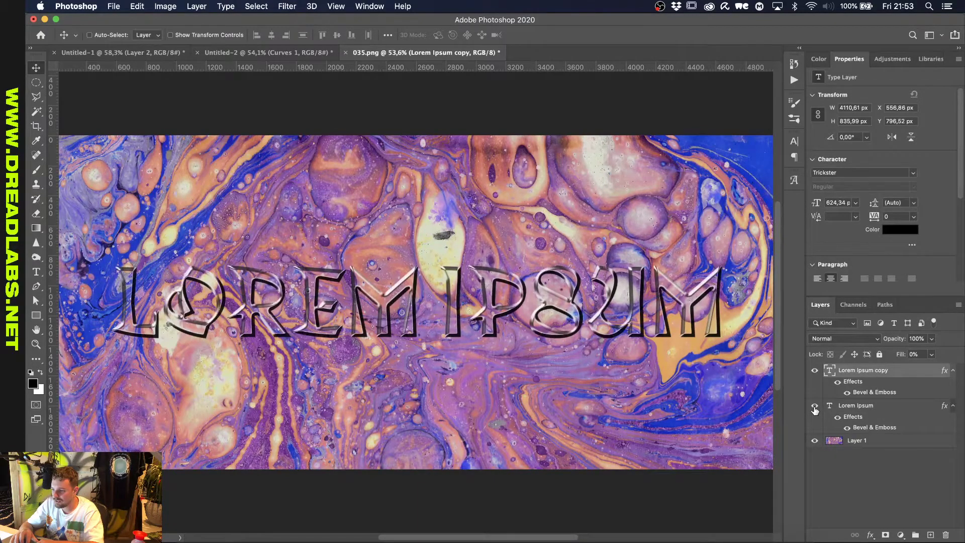
left_click(815, 370)
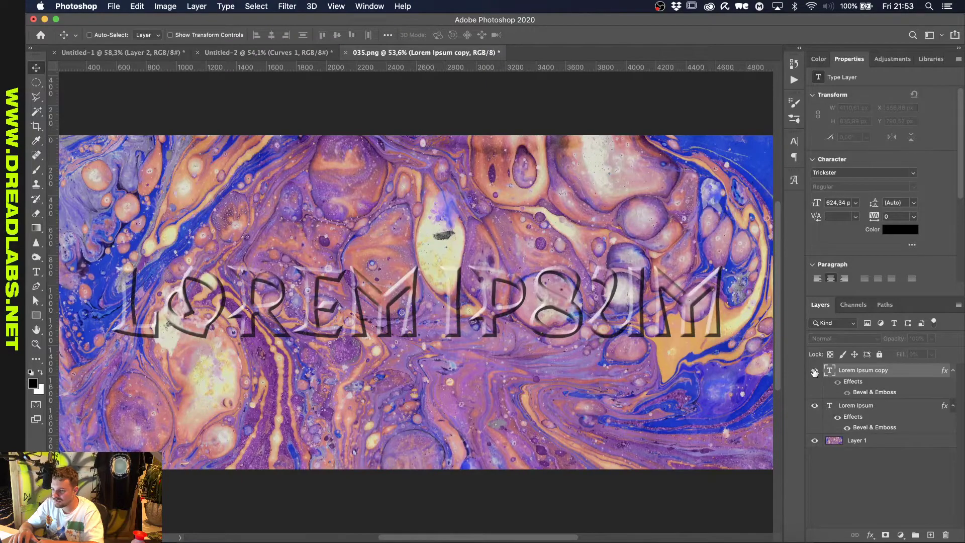
left_click(814, 370)
scroll(553, 296, "up", 1)
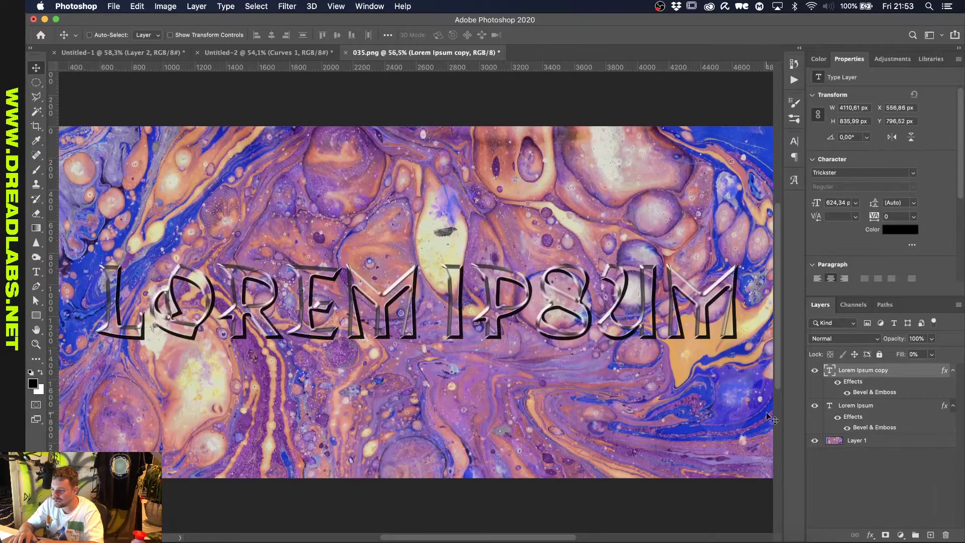
double_click(873, 428)
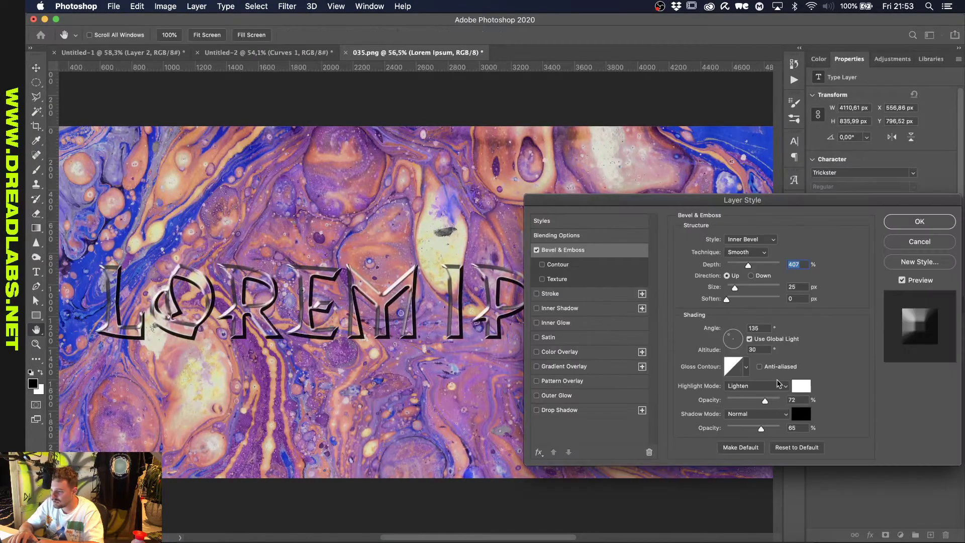
left_click_drag(760, 428, 737, 430)
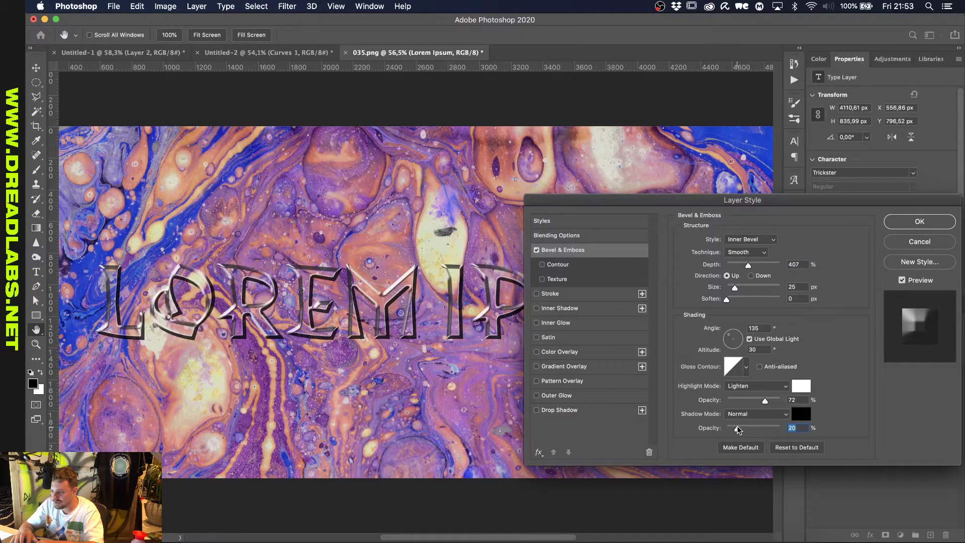
key("Return")
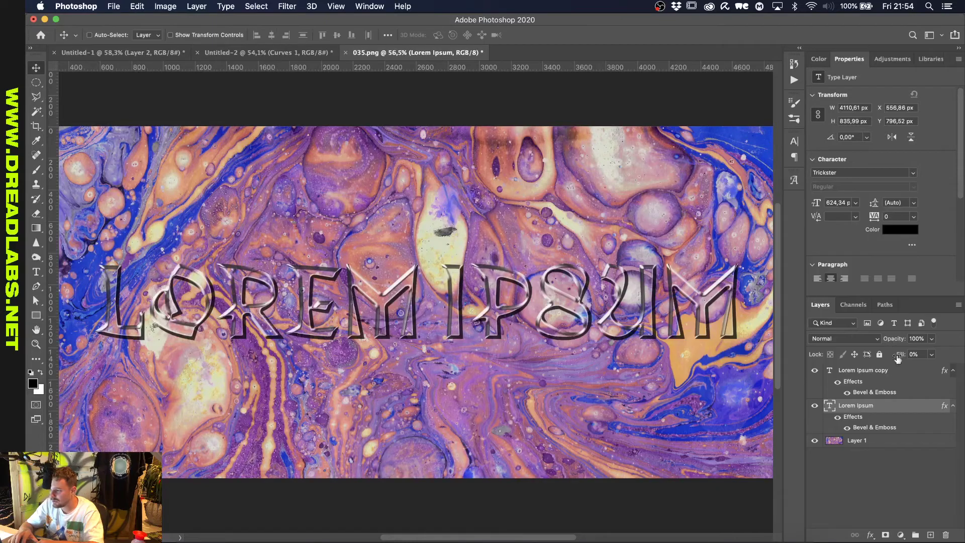
Duplicate Lorem Ipsum copy and give the duplicate's Bevel & Emboss the custom gloss contour with several narrow peaks.
key("super+j")
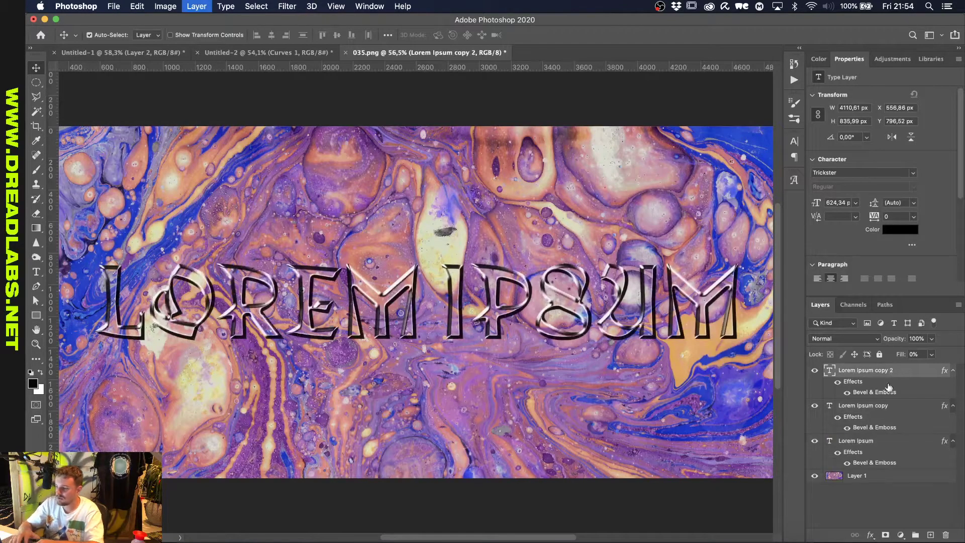
double_click(881, 392)
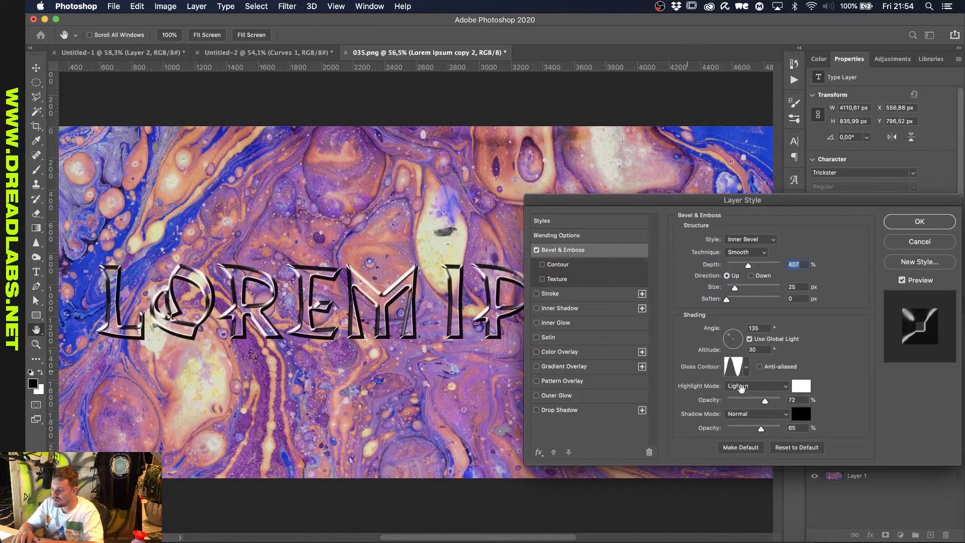
left_click(746, 367)
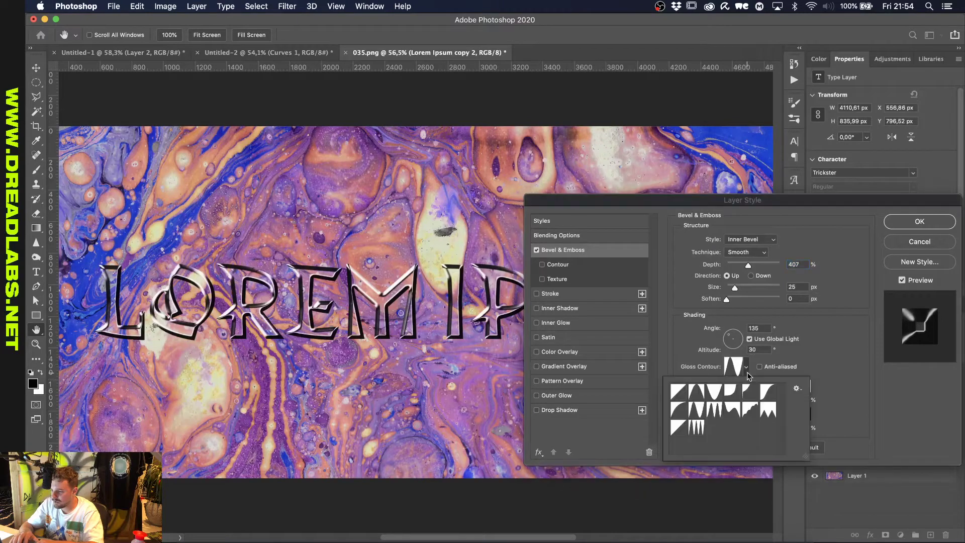
left_click(697, 428)
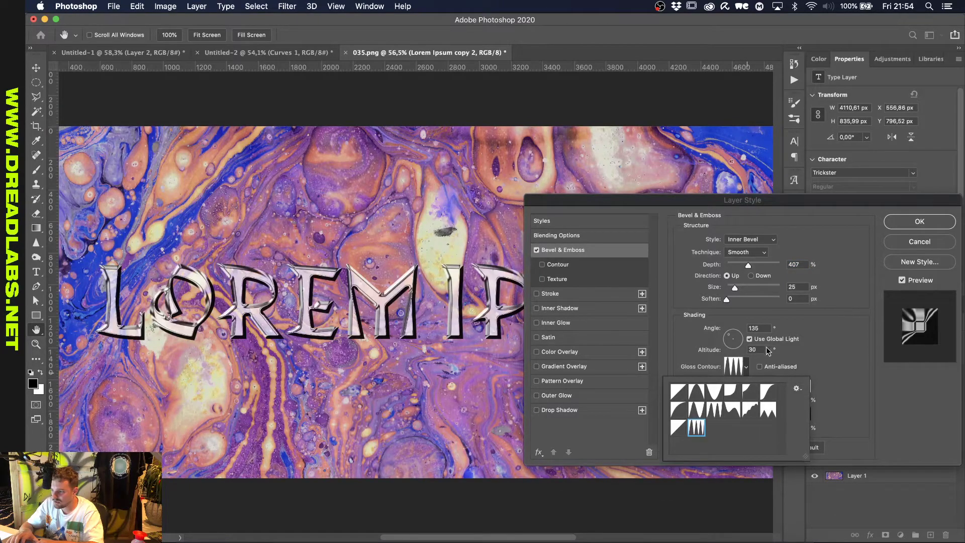
Save the many-peaked gloss contour as a new contour preset named Custom.
right_click(700, 427)
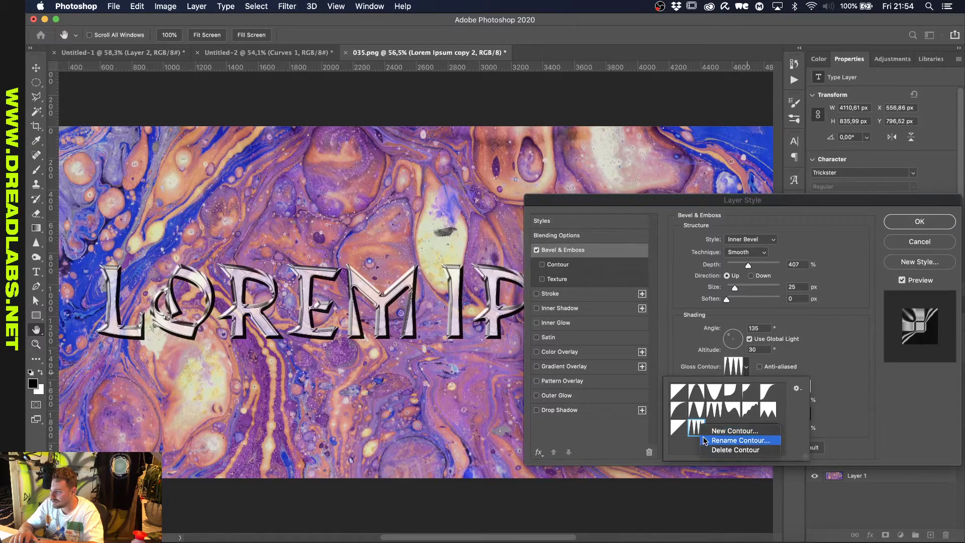
left_click(705, 440)
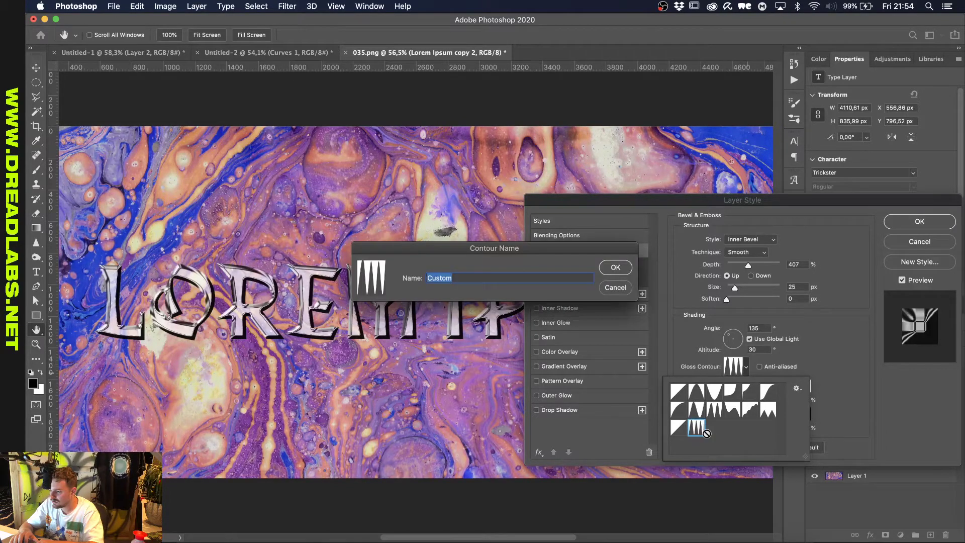
left_click(616, 269)
double_click(716, 430)
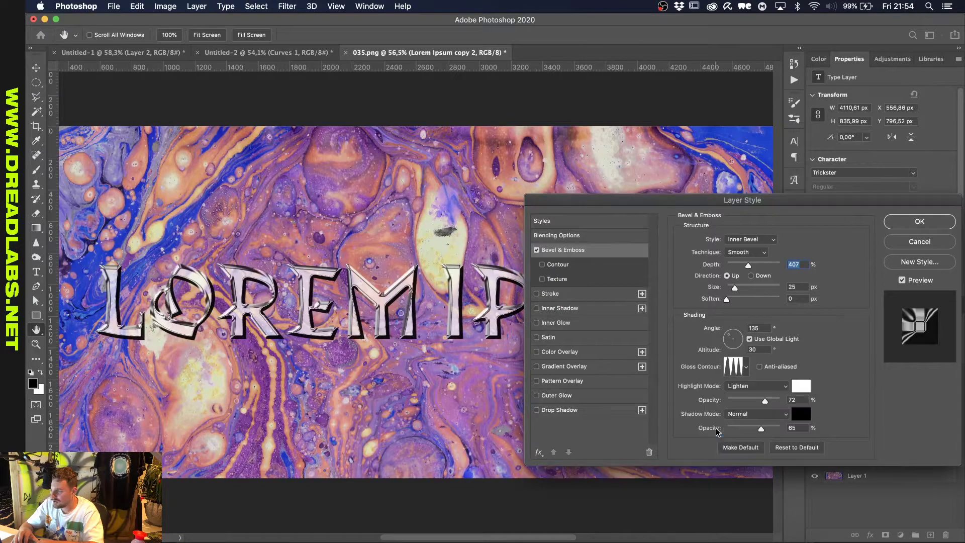
left_click(746, 367)
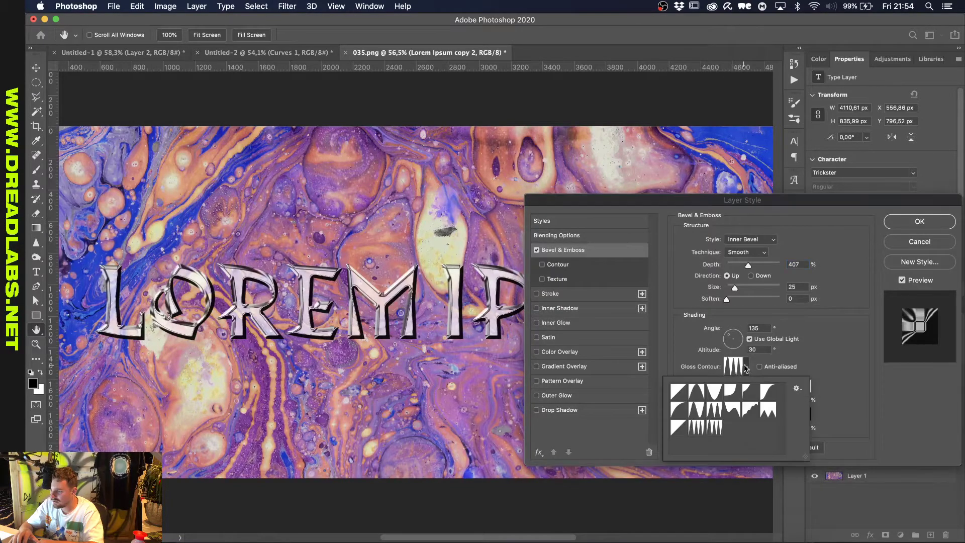
left_click(797, 388)
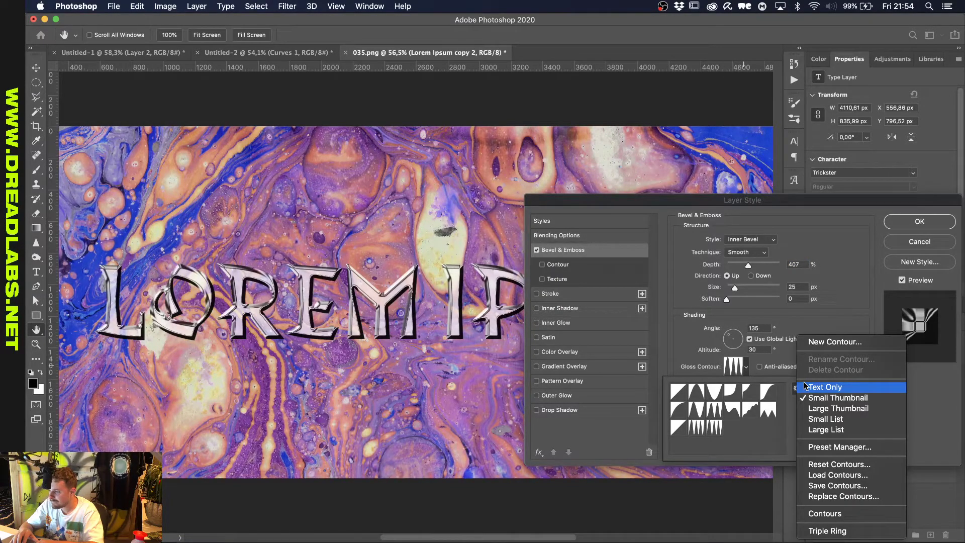
left_click(710, 433)
right_click(714, 430)
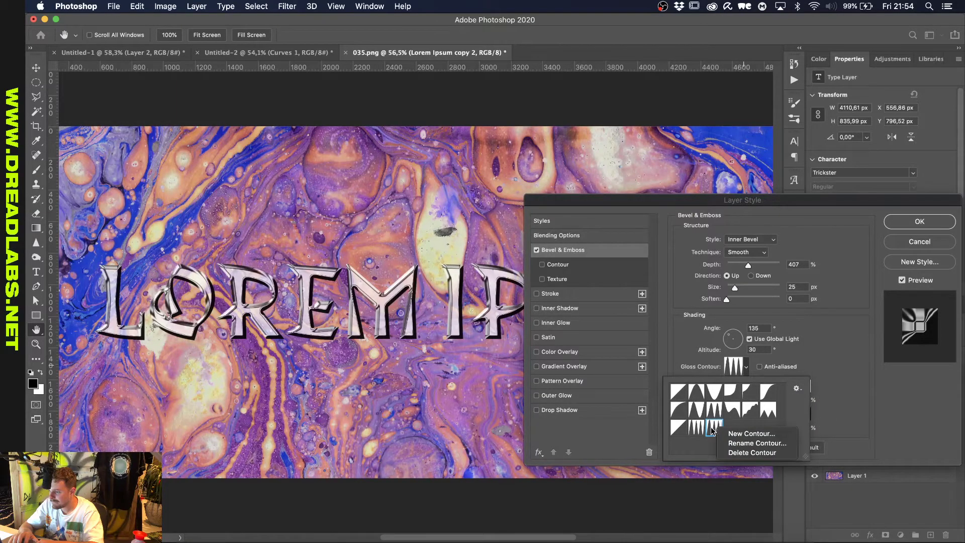
left_click(774, 395)
left_click(796, 388)
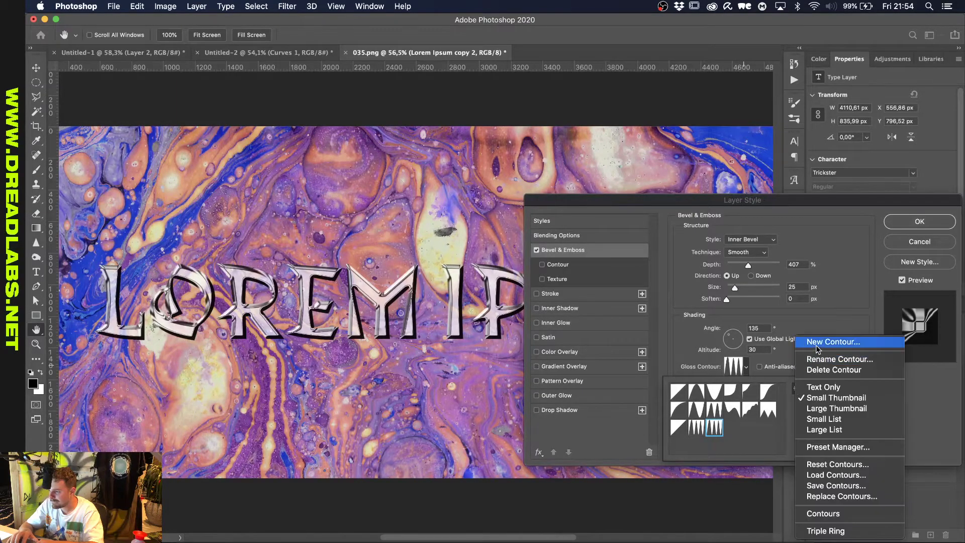
left_click(817, 347)
left_click(625, 292)
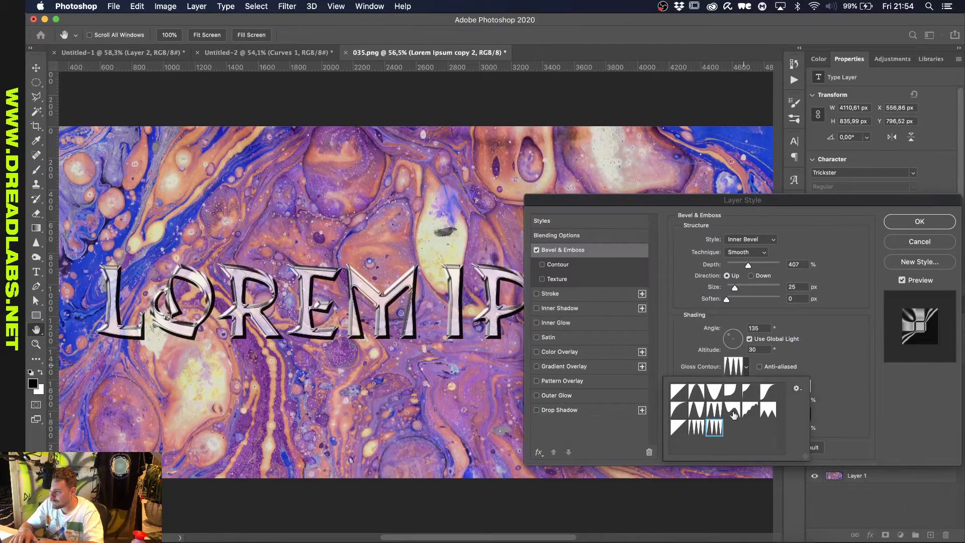
left_click(795, 363)
Lower the end point of the Lorem Ipsum copy 2 custom gloss contour to 0% output.
left_click(733, 365)
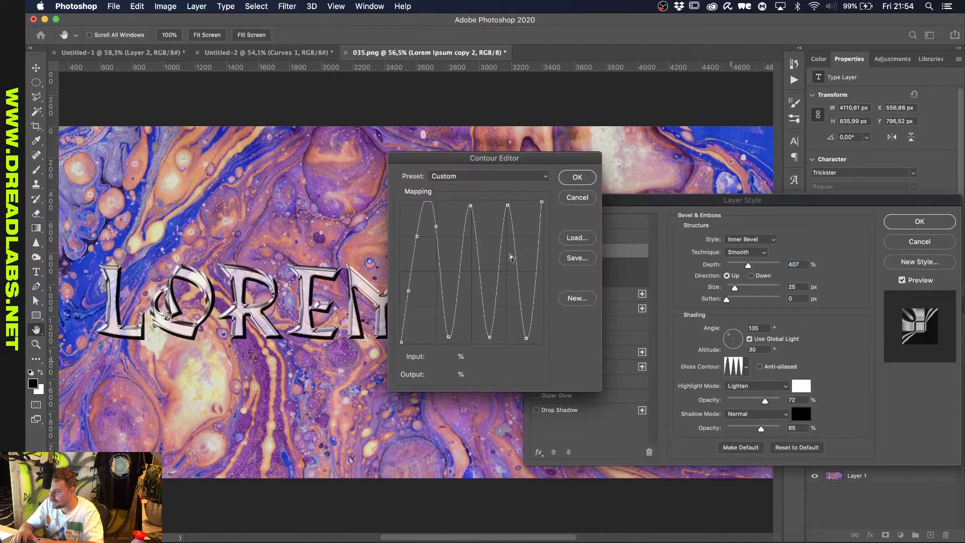
left_click(541, 204)
left_click_drag(541, 202, 547, 345)
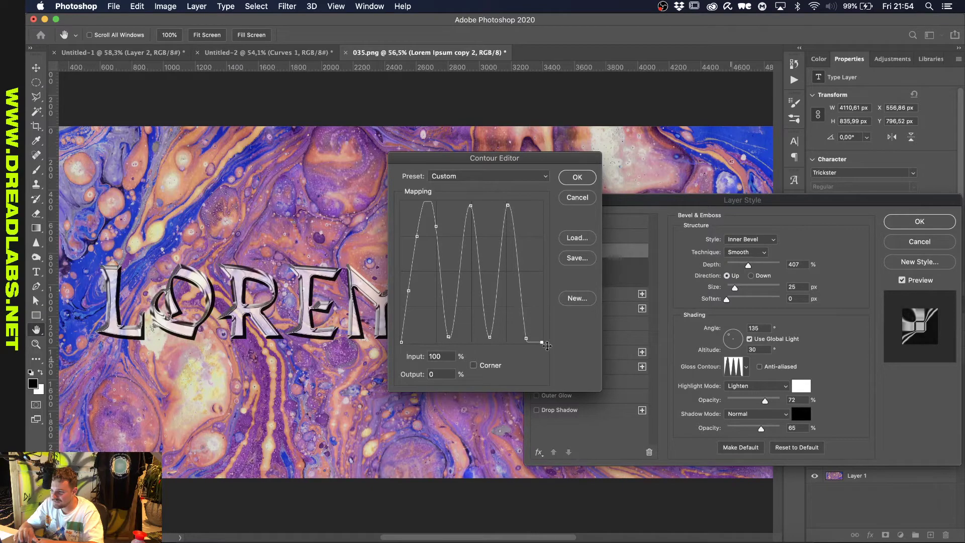
left_click(576, 176)
Lower the three peaks of the gloss contour, bringing the last one to 74% output, and apply the layer style.
left_click(740, 370)
left_click_drag(507, 205, 509, 238)
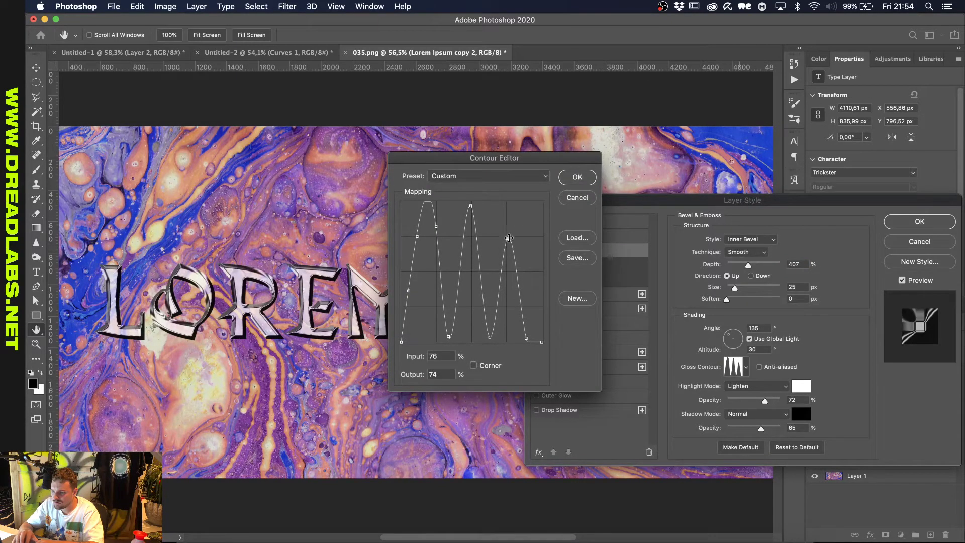
left_click_drag(475, 206, 433, 257)
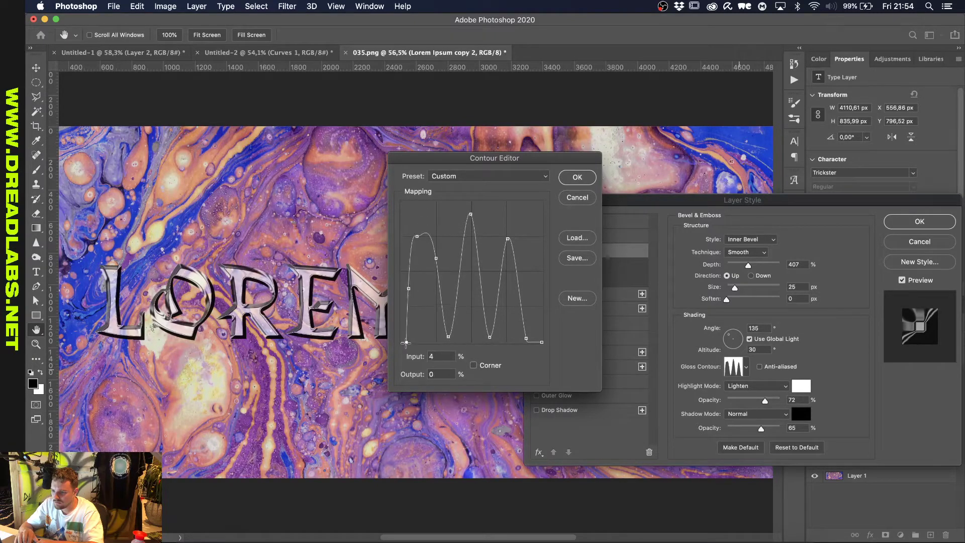
left_click(576, 177)
key("Return")
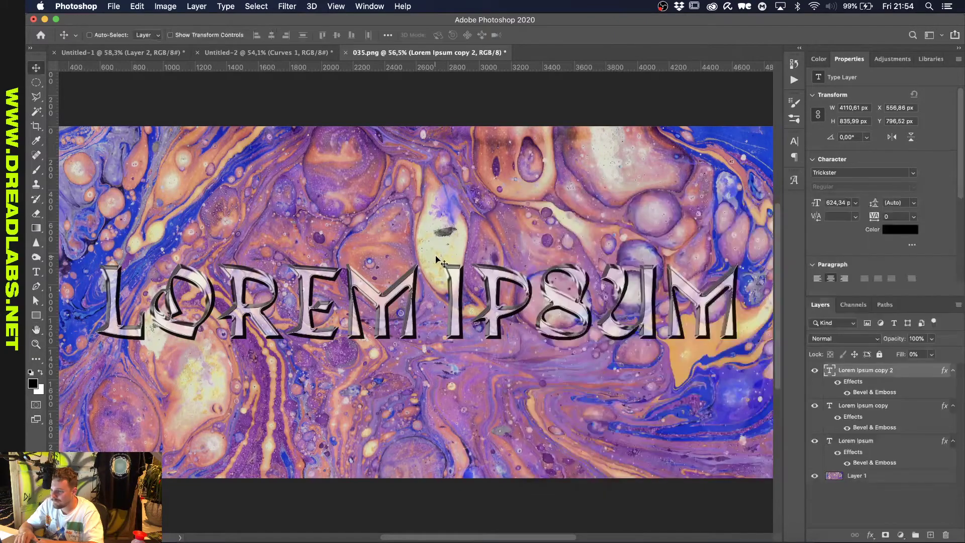
key("v")
scroll(477, 305, "up", 2)
scroll(478, 305, "down", 3)
scroll(478, 305, "up", 1)
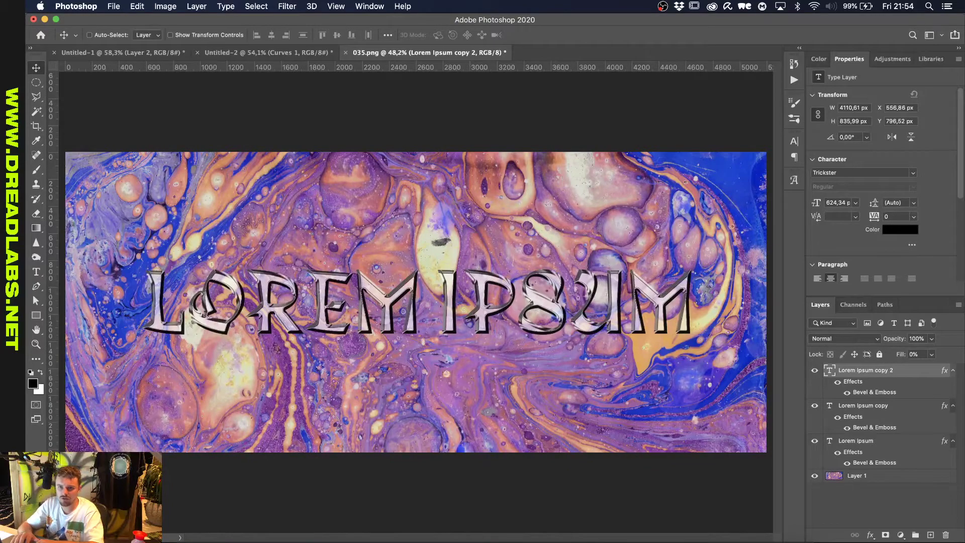
key("super+Tab")
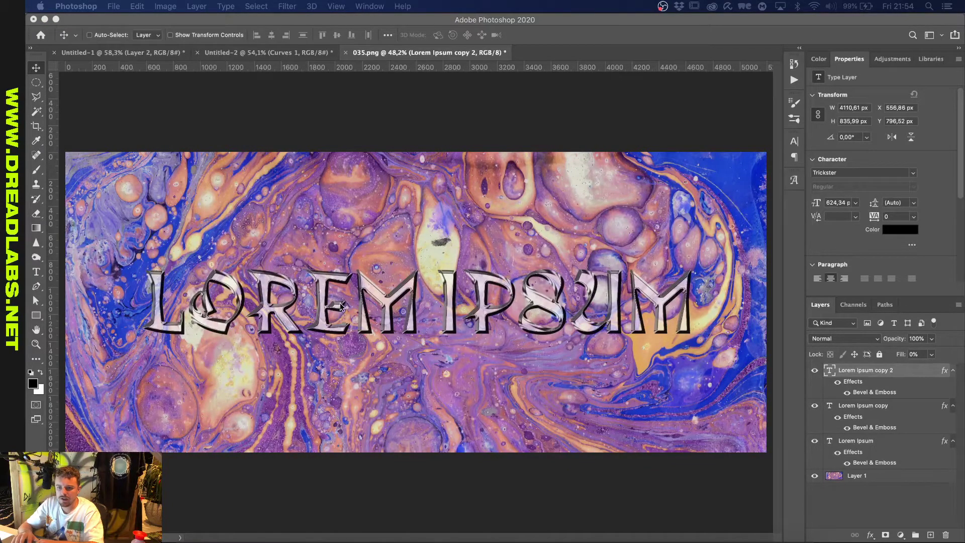
key("super+Tab")
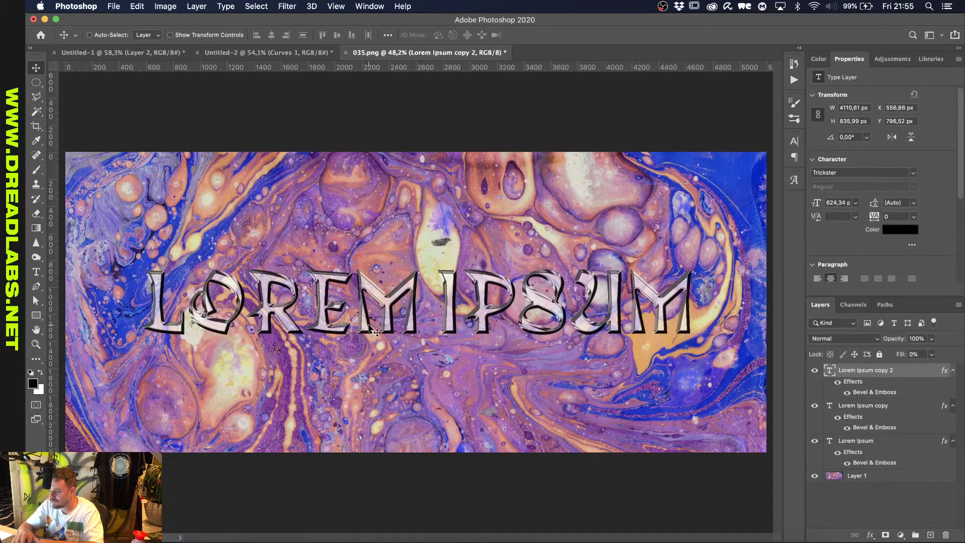
Try the Lighten blend mode and the Blend If highlight range of this layer on Lorem Ipsum copy 2.
scroll(377, 331, "up", 10)
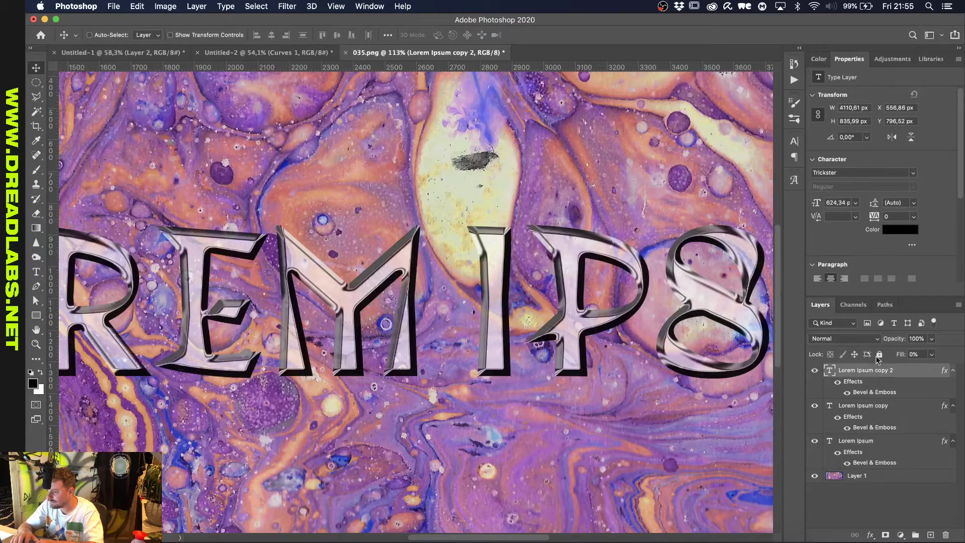
left_click(868, 338)
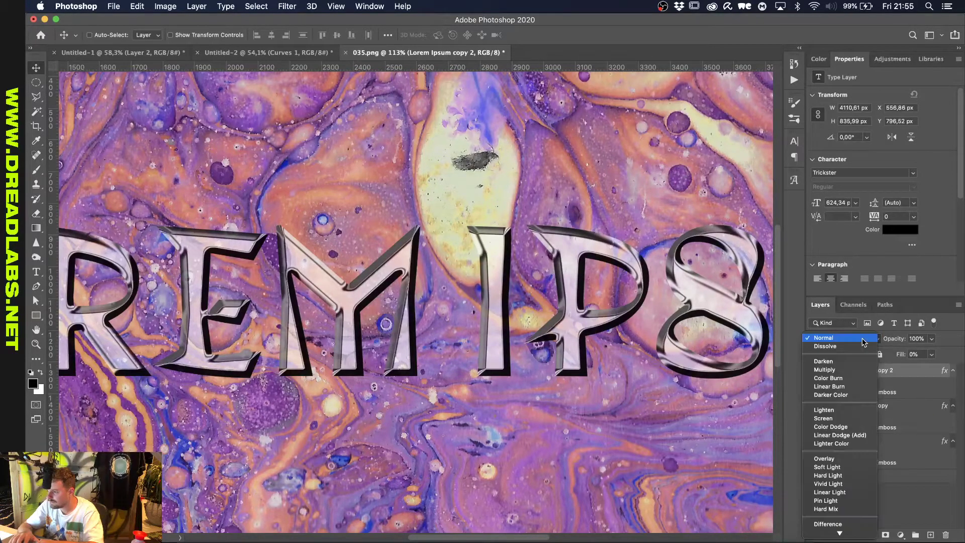
left_click(829, 411)
key("super+z")
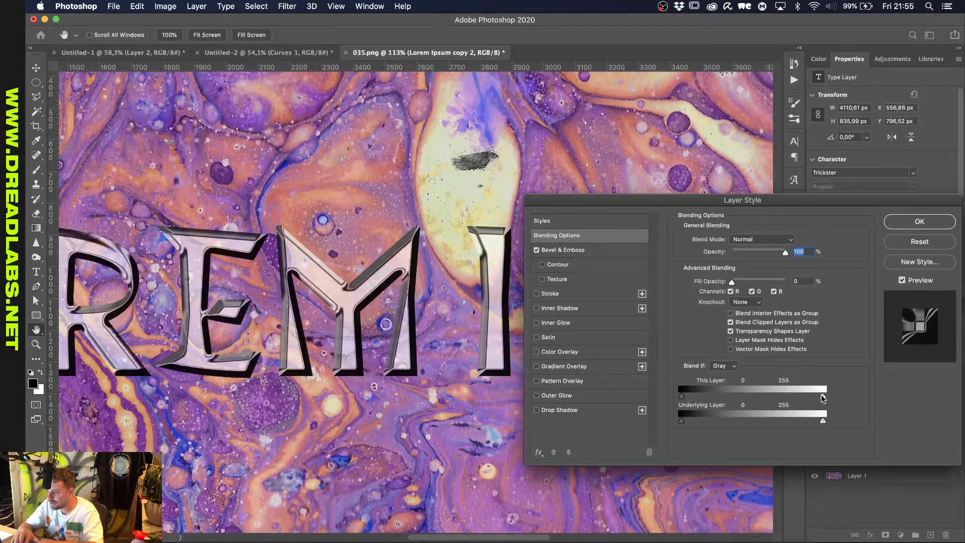
left_click_drag(823, 396, 858, 389)
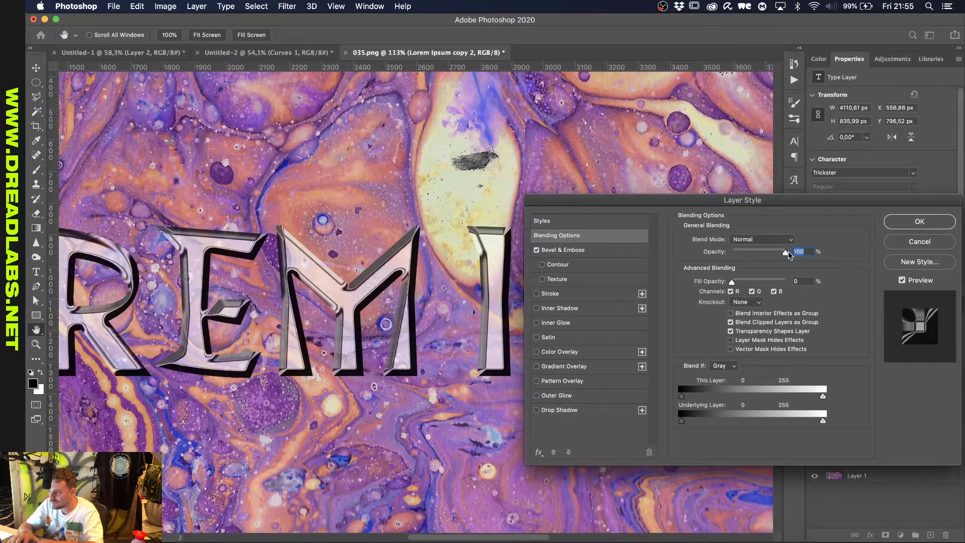
left_click(922, 243)
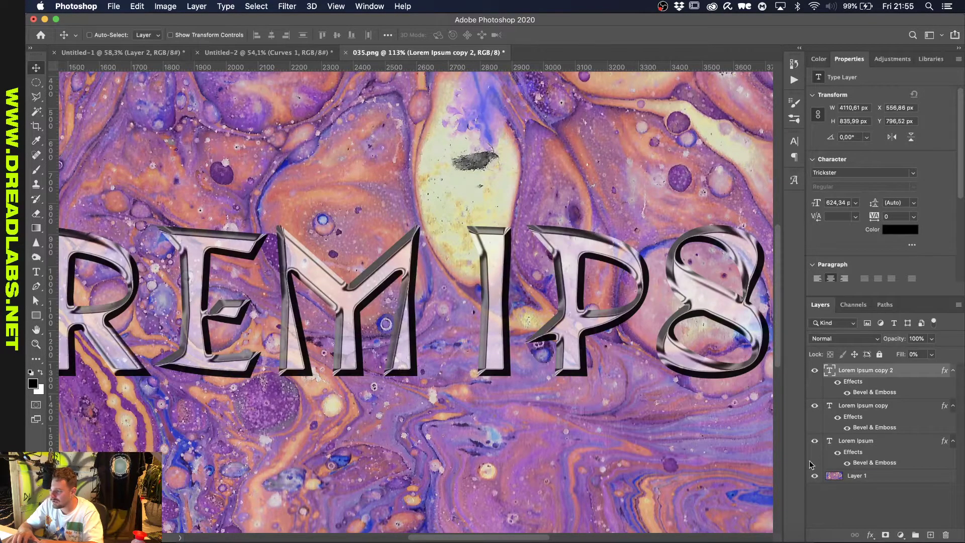
Duplicate the marble texture Layer 1 and place the copy above all the text layers.
scroll(494, 332, "down", 5)
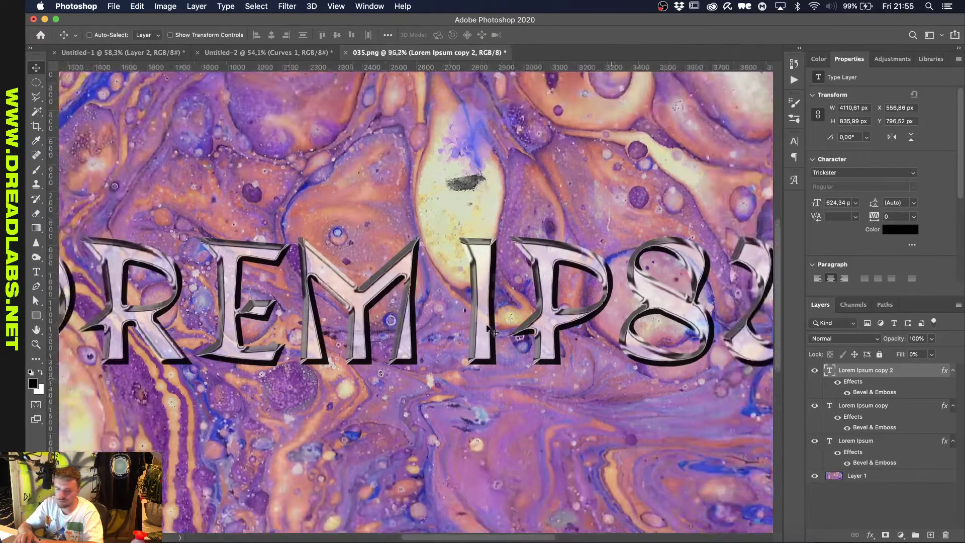
scroll(495, 332, "down", 2)
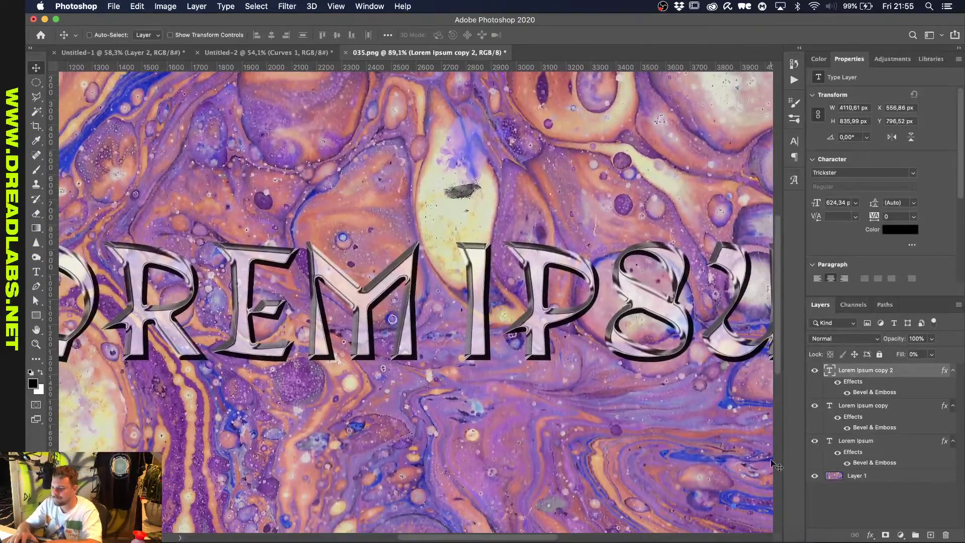
scroll(653, 372, "down", 2)
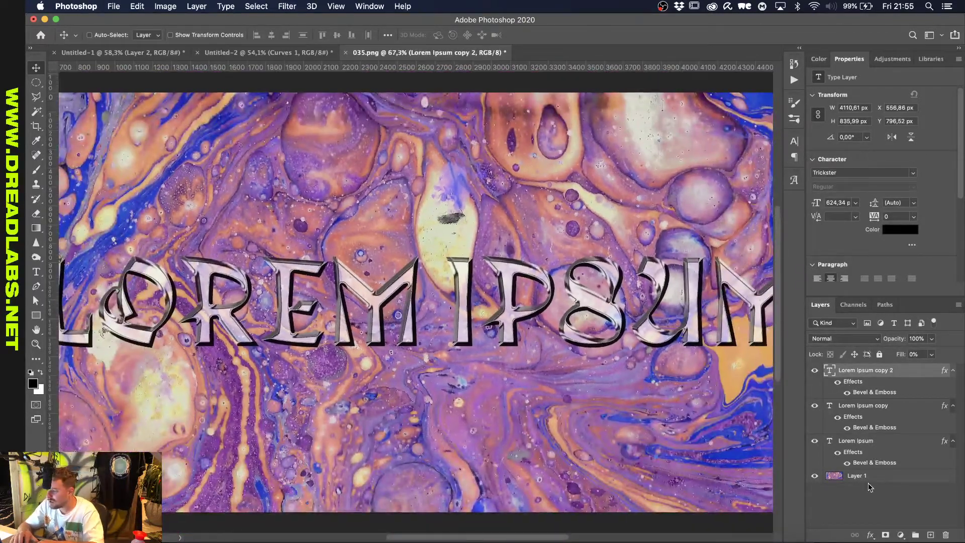
left_click_drag(870, 478, 883, 369)
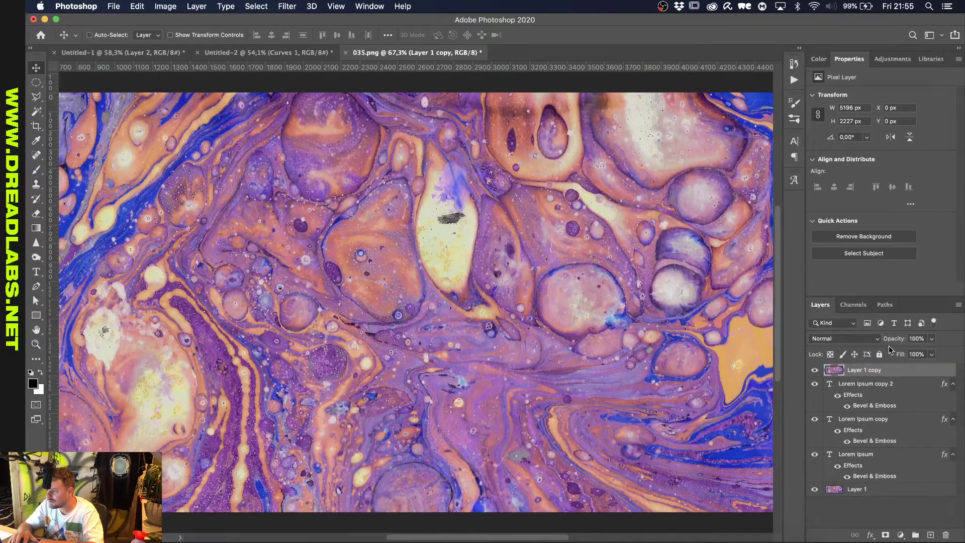
Try a Gaussian Blur with a 5-pixel radius on Layer 1 copy.
left_click(287, 6)
mouse_move(305, 143)
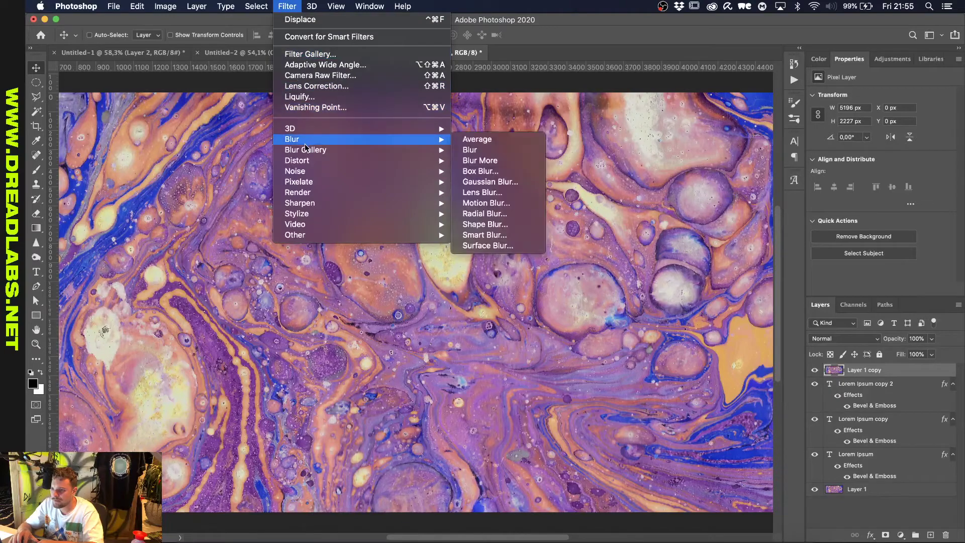
left_click(471, 182)
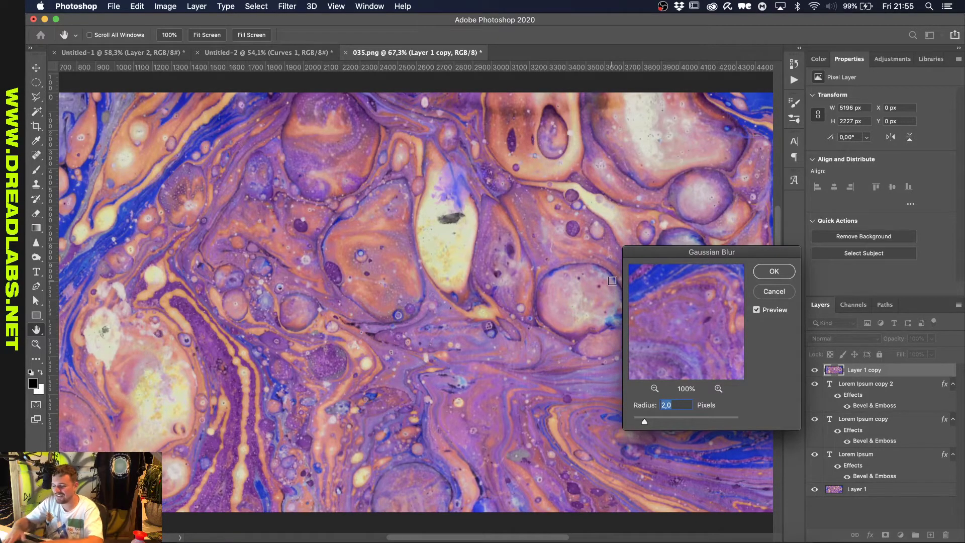
type("5")
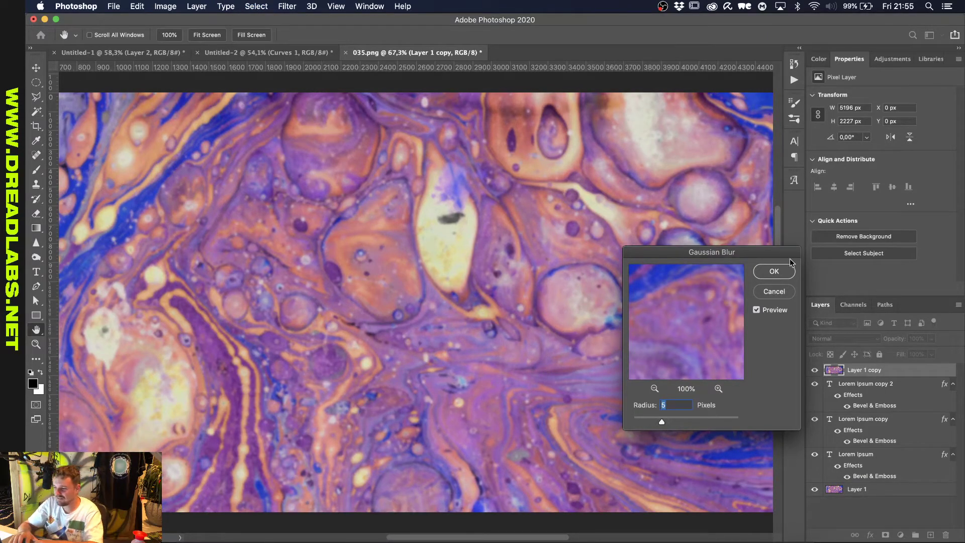
left_click(782, 290)
Switch to After Effects and create a new project with a composition lasting 0:01:00:00.
left_click(390, 534)
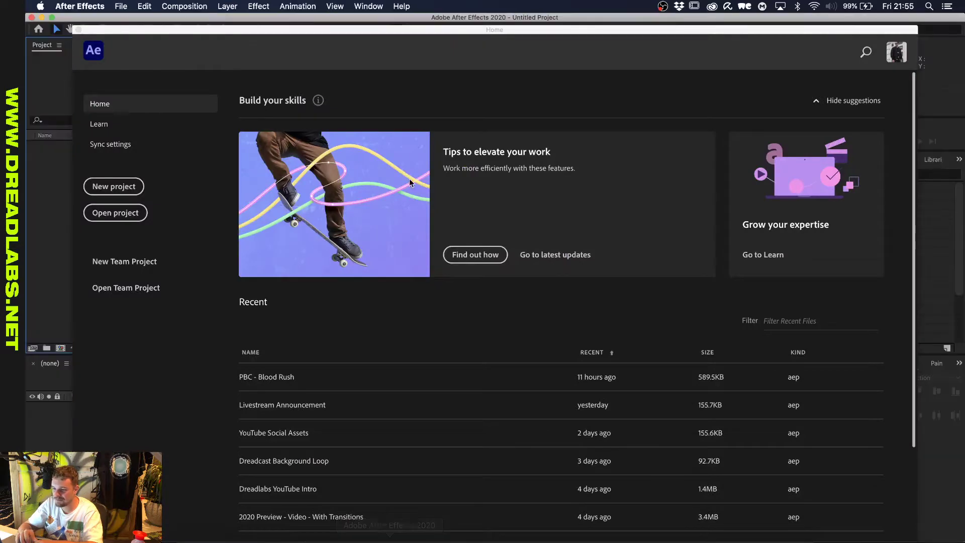
left_click(117, 186)
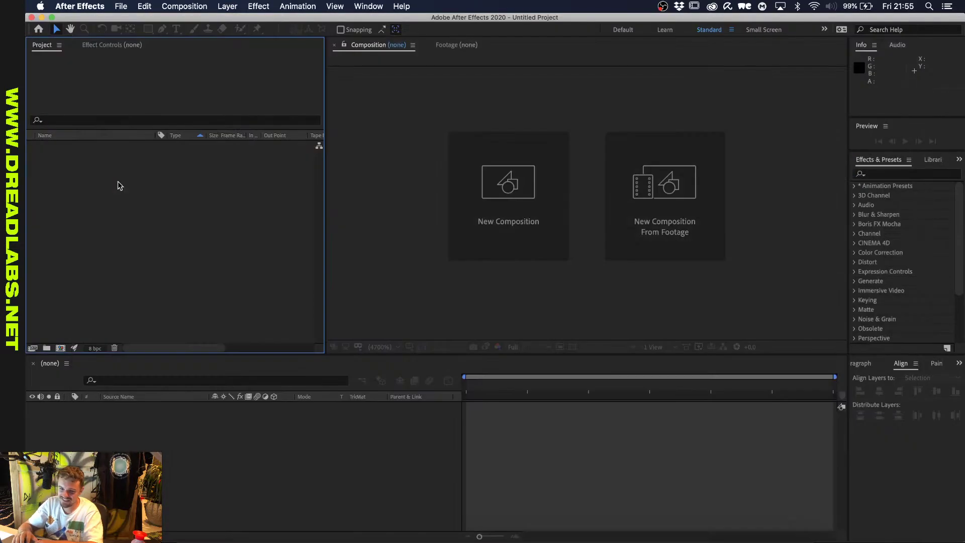
left_click(478, 187)
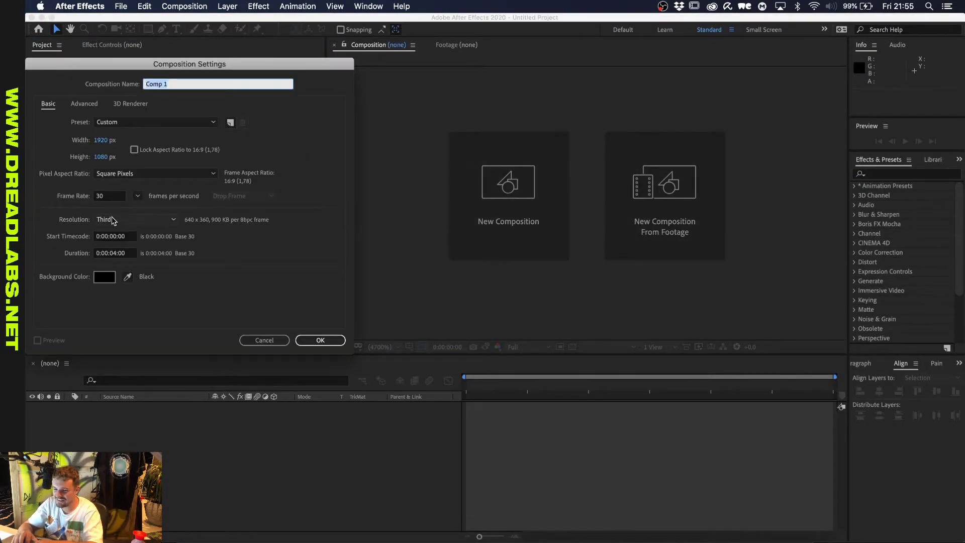
left_click(125, 254)
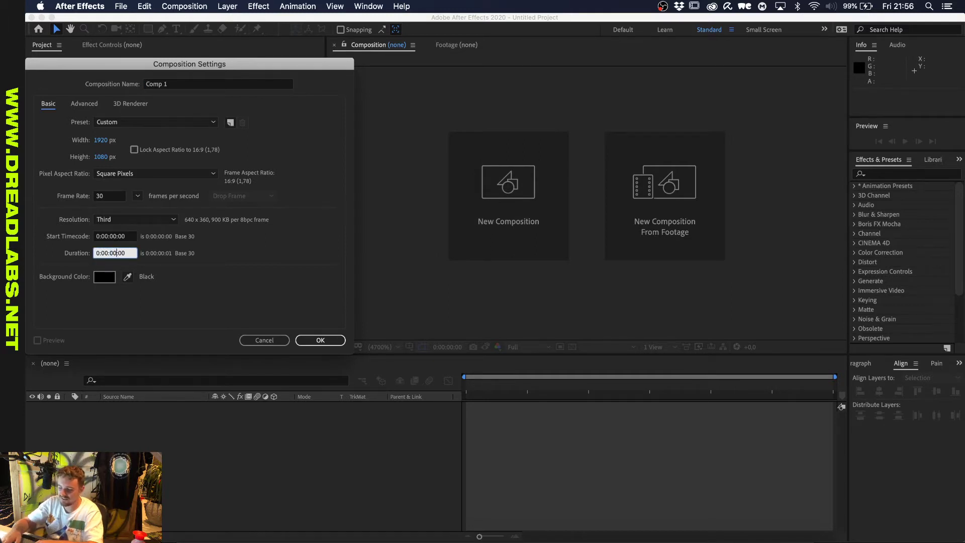
key("BackSpace")
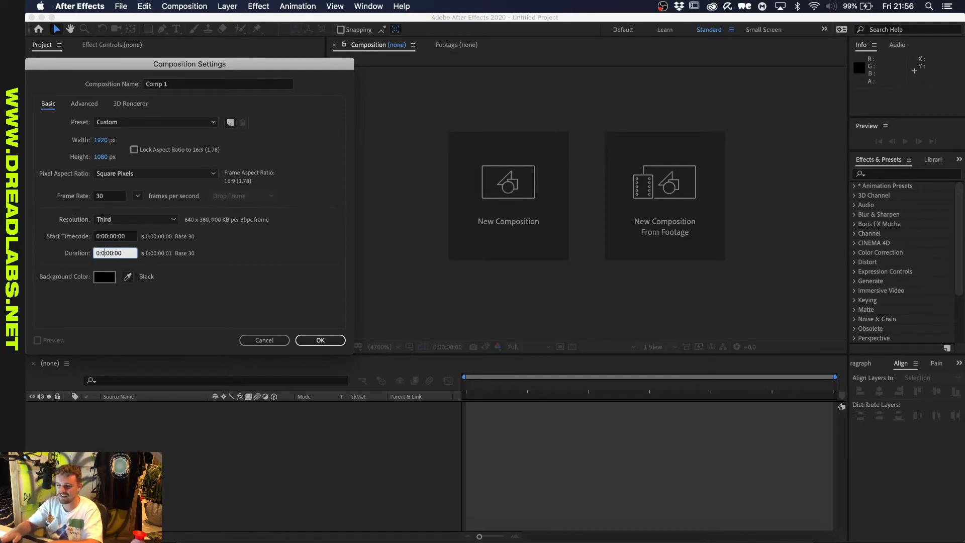
type("1")
left_click(319, 341)
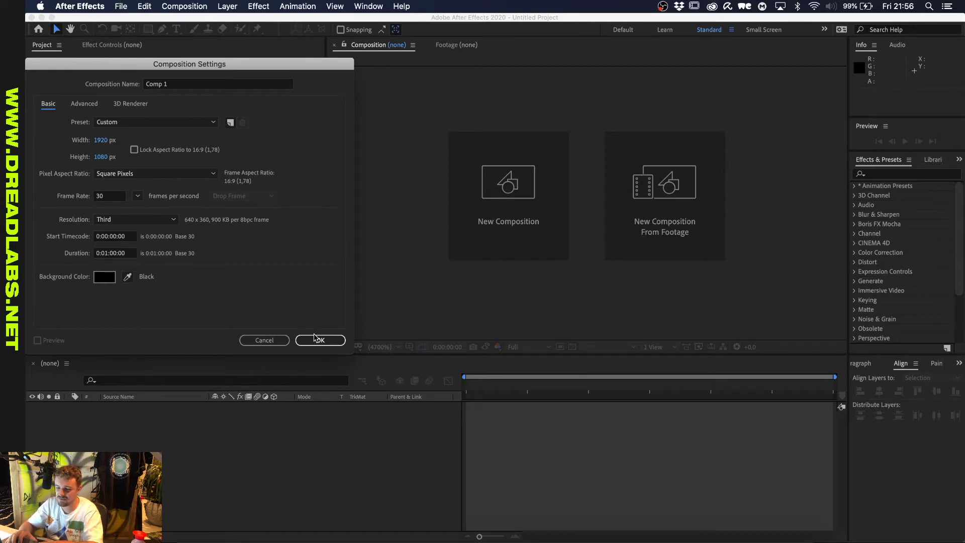
Bring 035.png from the Dreadlabs Marble Textures folder into Comp 1 as a layer.
left_click(197, 532)
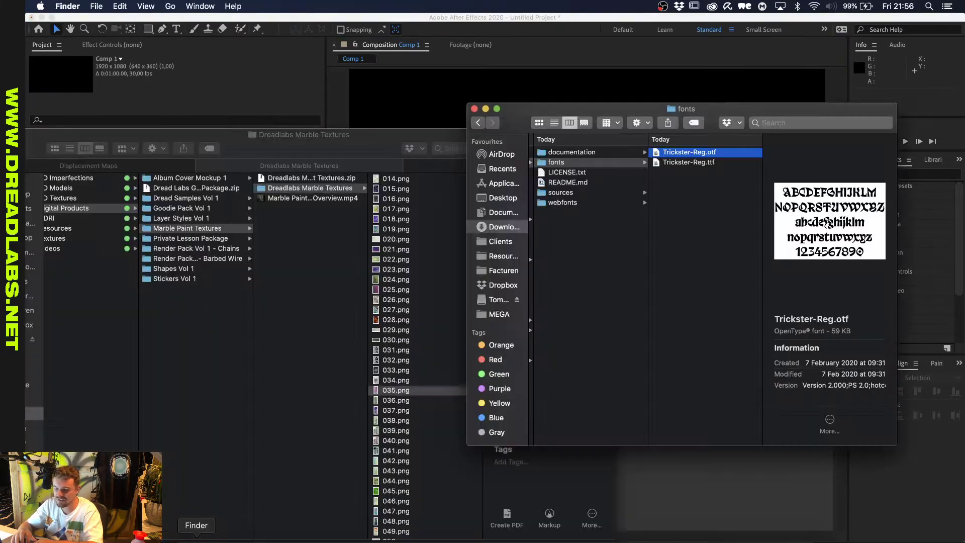
left_click(474, 108)
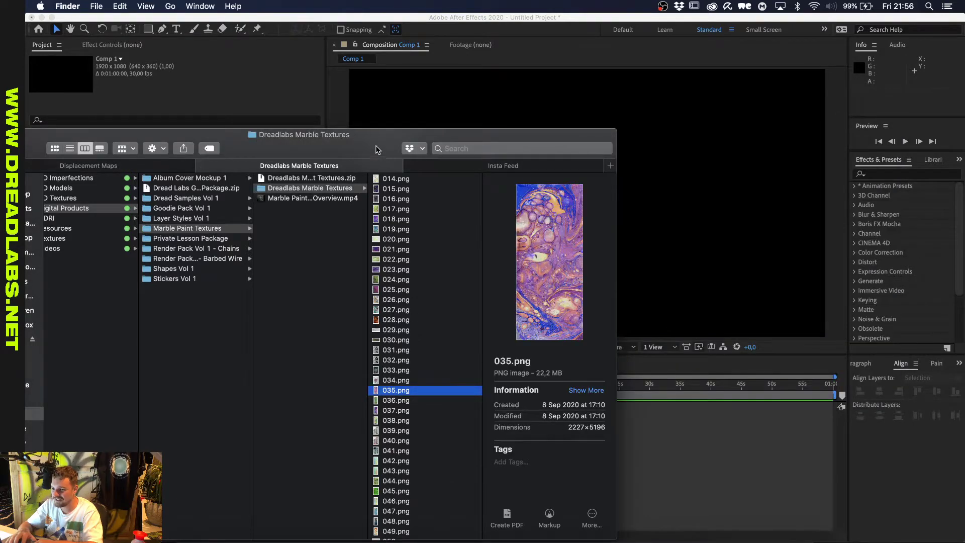
left_click_drag(378, 149, 764, 98)
left_click_drag(799, 343, 81, 443)
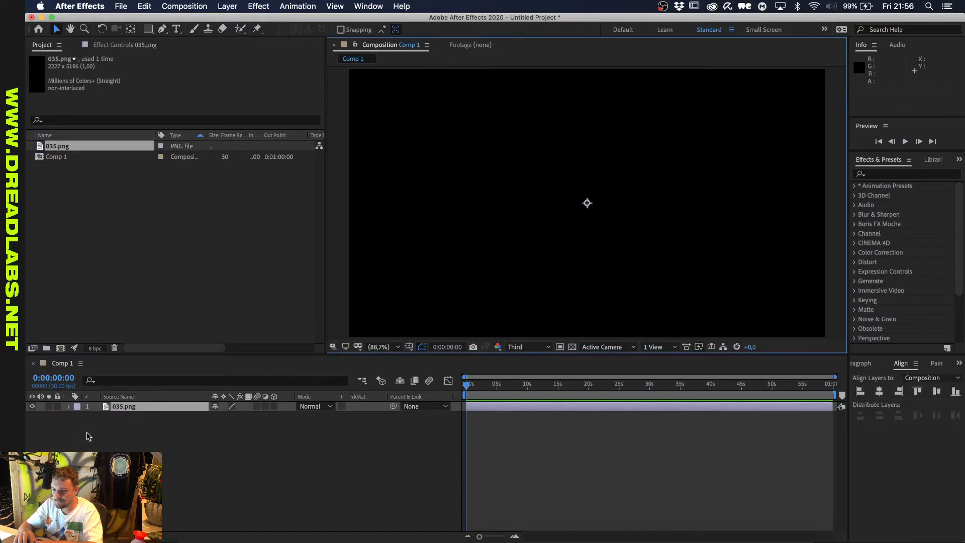
key("s")
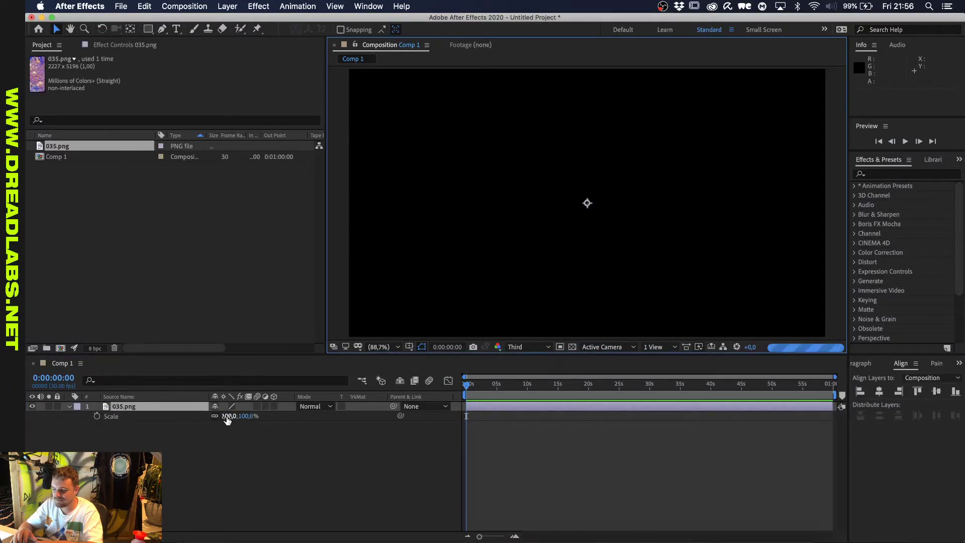
left_click(227, 416)
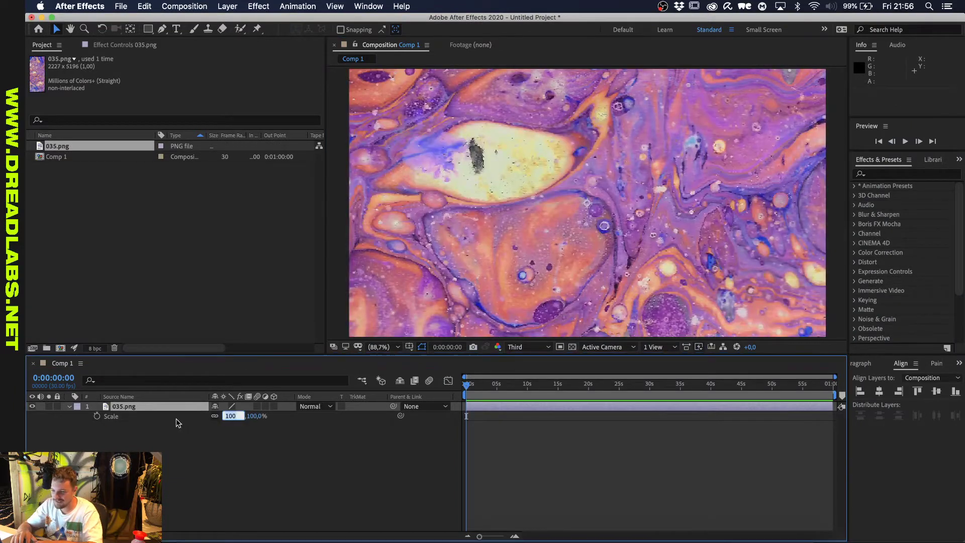
left_click(178, 408)
Find the Turbulent Displace effect and apply it to the 035.png layer.
left_click(880, 176)
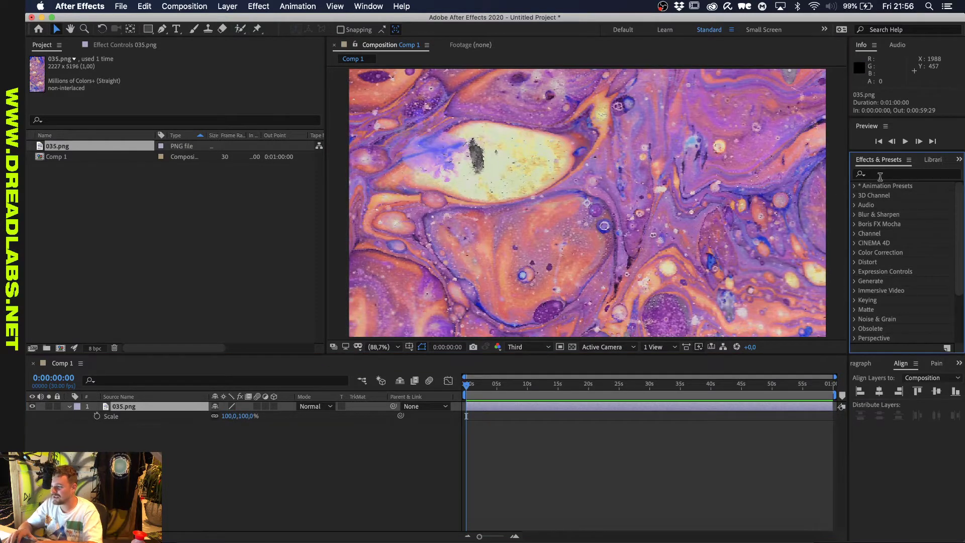
left_click(881, 174)
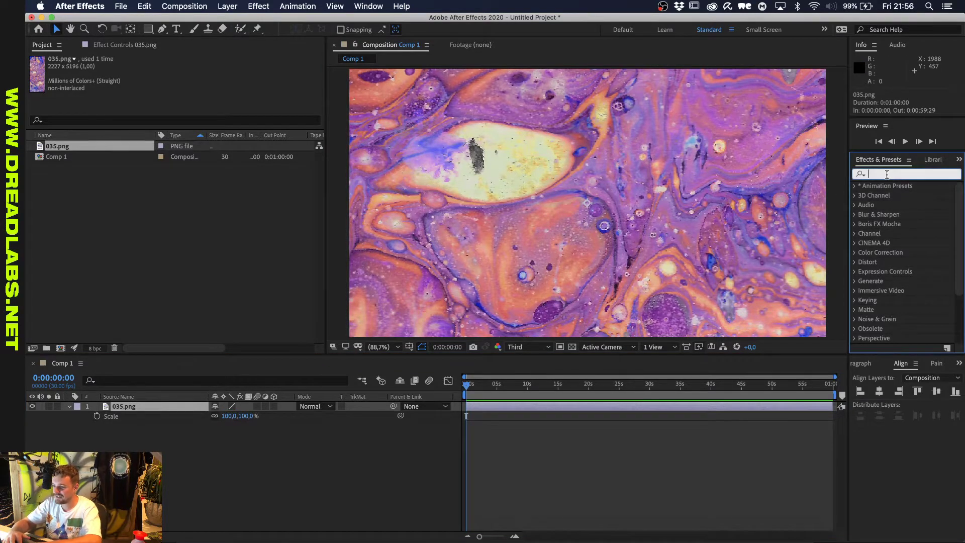
type("turbulent")
left_click_drag(899, 195, 163, 408)
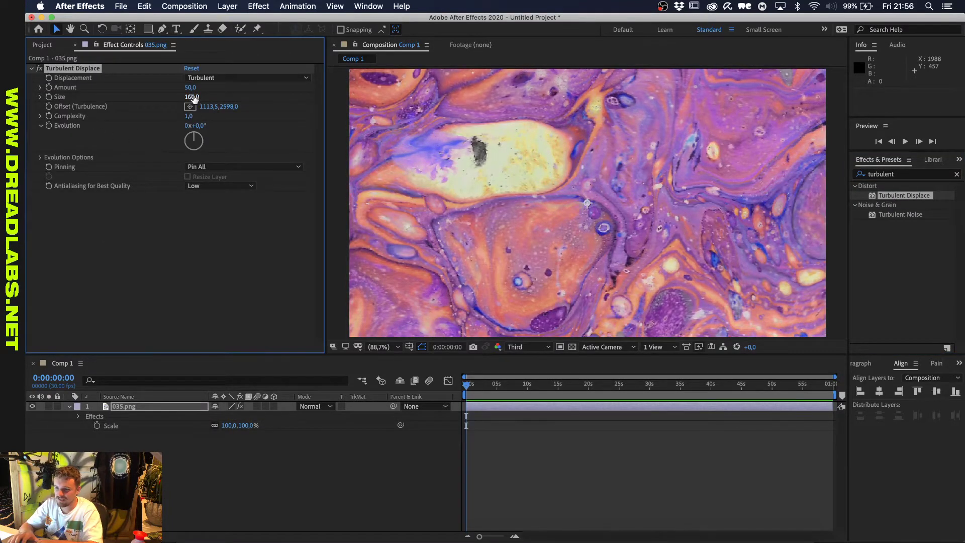
Set Turbulent Displace's Size to 279, Complexity to 3.5 and Amount to 116 on the marble layer.
left_click_drag(217, 96, 296, 98)
left_click_drag(188, 116, 318, 112)
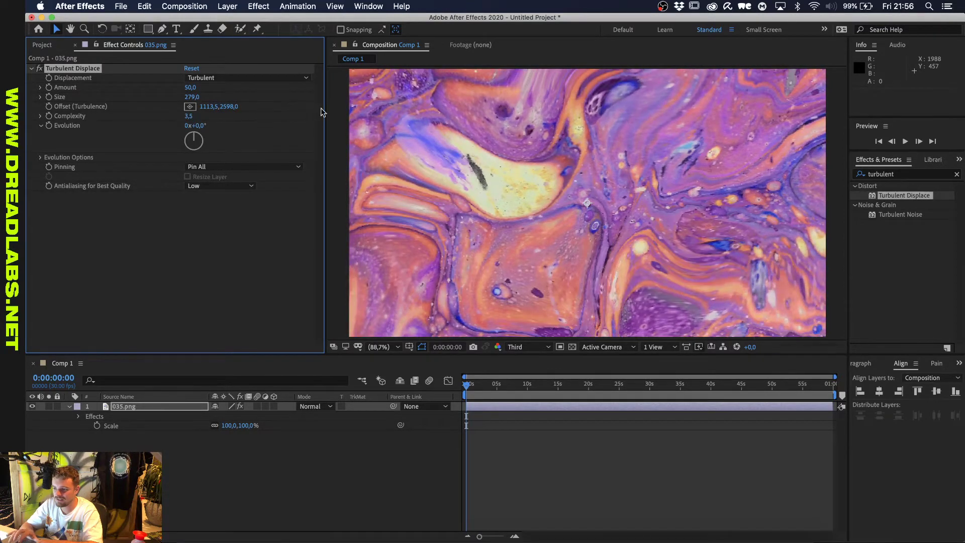
left_click_drag(187, 88, 214, 87)
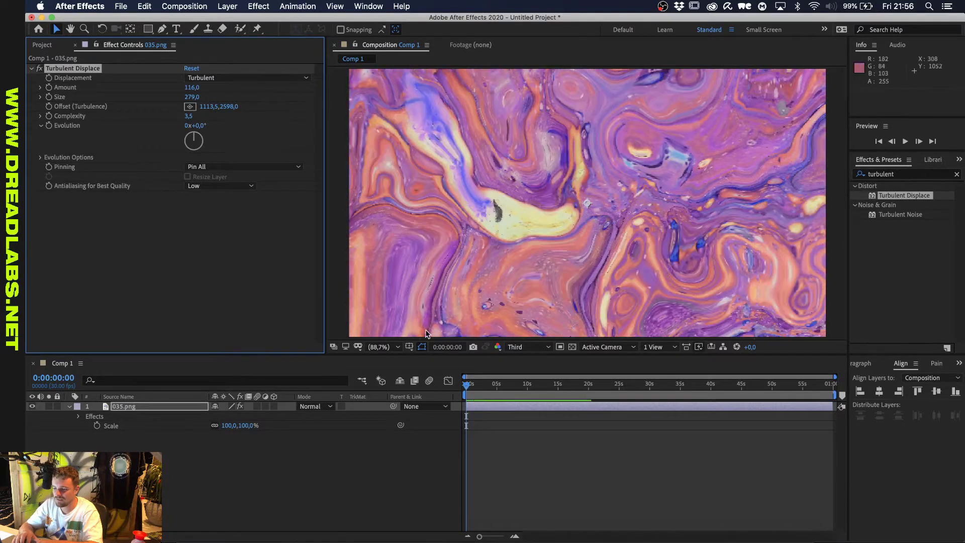
Lower the composition preview resolution to Quarter and briefly preview the composition.
left_click(528, 347)
left_click(527, 410)
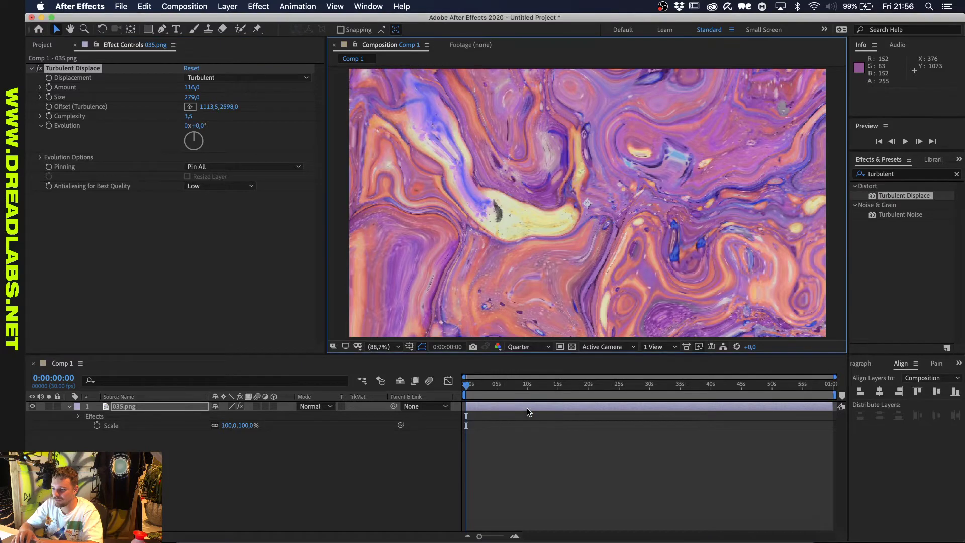
key("space")
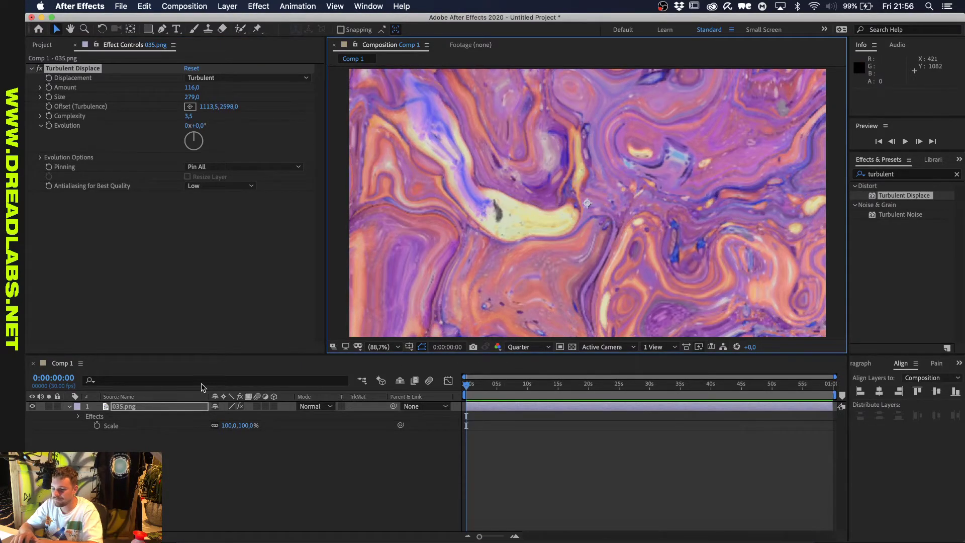
left_click(49, 126, "alt")
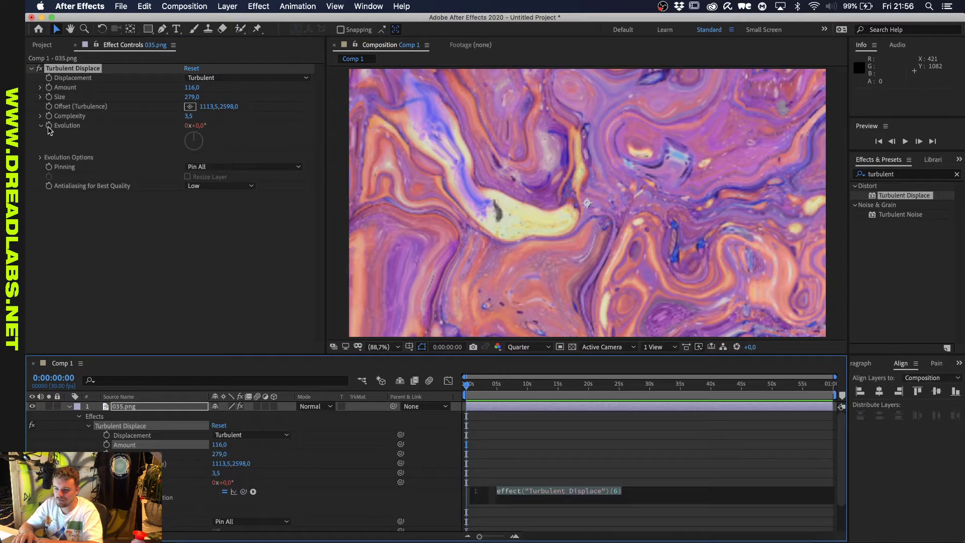
left_click(493, 452)
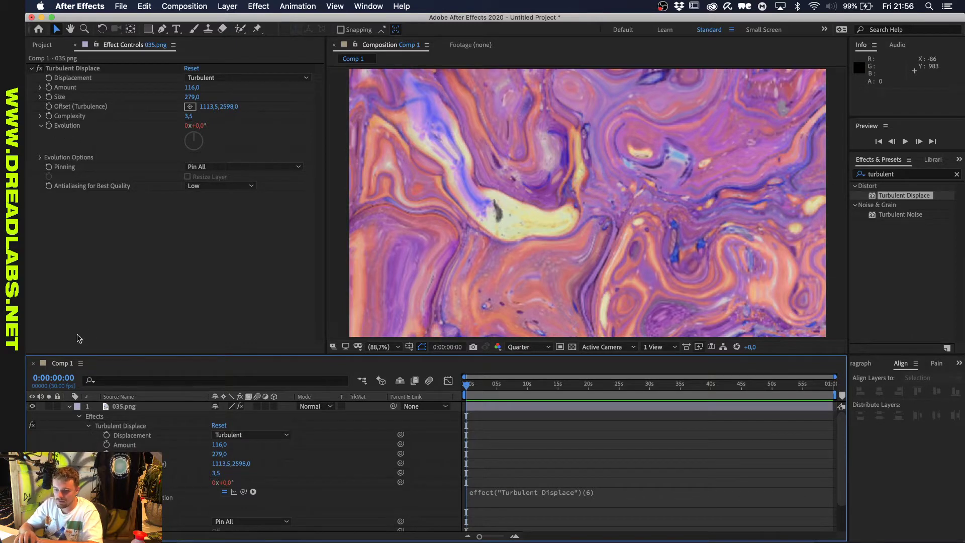
left_click(49, 125, "alt")
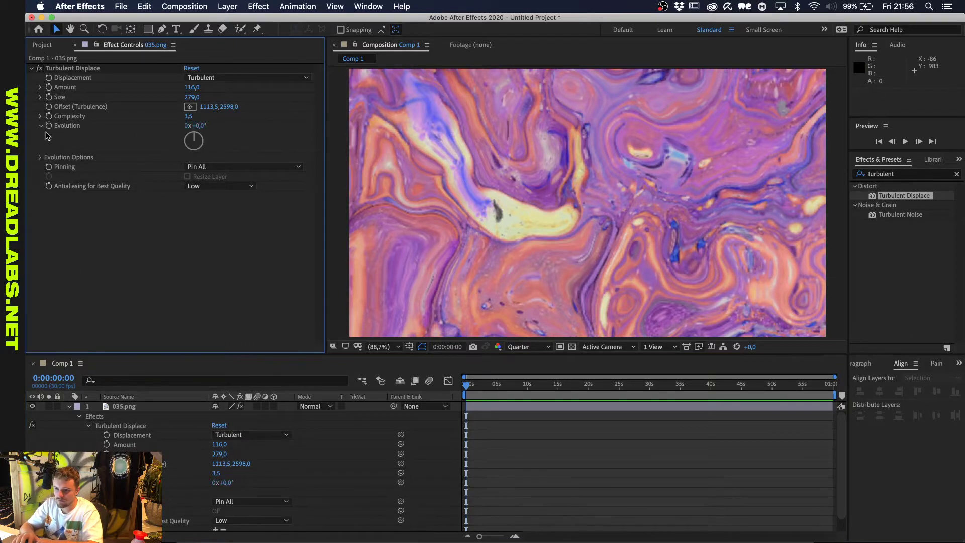
Keyframe Turbulent Displace's Evolution from 0 at the first frame to 4 revolutions at the last frame.
left_click(51, 125)
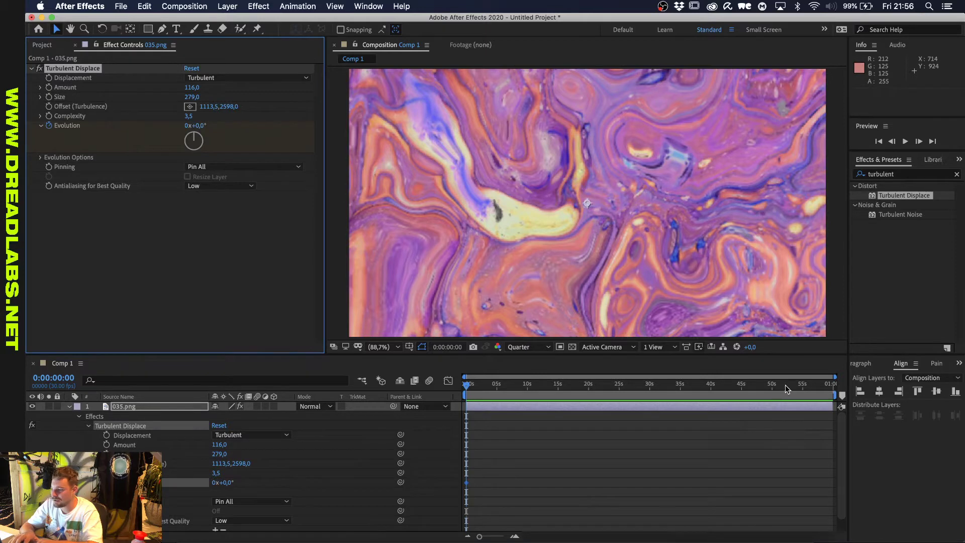
key("End")
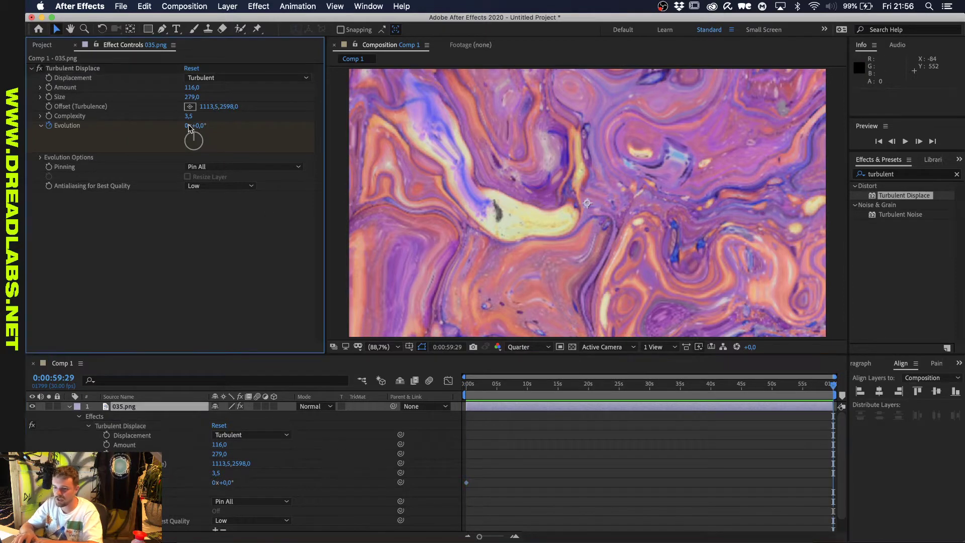
left_click(187, 125)
type("4")
key("Return")
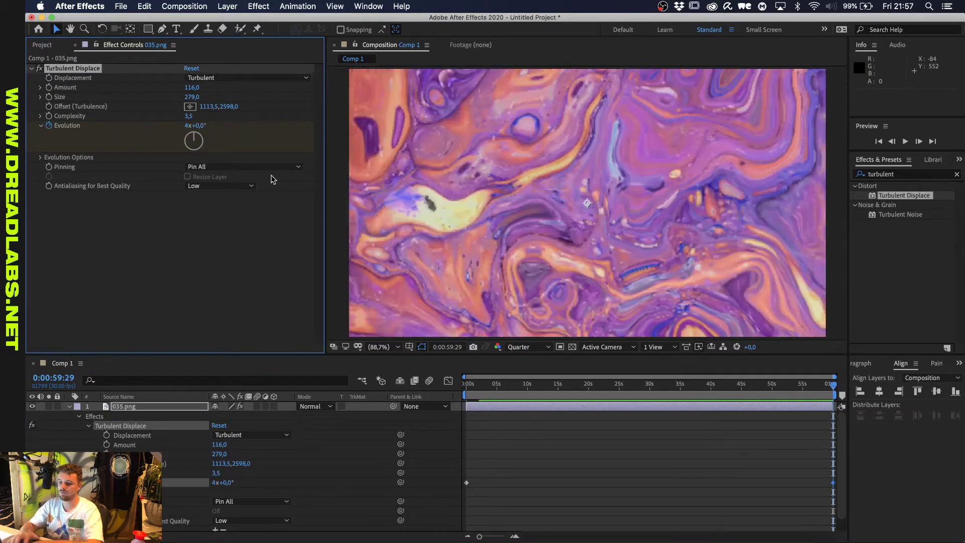
Try a custom preview resolution rendering every 15 pixels horizontally and vertically, and play the animation from the start.
key("Home")
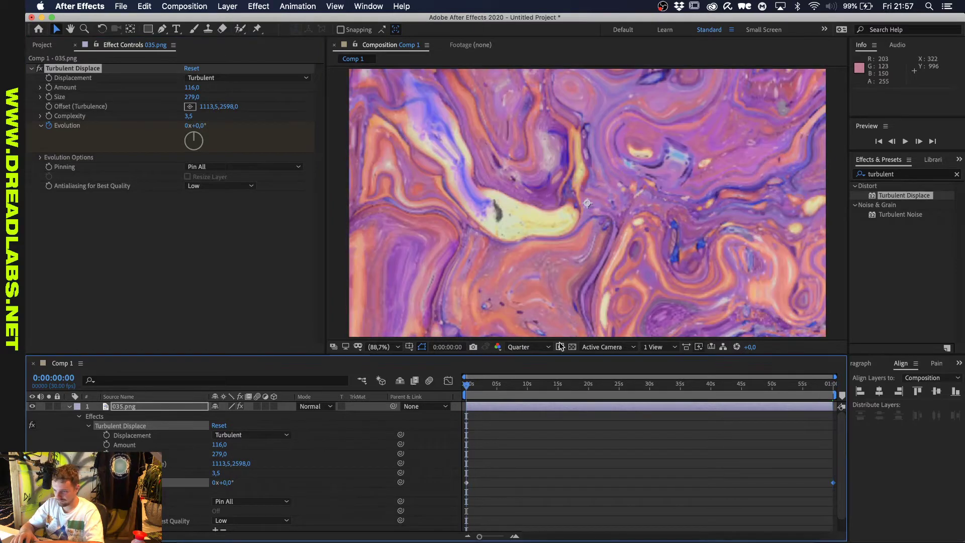
left_click(533, 347)
left_click(522, 426)
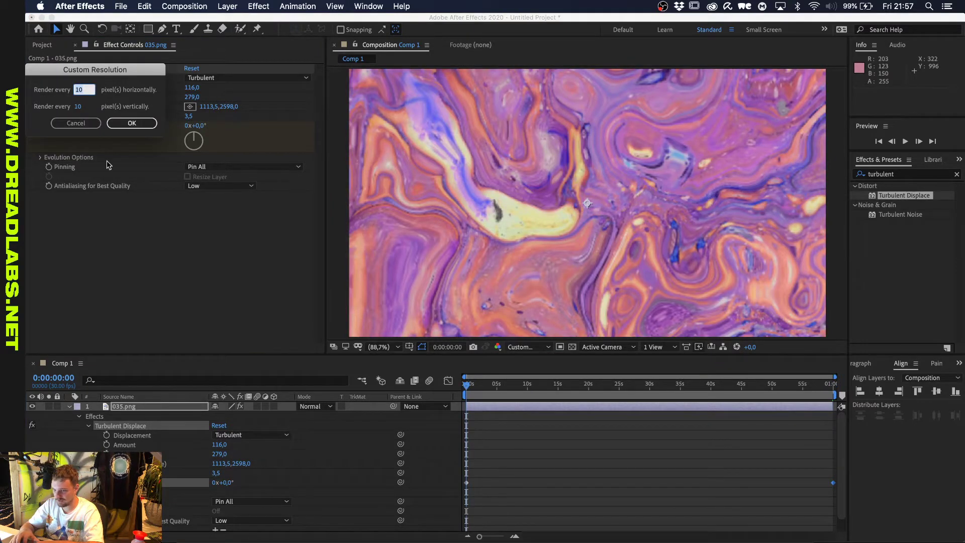
type("15")
key("Tab")
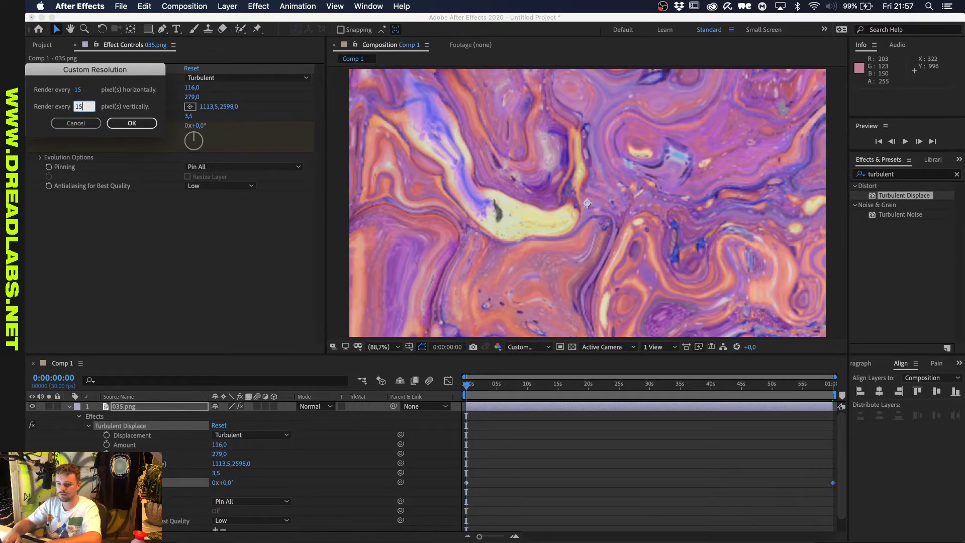
key("Return")
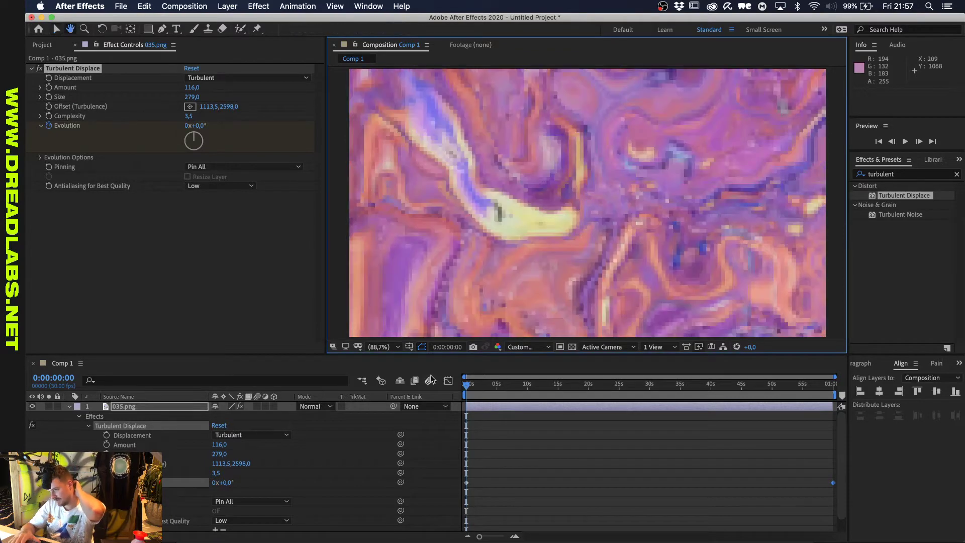
key("space")
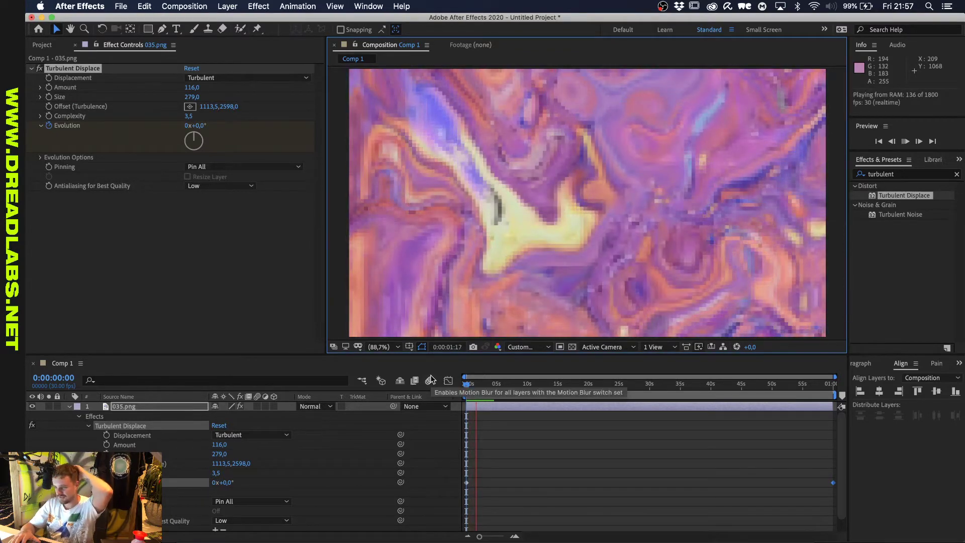
Switch the preview resolution from Custom to Quarter and play back the displaced marble from the first frame.
left_click(522, 347)
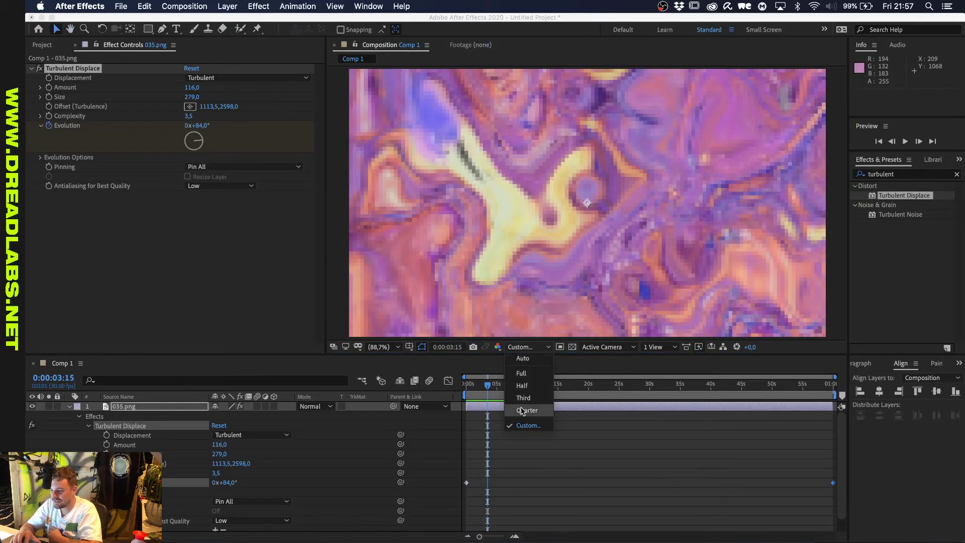
left_click(525, 409)
key("Home")
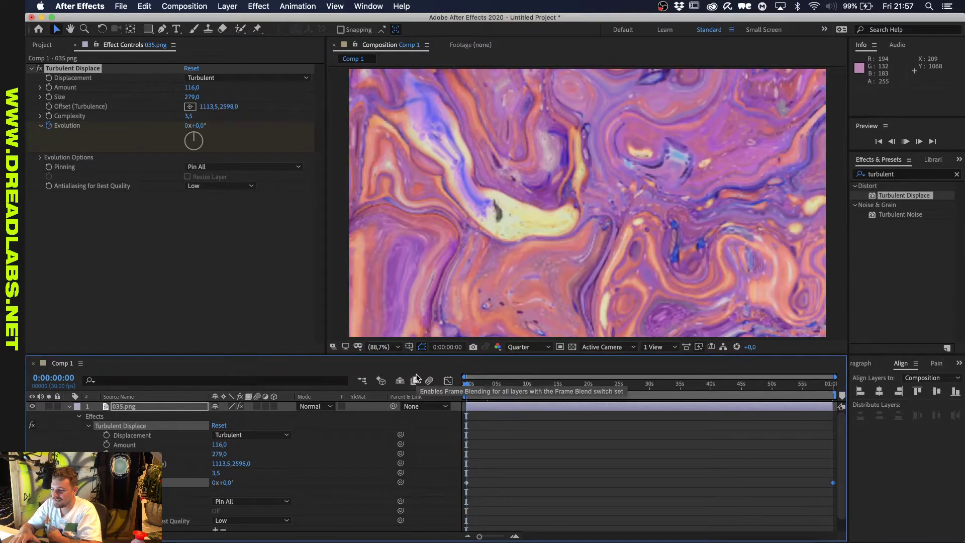
key("space")
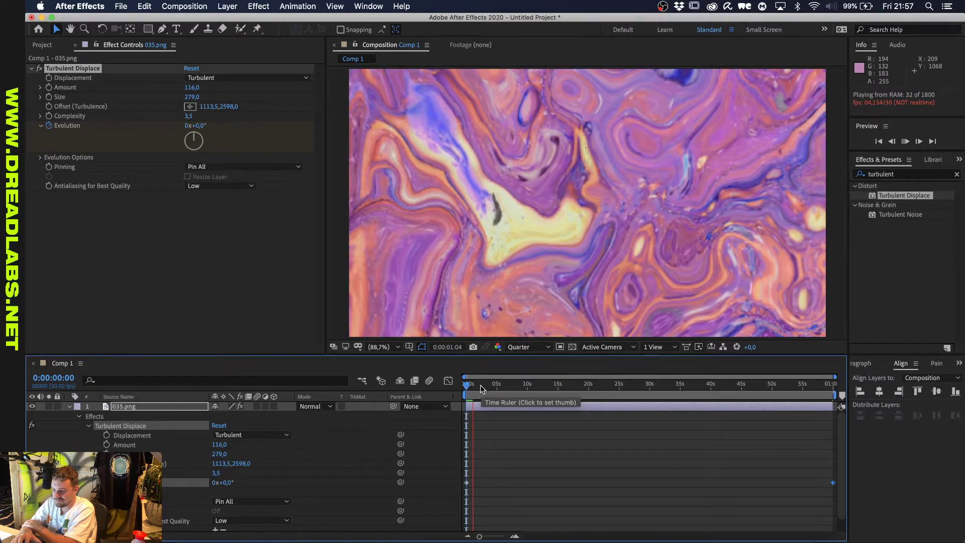
key("space")
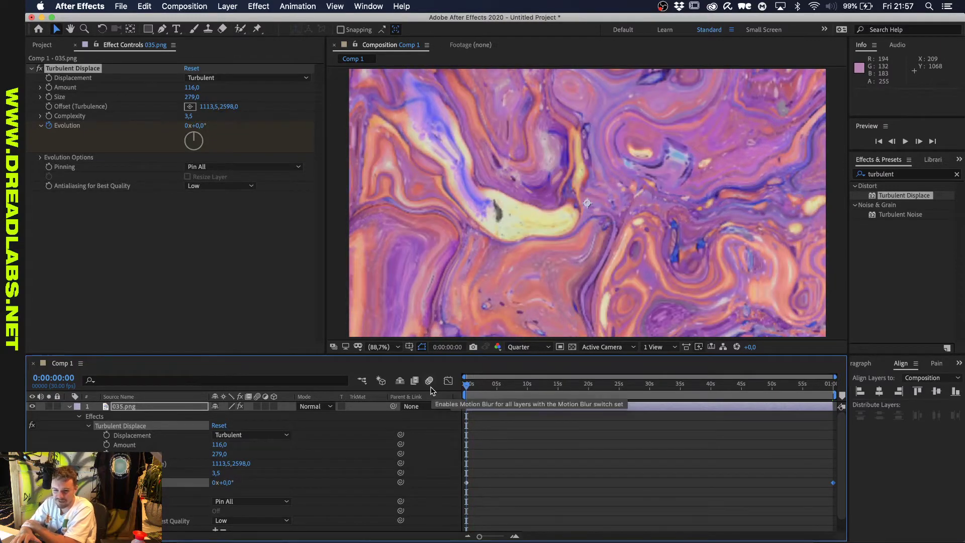
Play back the Turbulent Displace animation on 035.png several times to review the evolving marble distortion.
key("space")
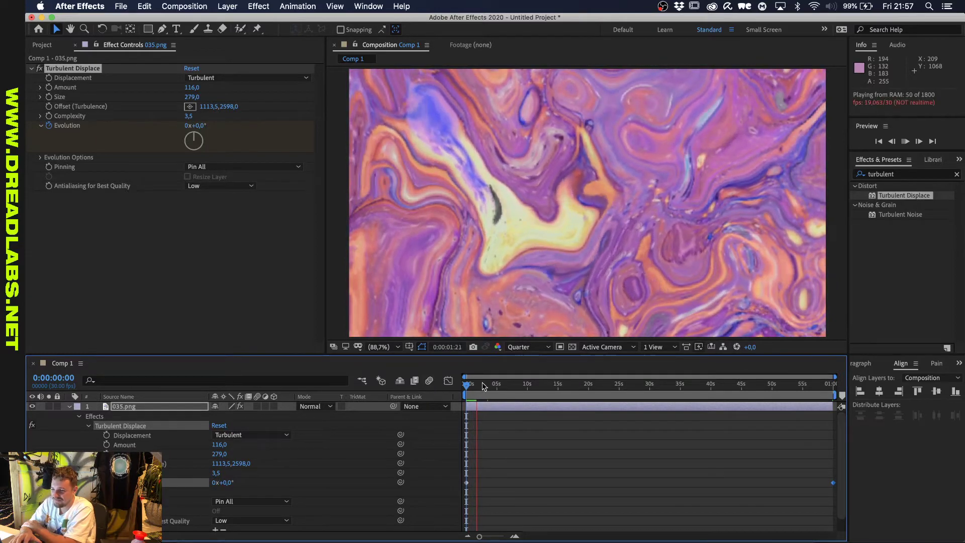
key("space")
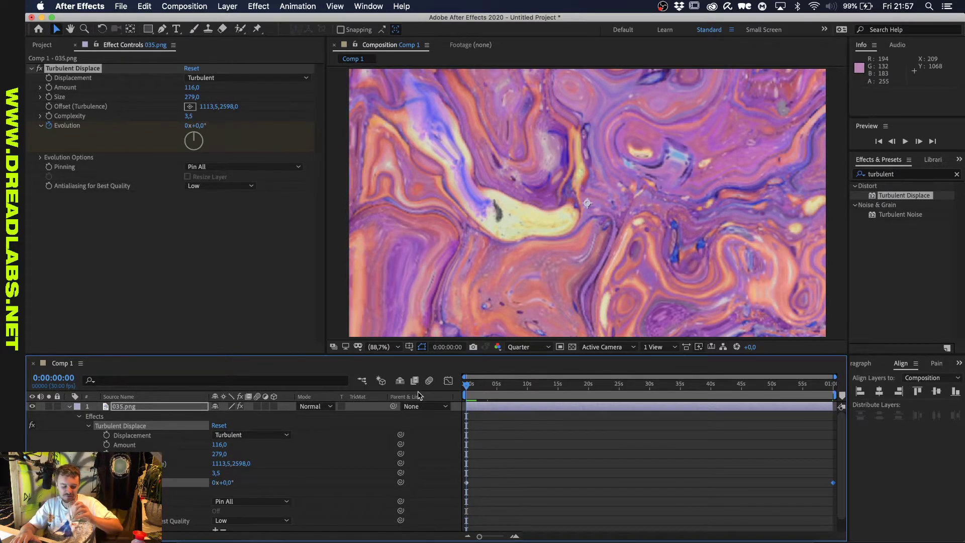
key("space")
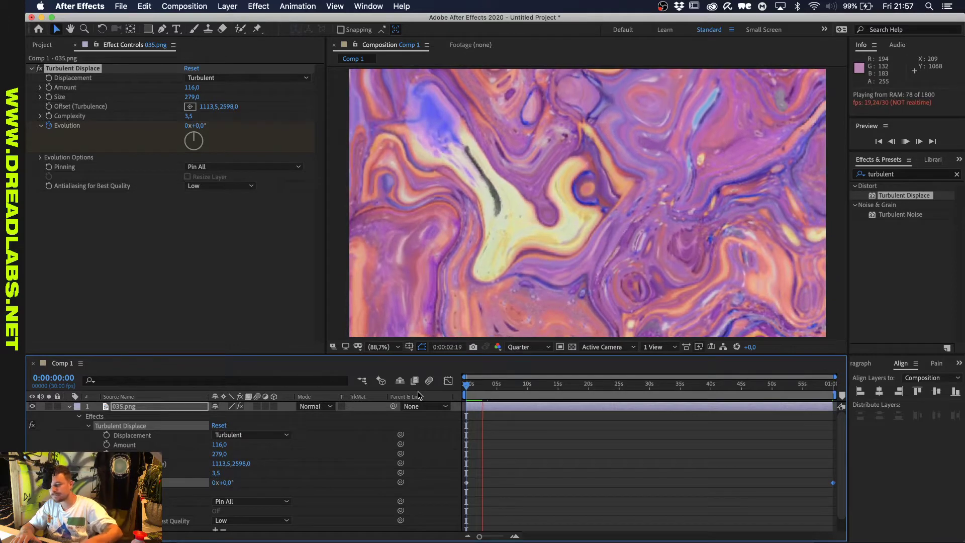
key("space")
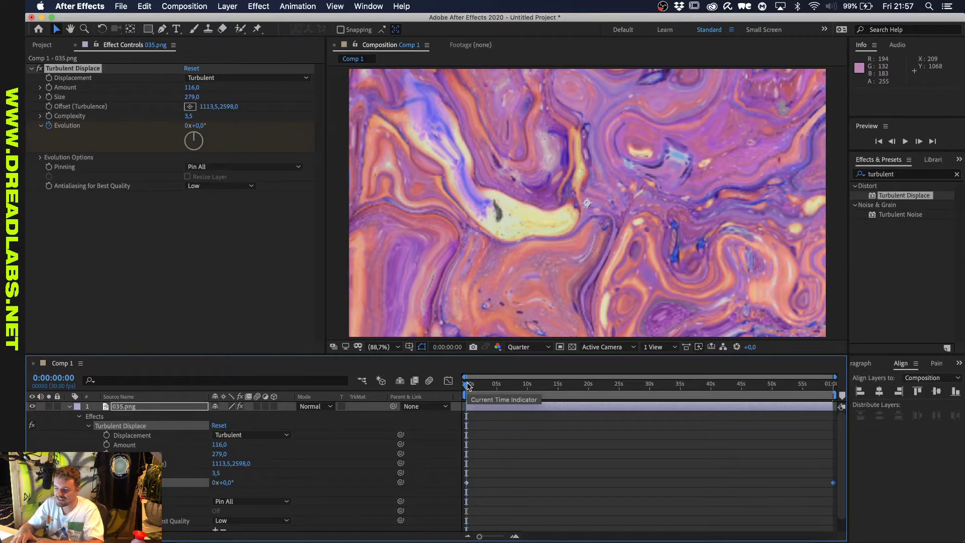
key("space")
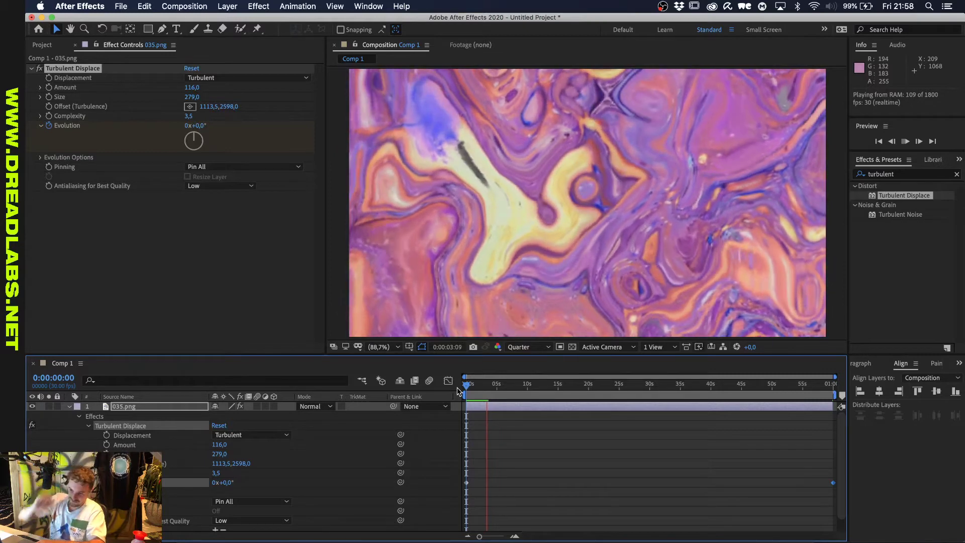
key("space")
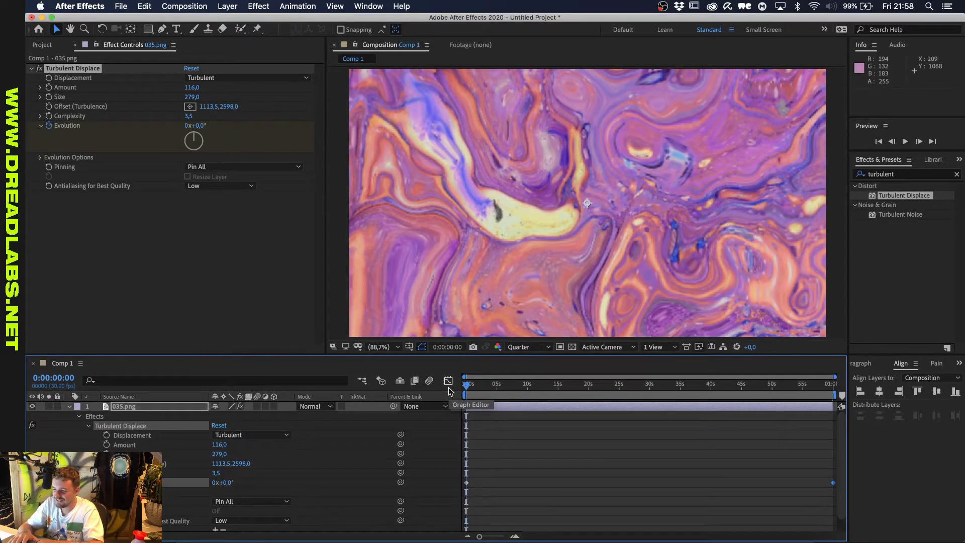
key("space")
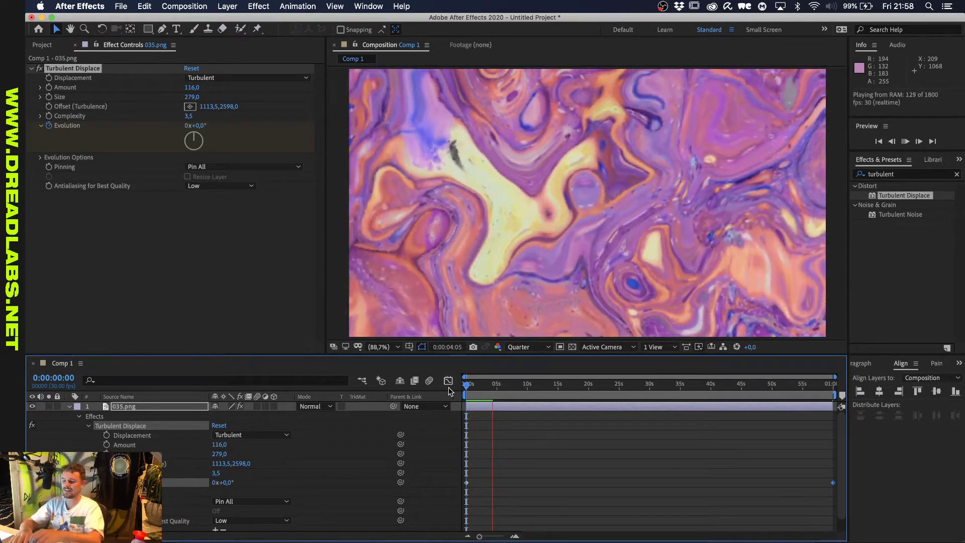
key("space")
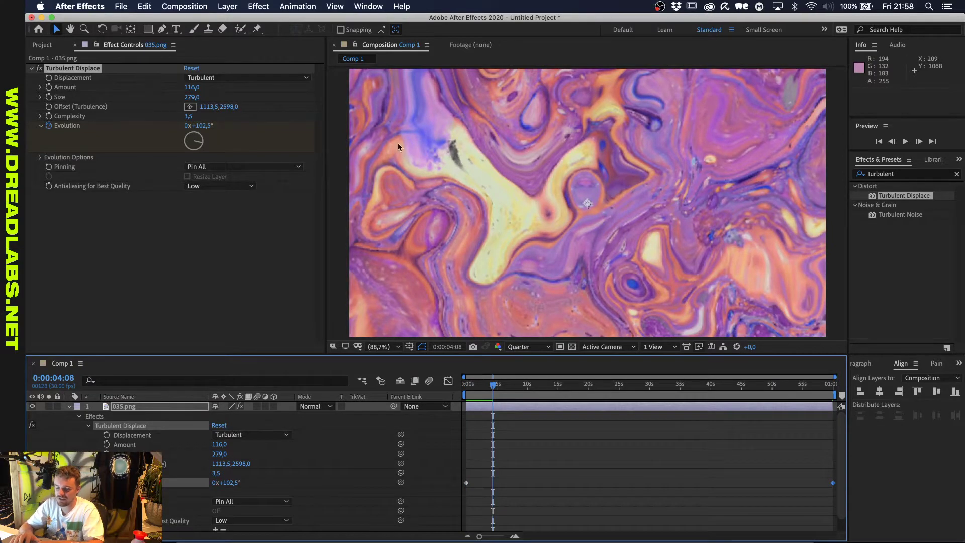
Open the recent project Livestream Announcement.aep without saving the untitled project.
left_click(122, 6)
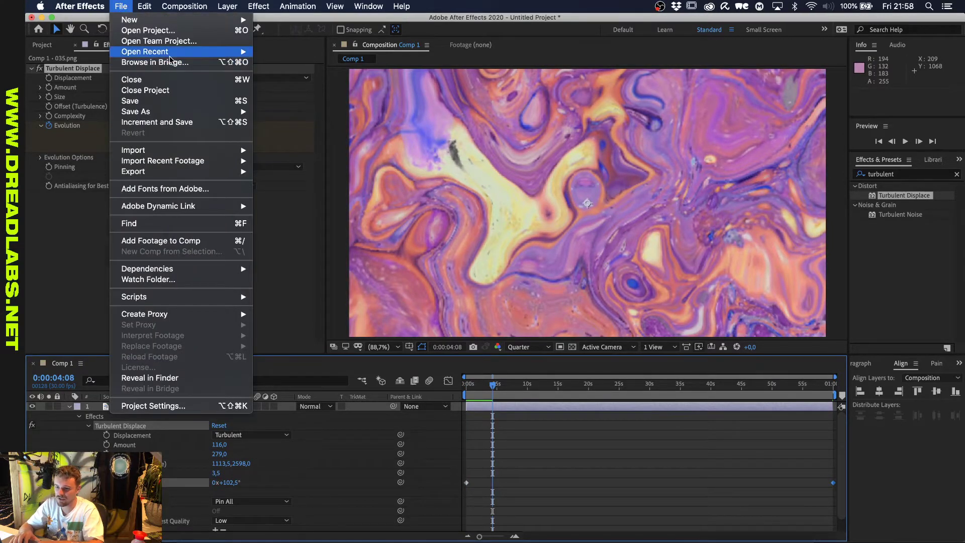
mouse_move(196, 52)
left_click(291, 62)
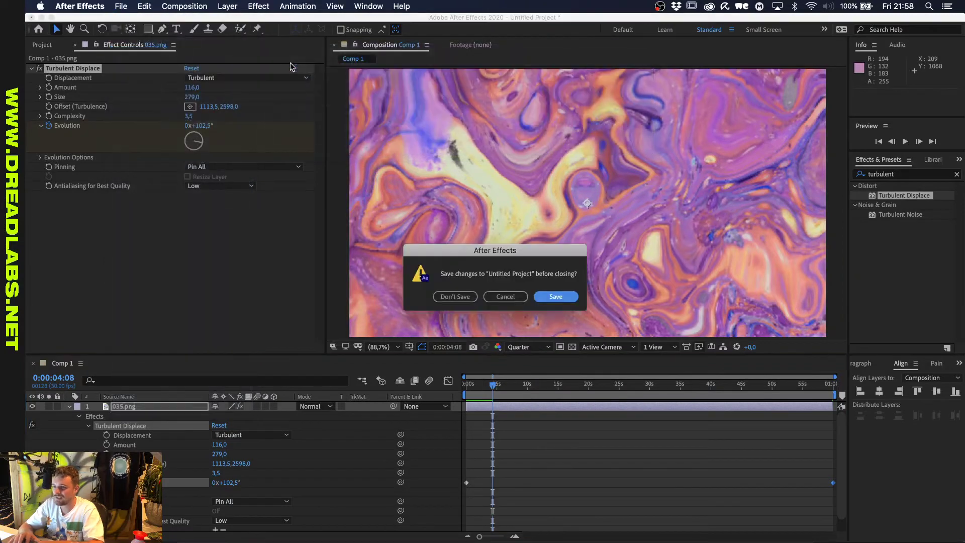
left_click(463, 299)
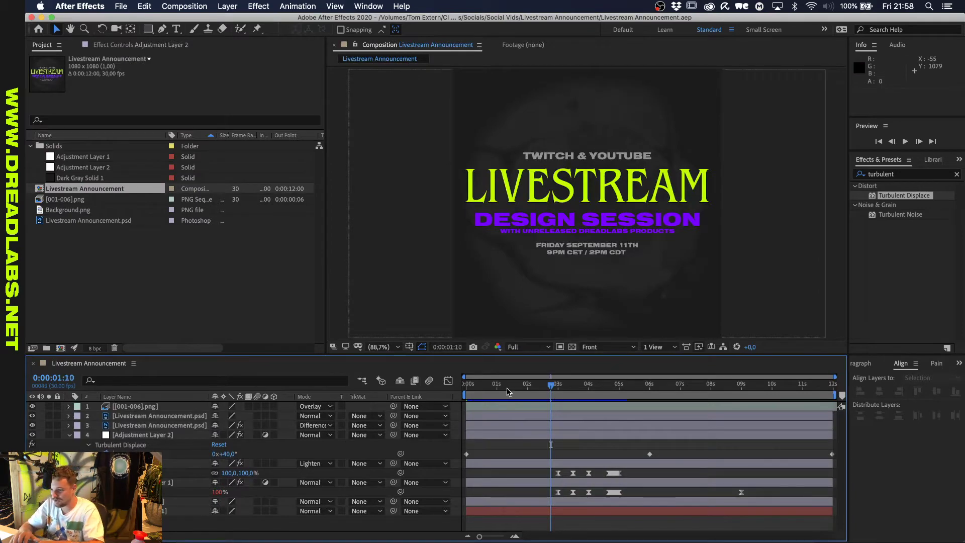
Return to the first frame and hide the [001-006].png sequence and both Livestream Announcement.psd layers.
key("Home")
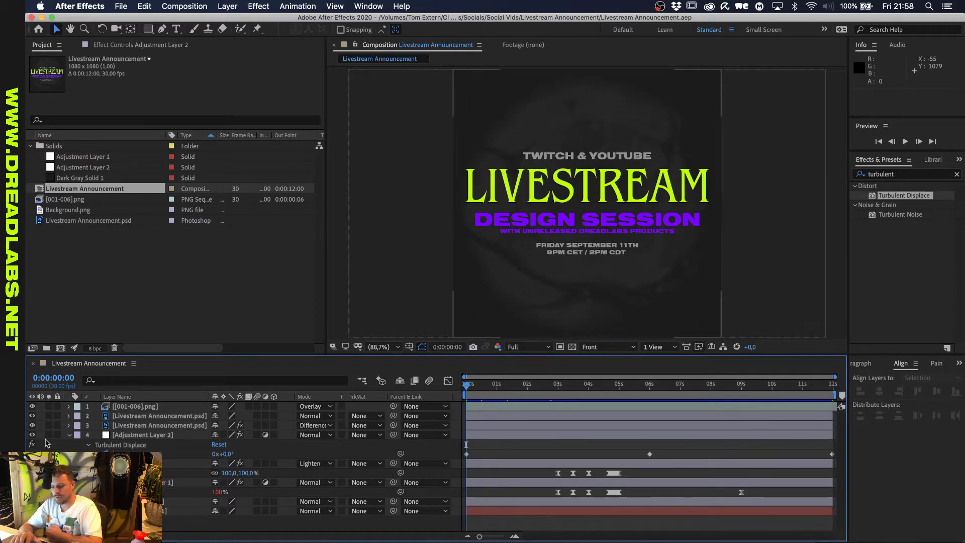
left_click(32, 425)
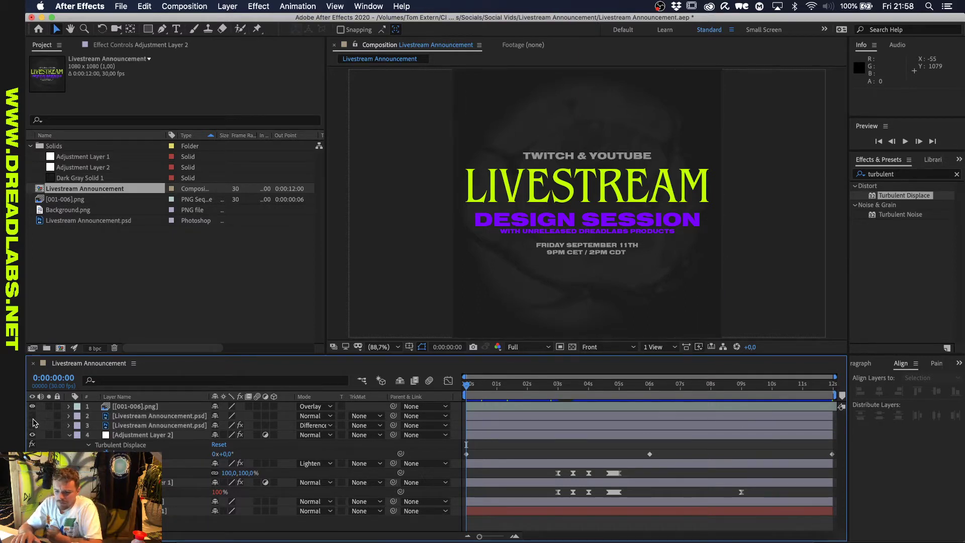
left_click(33, 415)
left_click(151, 406)
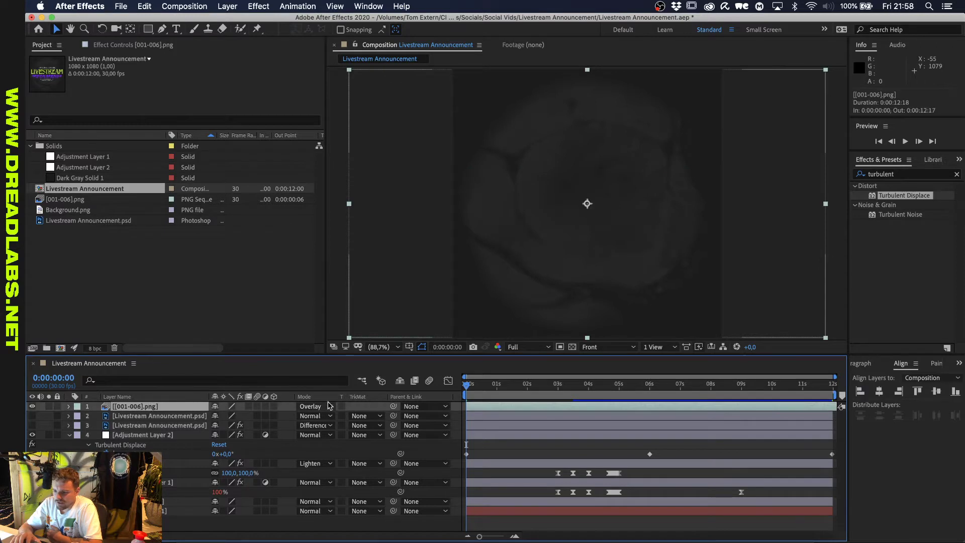
left_click(32, 406)
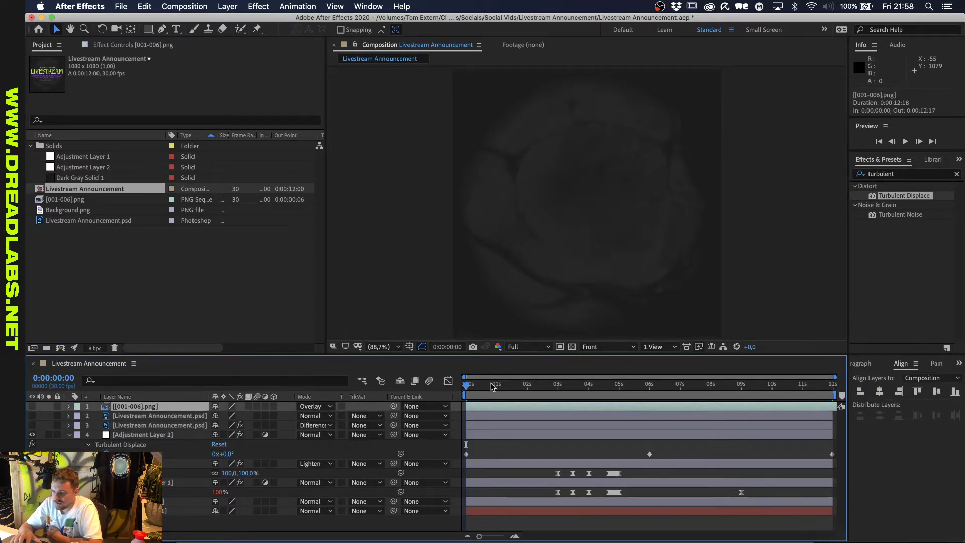
Set the composition preview resolution to Quarter and play back the background animation.
key("space")
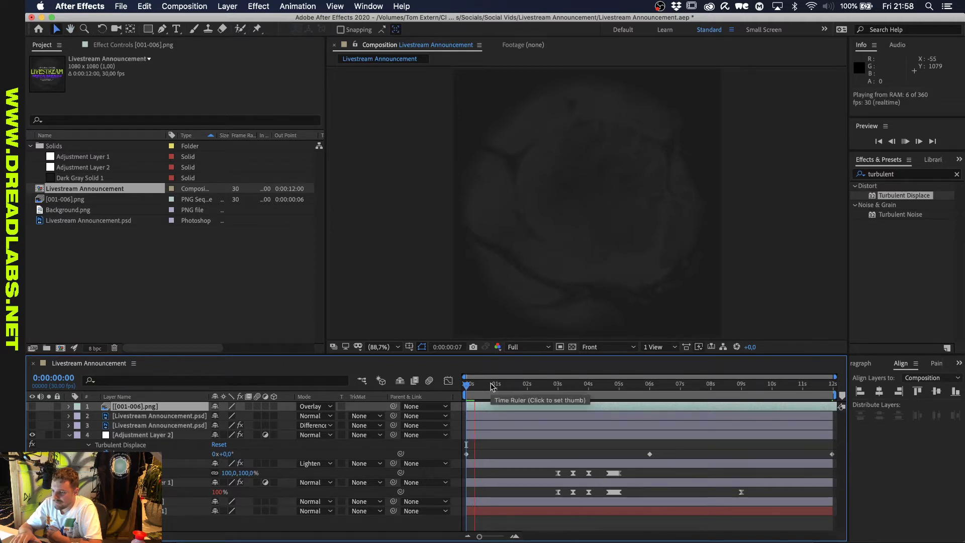
key("space")
left_click(524, 348)
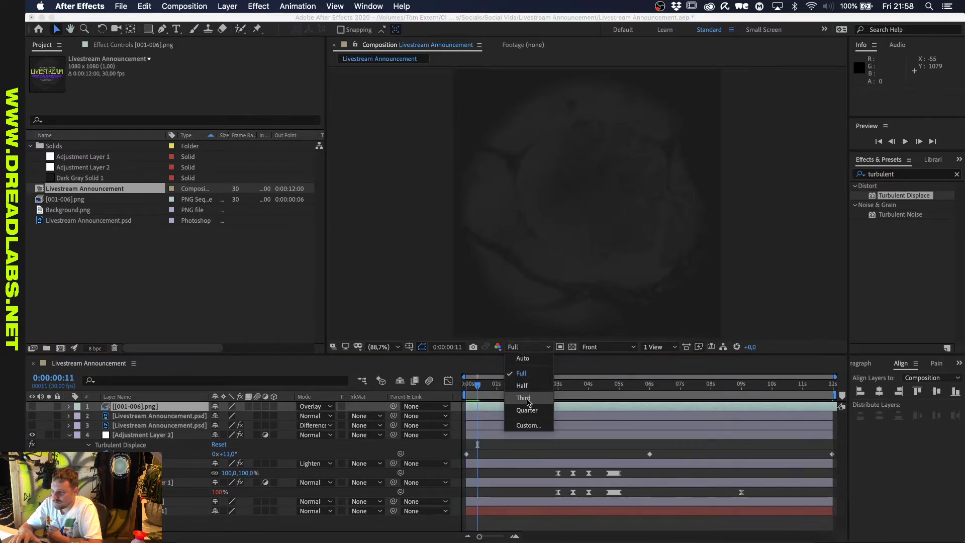
left_click(526, 406)
key("space")
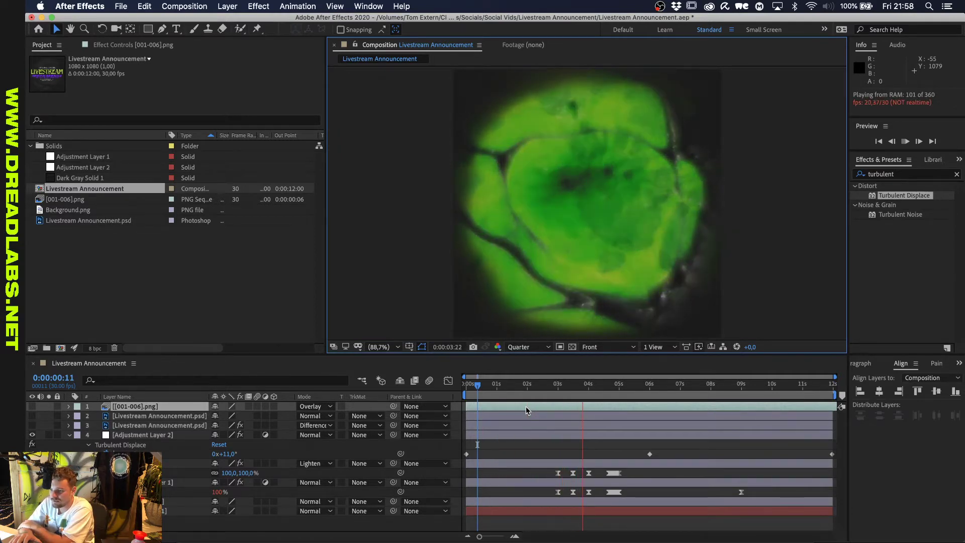
key("=")
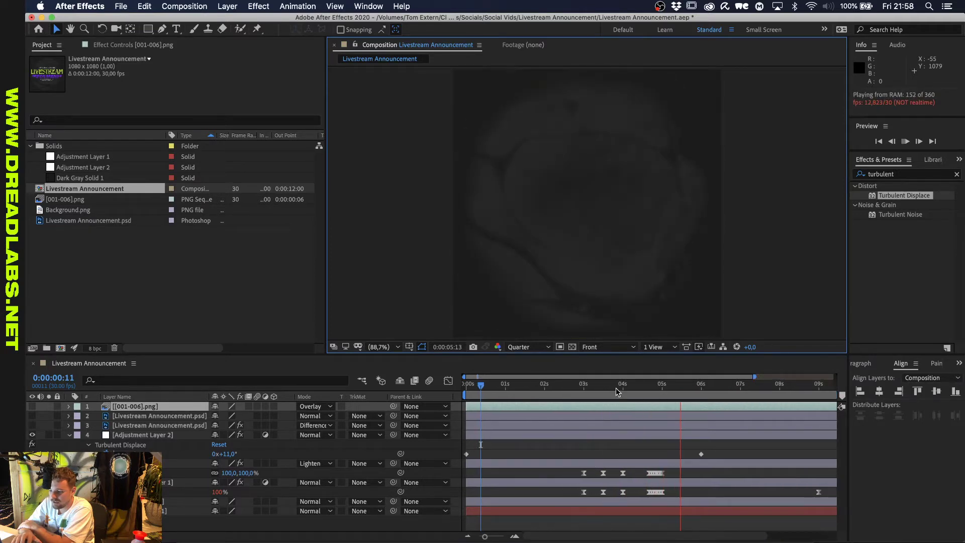
Examine the background's flash frame by frame around its first scale and opacity keyframes, finishing at 0:00:03:01.
left_click(583, 384)
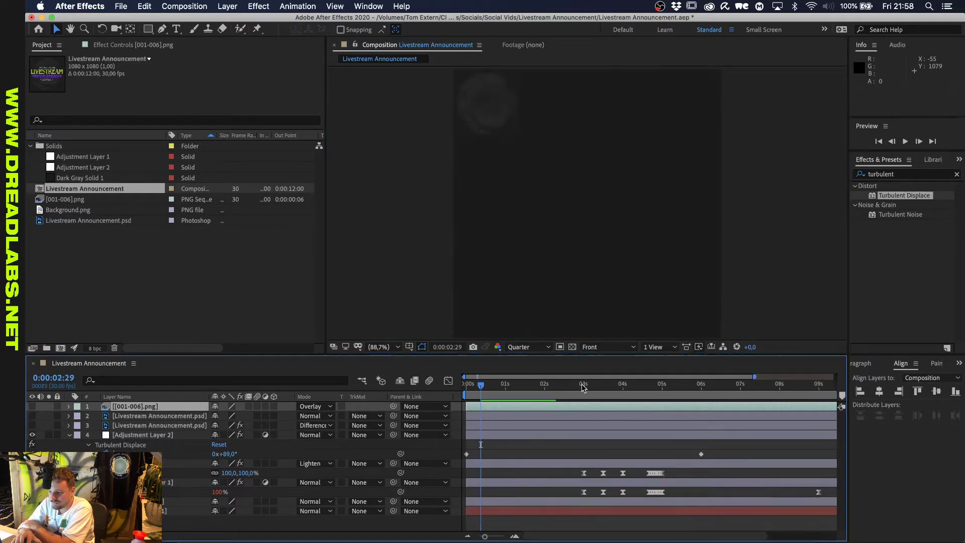
key("shift+super+Right")
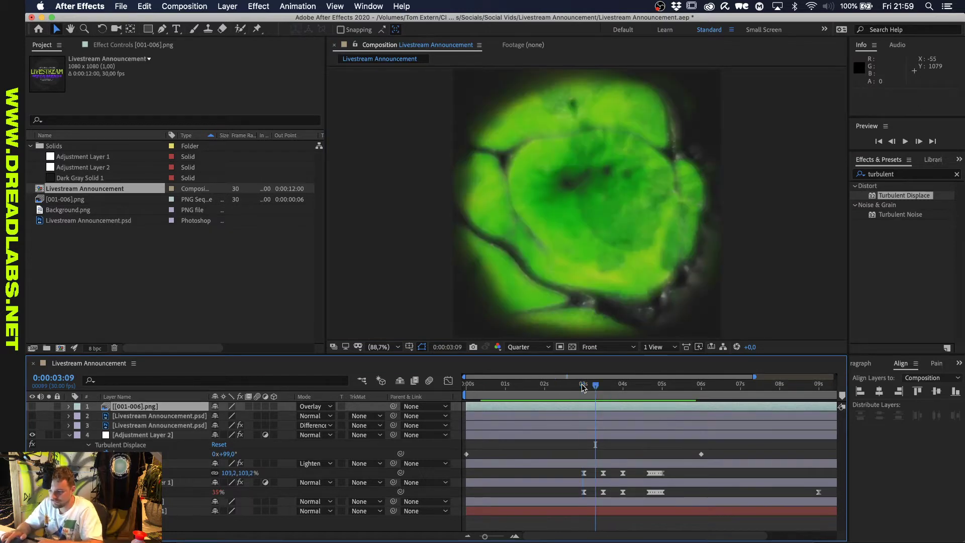
key("super+Left")
key("super+Left")
key("super+Left")
key("super+Left")
key("super+Left")
key("super+Left")
key("super+Left")
key("super+Left")
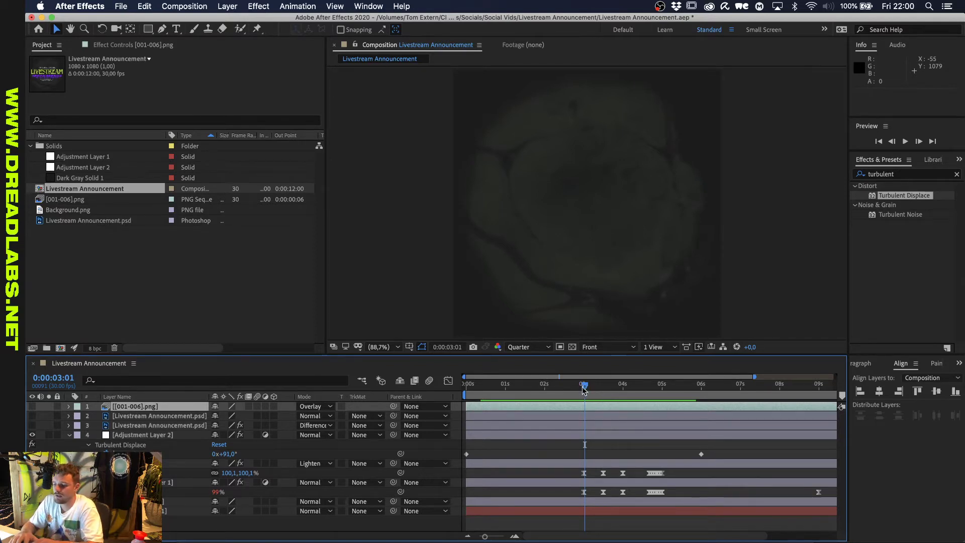
Select Adjustment Layer 2 and check its keyframed Turbulent Displace property.
left_click(145, 416)
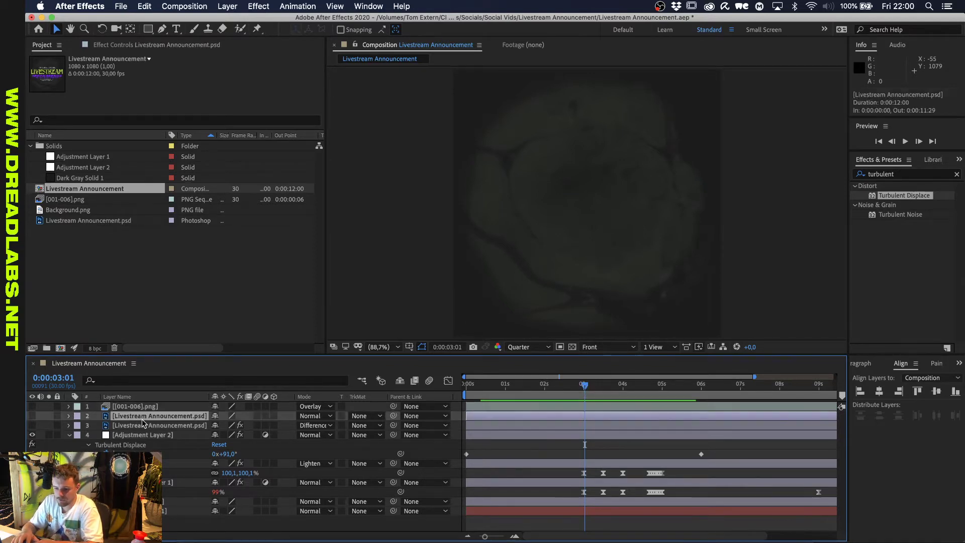
left_click(125, 436)
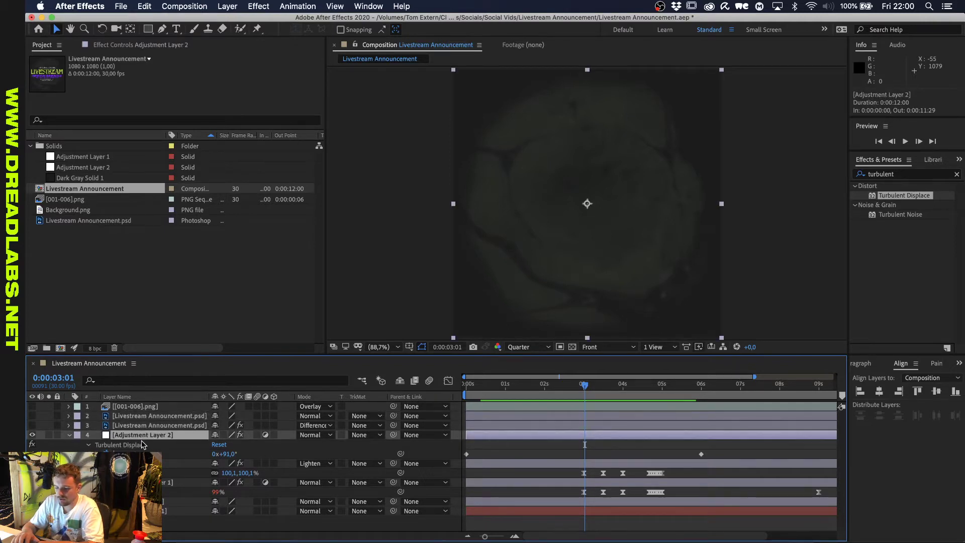
key("u")
key("u")
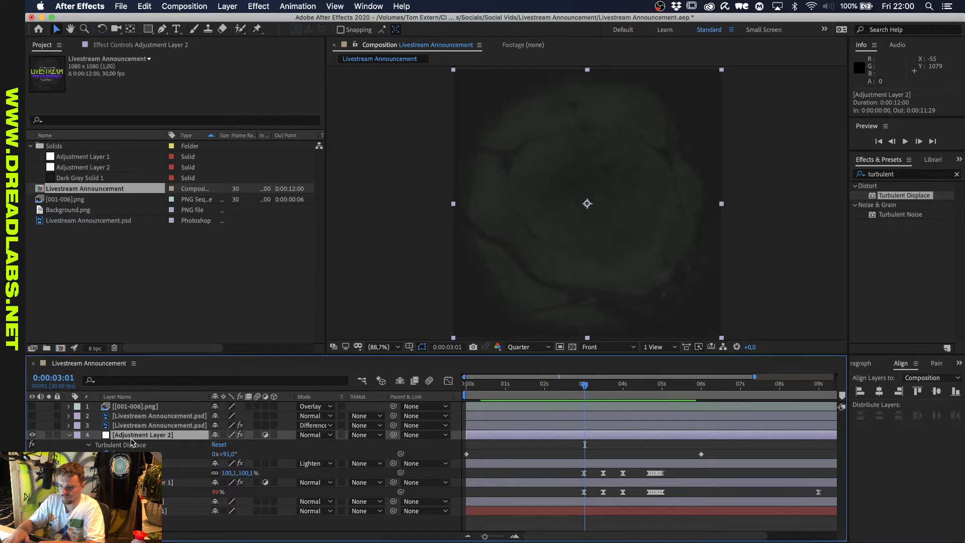
Play back the displaced background, replay it from 0:00:02:23 and move the time indicator to 0:00:03:28.
key("space")
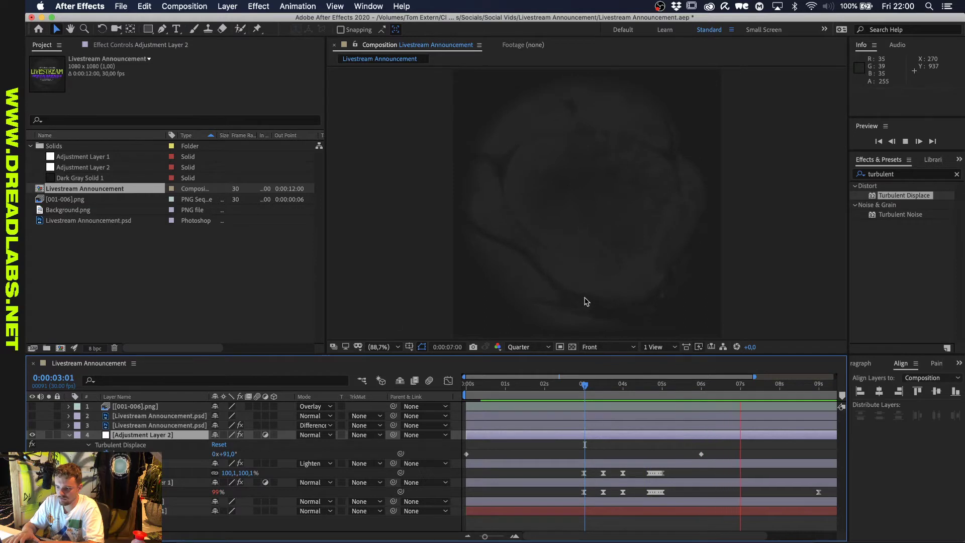
key("space")
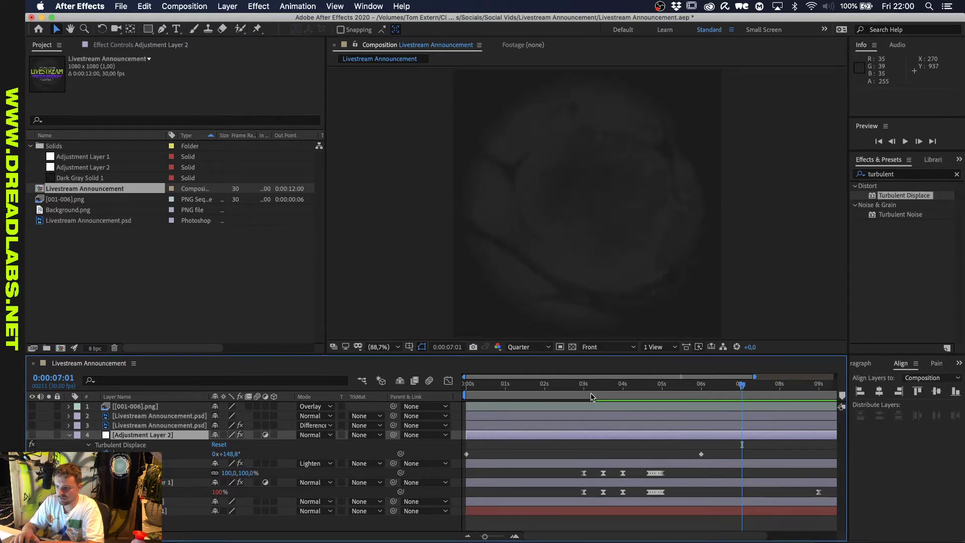
left_click(576, 385)
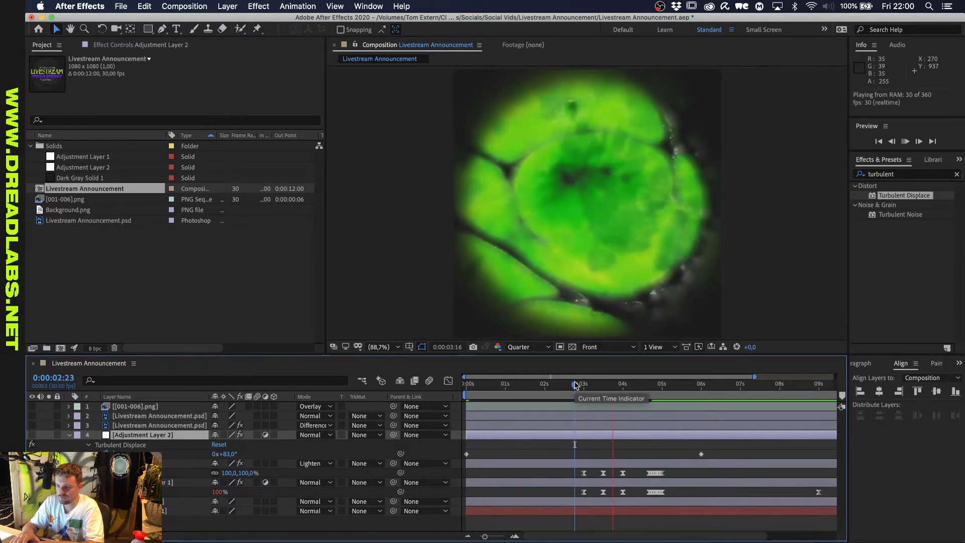
left_click_drag(575, 385, 620, 385)
Switch to Finder, preview 001.png from the Dreadlabs Marble Textures folder at large size, and return to After Effects.
left_click(196, 538)
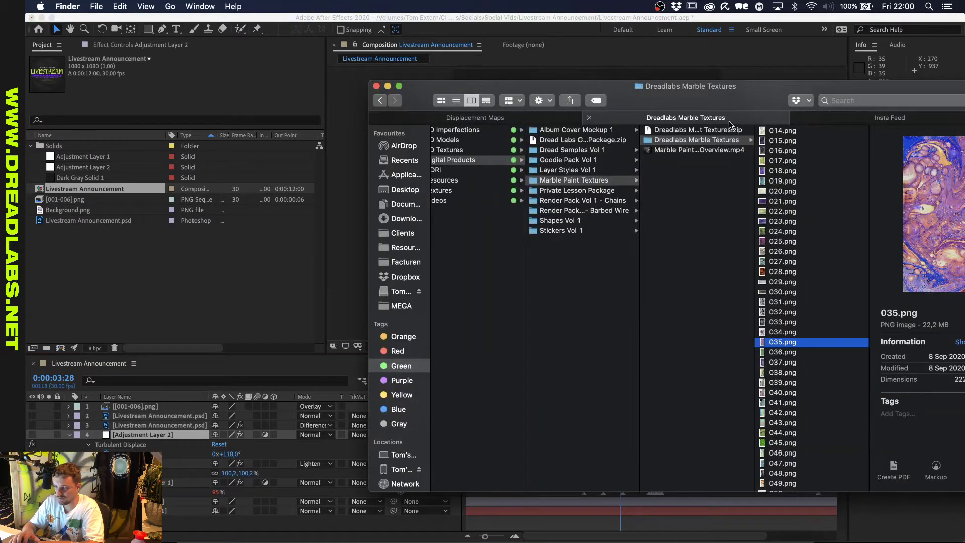
scroll(778, 127, "up", 5)
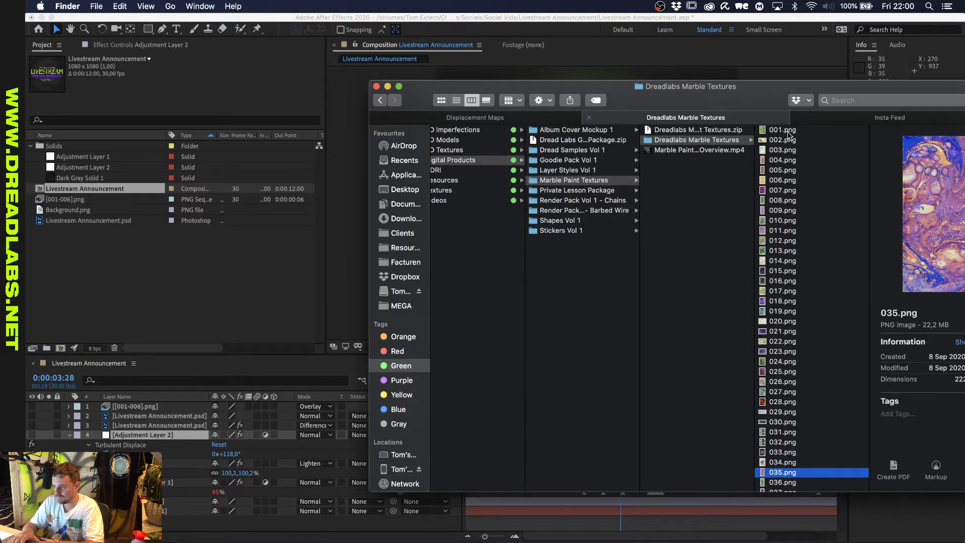
left_click(792, 137)
left_click(792, 132)
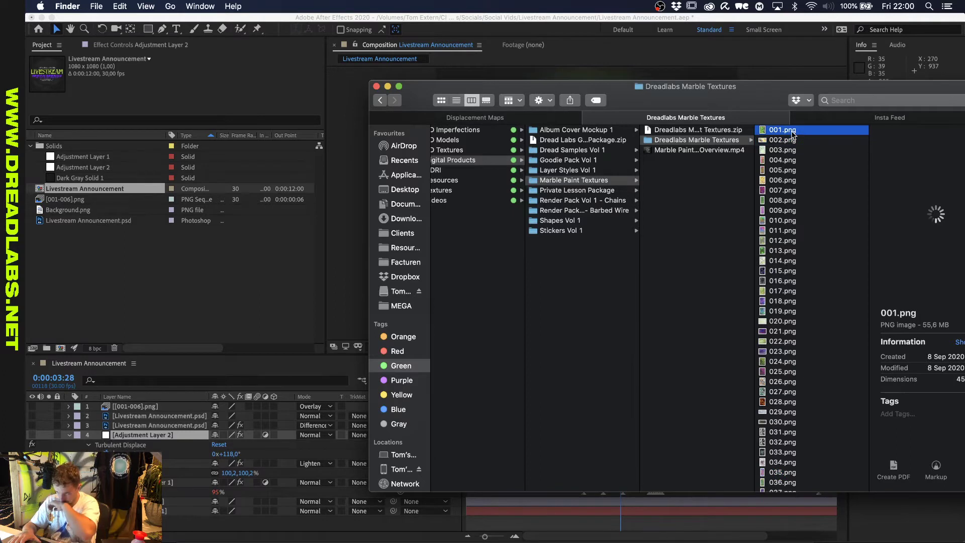
key("space")
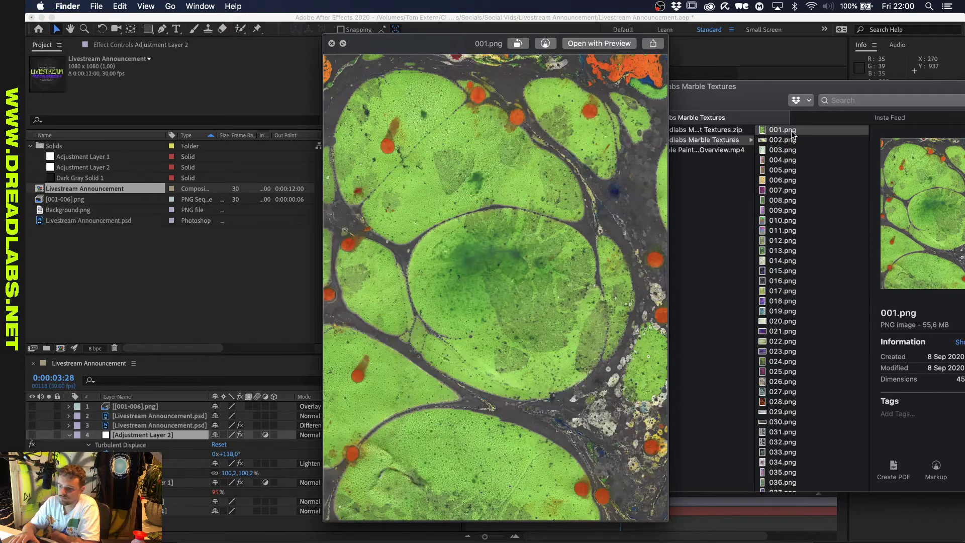
key("space")
left_click(291, 173)
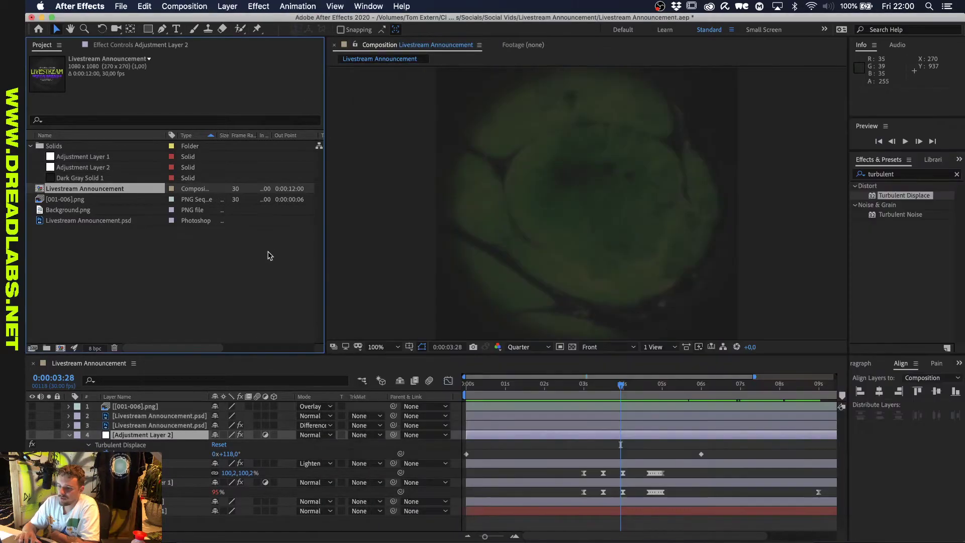
Select Adjustment Layer 1 and the Background.png layer in turn to inspect how the background is built.
left_click(146, 481)
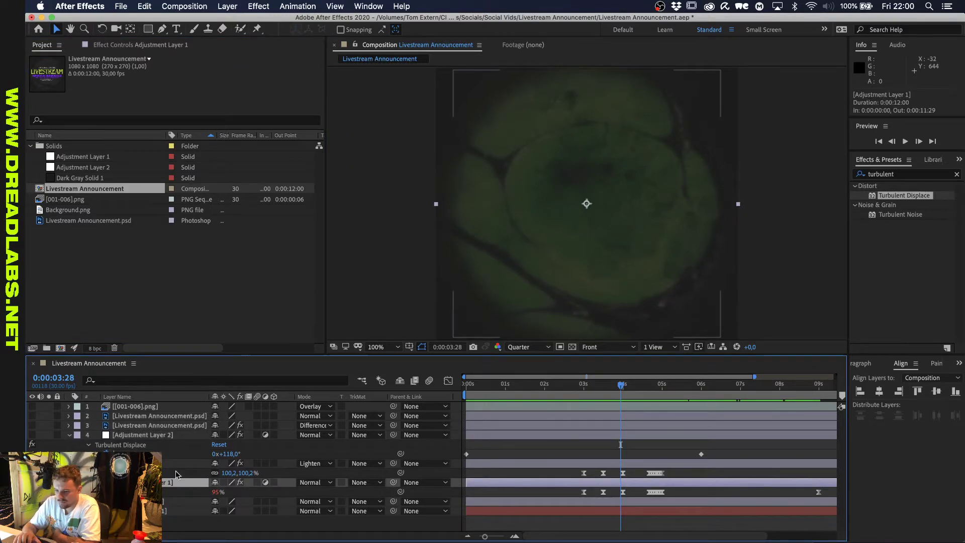
left_click(151, 501)
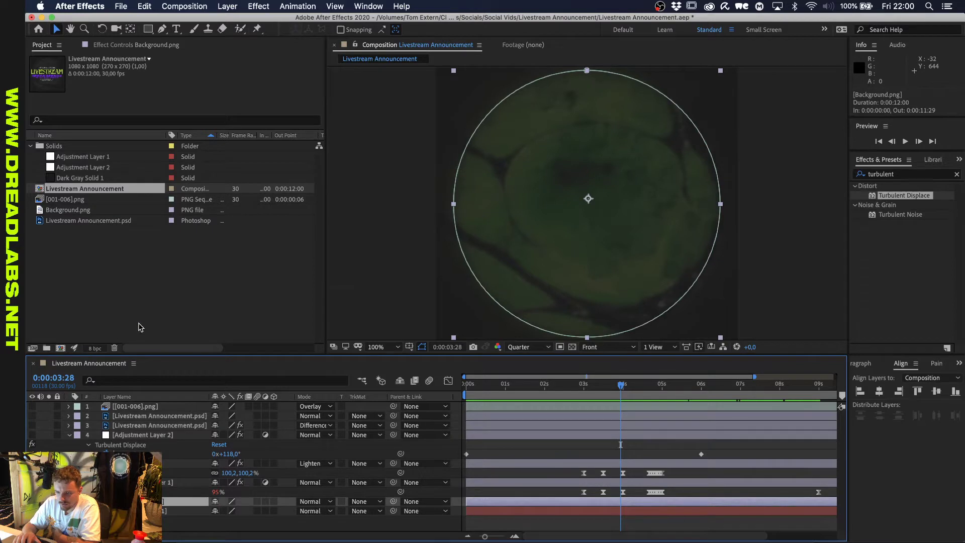
Inspect the Tint effect on Adjustment Layer 1, check its keyframed fade between 0:00:02:06 and 0:00:04:20, and return to 0:00:03:00.
left_click(130, 44)
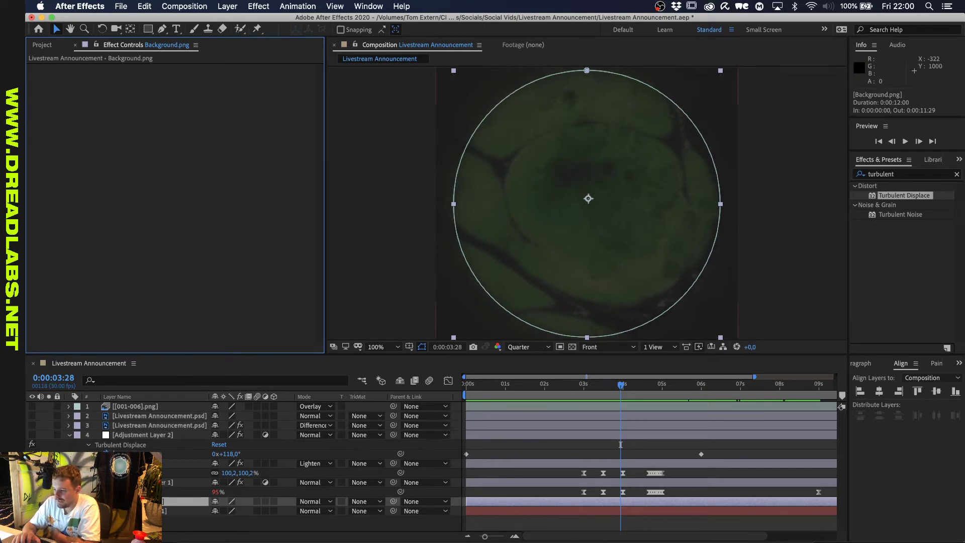
left_click(186, 481)
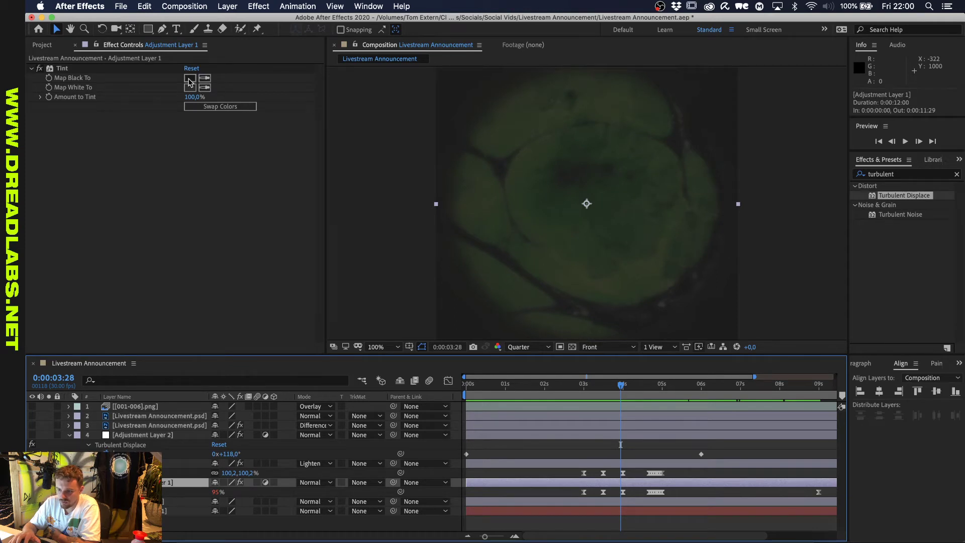
left_click(552, 385)
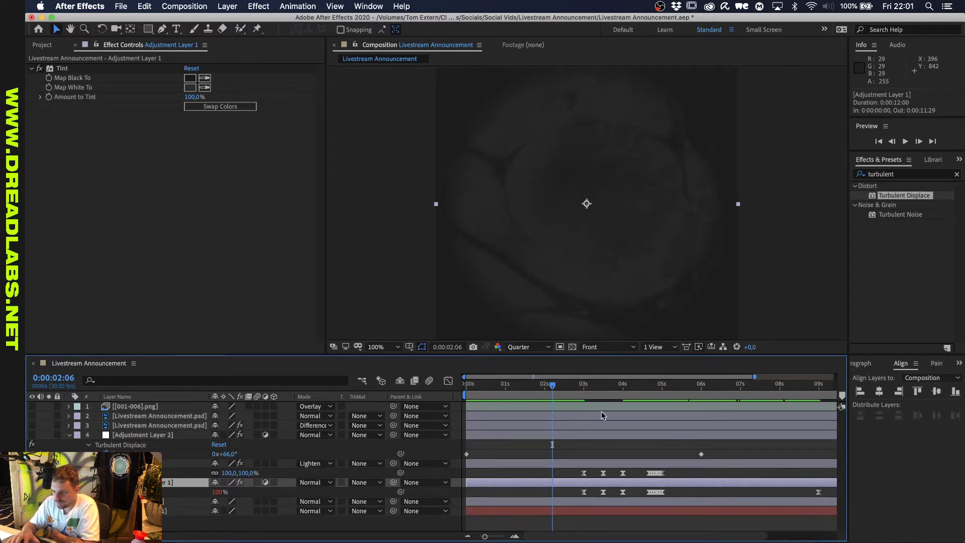
left_click(584, 386)
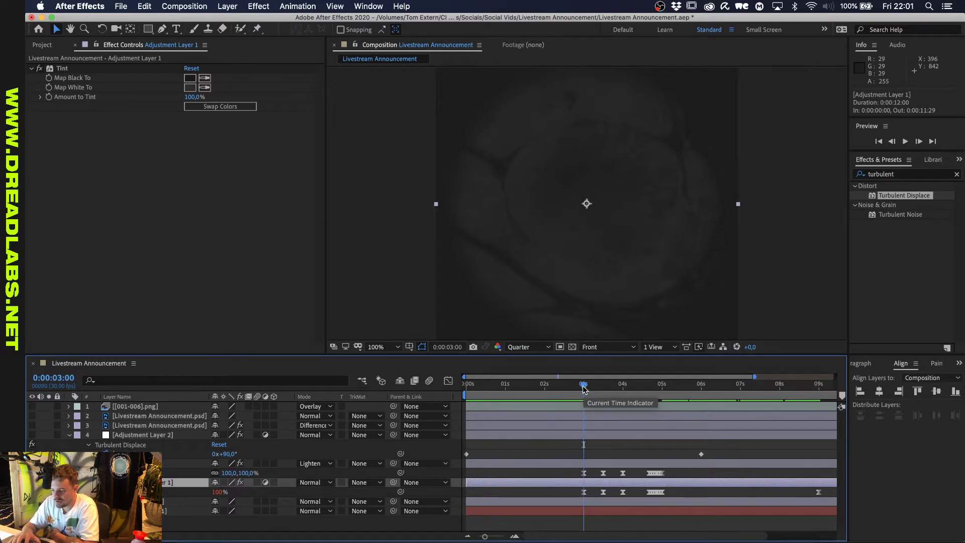
left_click_drag(584, 386, 604, 385)
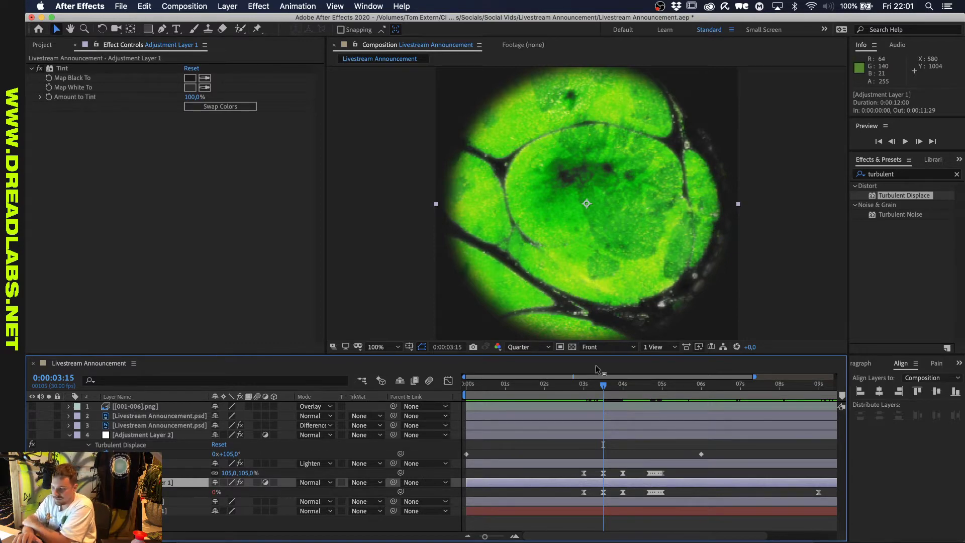
left_click_drag(576, 382, 649, 402)
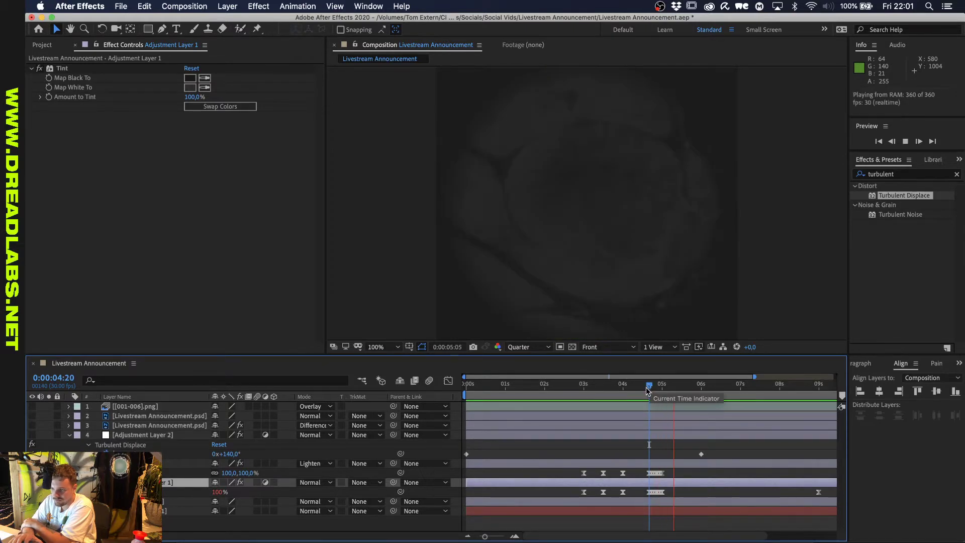
left_click(583, 390)
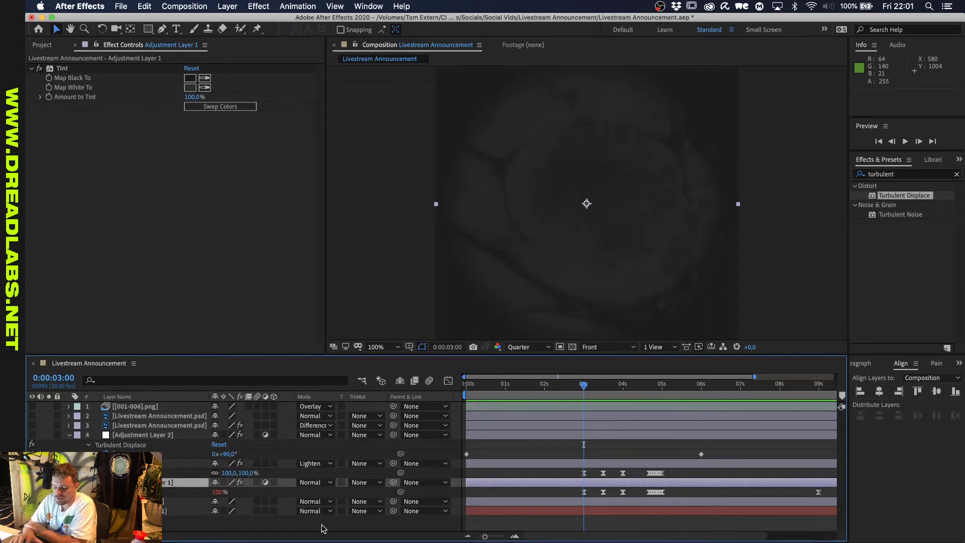
Reveal the Glow layer's Opacity keyframes, set its blending mode to Normal and move the current time to 0:00:03:15.
left_click(151, 462)
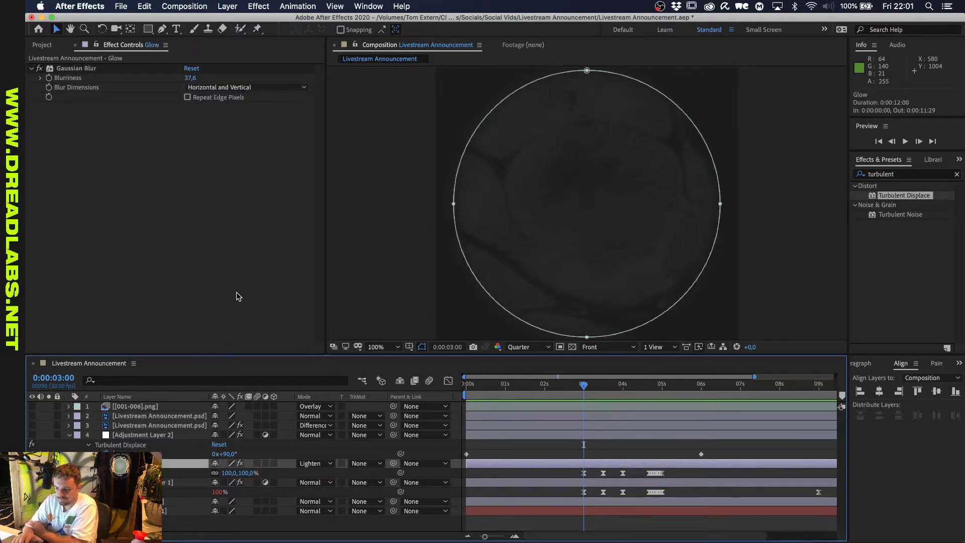
key("shift+t")
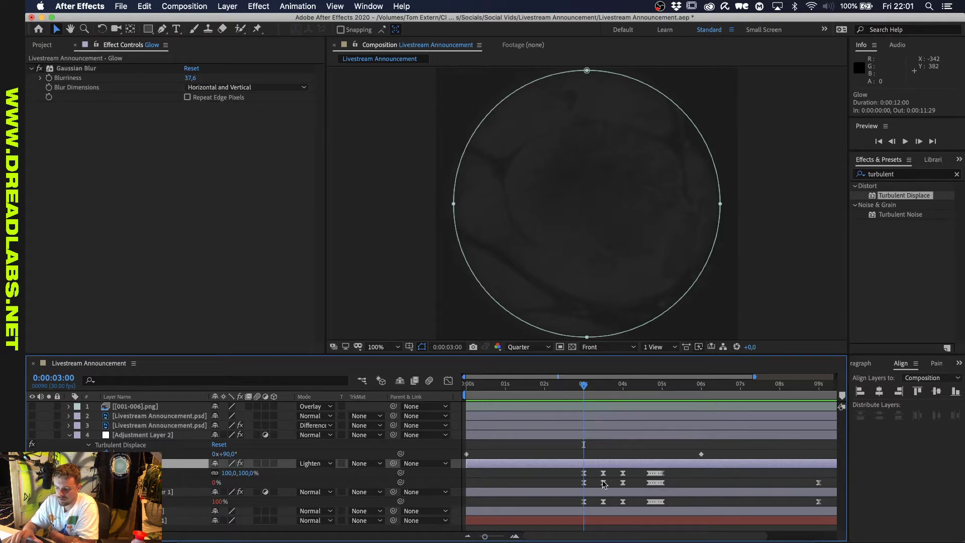
left_click(301, 462)
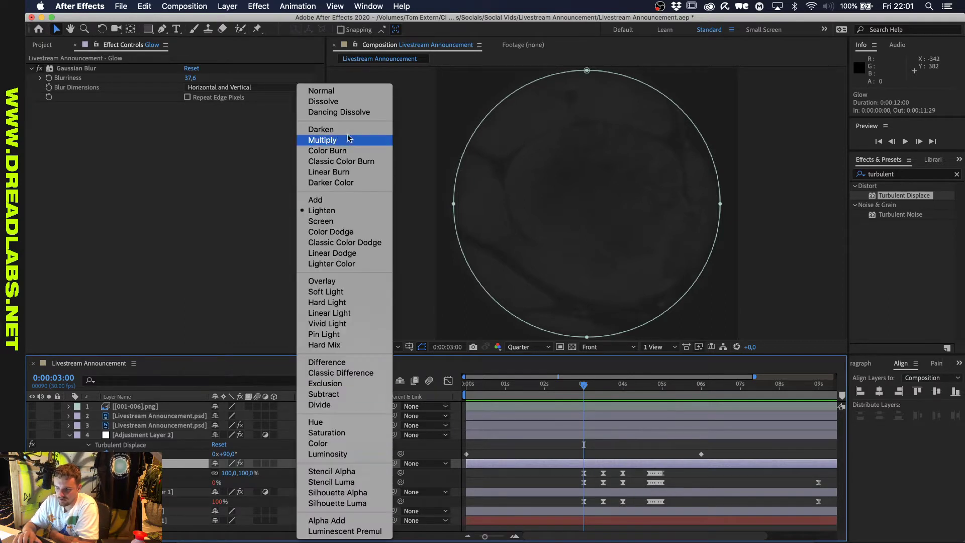
left_click(349, 91)
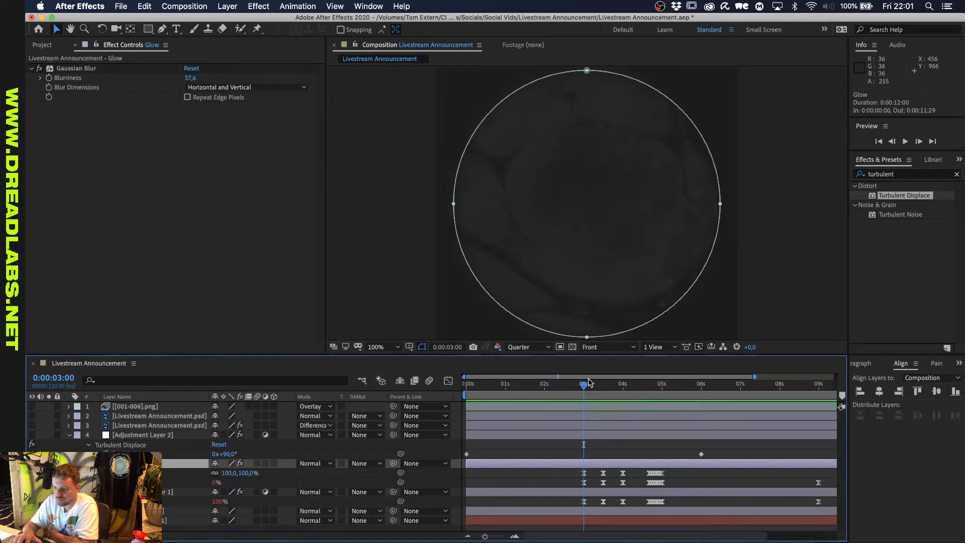
left_click_drag(585, 384, 603, 385)
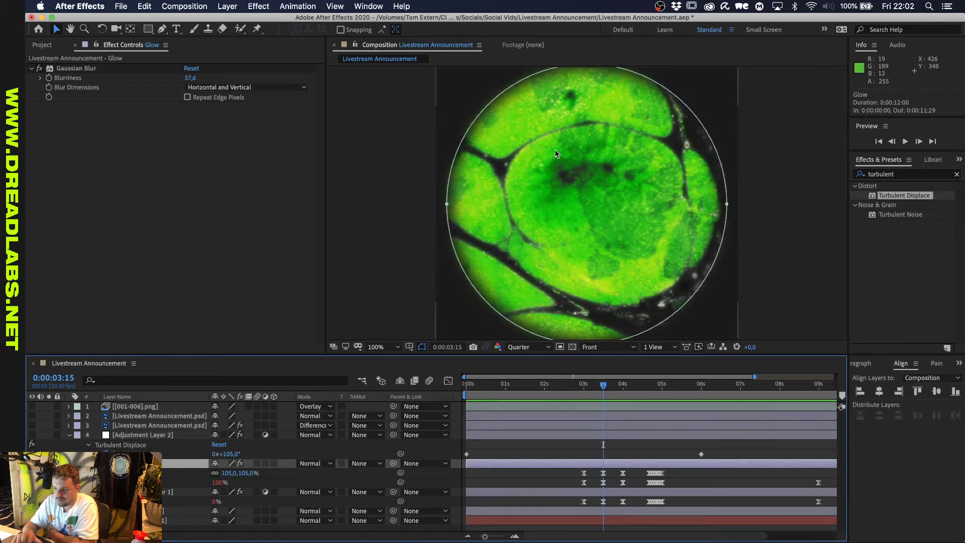
Examine the Glow layer around 0:00:03:15 and turn its Gaussian Blur off and back on to compare the image.
left_click(375, 255)
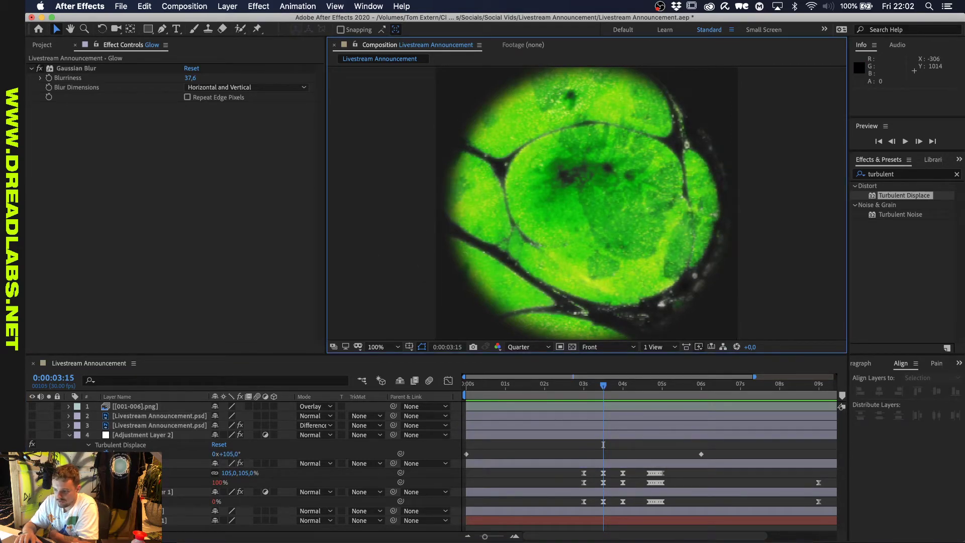
key("backslash")
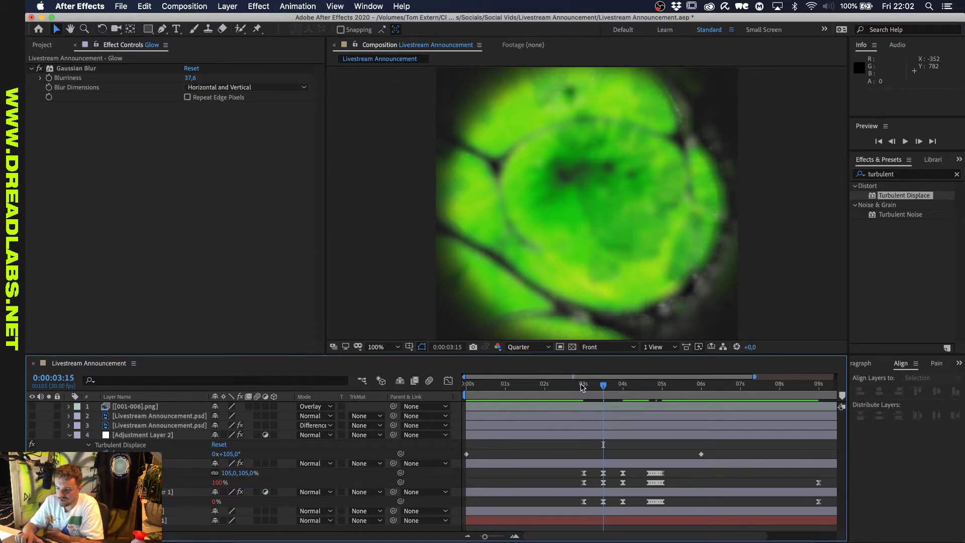
left_click_drag(581, 384, 603, 384)
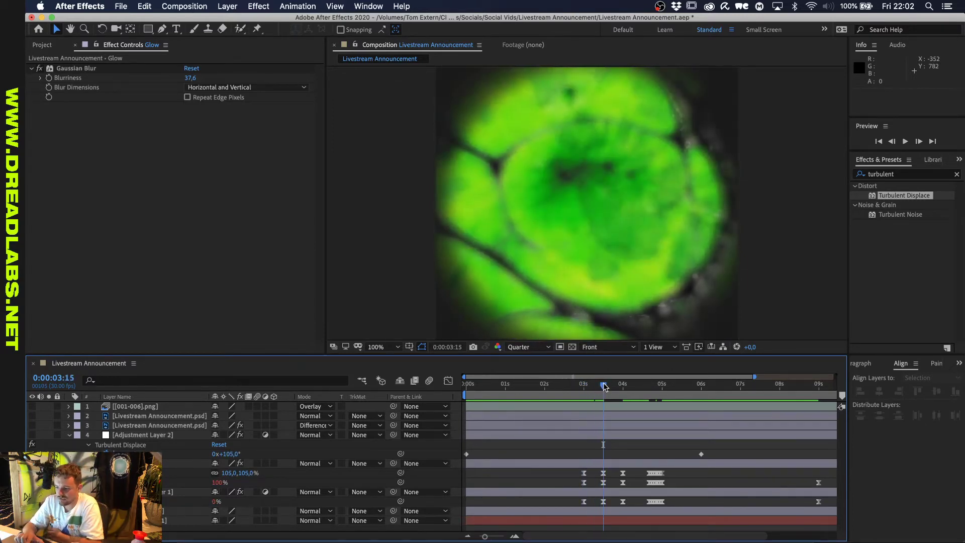
left_click(123, 463)
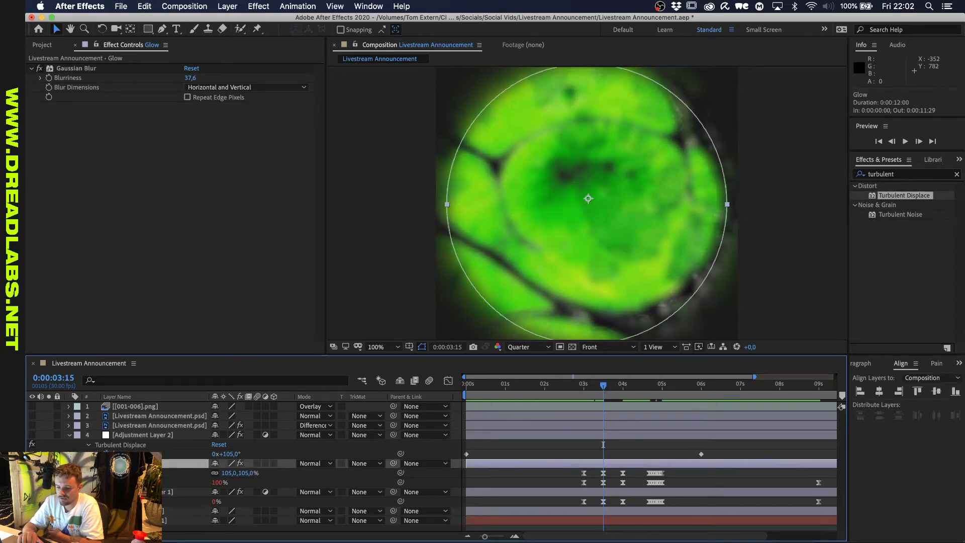
mouse_move(597, 384)
left_mouse_down()
mouse_move(583, 386)
mouse_move(604, 386)
left_mouse_up()
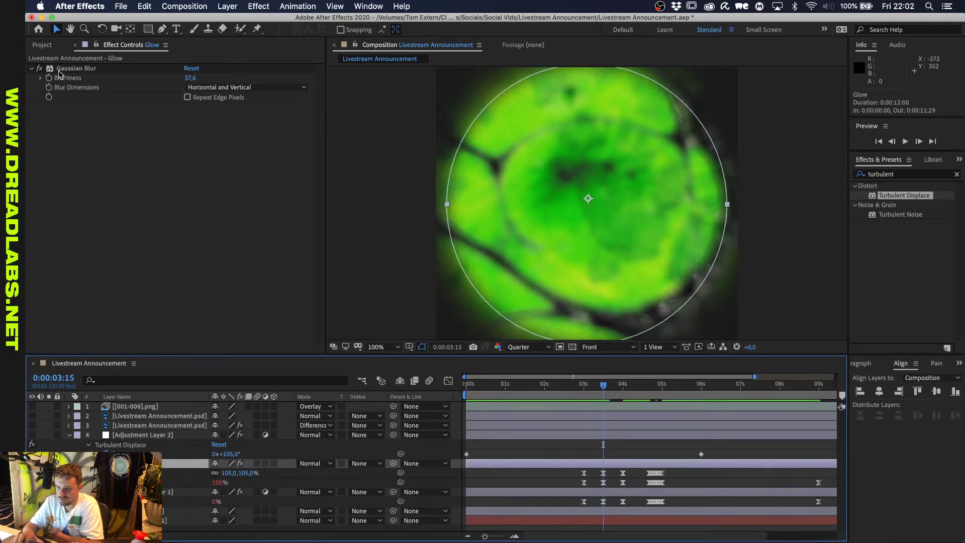
left_click(39, 67)
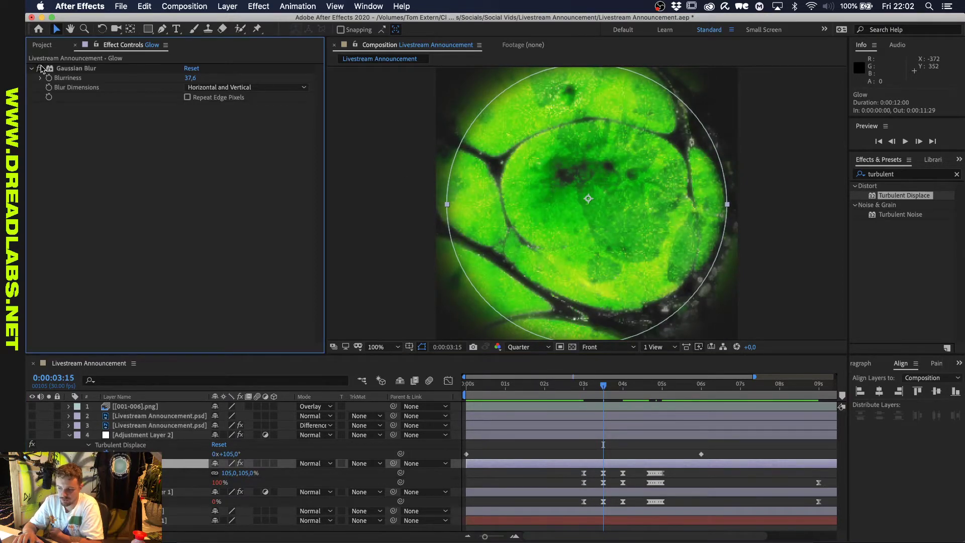
left_click(40, 68)
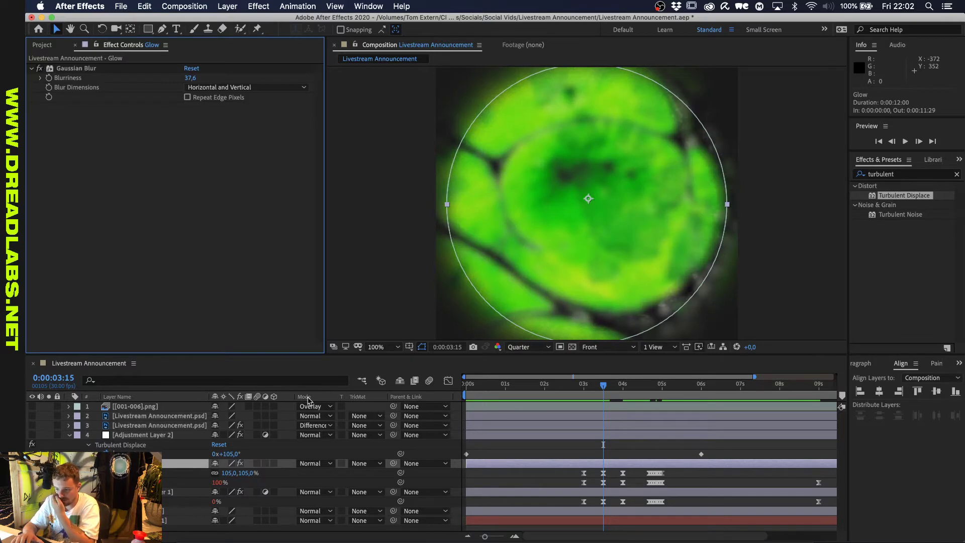
Set the Glow layer's blending mode to Lighten and preview the glow animation from 0:00:02:20.
left_click(315, 463)
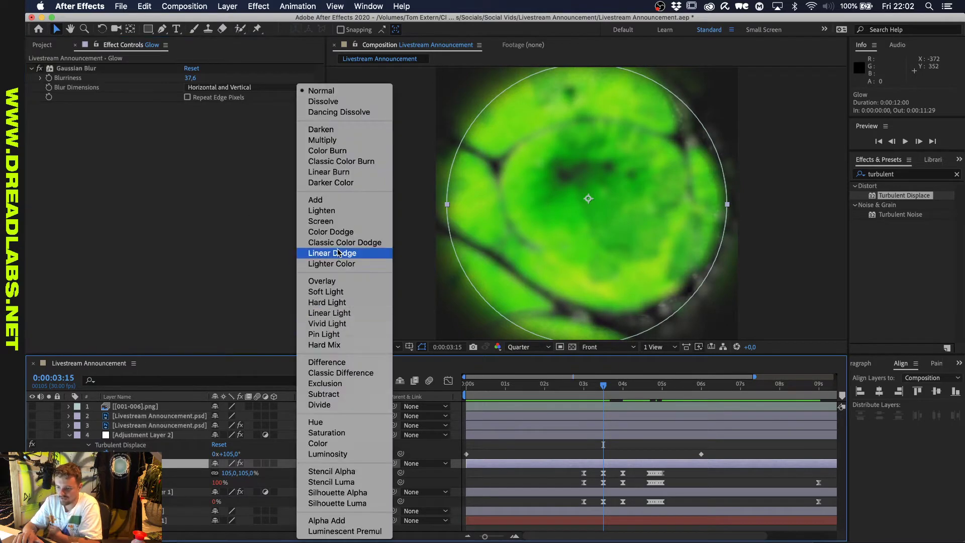
left_click(346, 212)
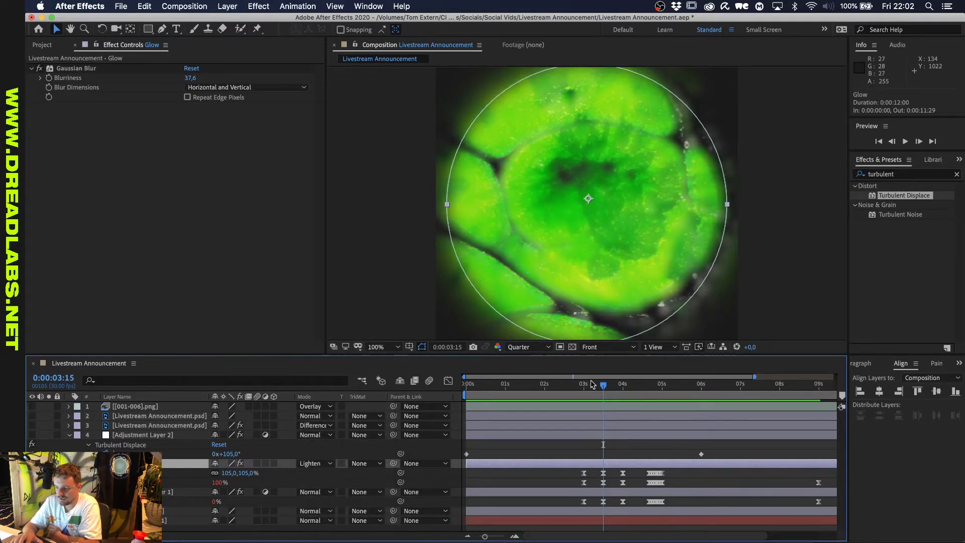
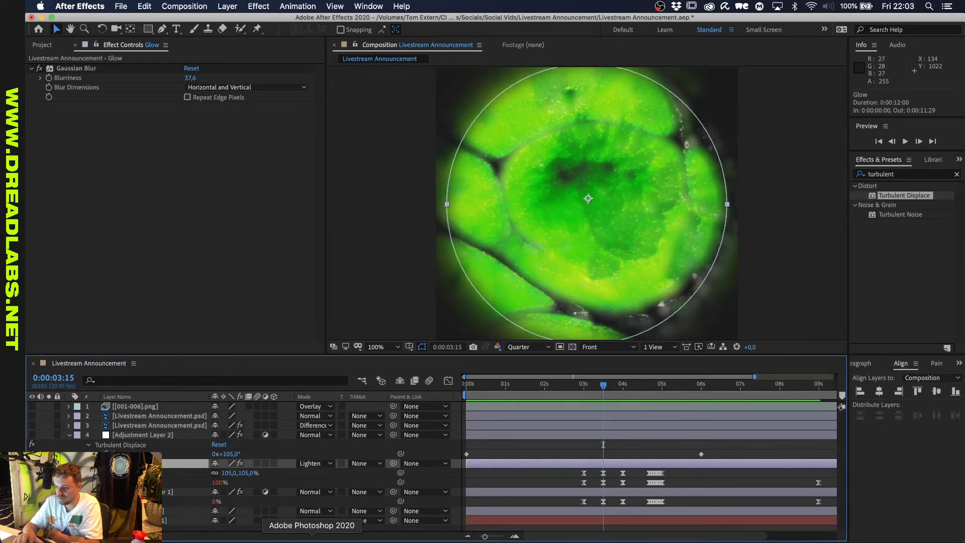
left_click_drag(603, 385, 570, 390)
key("space")
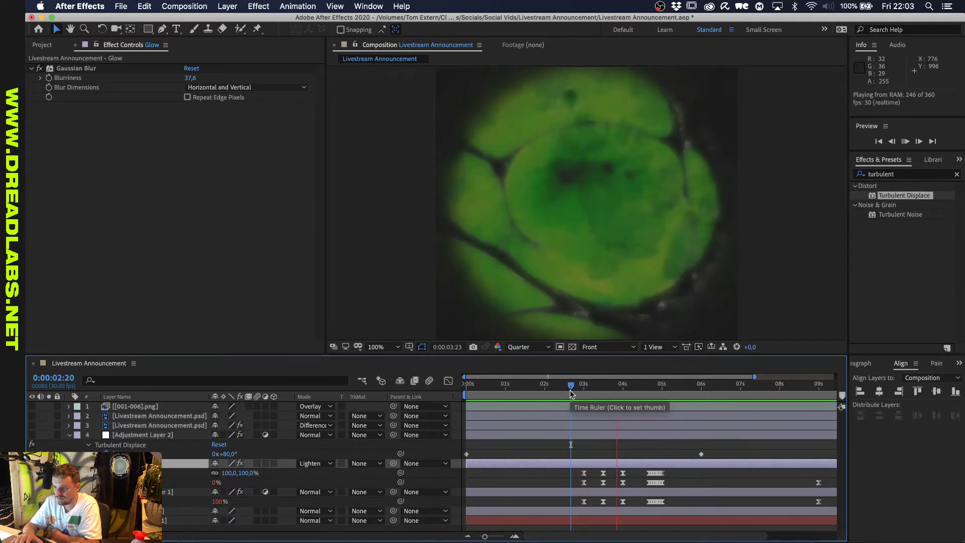
key("space")
Make Adjustment Layer 2 visible and preview the displaced, glowing background from 0:00:02:27.
key("Home")
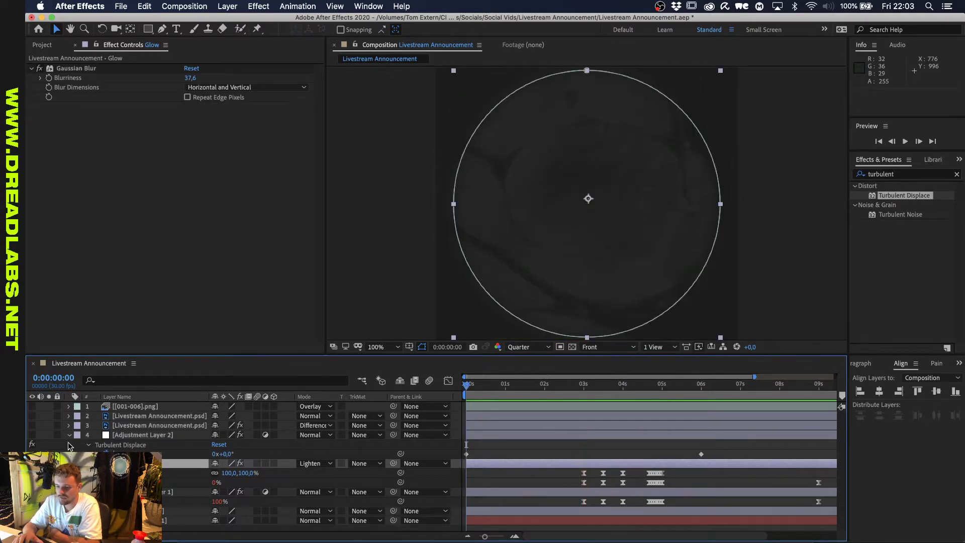
left_click(32, 435)
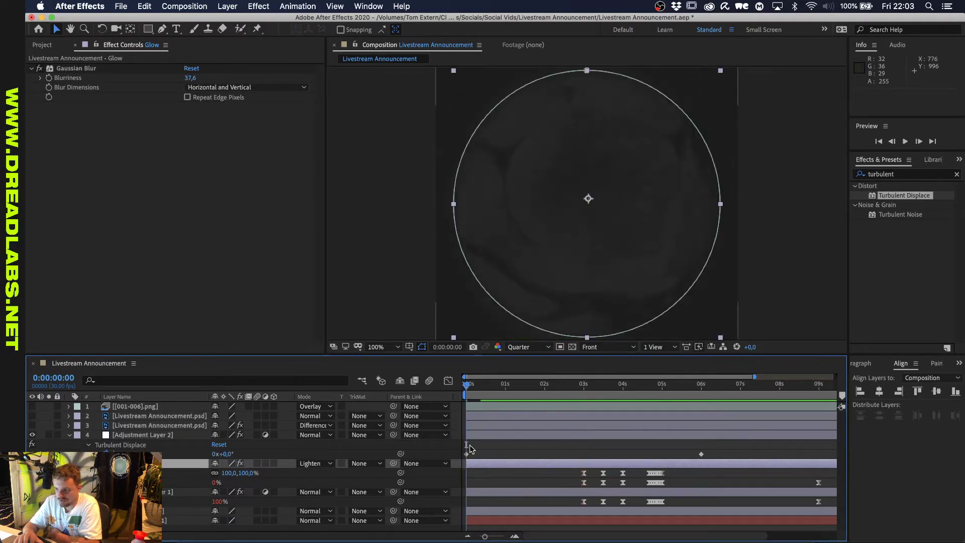
left_click(580, 386)
key("space")
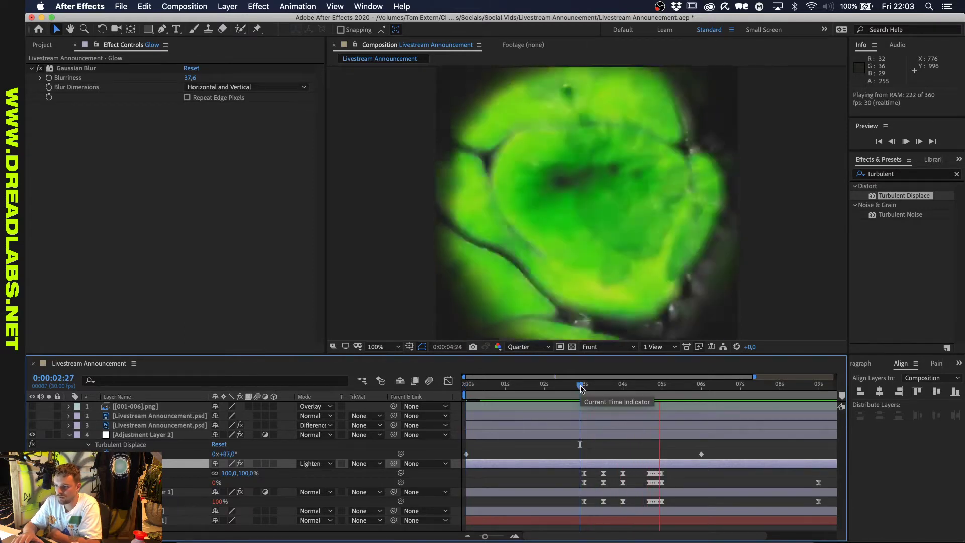
key("space")
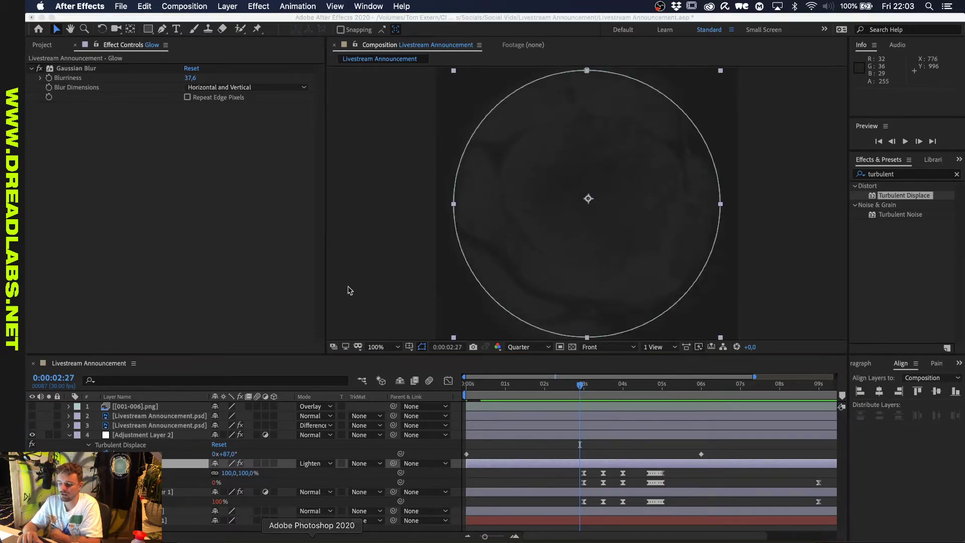
Switch to Photoshop and apply a Gaussian Blur with a radius of 21,9 pixels to Layer 1 copy in 035.png.
left_click(311, 539)
scroll(278, 366, "down", 2)
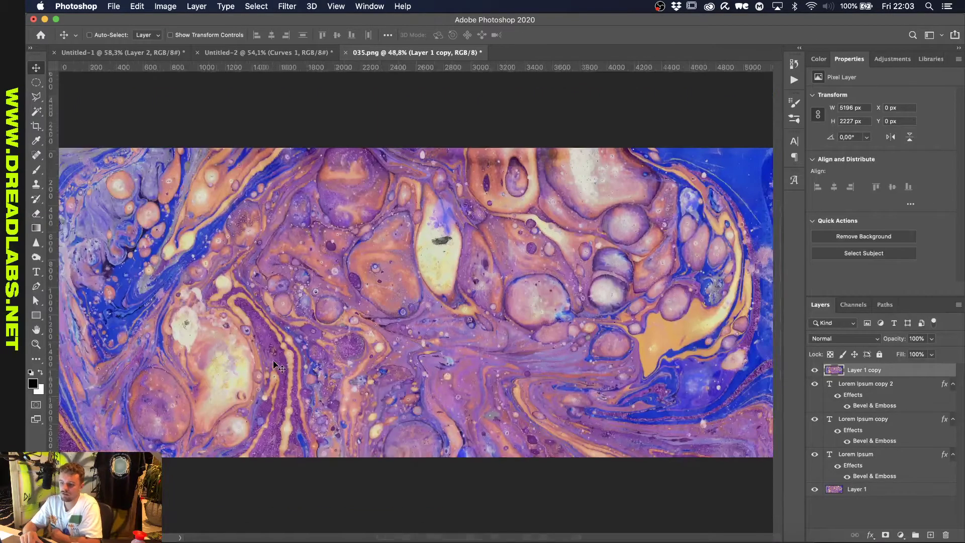
scroll(382, 208, "down", 2)
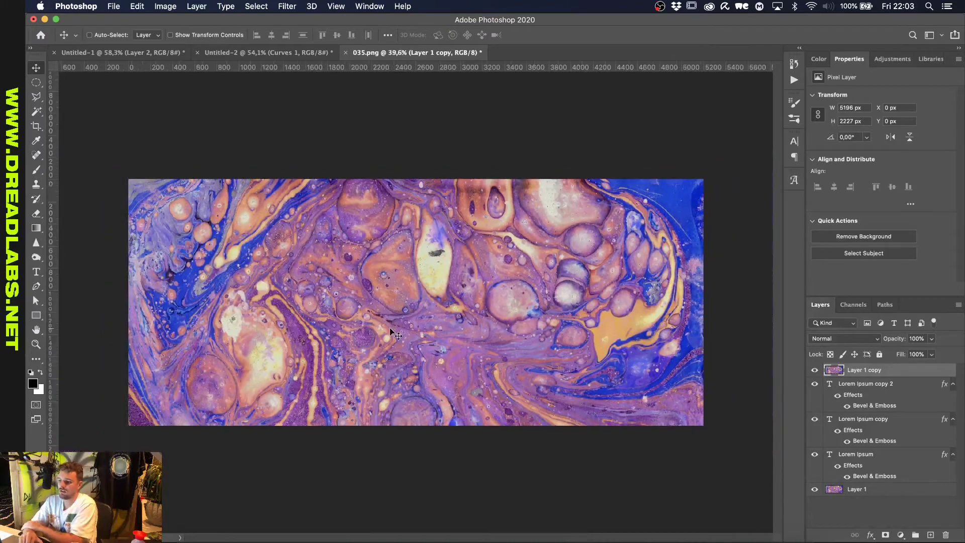
left_click(287, 7)
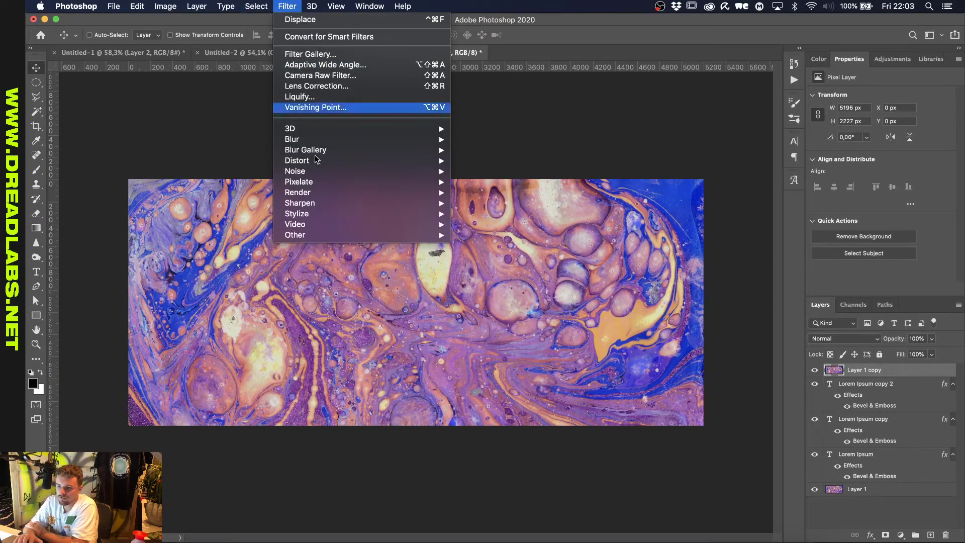
mouse_move(318, 139)
left_click(512, 183)
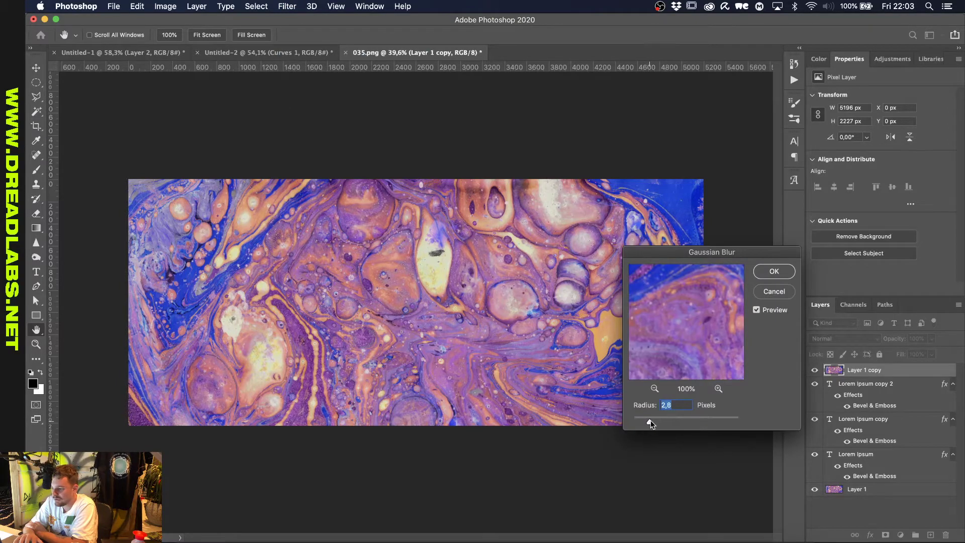
left_click_drag(650, 424, 680, 422)
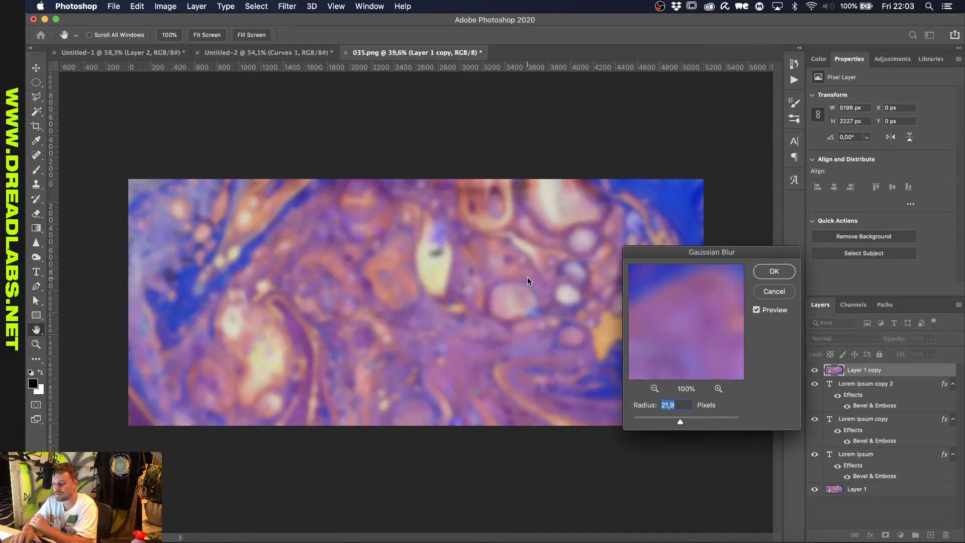
key("Return")
key("v")
scroll(402, 279, "up", 1)
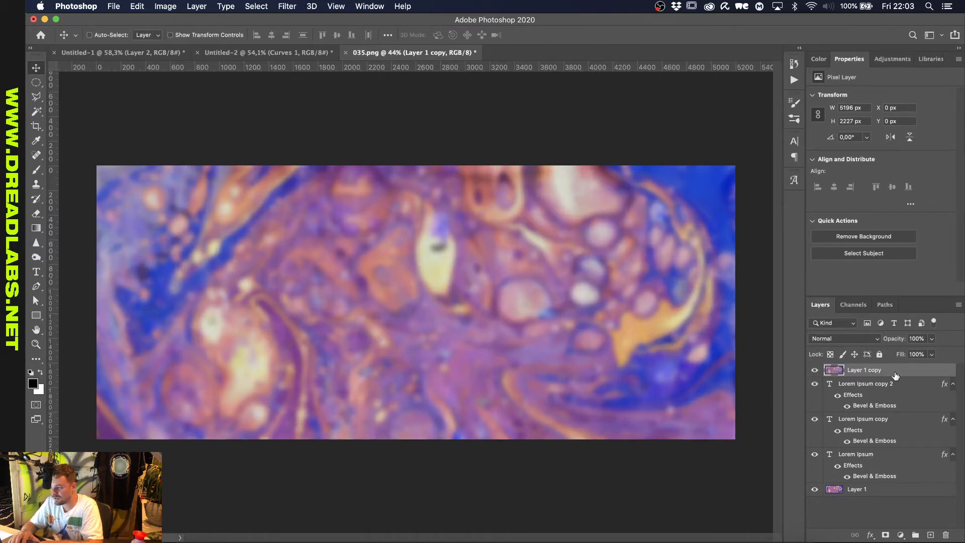
Try clipping Layer 1 copy to the Lorem Ipsum copy 2 text layer and release the clipping mask.
left_click(890, 376, "alt")
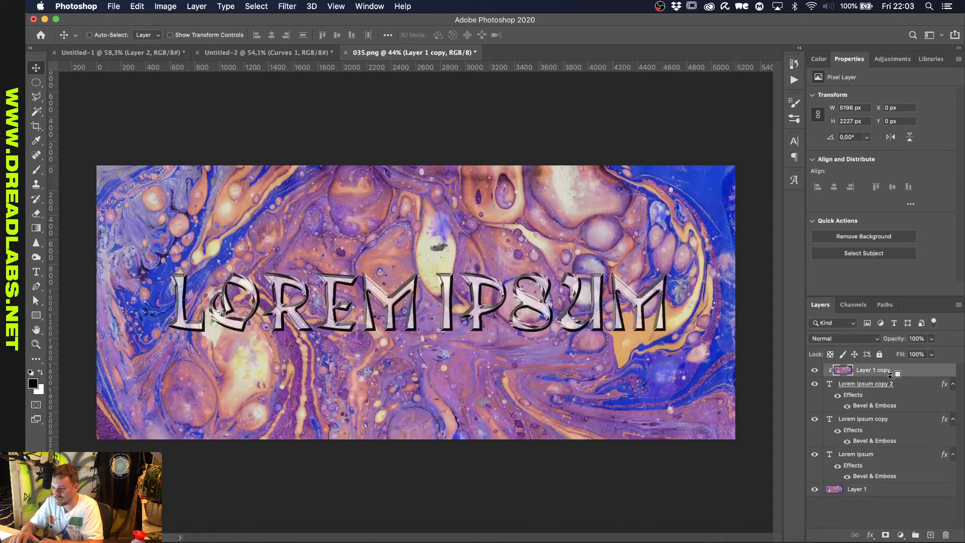
left_click(890, 374, "alt")
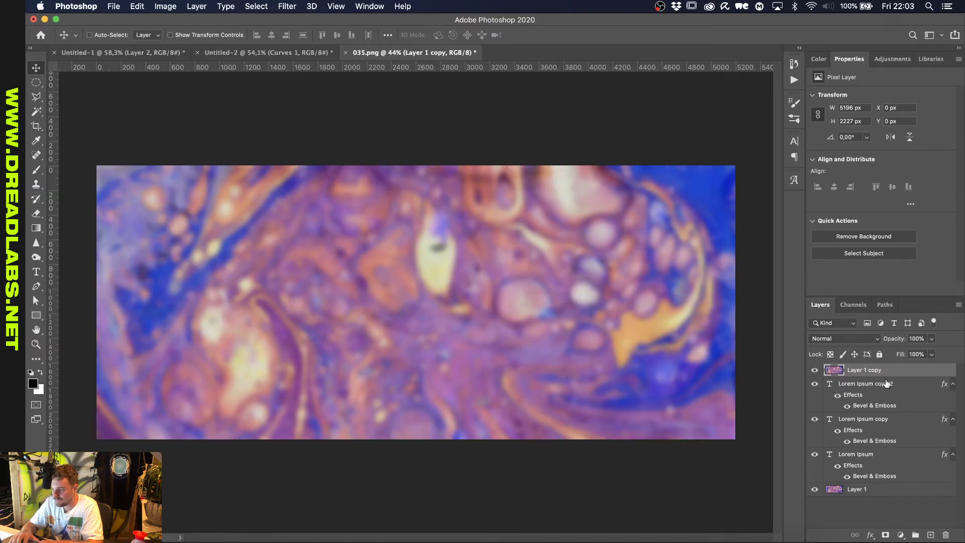
Duplicate the Lorem Ipsum text layer directly above Layer 1 and clear the duplicate's layer style.
left_click_drag(888, 376, 879, 456)
key("super+shift+bracketright")
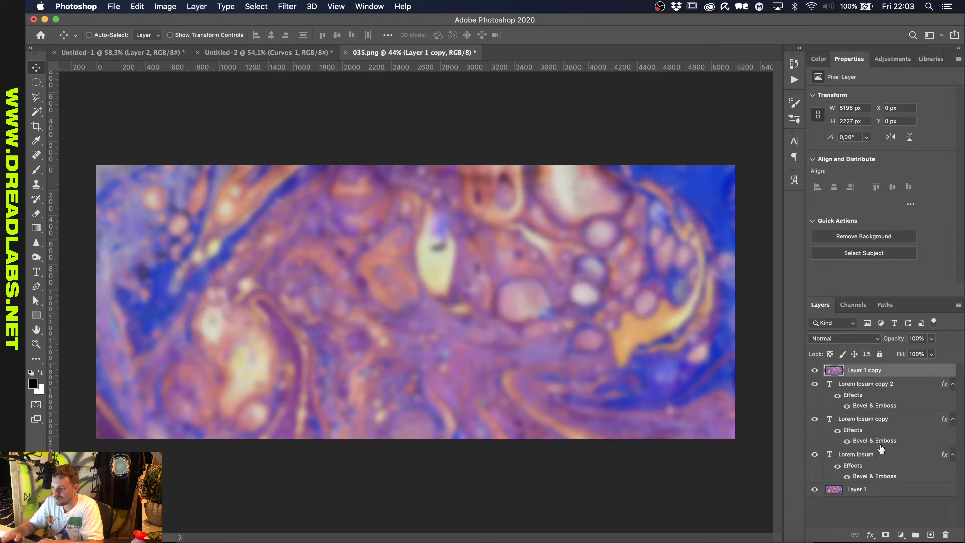
left_click_drag(865, 454, 869, 496)
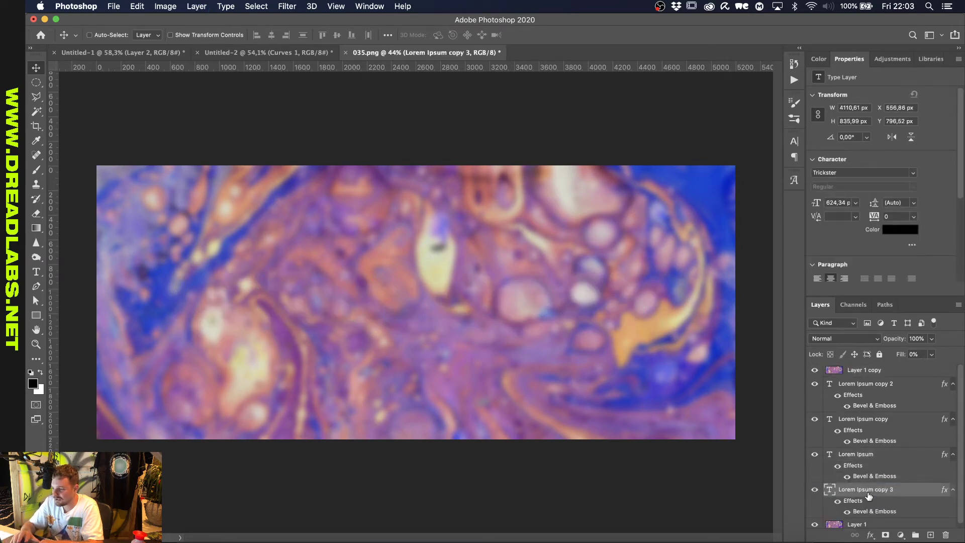
right_click(869, 496)
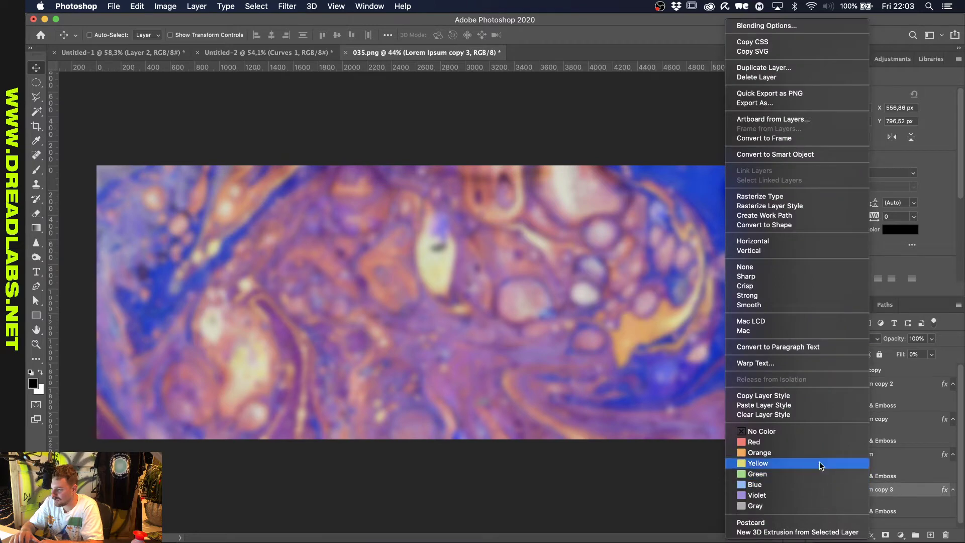
left_click(818, 405)
Place Layer 1 copy directly above Lorem Ipsum copy 3 and clip it to that text layer.
left_click_drag(867, 479, 867, 482)
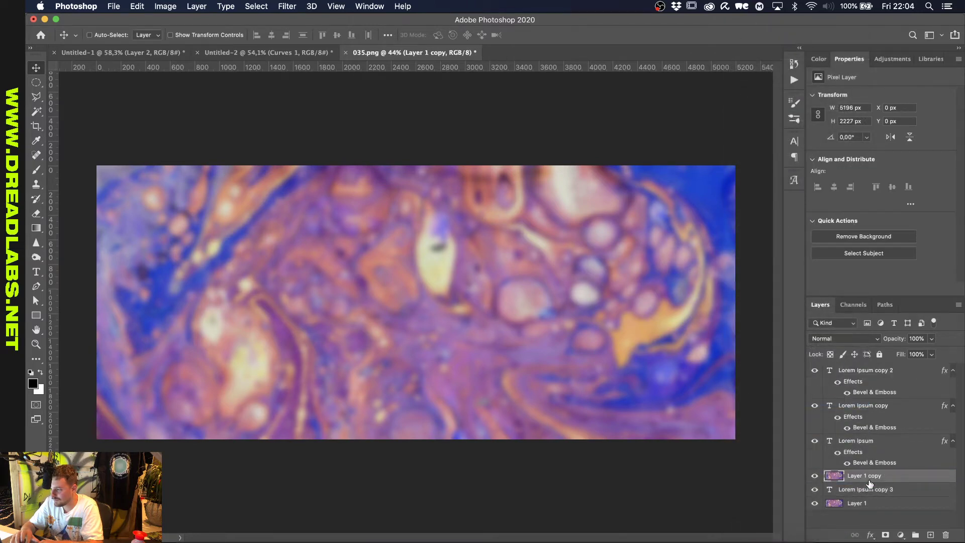
key("super+alt+g")
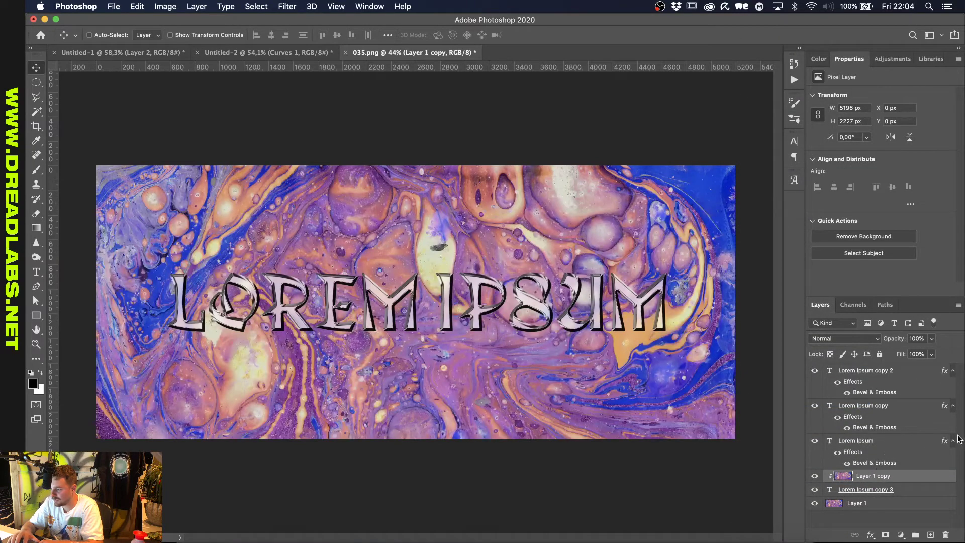
Collapse the effects of the three beveled Lorem Ipsum layers and clip all three to Lorem Ipsum copy 3.
key("alt+bracketright")
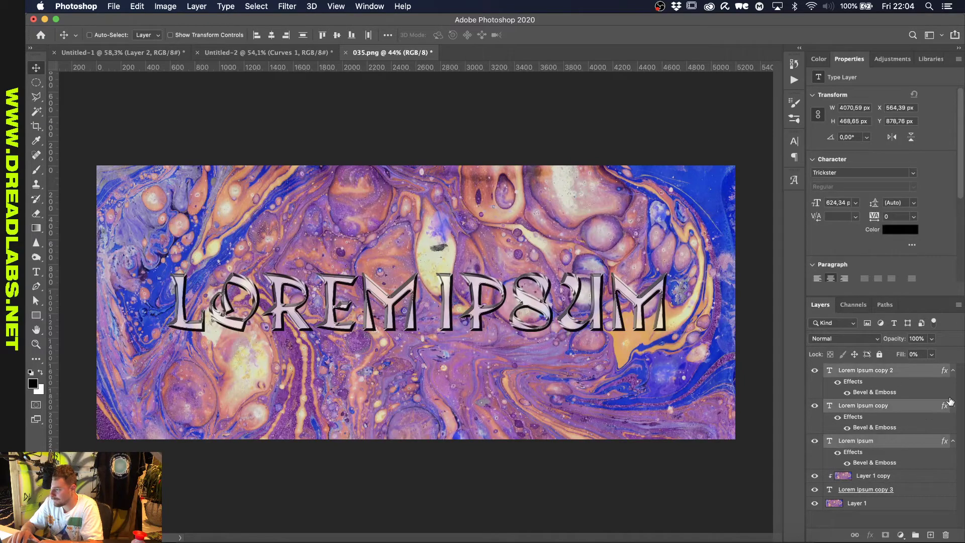
key("alt+bracketright")
key("alt+bracketright")
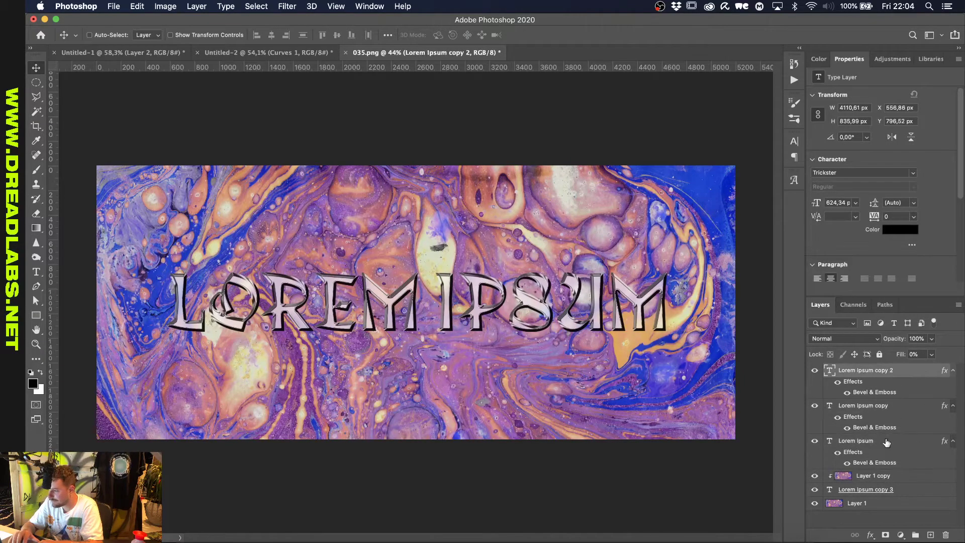
key("alt+shift+bracketleft")
key("alt+shift+bracketleft")
left_click(952, 371, "alt")
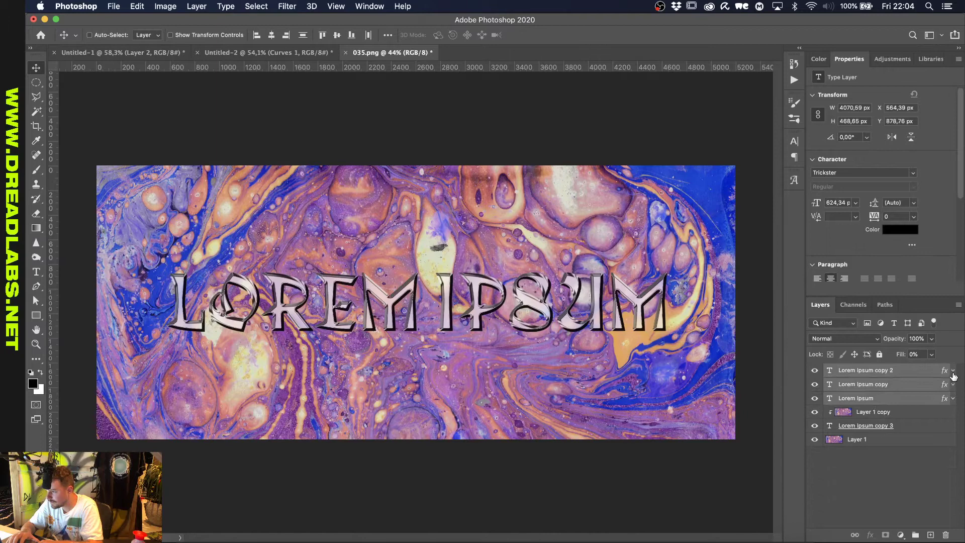
left_click(871, 405, "alt")
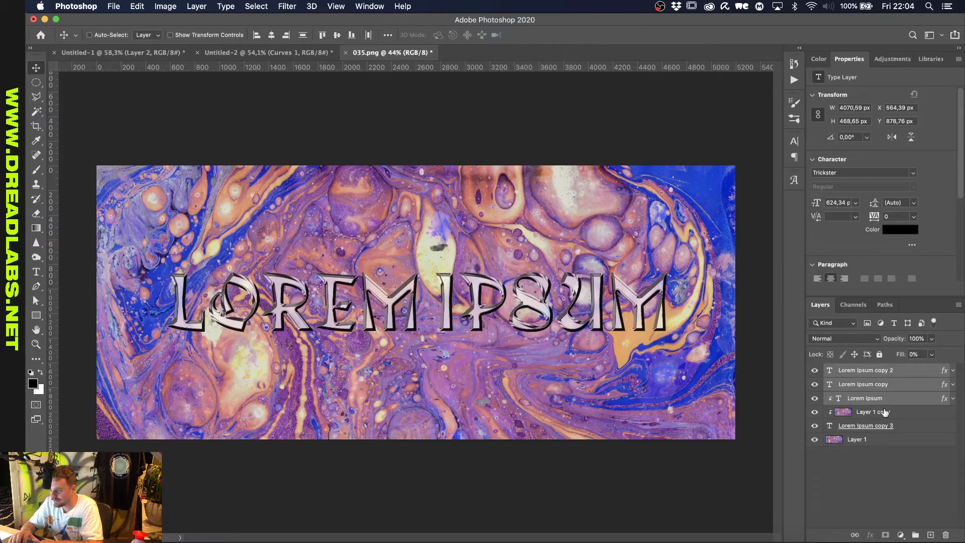
left_click(876, 387, "alt")
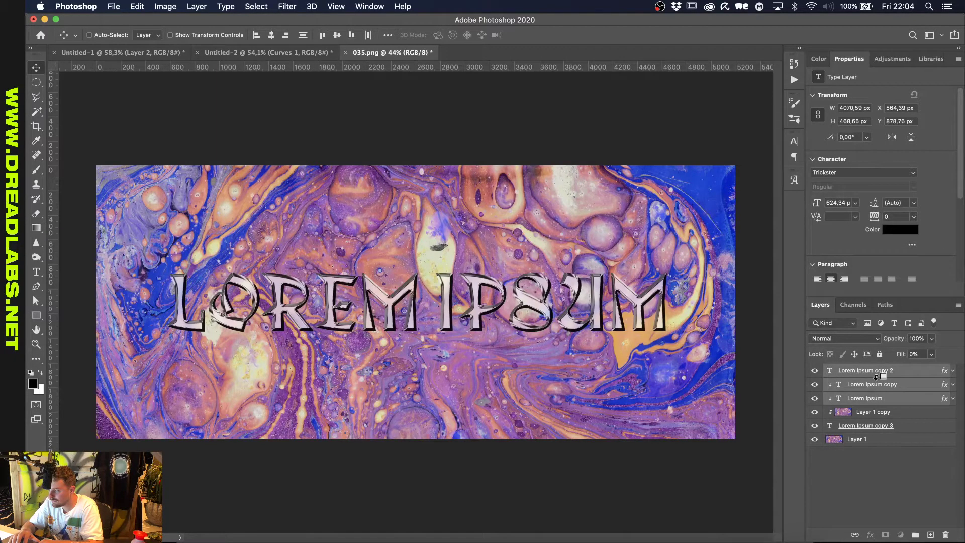
left_click(875, 375, "alt")
Check the effect of Lorem Ipsum copy 2 by toggling its visibility and delete that layer.
scroll(513, 305, "up", 1)
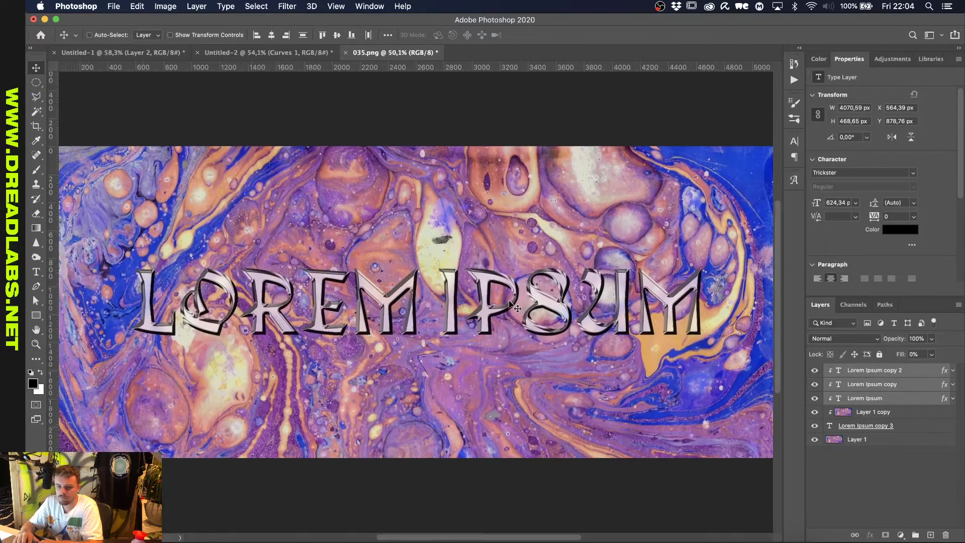
left_click(896, 371)
left_click(814, 370)
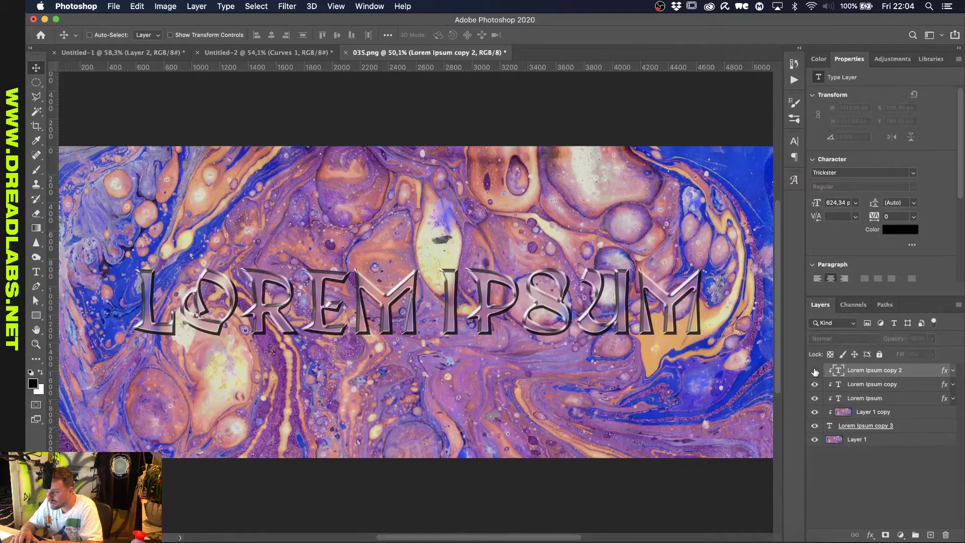
key("Delete")
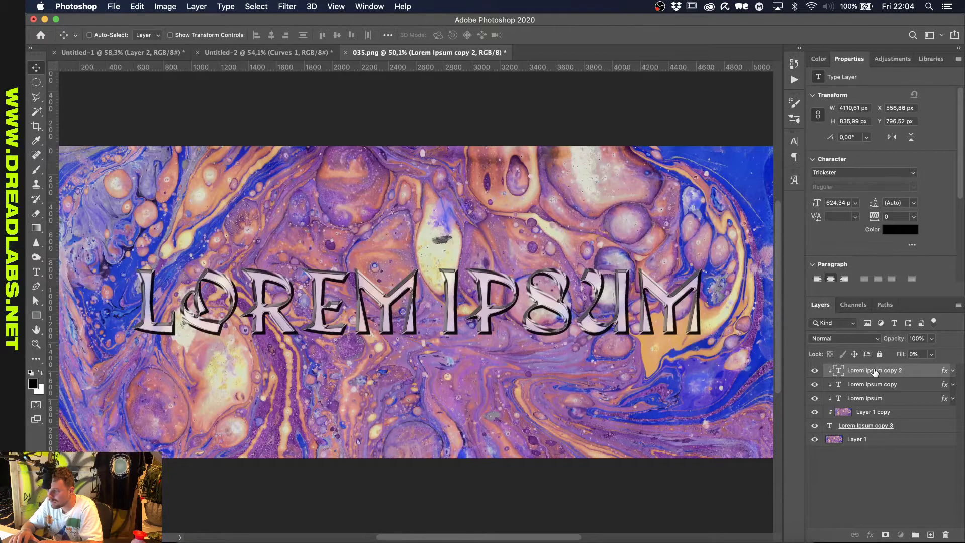
Add a clipped Hue/Saturation adjustment layer above Layer 1 copy and move it to the top of the layer stack.
scroll(742, 315, "up", 3)
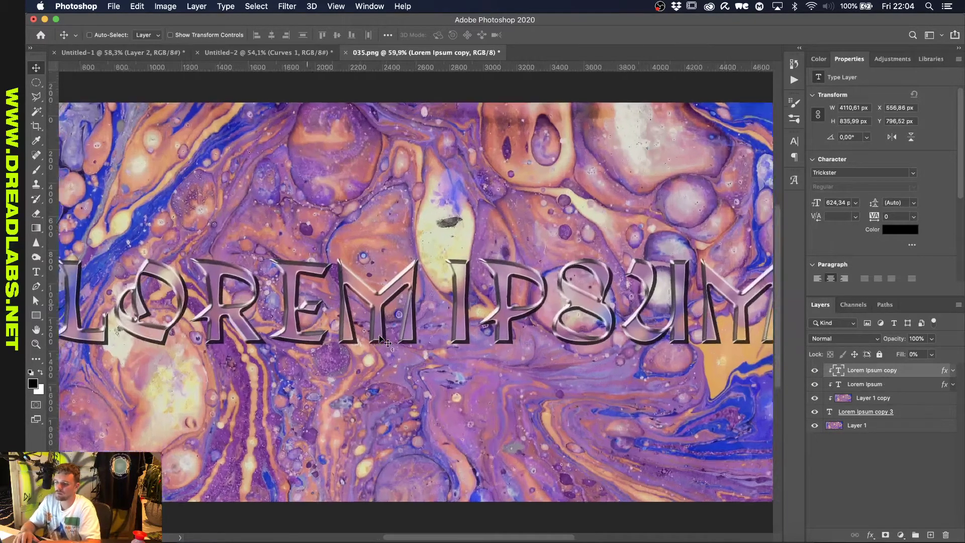
left_click(874, 402)
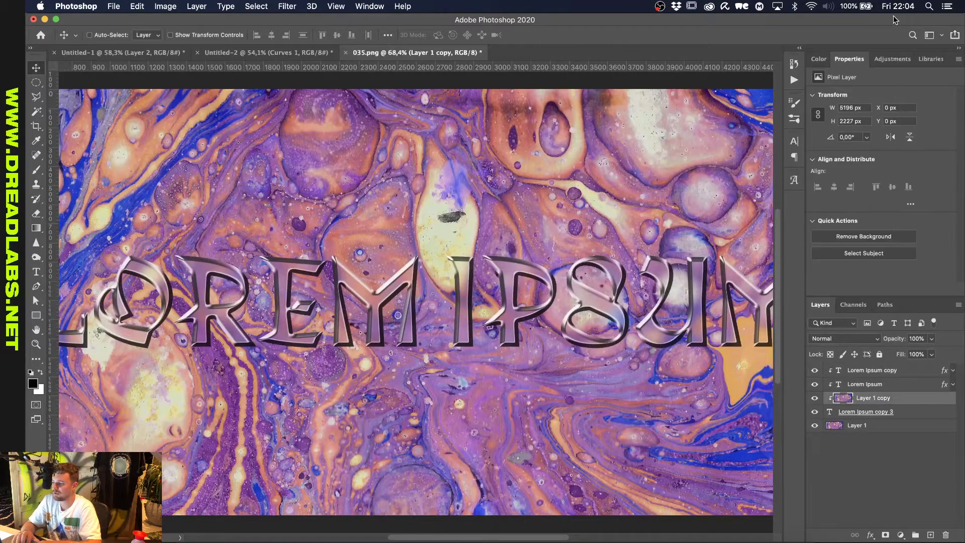
left_click(890, 59)
left_click(831, 100)
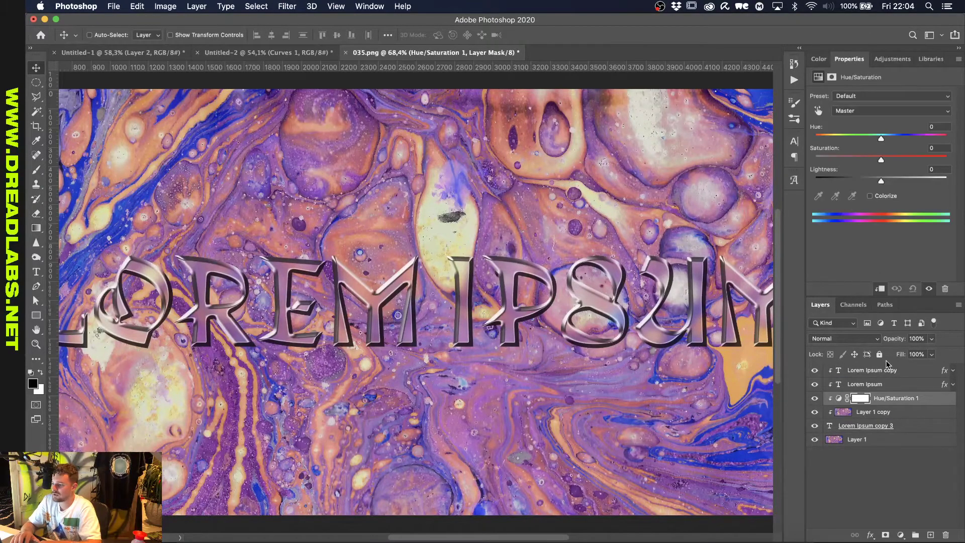
key("super+bracketright")
key("super+bracketright")
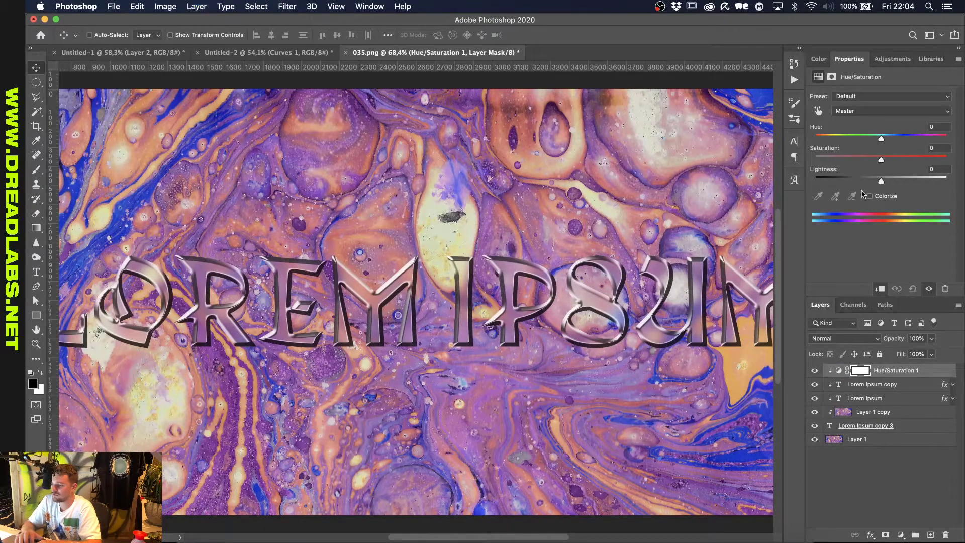
Set the Hue/Saturation layer's Saturation to +27 and inspect the lettering.
mouse_move(881, 160)
left_mouse_down()
mouse_move(933, 167)
mouse_move(899, 161)
left_mouse_up()
scroll(412, 295, "down", 3)
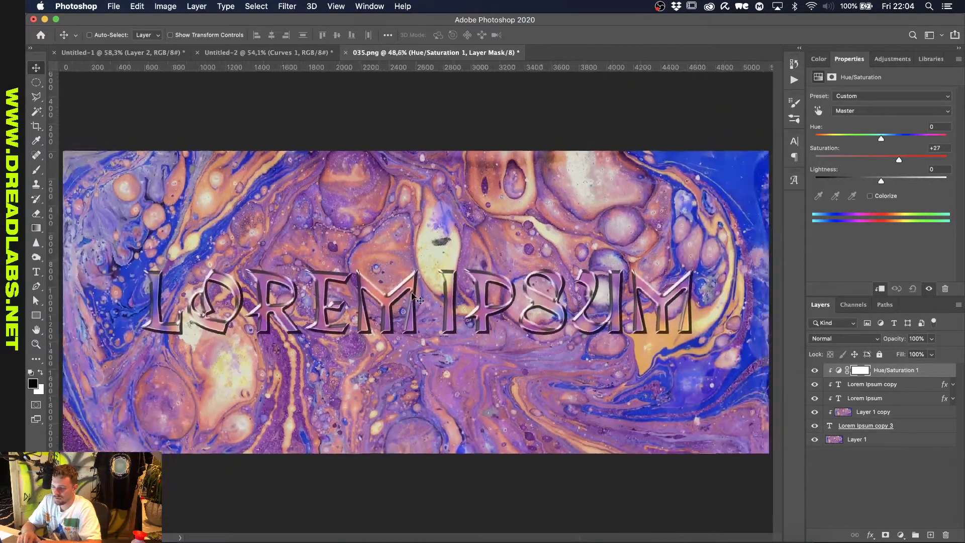
scroll(412, 296, "up", 1)
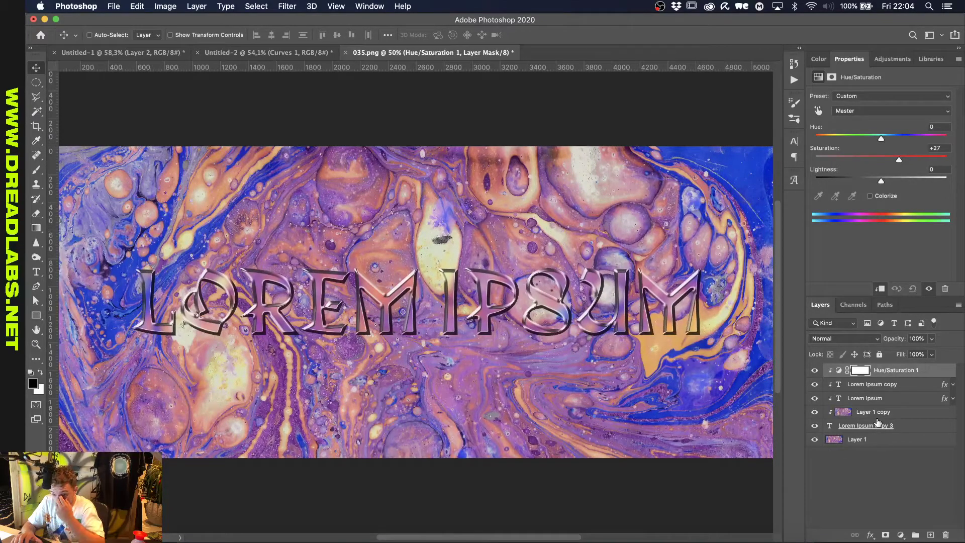
scroll(663, 412, "down", 1)
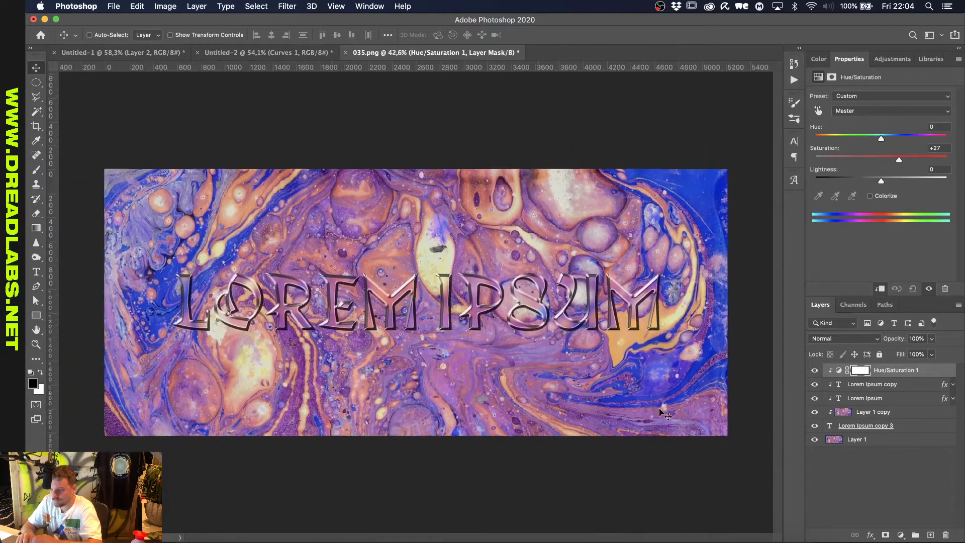
Replace the text of the Lorem Ipsum copy layer with "dreadlabs".
left_click(871, 397)
left_click(871, 387)
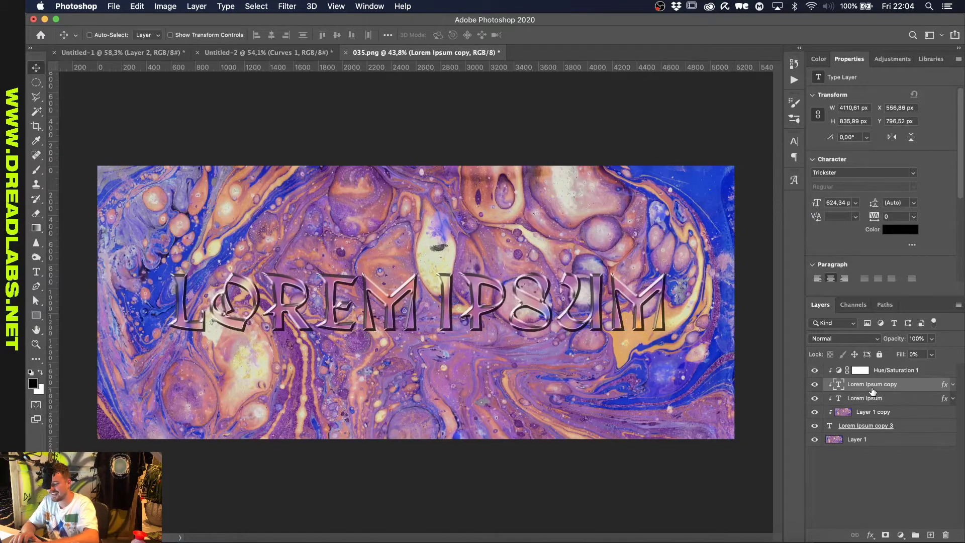
key("t")
left_click(485, 296)
key("super+a")
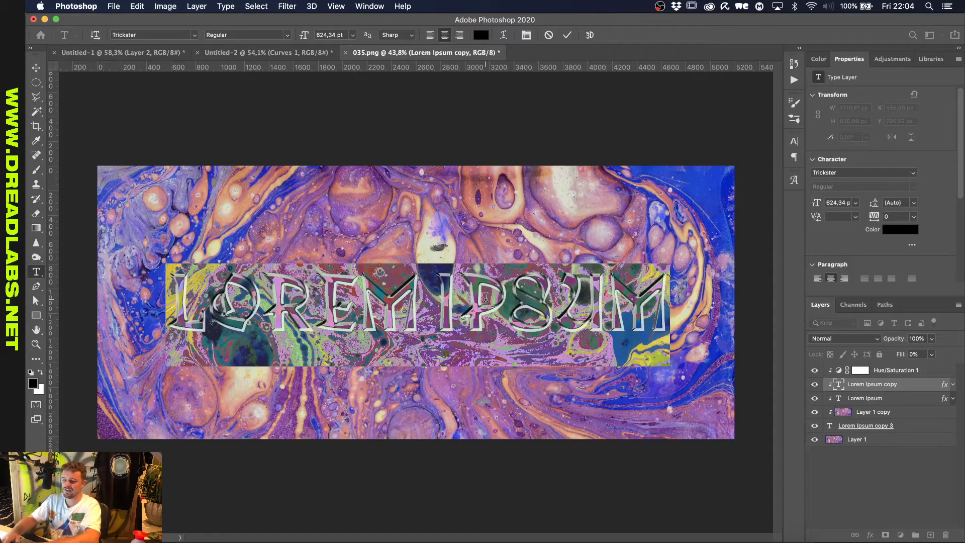
key("super+h")
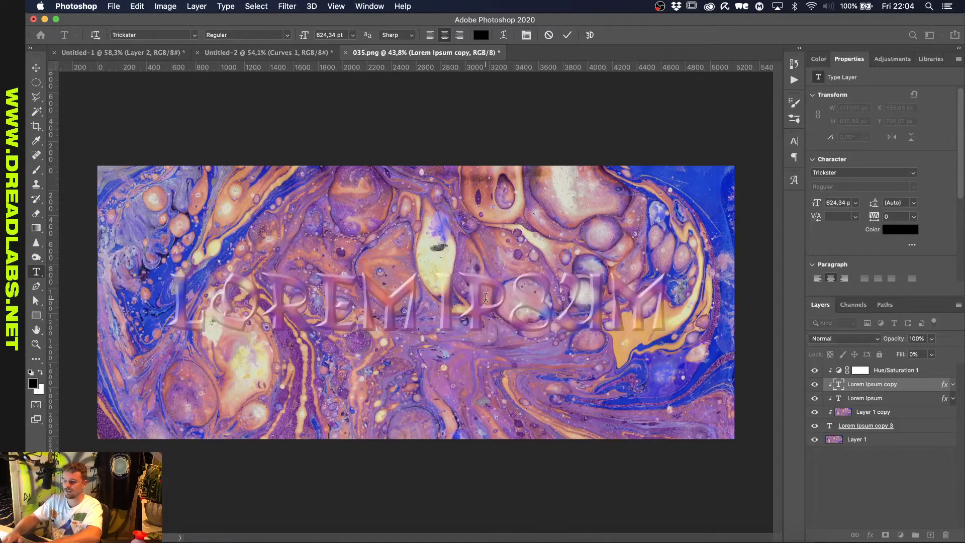
key("super+h")
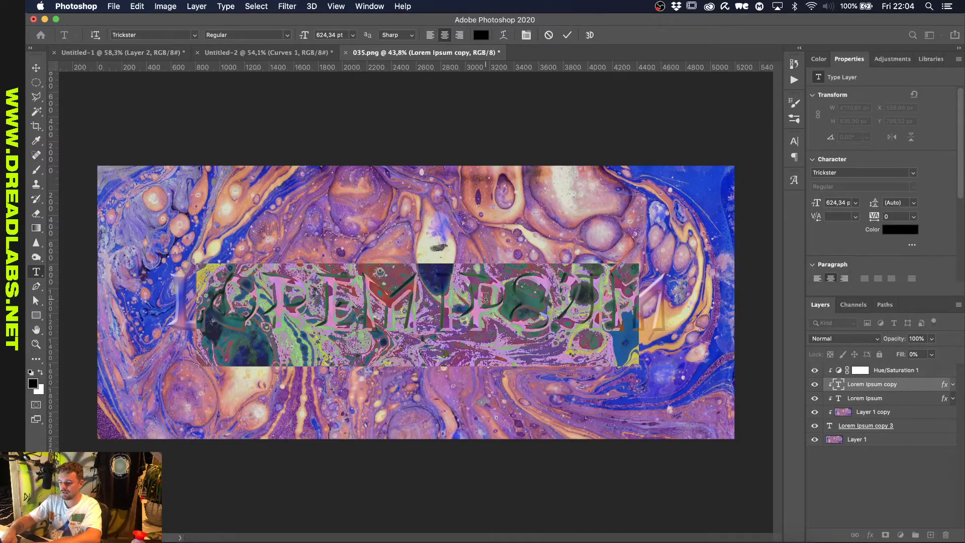
key("super+h")
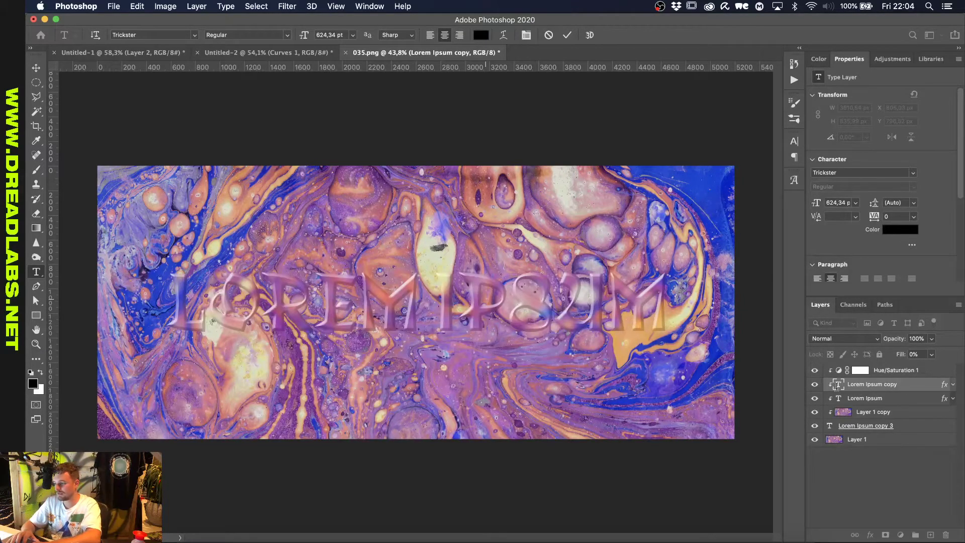
key("super+Return")
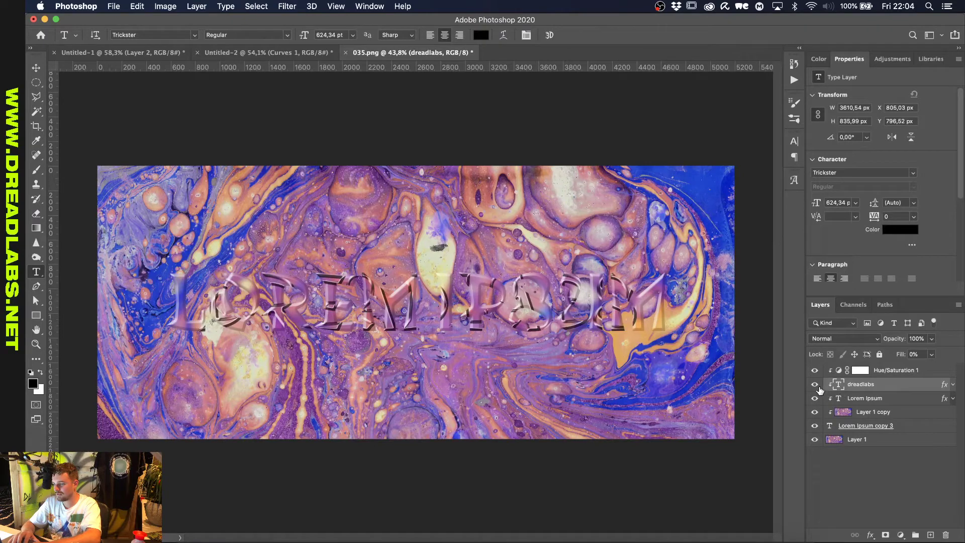
Replace the Lorem Ipsum layer's text with "dreadlabs", hiding the dreadlabs layer above it during the edit and showing it again.
left_click(860, 400)
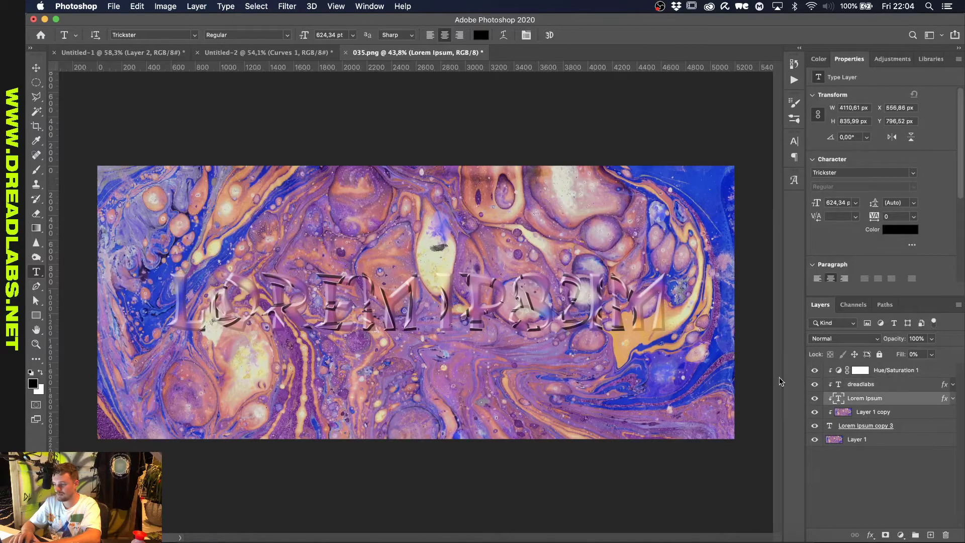
left_click(815, 383)
left_click(471, 300)
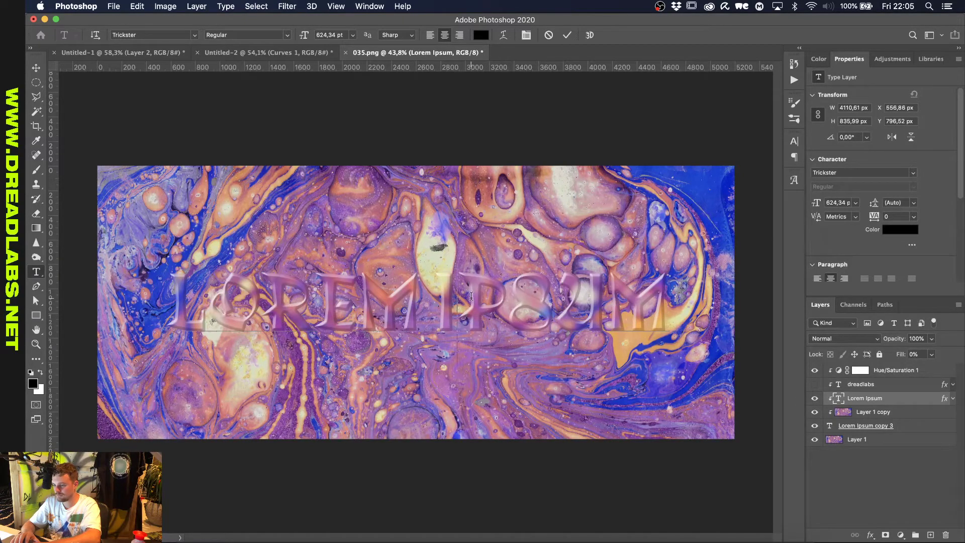
key("super+a")
key("BackSpace")
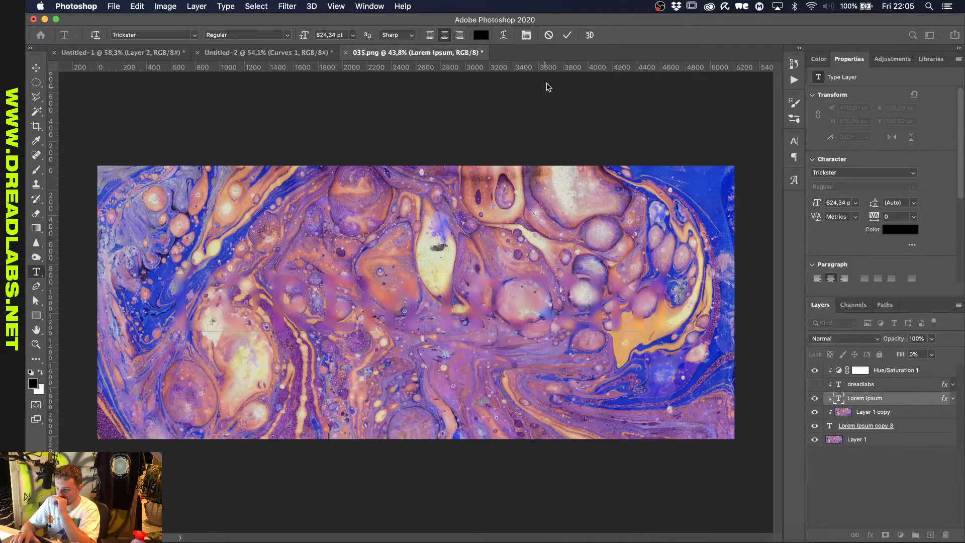
left_click(566, 36)
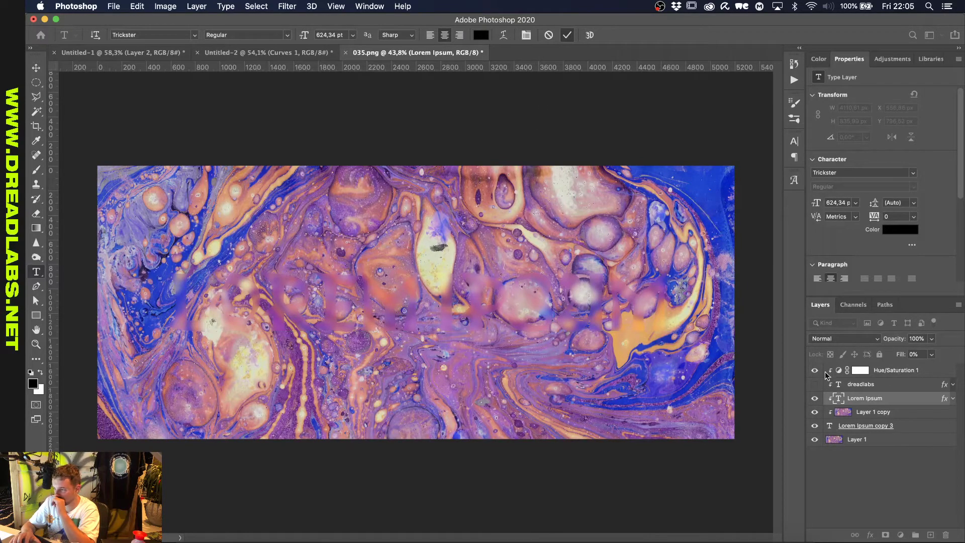
left_click(814, 384)
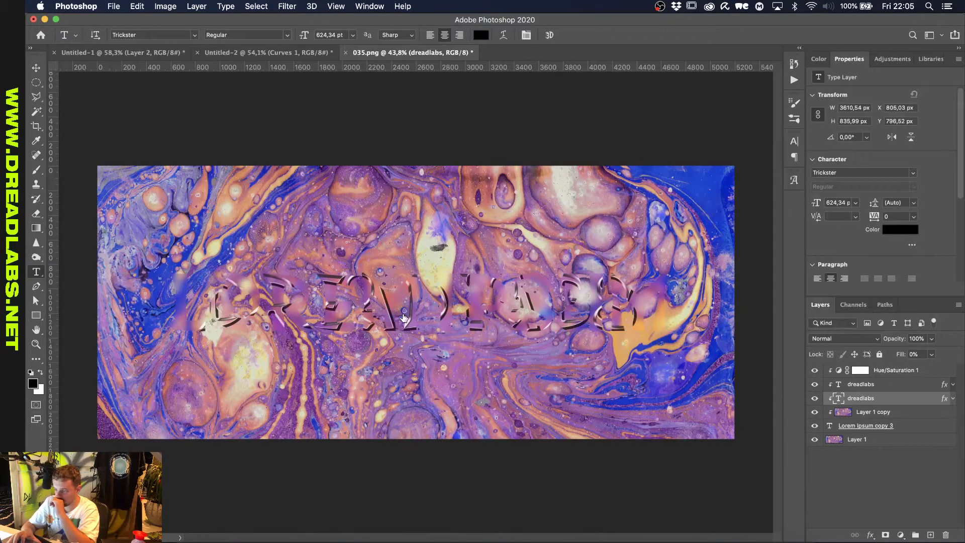
Hide both beveled dreadlabs layers and change the text of the base layer Lorem Ipsum copy 3 to "dreadlabs".
scroll(404, 317, "up", 2)
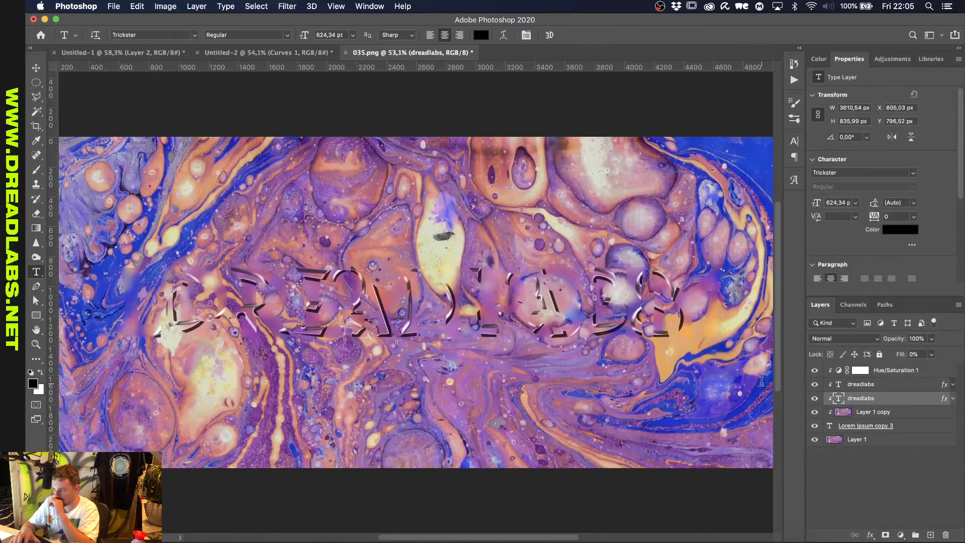
left_click(849, 426)
left_click(815, 398)
left_click(815, 384)
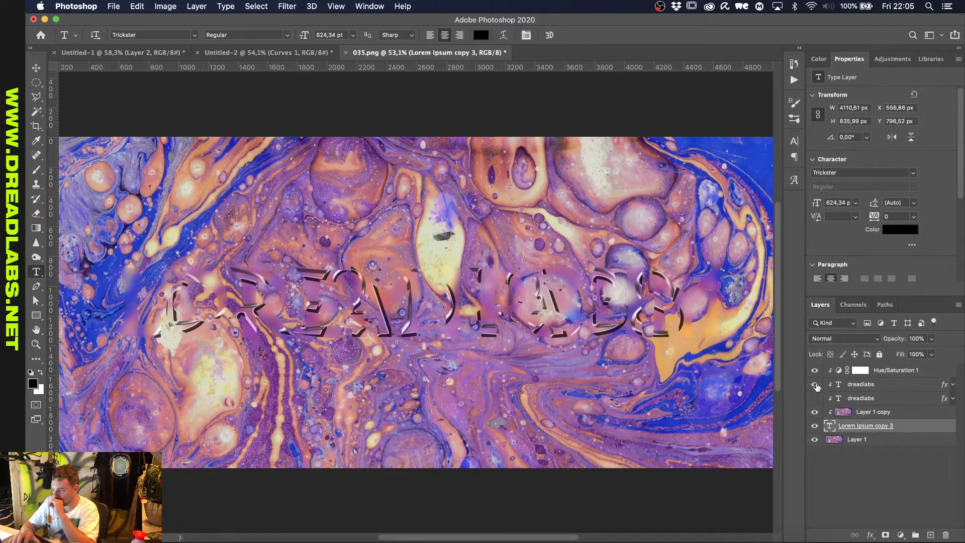
left_click(449, 288)
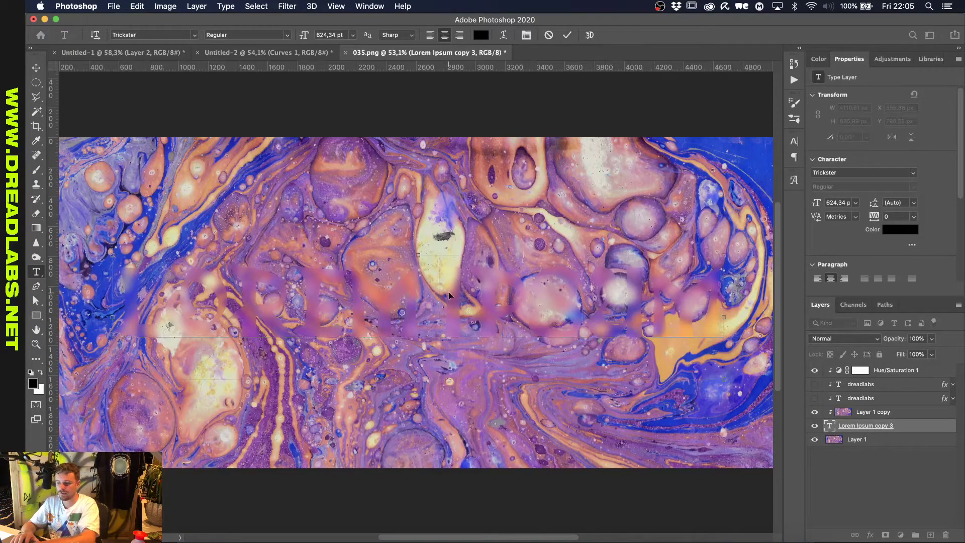
left_click(566, 34)
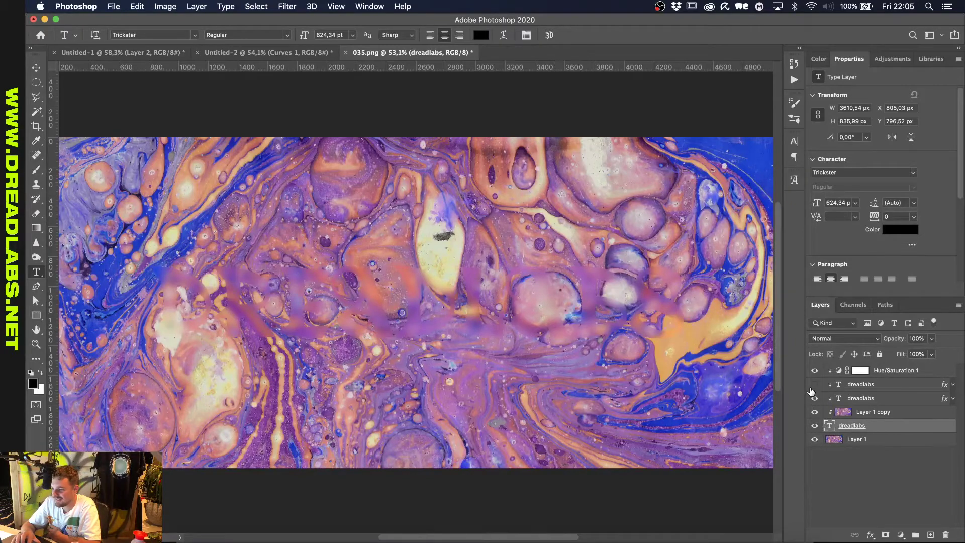
Show both hidden beveled dreadlabs text layers again and inspect the lettering over the marble texture.
left_click_drag(814, 383, 813, 397)
key("v")
scroll(412, 326, "down", 3)
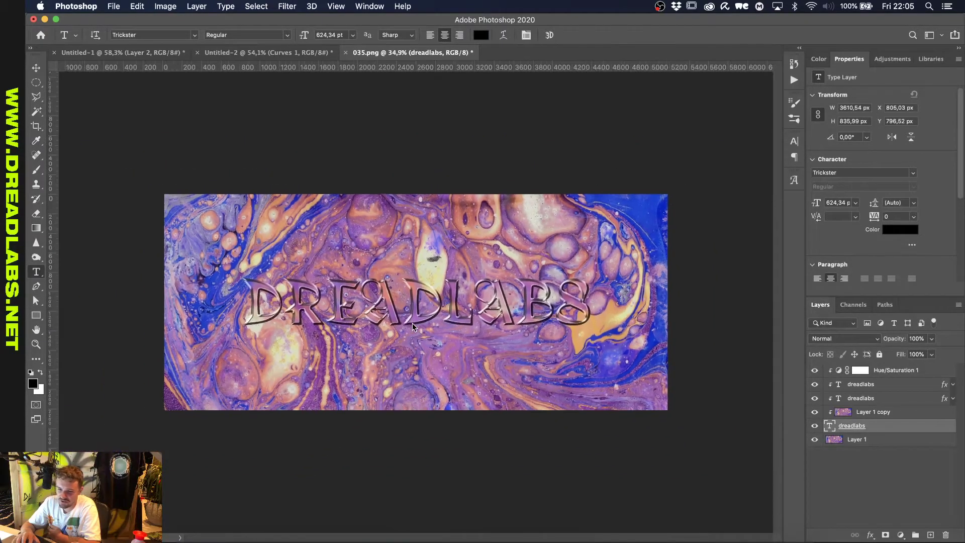
scroll(412, 325, "up", 2)
scroll(412, 326, "up", 1)
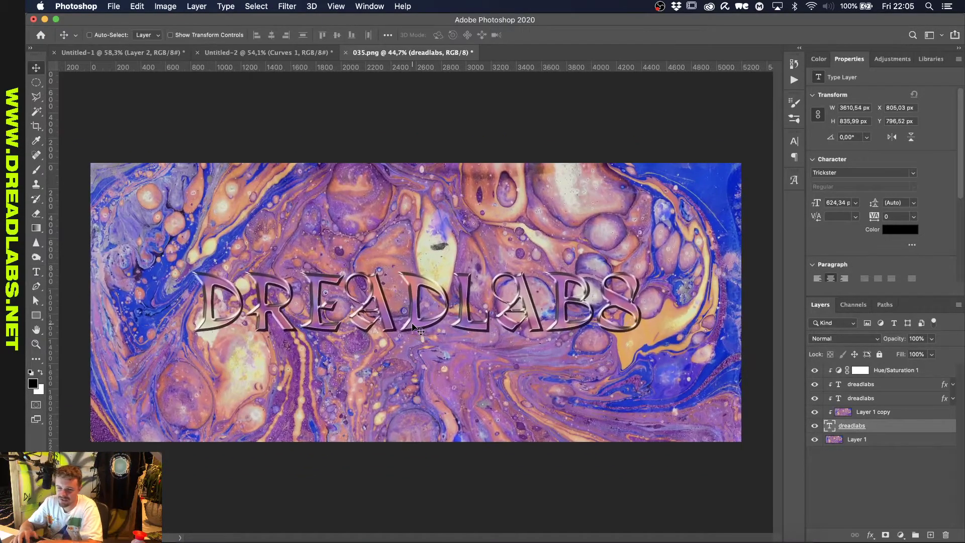
Set the Bevel & Emboss shadow opacity of the upper beveled dreadlabs layer to 42% and apply it.
left_click(886, 388)
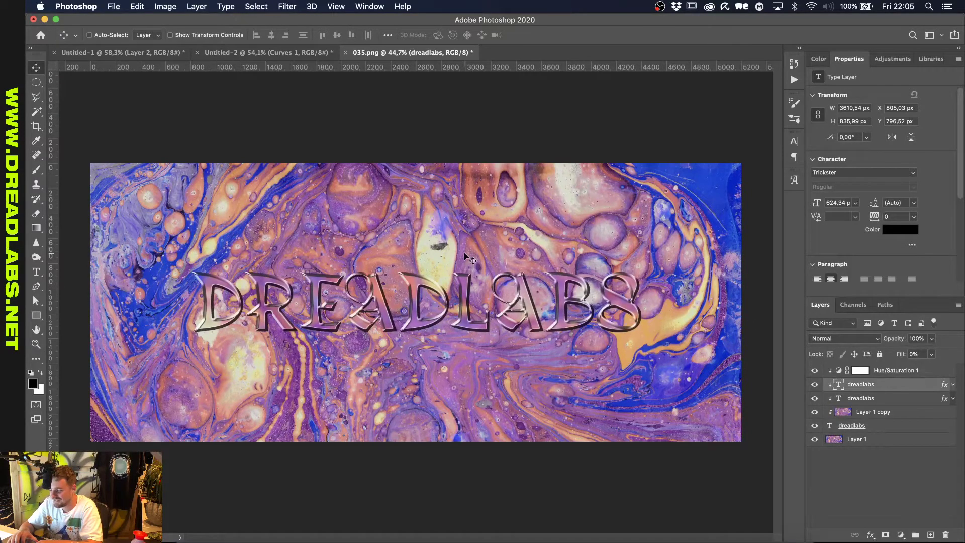
scroll(467, 258, "up", 2)
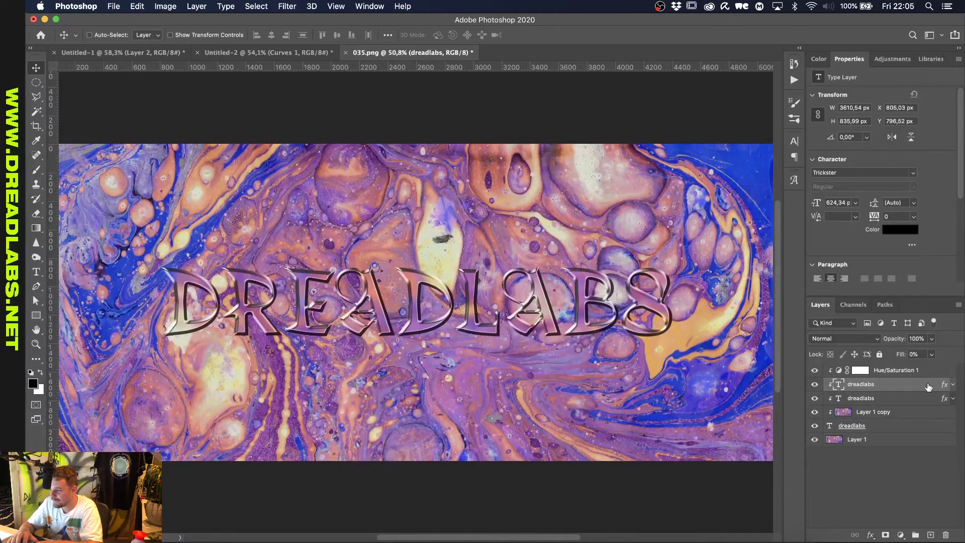
double_click(945, 385)
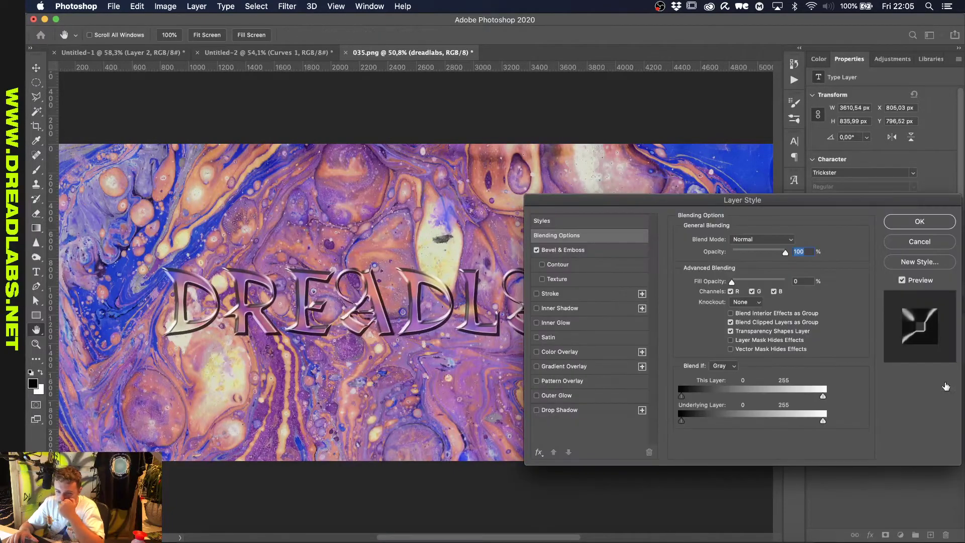
left_click(557, 248)
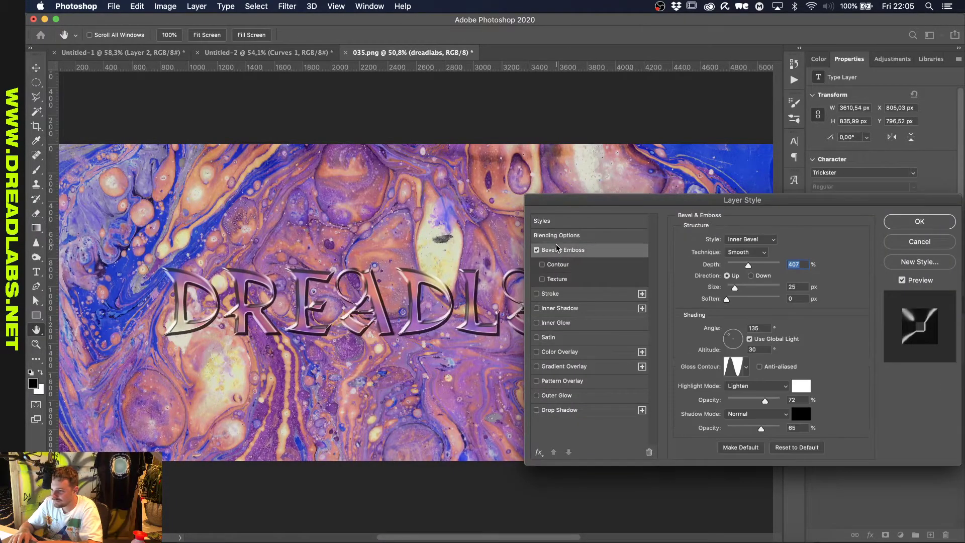
left_click_drag(754, 430, 750, 432)
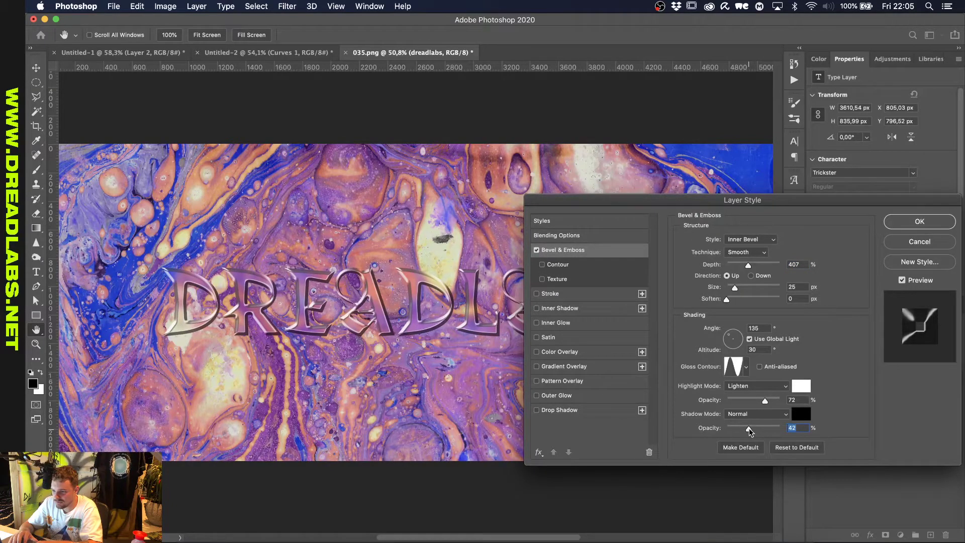
left_click(918, 222)
key("v")
scroll(580, 357, "up", 1)
scroll(581, 362, "up", 1)
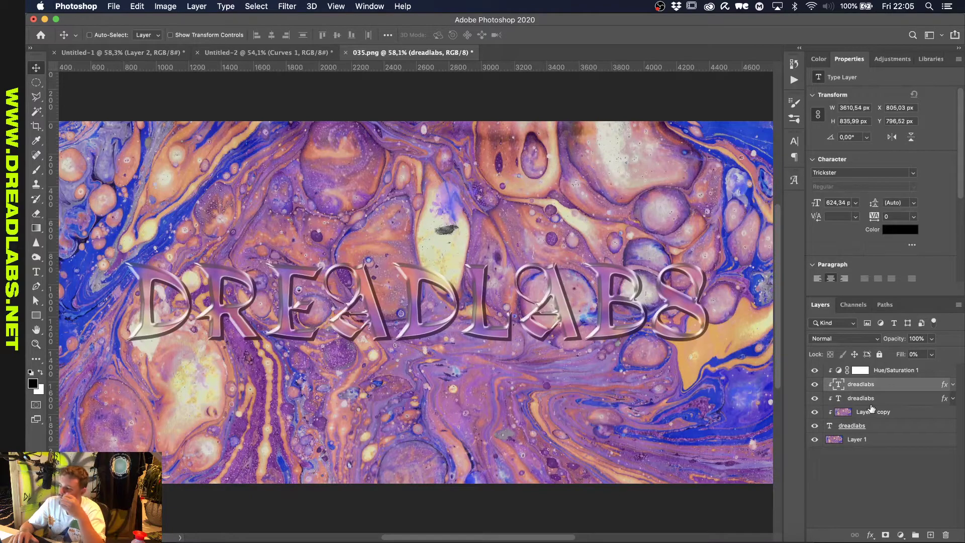
Duplicate the upper beveled dreadlabs layer as a clipped copy and clear the copy's layer style.
key("super+j")
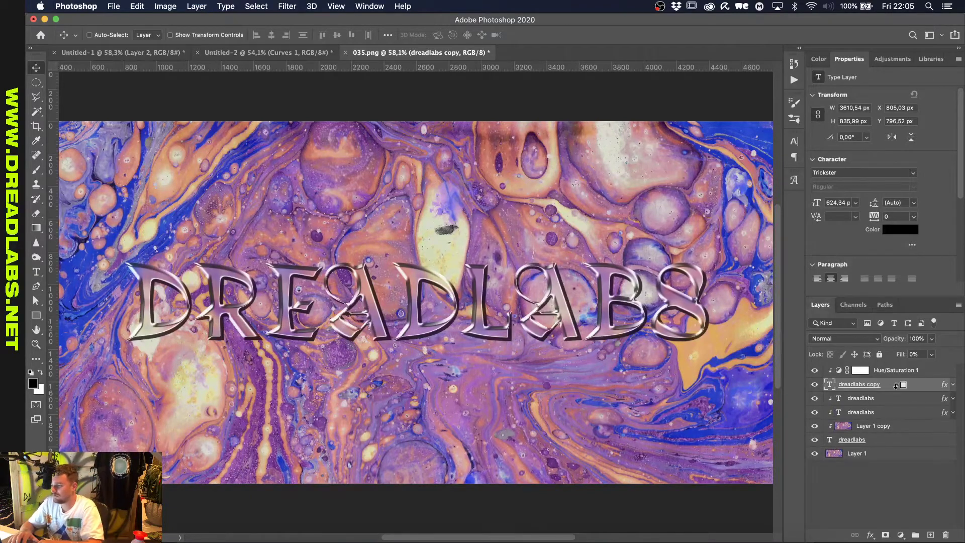
right_click(895, 386)
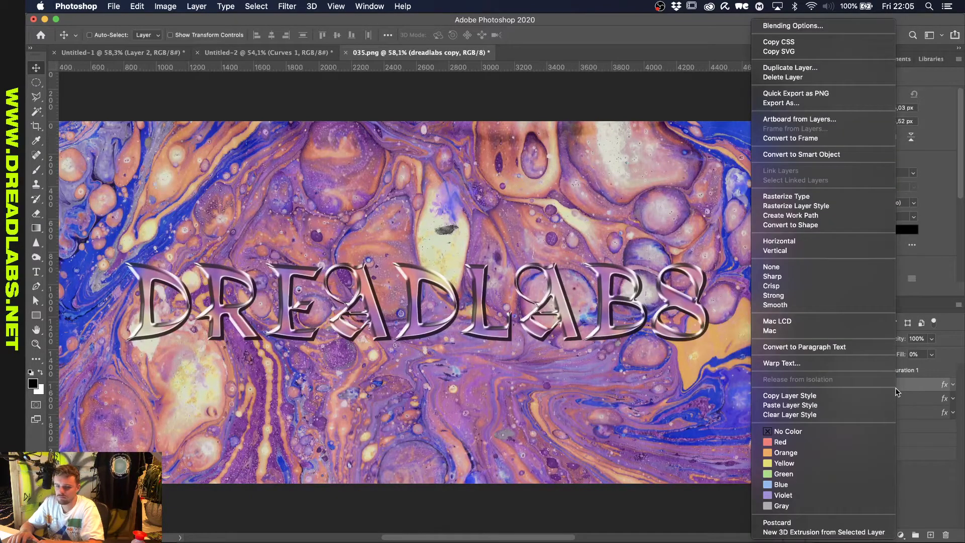
left_click(822, 418)
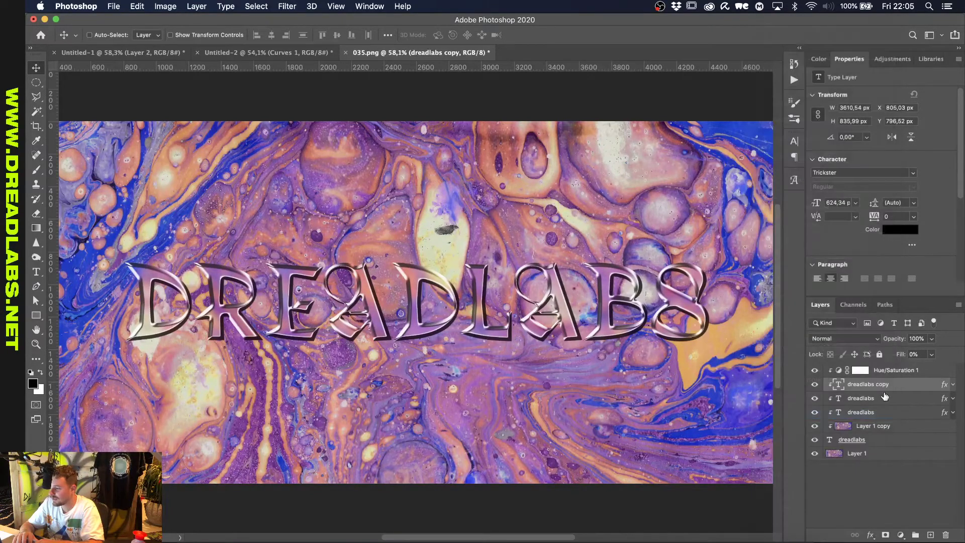
Reduce the Fill of the dreadlabs copy layer to 0%.
left_click(869, 536)
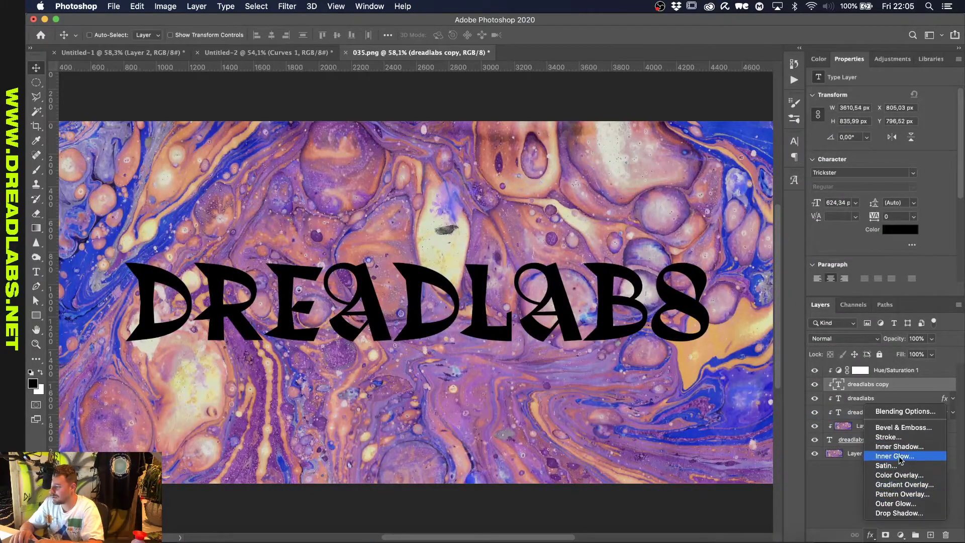
key("Escape")
left_click(931, 354)
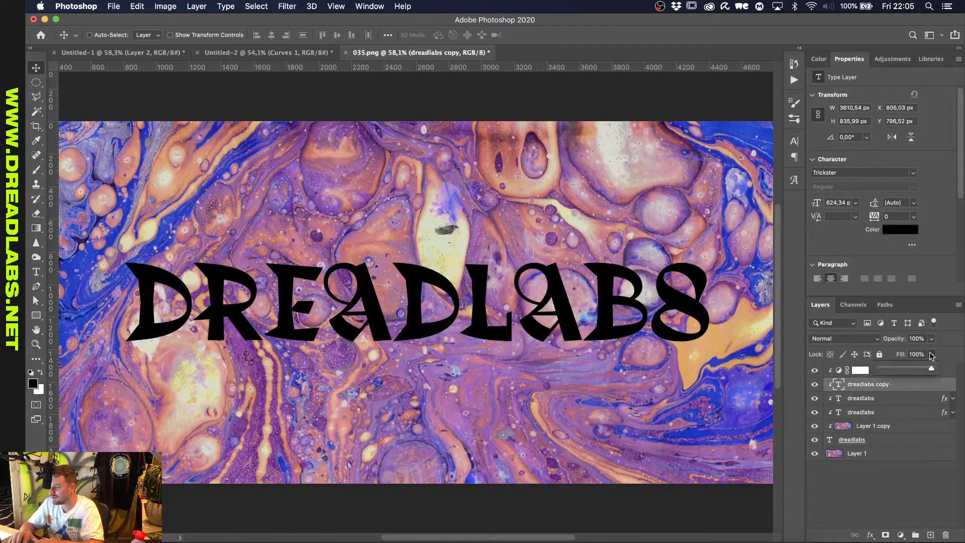
left_click_drag(930, 369, 844, 380)
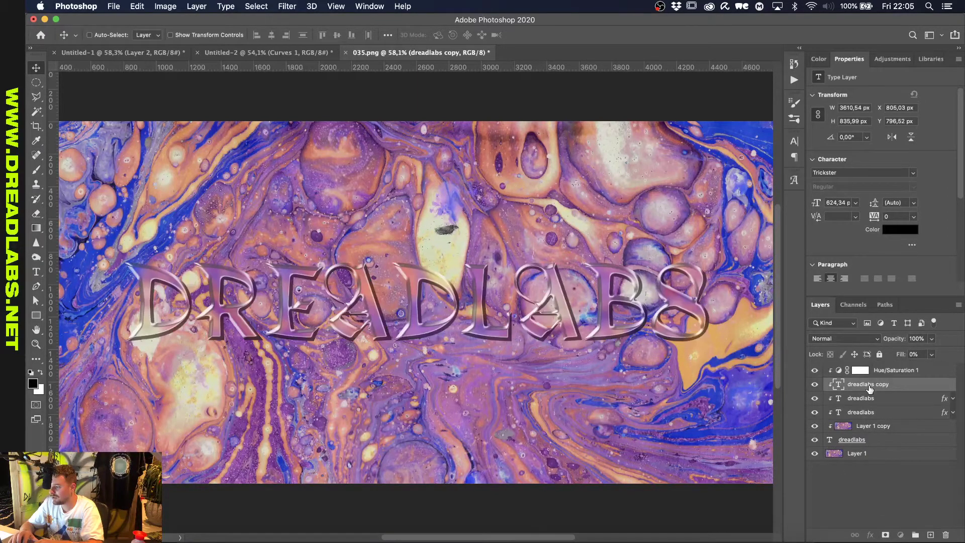
Add an Inner Glow to the dreadlabs copy layer with white (ffffff) as its color and Normal blend mode.
left_click(870, 536)
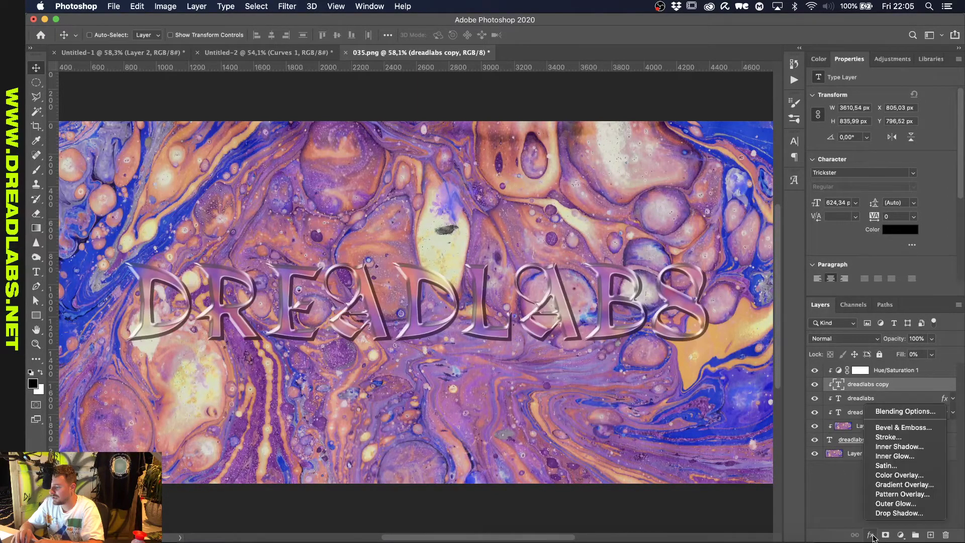
left_click(910, 461)
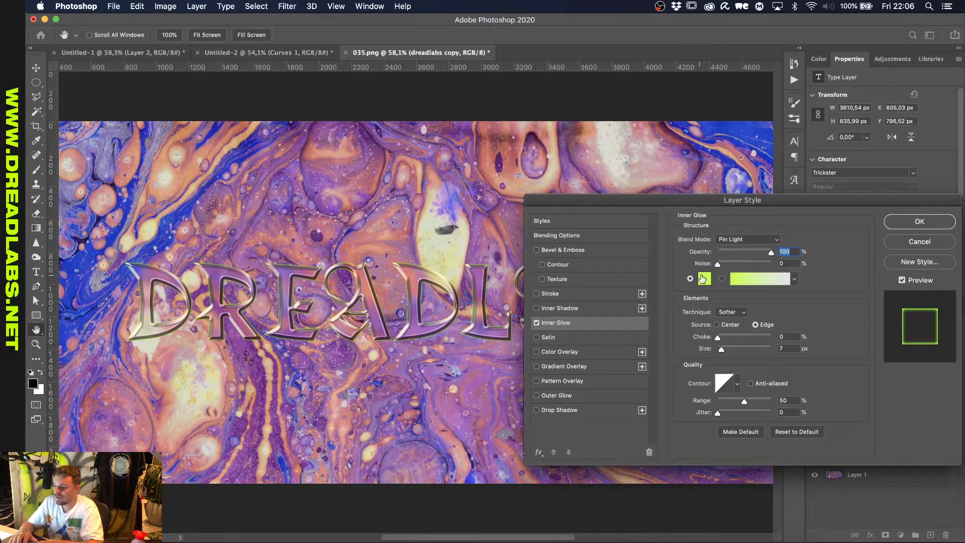
left_click(702, 279)
left_click_drag(686, 288, 624, 266)
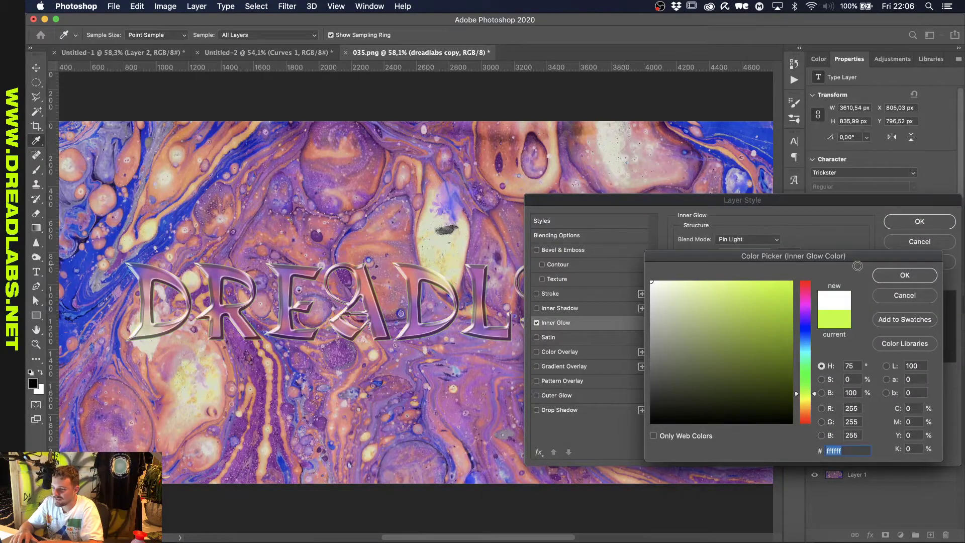
left_click(905, 275)
left_click(747, 239)
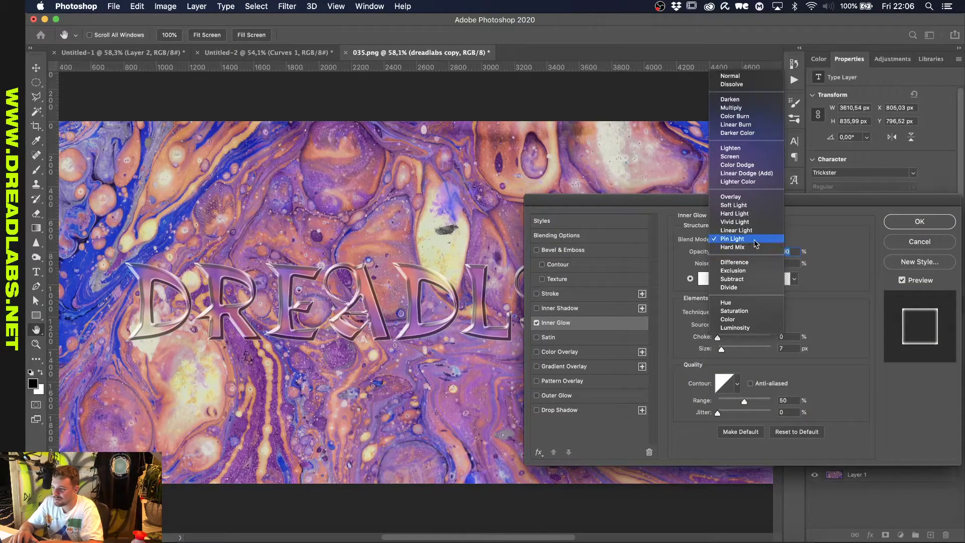
left_click(741, 77)
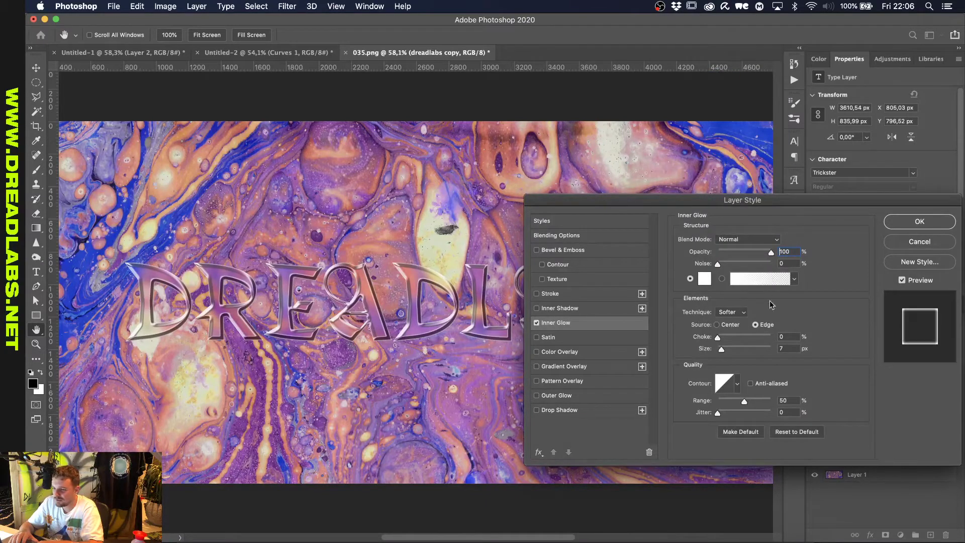
Set the Inner Glow's size to 32 px, opacity to 30% and noise to 17%, and apply the effect.
left_click(728, 350)
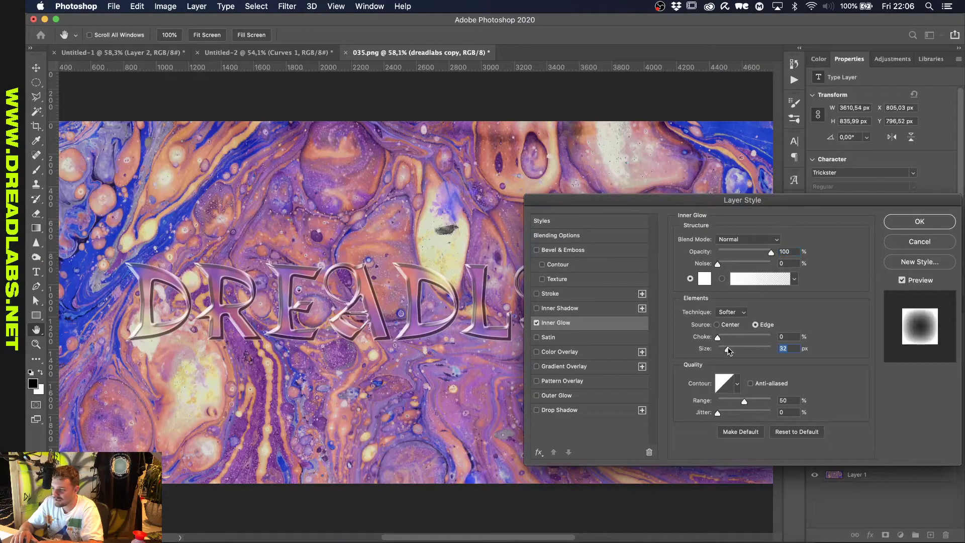
left_click_drag(749, 253, 742, 250)
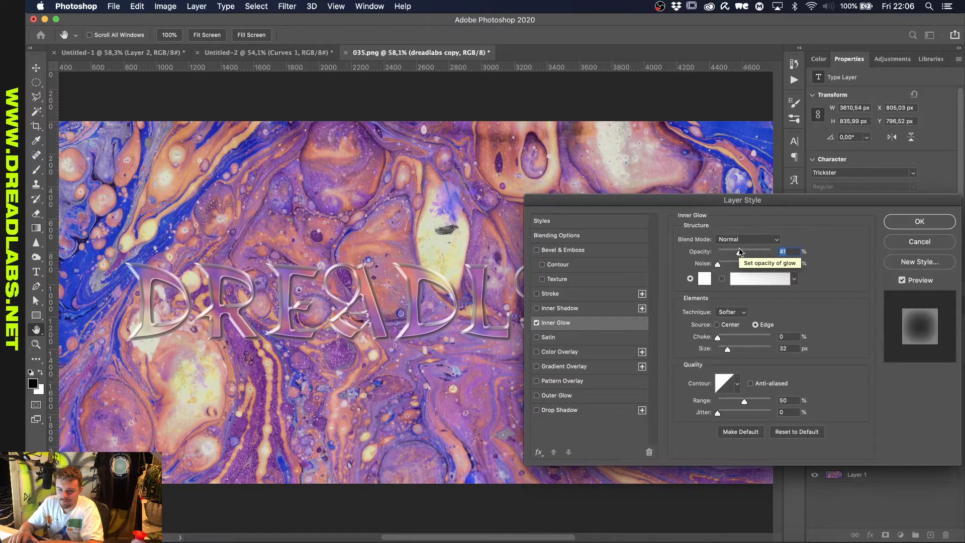
left_click_drag(738, 250, 729, 251)
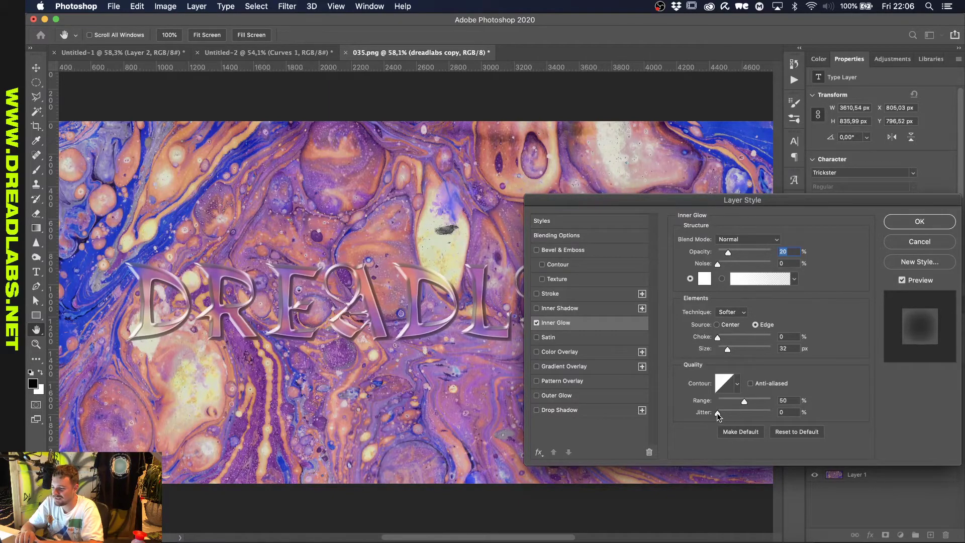
left_click(730, 263)
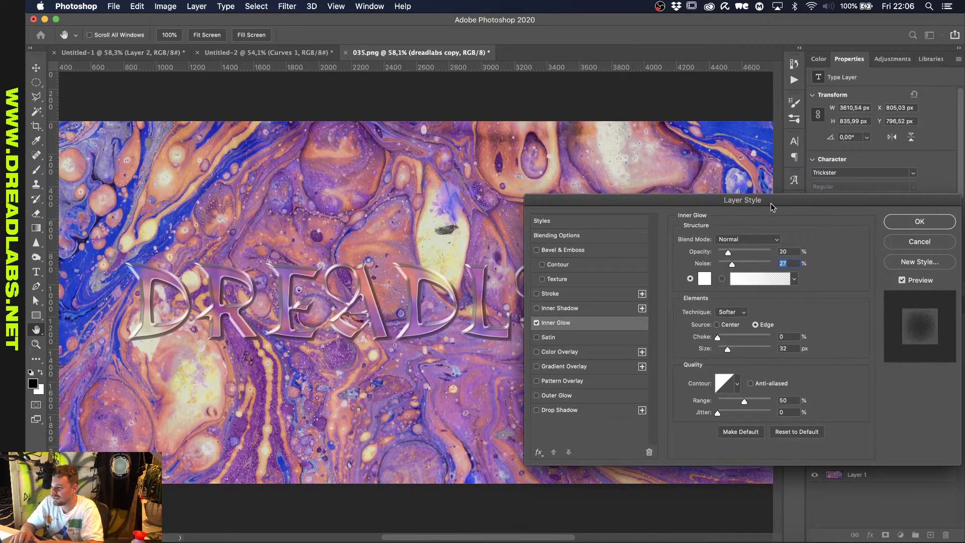
left_click_drag(771, 204, 640, 231)
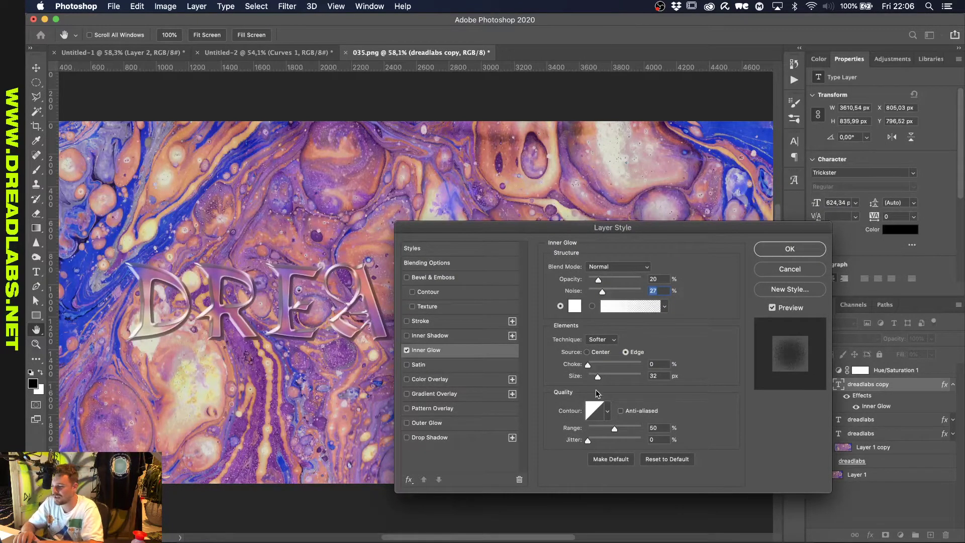
mouse_move(598, 280)
left_mouse_down()
mouse_move(618, 281)
mouse_move(604, 280)
left_mouse_up()
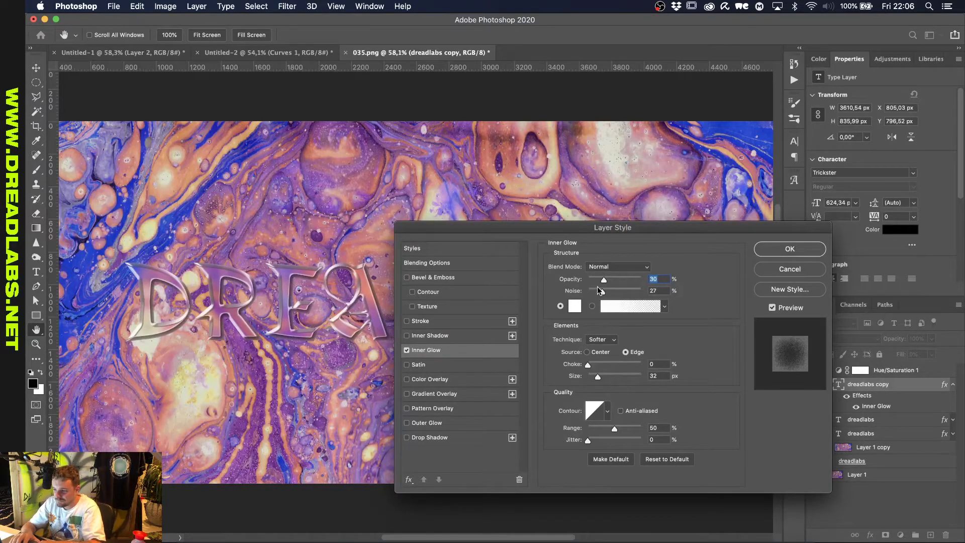
key("Tab")
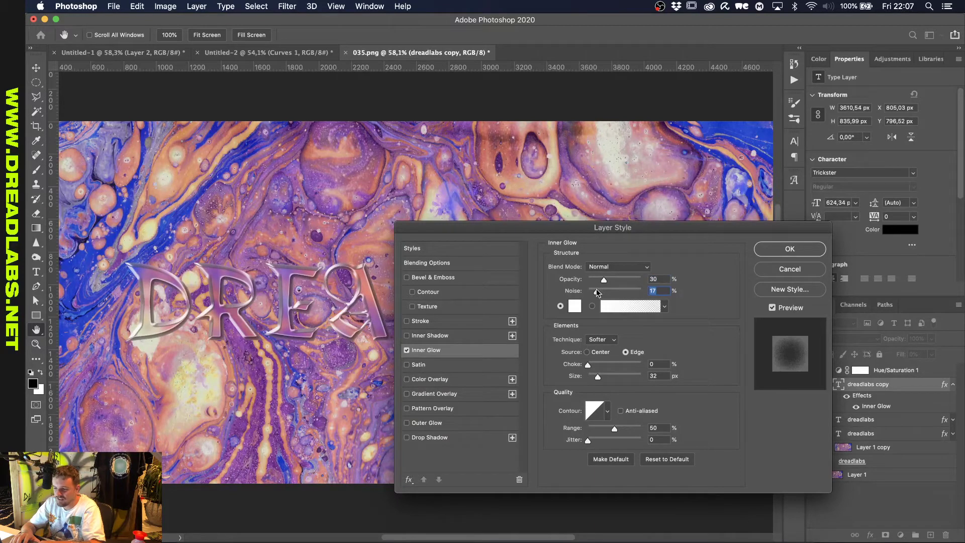
left_click(771, 251)
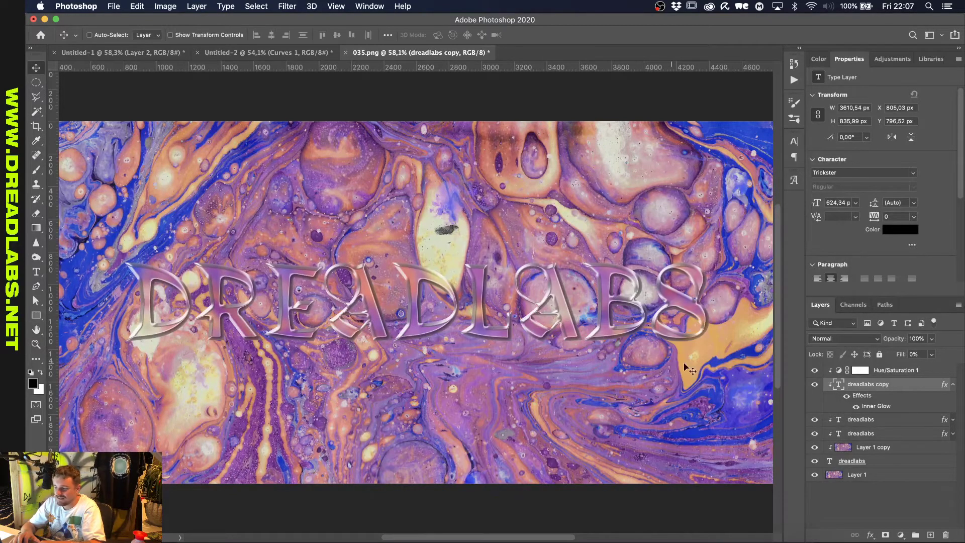
Switch to Finder, preview 003.png in the Dreadlabs Marble Textures folder and open it as a separate Photoshop document.
left_click(916, 372)
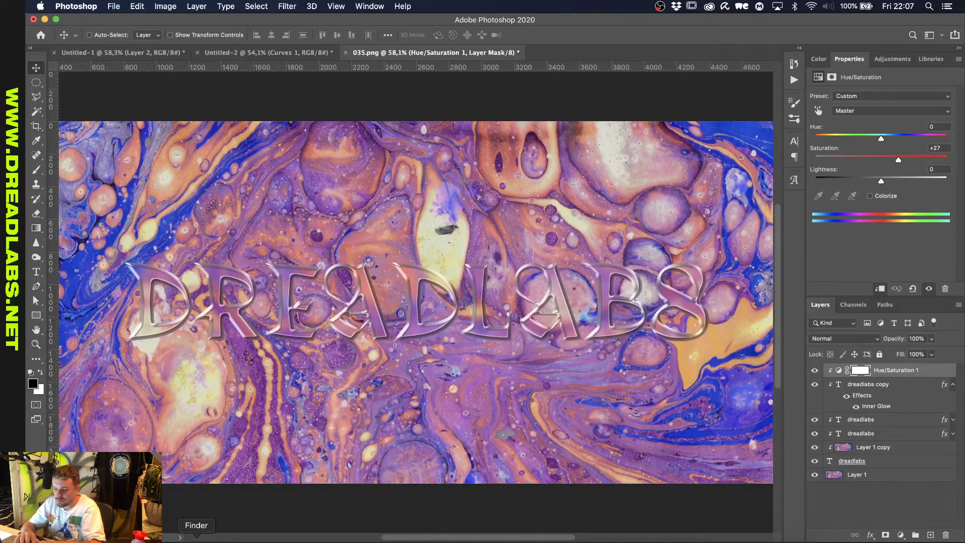
left_click(198, 530)
left_click(788, 241)
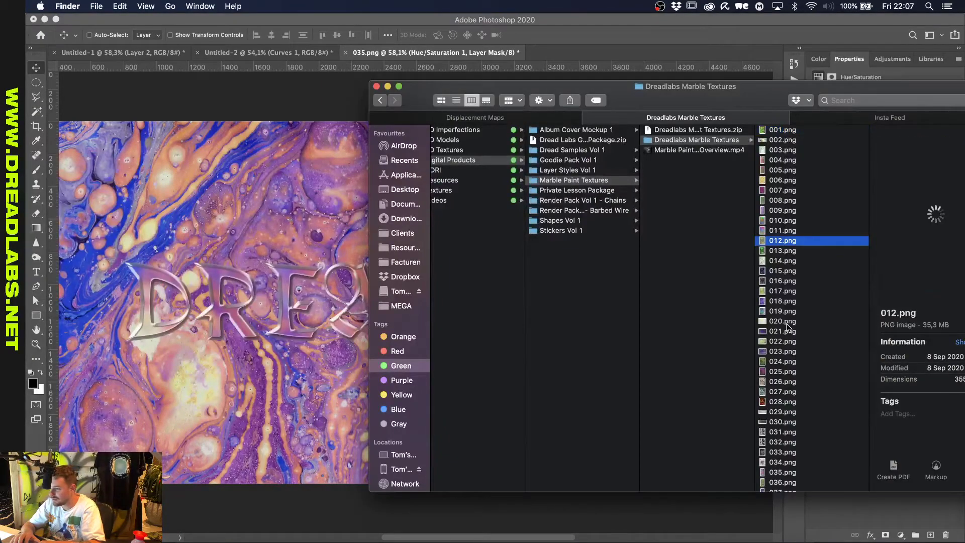
left_click(783, 151)
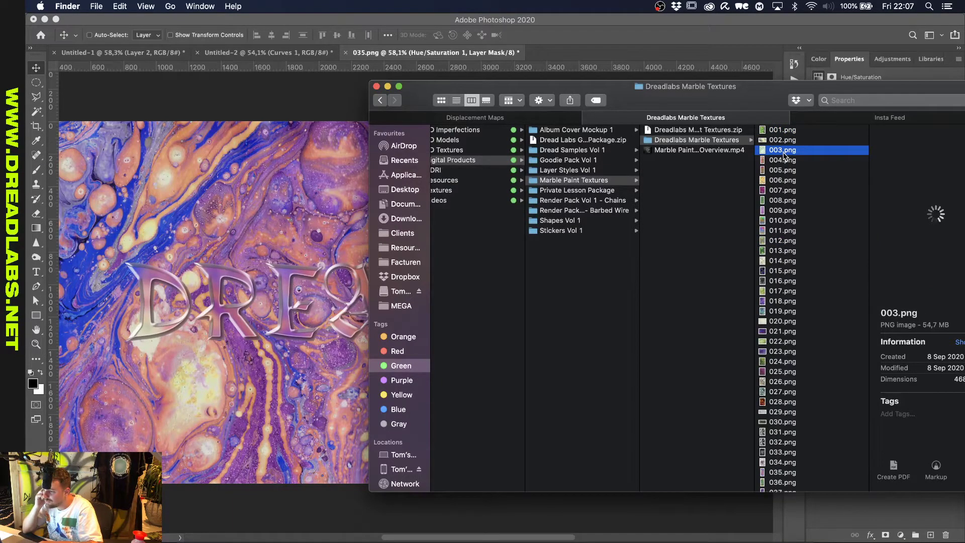
key("space")
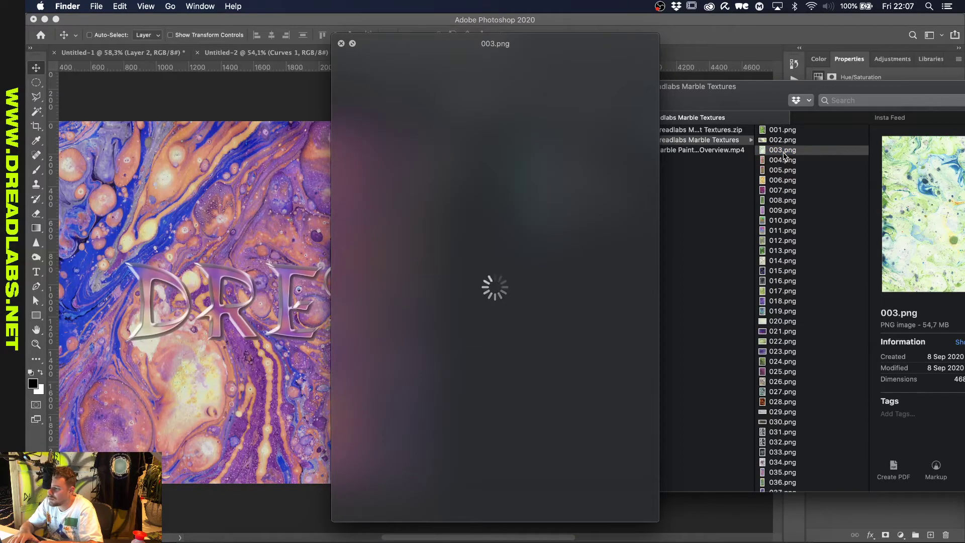
key("space")
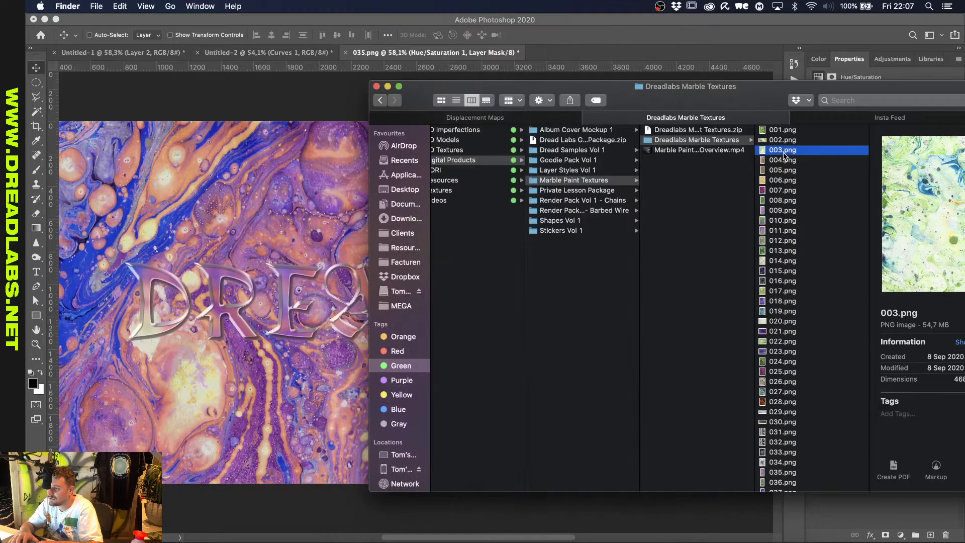
left_click_drag(782, 150, 642, 64)
left_click(639, 53)
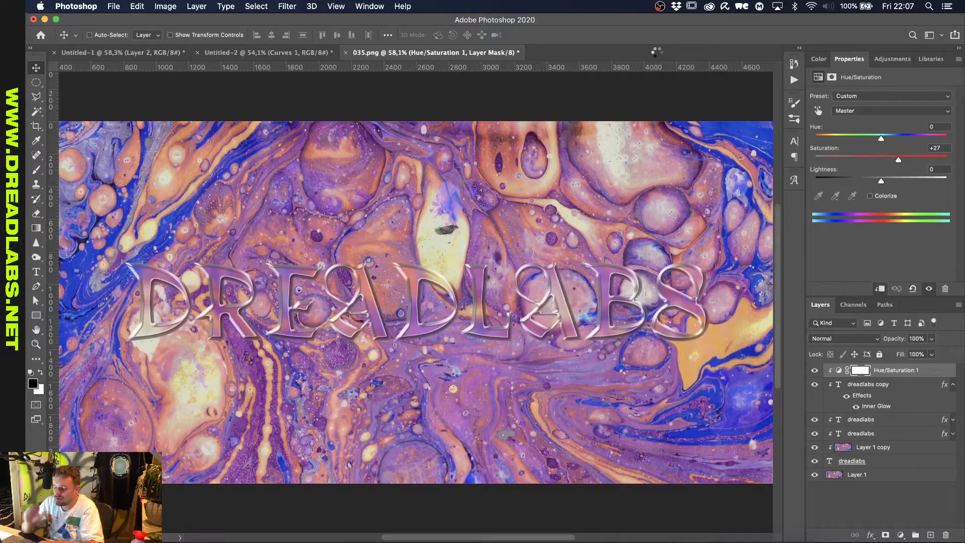
left_click_drag(657, 50, 654, 52)
Add a Gradient Map adjustment layer above the 003.png marble texture.
left_click(888, 62)
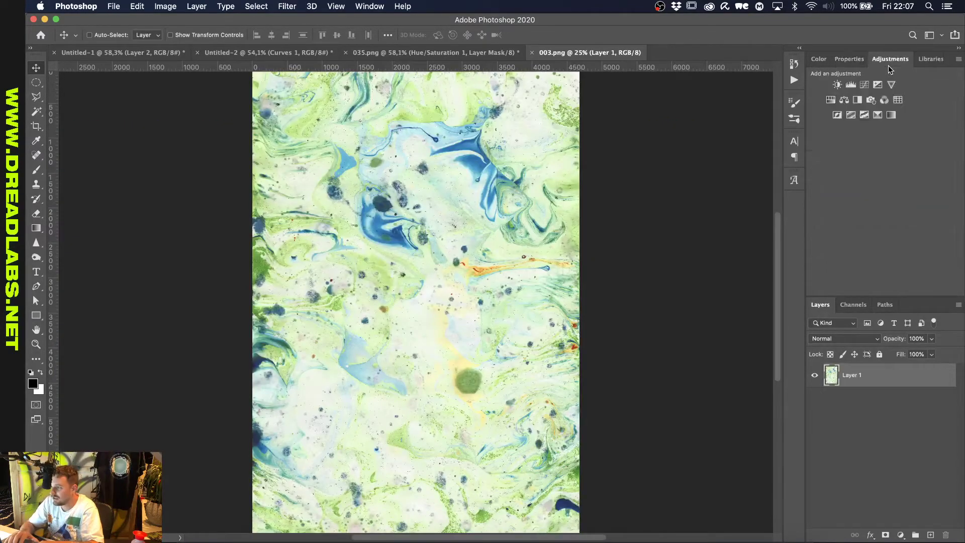
left_click(891, 114)
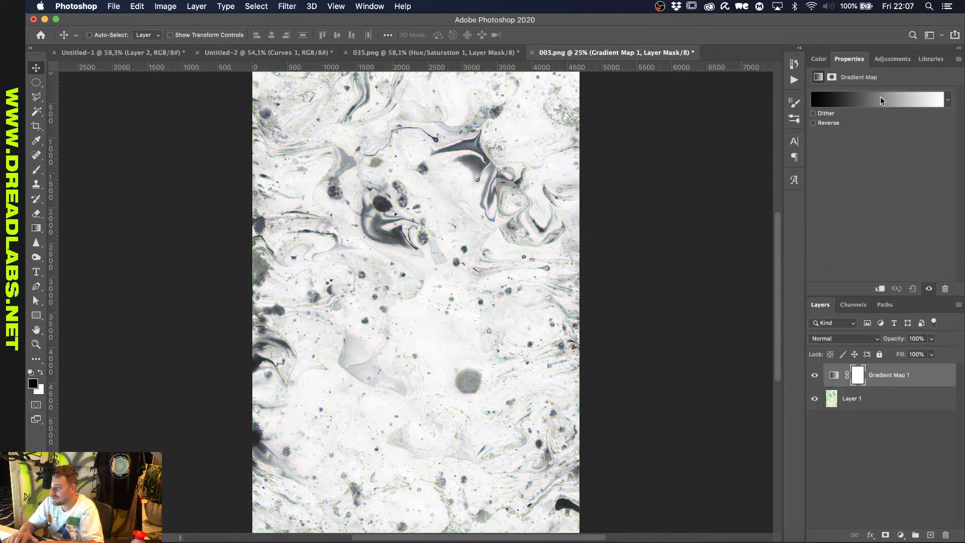
left_click(879, 97)
key("Return")
key("v")
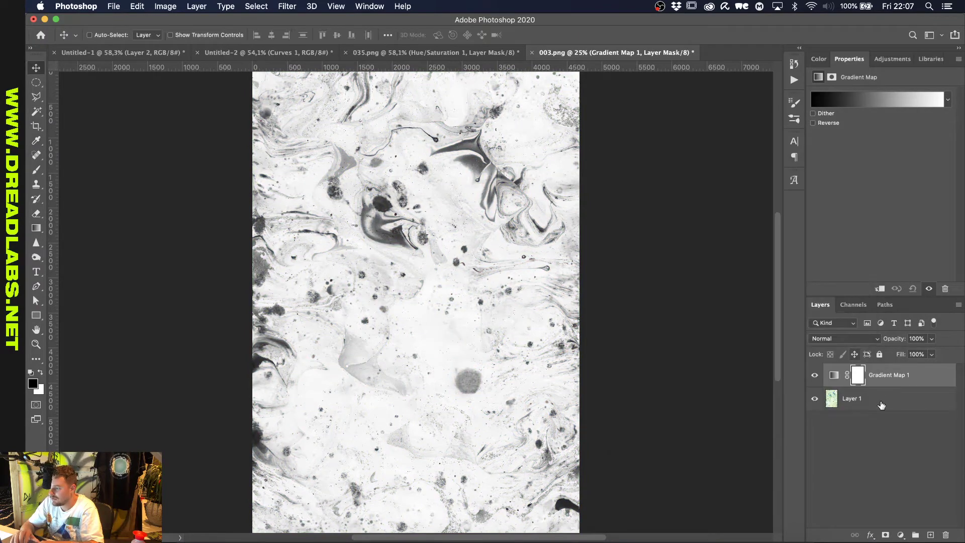
key("alt+bracketleft")
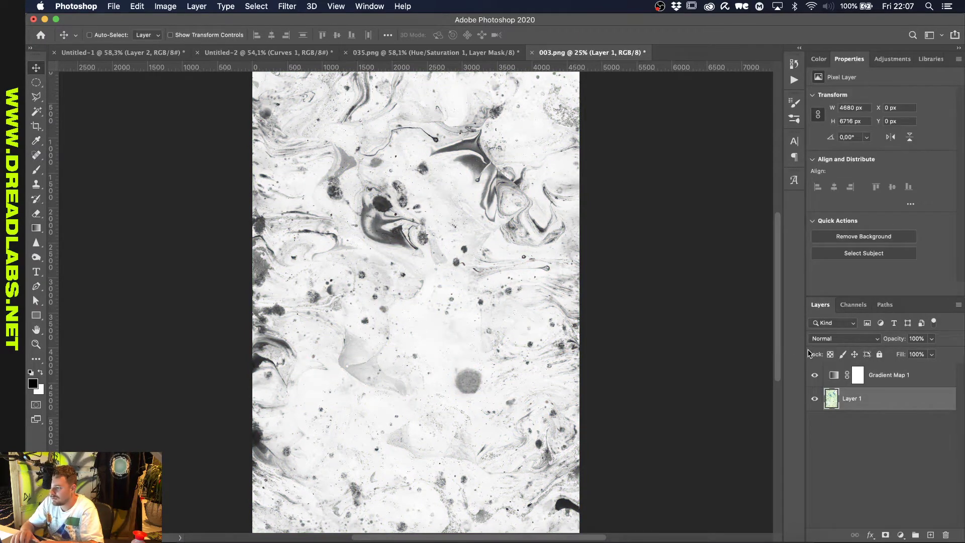
left_click(286, 6)
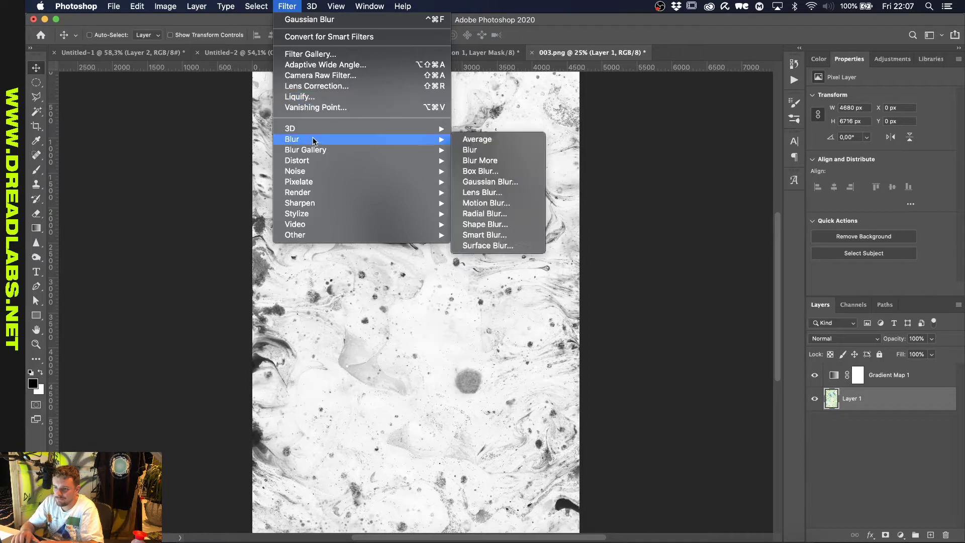
mouse_move(308, 165)
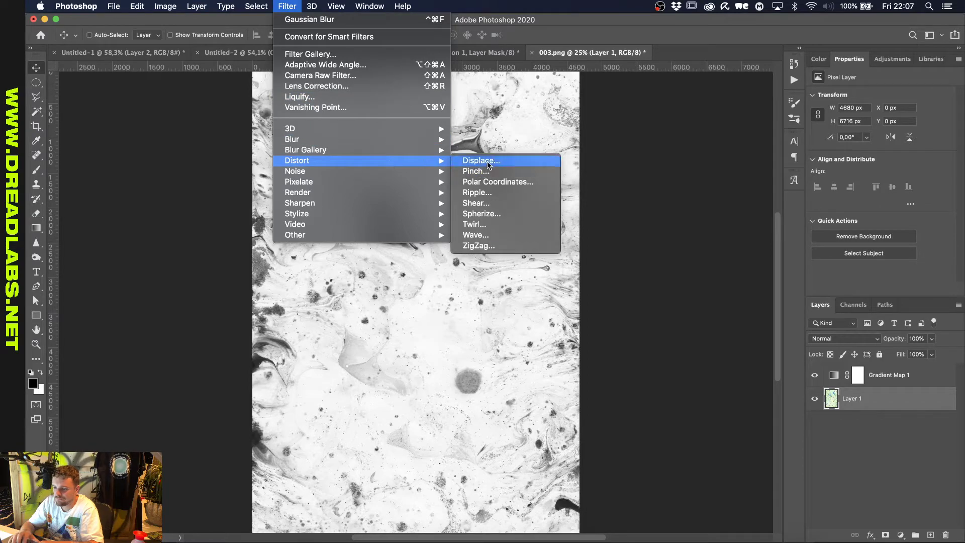
left_click(469, 43)
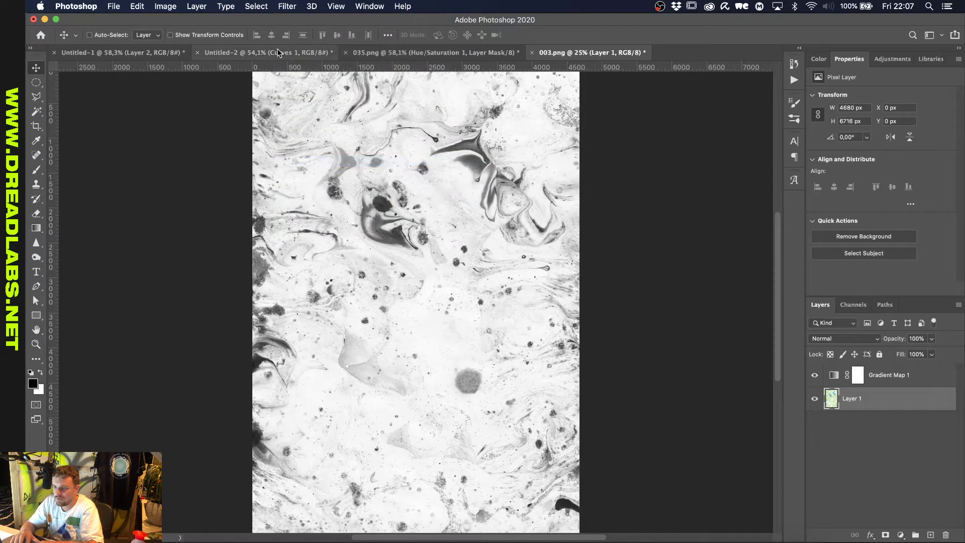
Switch to Finder, open Displacement Map.psd from the Livestream 9-11 folder in Photoshop to view it, and close it again.
left_click(196, 539)
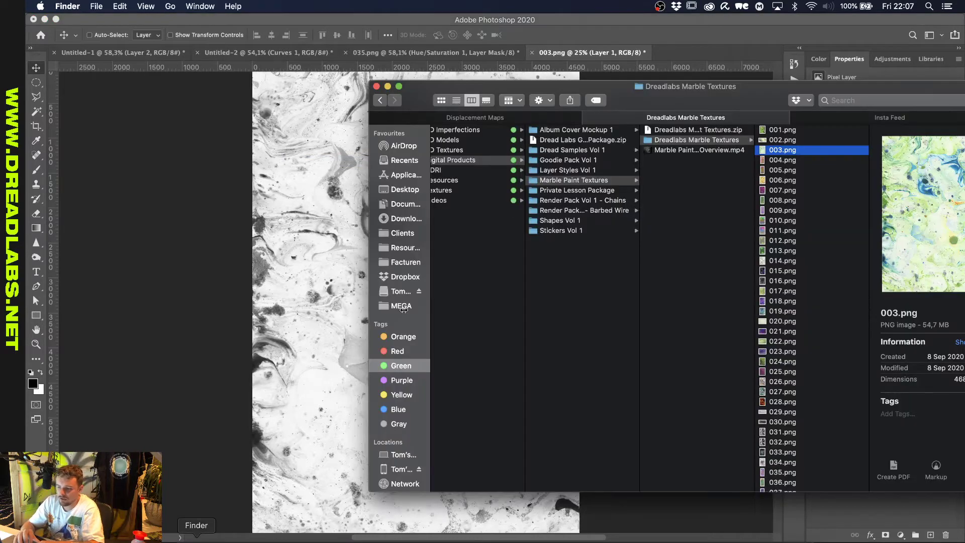
left_click(800, 116)
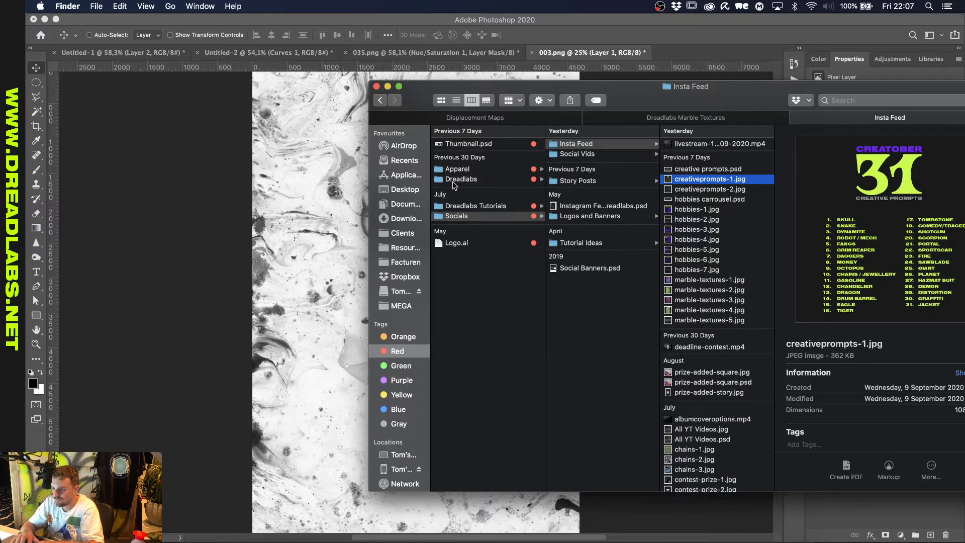
left_click(462, 207)
left_click(586, 144)
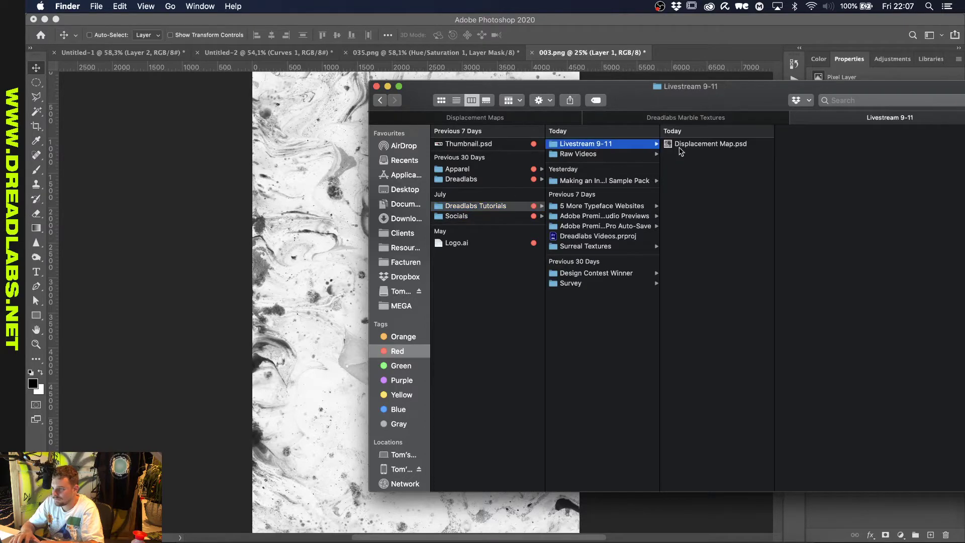
left_click(691, 145)
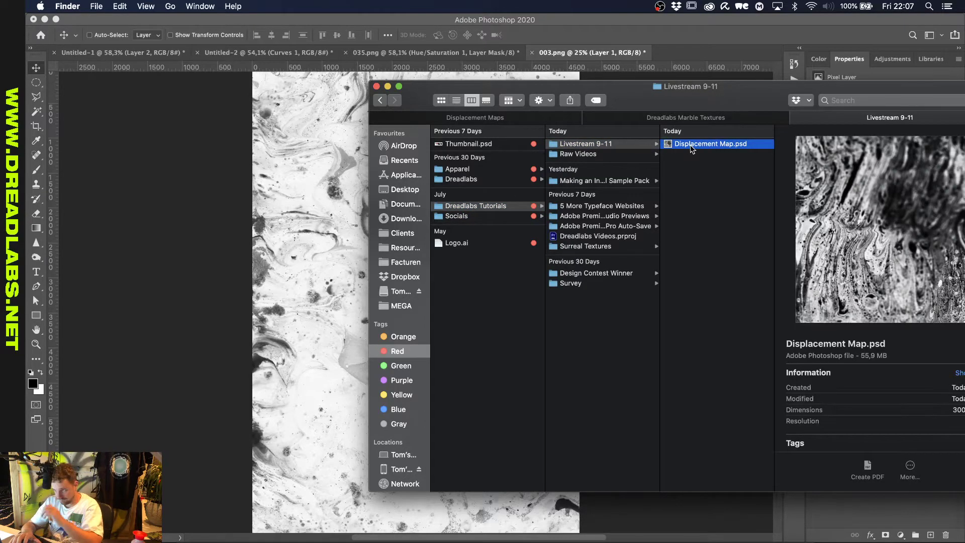
key("super+Tab")
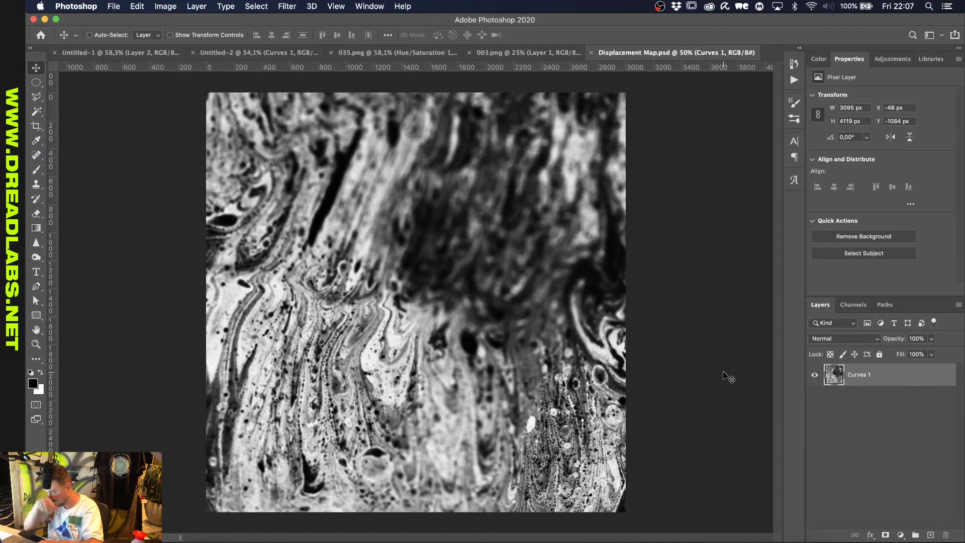
key("super+w")
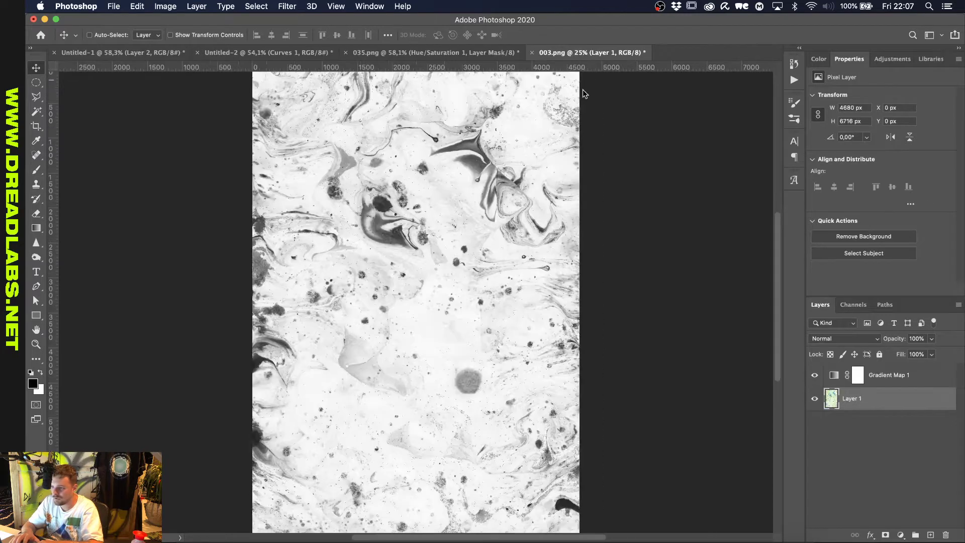
Convert the 003.png marble texture's Layer 1 to a Smart Object.
left_click(886, 379)
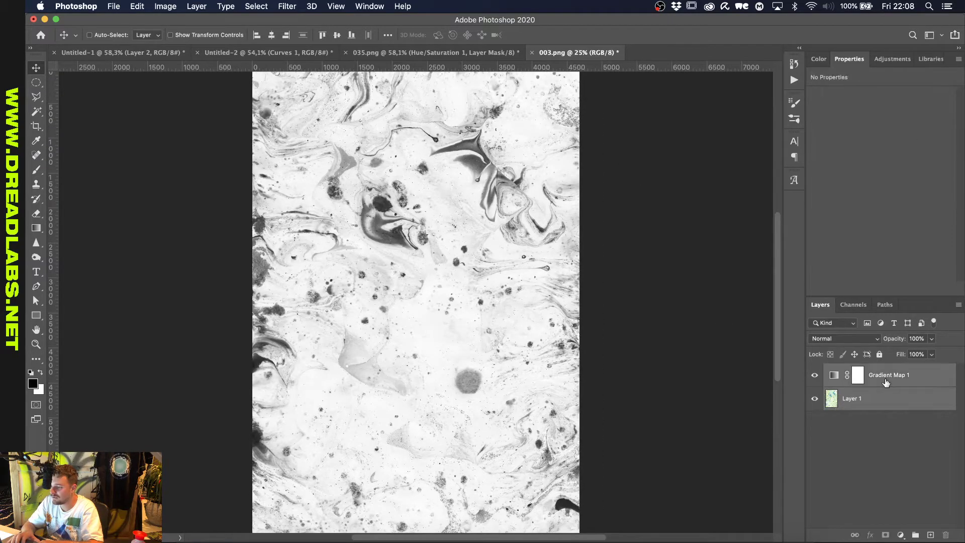
left_click(875, 403)
right_click(875, 404)
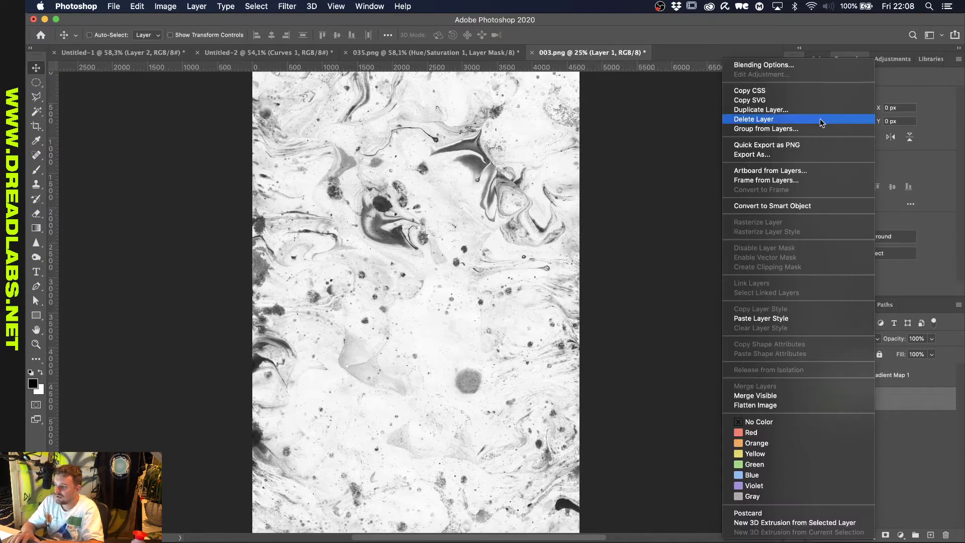
left_click(797, 205)
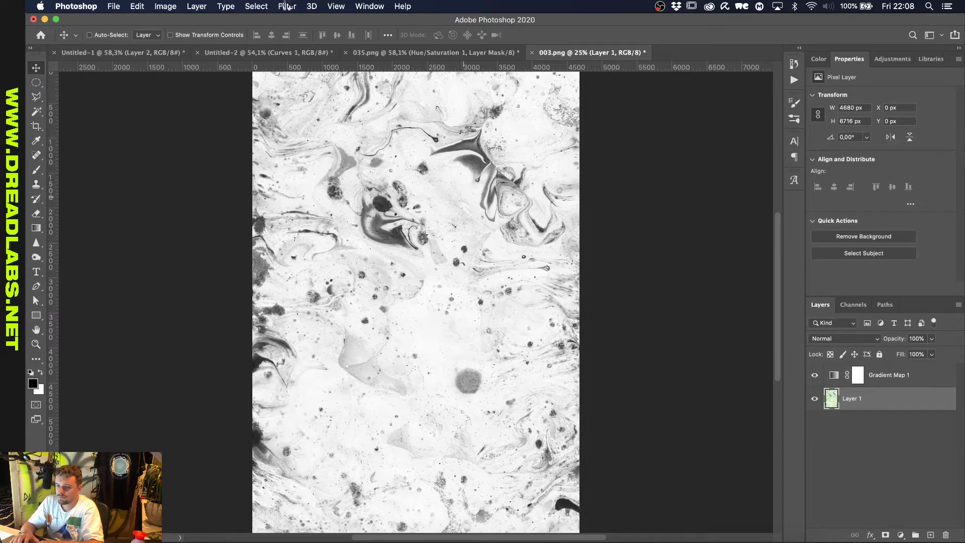
left_click(287, 7)
left_click(287, 7)
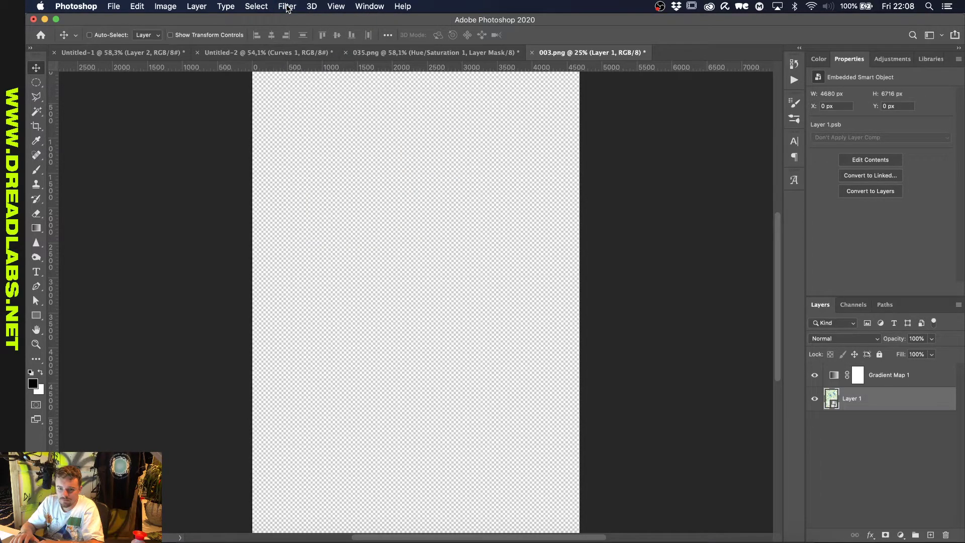
Apply a Displace filter to Layer 1 with horizontal and vertical scale 30, using Displacement Map.psd as the map.
left_click(287, 7)
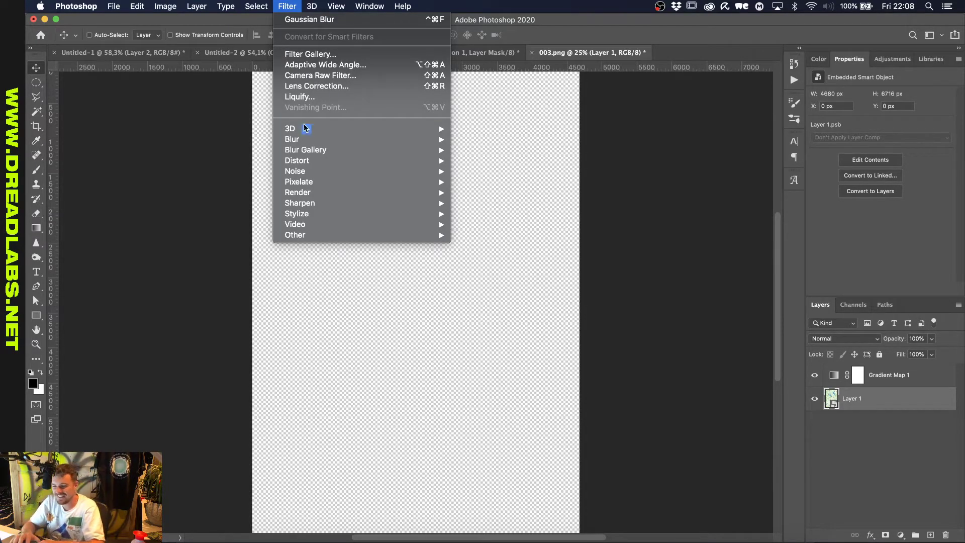
mouse_move(307, 161)
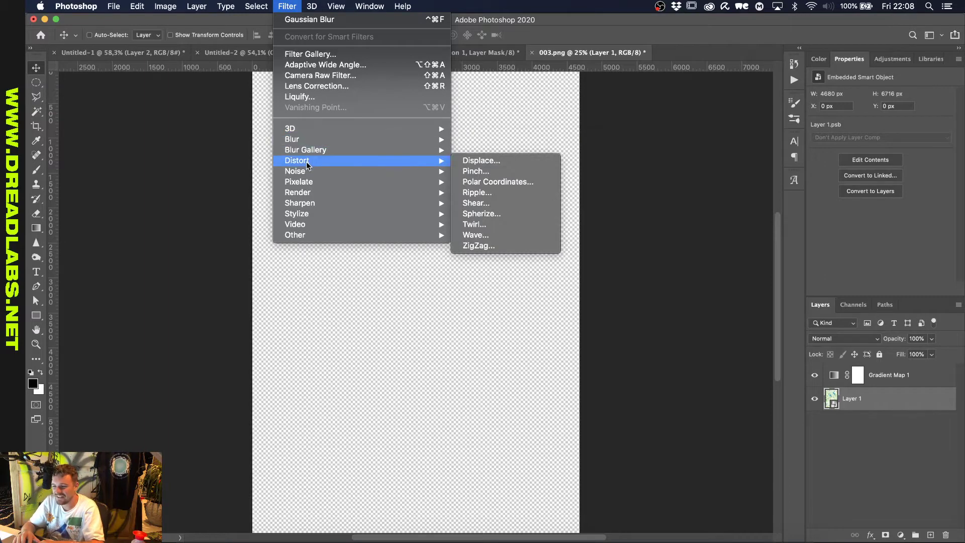
left_click(512, 164)
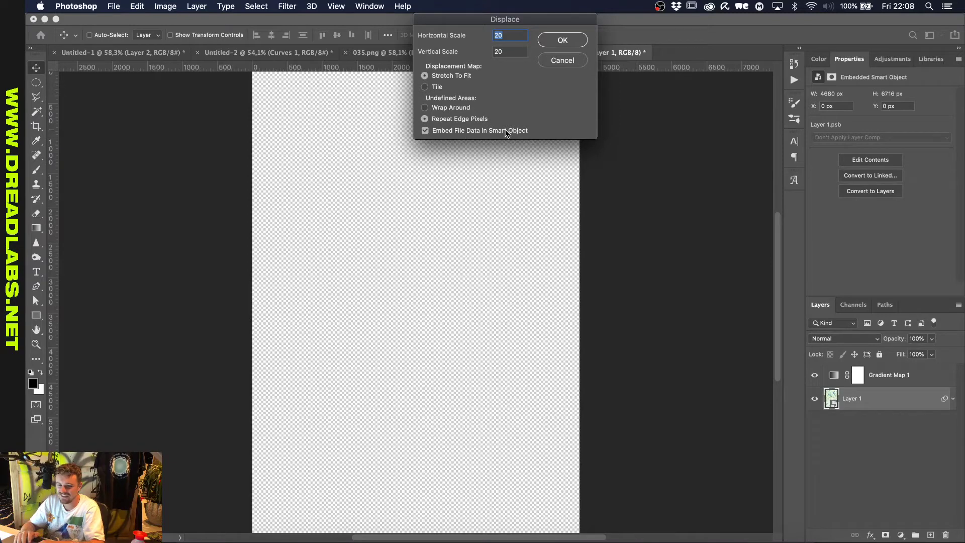
key("Tab")
type("3")
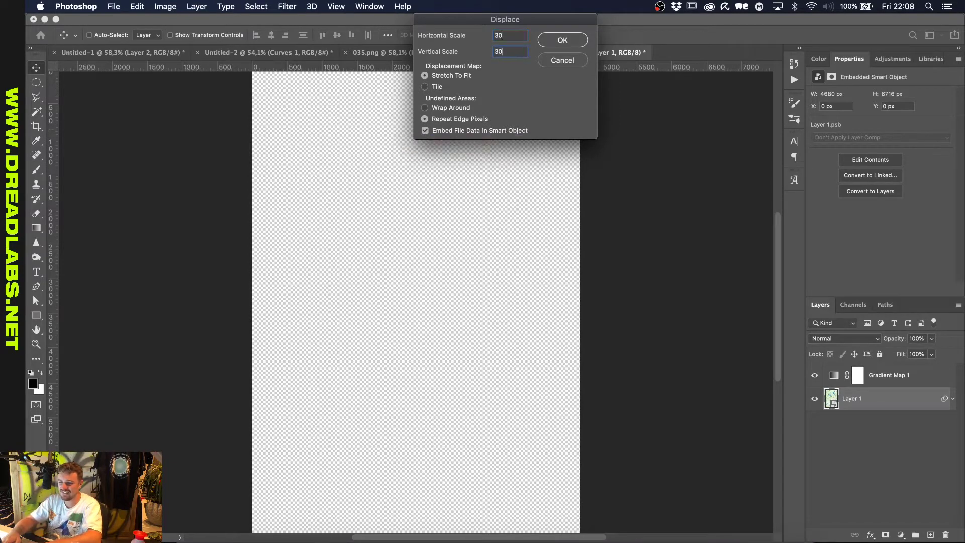
key("Return")
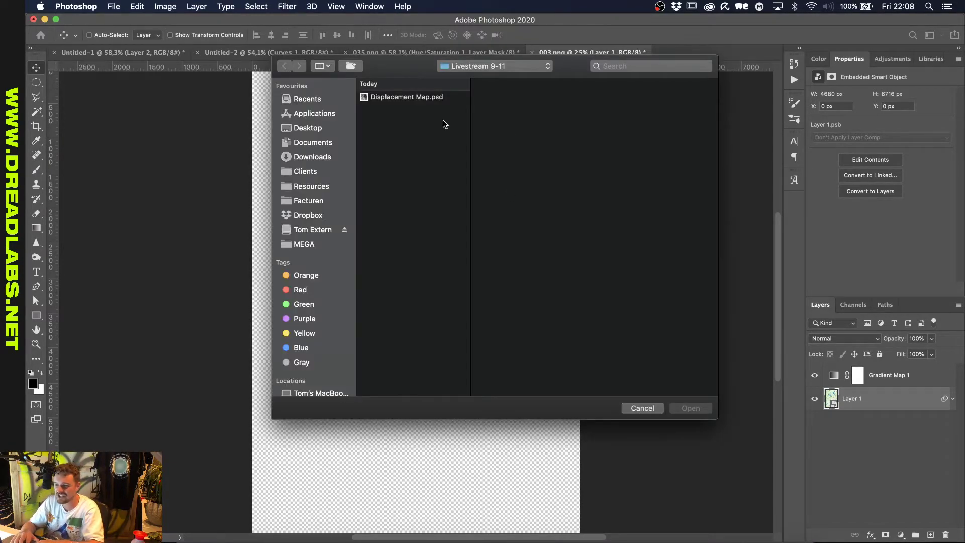
left_click(440, 97)
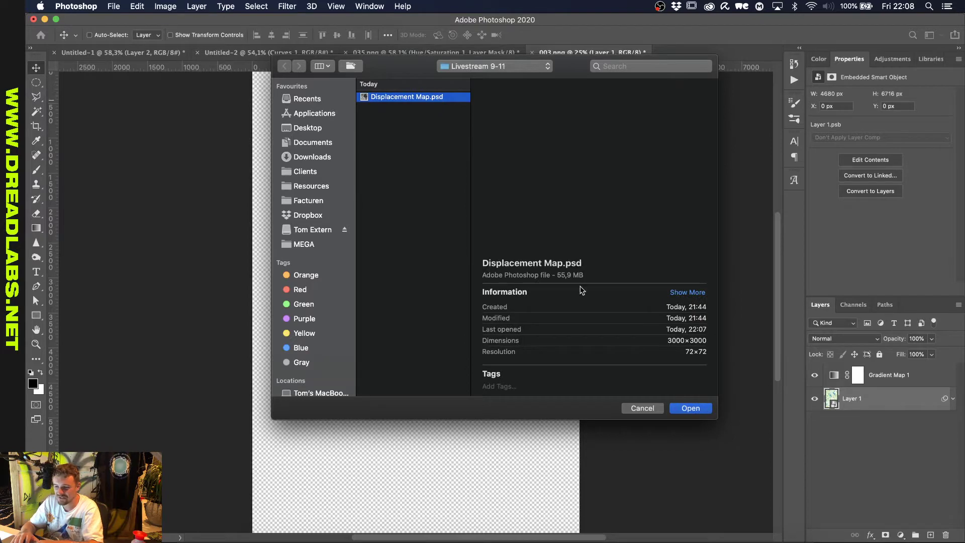
left_click(688, 409)
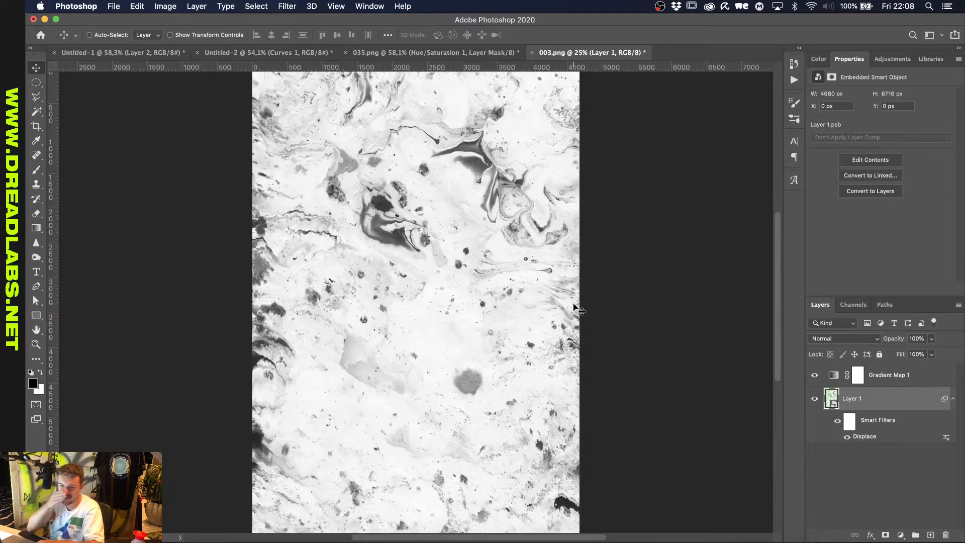
Add a second Displace filter to Layer 1 with horizontal and vertical scale set to 100.
key("super+0")
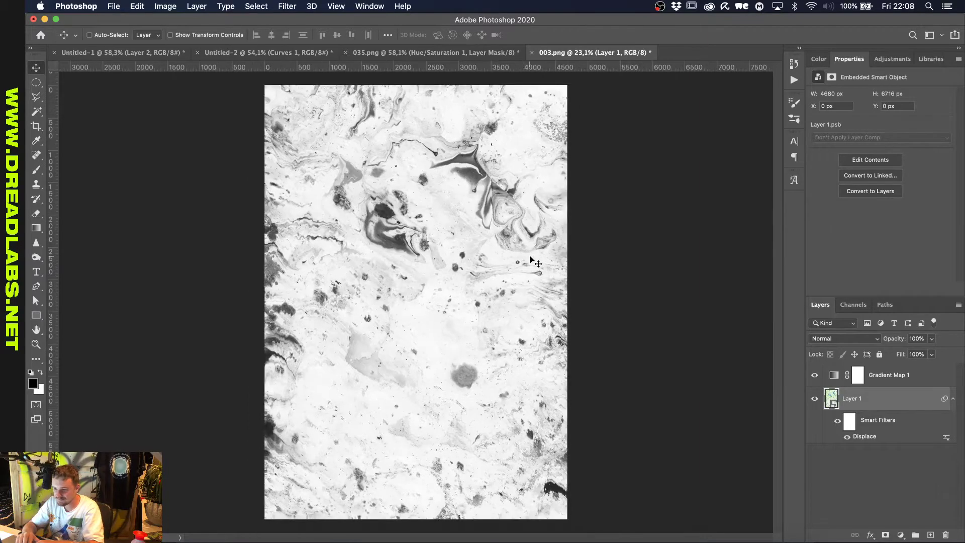
left_click(257, 6)
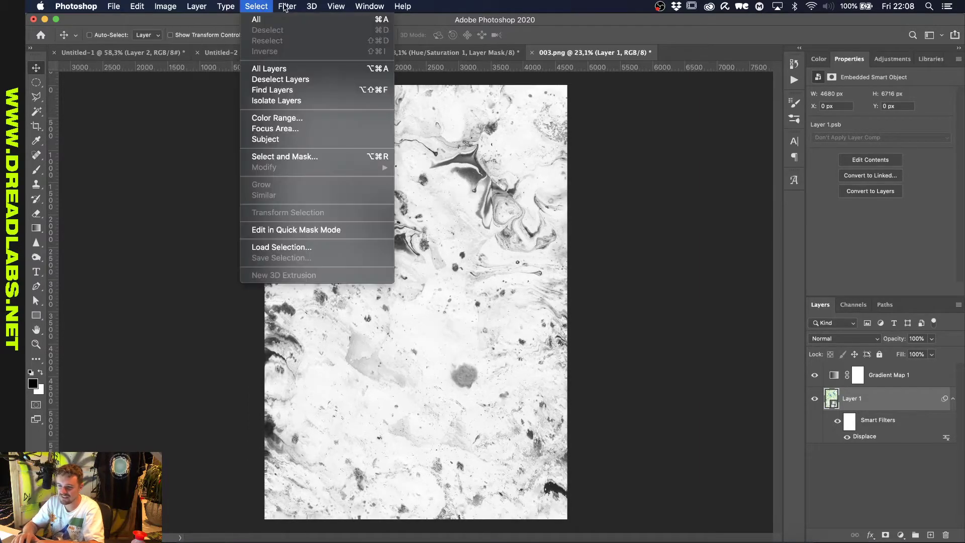
mouse_move(287, 6)
left_click(309, 20)
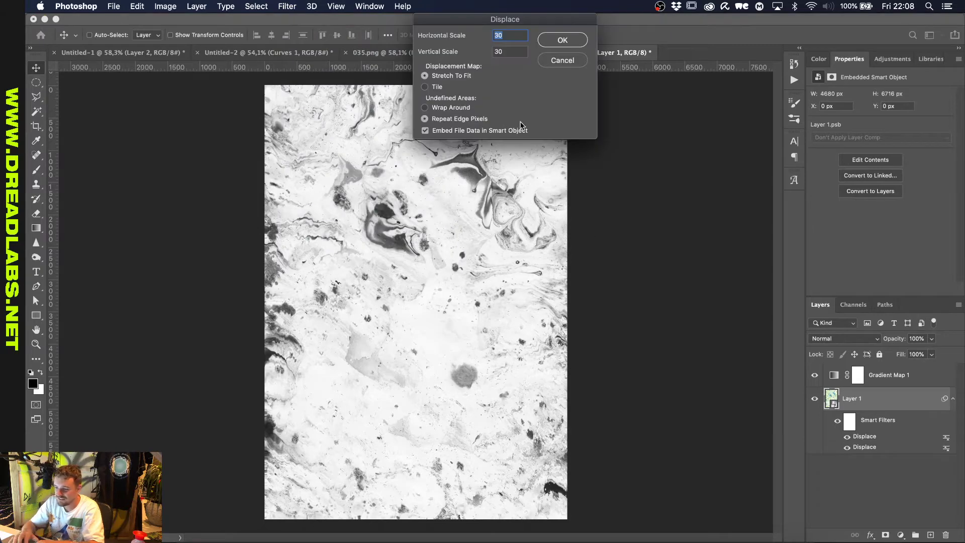
type("100")
key("Tab")
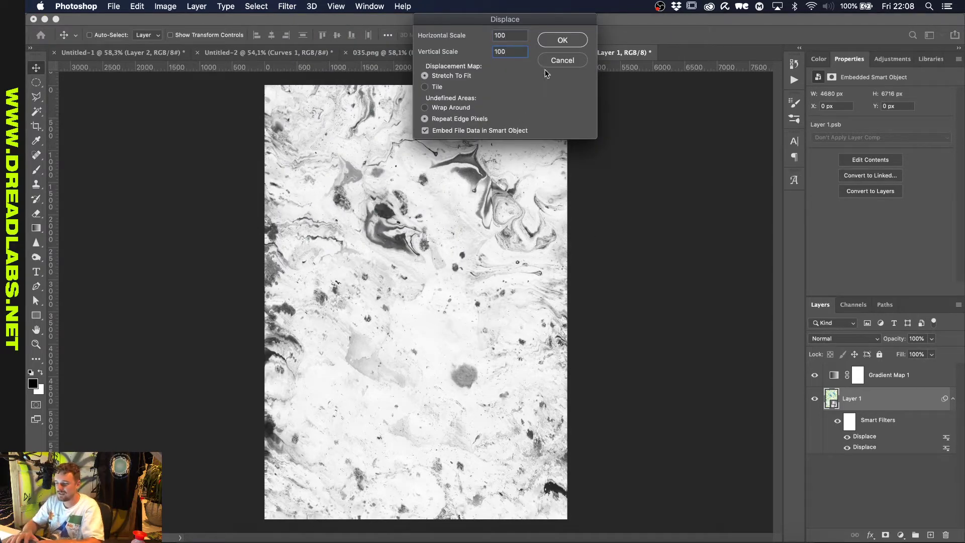
left_click(562, 40)
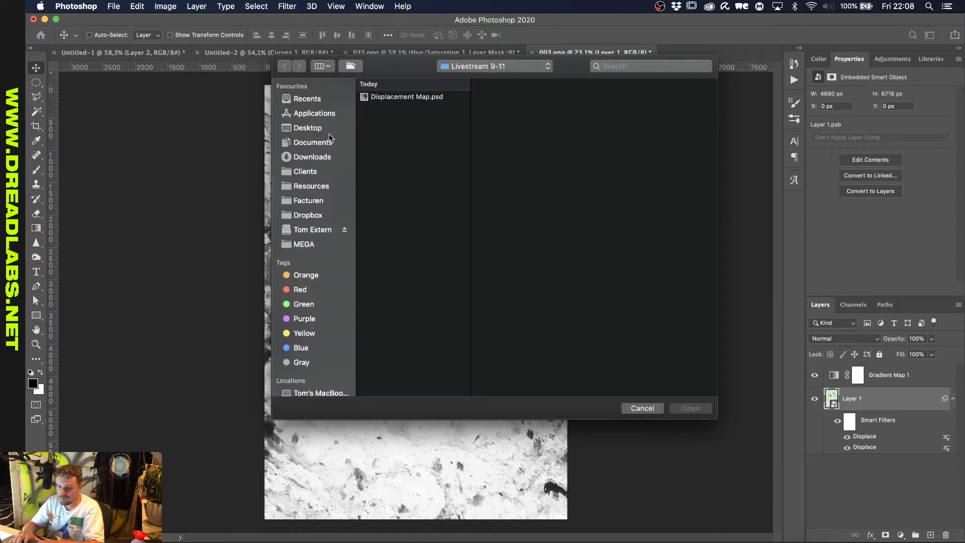
Load grunge-map-01.psd from the Displacement Maps folder in Resources as the second Displace filter's map.
left_click(319, 143)
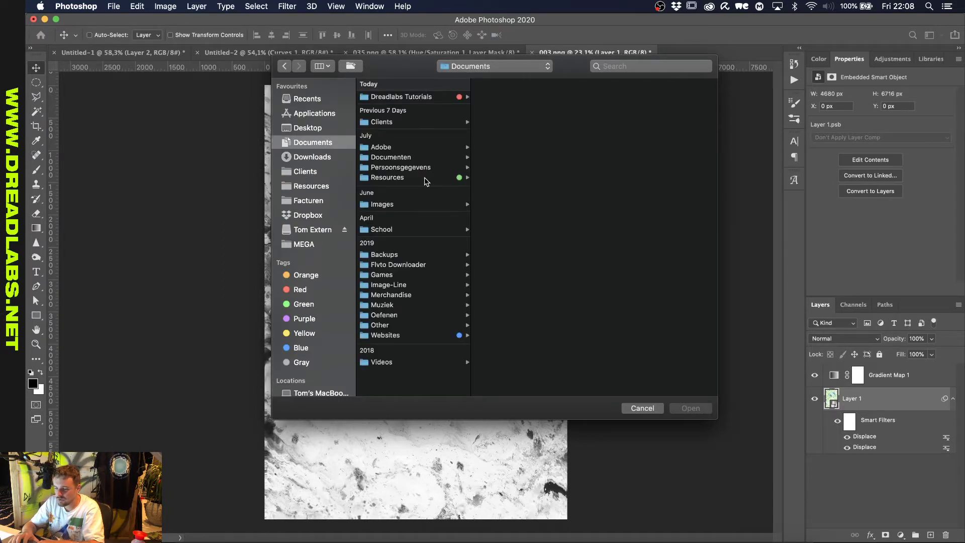
left_click(305, 304)
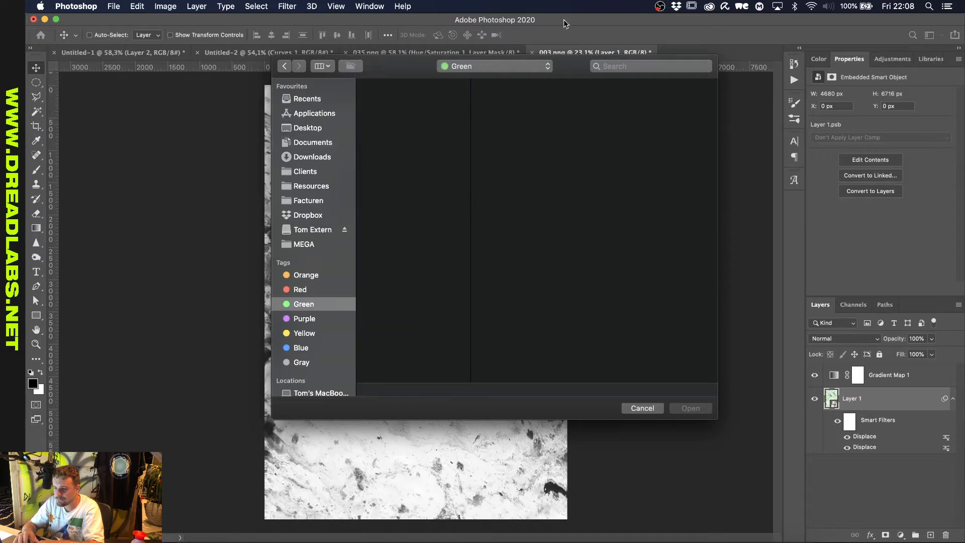
left_click(311, 186)
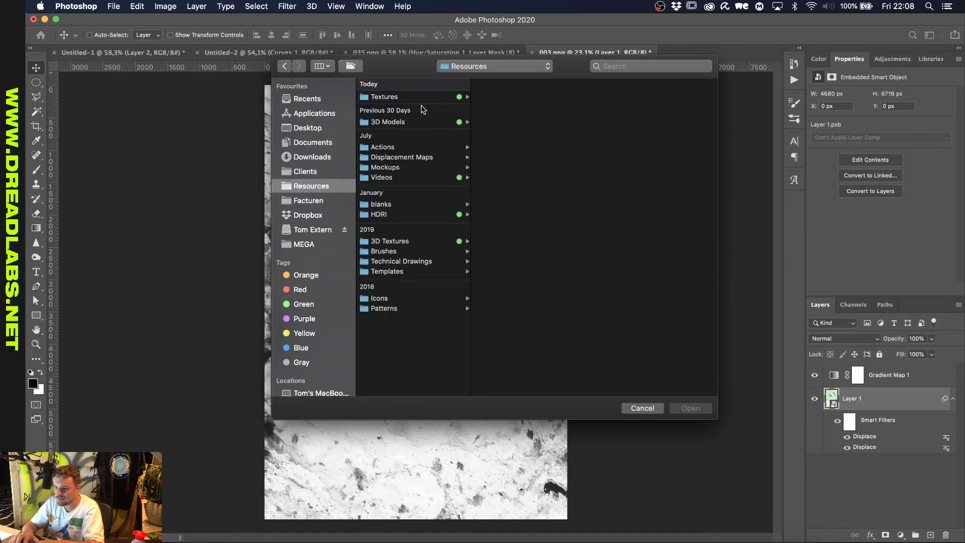
left_click(404, 156)
left_click(520, 96)
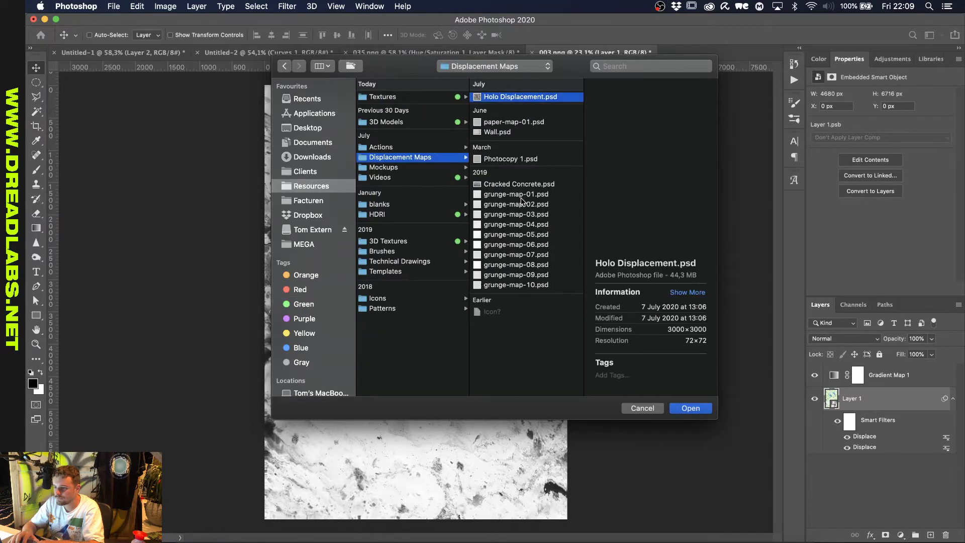
left_click(516, 194)
left_click(691, 409)
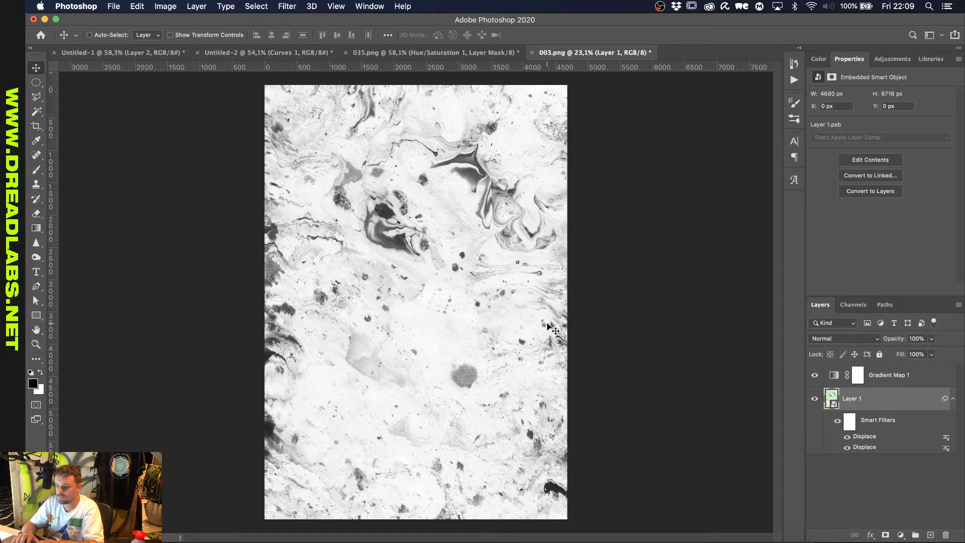
Edit the Gradient Map 1 gradient to a sharp black-to-white transition and add a second white stop on the dark side at 46%.
left_click(902, 375)
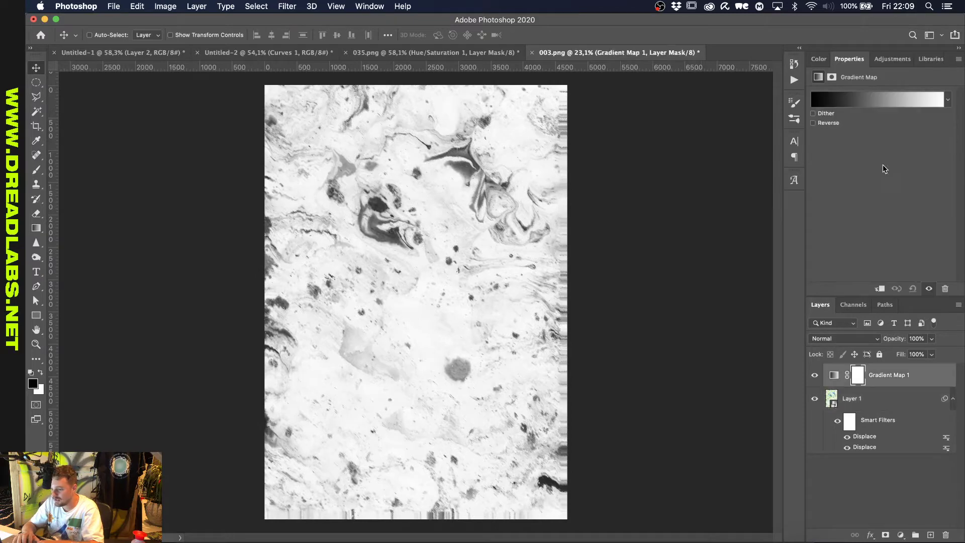
left_click(869, 91)
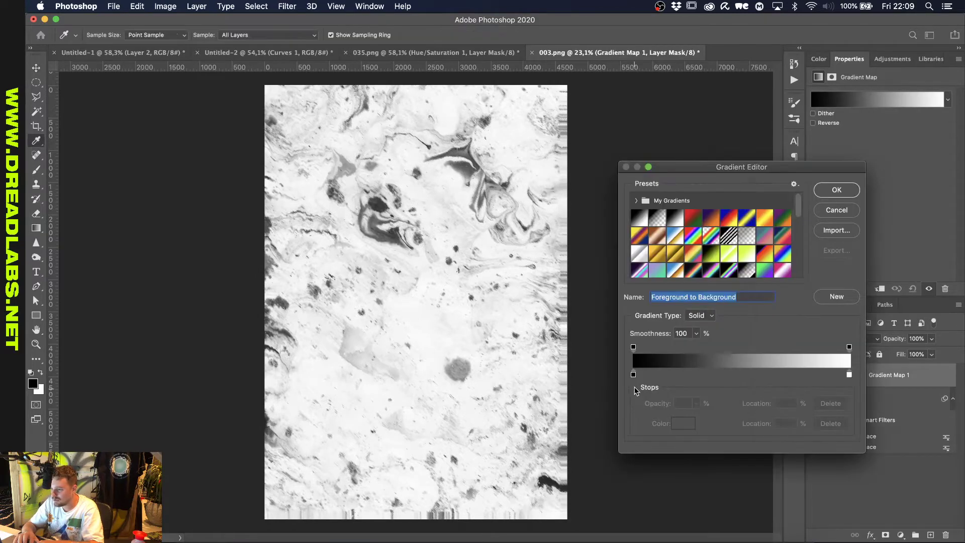
left_click_drag(633, 374, 694, 374)
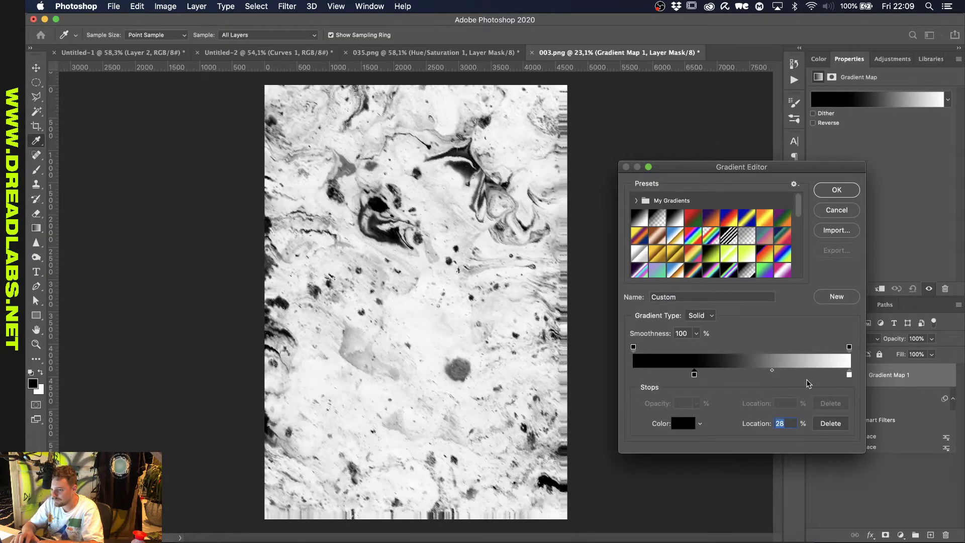
left_click_drag(849, 375, 756, 374)
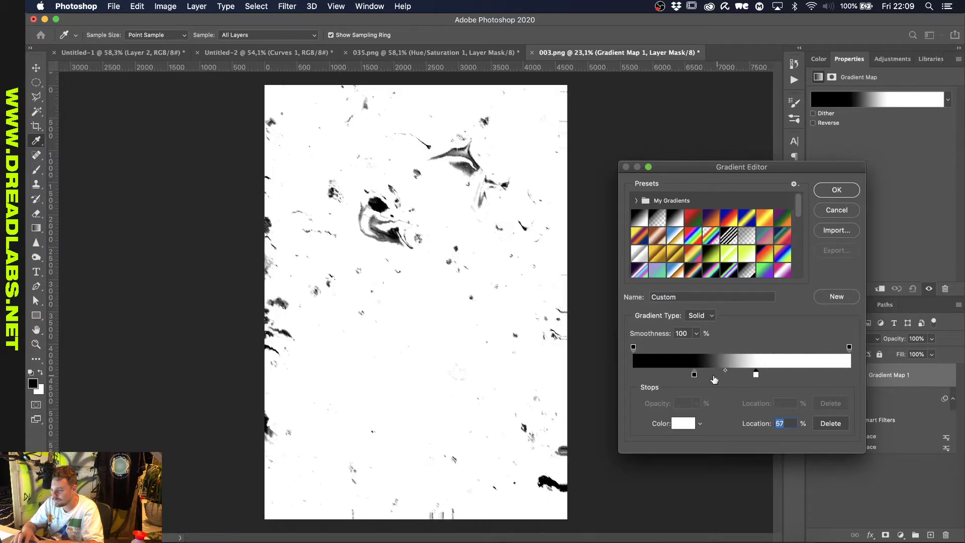
left_click_drag(694, 375, 780, 374)
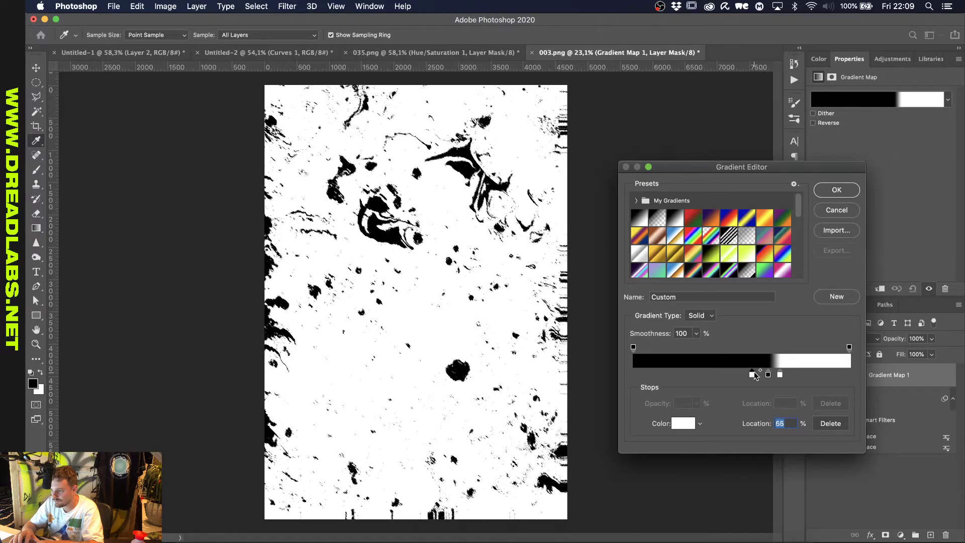
left_click(752, 374)
left_click_drag(752, 374, 732, 374)
left_click(389, 540)
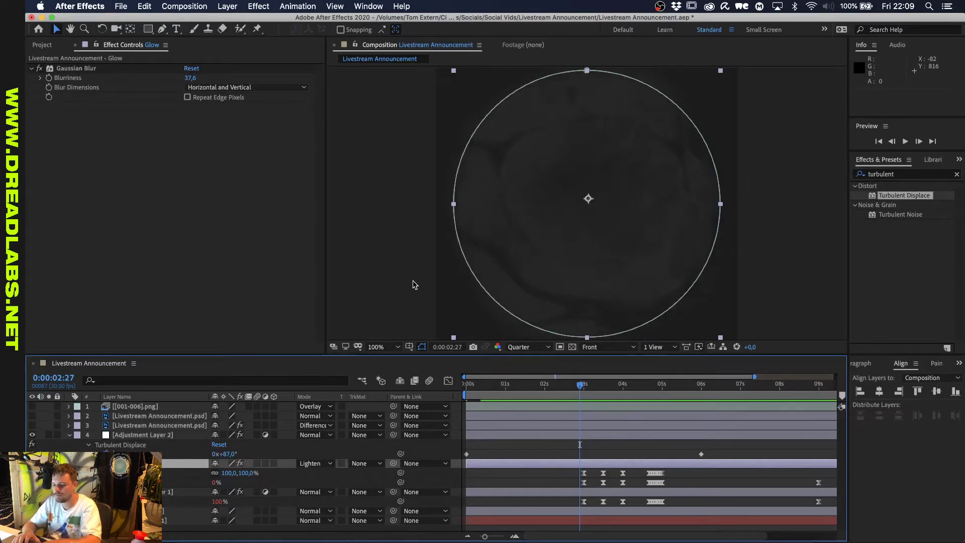
left_click(480, 296)
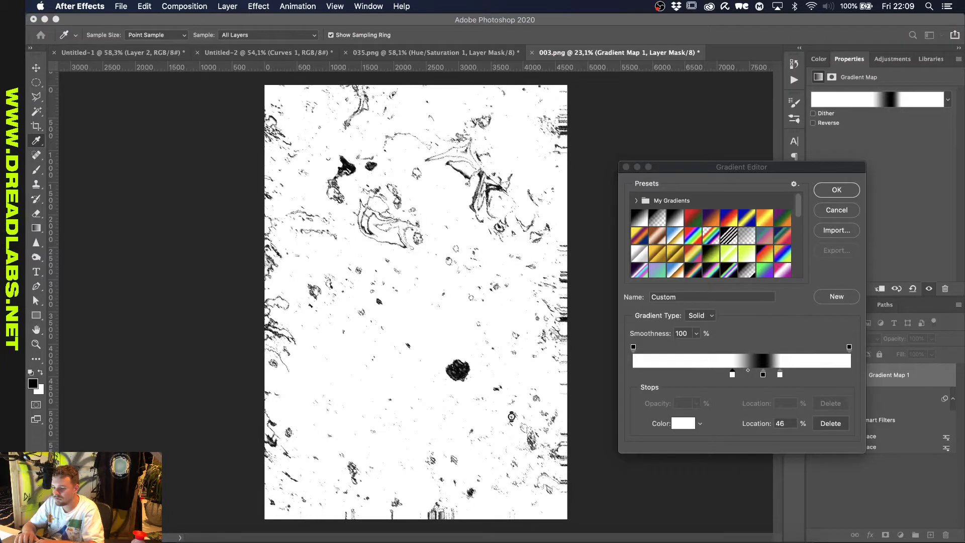
Move the gradient's dark-side white stop to 25%, shift the black stop between the white ones, set the other white stop to 67%, and apply.
left_click(732, 372)
left_click_drag(732, 372, 688, 376)
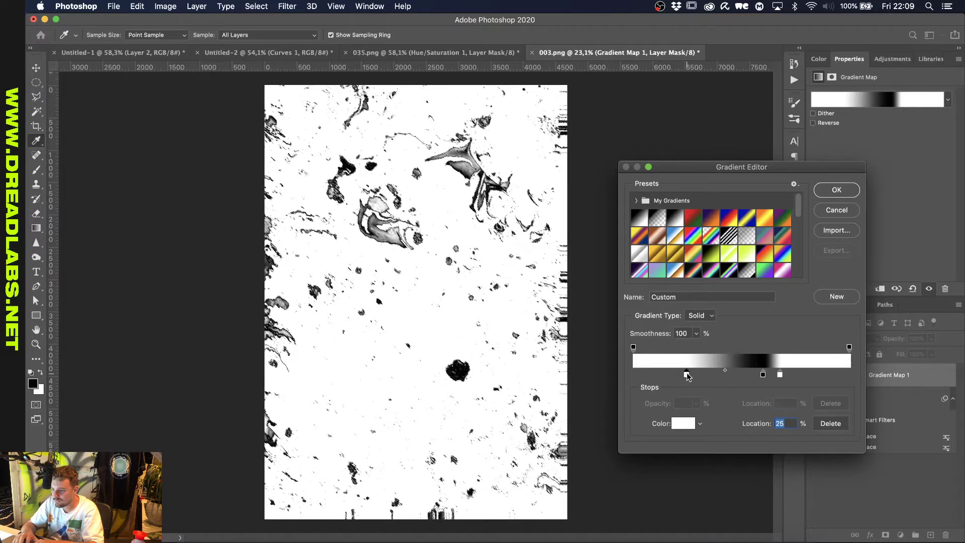
mouse_move(763, 374)
left_mouse_down()
mouse_move(734, 376)
mouse_move(778, 376)
left_mouse_up()
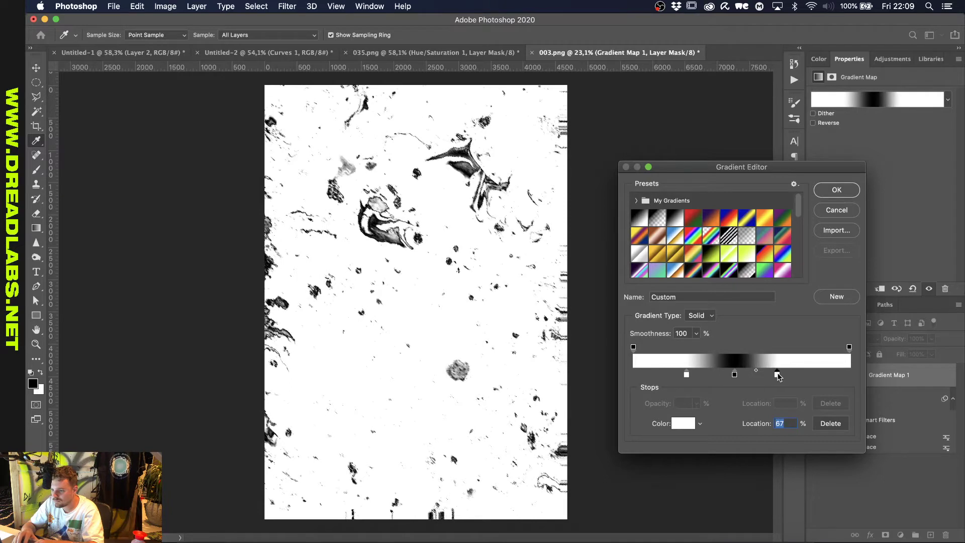
left_click(837, 190)
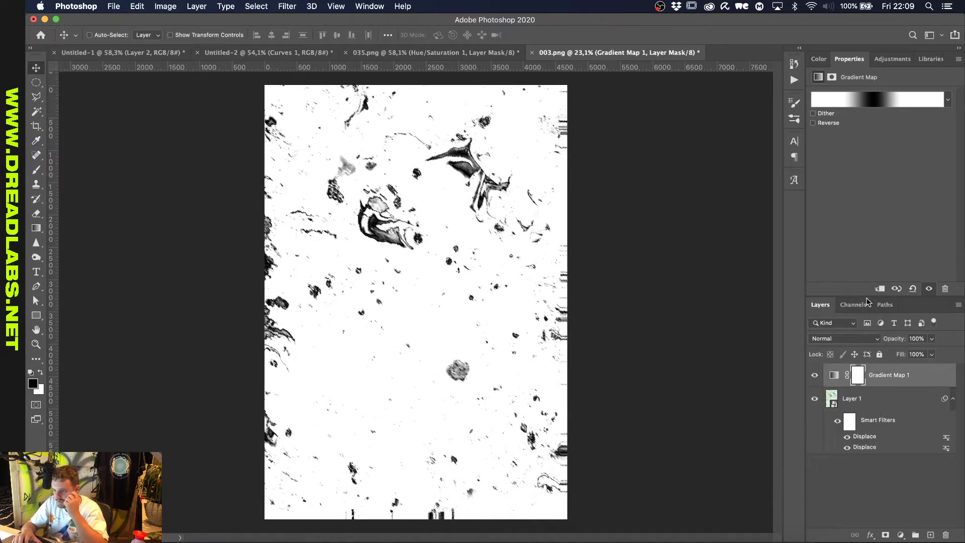
Duplicate the displaced Layer 1 and set the copy's blend mode to Lighten.
left_click(857, 400)
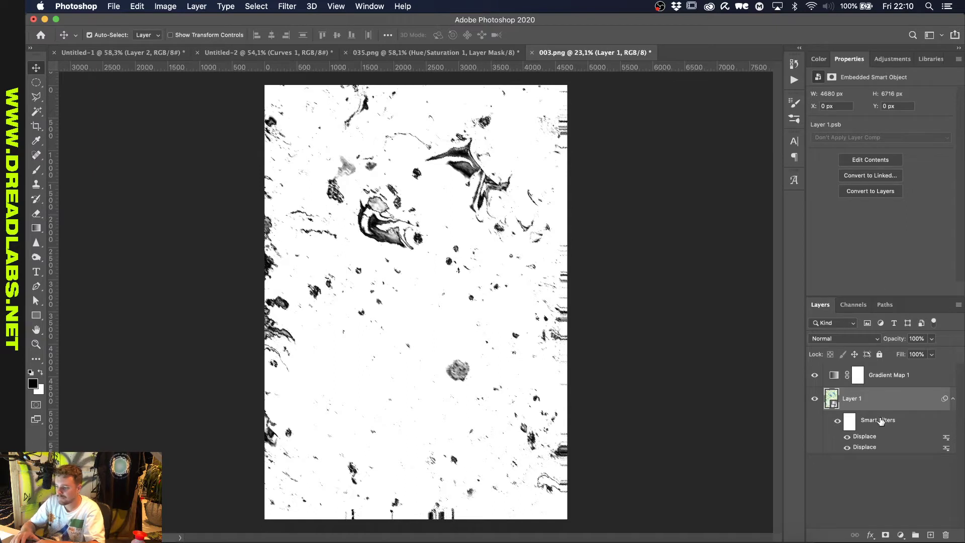
key("super+j")
left_click(844, 339)
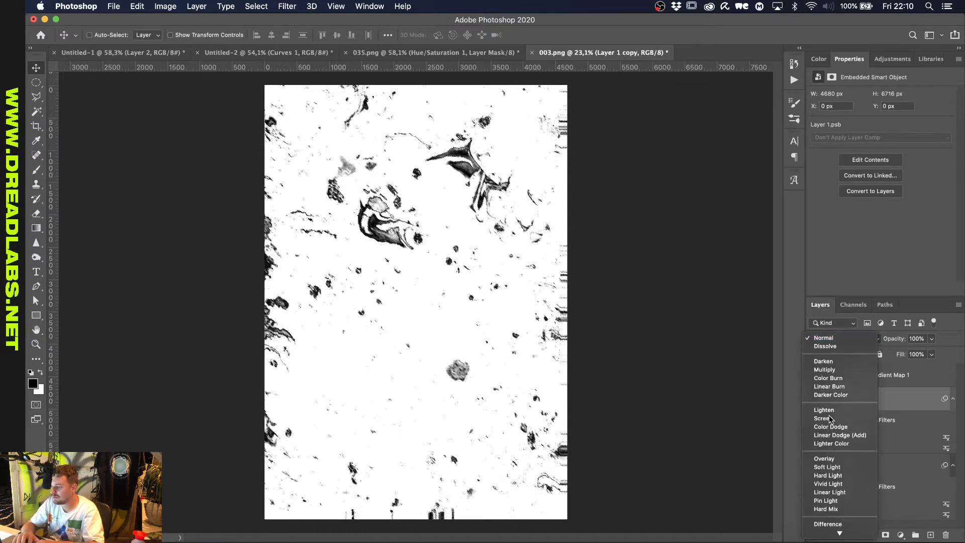
key("Escape")
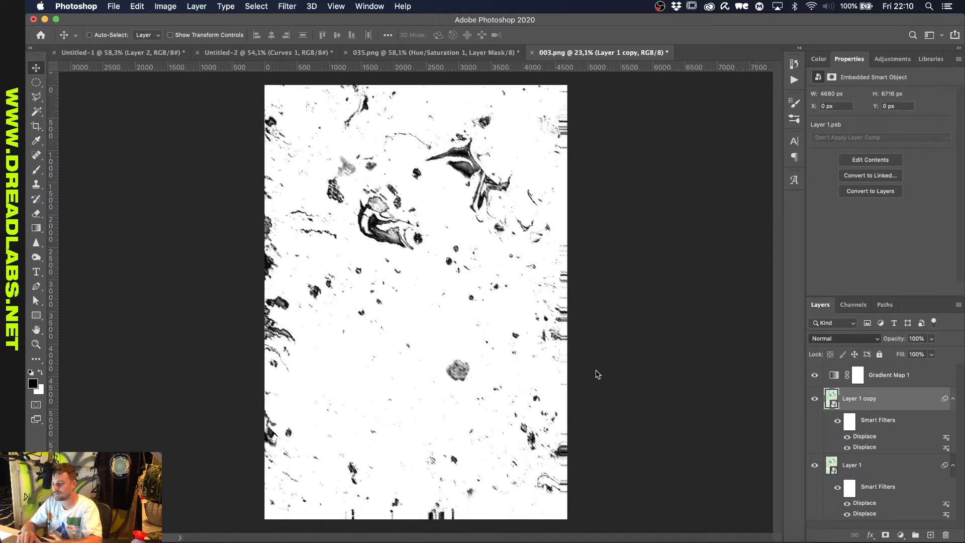
Rotate Layer 1 copy with Free Transform so its marble pattern lies at an angle across the original.
scroll(579, 381, "down", 3)
key("super+t")
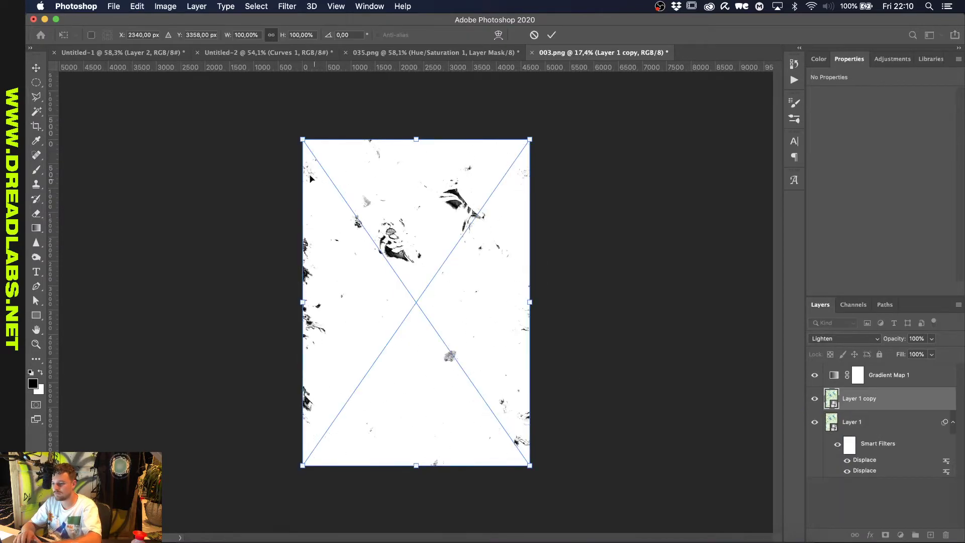
left_click_drag(289, 140, 385, 392)
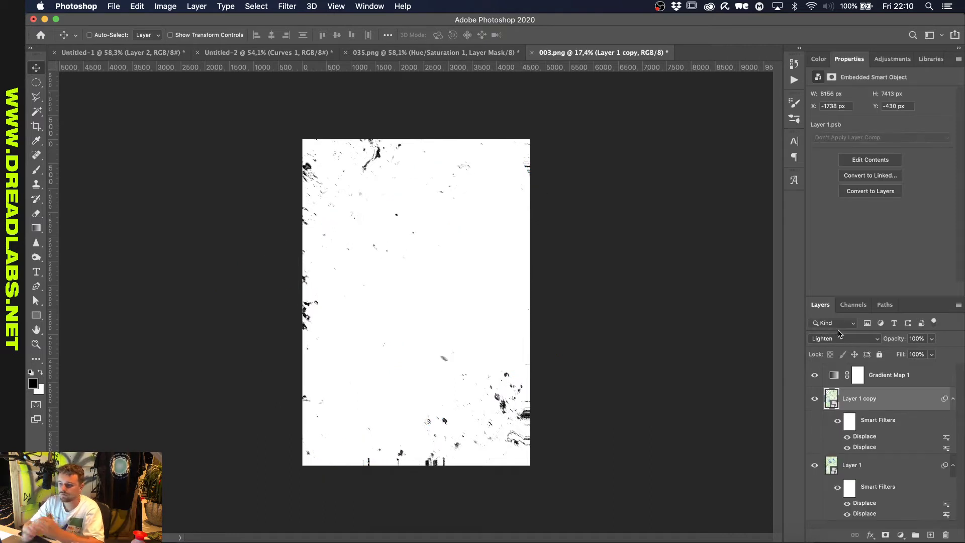
Hide Gradient Map 1 to check the colors, set Layer 1 copy's blend mode to Normal, and show the gradient map again.
left_click(814, 376)
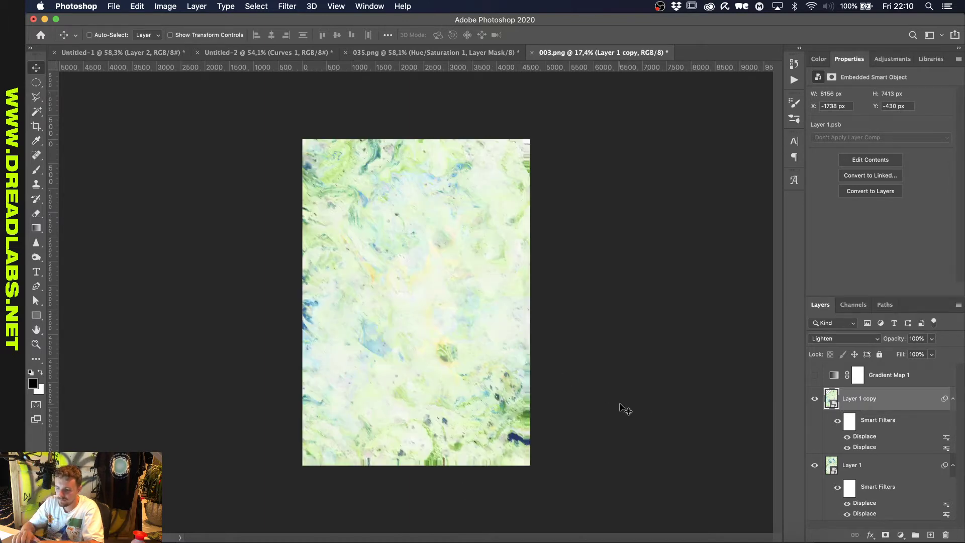
left_click(829, 338)
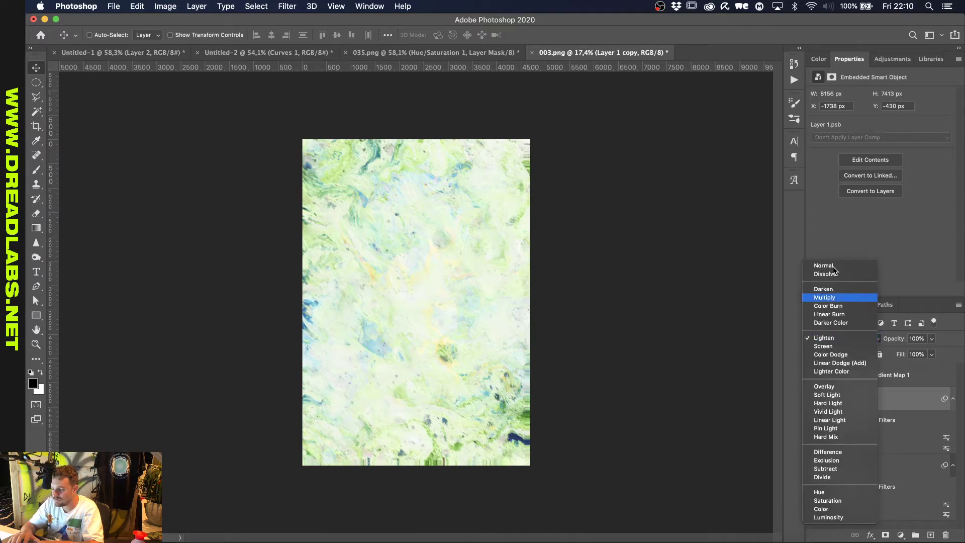
key("Escape")
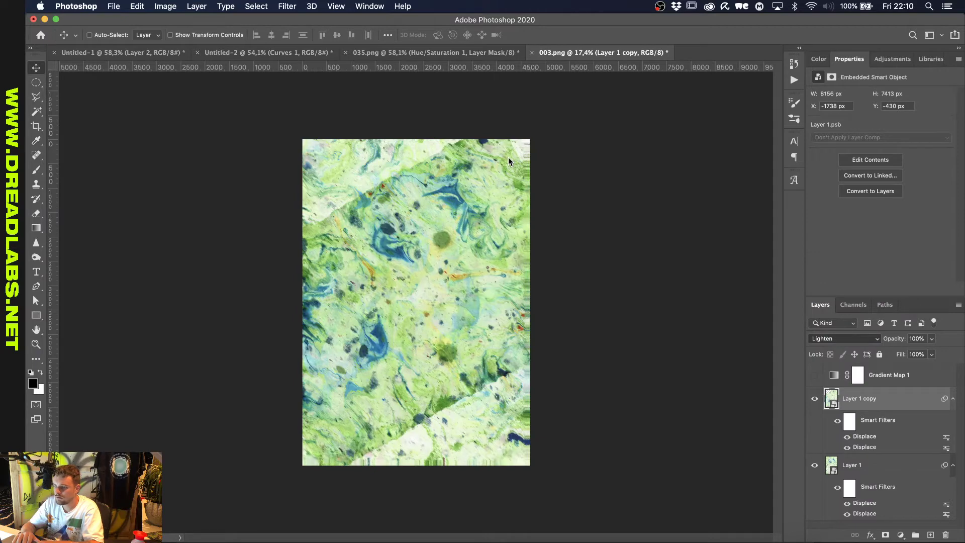
left_click(815, 376)
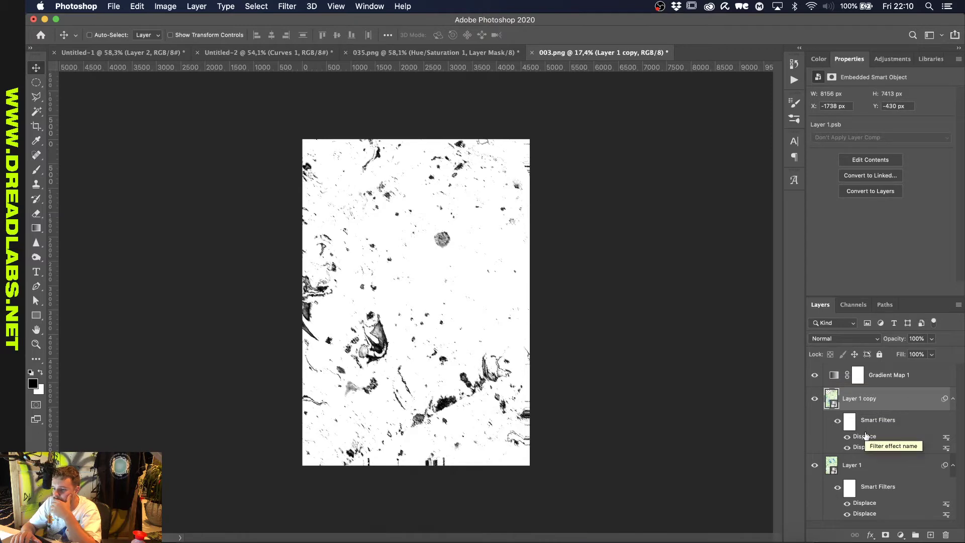
Duplicate Layer 1 copy, rotate the duplicate about 83 degrees, and move it down slightly on the canvas.
key("super+j")
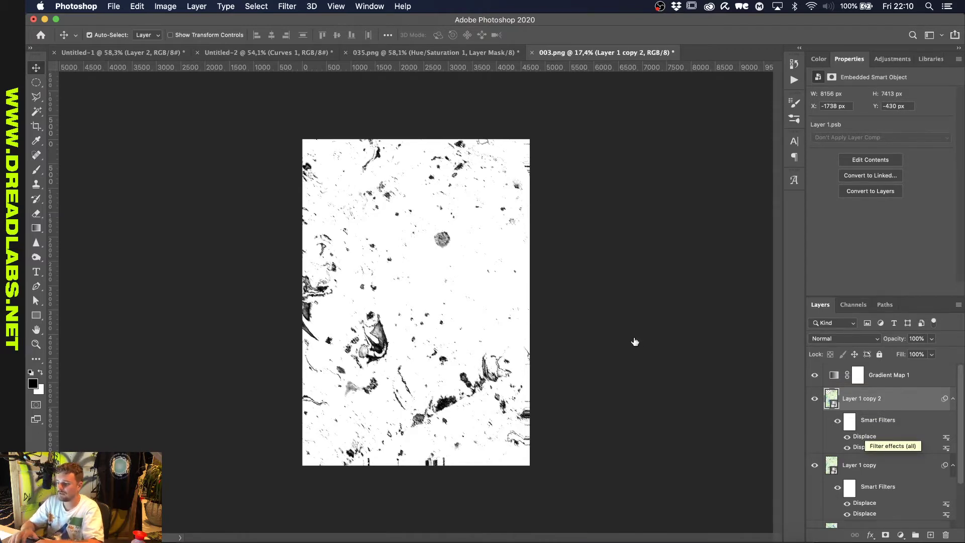
key("super+t")
left_click_drag(634, 342, 351, 302)
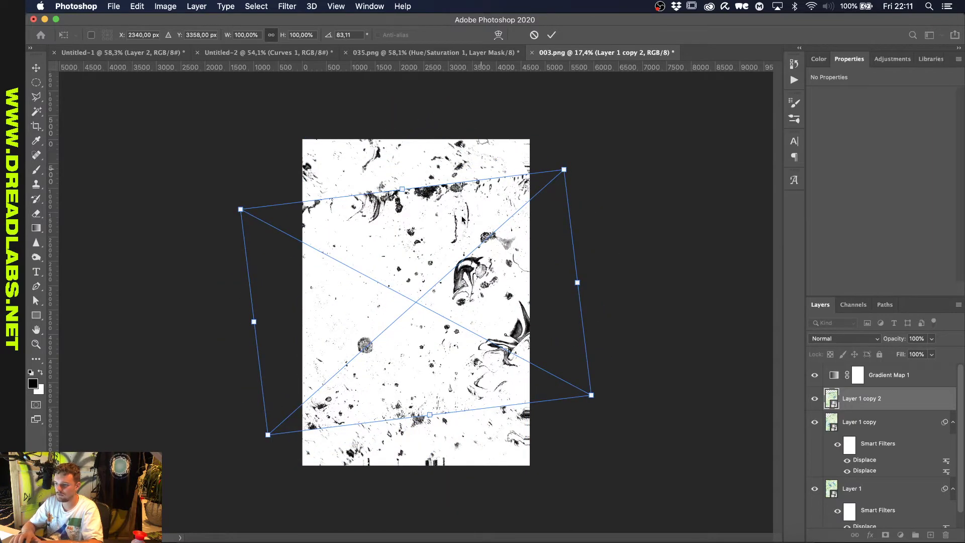
left_click_drag(463, 219, 464, 257)
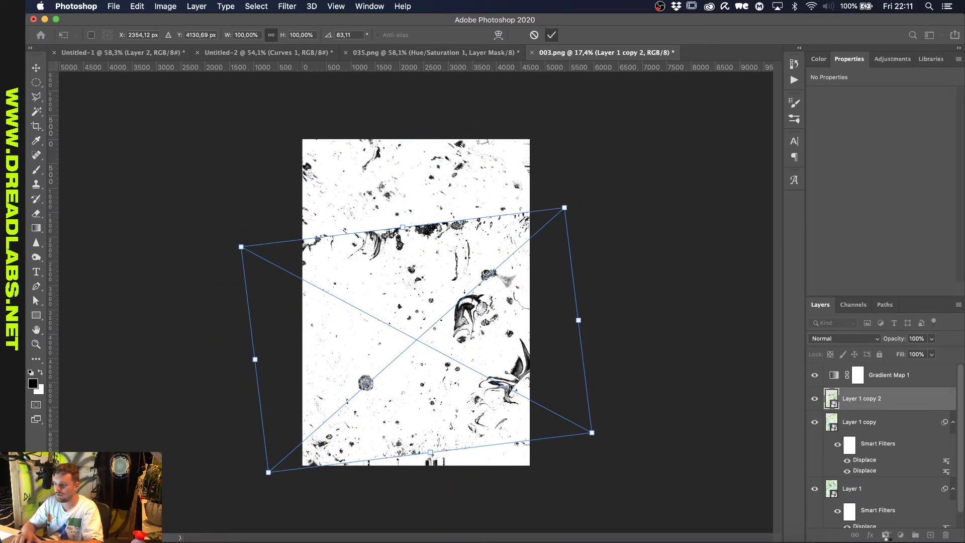
key("Return")
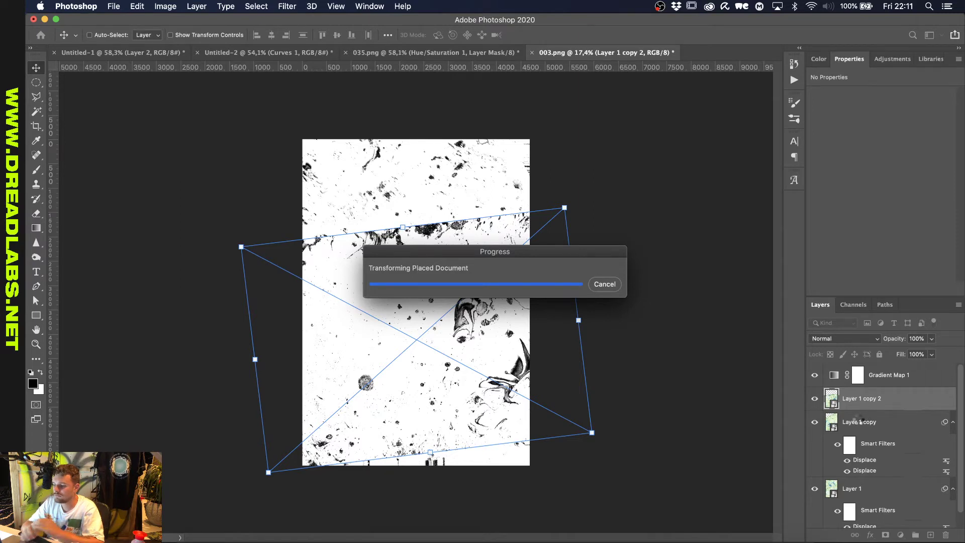
right_click(698, 537)
left_click(706, 522)
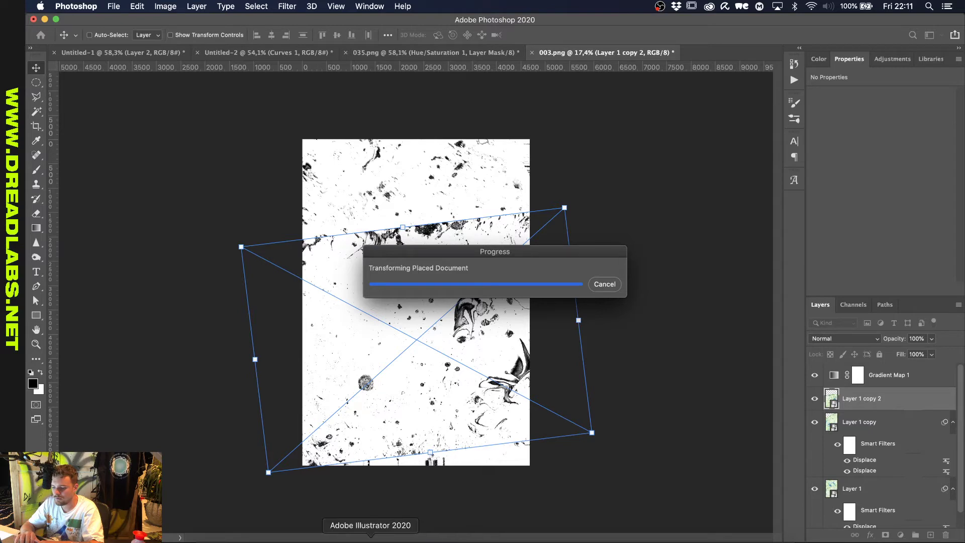
right_click(382, 525)
left_click(382, 522)
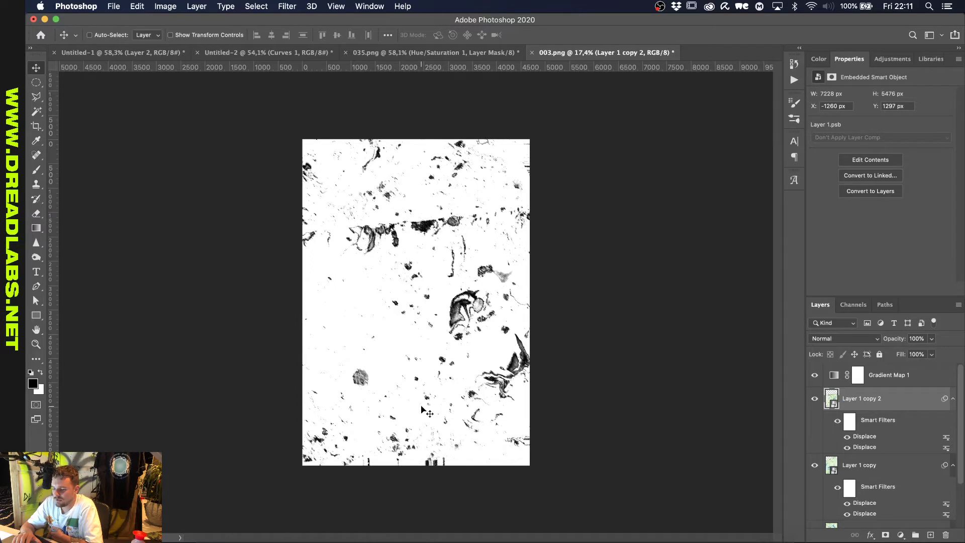
Set the upper Displace filter on Layer 1 copy 2 to horizontal and vertical scale 200, with grunge-map-07.psd as its map.
double_click(861, 437)
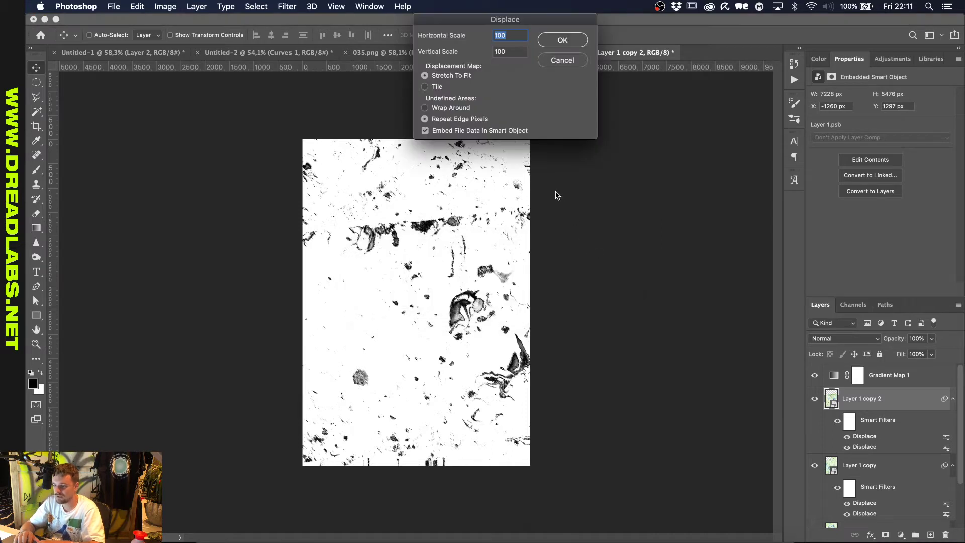
type("200")
key("Tab")
type("200")
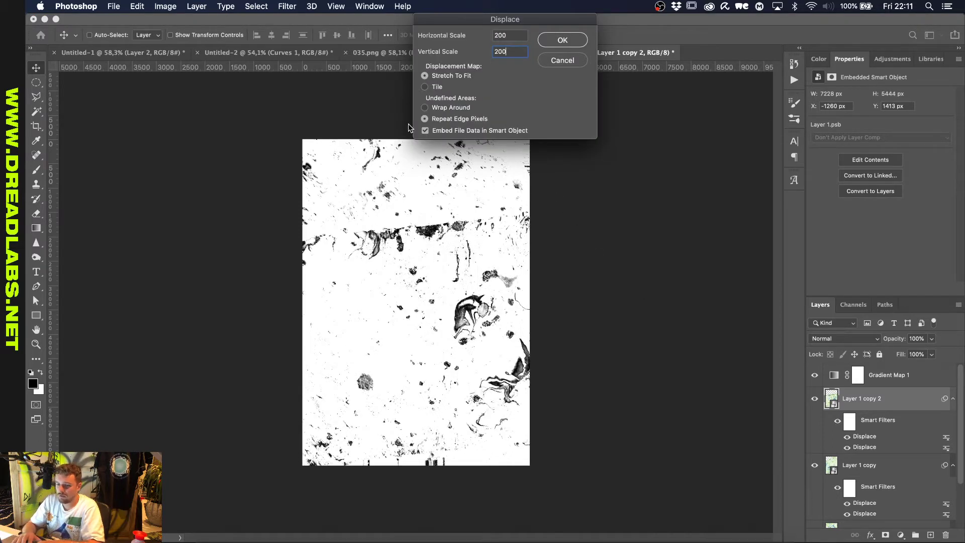
key("Return")
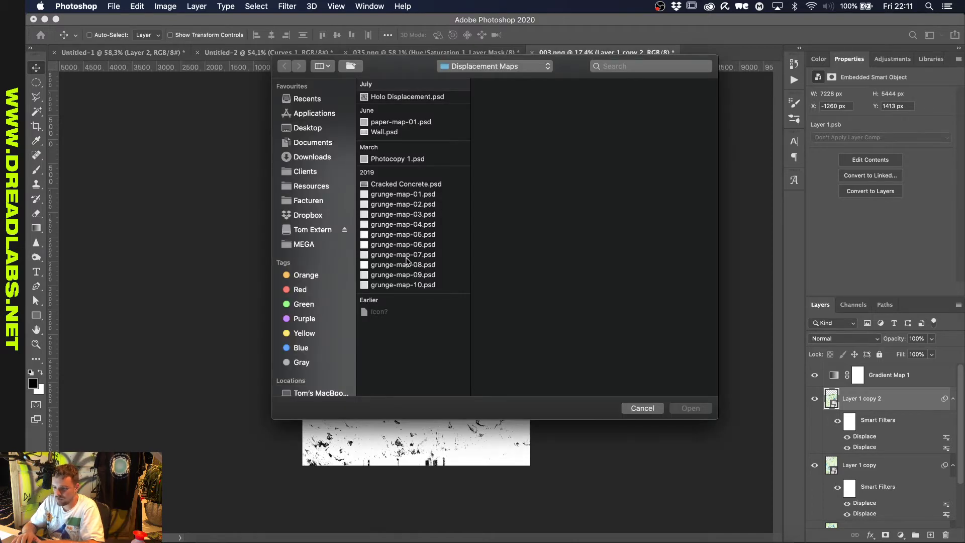
left_click(459, 256)
key("Return")
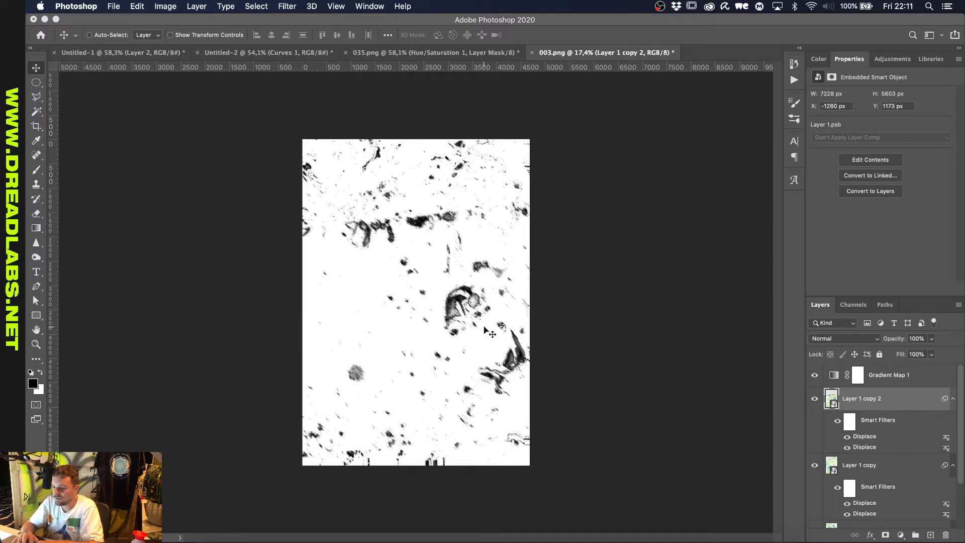
Set Layer 1 copy 2's blend mode to Difference and keep that layer selected.
left_click(848, 339)
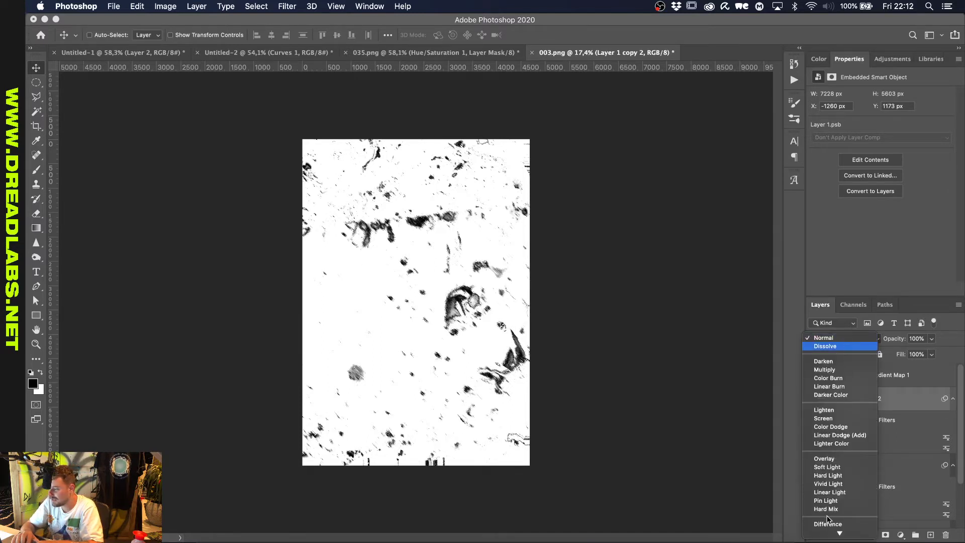
mouse_move(827, 531)
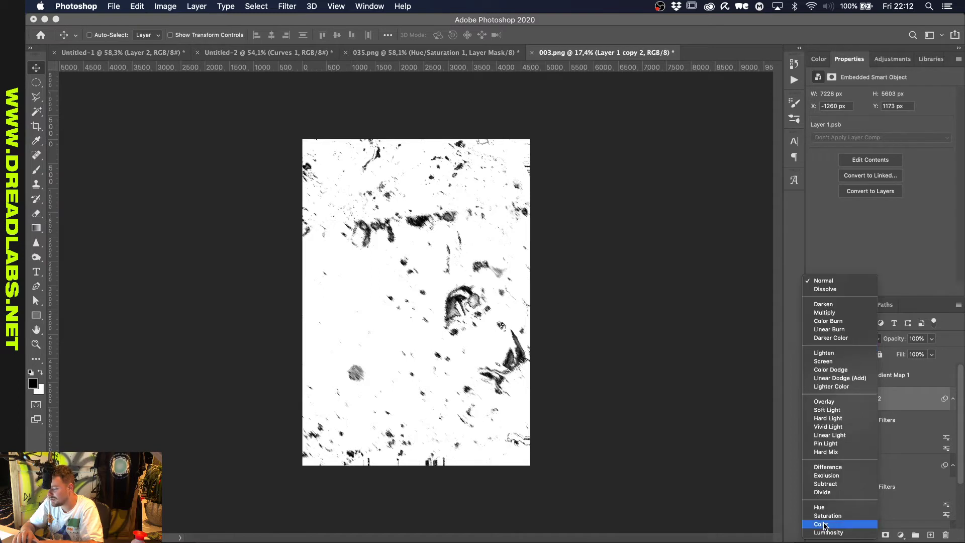
left_click(826, 468)
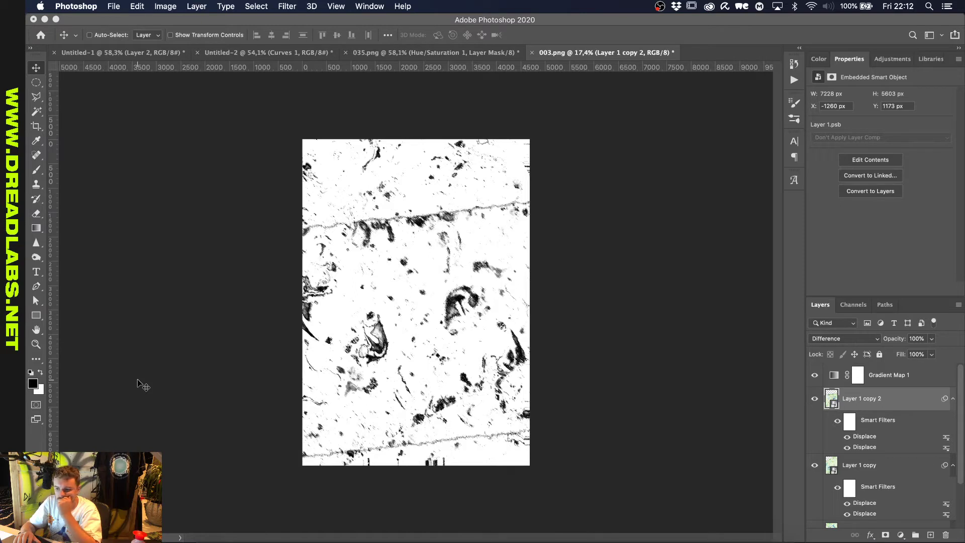
left_click(872, 382)
left_click(883, 400)
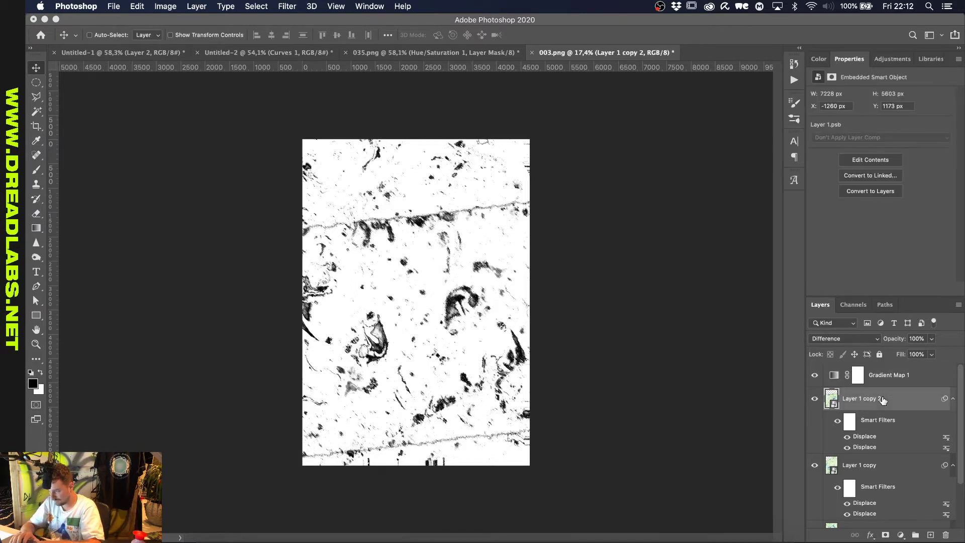
Save the texture document as a Photoshop file named Displacement Map 2 in the Livestream 9-11 folder.
key("super+shift+s")
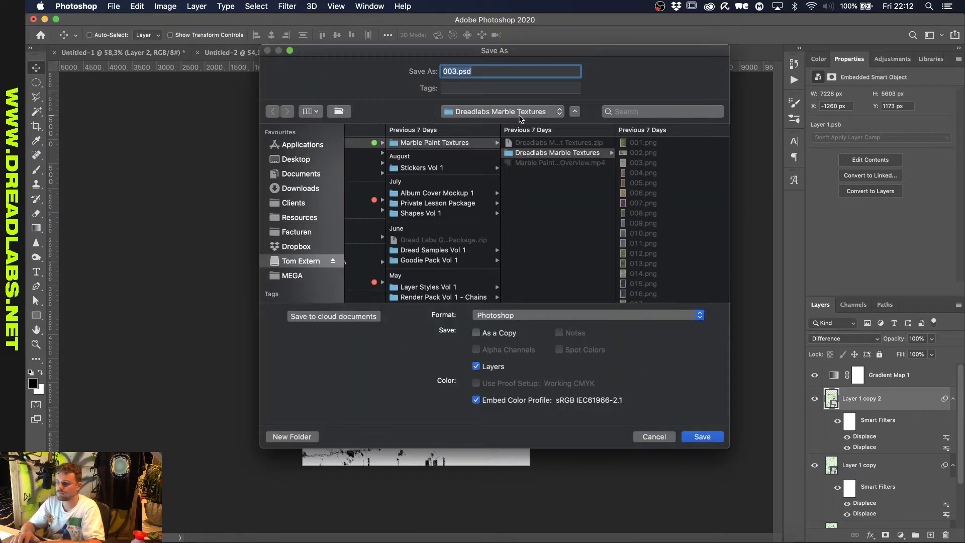
left_click(521, 116)
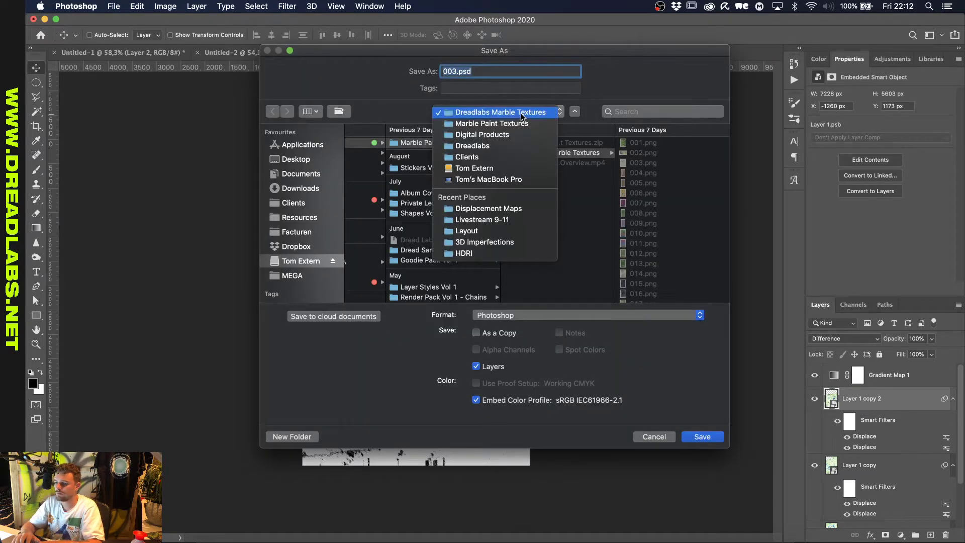
left_click(483, 220)
type("Di")
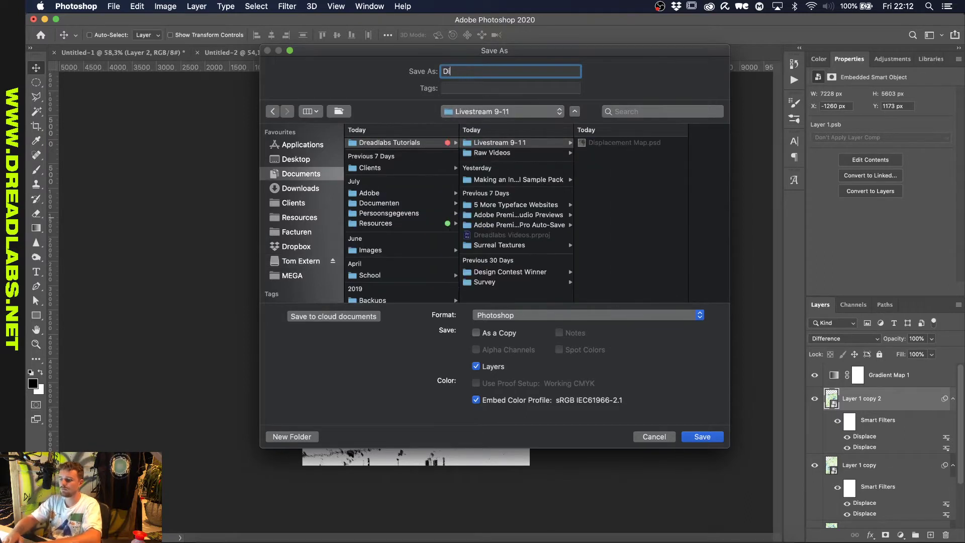
type("splacement Map")
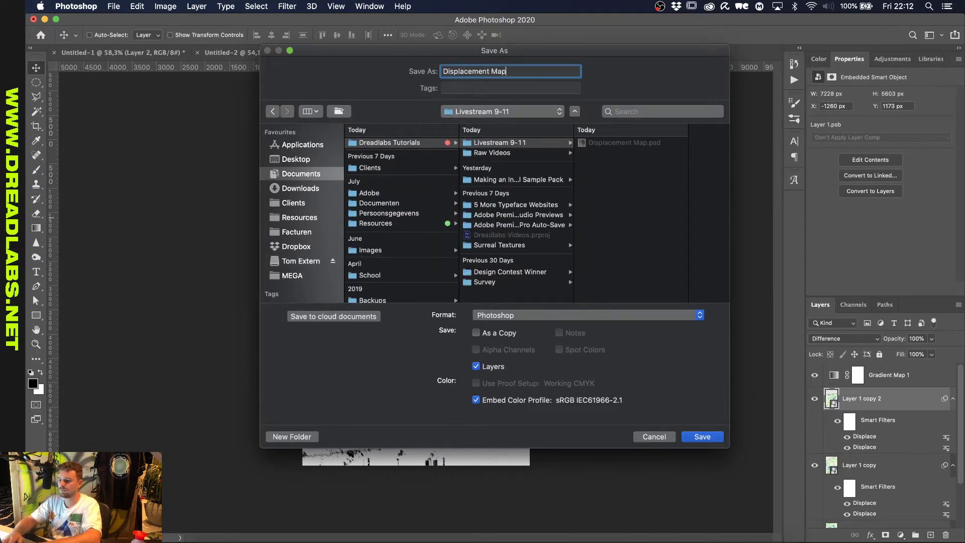
type(" 2")
key("Return")
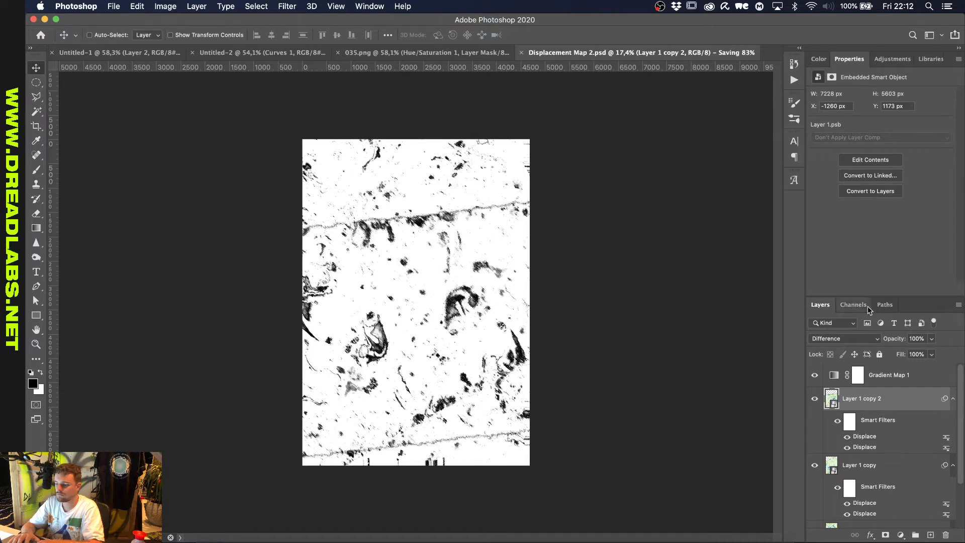
Select all layers from Gradient Map 1 down to Layer 1 and convert them into one smart object.
left_click(875, 377)
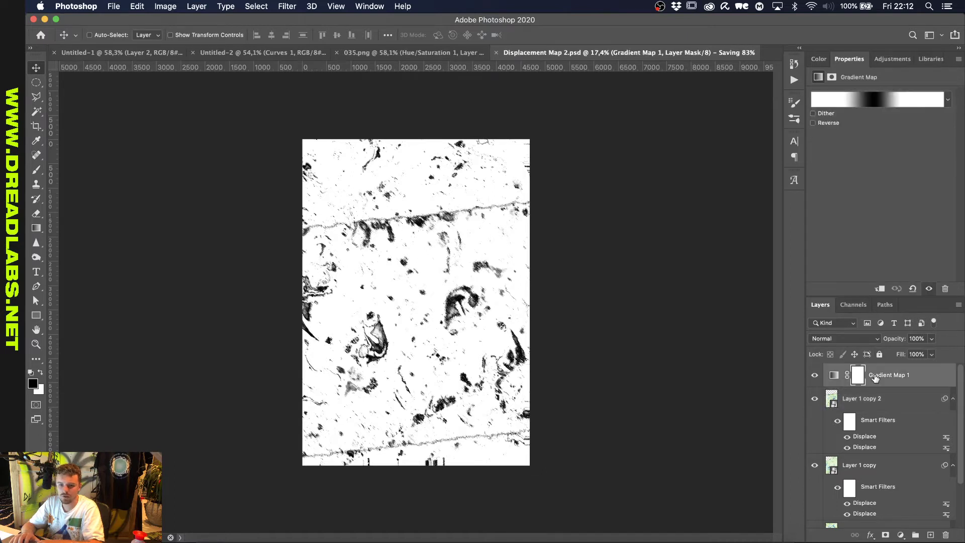
scroll(872, 402, "down", 3)
left_click(866, 473, "shift")
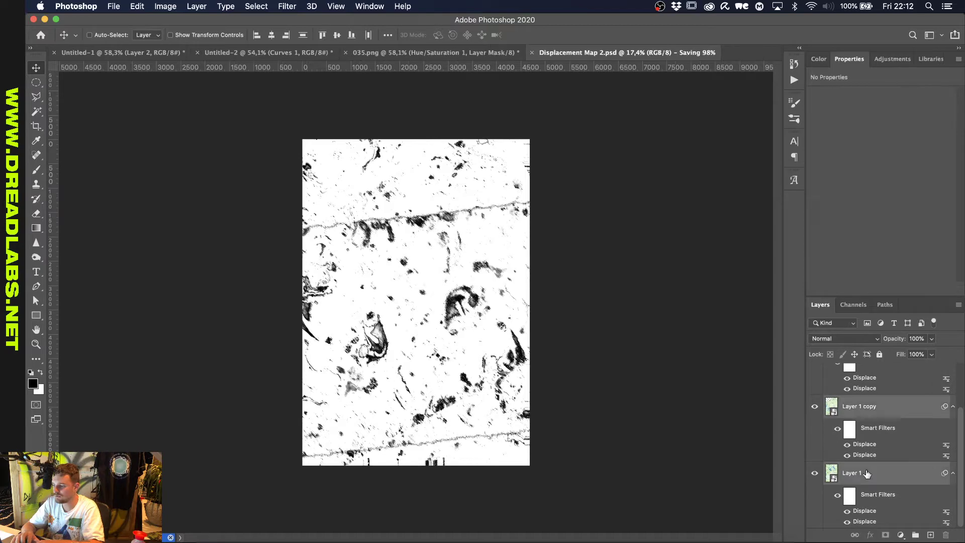
right_click(866, 473)
left_click(825, 155)
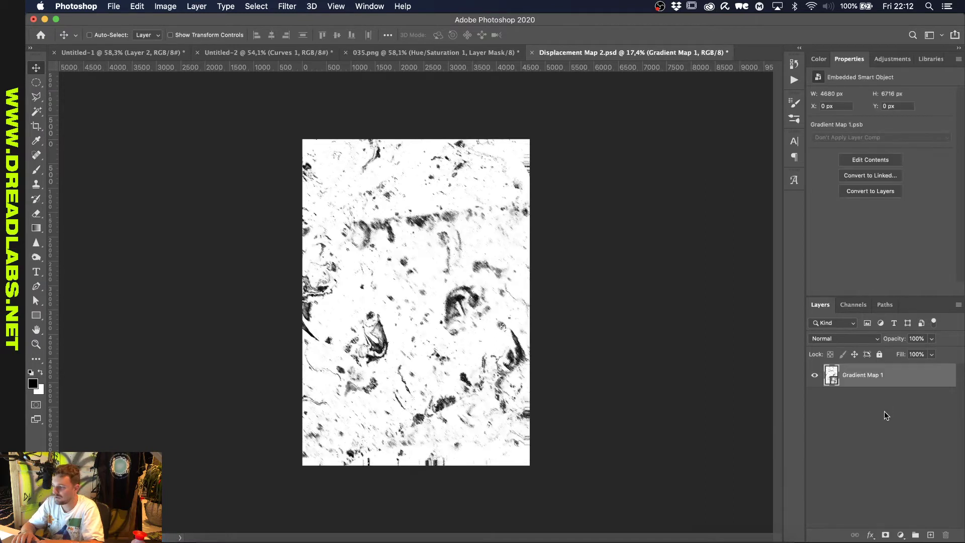
Apply a Gaussian Blur with a radius of 1 pixel to the Gradient Map 1 smart object.
scroll(484, 193, "up", 5)
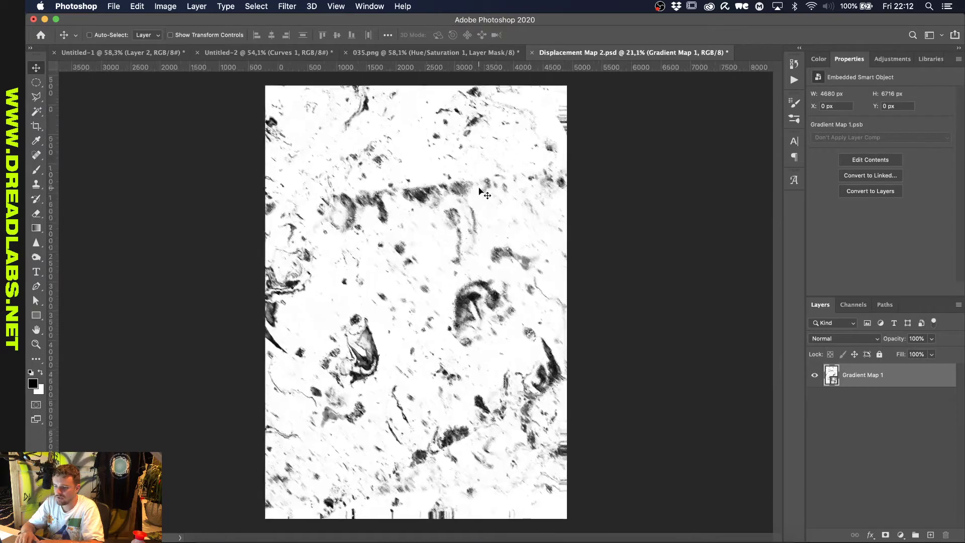
left_click(287, 6)
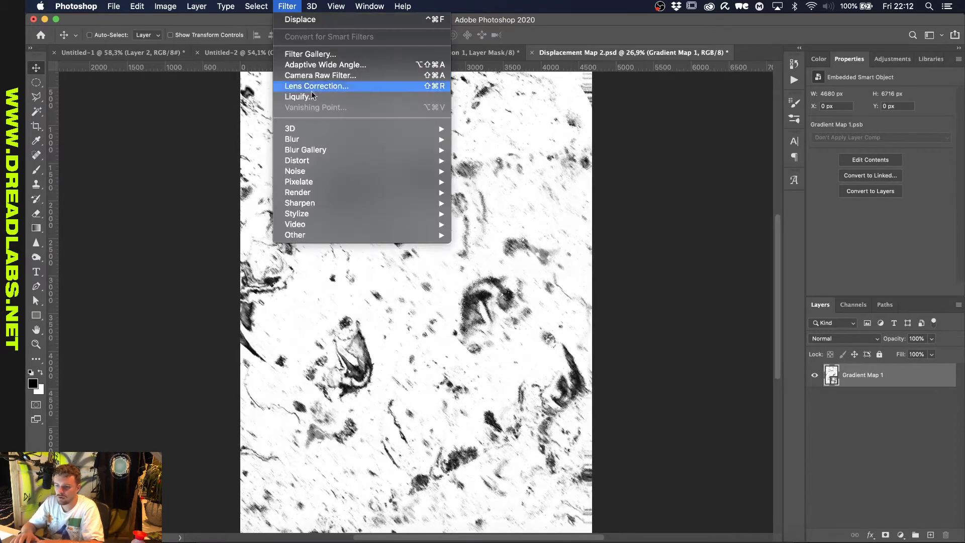
mouse_move(310, 141)
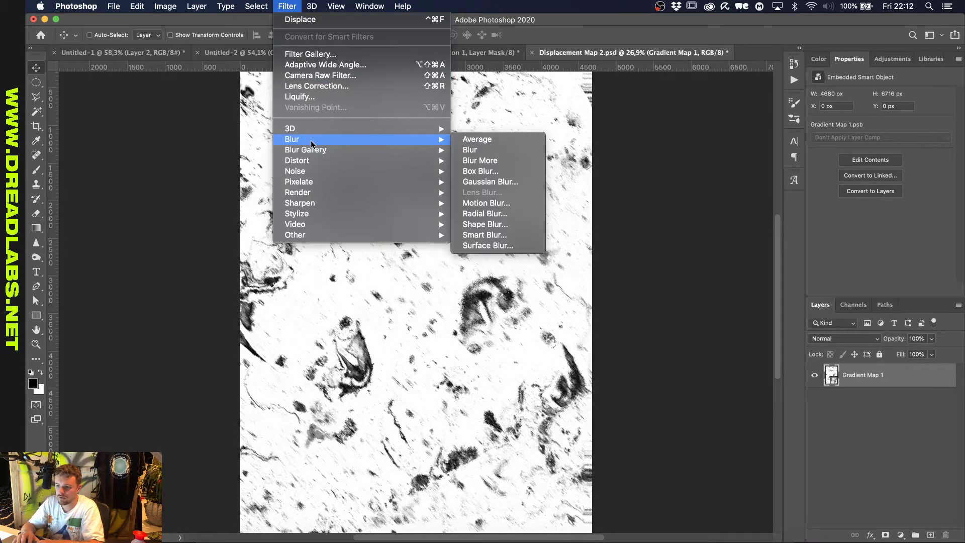
left_click(487, 183)
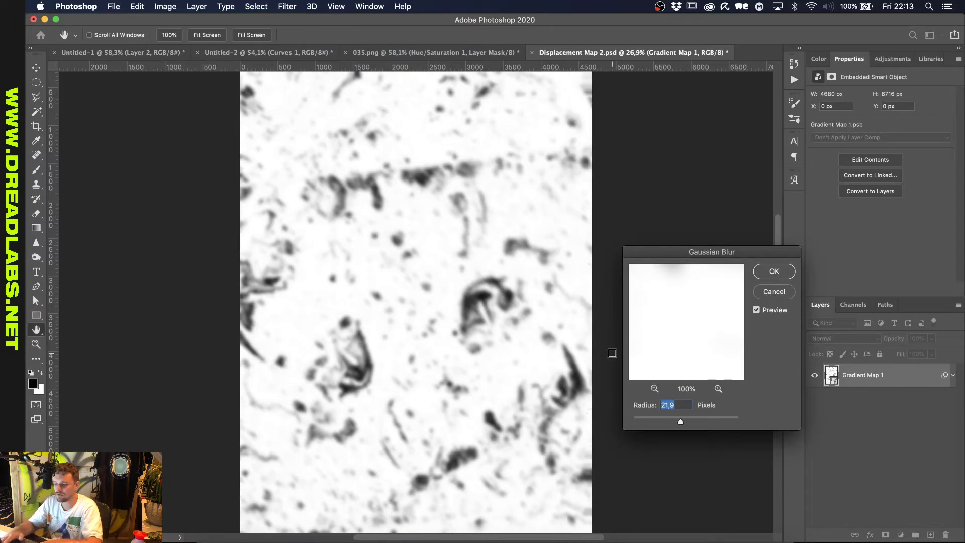
type("1")
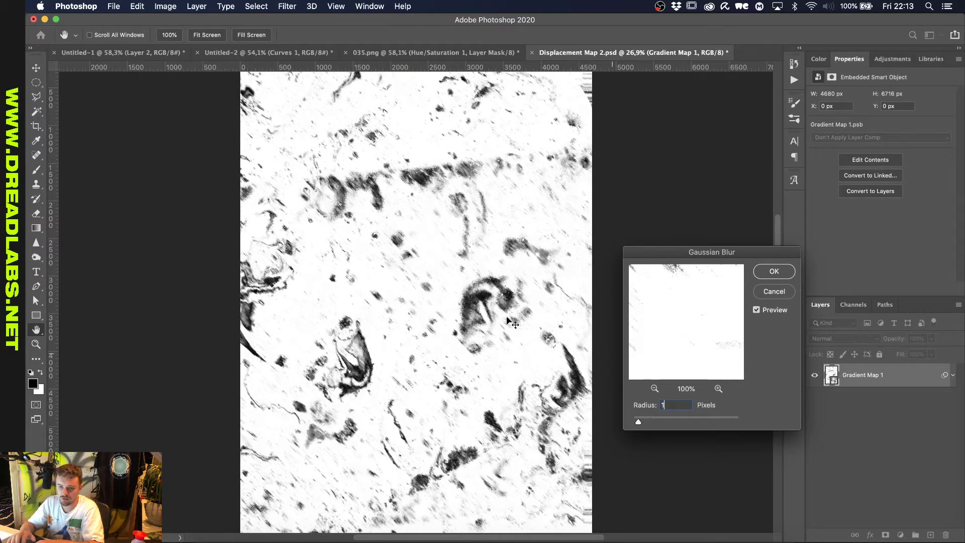
key("Return")
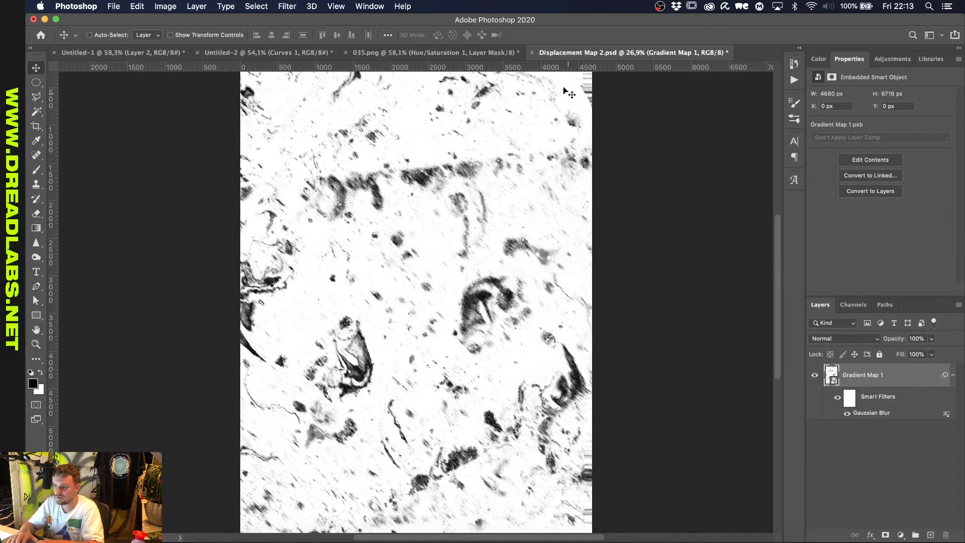
Save the blurred Displacement Map 2.psd and close it.
key("super+s")
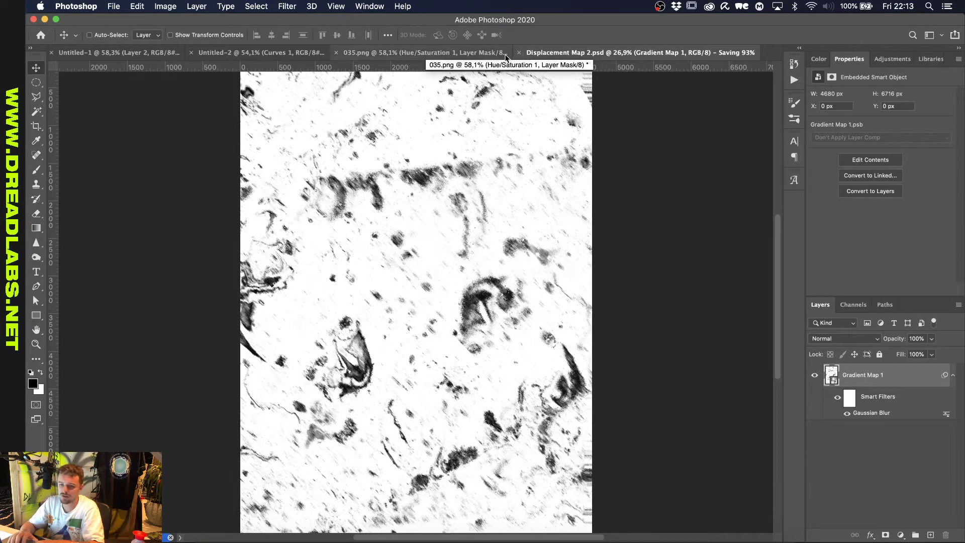
left_click(533, 53)
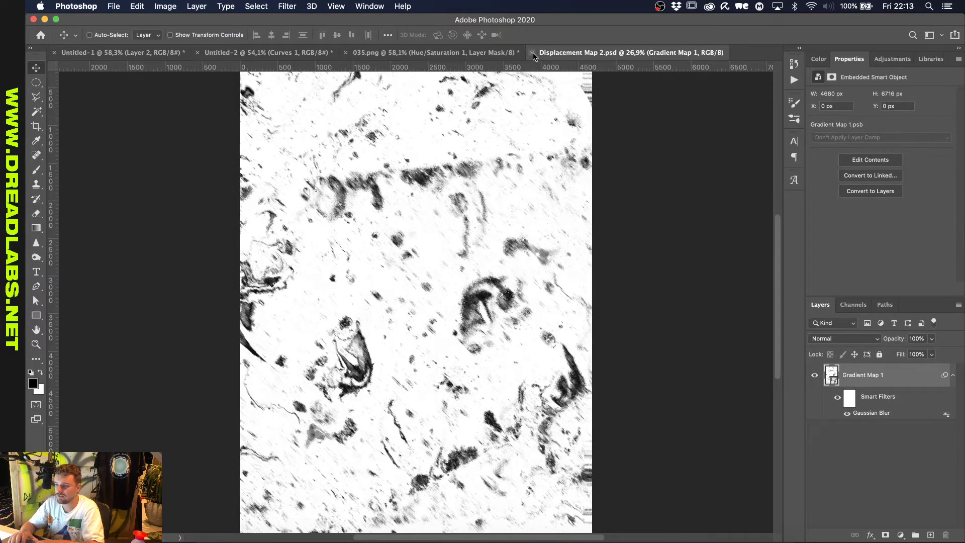
scroll(458, 282, "up", 3)
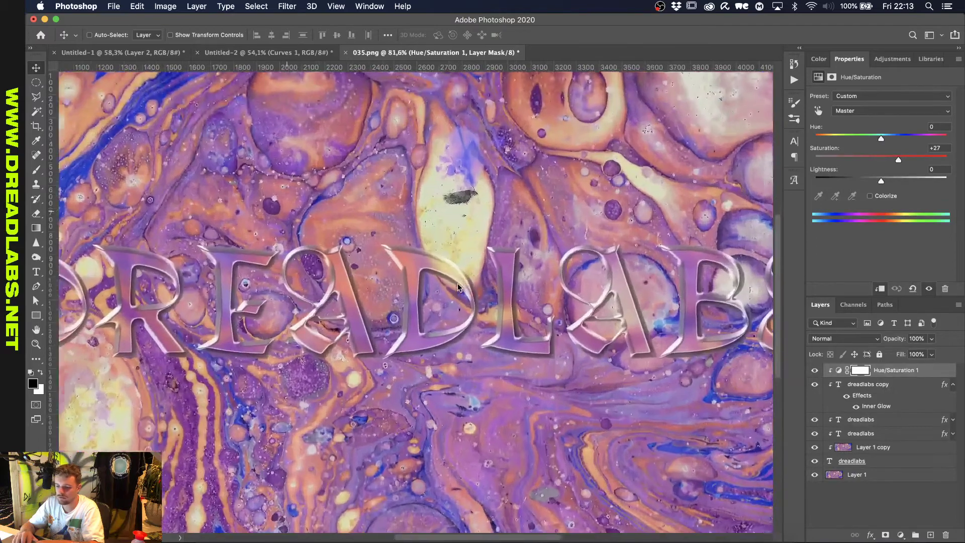
left_click(866, 434)
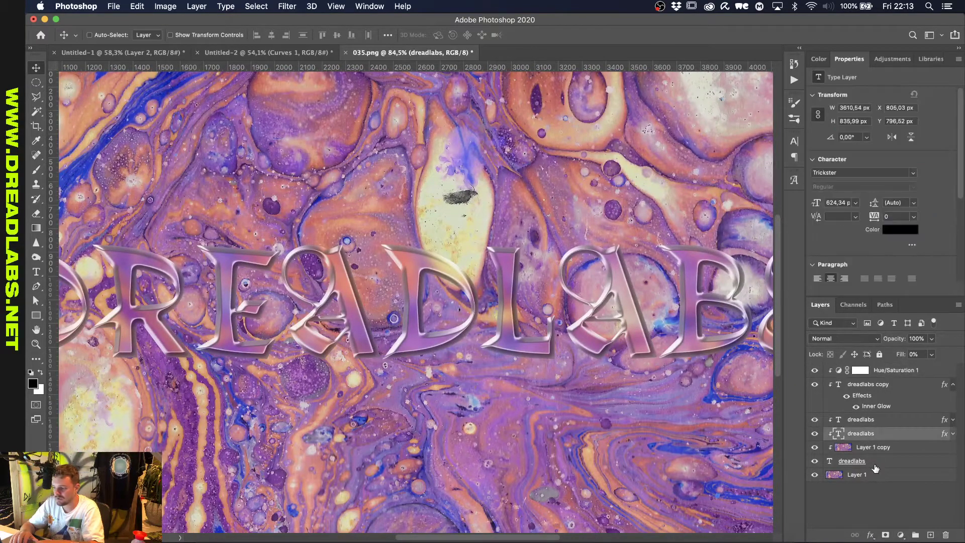
left_click(883, 374)
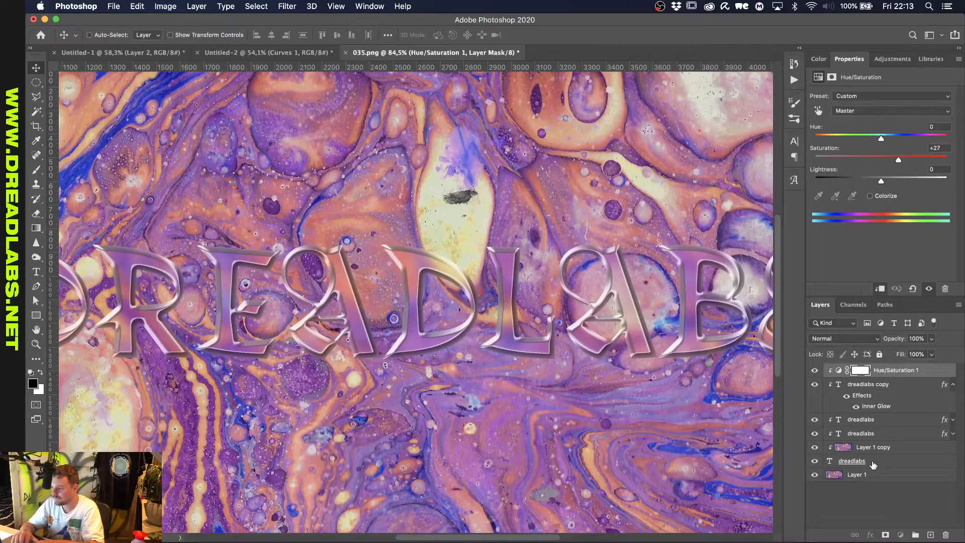
right_click(872, 461)
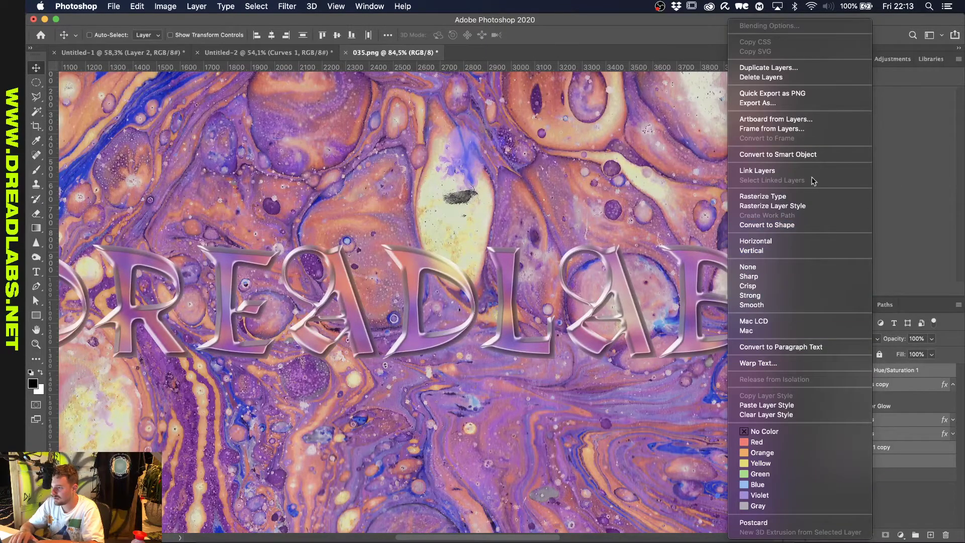
left_click(898, 461)
Convert the background marble layer, Layer 1, in 035.png to a smart object.
left_click(880, 476)
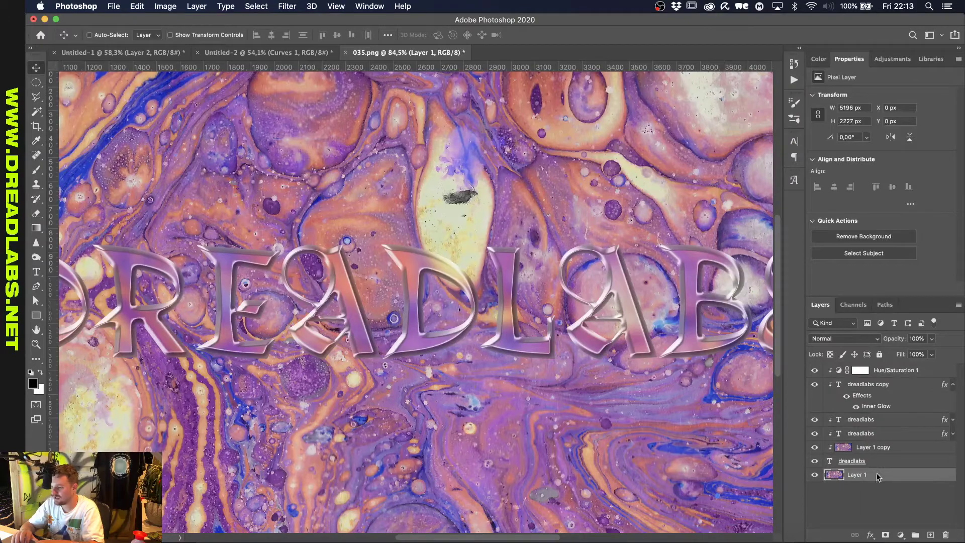
right_click(879, 477)
left_click(843, 206)
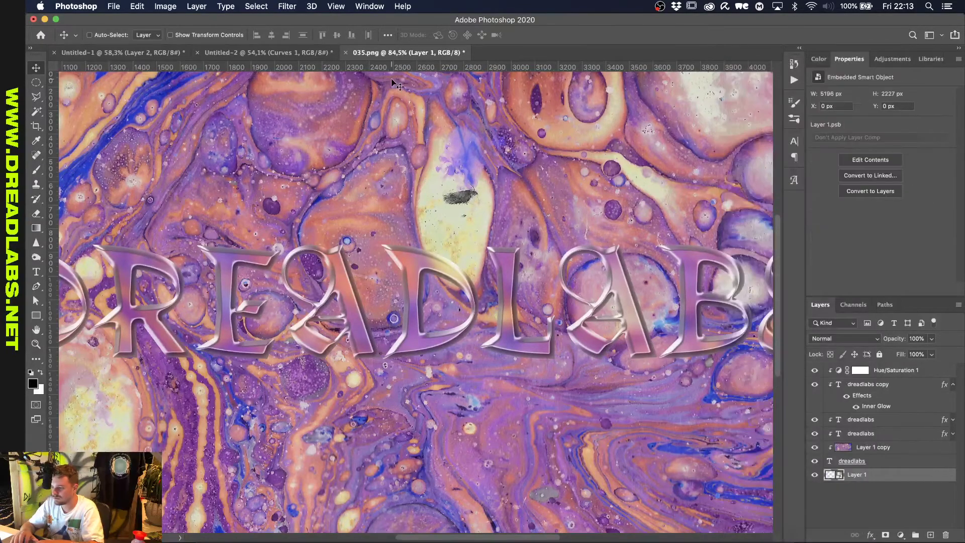
Save the Untitled-2 document as Experiment 1 in the Livestream 9-11 folder.
left_click(246, 52)
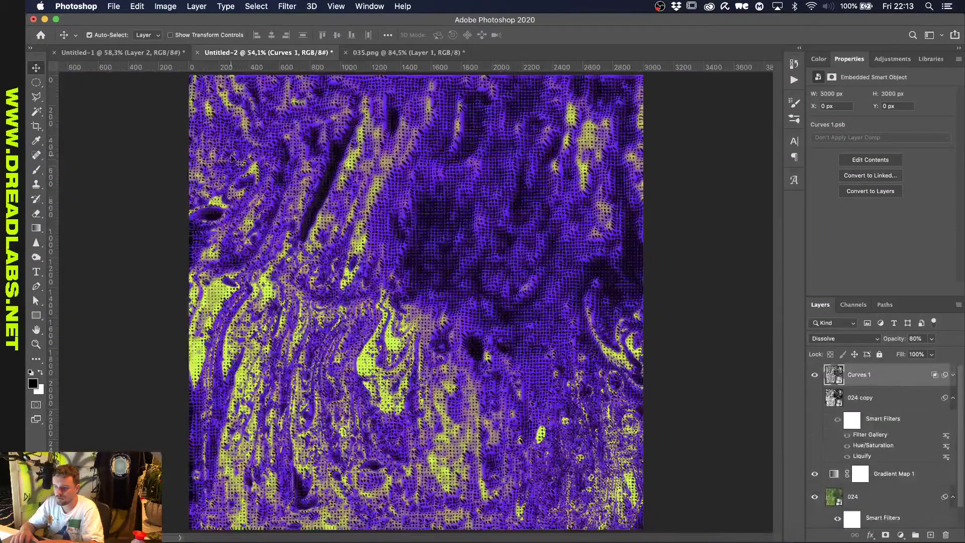
key("super+shift+s")
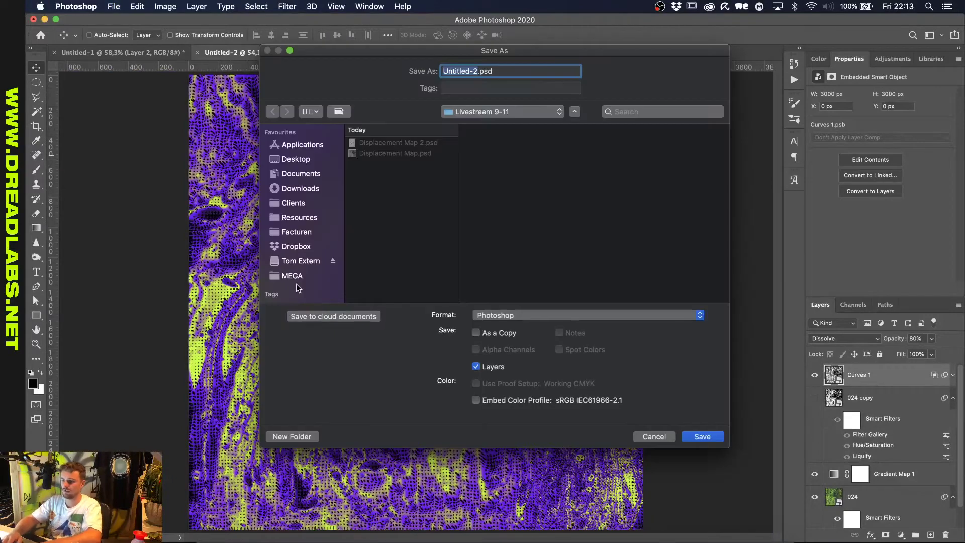
type("Experiment 1")
key("Return")
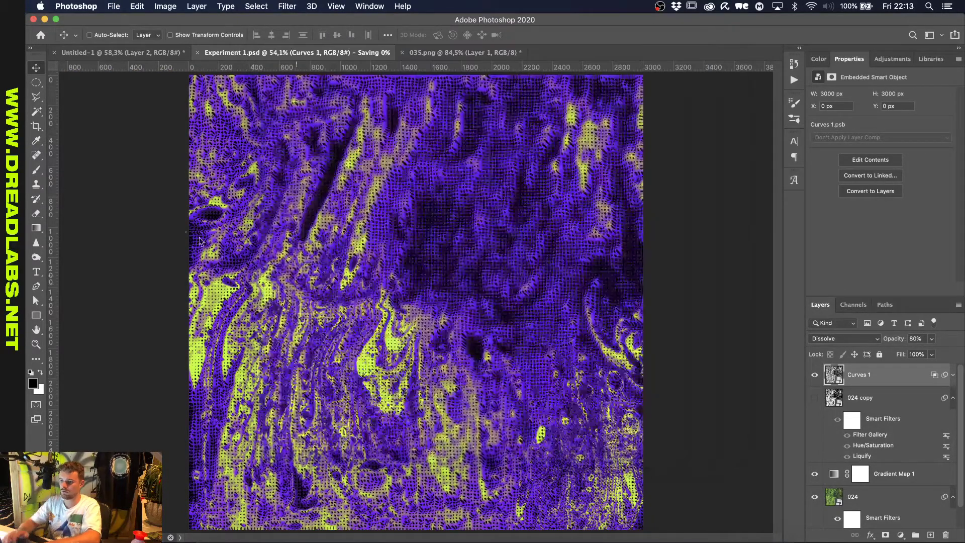
Save the Untitled-1 document as Experiment 2 in the same folder and close both experiment documents.
left_click(132, 52)
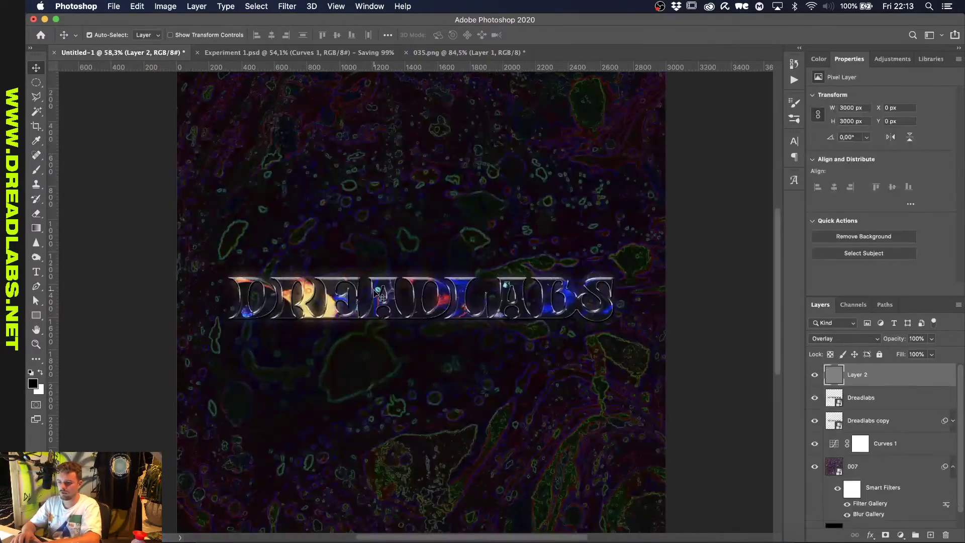
key("super+shift+s")
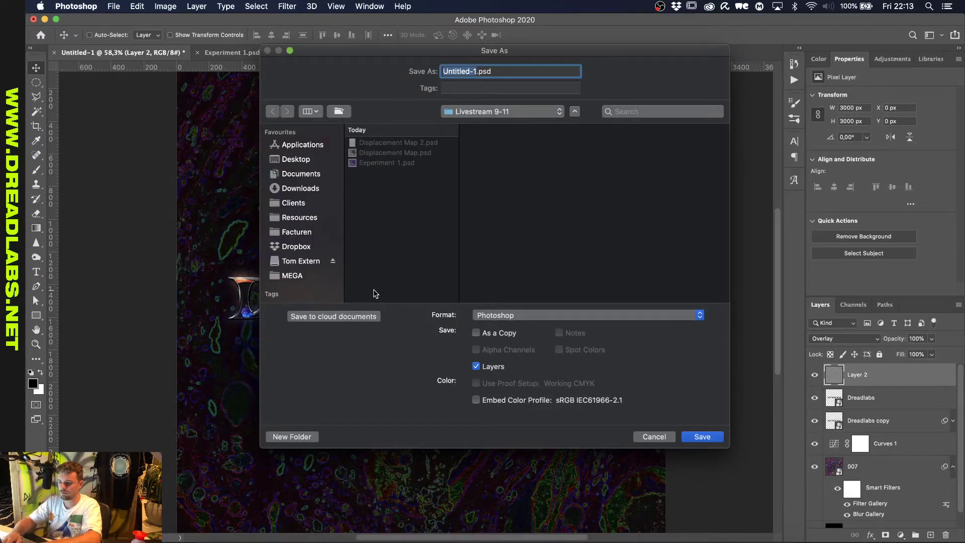
type("Experiment 2")
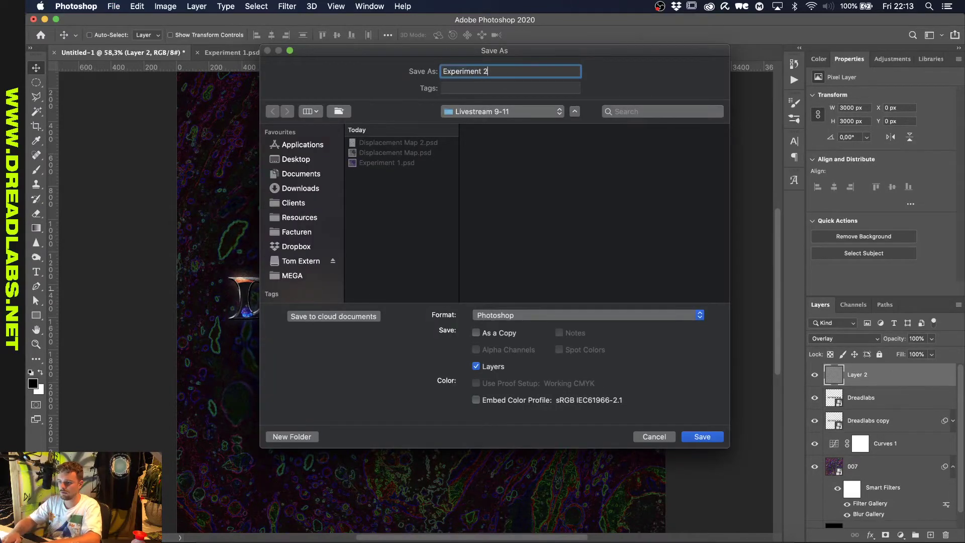
key("Return")
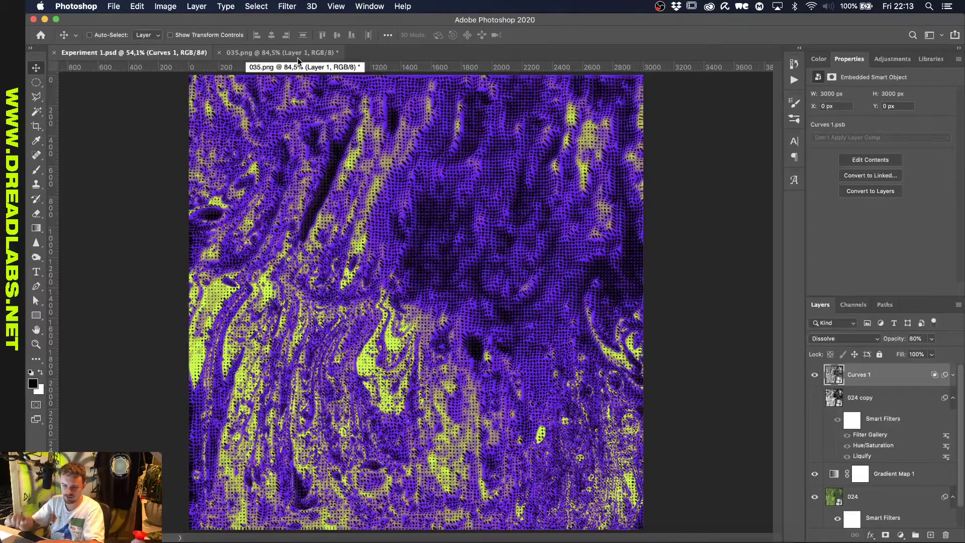
left_click(55, 52)
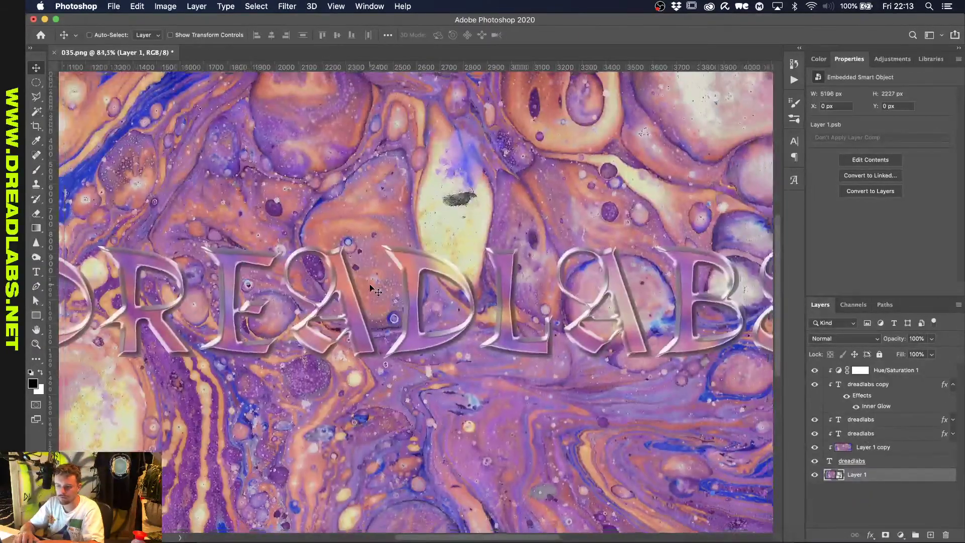
Apply a Displace filter to Layer 1 with horizontal and vertical scale 100, using Displacement Map 2.psd as the map.
scroll(375, 289, "down", 5)
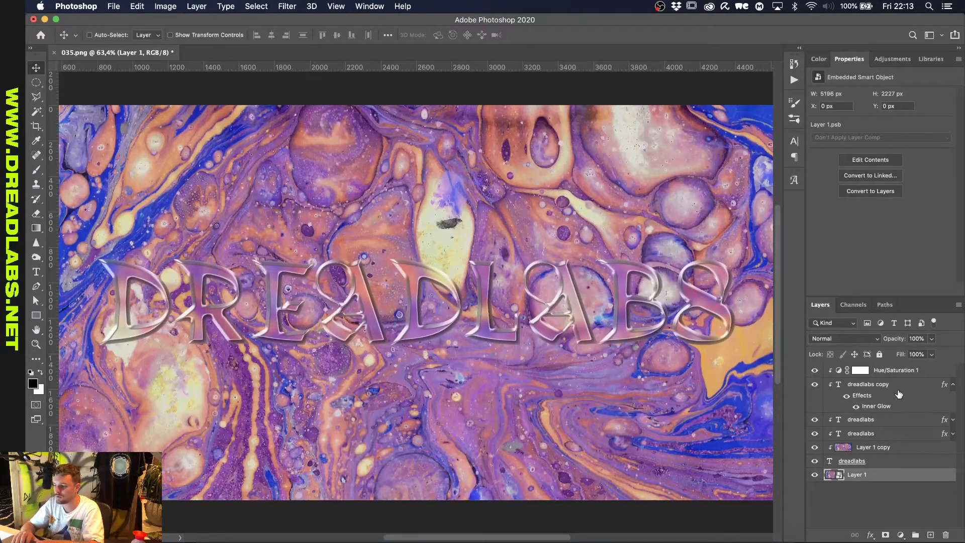
left_click(287, 6)
mouse_move(447, 166)
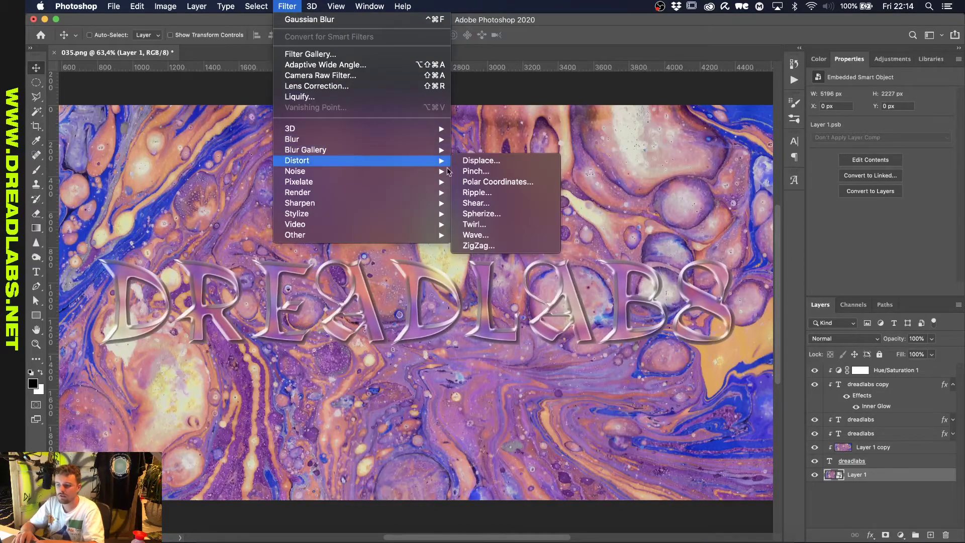
left_click(481, 160)
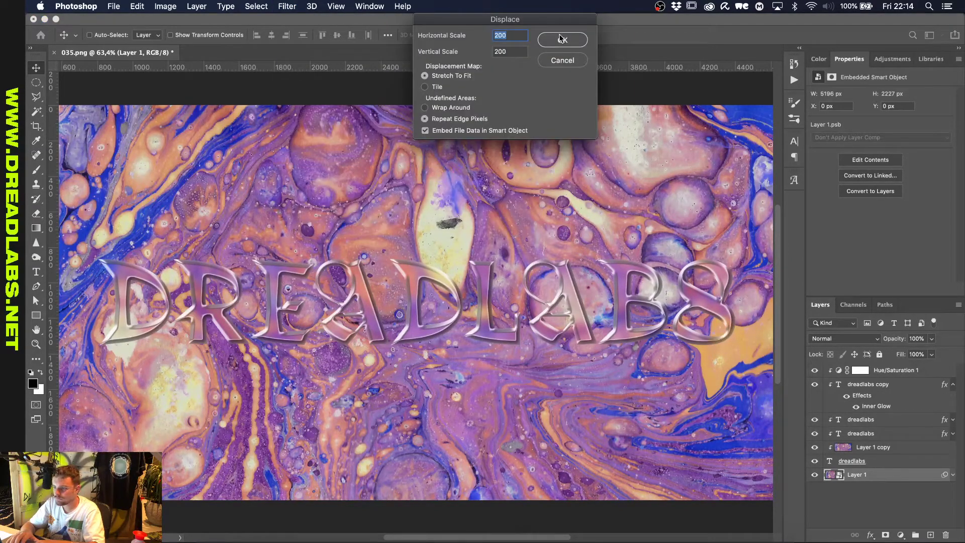
type("100")
key("Tab")
type("1")
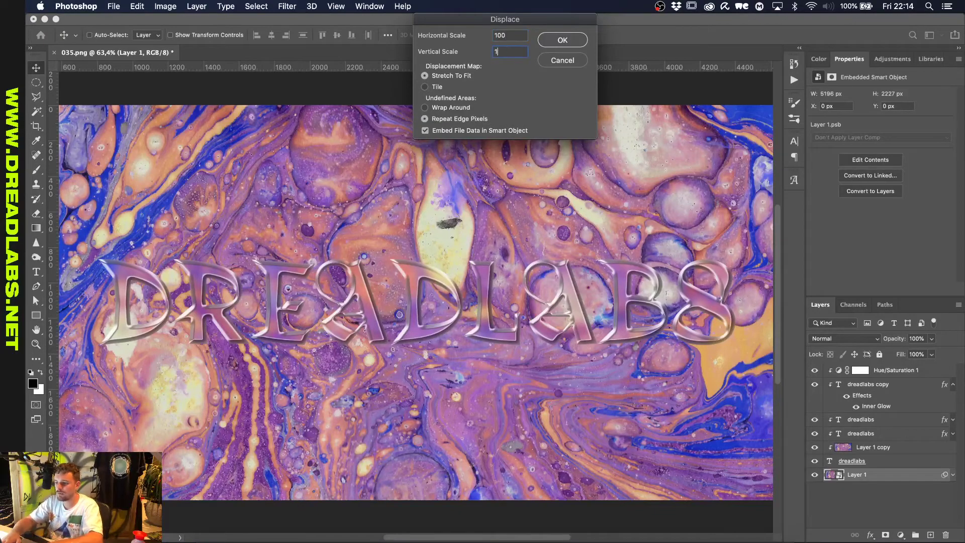
type("00")
key("Return")
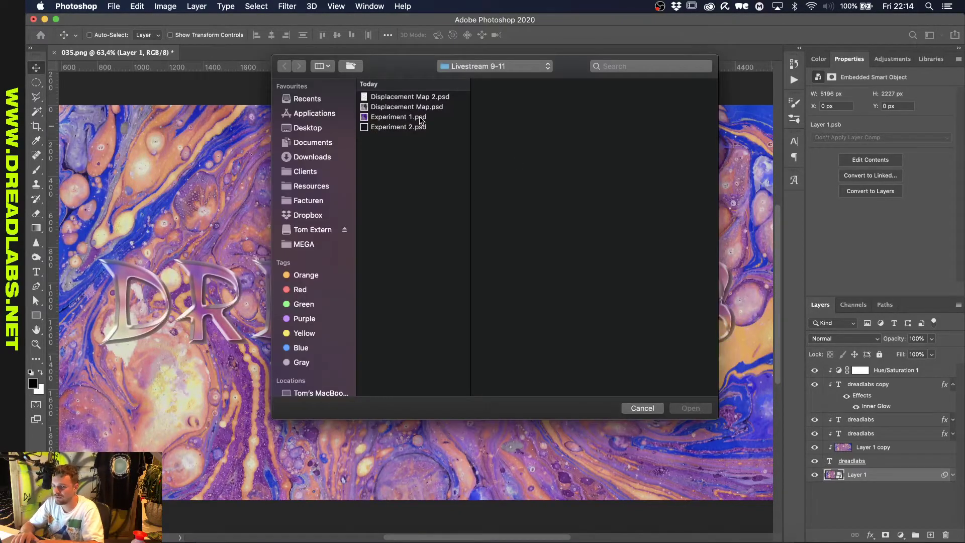
double_click(427, 97)
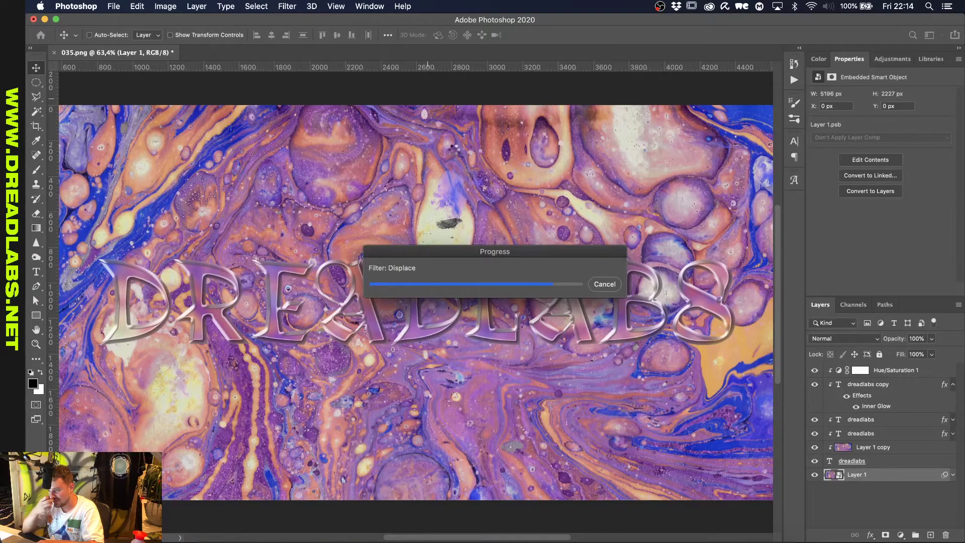
Reopen Layer 1's Displace smart filter and set both the horizontal and vertical scale to 300.
scroll(448, 327, "down", 3)
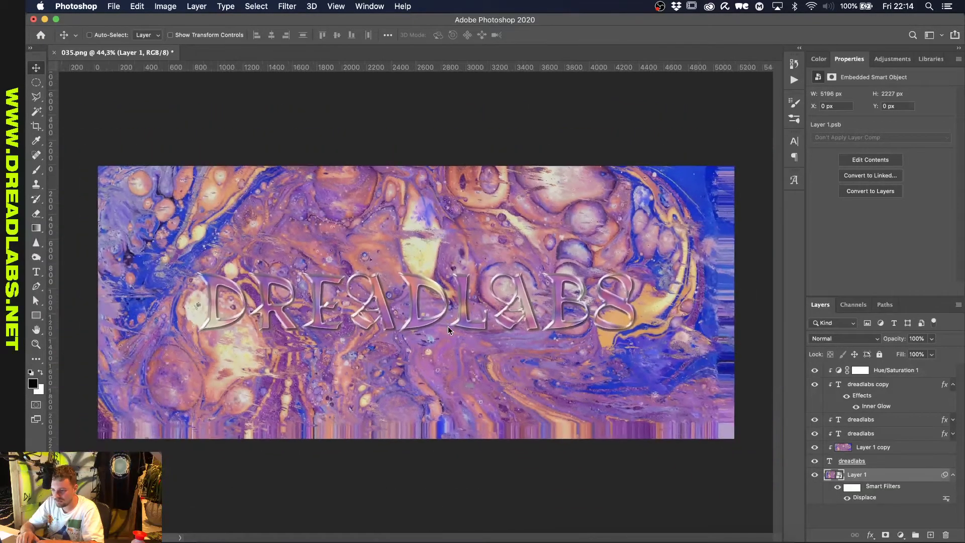
scroll(447, 327, "down", 1)
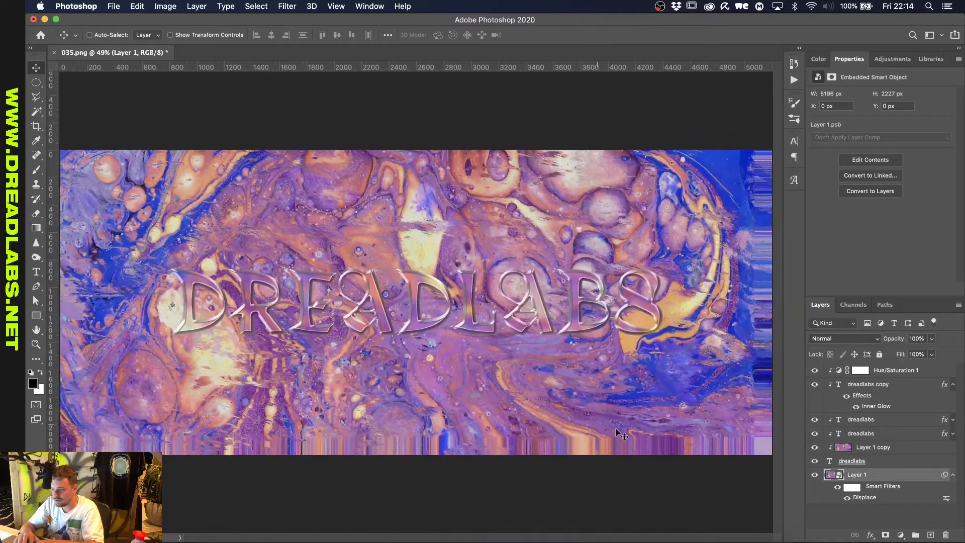
scroll(621, 435, "down", 2)
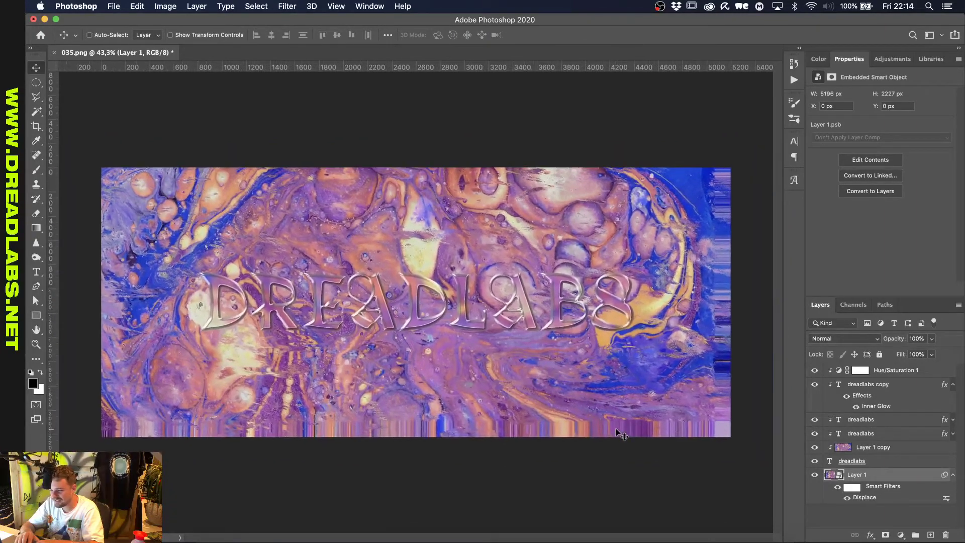
double_click(862, 497)
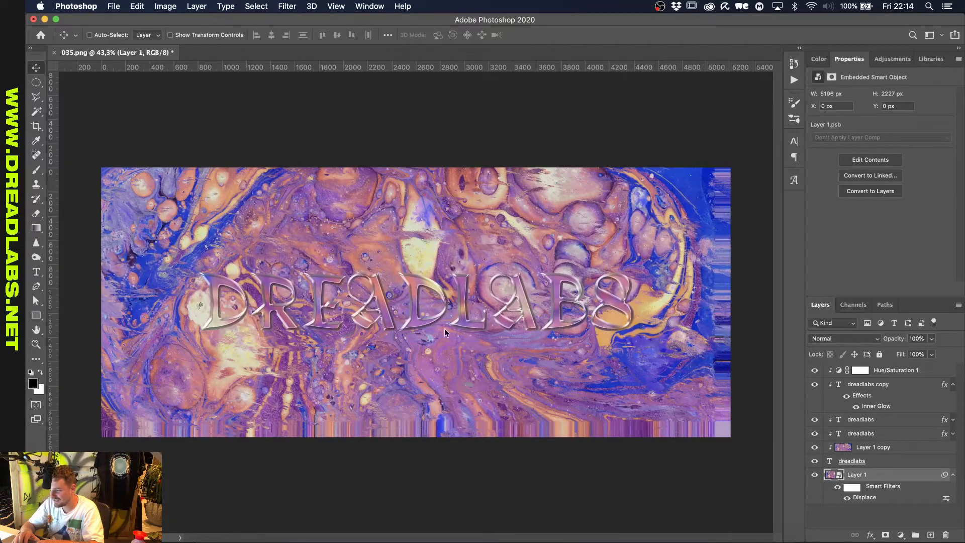
type("200")
key("Tab")
type("20")
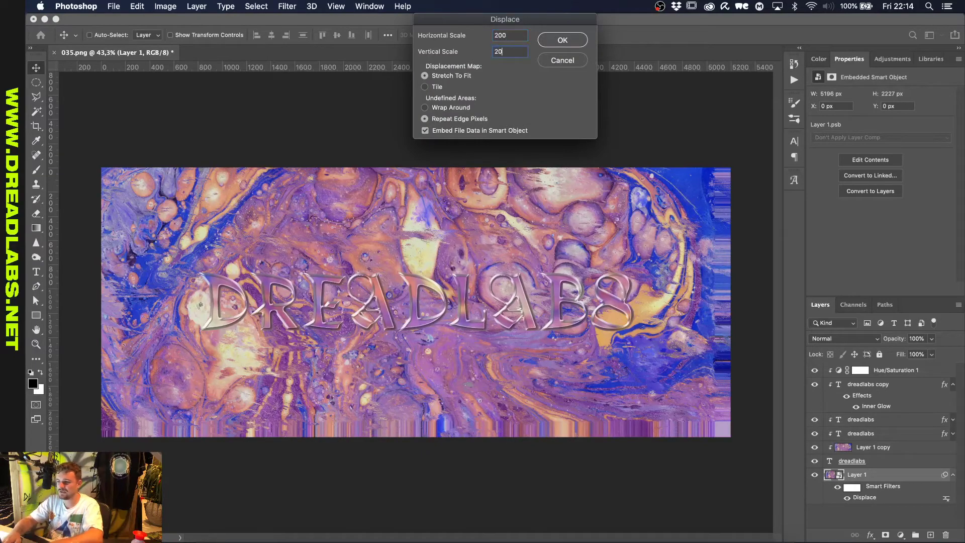
type("00")
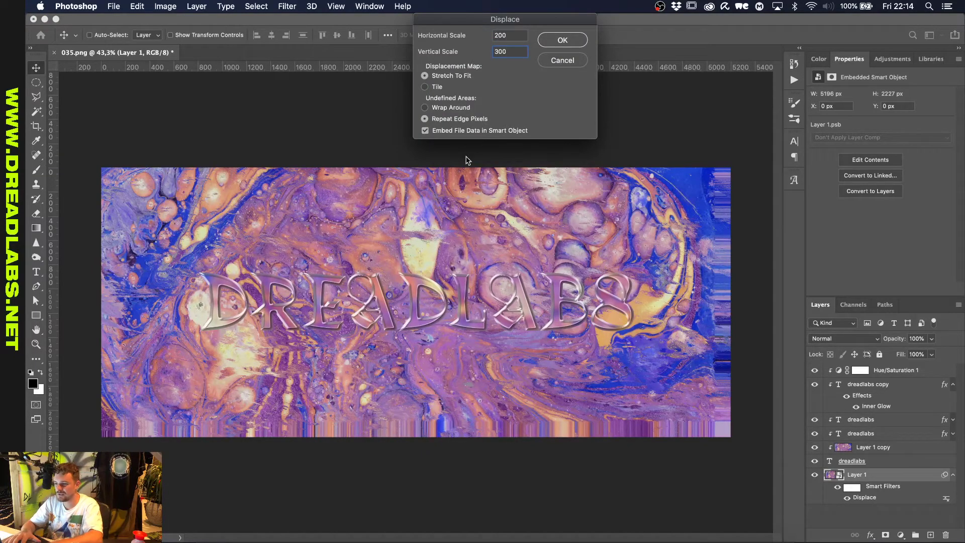
left_click(504, 35)
key("BackSpace")
key("BackSpace")
key("BackSpace")
type("300")
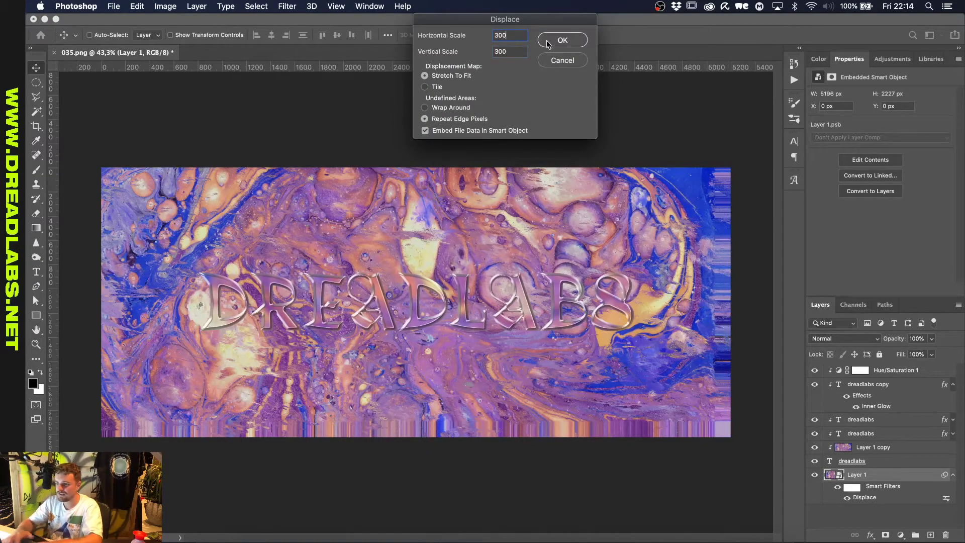
Confirm the displacement settings and load Displacement Map 2.psd as the map again.
left_click(562, 39)
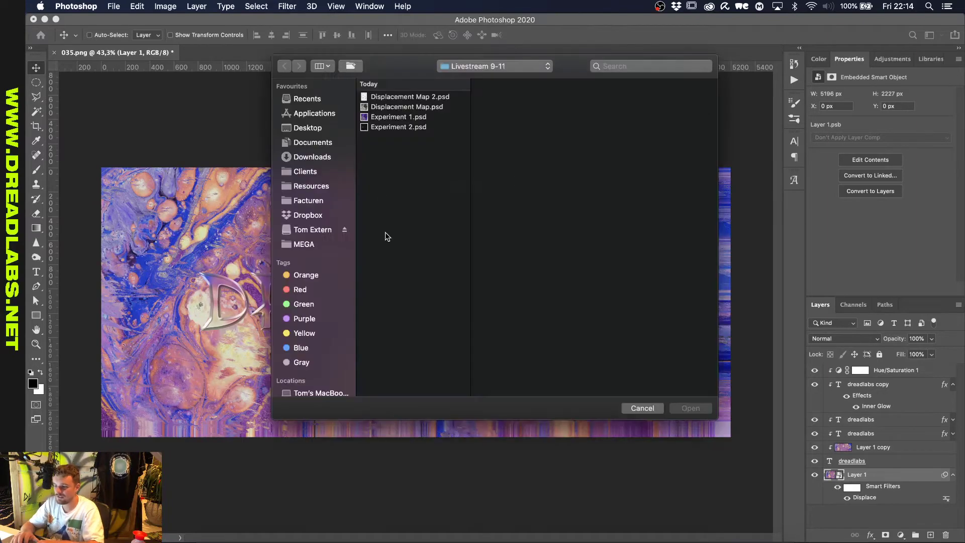
left_click(431, 116)
double_click(435, 98)
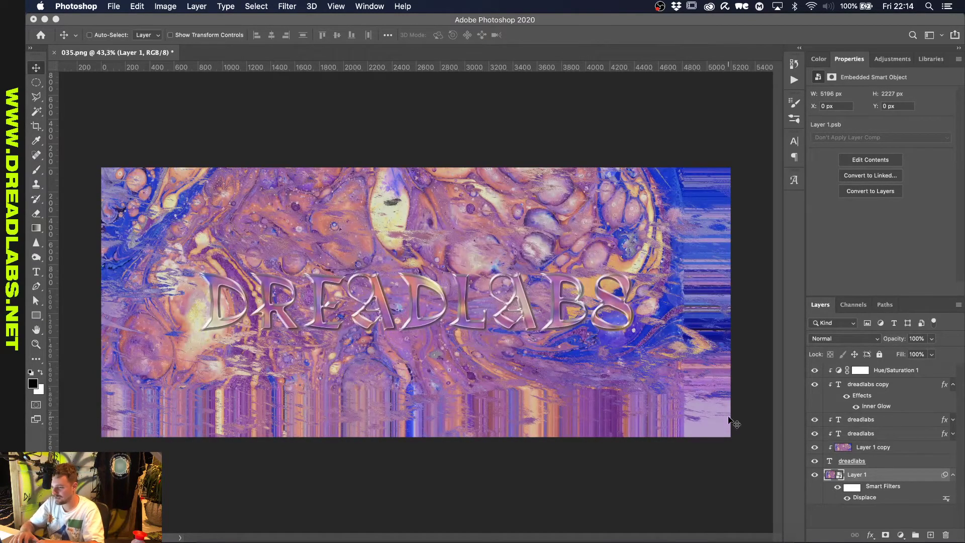
Change the font of all four dreadlabs text layers to ARK-ES Solid Bold.
left_click(860, 449)
left_click(864, 433)
left_click(864, 422, "super")
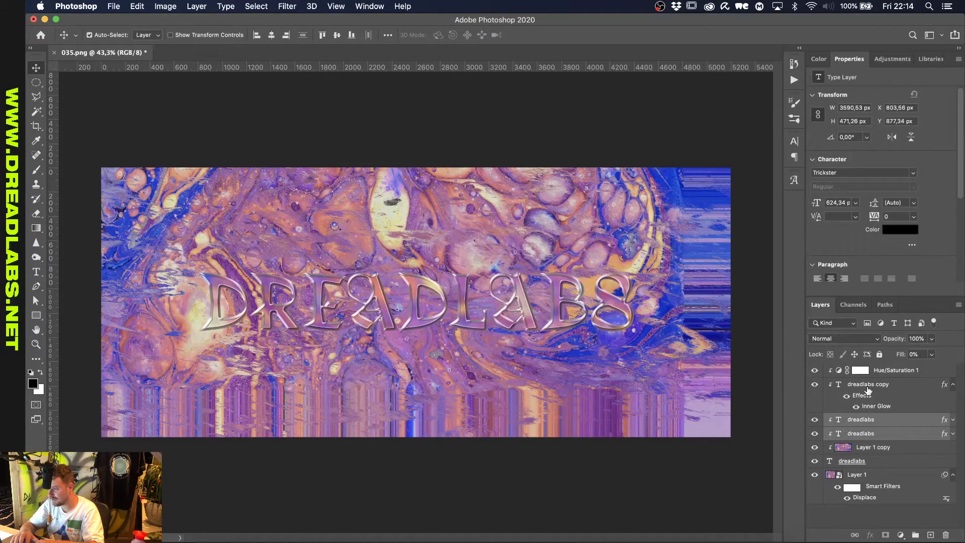
left_click(869, 406, "super")
left_click(872, 460, "super")
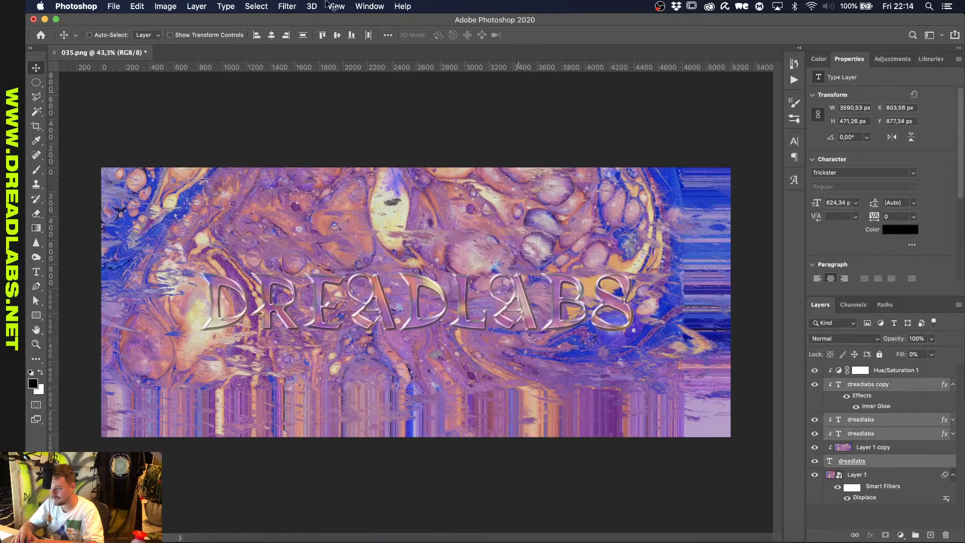
key("t")
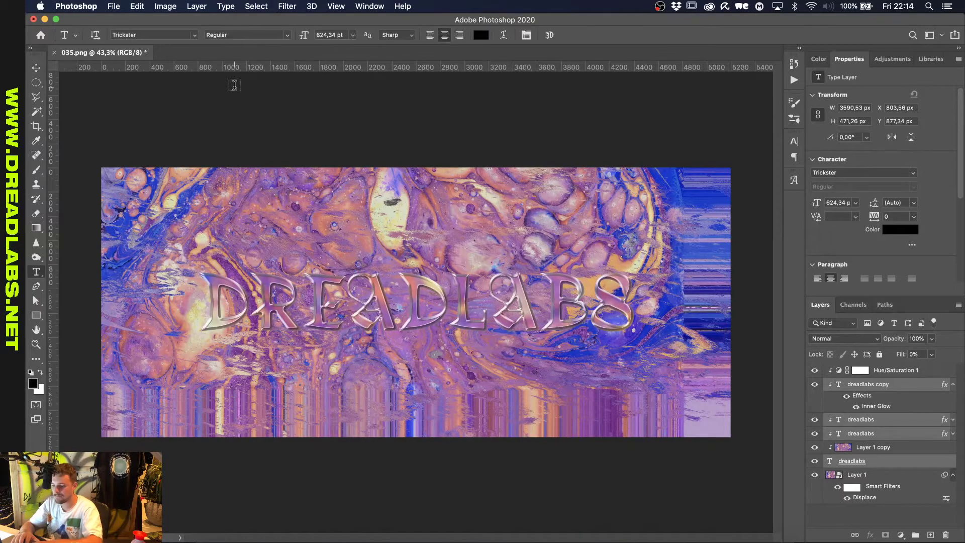
left_click(176, 34)
type("ark")
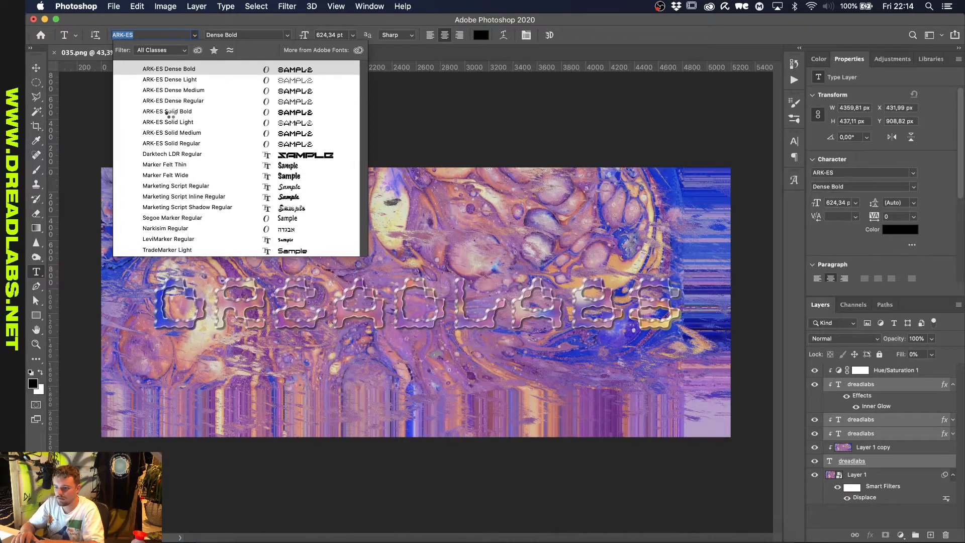
left_click(171, 110)
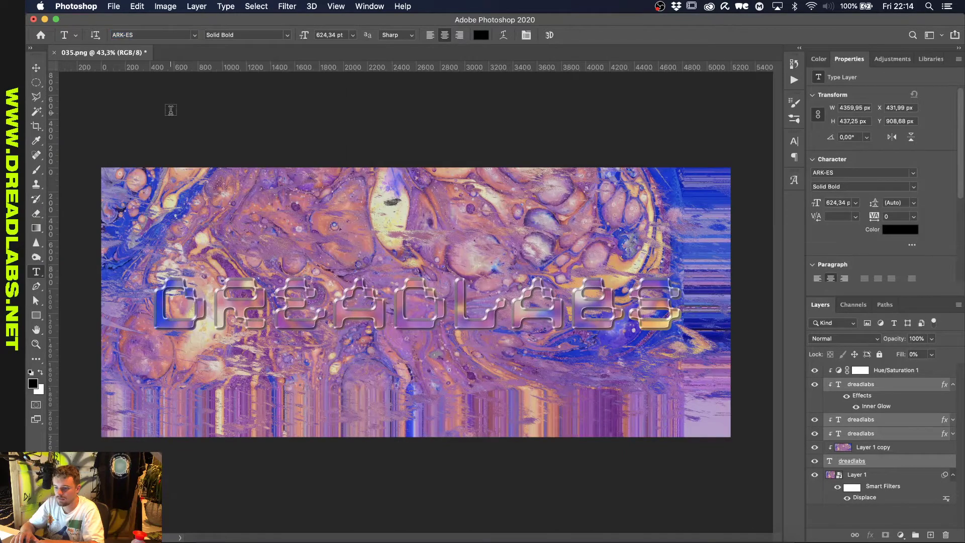
Duplicate the displaced background smart object, Layer 1.
scroll(421, 307, "up", 2)
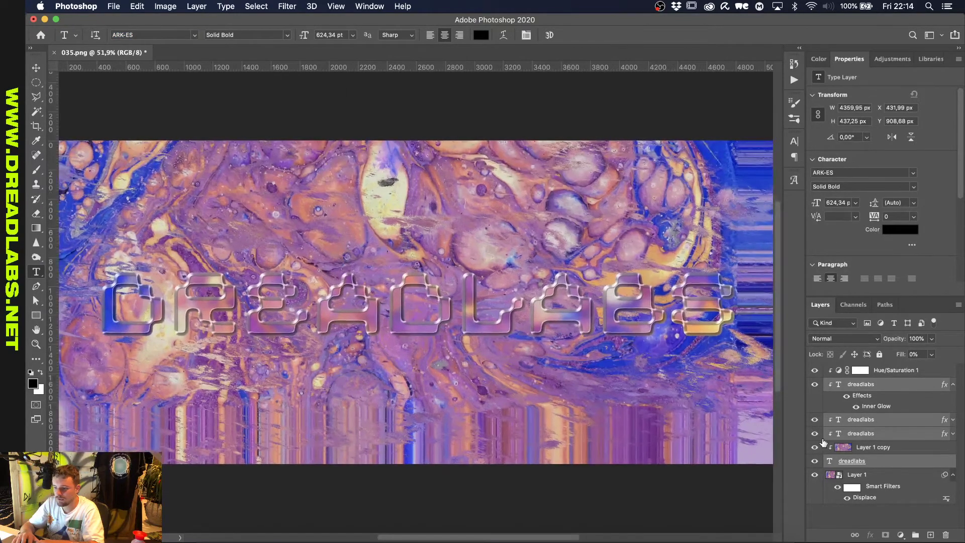
left_click(873, 421)
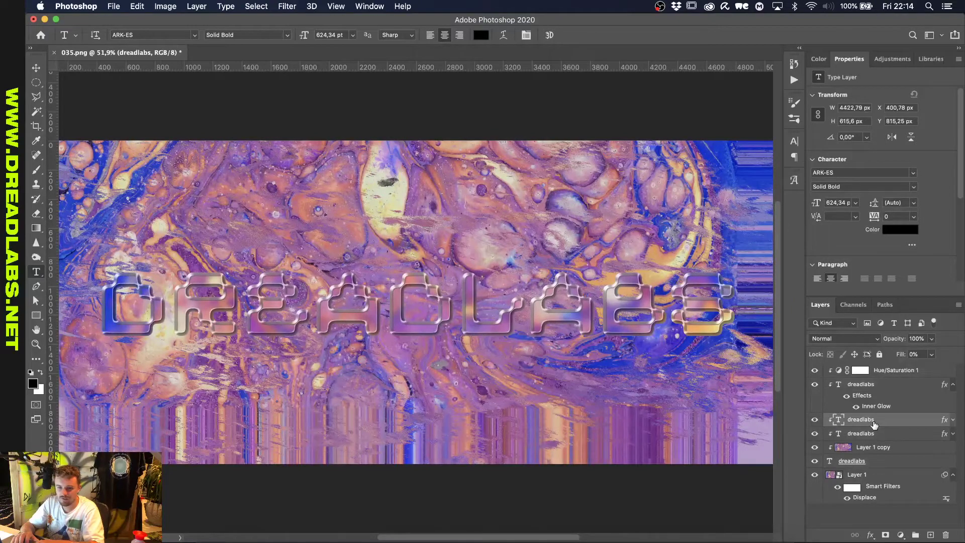
left_click(874, 448)
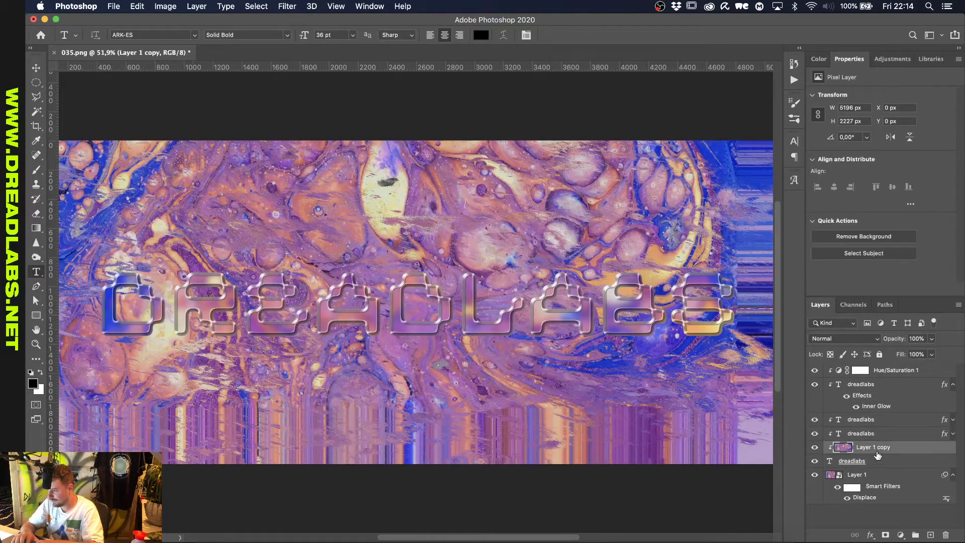
left_click(874, 461)
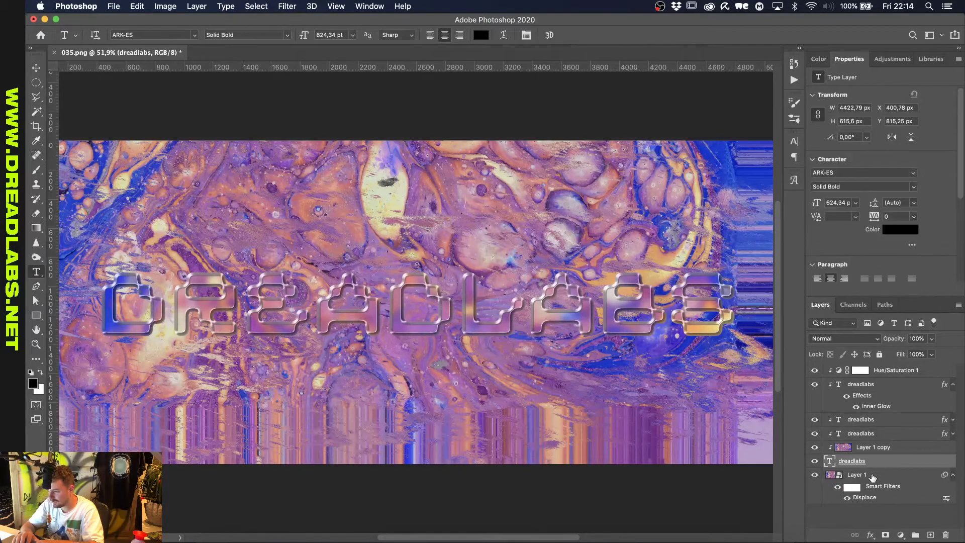
double_click(872, 476)
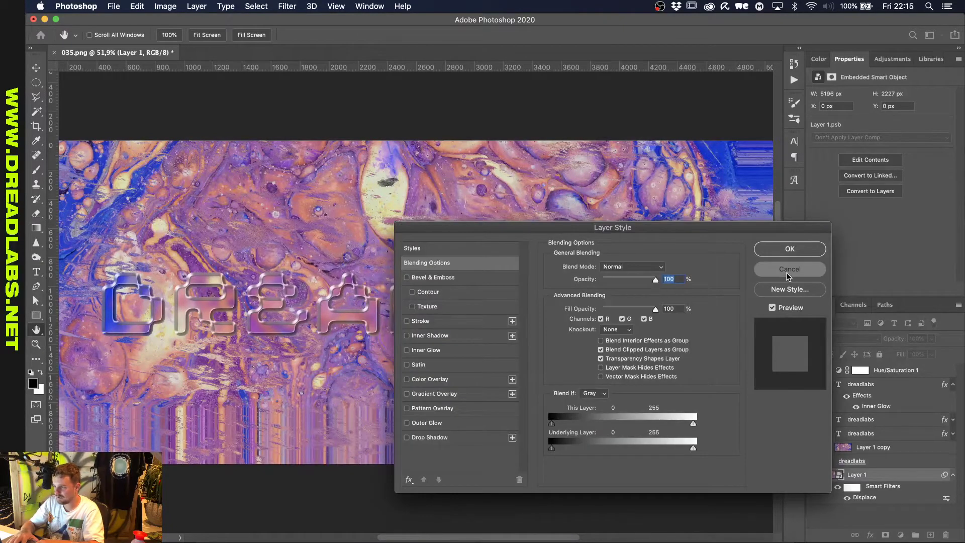
key("Escape")
key("super+j")
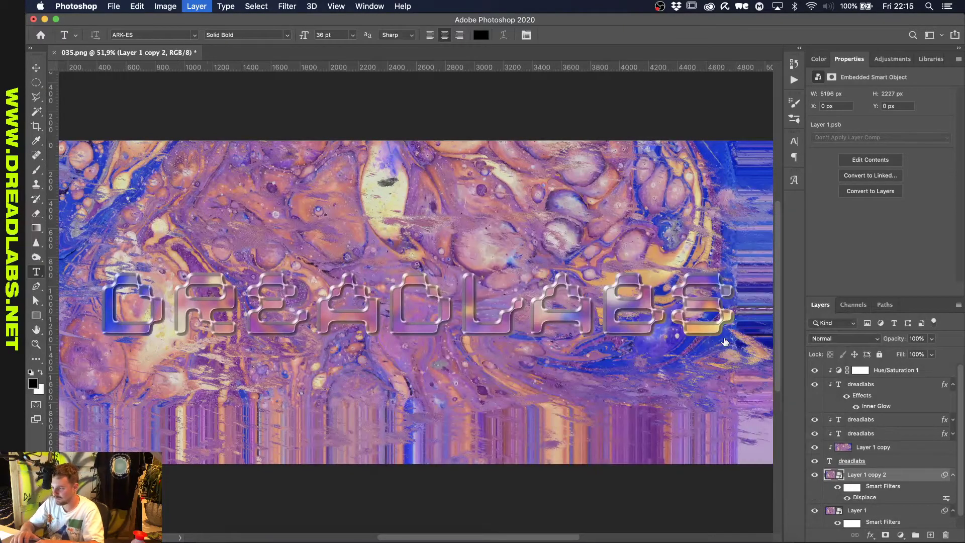
Apply a Mosaic filter with a cell size of 7 square to the duplicated background layer, Layer 1 copy 2.
left_click(287, 6)
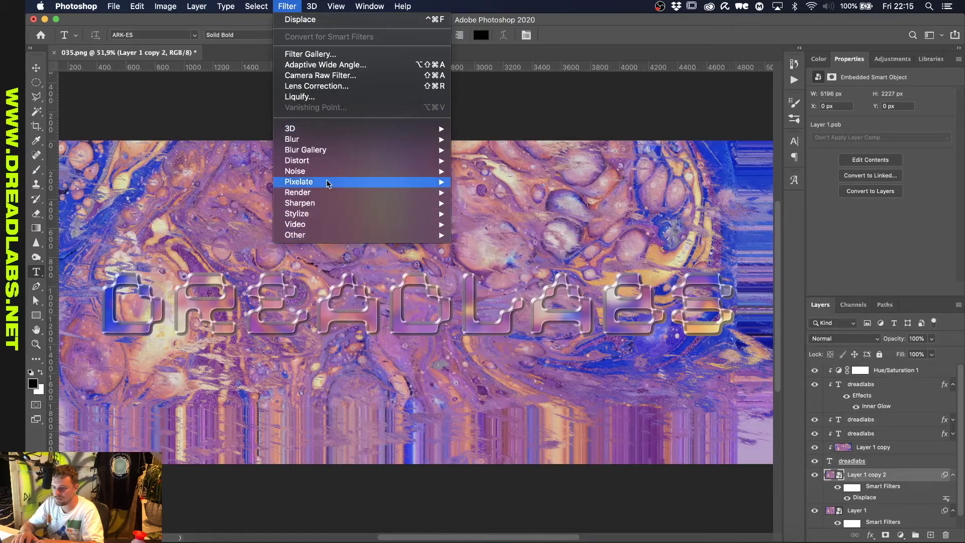
mouse_move(330, 161)
mouse_move(335, 183)
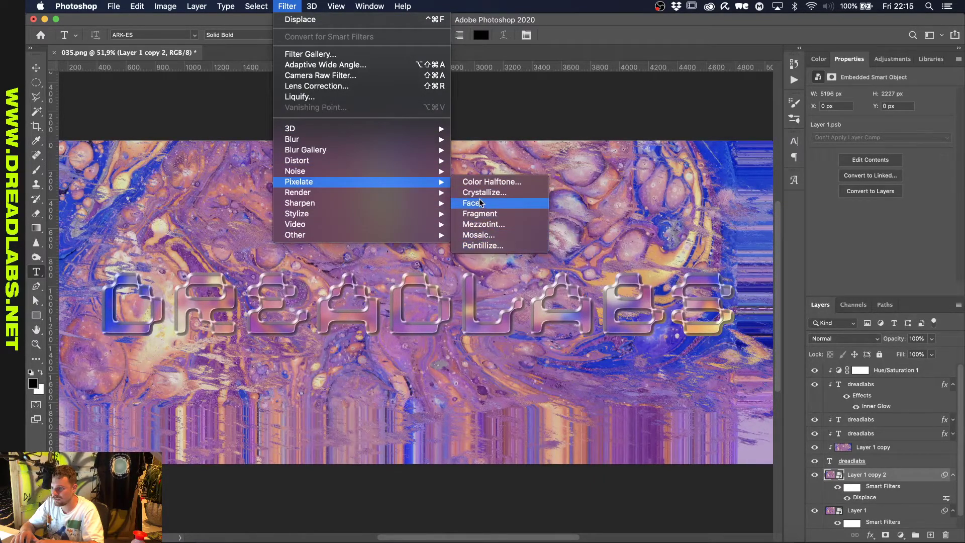
left_click(497, 235)
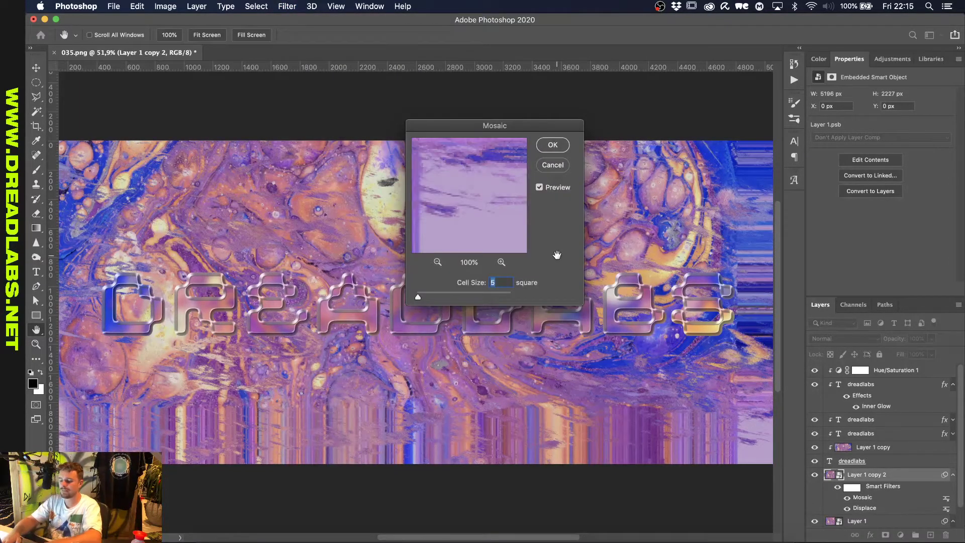
type("10")
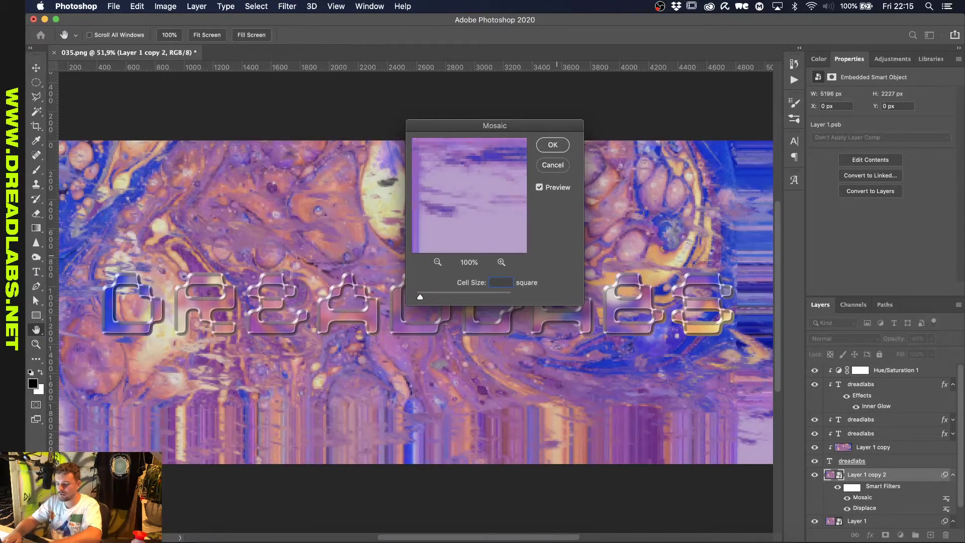
type("7")
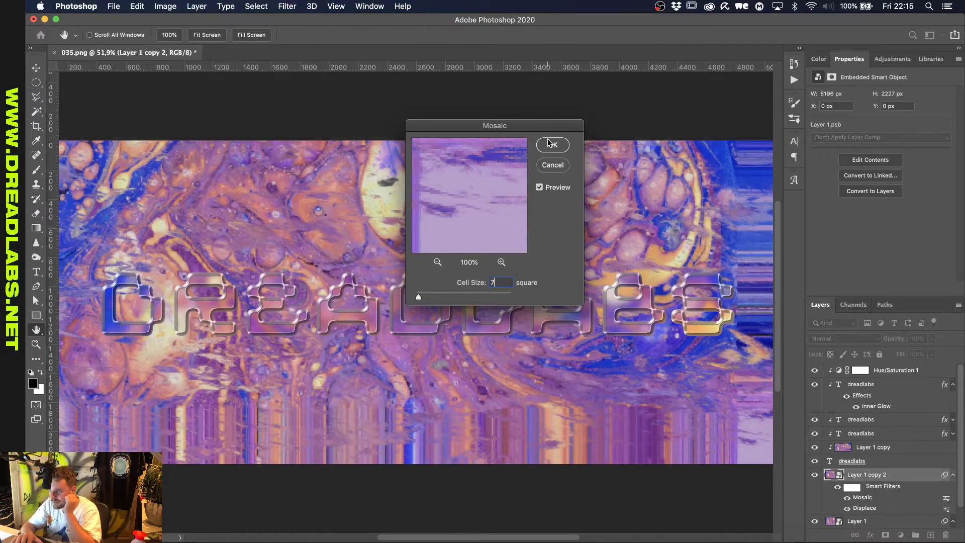
left_click(547, 140)
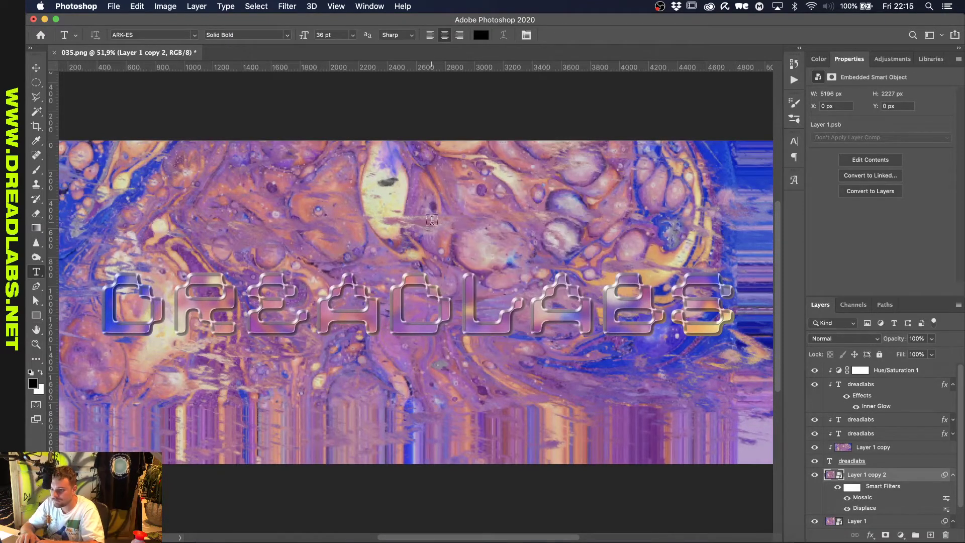
key("v")
scroll(432, 224, "up", 3)
scroll(432, 223, "down", 3)
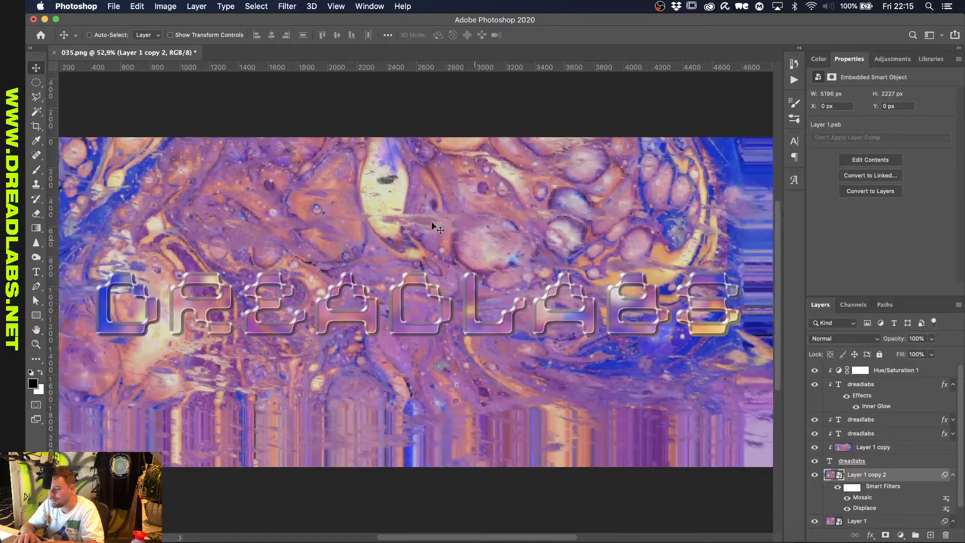
scroll(431, 221, "down", 2)
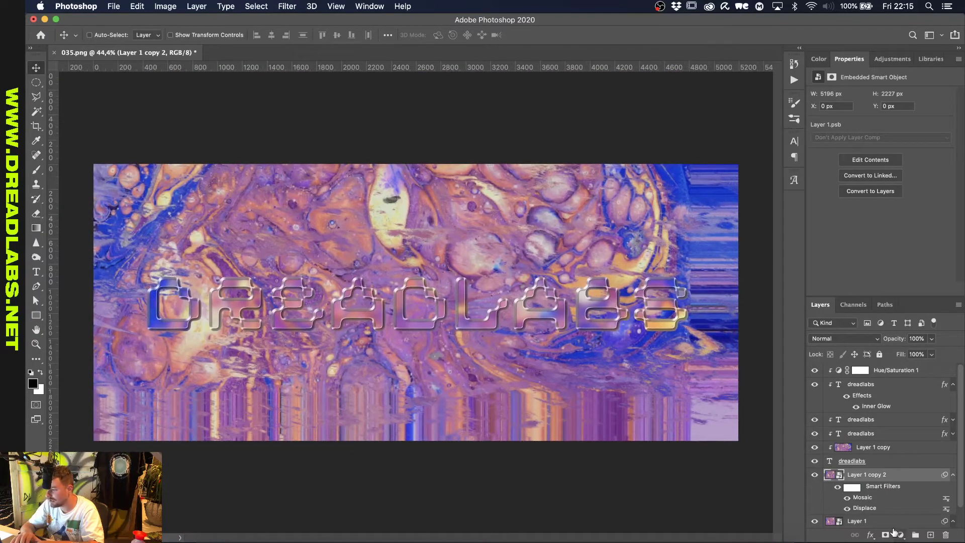
scroll(894, 508, "down", 2)
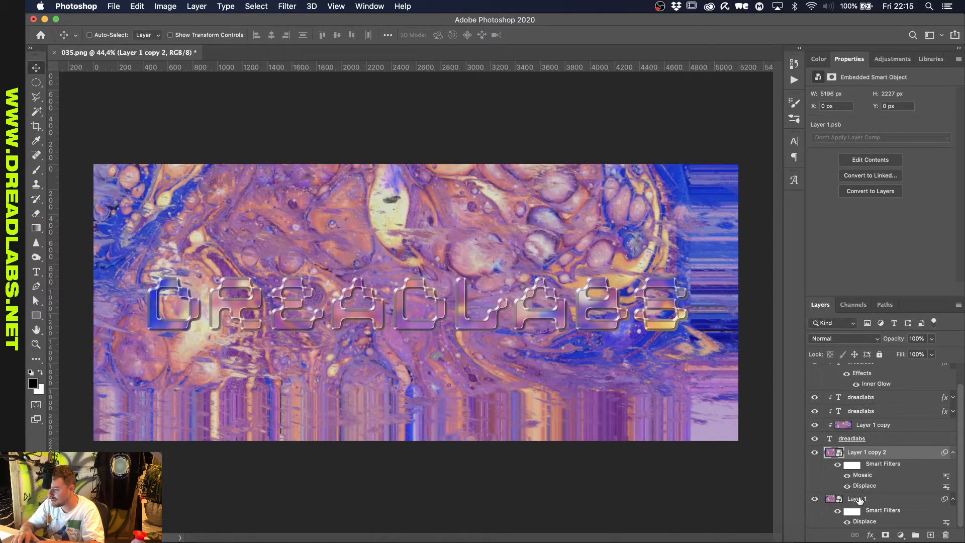
Duplicate Layer 1 copy 2 and apply a Mosaic filter with a cell size of 199 square to the duplicate.
key("super+j")
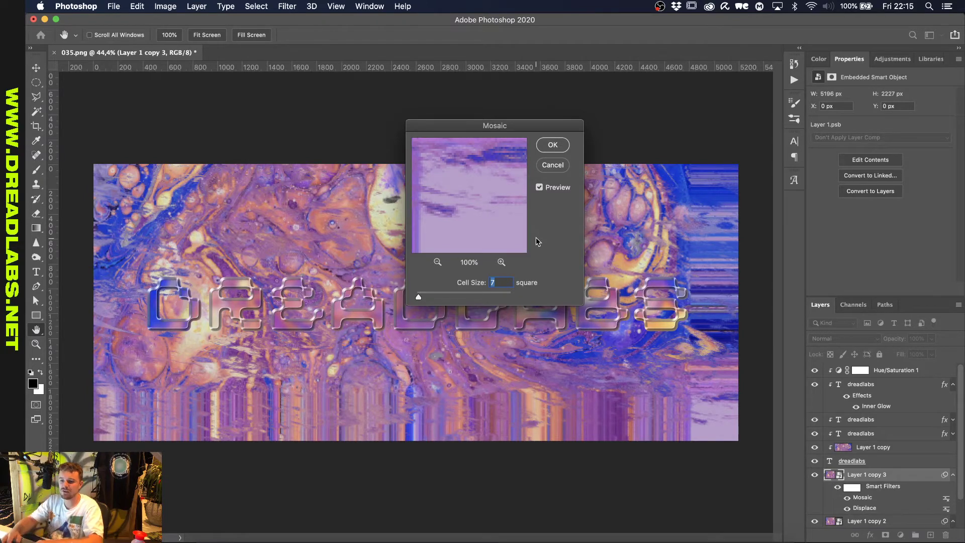
type("10")
key("super+a")
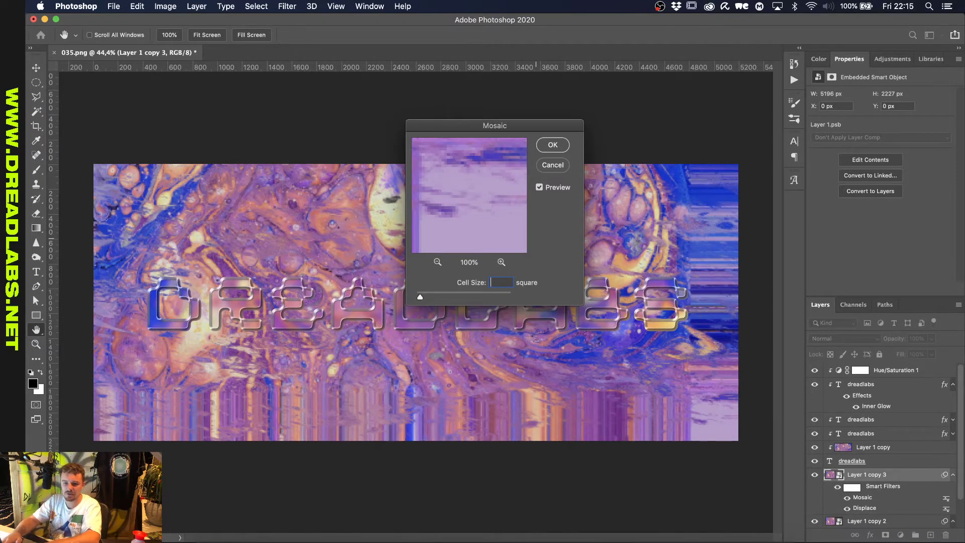
type("300")
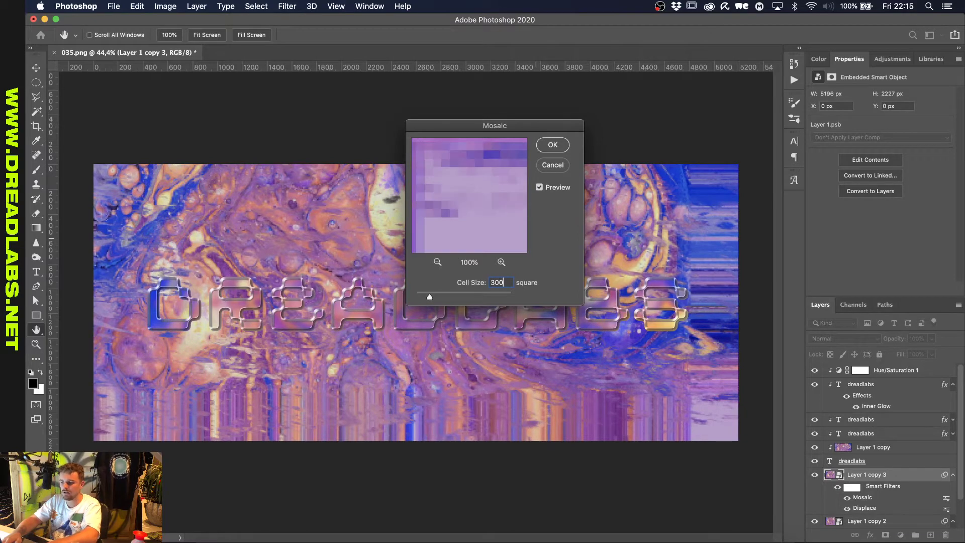
key("Tab")
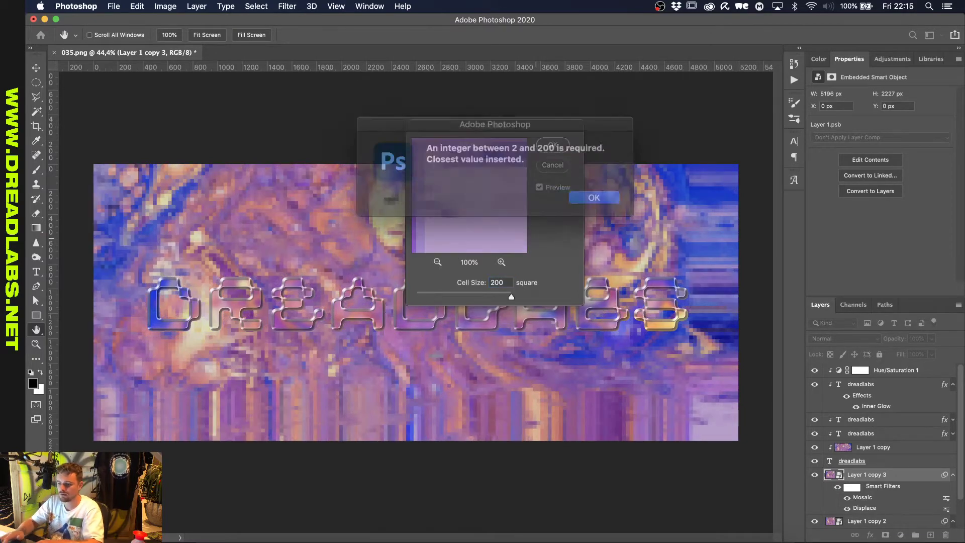
left_click(588, 193)
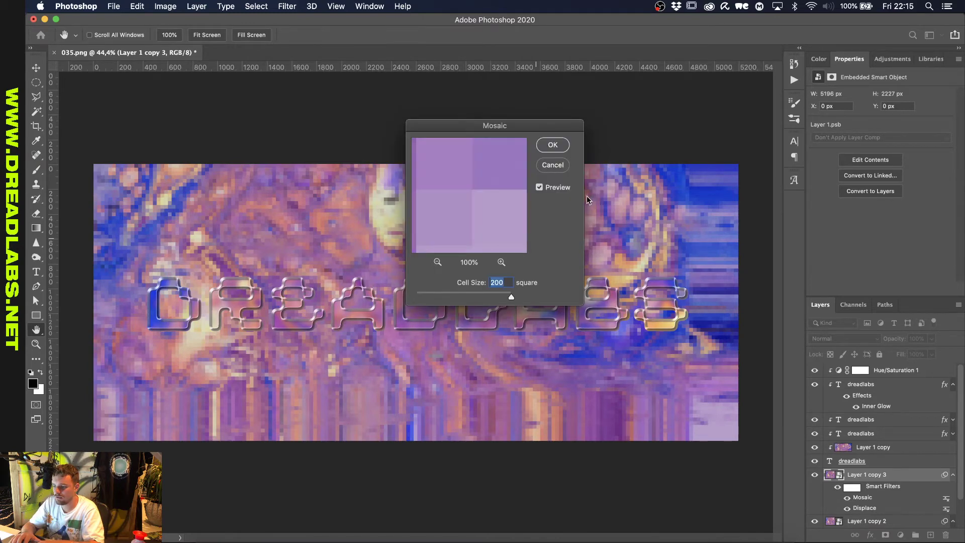
key("Down")
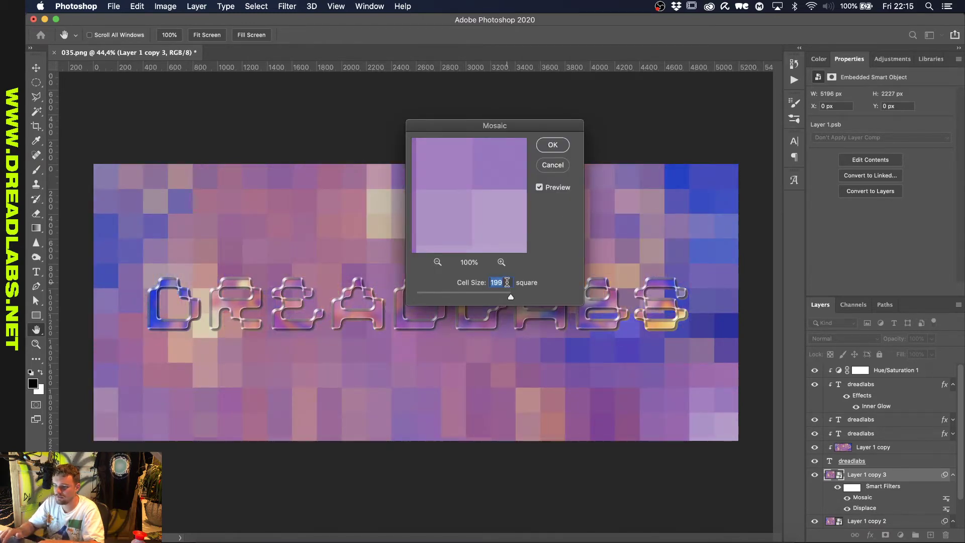
left_click(551, 145)
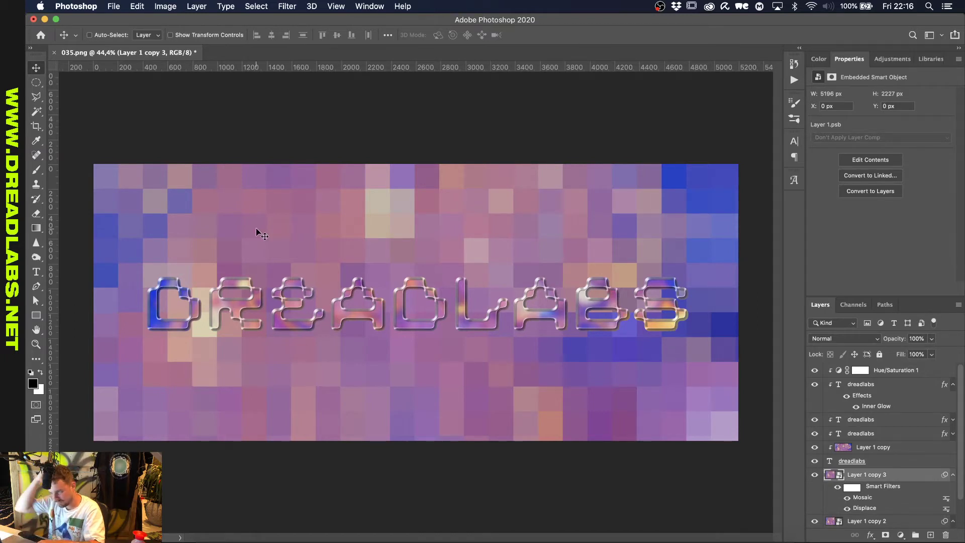
Set the blend mode of the large-mosaic layer, Layer 1 copy 3, to Color Burn.
left_click(842, 339)
left_click(834, 347)
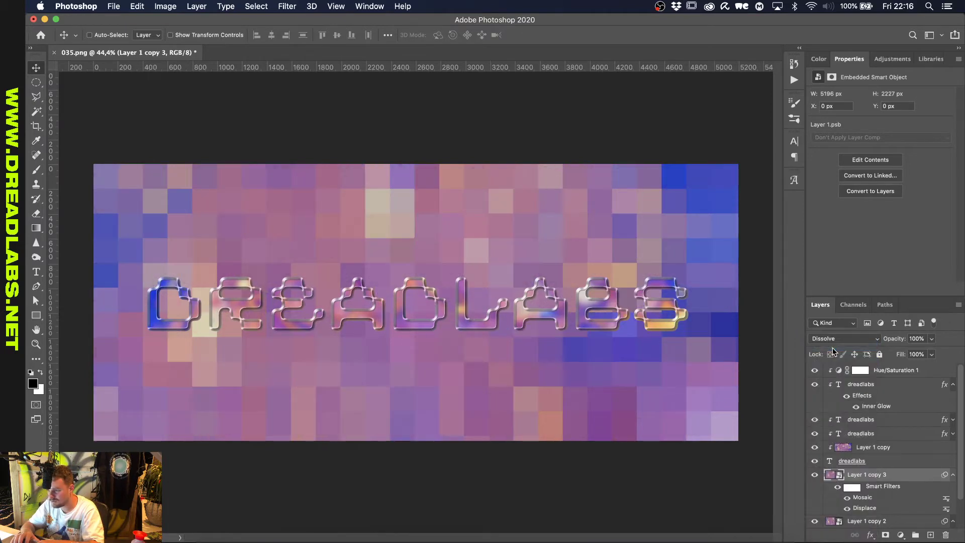
left_click(831, 339)
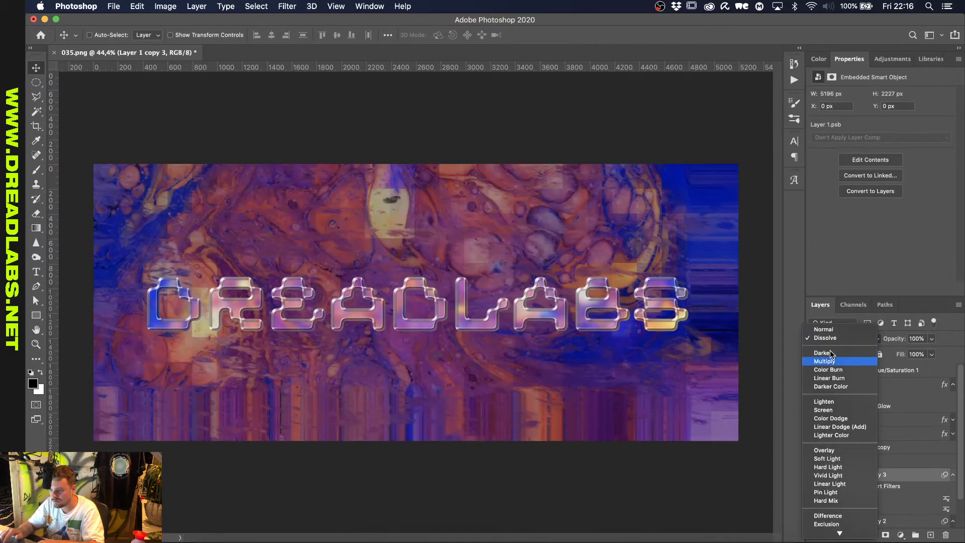
key("Down")
key("Down")
key("Up")
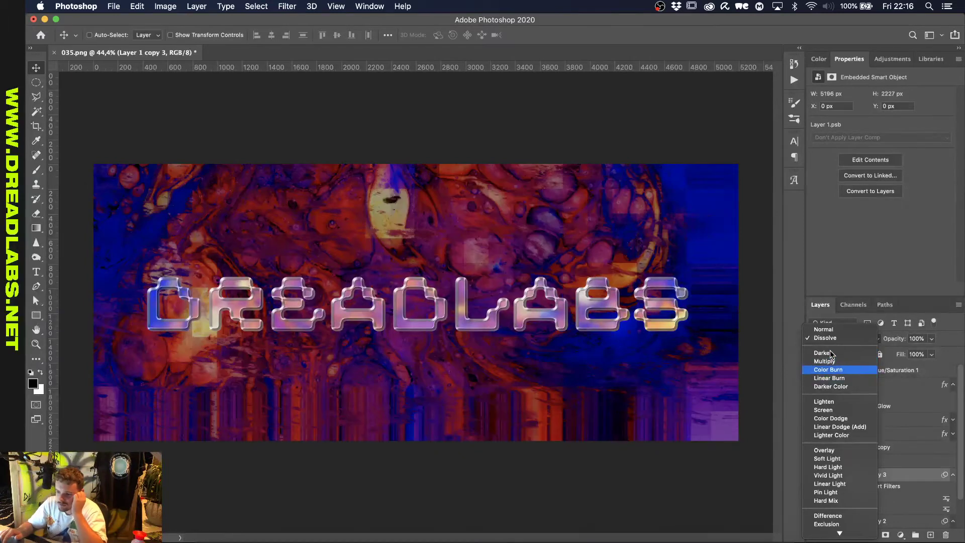
key("Return")
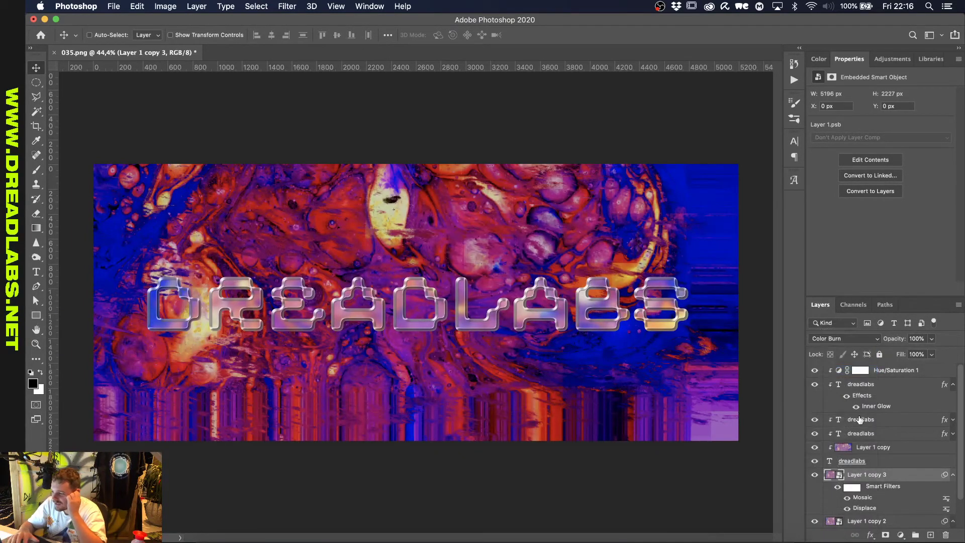
Delete all layers clipped to the base dreadlabs text: the marble copy, the Hue/Saturation adjustment and the three styled text layers.
double_click(873, 448)
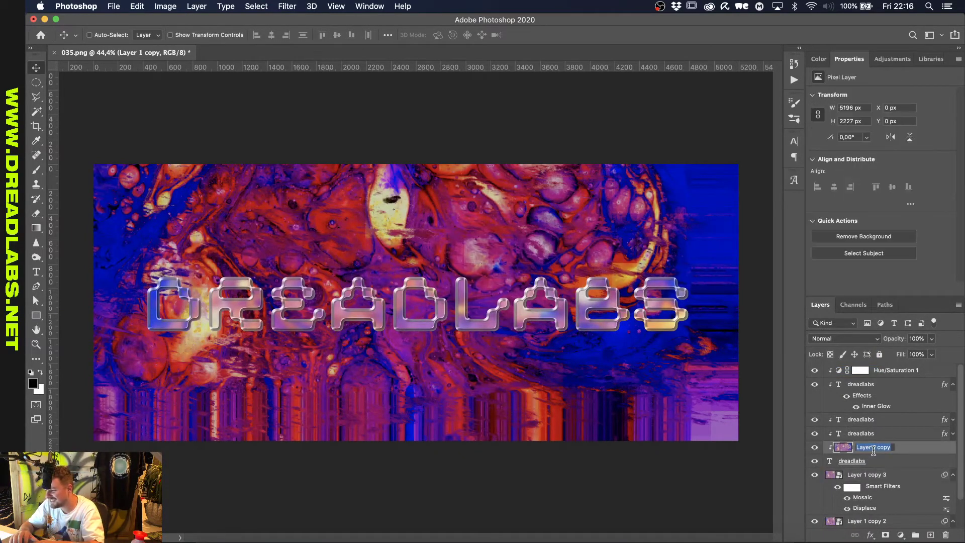
left_click(907, 454)
key("BackSpace")
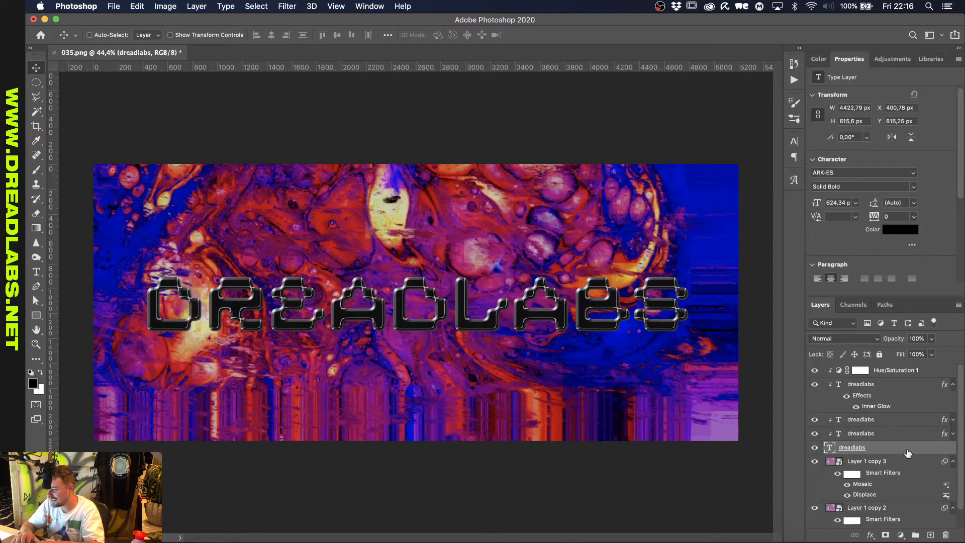
left_click(898, 375)
key("BackSpace")
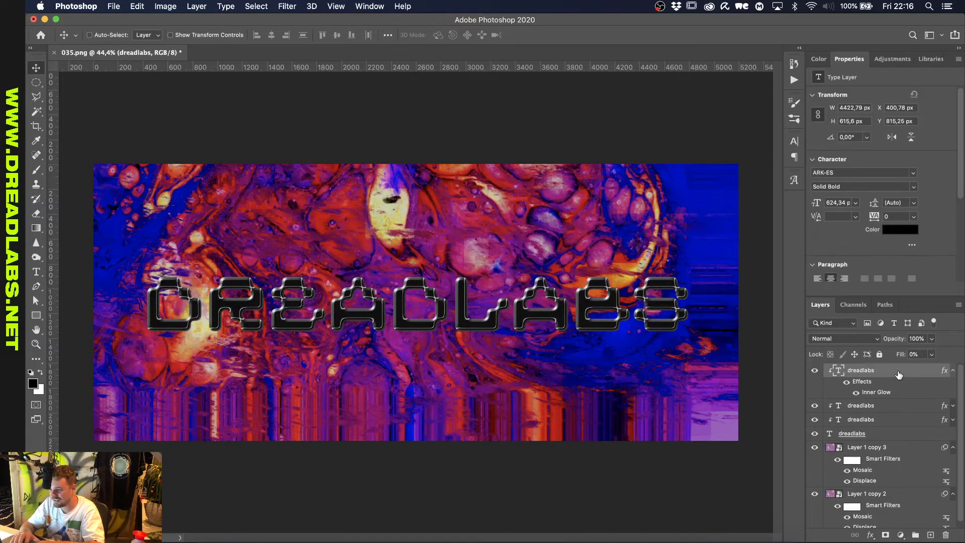
key("BackSpace")
key("BackSpace")
key("BackSpace")
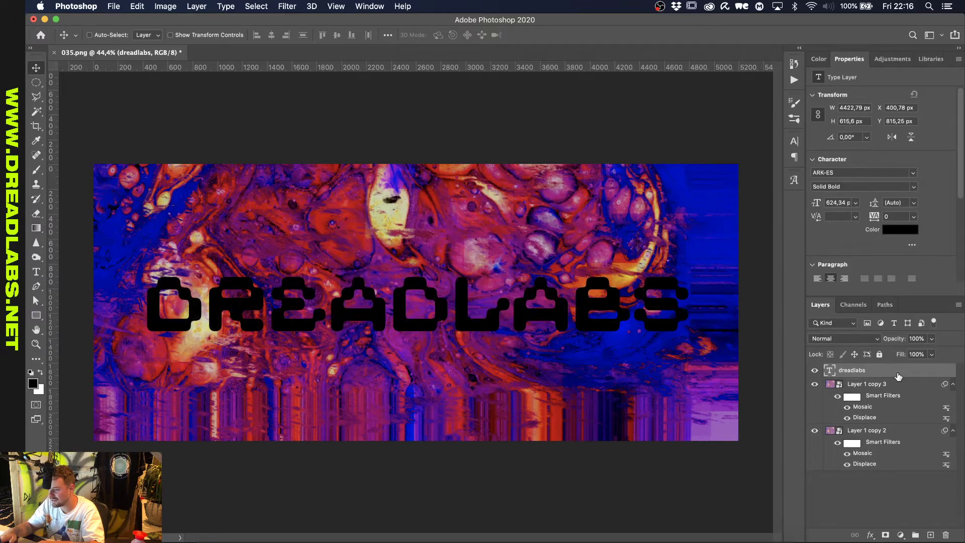
Add a linear Gradient Overlay to the dreadlabs text layer using the Black, White preset.
scroll(612, 327, "up", 2)
scroll(611, 328, "down", 2)
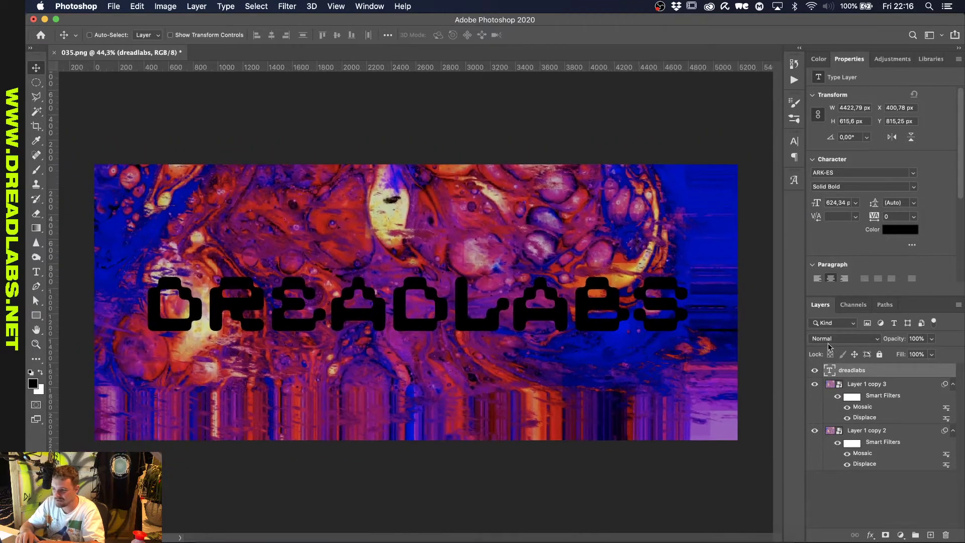
right_click(872, 375)
left_click(887, 371)
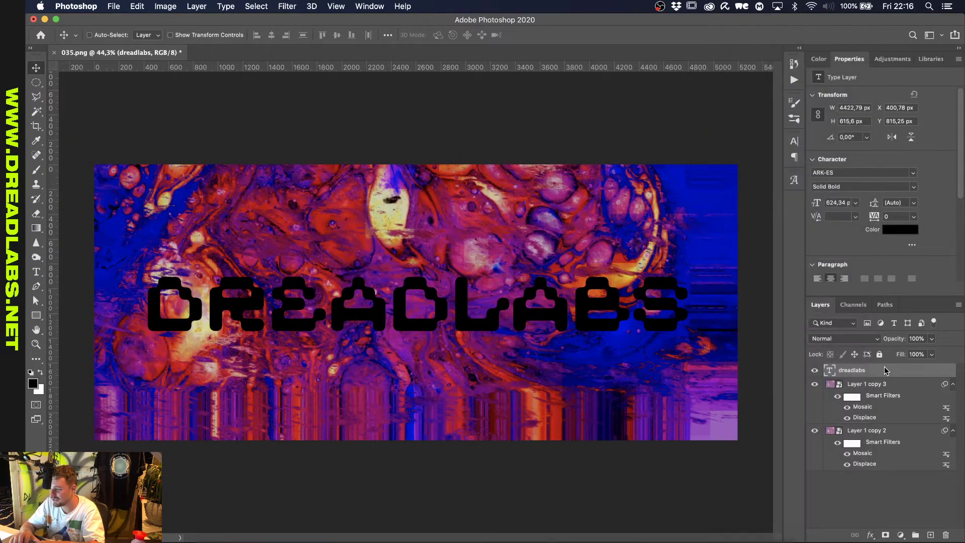
left_click(871, 535)
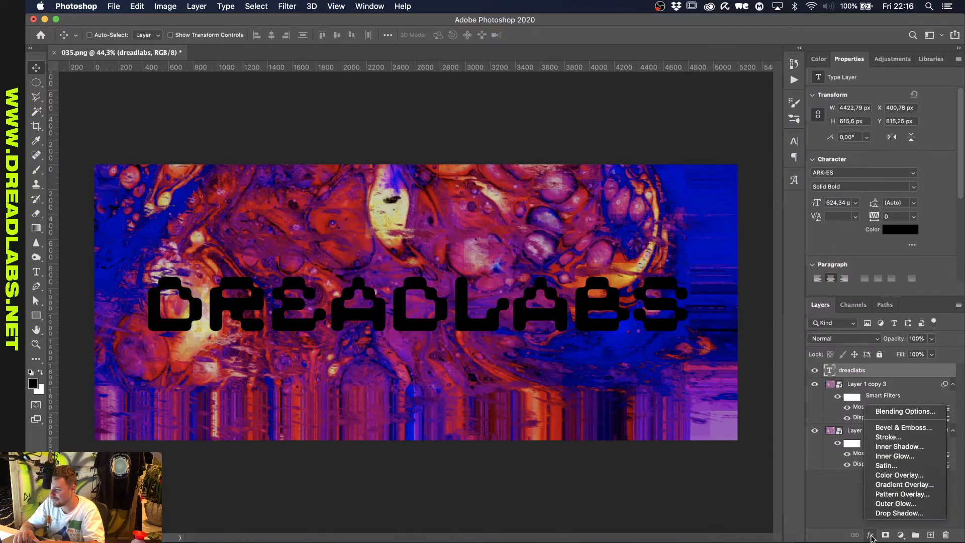
left_click(899, 484)
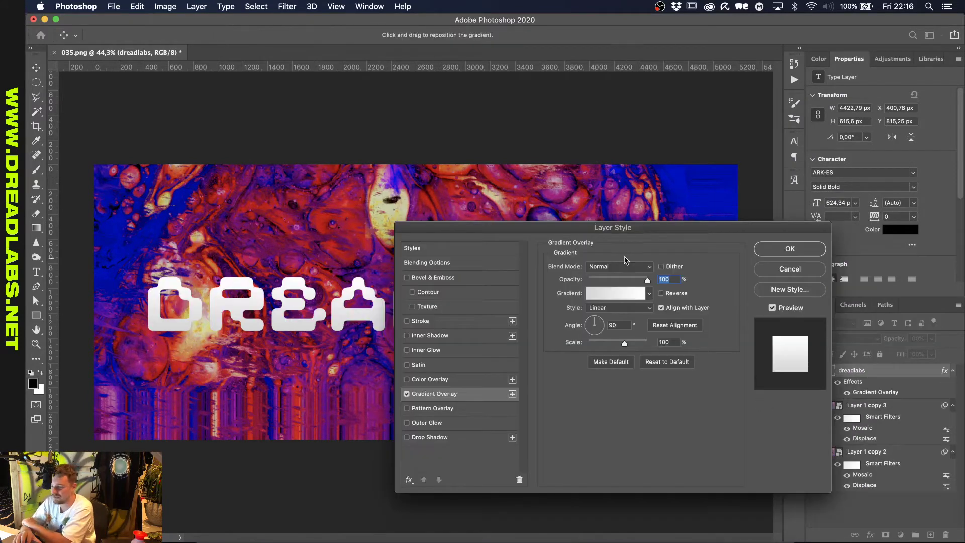
left_click(597, 297)
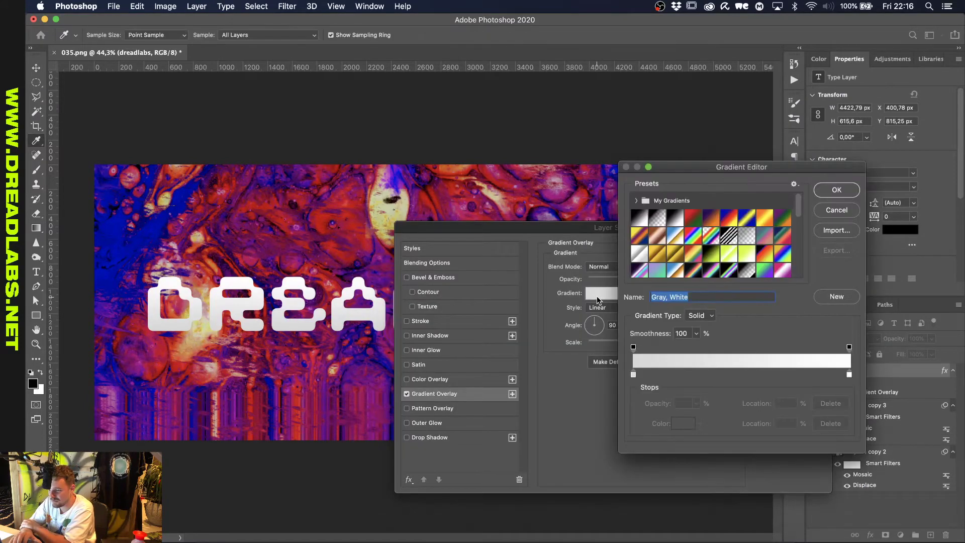
left_click(674, 216)
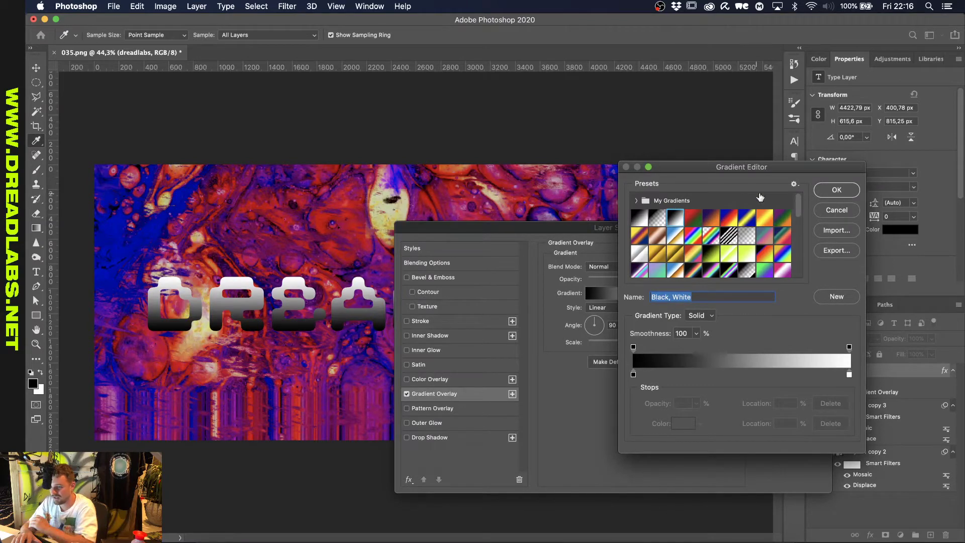
left_click(829, 192)
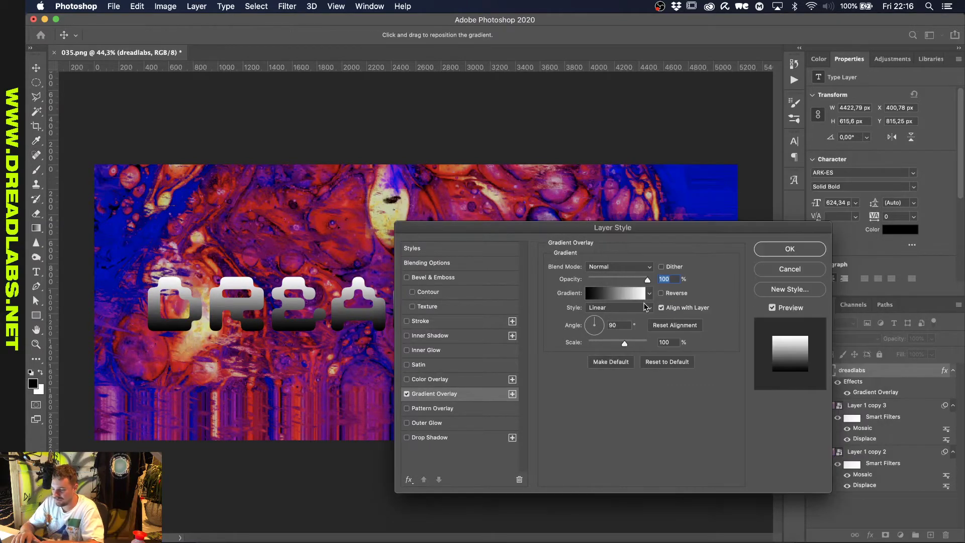
left_click(770, 254)
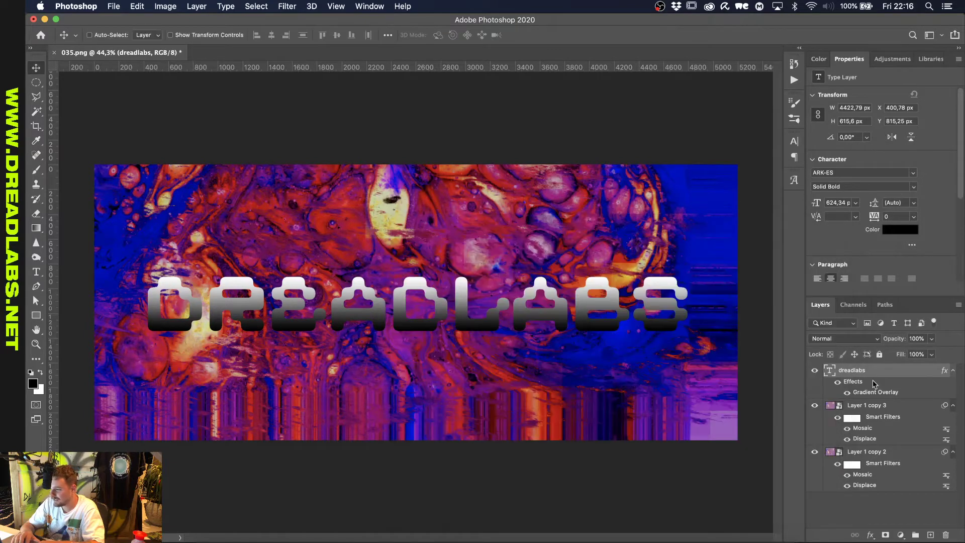
Convert the dreadlabs text layer to a smart object and apply a Mosaic filter with a cell size of 18 square.
right_click(879, 369)
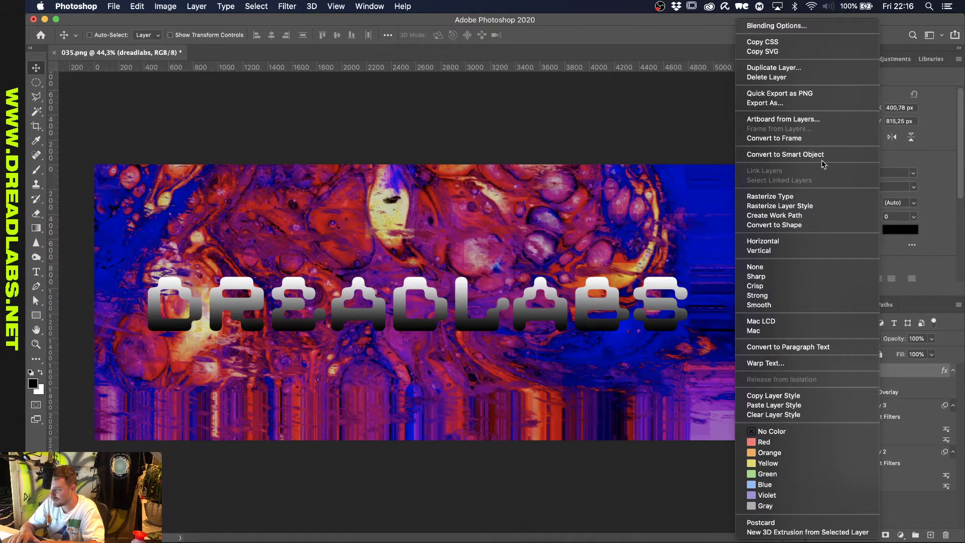
left_click(785, 154)
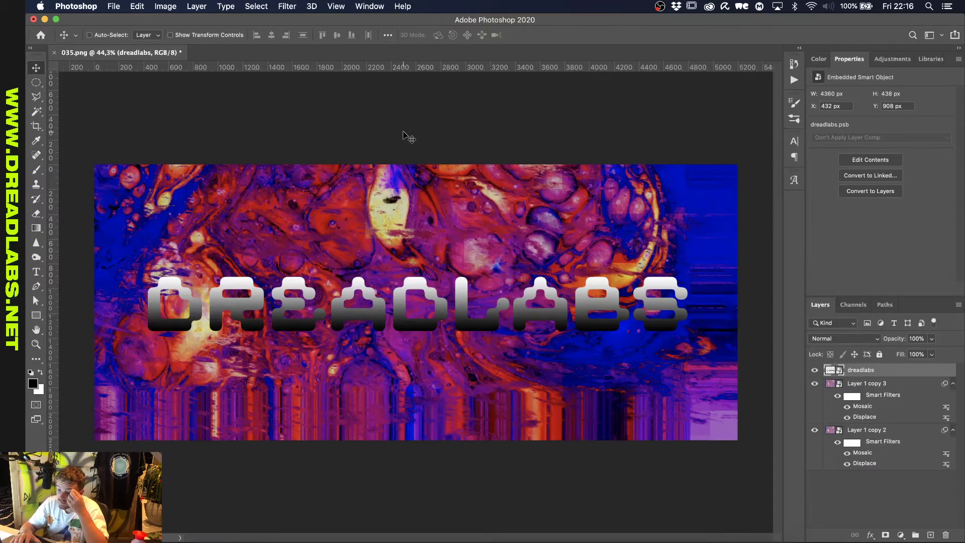
left_click(289, 6)
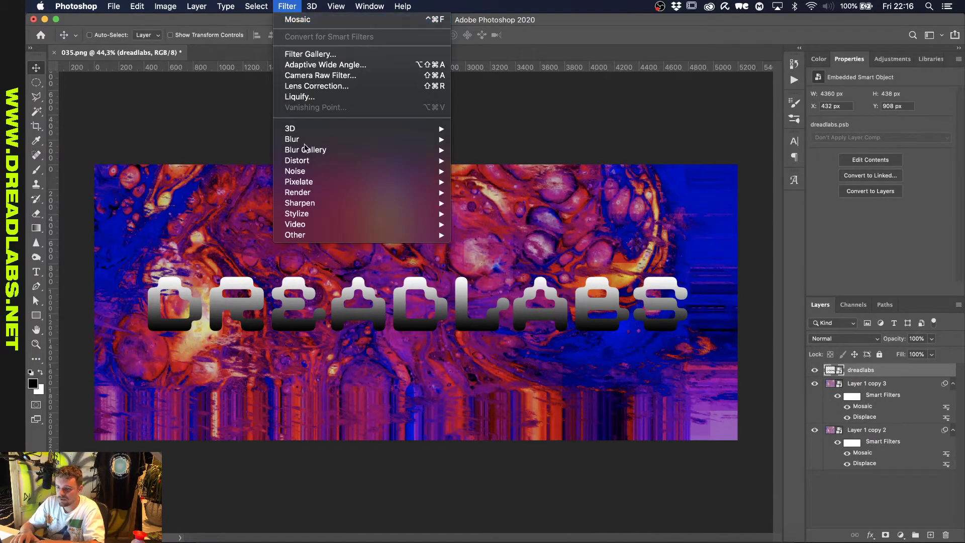
mouse_move(310, 182)
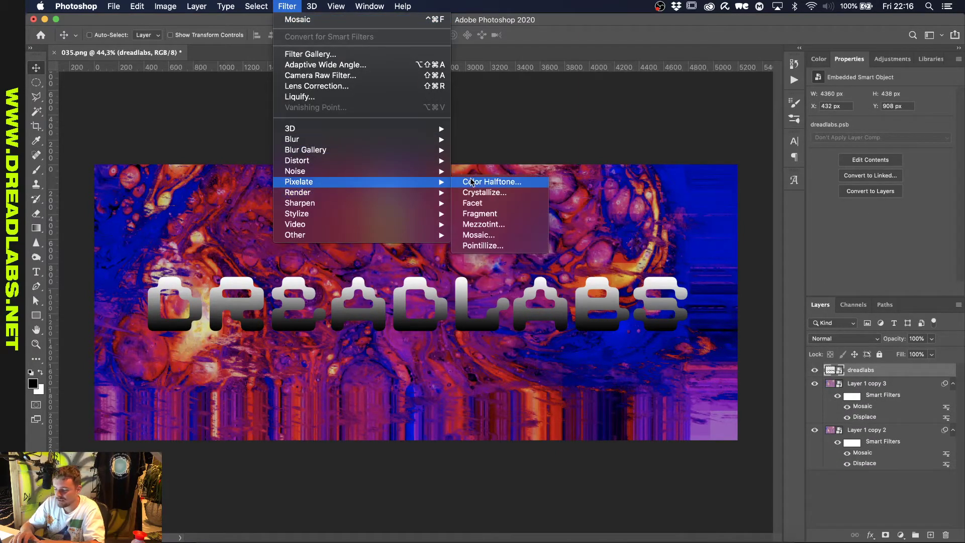
left_click(486, 236)
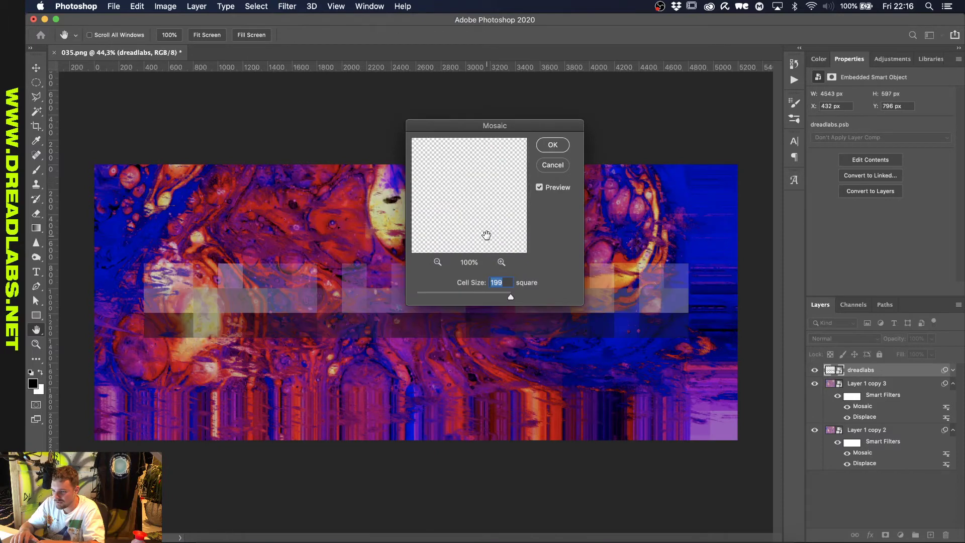
left_click_drag(511, 297, 429, 296)
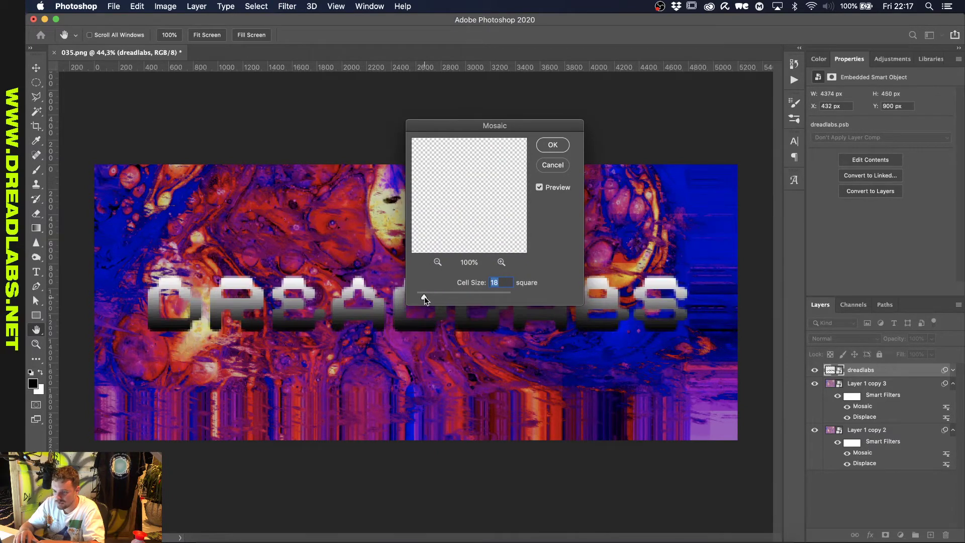
left_click(557, 148)
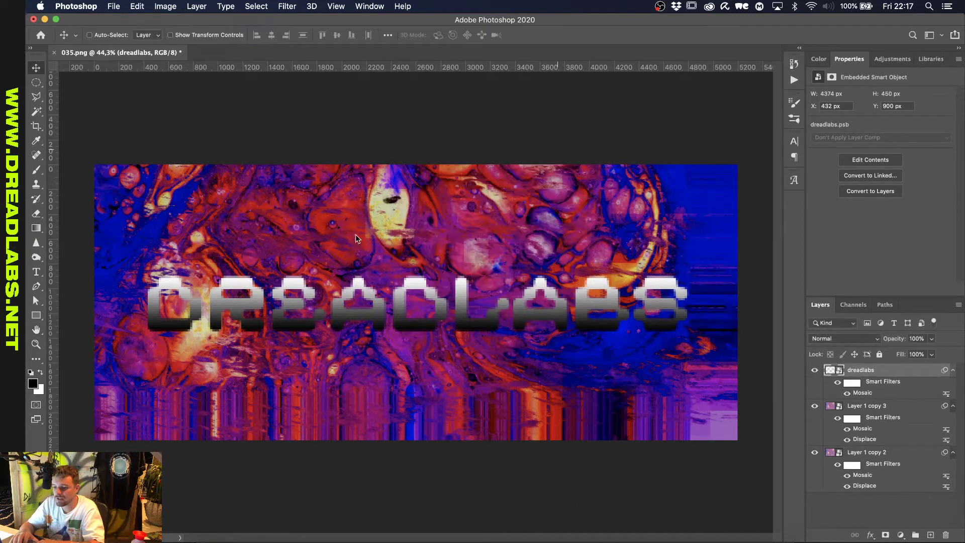
Apply a Displace filter to the dreadlabs layer with horizontal scale 0 and vertical scale 30, using Displacement Map 2.psd as the map.
scroll(329, 244, "up", 1)
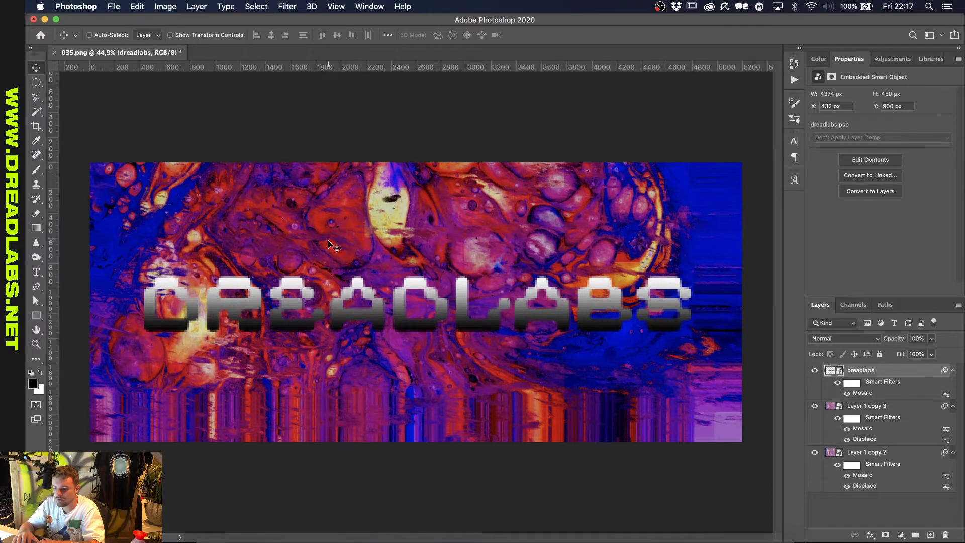
left_click(287, 6)
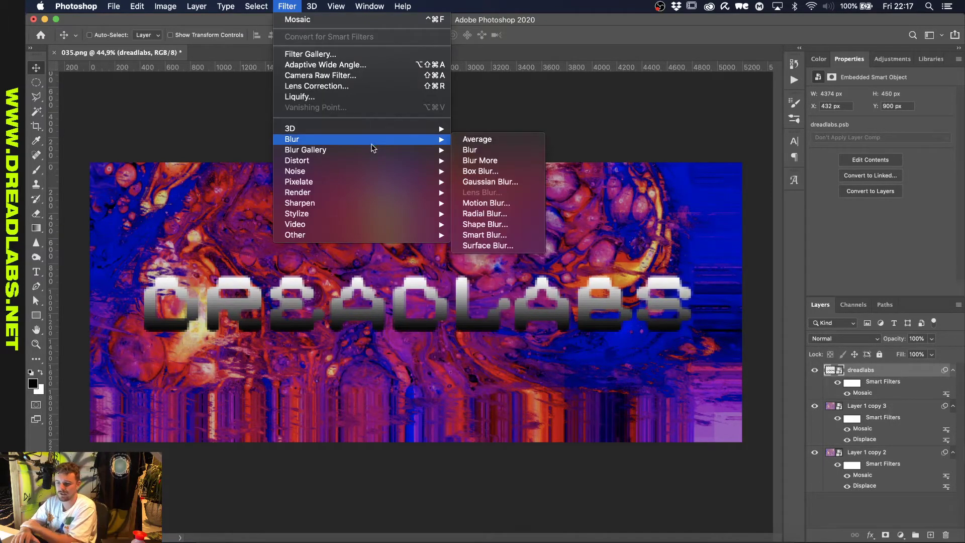
mouse_move(373, 160)
left_click(458, 160)
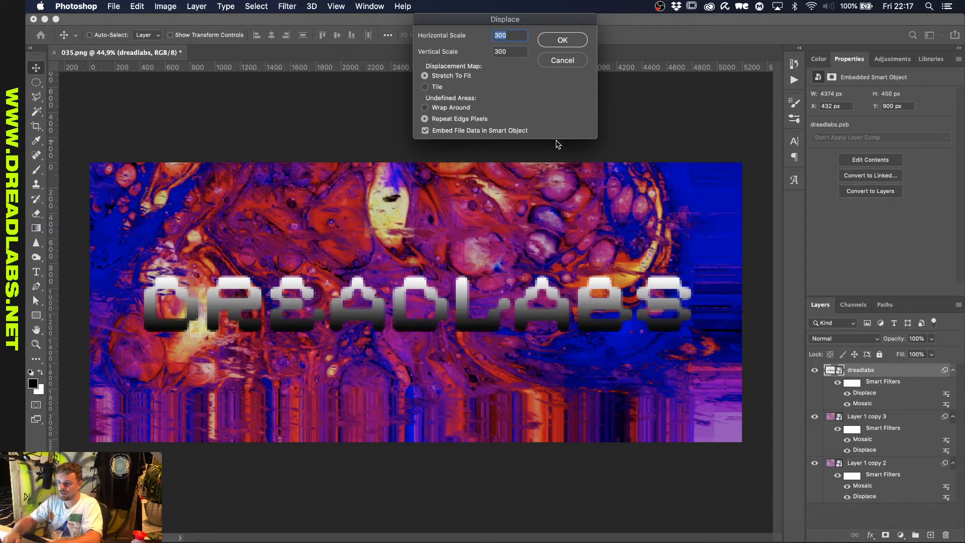
type("1")
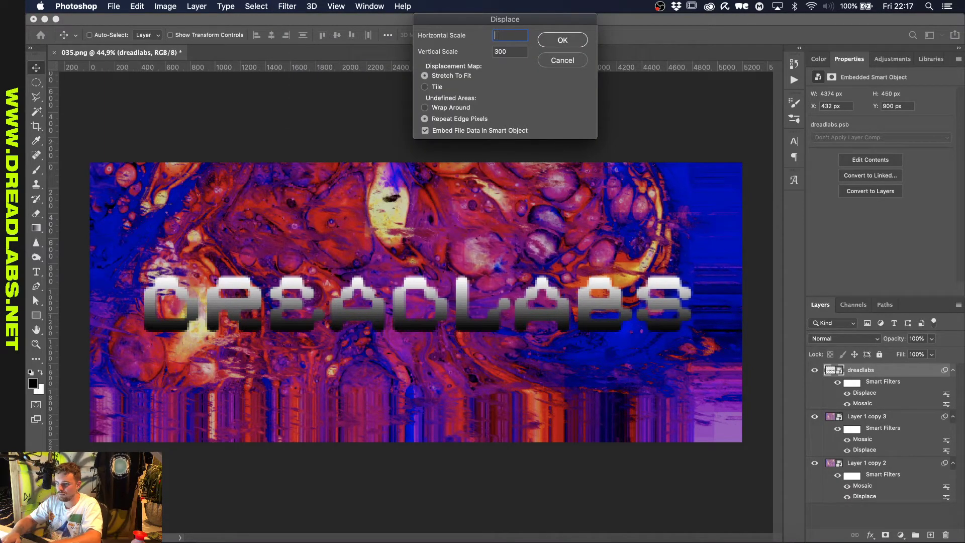
type("0")
key("Tab")
type("0")
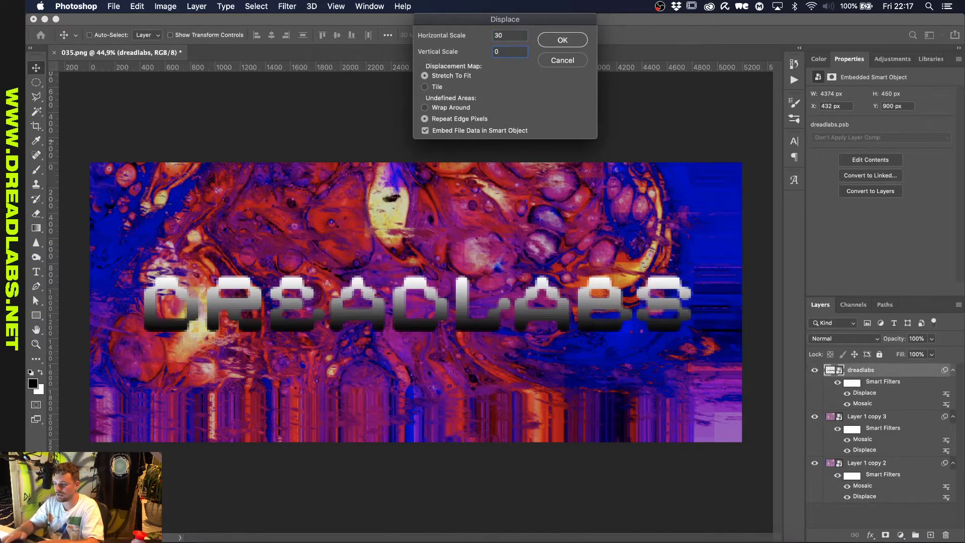
type("0")
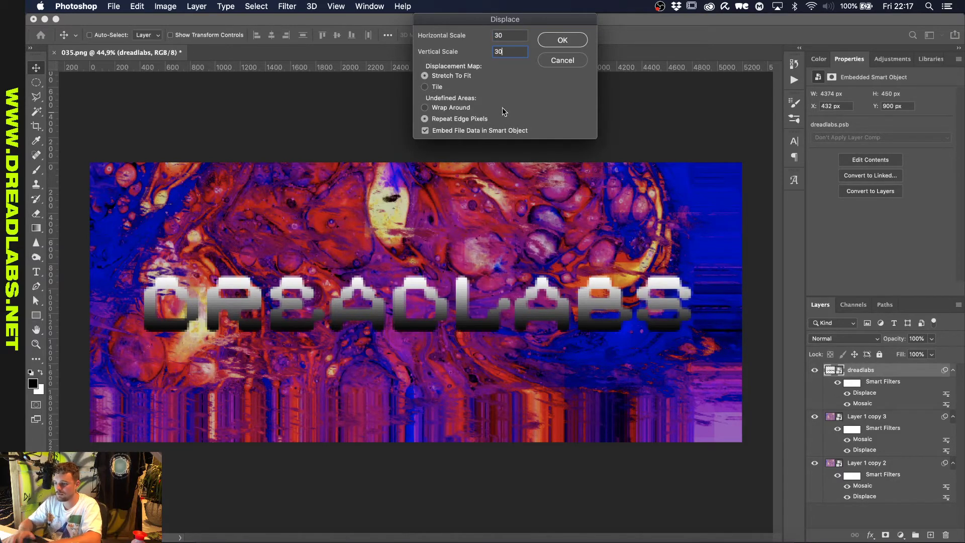
key("Tab")
type("0")
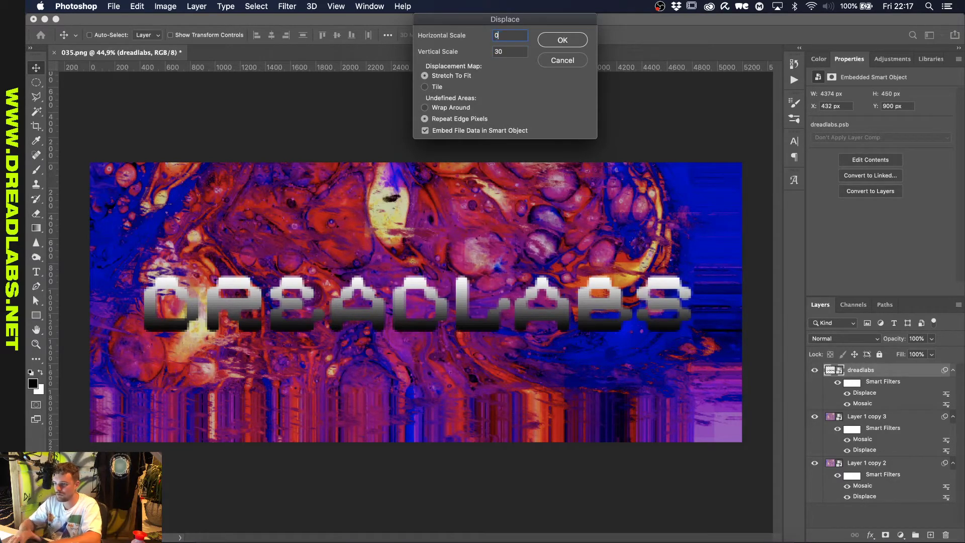
left_click(562, 36)
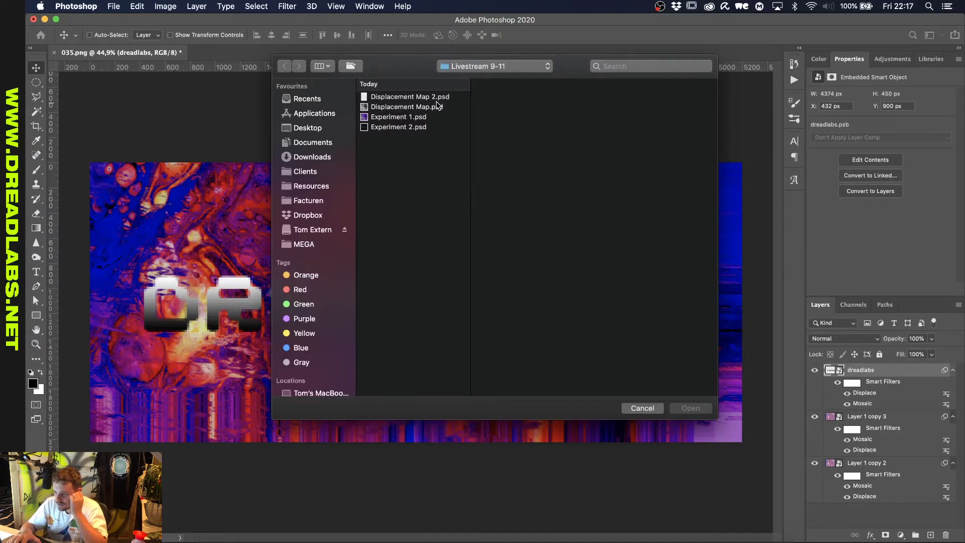
double_click(436, 97)
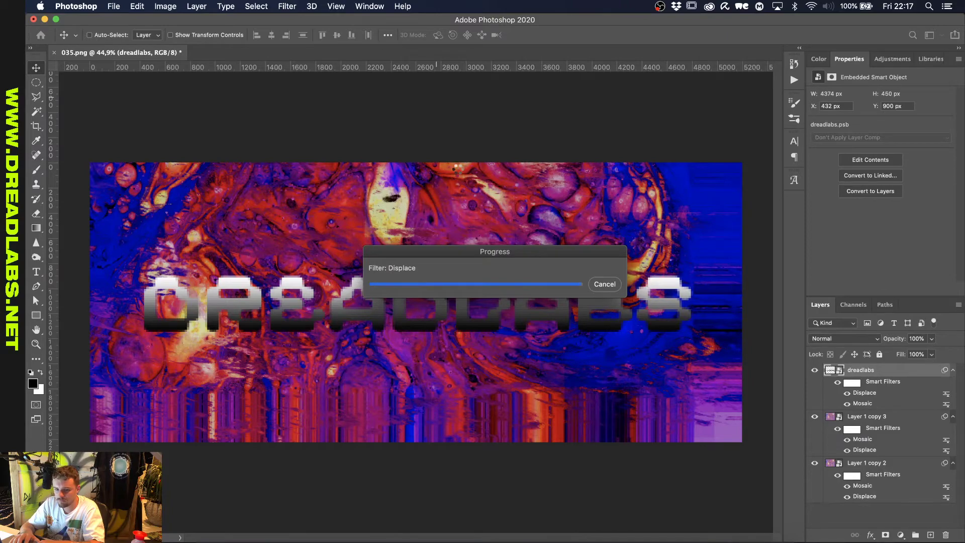
scroll(384, 272, "up", 6)
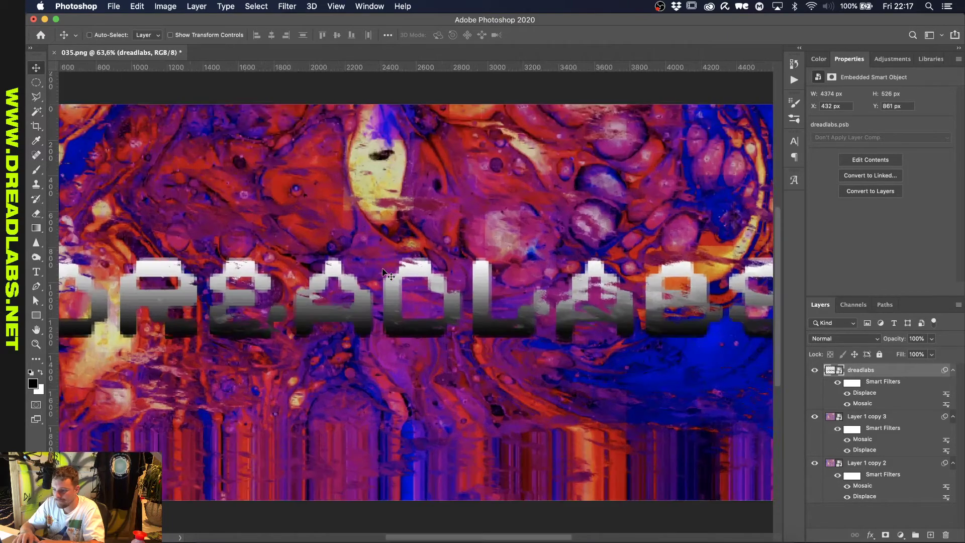
scroll(382, 272, "down", 5)
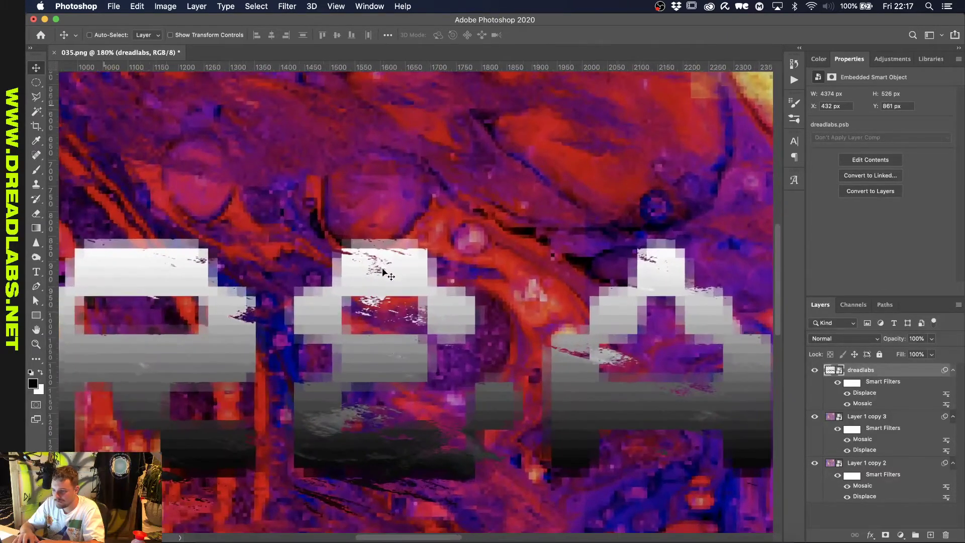
scroll(478, 185, "right", 3)
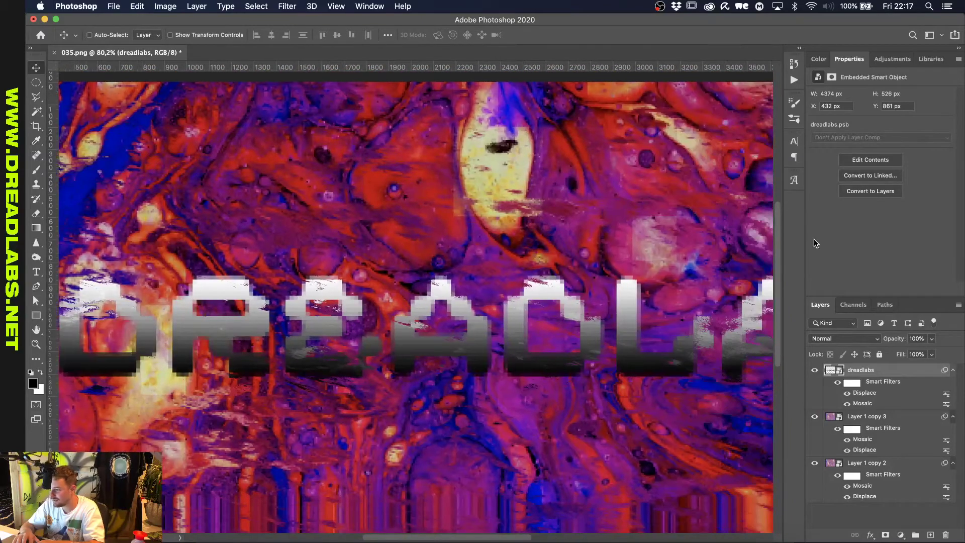
Apply a Box Blur with a radius of 10 pixels to the dreadlabs layer and reorder it below the Mosaic smart filter.
left_click(831, 345)
left_click(913, 376)
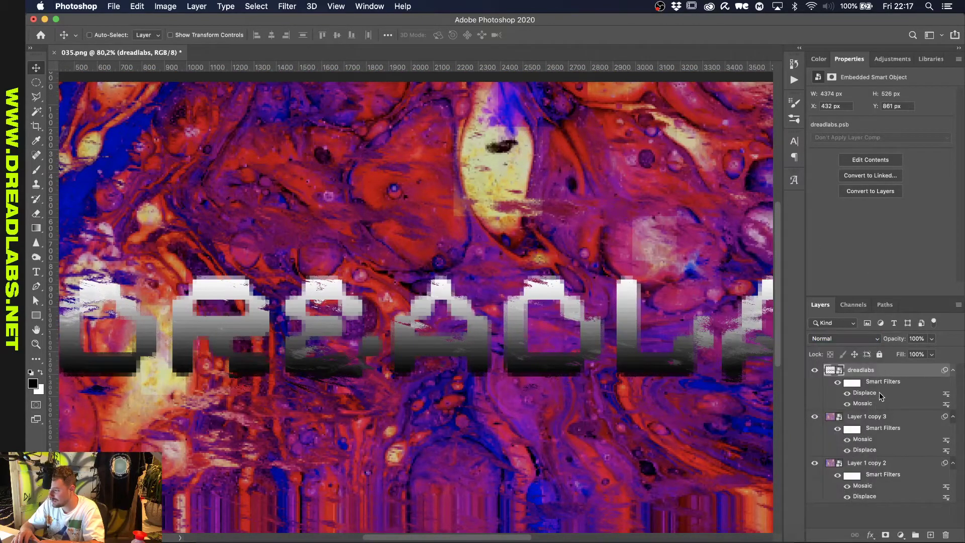
left_click(288, 6)
mouse_move(299, 141)
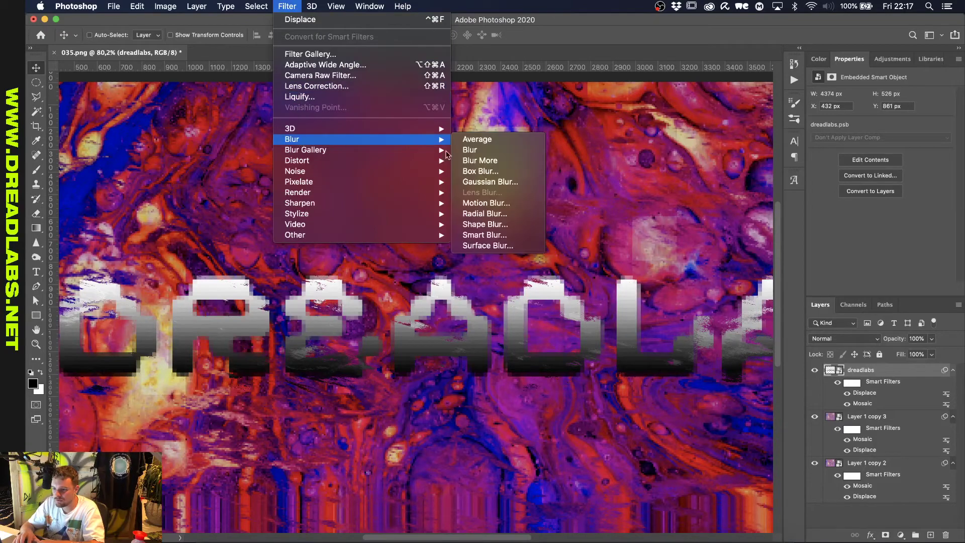
left_click(495, 172)
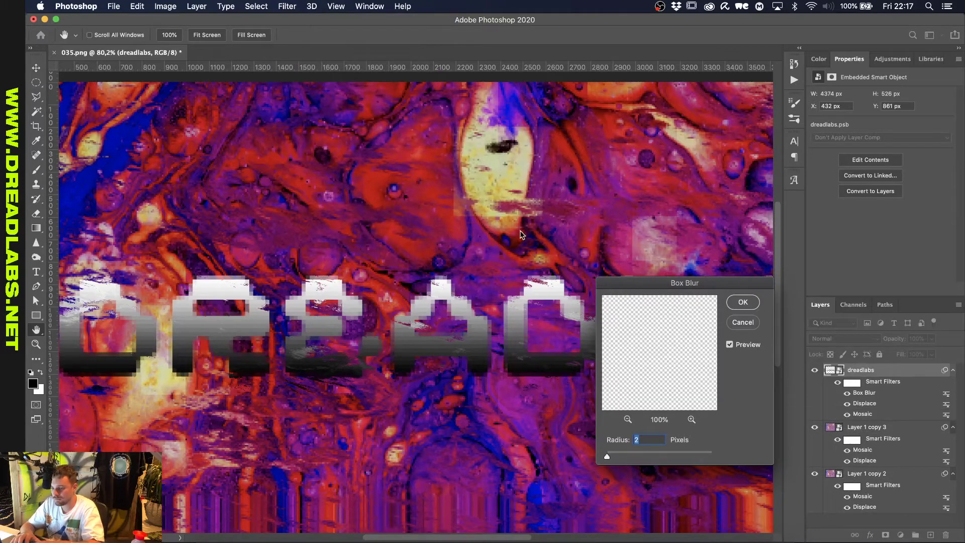
type("10")
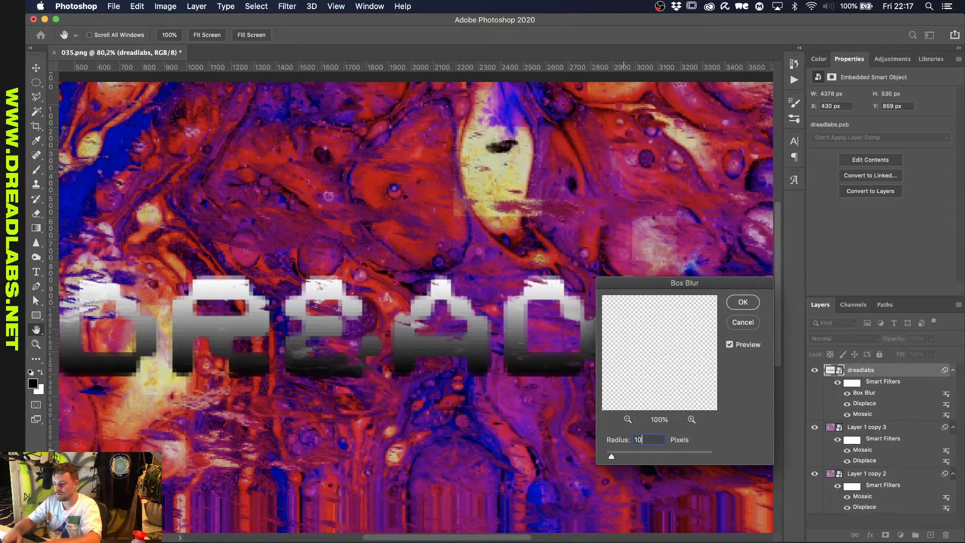
key("Return")
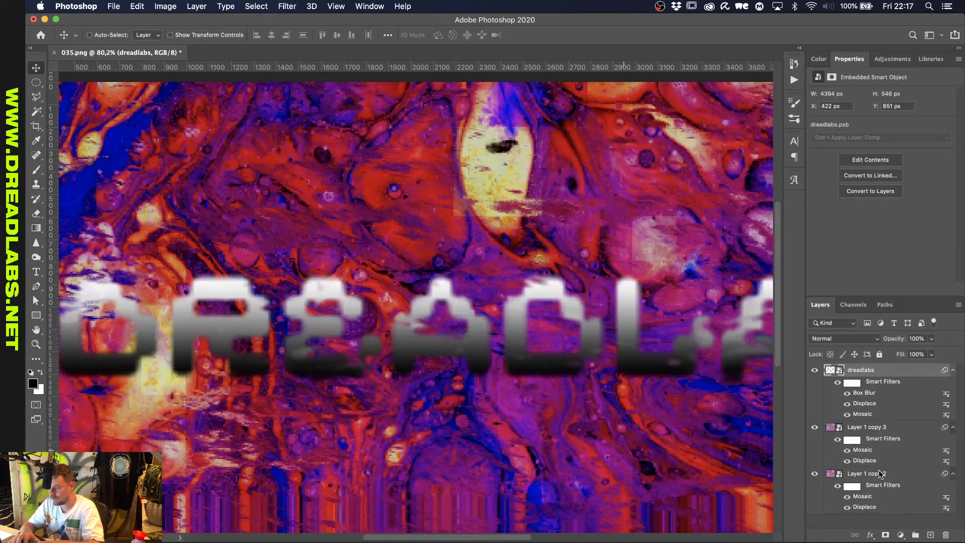
left_click_drag(867, 392, 867, 412)
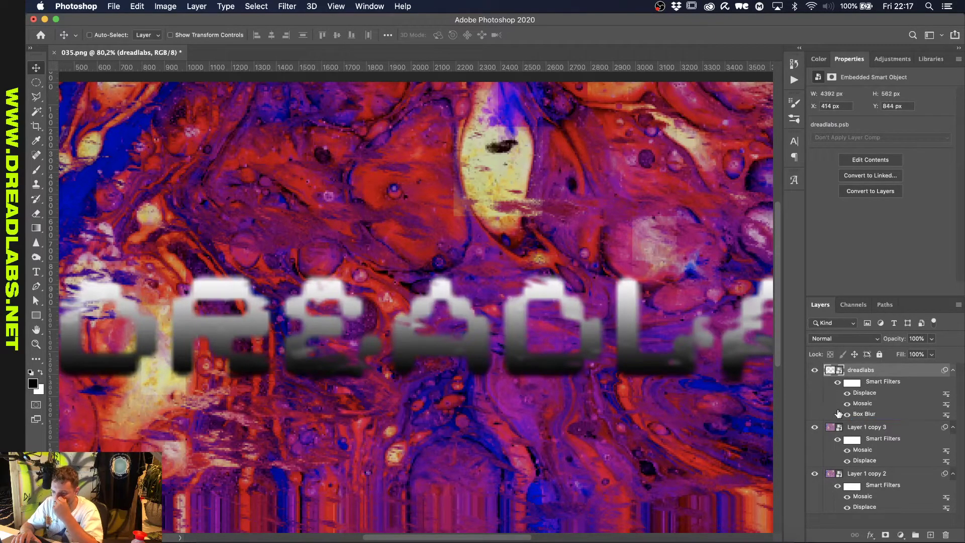
Set the blend mode of the dreadlabs layer to Dissolve.
left_click(850, 338)
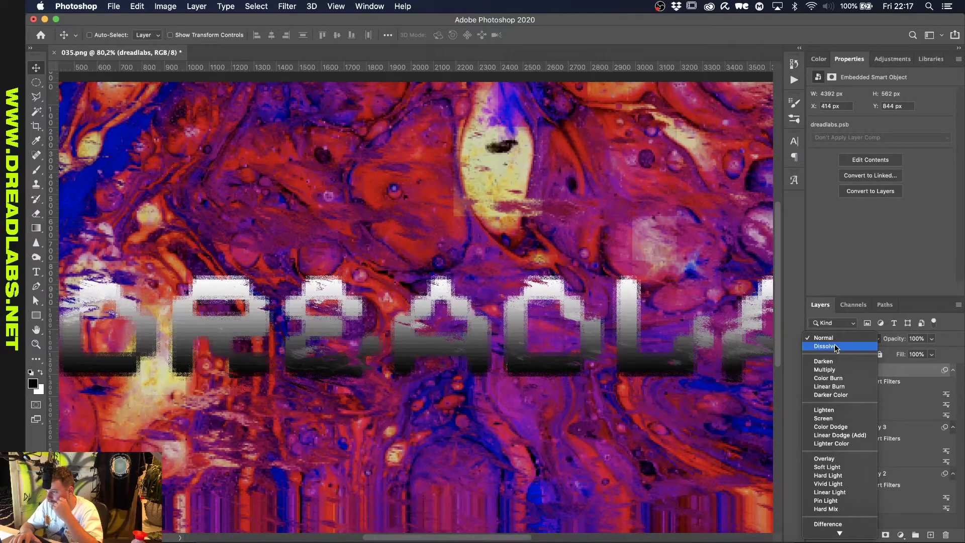
left_click(835, 347)
scroll(415, 301, "down", 3)
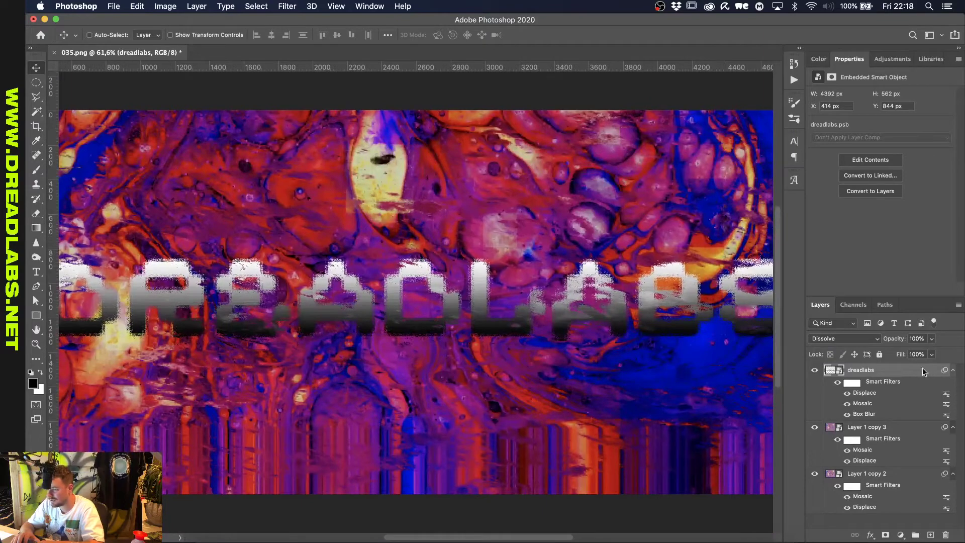
double_click(922, 368)
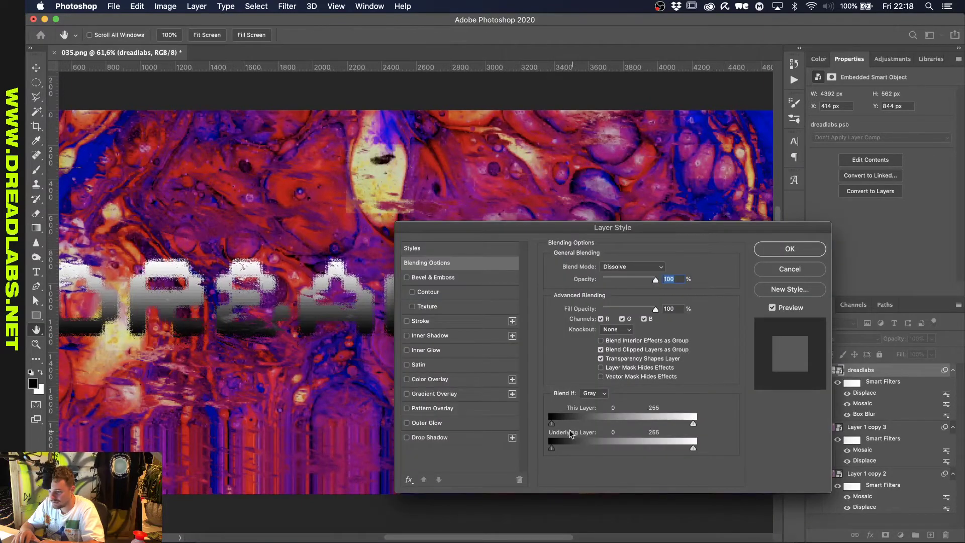
left_click_drag(551, 423, 571, 423)
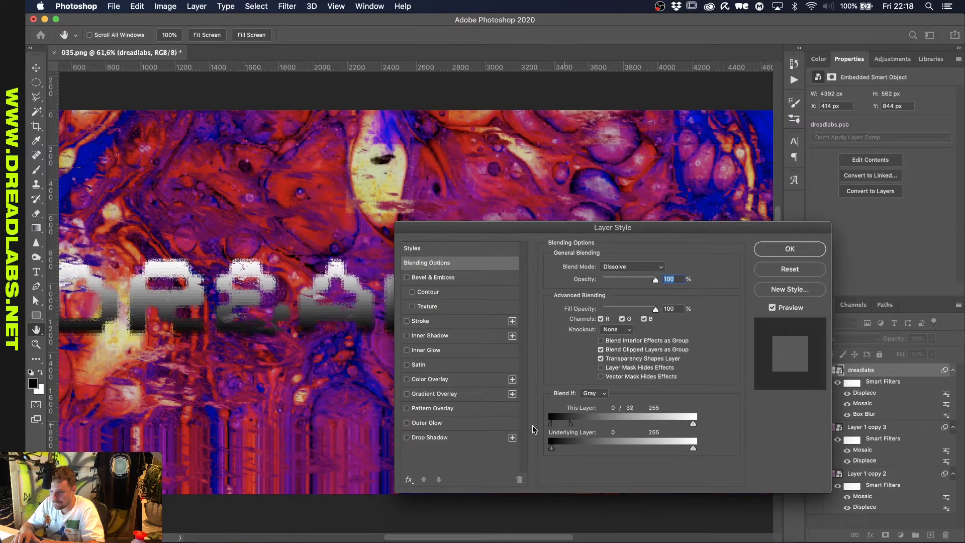
key("super+z")
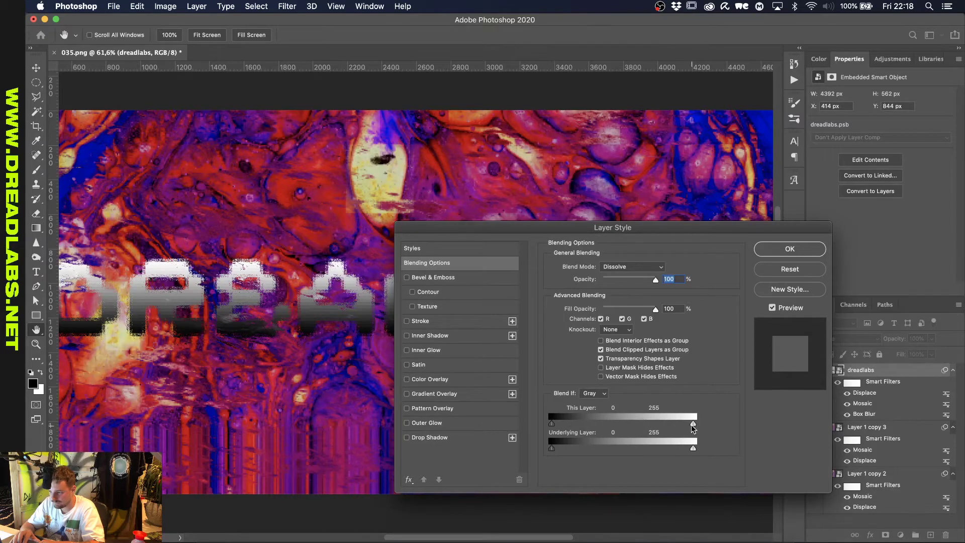
left_click_drag(692, 424, 578, 425)
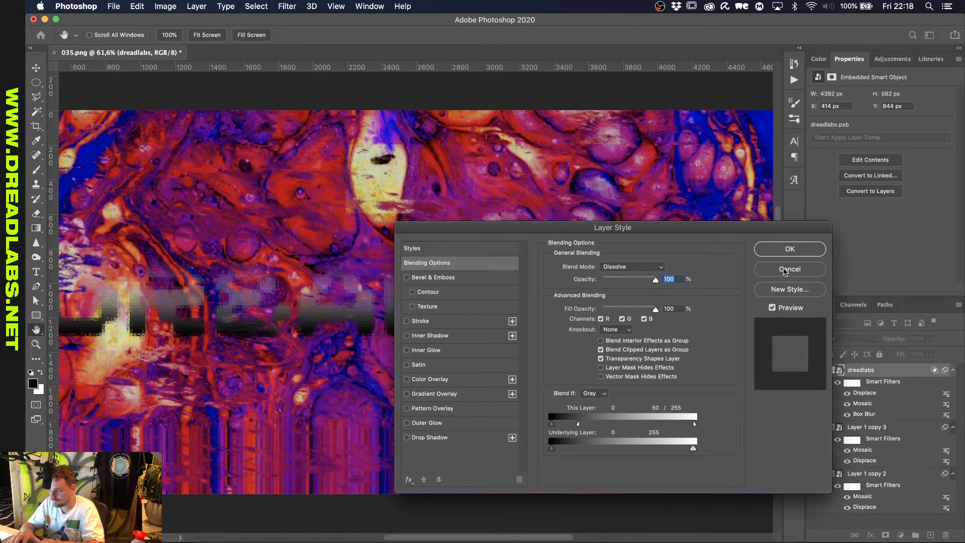
left_click(785, 271)
Preview different blend modes on the dreadlabs layer and set it to Exclusion.
left_click(820, 340)
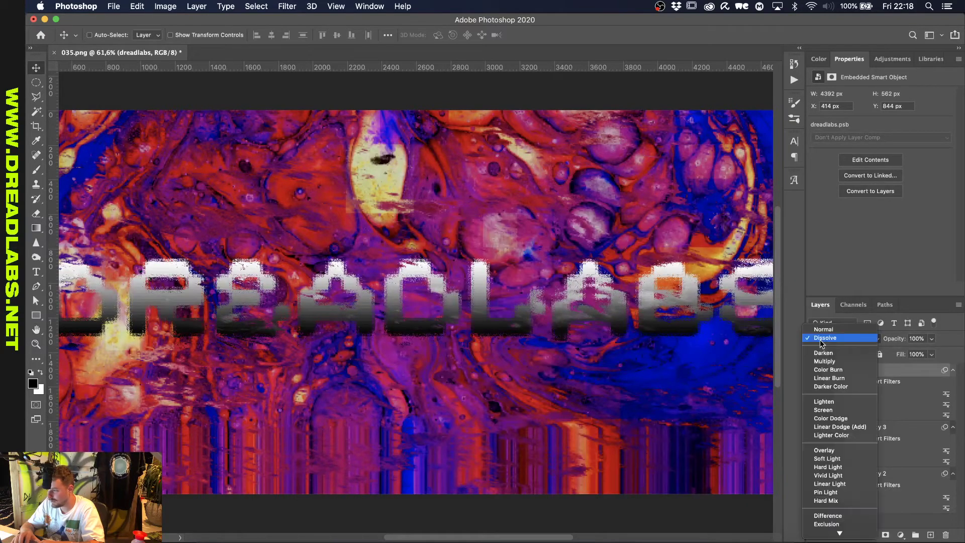
key("Down")
key("Down")
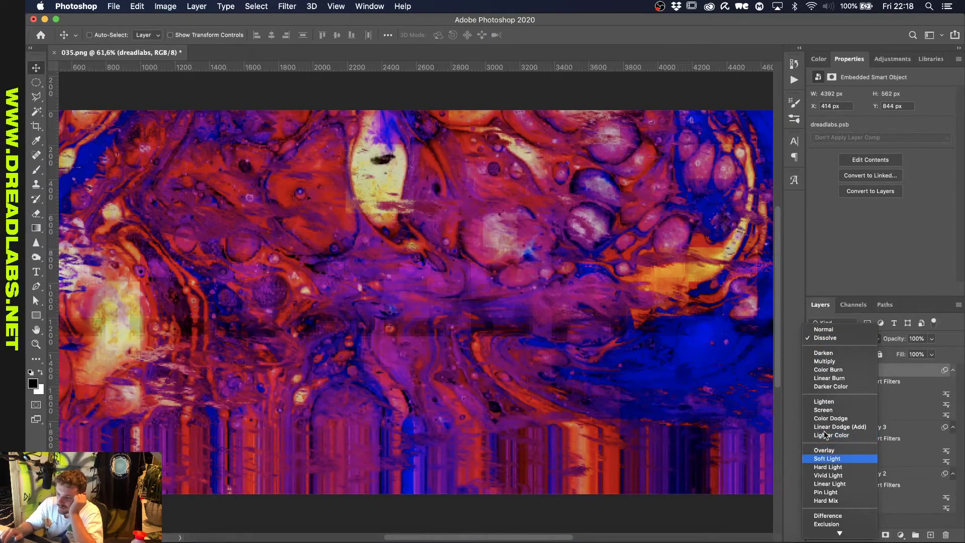
key("Down")
key("Down")
key("Down")
key("Down")
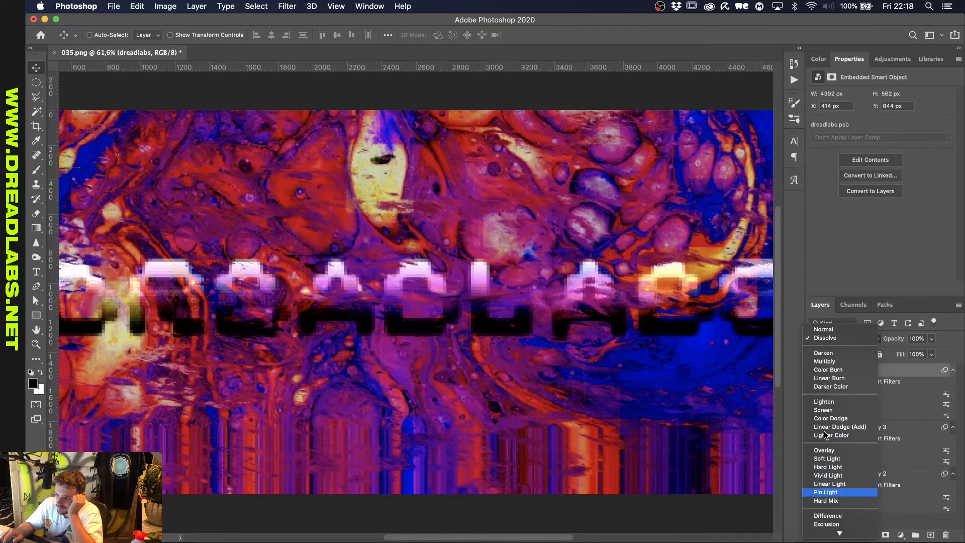
key("Down")
key("Down")
key("Down")
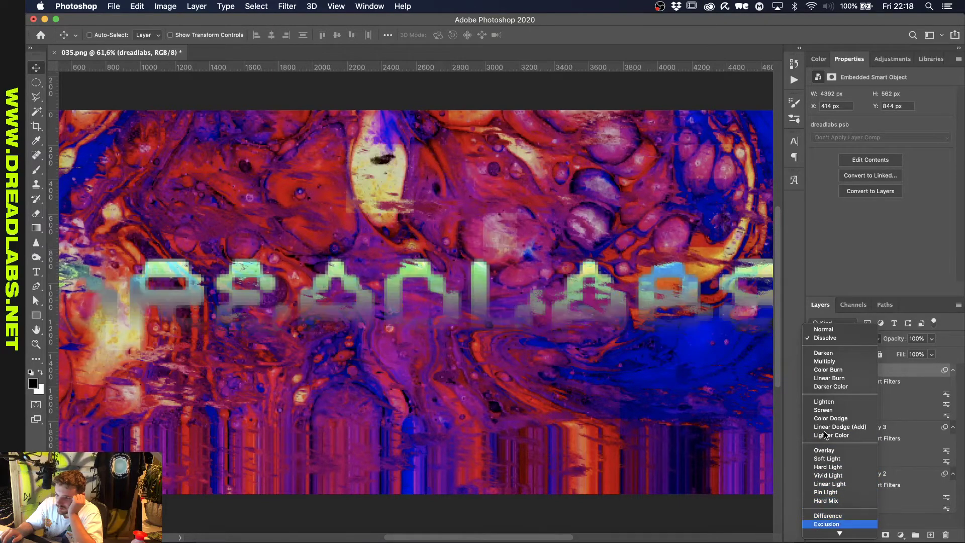
key("Down")
key("Up")
key("Return")
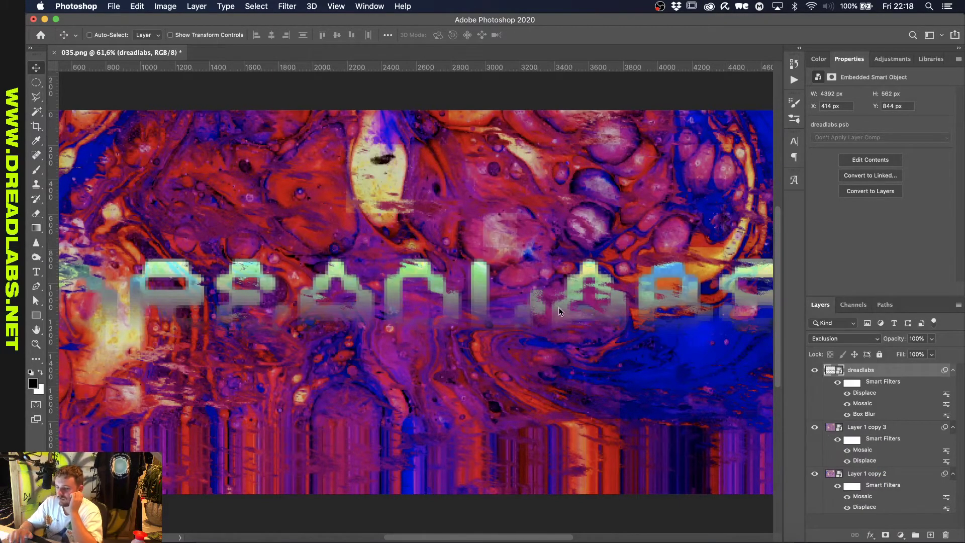
scroll(558, 306, "down", 3)
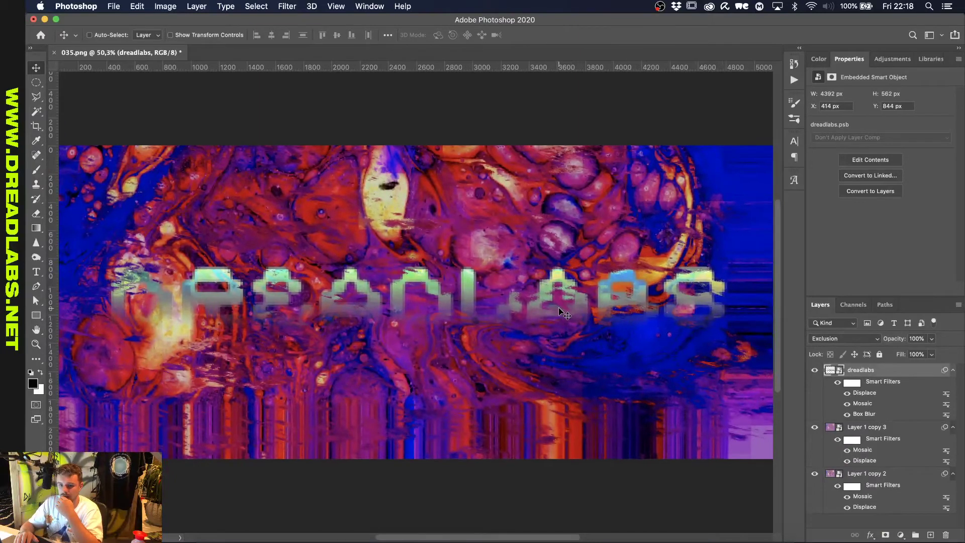
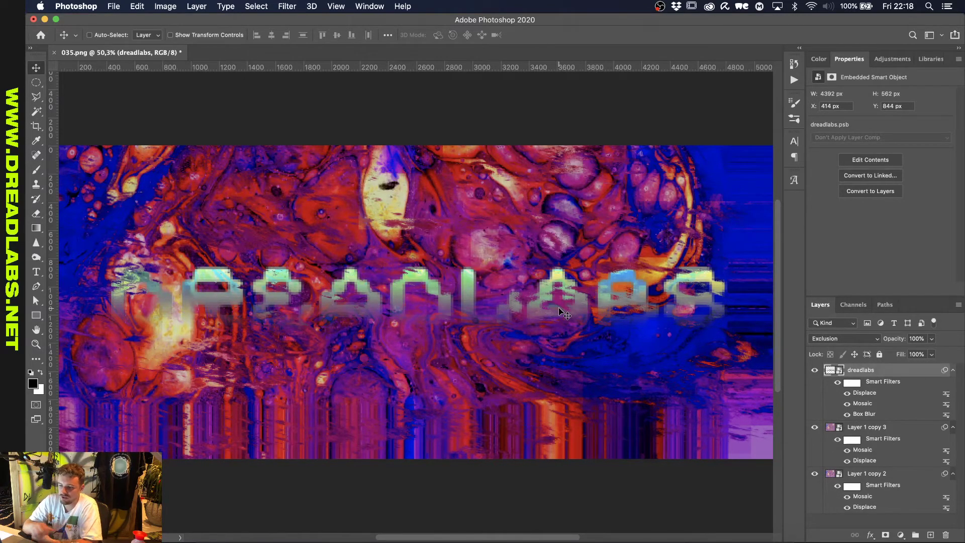
scroll(559, 306, "up", 3)
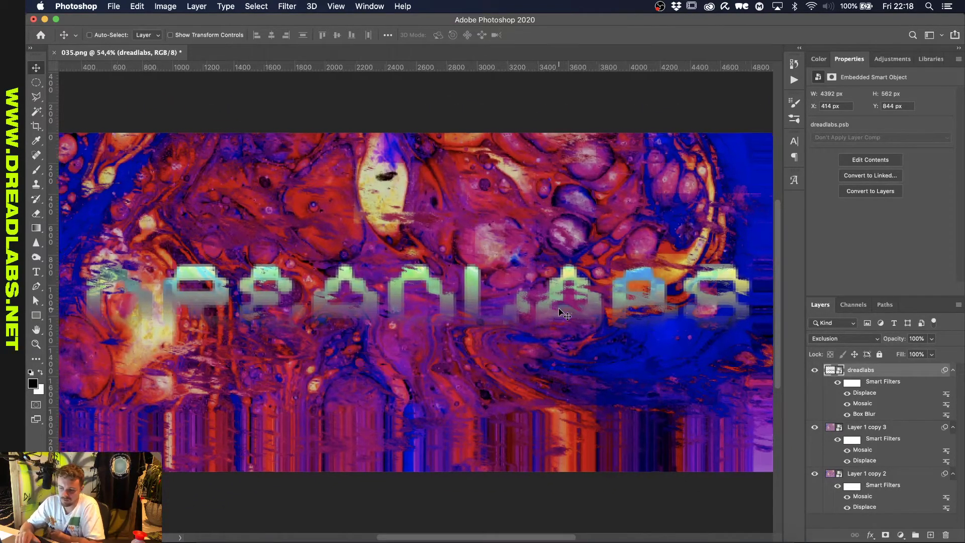
scroll(558, 308, "up", 2)
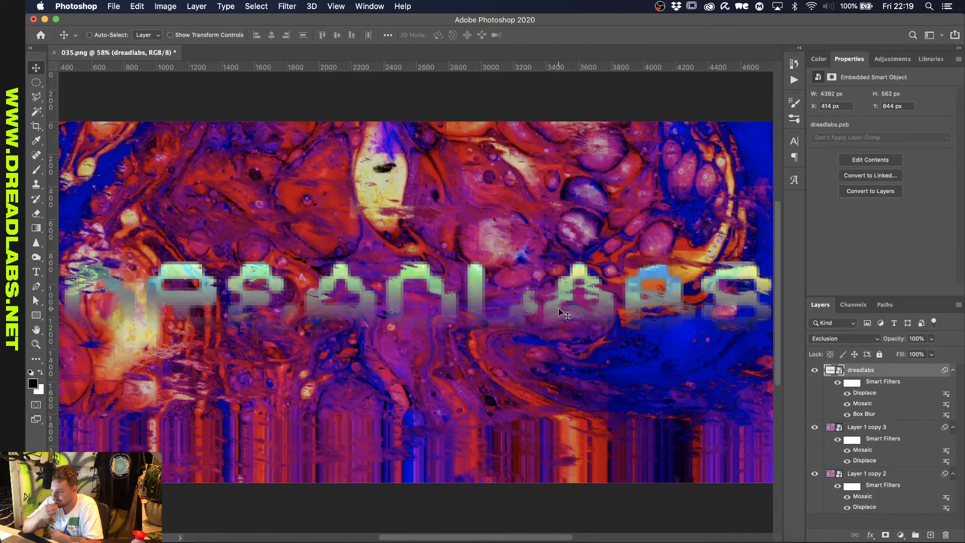
scroll(559, 308, "up", 4)
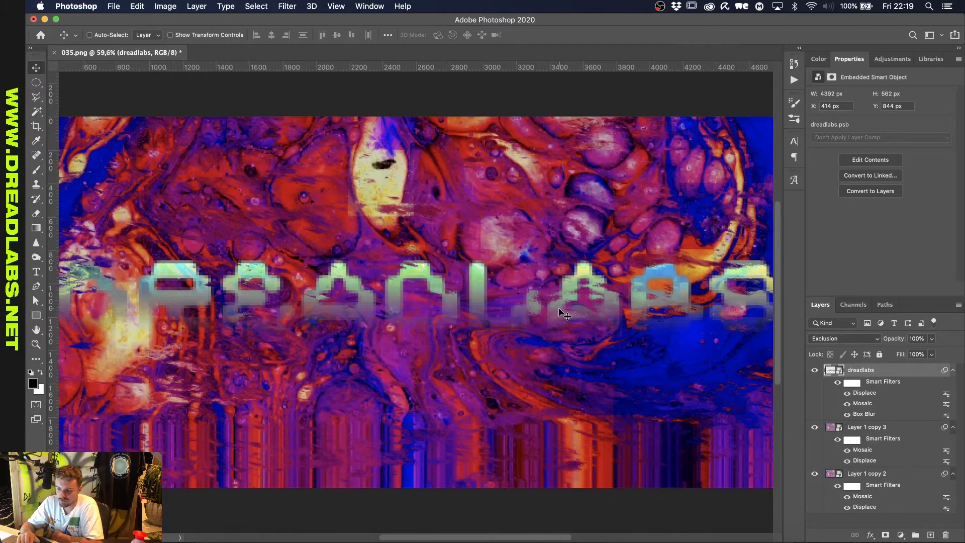
scroll(558, 308, "up", 1)
scroll(558, 307, "down", 2)
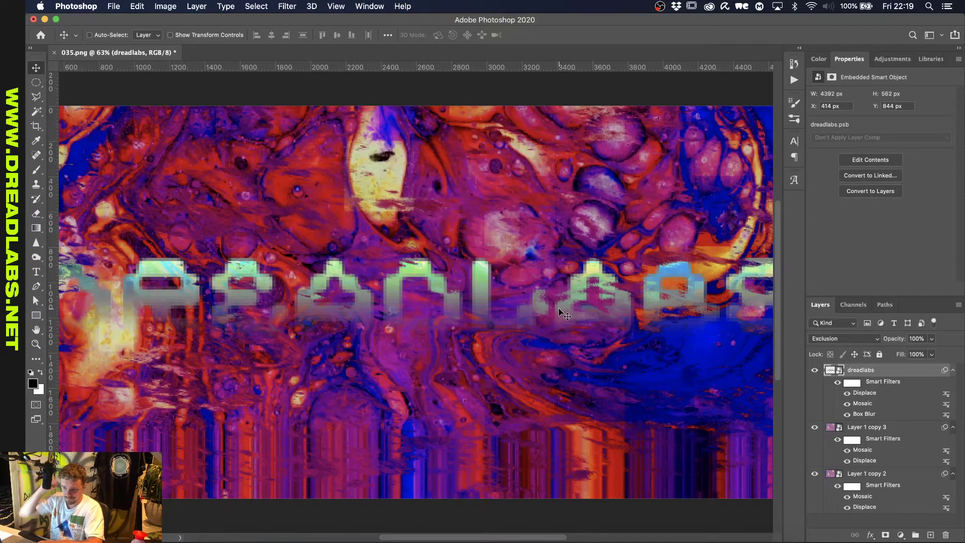
Save the finished composition as a Photoshop file named Experiment 3 in the Livestream 9-11 folder.
scroll(557, 347, "down", 3)
scroll(562, 348, "up", 1)
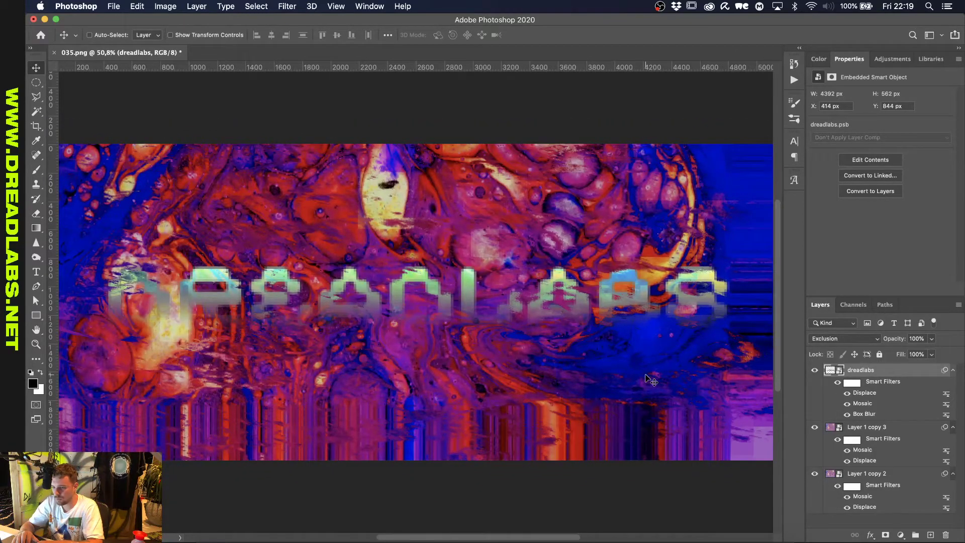
scroll(650, 381, "down", 1)
key("super+shift+s")
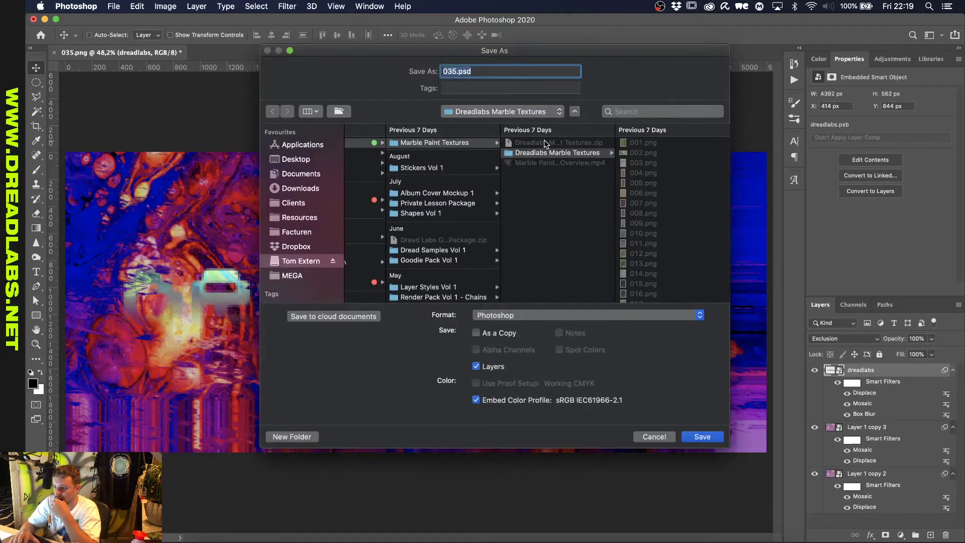
left_click(491, 111)
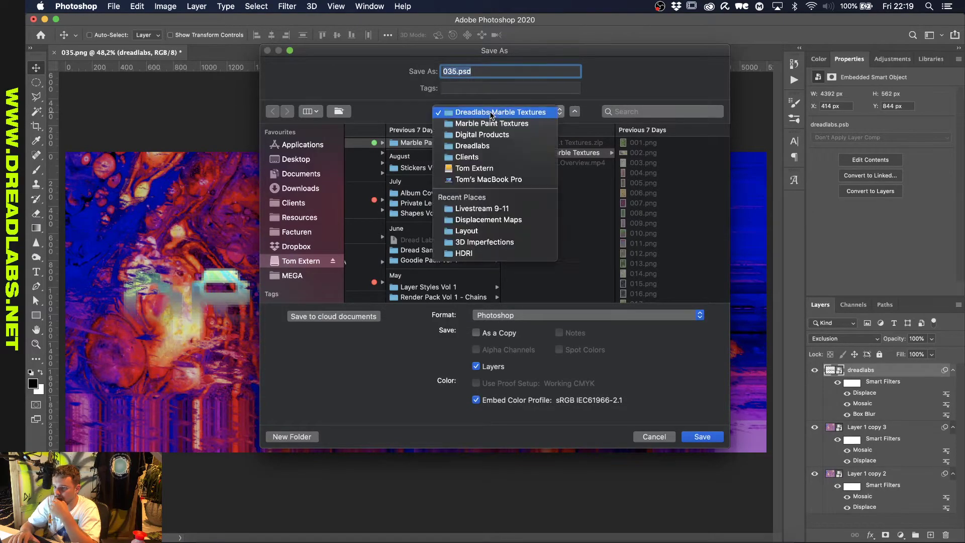
left_click(486, 207)
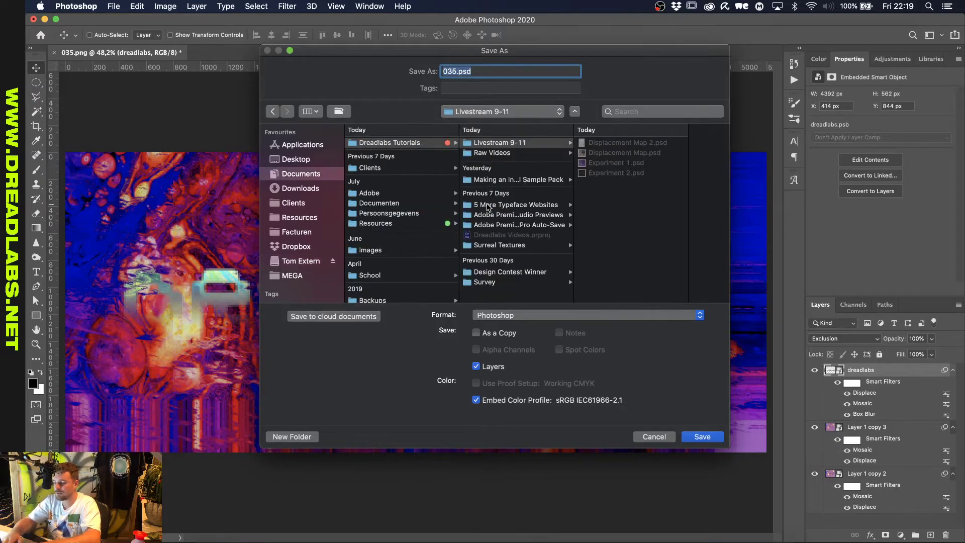
type("Experiment 3")
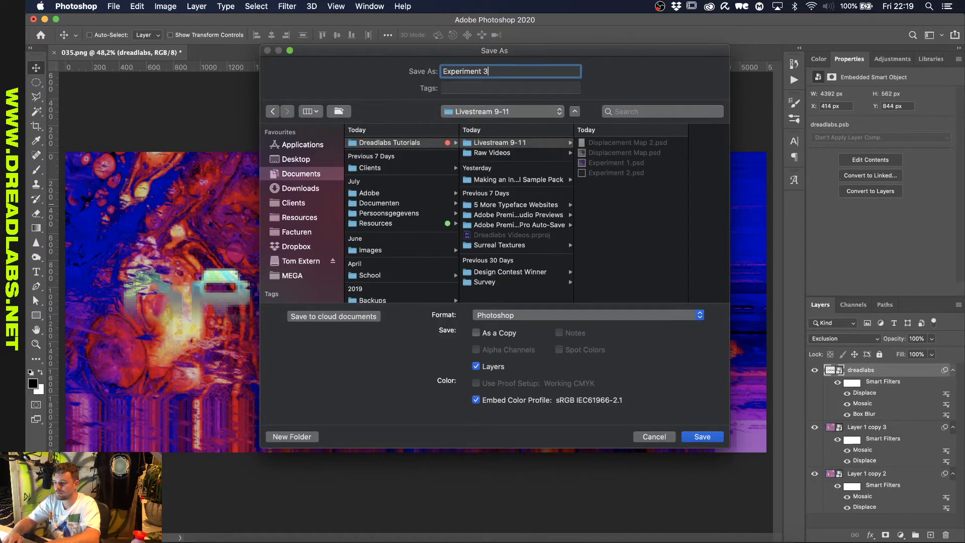
key("Return")
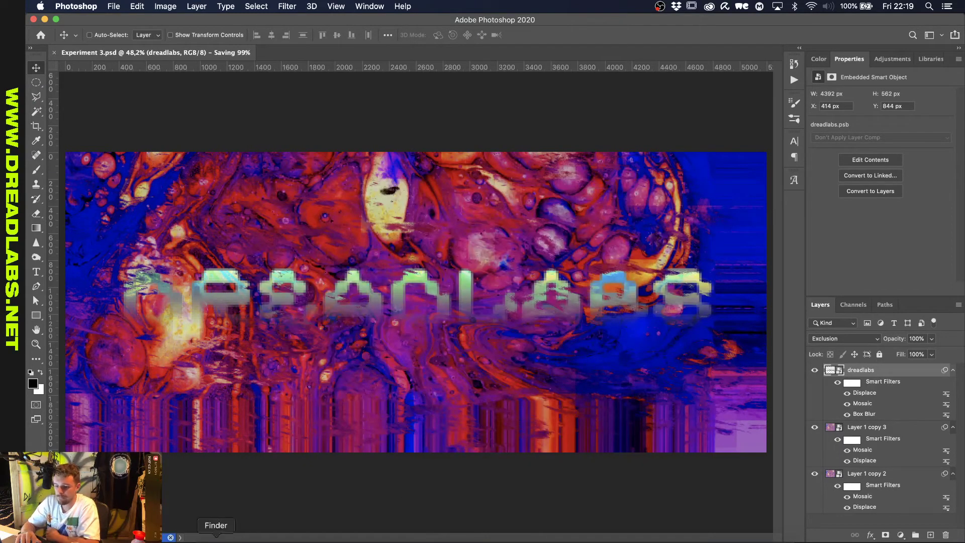
Switch to Finder, preview images in the Dreadlabs Marble Textures folder, and open 034.png as a new document in Photoshop.
left_click(216, 536)
left_click(712, 118)
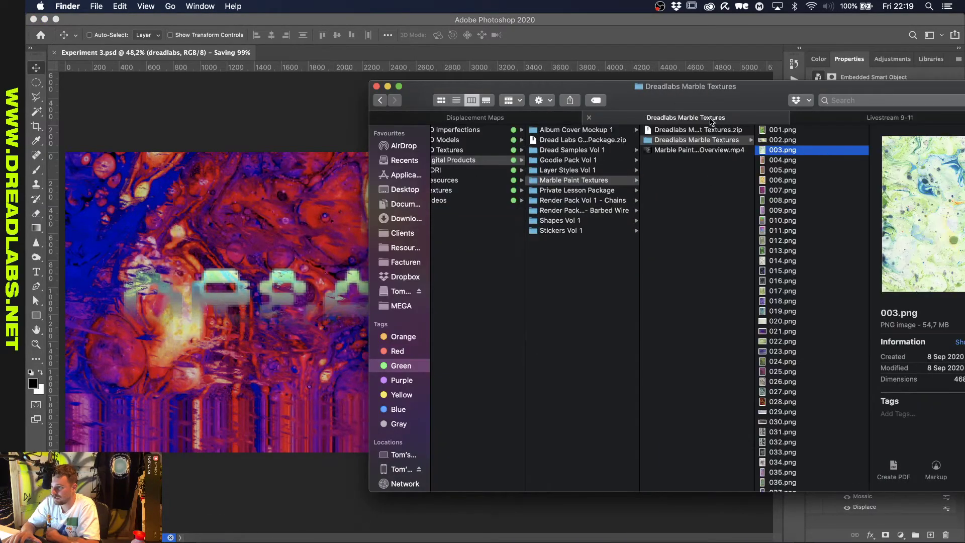
scroll(794, 271, "down", 5)
left_click(793, 271)
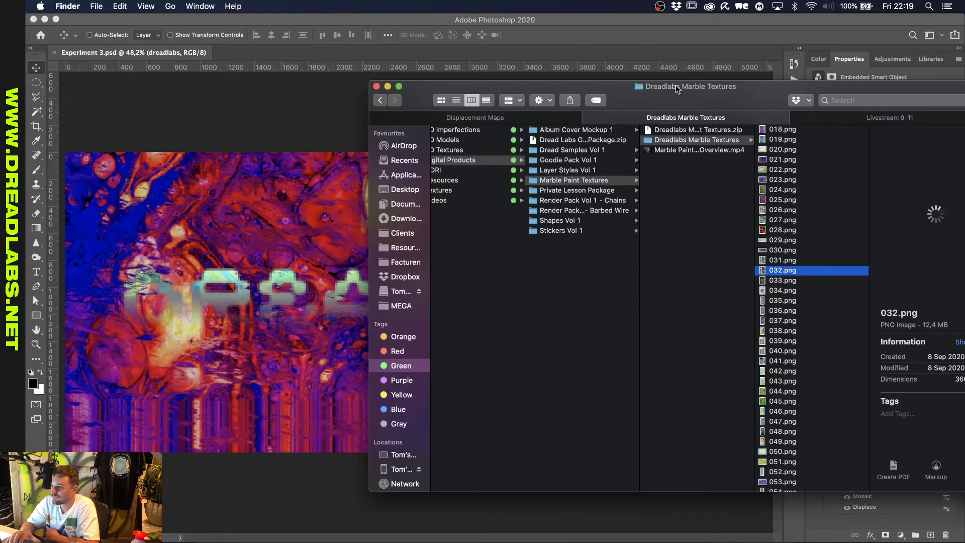
left_click_drag(675, 85, 433, 82)
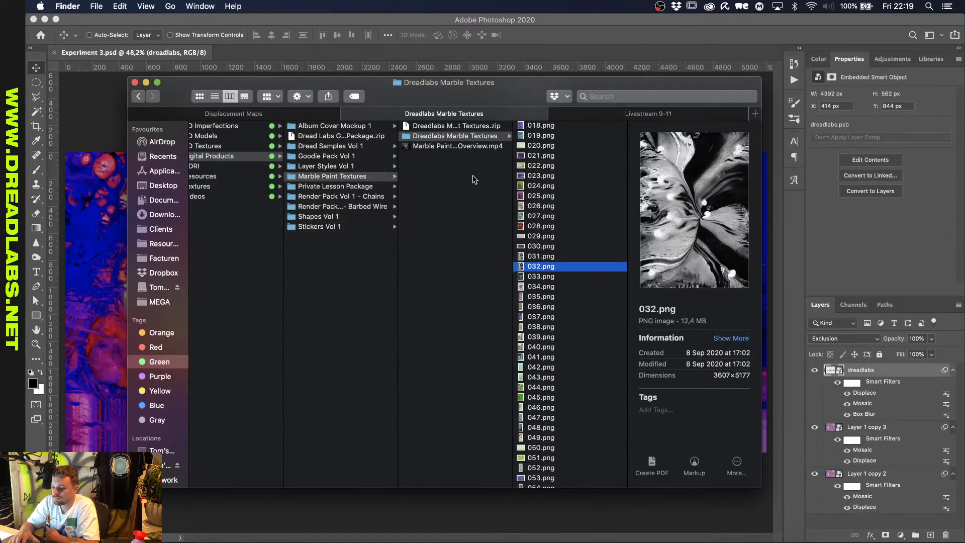
key("Down")
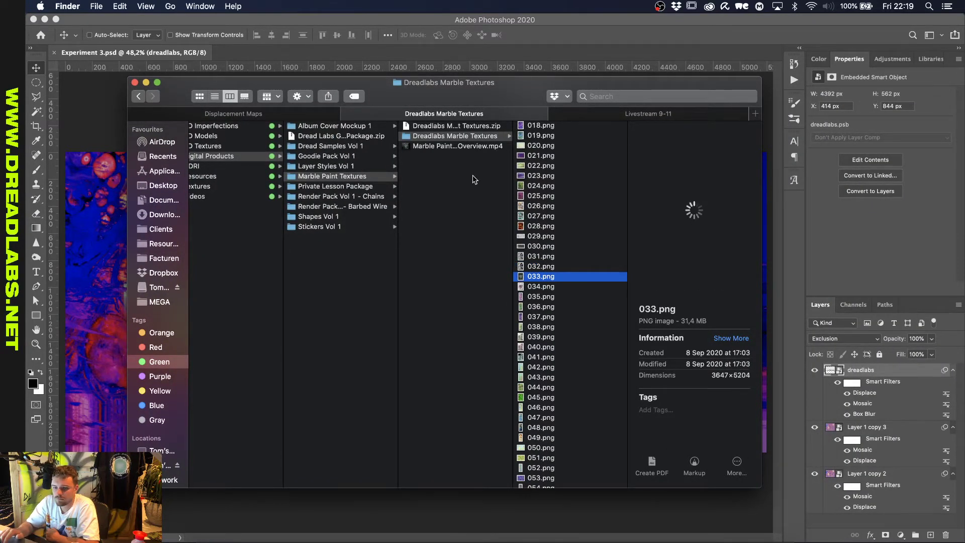
key("Down")
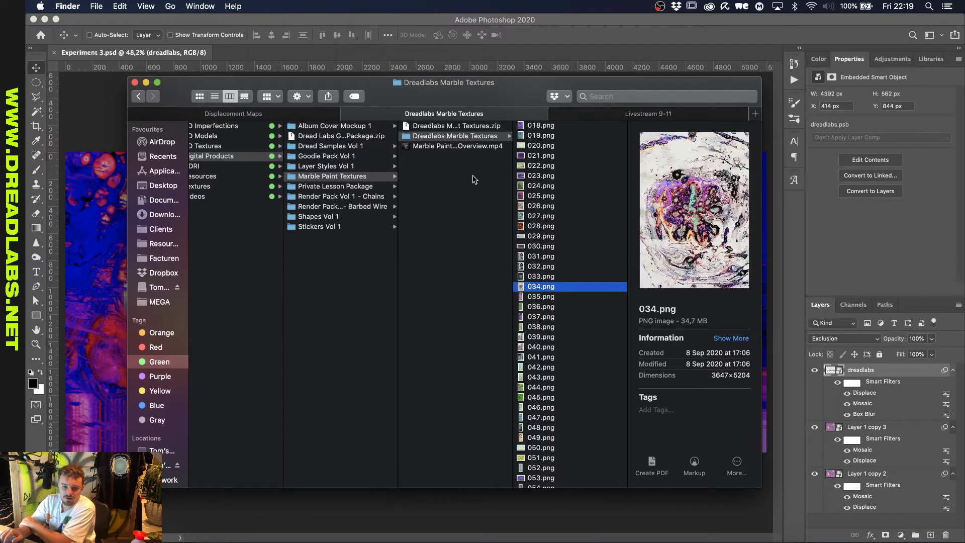
key("Down")
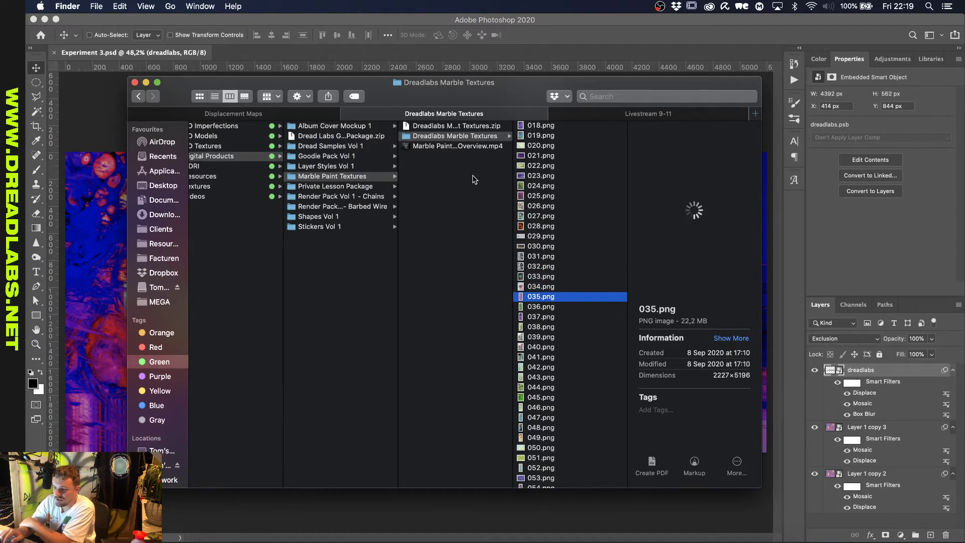
key("Up")
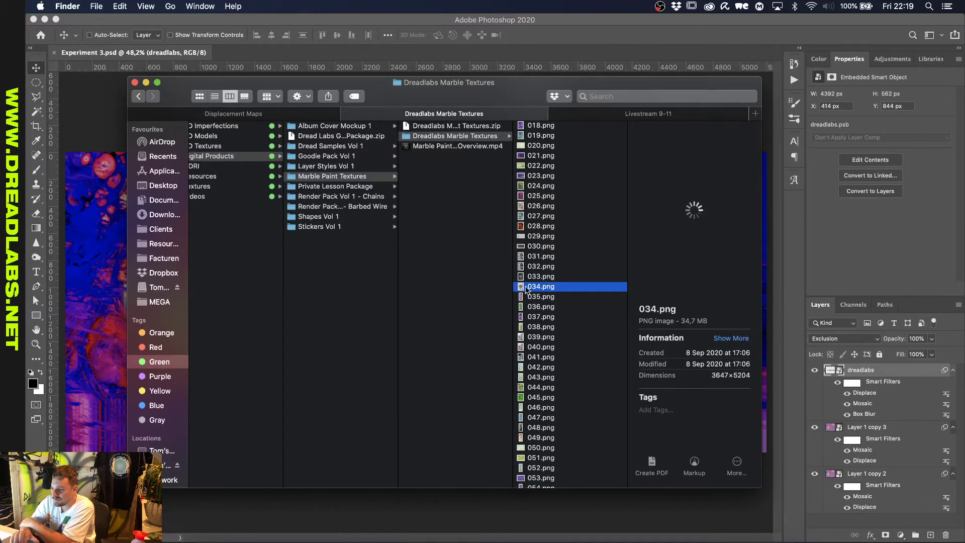
left_click_drag(532, 290, 657, 49)
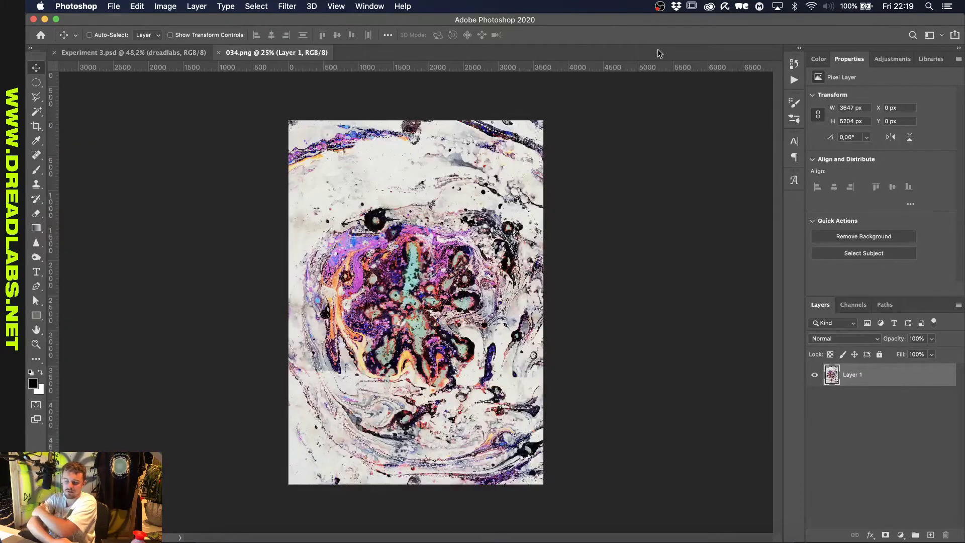
Apply a Displace filter to Layer 1 of 034.png with horizontal scale 300 and vertical scale 30, using Displacement Map.psd as the map.
scroll(413, 129, "up", 1)
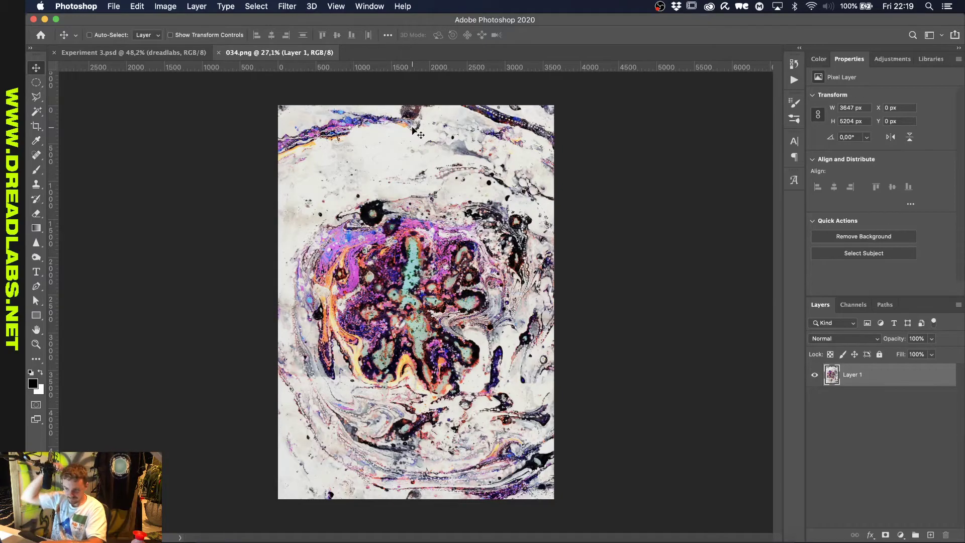
scroll(413, 129, "up", 5)
scroll(412, 129, "up", 2)
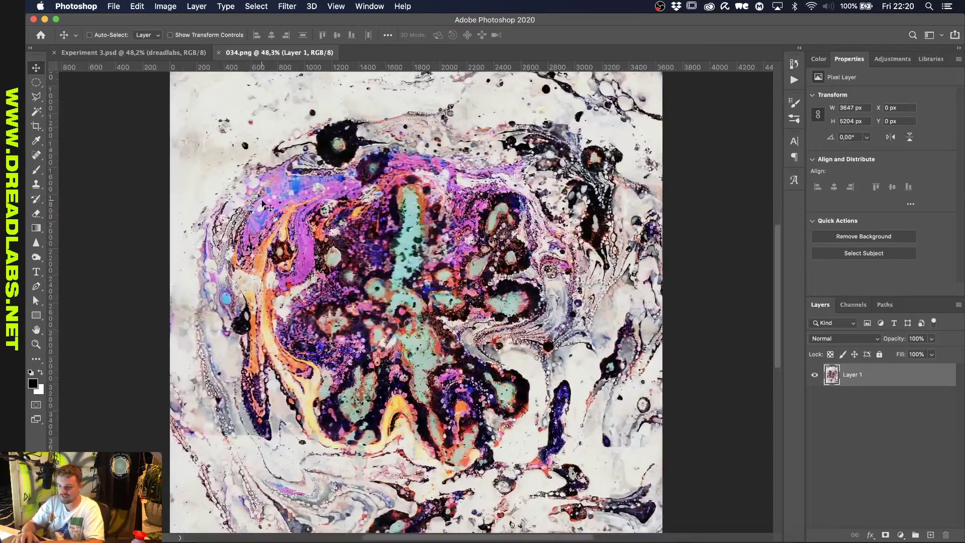
scroll(352, 91, "down", 2)
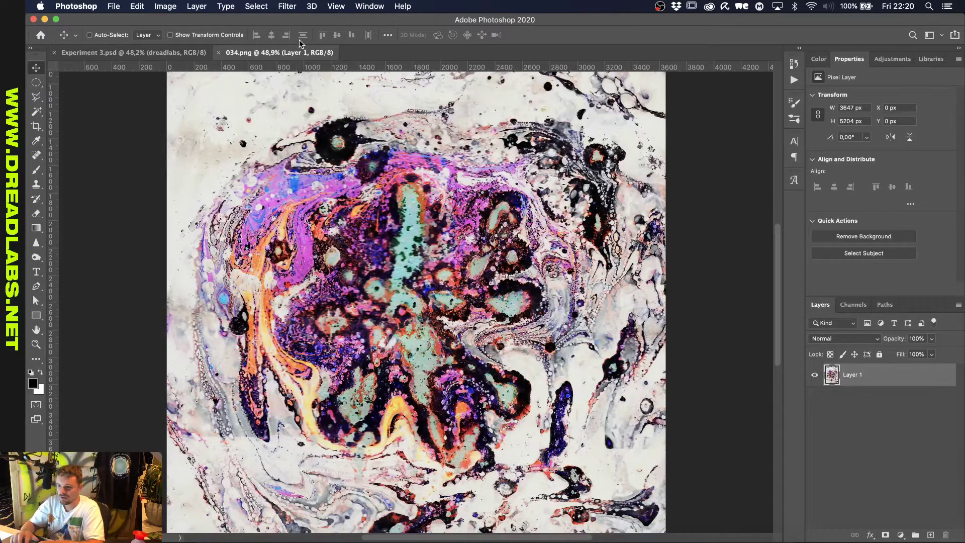
scroll(324, 118, "up", 1)
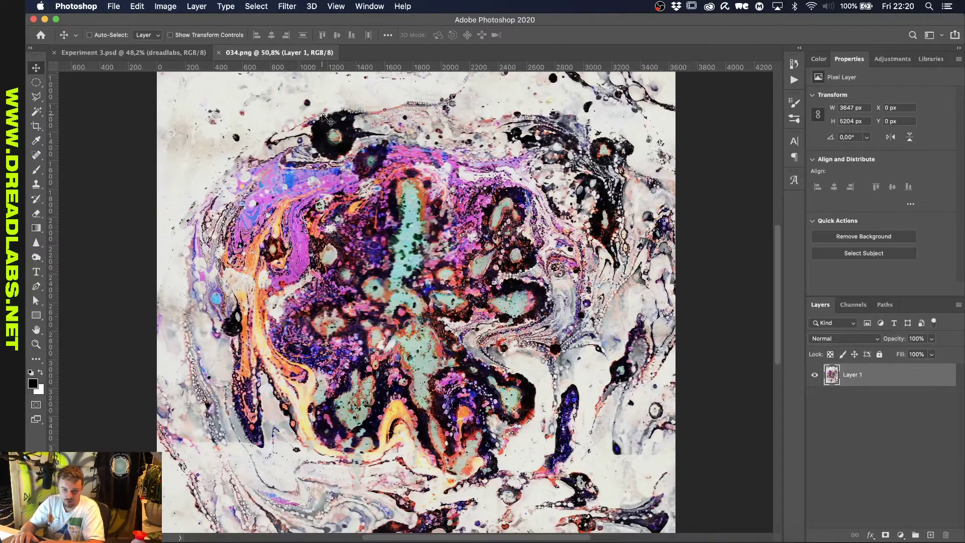
left_click(292, 11)
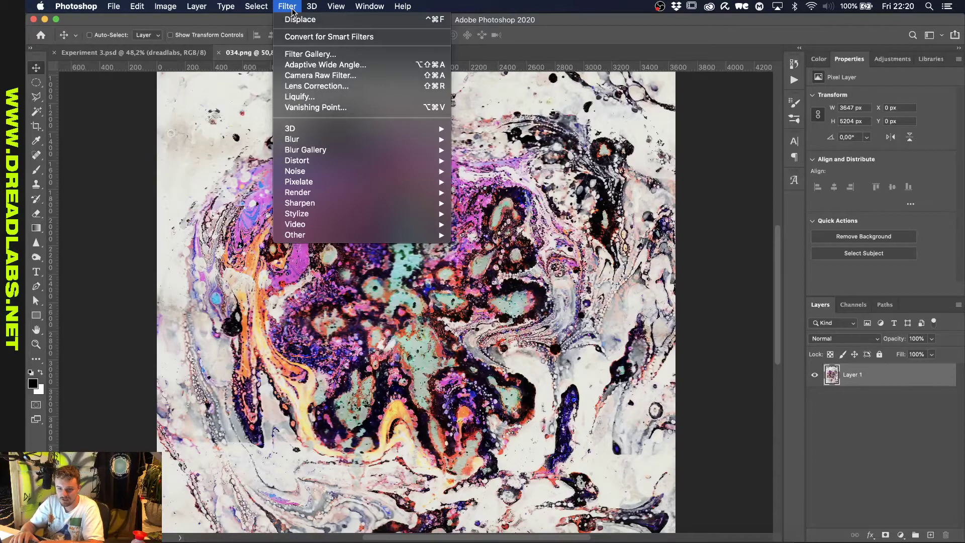
mouse_move(329, 131)
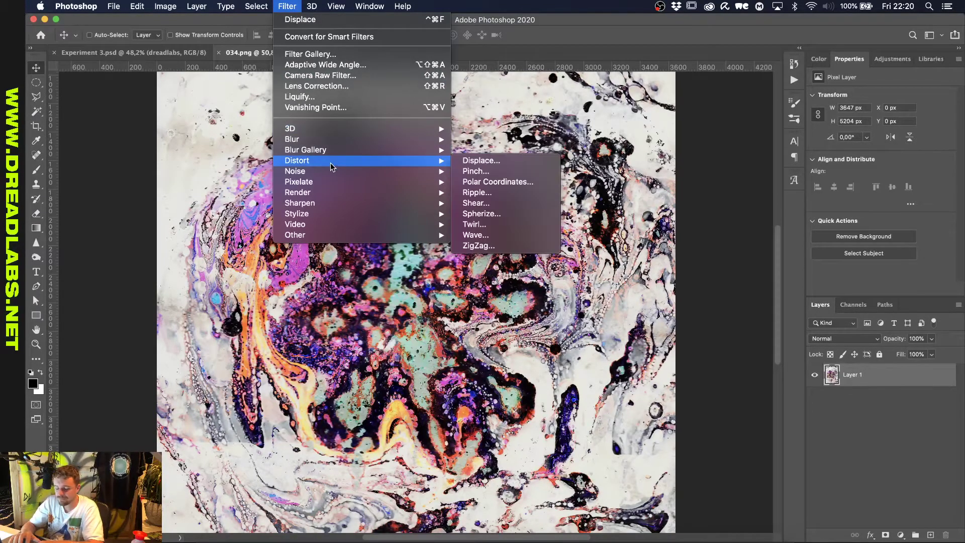
mouse_move(420, 166)
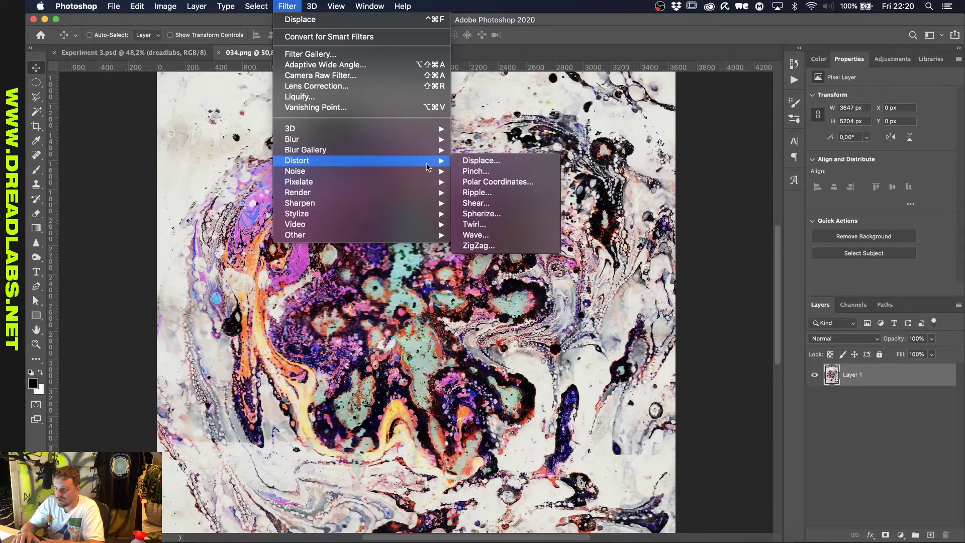
left_click(466, 162)
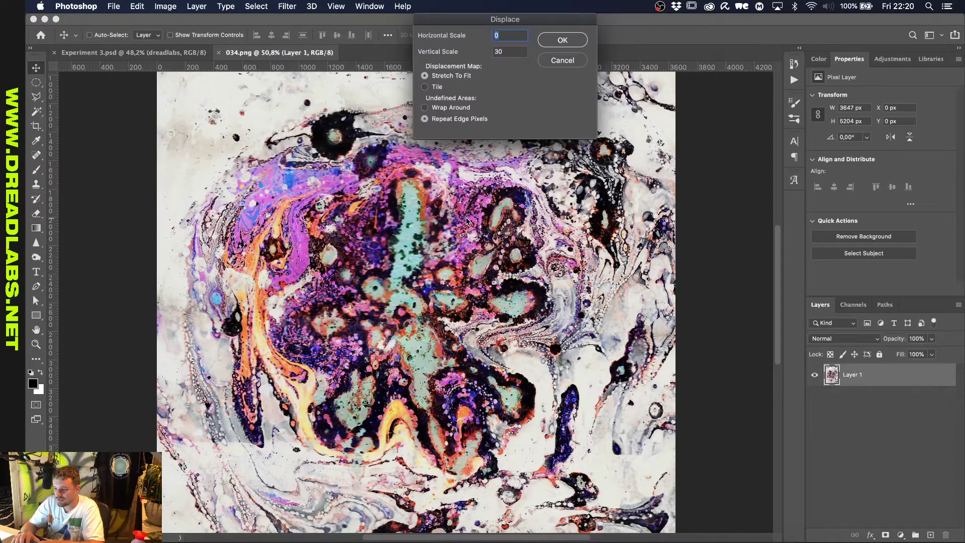
type("300")
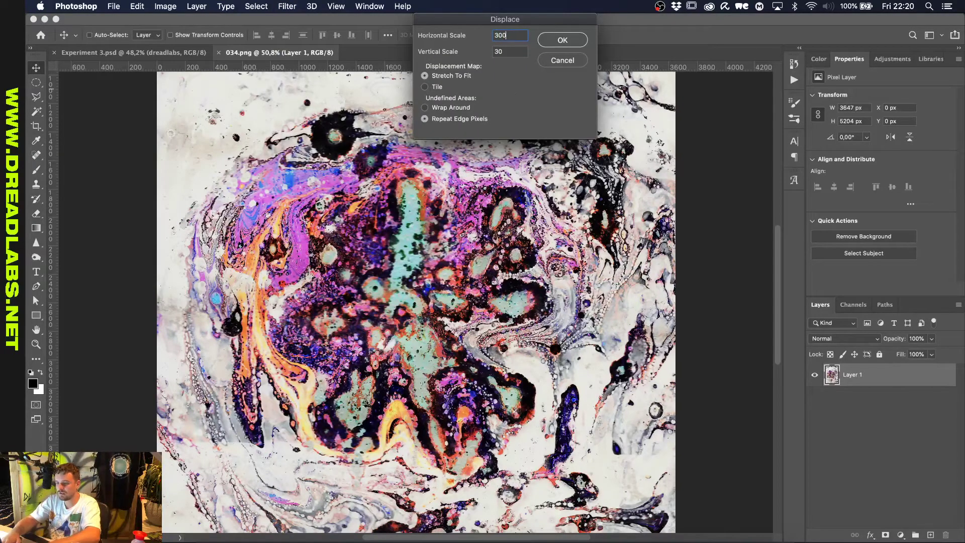
key("Return")
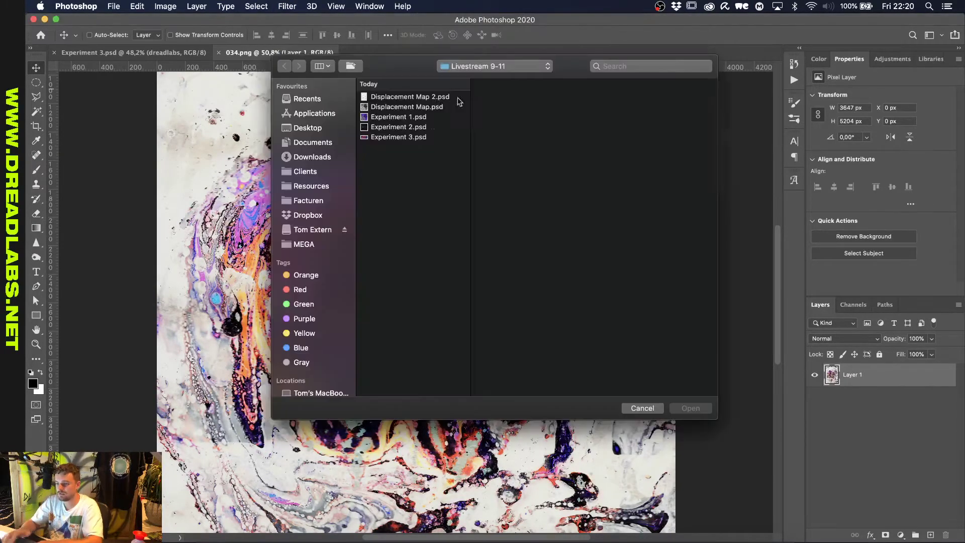
left_click(412, 107)
double_click(412, 107)
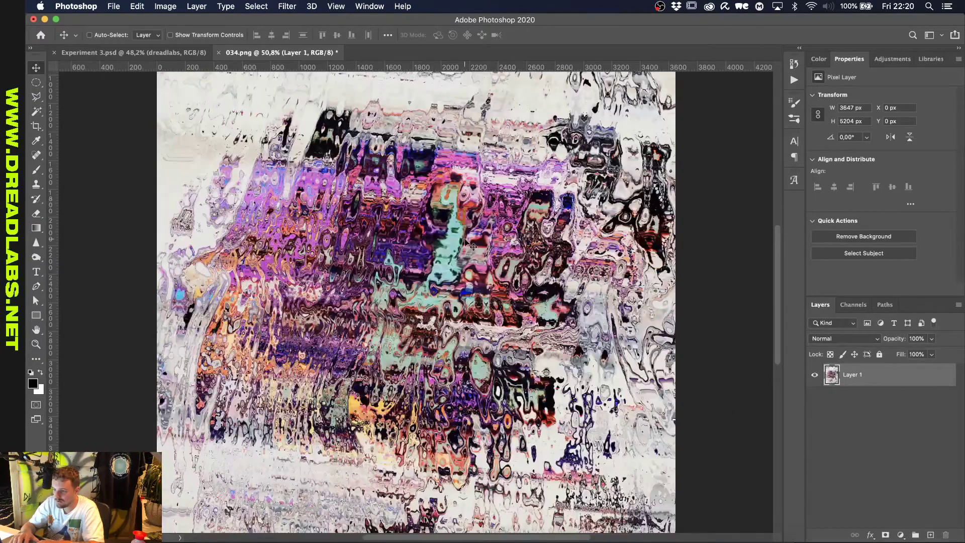
Add a Gradient Map adjustment layer above the displaced Layer 1 in 034.png.
scroll(482, 240, "down", 4)
scroll(482, 240, "up", 5)
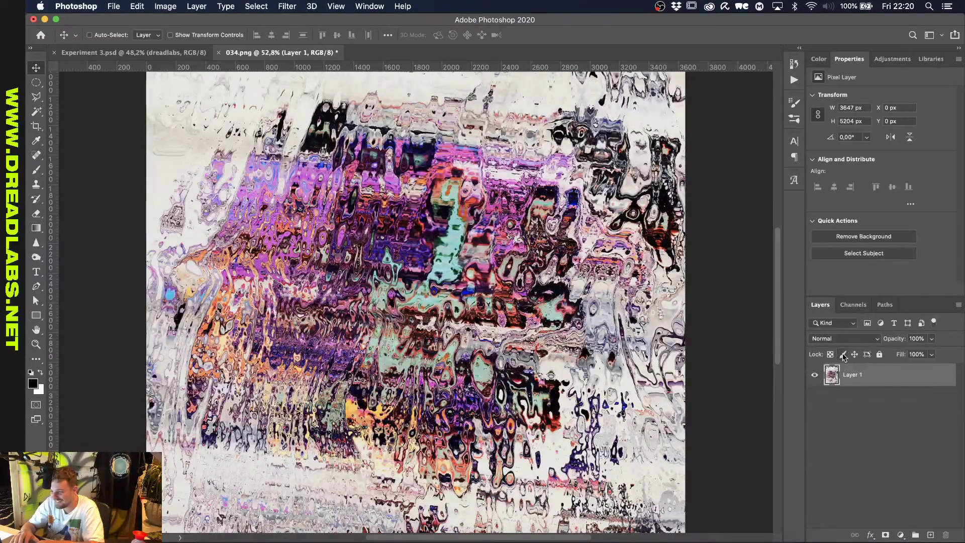
scroll(541, 373, "down", 2)
left_click(892, 58)
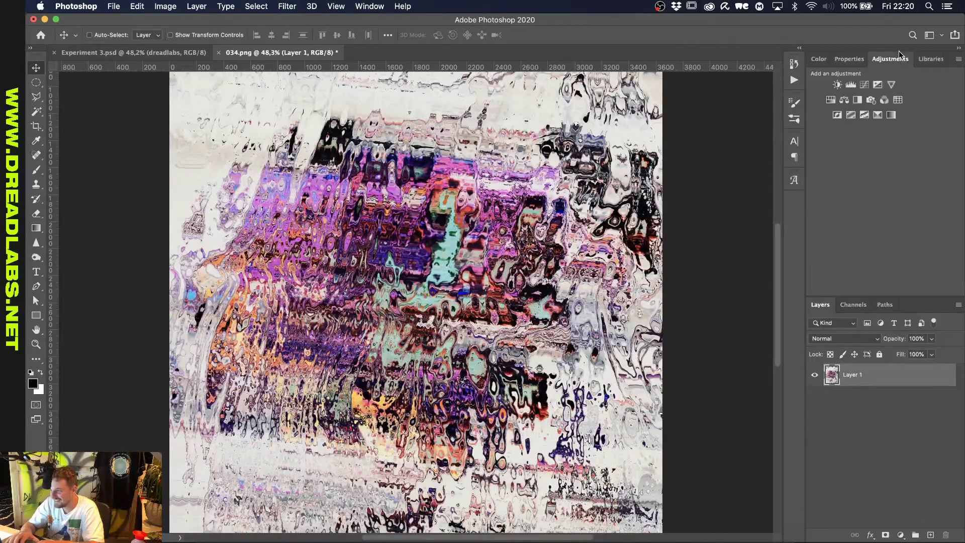
left_click(892, 119)
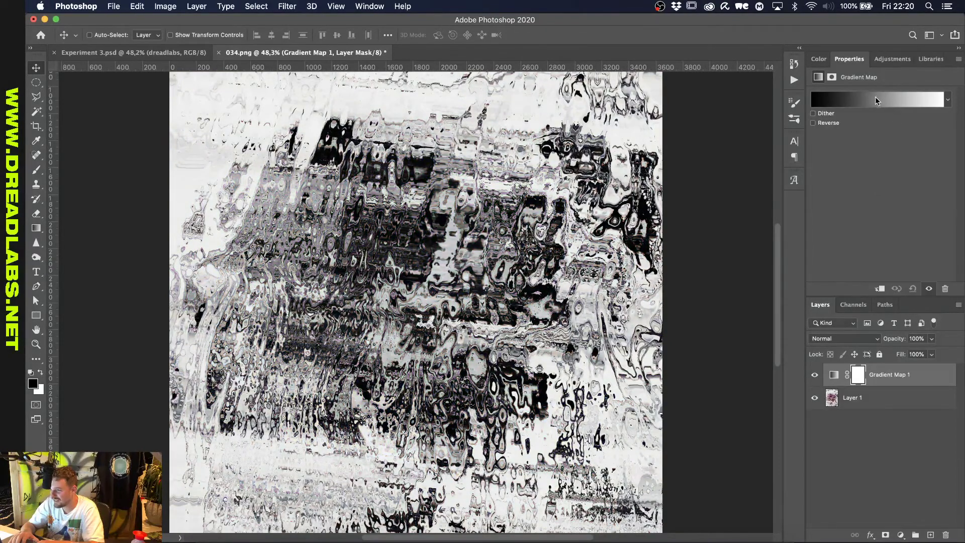
Apply the navy-teal-orange-pink gradient preset to the gradient map and set that layer's blend mode to Lighter Color.
left_click(875, 97)
left_click(763, 251)
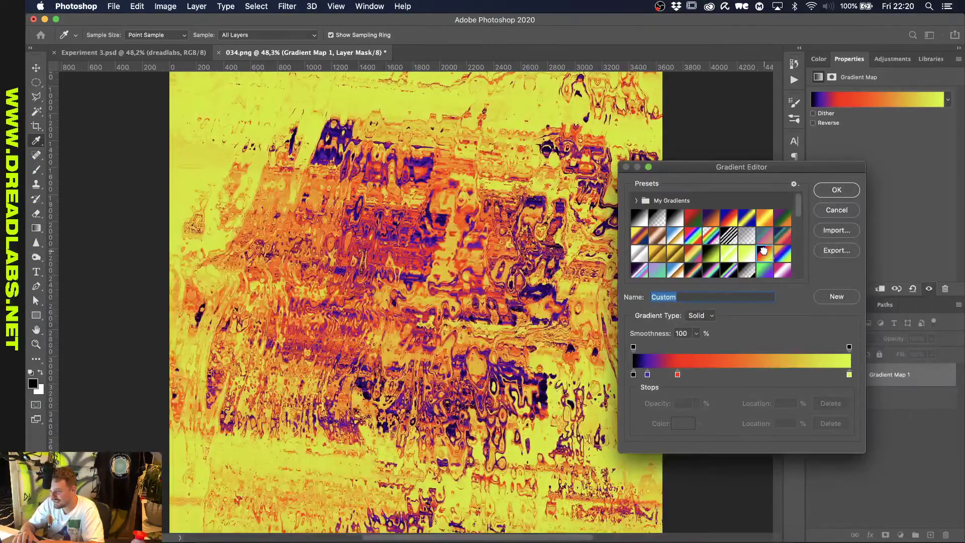
left_click(782, 234)
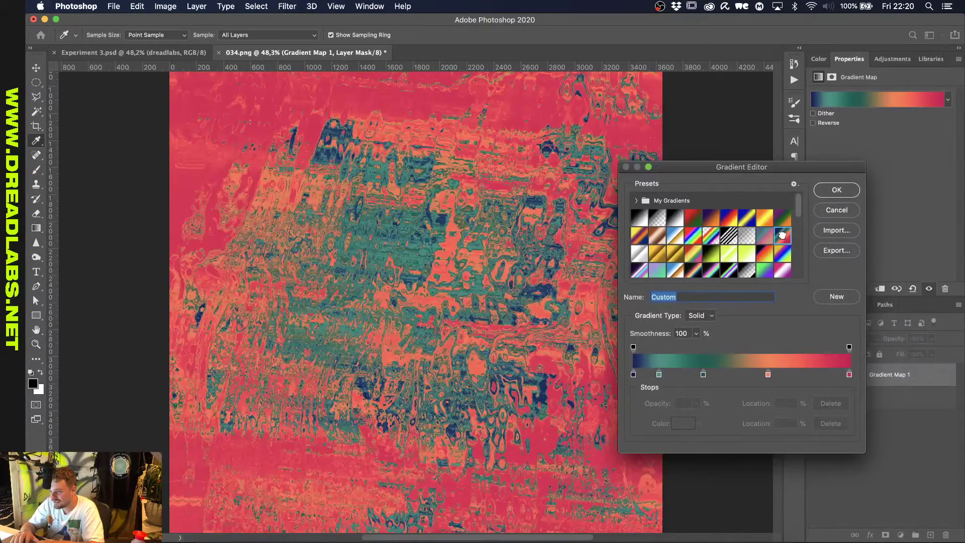
left_click(831, 191)
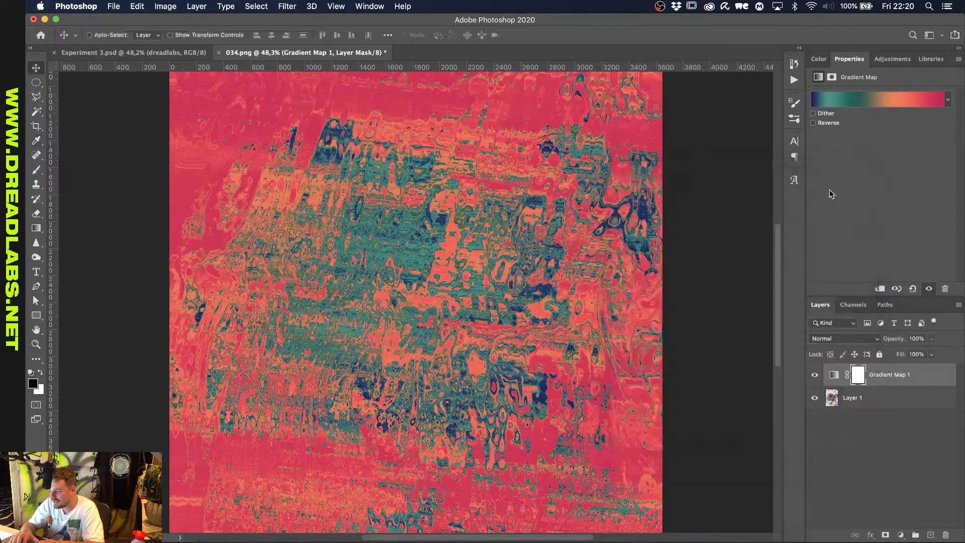
left_click(835, 340)
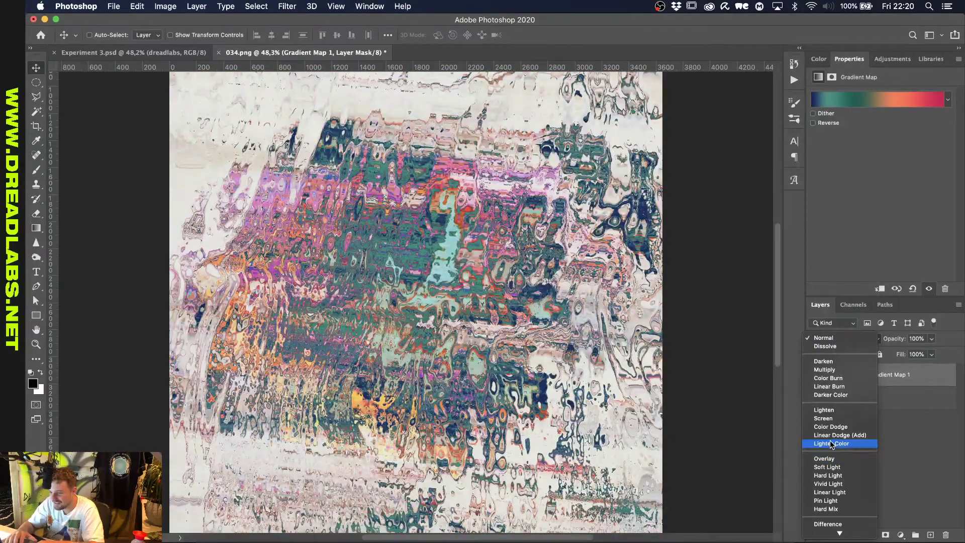
left_click(830, 442)
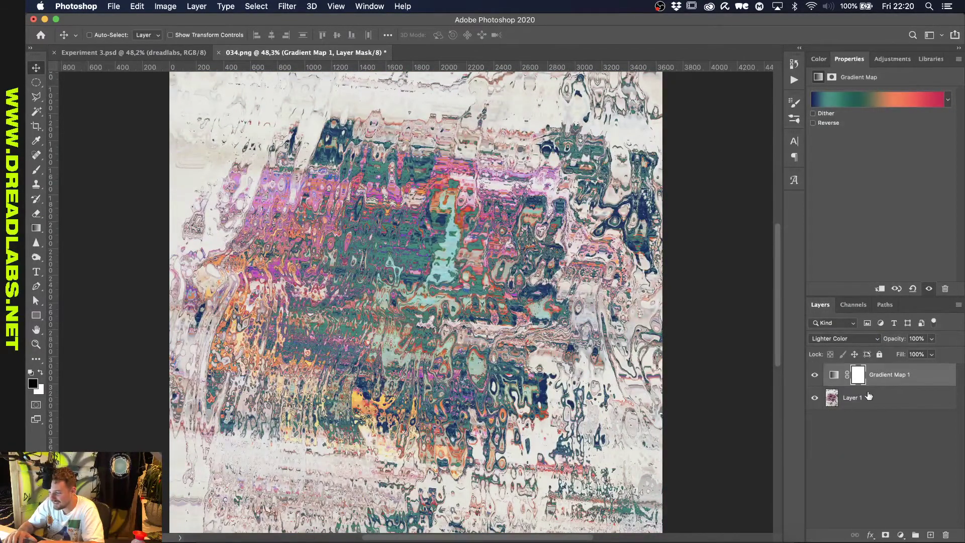
Convert Layer 1 and the Gradient Map 1 layer together into a single smart object.
left_click(868, 397)
left_click(881, 381, "shift")
right_click(880, 380)
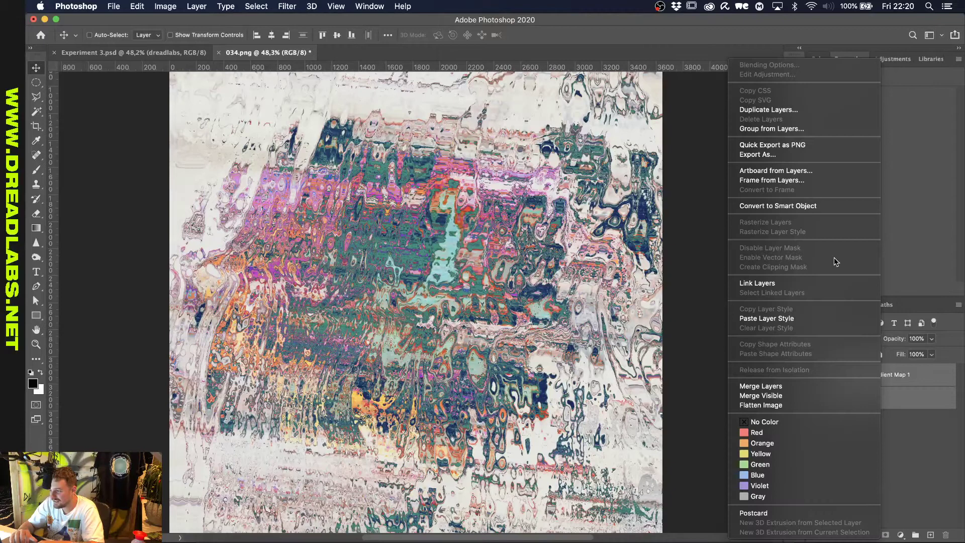
left_click(829, 203)
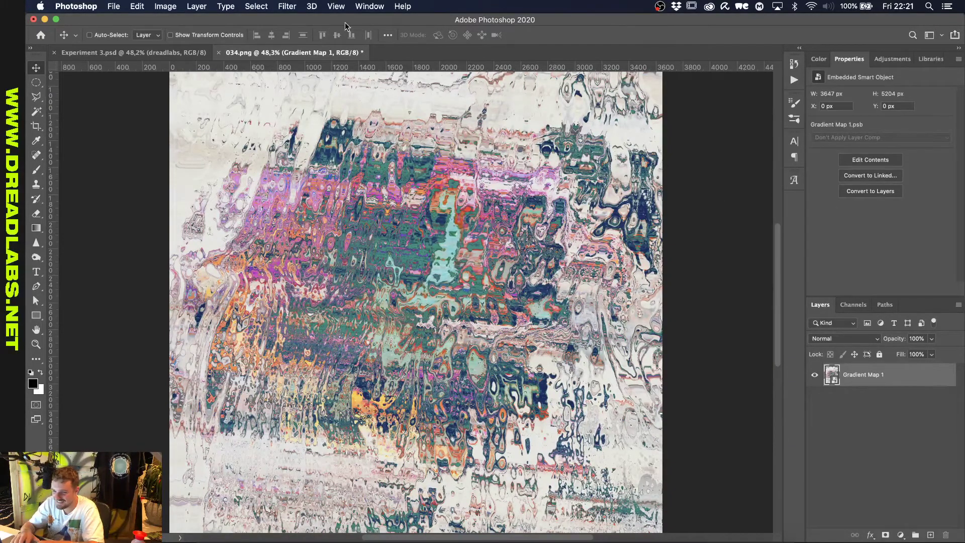
left_click(289, 7)
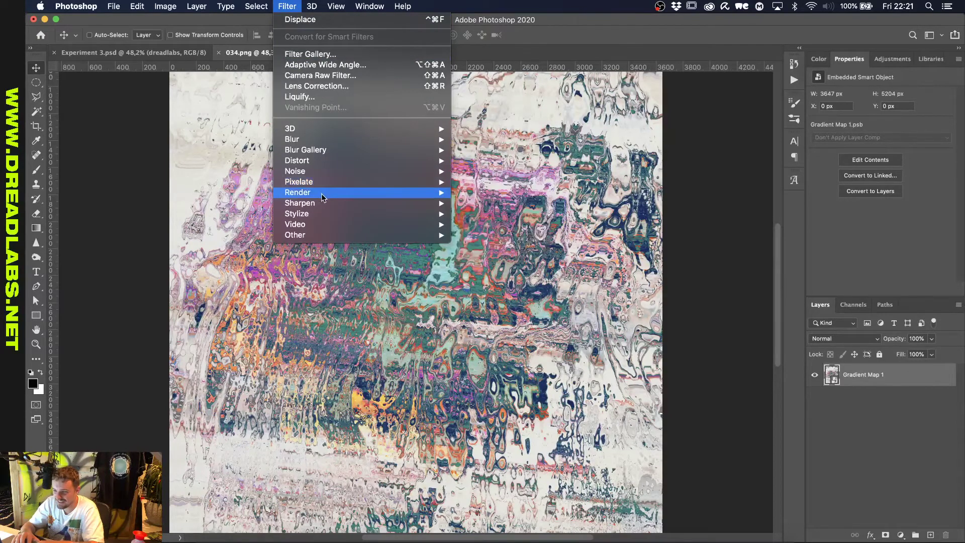
mouse_move(320, 194)
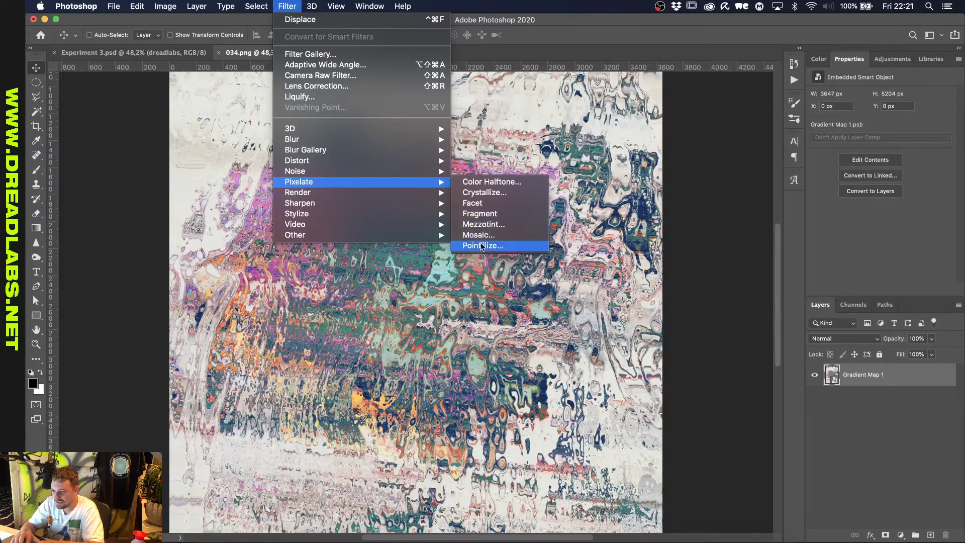
left_click(502, 194)
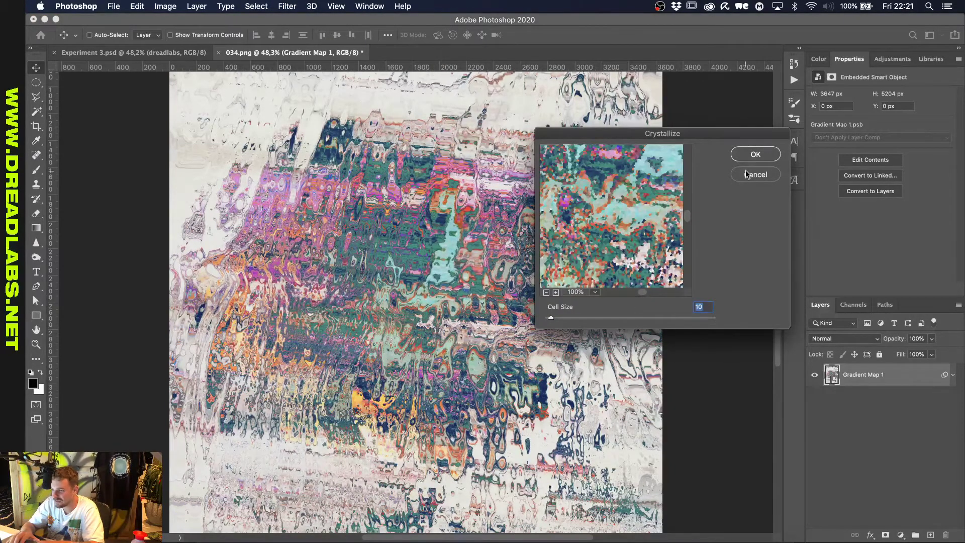
left_click(546, 292)
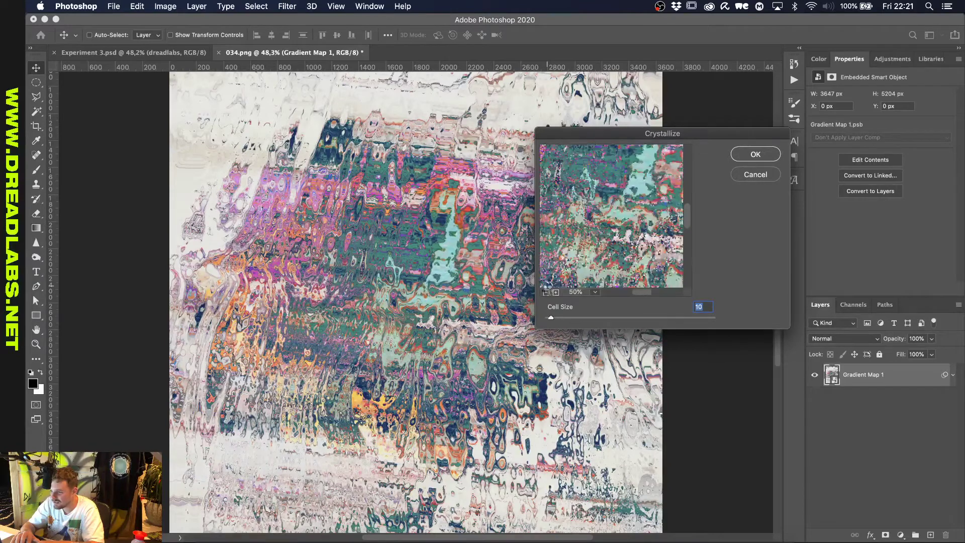
left_click(547, 291)
left_click(748, 174)
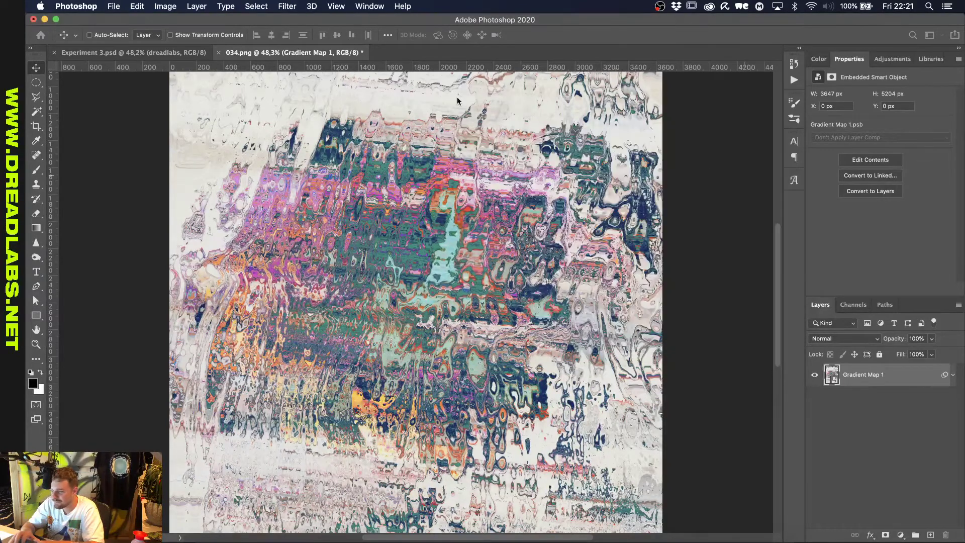
Apply a Mosaic filter with a cell size of 6 square to the smart object.
left_click(287, 6)
mouse_move(354, 198)
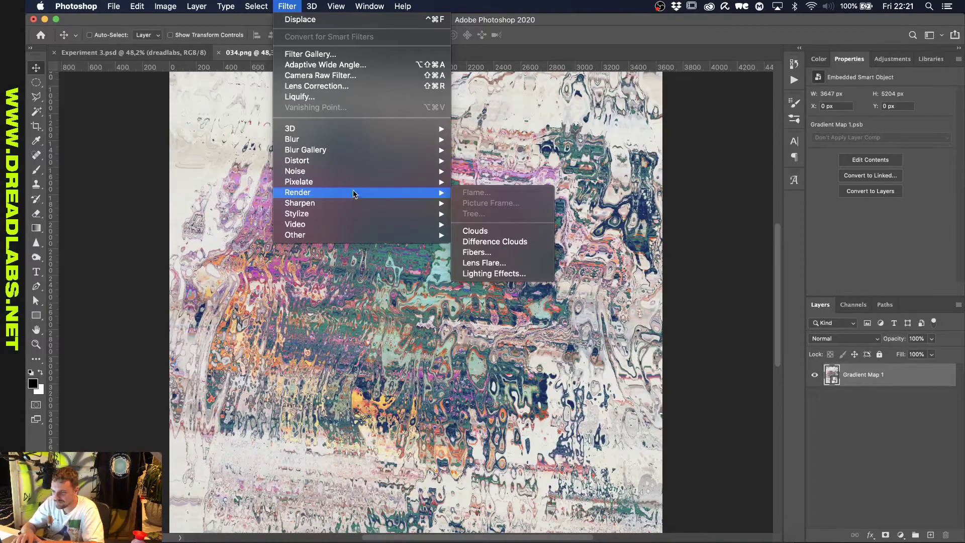
mouse_move(435, 185)
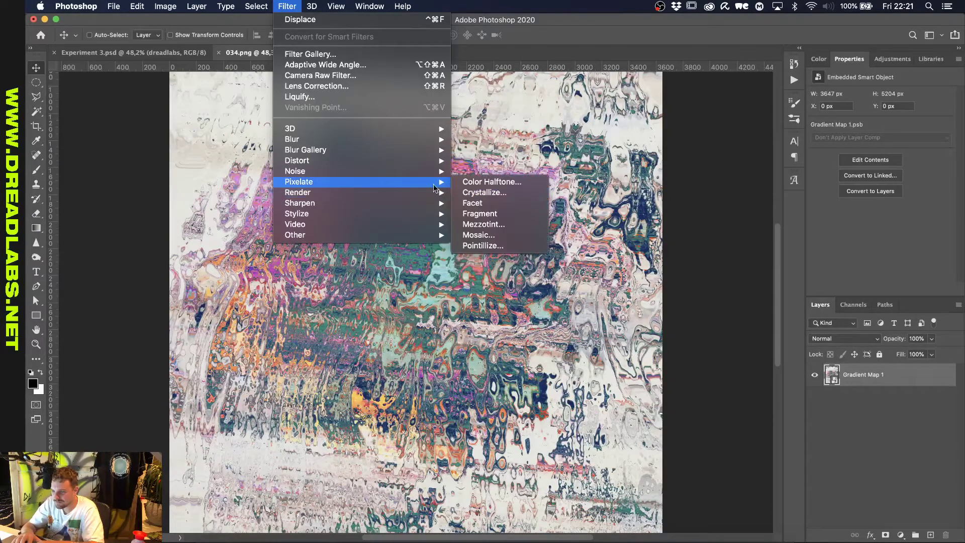
left_click(497, 235)
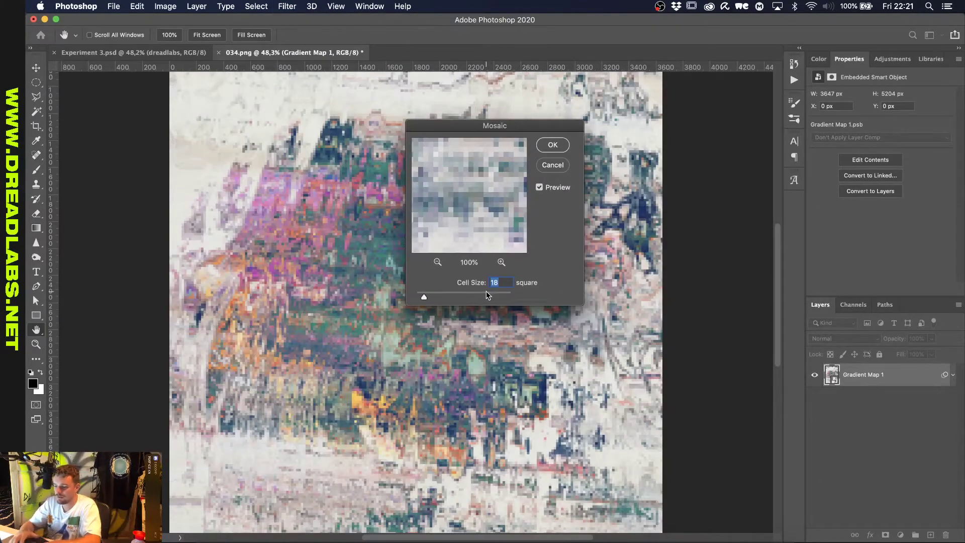
type("4")
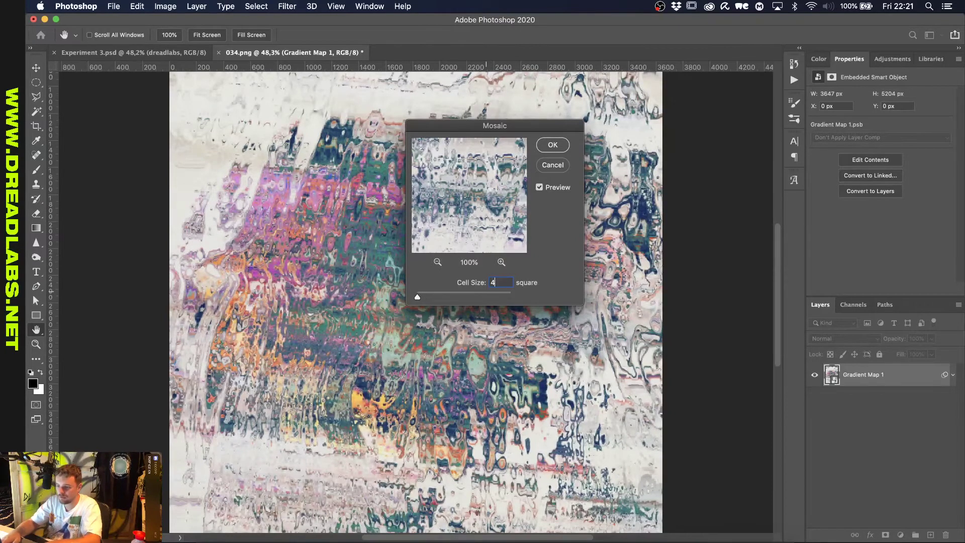
type("5")
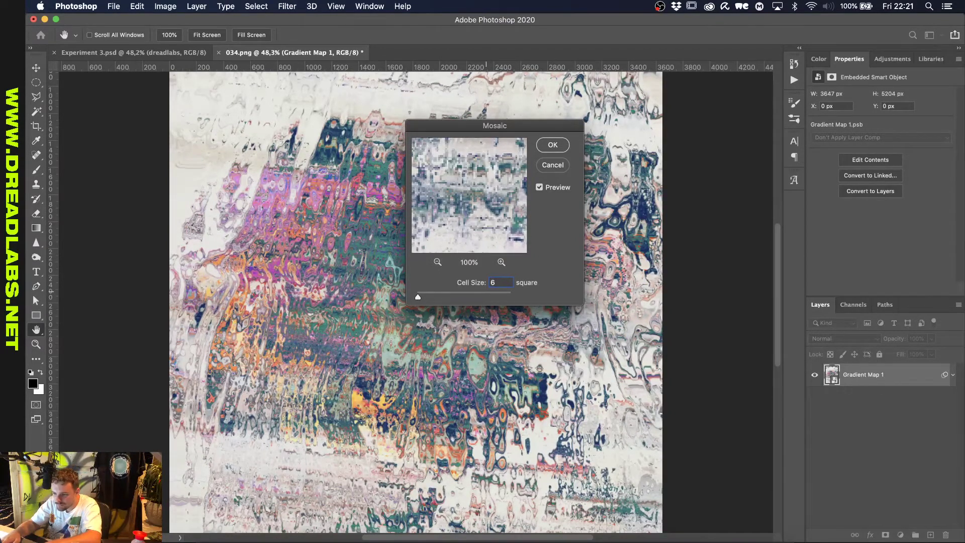
key("Return")
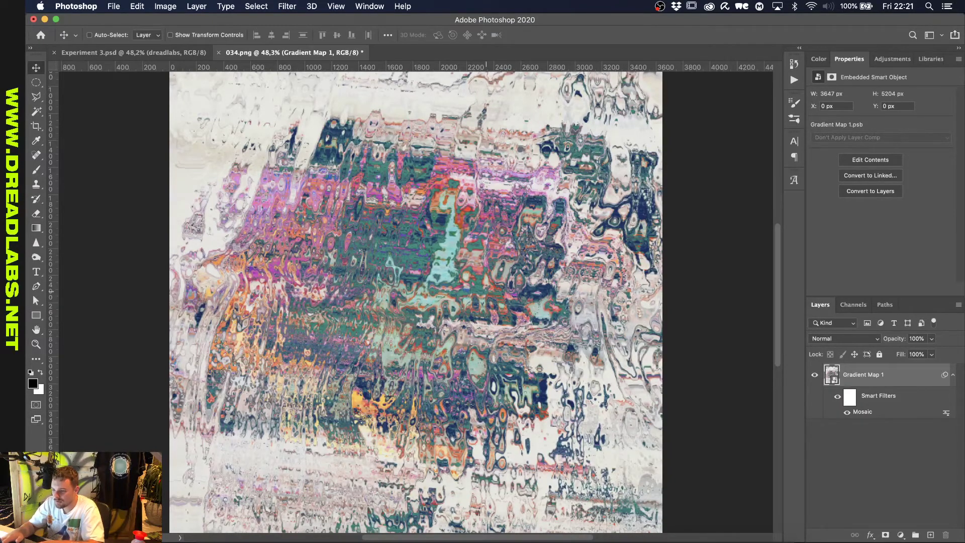
scroll(377, 301, "up", 2)
scroll(392, 297, "down", 3)
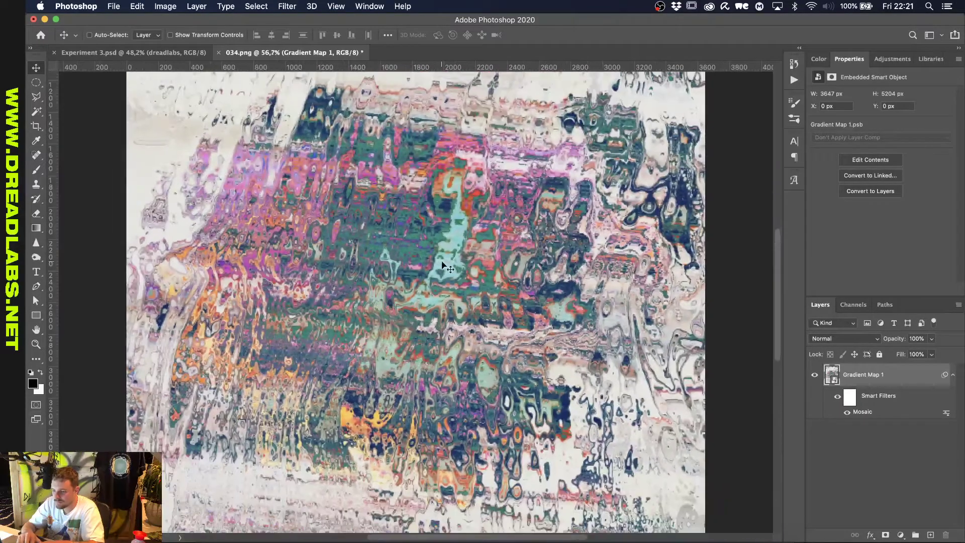
scroll(442, 265, "up", 2)
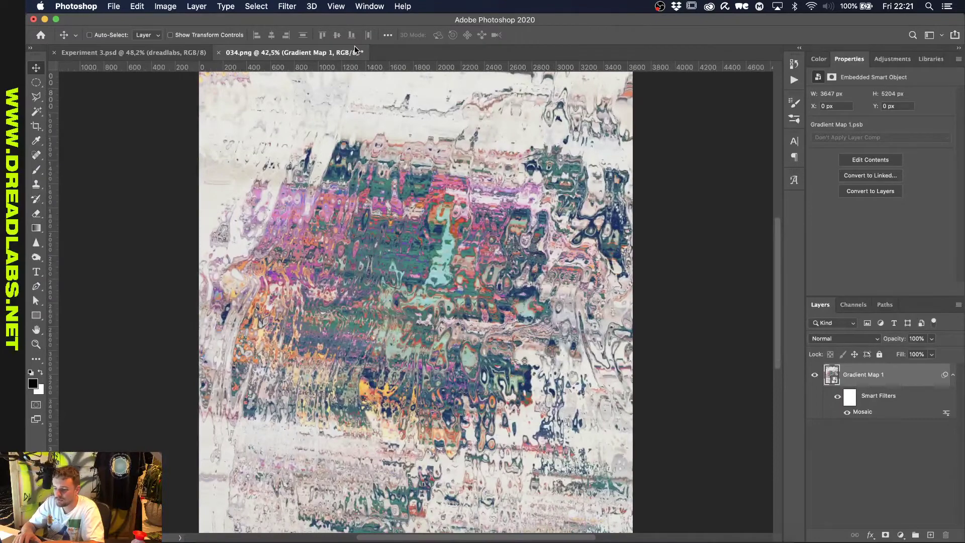
Create a new transparent 3000 x 3000 px document at 72 ppi and fill its layer with the Clouds render filter.
key("super+s")
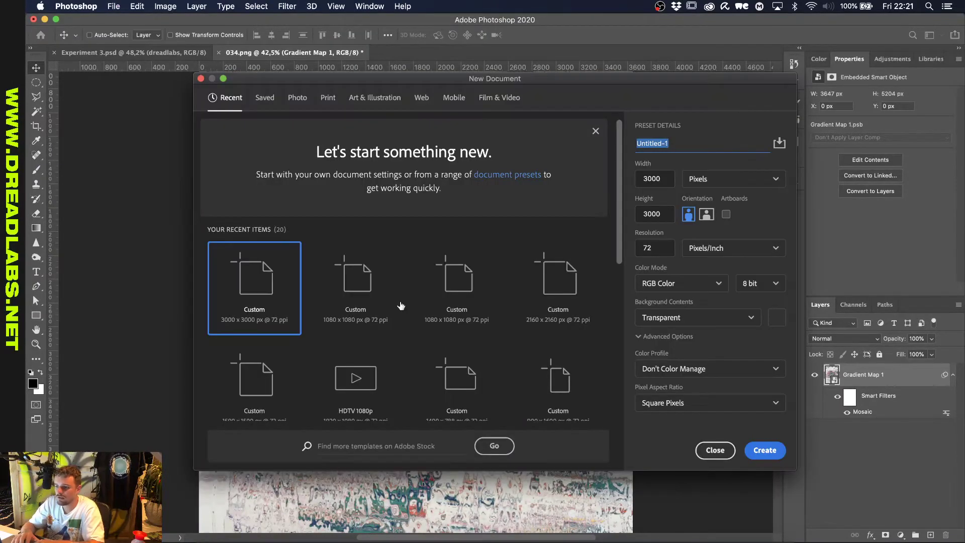
double_click(253, 300)
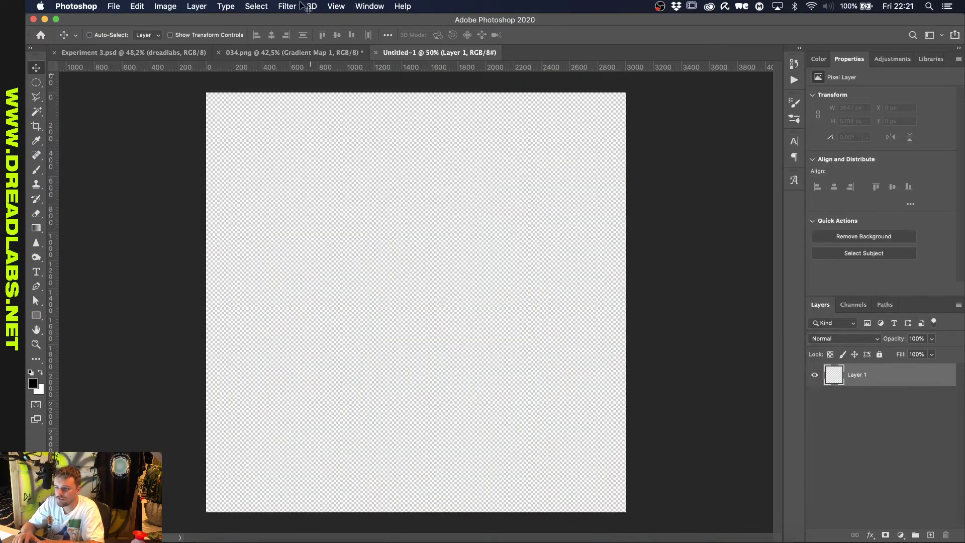
left_click(290, 6)
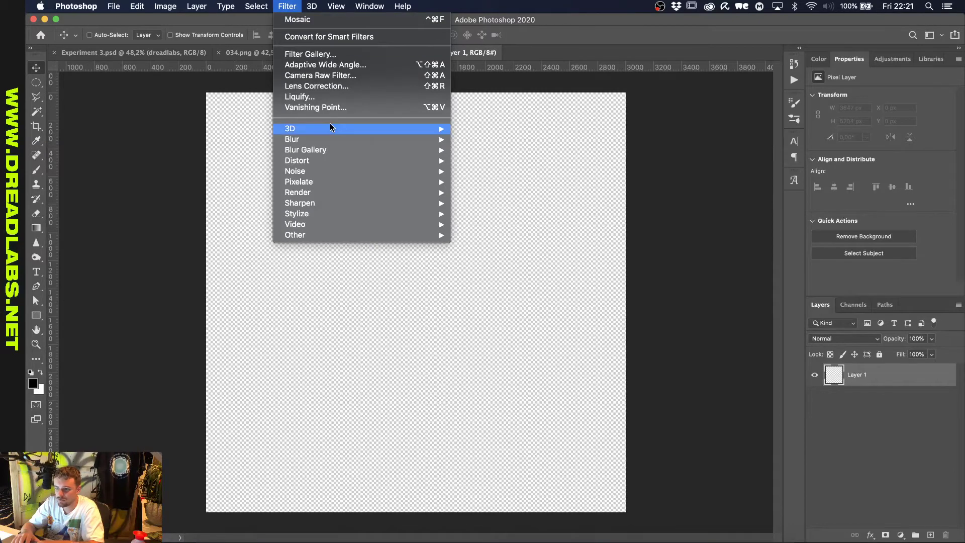
mouse_move(314, 205)
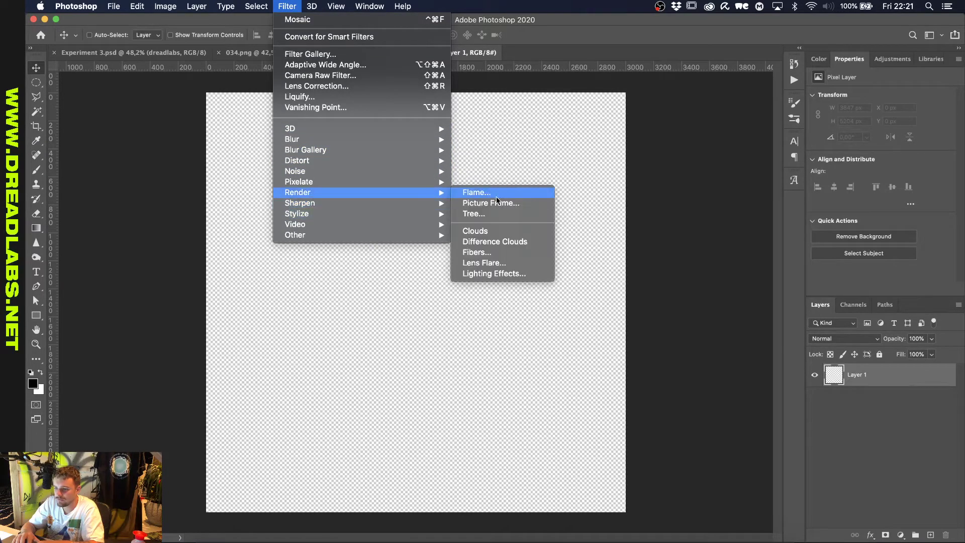
left_click(477, 231)
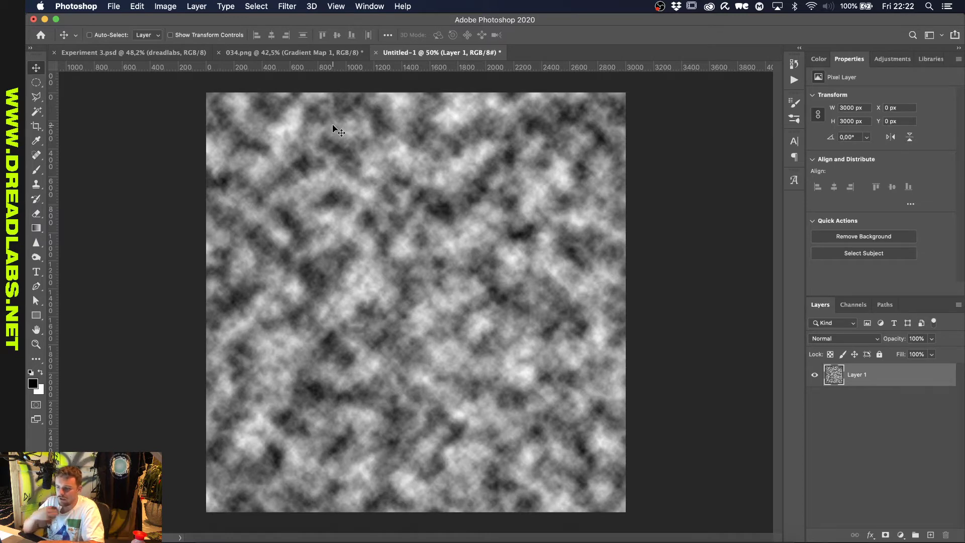
Apply a Mosaic filter with a cell size of 20 square to the clouds layer.
left_click(287, 6)
mouse_move(305, 163)
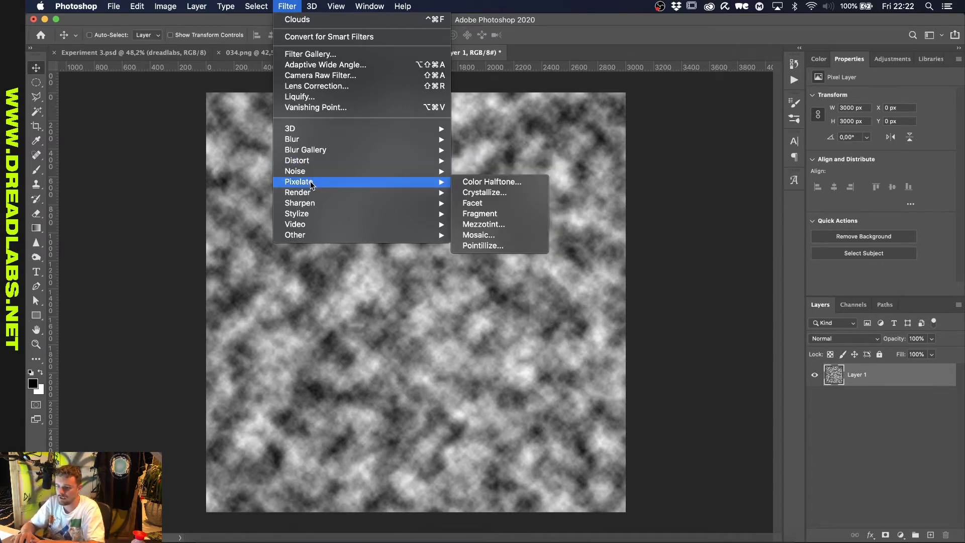
mouse_move(316, 186)
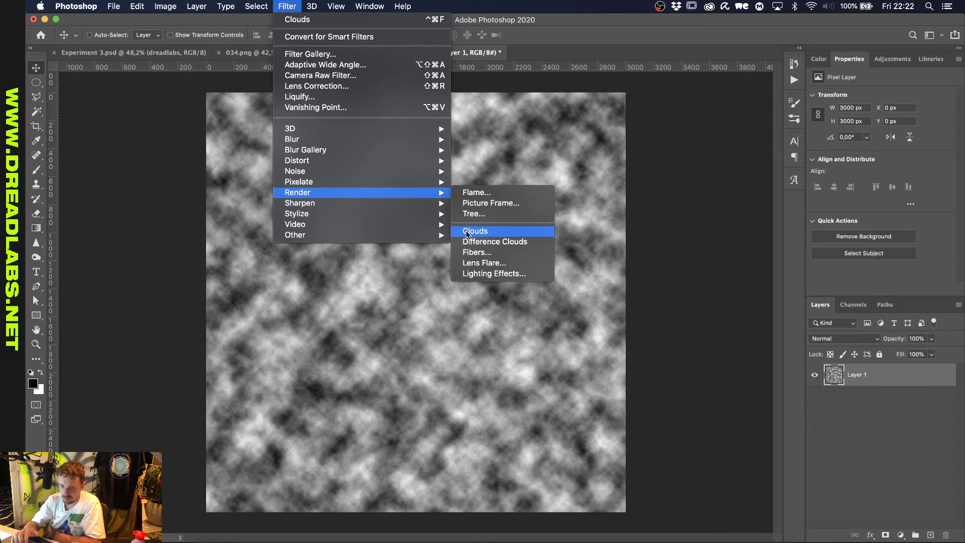
mouse_move(408, 215)
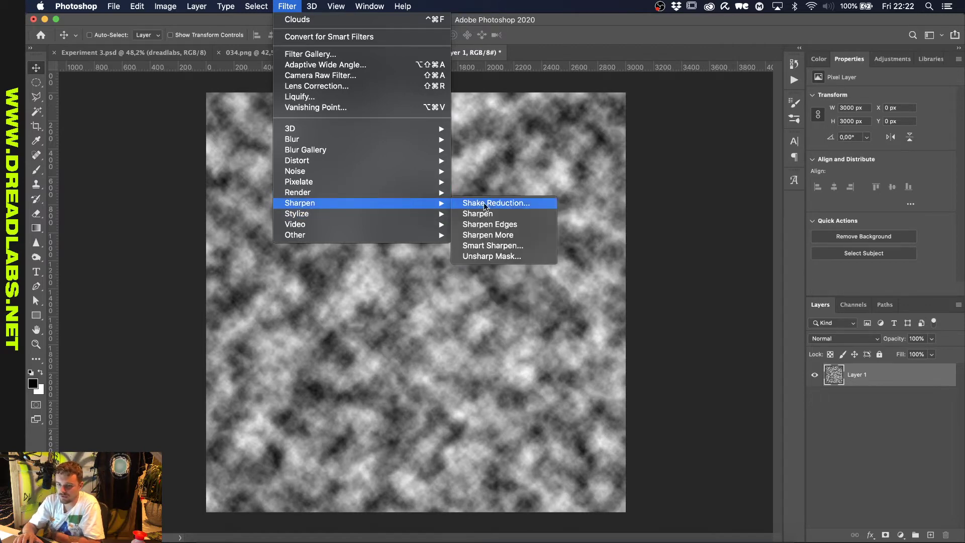
mouse_move(365, 214)
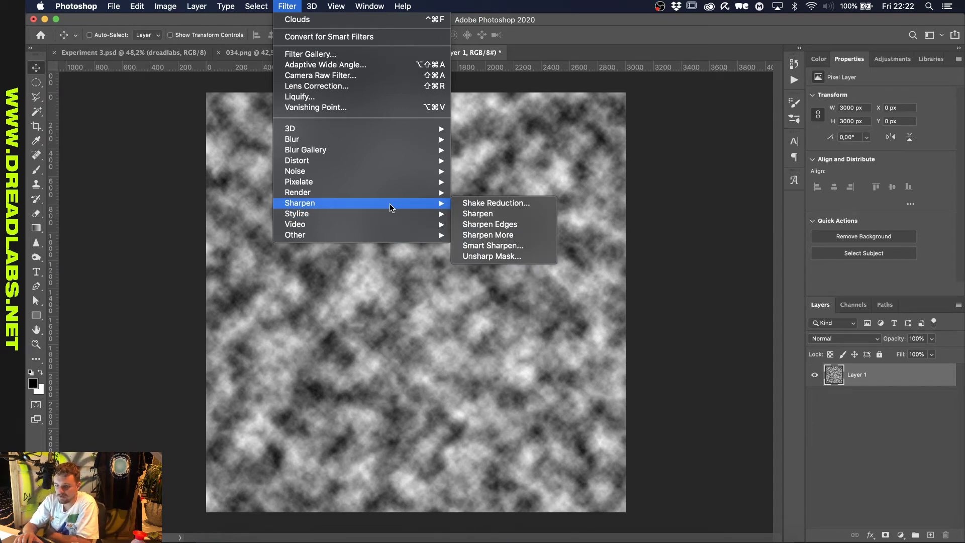
mouse_move(392, 183)
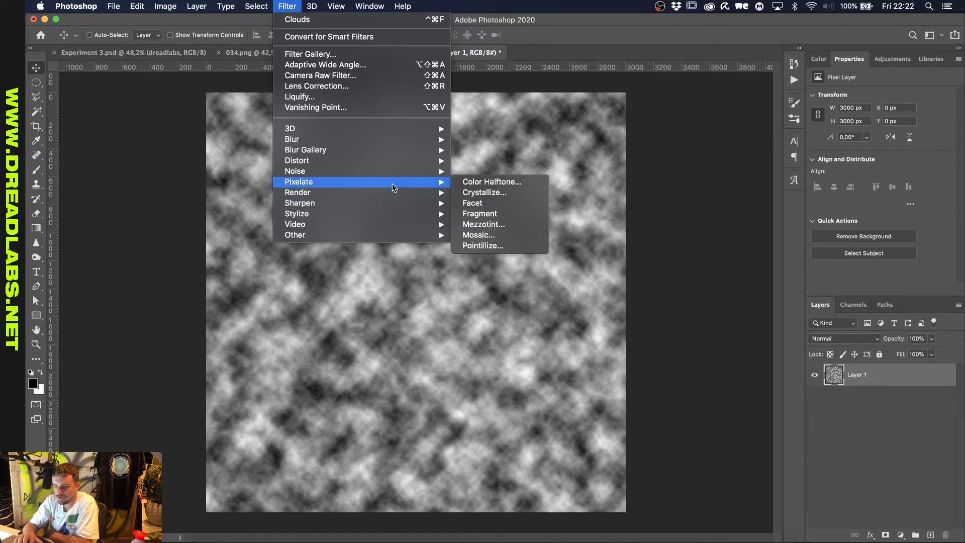
left_click(505, 235)
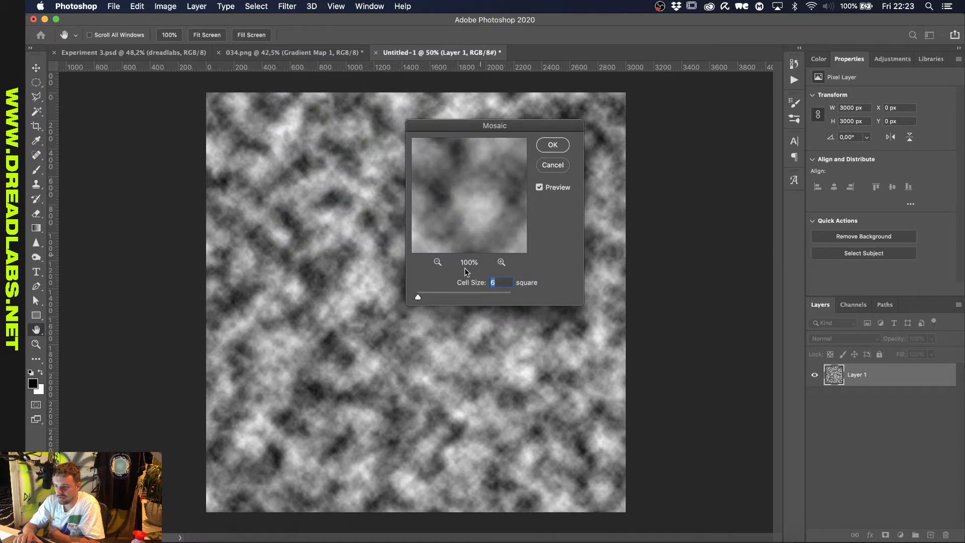
left_click_drag(418, 297, 425, 298)
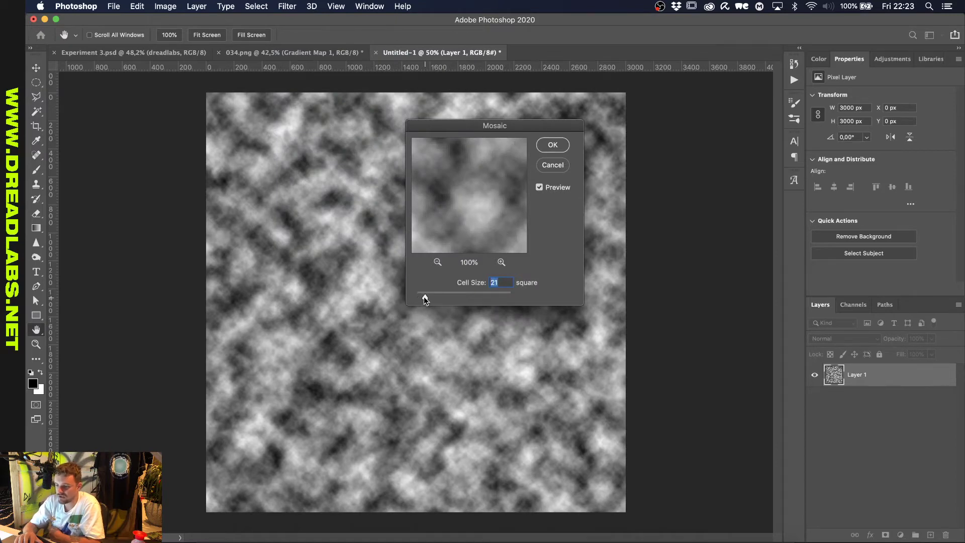
key("Up")
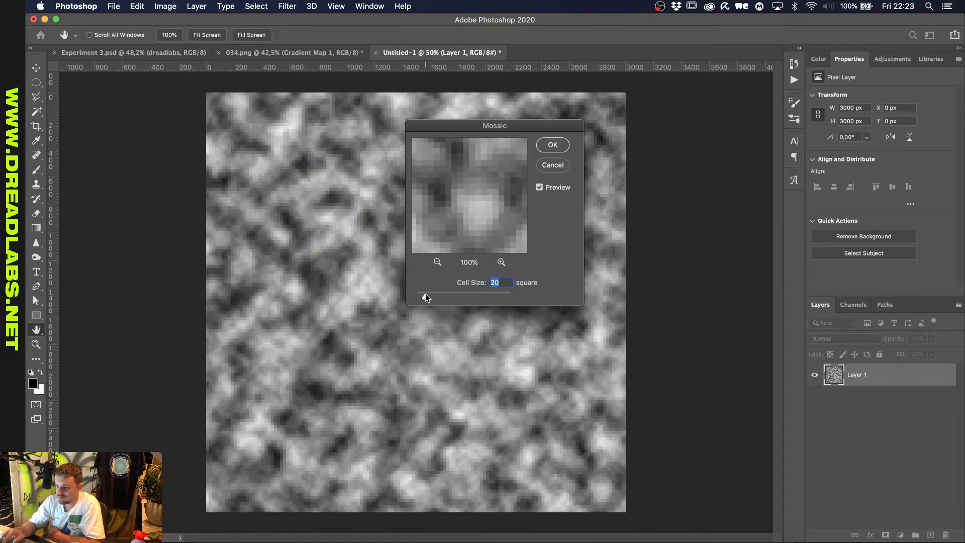
key("Return")
scroll(377, 277, "up", 3)
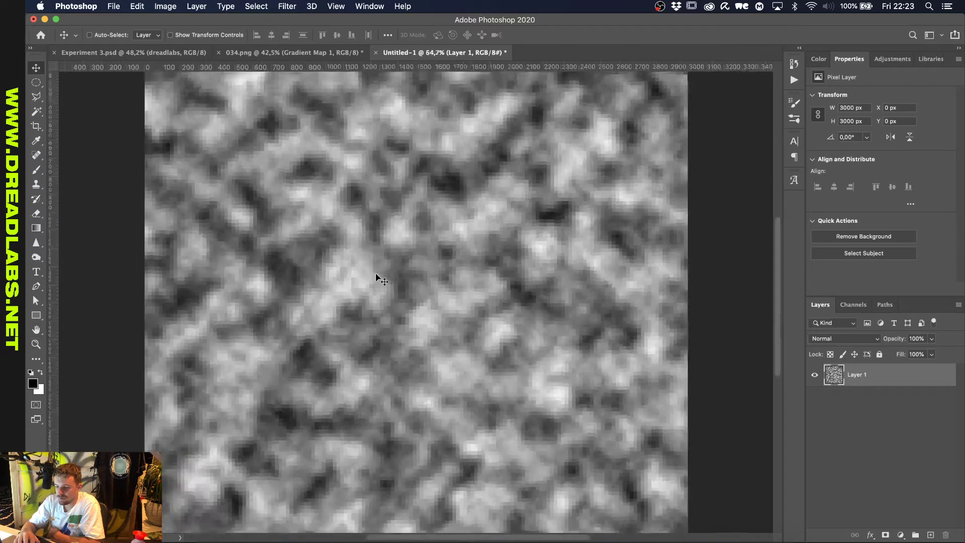
scroll(468, 233, "down", 3)
Add a Curves adjustment layer above the clouds layer and shape an S-curve, with the highlight point at input 186, output 220.
left_click(891, 60)
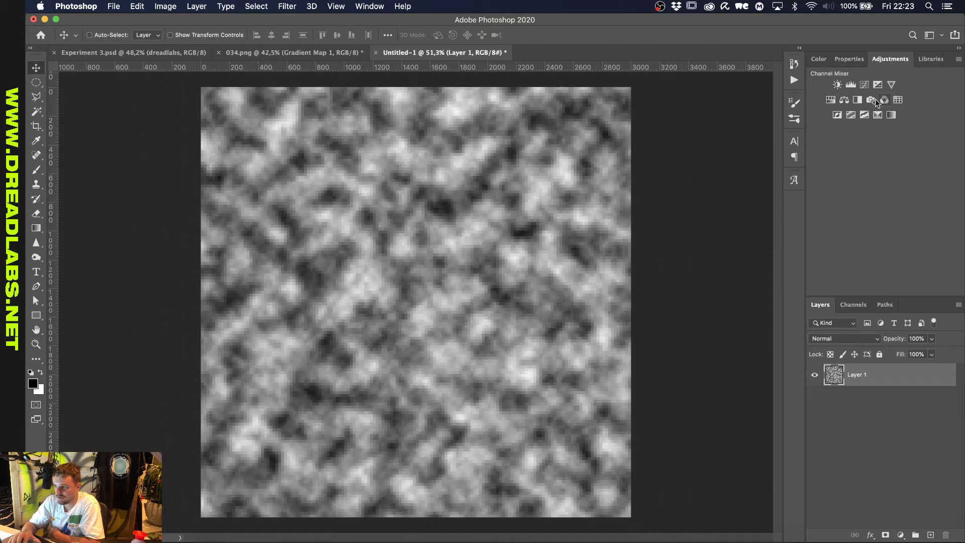
left_click(863, 84)
left_click_drag(852, 219, 853, 227)
left_click(927, 153)
left_click_drag(927, 153, 916, 138)
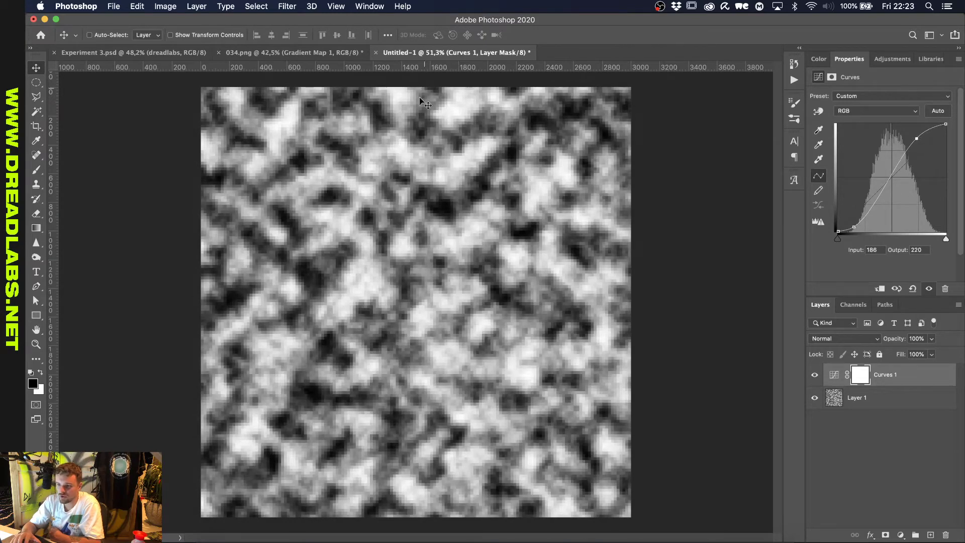
Save the clouds document as Glitchy Displacement.psd in the Livestream 9-11 folder.
key("super+s")
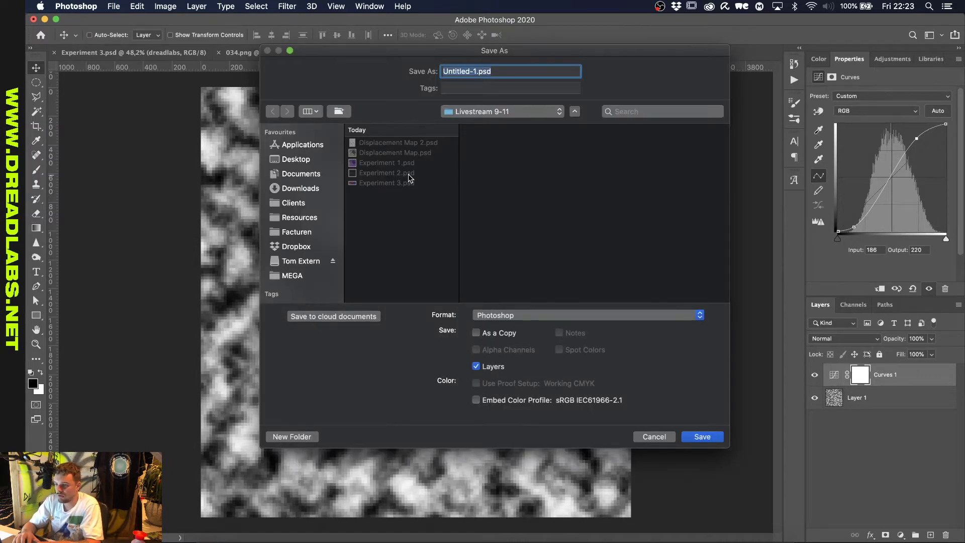
type("D")
key("BackSpace")
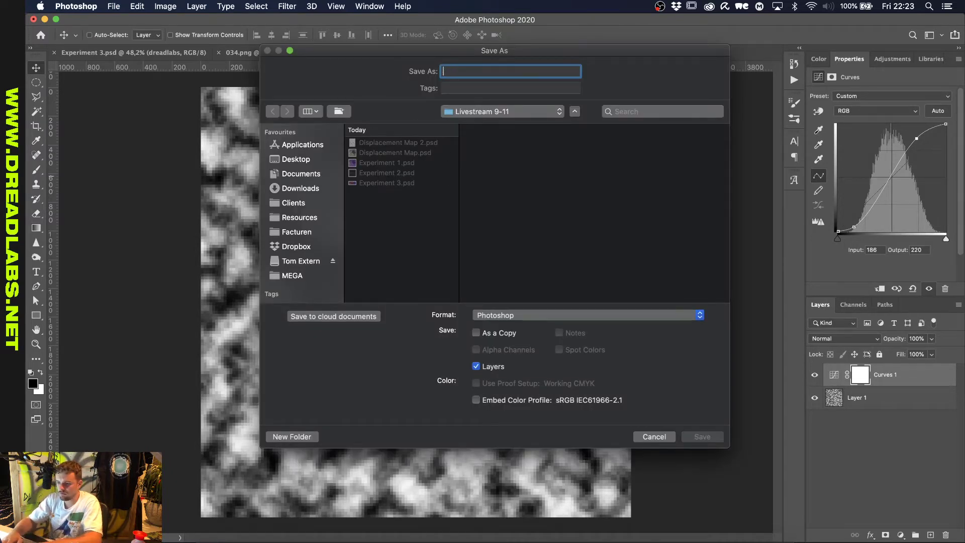
type("Glitchy")
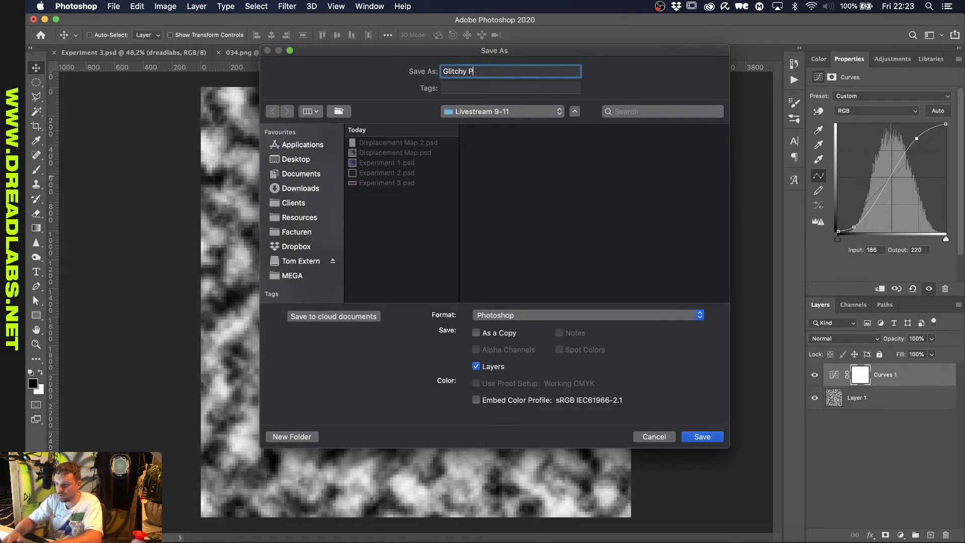
type("P")
key("BackSpace")
type("D")
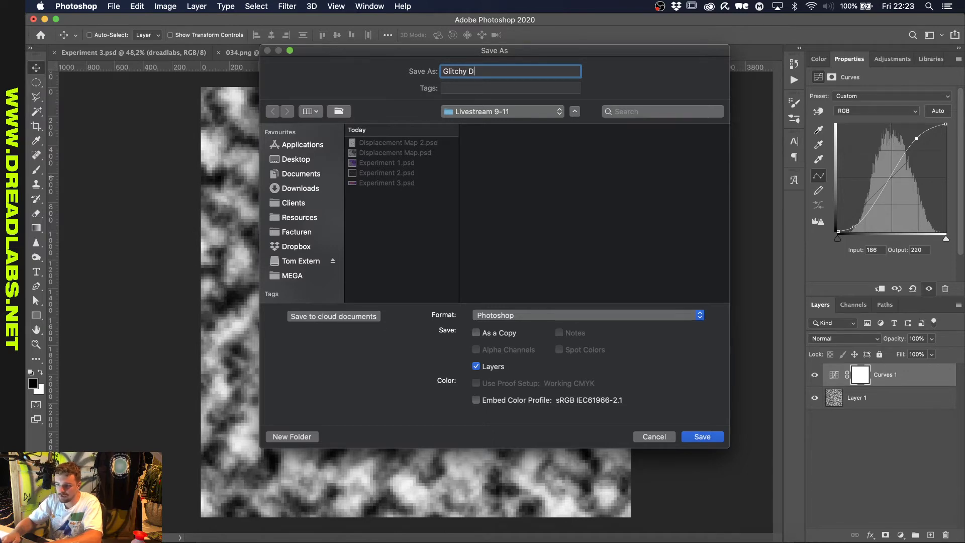
type("ispla")
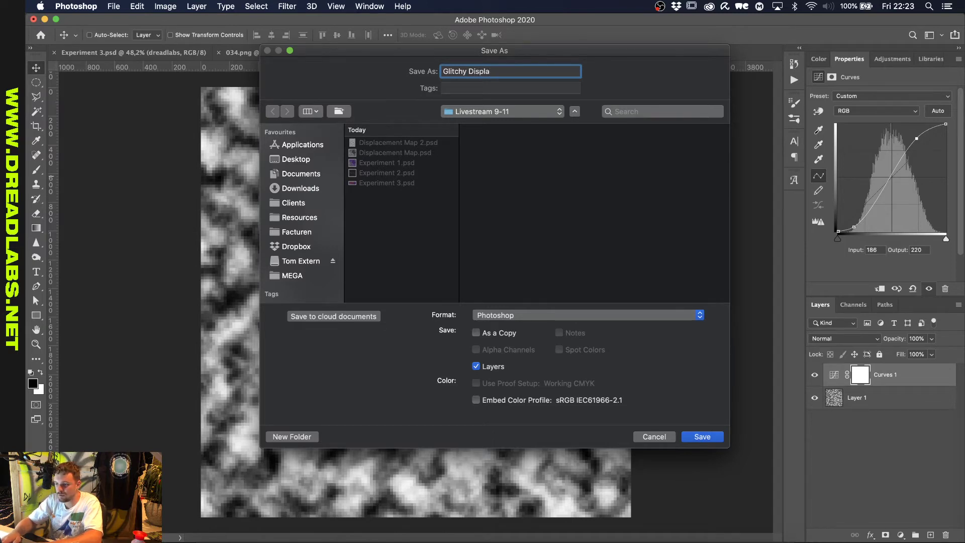
type("cement")
key("Return")
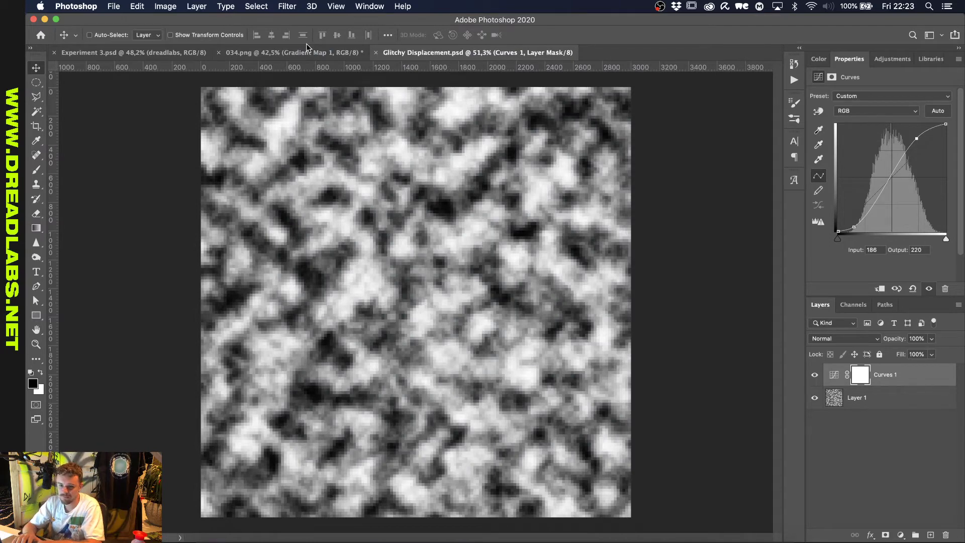
Apply a Displace filter to the smart object in 034.png with horizontal and vertical scale 50, using Glitchy Displacement.psd as the map.
left_click(304, 50)
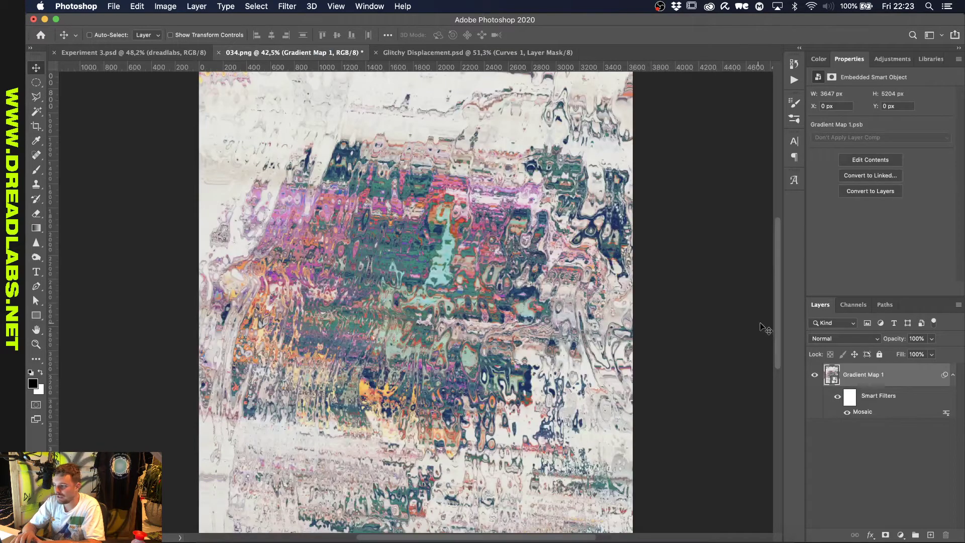
left_click(285, 8)
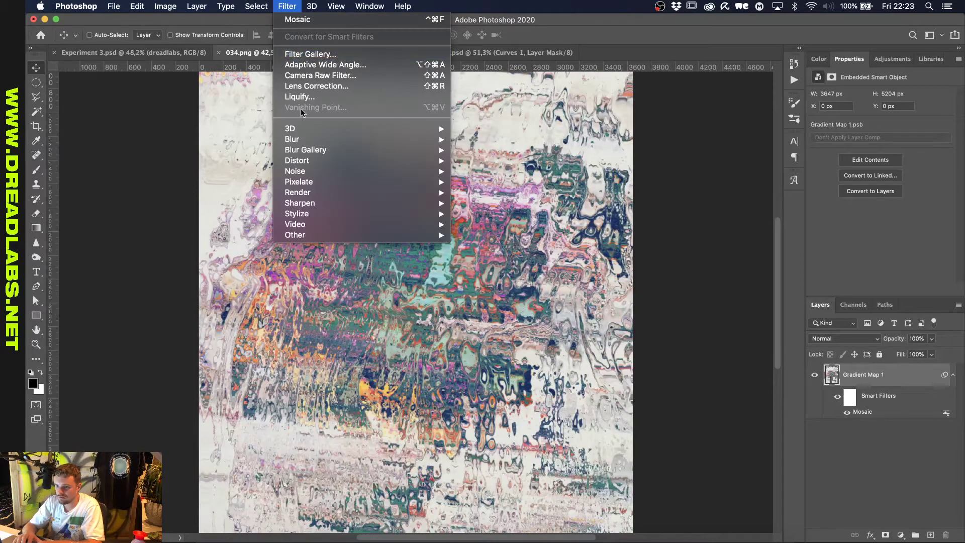
mouse_move(382, 160)
left_click(507, 159)
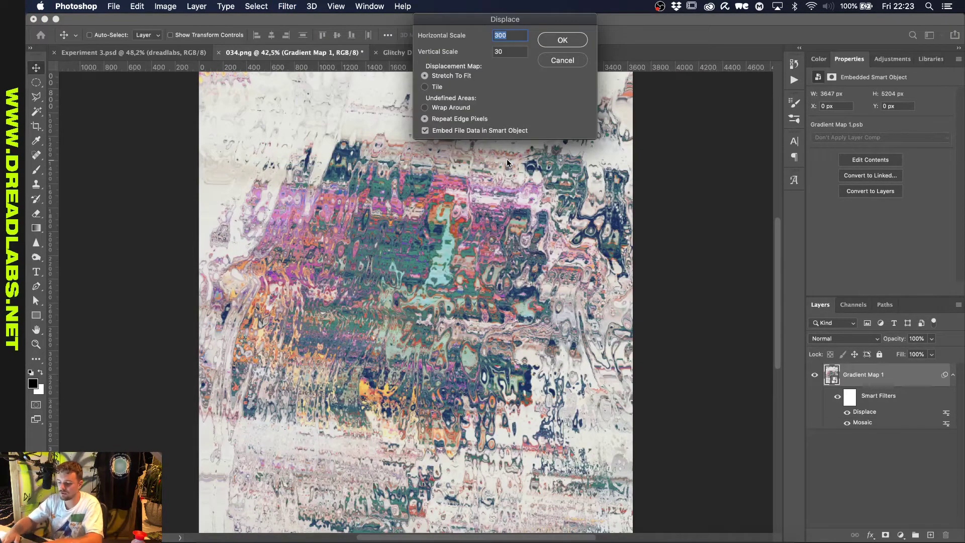
type("50")
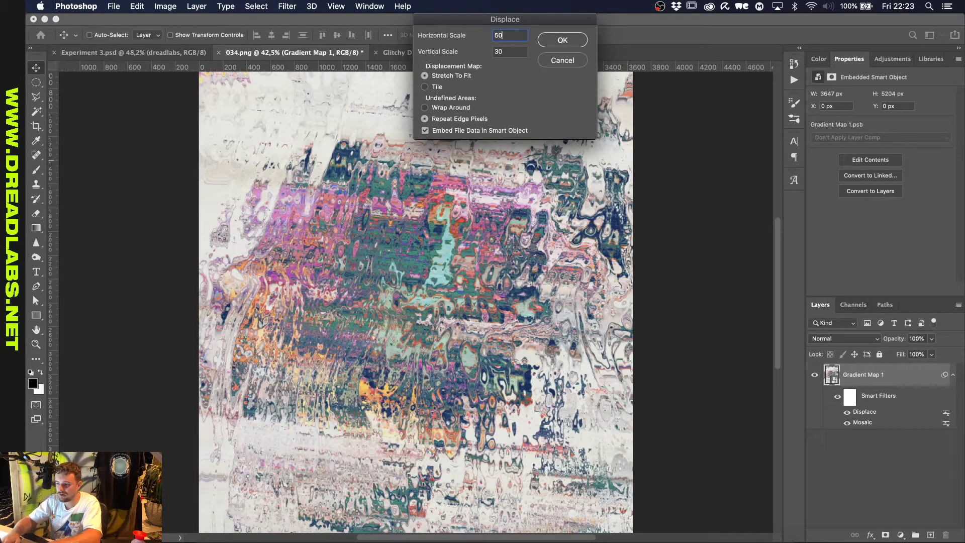
key("Return")
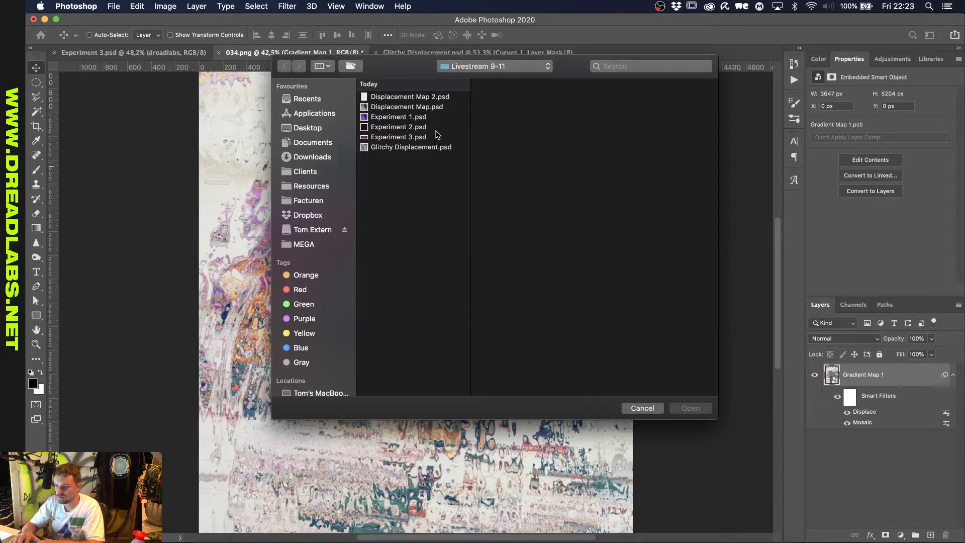
left_click(412, 147)
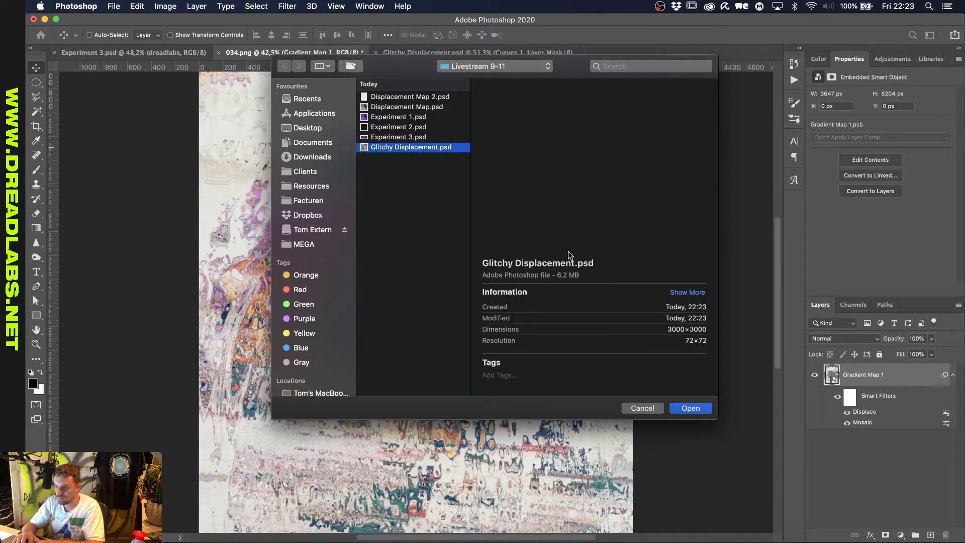
left_click(682, 409)
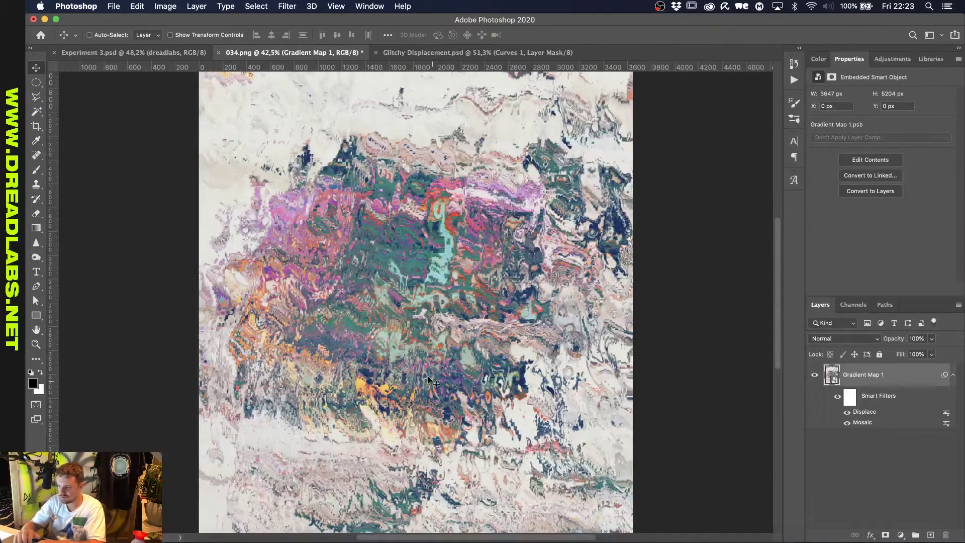
Set the Displace smart filter's horizontal and vertical scale to 100, using Glitchy Displacement.psd as the map.
scroll(396, 354, "up", 3)
scroll(396, 354, "up", 2)
scroll(397, 358, "up", 3)
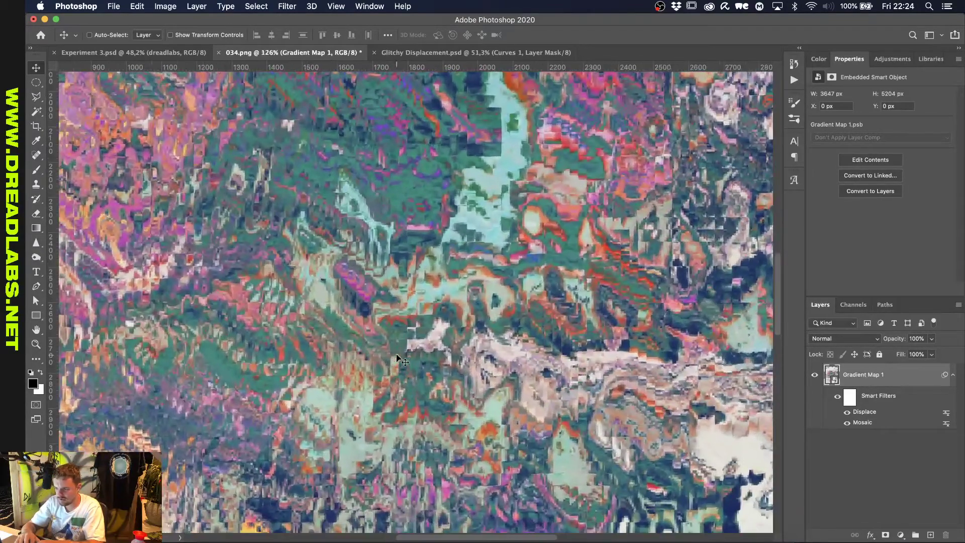
double_click(867, 411)
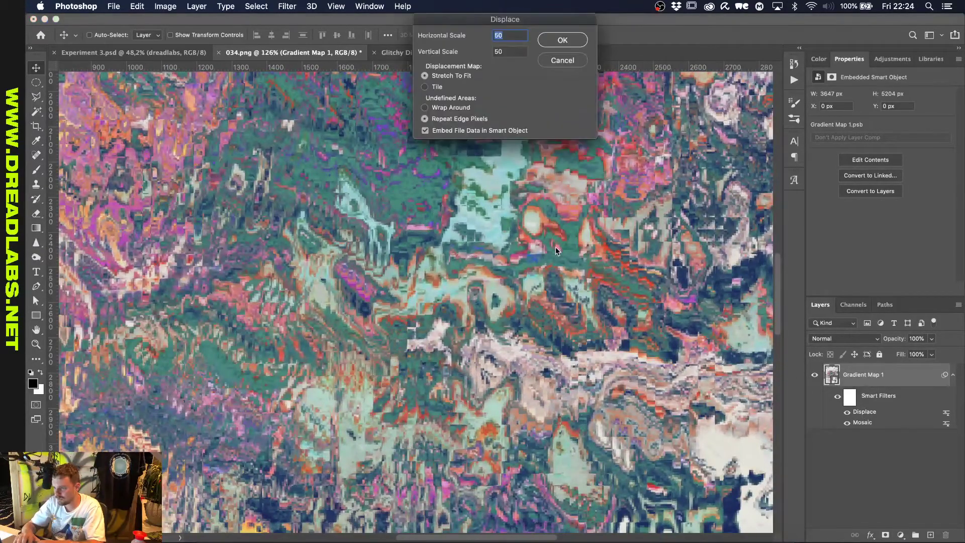
type("100")
key("Tab")
type("100")
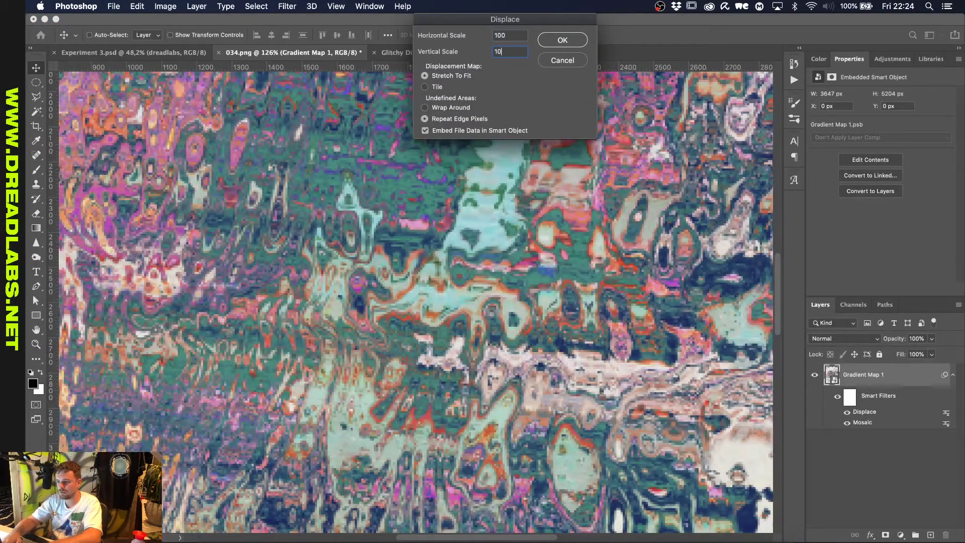
key("Return")
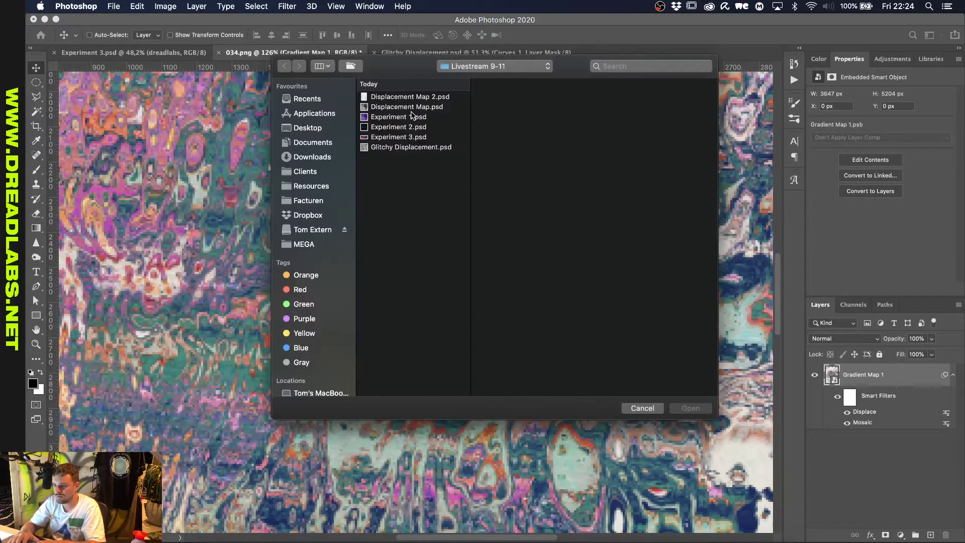
left_click(414, 147)
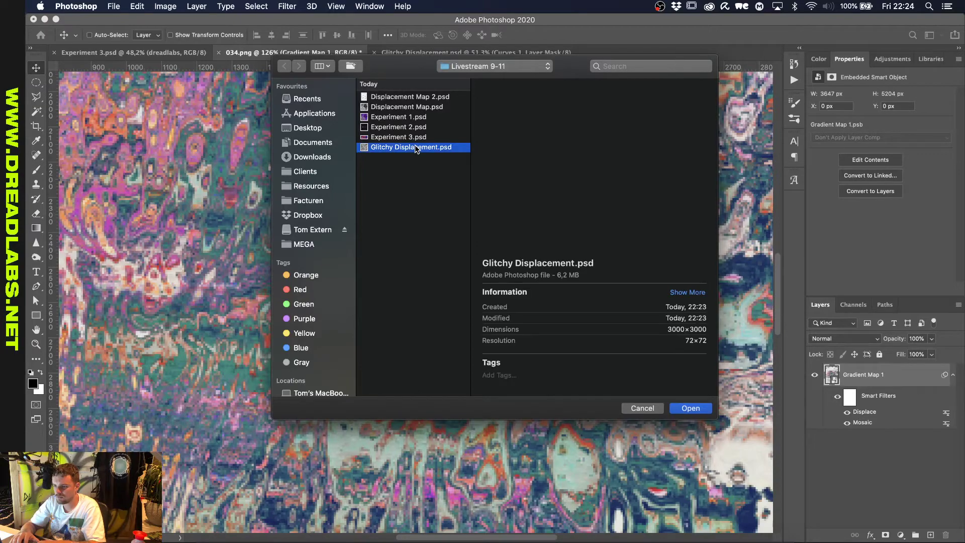
key("Return")
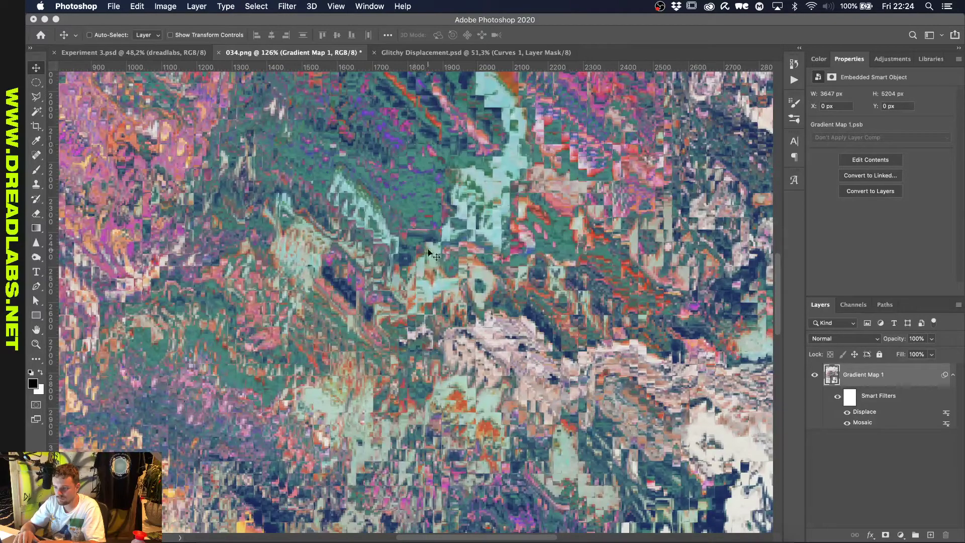
Apply a Mosaic filter with a cell size of 50 square to Layer 1 in Glitchy Displacement.psd and save the file.
key("super+0")
key("ctrl+Tab")
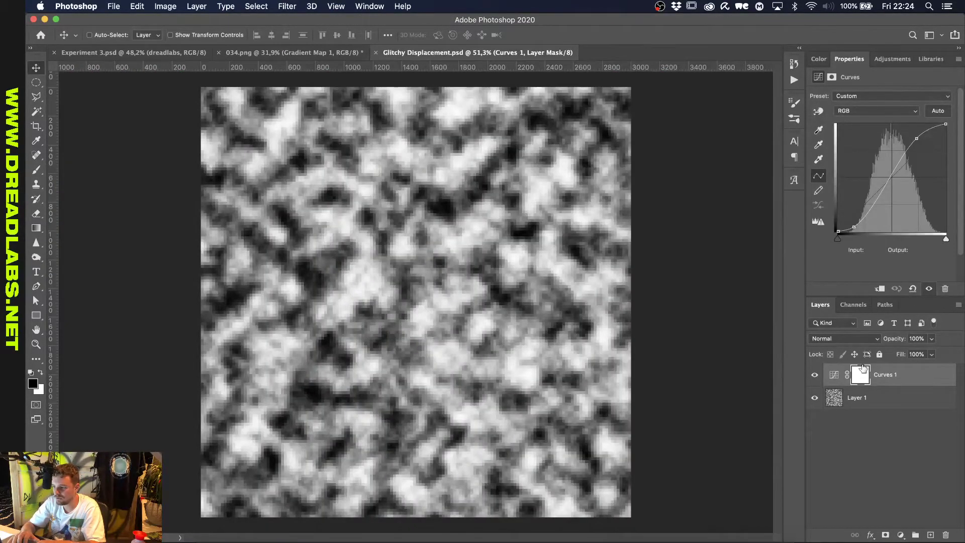
left_click(857, 399)
left_click(290, 6)
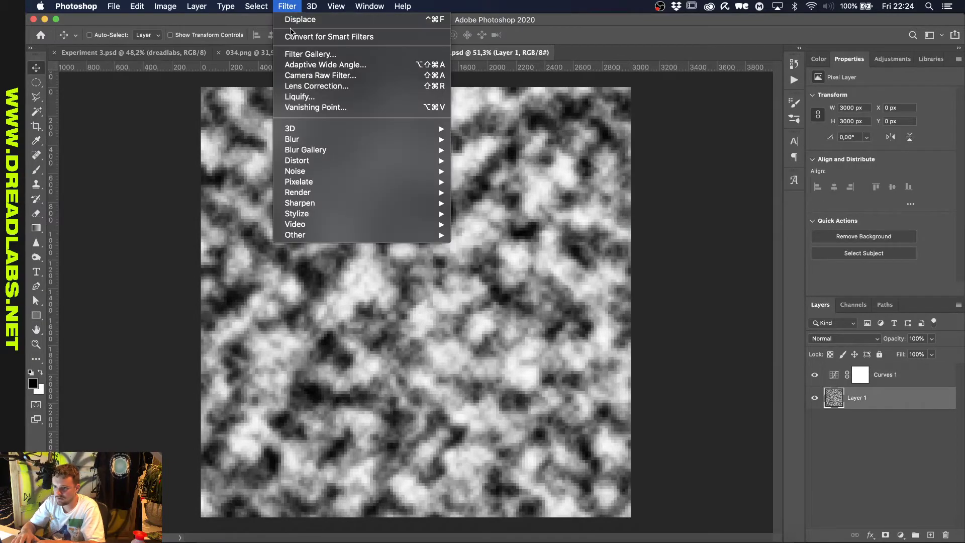
mouse_move(370, 184)
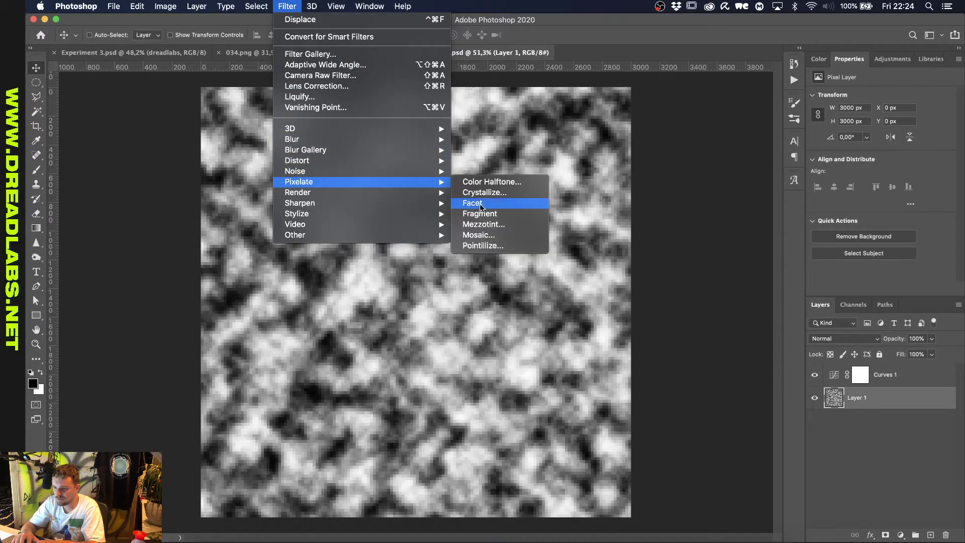
left_click(481, 236)
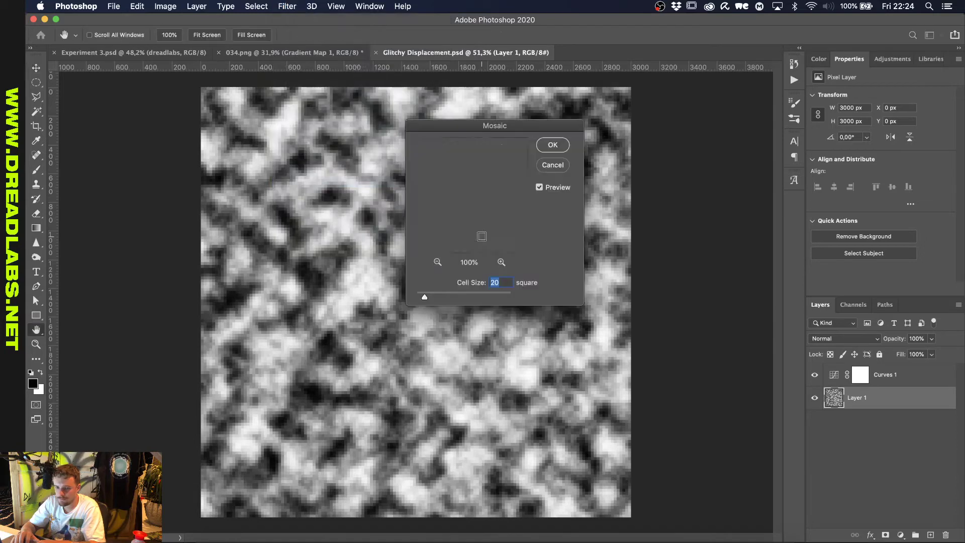
type("50")
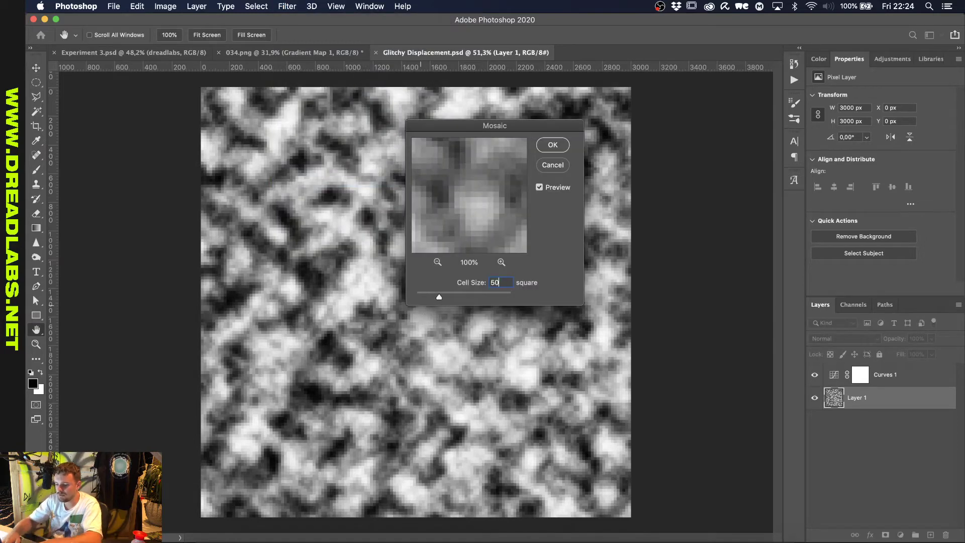
left_click(552, 145)
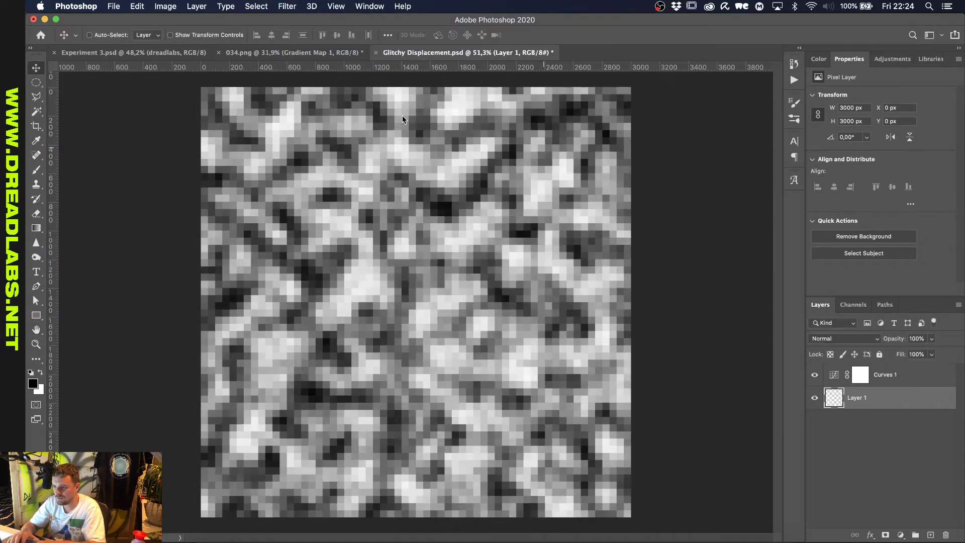
key("super+s")
Set the Displace smart filter in 034.png to horizontal and vertical scale 10, reloading Glitchy Displacement.psd as the map.
left_click(334, 54)
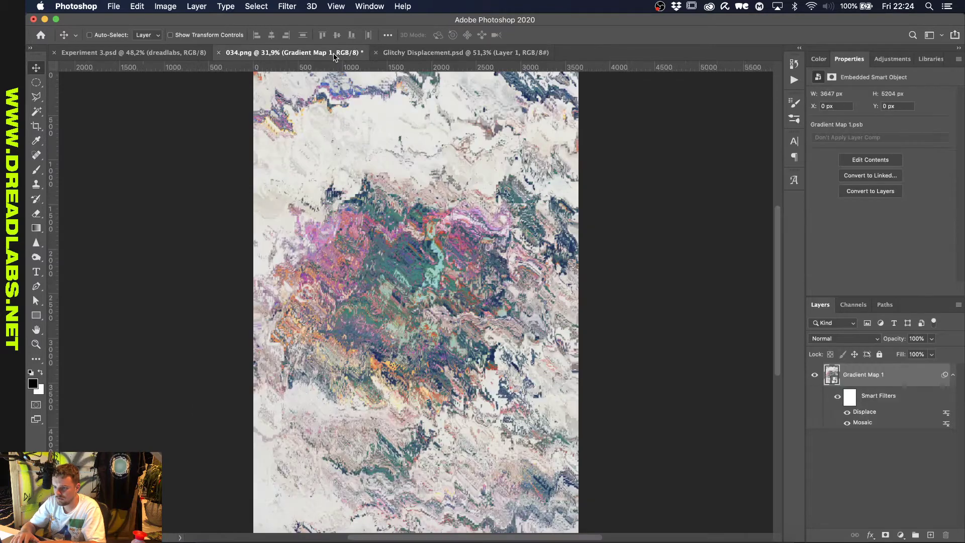
left_click(407, 53)
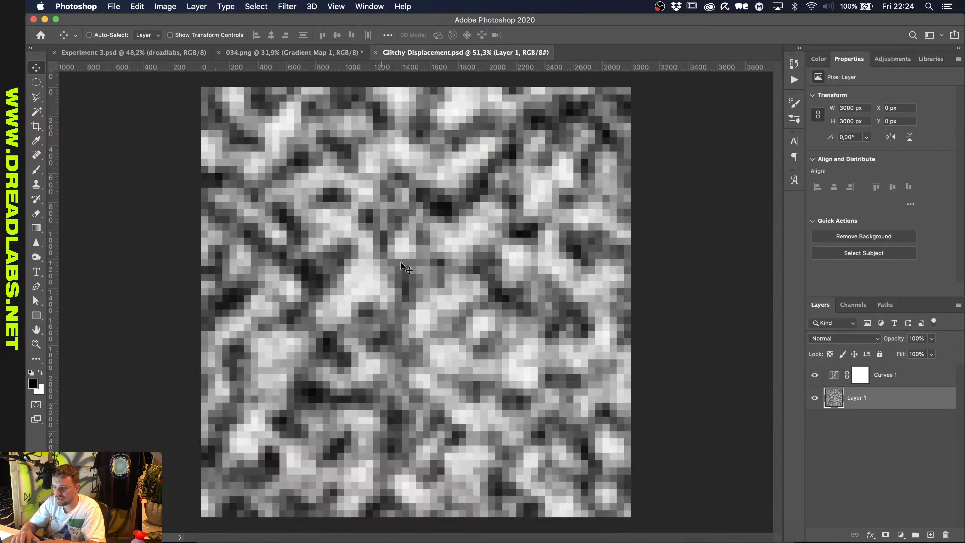
left_click(321, 54)
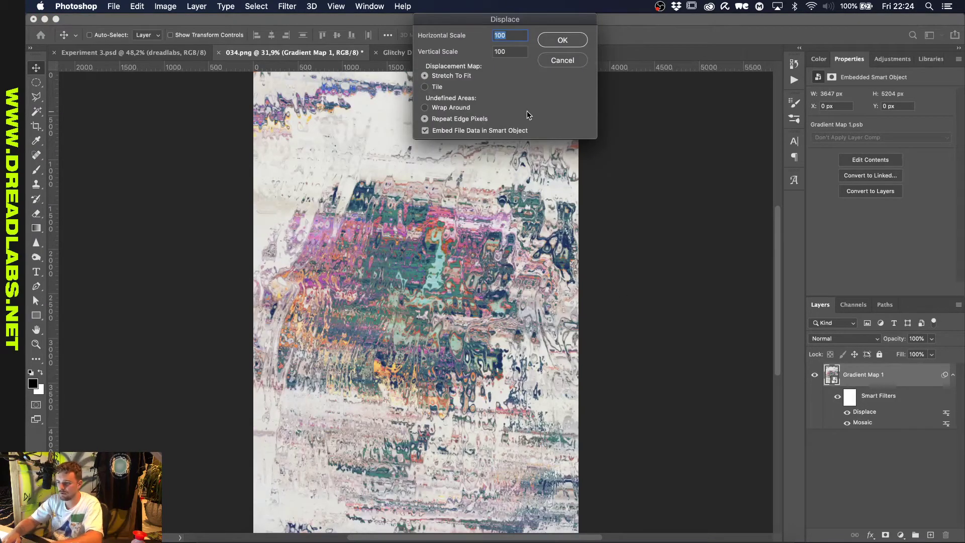
type("20")
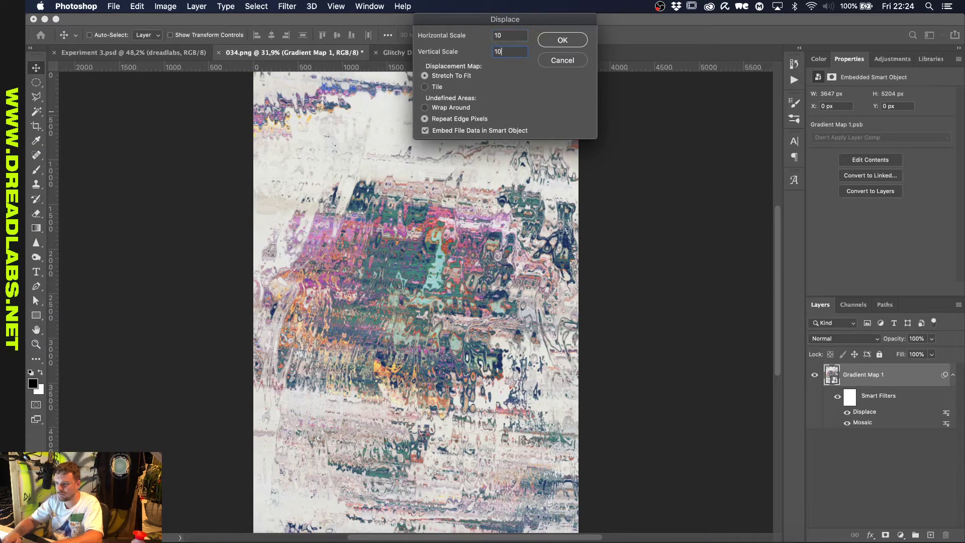
key("Return")
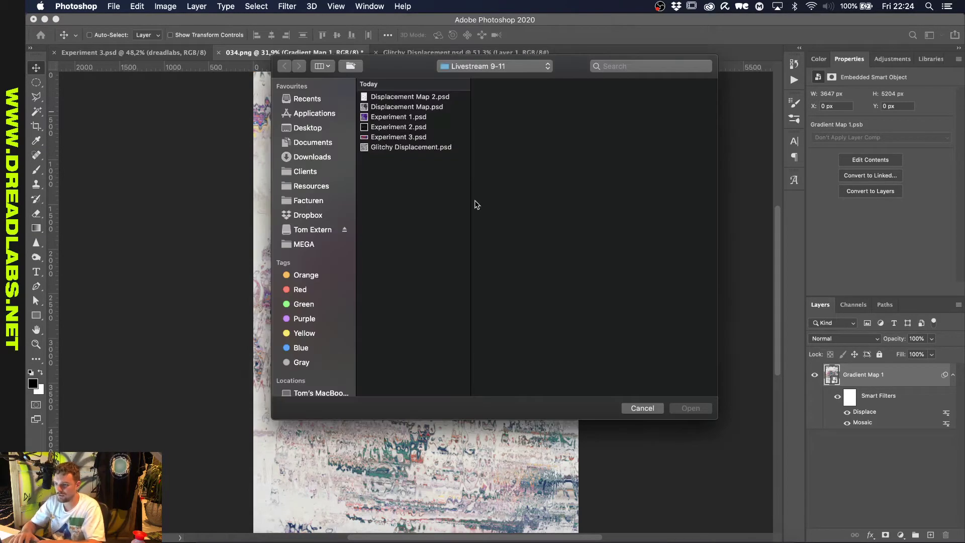
double_click(409, 146)
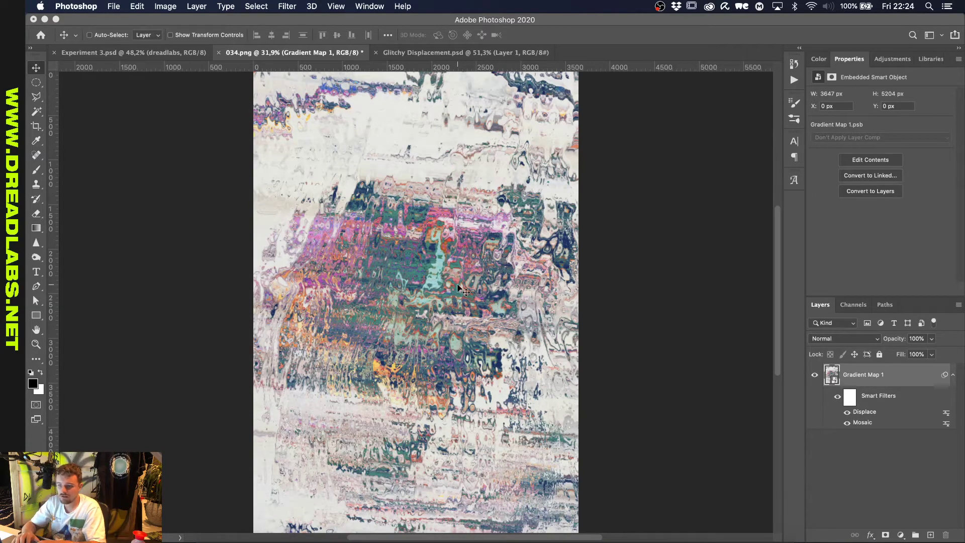
scroll(458, 288, "up", 6)
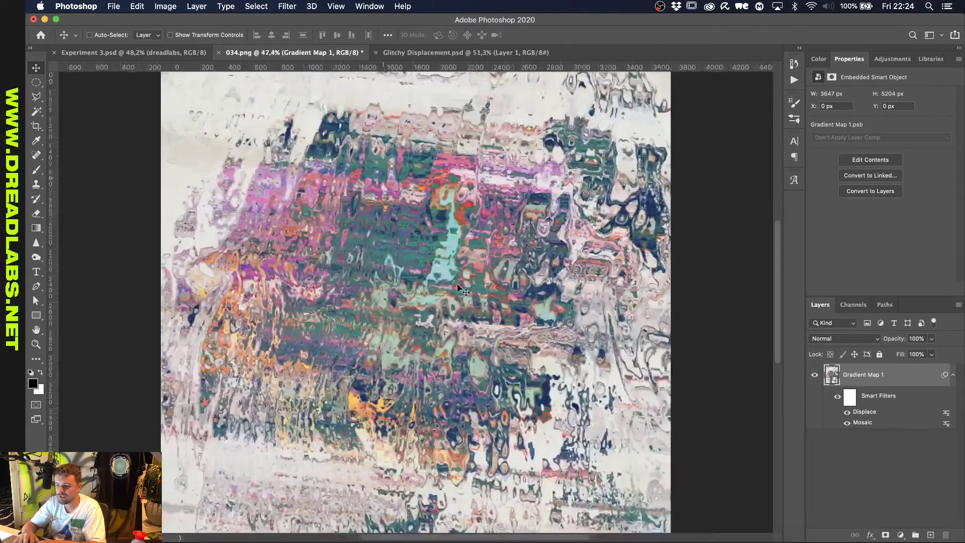
scroll(458, 288, "down", 4)
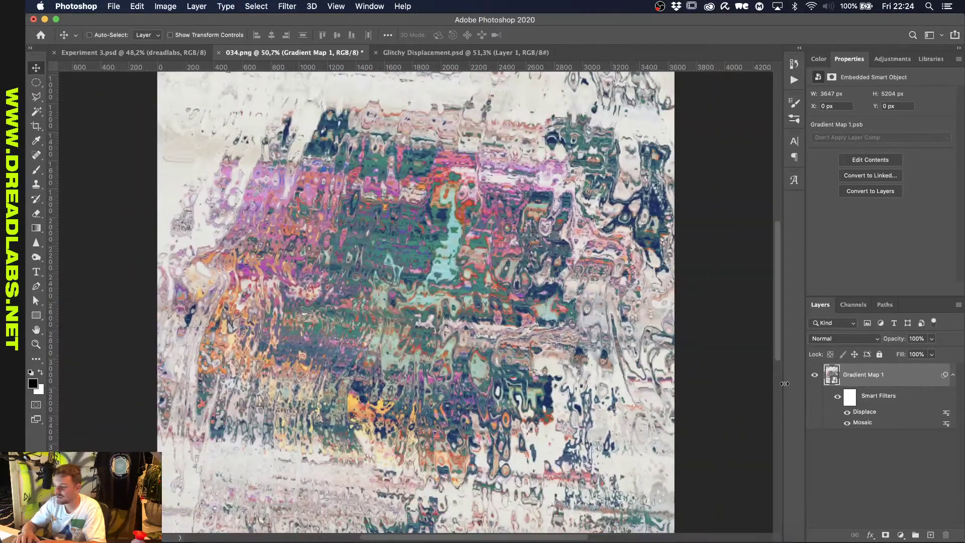
Move the Mosaic smart filter above the Displace filter on the Gradient Map 1 smart object.
scroll(605, 356, "up", 4)
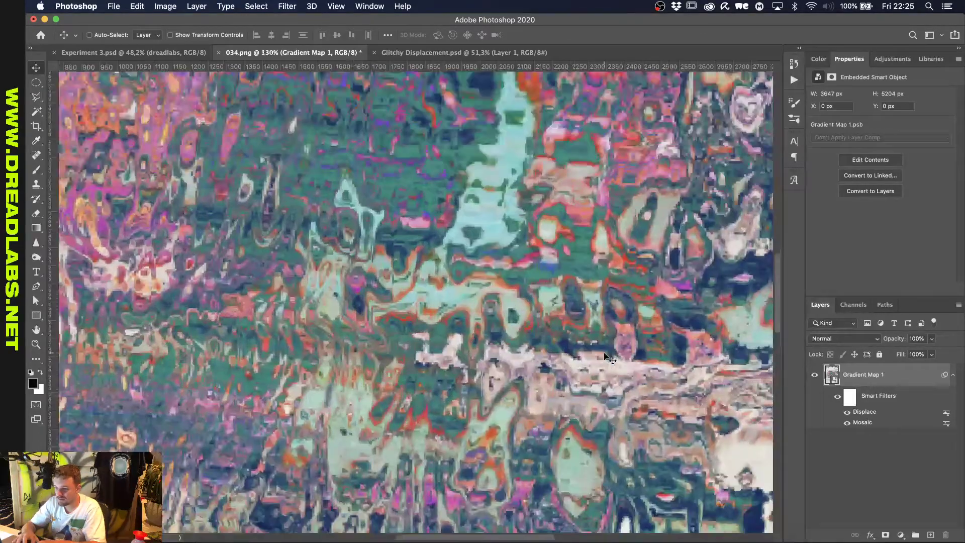
scroll(605, 356, "down", 4)
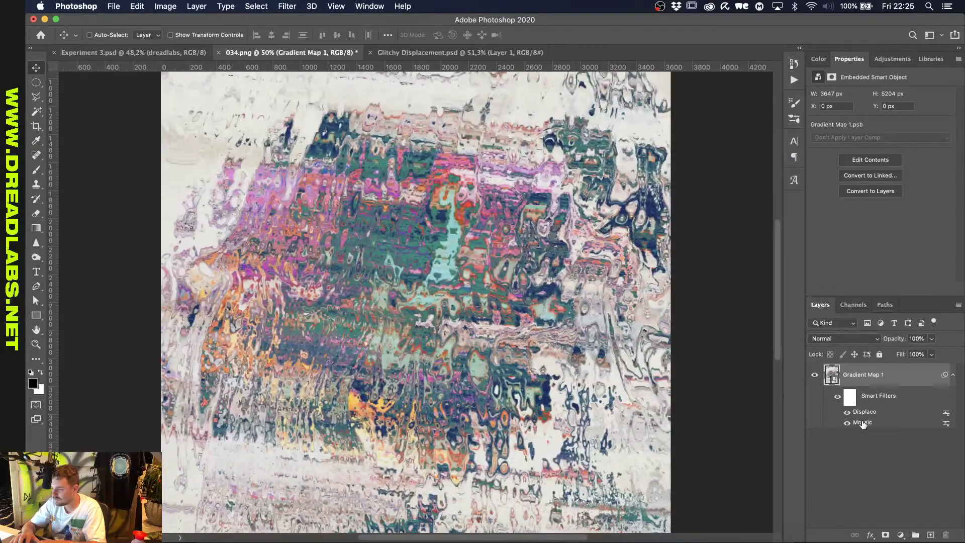
left_click_drag(864, 423, 862, 401)
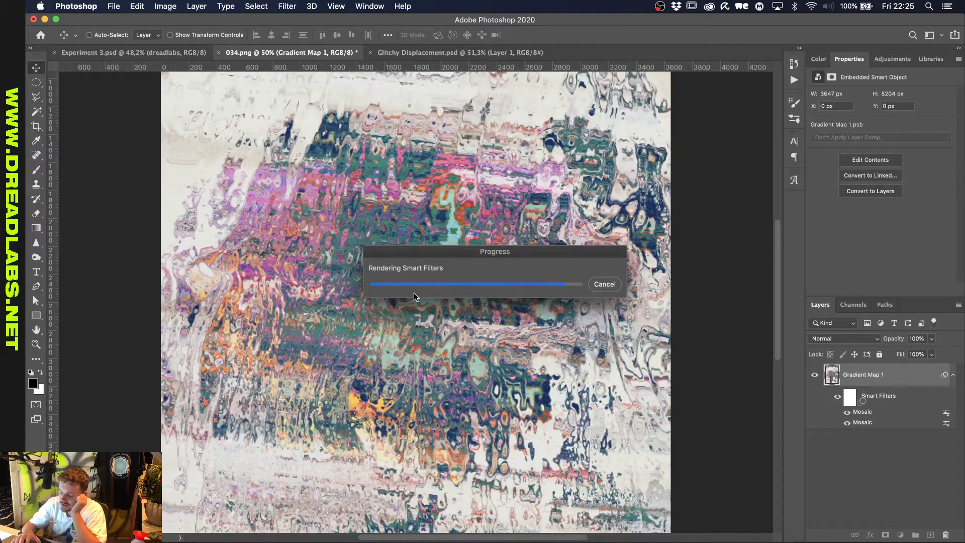
scroll(414, 292, "up", 2)
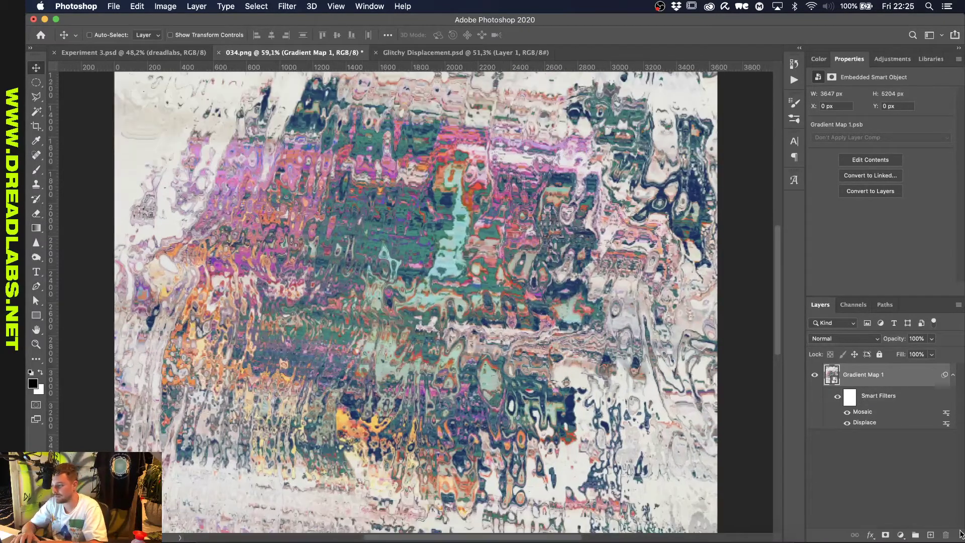
Add a new layer above Gradient Map 1, run the Noise Texture action on it and set its blend mode to Overlay.
left_click(930, 534)
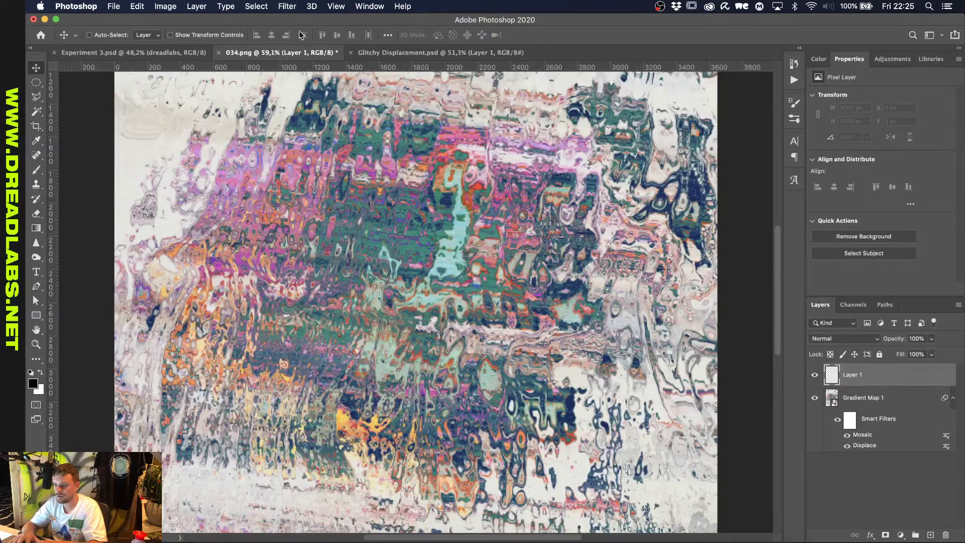
left_click(287, 6)
mouse_move(315, 141)
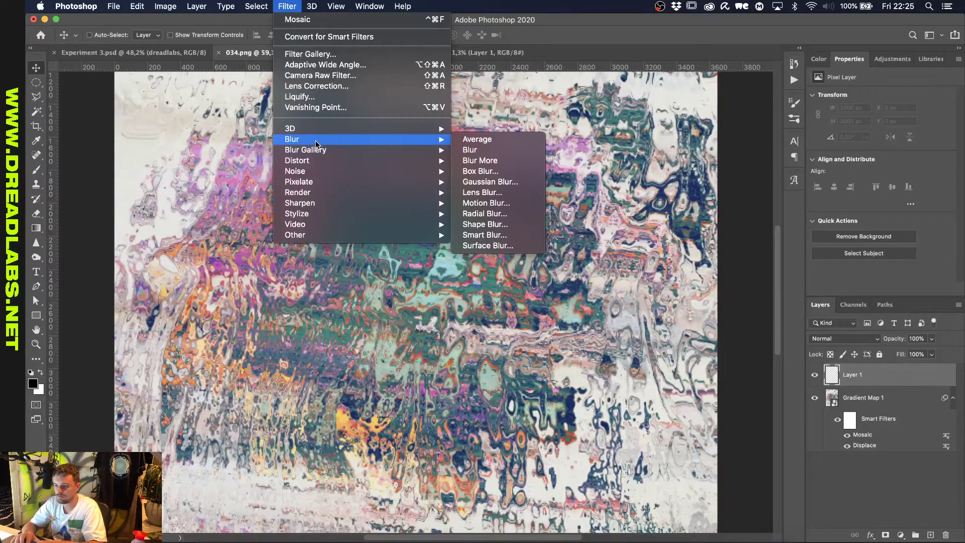
key("Escape")
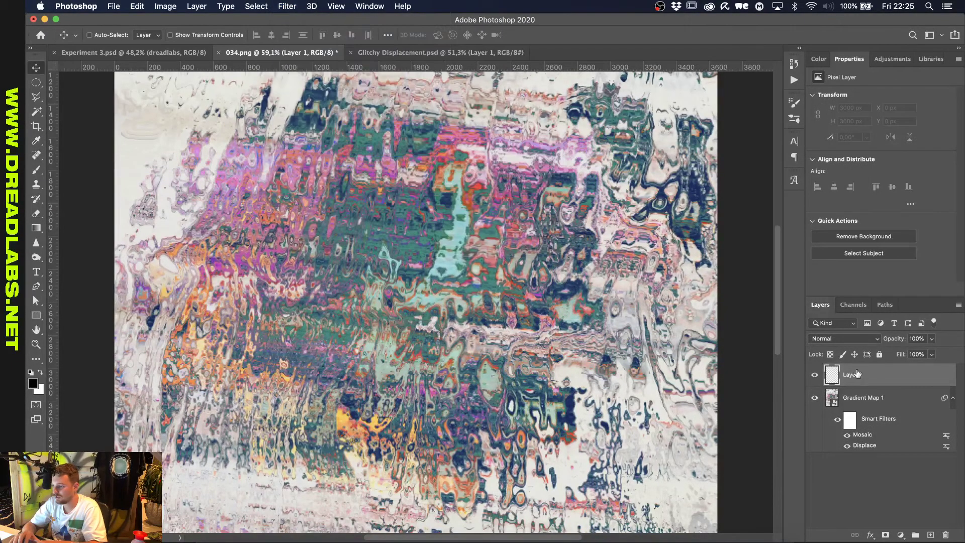
left_click(794, 80)
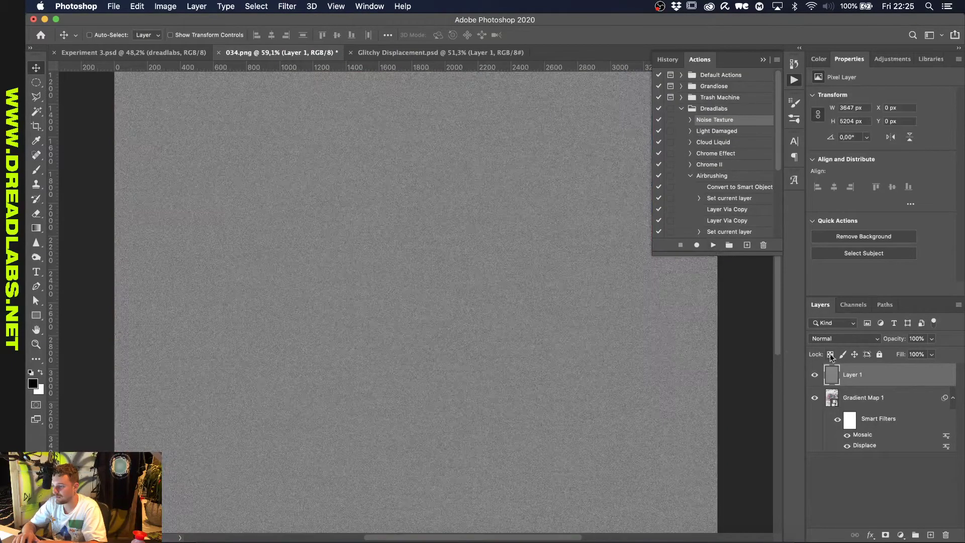
left_click(835, 338)
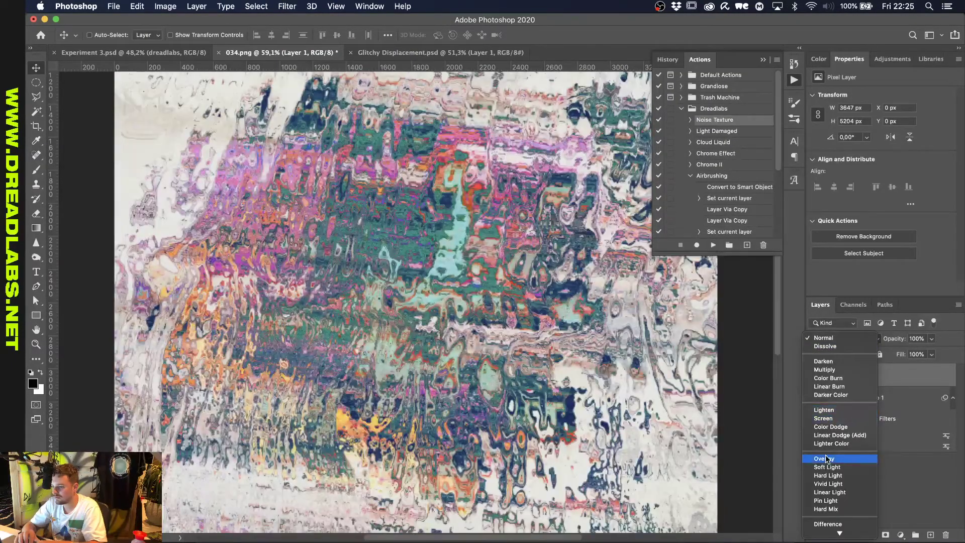
left_click(825, 458)
key("super+0")
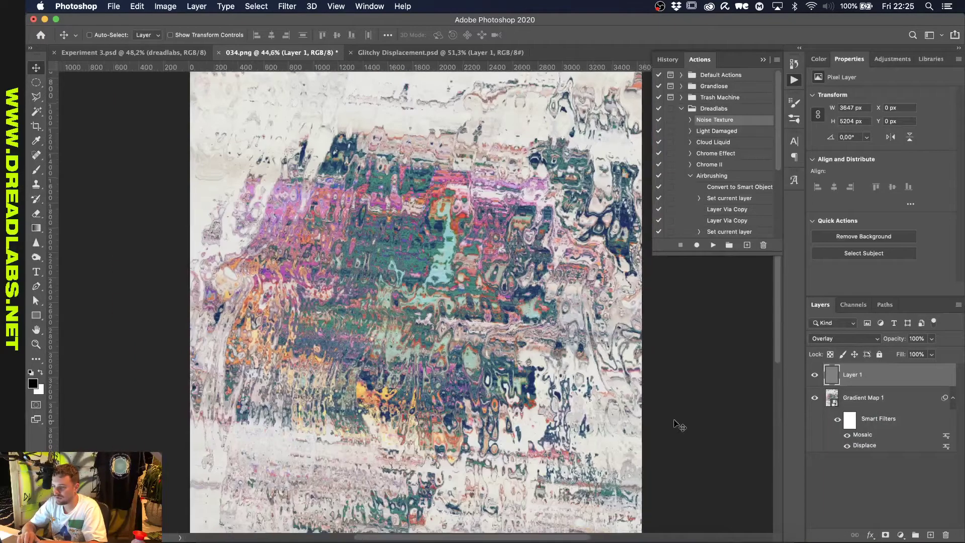
Browse the Dreadlabs Marble Textures folder in Finder and place 057.png into the 034.png document in Photoshop.
left_click(216, 538)
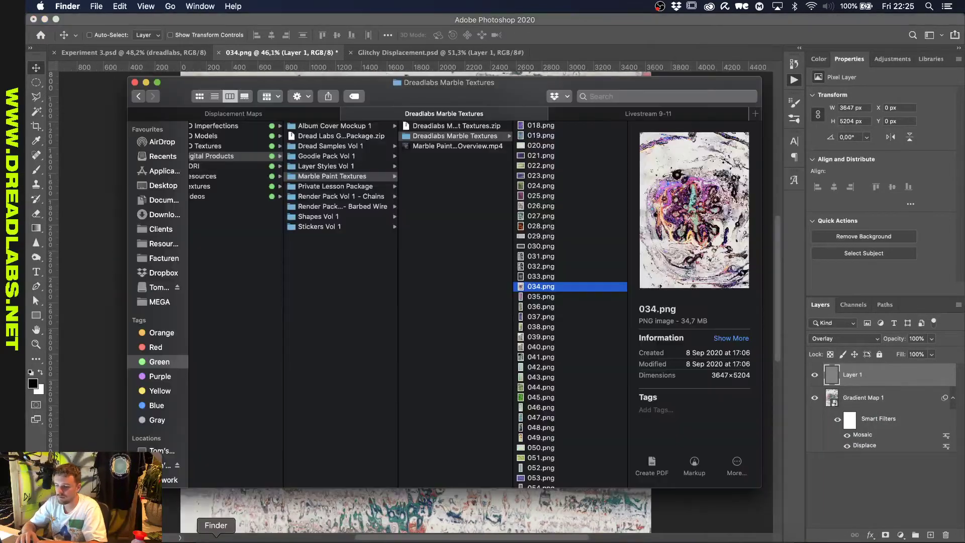
scroll(527, 387, "down", 3)
left_click(538, 382)
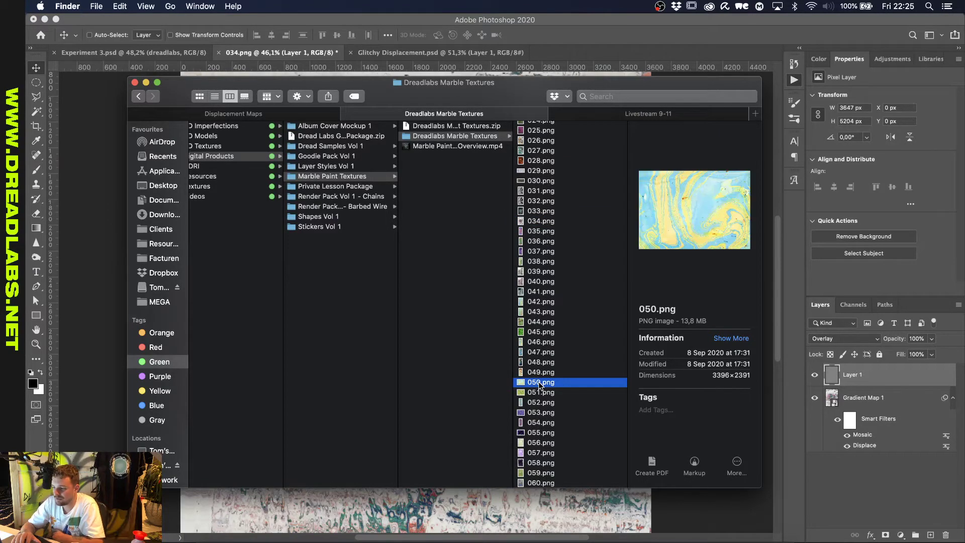
left_click(546, 403)
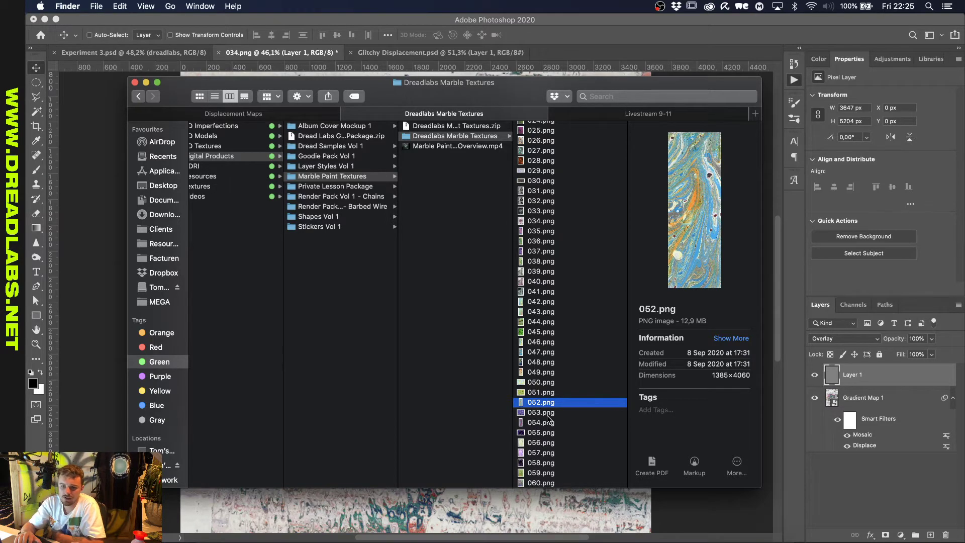
scroll(546, 415, "down", 2)
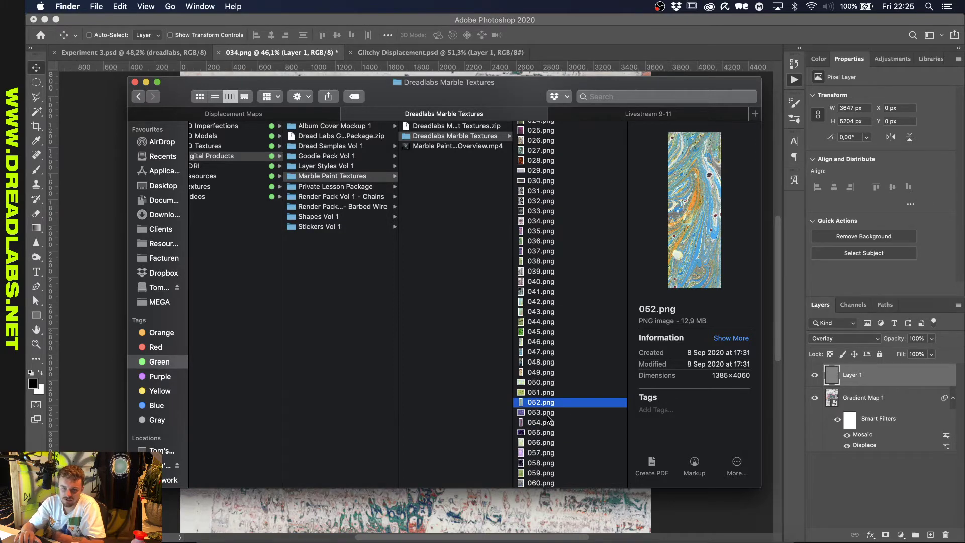
scroll(547, 417, "down", 2)
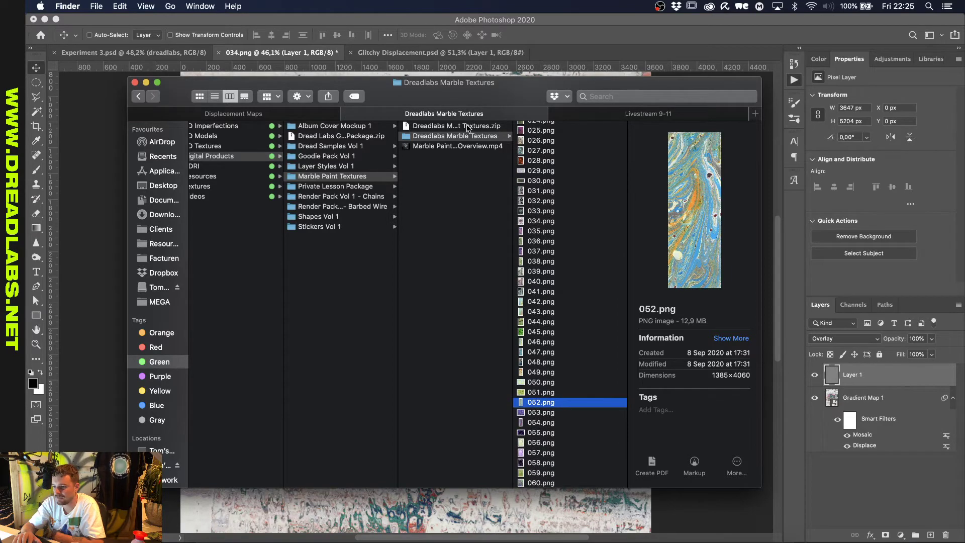
left_click(540, 322)
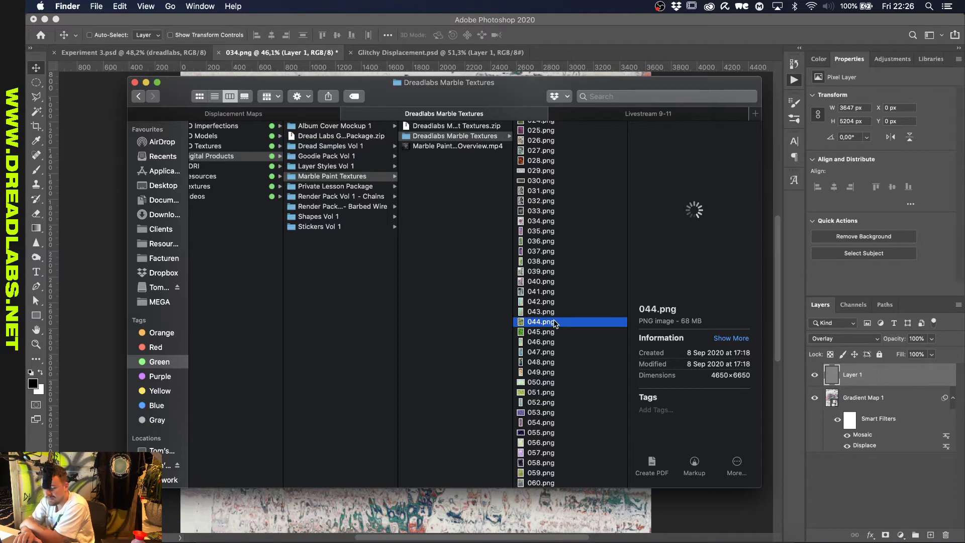
scroll(554, 322, "down", 1)
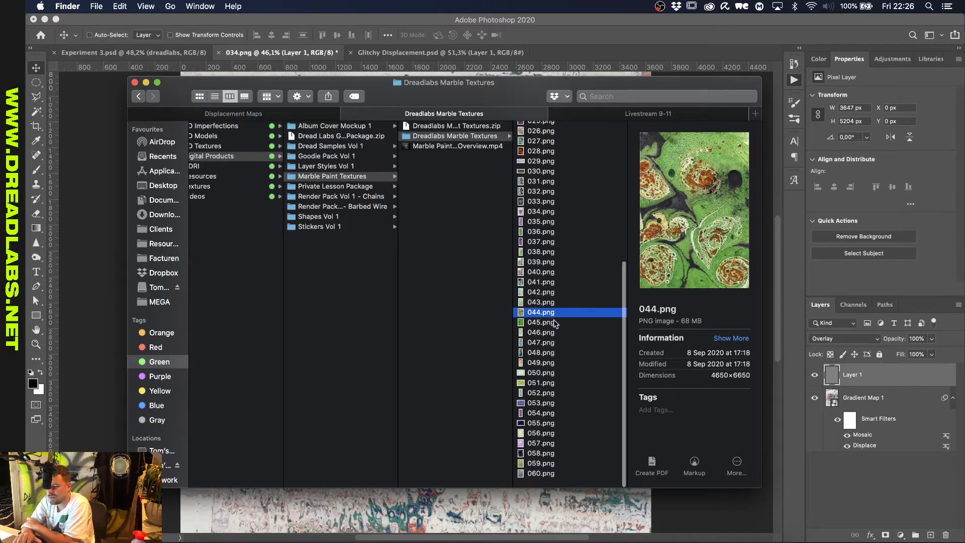
scroll(556, 351, "up", 1)
left_click(540, 453)
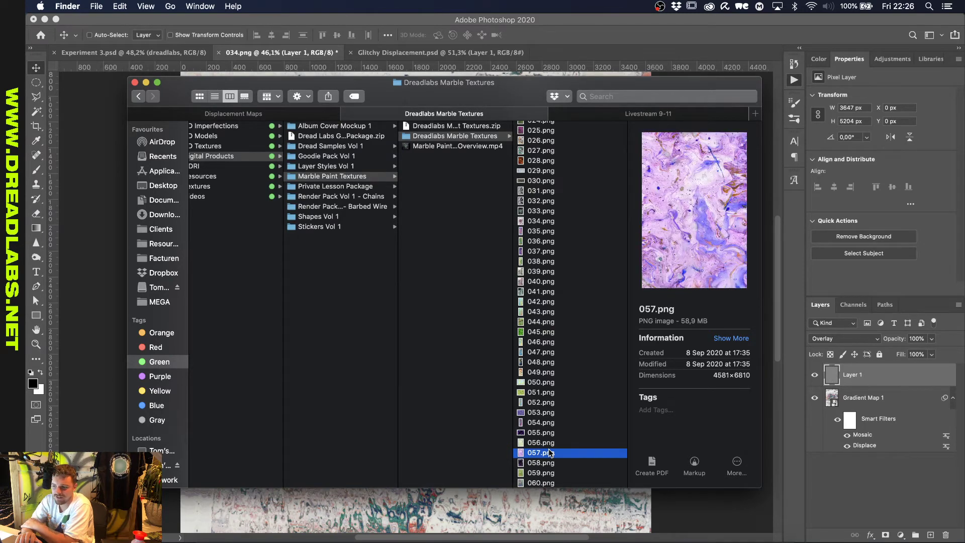
left_click_drag(549, 452, 427, 513)
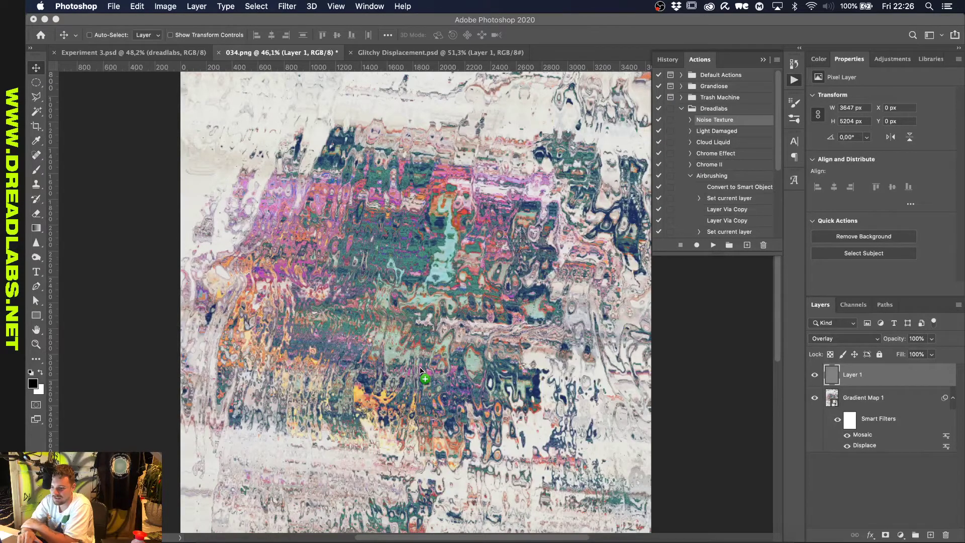
left_click_drag(421, 370, 421, 371)
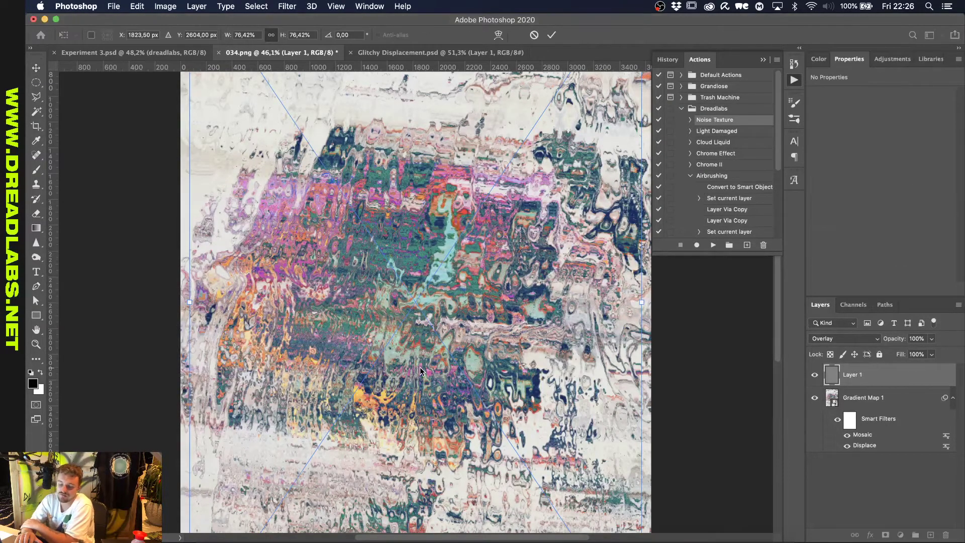
Scale the placed 057 texture to about 89% so it covers the whole canvas.
scroll(420, 367, "down", 2)
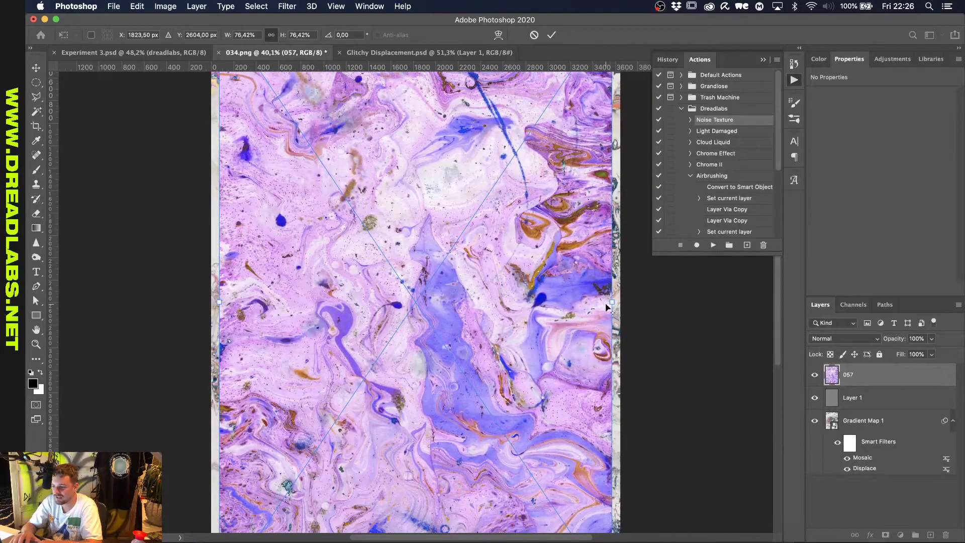
left_click_drag(606, 307, 640, 307)
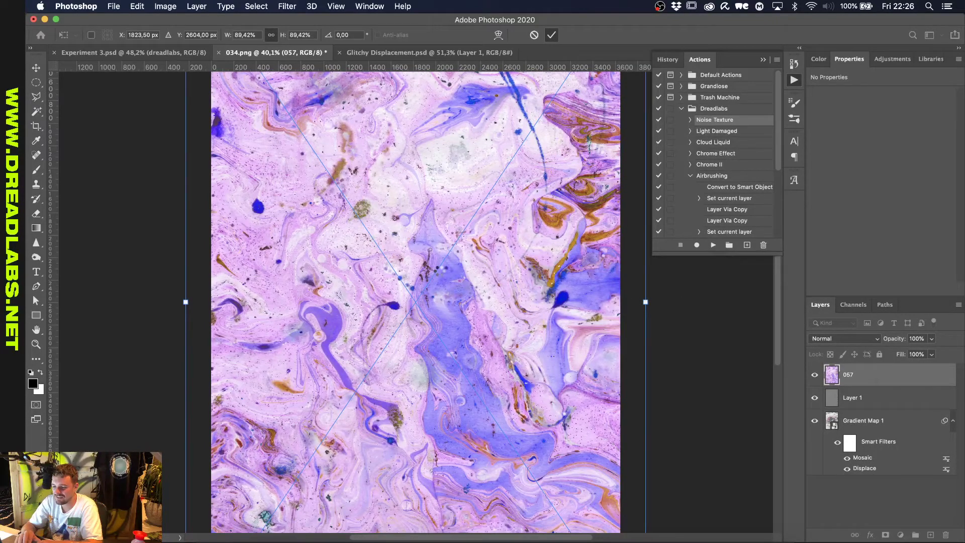
key("Return")
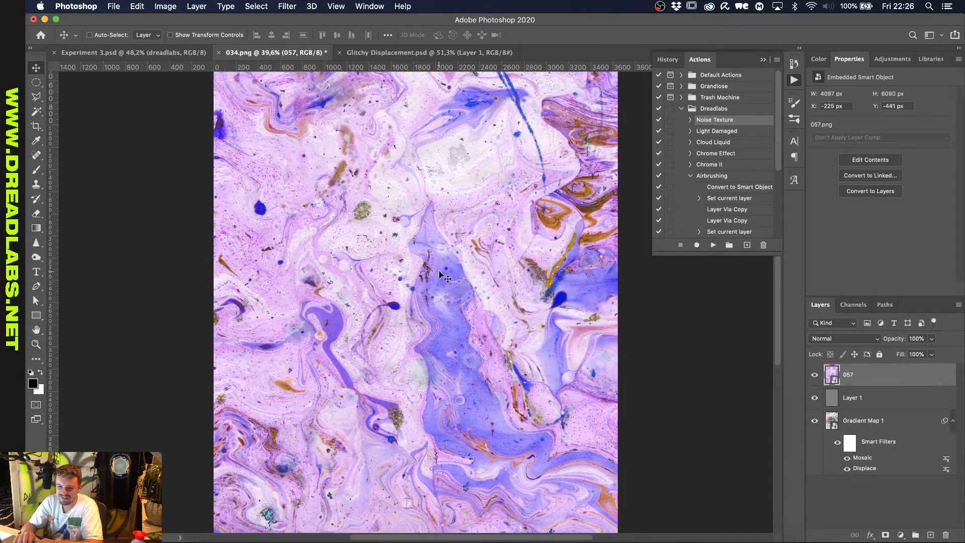
Apply a strong Gaussian Blur smart filter to the 057 layer, reducing the marble texture to soft colour patches.
scroll(445, 277, "down", 1)
scroll(444, 276, "down", 3)
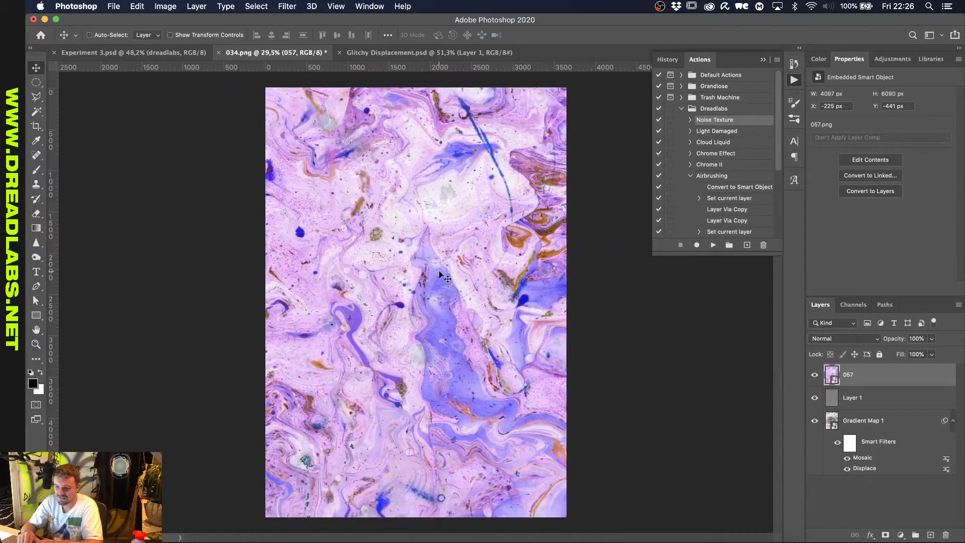
left_click(289, 6)
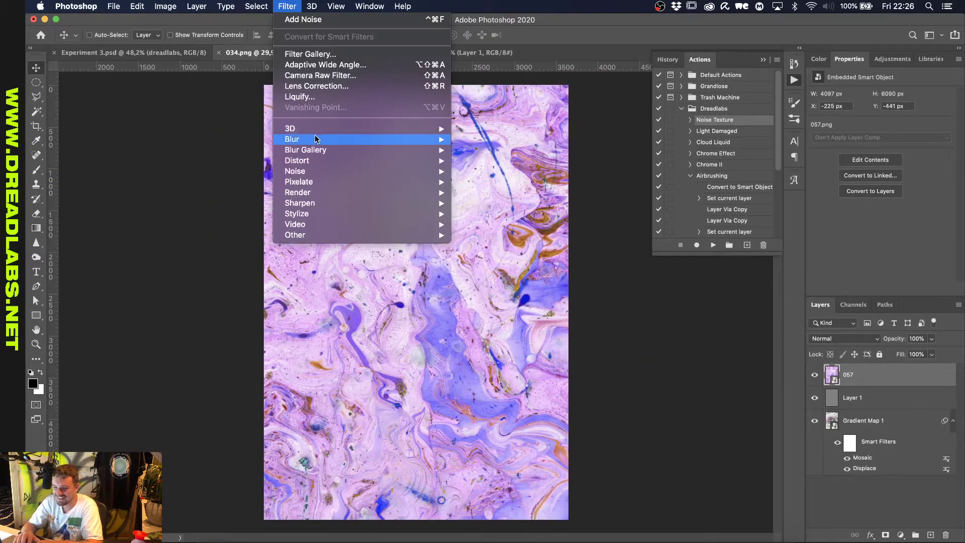
mouse_move(315, 136)
left_click(493, 182)
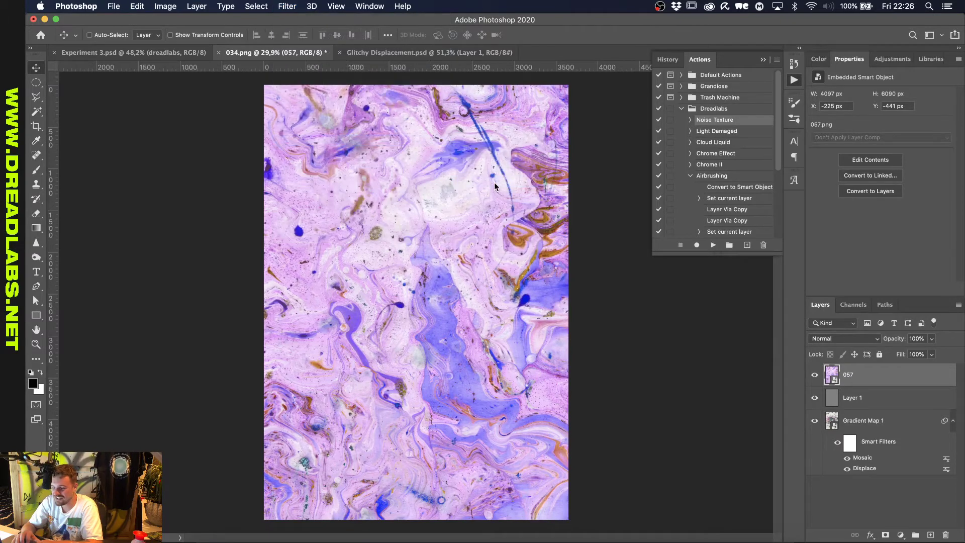
left_click_drag(639, 421, 693, 423)
left_click(770, 274)
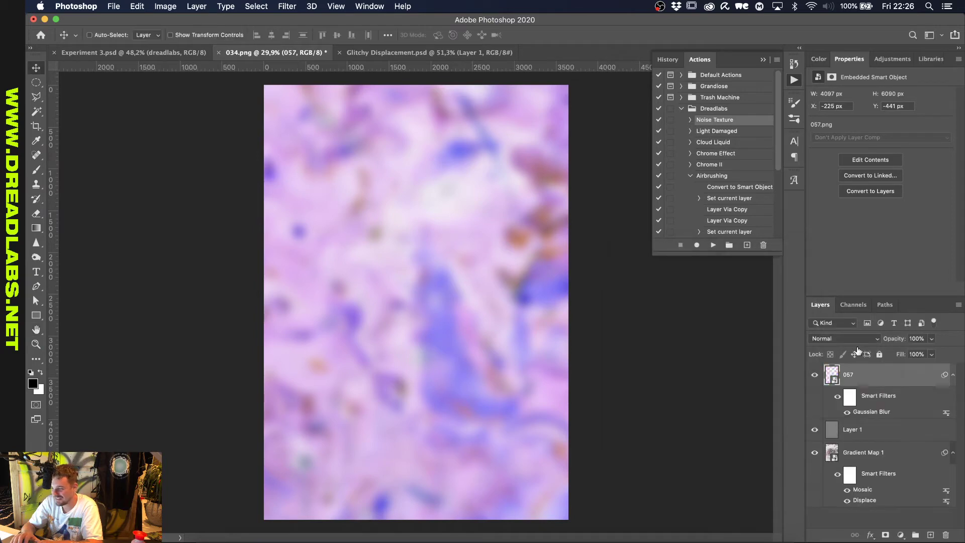
Set the blend mode of the blurred 057 layer to Linear Light.
left_click(853, 336)
scroll(852, 440, "down", 2)
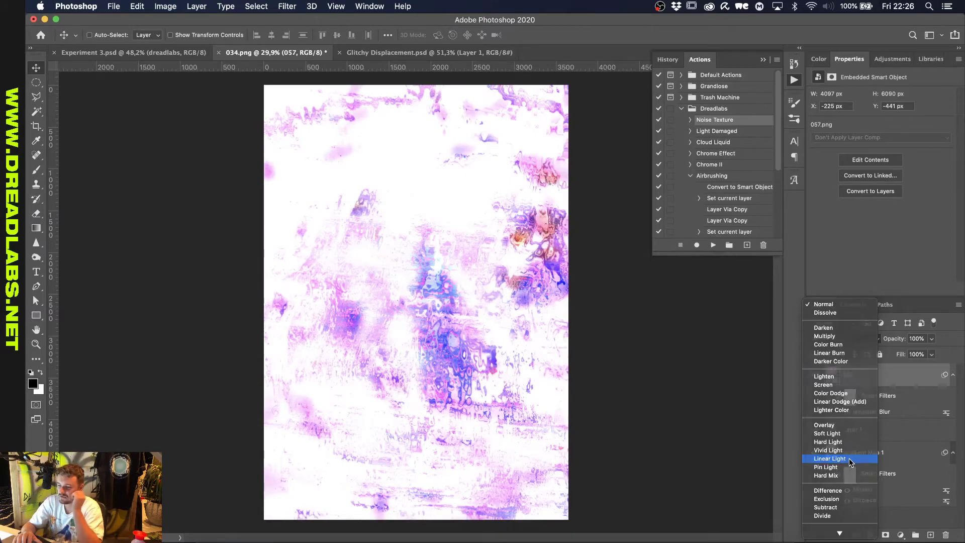
left_click(848, 457)
scroll(579, 381, "up", 2)
scroll(578, 384, "down", 3)
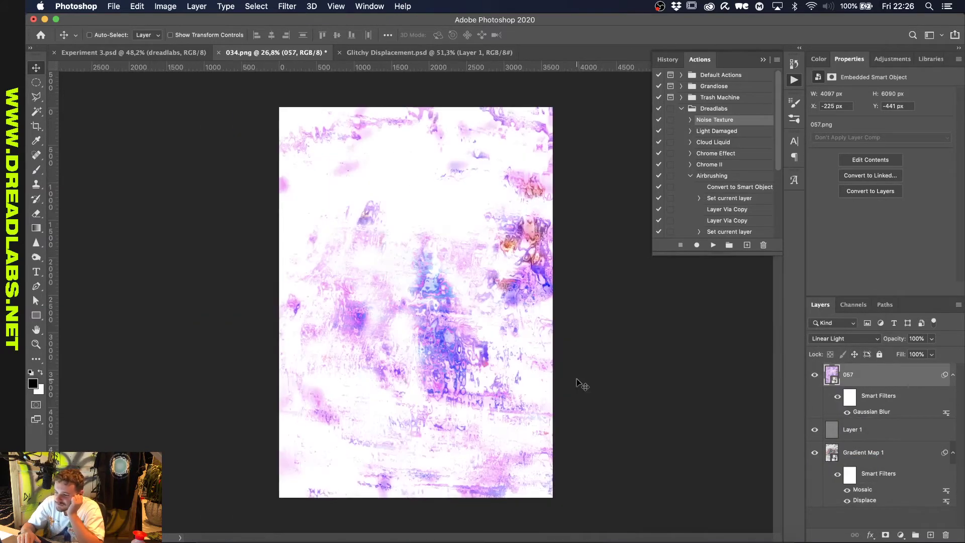
Place the RotatingAroundSkullBouquet-2-0004 render above the Gradient Map 1 layer and scale it to about 196%, spanning the canvas width.
left_click(878, 457)
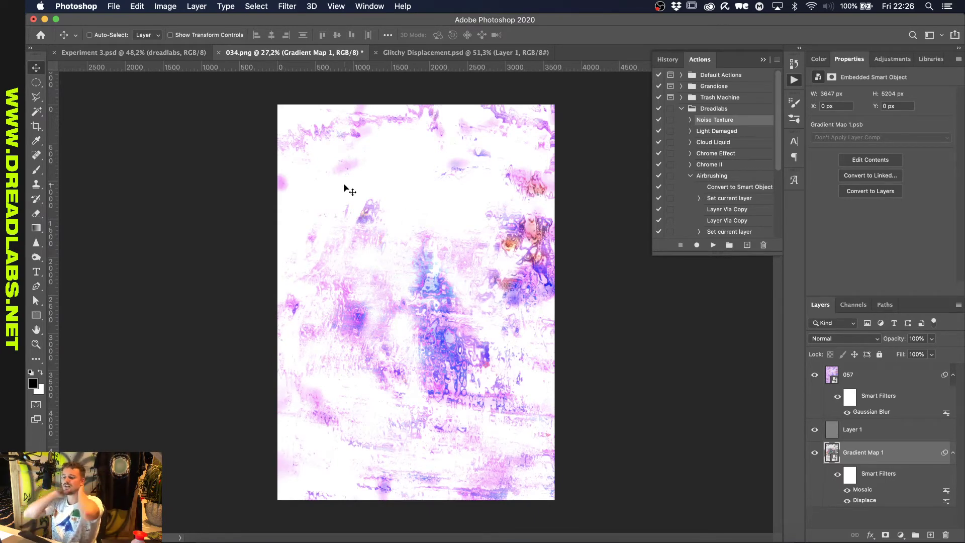
left_click(216, 537)
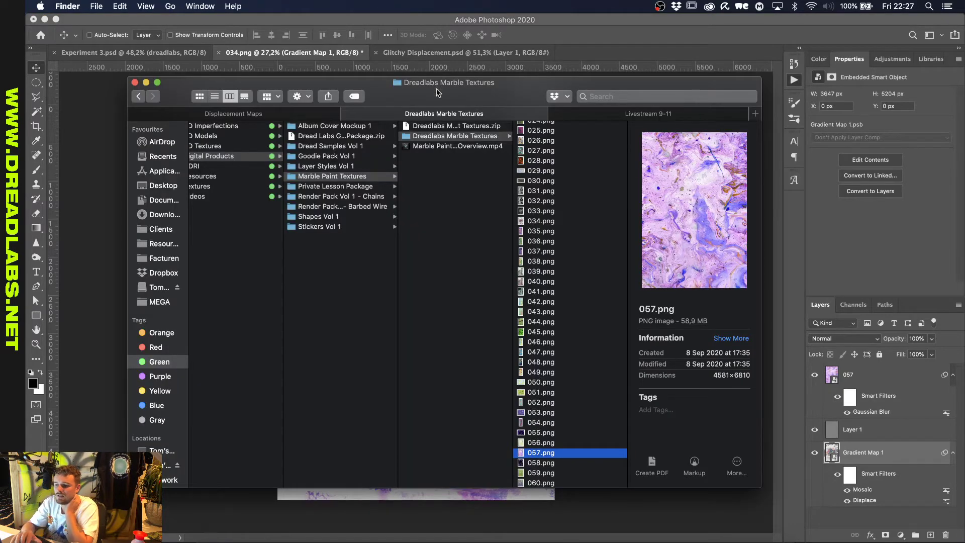
left_click_drag(436, 88, 34, 265)
key("ctrl+Up")
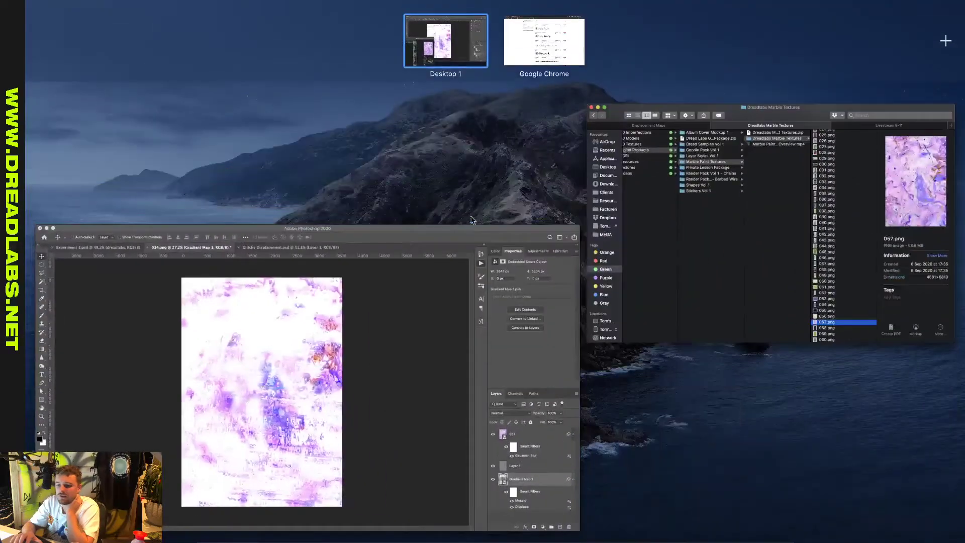
left_click(471, 230)
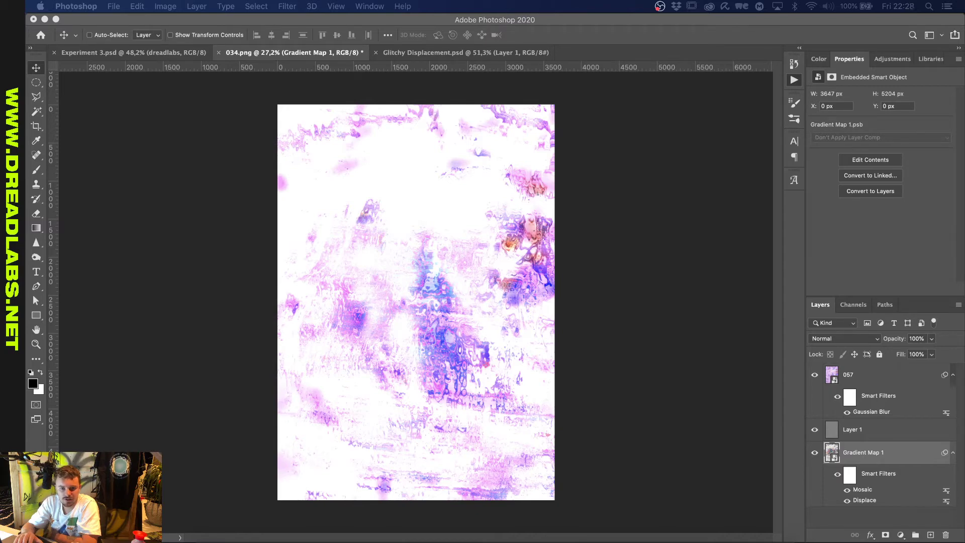
left_click_drag(26, 273, 274, 268)
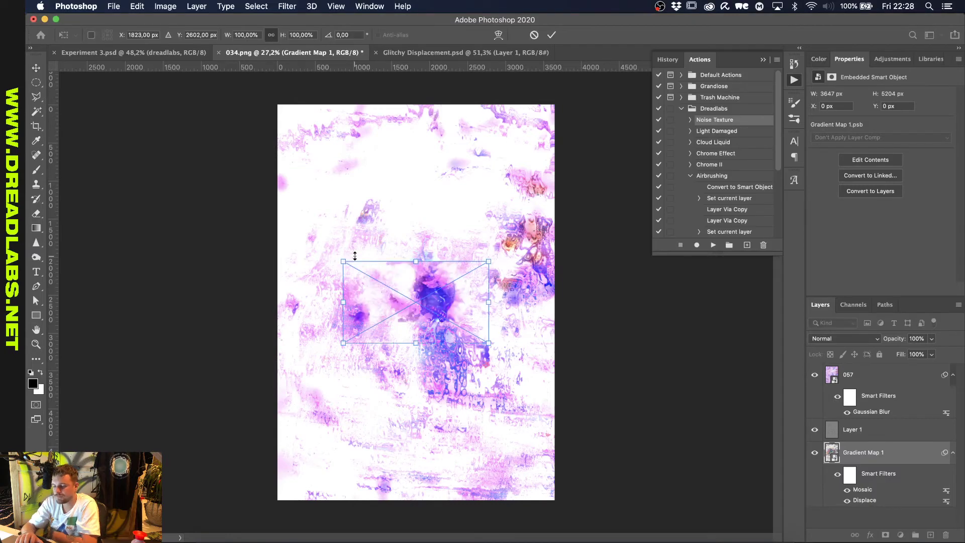
left_click_drag(414, 257, 435, 221)
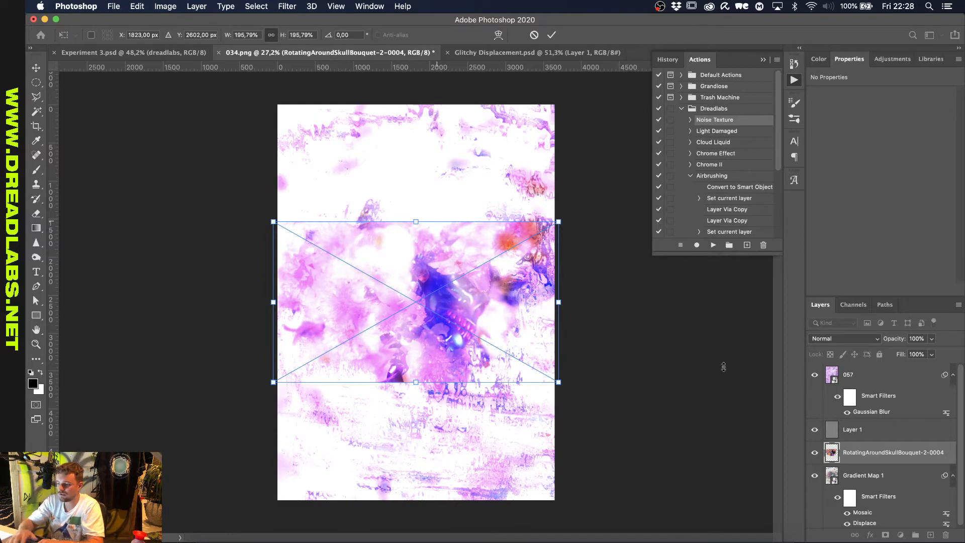
key("Return")
Try the bouquet render at the top of the layer stack and return it to just above Gradient Map 1.
key("super+shift+bracketright")
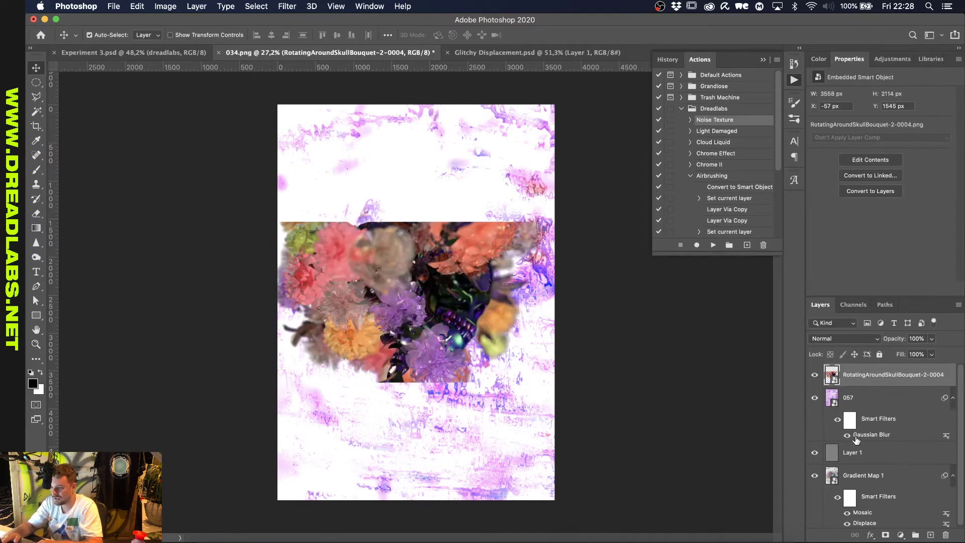
scroll(416, 302, "up", 1)
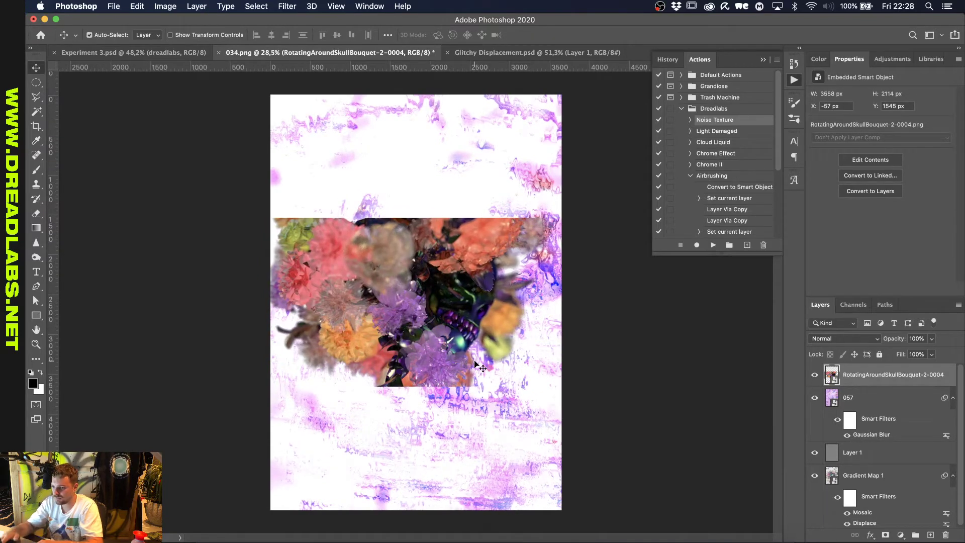
left_click_drag(476, 364, 475, 364)
key("super+bracketleft")
key("super+bracketleft")
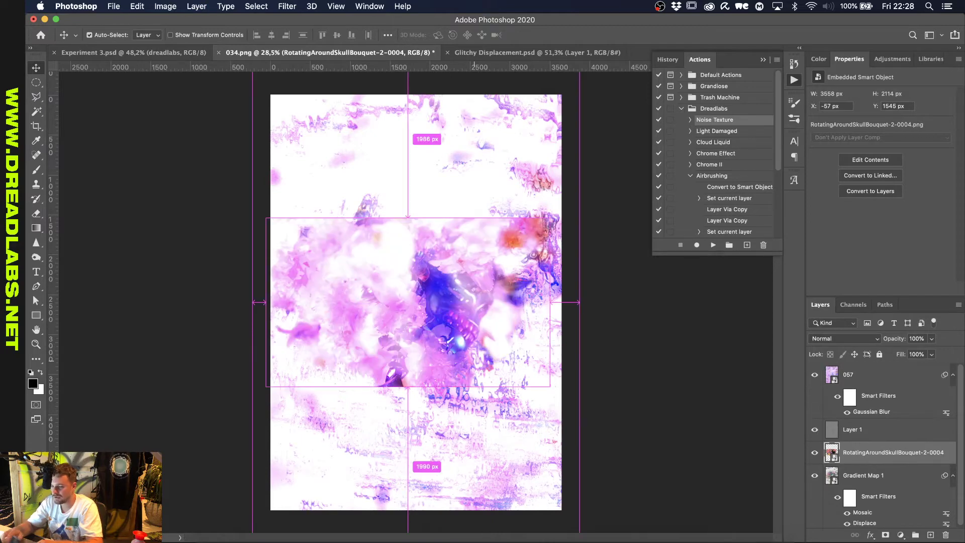
key("ctrl+Up")
key("ctrl+Up")
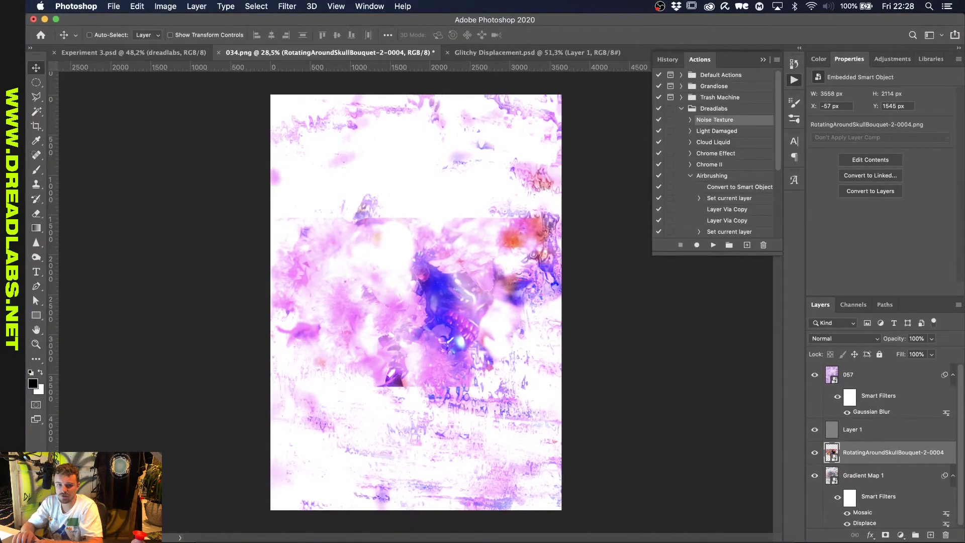
key("super+Tab")
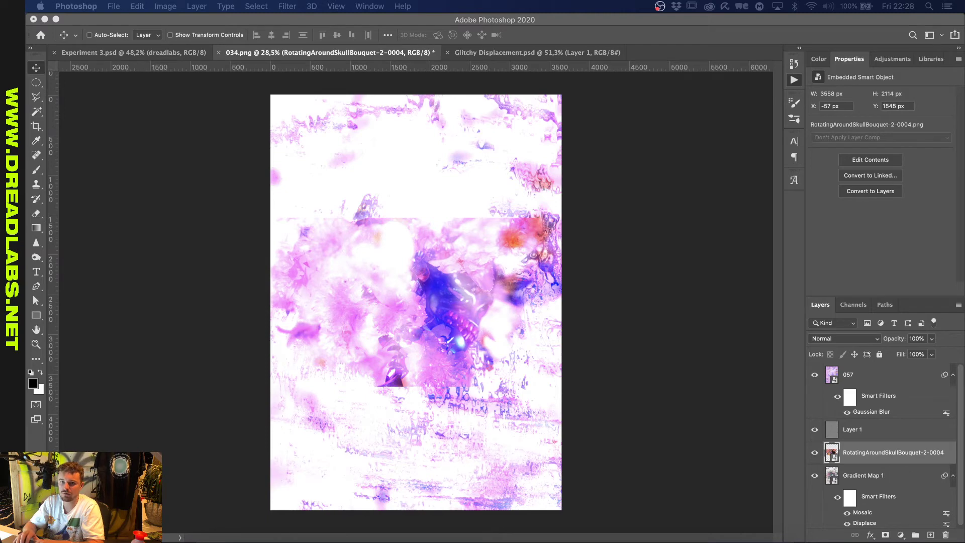
key("alt+F9")
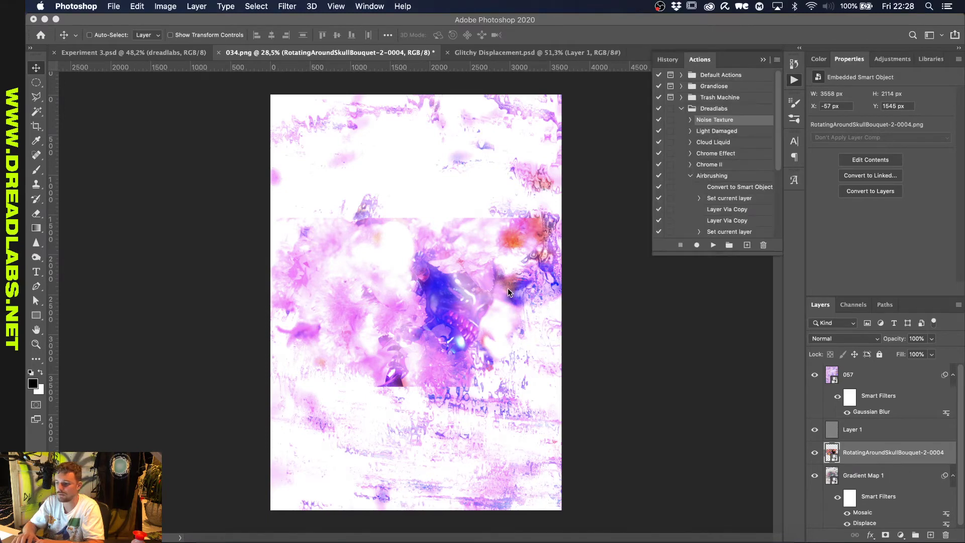
Try enlarging the skull bouquet layer to about 225% and cancel the transform.
key("super+t")
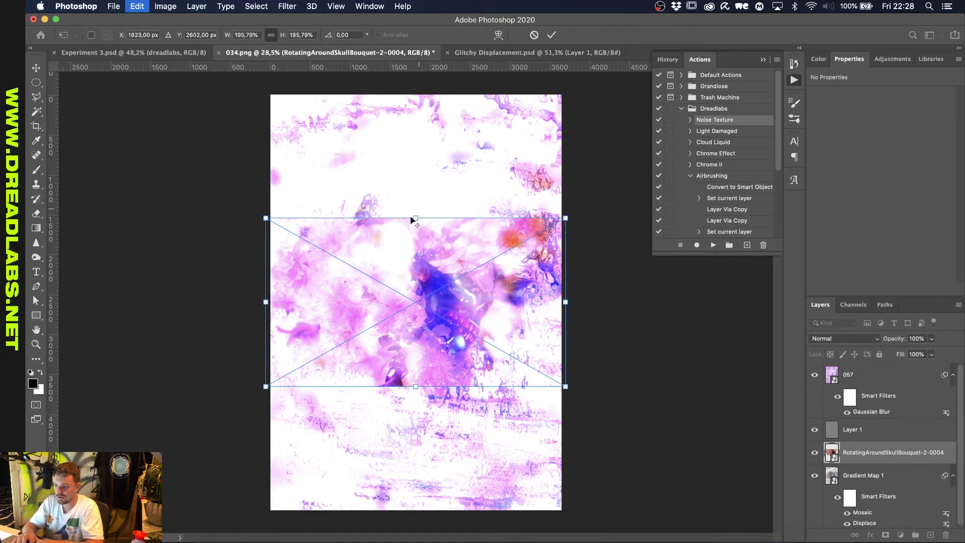
mouse_move(415, 216)
left_mouse_down()
mouse_move(382, 138)
mouse_move(438, 138)
mouse_move(423, 161)
mouse_move(423, 225)
left_mouse_up()
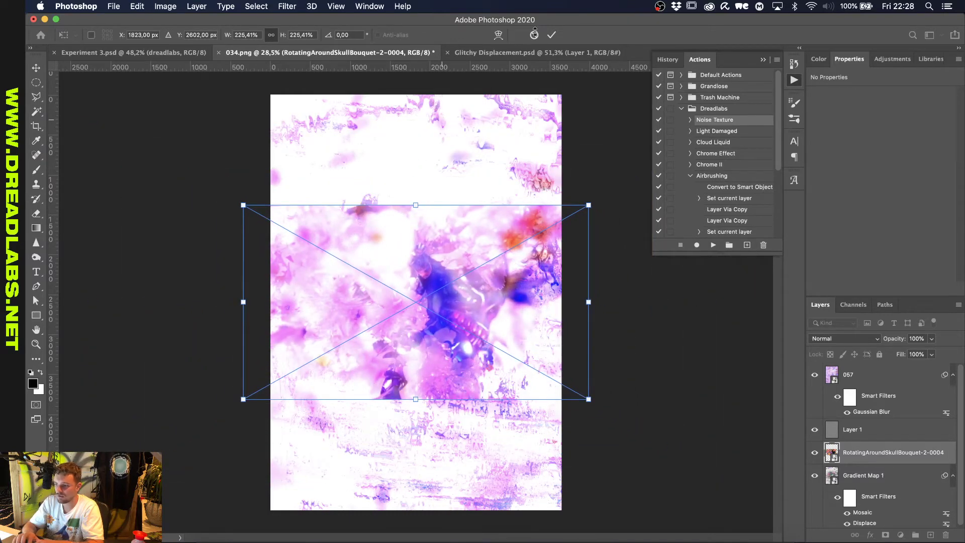
left_click(534, 36)
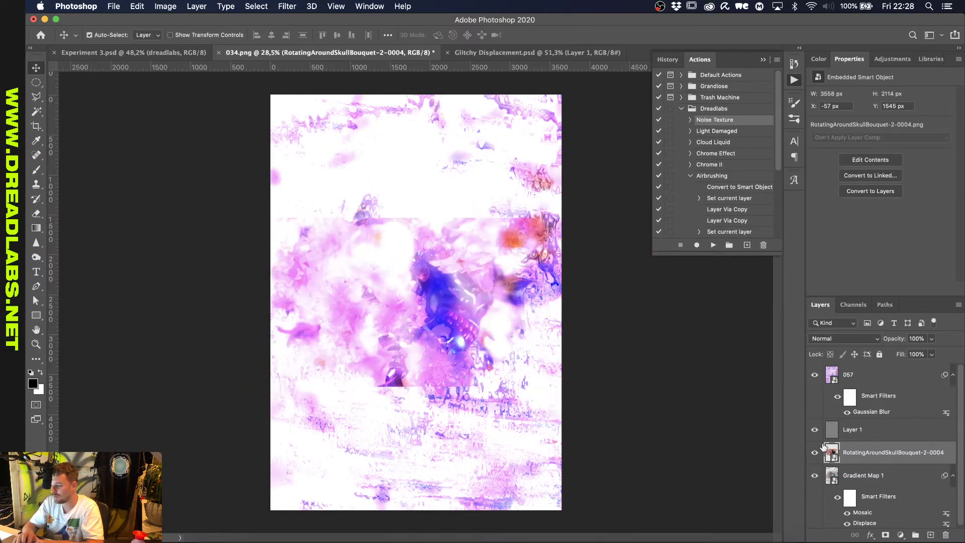
Try cropping the canvas to a selection of the bouquet layer's outline, and undo the crop.
left_click(833, 455, "super")
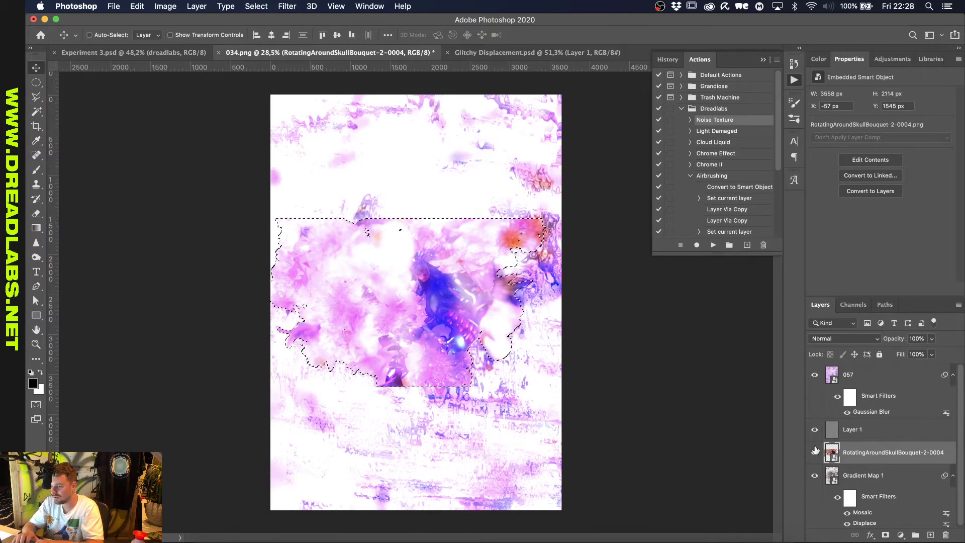
key("super+l")
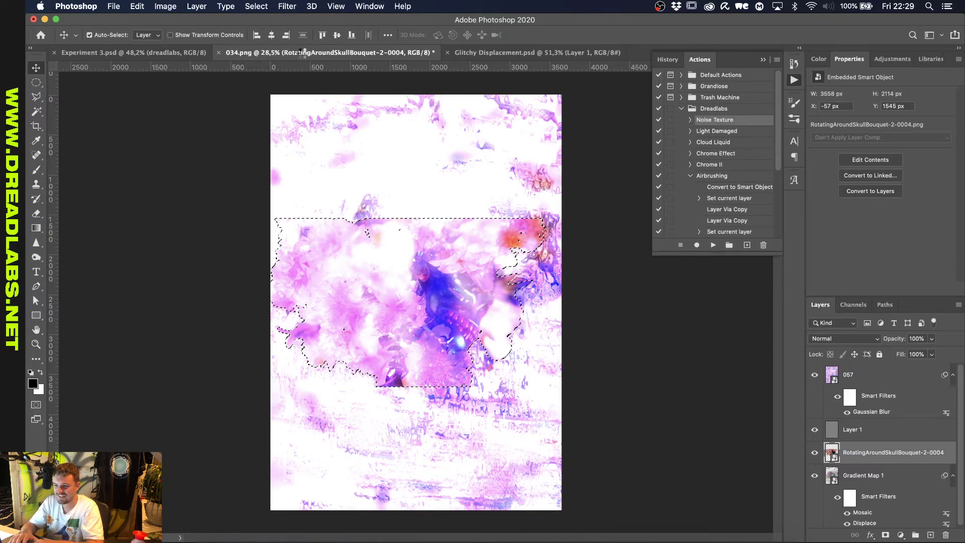
left_click_drag(301, 52, 302, 56)
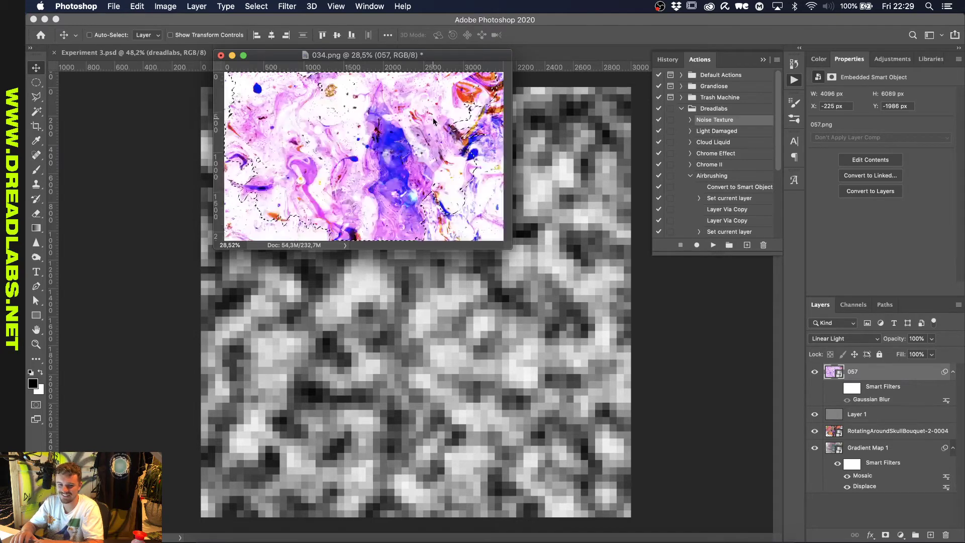
left_click_drag(379, 55, 452, 55)
key("super+d")
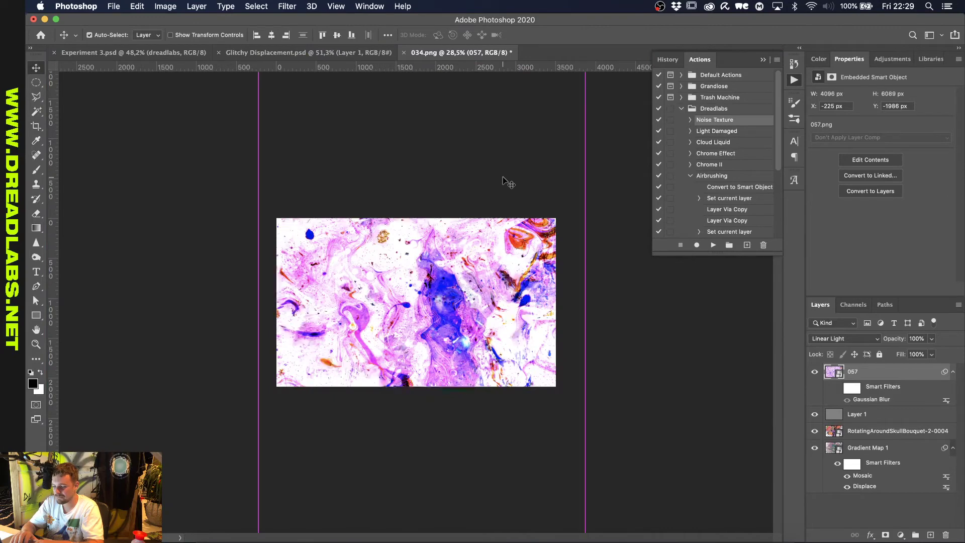
key("super+plus")
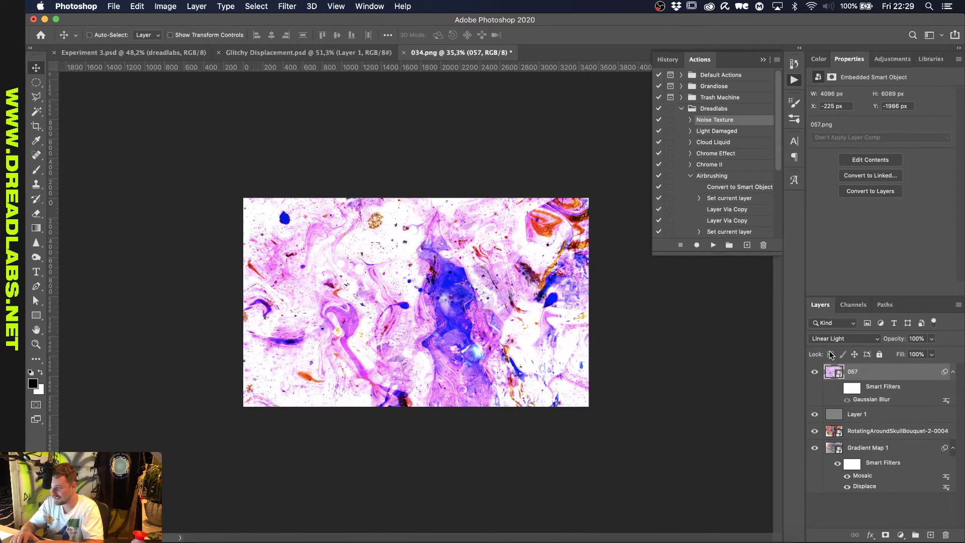
key("super+z")
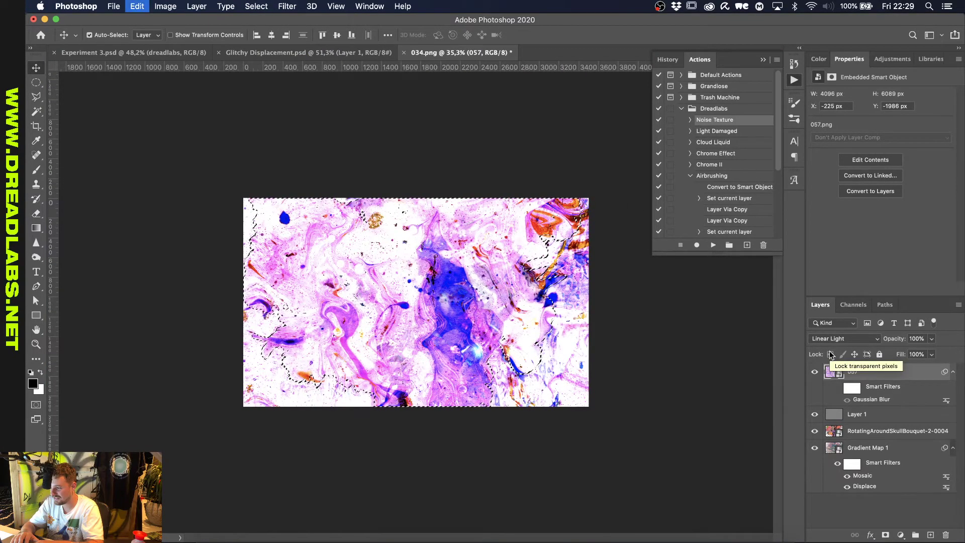
key("super+z")
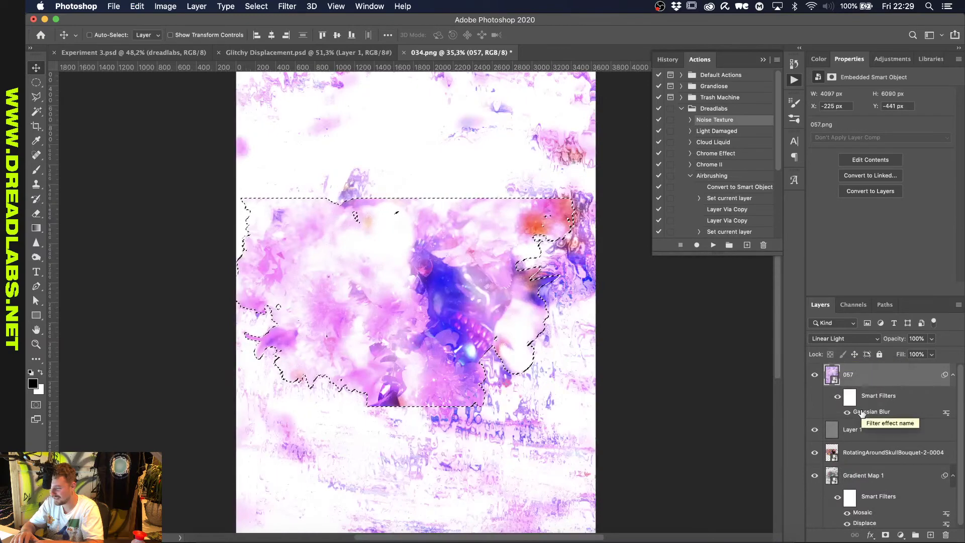
Load the RotatingAroundSkullBouquet-2-0004 layer's outline as a selection, crop the canvas to it, and deselect.
left_click(832, 459)
key("super+d")
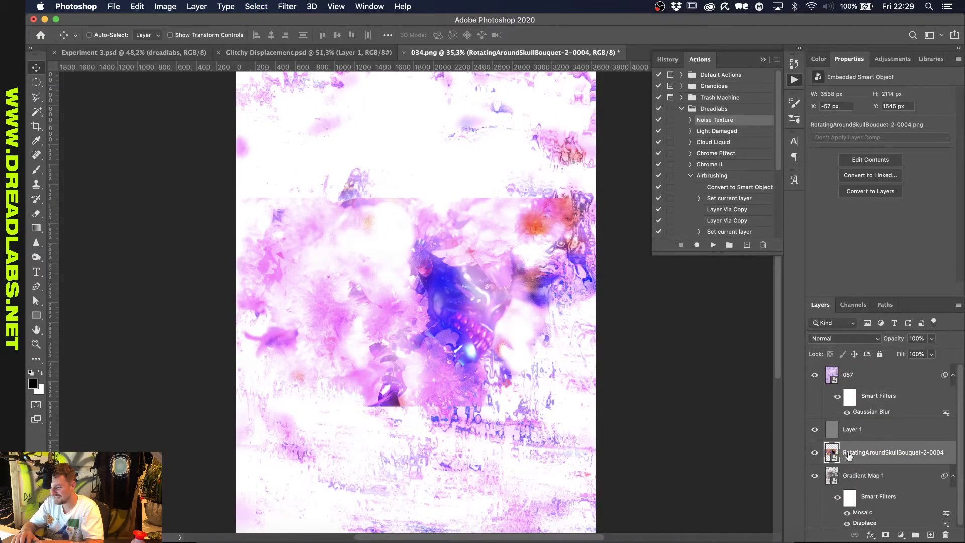
left_click(832, 454, "super")
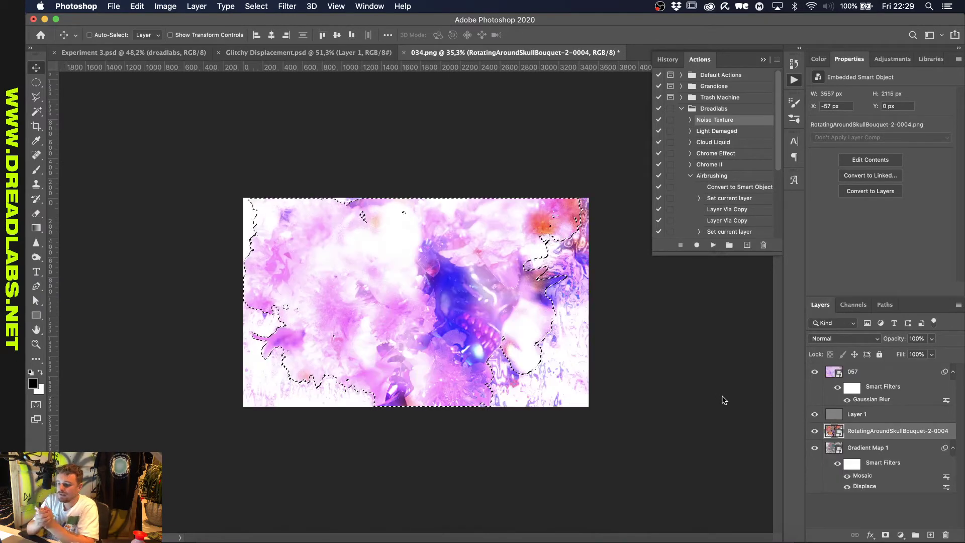
key("super+d")
scroll(591, 319, "up", 2)
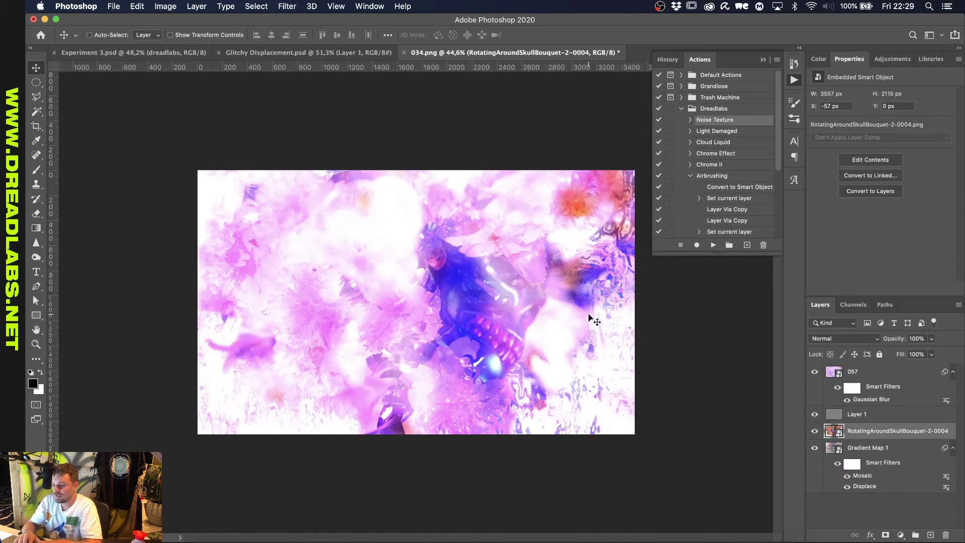
Try the bouquet layer at the bottom of the layer stack and move it back above Gradient Map 1.
key("super+shift+bracketright")
key("super+shift+bracketleft")
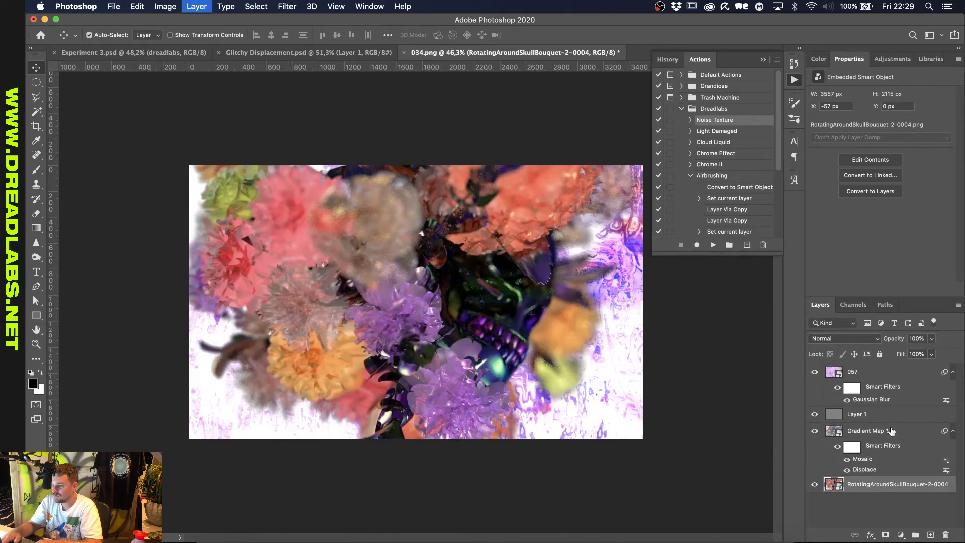
key("super+bracketright")
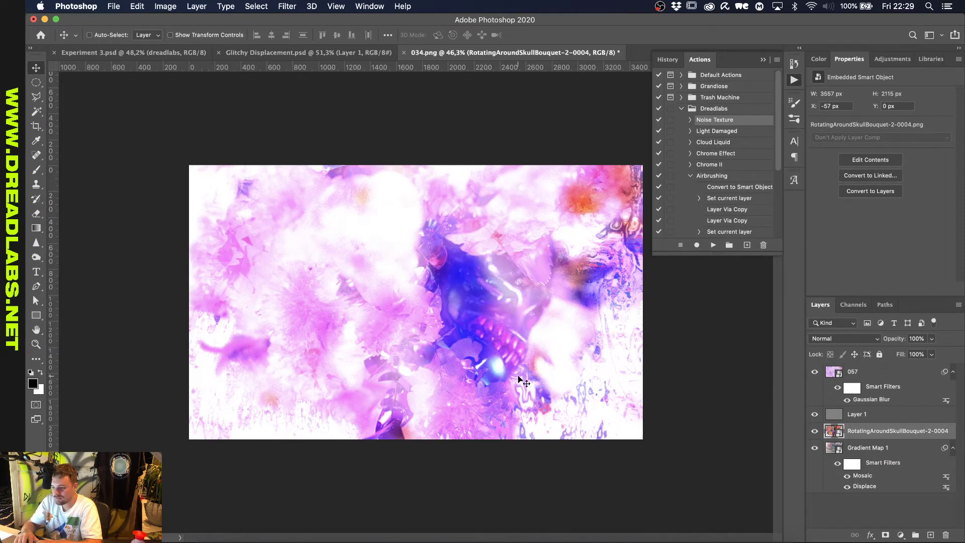
Add a layer mask to the 057 layer and load the skull bouquet layer's outline as a selection.
scroll(520, 380, "up", 1)
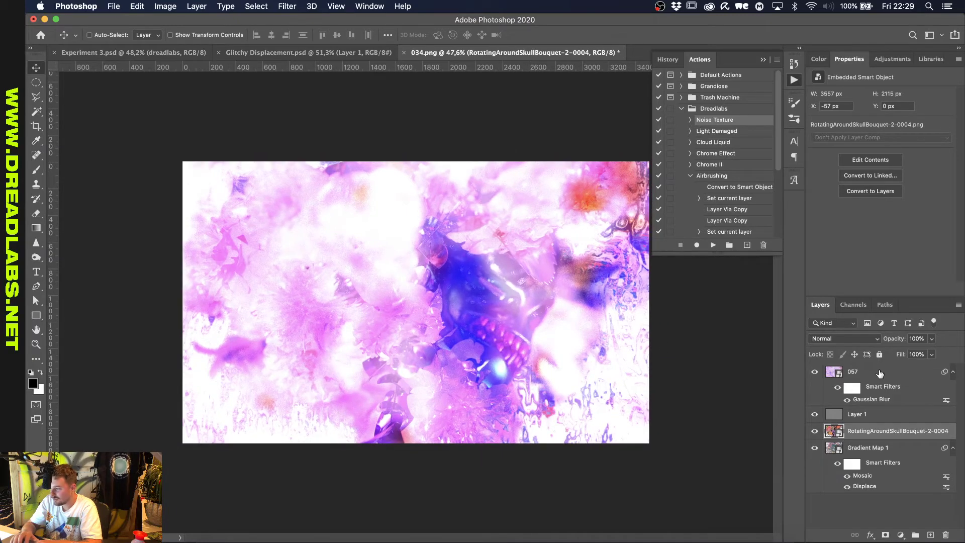
left_click(879, 373)
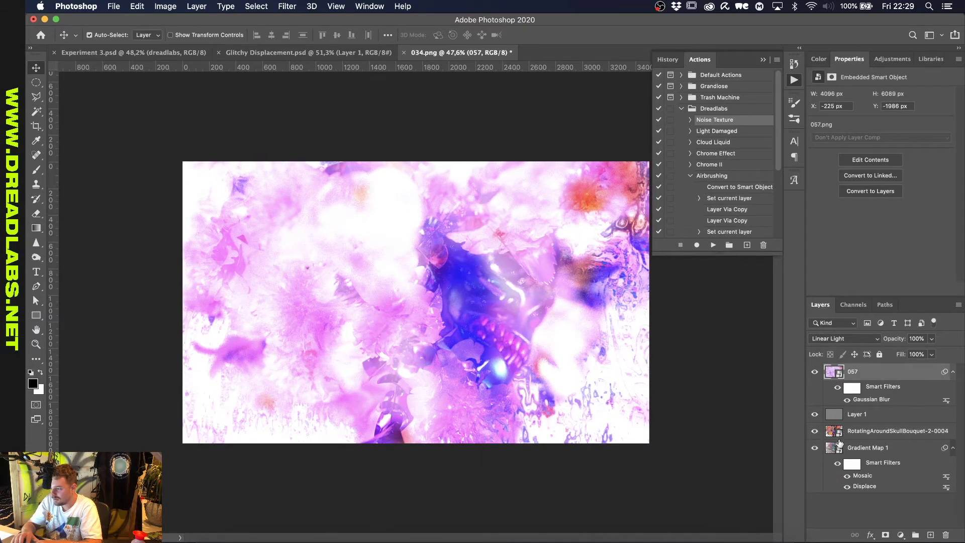
key("super+alt+2")
left_click(885, 534)
left_click(836, 432, "super")
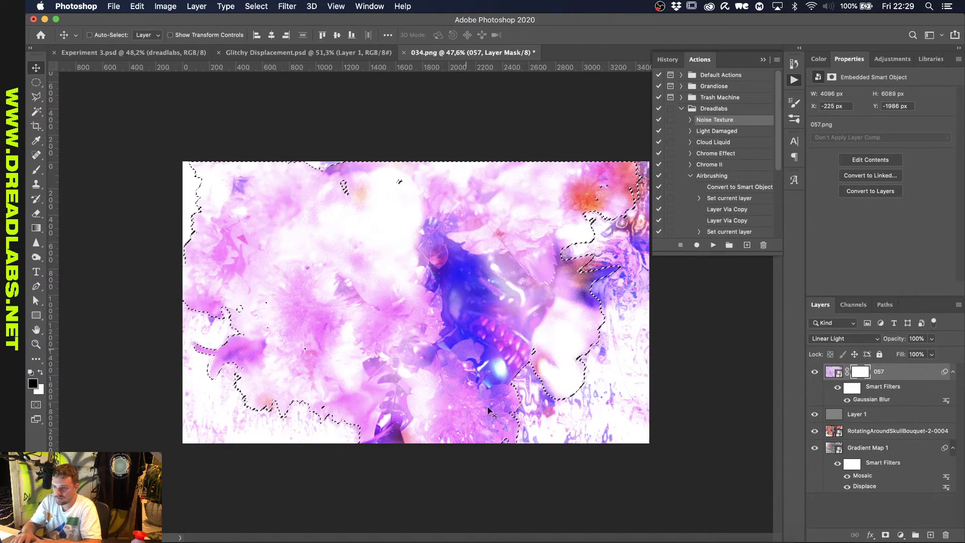
Feather the bouquet-shaped selection by 20 pixels.
left_click(287, 6)
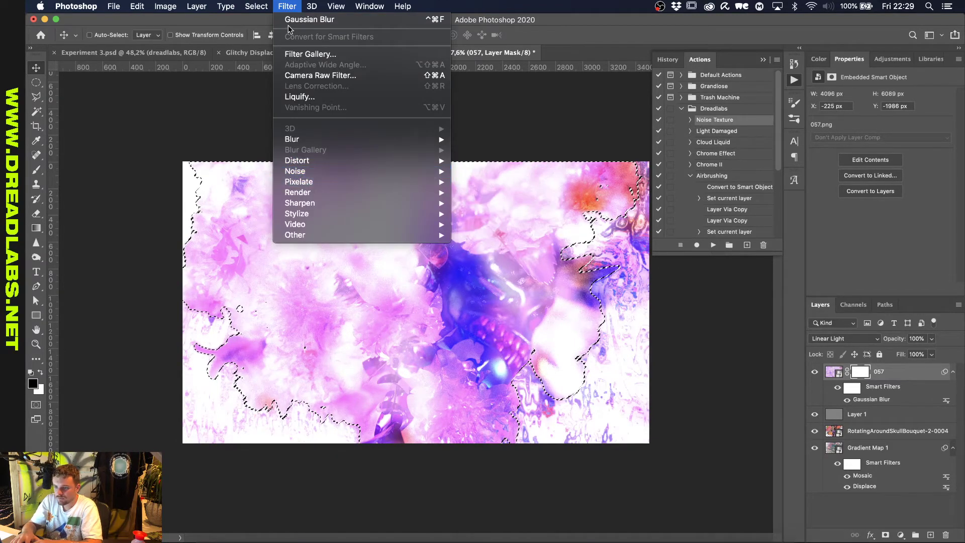
mouse_move(262, 7)
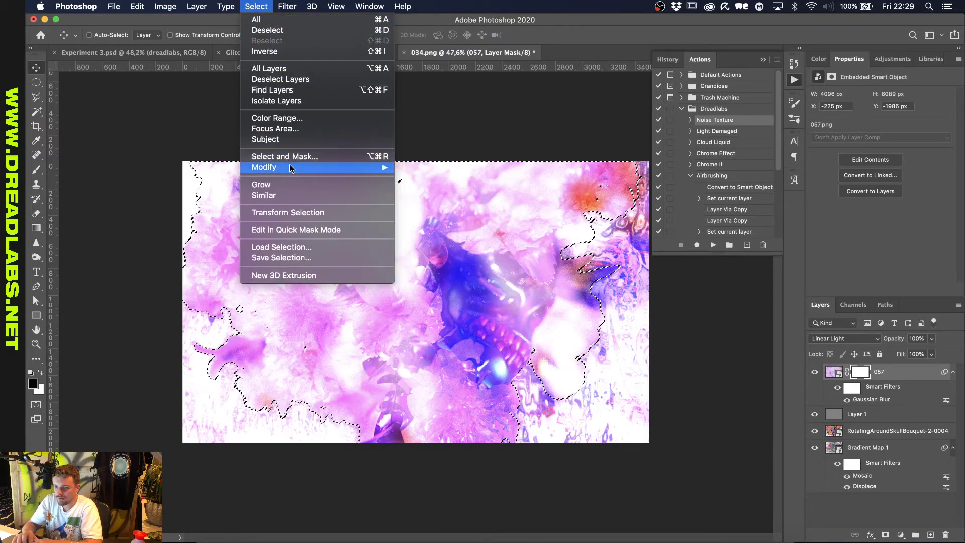
mouse_move(290, 167)
left_click(424, 210)
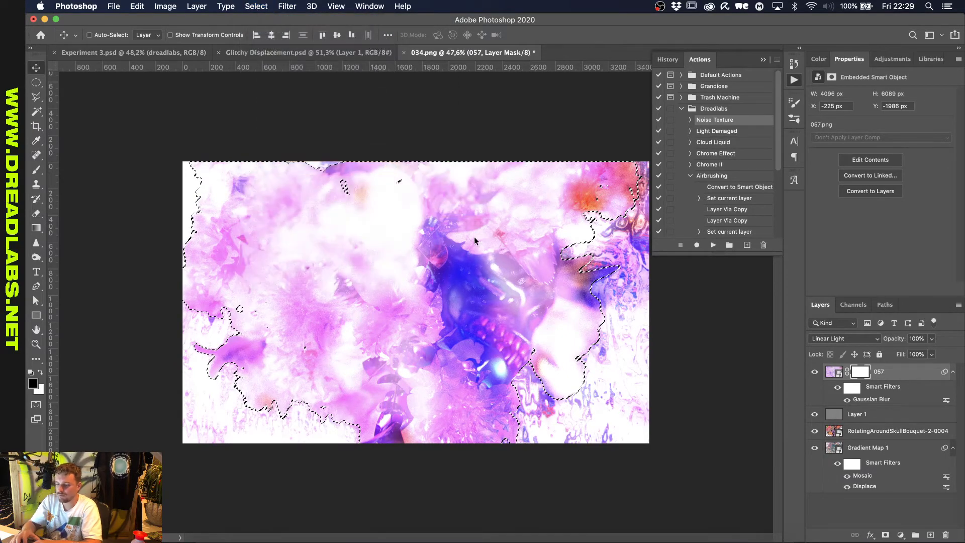
type("20")
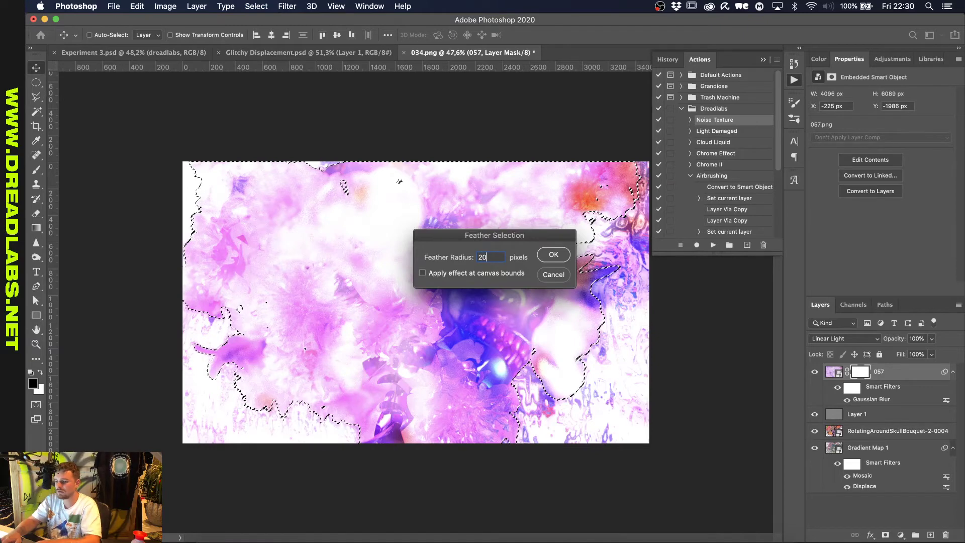
key("Return")
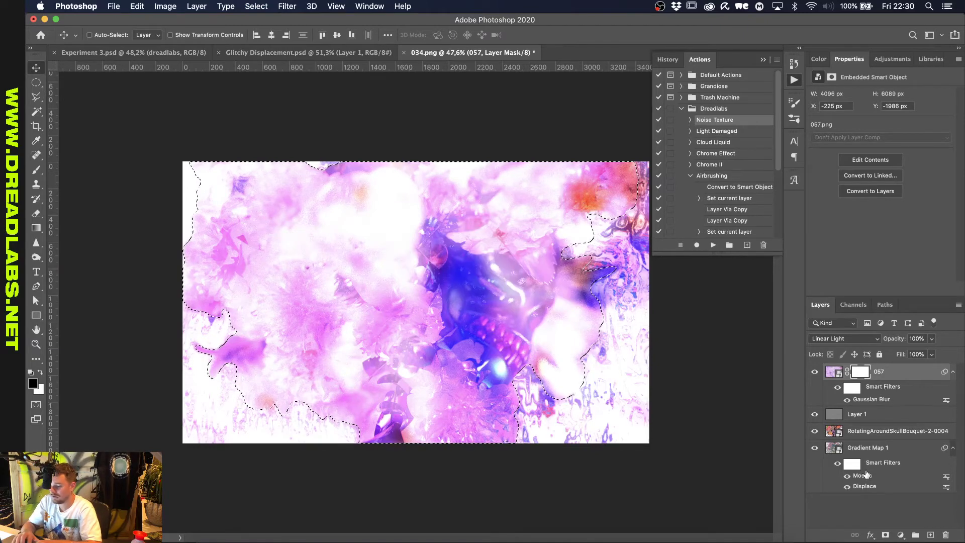
Try filling the feathered bouquet selection on the 057 layer mask with 50% gray and deselecting, and undo both.
key("shift+BackSpace")
key("Return")
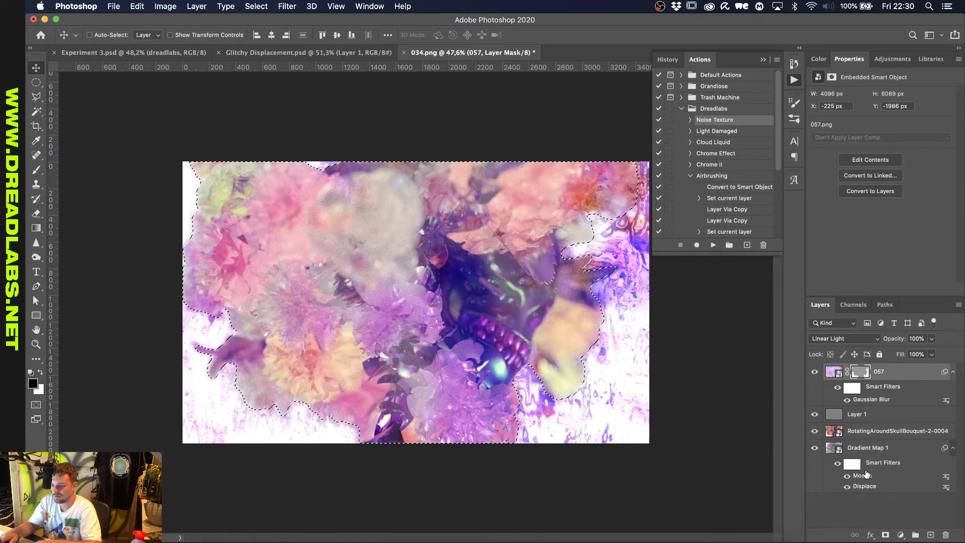
key("super+d")
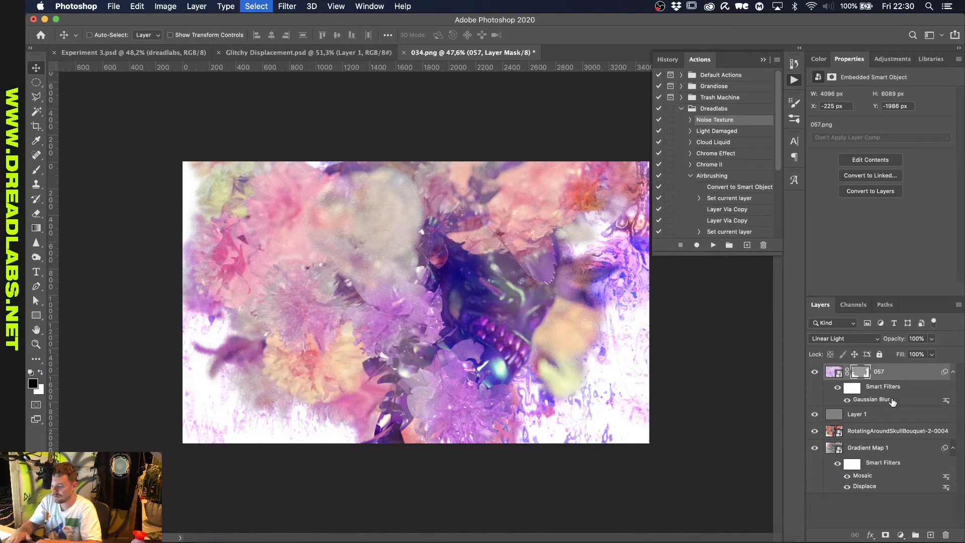
key("super+z")
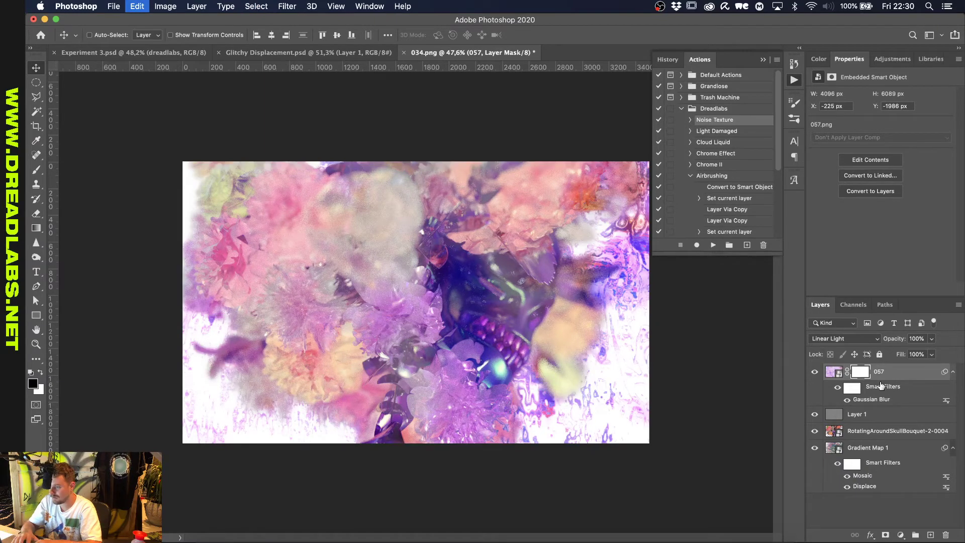
Fill the feathered bouquet selection on the 057 layer mask with the black foreground color at 100% opacity and deselect.
key("shift+BackSpace")
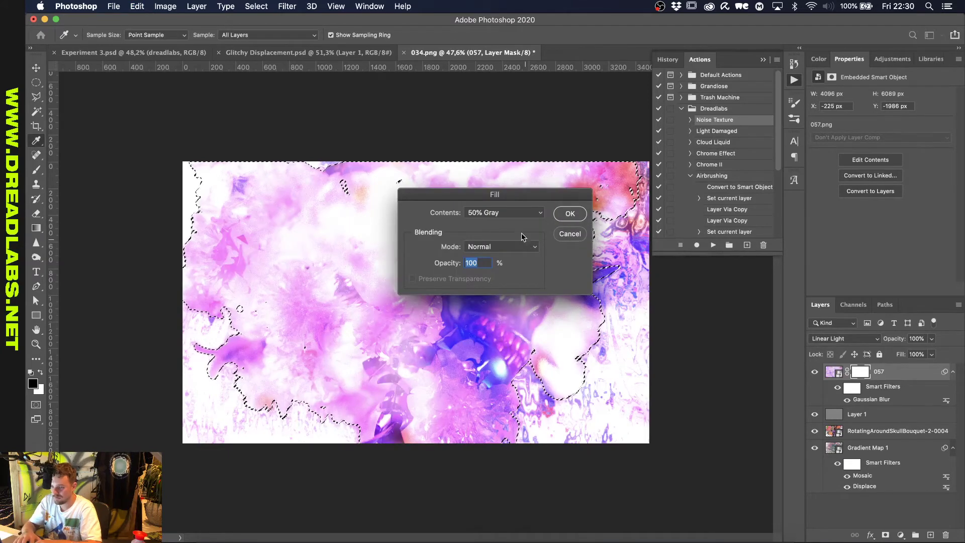
left_click(514, 211)
left_click(496, 131)
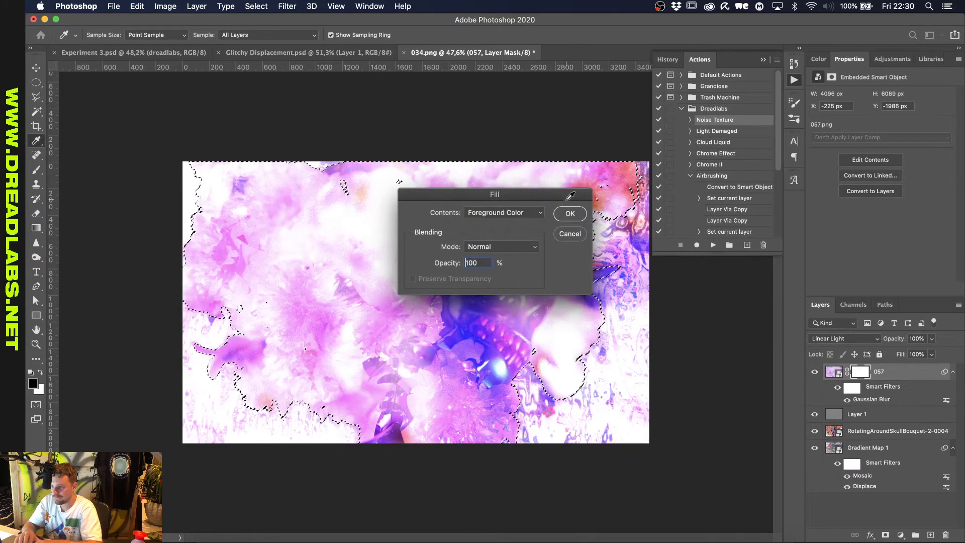
left_click(568, 214)
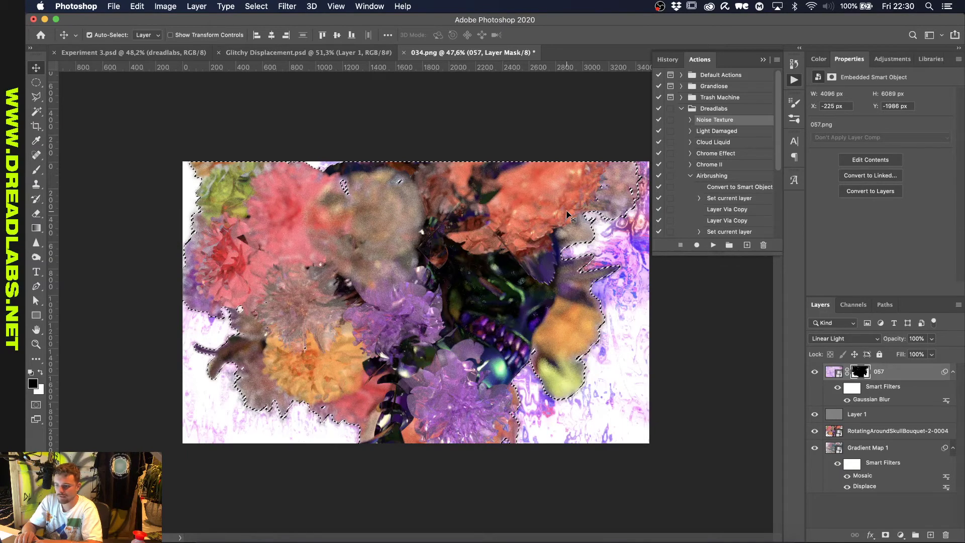
key("ctrl+d")
scroll(427, 364, "up", 1)
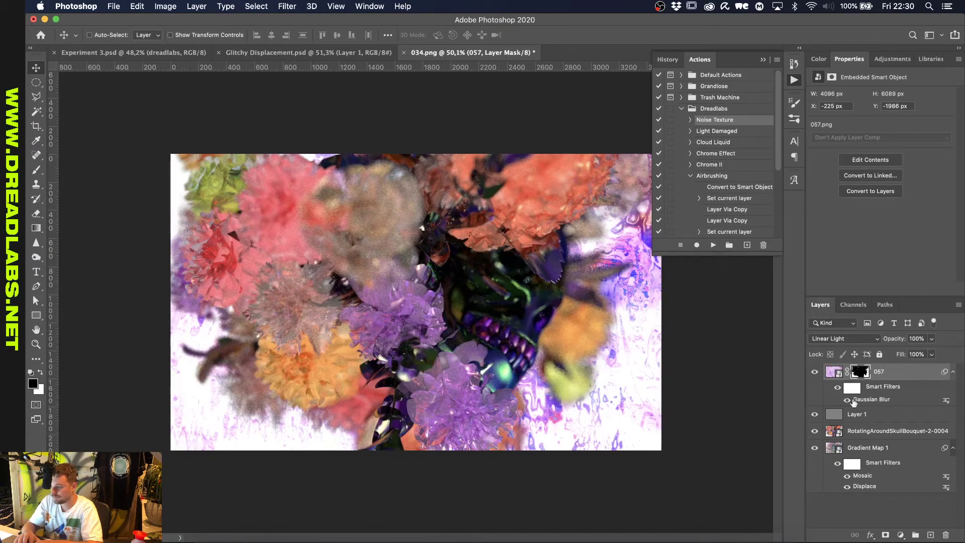
Duplicate the masked 057 layer and invert the mask of the copy.
key("super+j")
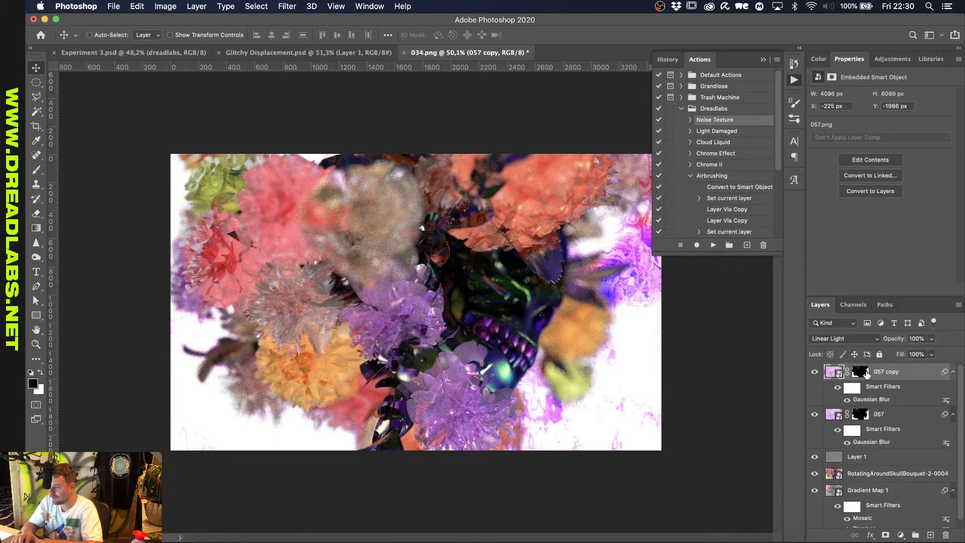
left_click(868, 376)
key("super+i")
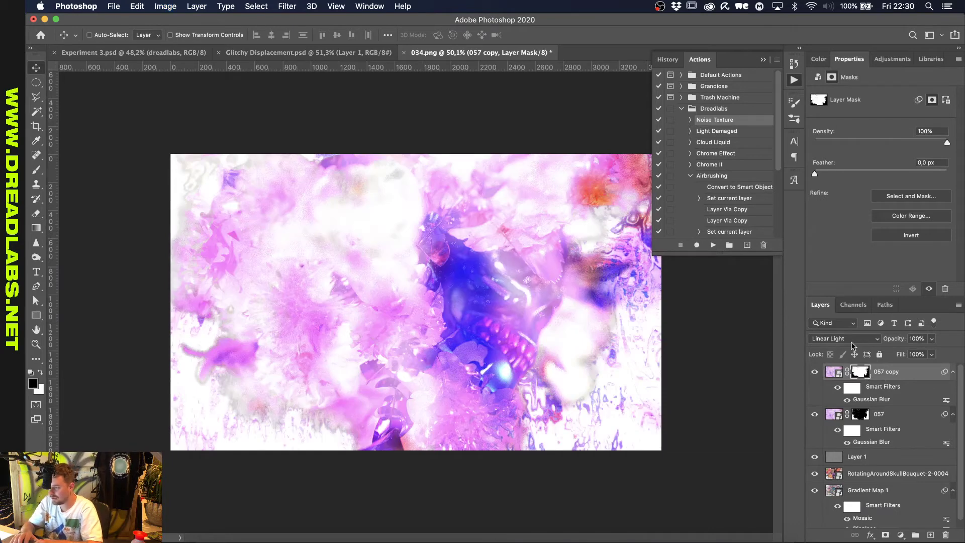
Set the 057 copy layer's opacity to 70% after trying 60%, and preview other blend modes while keeping Linear Light.
left_click(915, 339)
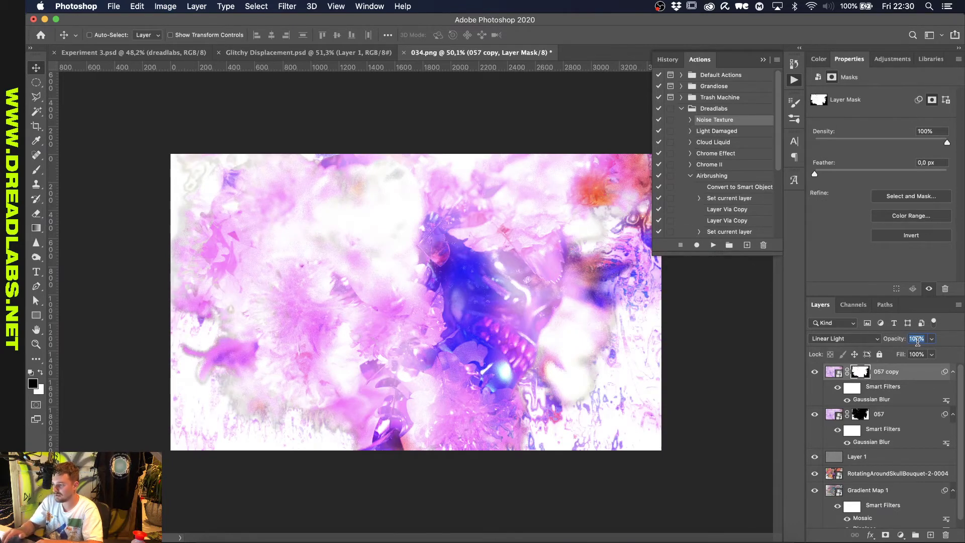
type("70")
key("Return")
type("60")
key("Return")
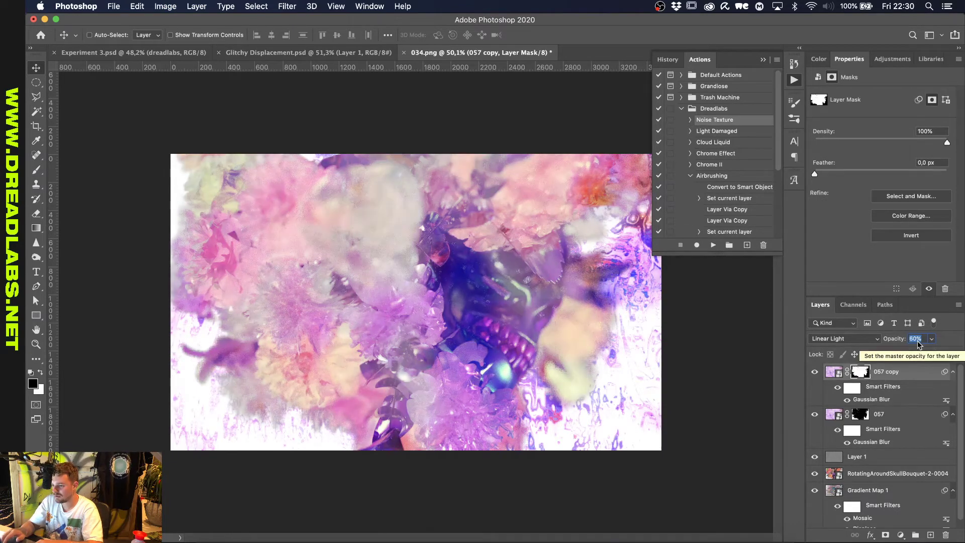
type("70")
left_click(844, 339)
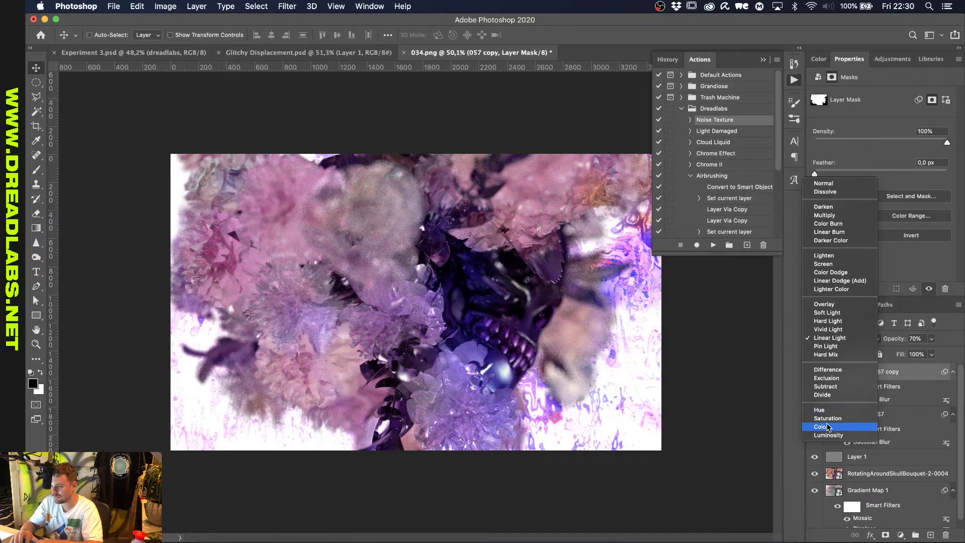
left_click(922, 377)
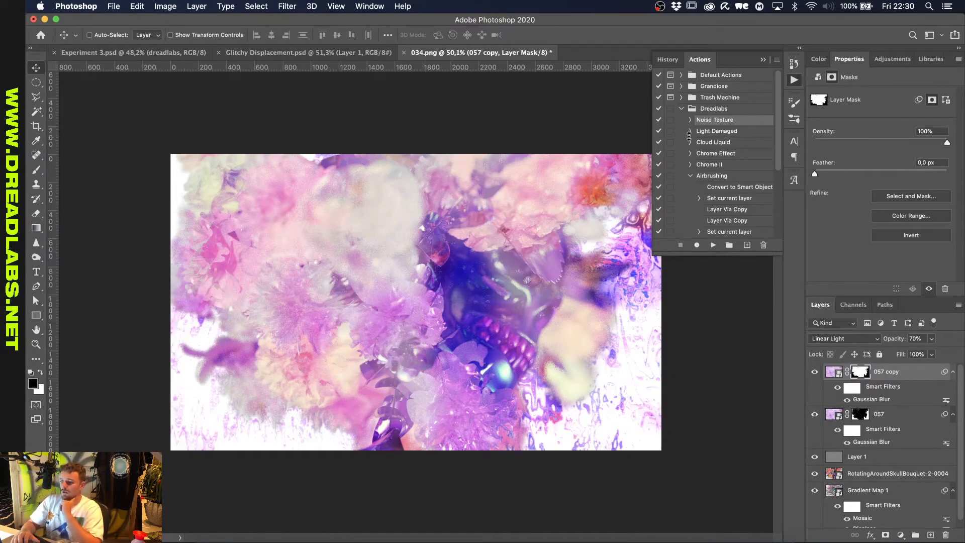
Collapse the action list and save the artwork as the Photoshop file Experiment 4 in the Livestream 9-11 folder.
left_click(762, 59)
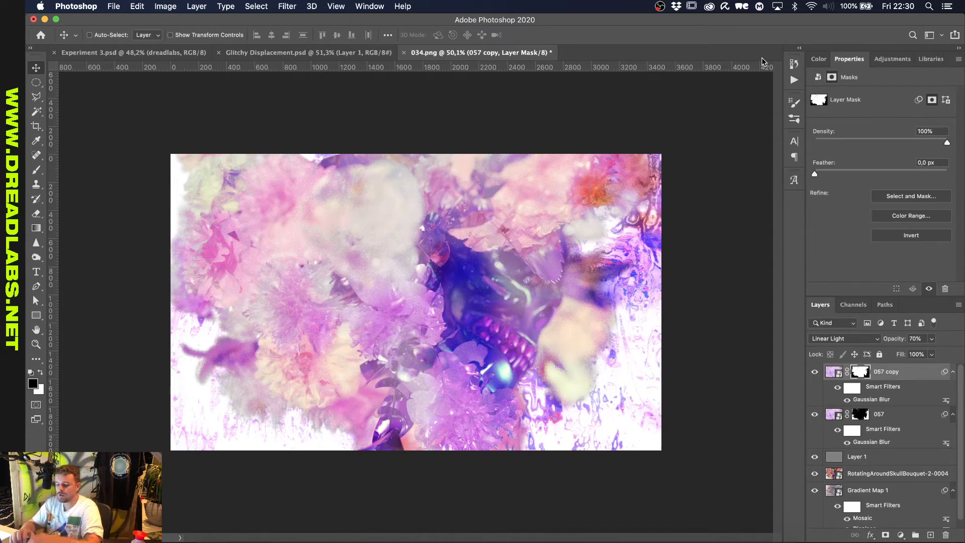
key("super")
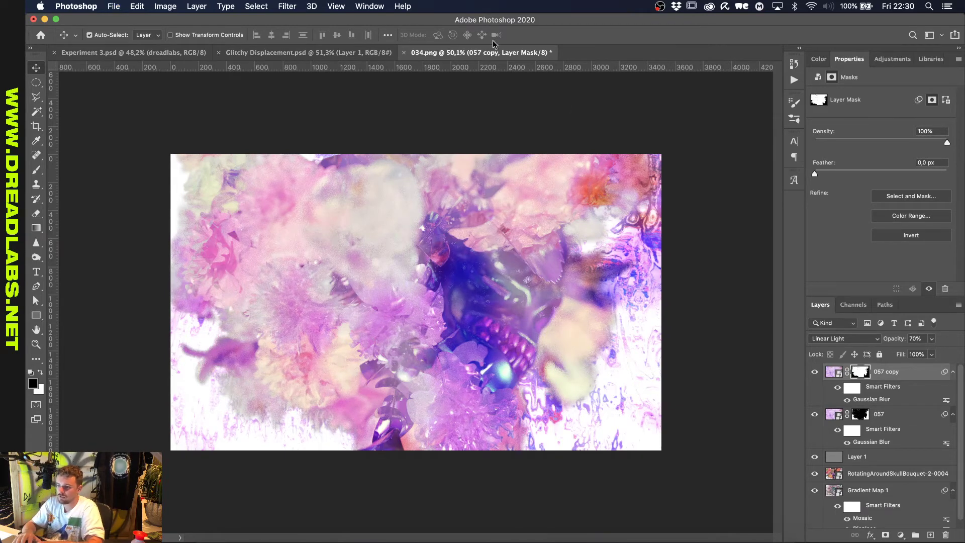
key("super+shift+s")
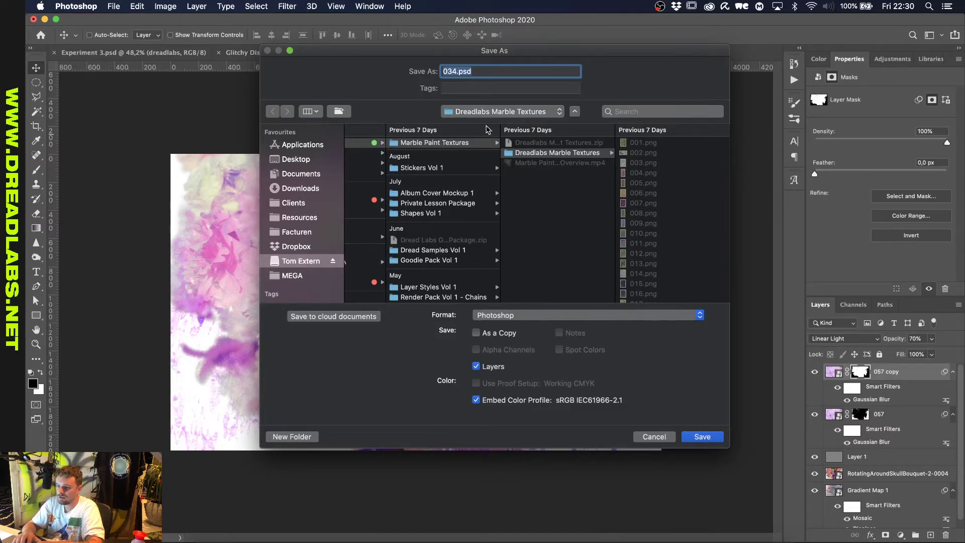
left_click(498, 111)
key("Escape")
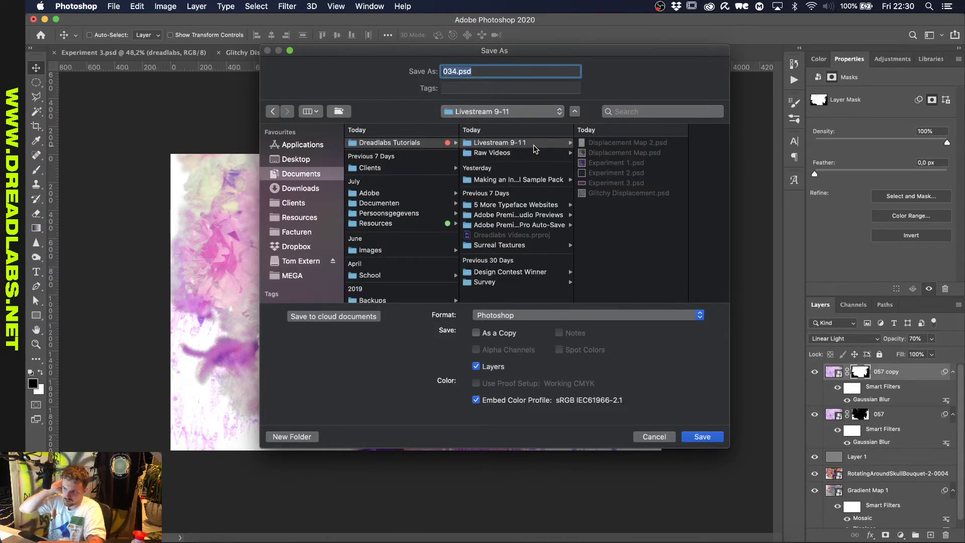
type("Exp")
type("e")
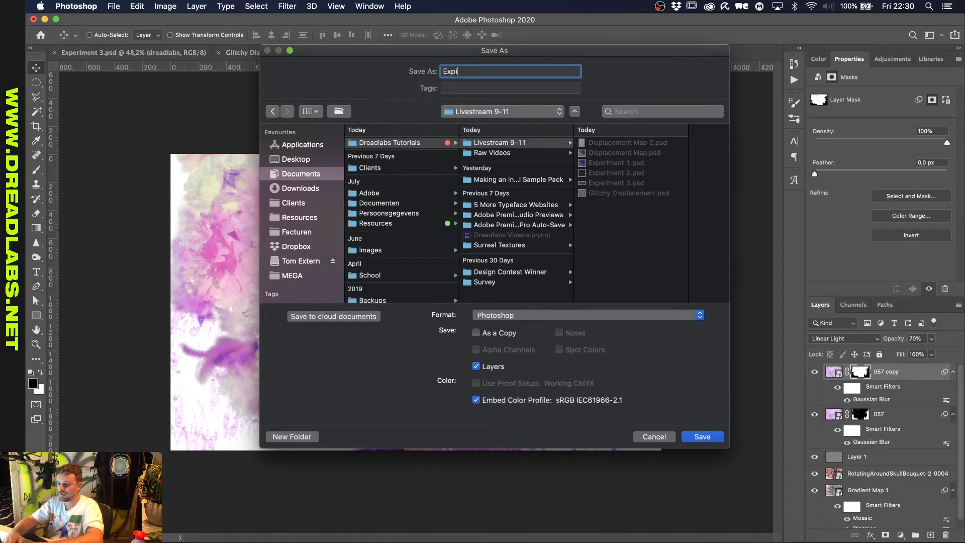
type("riment")
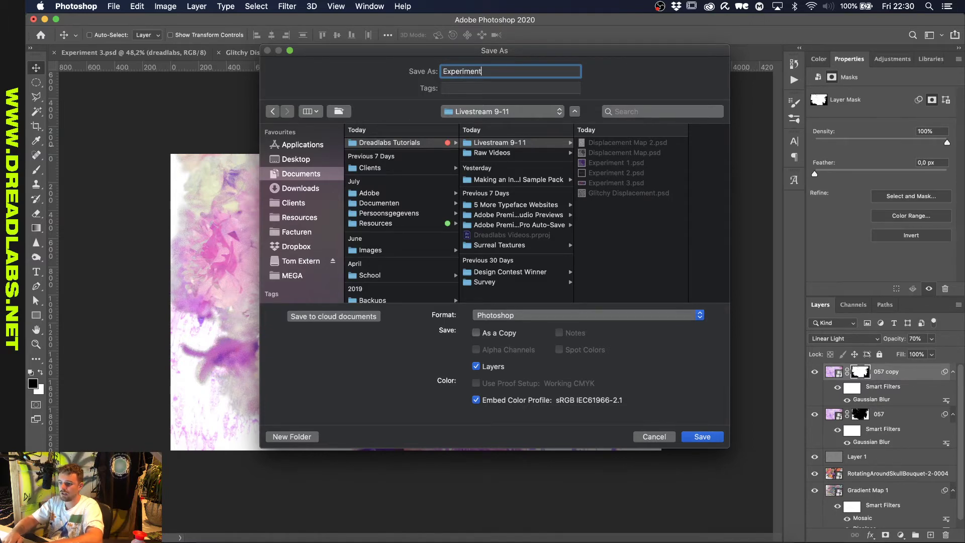
type(" 3")
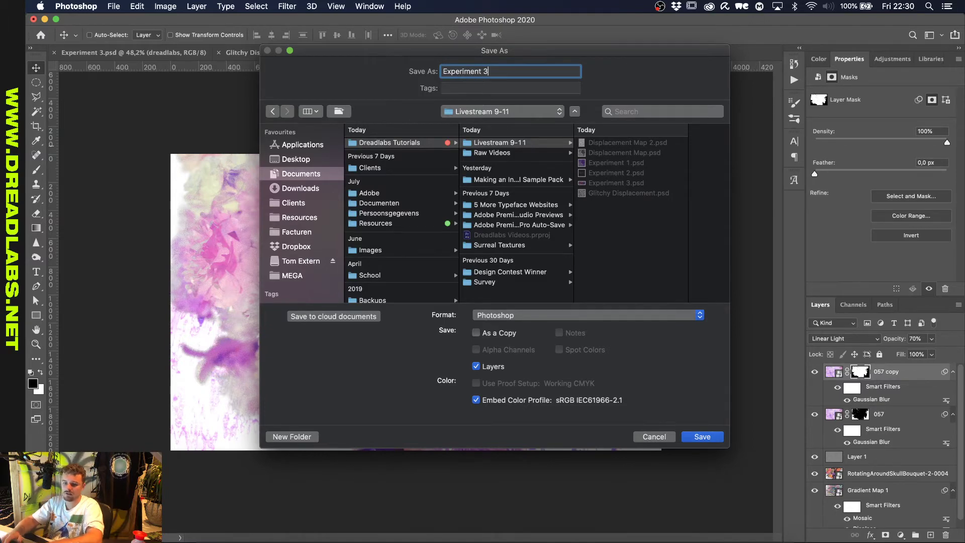
key("BackSpace")
type("4")
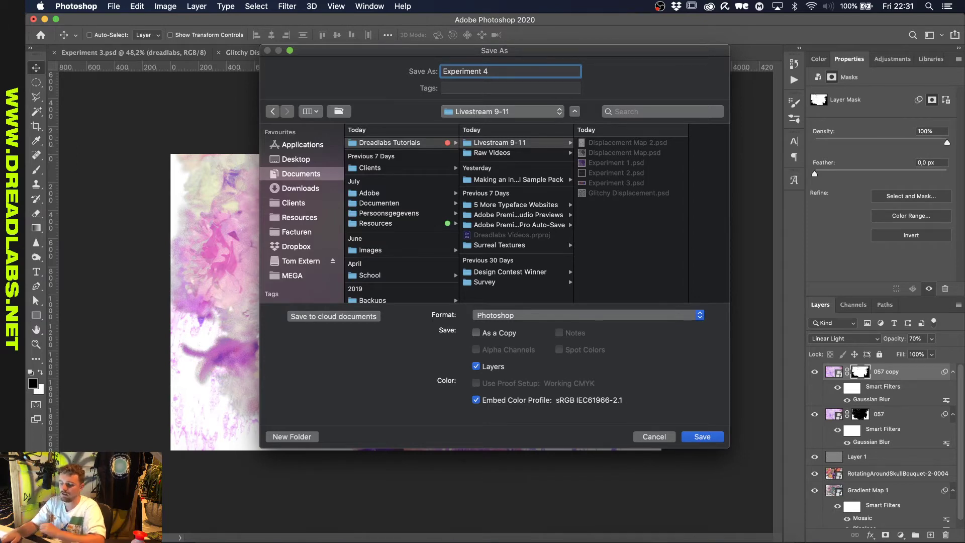
key("Return")
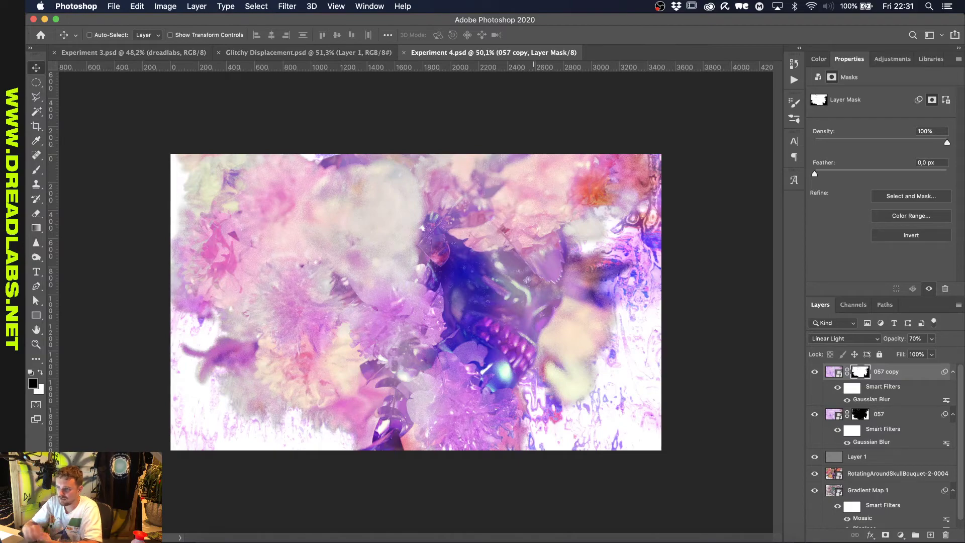
View the Glitchy Displacement and Experiment 3 documents, and switch to Finder's Dreadlabs Marble Textures folder.
left_click(329, 50)
left_click(166, 52)
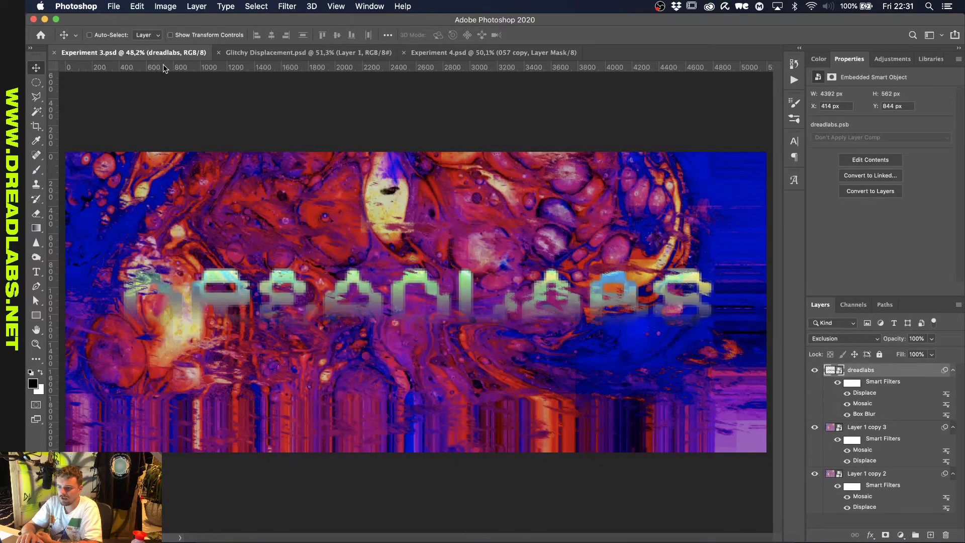
left_click(216, 533)
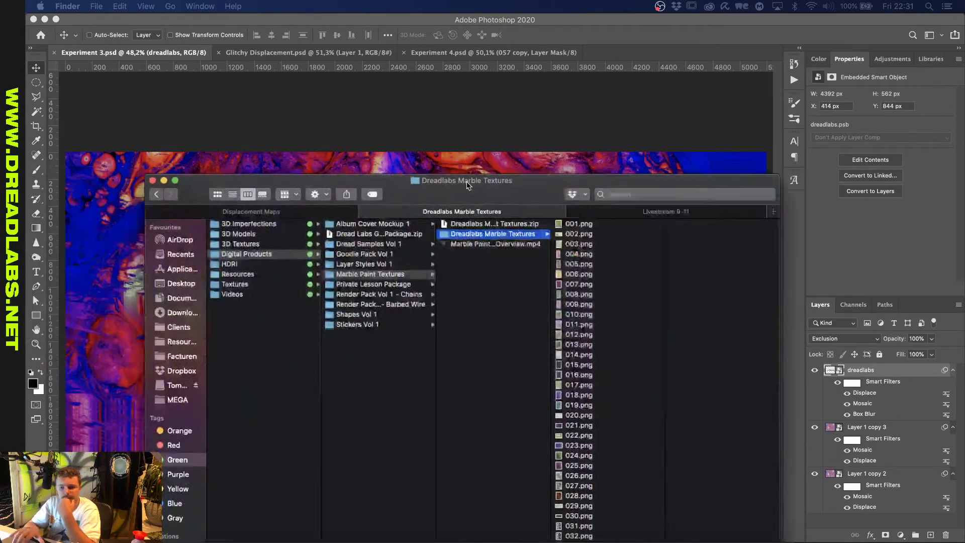
Browse the marble textures from 001.png to 060.png, checking files such as 014.png, 020.png and 042.png.
left_click(655, 127)
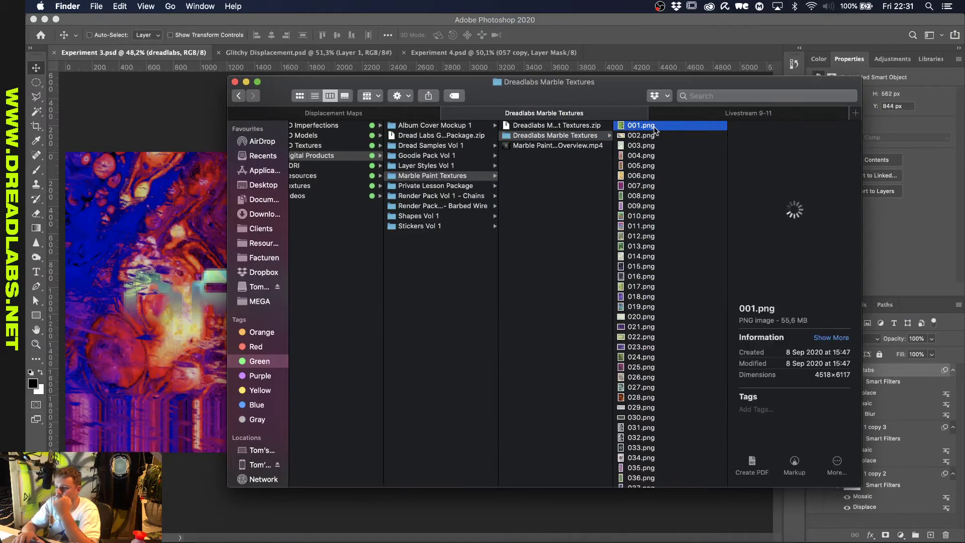
left_click(642, 248)
key("Down")
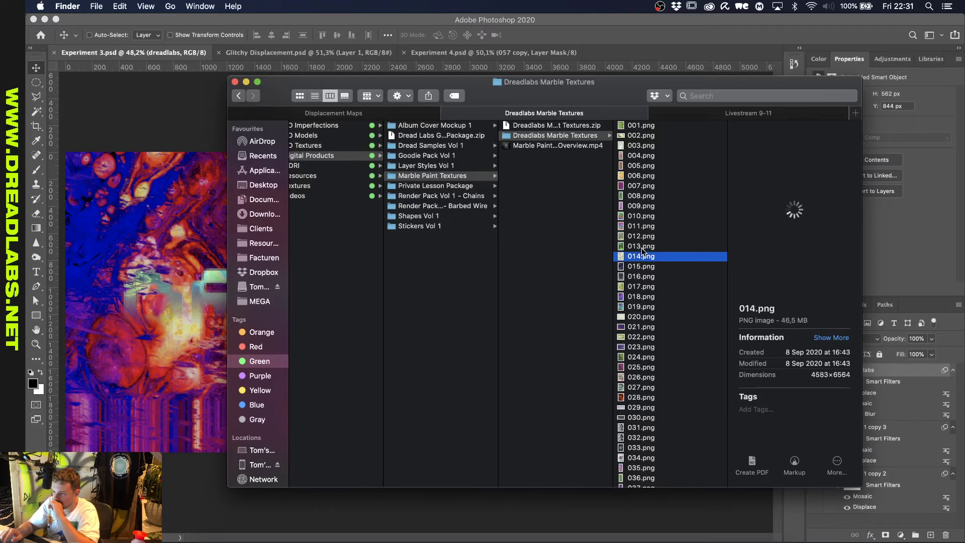
scroll(641, 250, "down", 3)
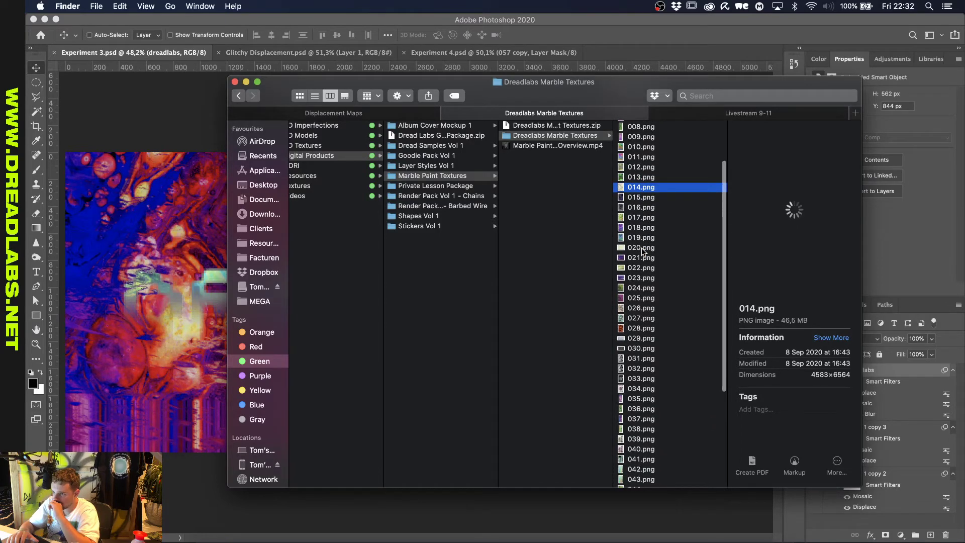
left_click(641, 248)
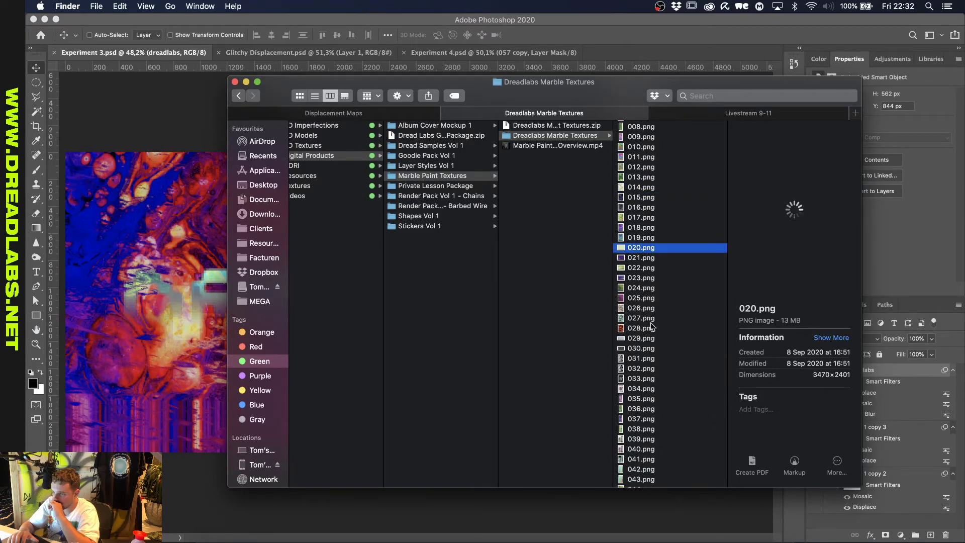
scroll(651, 326, "down", 5)
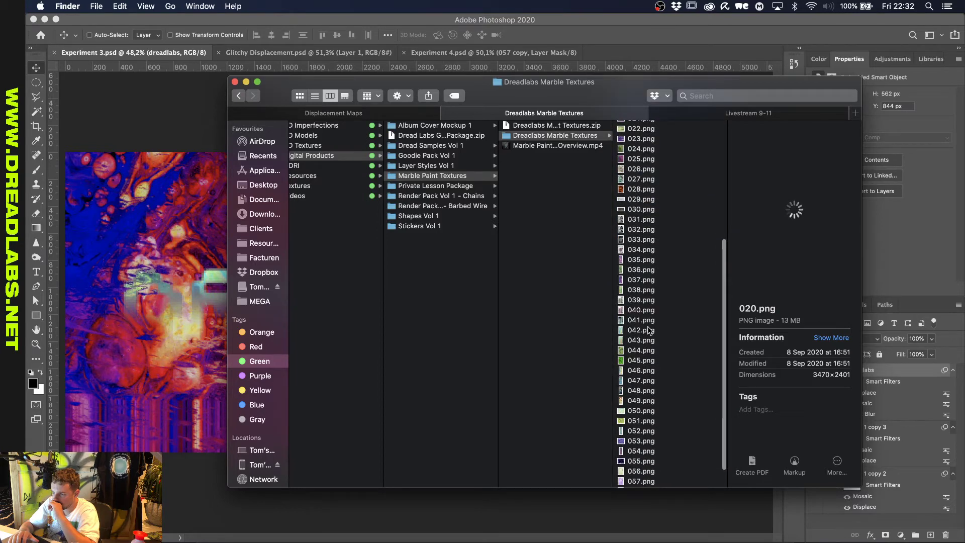
left_click(649, 329)
scroll(649, 482, "down", 1)
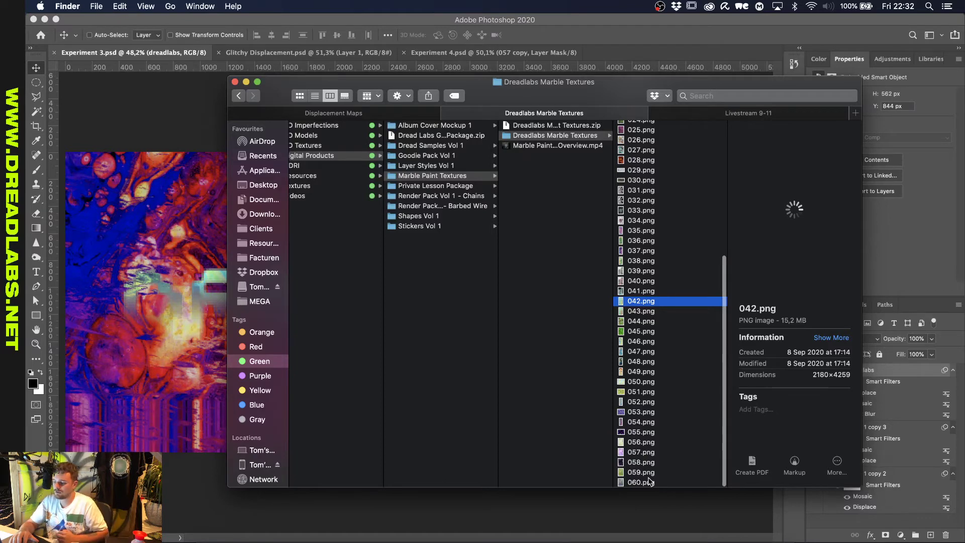
left_click(649, 482)
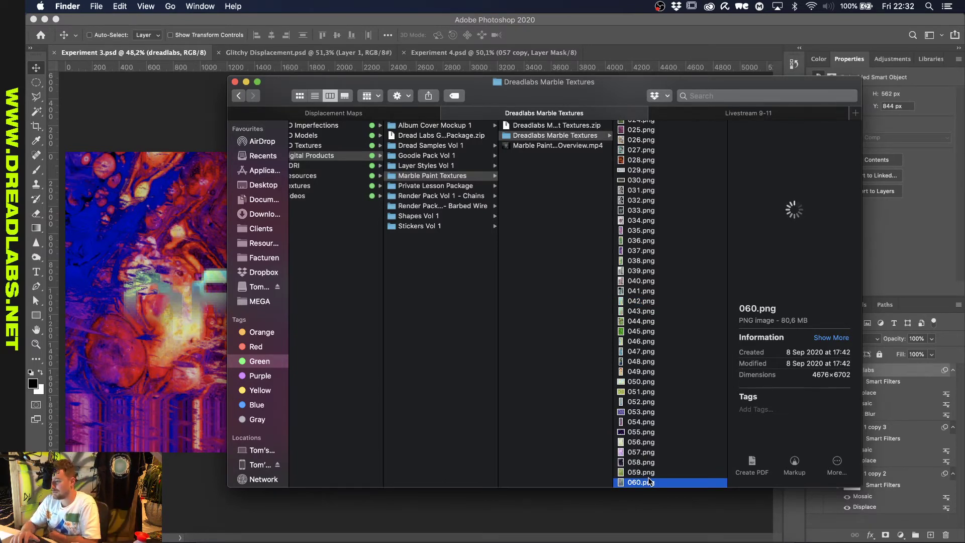
scroll(649, 481, "down", 2)
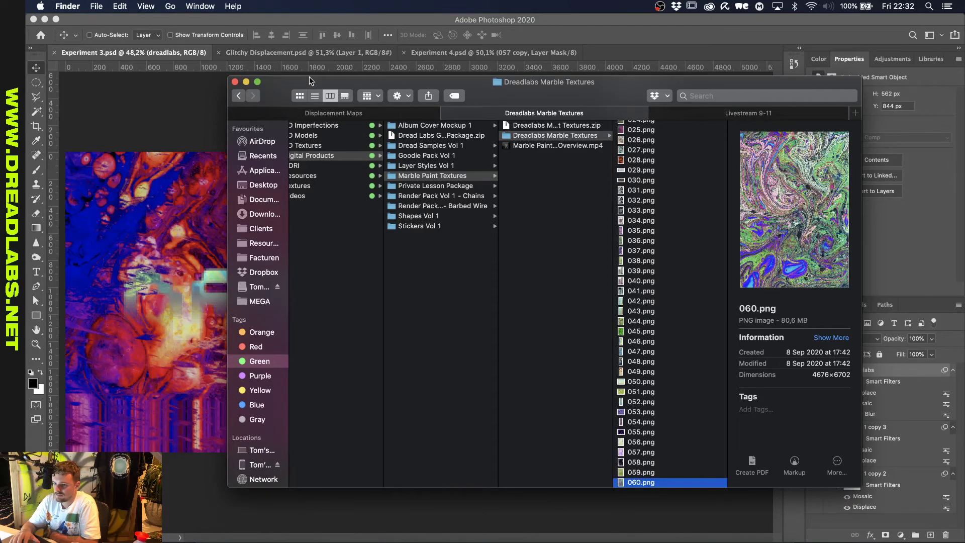
Preview the marble textures 060.png, 059.png and 058.png at large size.
key("space")
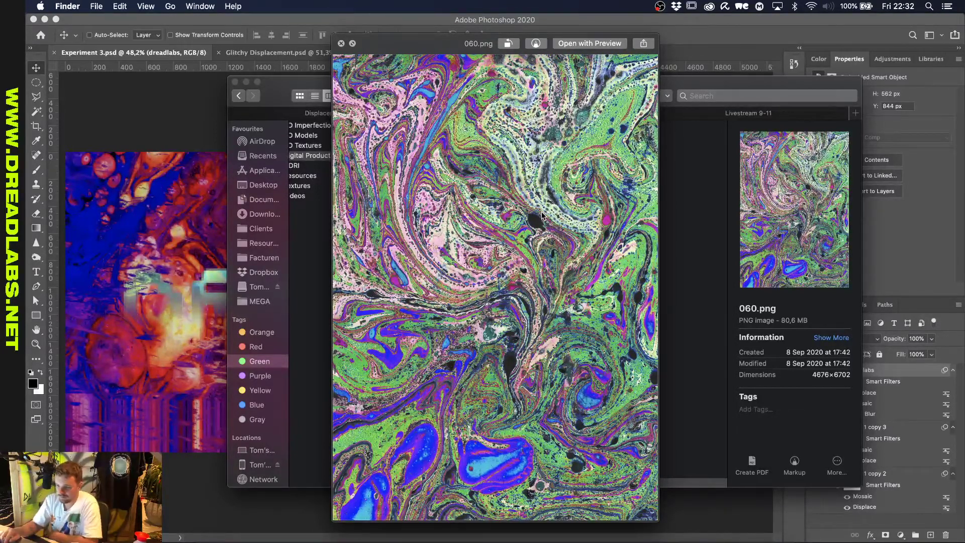
key("Up")
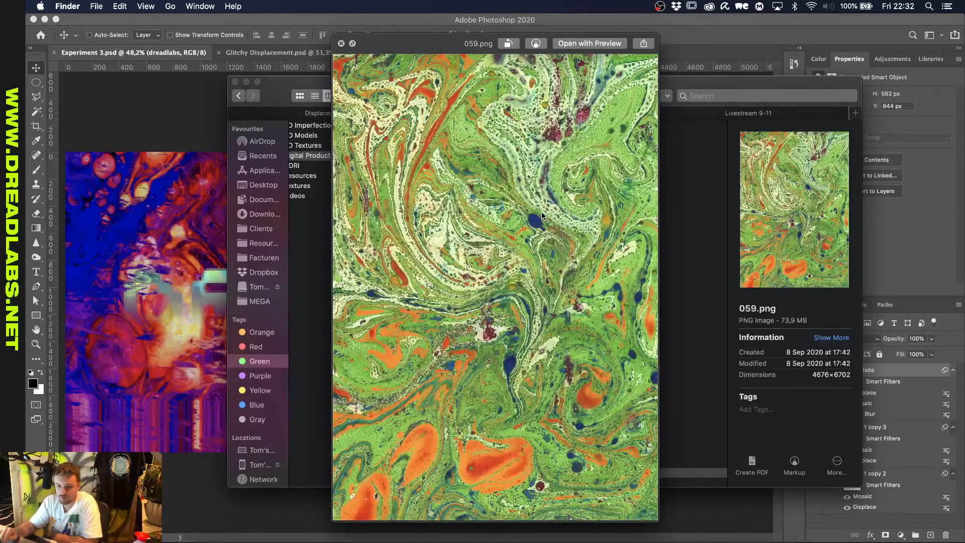
key("Up")
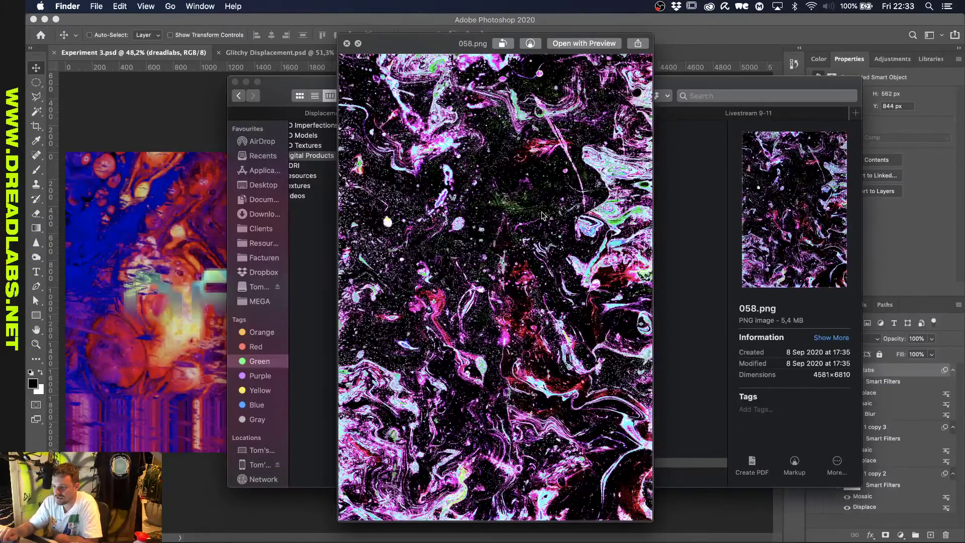
Preview the marble textures from 057.png back to 046.png at large size, and close the preview.
key("Up")
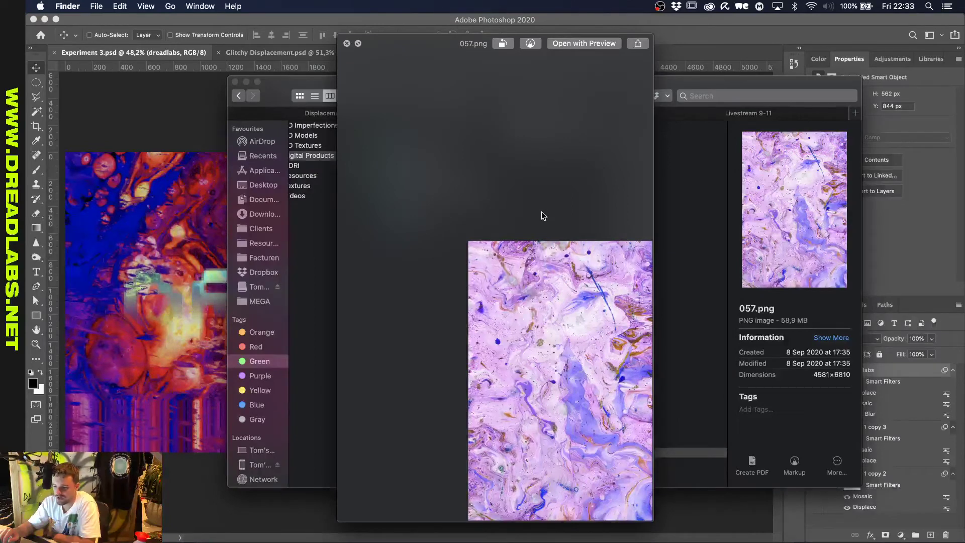
key("Up")
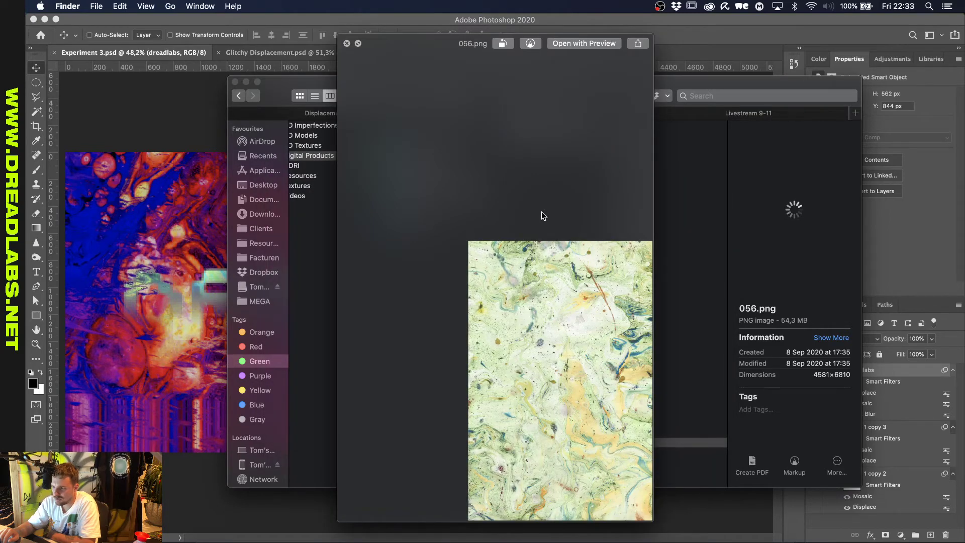
key("Up")
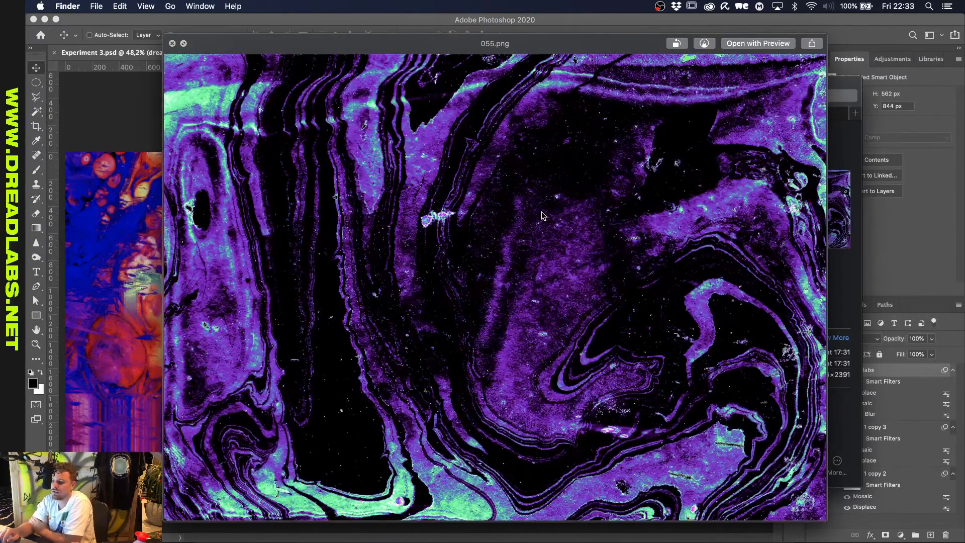
key("Up")
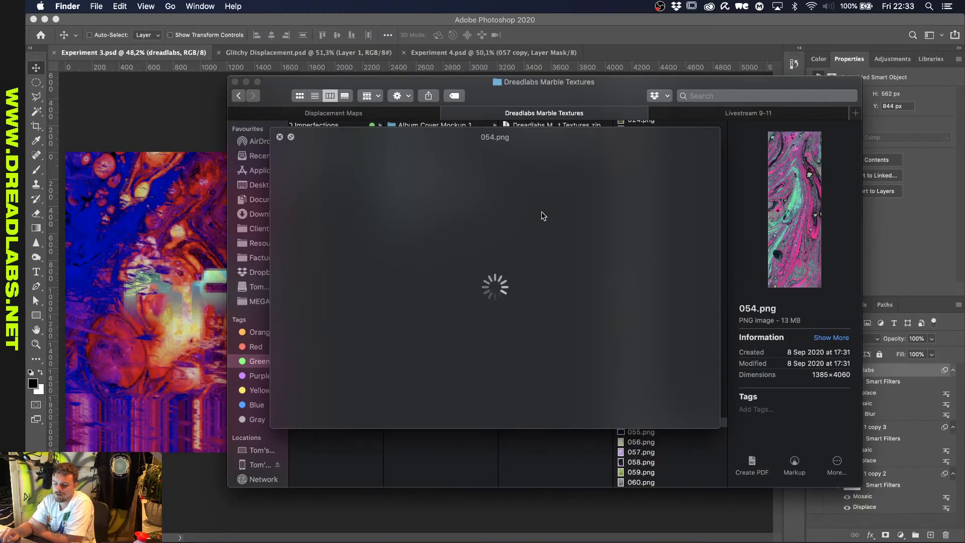
key("Up")
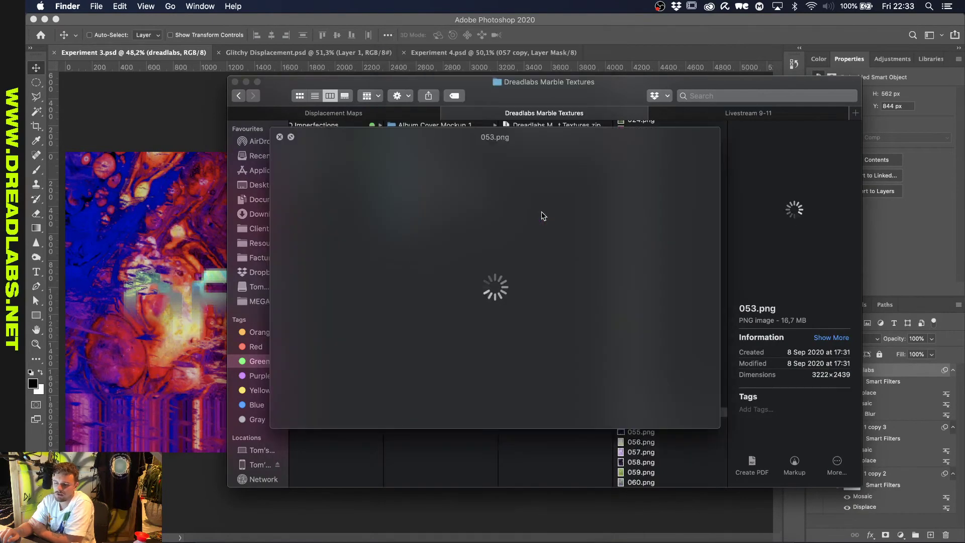
key("Up")
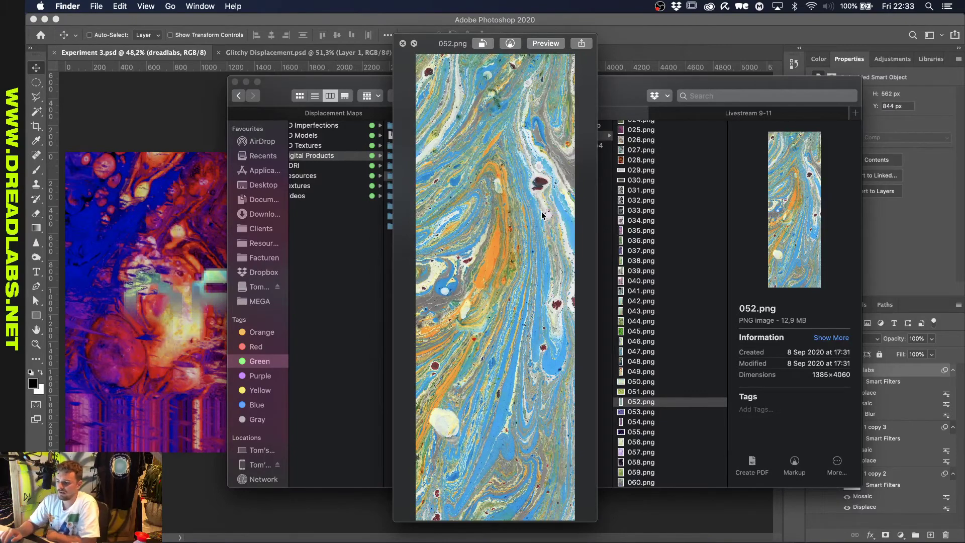
key("Up")
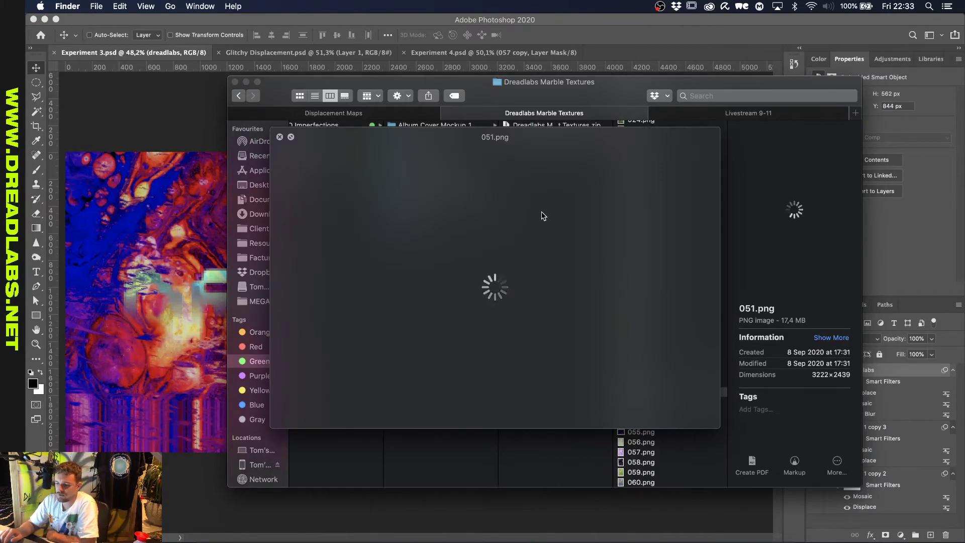
key("Up")
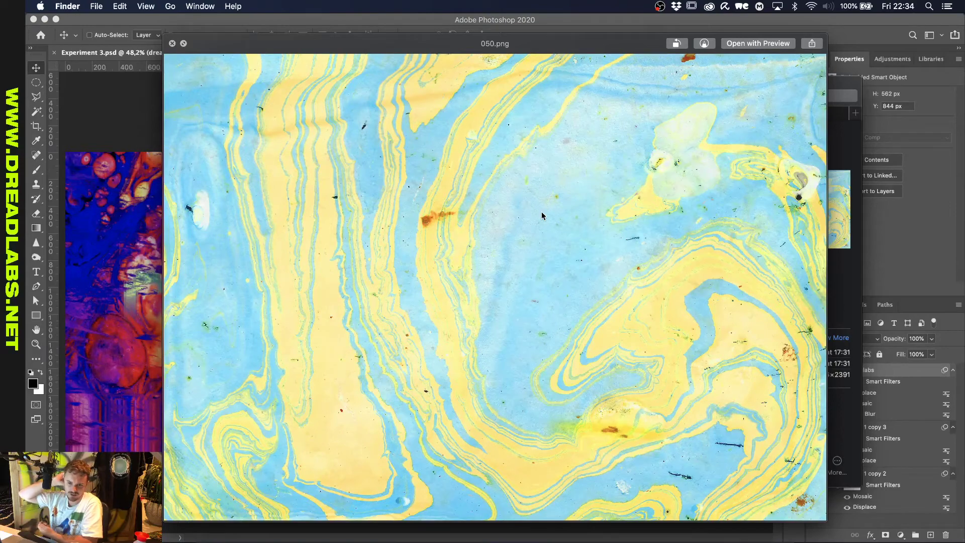
key("Up")
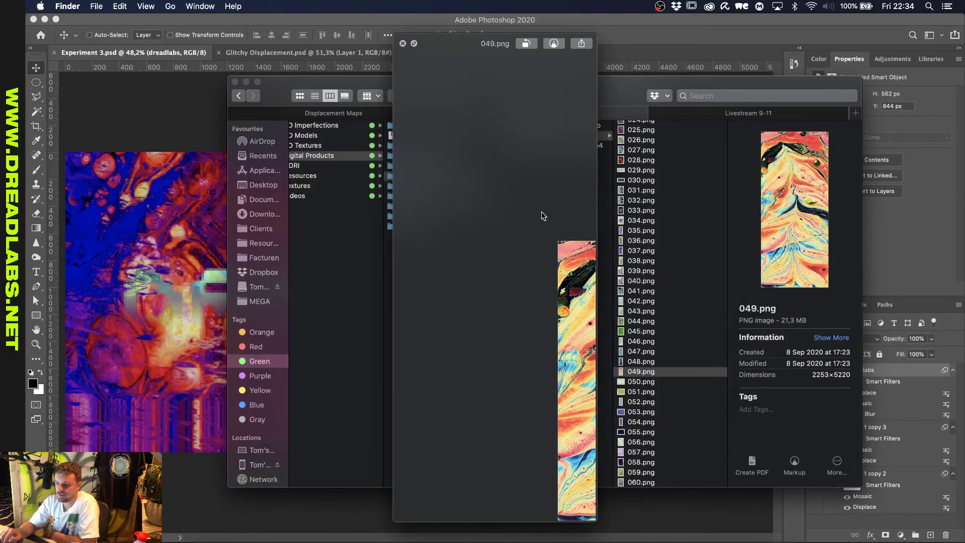
key("Up")
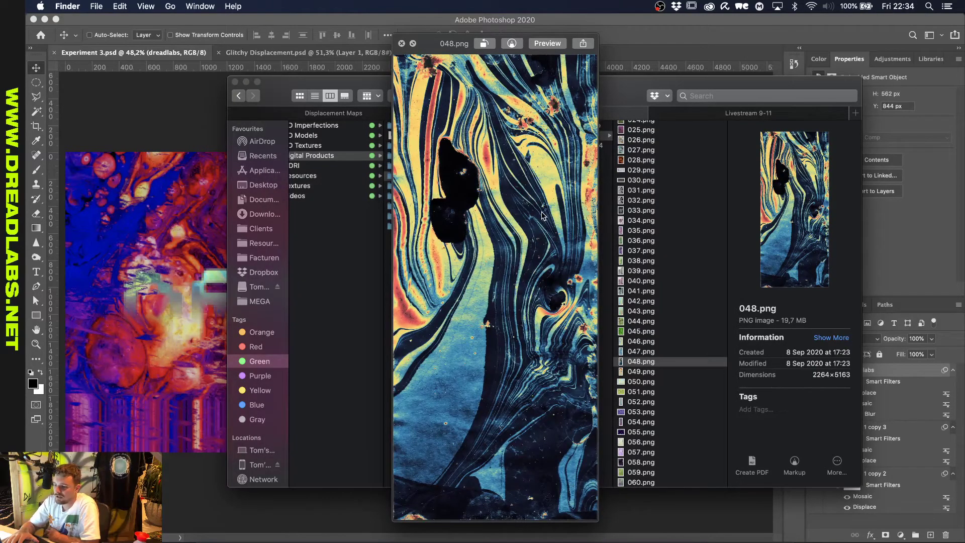
key("Up")
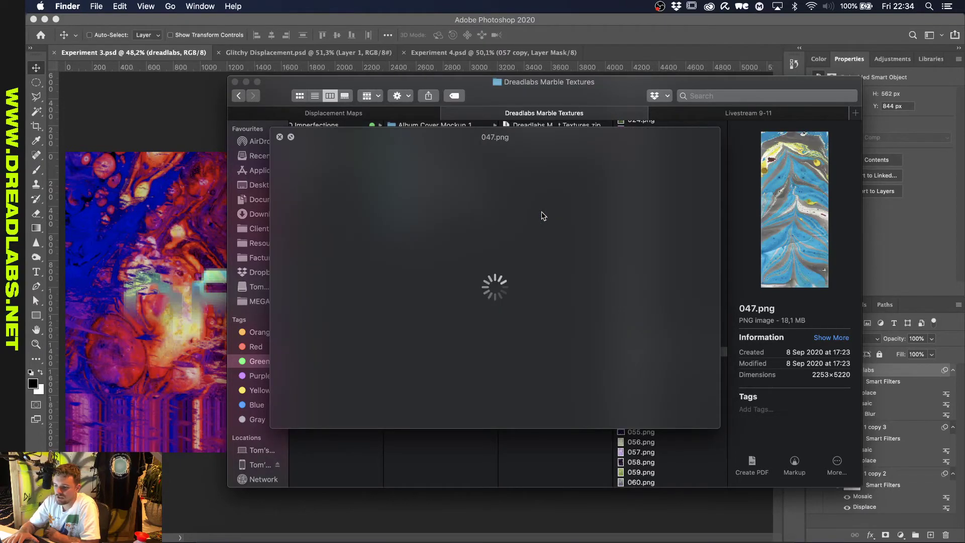
key("Up")
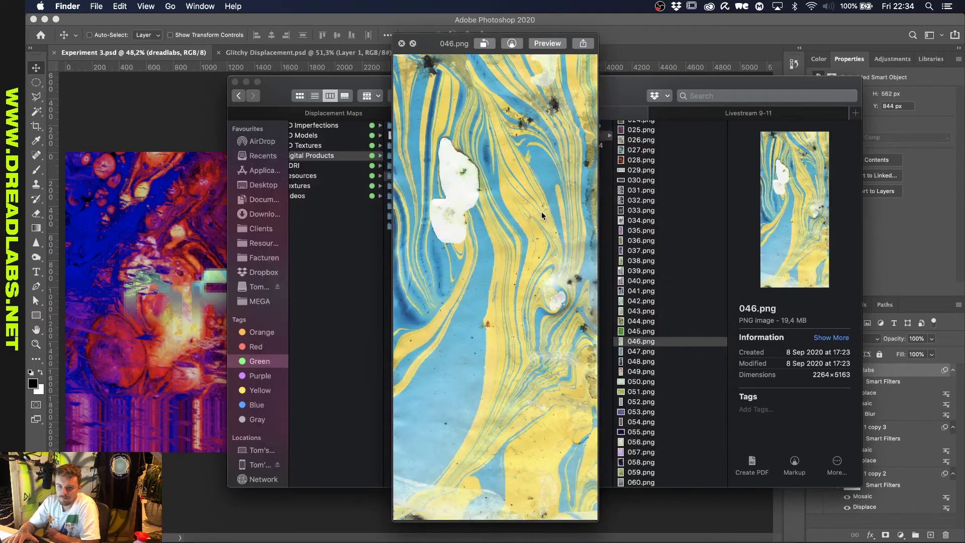
key("space")
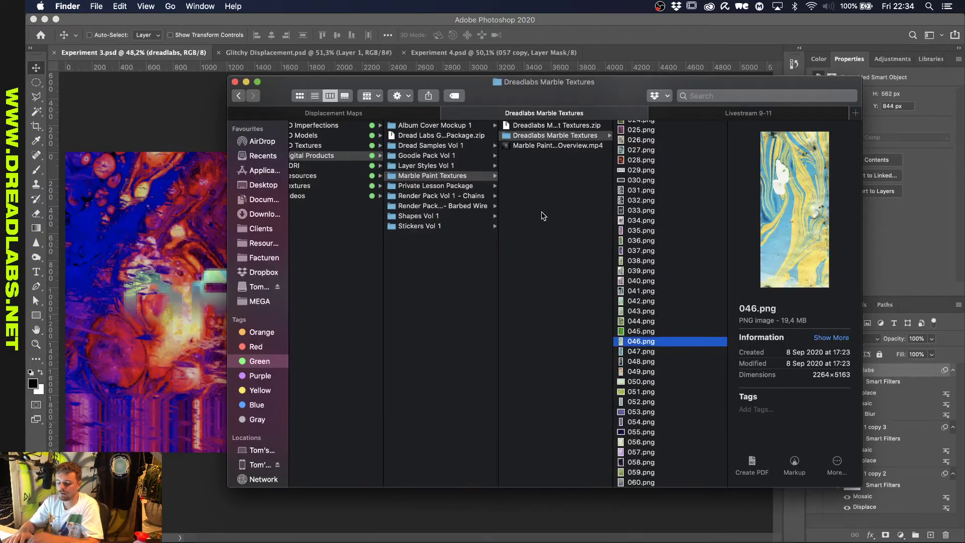
Find the Antwerp Poster Festival folder under Losse opdrachtgevers in Clients, and preview Antwerp Poster Festival.psd at large size.
left_click(692, 113)
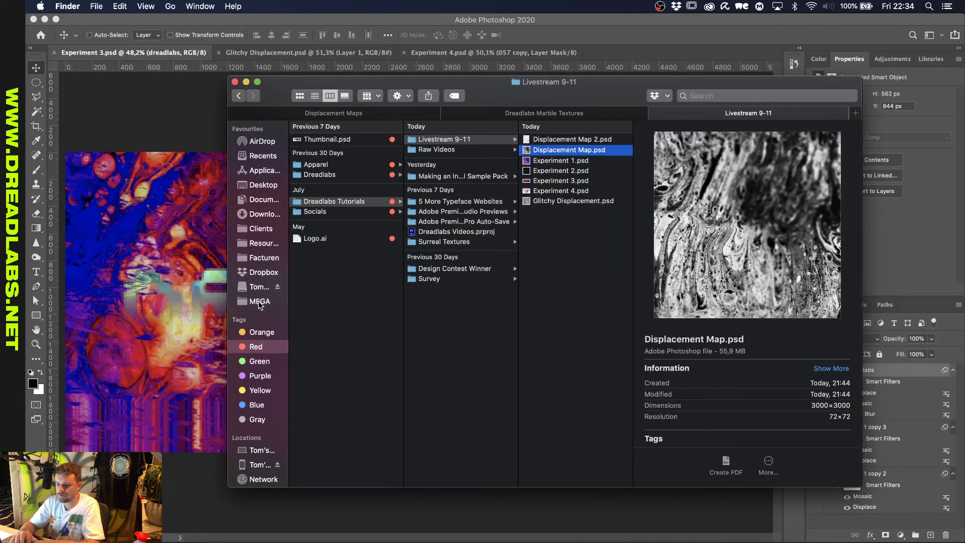
left_click(255, 335)
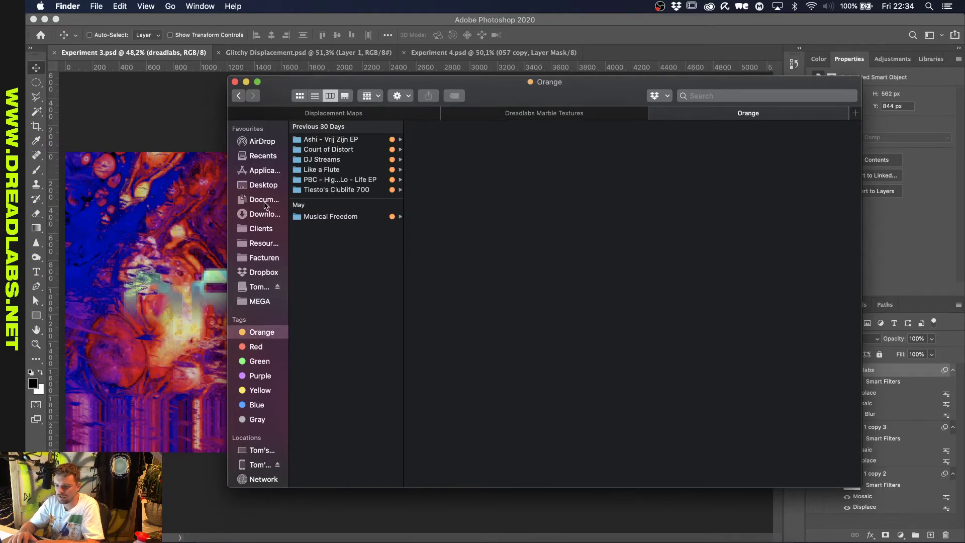
left_click(259, 229)
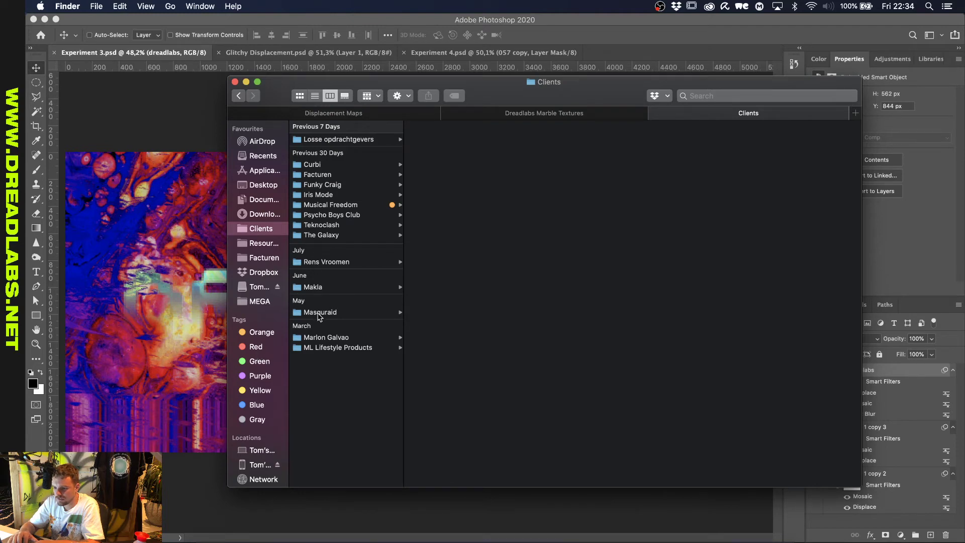
left_click(356, 141)
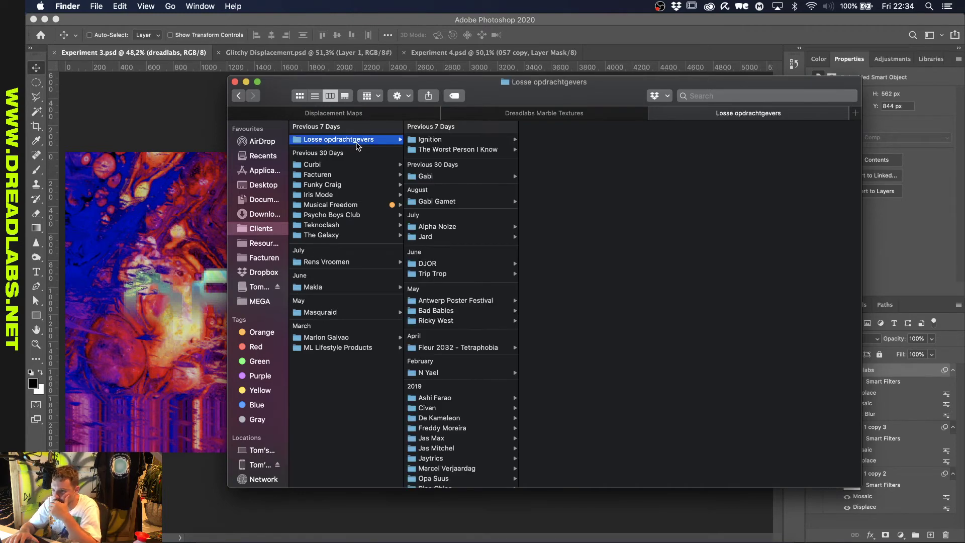
left_click(451, 300)
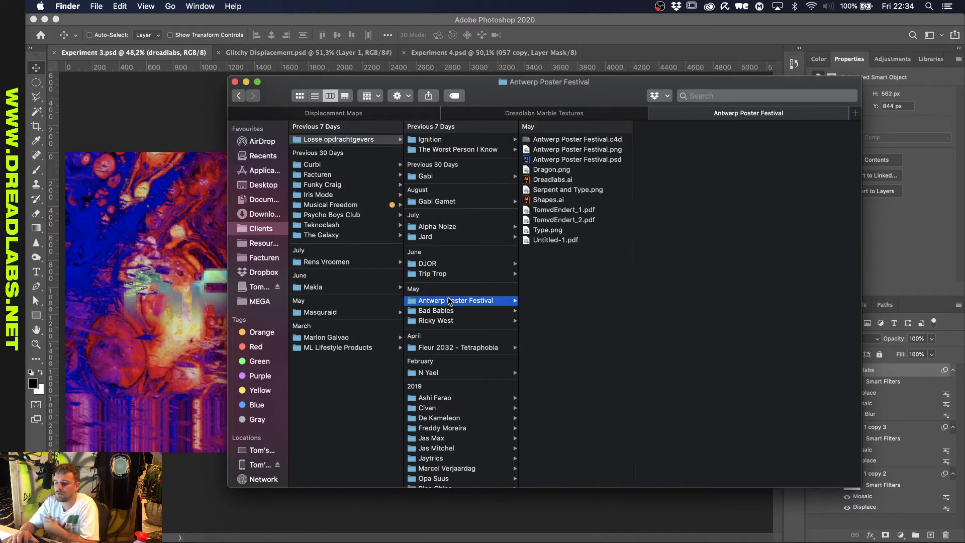
left_click(587, 159)
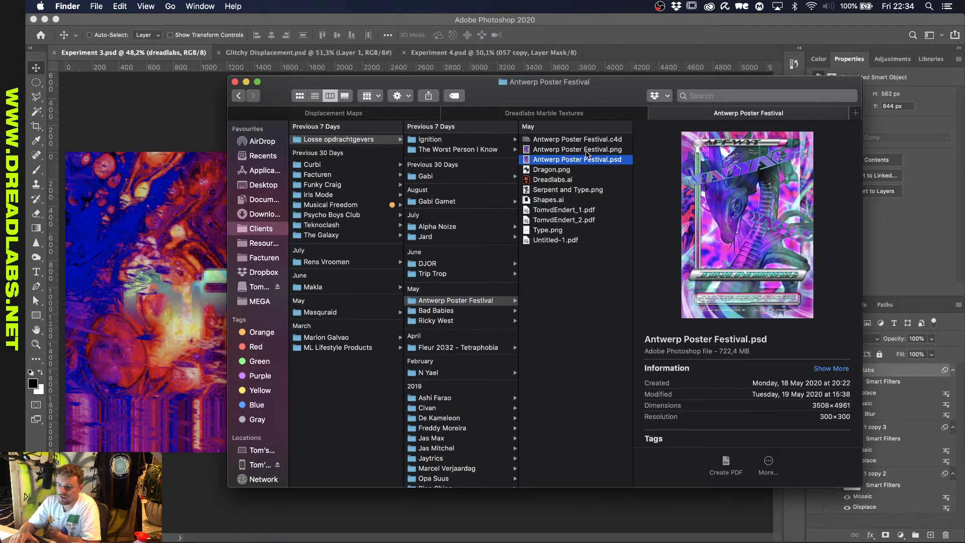
key("space")
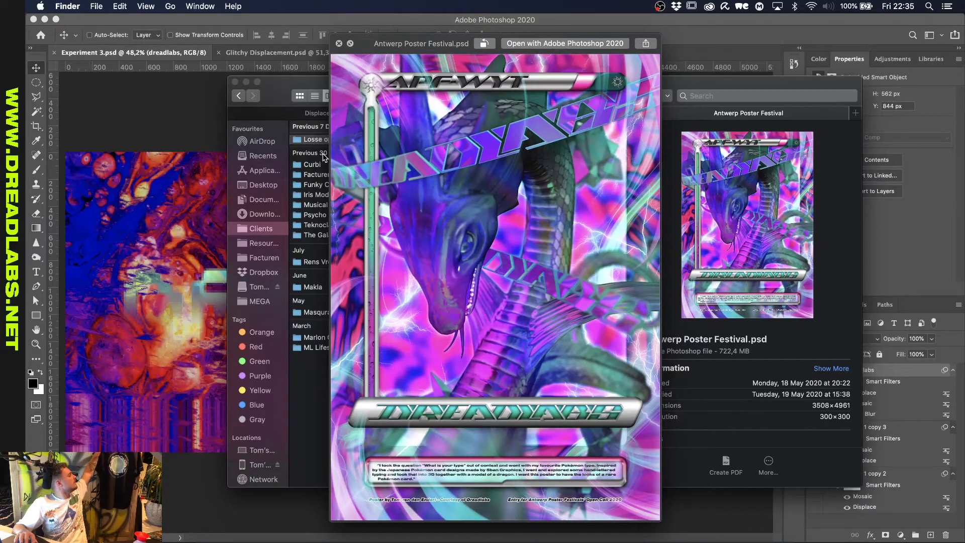
key("space")
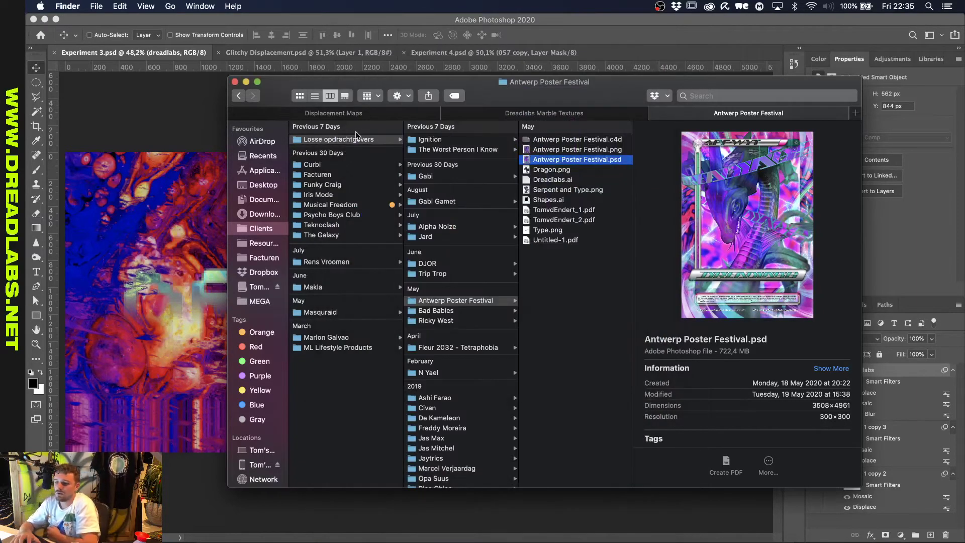
Open the green texture 045.png from the Dreadlabs Marble Textures folder as a separate document in Photoshop.
left_click(591, 34)
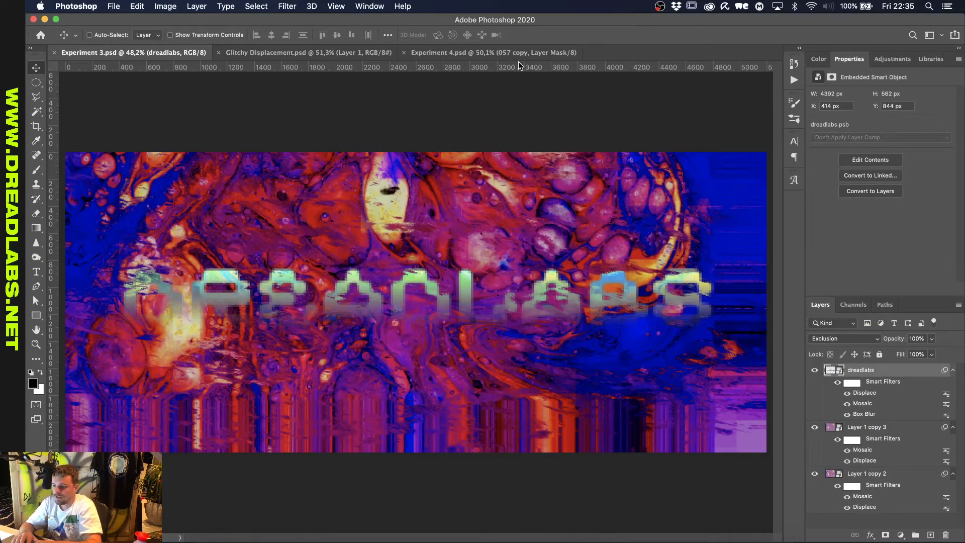
scroll(598, 183, "down", 2)
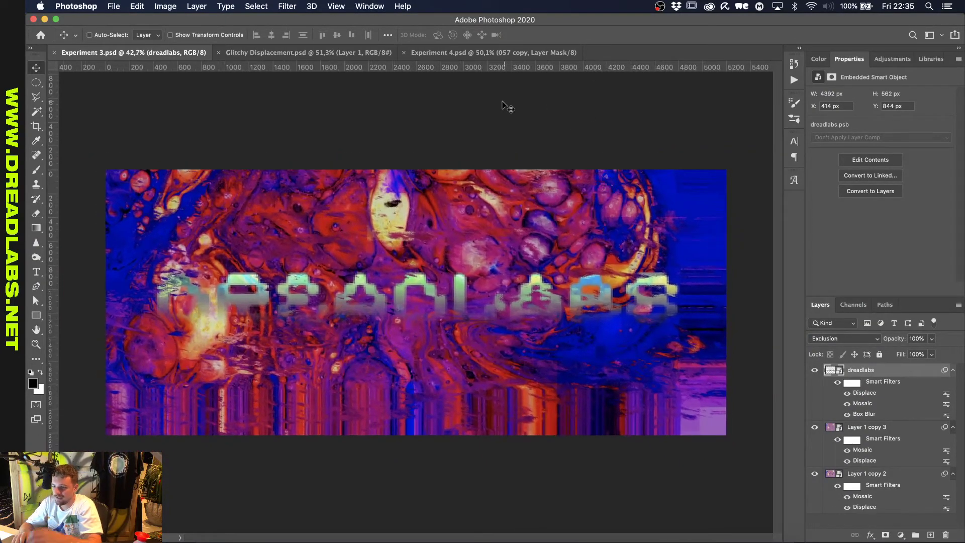
left_click(216, 532)
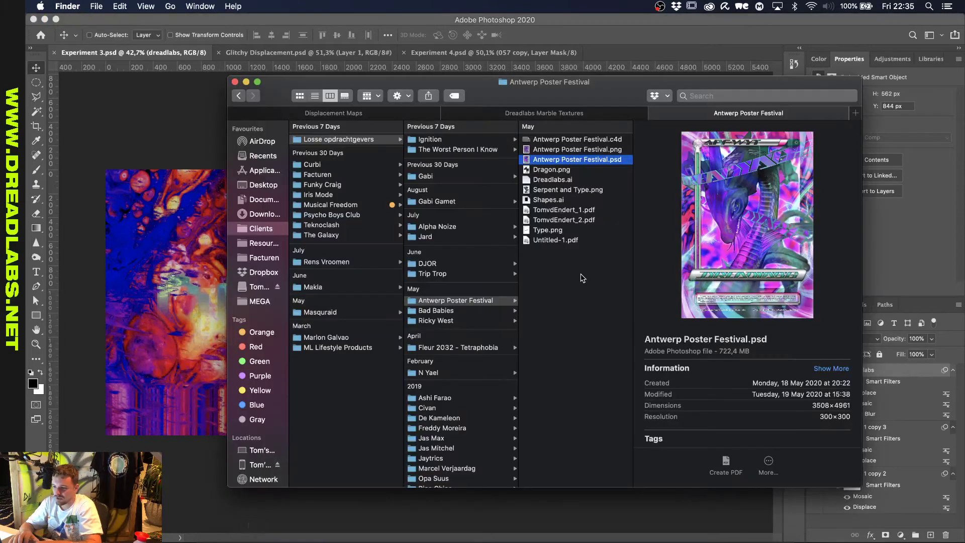
left_click(602, 116)
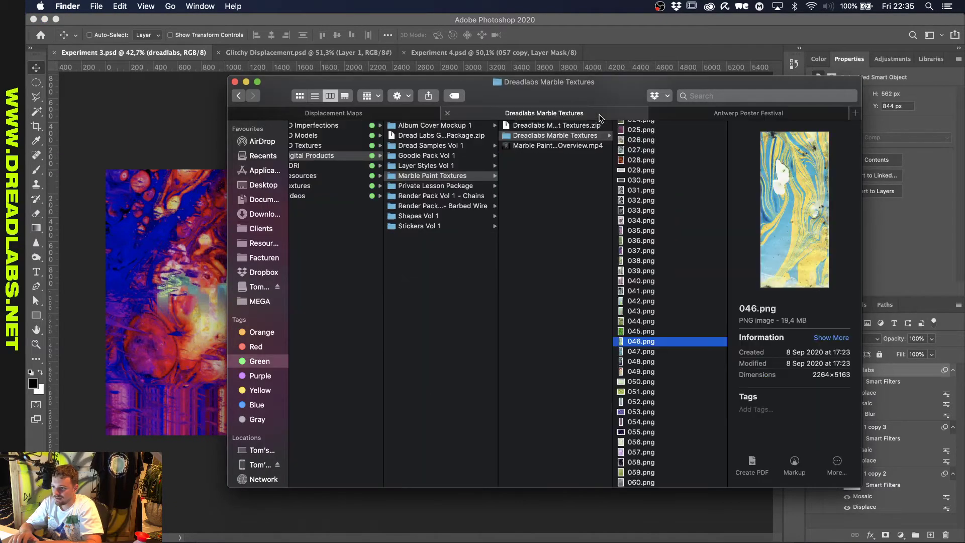
left_click(665, 331)
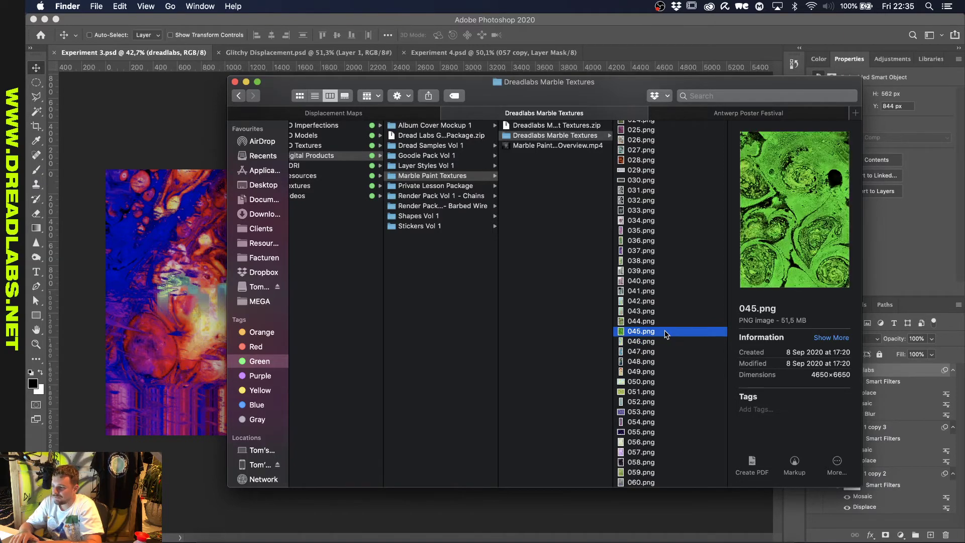
left_click_drag(665, 331, 677, 53)
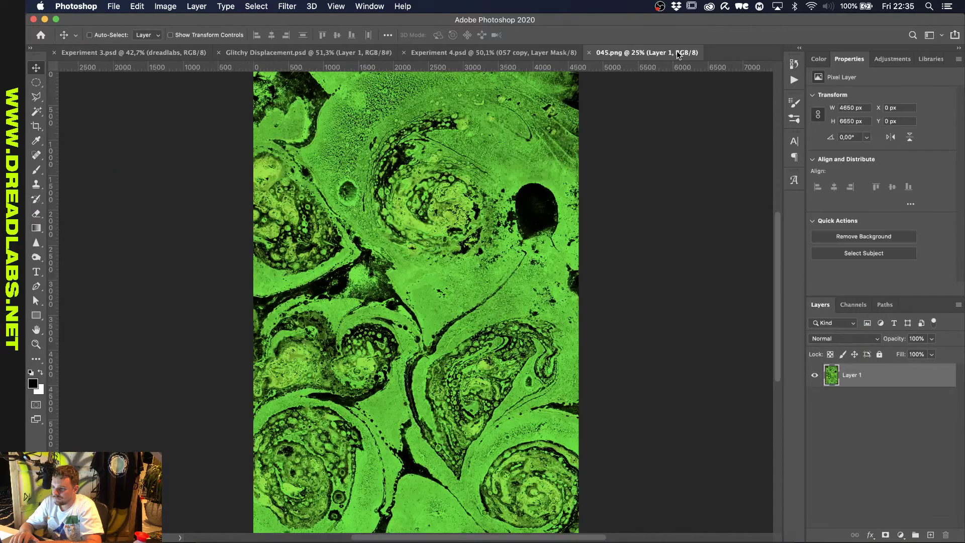
Duplicate the green texture's Layer 1 and preview a Mosaic filter on the copy with a cell size of 20.
key("super+j")
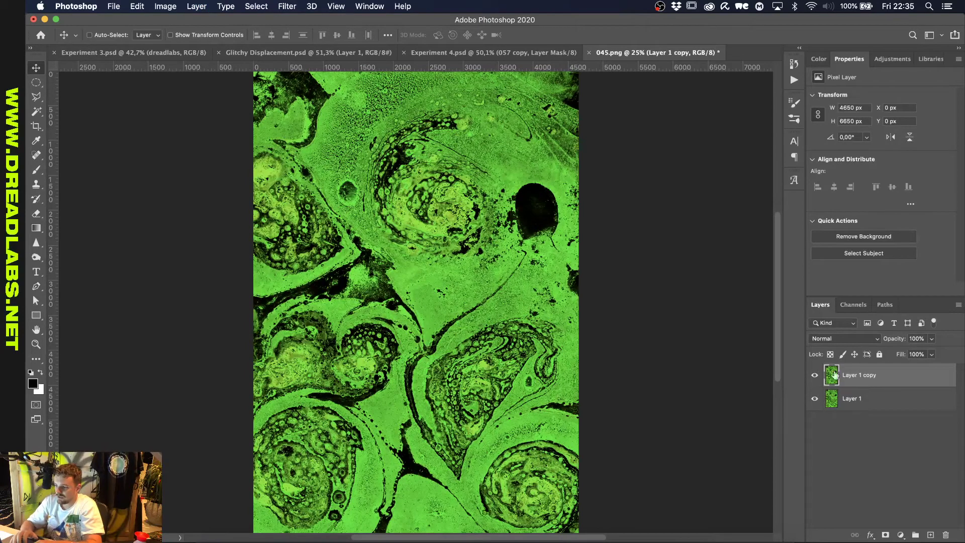
left_click(287, 6)
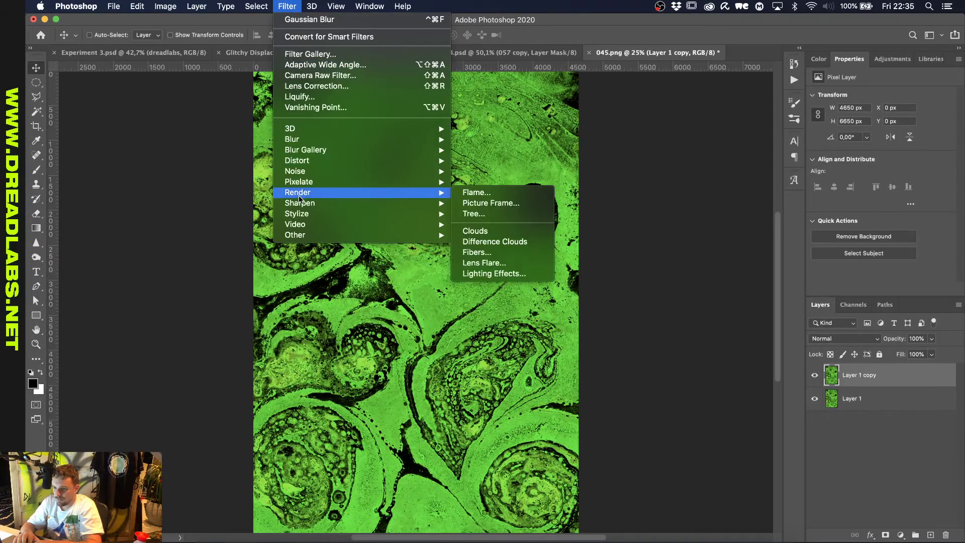
mouse_move(312, 183)
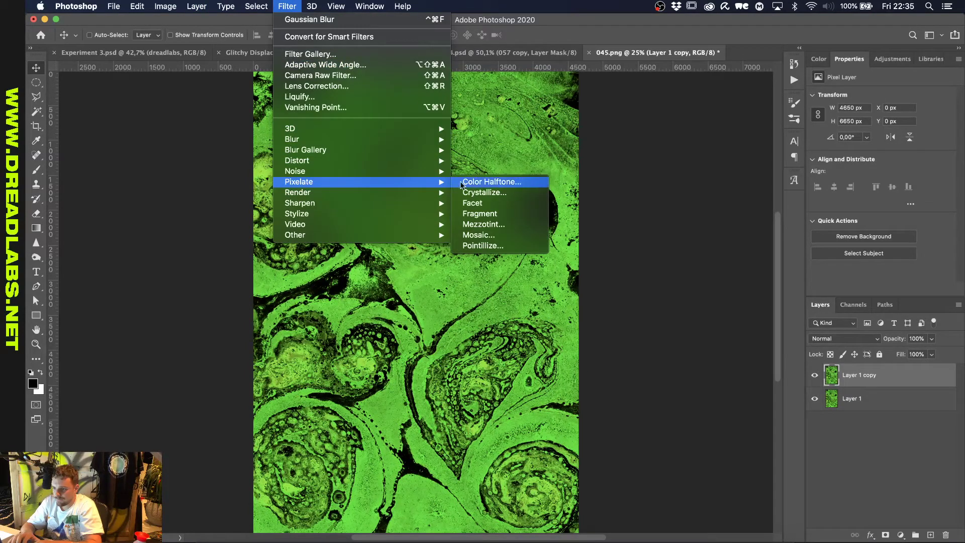
left_click(481, 234)
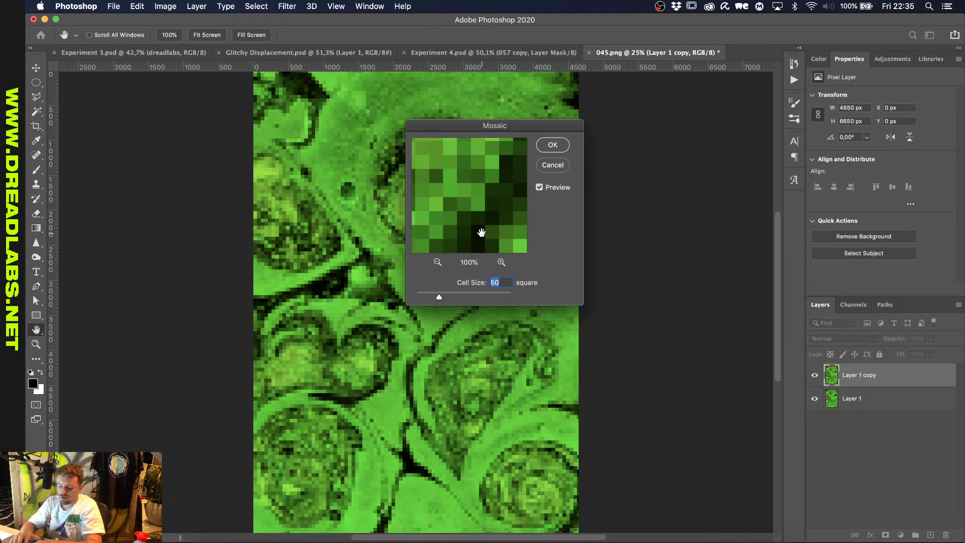
left_click_drag(439, 298, 426, 297)
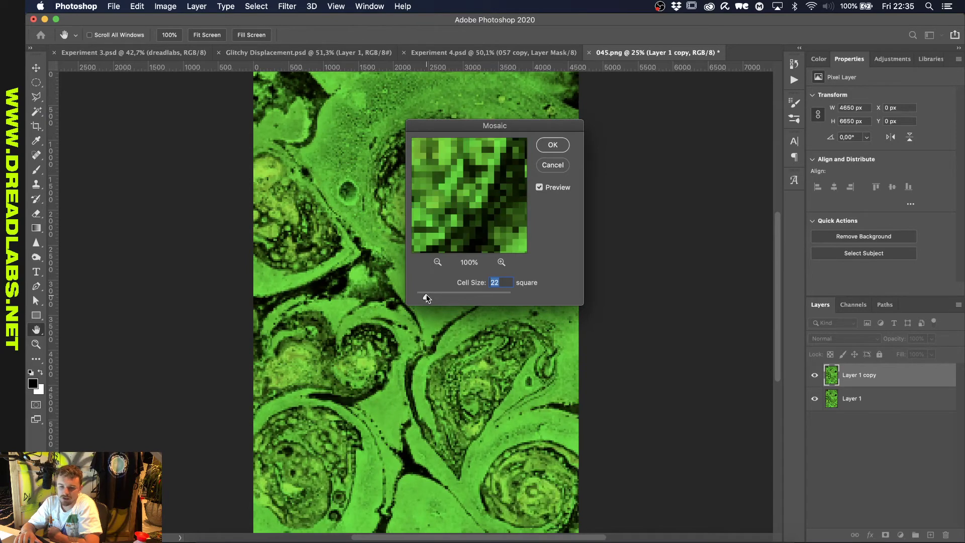
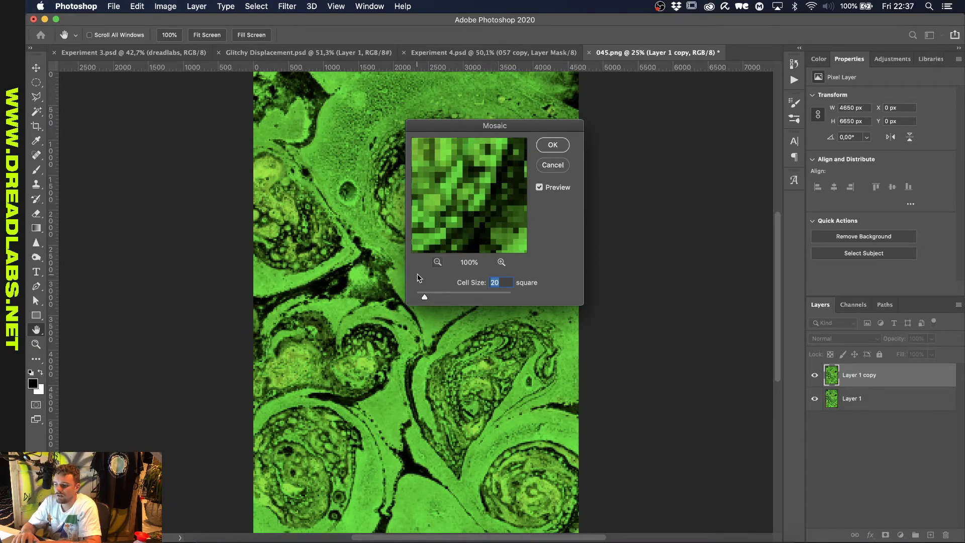
Apply the Mosaic filter to Layer 1 copy with a cell size of 30, with the filter preview fitting the whole image.
left_click(435, 262)
left_click(435, 262)
left_click(435, 262)
left_click(435, 262)
left_click(435, 263)
left_click(435, 262)
left_click(435, 262)
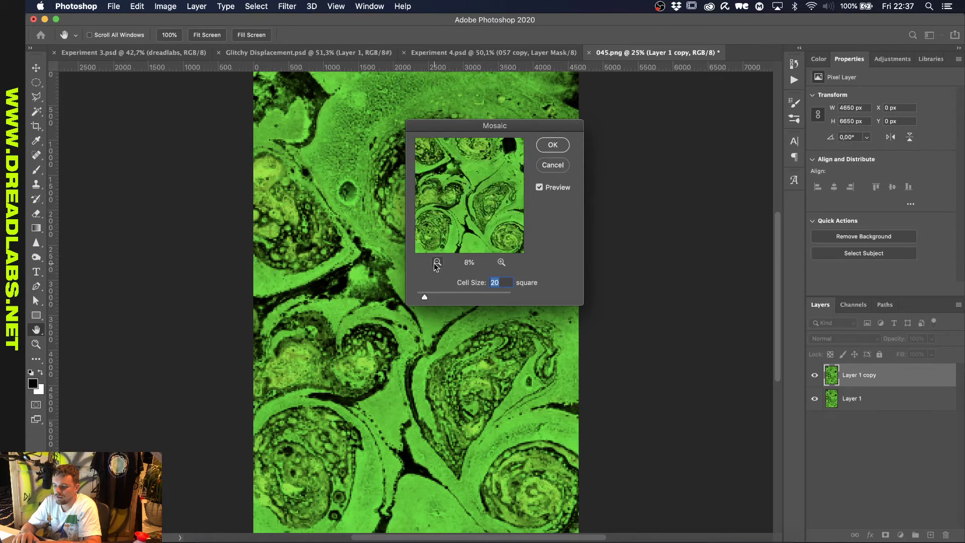
left_click(435, 263)
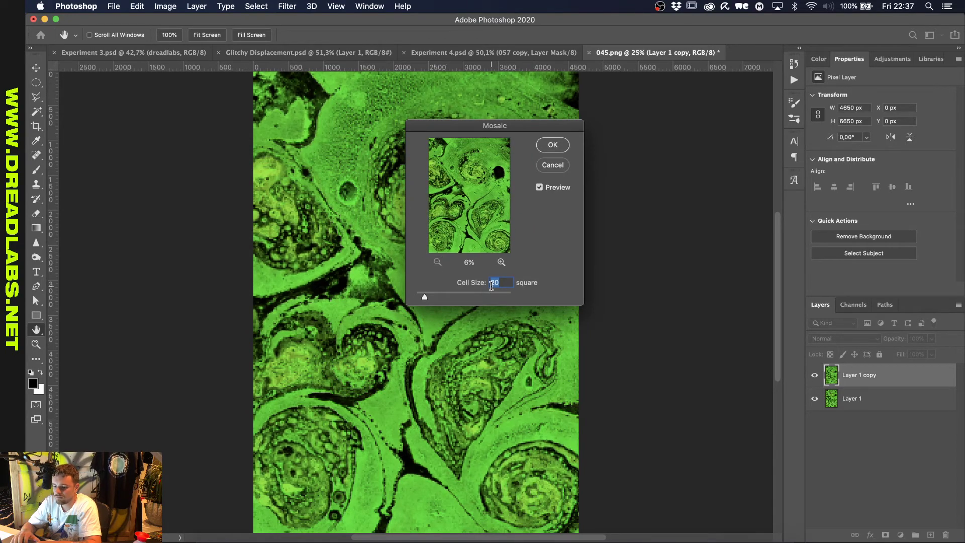
type("25")
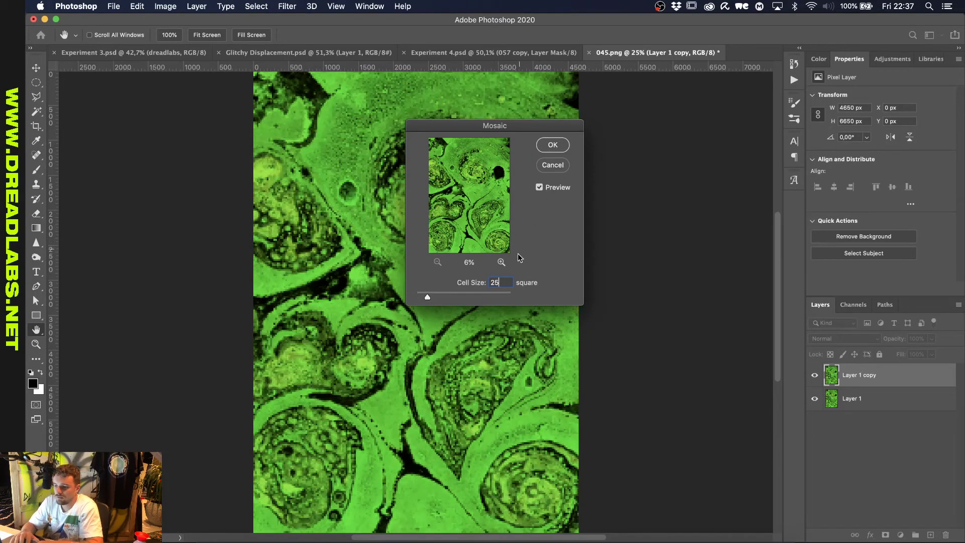
key("BackSpace")
key("BackSpace")
type("30")
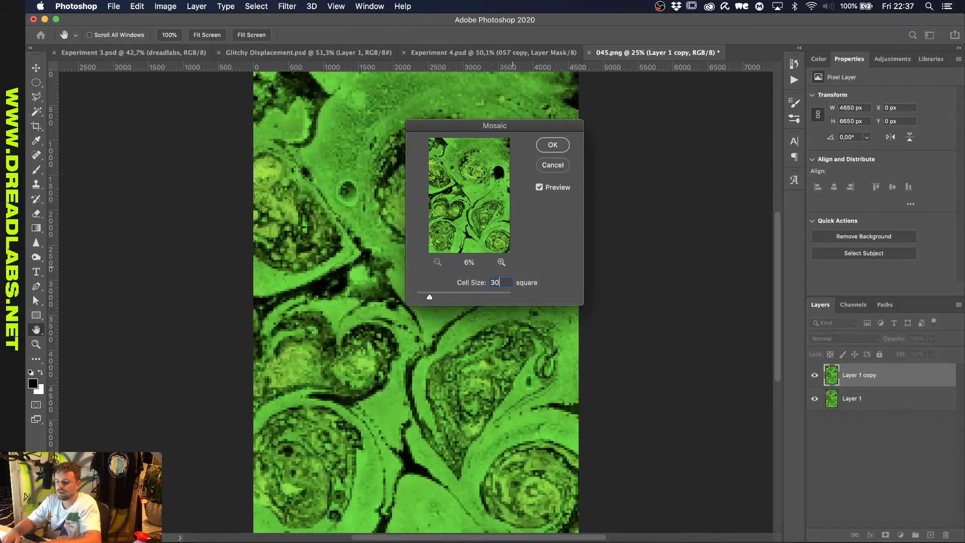
left_click(551, 145)
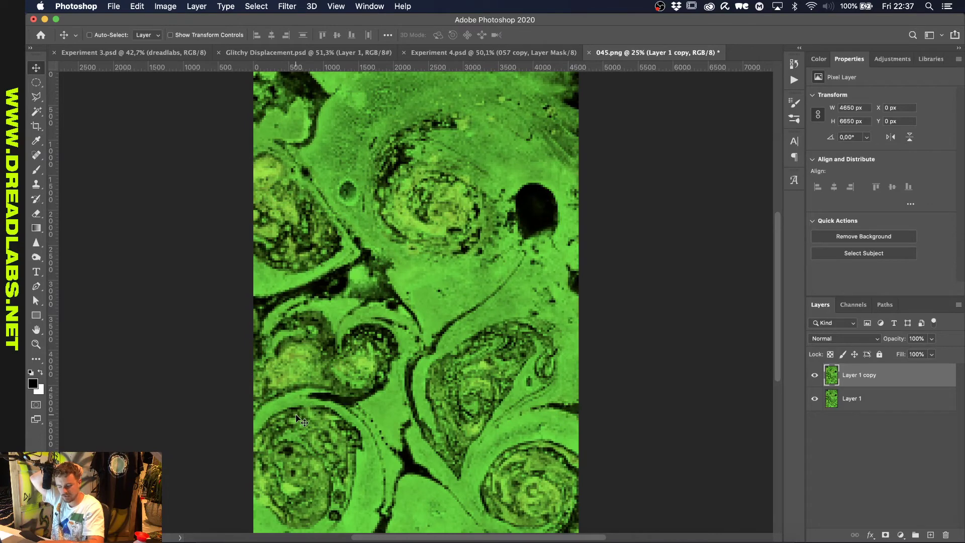
Duplicate the pixelated layer, and undo both the duplication and the Mosaic filter.
key("super+j")
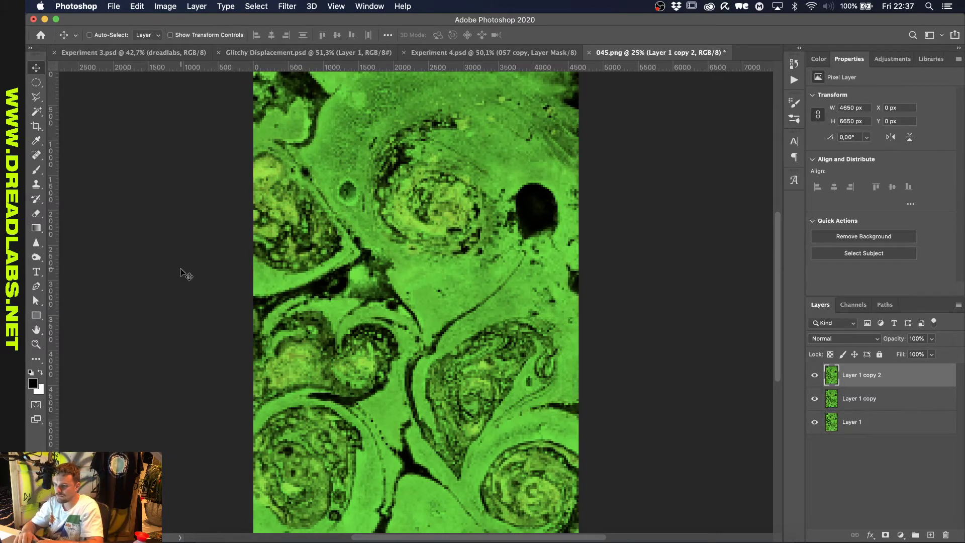
scroll(181, 269, "up", 1)
key("super+z")
Apply the Mosaic filter to Layer 1 copy with a cell size of 50.
left_click(287, 6)
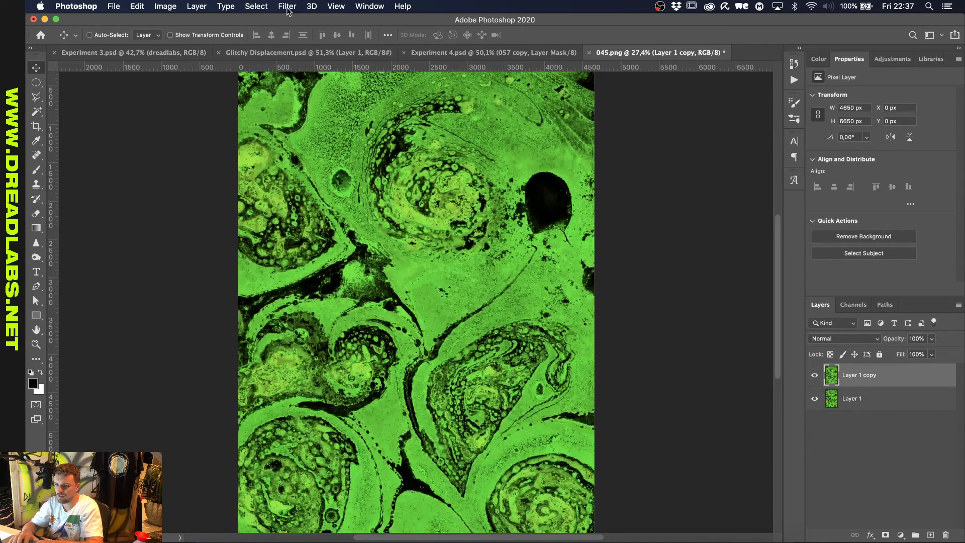
mouse_move(380, 174)
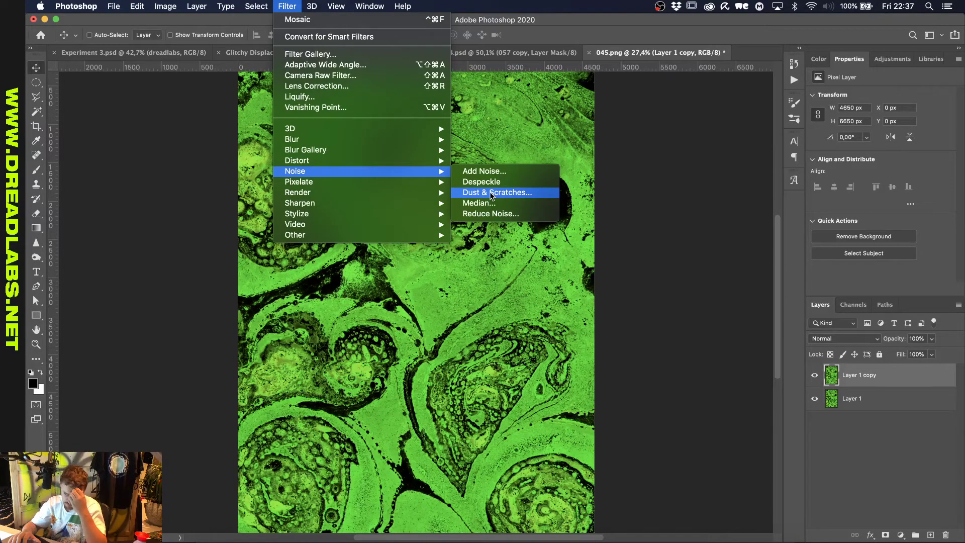
mouse_move(412, 182)
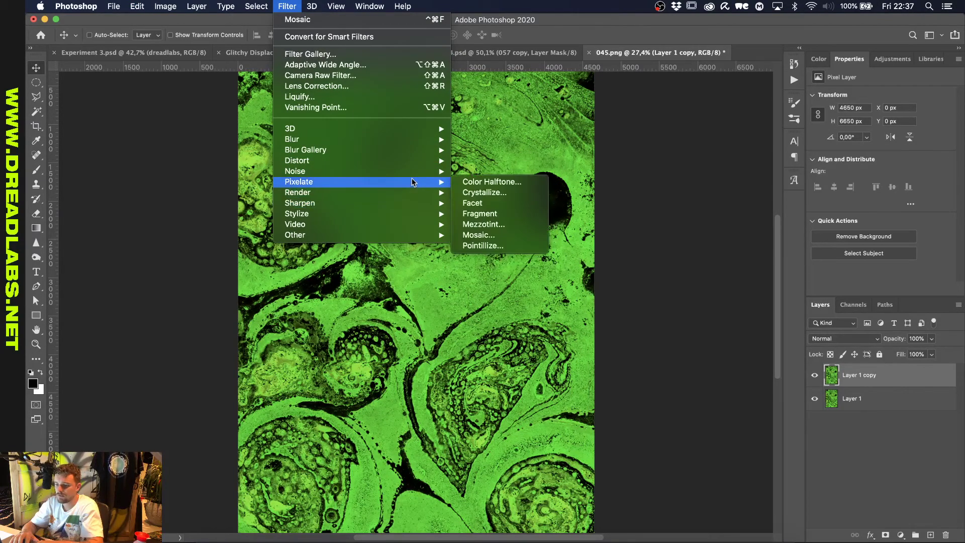
mouse_move(417, 161)
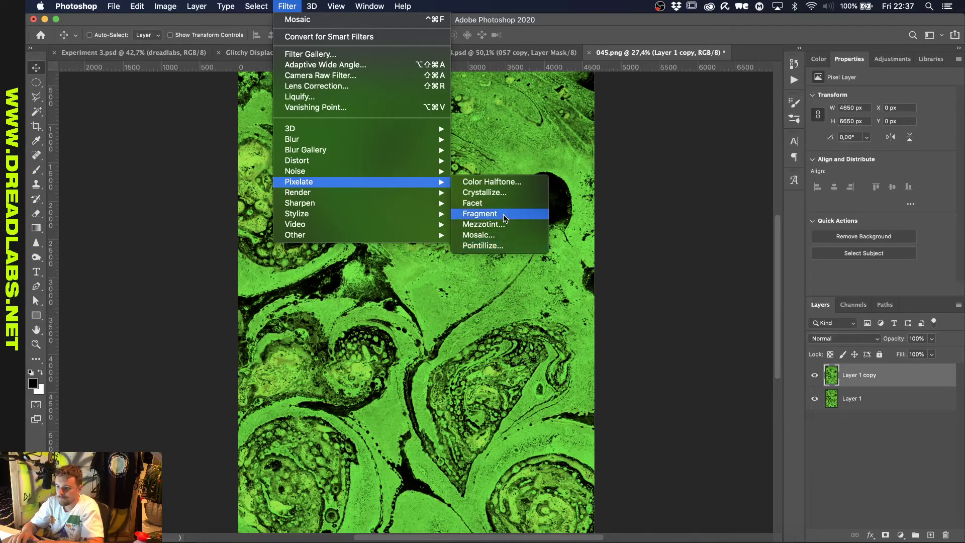
left_click(487, 235)
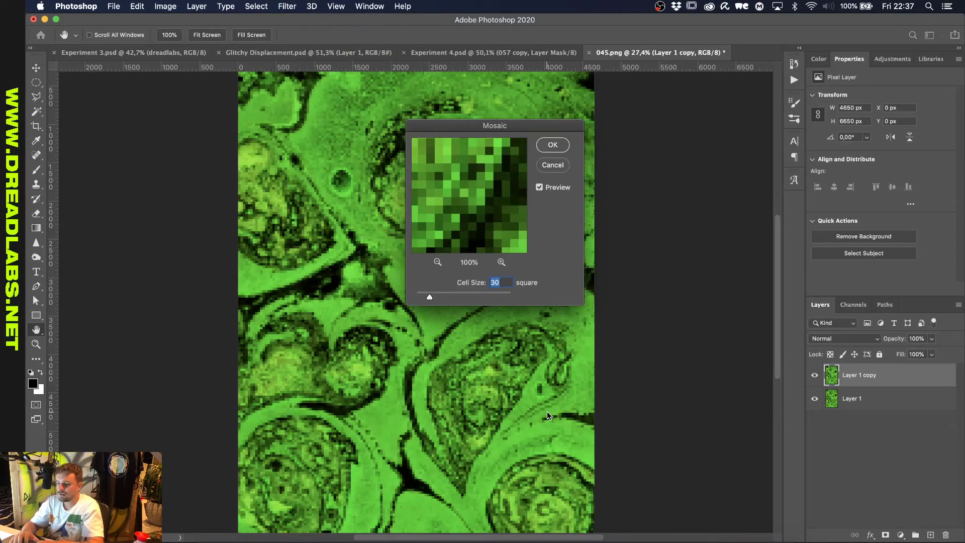
type("40")
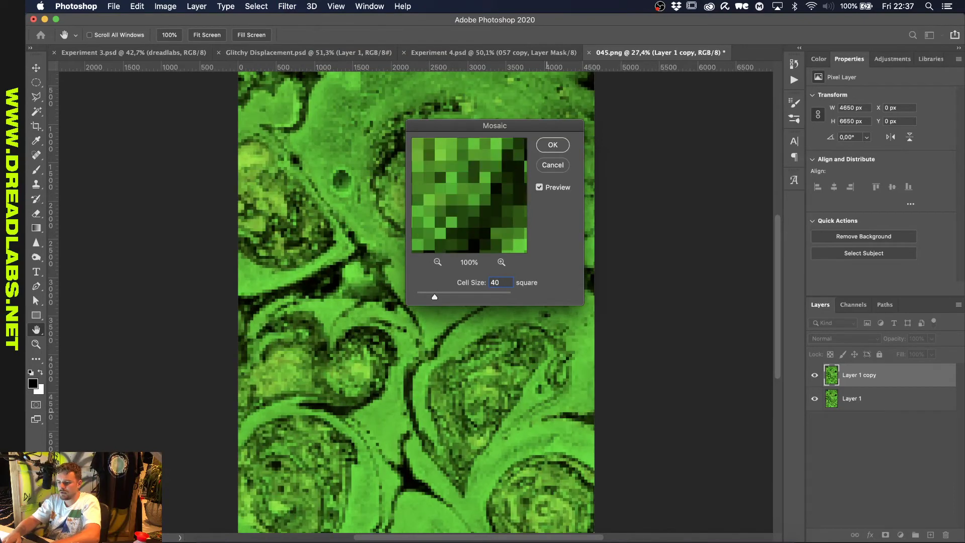
key("BackSpace")
key("BackSpace")
type("50")
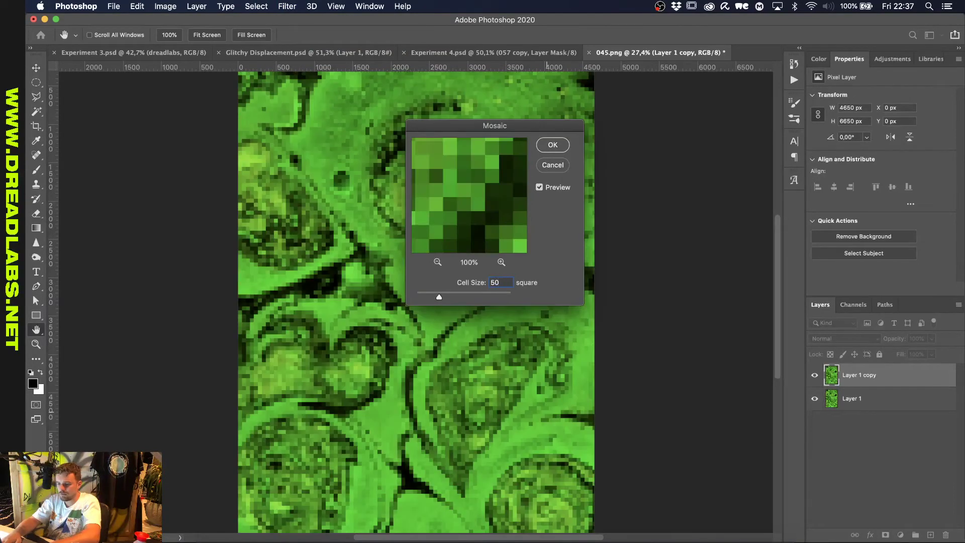
key("Return")
Place a duplicate of the original, unpixelated Layer 1 at the top of the layer stack.
key("super+j")
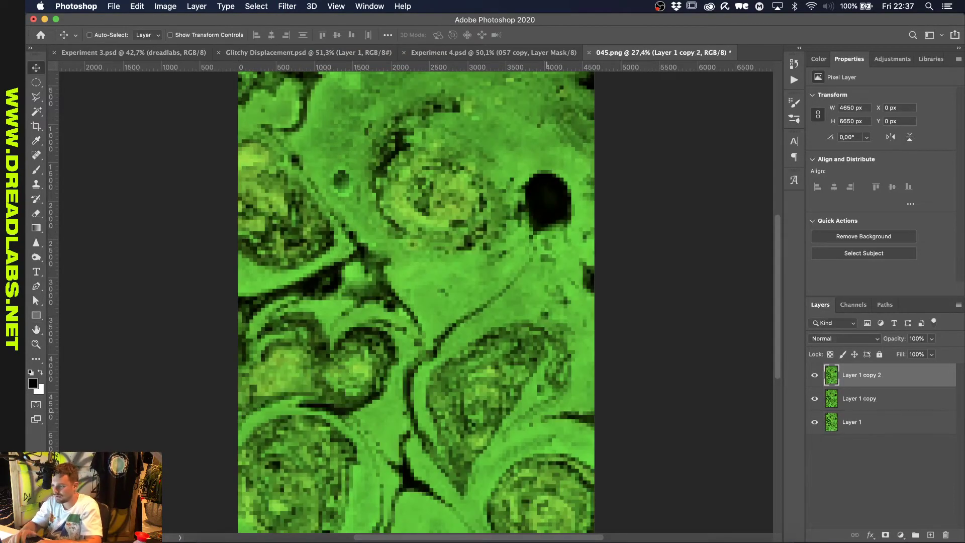
key("super+z")
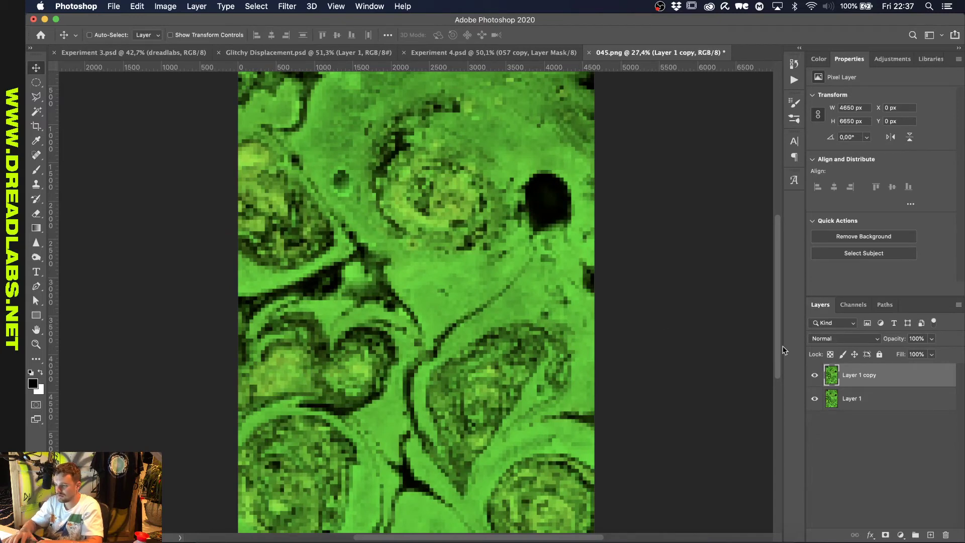
left_click_drag(876, 398, 879, 367)
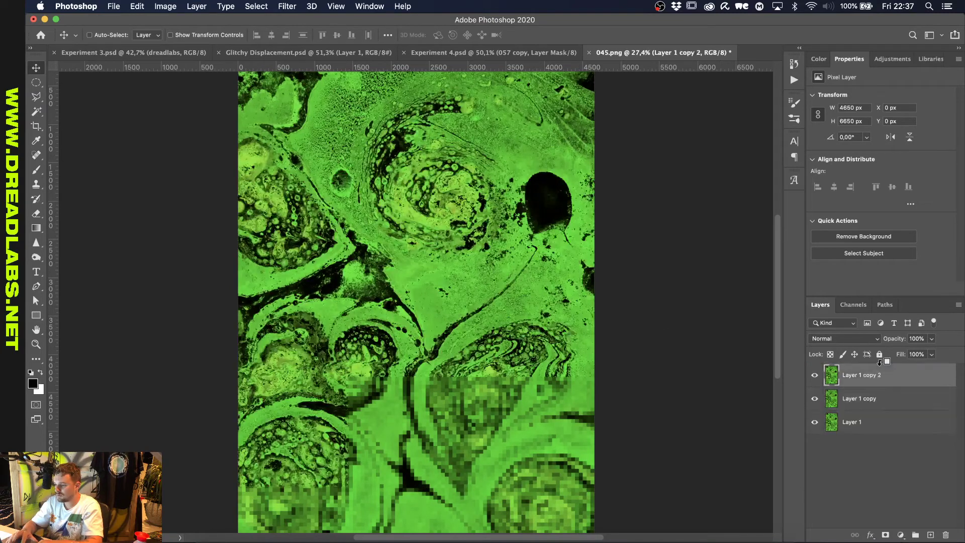
Apply a Gaussian Blur with a radius of 37,4 pixels to Layer 1 copy 2 and set its blend mode to Lighten.
left_click(288, 9)
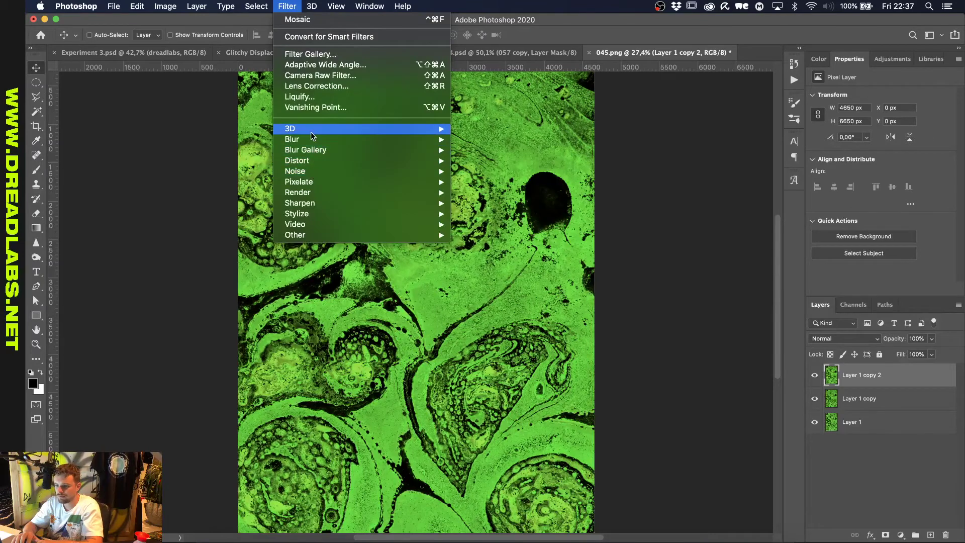
mouse_move(427, 140)
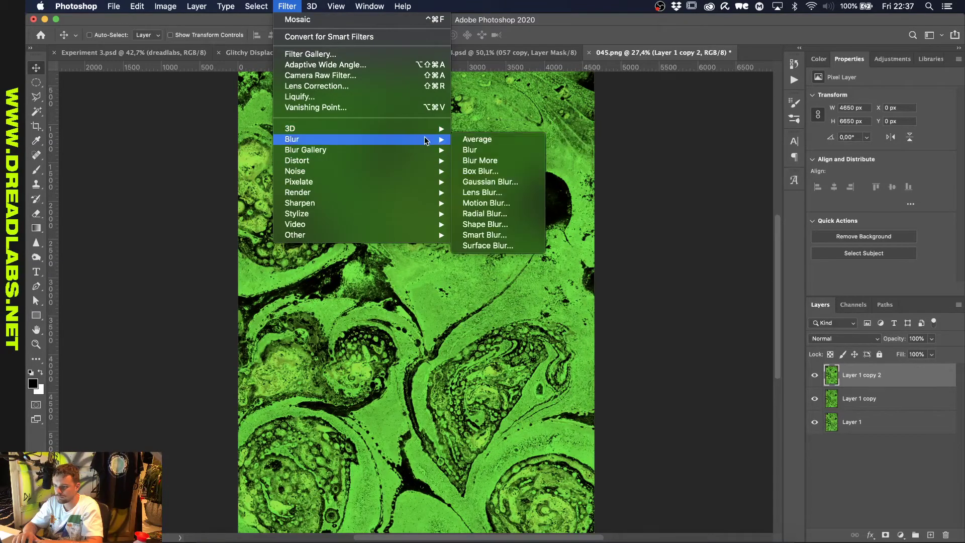
left_click(505, 182)
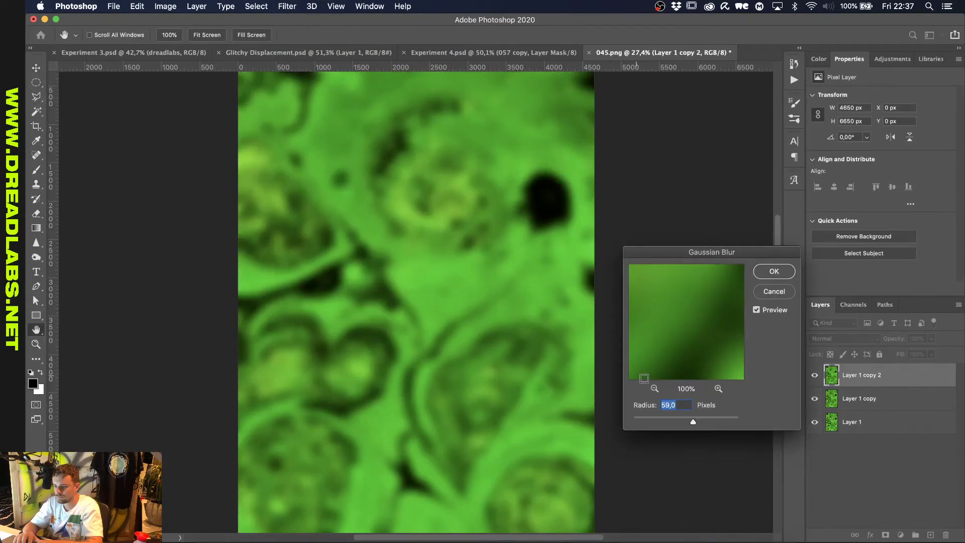
left_click_drag(692, 420, 687, 425)
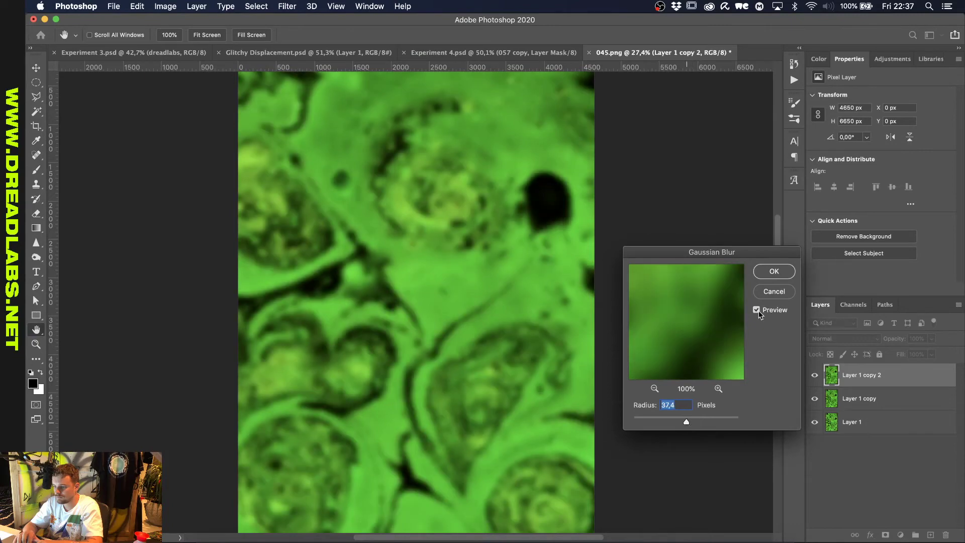
left_click(775, 273)
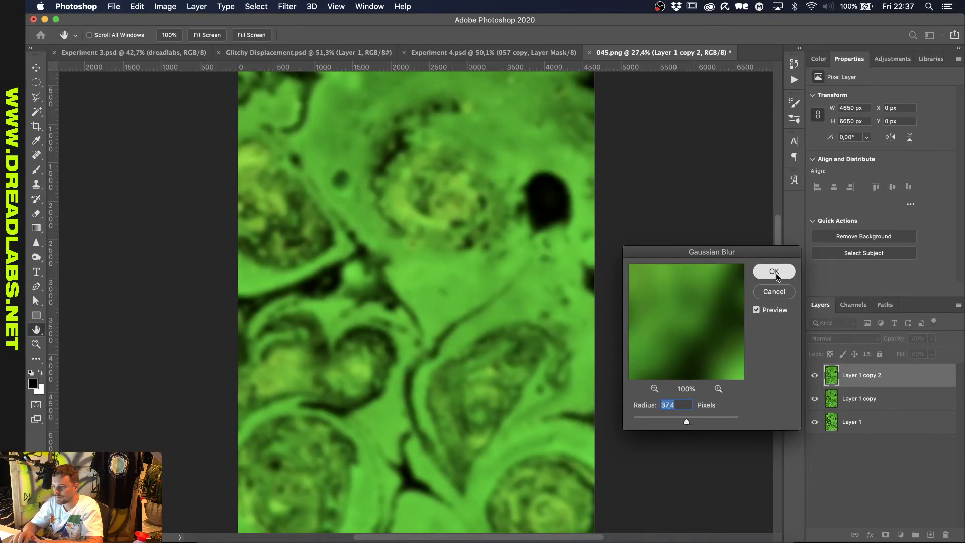
left_click(839, 338)
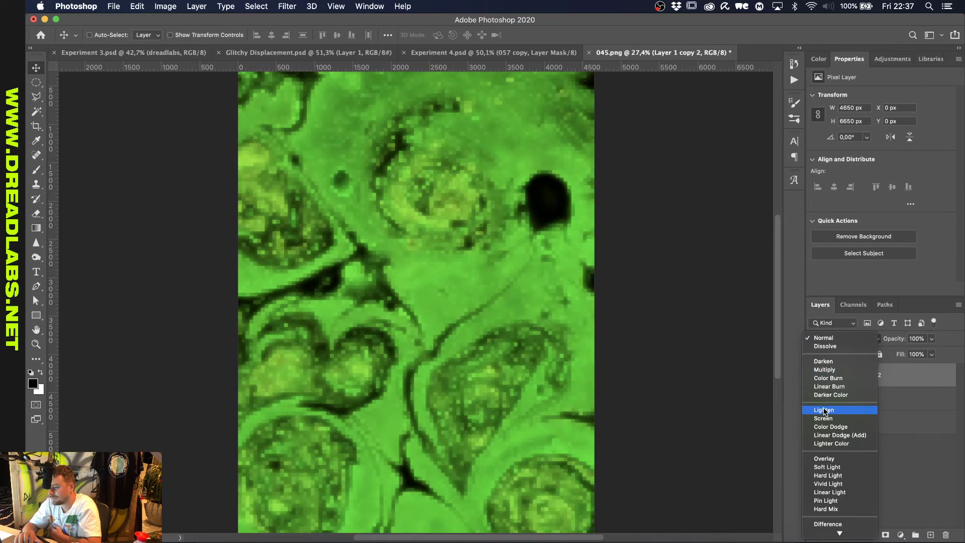
left_click(824, 409)
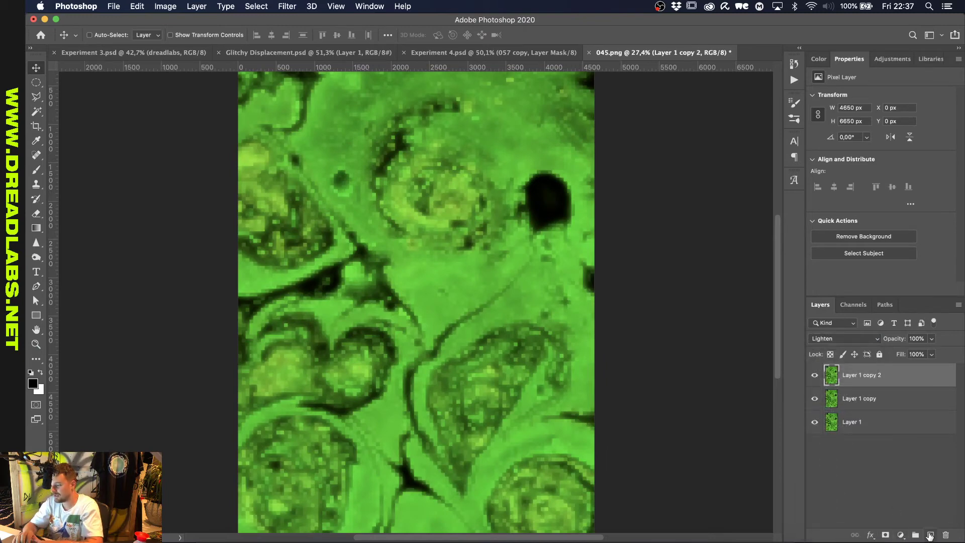
Add a new layer filled with black, scale it about its centre to about 3542 by 5066 px, and load its outline as a selection.
left_click(929, 535)
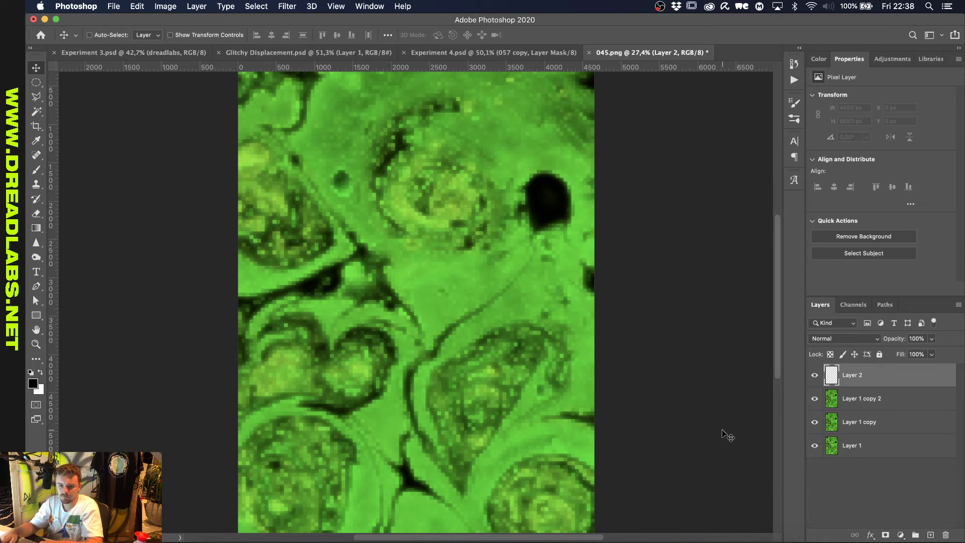
key("shift+BackSpace")
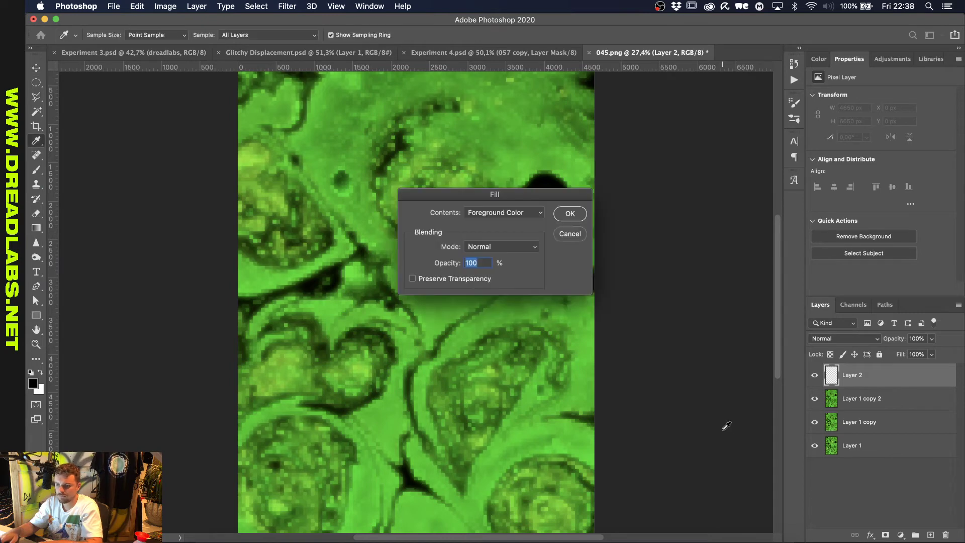
key("Return")
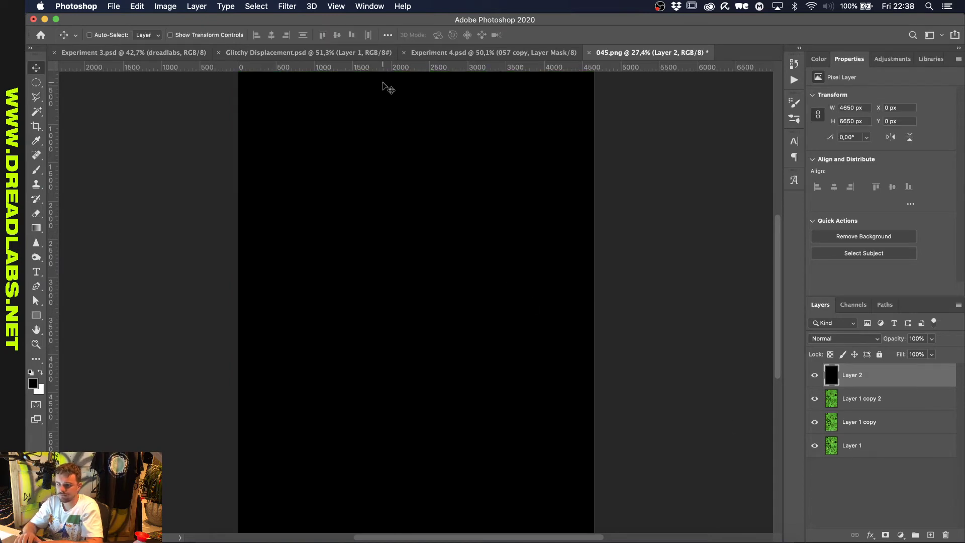
key("super+a")
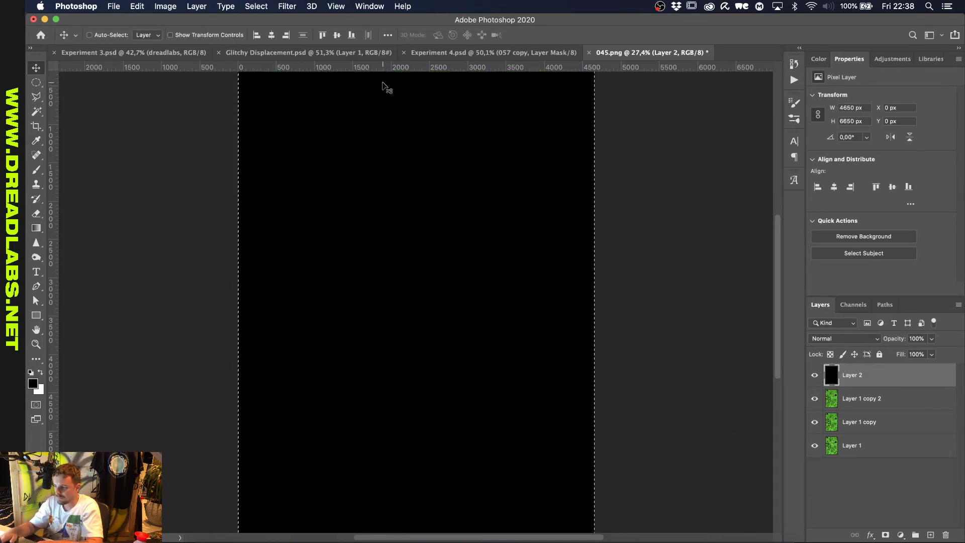
key("super+d")
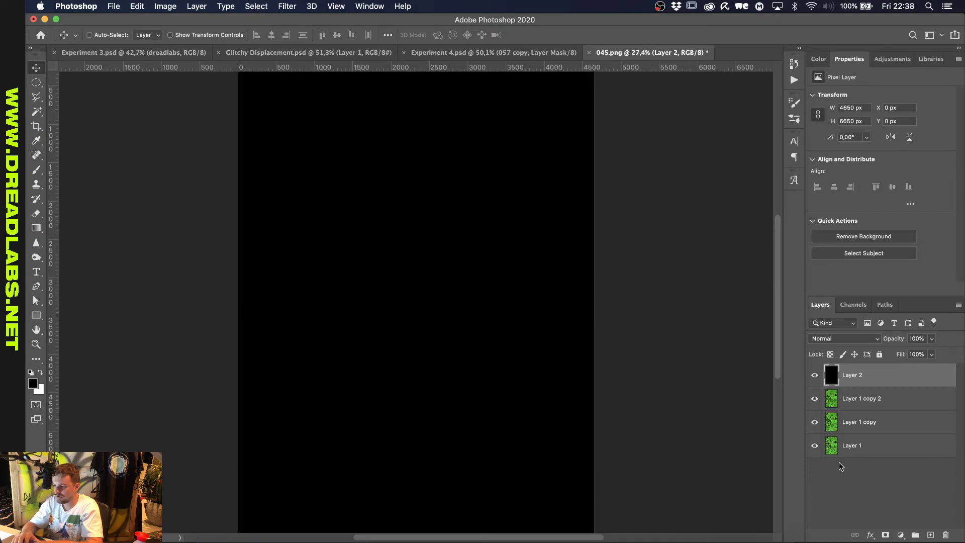
key("super+t")
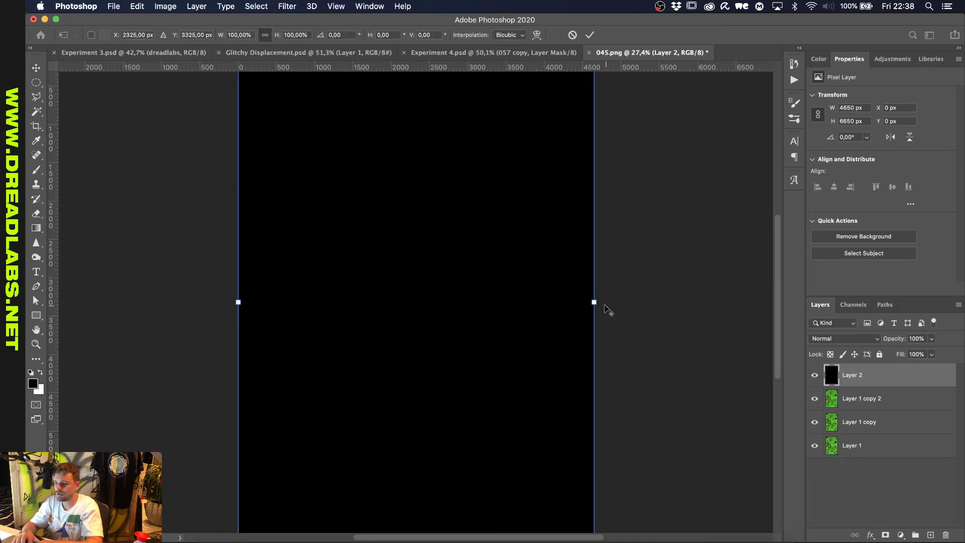
left_click_drag(595, 302, 551, 302)
left_click(590, 35)
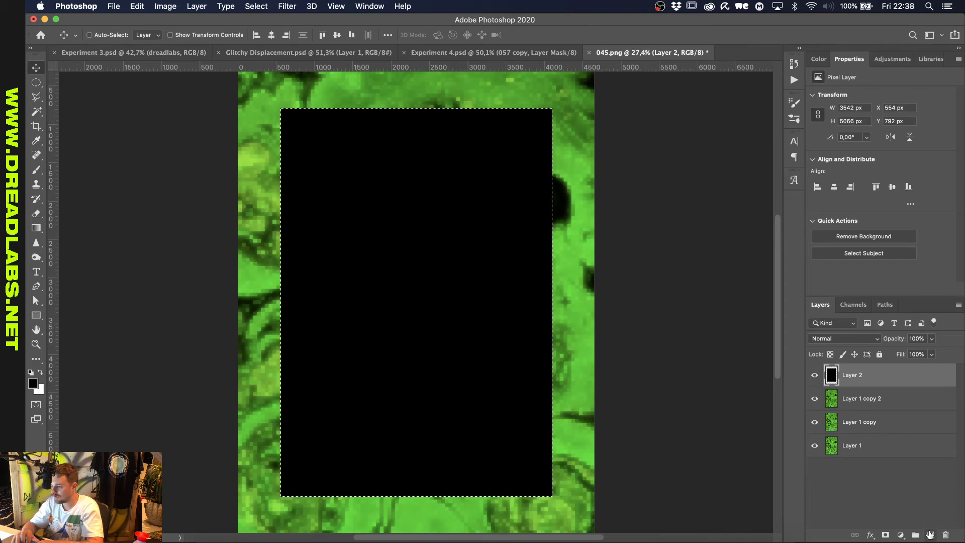
Create a black frame on a new layer by inverting the rectangle selection and filling the surrounding border with the foreground color.
left_click(930, 534)
key("shift+BackSpace")
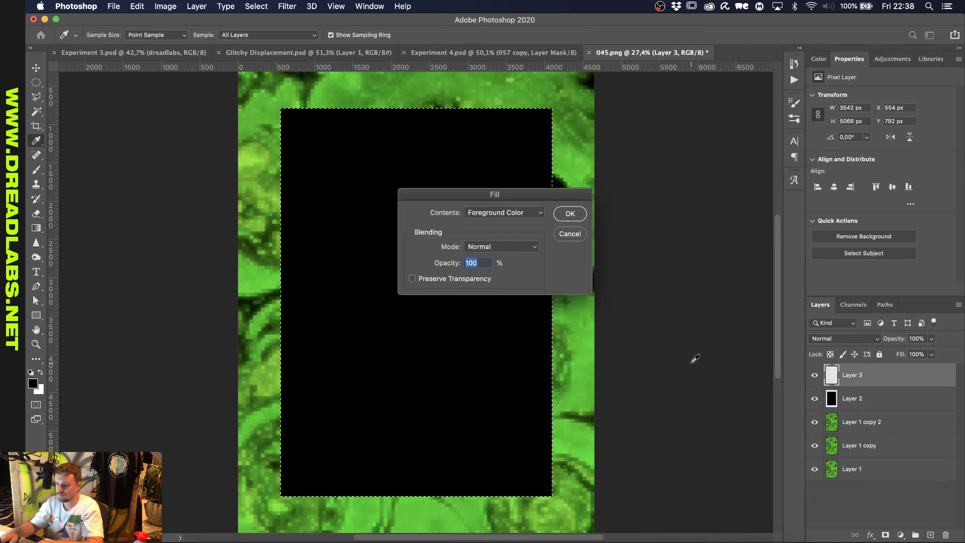
key("Return")
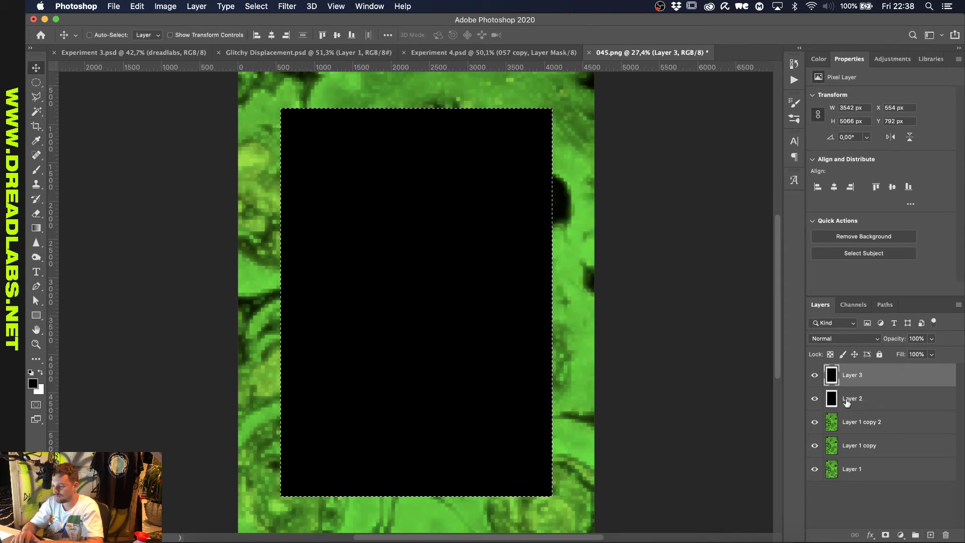
key("ctrl+z")
key("ctrl+shift+i")
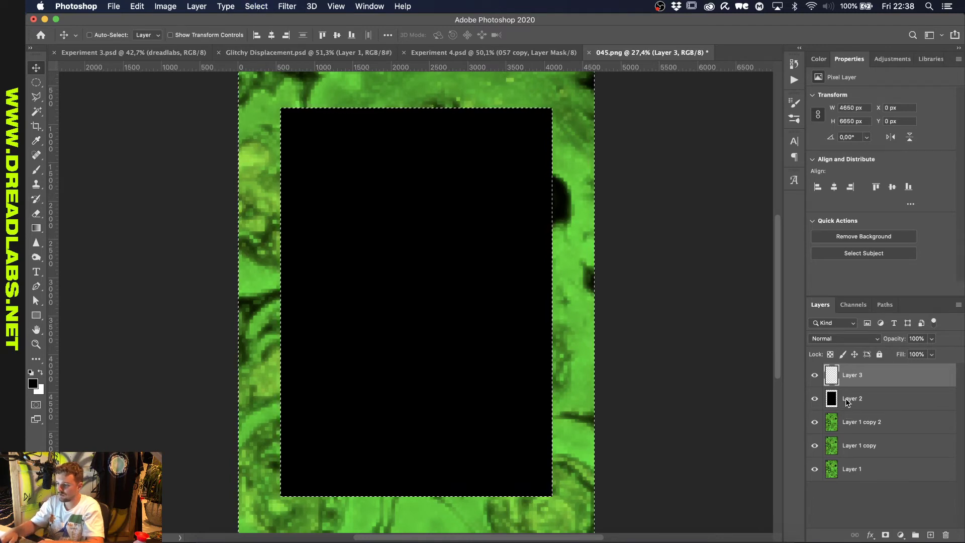
key("shift+BackSpace")
key("Return")
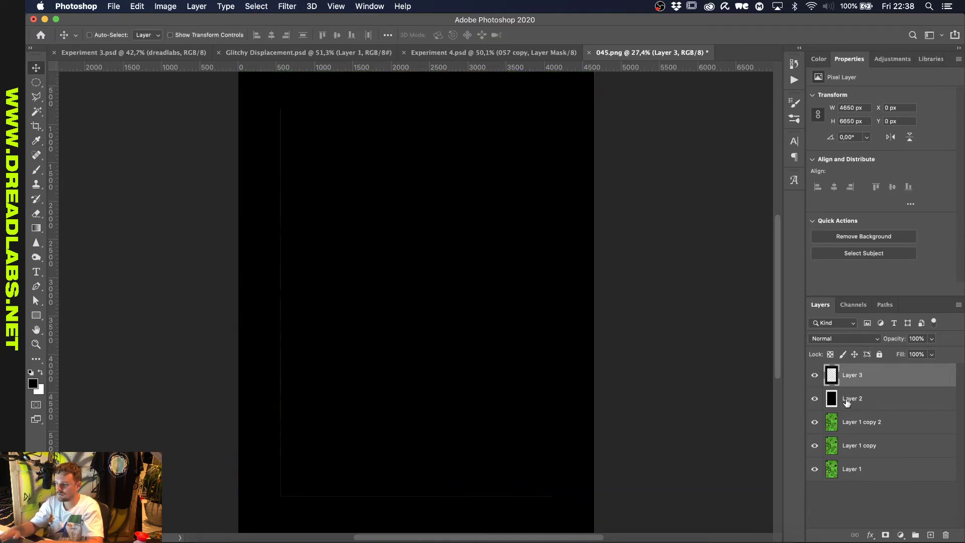
Delete the black rectangle on Layer 2 and make the frame on Layer 3 the active layer.
left_click(847, 401)
key("BackSpace")
left_click(851, 377)
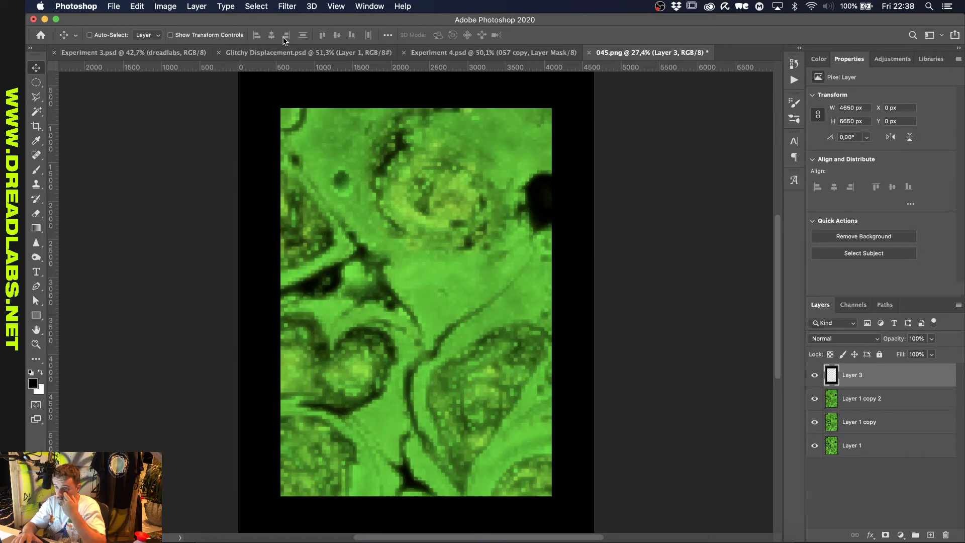
Apply a Radial Blur with amount 100, Spin method and Good quality to the black frame on Layer 3.
left_click(284, 7)
mouse_move(314, 140)
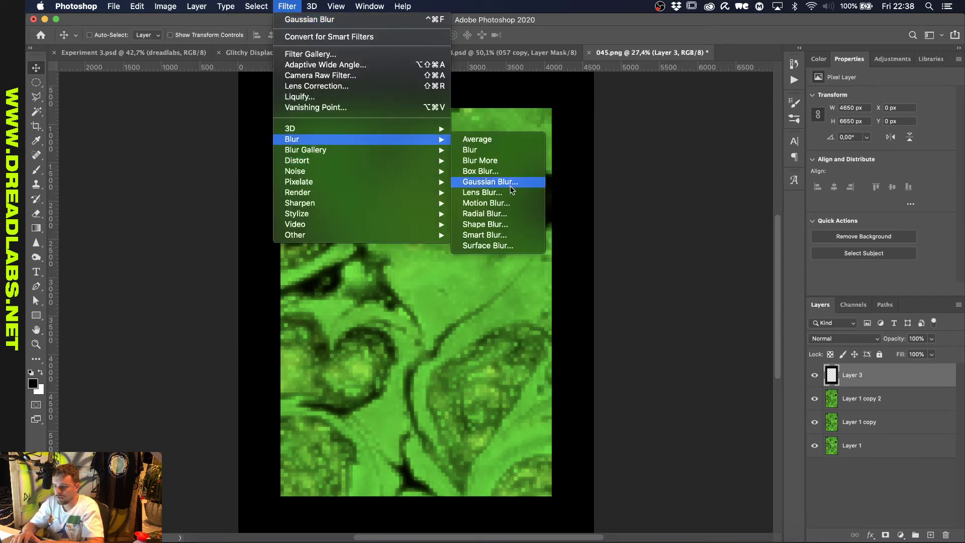
left_click(493, 214)
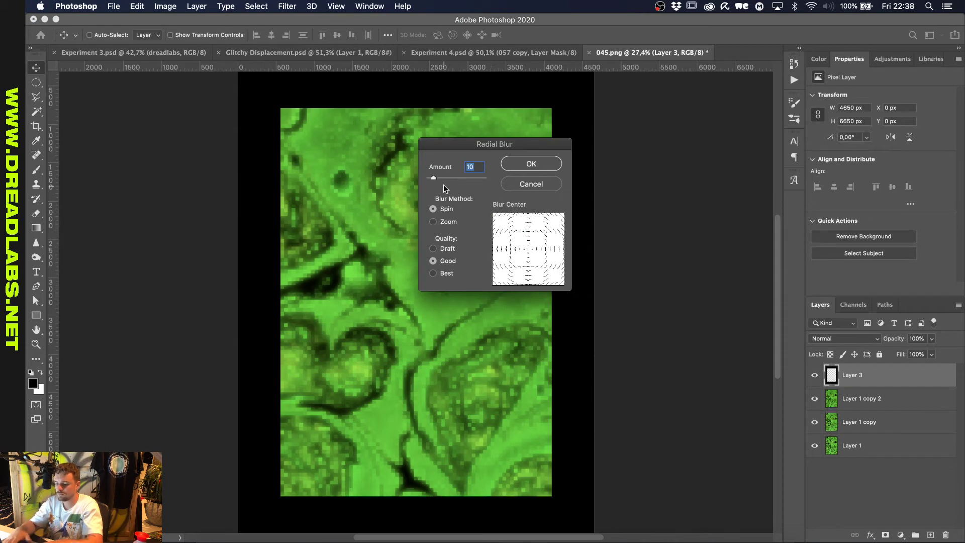
type("100")
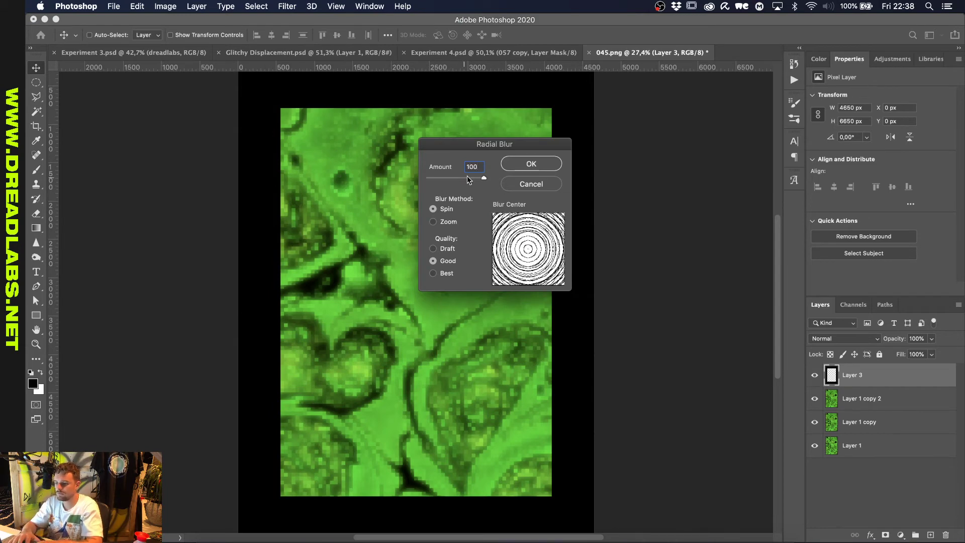
left_click(525, 164)
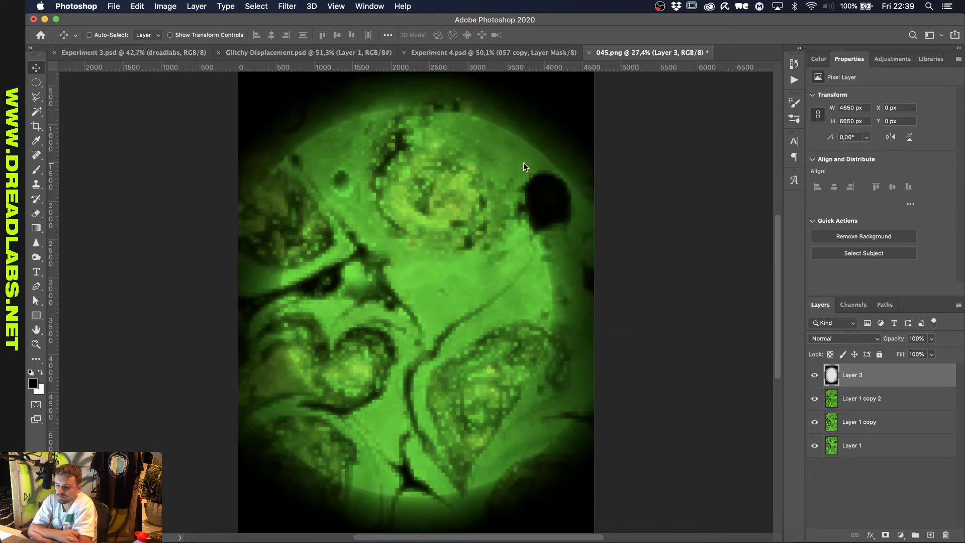
Soften the frame on Layer 3 with a Gaussian Blur of 247,5 pixels radius.
left_click(295, 7)
mouse_move(312, 141)
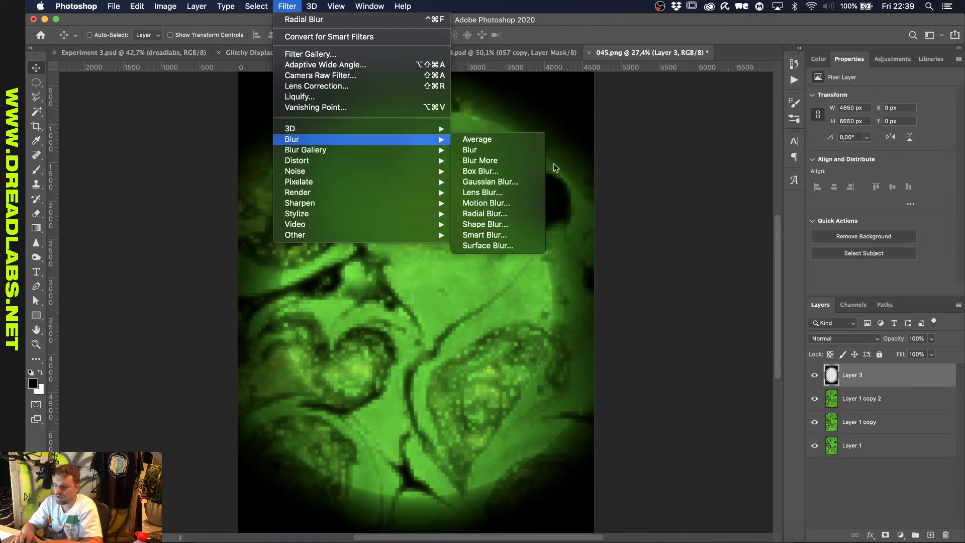
left_click(523, 183)
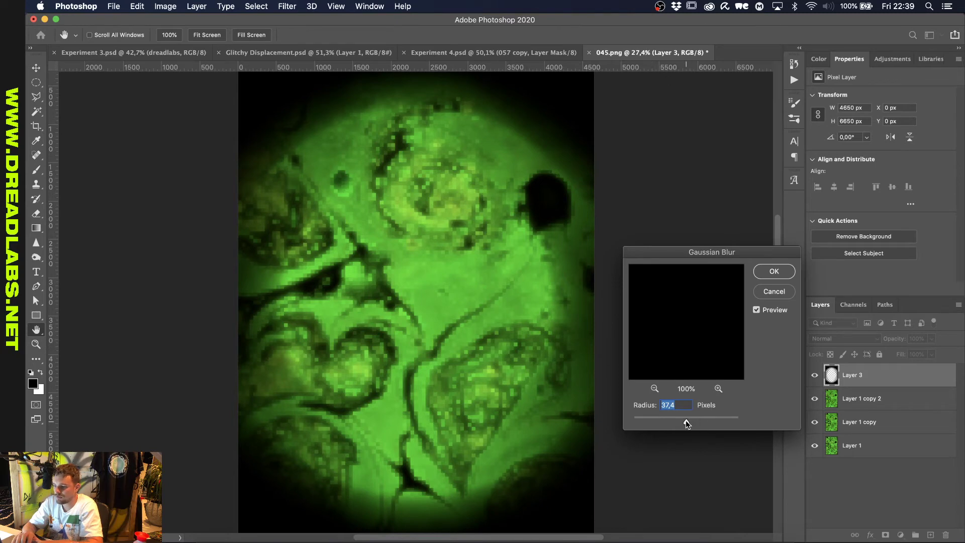
left_click_drag(706, 421, 720, 420)
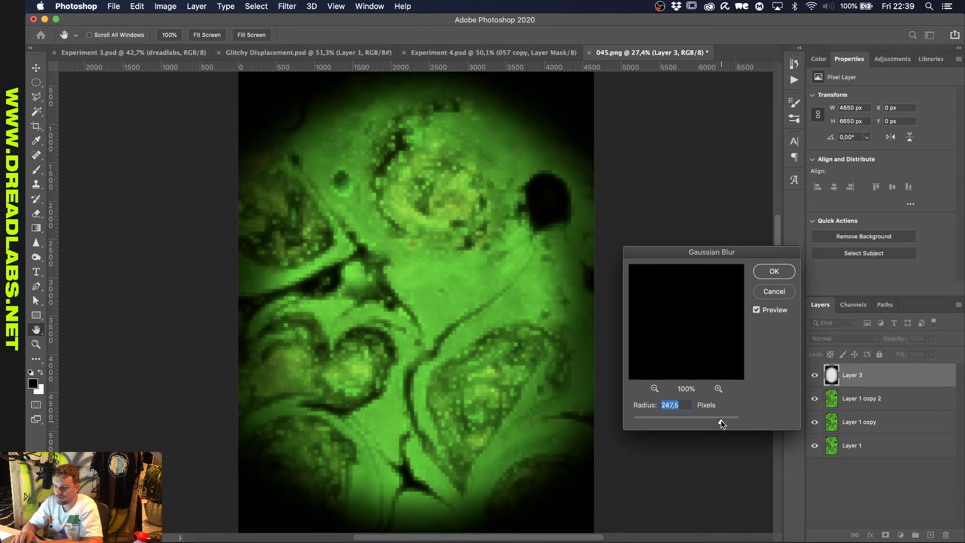
left_click(773, 272)
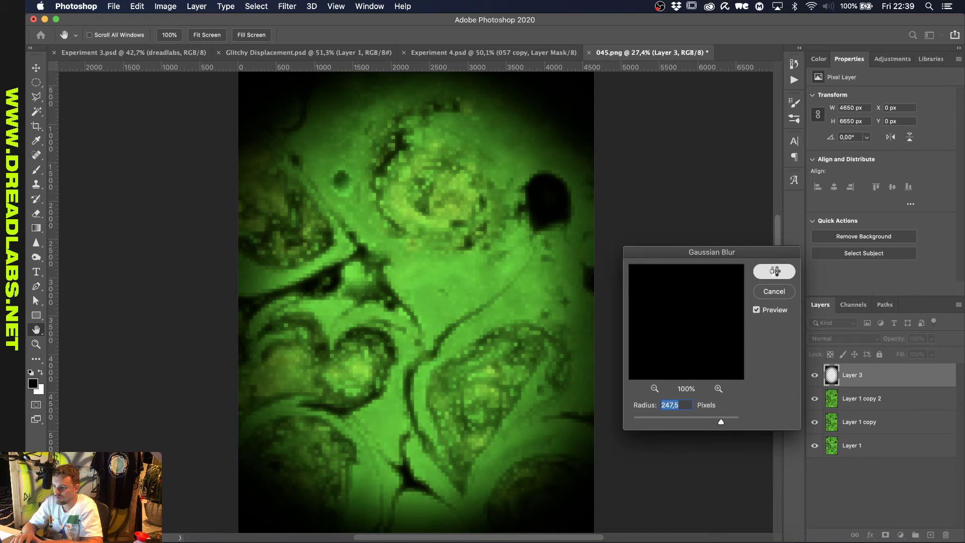
Load Layer 3's outline as a selection and add it as a layer mask to Layer 1 copy 2.
left_click(832, 374, "super")
left_click(854, 398)
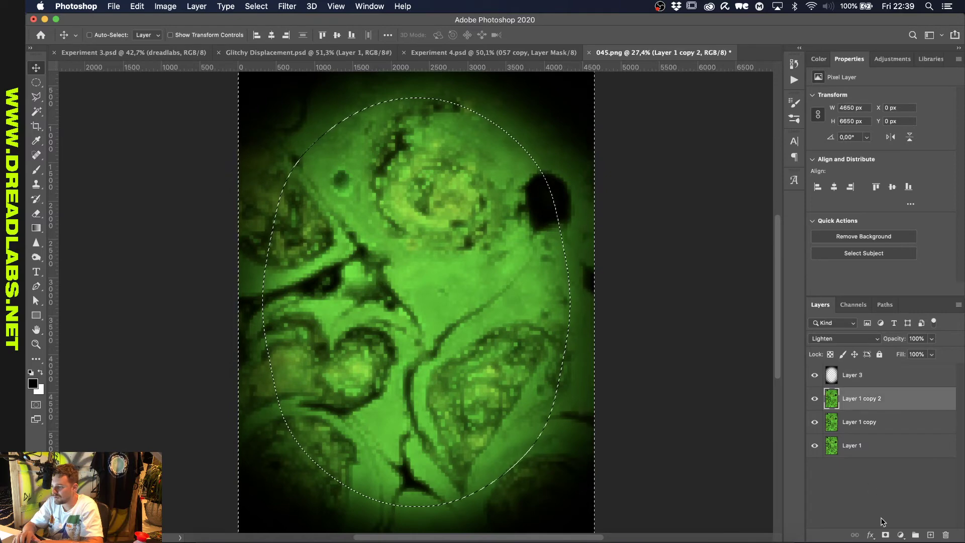
left_click(885, 534)
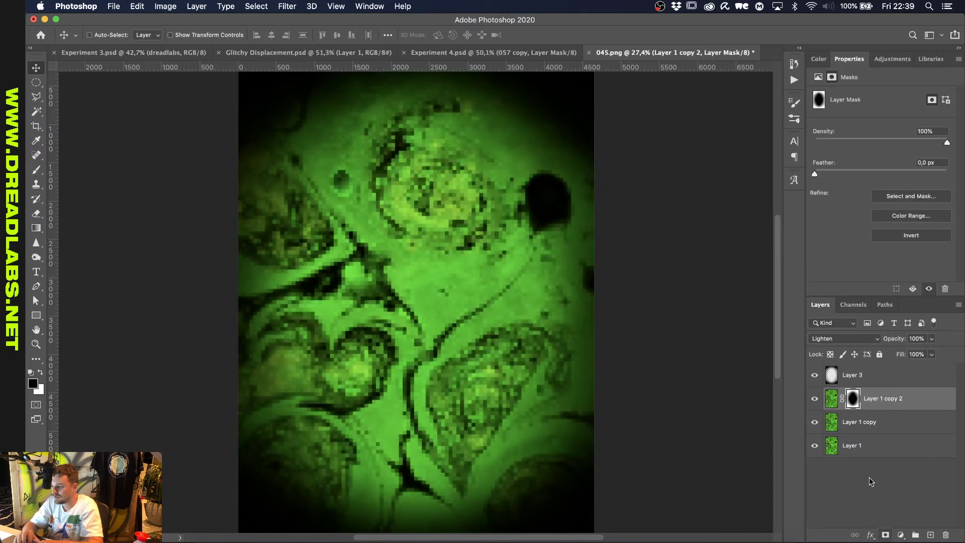
Move Layer 1 copy 2 above Layer 3 in the stack and invert its layer mask.
key("super+bracketright")
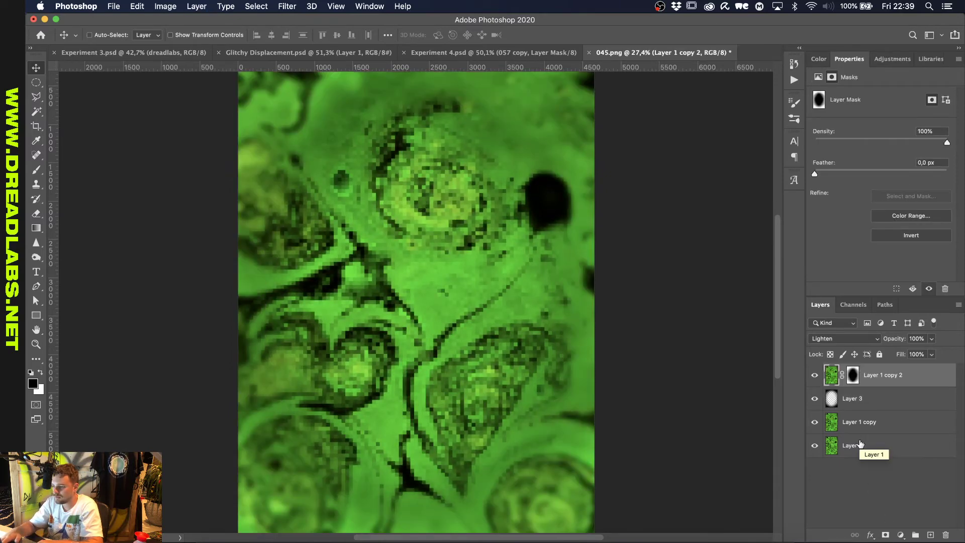
left_click(854, 378)
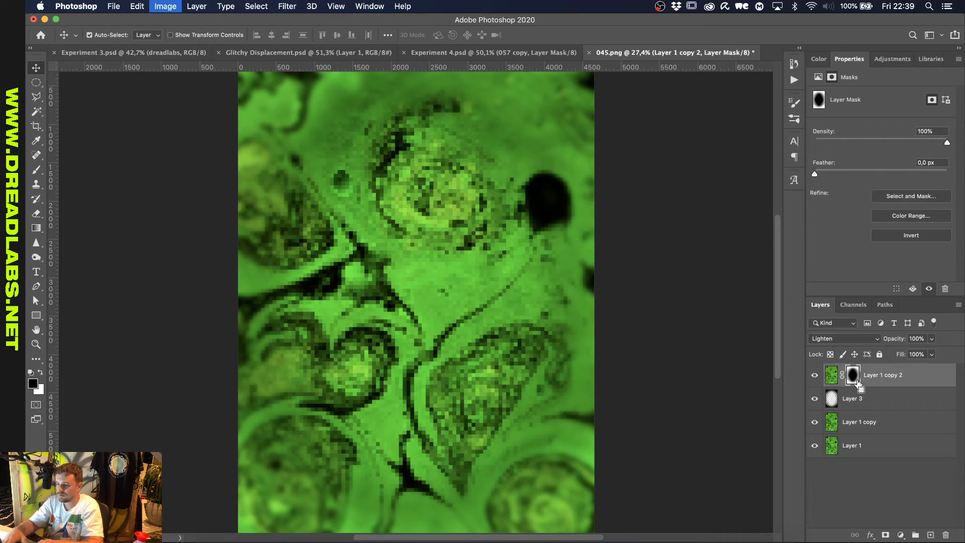
key("super+i")
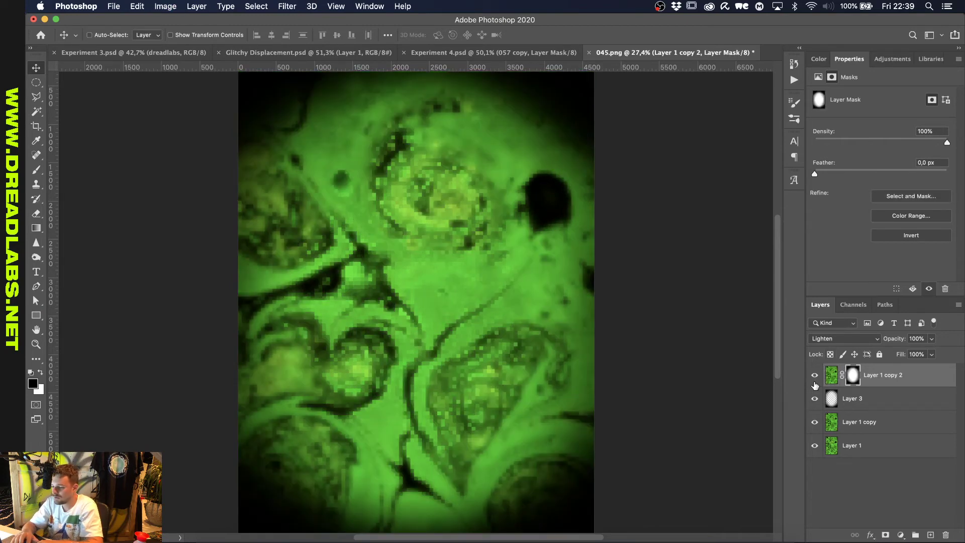
scroll(542, 341, "down", 2)
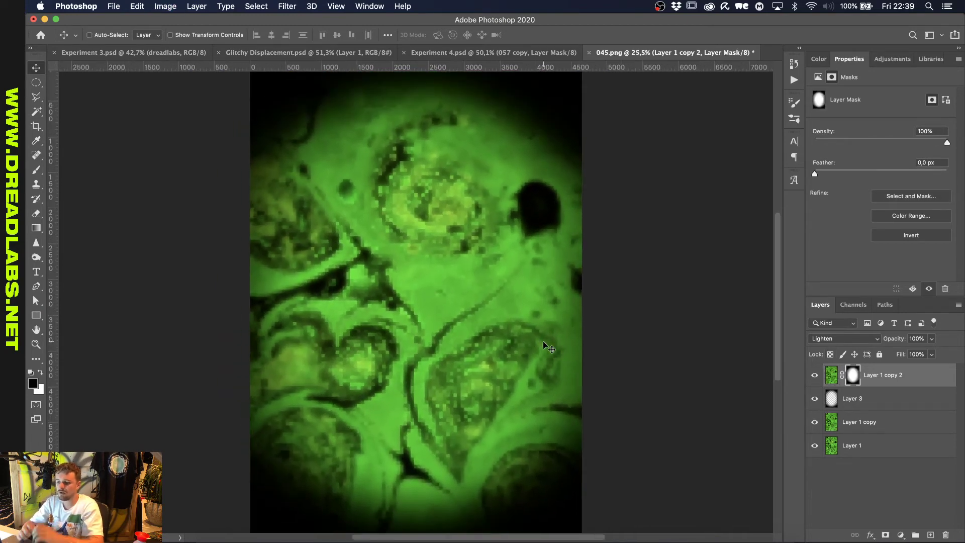
scroll(544, 345, "down", 1)
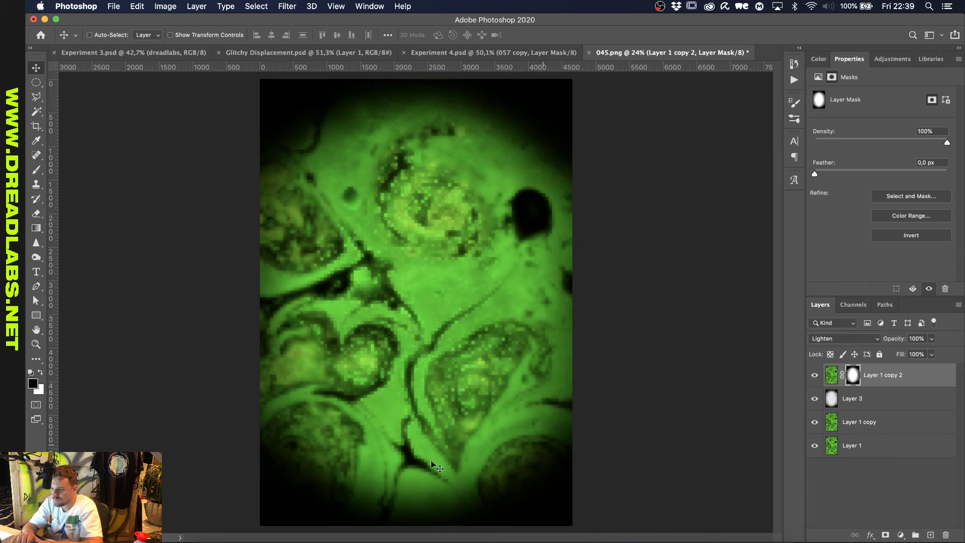
Switch to Finder, close the Antwerp Poster Festival tab, and open the Textures folder in Resources.
left_click(216, 538)
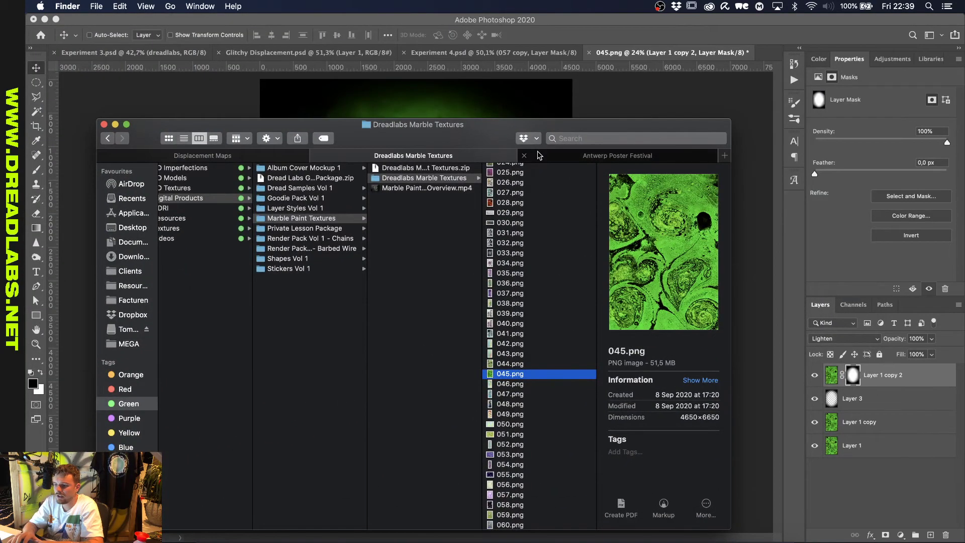
left_click(518, 155)
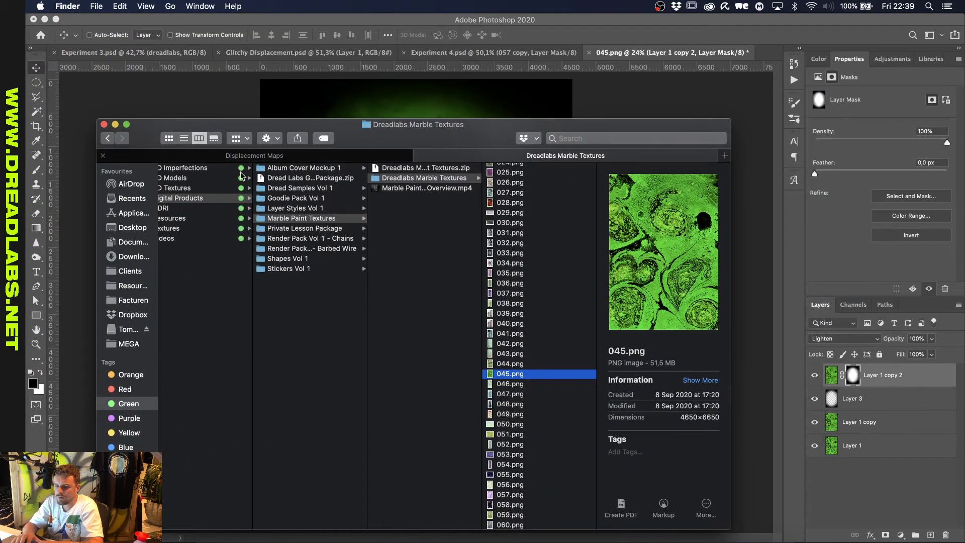
left_click(269, 156)
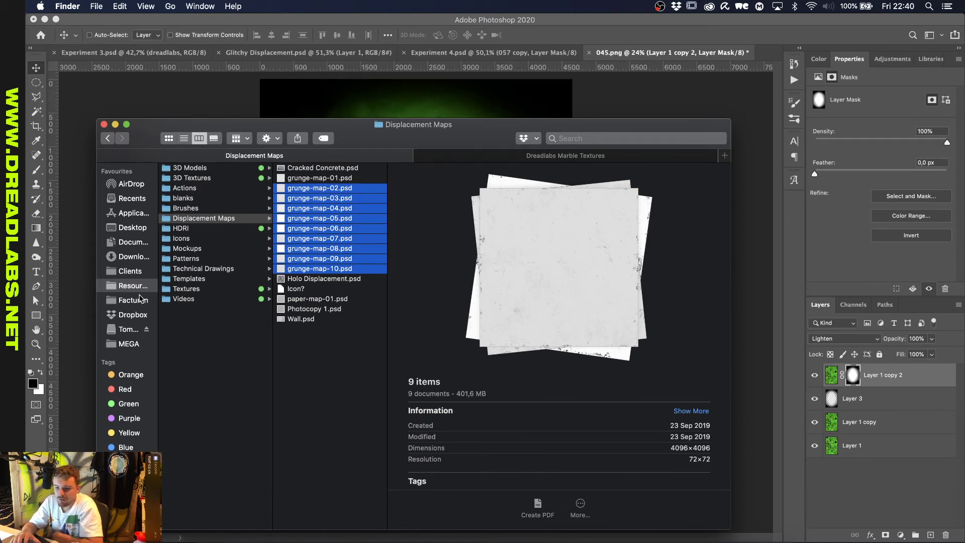
left_click(310, 361)
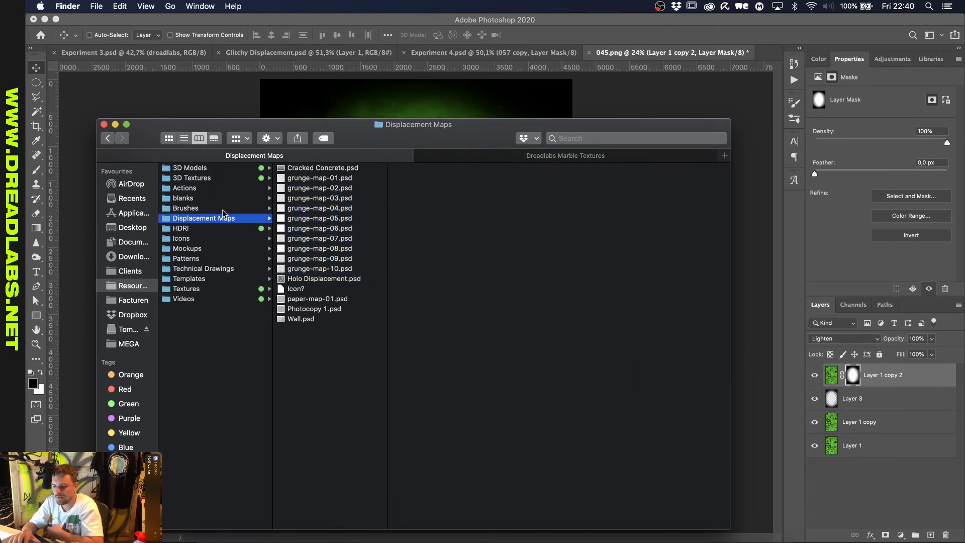
left_click(223, 210)
left_click(201, 288)
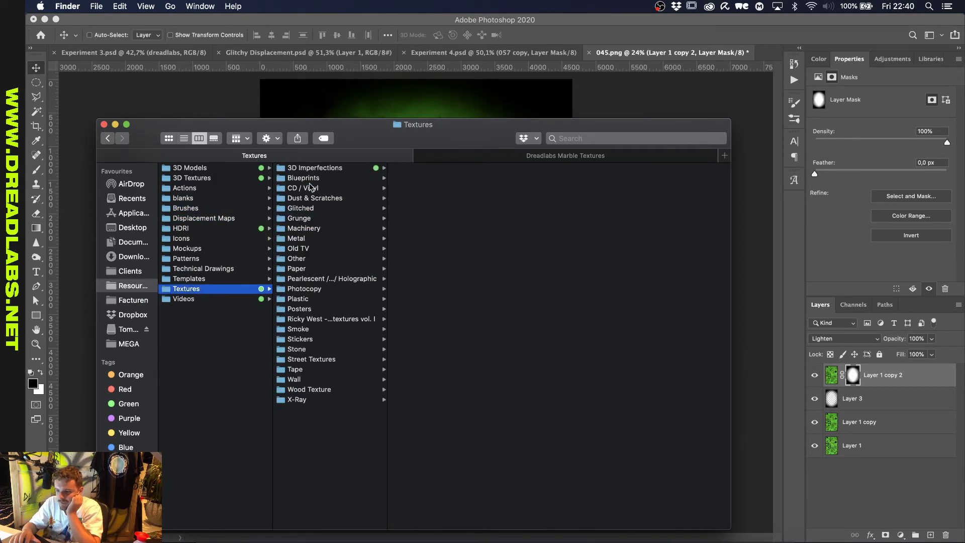
Browse the texture subfolders to Old TV and select VHS Texture.png.
left_click(309, 187)
left_click(340, 197)
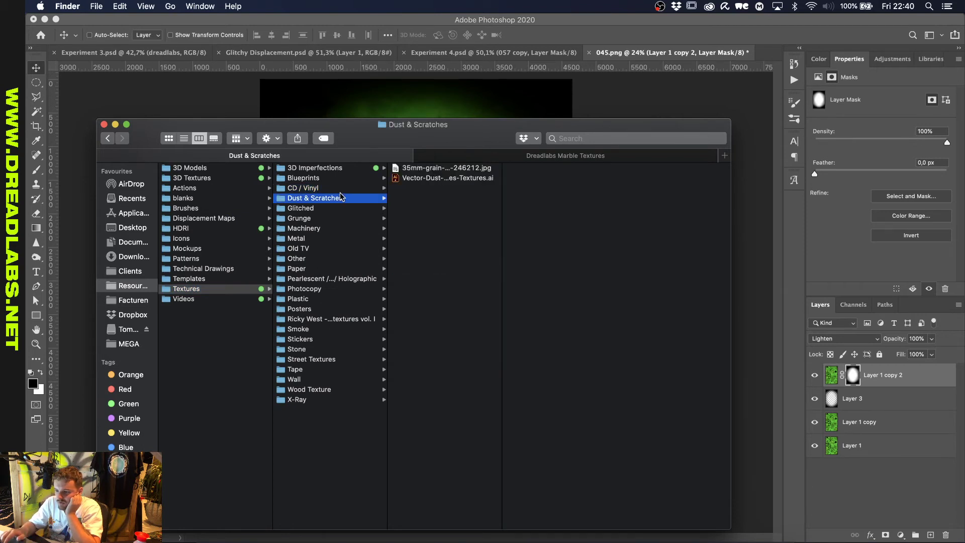
key("Down")
key("Down")
key("Down")
key("Down")
key("Down")
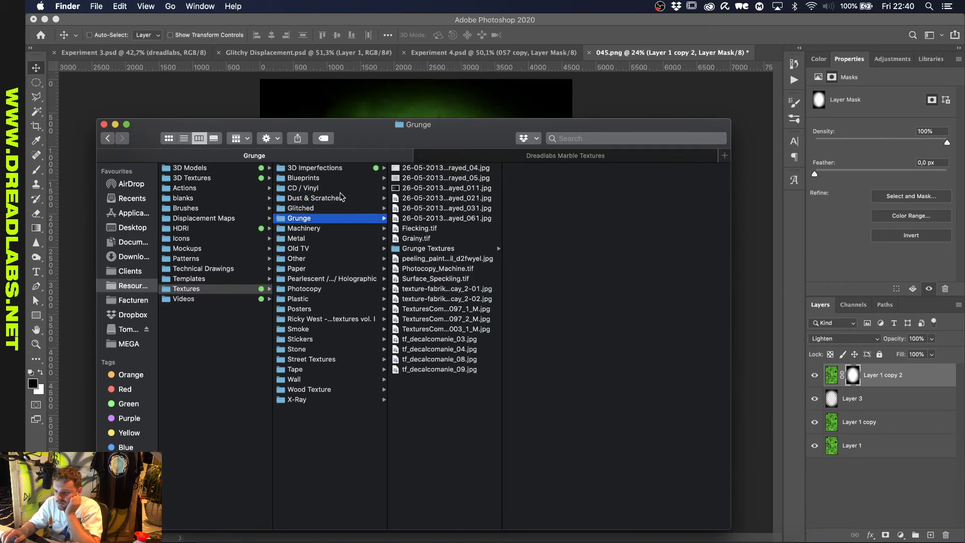
key("Right")
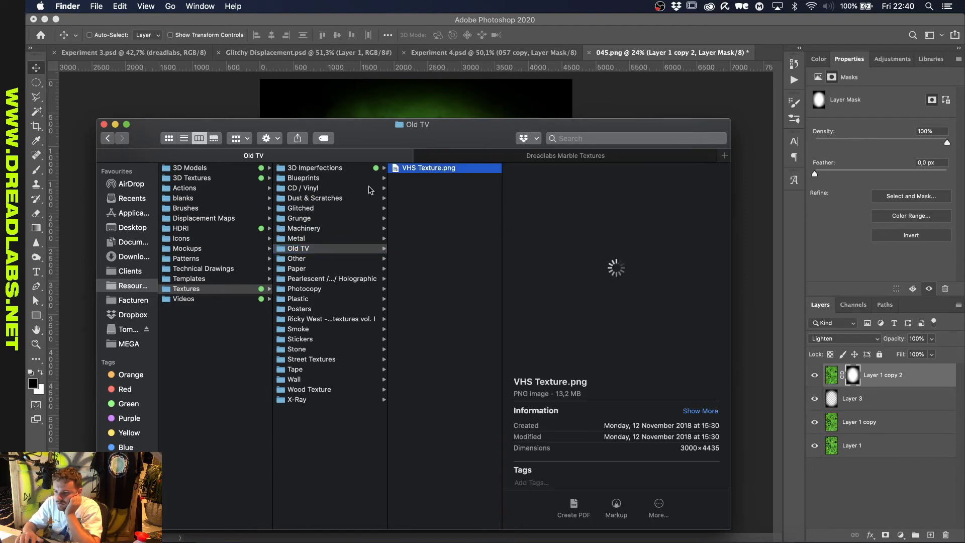
Place VHS Texture.png into the Photoshop document 045.png and scale it about its centre to about 4912 by 7263 px.
left_click_drag(411, 168, 439, 101)
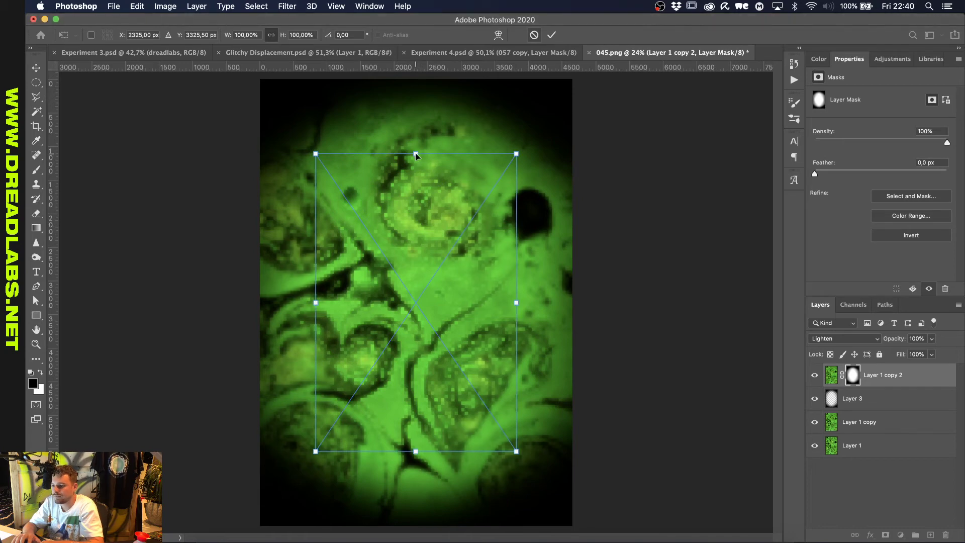
left_click_drag(416, 154, 475, 48)
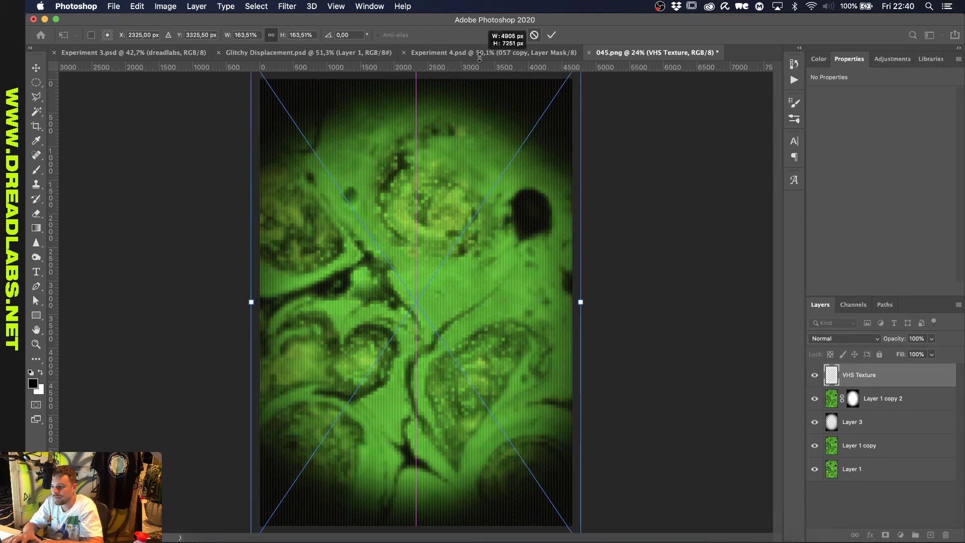
left_click(553, 36)
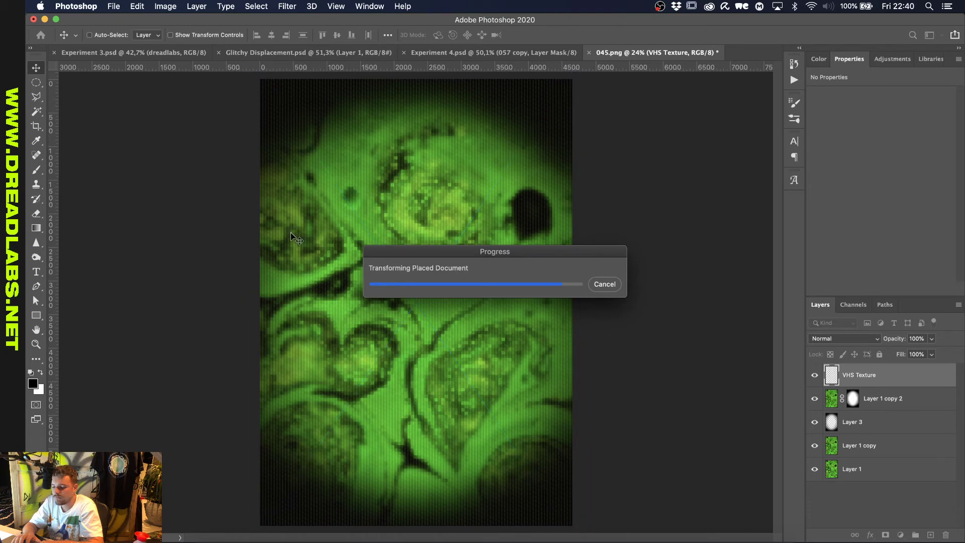
key("super+plus")
key("super+minus")
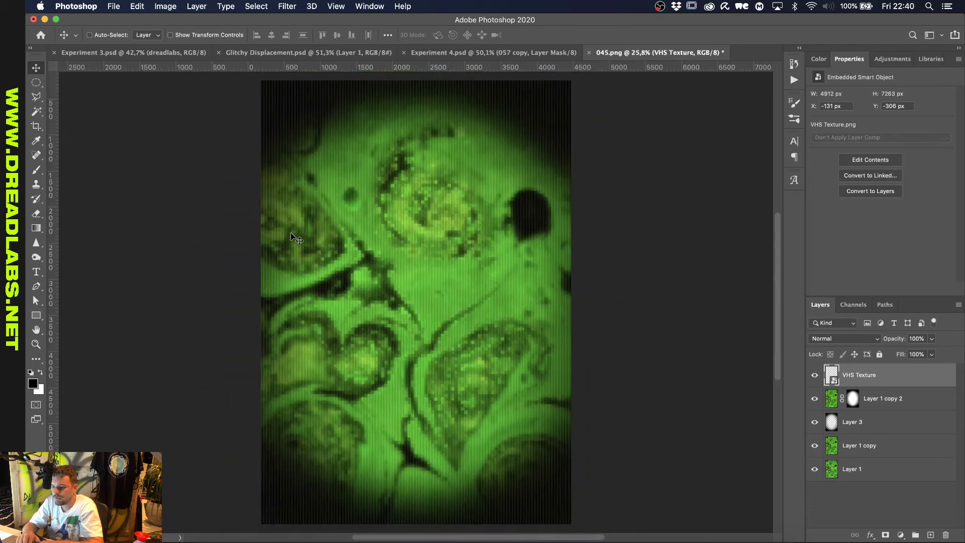
Save the layered document in Photoshop format as Experiment 5 in the Livestream 9-11 folder.
key("super+s")
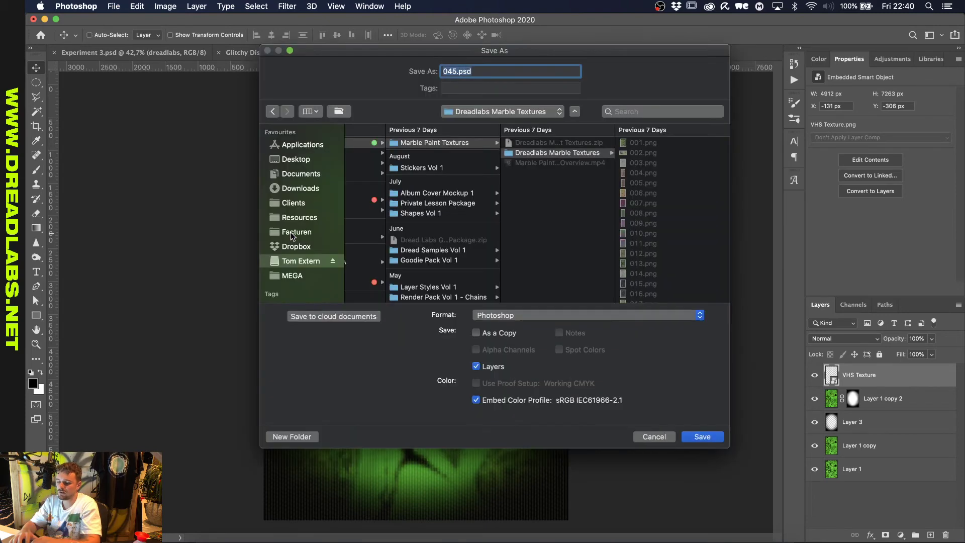
left_click(548, 109)
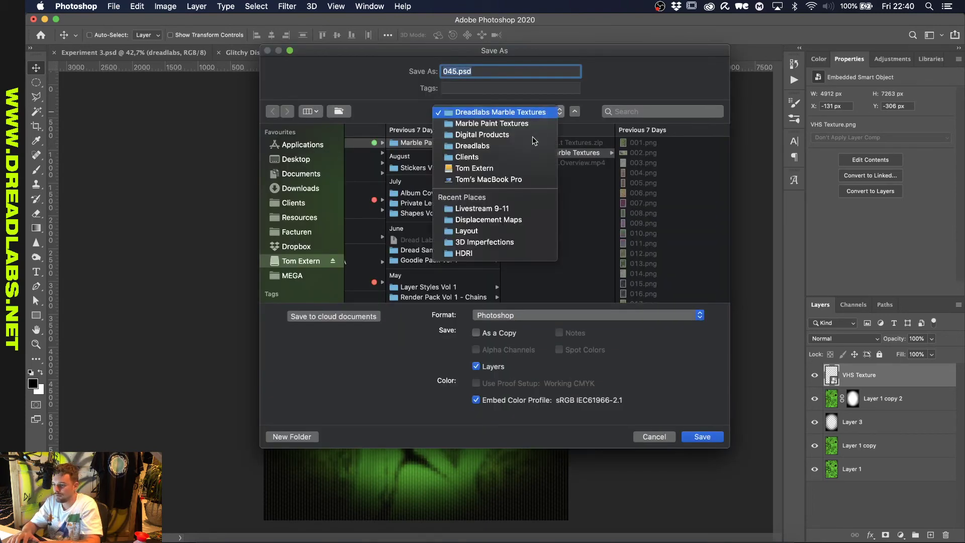
left_click(504, 208)
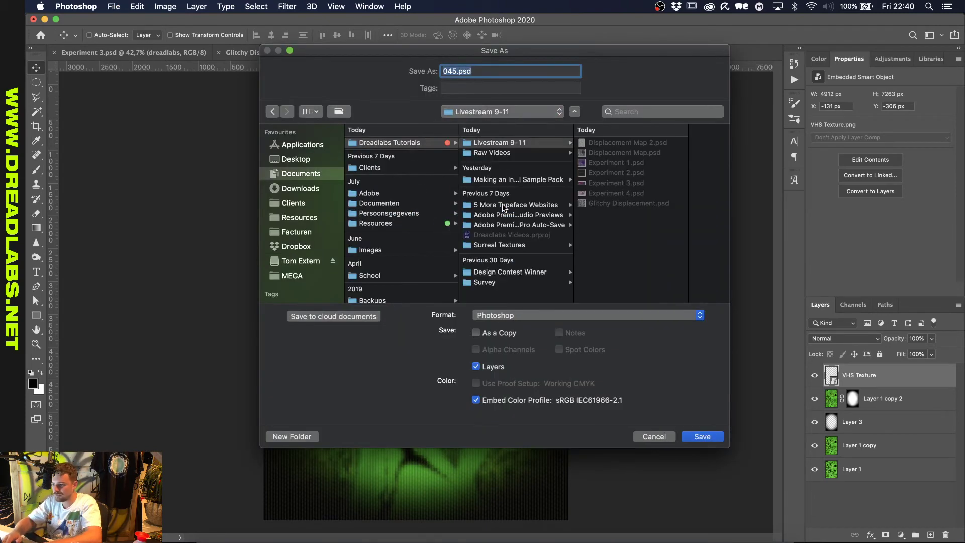
type("Experiment 5")
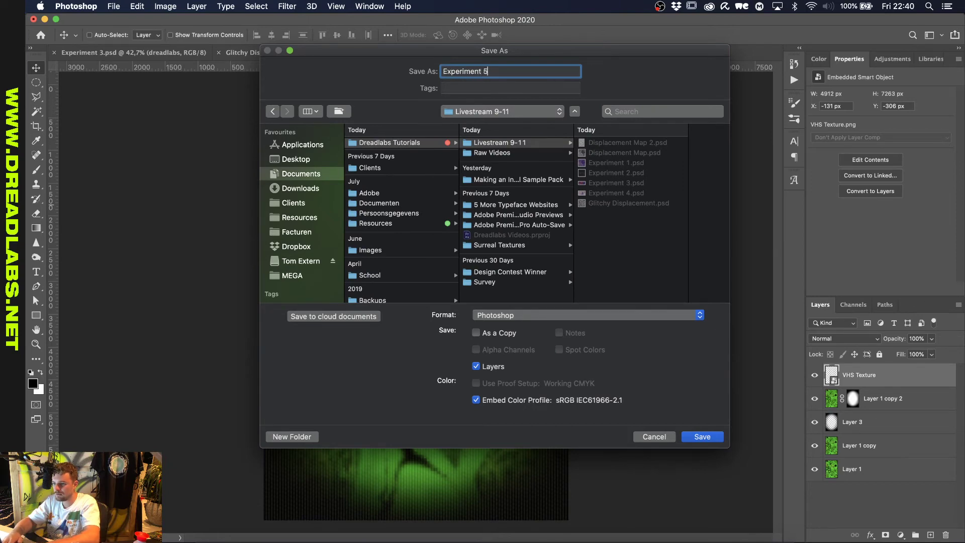
key("Return")
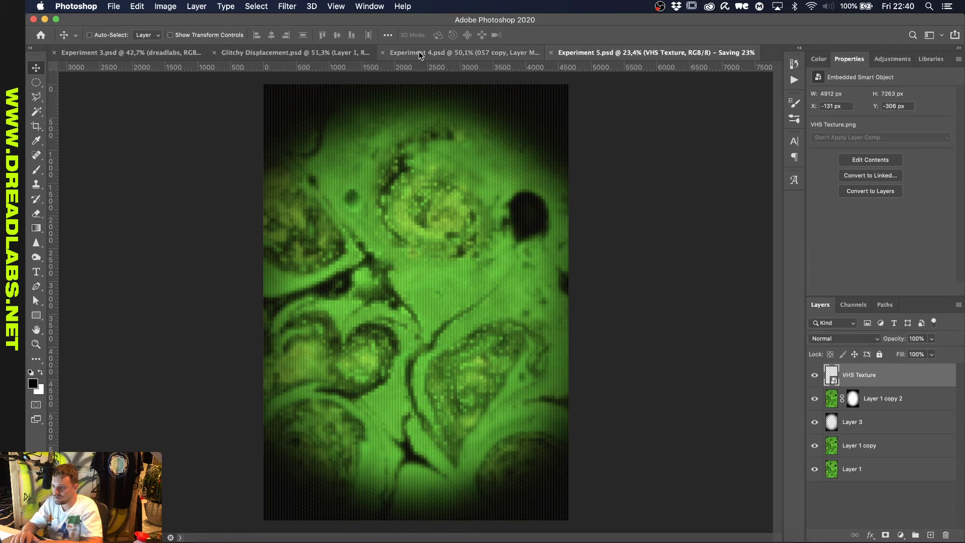
Close the Glitchy Displacement.psd document and bring Experiment 3.psd to the front.
left_click(216, 53)
left_click(212, 52)
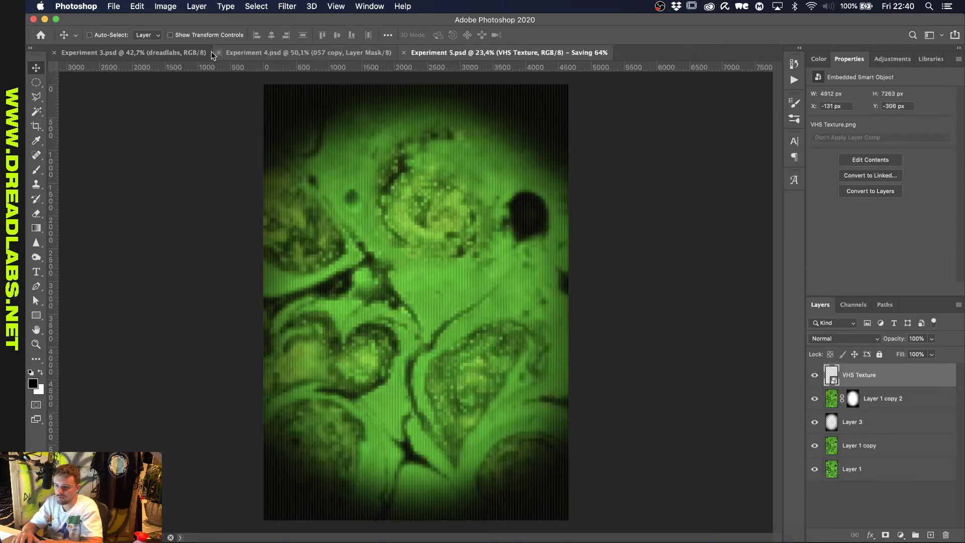
left_click(141, 53)
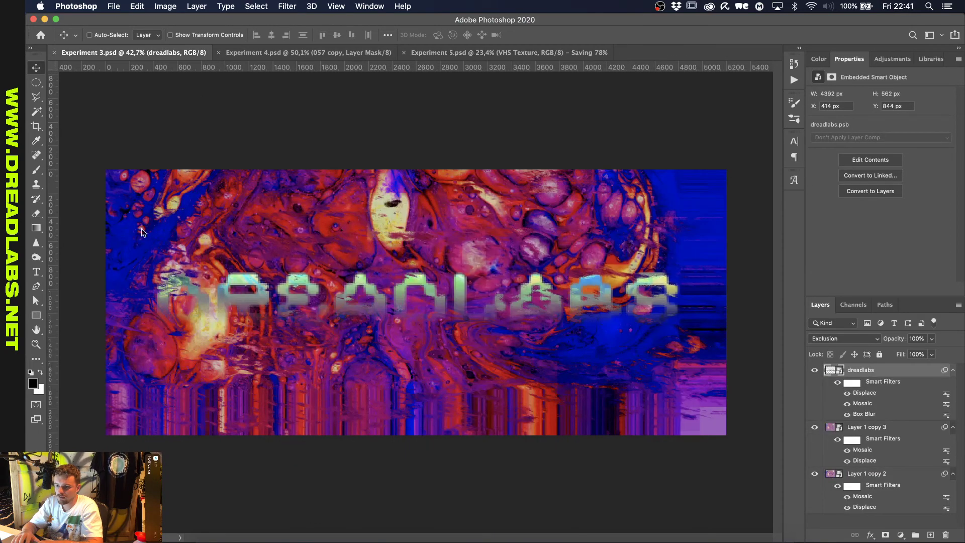
Switch to Finder, show the items tagged Red in the Dreadlabs Marble Textures tab, and select the Dreadlabs folder.
left_click(173, 532)
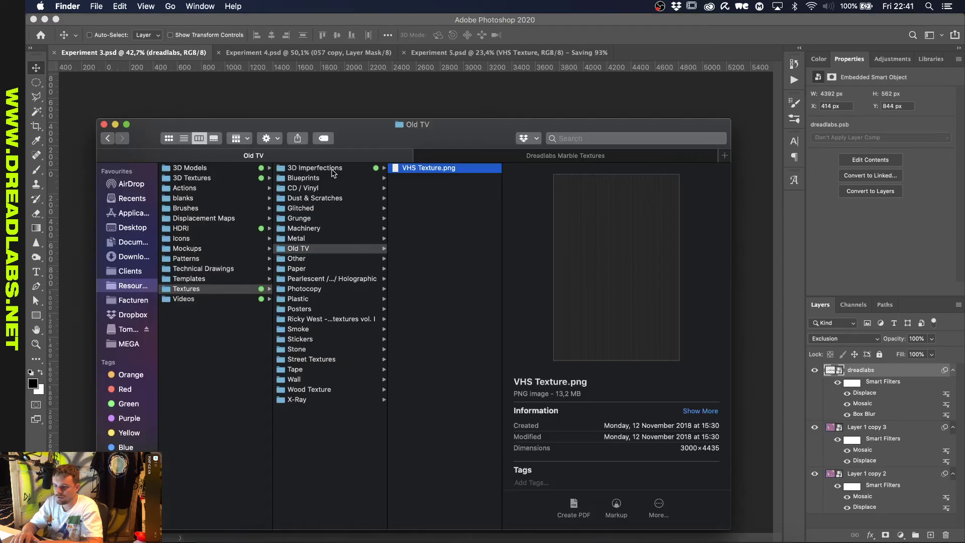
left_click(455, 157)
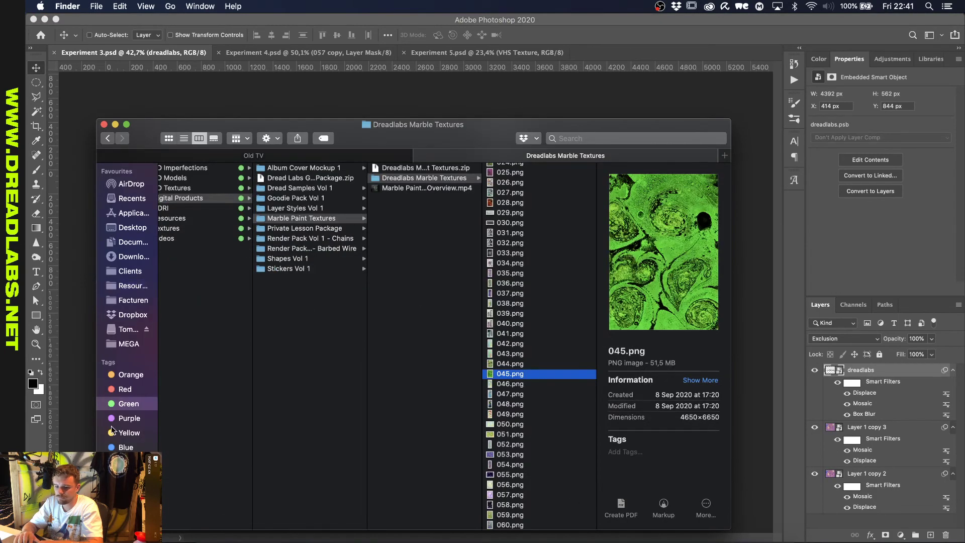
left_click(127, 390)
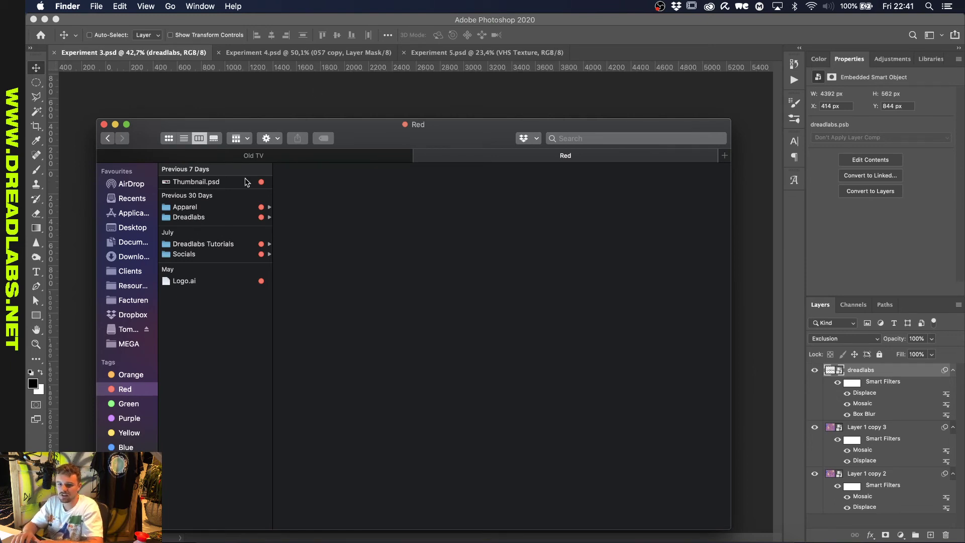
left_click(240, 216)
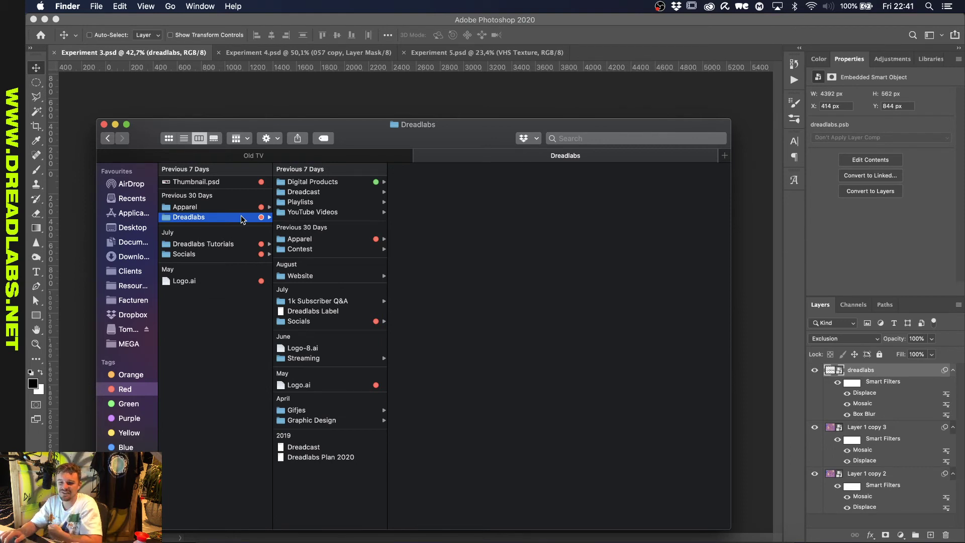
key("Right")
key("Left")
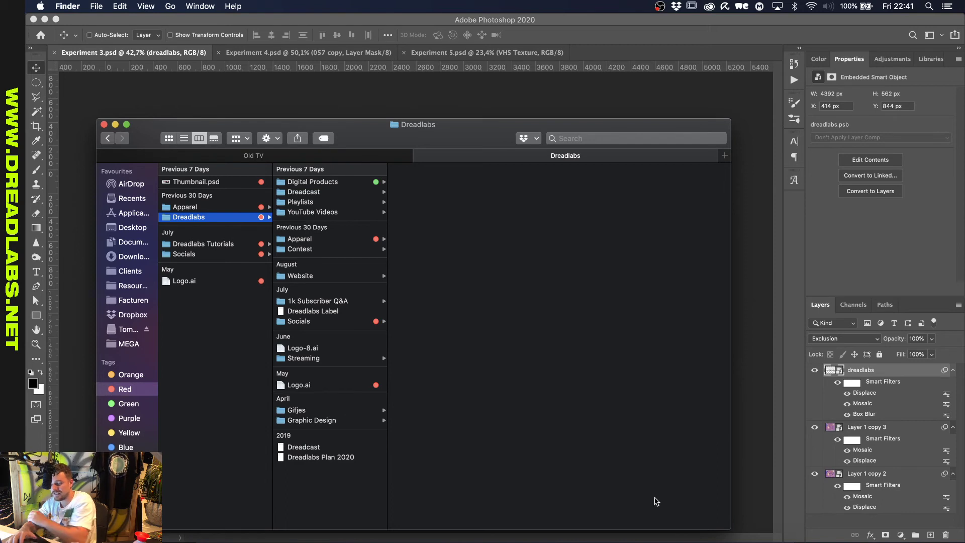
Open Notes and look through the To do, DREADTOBER and older Dreadlabs notes for the list of ideas.
key("super+space")
type("no")
key("Escape")
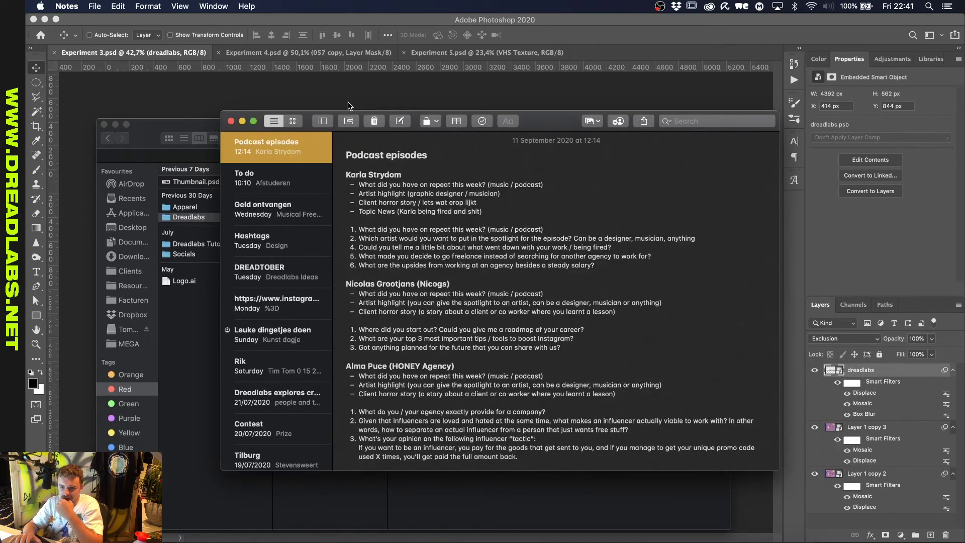
left_click(299, 178)
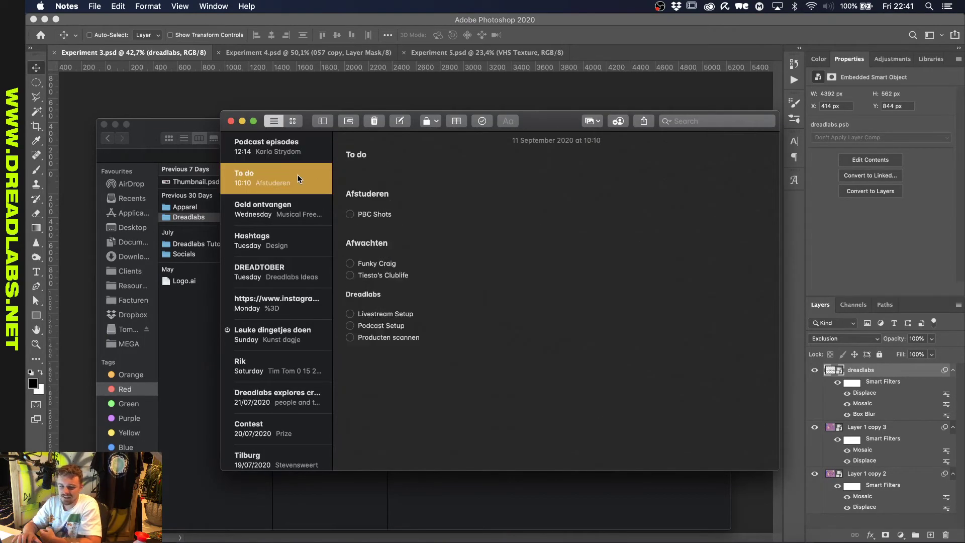
left_click(254, 207)
left_click(255, 273)
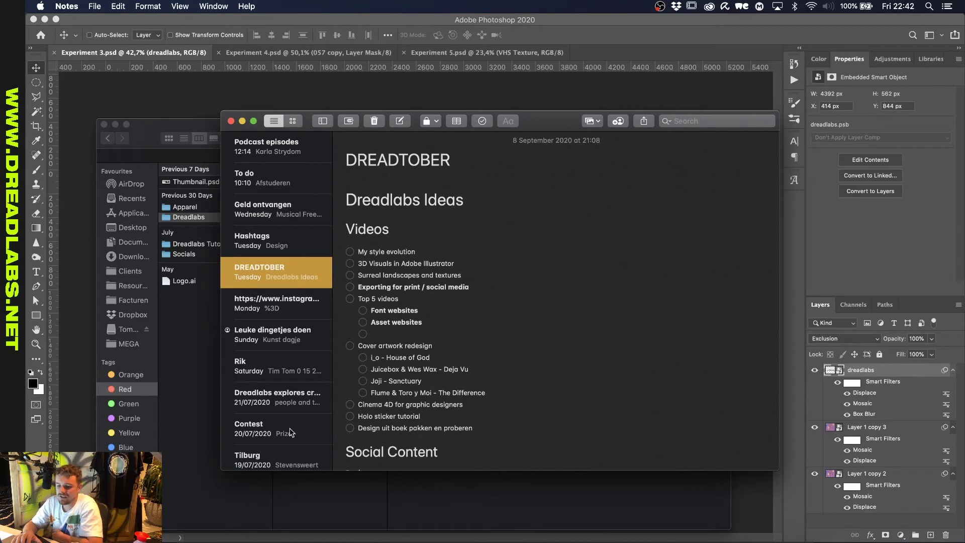
scroll(290, 432, "down", 2)
left_click(289, 381)
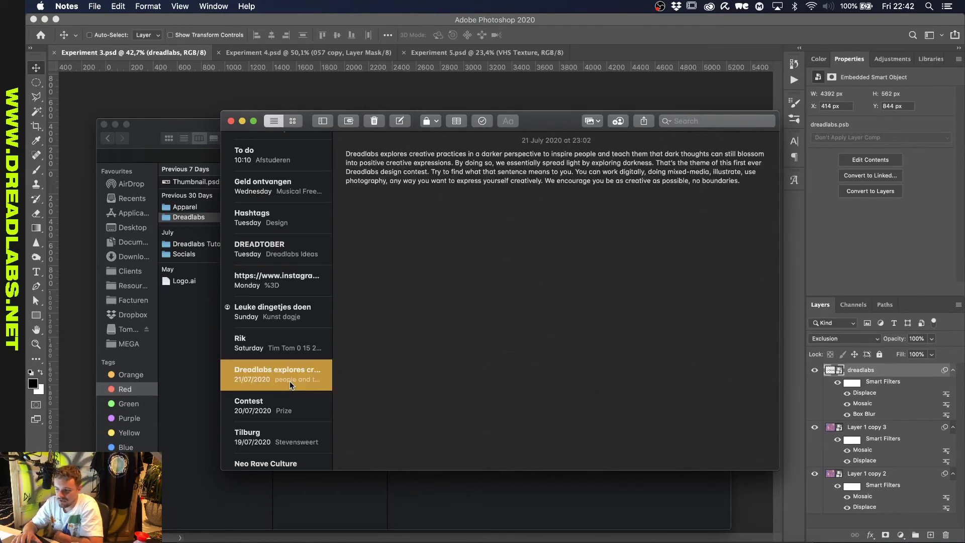
scroll(279, 359, "down", 3)
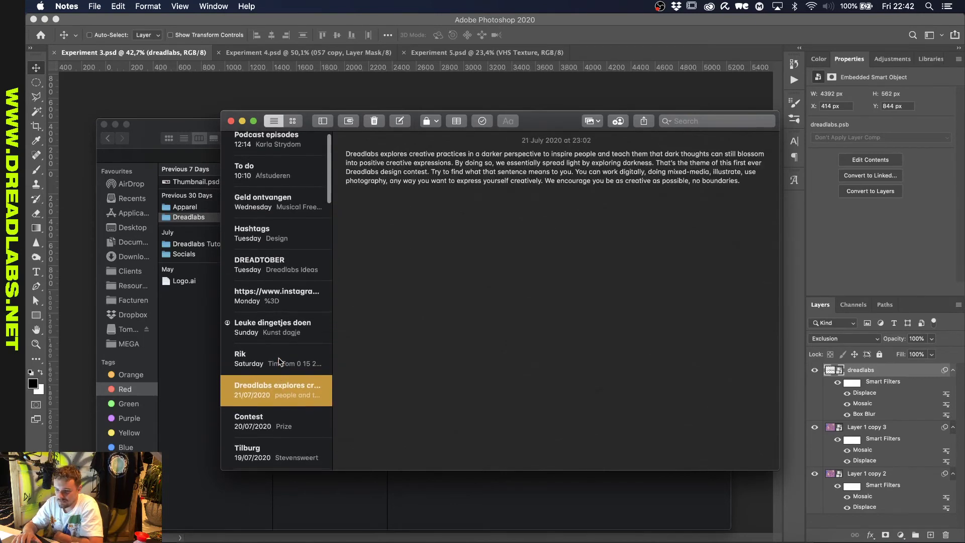
scroll(280, 361, "down", 1)
scroll(280, 362, "up", 4)
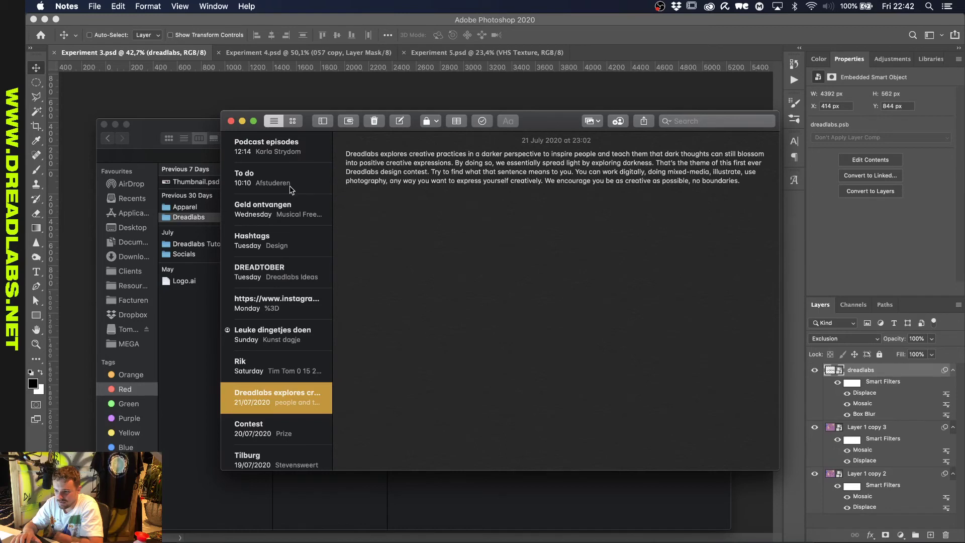
Delete the DREADTOBER heading and the blank line beneath it from the Dreadlabs Ideas note.
left_click(267, 266)
left_click(467, 163)
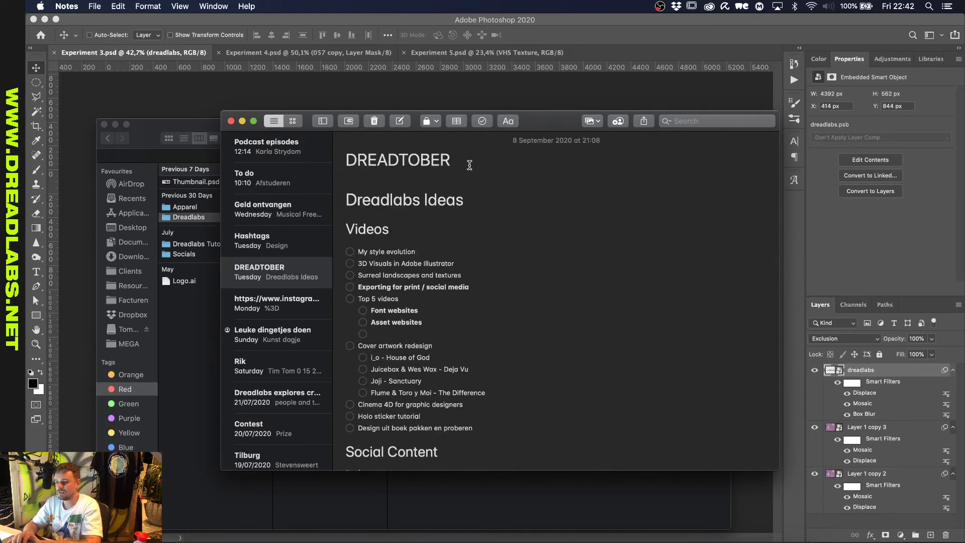
key("Down")
key("shift+Left")
key("shift+Up")
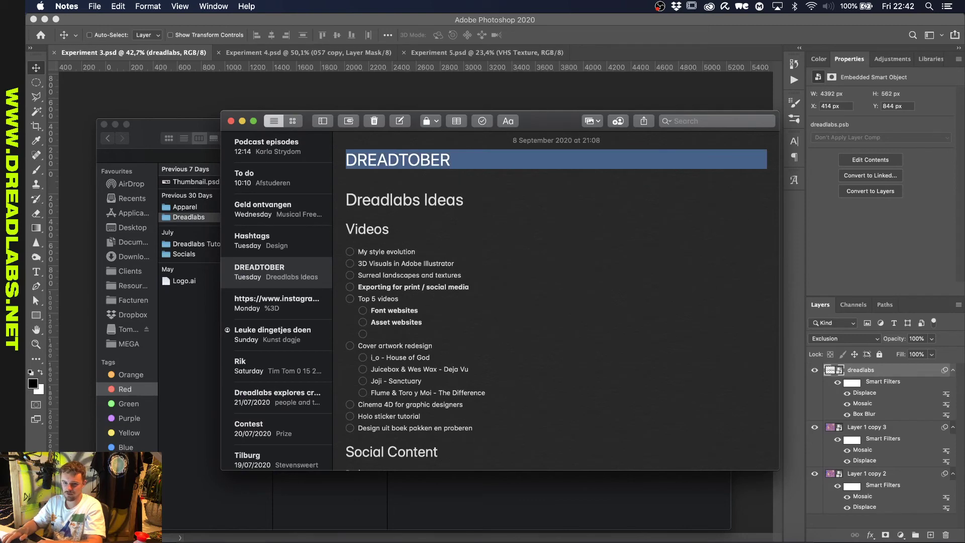
key("BackSpace")
Read through the Dreadlabs Ideas note, from the Videos list through Social Content and Products to Visuals and Podcast segmenten.
scroll(554, 202, "down", 2)
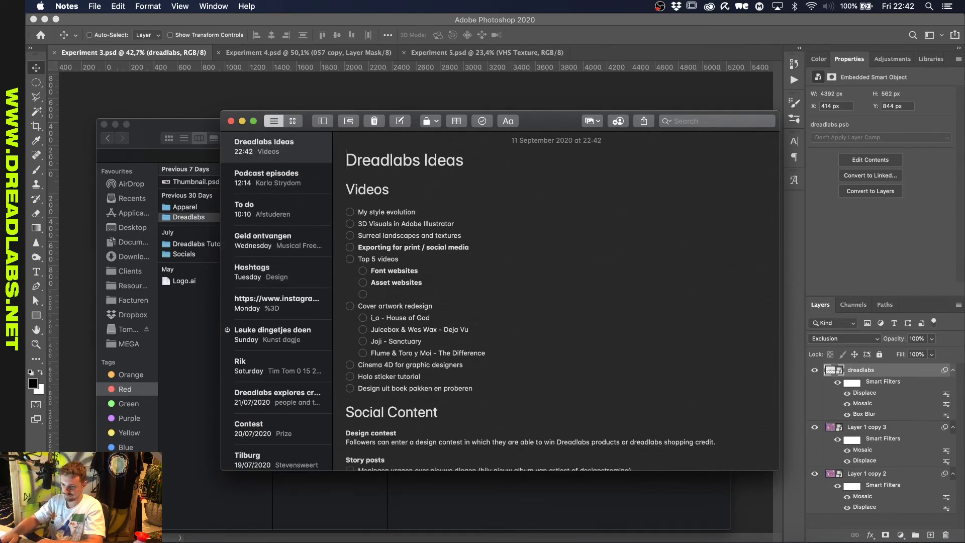
scroll(554, 202, "down", 1)
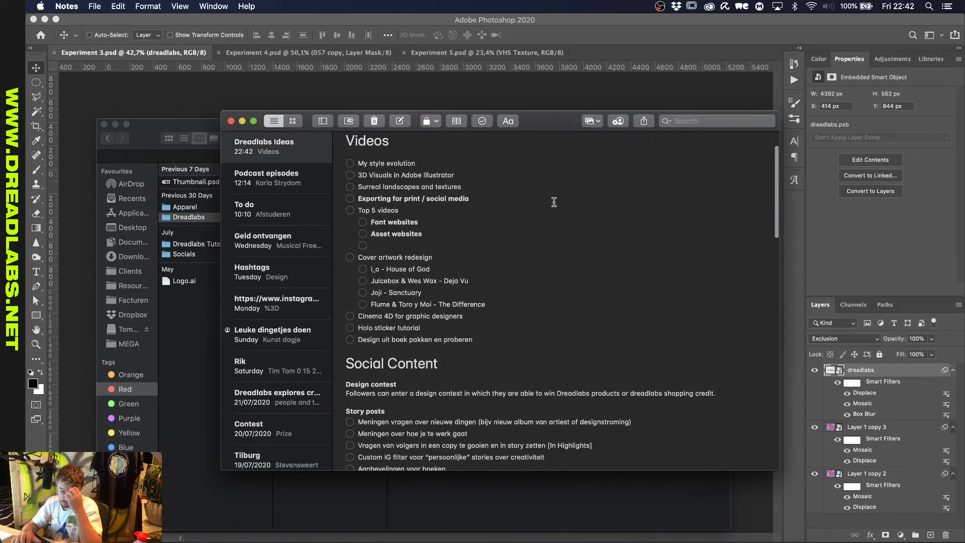
scroll(554, 202, "down", 10)
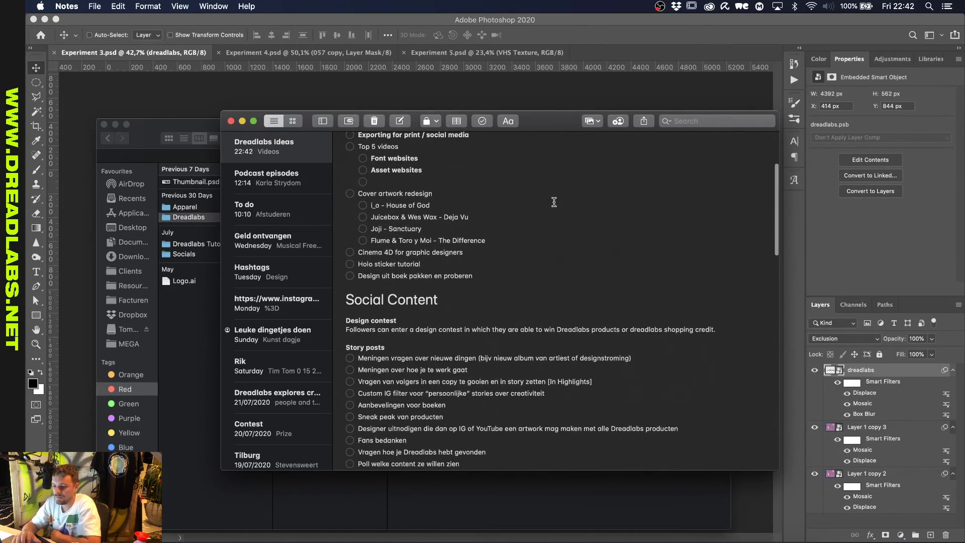
scroll(554, 202, "down", 12)
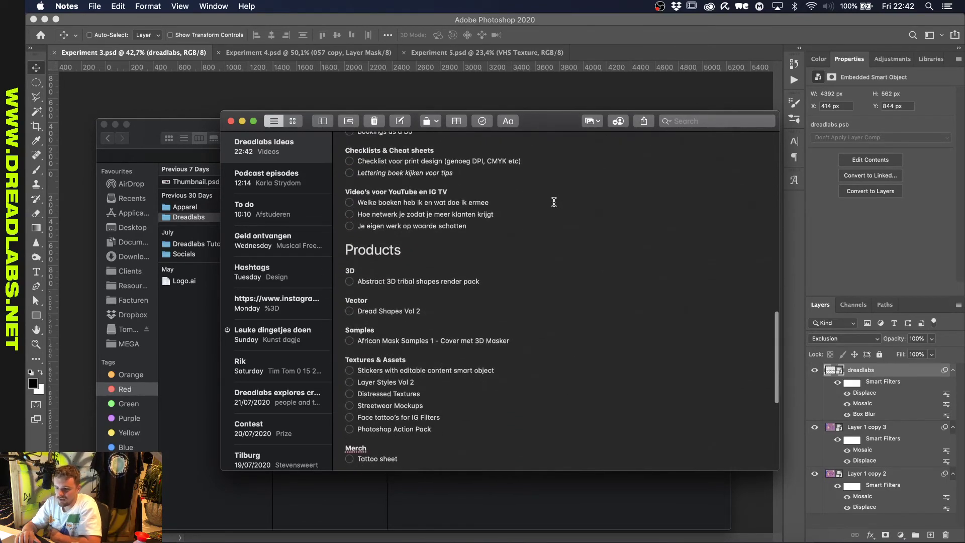
scroll(554, 202, "down", 10)
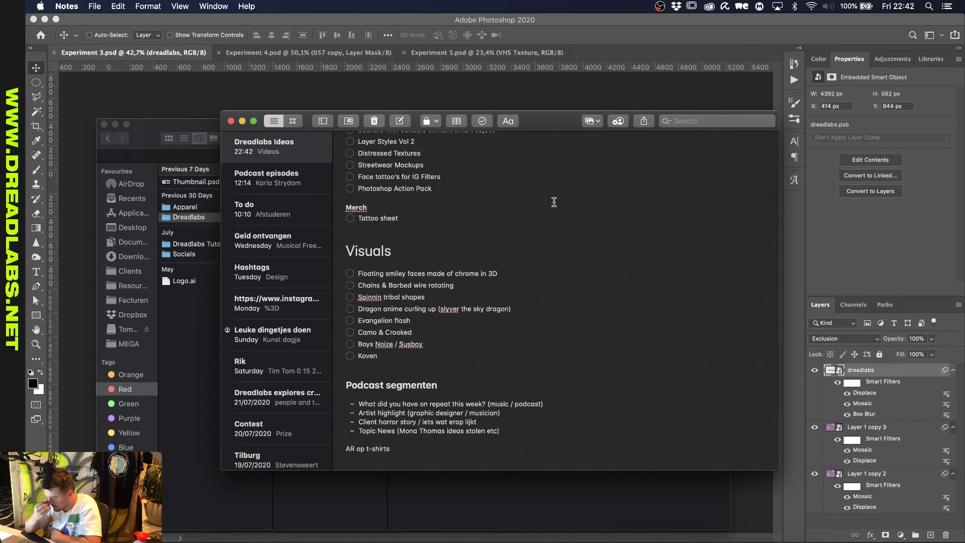
left_click(414, 361)
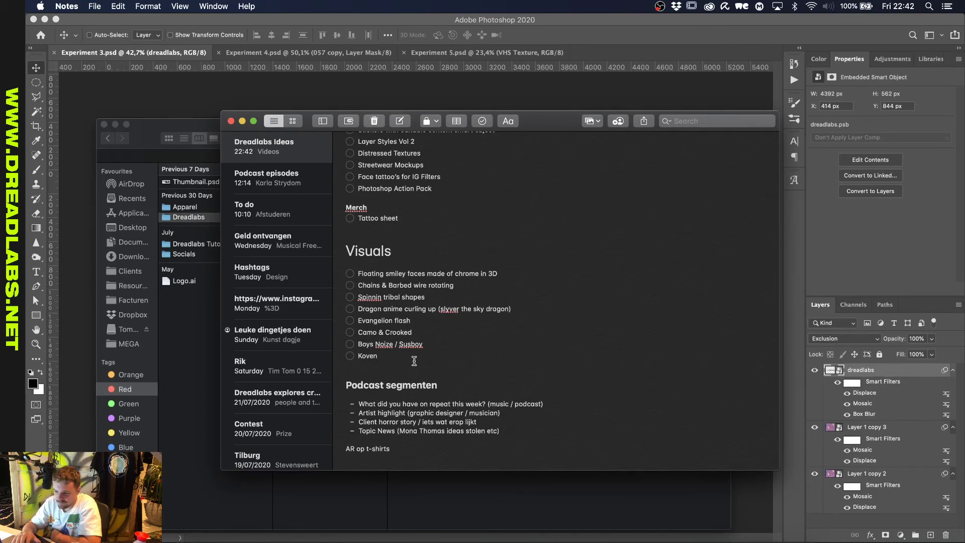
scroll(414, 361, "up", 15)
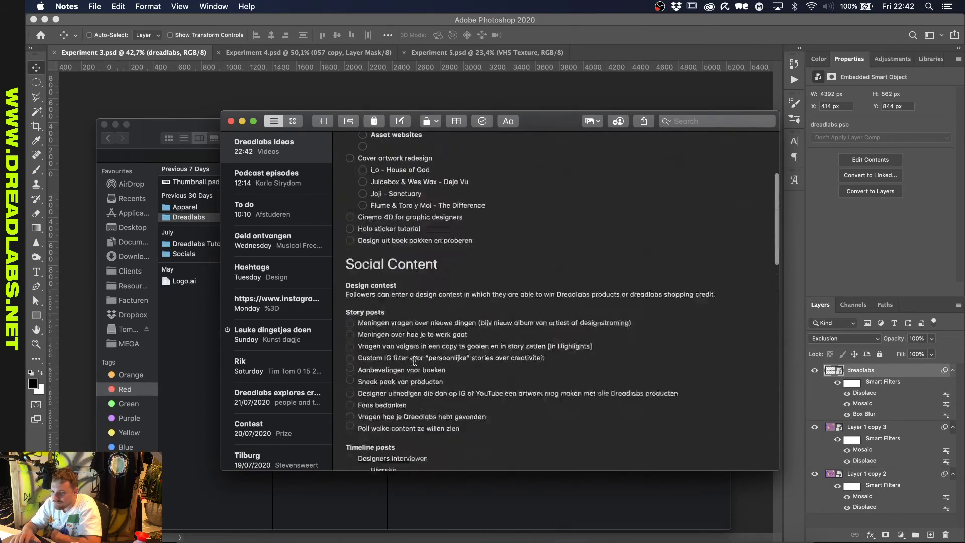
scroll(414, 361, "up", 4)
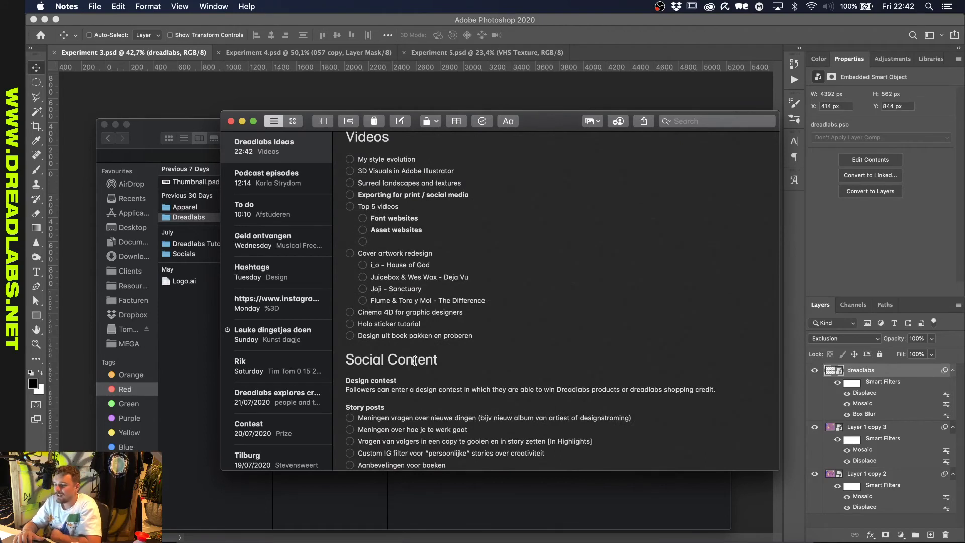
scroll(414, 361, "up", 3)
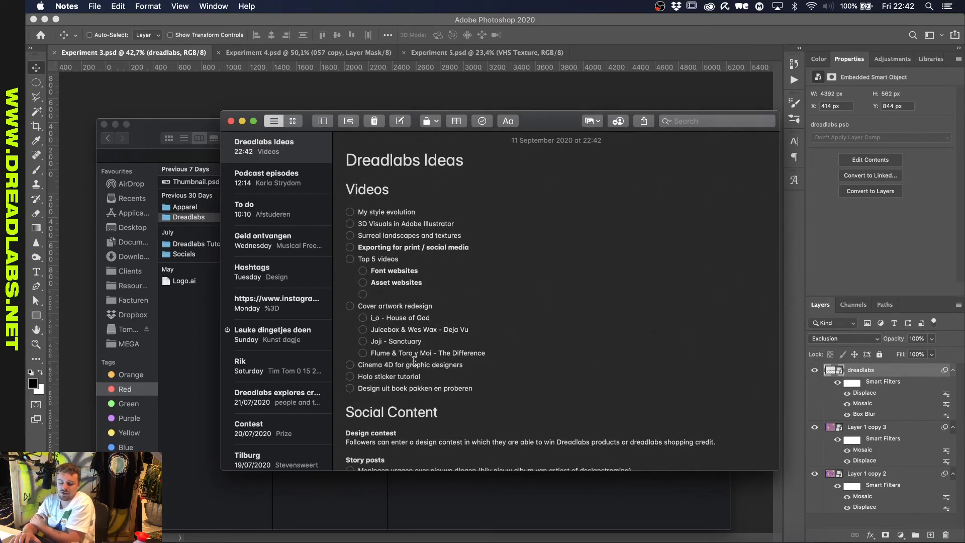
scroll(414, 360, "down", 1)
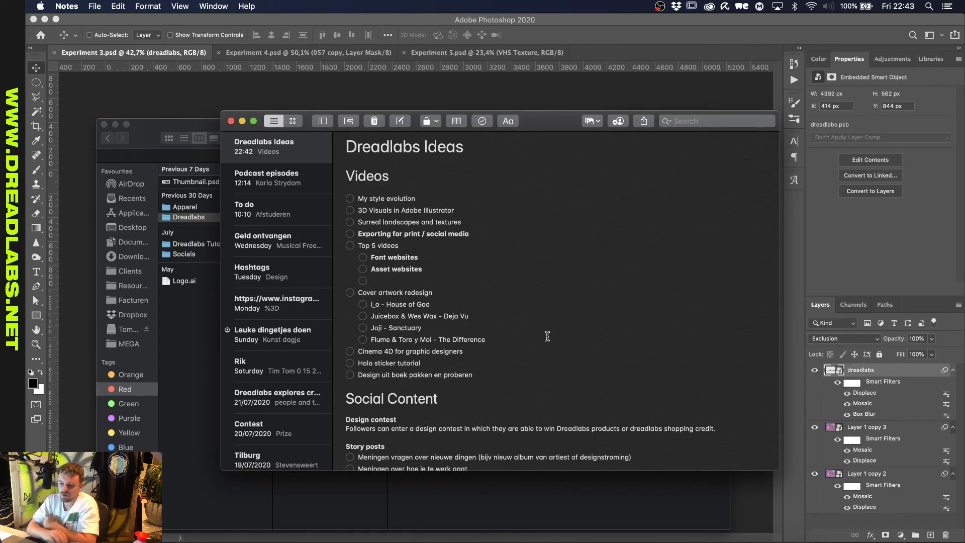
scroll(547, 336, "down", 3)
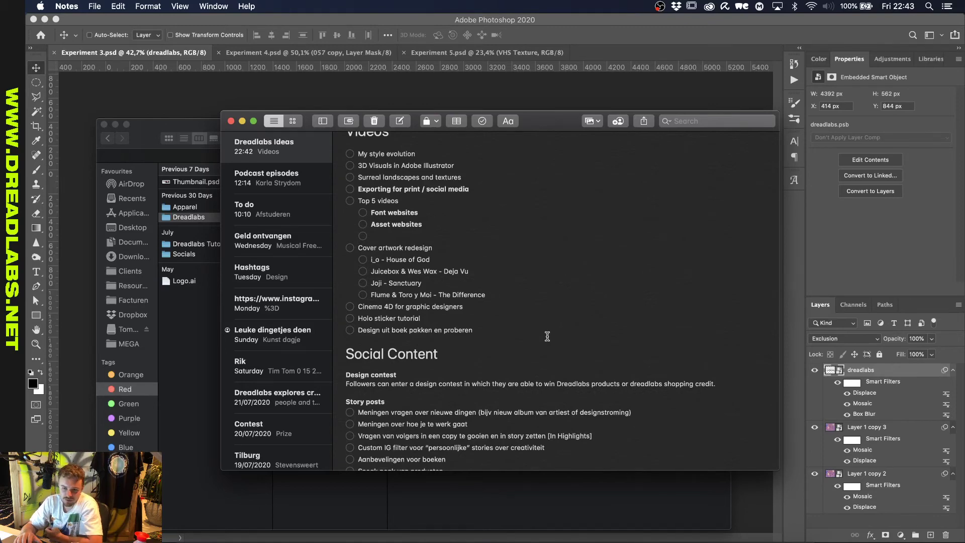
scroll(547, 336, "down", 15)
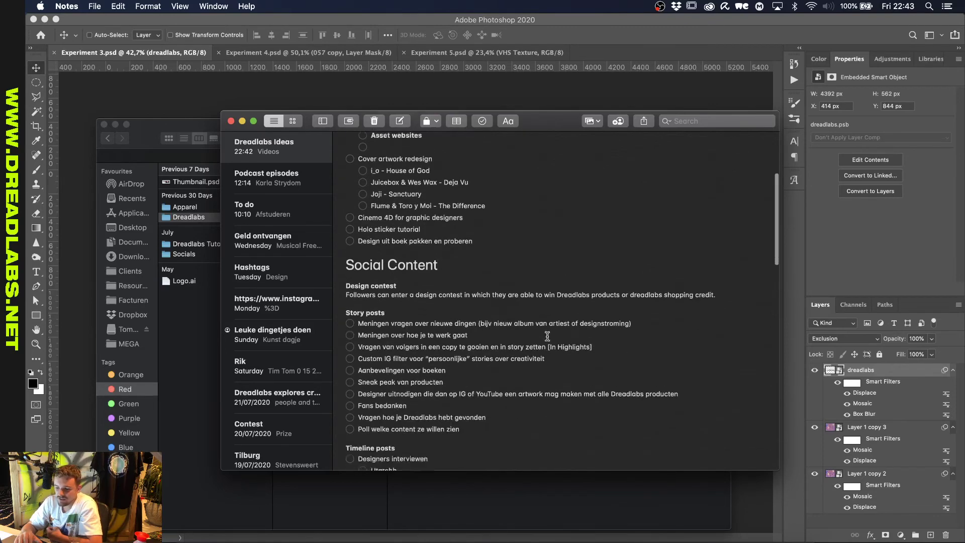
scroll(548, 336, "up", 10)
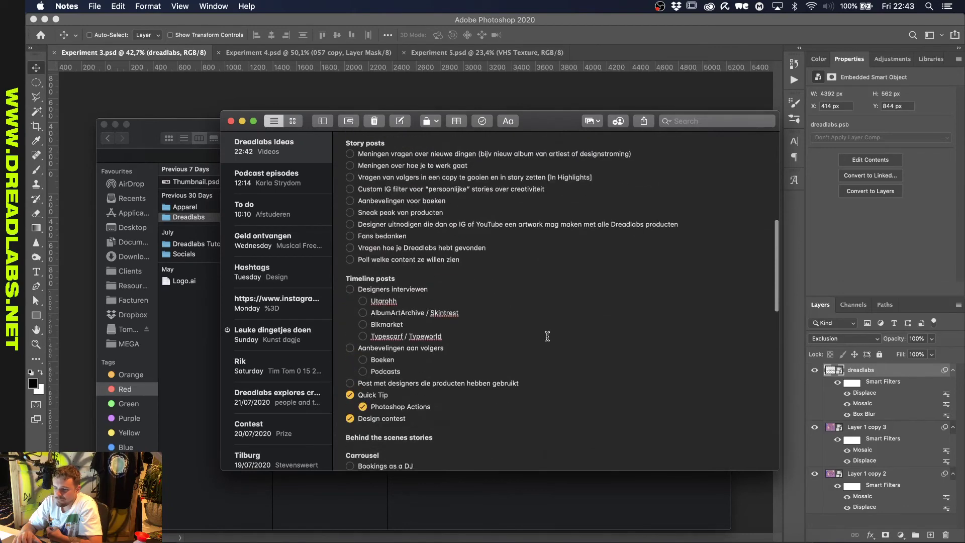
scroll(548, 336, "up", 10)
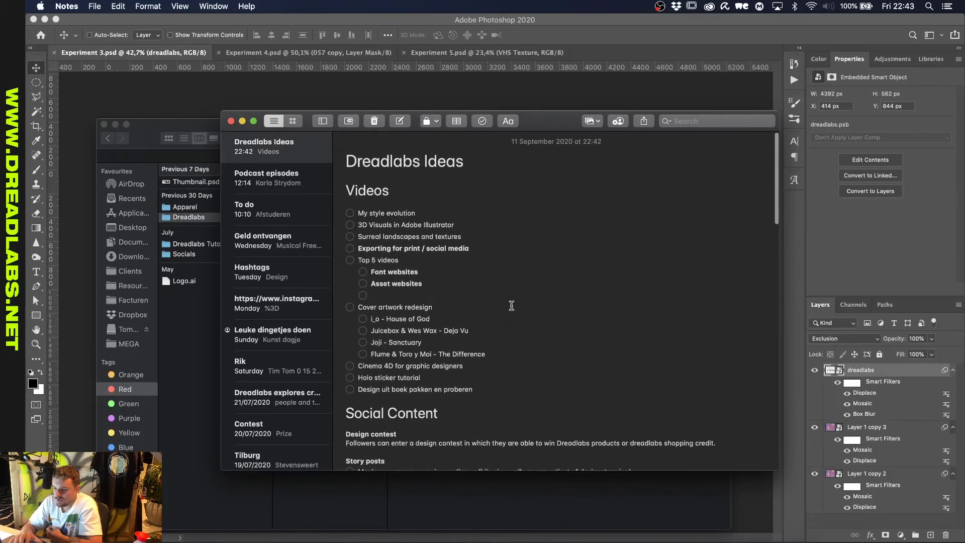
Add the checklist item "Portfolio reviews" at the start of the Videos list and minimise the Notes window.
key("super+Left")
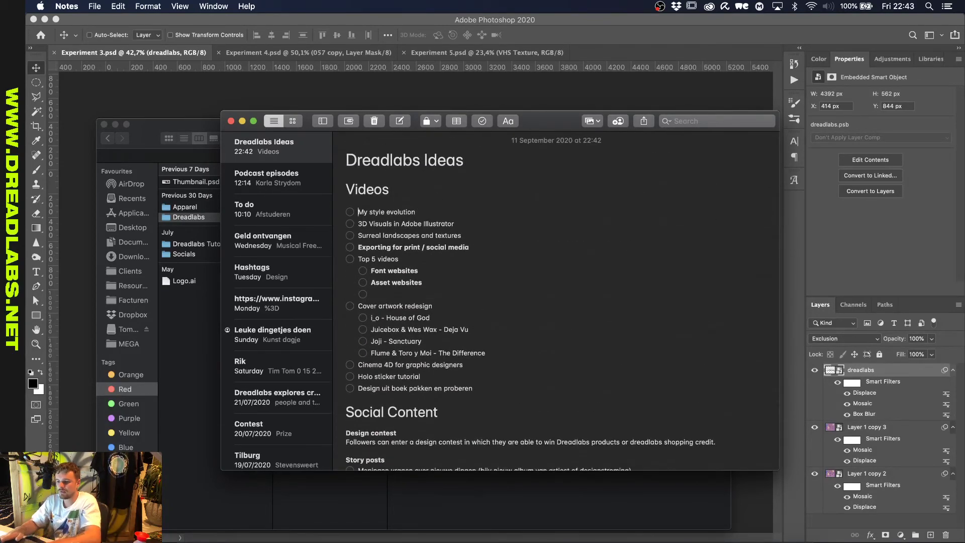
key("Return")
key("Up")
type("Portfolio ")
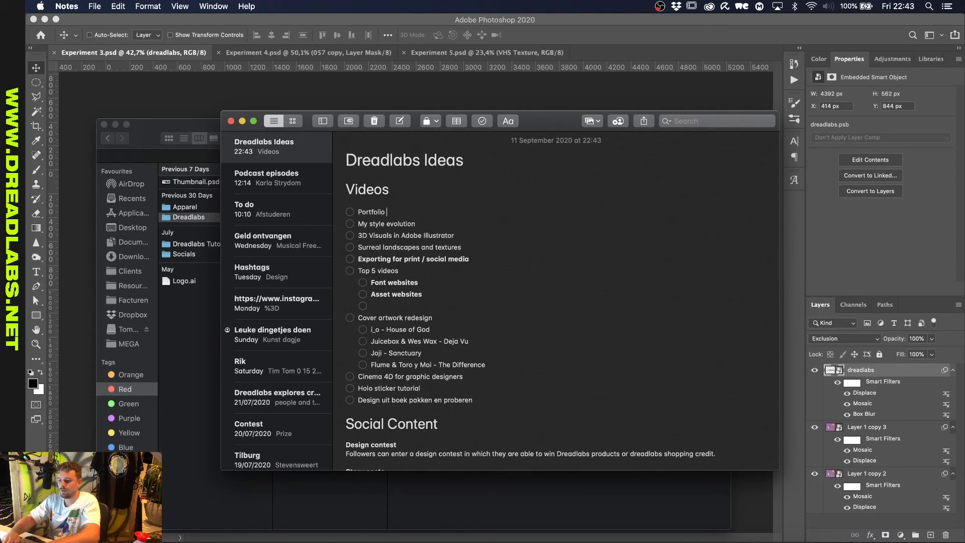
type("reviews")
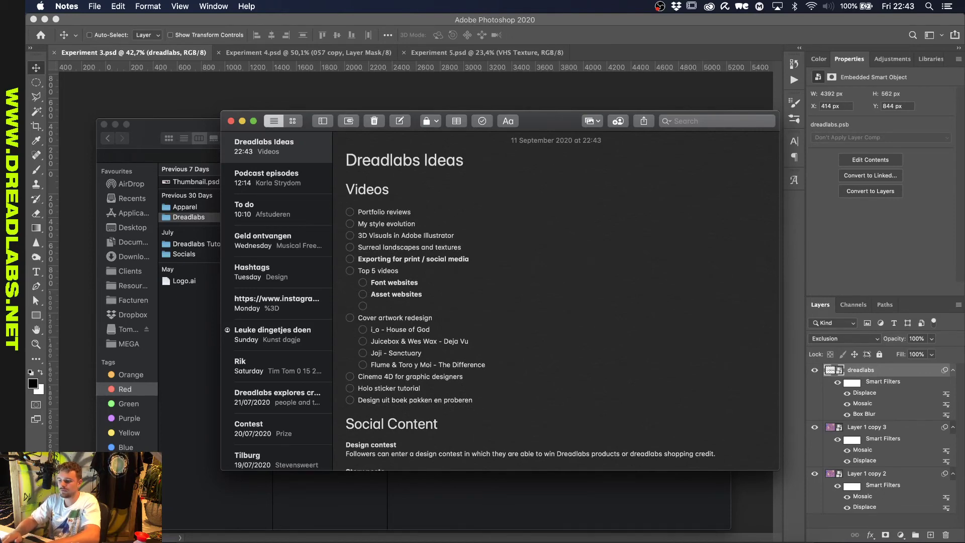
left_click(241, 120)
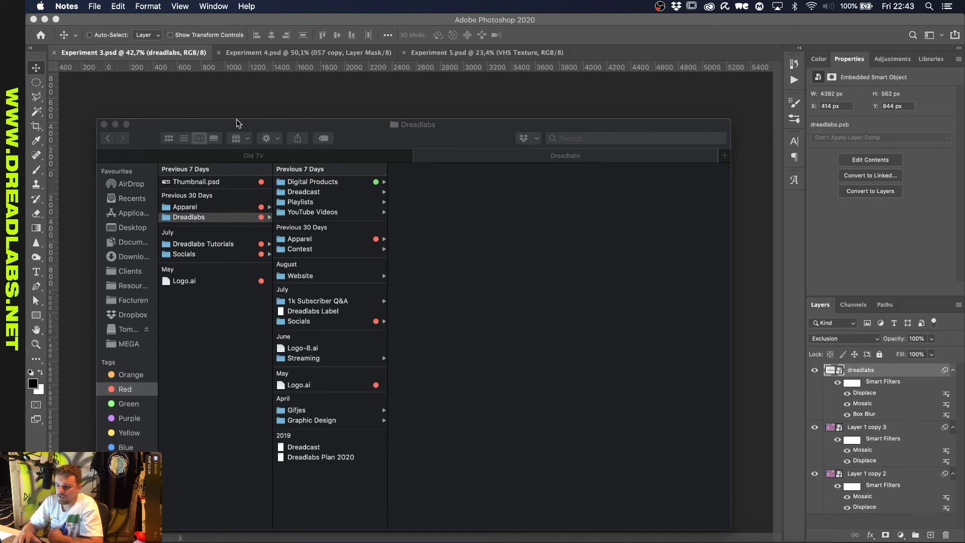
Switch to Finder and open the Raw Videos folder inside Dreadlabs Tutorials.
left_click(397, 20)
left_click(179, 537)
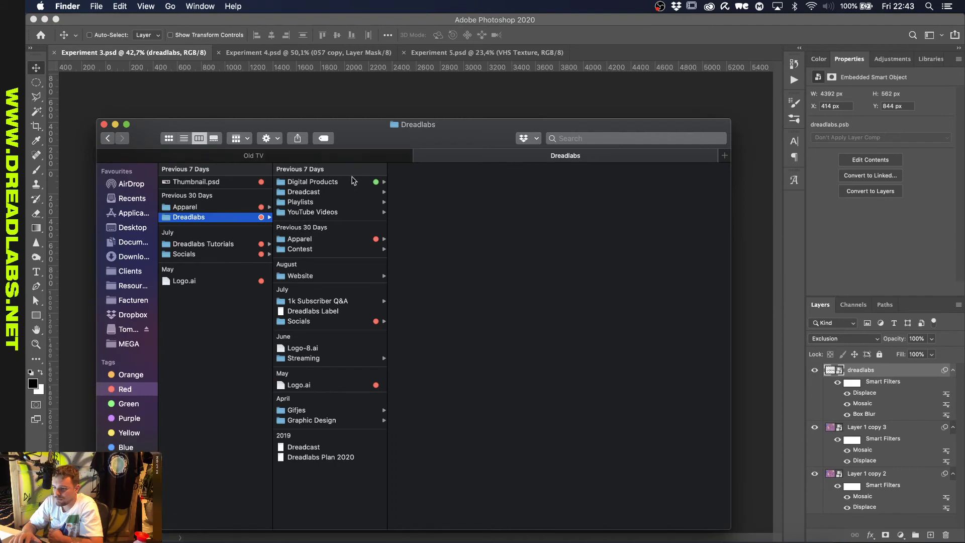
left_click(246, 246)
left_click(305, 191)
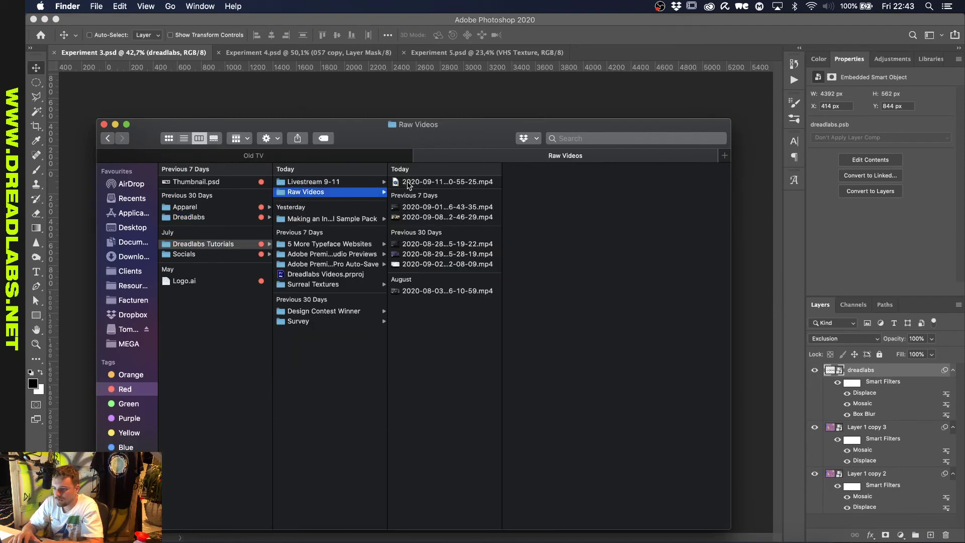
Open Experiment 1.psd and Experiment 2.psd from the Livestream 9-11 folder in Photoshop.
left_click(307, 182)
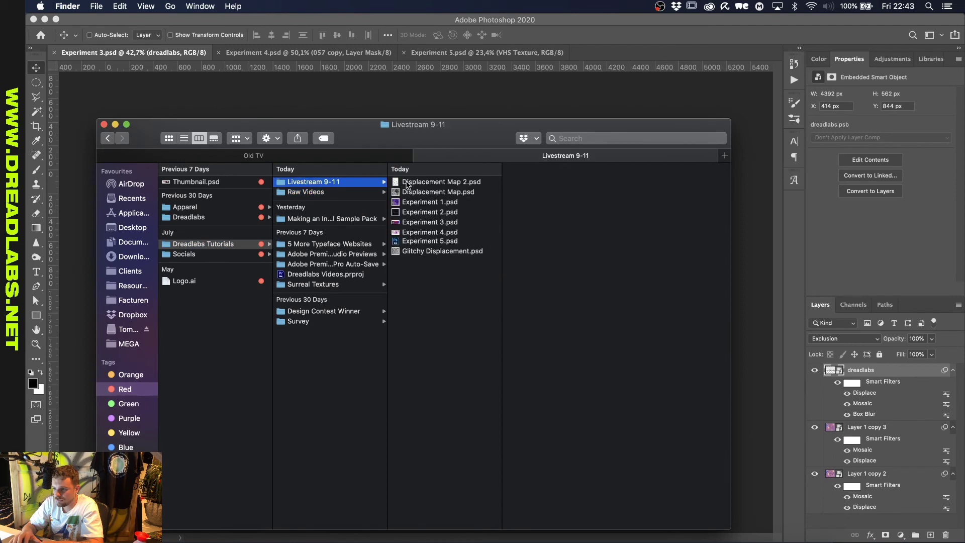
left_click(427, 204)
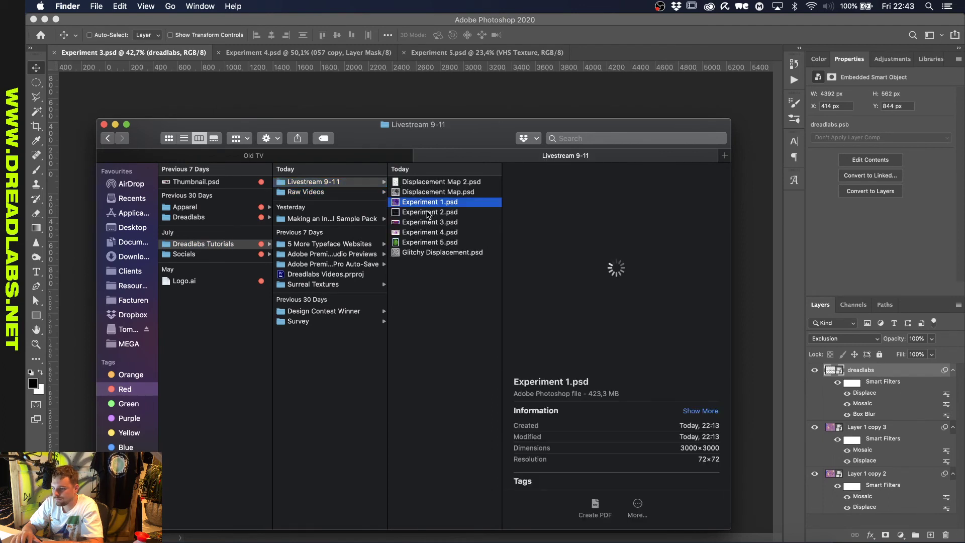
left_click(428, 212, "shift")
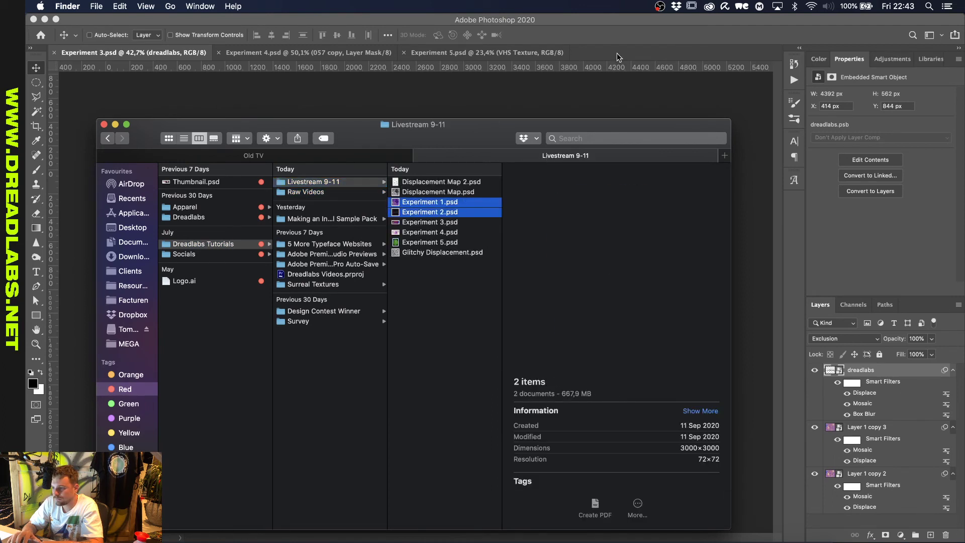
left_click_drag(618, 57, 615, 53)
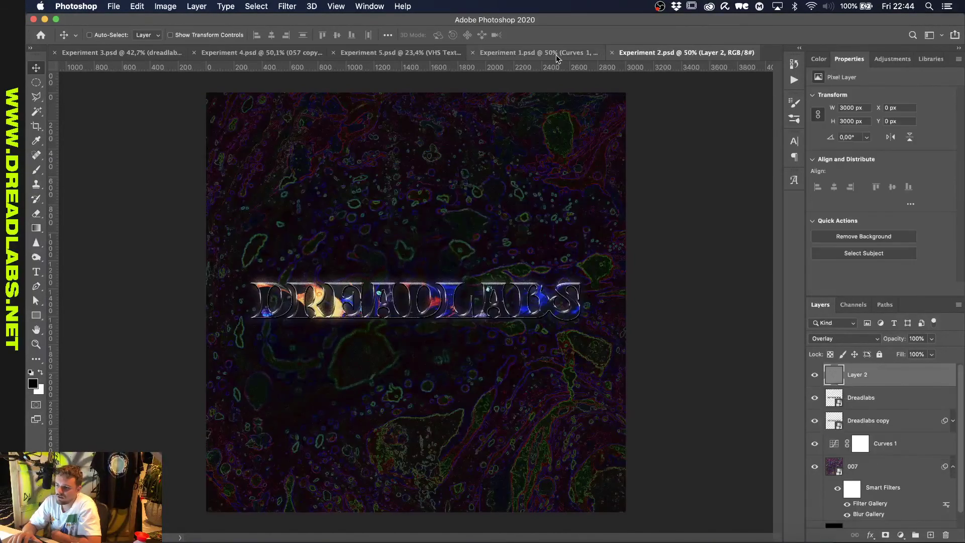
Reorder the open documents so they run from Experiment 1 to Experiment 5, and show Experiment 1.psd.
left_click_drag(405, 54, 717, 53)
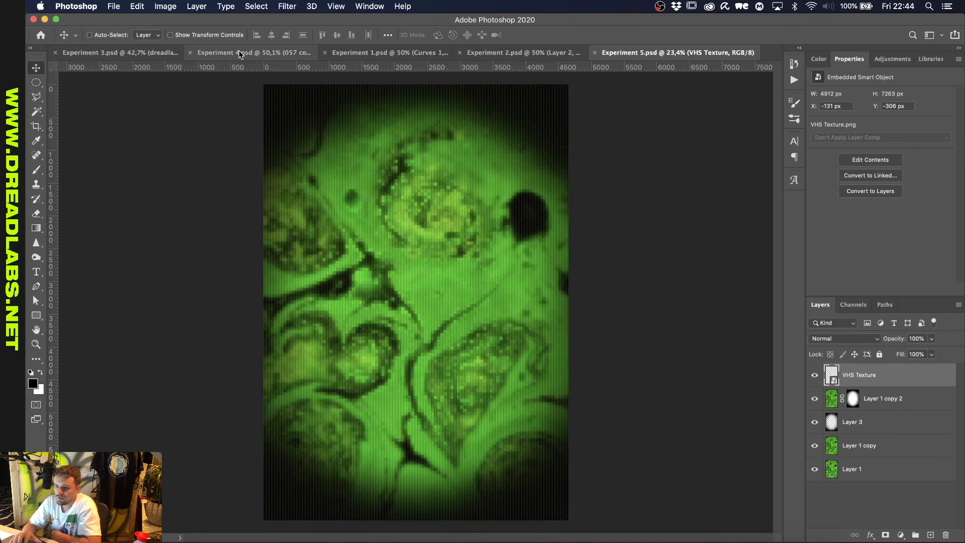
left_click_drag(239, 52, 505, 53)
left_click_drag(122, 52, 368, 53)
left_click_drag(624, 53, 355, 53)
left_click(125, 57)
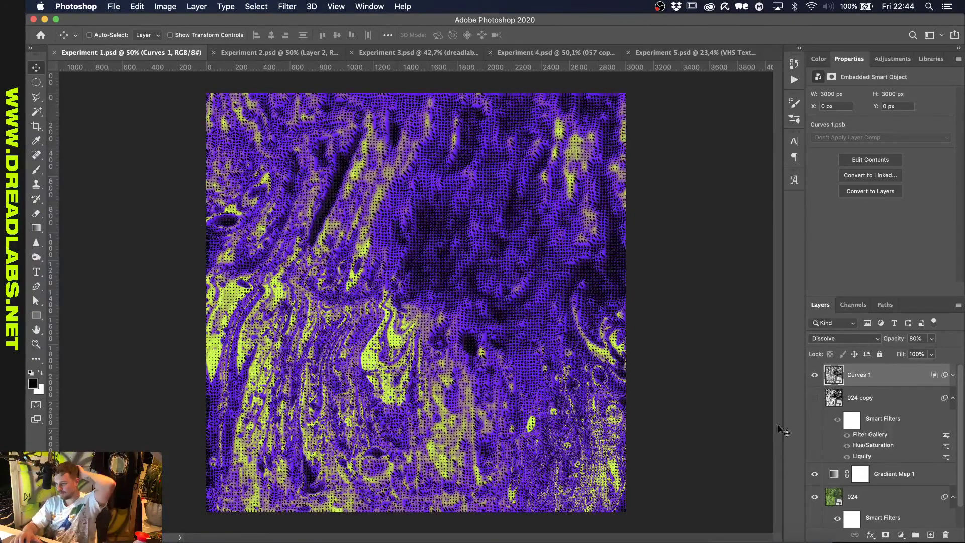
Turn off the Displace smart filter on Curves 1 and examine the source texture inside the 024 smart object.
left_click(952, 374)
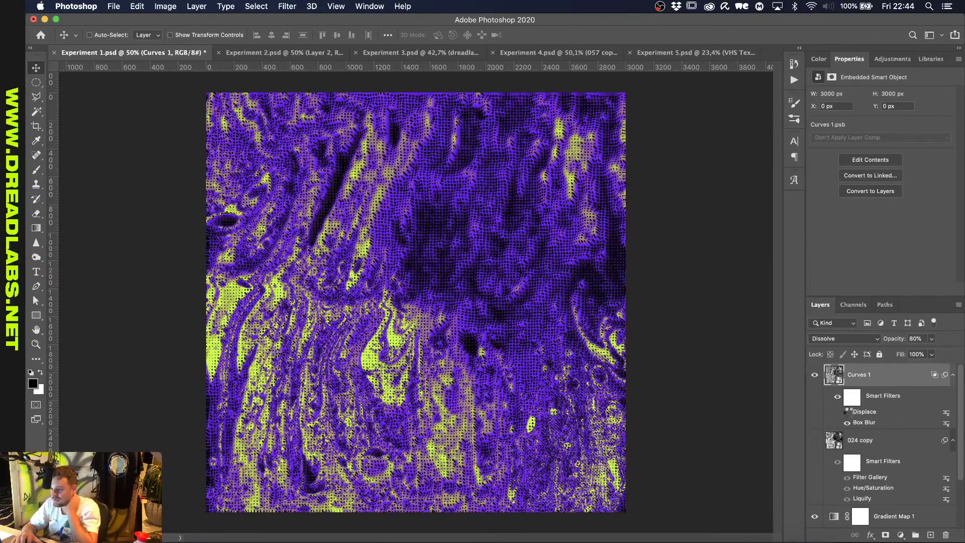
left_click(847, 412)
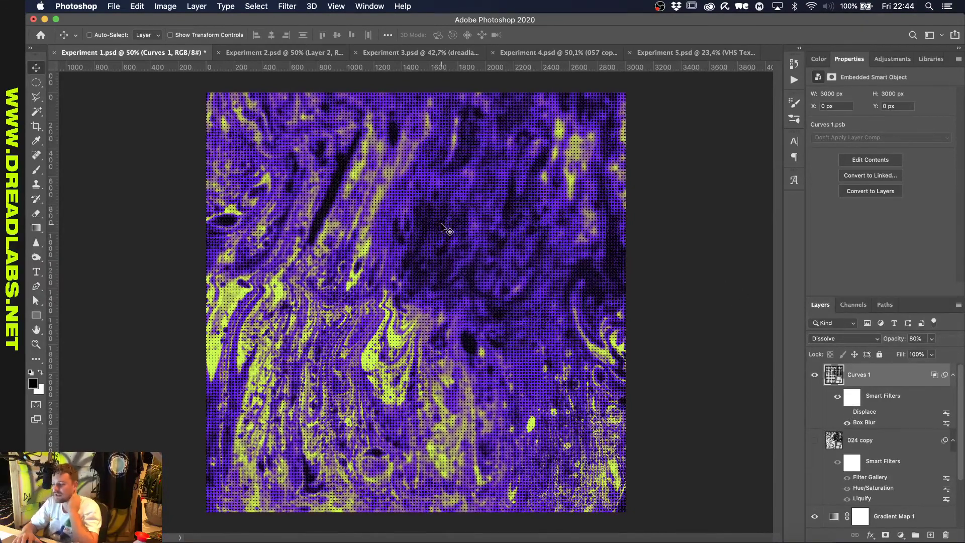
scroll(838, 387, "down", 2)
left_click(830, 482)
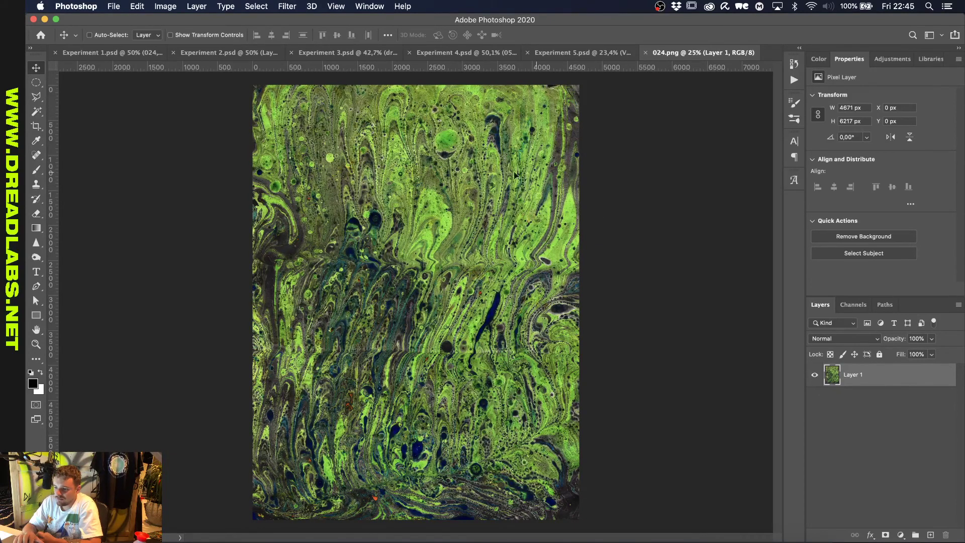
left_click(645, 53)
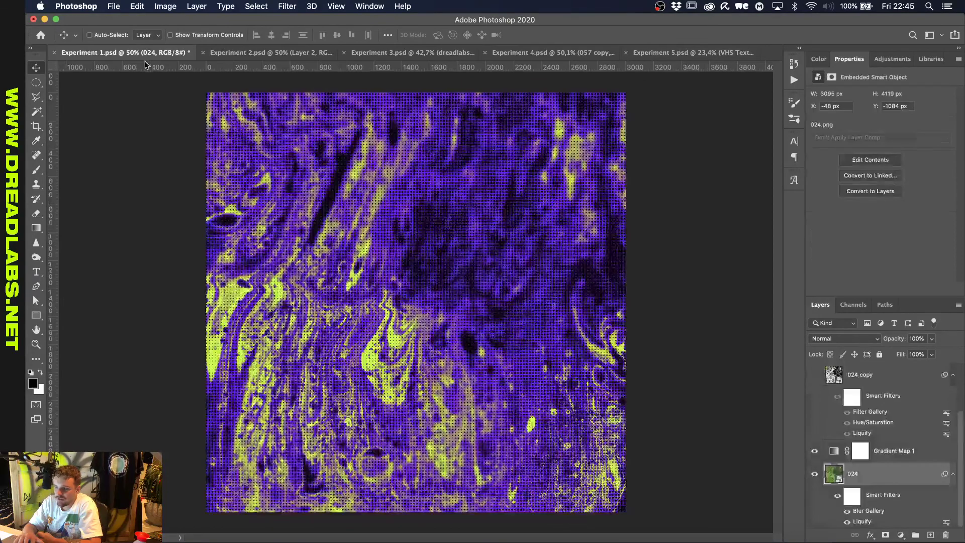
Close Experiment 1.psd without saving and switch to Experiment 2.psd.
left_click(55, 50)
key("super+d")
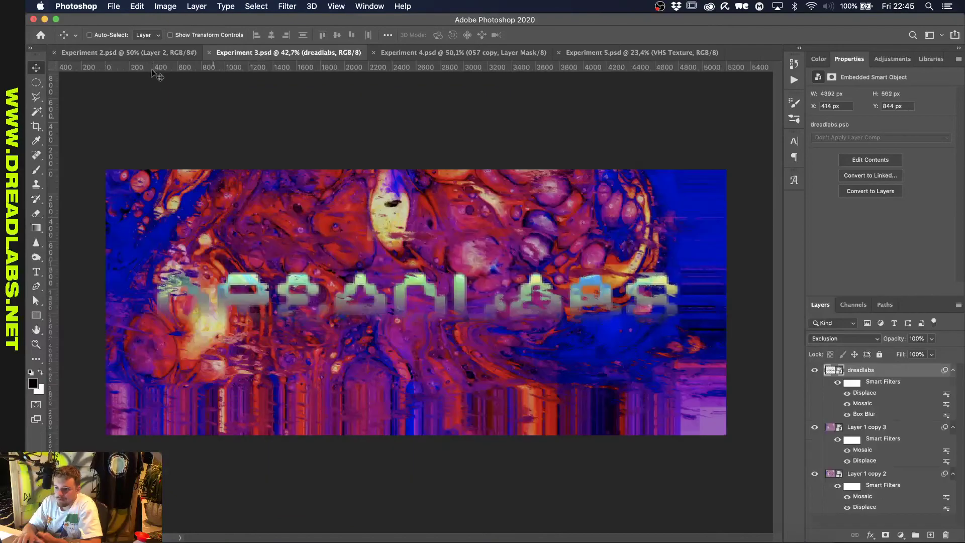
left_click(144, 53)
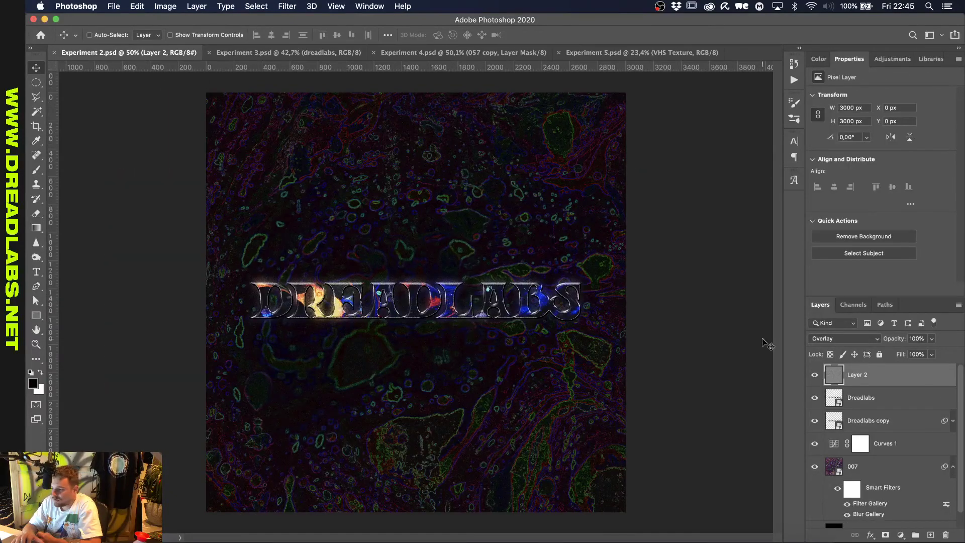
Examine the source marble texture inside the 007 smart object of Experiment 2.psd and close it.
scroll(867, 409, "down", 1)
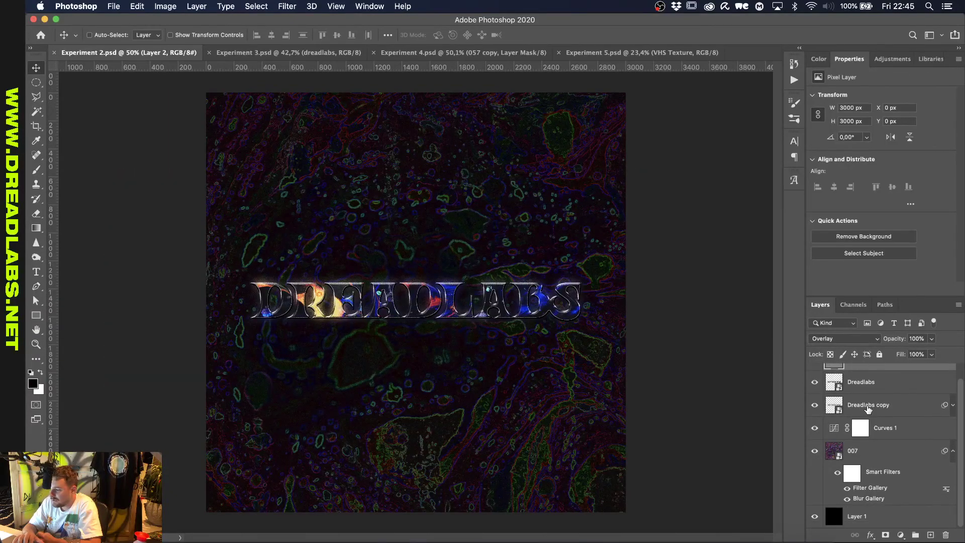
left_click(837, 451)
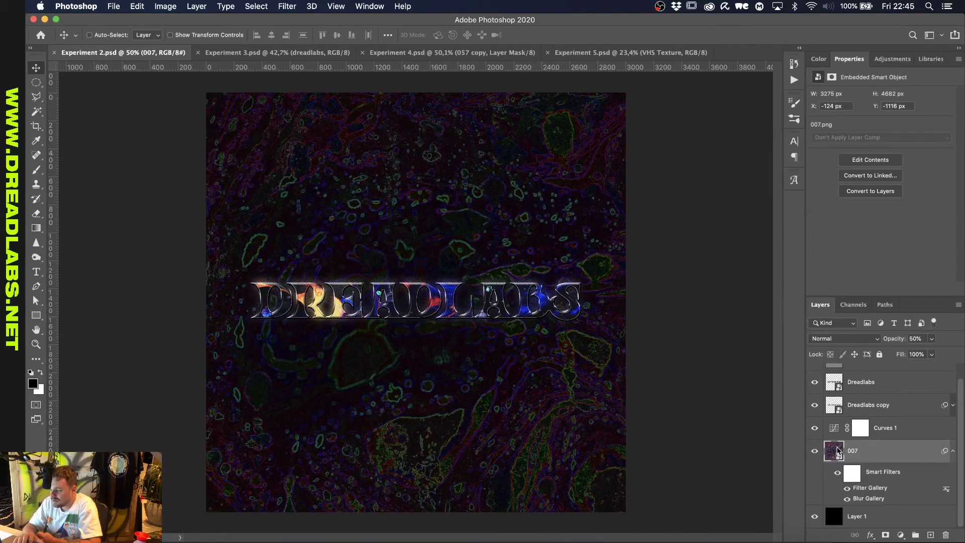
double_click(838, 451)
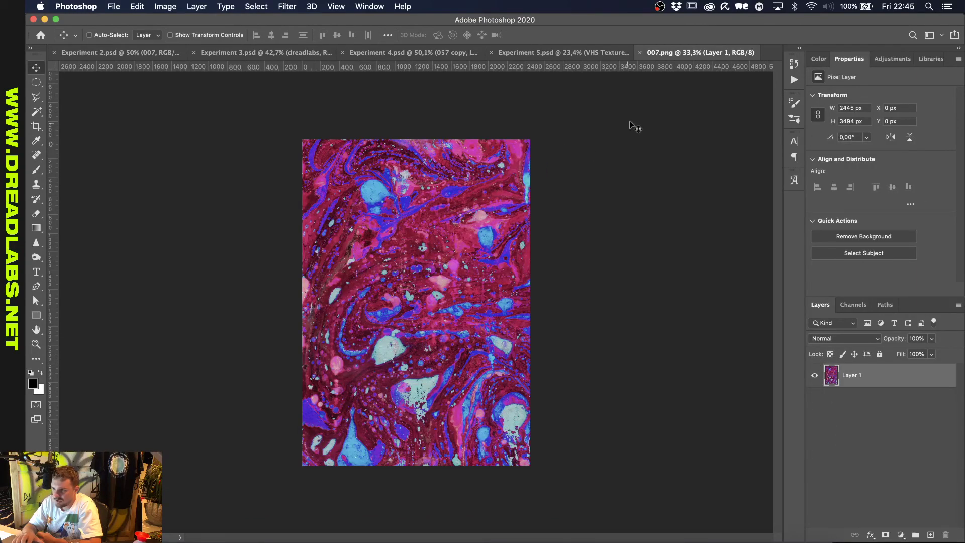
left_click(640, 52)
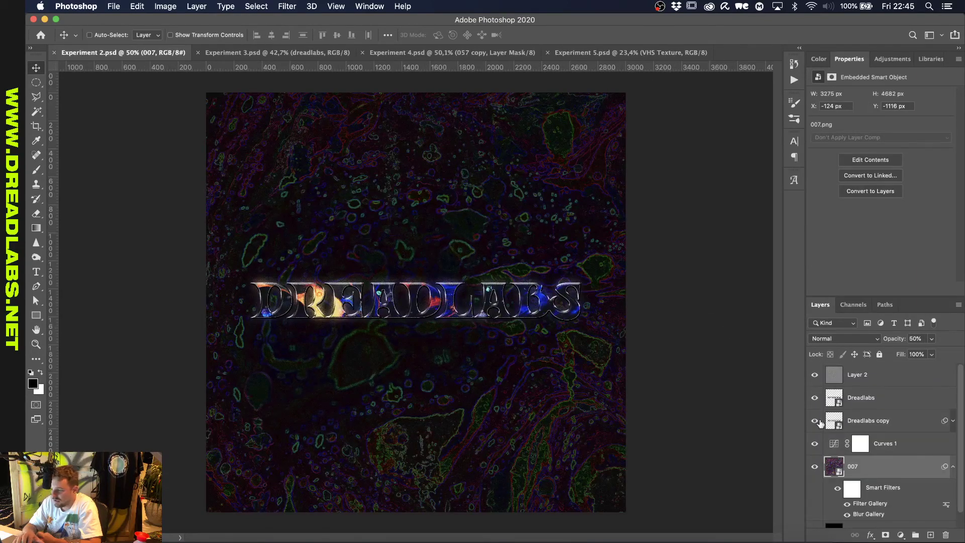
Compare layer 007 with and without its Filter Gallery effect while all layers above it are temporarily hidden.
scroll(817, 424, "down", 1)
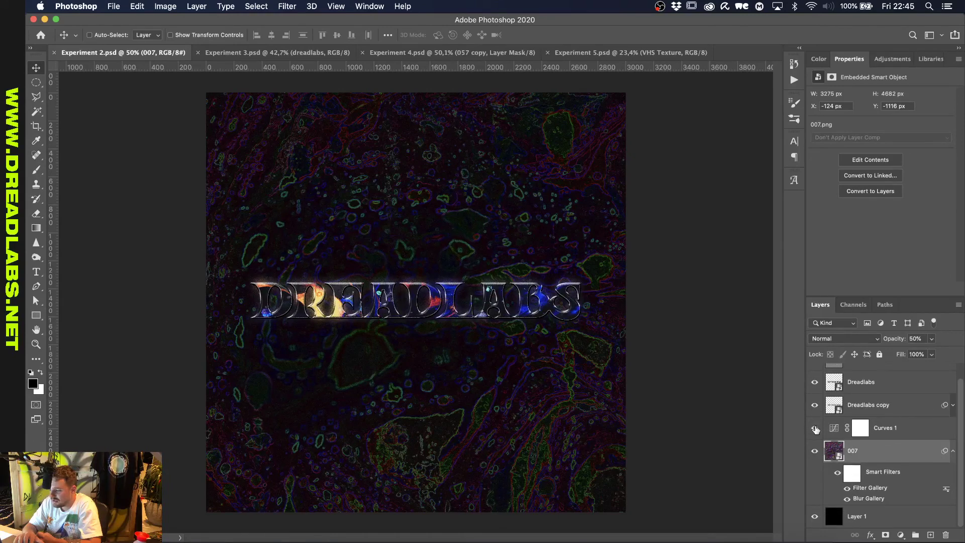
scroll(814, 426, "up", 1)
left_click_drag(814, 444, 815, 343)
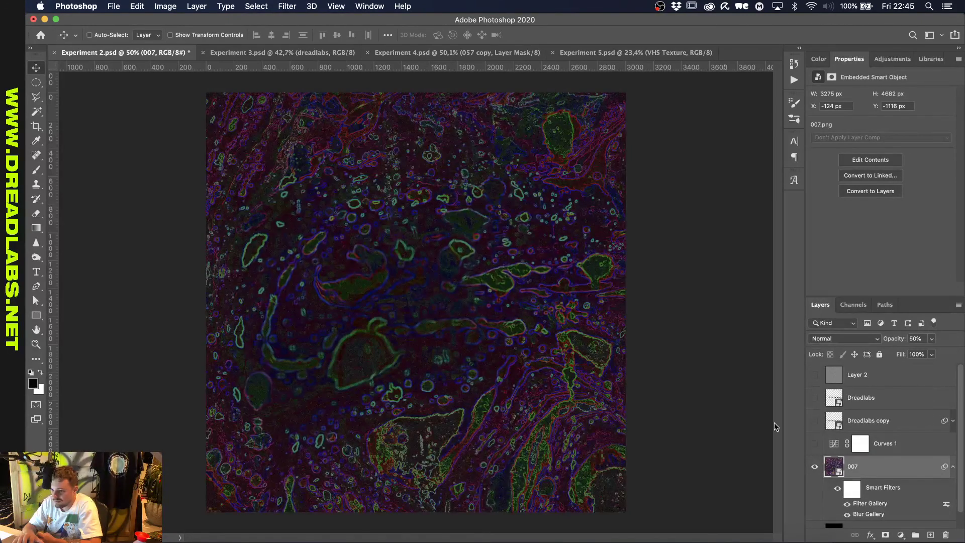
scroll(813, 440, "down", 1)
left_click(847, 488)
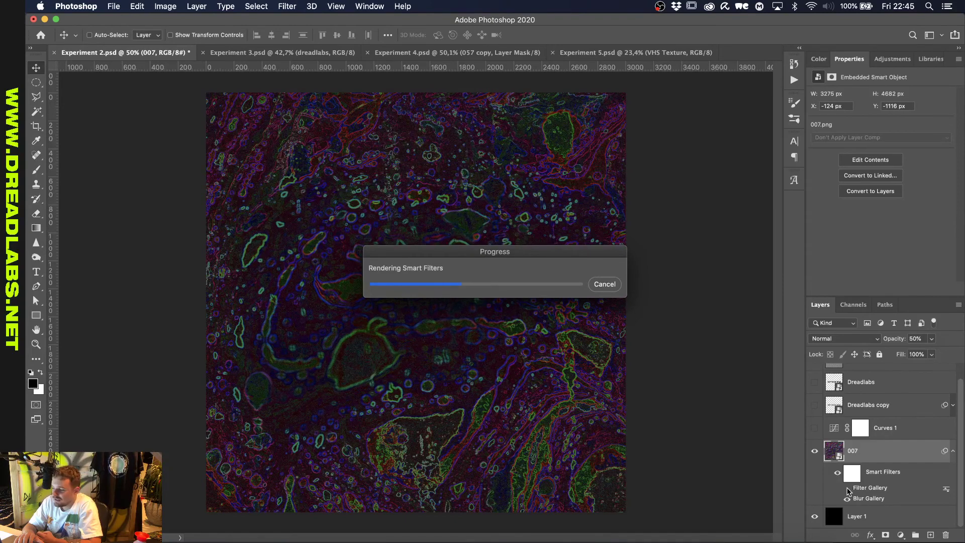
left_click(847, 488)
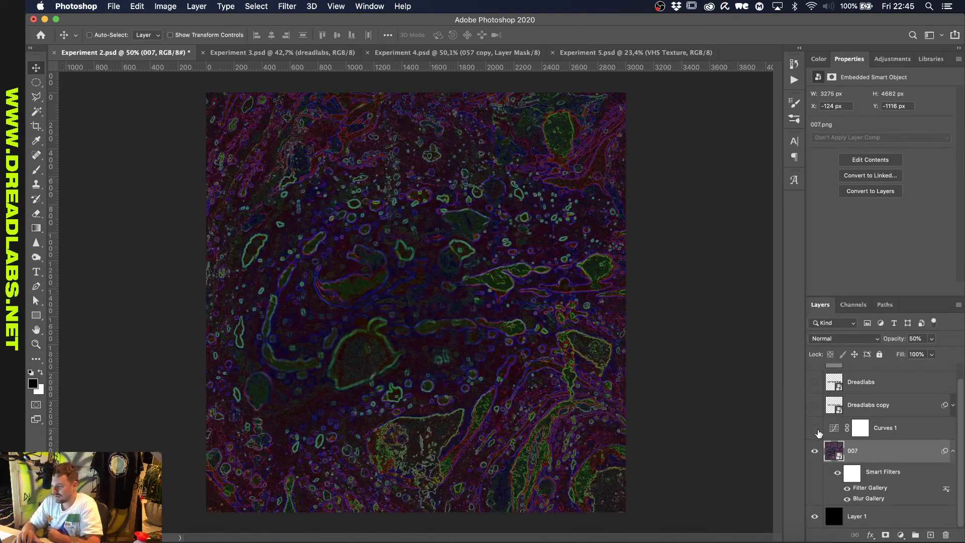
scroll(817, 382, "up", 1)
left_click_drag(814, 374, 815, 443)
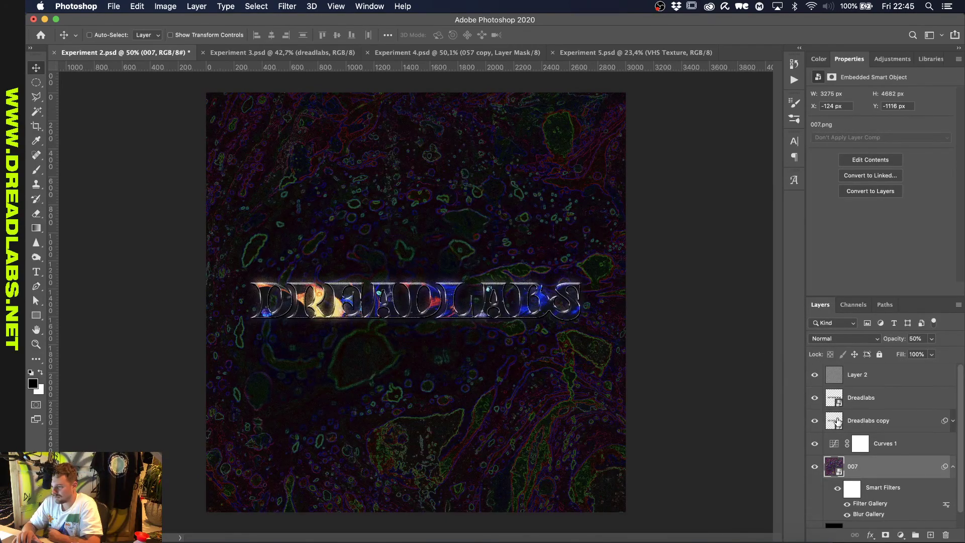
Open the Dreadlabs copy smart object and release the 015 texture's clipping to view it whole, with and without Curves 1.
double_click(837, 421)
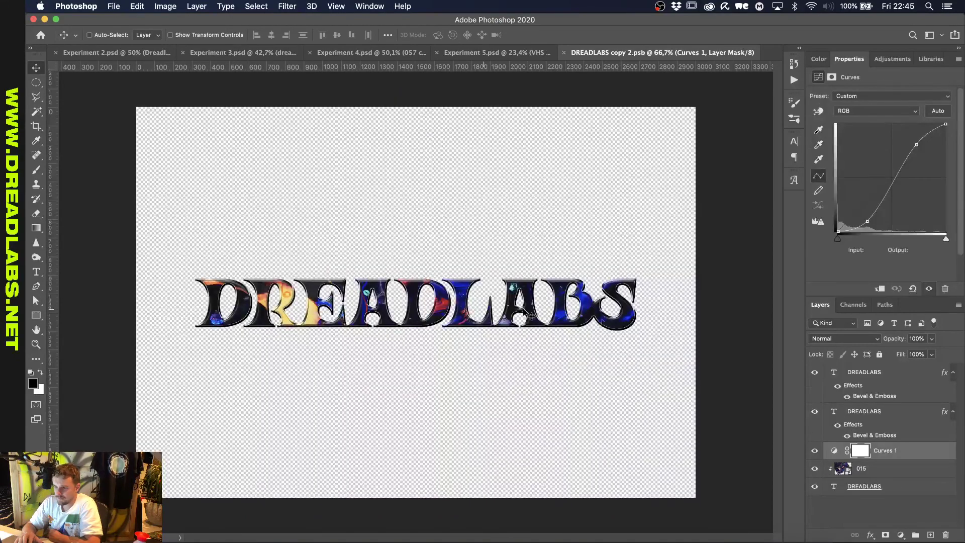
left_click(867, 475, "alt")
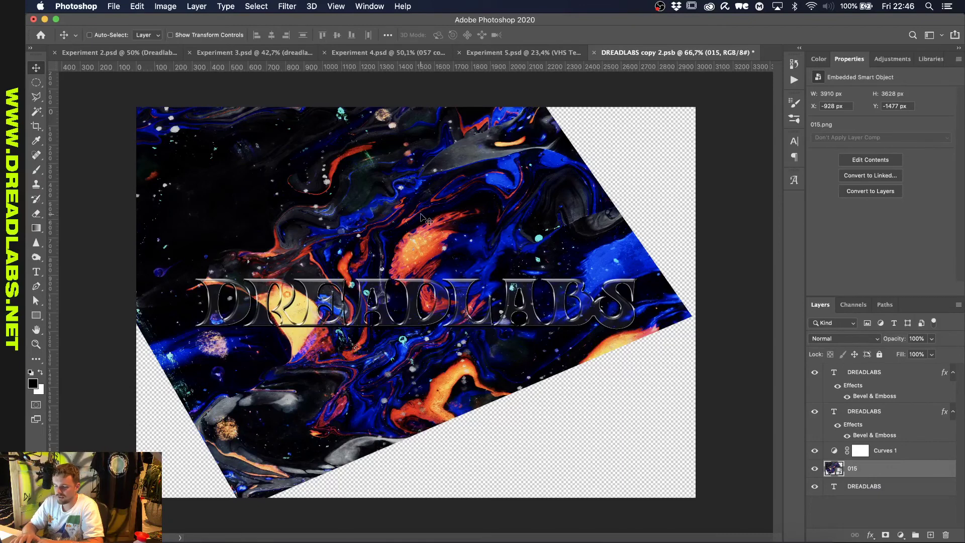
left_click(814, 452)
left_click(814, 452)
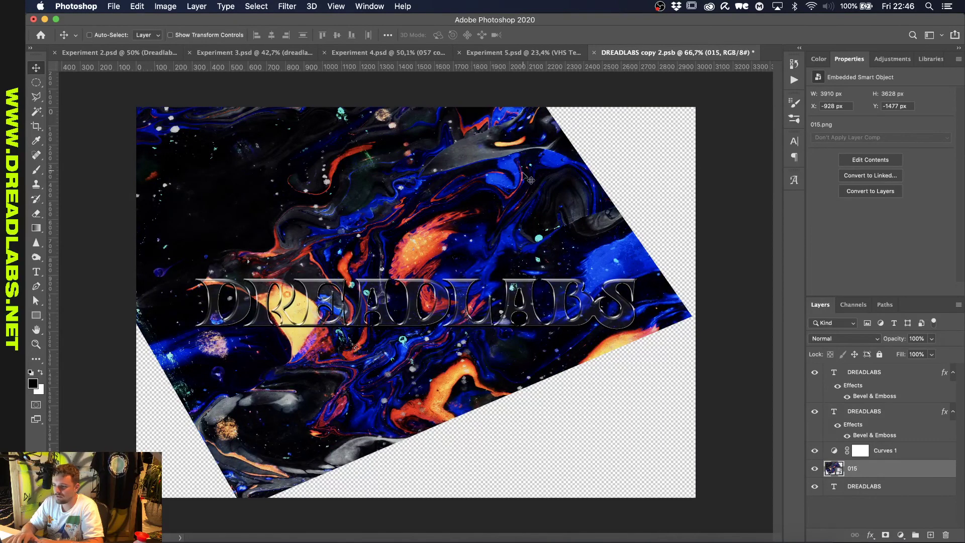
Close DREADLABS copy 2.psb and Experiment 2.psd without saving either one.
key("super+w")
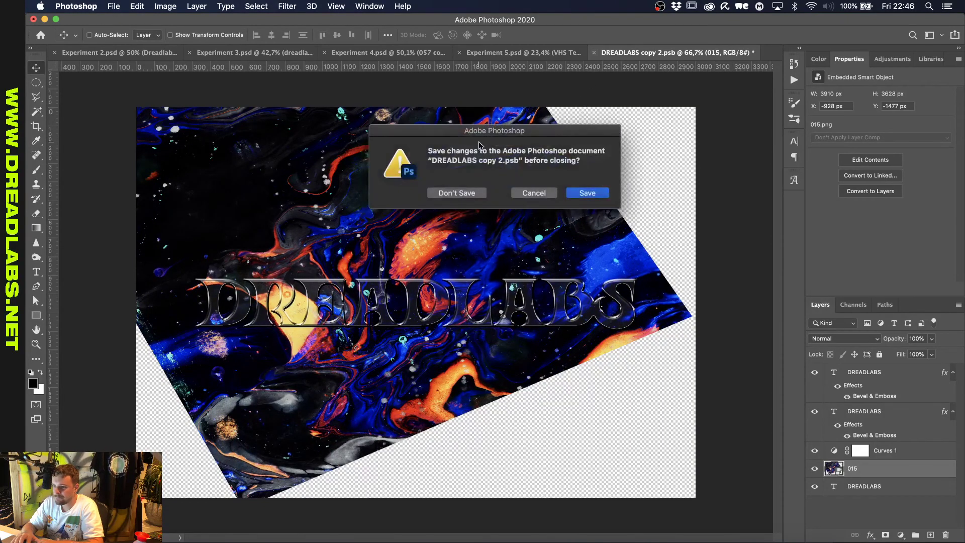
left_click(455, 189)
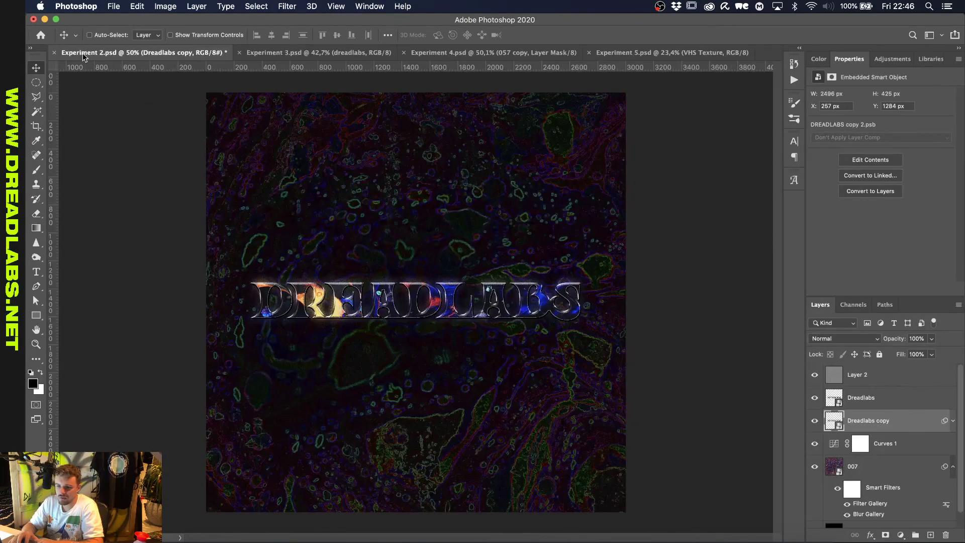
key("super+w")
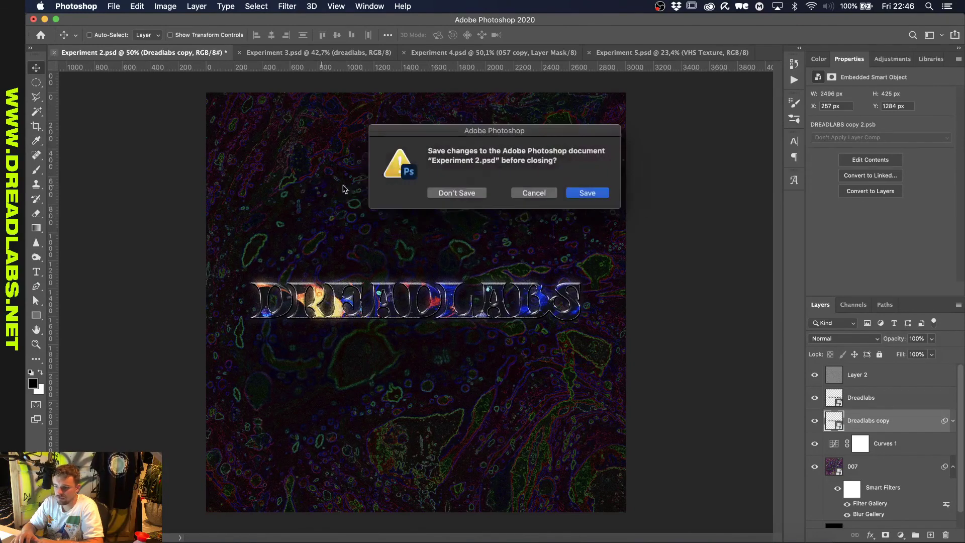
left_click(442, 194)
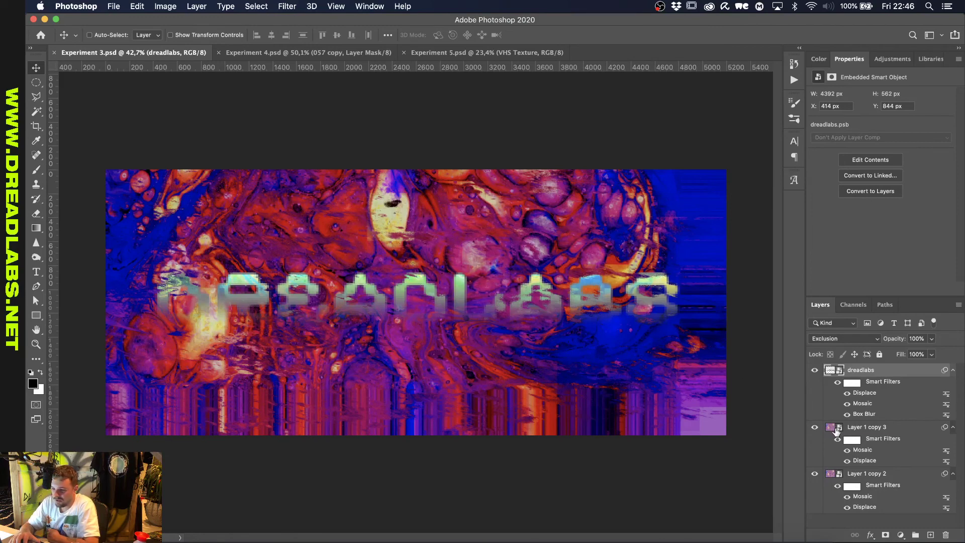
View the source texture inside the Layer 1 copy 3 smart object, and close both it and Experiment 3.psd.
left_click(832, 430)
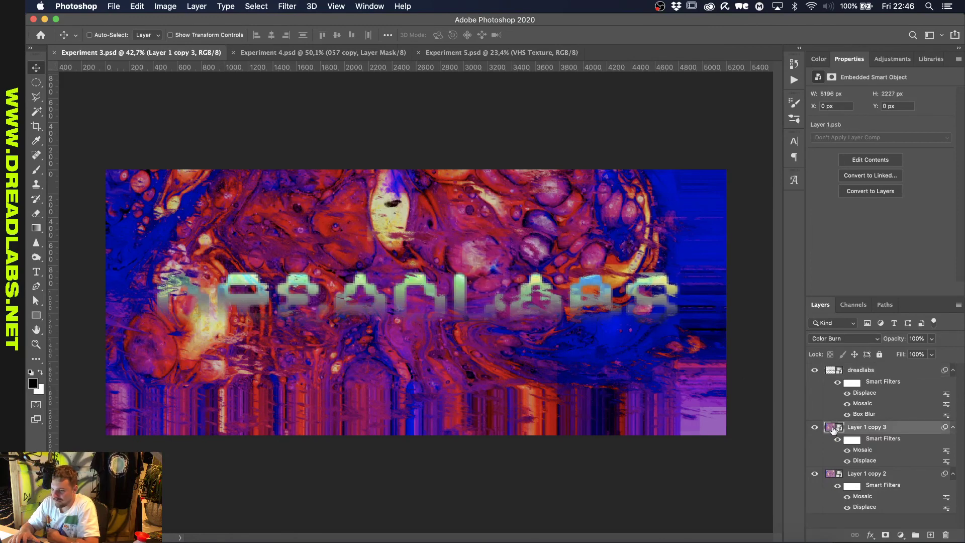
double_click(833, 430)
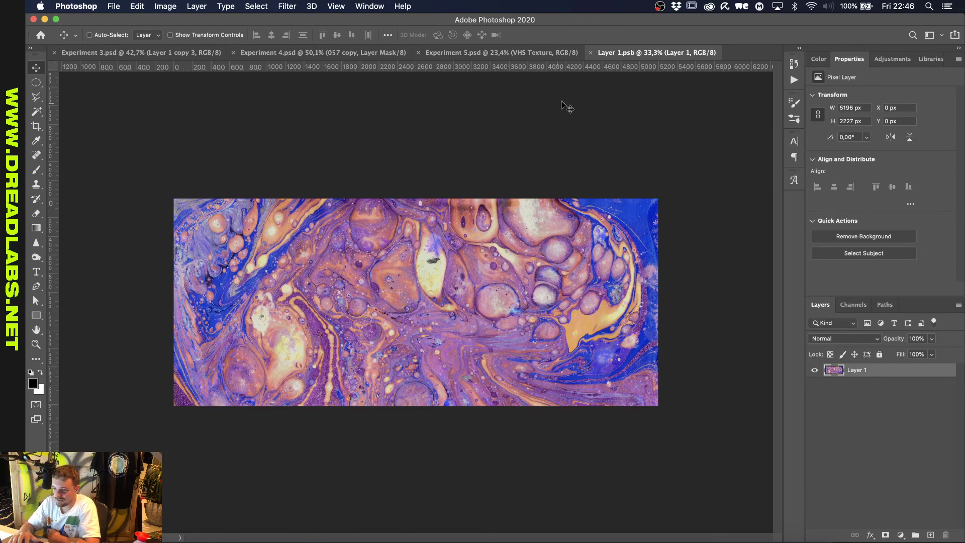
left_click(590, 52)
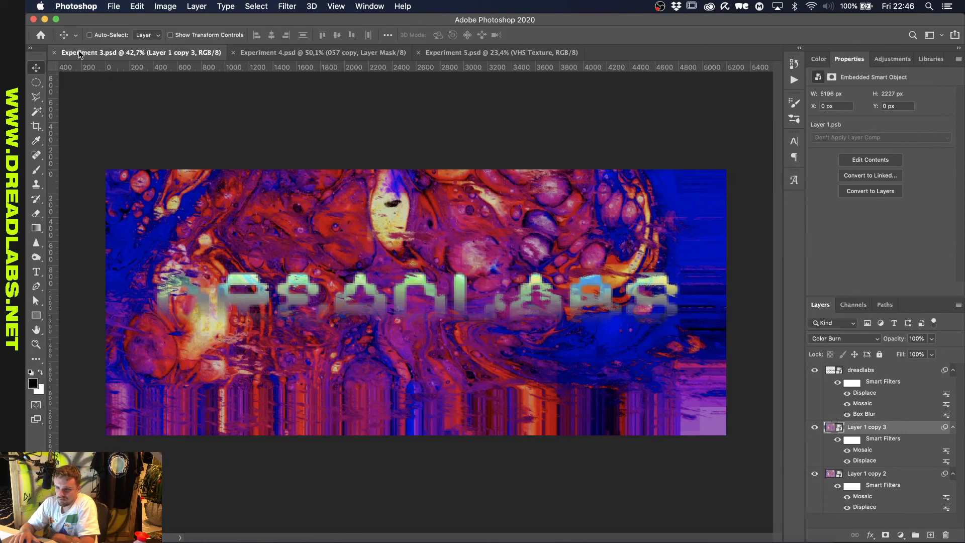
left_click(54, 52)
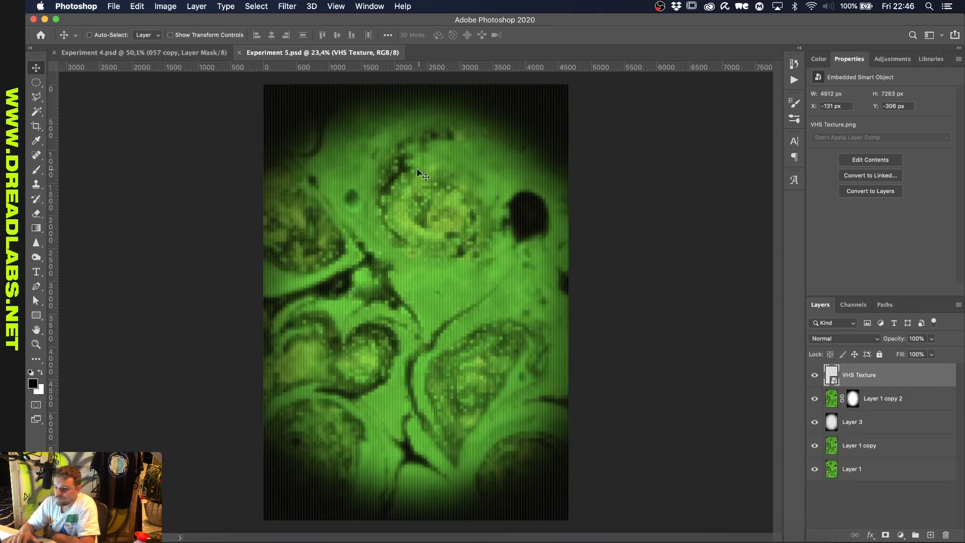
Switch to Experiment 4.psd and show only the RotatingAroundSkullBouquet-2-0004 layer.
left_click(191, 54)
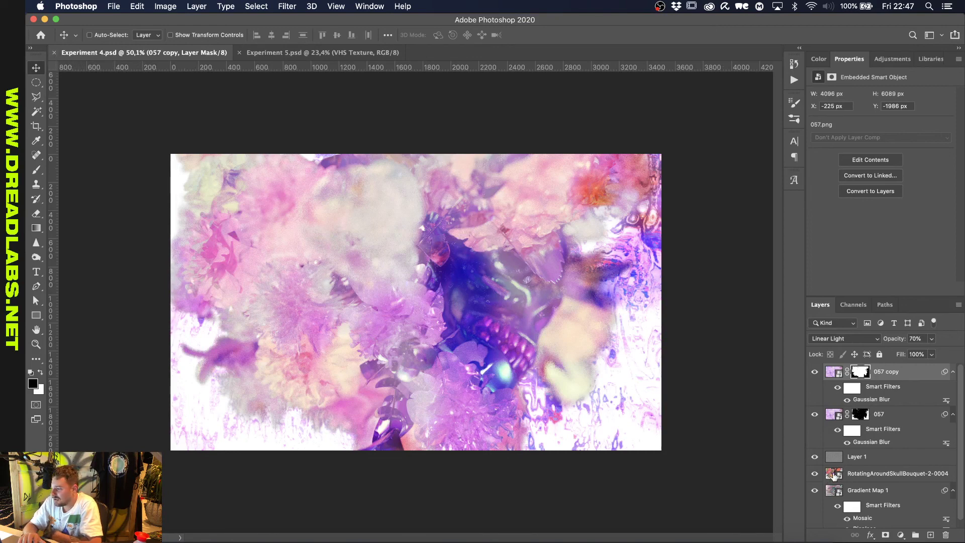
left_click(815, 490)
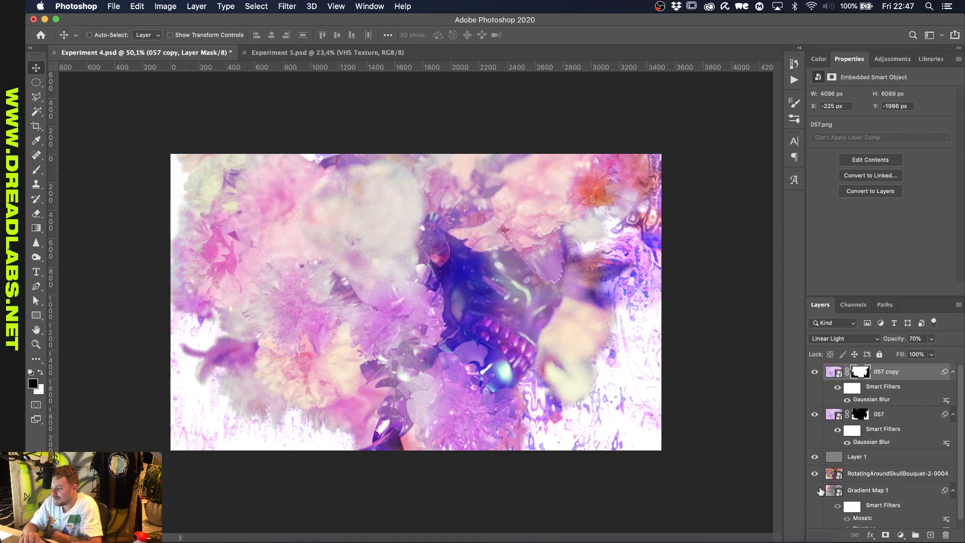
left_click(814, 473, "alt")
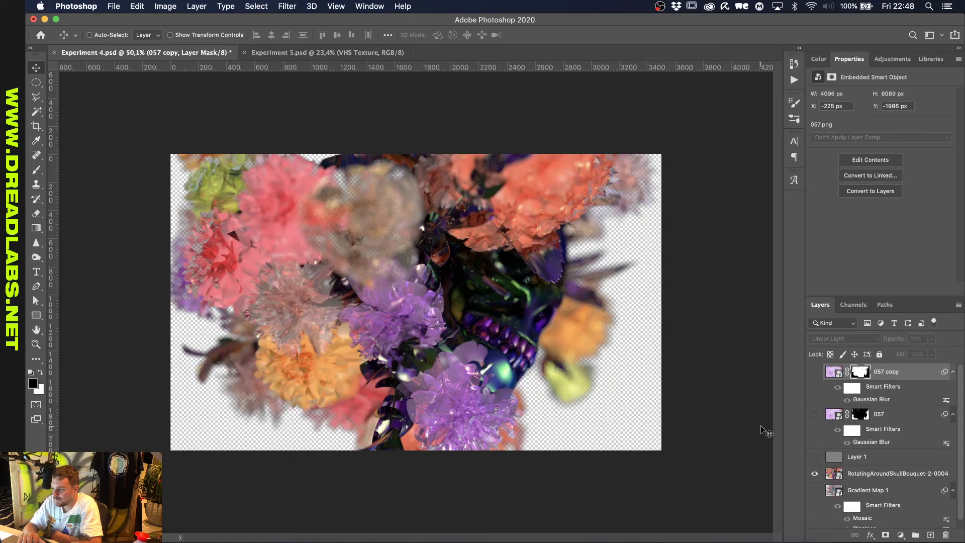
Restore all layers' visibility, hide 057 copy and RotatingAroundSkullBouquet-2-0004, and disable layer 057's mask to reveal the texture underneath.
left_click(814, 457, "alt")
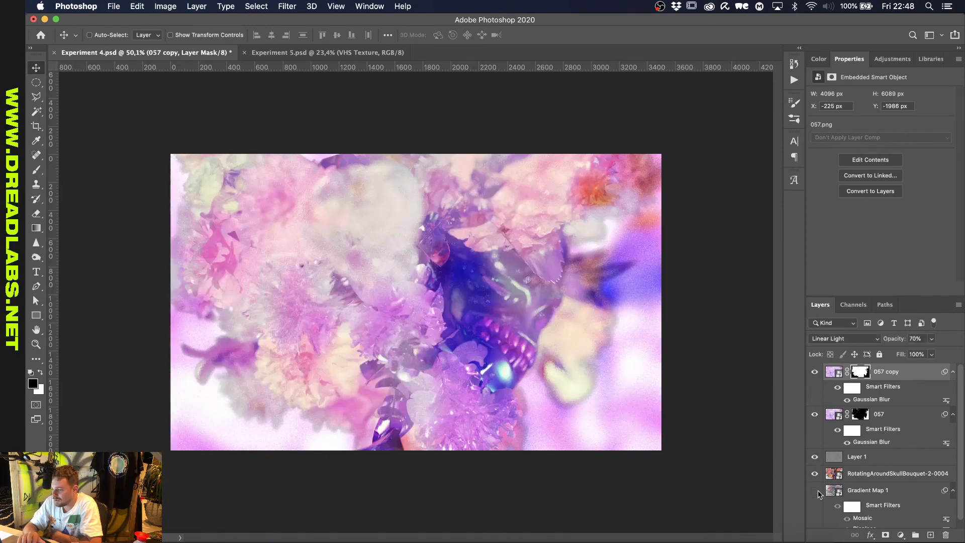
left_click(814, 372)
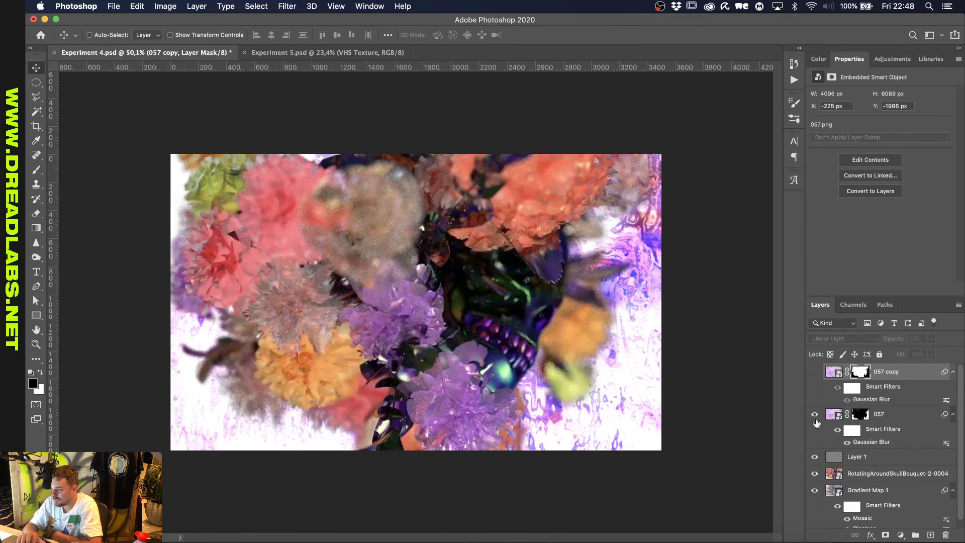
left_click(859, 414, "shift")
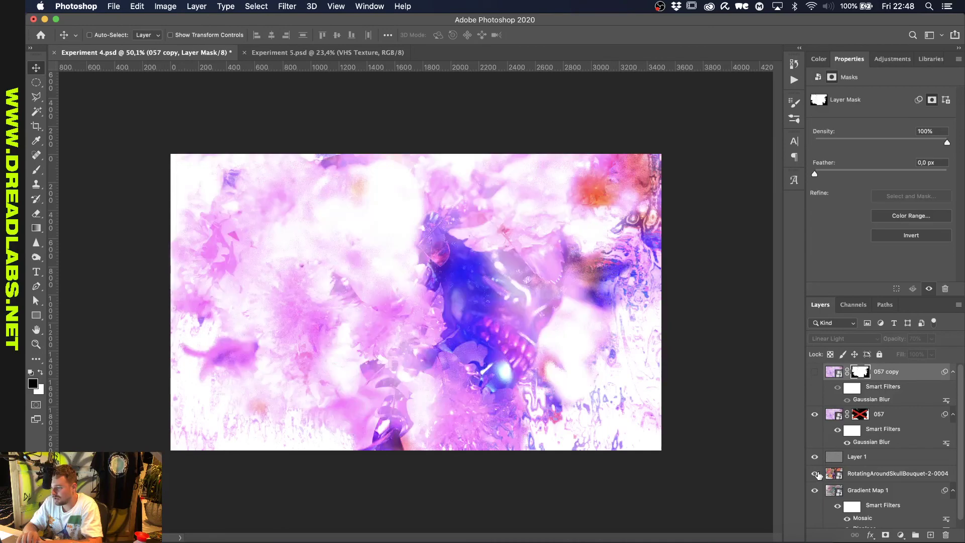
left_click(815, 474)
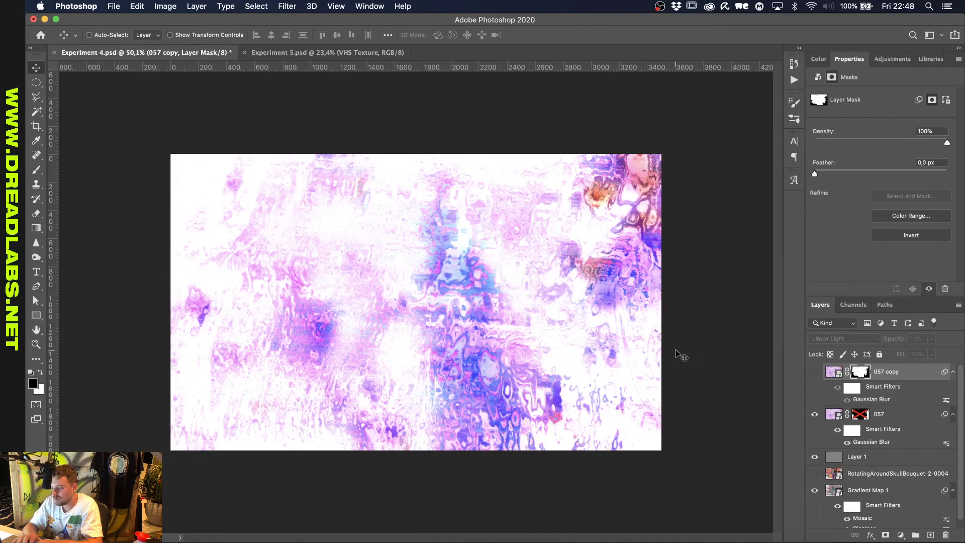
Open the Gradient Map 1 smart object's contents and select its Layer 1 texture.
scroll(827, 444, "down", 1)
left_click(834, 483)
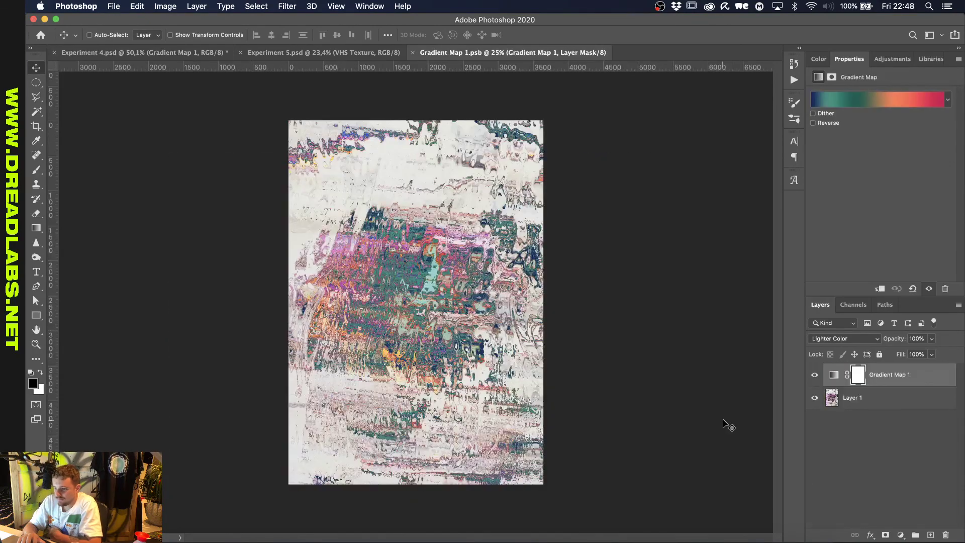
left_click(832, 395)
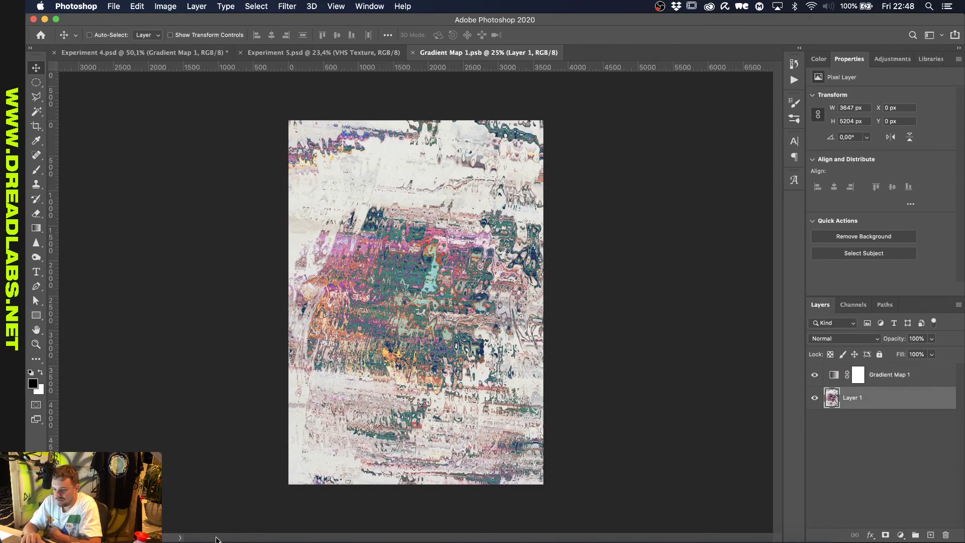
Switch to Finder and, among the green-tagged items, browse Digital Products and Marble Paint Textures to the Dreadlabs Marble Textures folder.
left_click(179, 538)
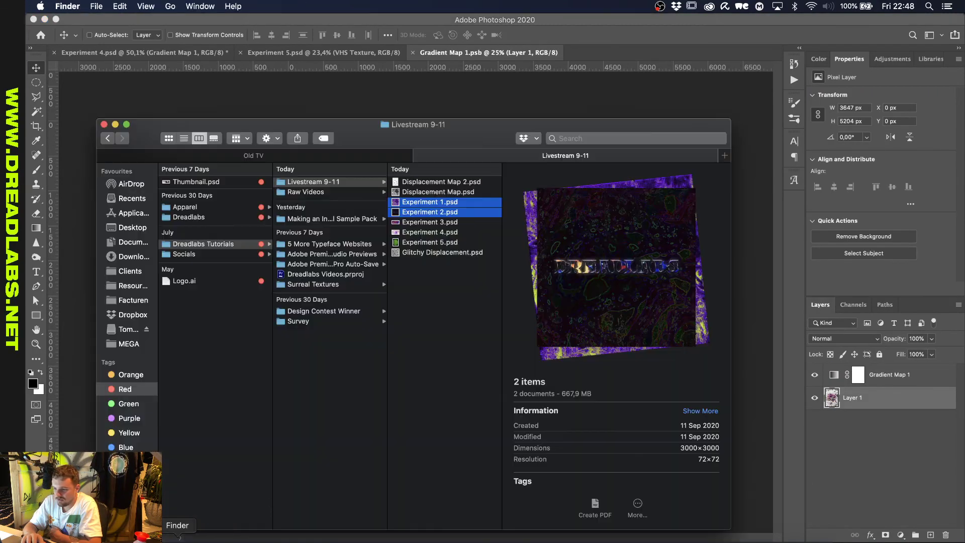
left_click(370, 155)
left_click(124, 403)
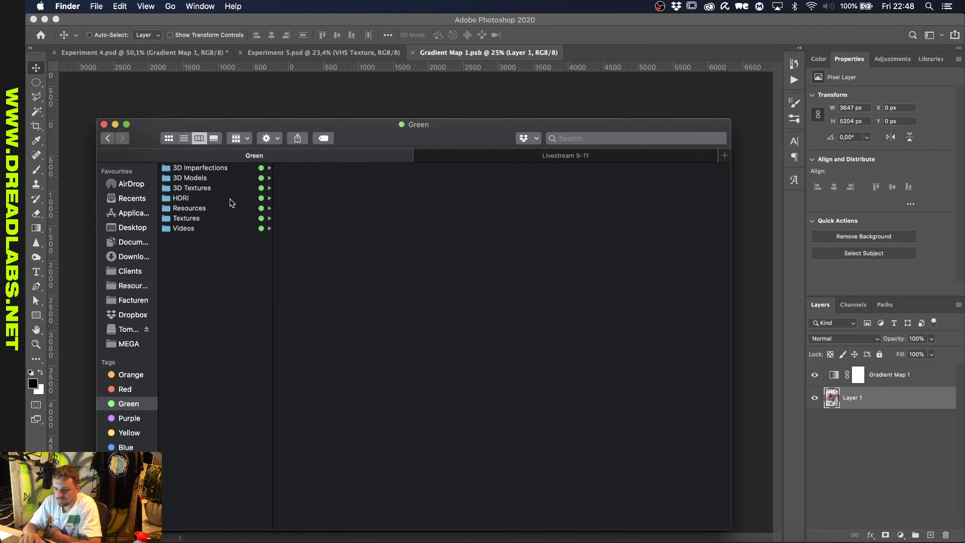
left_click(213, 188)
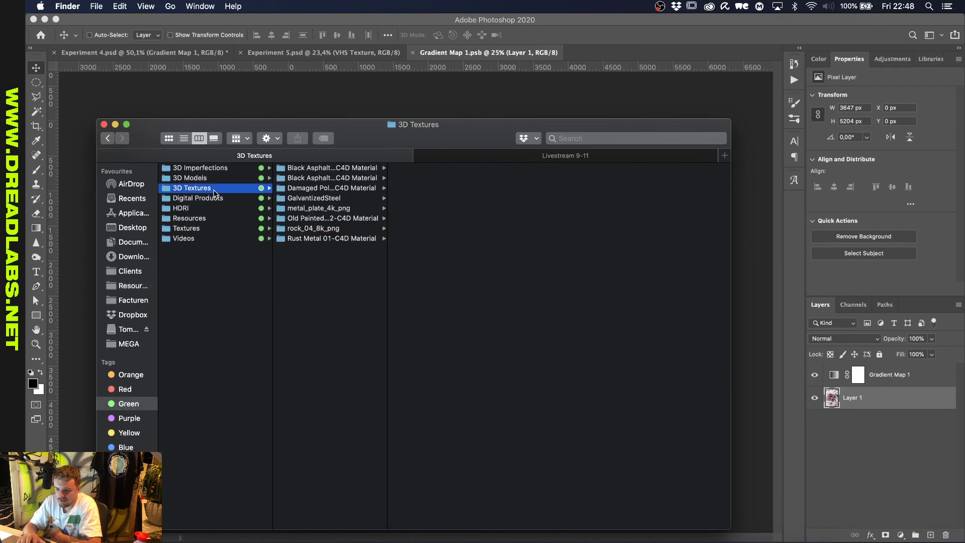
left_click(238, 198)
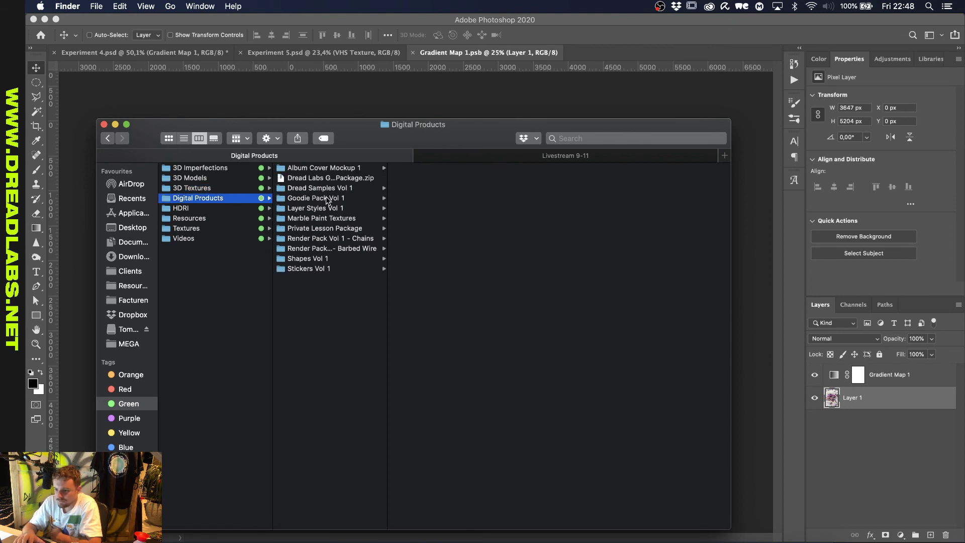
left_click(316, 220)
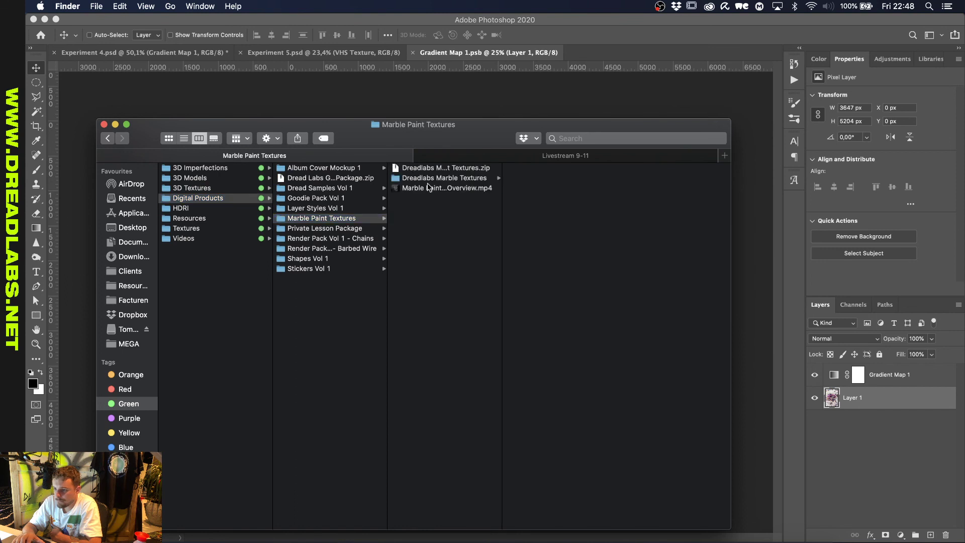
left_click(426, 188)
left_click(434, 179)
Look through the marble textures for Layer 1's original, preview 034.png at large size, and return to Photoshop.
scroll(564, 305, "down", 10)
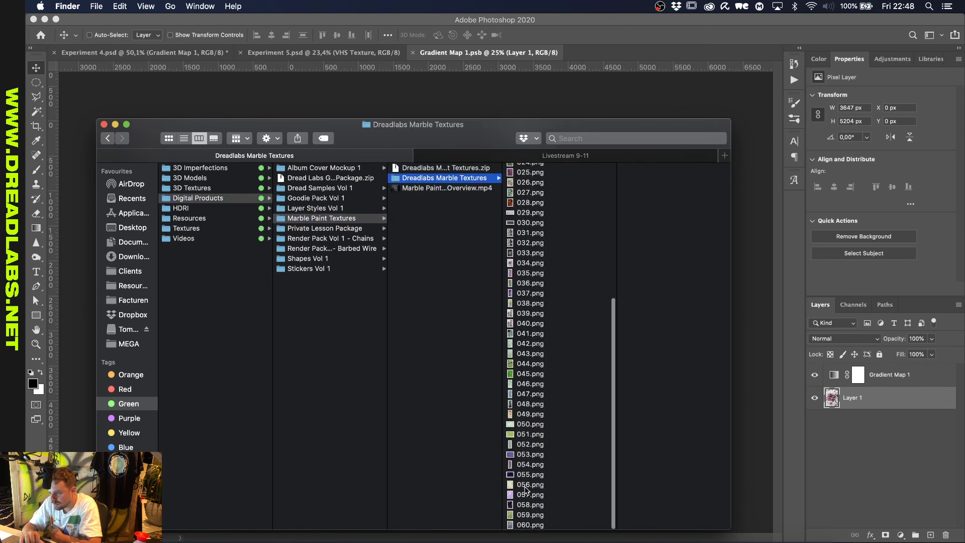
scroll(523, 353, "up", 3)
scroll(524, 353, "up", 5)
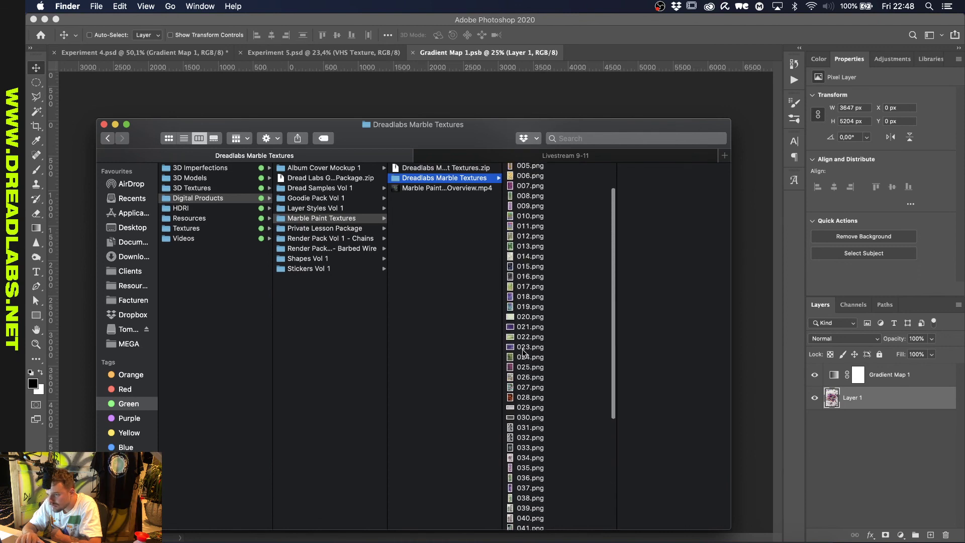
left_click(530, 271)
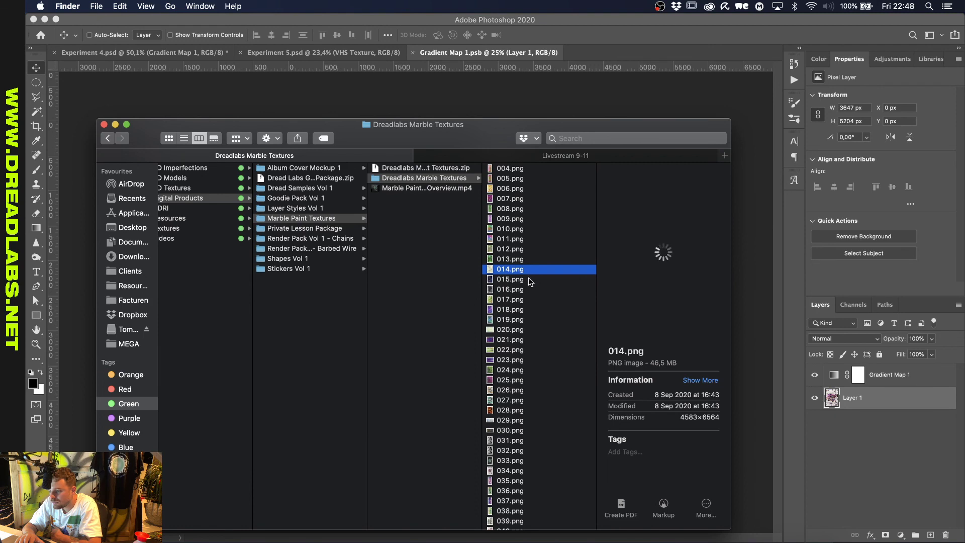
scroll(529, 299, "down", 3)
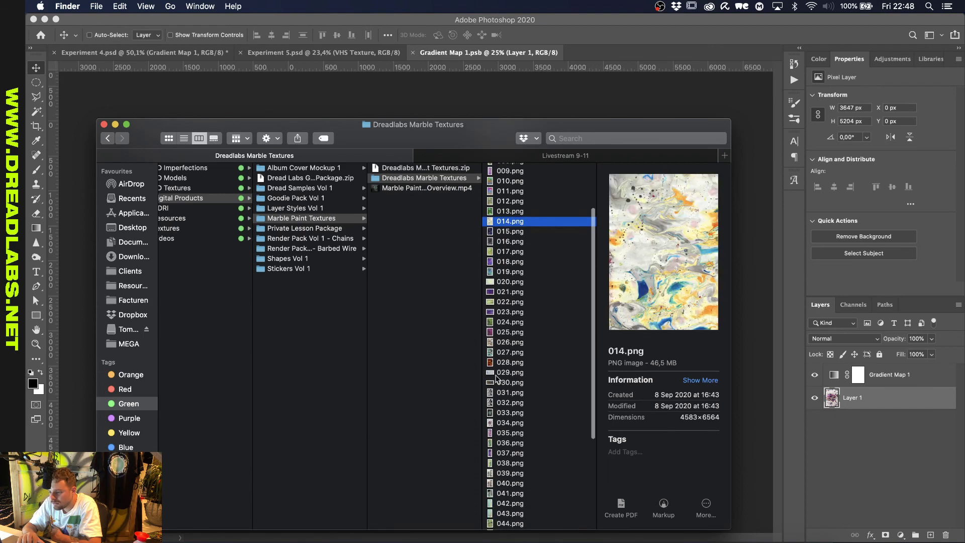
left_click(510, 422)
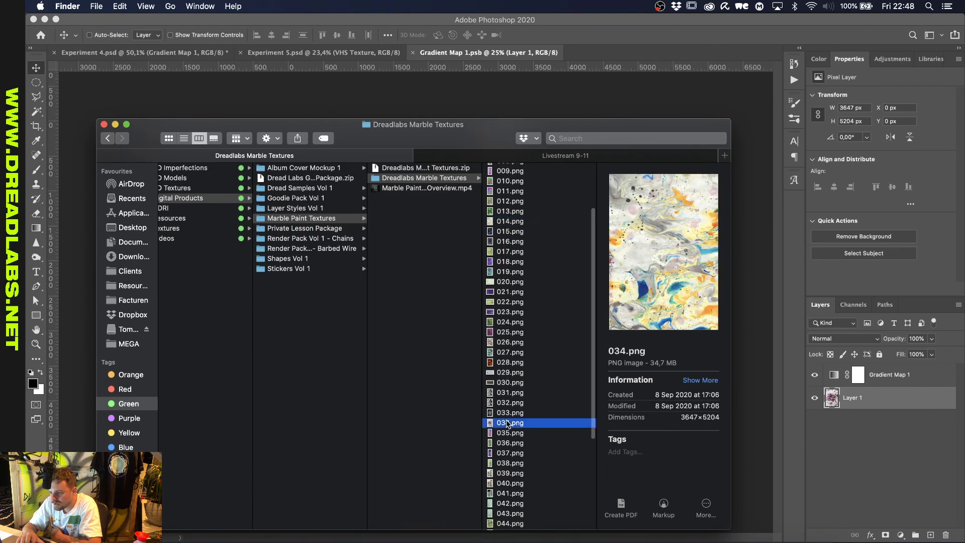
scroll(507, 424, "down", 1)
scroll(507, 425, "down", 5)
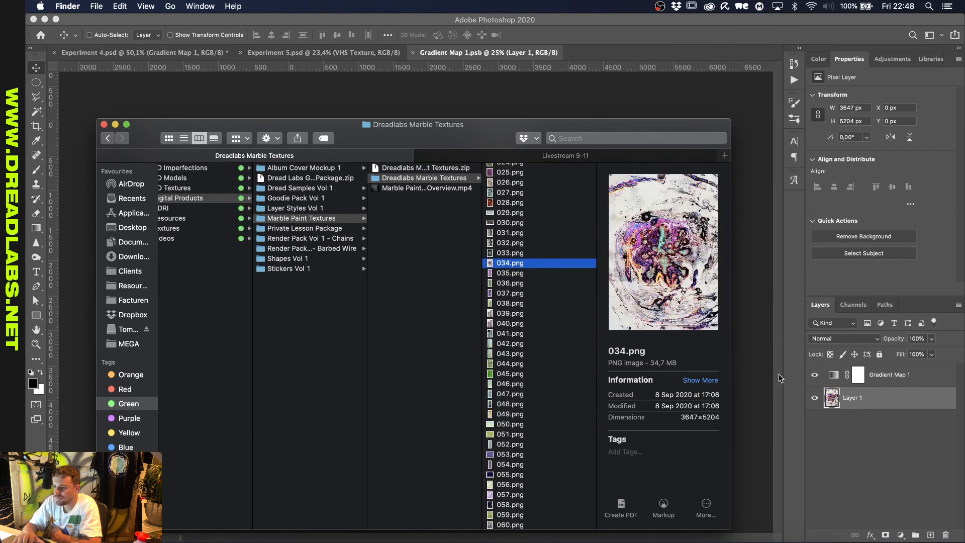
key("space")
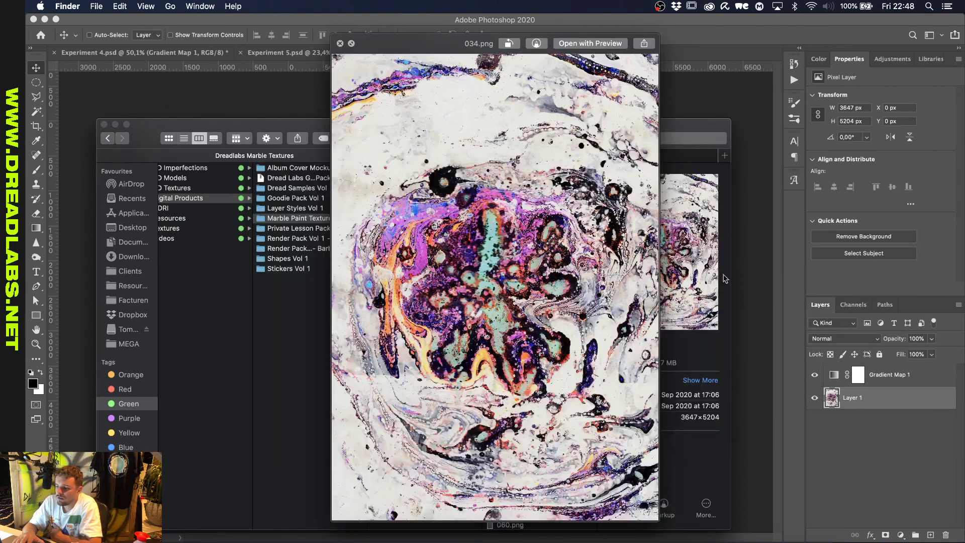
left_click(790, 263)
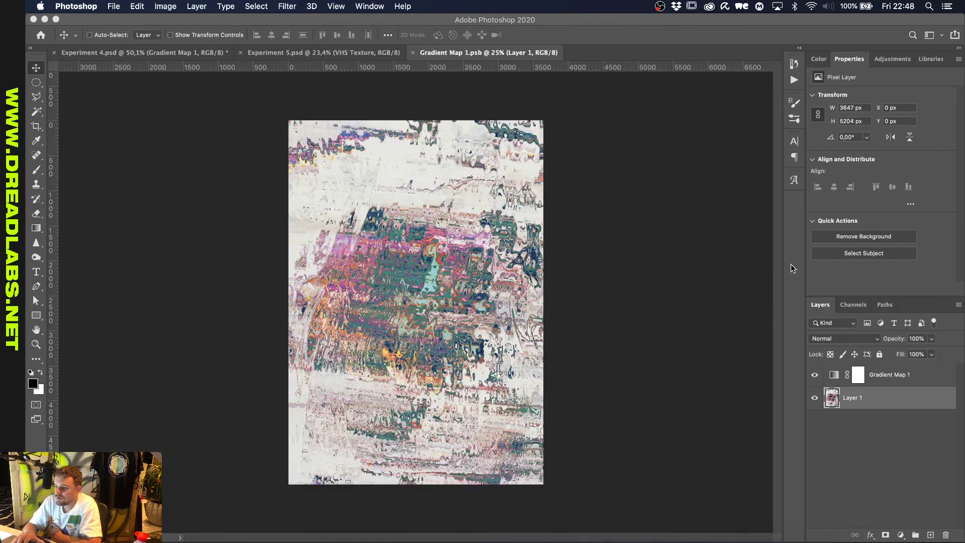
Close Gradient Map 1.psb and Experiment 4.psd, discarding the changes to Experiment 4.
left_click(412, 54)
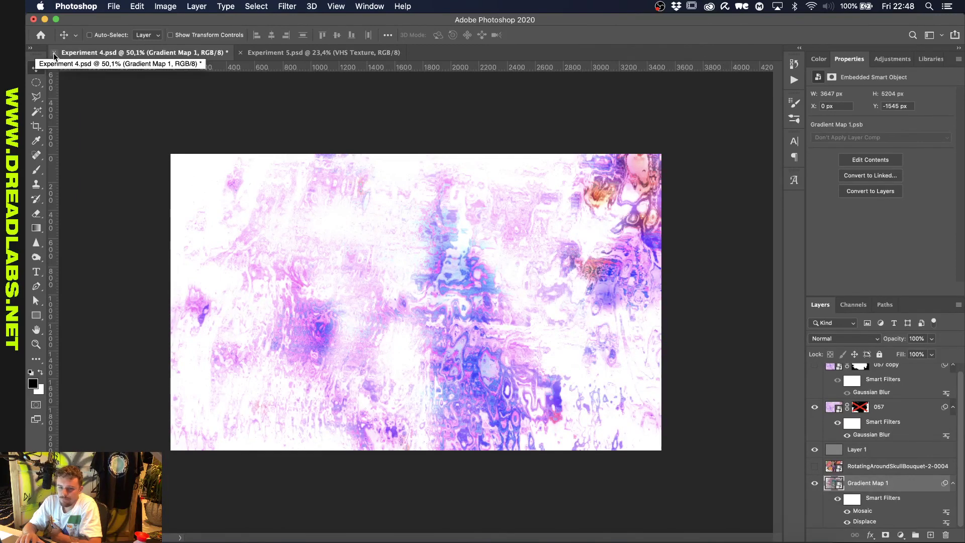
left_click(54, 54)
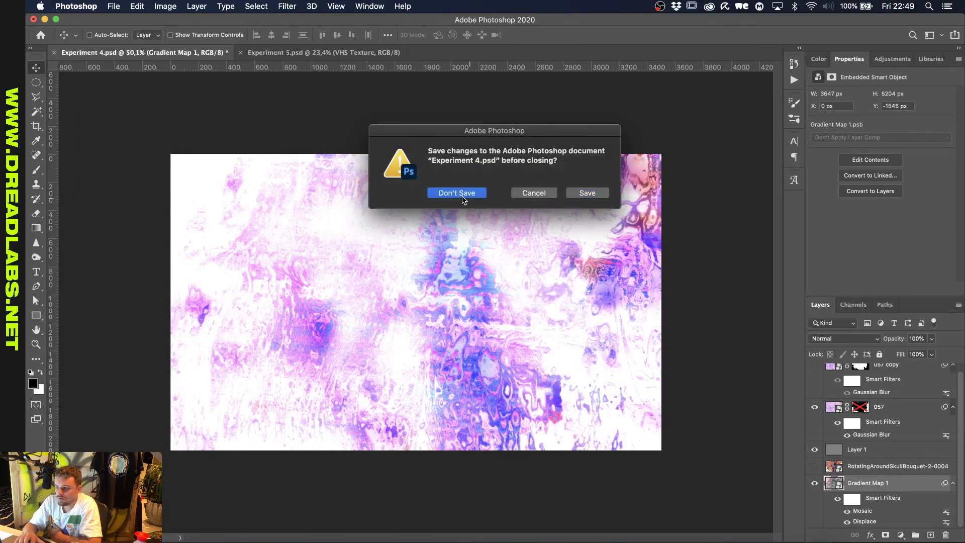
left_click(461, 195)
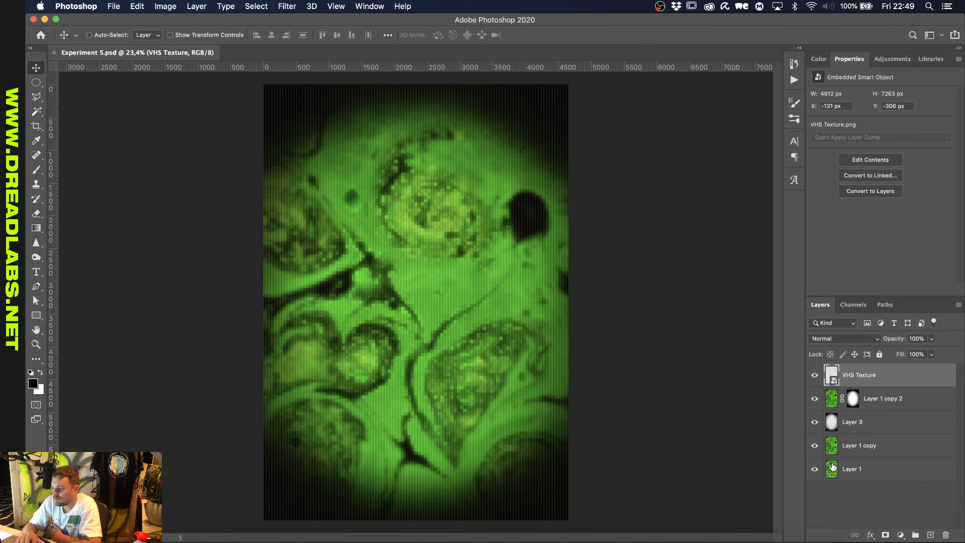
Hide every layer above Layer 1 in Experiment 5.psd to view the source texture, and show them all again.
left_click_drag(818, 449, 814, 375)
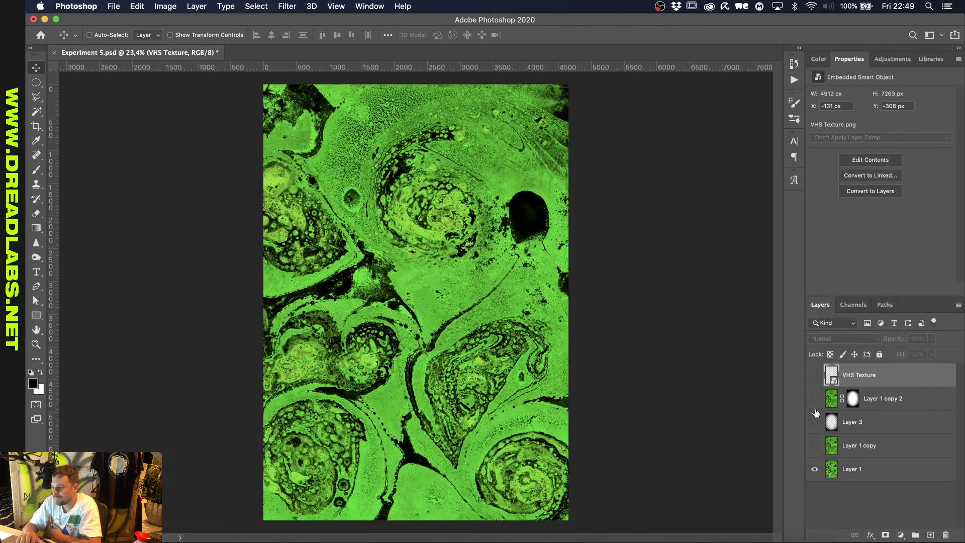
left_click_drag(815, 445, 812, 379)
left_click(812, 380)
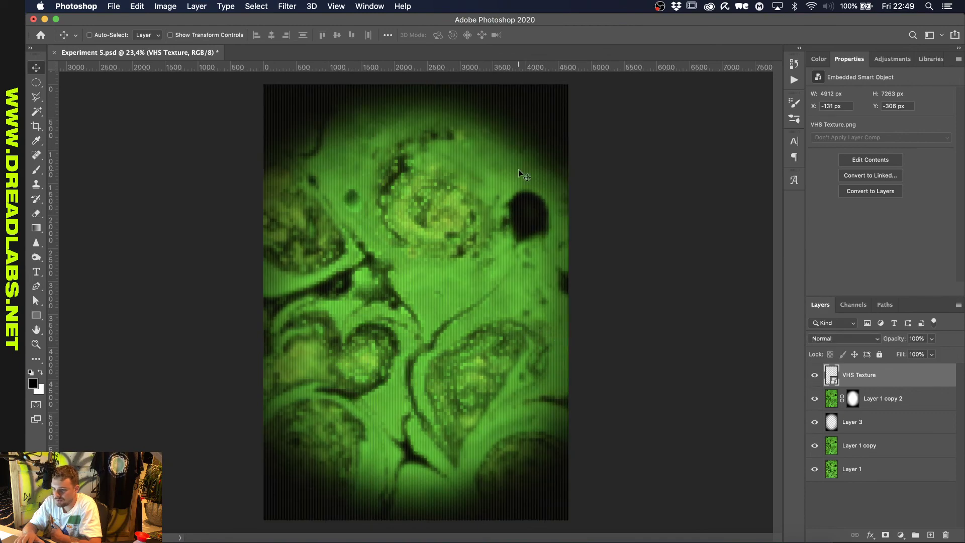